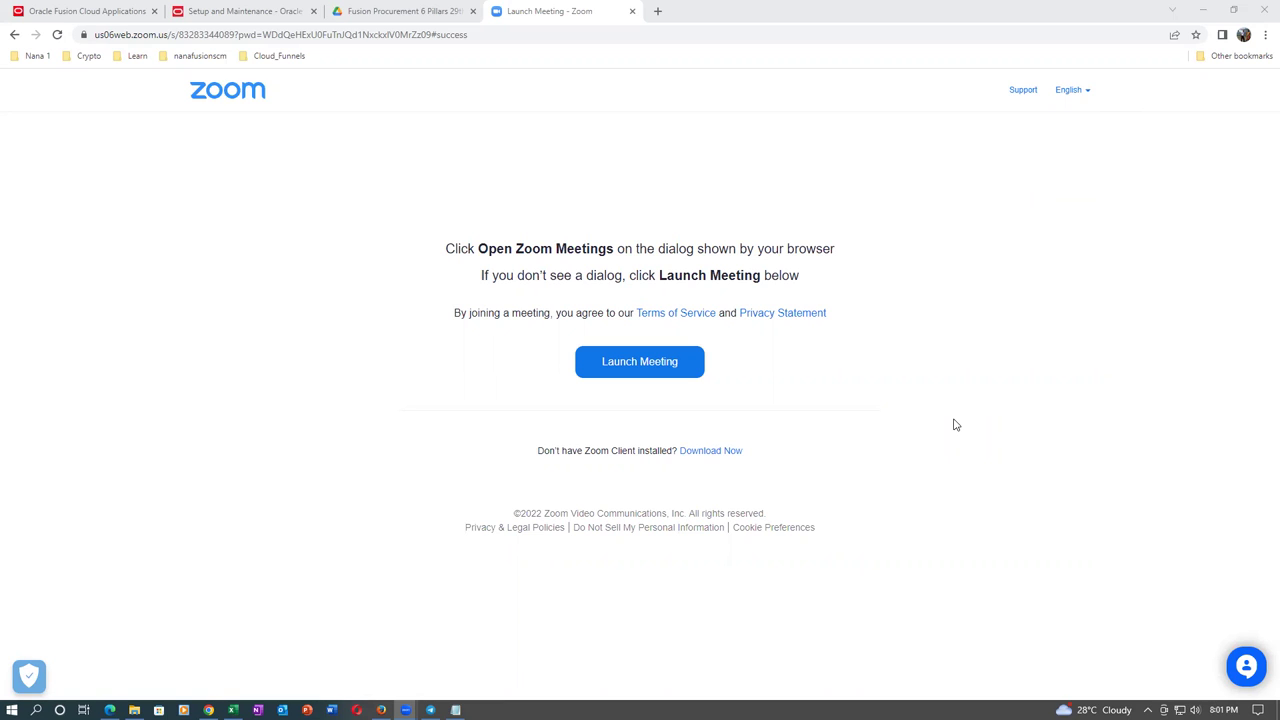
Leave the RFQ, search Manage Negotiations for 31802, and open t01 Preventive Maintenance.
{"action": "left_click", "coordinate": [171, 428]}
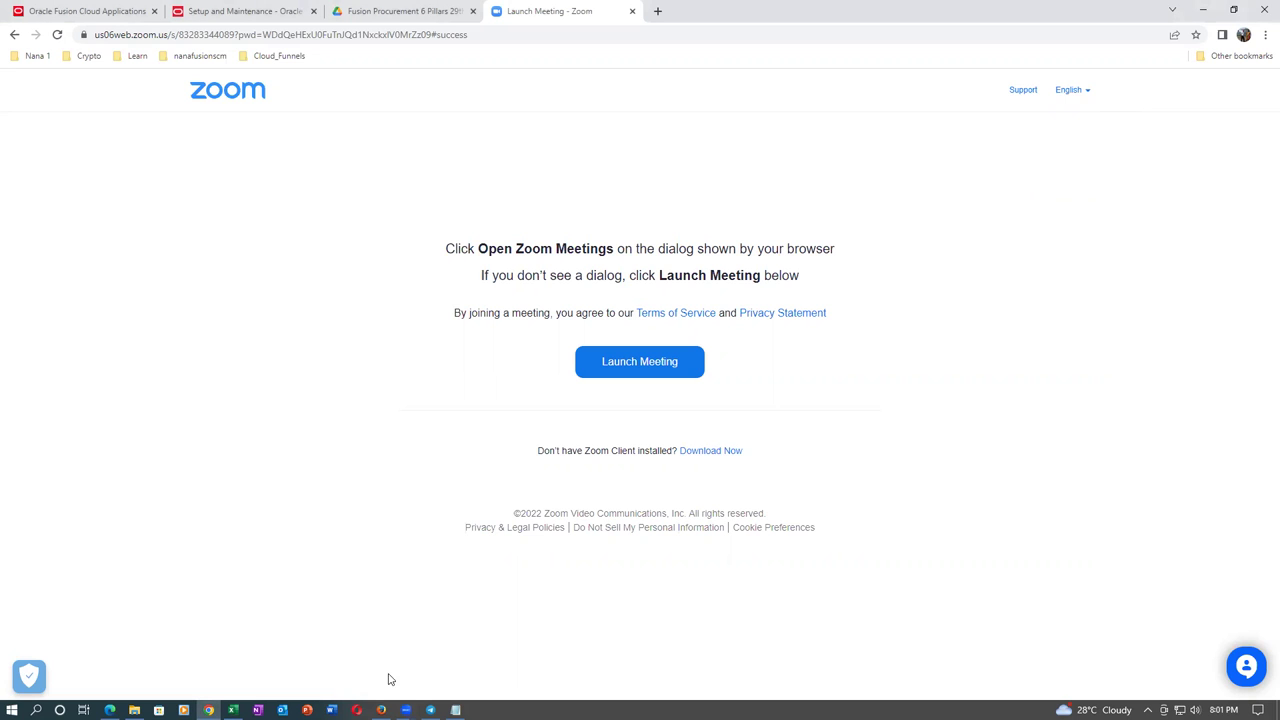
{"action": "left_click", "coordinate": [381, 709]}
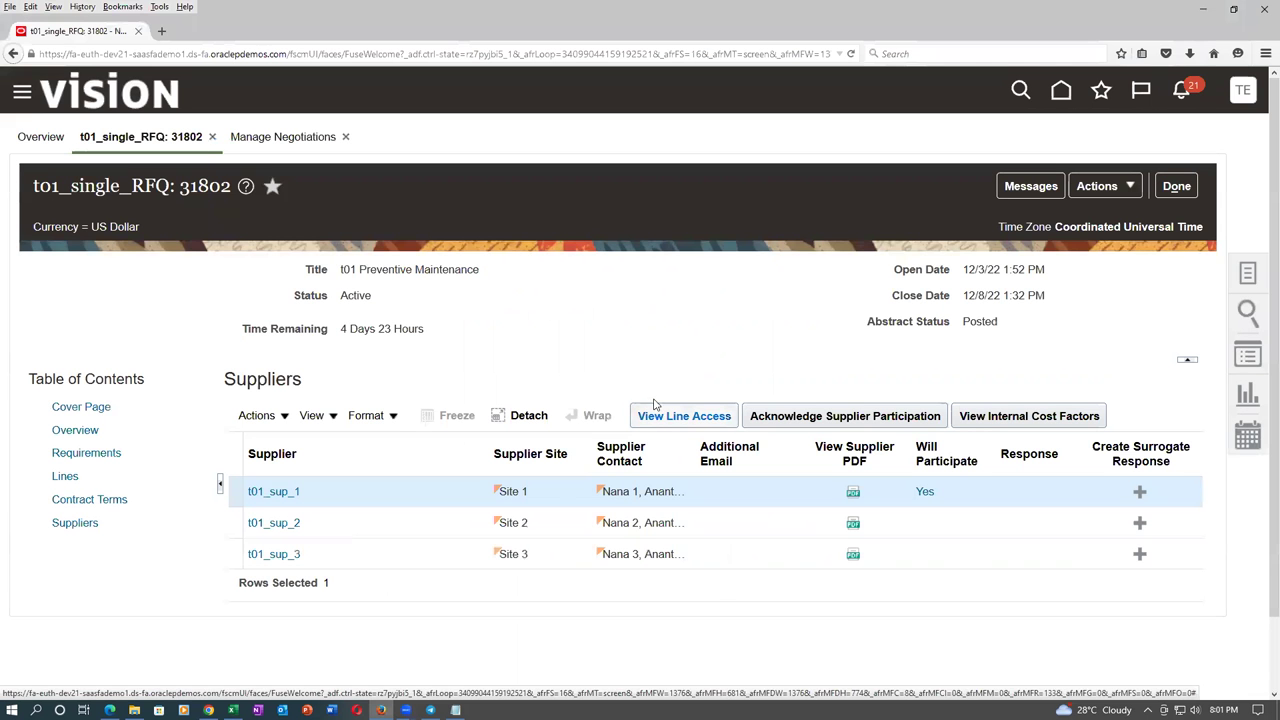
{"action": "left_click", "coordinate": [1193, 184]}
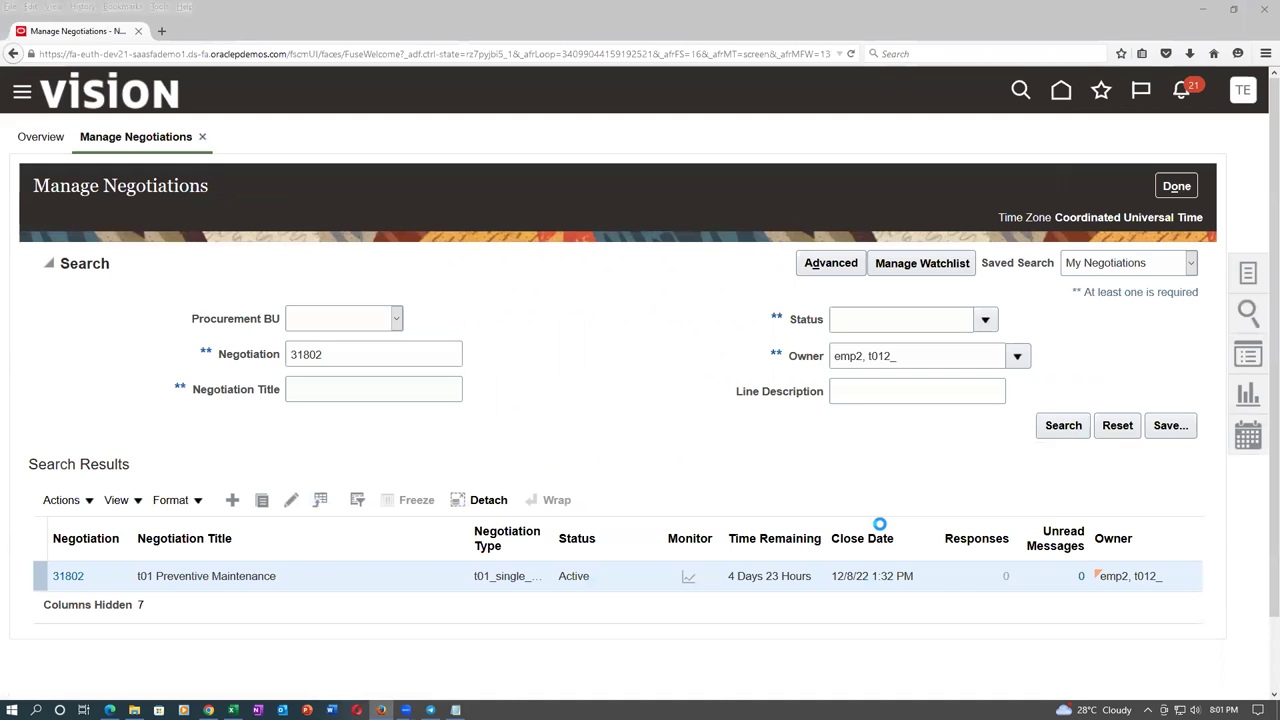
{"action": "left_click", "coordinate": [1053, 427]}
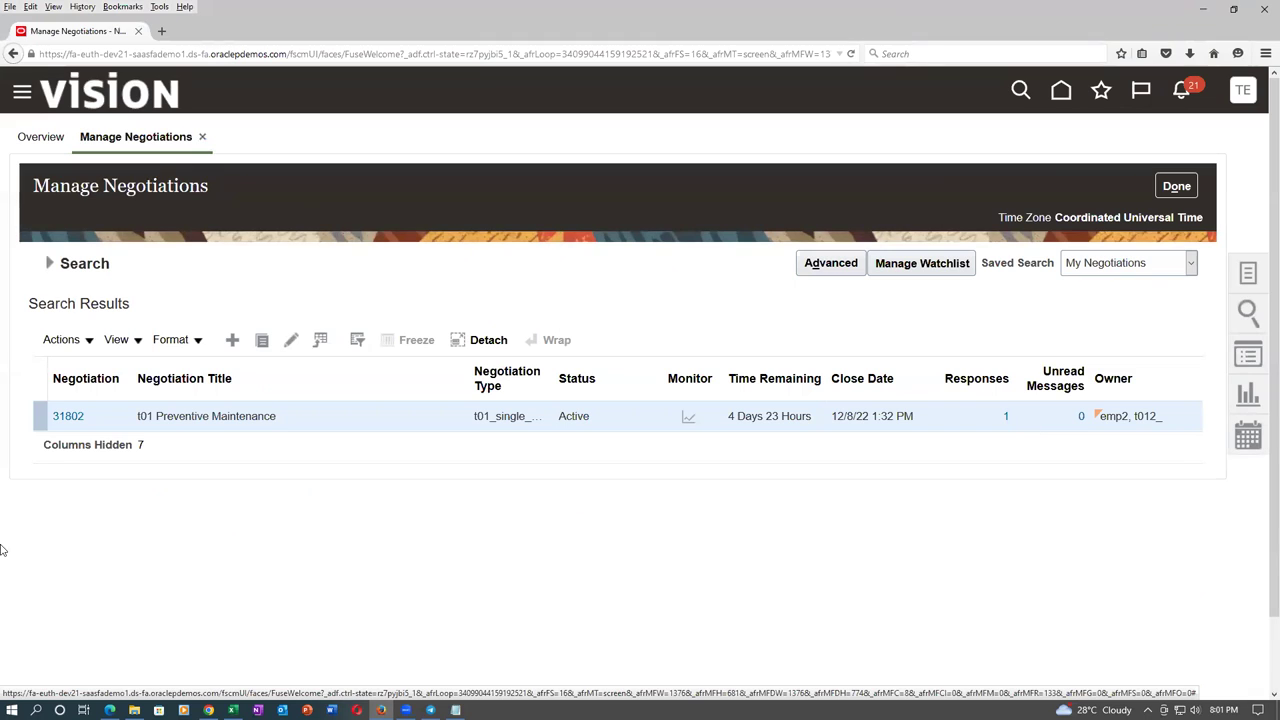
{"action": "left_click", "coordinate": [68, 416]}
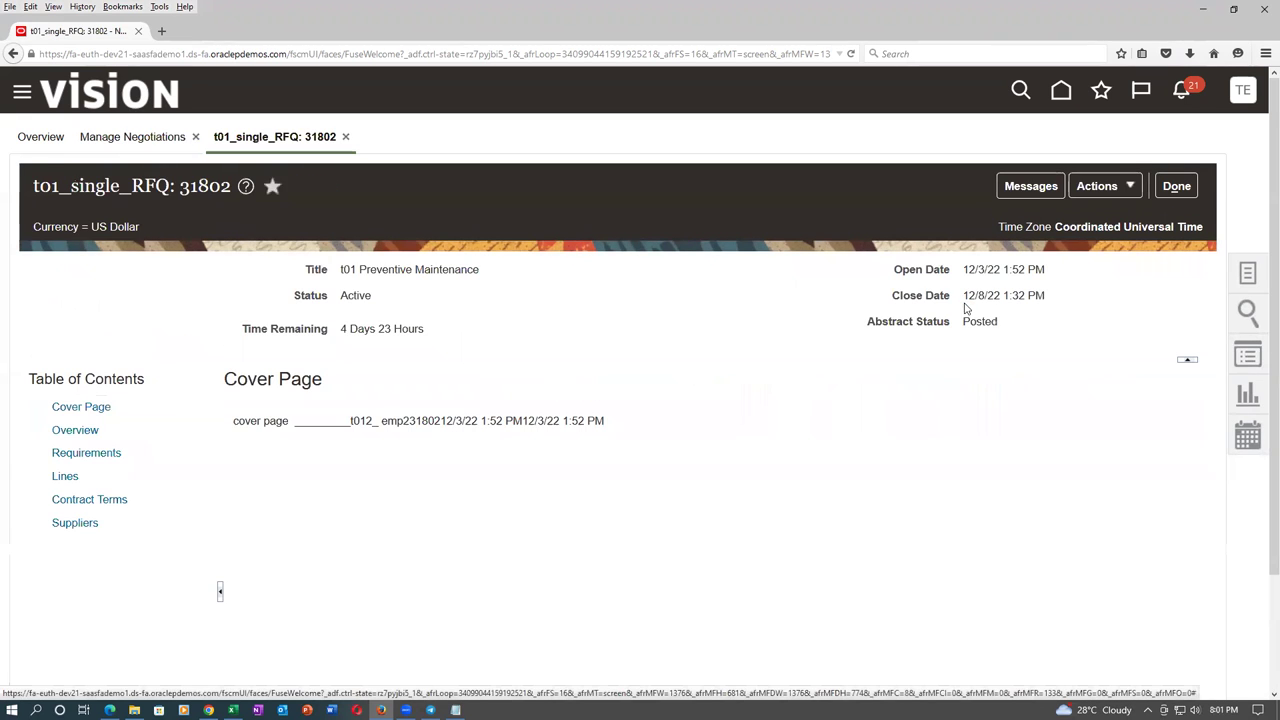
Open Monitor Negotiation for 31802 and check the Potential Savings value of 70.00.
{"action": "left_click", "coordinate": [1097, 190]}
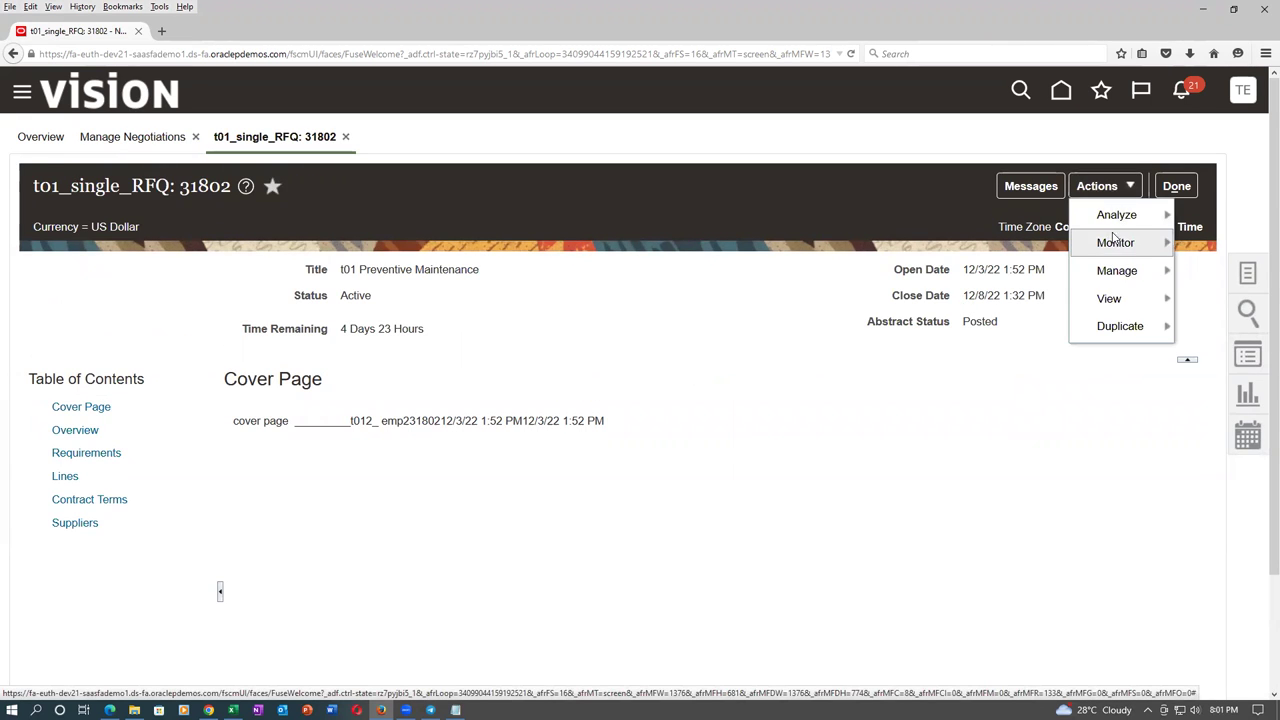
{"action": "mouse_move", "coordinate": [1116, 242]}
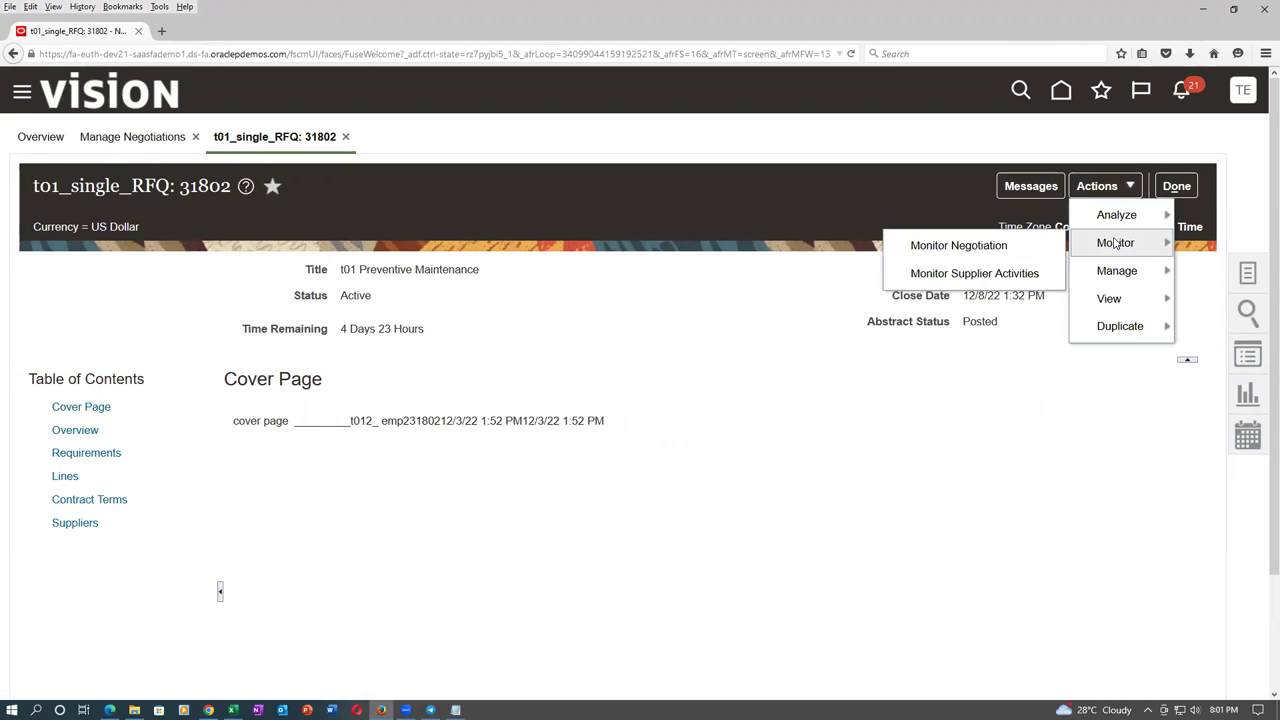
{"action": "left_click", "coordinate": [1015, 251]}
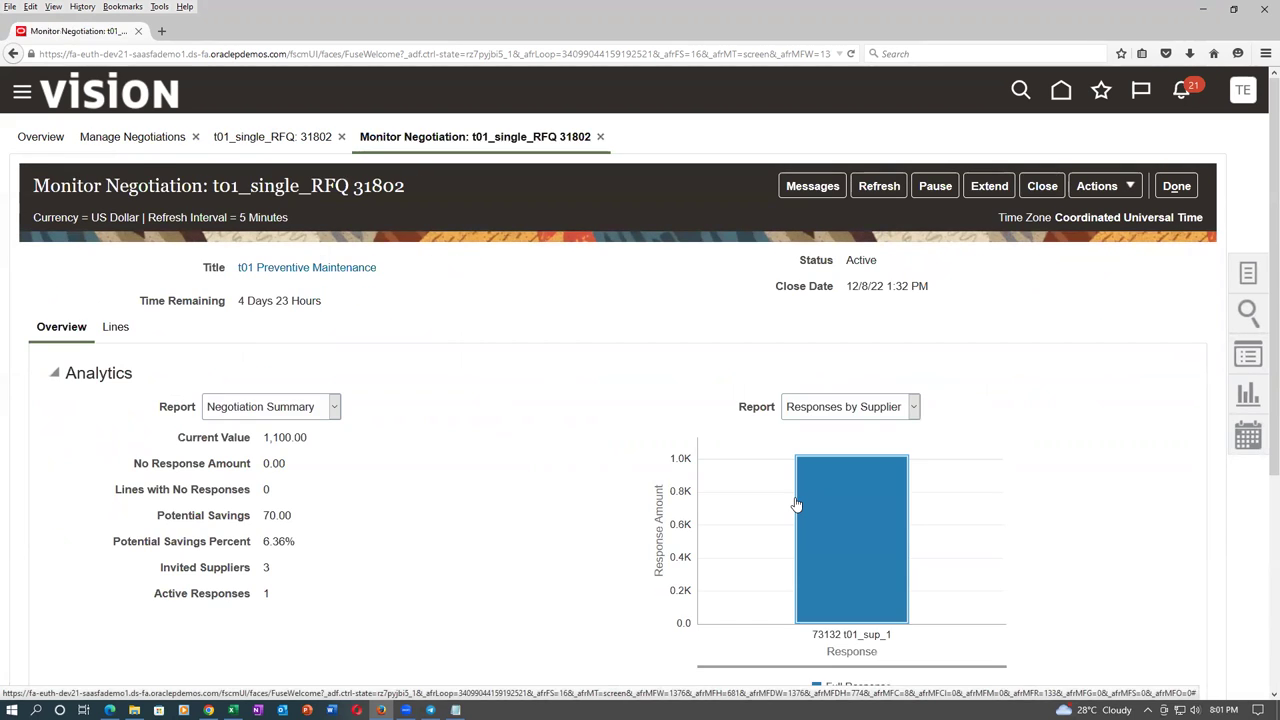
{"action": "scroll", "coordinate": [1261, 514], "scroll_direction": "down", "scroll_amount": 2}
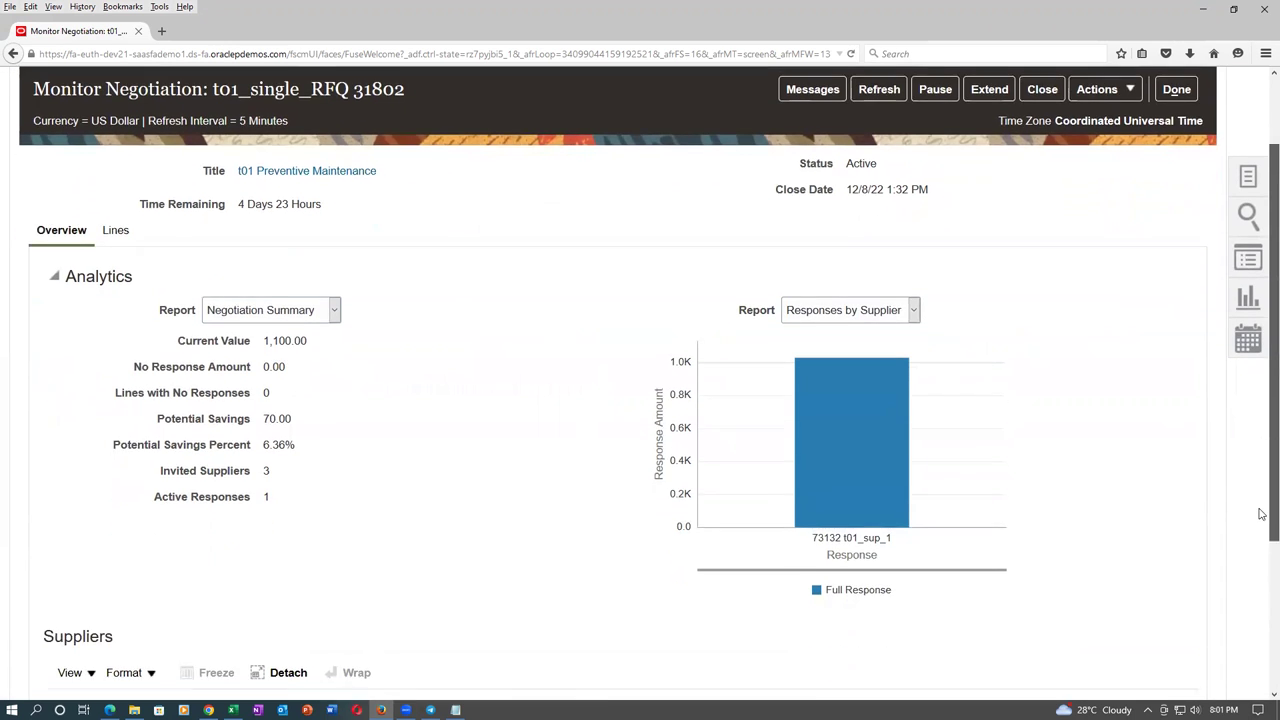
{"action": "scroll", "coordinate": [1261, 530], "scroll_direction": "down", "scroll_amount": 3}
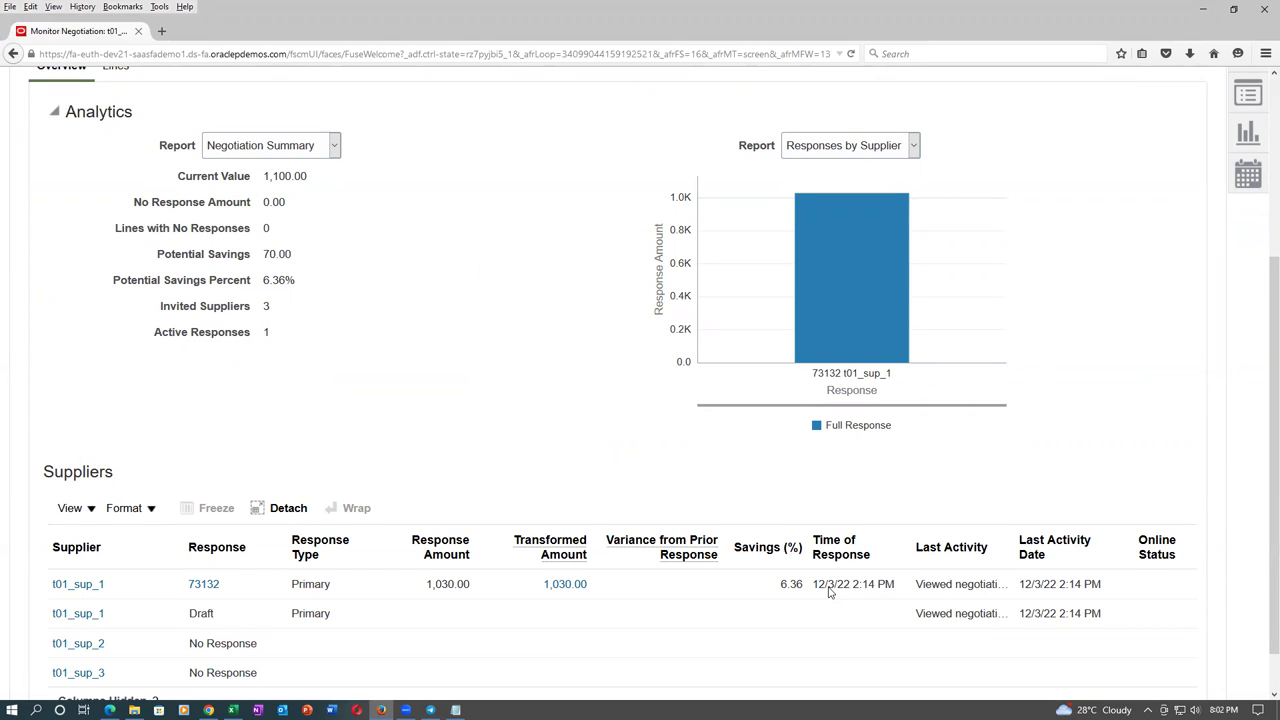
{"action": "left_click_drag", "start_coordinate": [262, 259], "coordinate": [298, 262]}
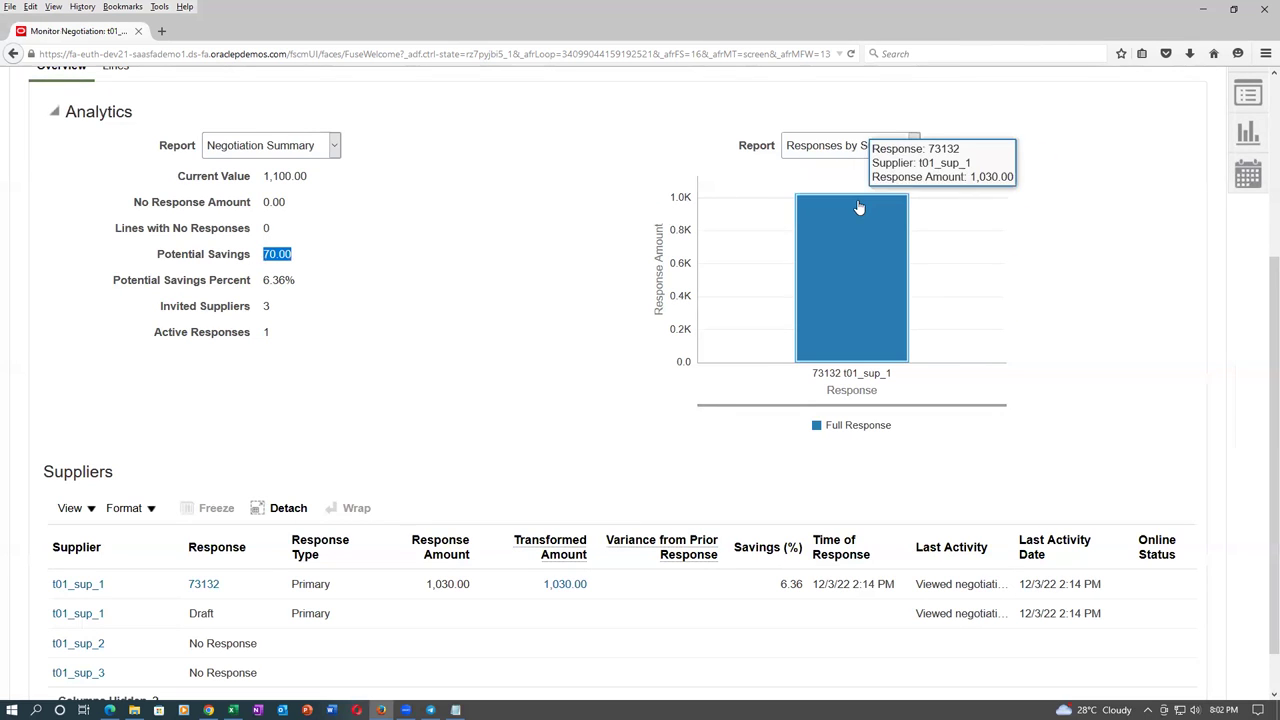
Switch the right report through Negotiation Summary and Savings by Supplier to Responses by Time.
{"action": "left_click", "coordinate": [859, 151]}
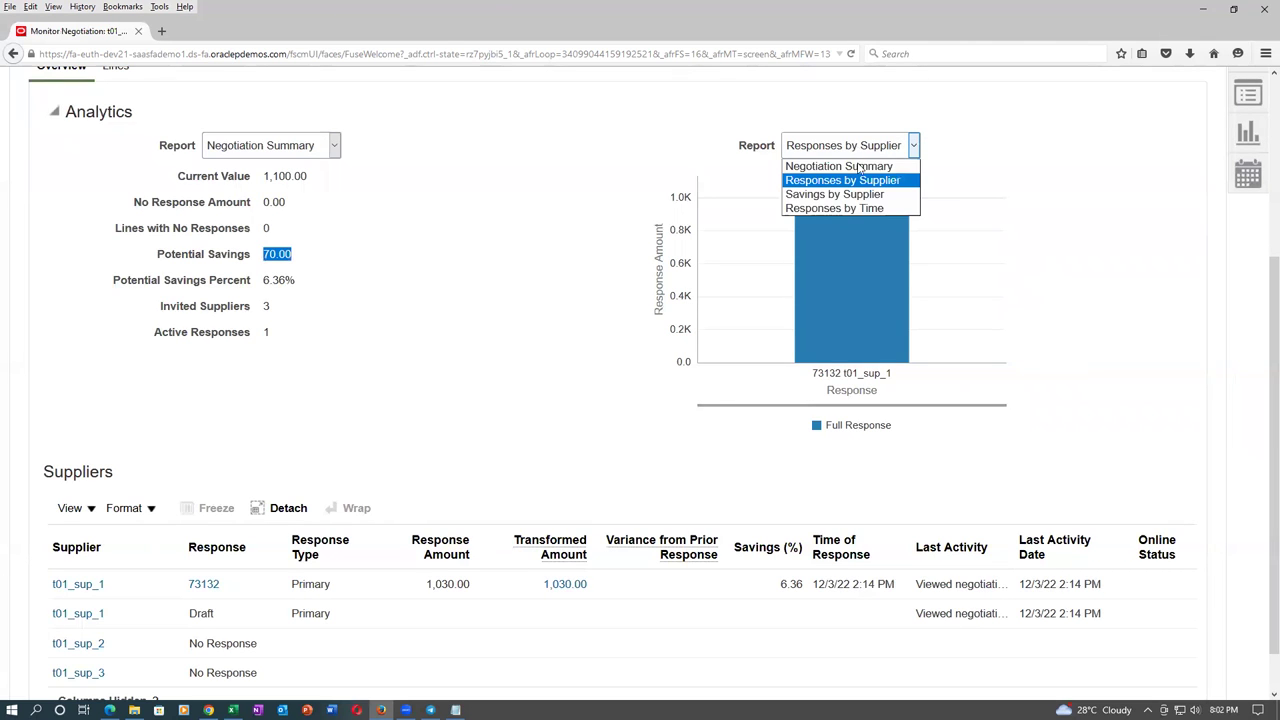
{"action": "left_click", "coordinate": [858, 167]}
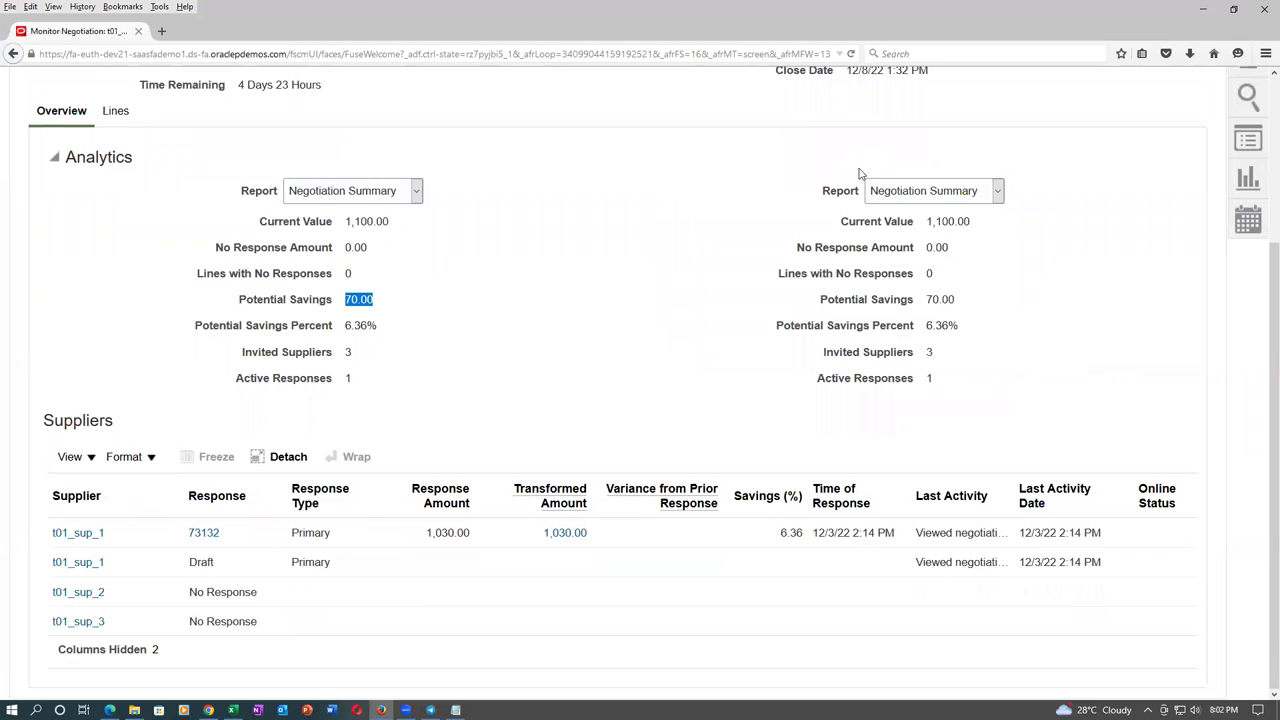
{"action": "left_click", "coordinate": [928, 188]}
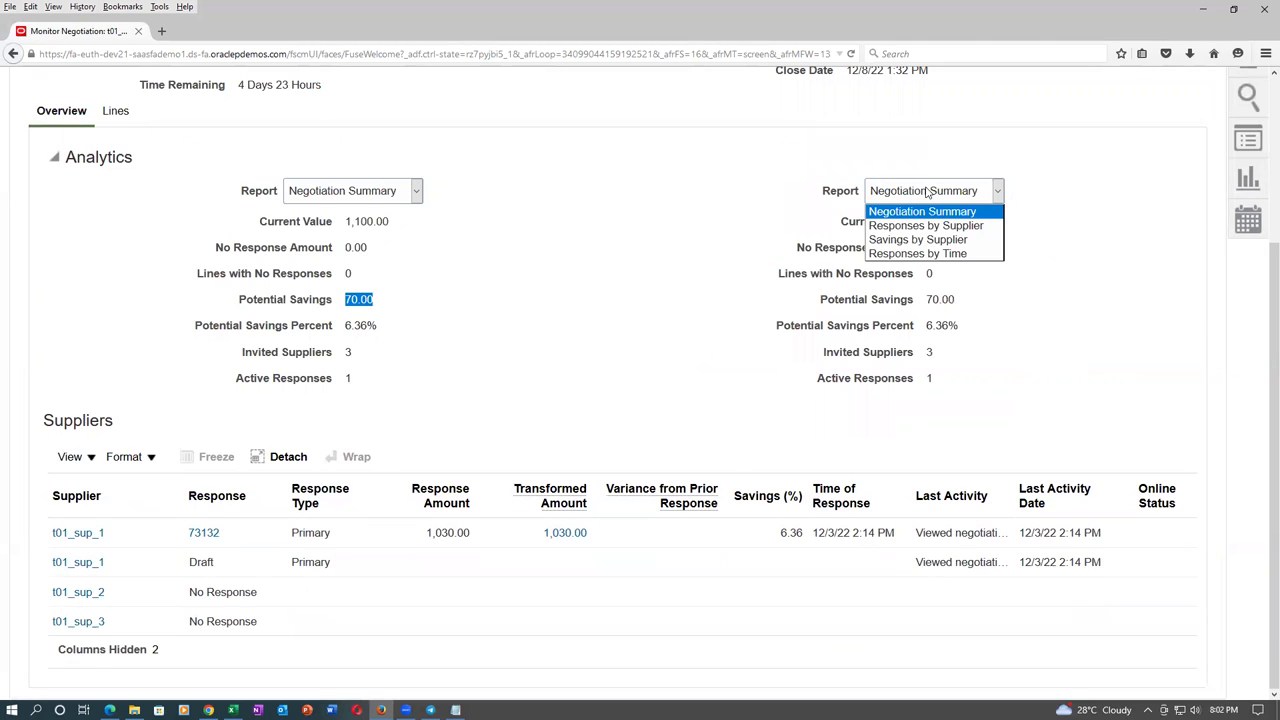
{"action": "left_click", "coordinate": [930, 239]}
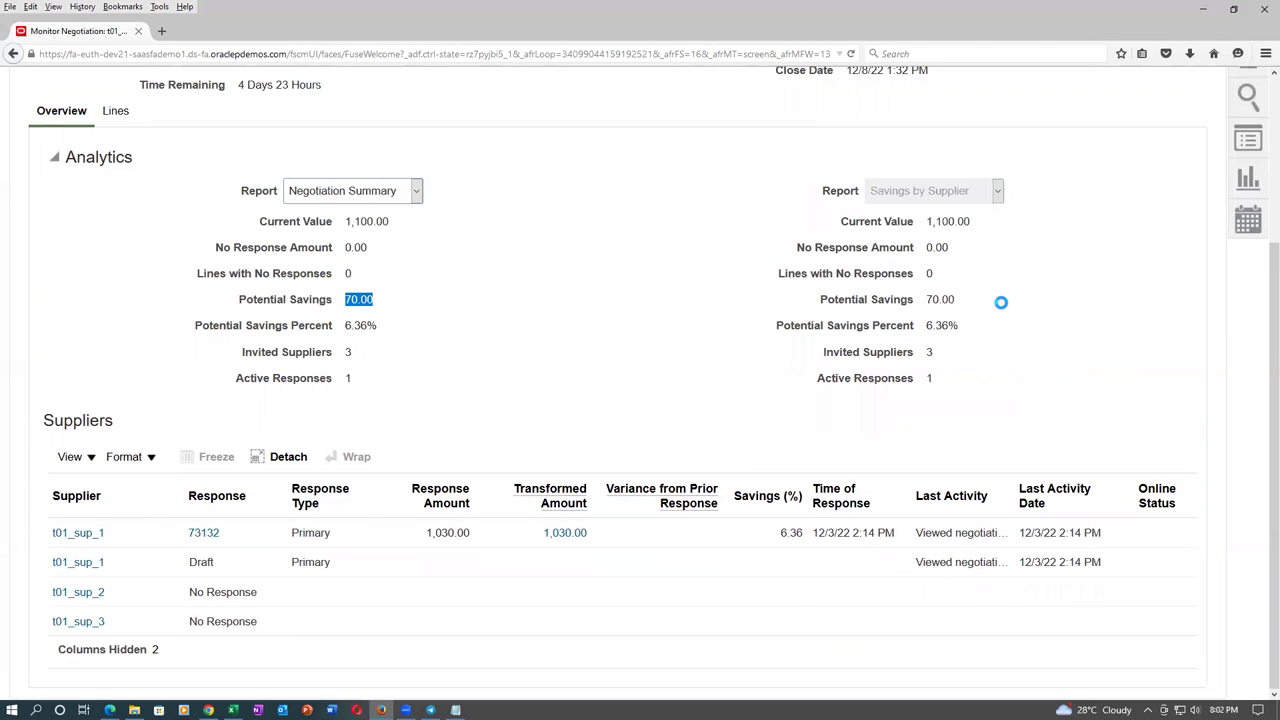
{"action": "left_click", "coordinate": [863, 194]}
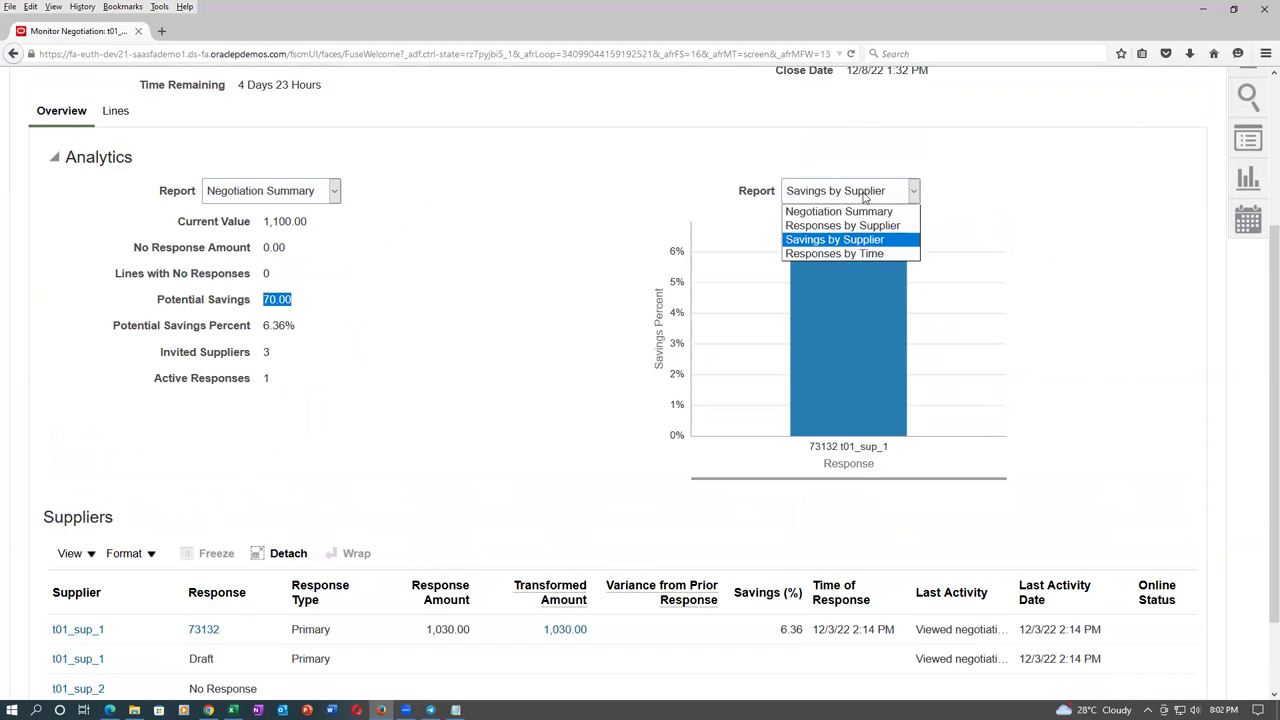
{"action": "left_click", "coordinate": [860, 254]}
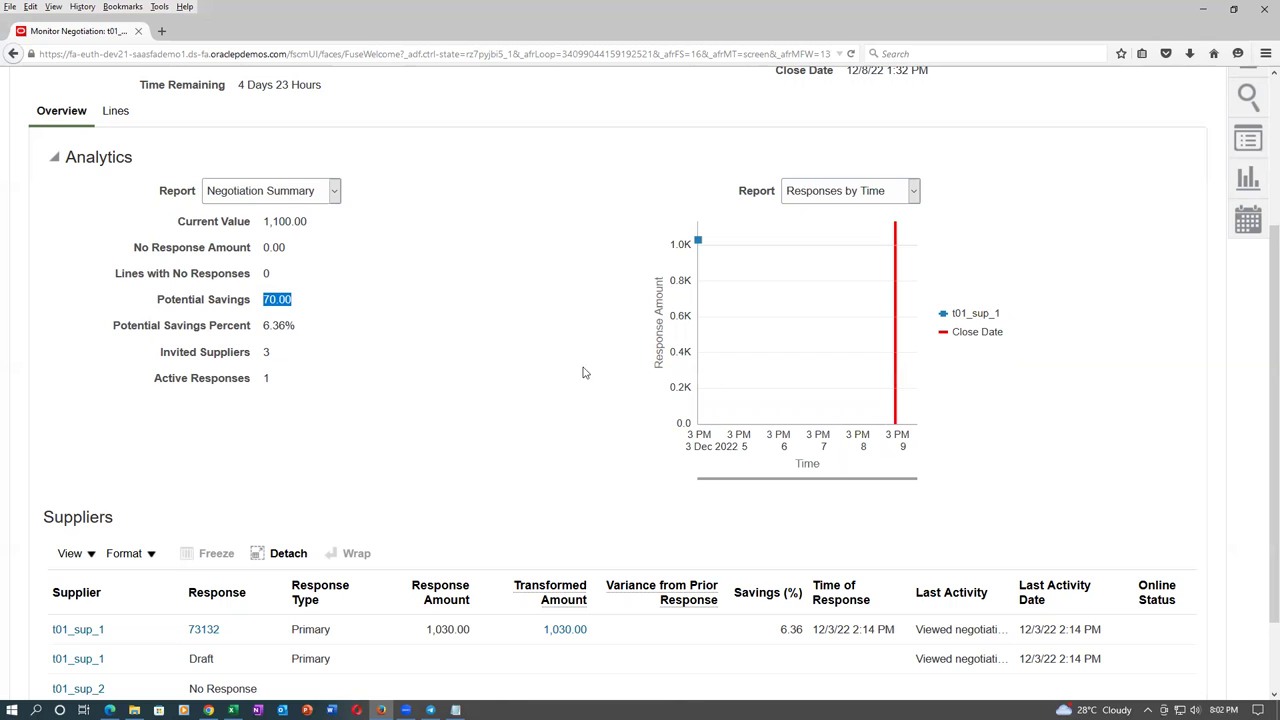
{"action": "left_click", "coordinate": [511, 391]}
{"action": "scroll", "coordinate": [490, 394], "scroll_direction": "down", "scroll_amount": 2}
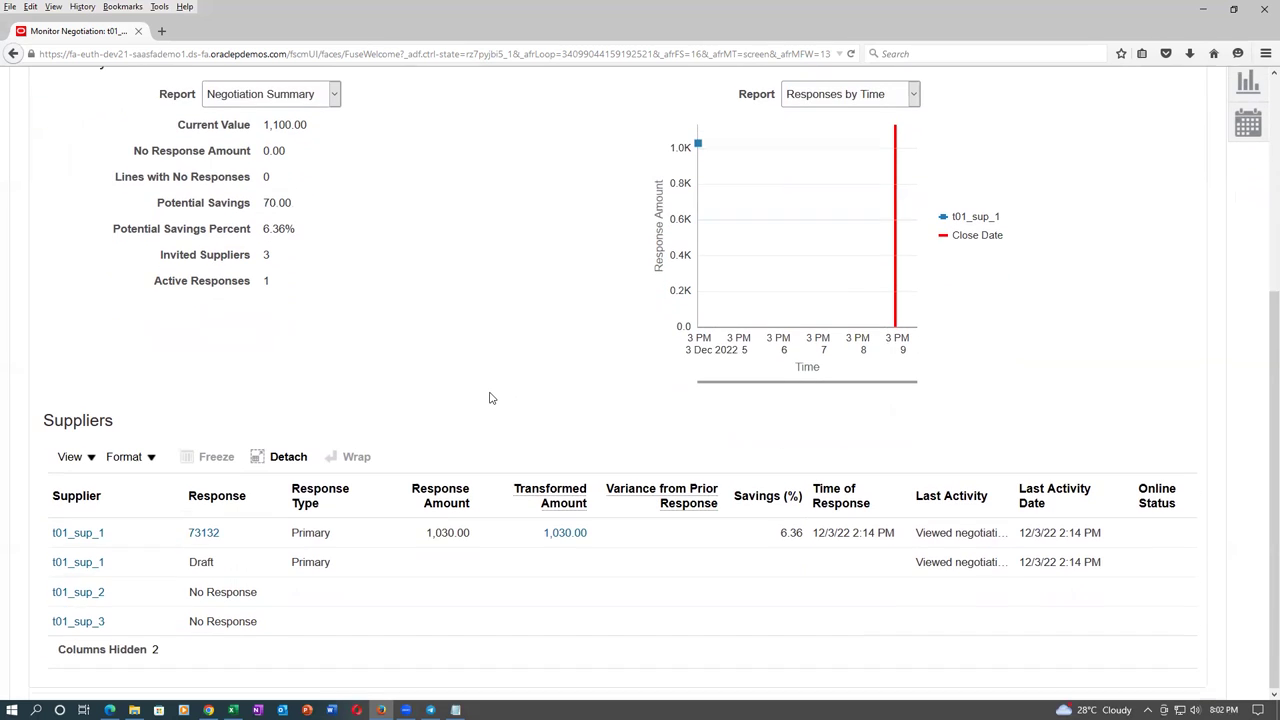
{"action": "left_click", "coordinate": [208, 709]}
Sign out of the buyer account from the Oracle home page and confirm sign-off.
{"action": "left_click", "coordinate": [255, 14]}
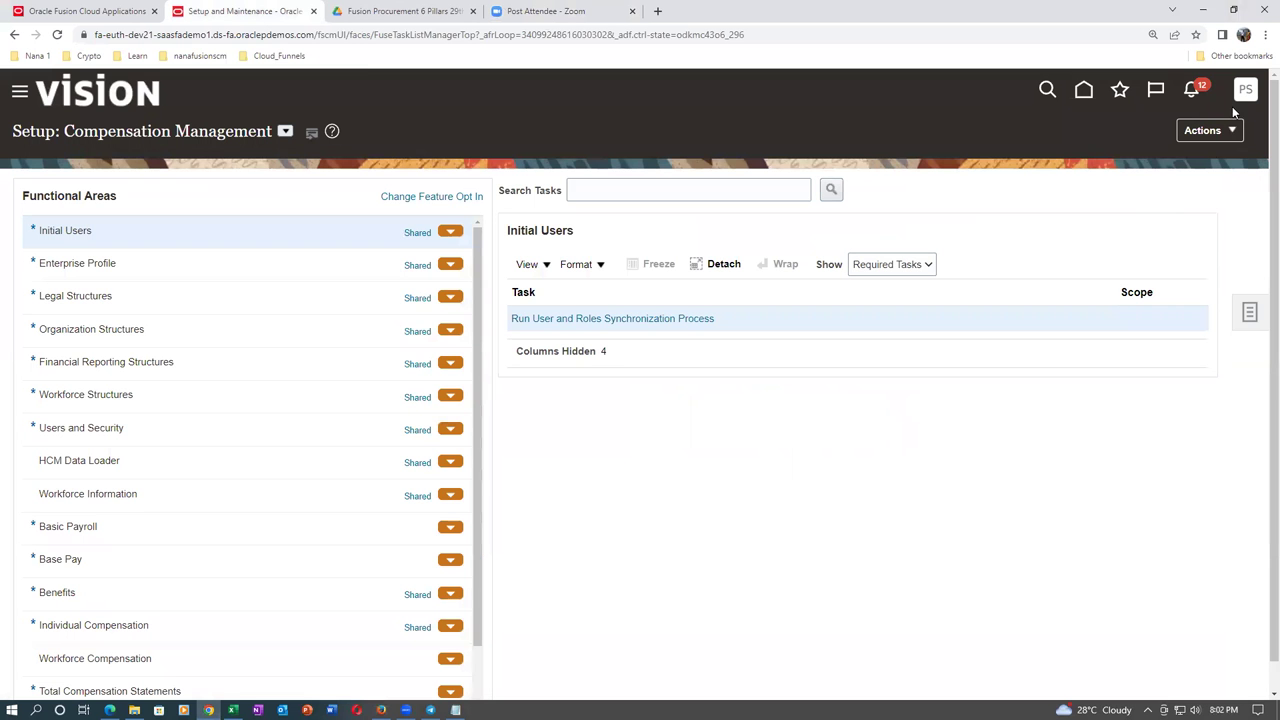
{"action": "left_click", "coordinate": [1083, 90]}
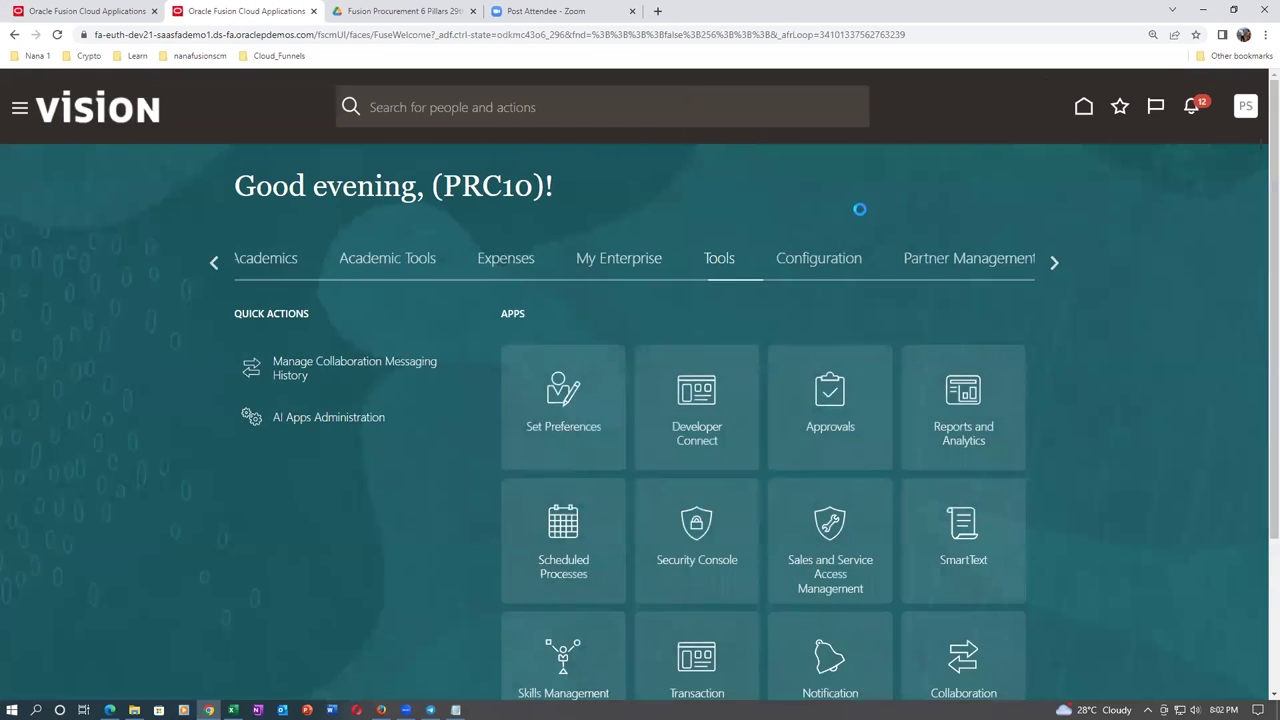
{"action": "left_click", "coordinate": [1245, 106]}
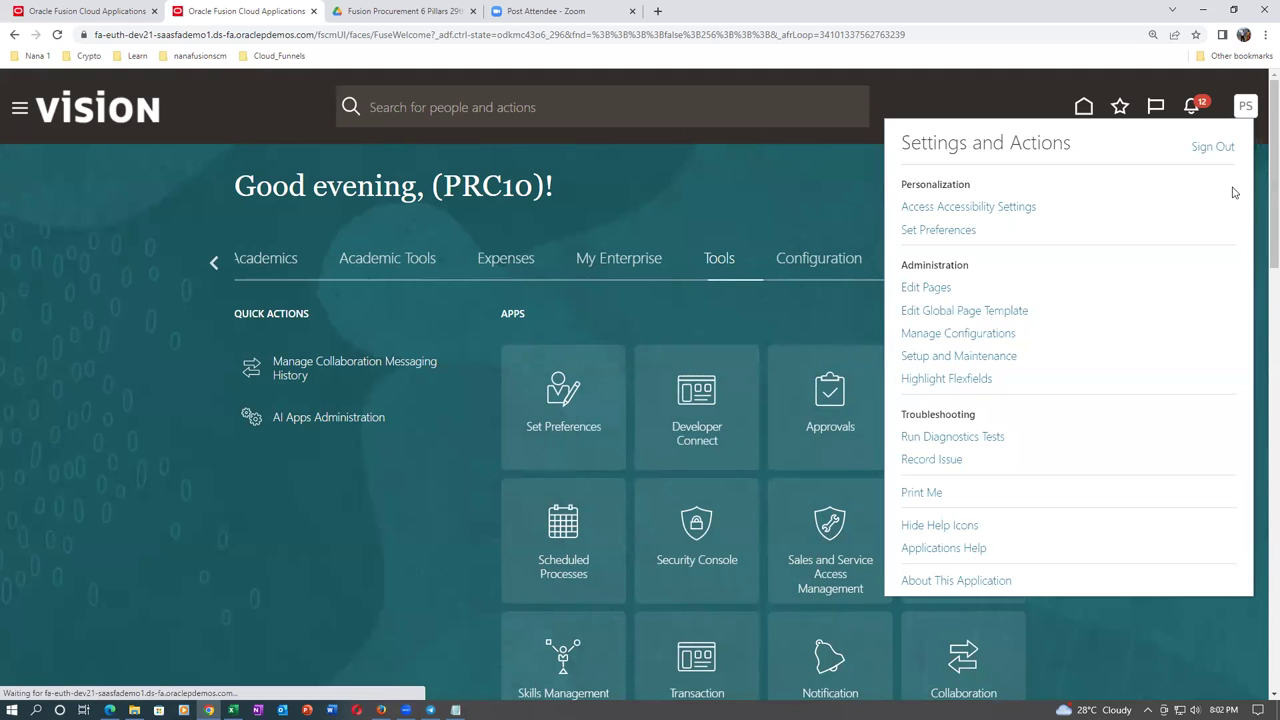
{"action": "left_click", "coordinate": [1224, 147]}
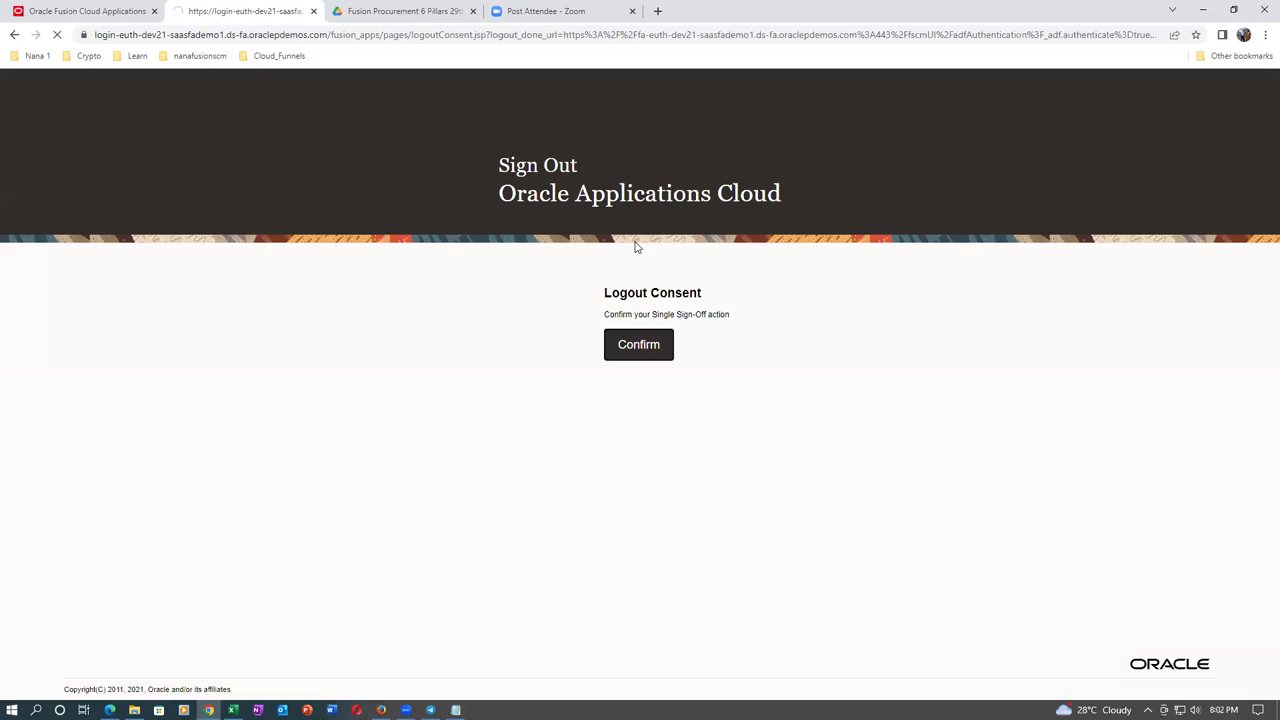
{"action": "left_click", "coordinate": [645, 344]}
Sign in with the supplier user's name and password.
{"action": "triple_click", "coordinate": [638, 299]}
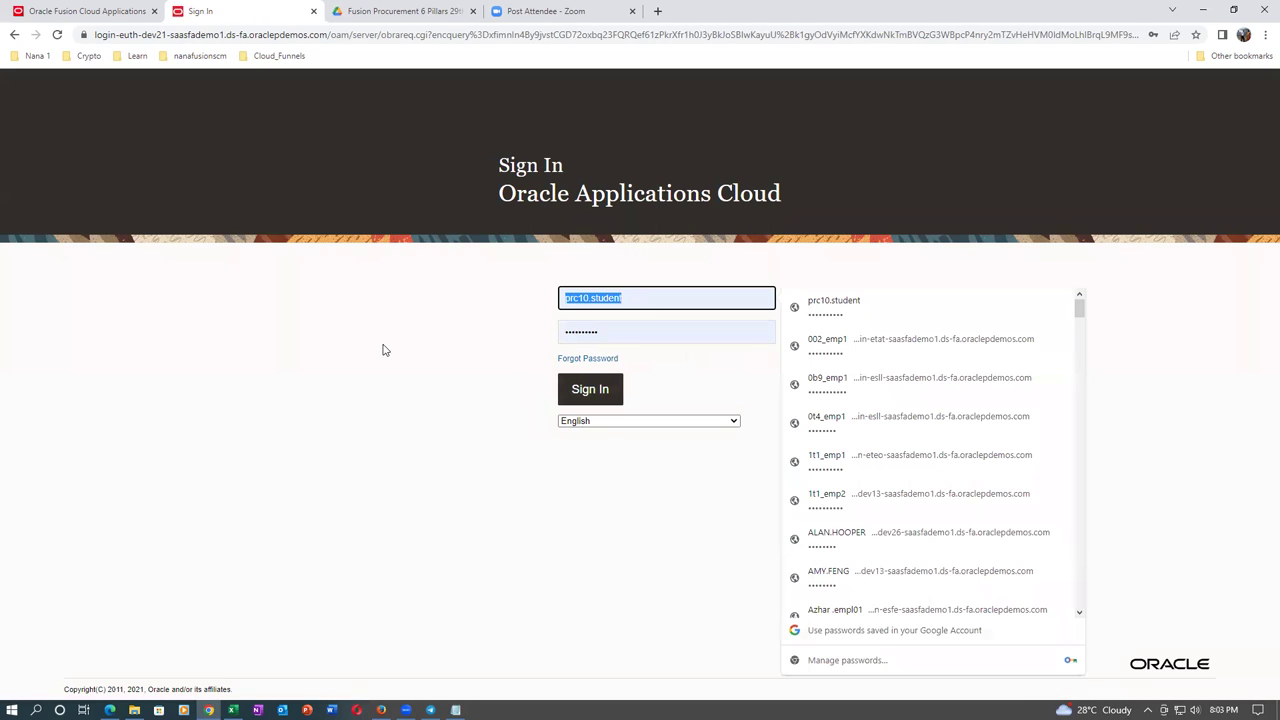
{"action": "type", "text": "a2"}
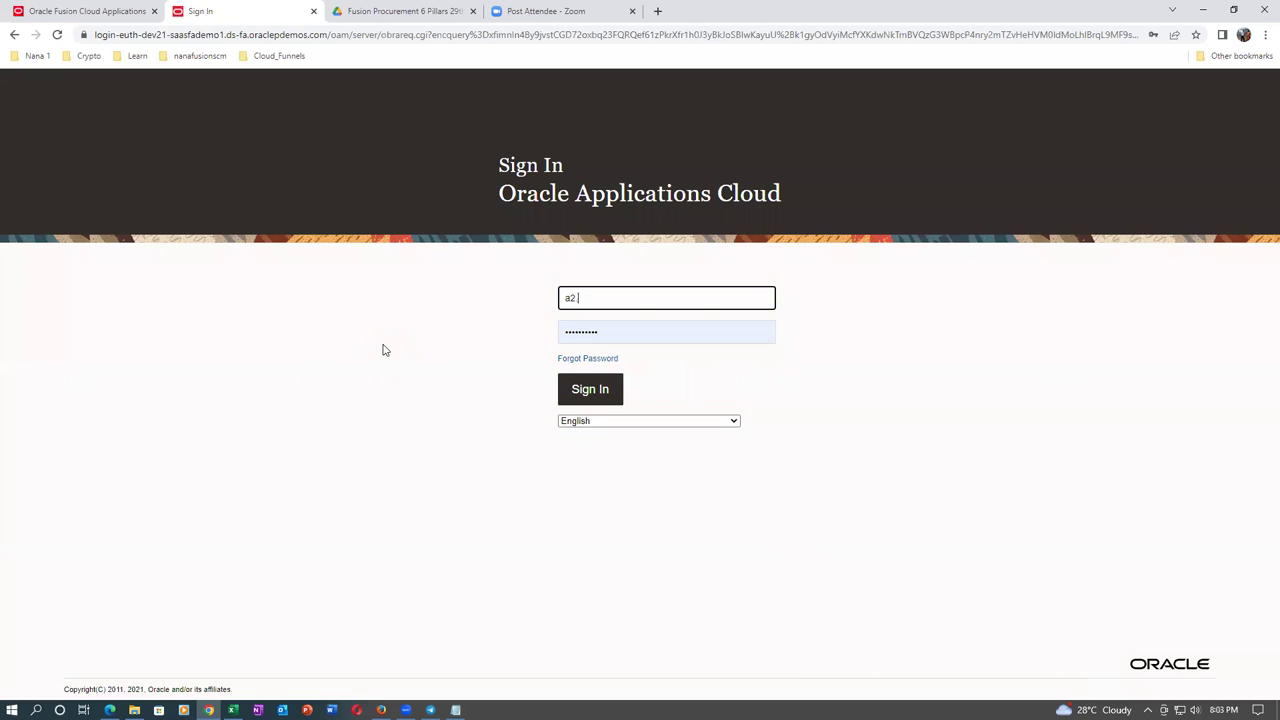
{"action": "key", "text": "Tab"}
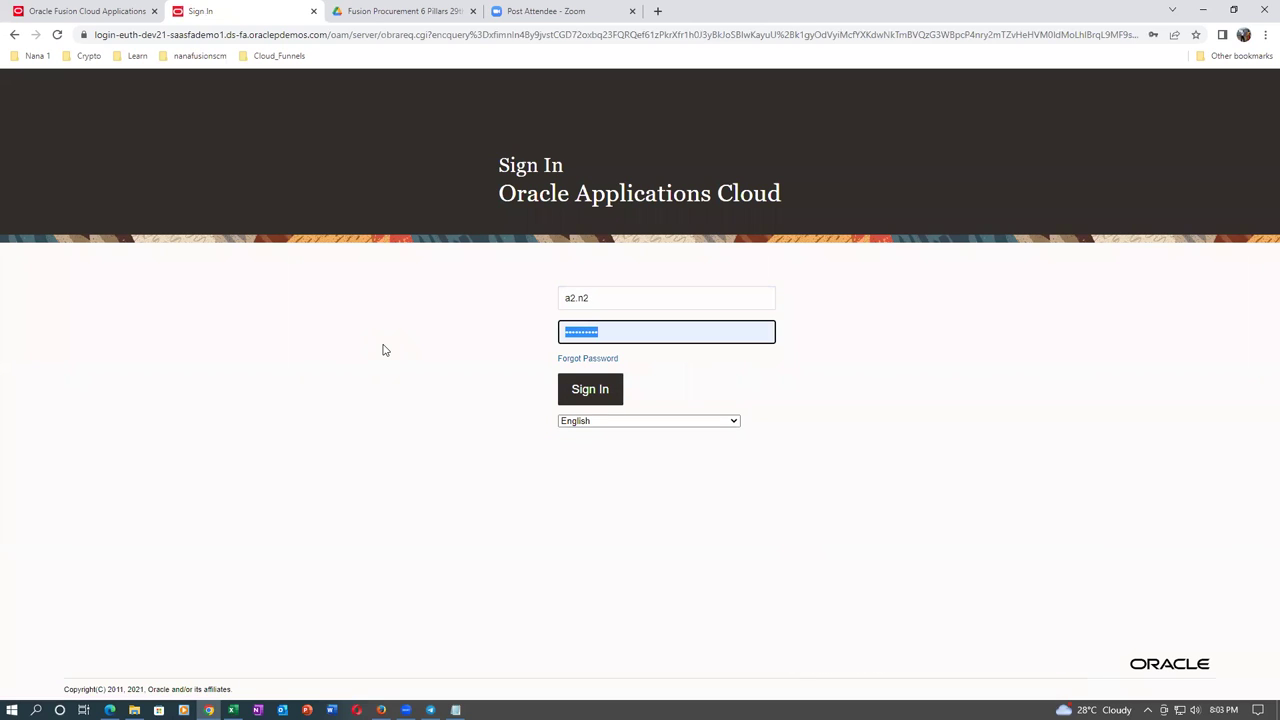
{"action": "left_click", "coordinate": [583, 393]}
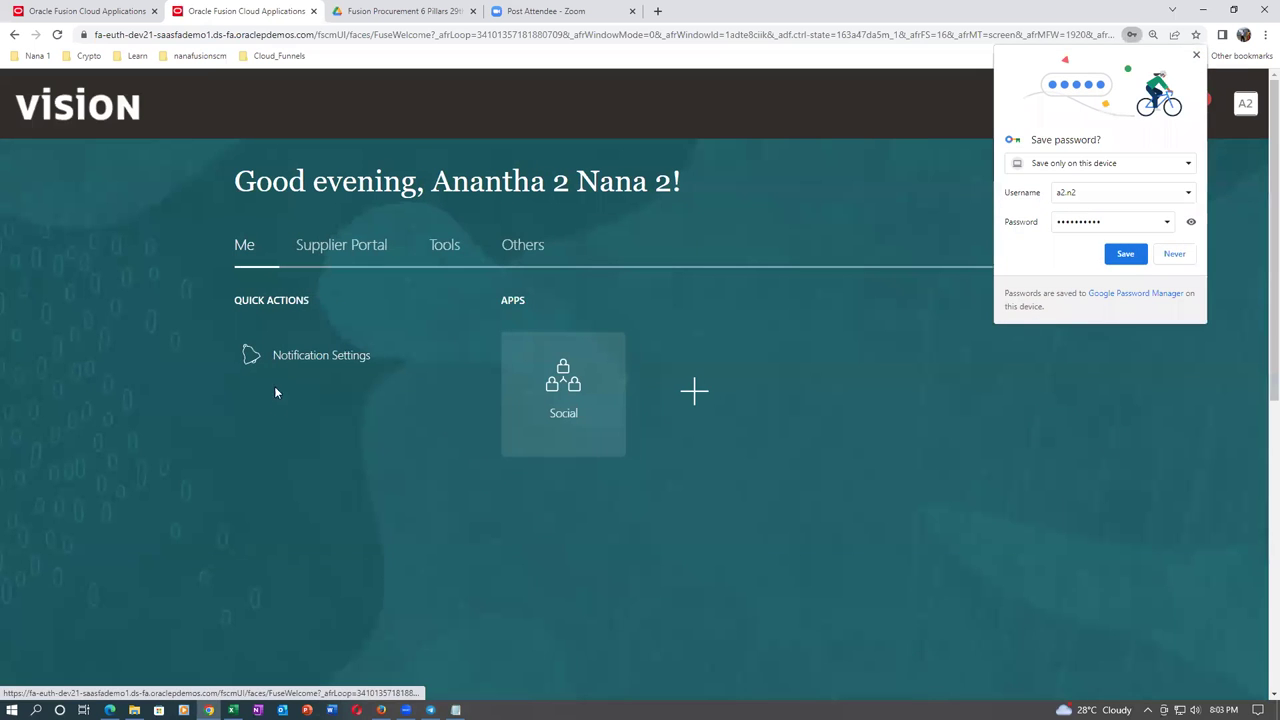
Accept the 31802 invitation from notifications with the comment 'we will participate sup 2'.
{"action": "left_click", "coordinate": [1125, 254]}
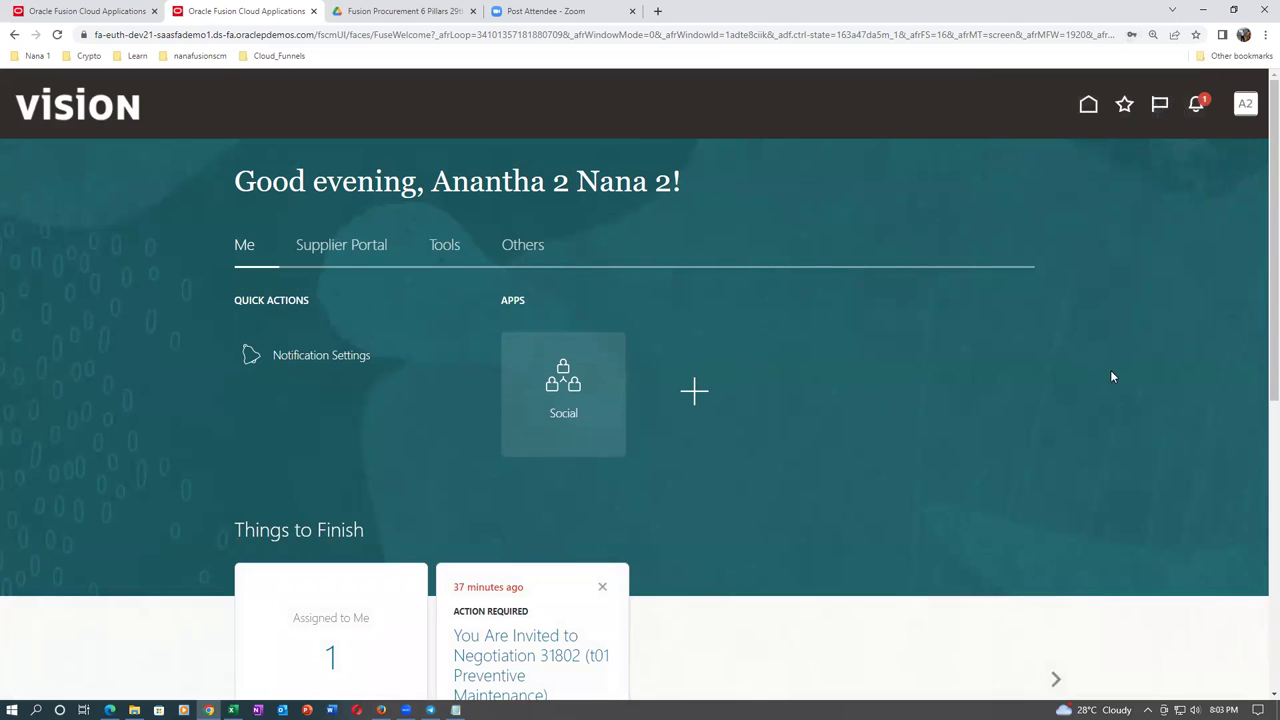
{"action": "left_click", "coordinate": [1196, 105]}
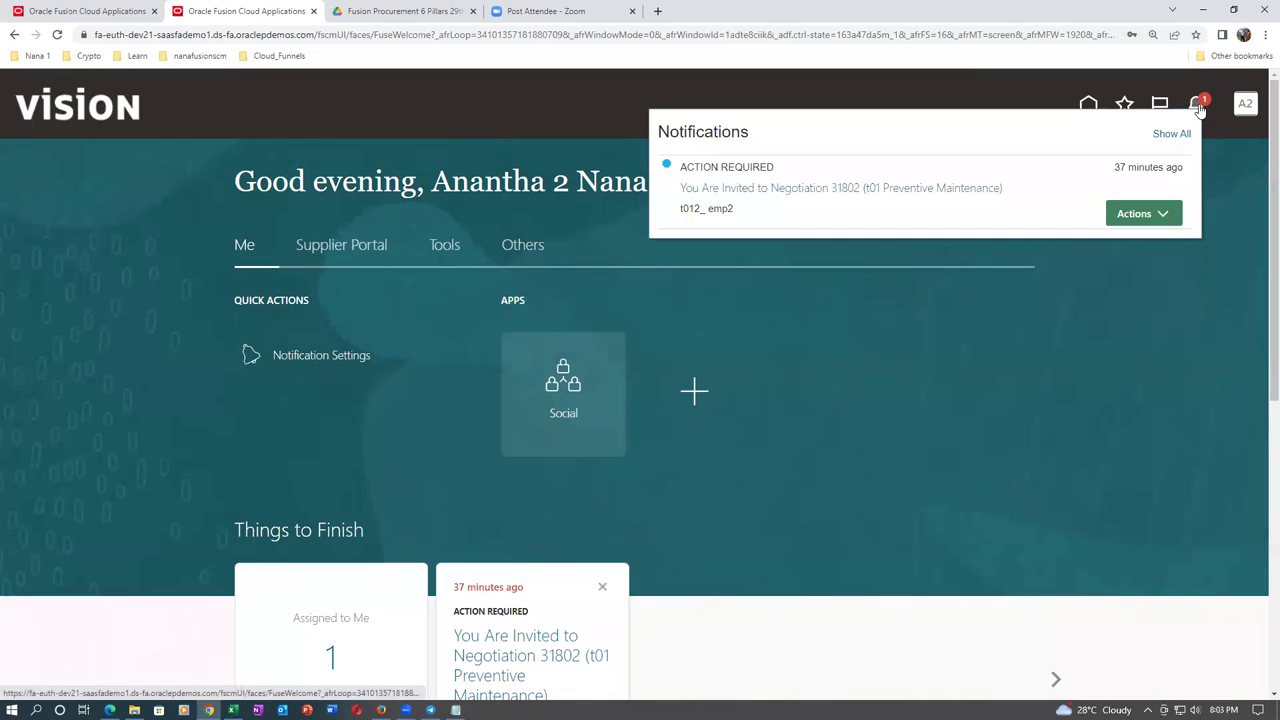
{"action": "left_click", "coordinate": [801, 188]}
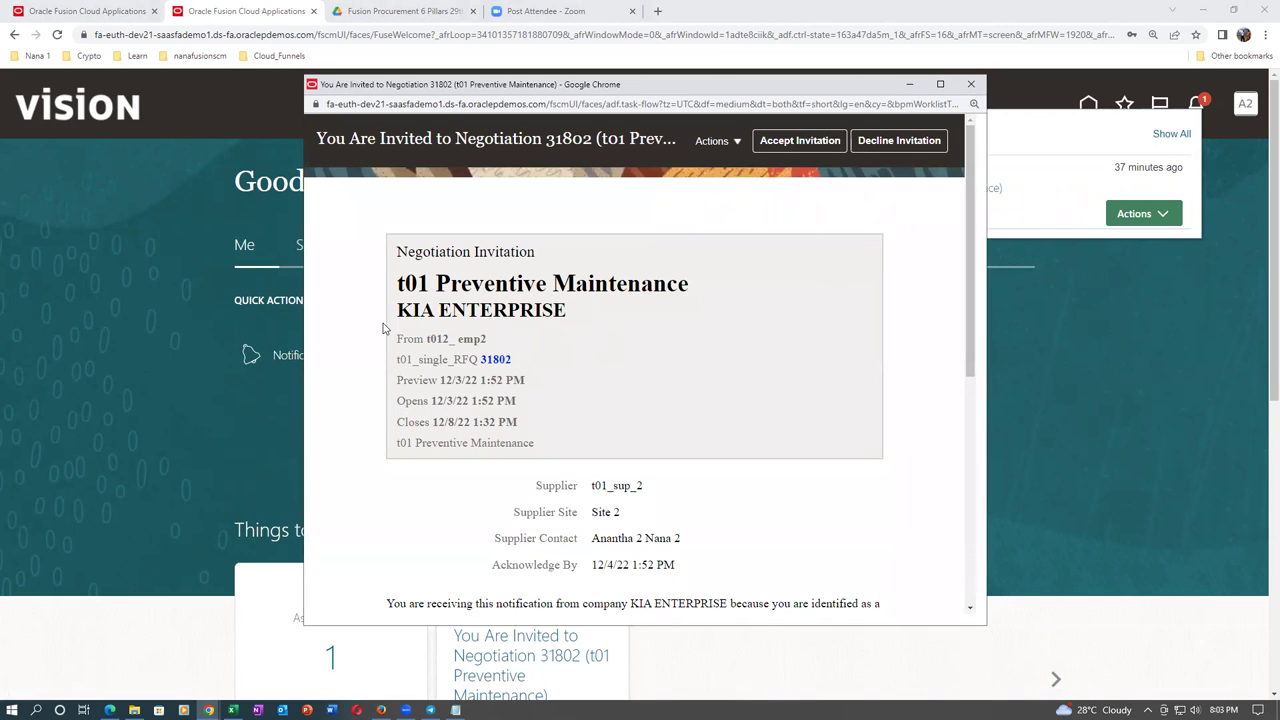
{"action": "left_click_drag", "start_coordinate": [406, 307], "coordinate": [576, 309]}
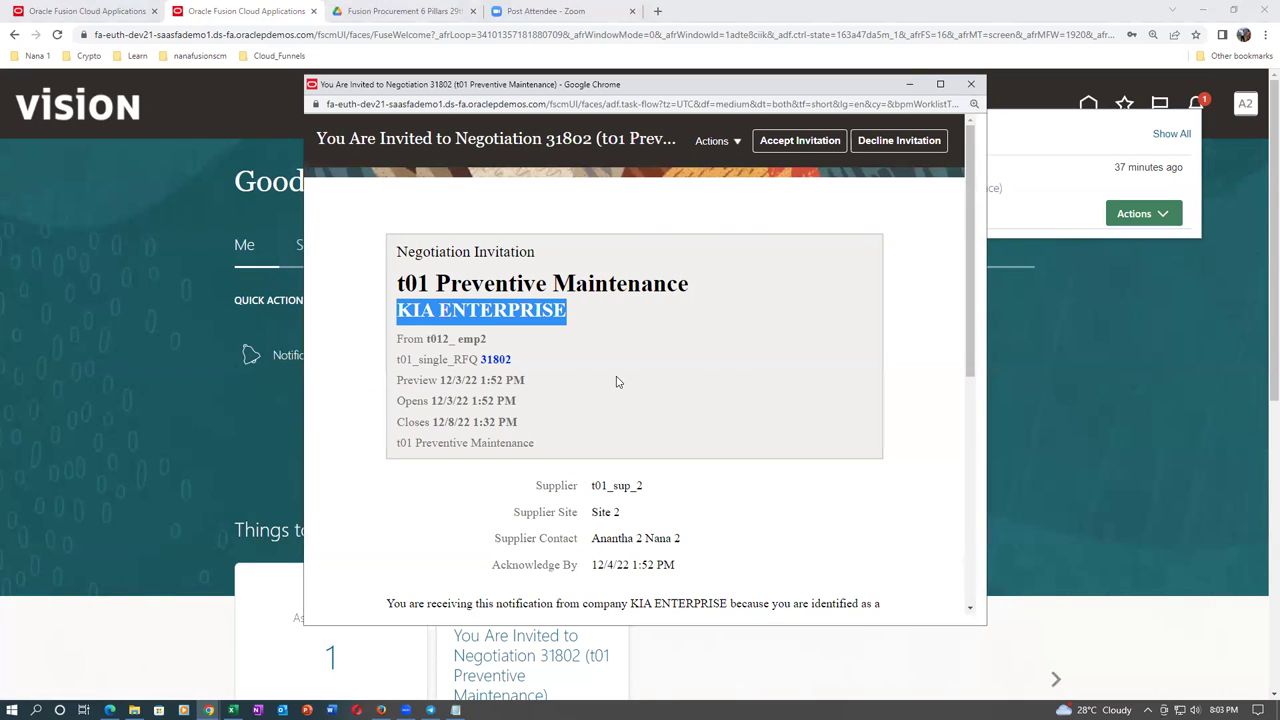
{"action": "left_click", "coordinate": [800, 141]}
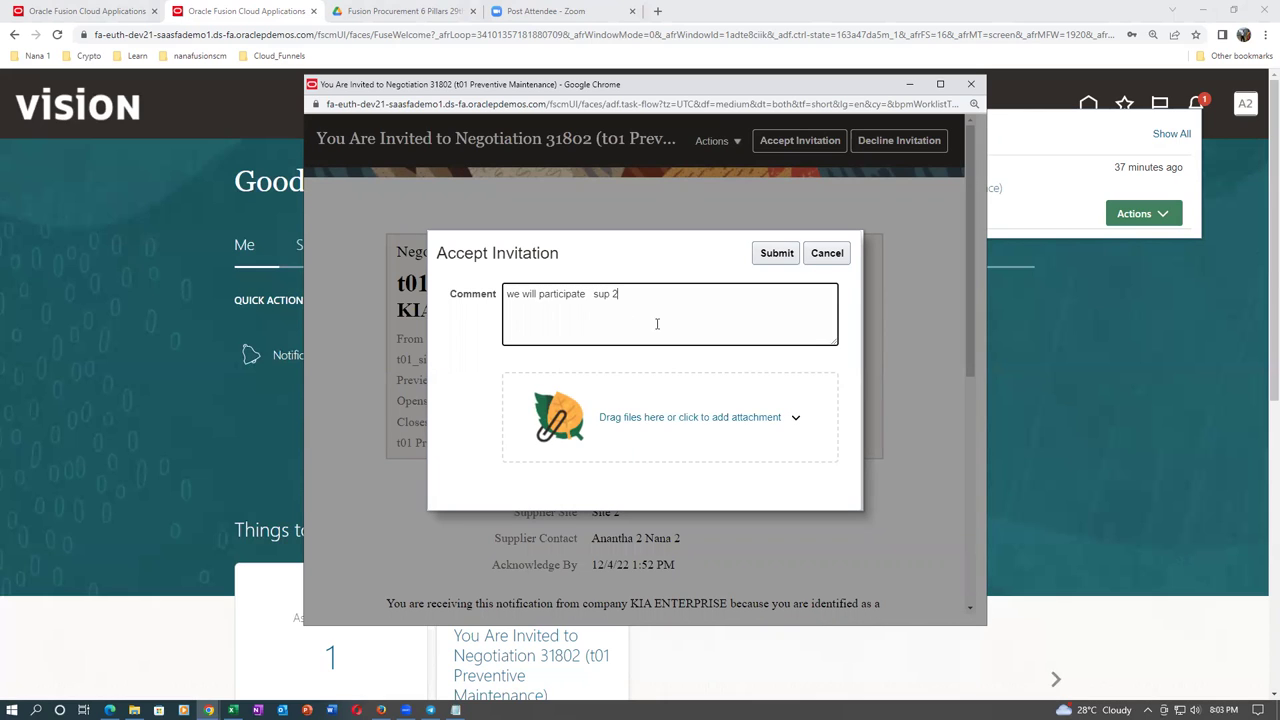
{"action": "left_click", "coordinate": [775, 253]}
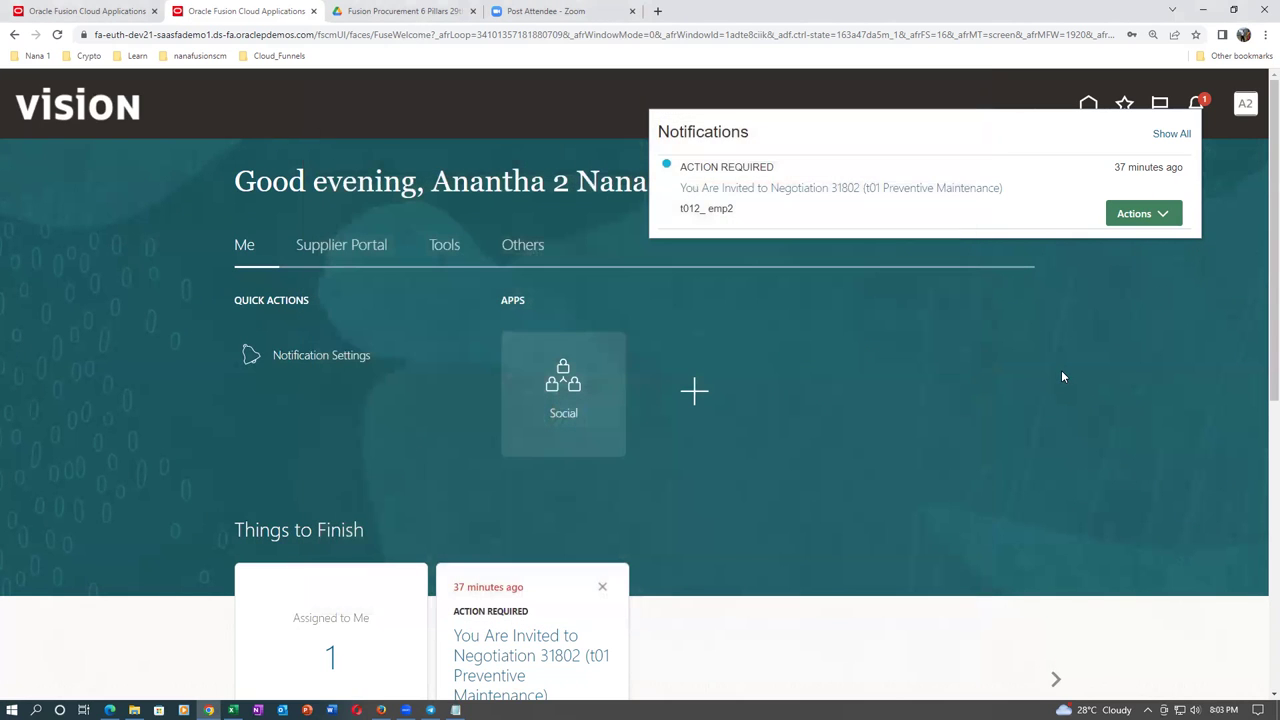
{"action": "left_click", "coordinate": [1077, 380]}
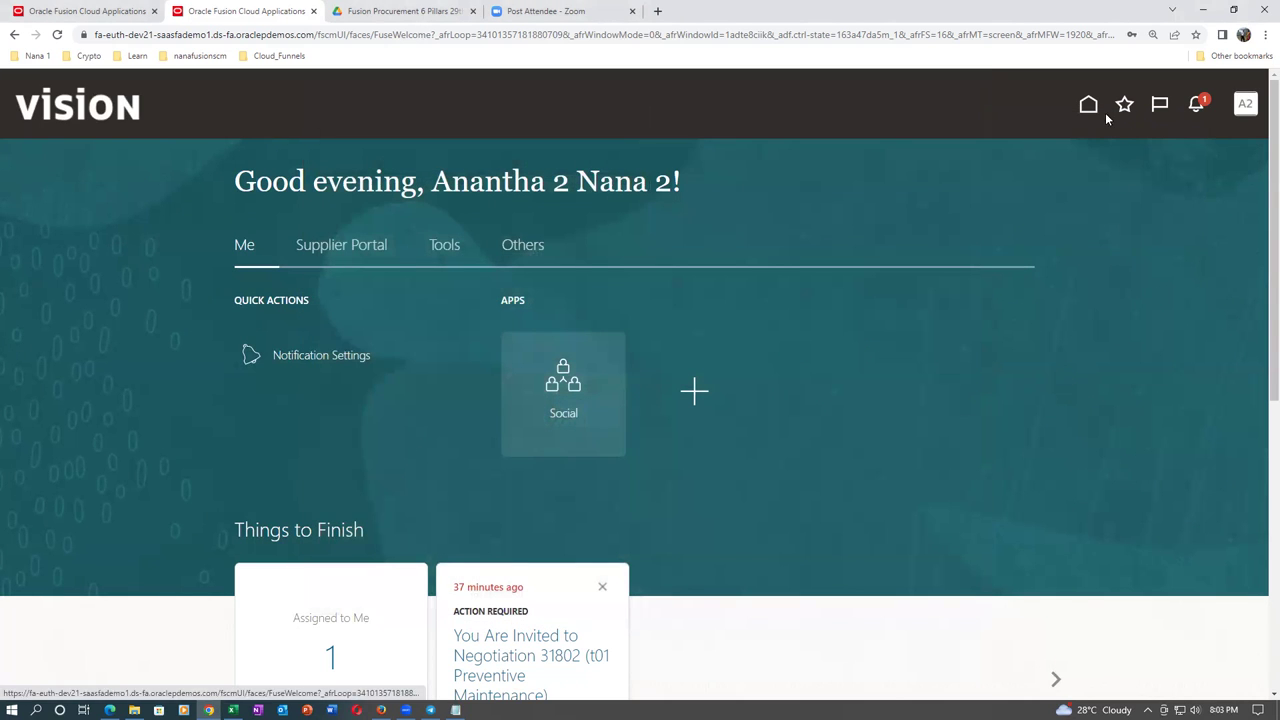
Open RFQ 31802 from View Active Negotiations in the Supplier Portal.
{"action": "left_click", "coordinate": [360, 250]}
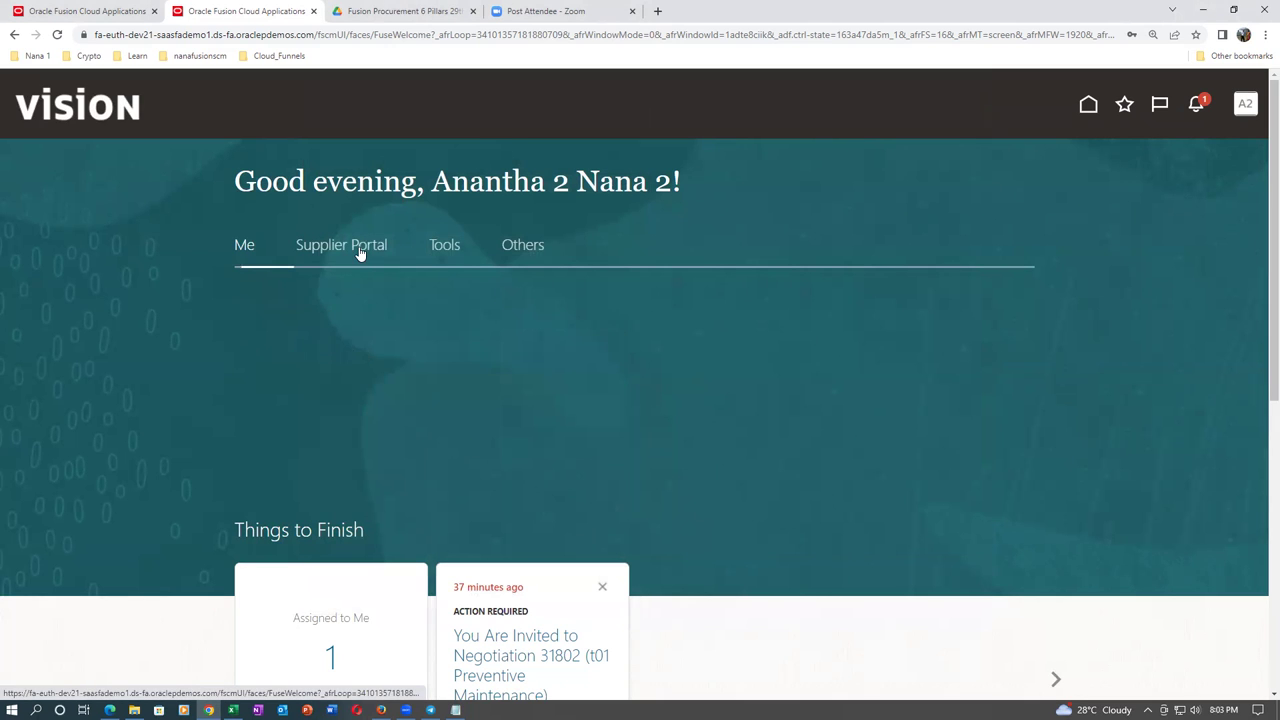
{"action": "left_click", "coordinate": [303, 423]}
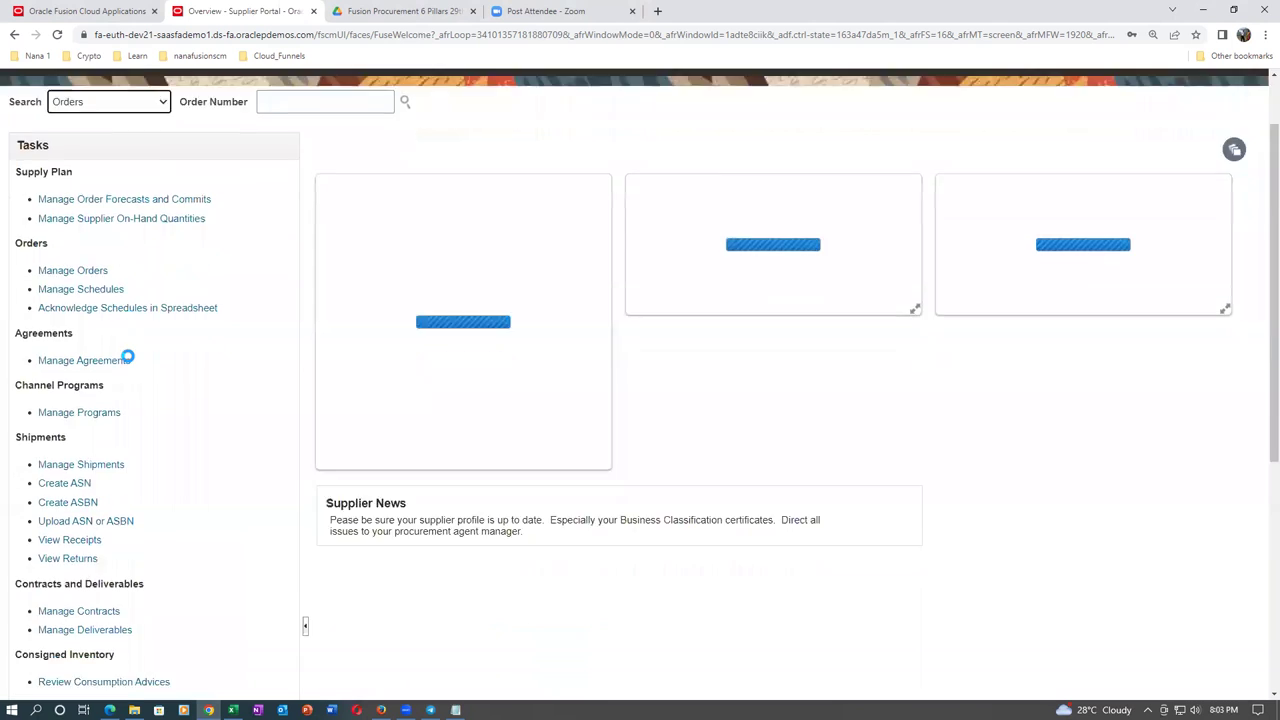
{"action": "scroll", "coordinate": [126, 356], "scroll_direction": "down", "scroll_amount": 3}
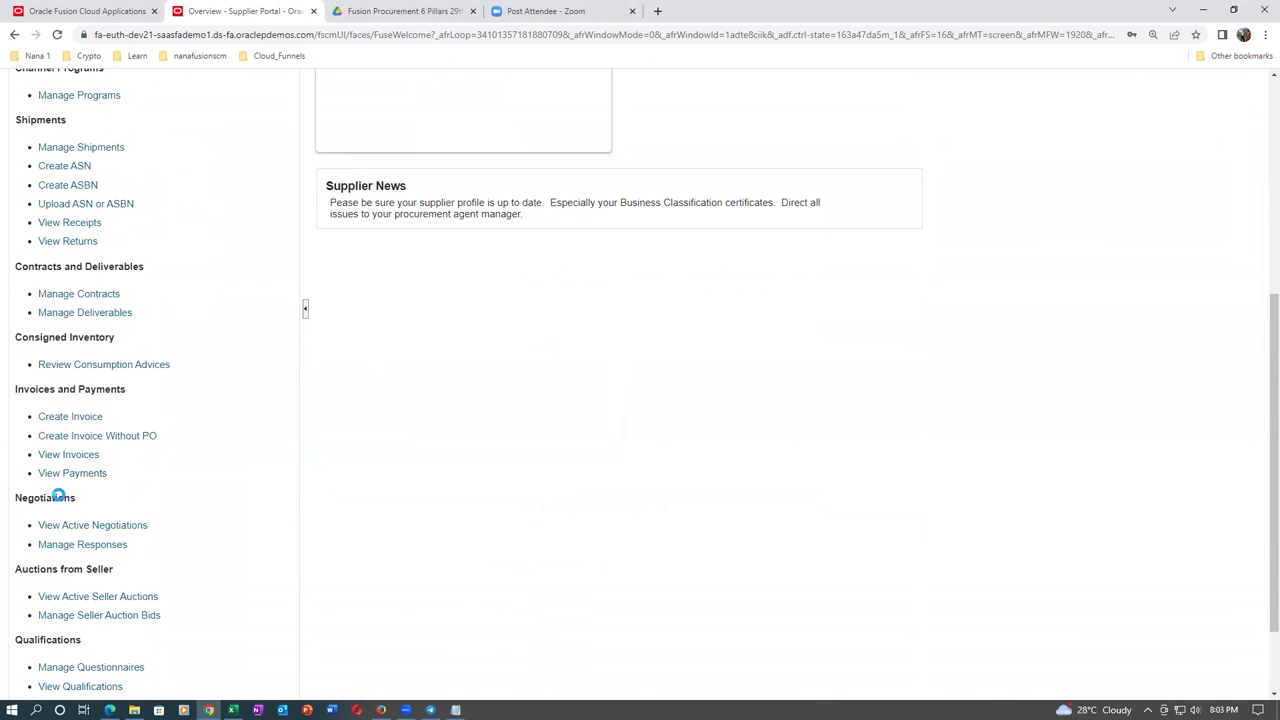
{"action": "left_click", "coordinate": [60, 527]}
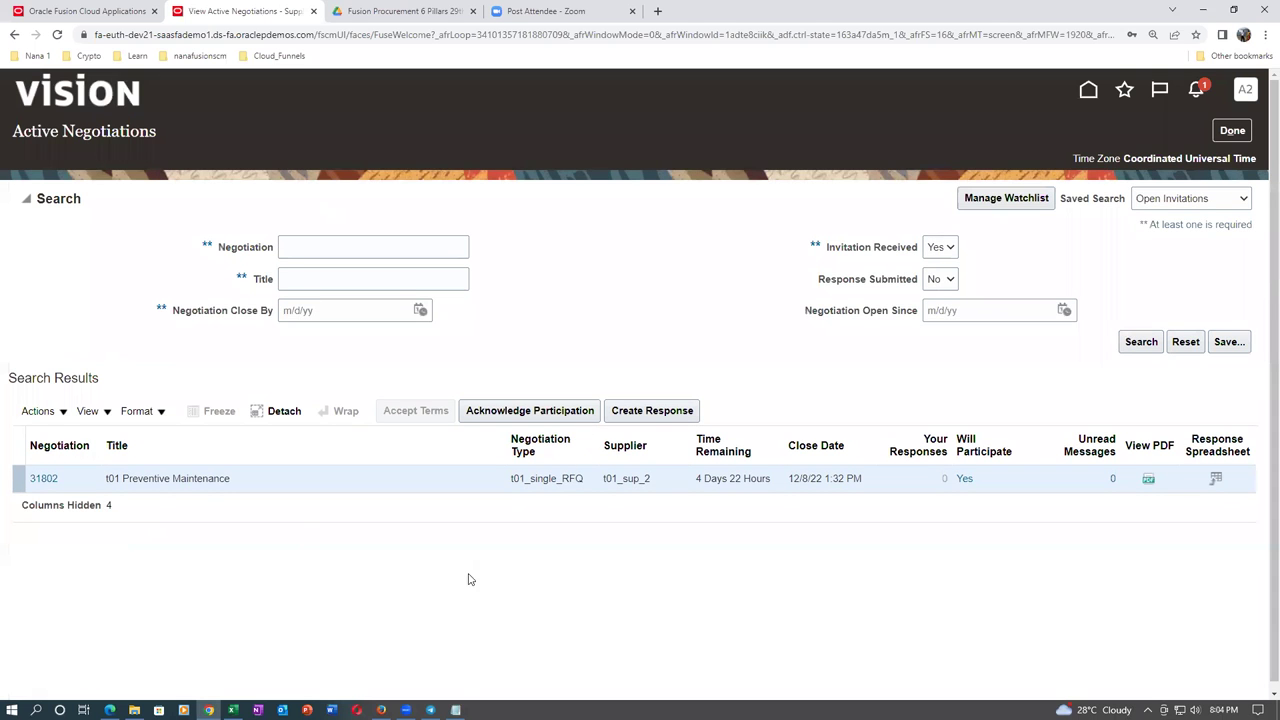
{"action": "left_click", "coordinate": [455, 710]}
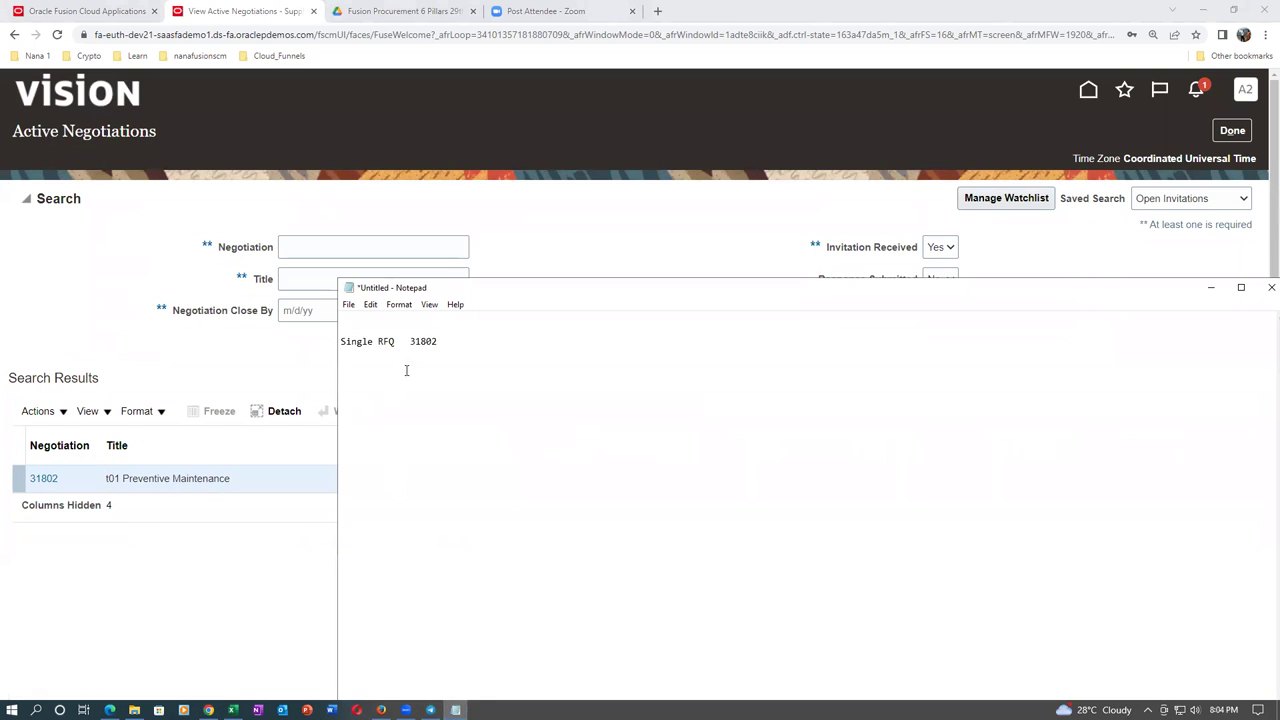
{"action": "left_click", "coordinate": [65, 345]}
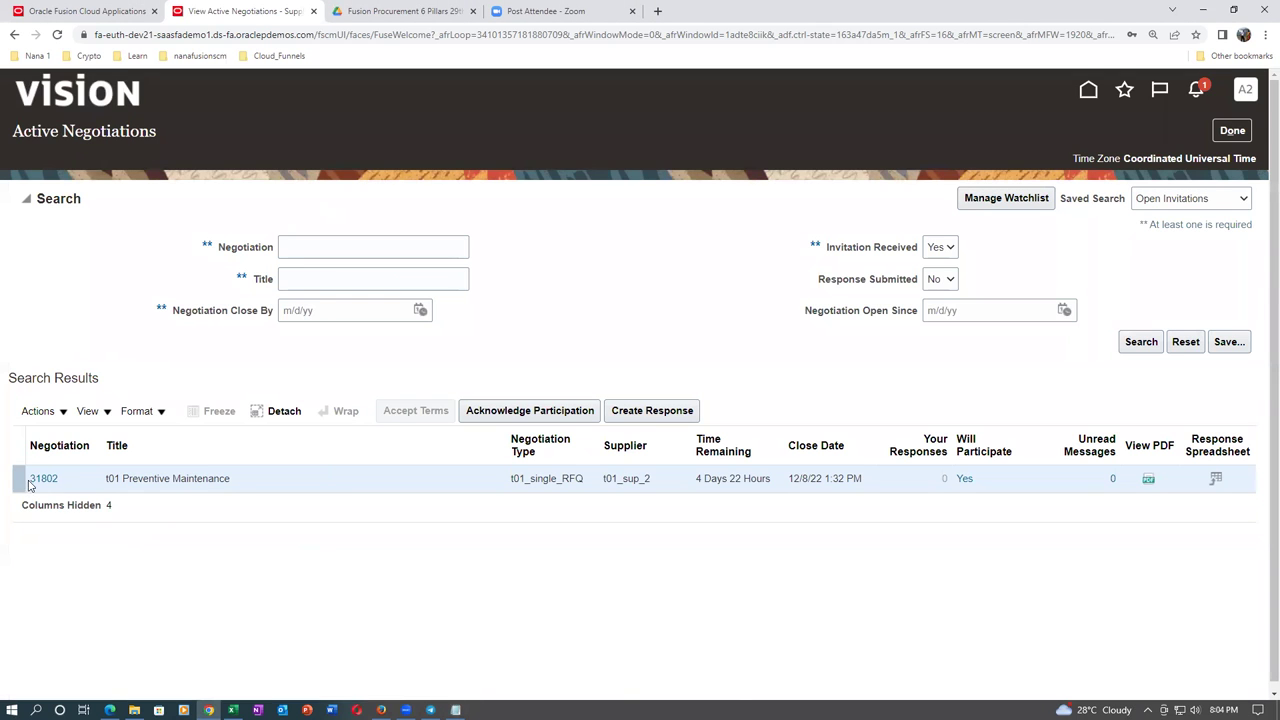
{"action": "left_click", "coordinate": [40, 479]}
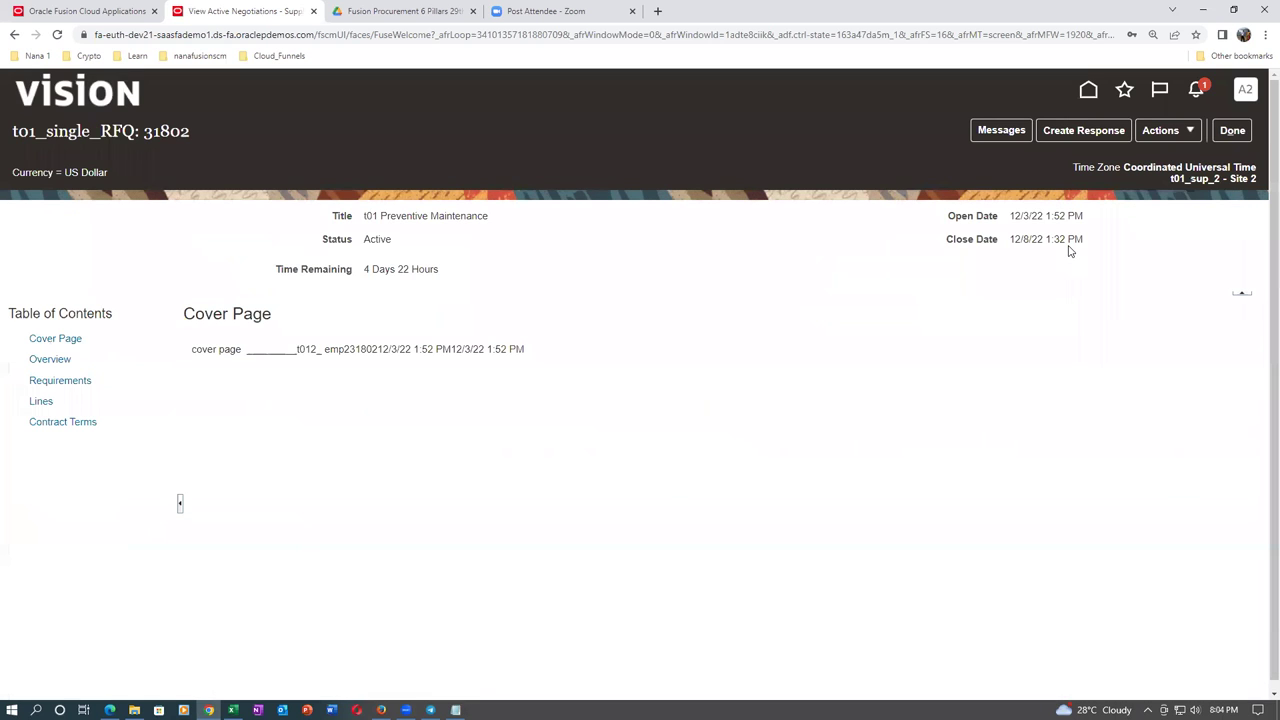
Acknowledge participation in RFQ 31802 with an added note to the buyer.
{"action": "left_click", "coordinate": [1182, 133]}
{"action": "mouse_move", "coordinate": [1180, 160]}
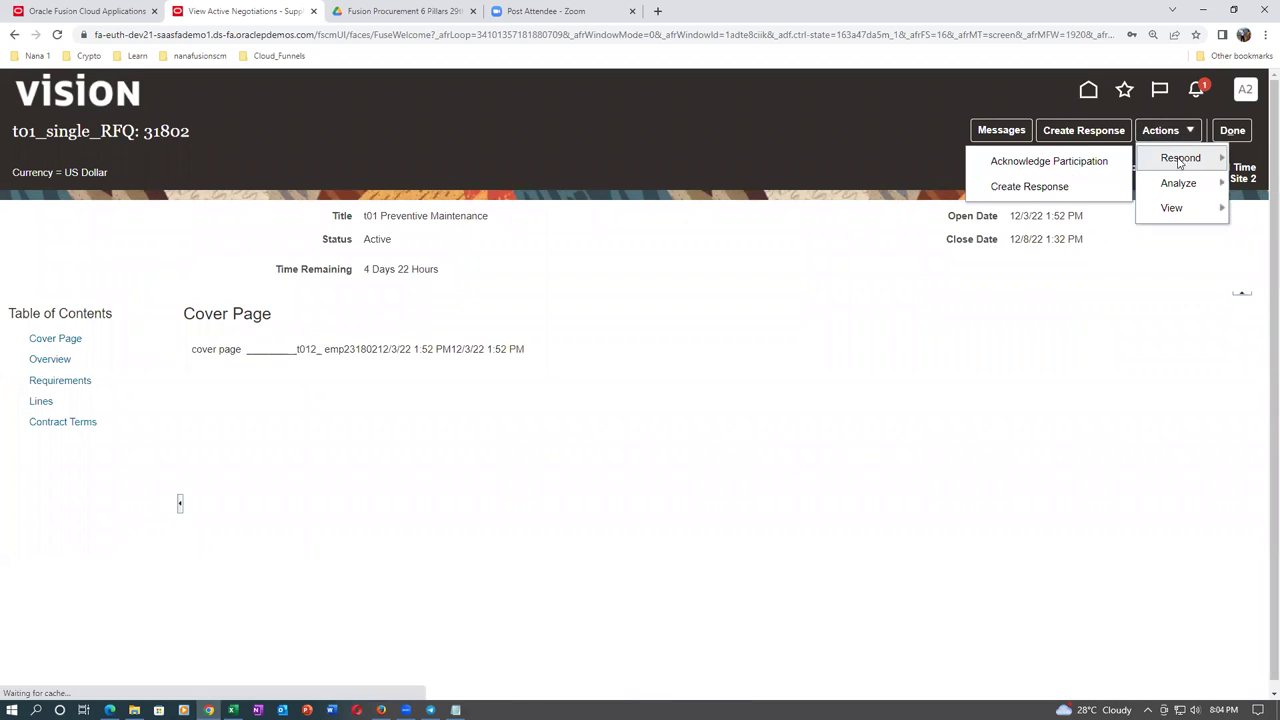
{"action": "left_click", "coordinate": [1030, 166]}
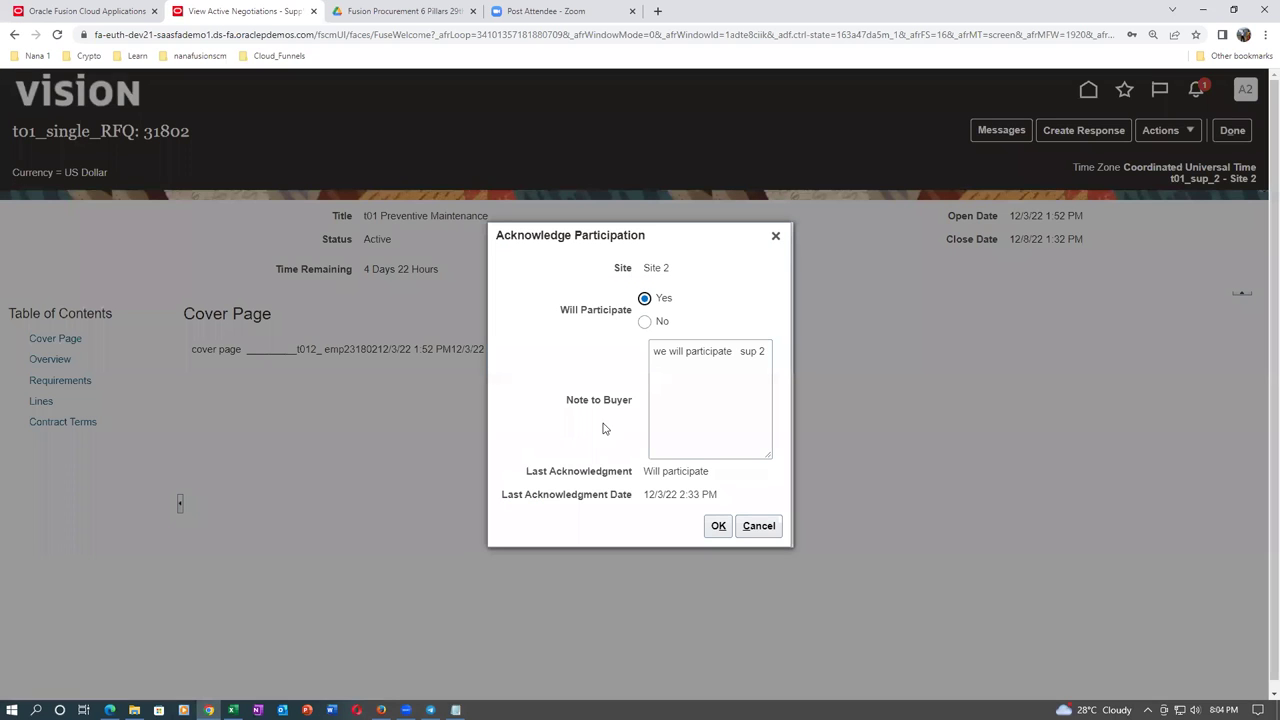
{"action": "left_click", "coordinate": [672, 393]}
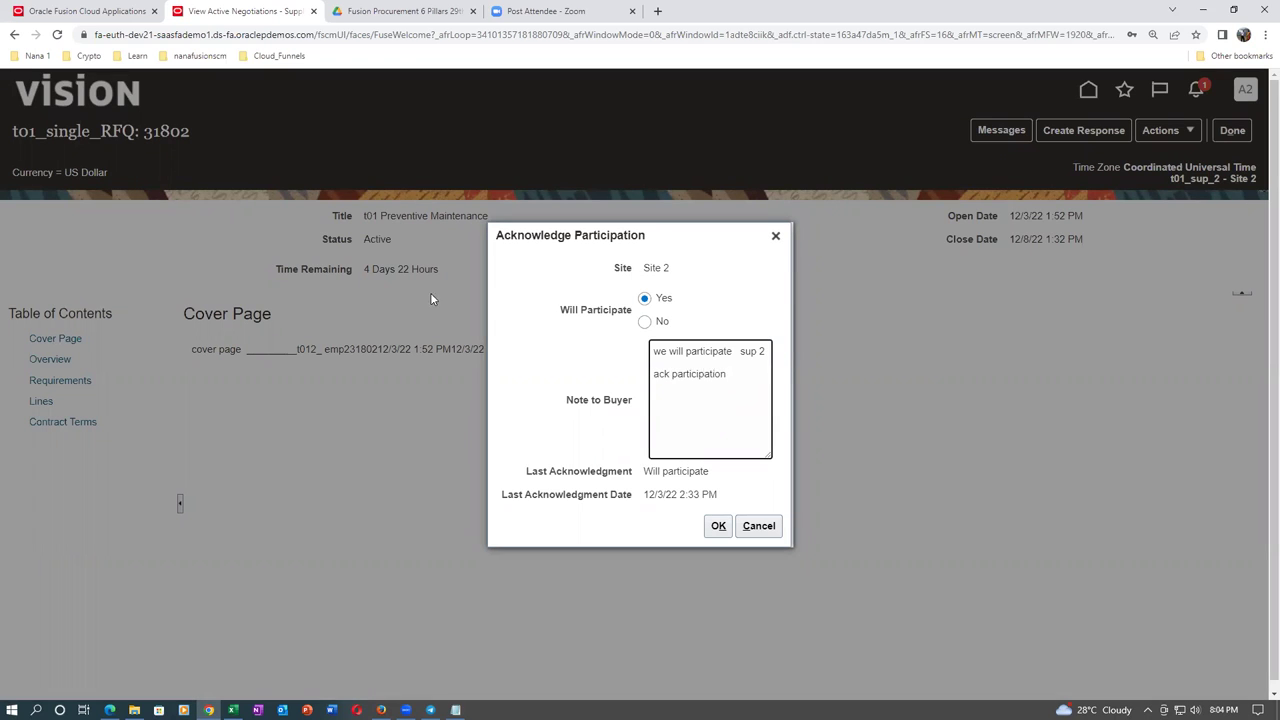
{"action": "left_click", "coordinate": [718, 527]}
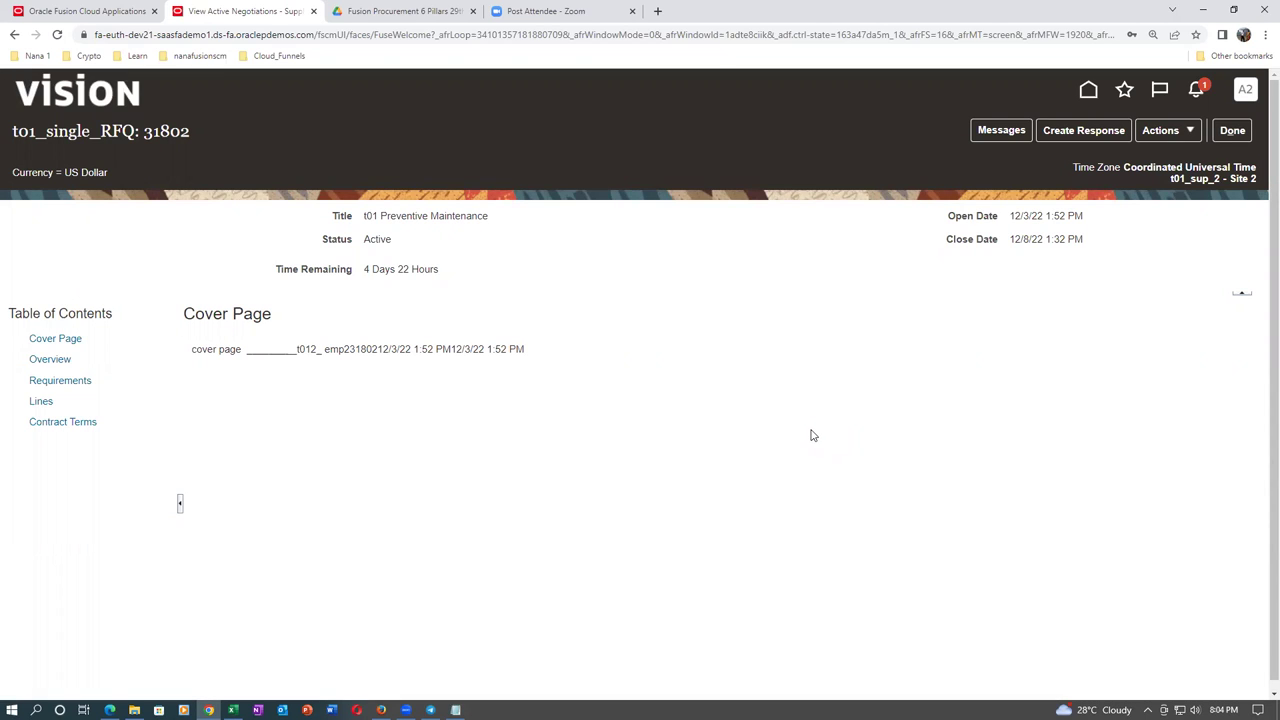
Create a new response to t01 Preventive Maintenance.
{"action": "left_click", "coordinate": [1162, 131]}
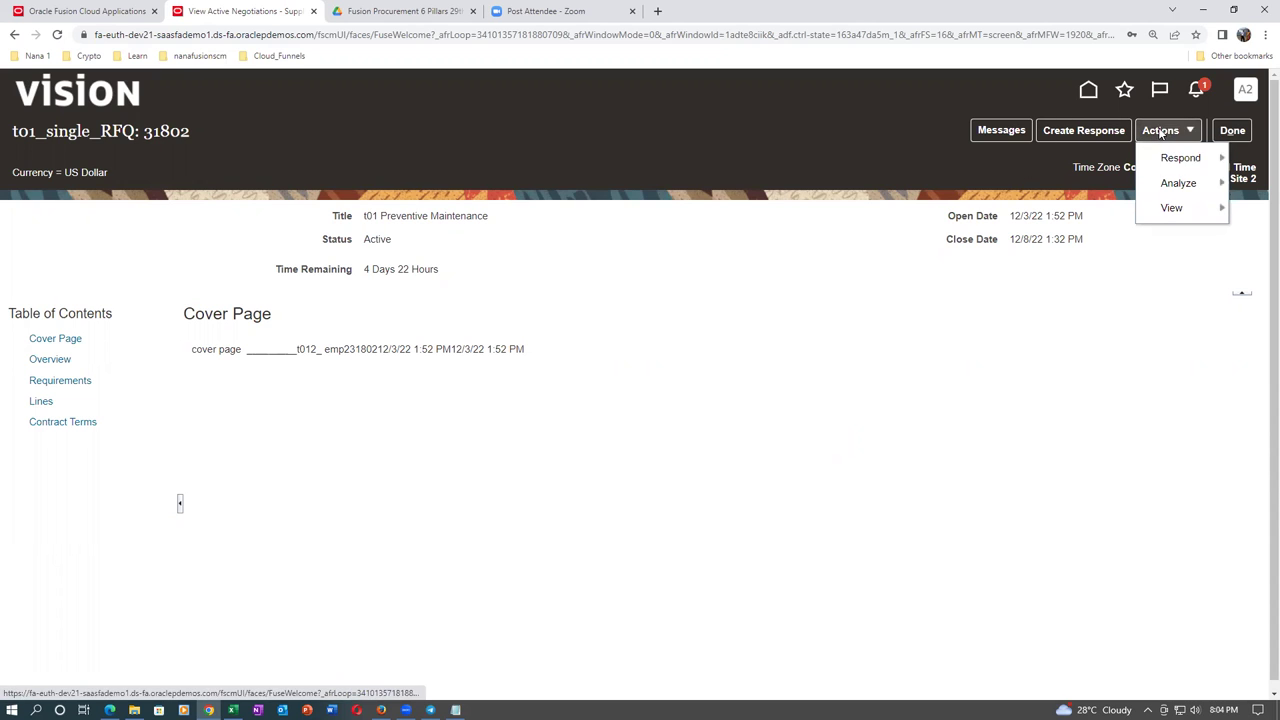
{"action": "mouse_move", "coordinate": [1165, 161]}
{"action": "left_click", "coordinate": [1012, 186]}
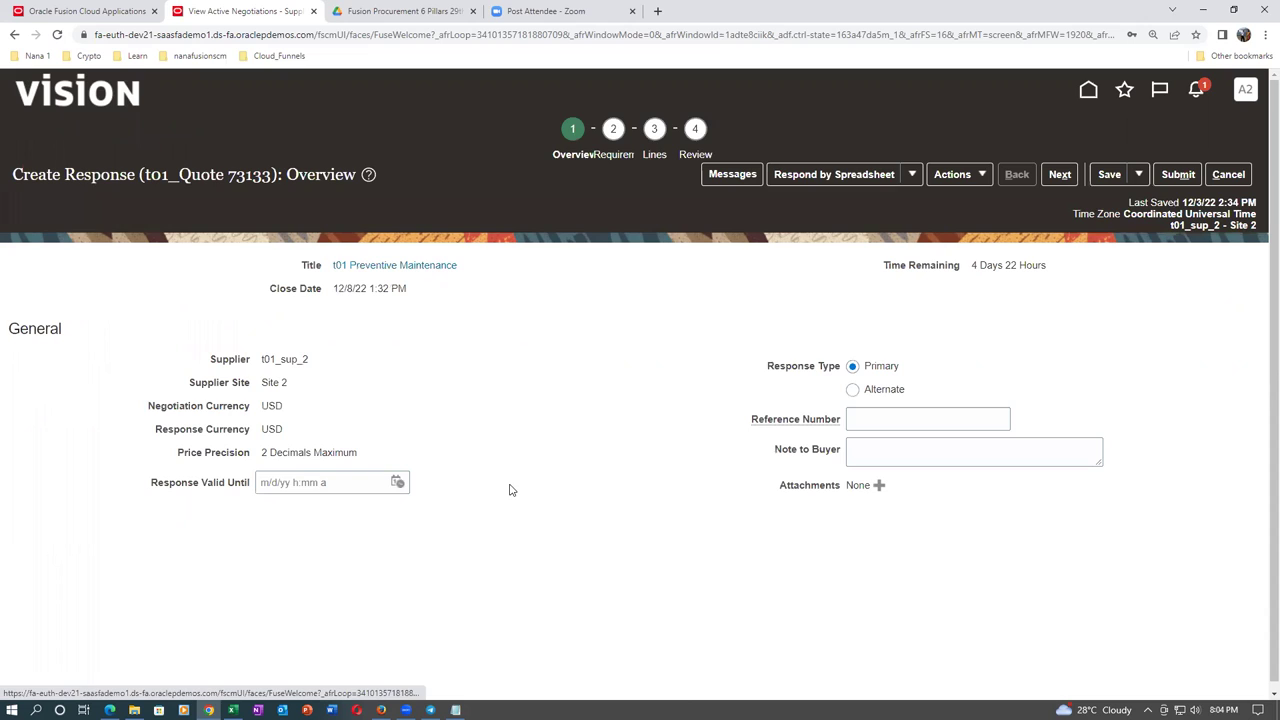
Enter a reference number and the note 'sup 2 note to buyer', then go to Requirements.
{"action": "left_click", "coordinate": [877, 425]}
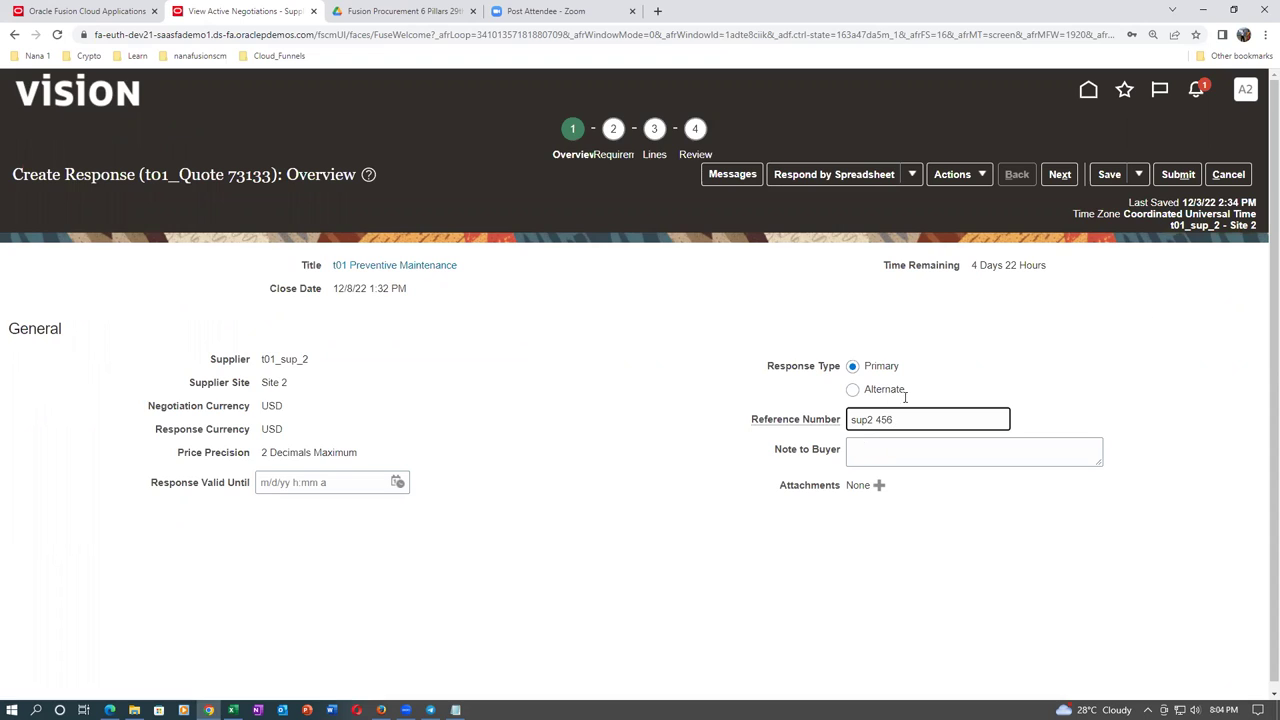
{"action": "left_click", "coordinate": [945, 446]}
{"action": "type", "text": "sup 2 note"}
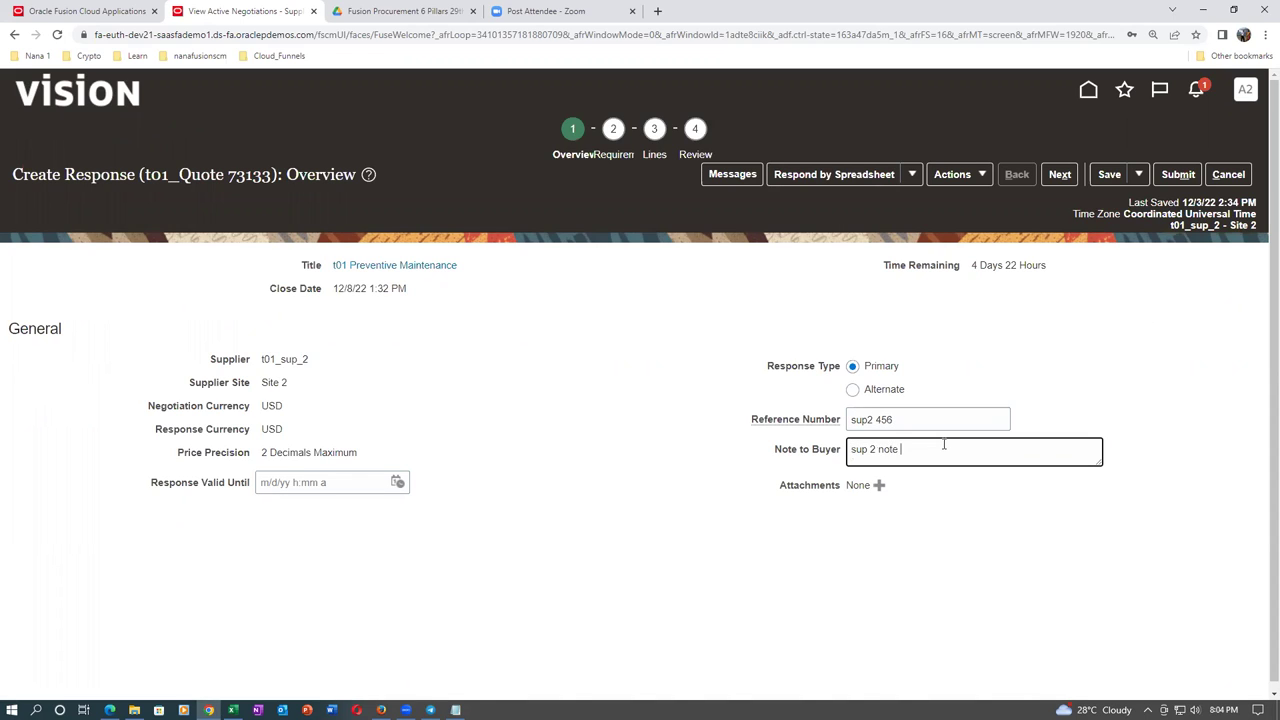
{"action": "type", "text": " to buyer"}
{"action": "left_click", "coordinate": [1062, 175]}
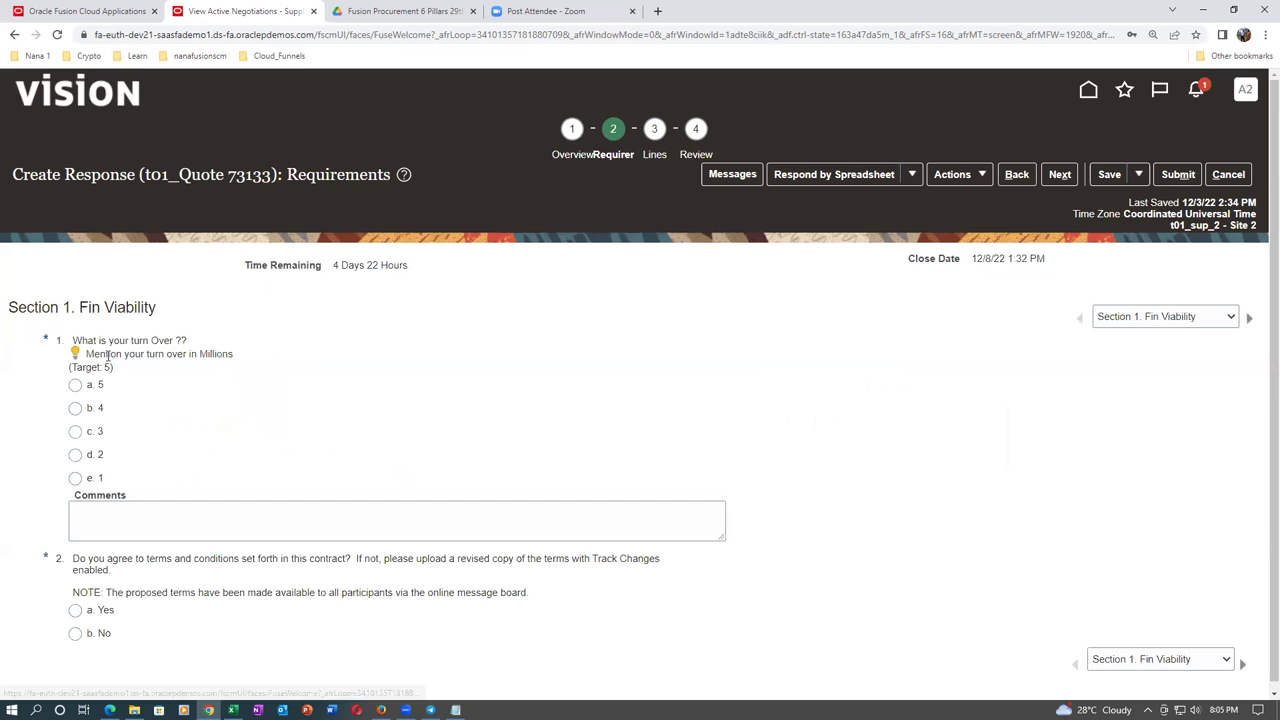
Answer turnover 5, terms Yes, 24x7 support Yes, with Email, Phone, Instant Message, Remote Desktop.
{"action": "left_click", "coordinate": [75, 386]}
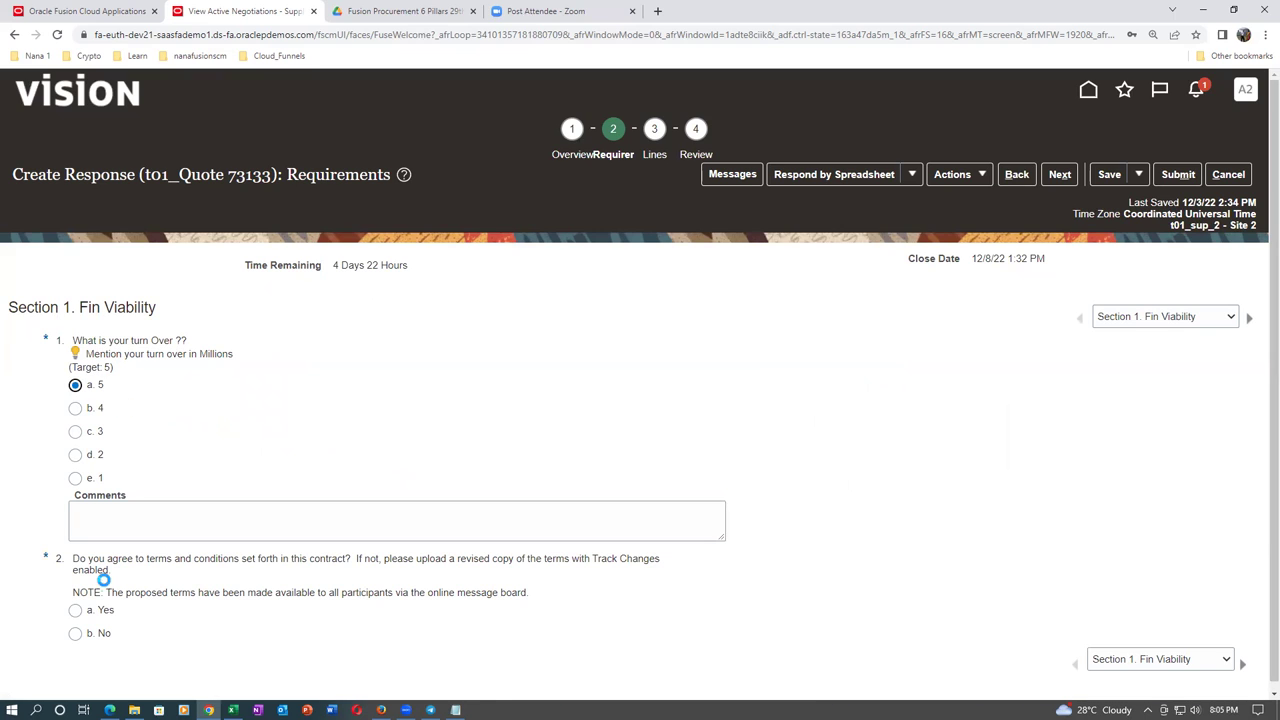
{"action": "left_click", "coordinate": [75, 610]}
{"action": "left_click", "coordinate": [1180, 320]}
{"action": "left_click", "coordinate": [1188, 347]}
{"action": "left_click", "coordinate": [75, 370]}
{"action": "left_click", "coordinate": [76, 449]}
{"action": "left_click", "coordinate": [75, 471]}
{"action": "left_click", "coordinate": [75, 495]}
{"action": "left_click", "coordinate": [76, 517]}
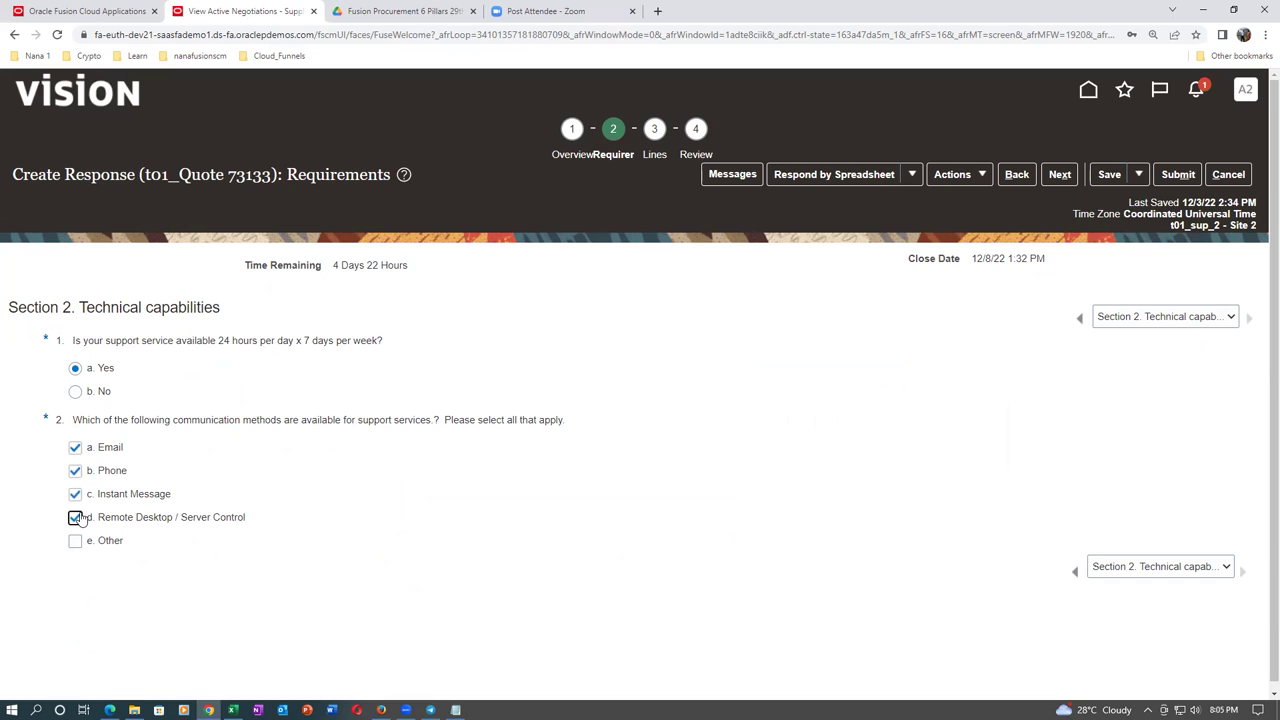
{"action": "left_click", "coordinate": [1061, 178]}
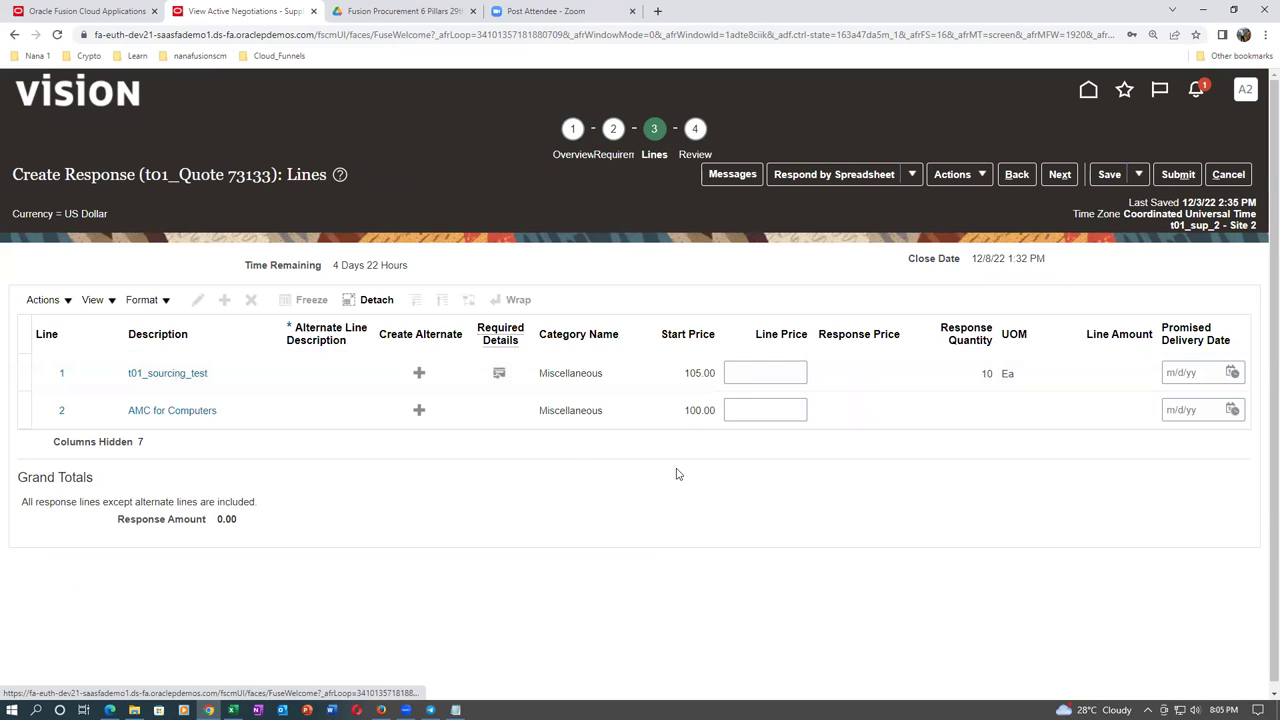
On line 1, enter transportation cost 20 and storage cost 1.
{"action": "left_click", "coordinate": [757, 371]}
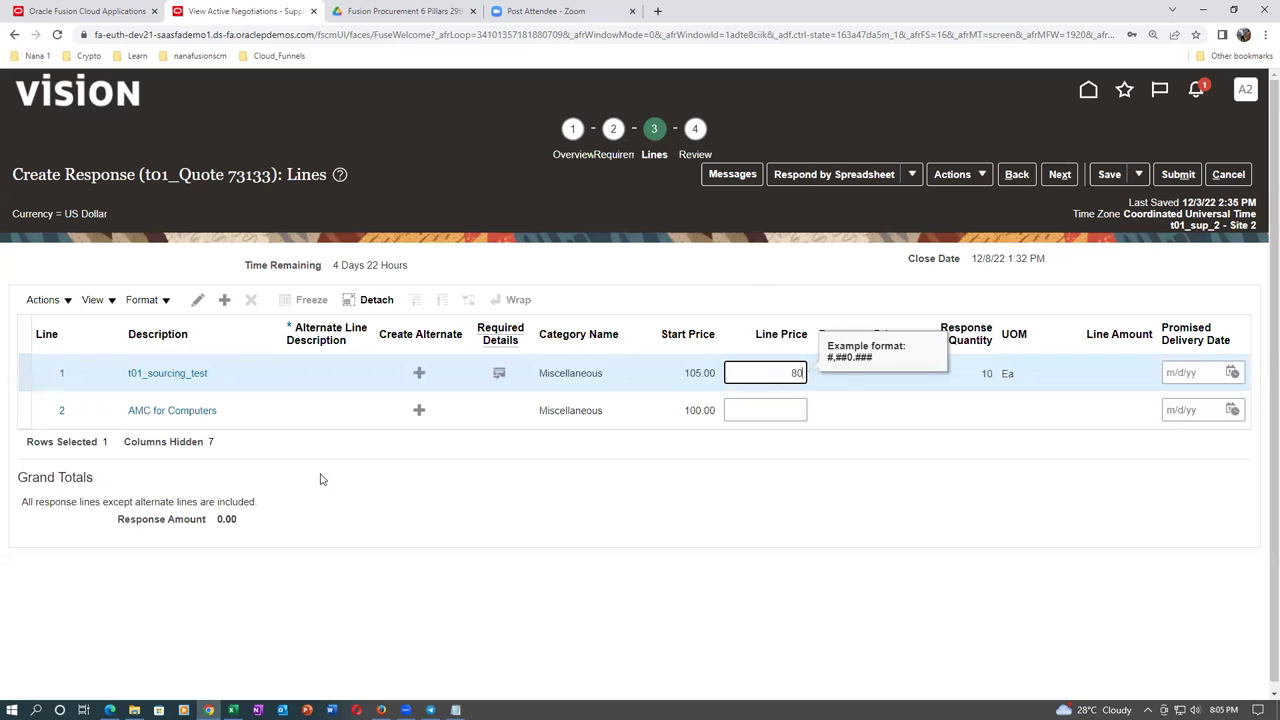
{"action": "left_click", "coordinate": [21, 380]}
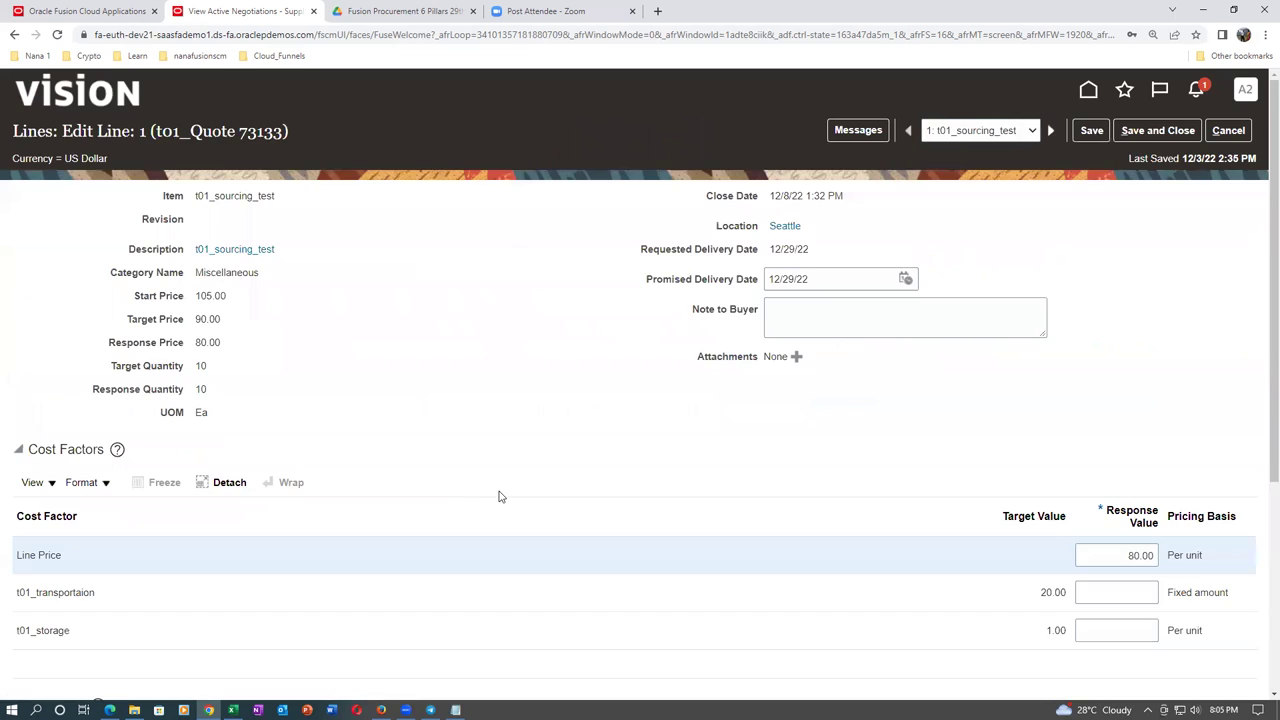
{"action": "scroll", "coordinate": [497, 494], "scroll_direction": "down", "scroll_amount": 2}
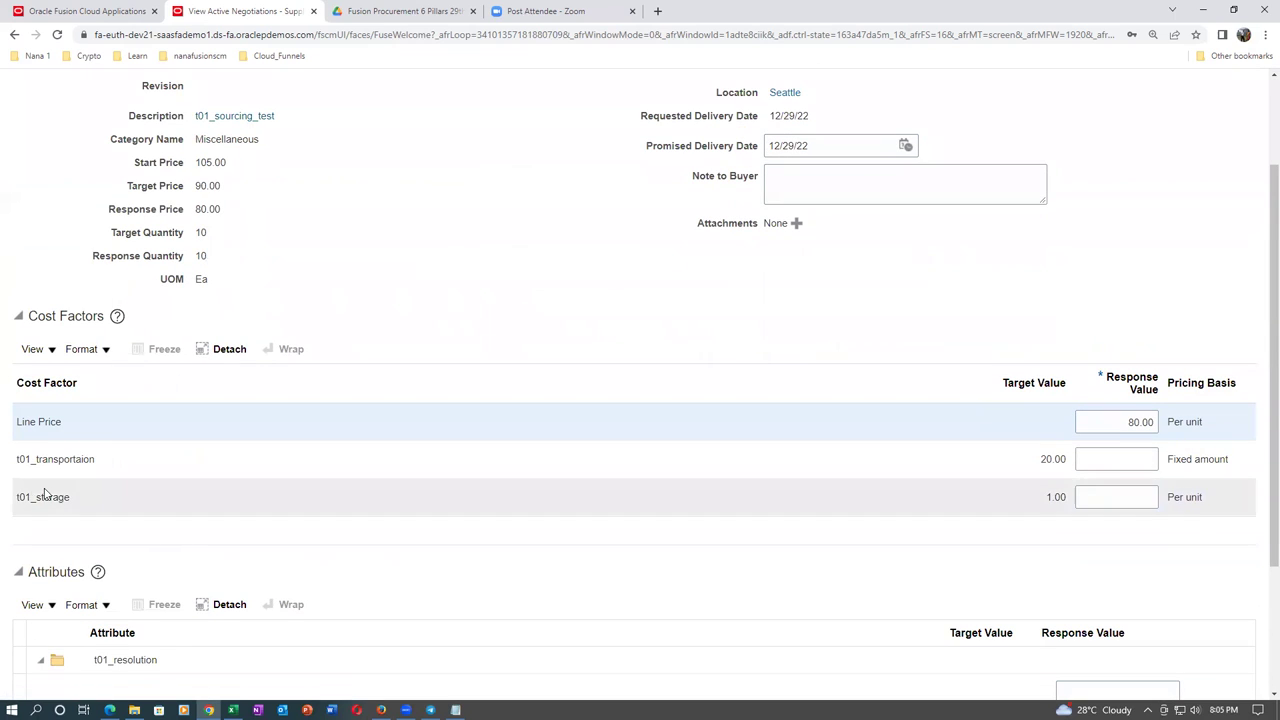
{"action": "left_click", "coordinate": [1140, 465]}
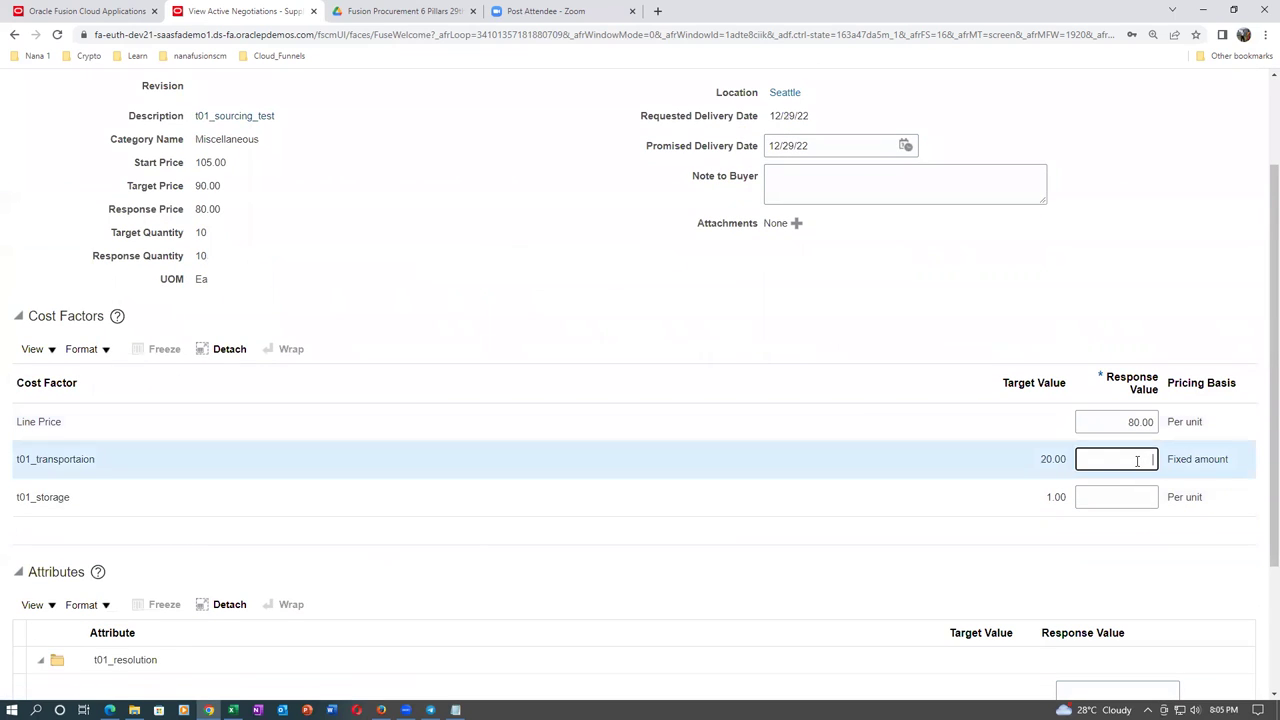
{"action": "type", "text": "20"}
{"action": "left_click", "coordinate": [1148, 493]}
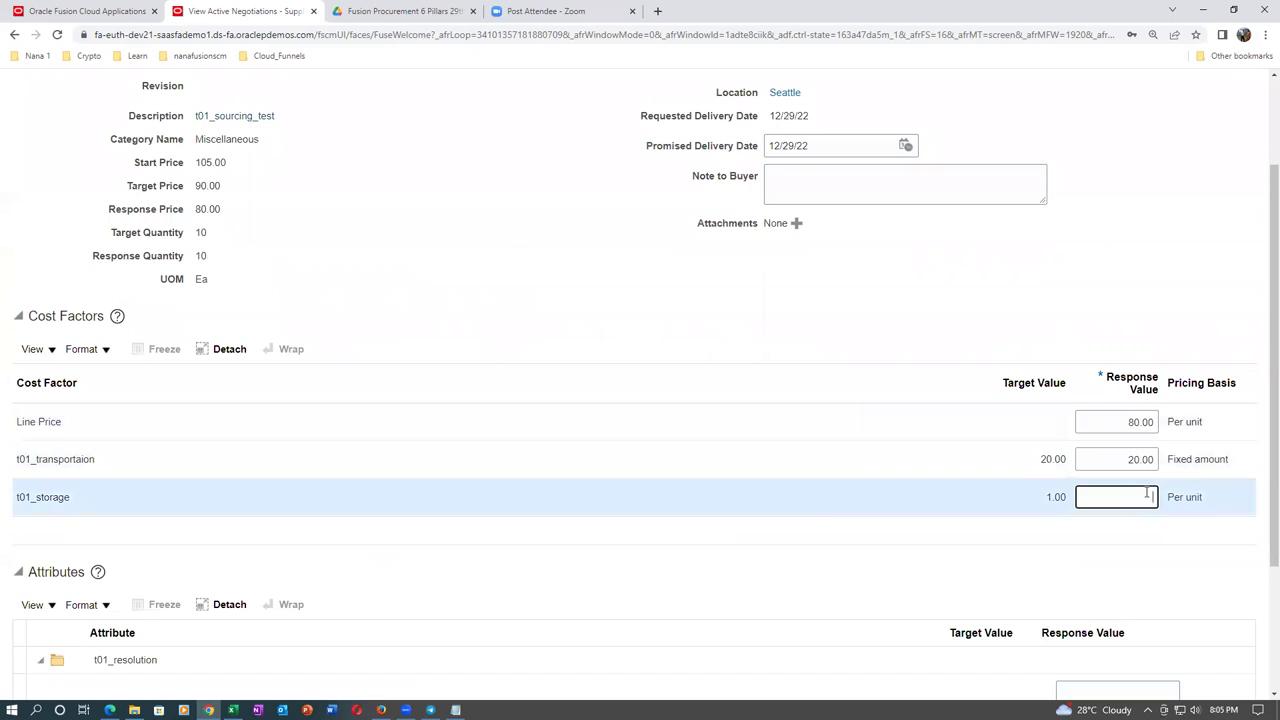
{"action": "type", "text": "1"}
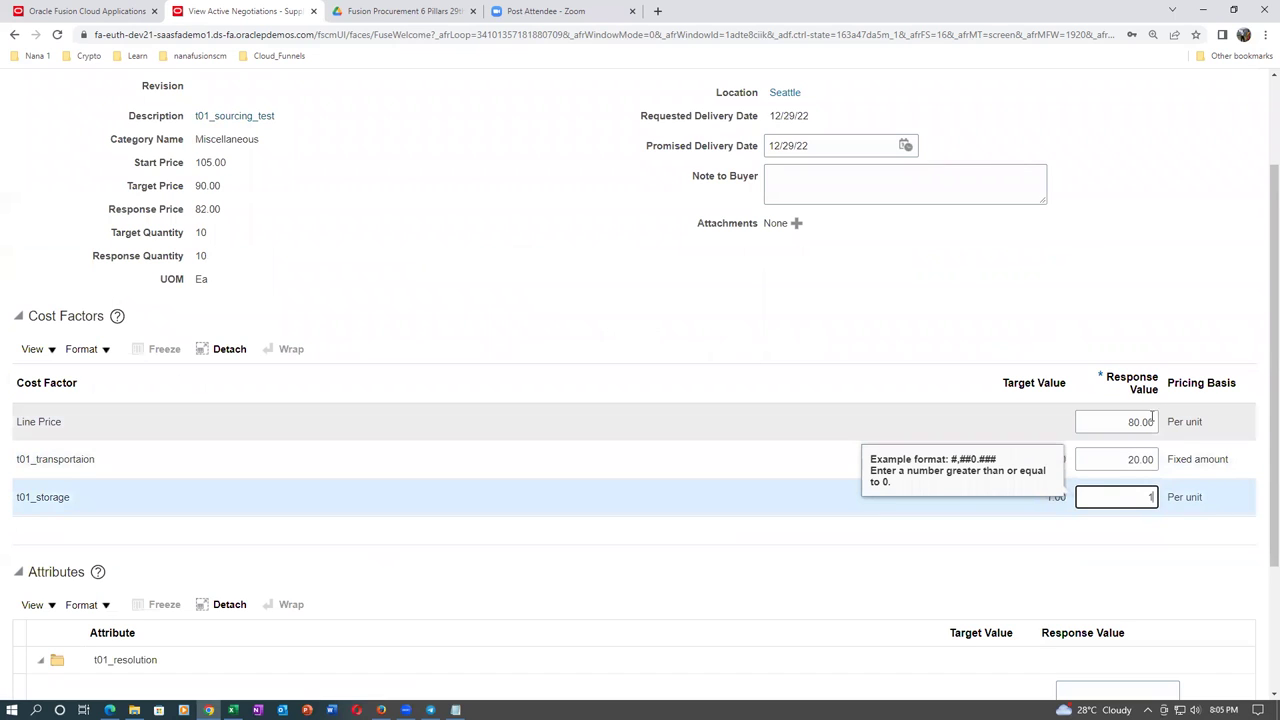
{"action": "left_click", "coordinate": [740, 297]}
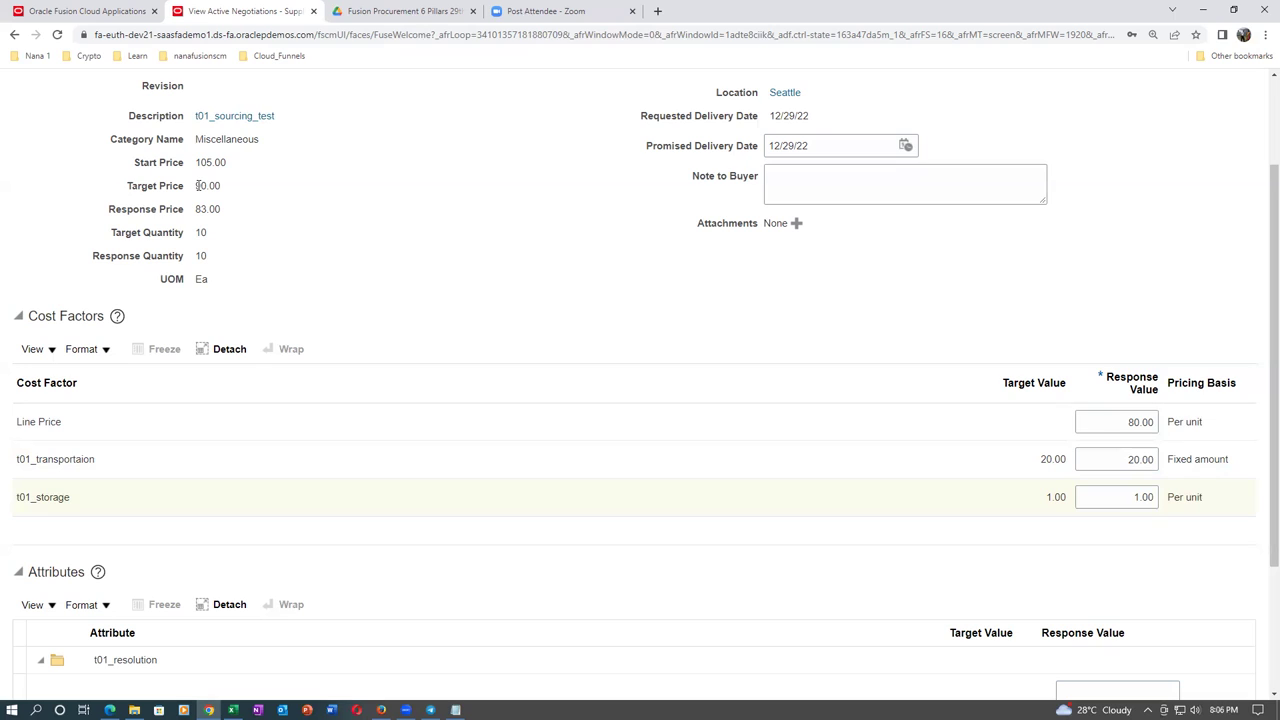
Compare the Target Price 90.00 with the Response Price 83.00 on line 1.
{"action": "double_click", "coordinate": [197, 186]}
{"action": "left_click_drag", "start_coordinate": [197, 209], "coordinate": [220, 211]}
{"action": "left_click", "coordinate": [269, 247]}
{"action": "left_click_drag", "start_coordinate": [195, 186], "coordinate": [221, 187]}
{"action": "left_click", "coordinate": [269, 248]}
{"action": "scroll", "coordinate": [858, 322], "scroll_direction": "up", "scroll_amount": 2}
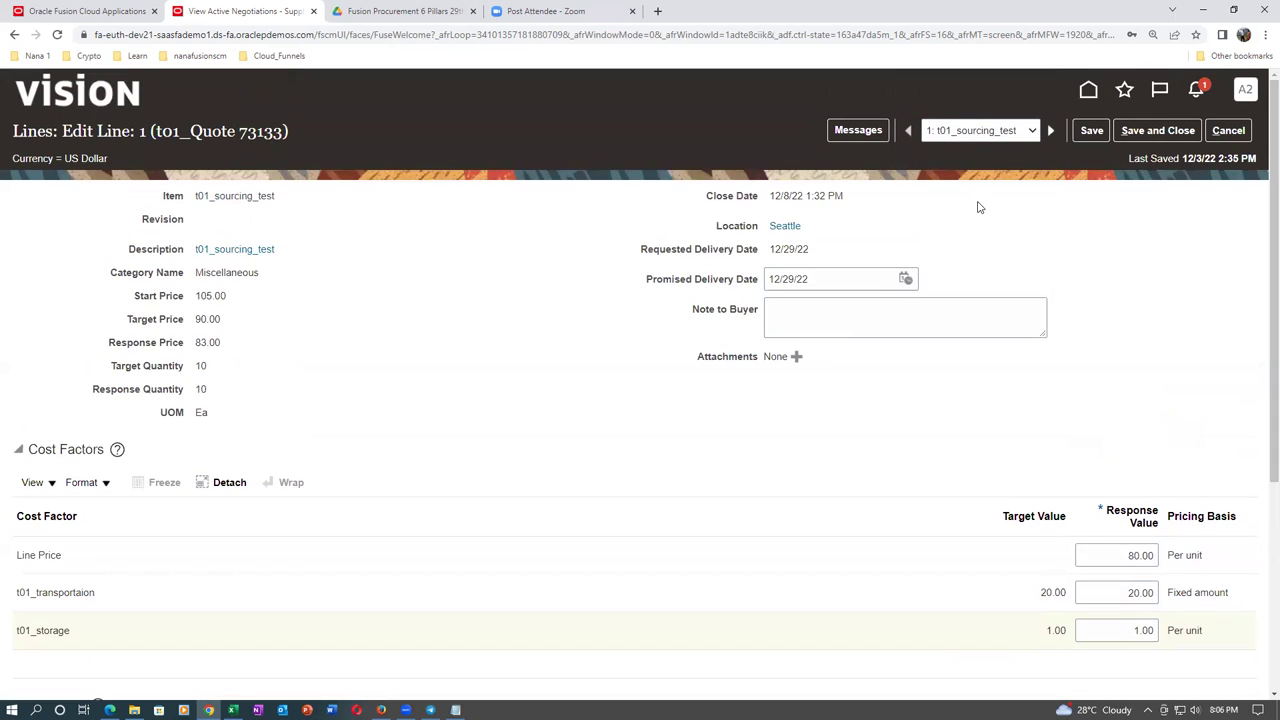
Try saving line 1 and dismiss the missing-attribute error.
{"action": "left_click", "coordinate": [1157, 130]}
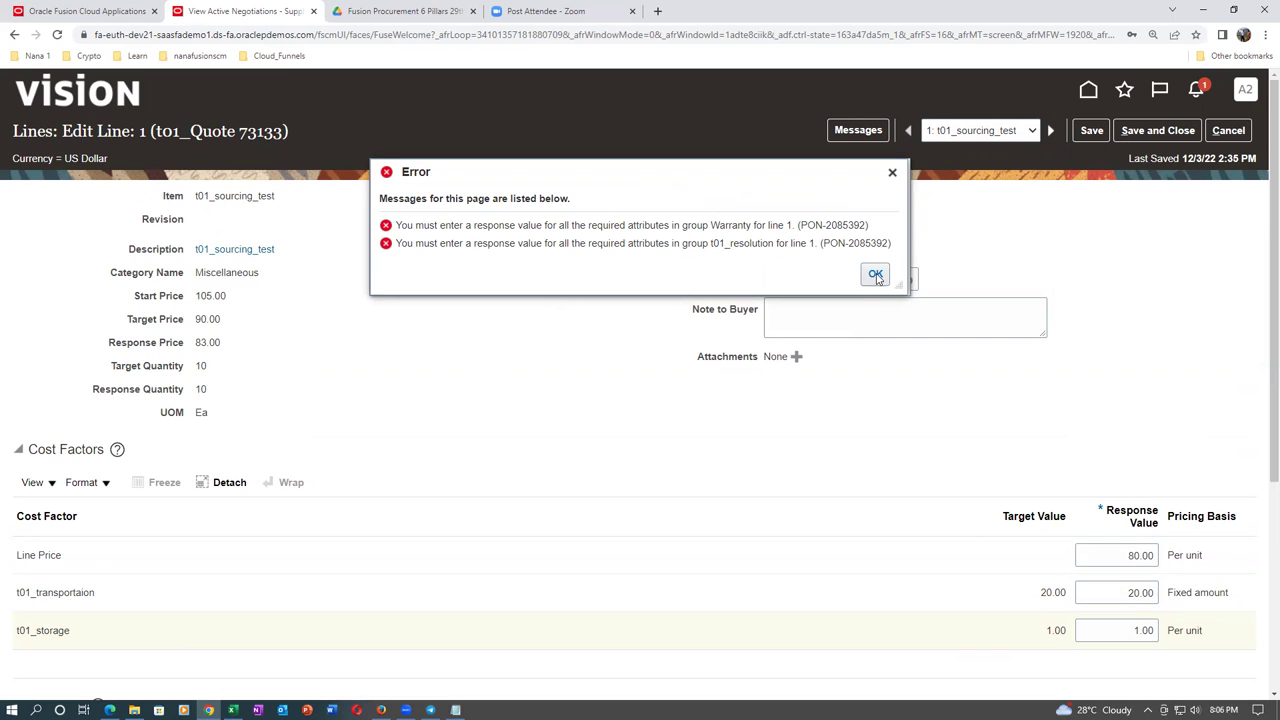
{"action": "left_click", "coordinate": [875, 275]}
{"action": "scroll", "coordinate": [585, 383], "scroll_direction": "down", "scroll_amount": 3}
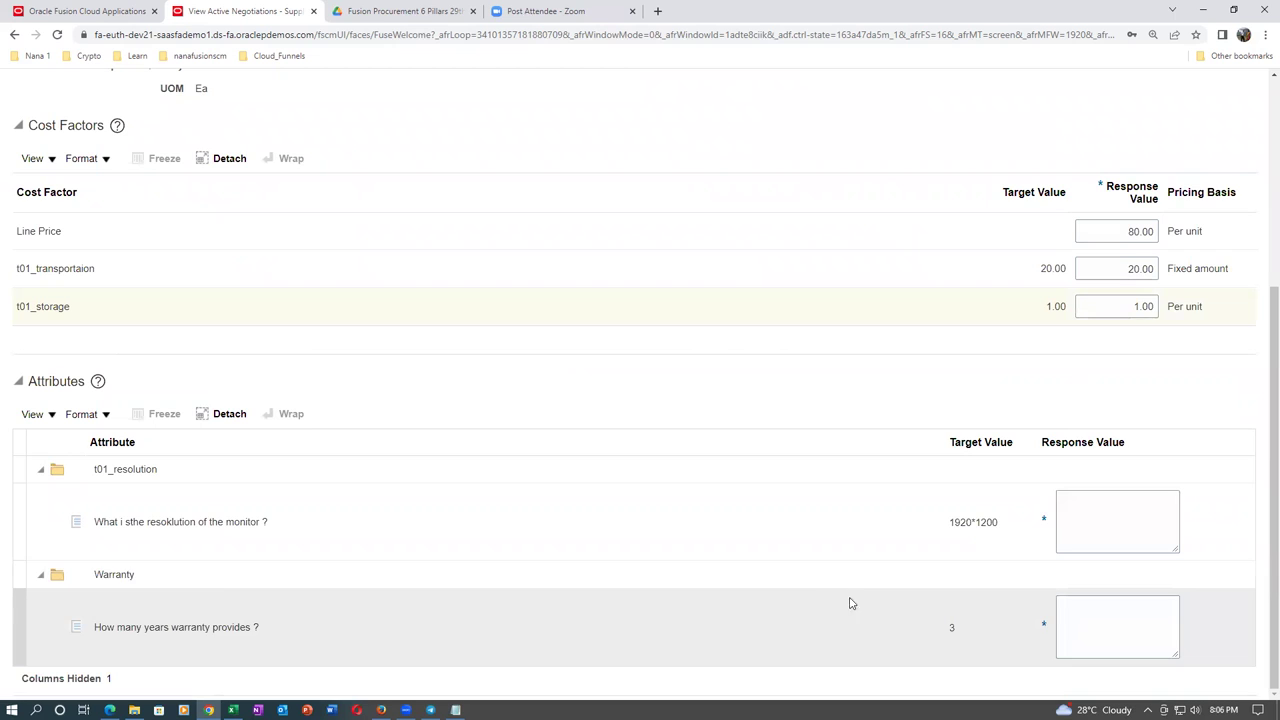
Answer the resolution and warranty attributes, then save line 1 at amount 830.00.
{"action": "left_click", "coordinate": [1121, 503]}
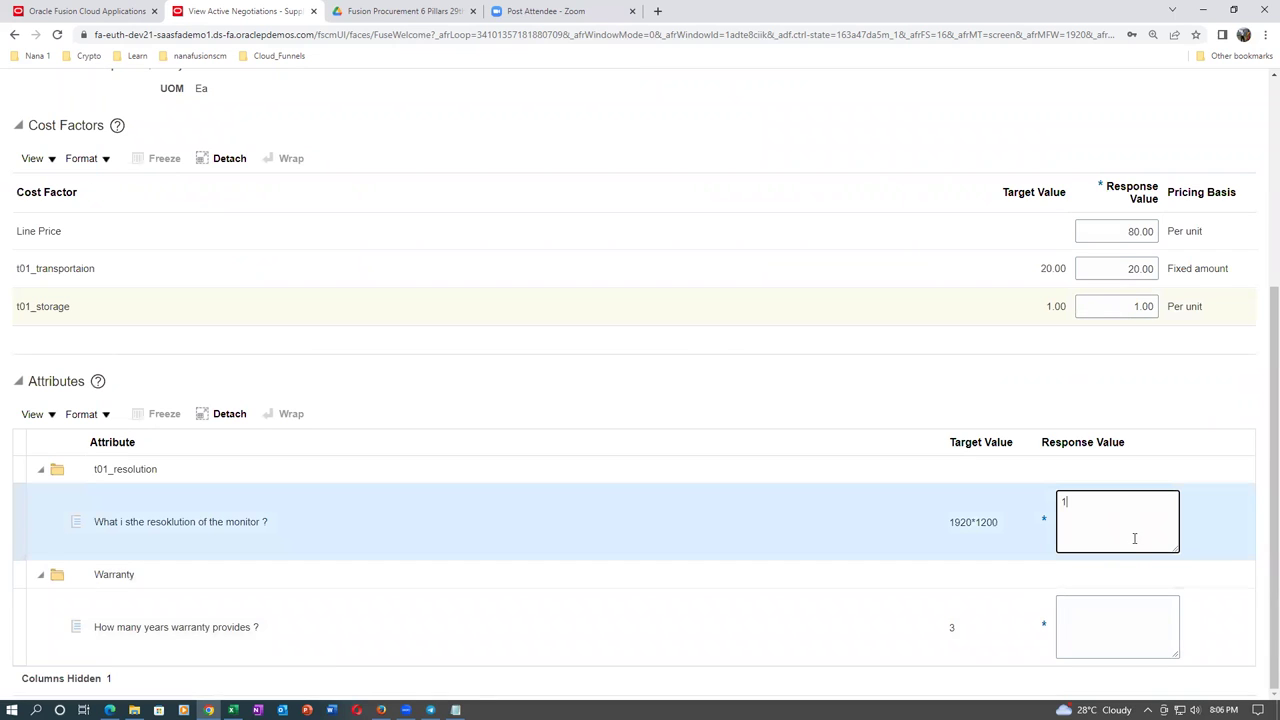
{"action": "left_click", "coordinate": [1104, 634]}
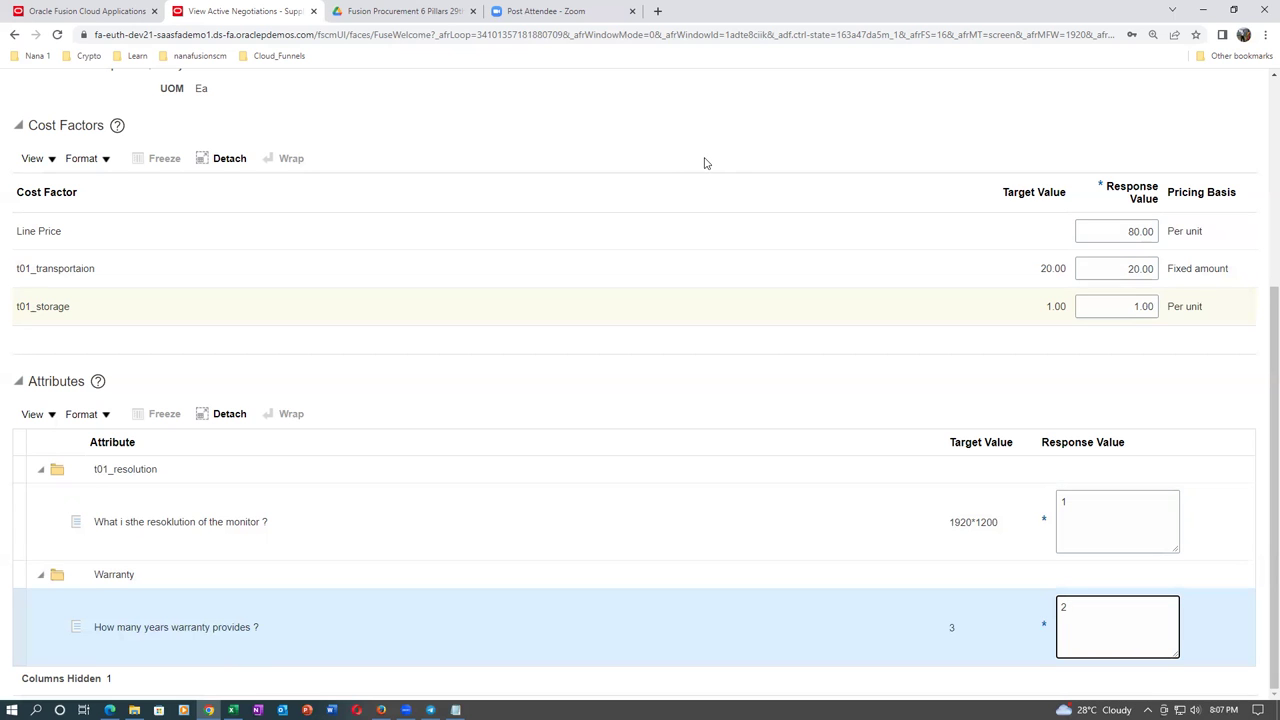
{"action": "scroll", "coordinate": [704, 163], "scroll_direction": "up", "scroll_amount": 3}
{"action": "scroll", "coordinate": [700, 271], "scroll_direction": "up", "scroll_amount": 3}
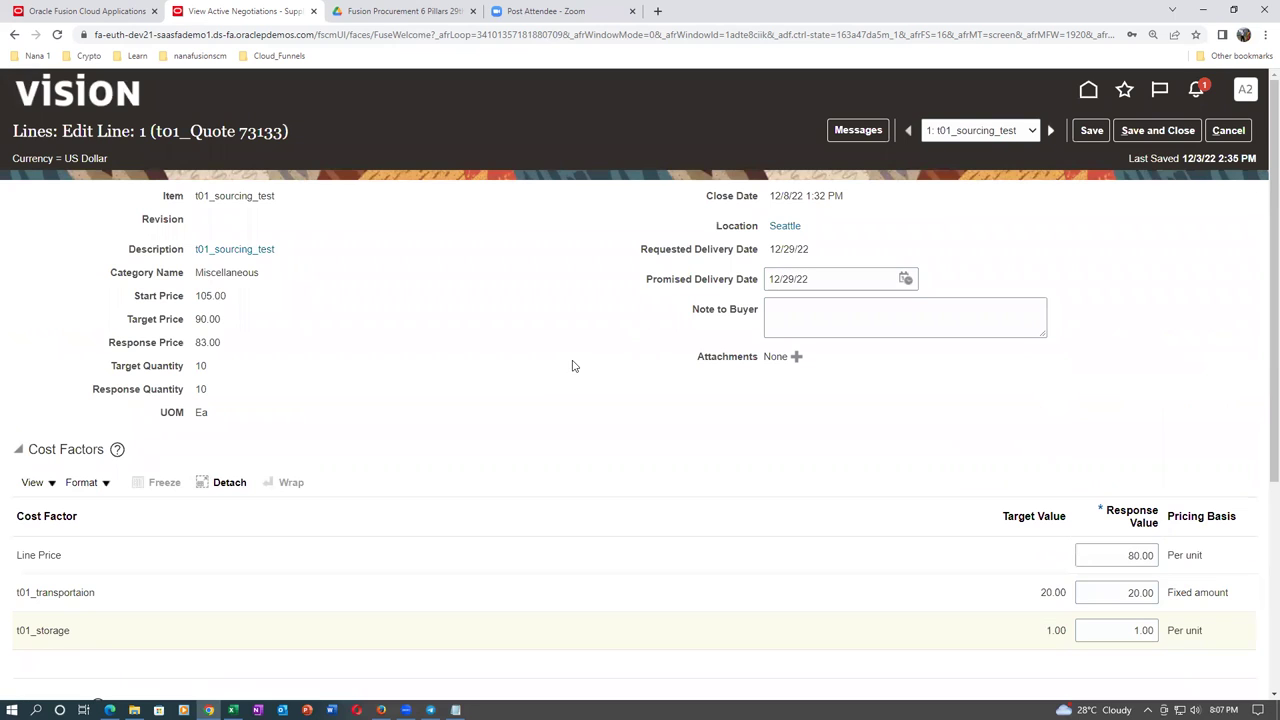
{"action": "scroll", "coordinate": [594, 384], "scroll_direction": "down", "scroll_amount": 3}
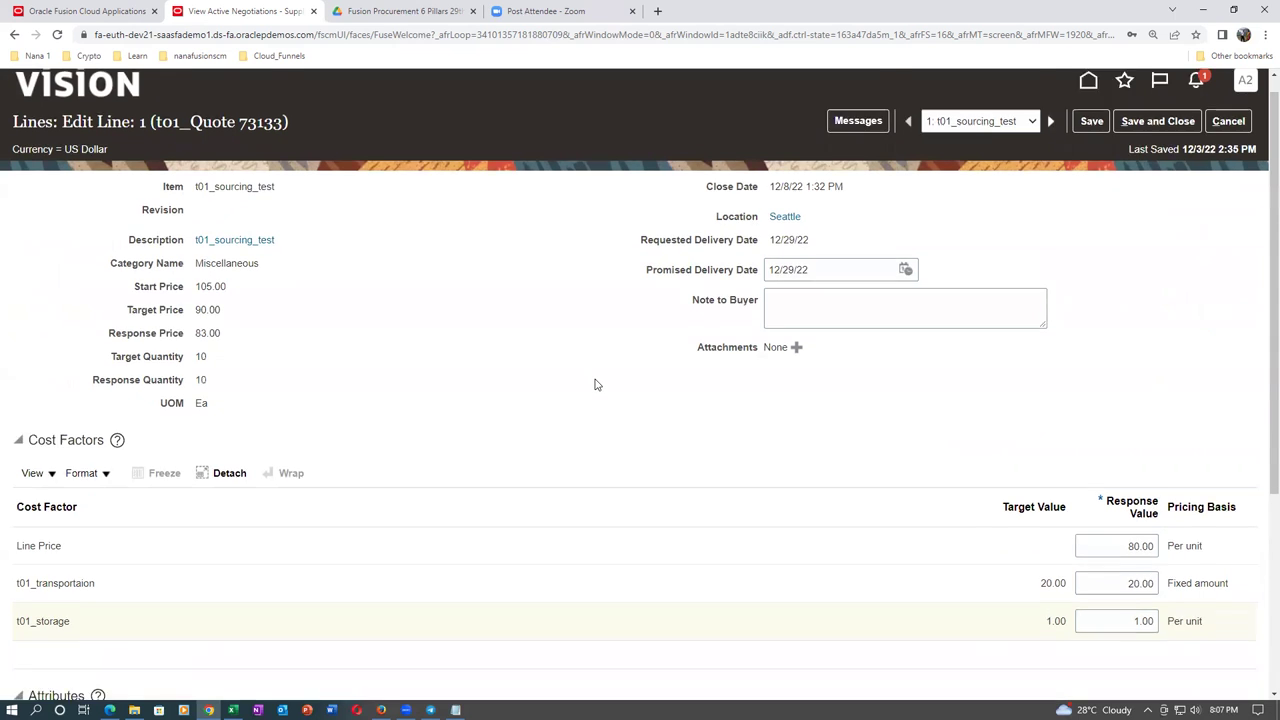
{"action": "scroll", "coordinate": [594, 384], "scroll_direction": "down", "scroll_amount": 2}
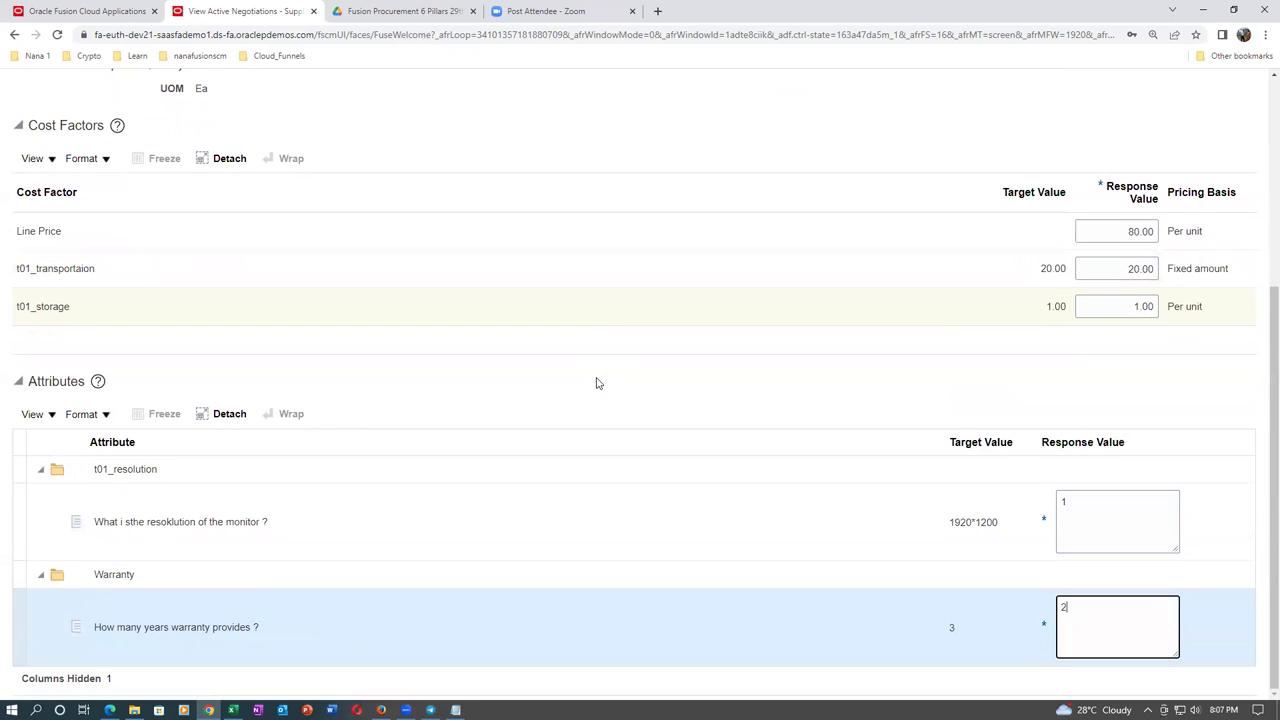
{"action": "scroll", "coordinate": [597, 383], "scroll_direction": "up", "scroll_amount": 4}
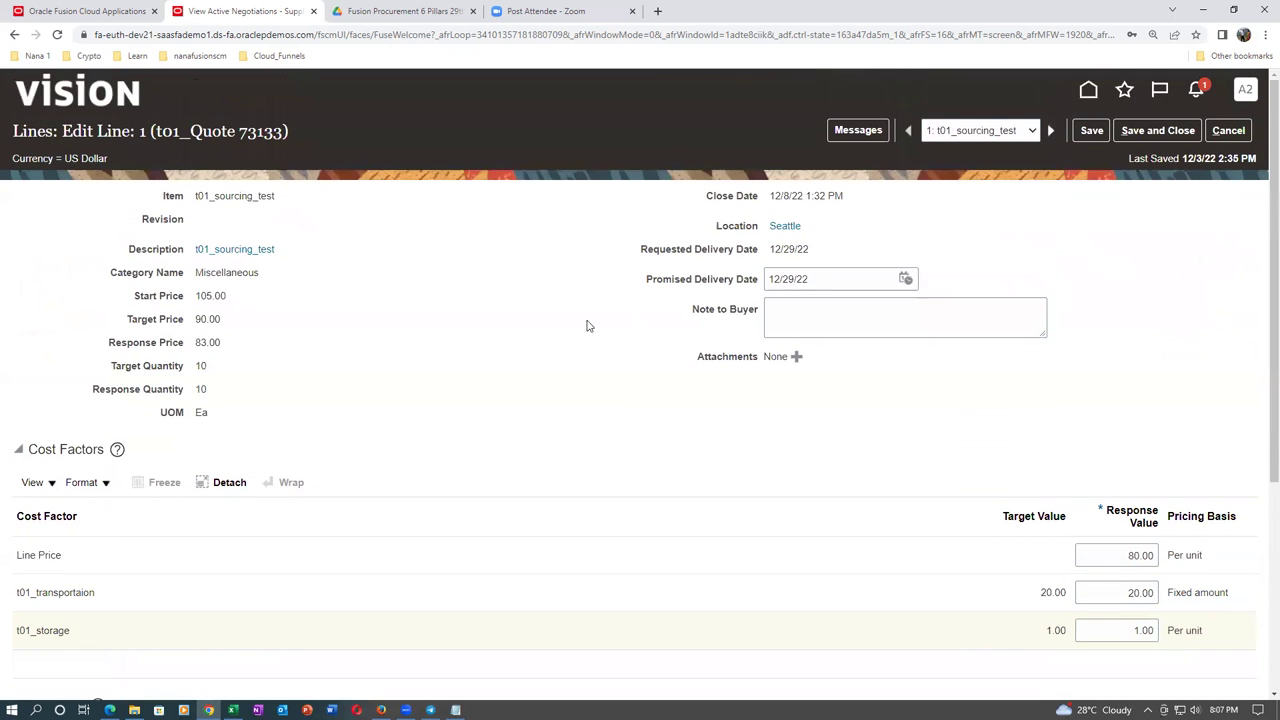
{"action": "left_click", "coordinate": [1158, 130]}
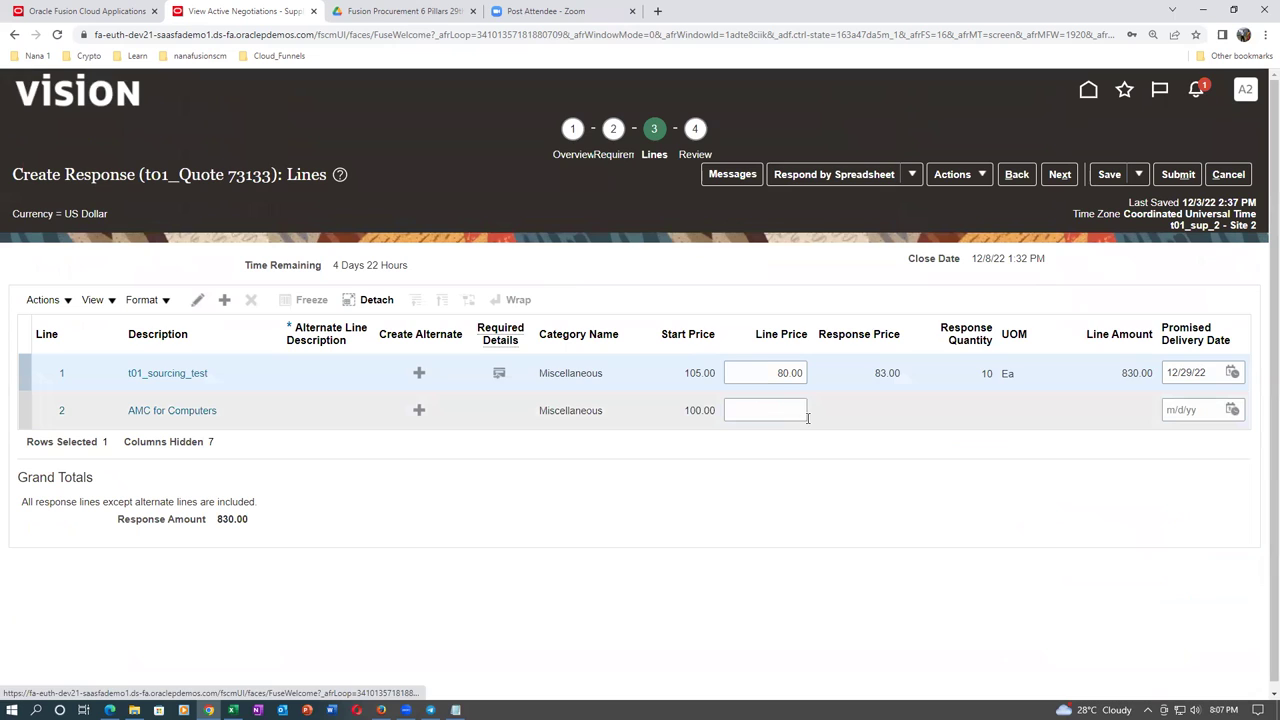
Enter 100.00 as the AMC for Computers line price and submit response 73133.
{"action": "left_click", "coordinate": [765, 411]}
{"action": "type", "text": "100"}
{"action": "left_click", "coordinate": [768, 493]}
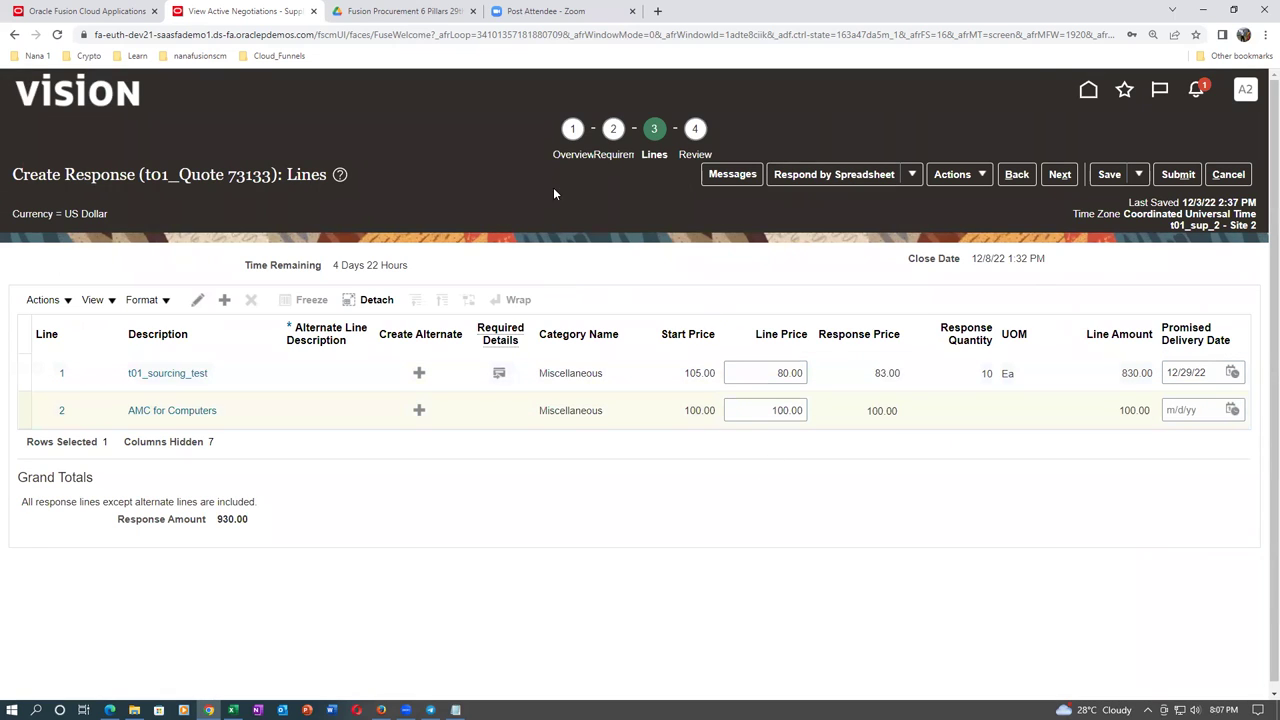
{"action": "left_click", "coordinate": [1197, 176]}
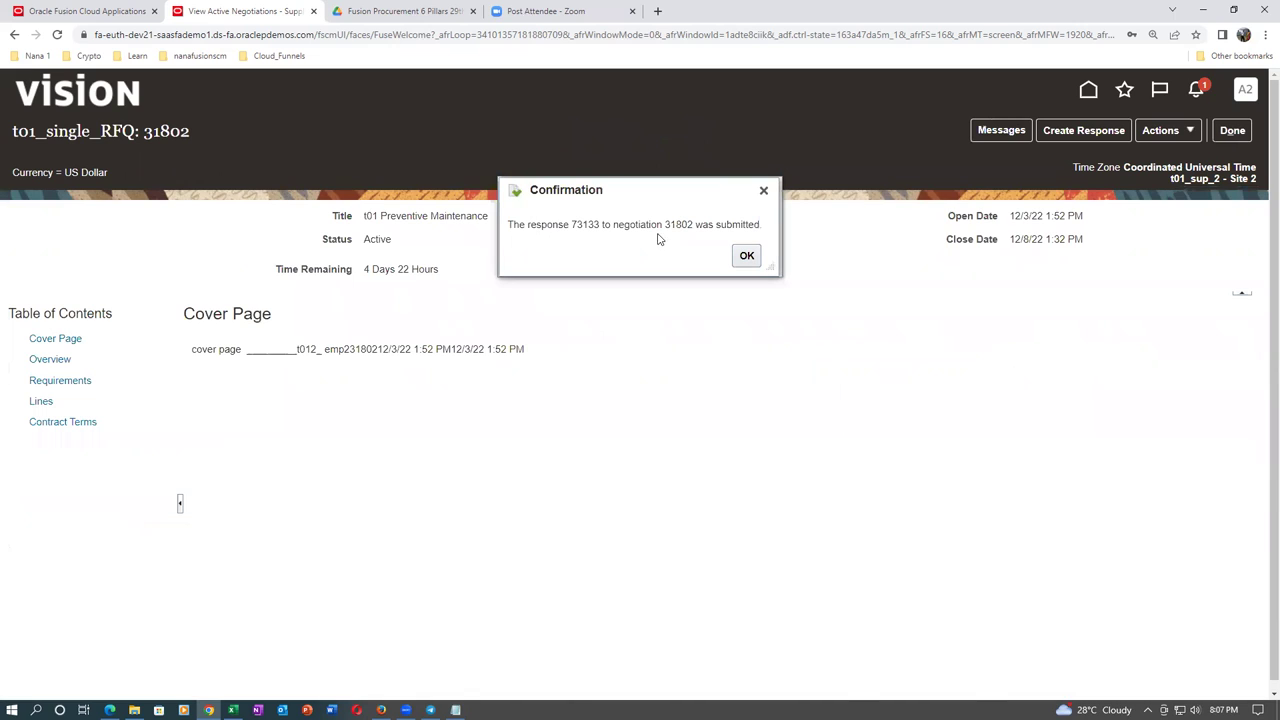
{"action": "left_click", "coordinate": [746, 256]}
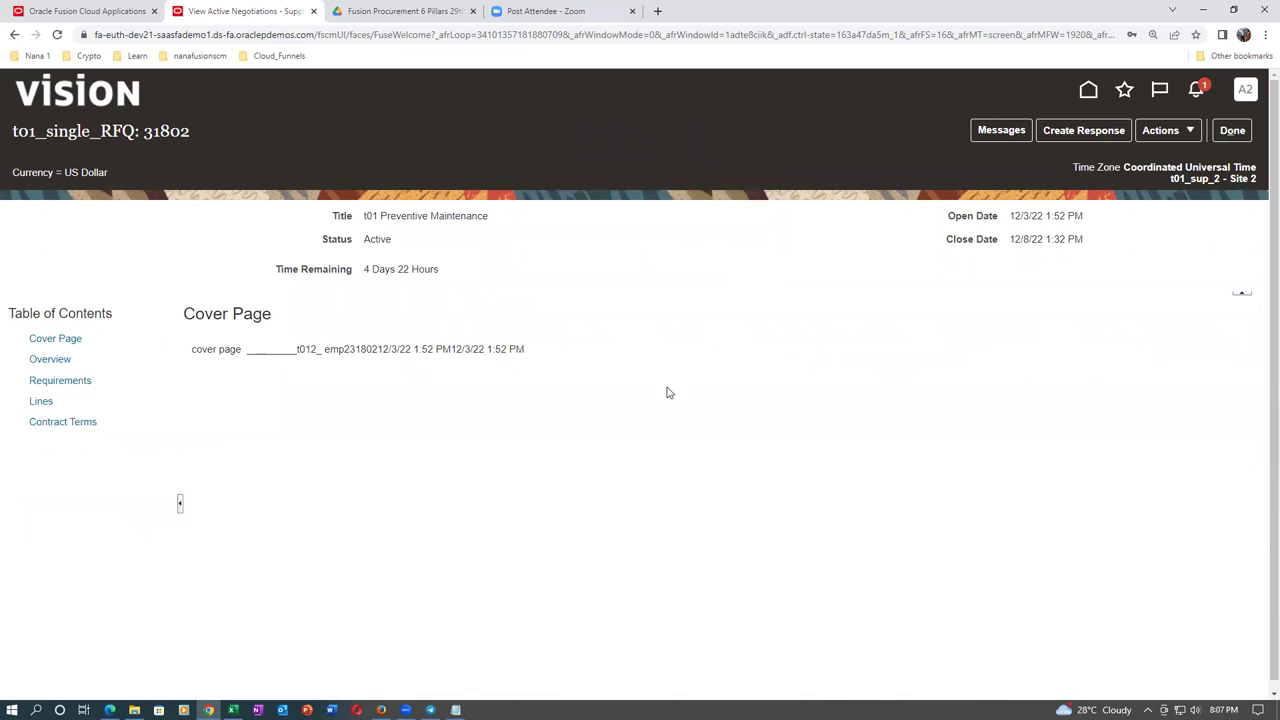
{"action": "left_click", "coordinate": [381, 710]}
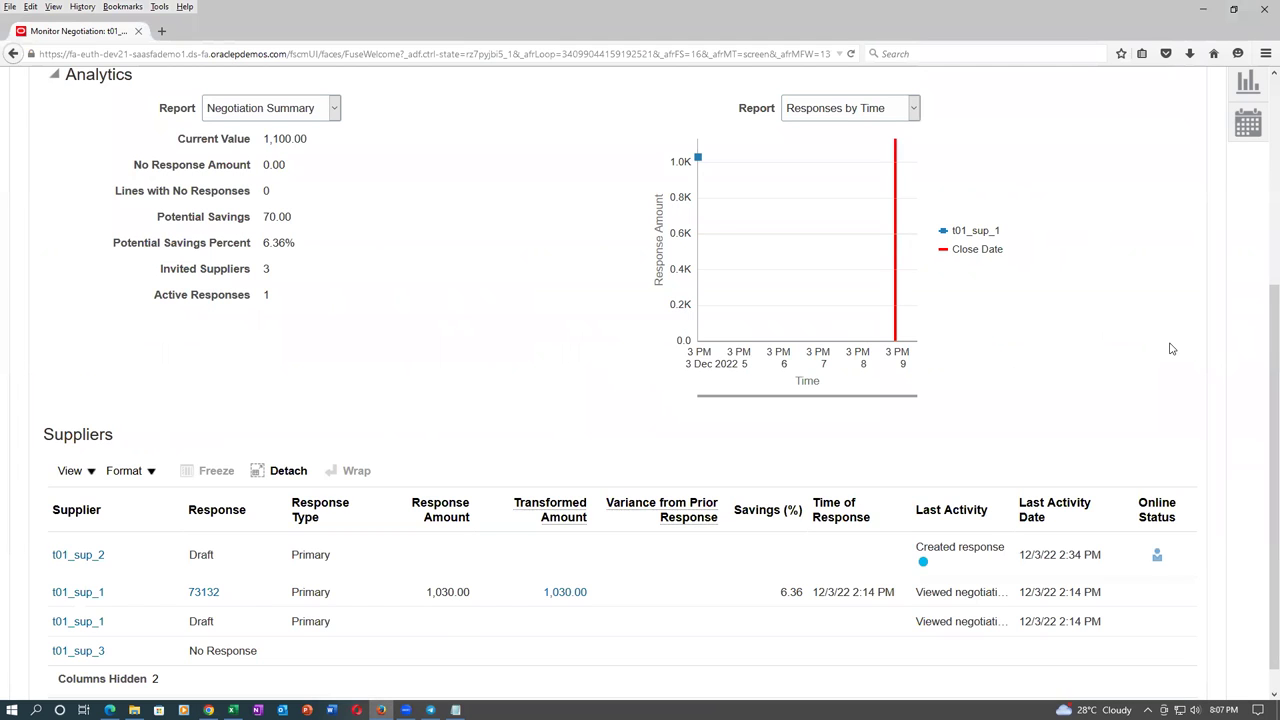
Leave the outdated monitor and RFQ pages, then reopen Monitor Negotiation for 31802.
{"action": "scroll", "coordinate": [1169, 349], "scroll_direction": "up", "scroll_amount": 5}
{"action": "left_click", "coordinate": [1176, 187]}
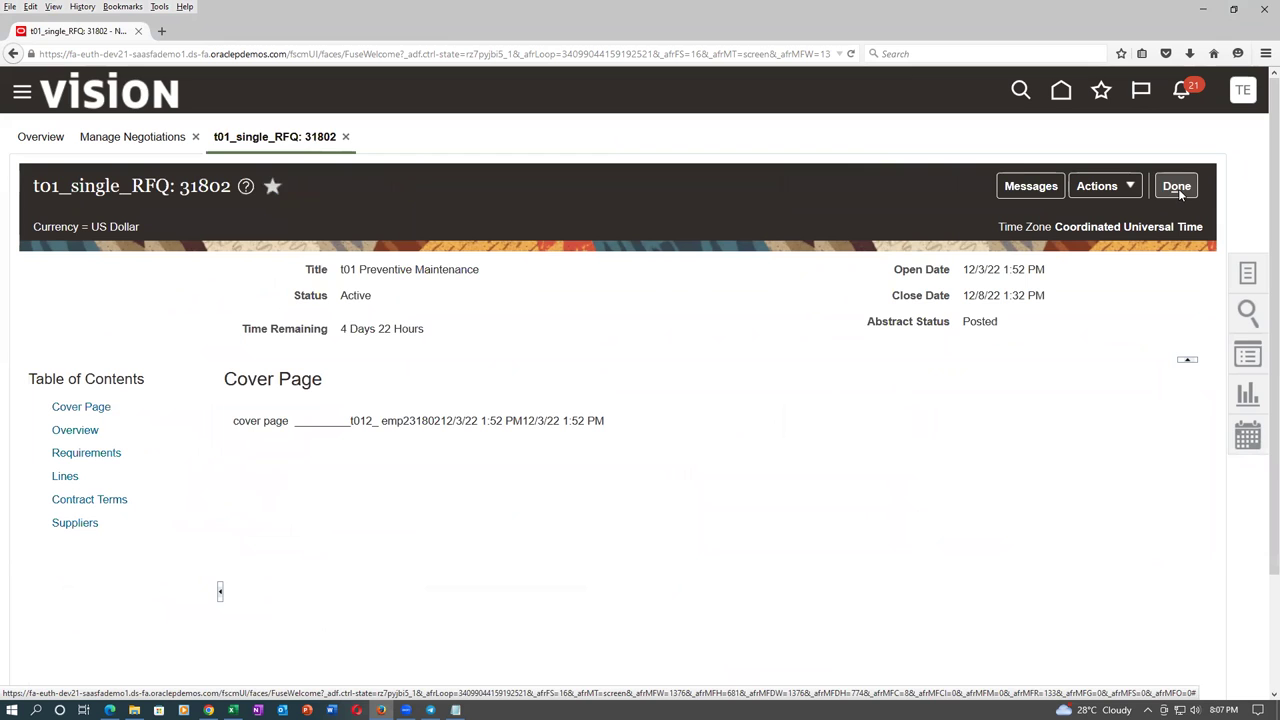
{"action": "left_click", "coordinate": [1178, 188]}
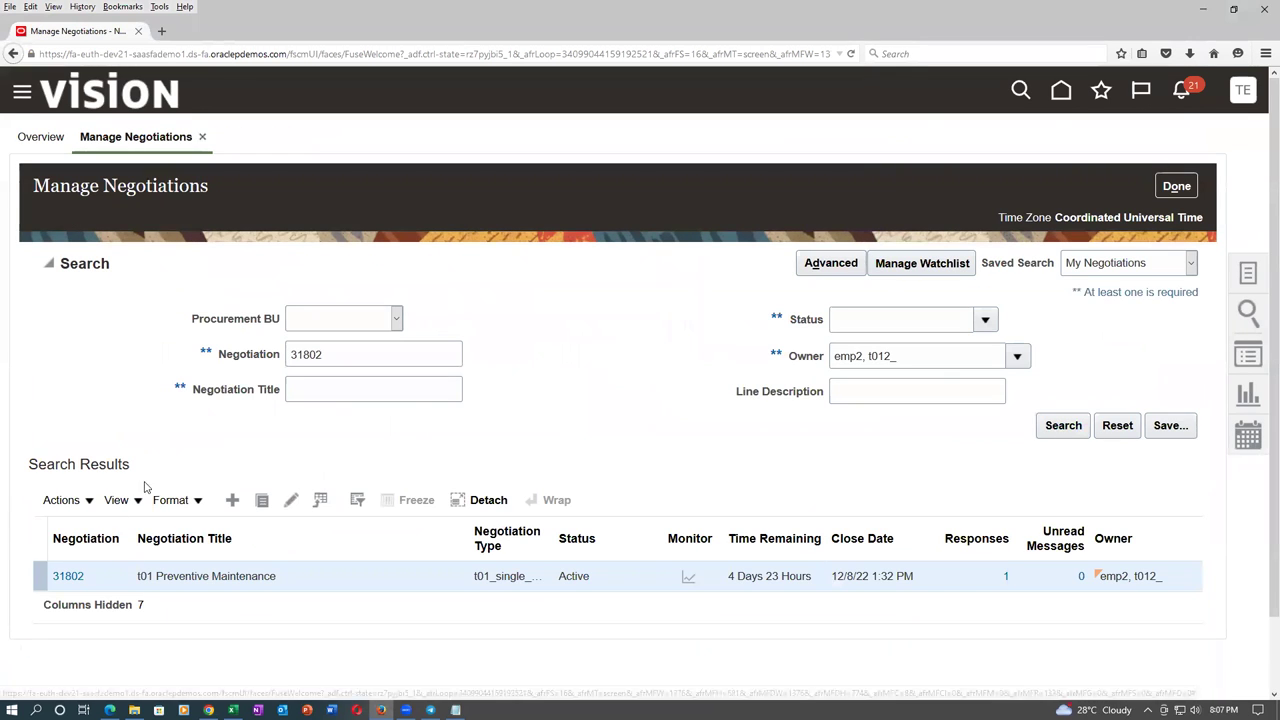
{"action": "left_click", "coordinate": [70, 418]}
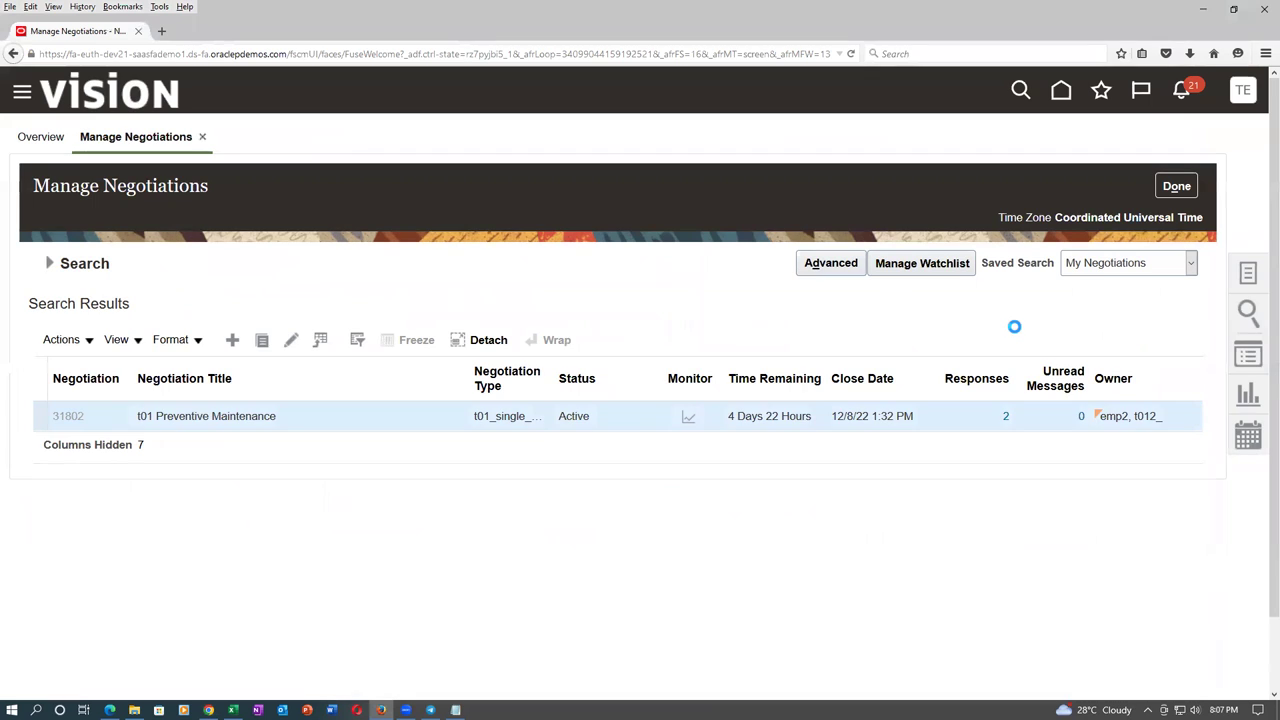
{"action": "left_click", "coordinate": [1095, 192]}
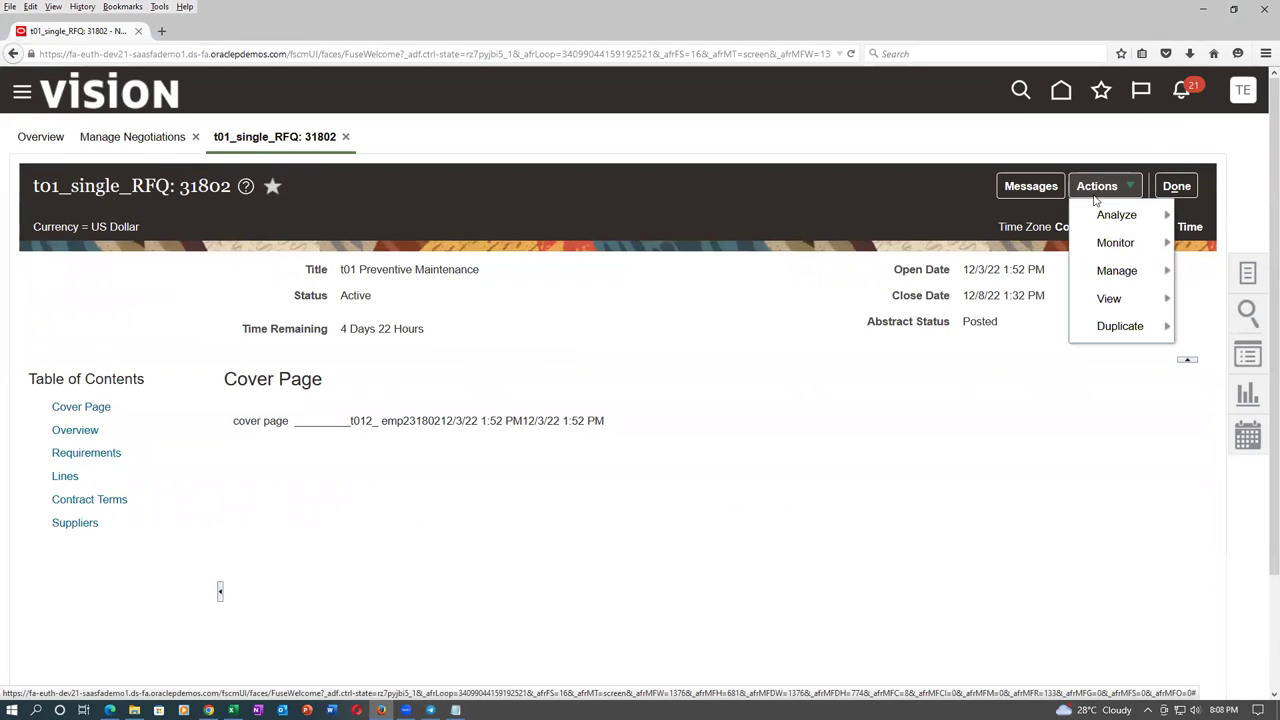
{"action": "mouse_move", "coordinate": [1113, 246]}
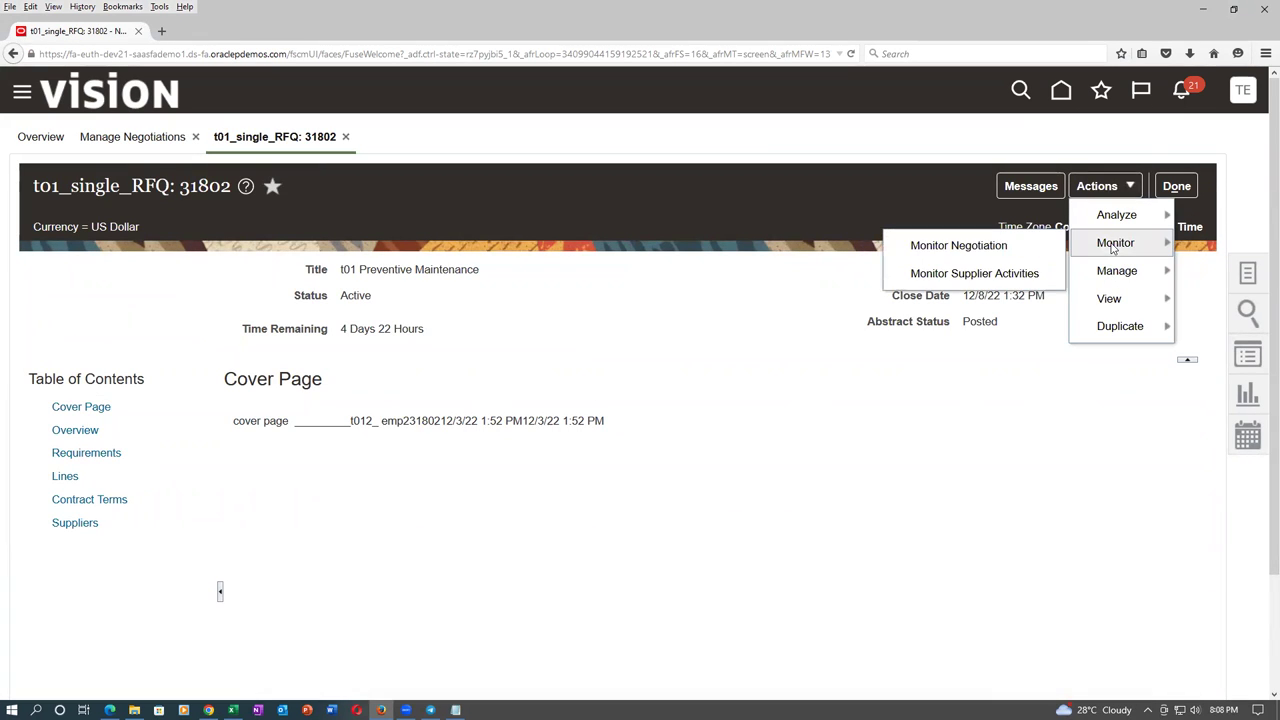
{"action": "left_click", "coordinate": [1004, 245]}
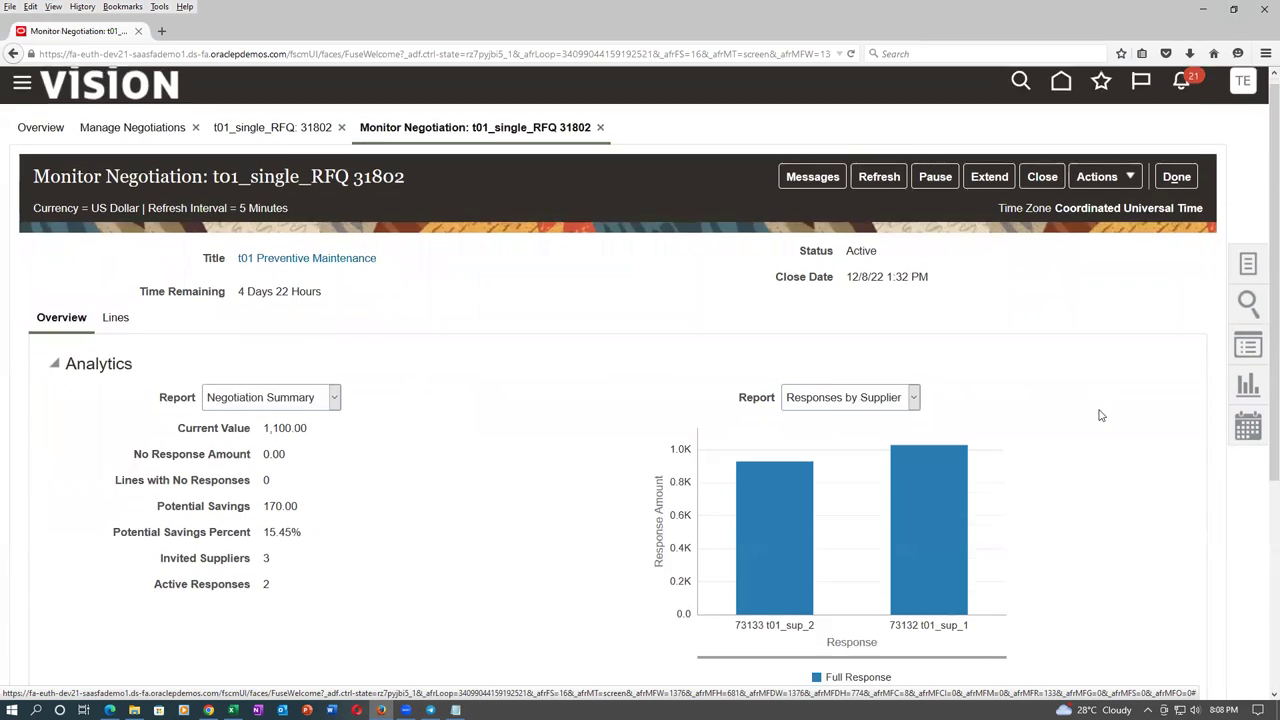
{"action": "scroll", "coordinate": [1102, 425], "scroll_direction": "down", "scroll_amount": 3}
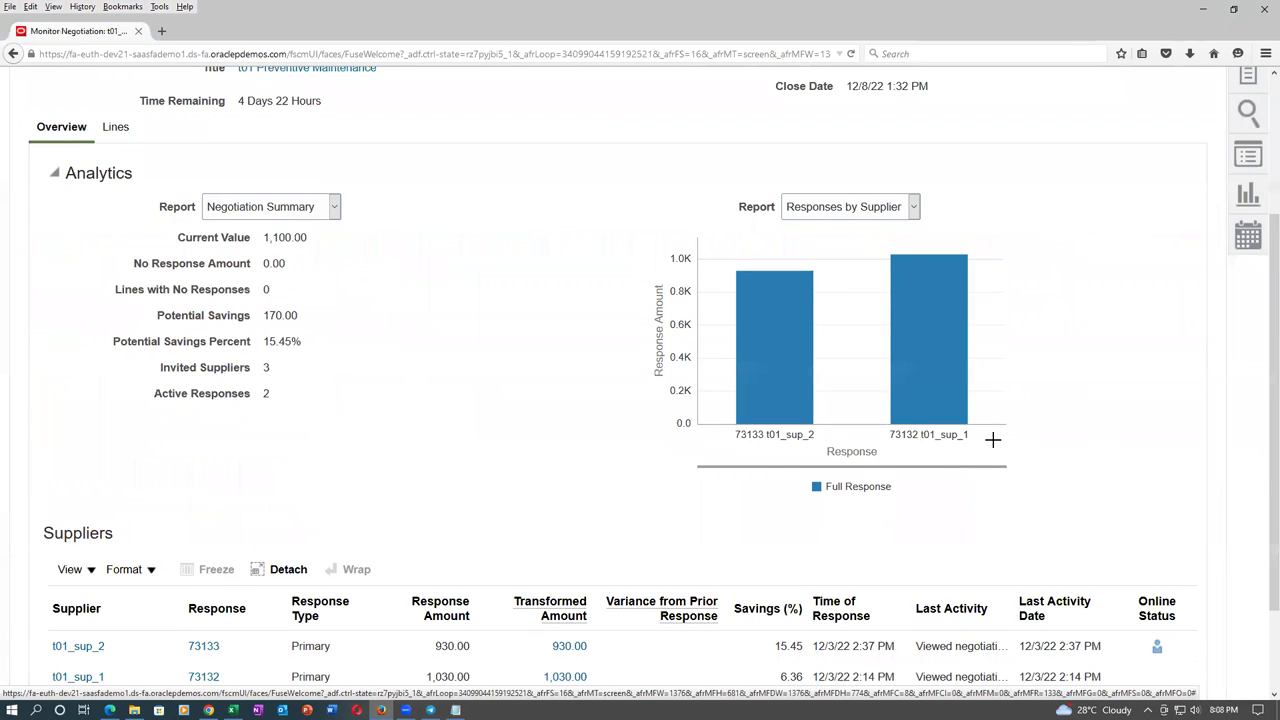
{"action": "mouse_move", "coordinate": [933, 267]}
{"action": "mouse_move", "coordinate": [745, 390]}
{"action": "scroll", "coordinate": [1060, 360], "scroll_direction": "down", "scroll_amount": 2}
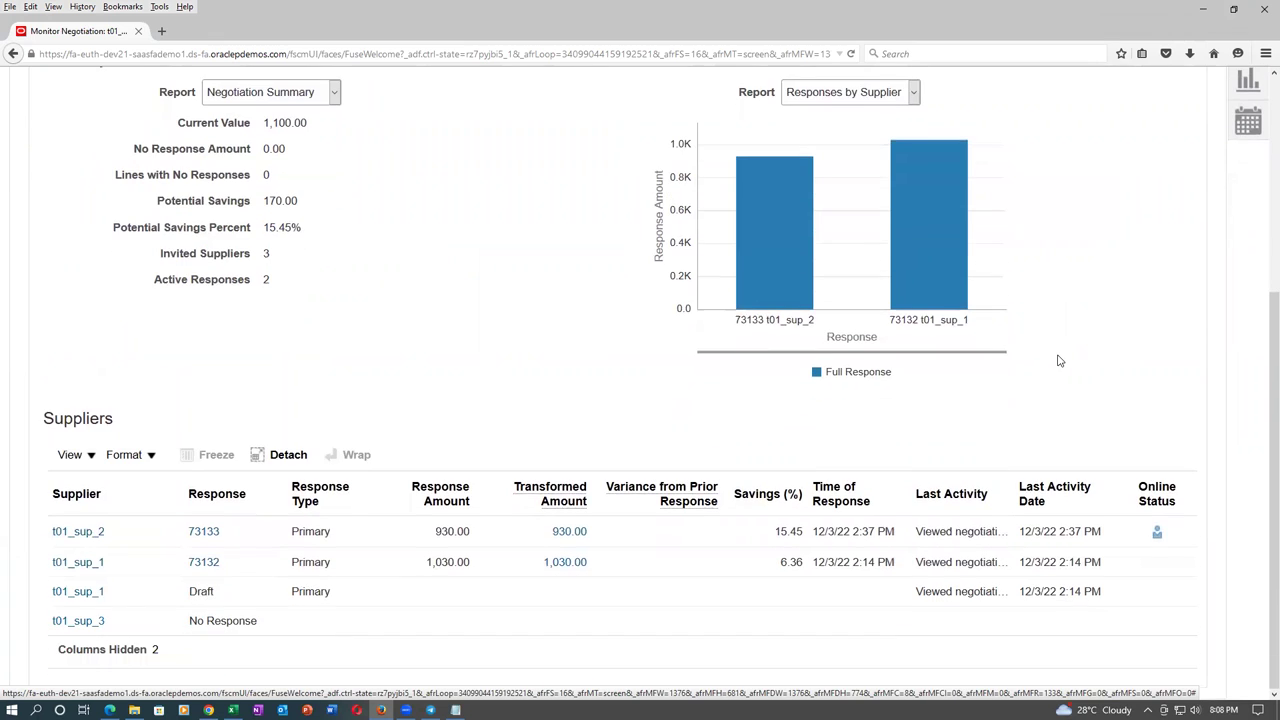
{"action": "scroll", "coordinate": [1060, 360], "scroll_direction": "up", "scroll_amount": 4}
{"action": "left_click", "coordinate": [871, 294]}
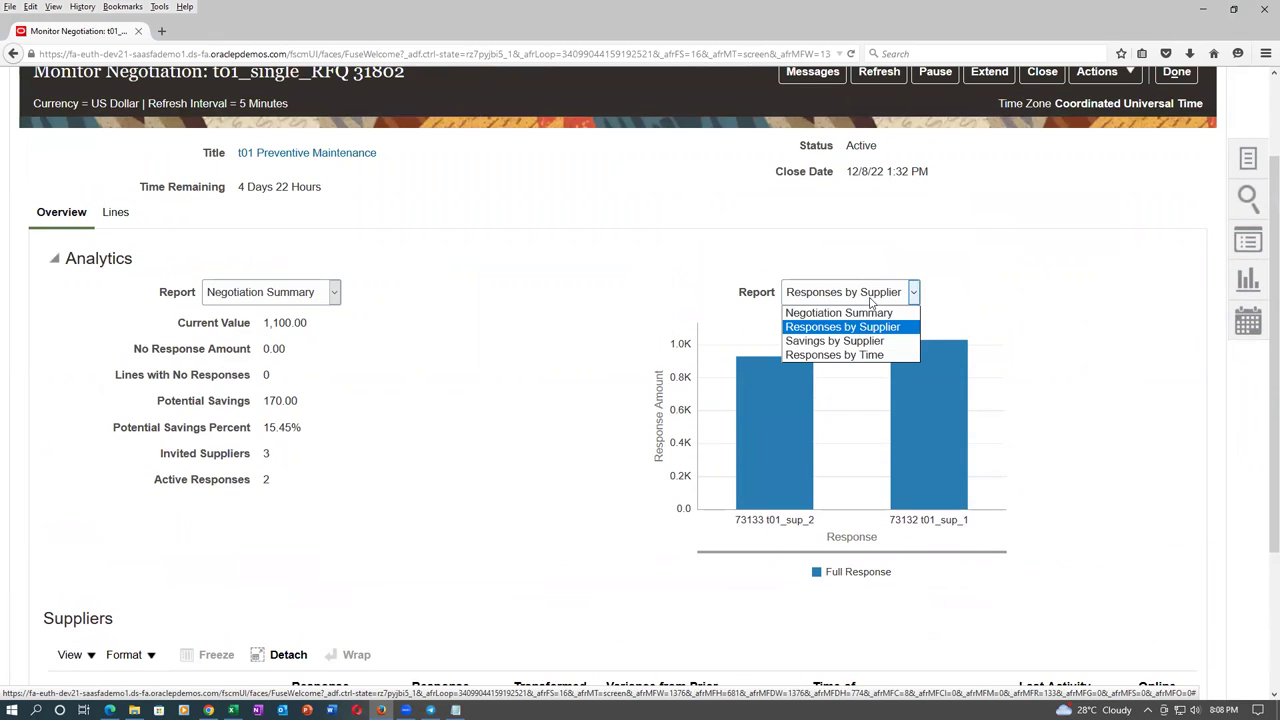
{"action": "left_click", "coordinate": [902, 341]}
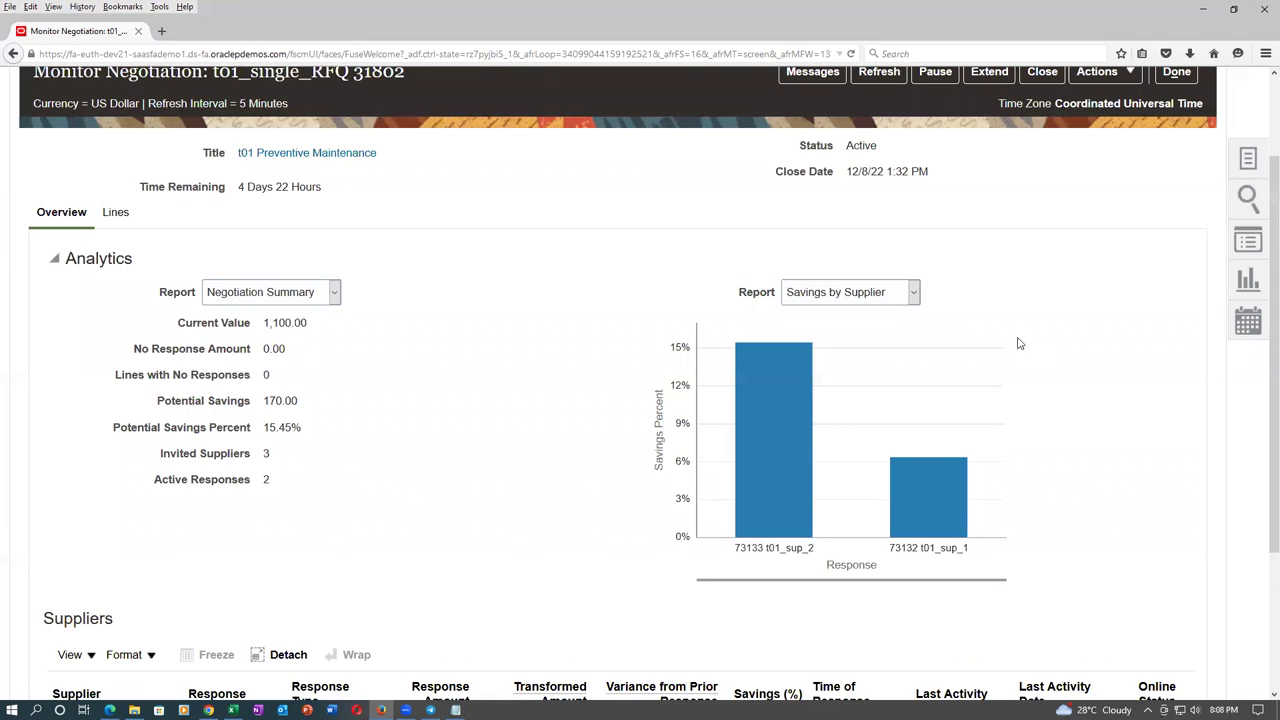
{"action": "left_click", "coordinate": [271, 296]}
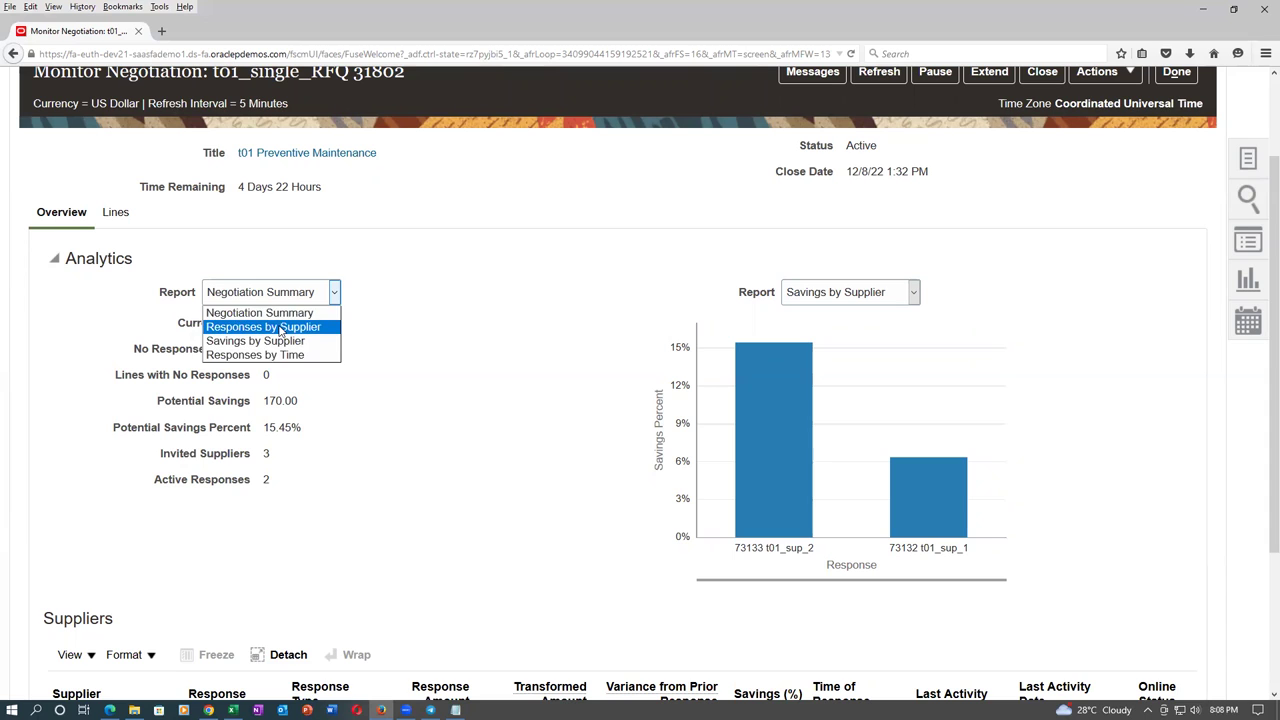
{"action": "left_click", "coordinate": [280, 328]}
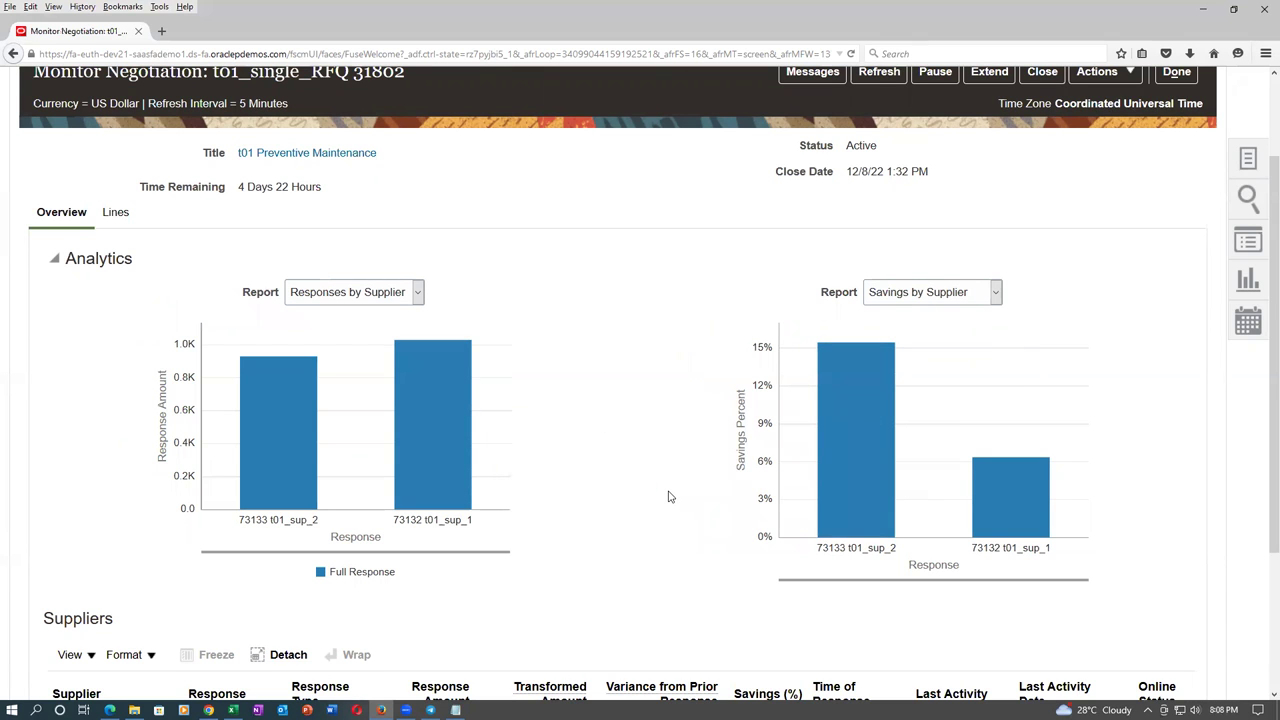
{"action": "scroll", "coordinate": [670, 497], "scroll_direction": "down", "scroll_amount": 2}
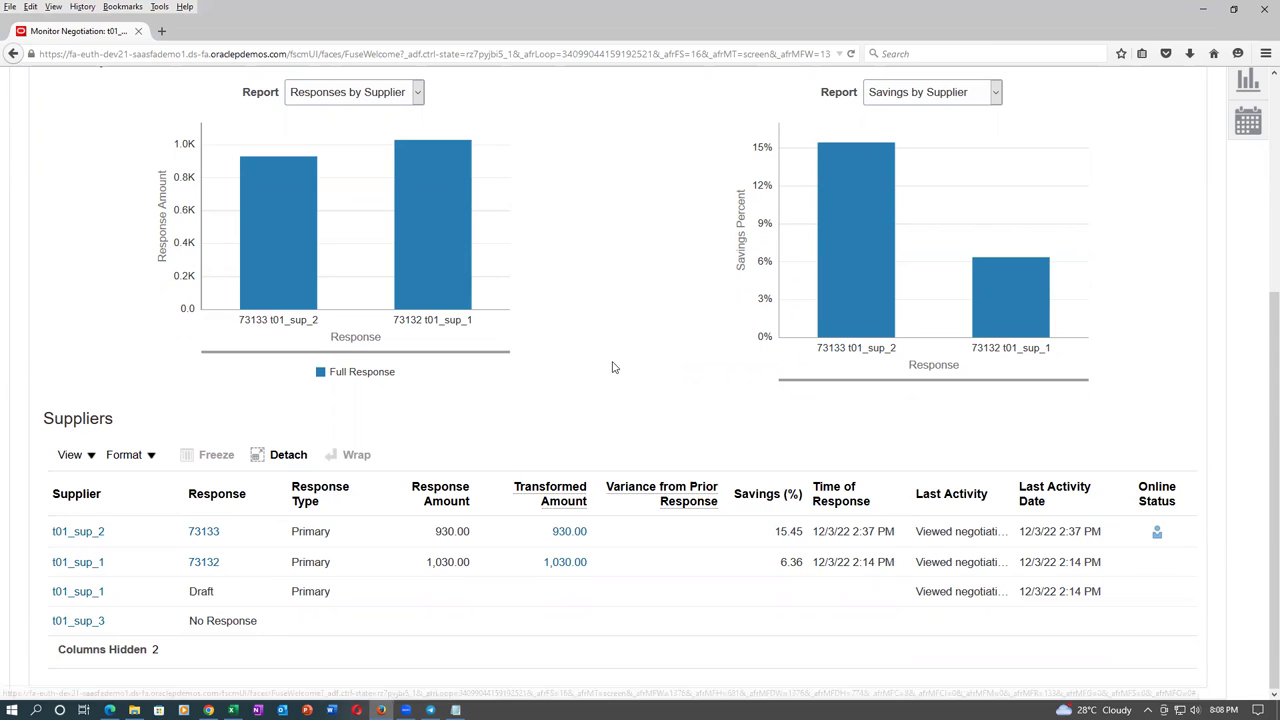
{"action": "scroll", "coordinate": [617, 374], "scroll_direction": "up", "scroll_amount": 4}
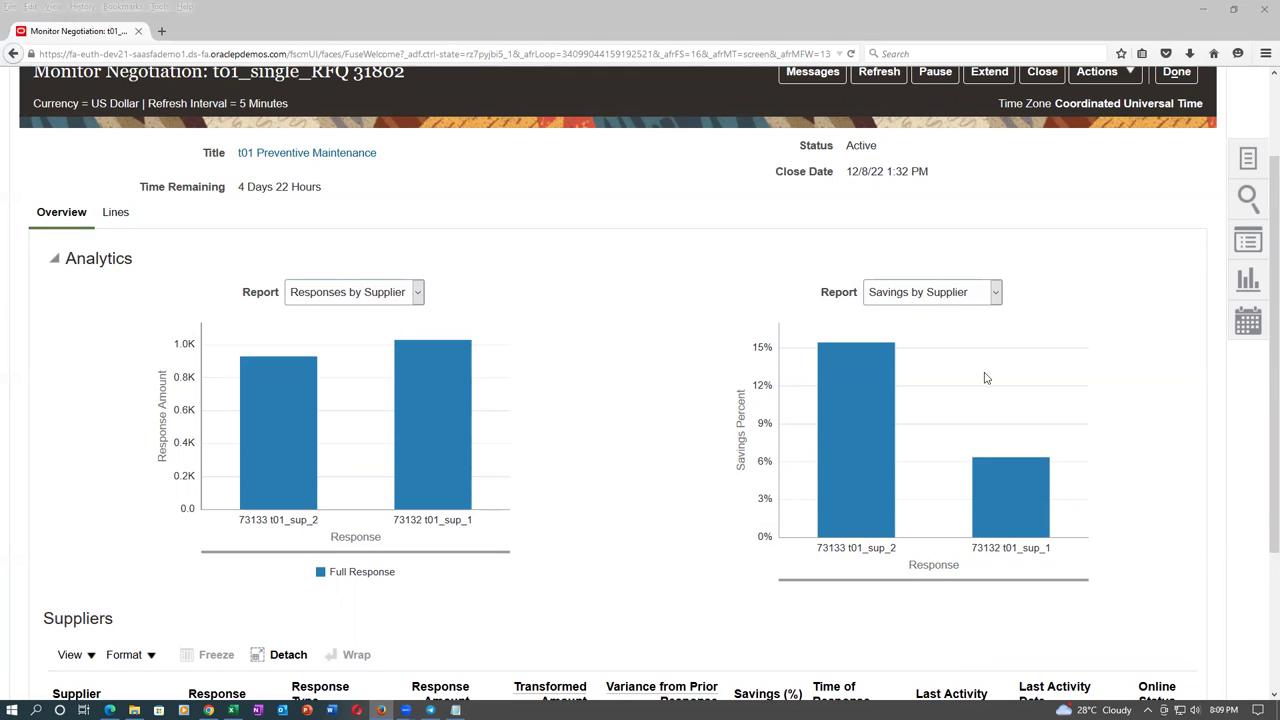
{"action": "left_click", "coordinate": [580, 207]}
{"action": "left_click", "coordinate": [525, 207]}
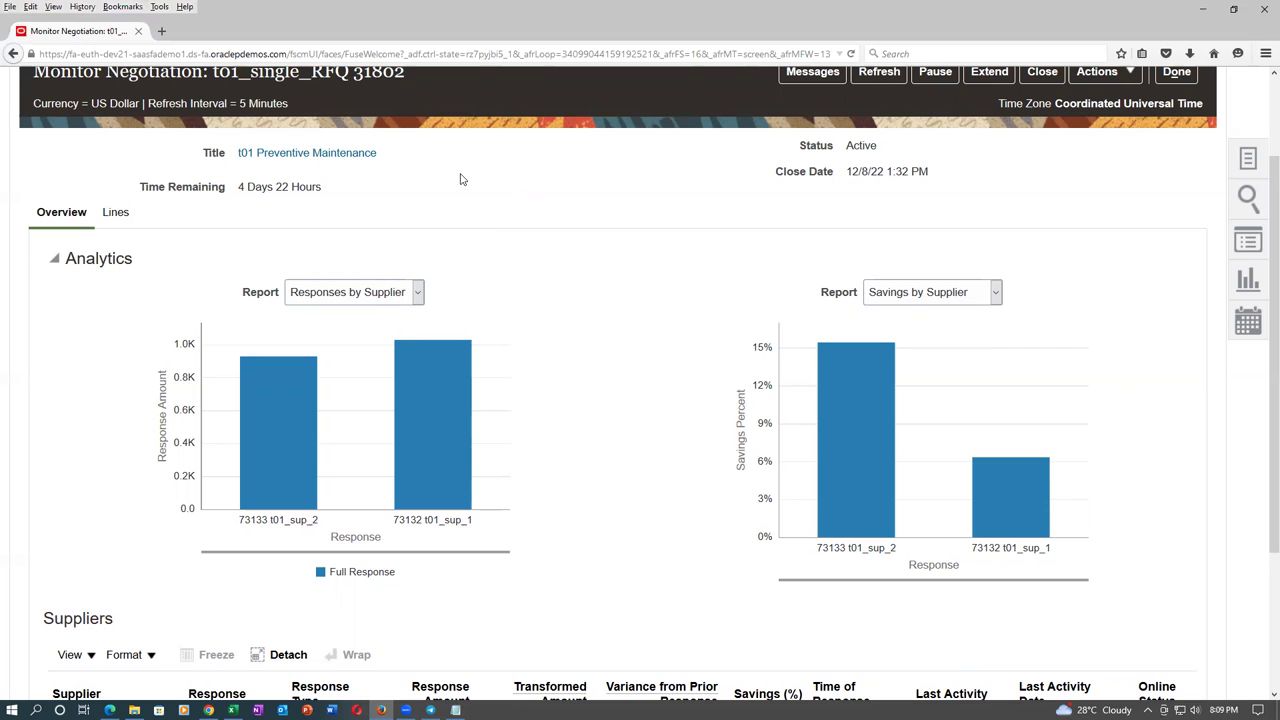
{"action": "scroll", "coordinate": [466, 190], "scroll_direction": "down", "scroll_amount": 4}
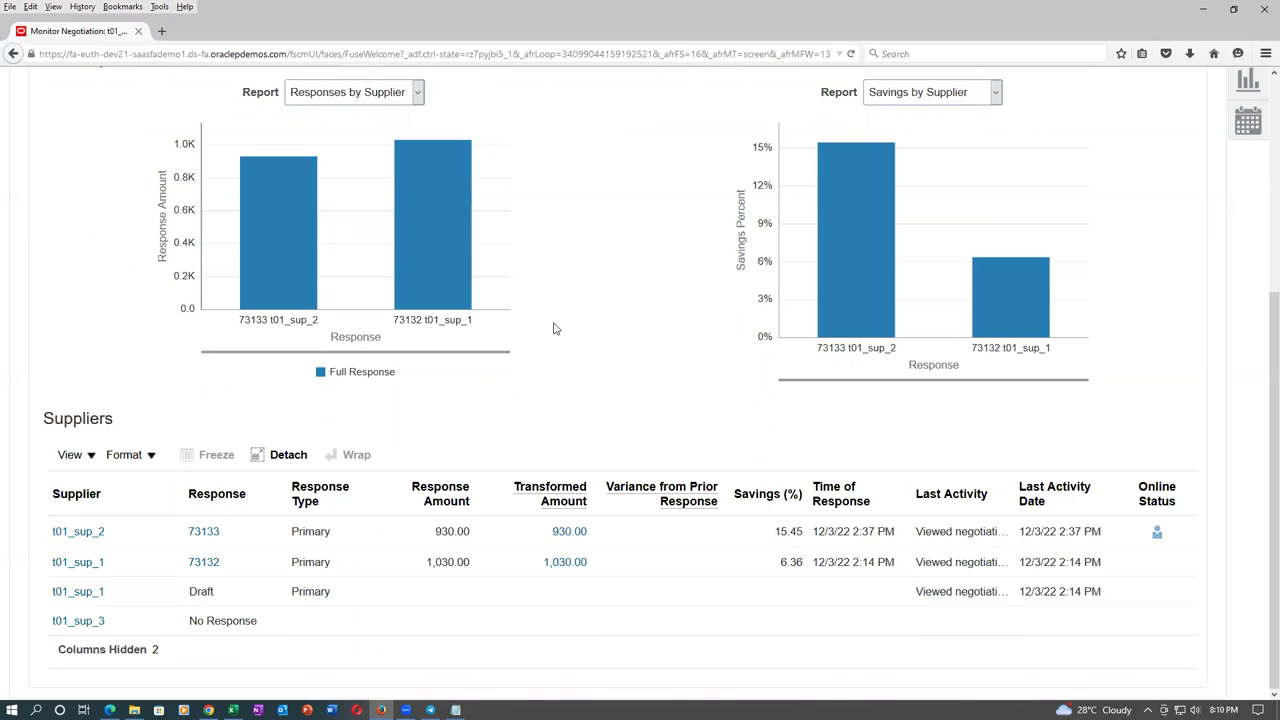
{"action": "scroll", "coordinate": [555, 328], "scroll_direction": "up", "scroll_amount": 3}
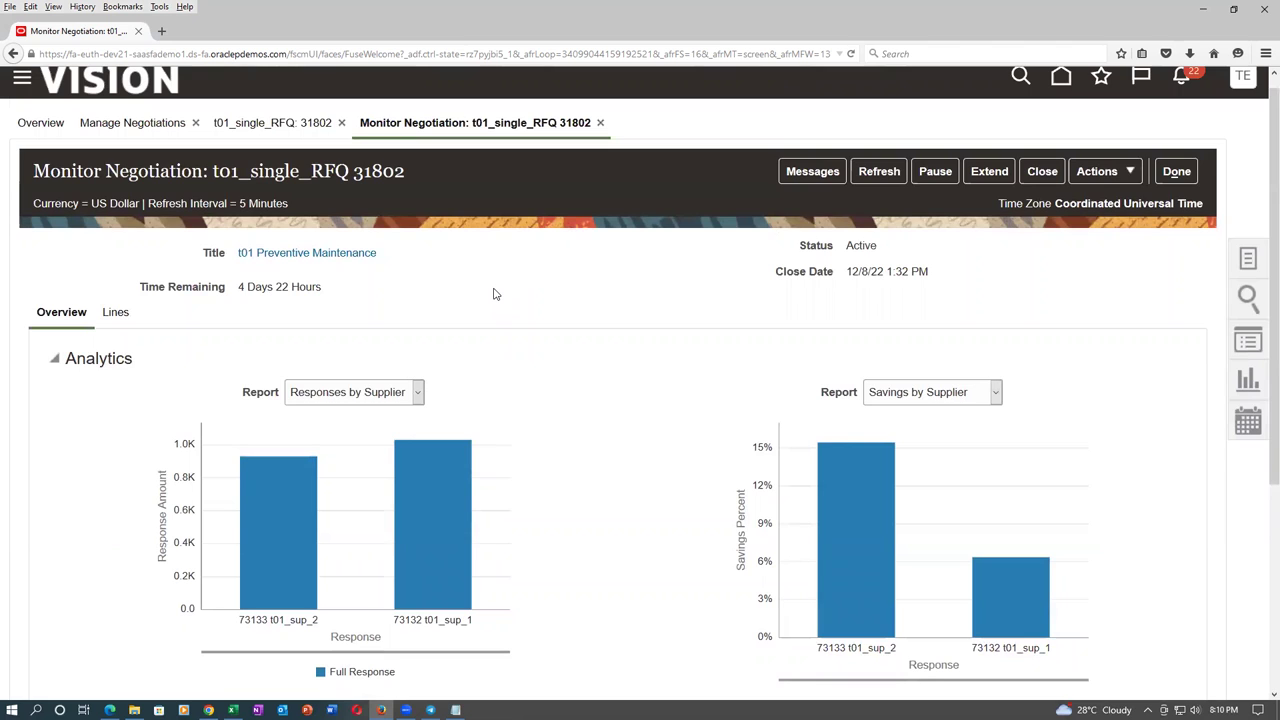
{"action": "scroll", "coordinate": [493, 294], "scroll_direction": "down", "scroll_amount": 2}
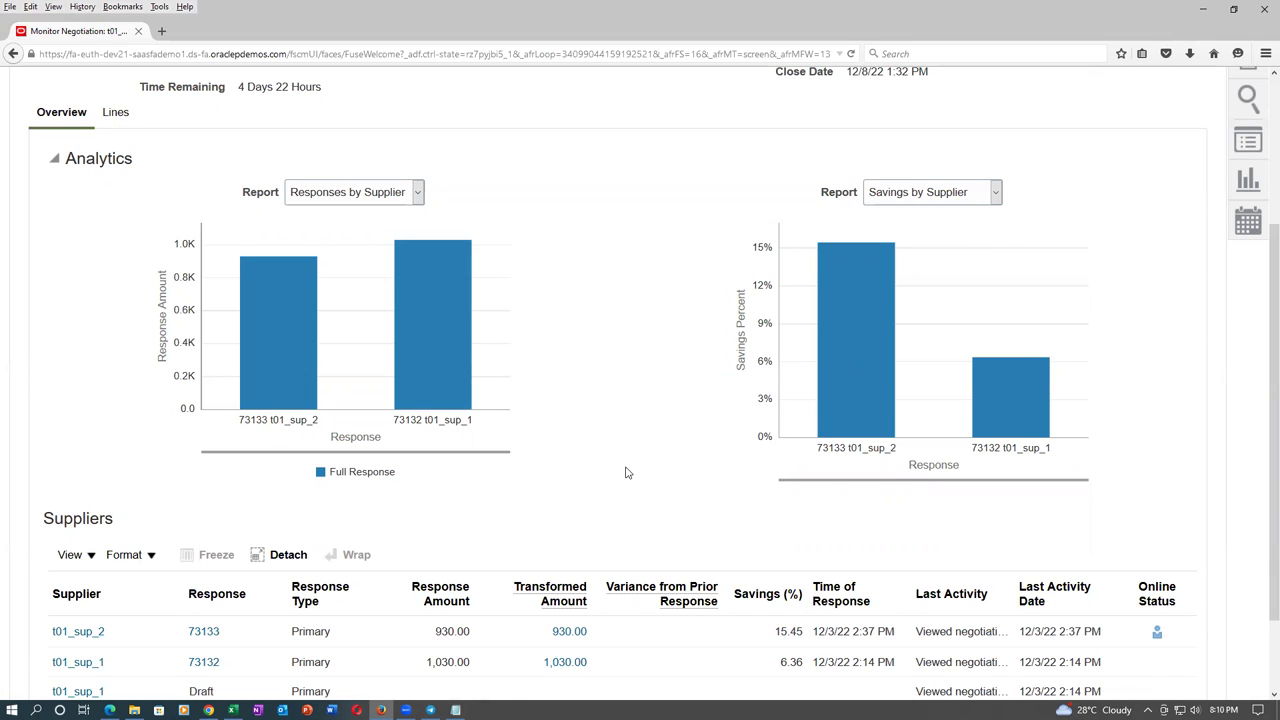
{"action": "scroll", "coordinate": [643, 463], "scroll_direction": "down", "scroll_amount": 2}
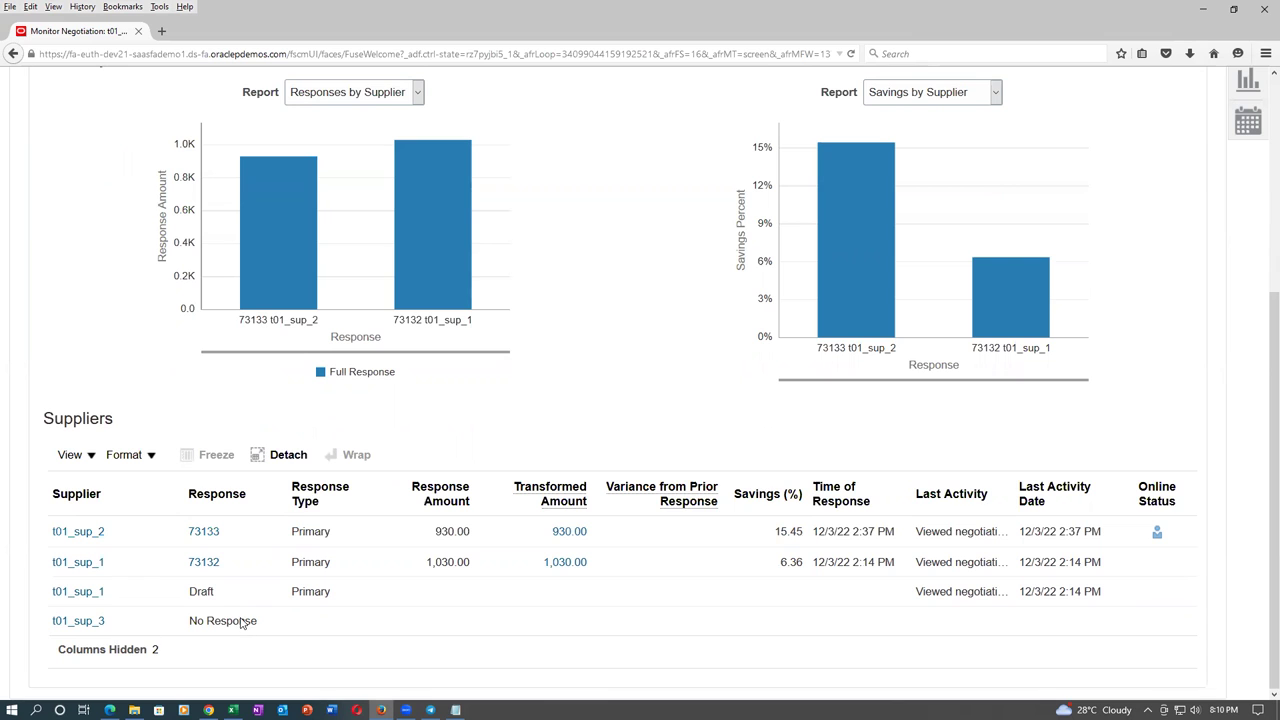
{"action": "scroll", "coordinate": [935, 222], "scroll_direction": "up", "scroll_amount": 2}
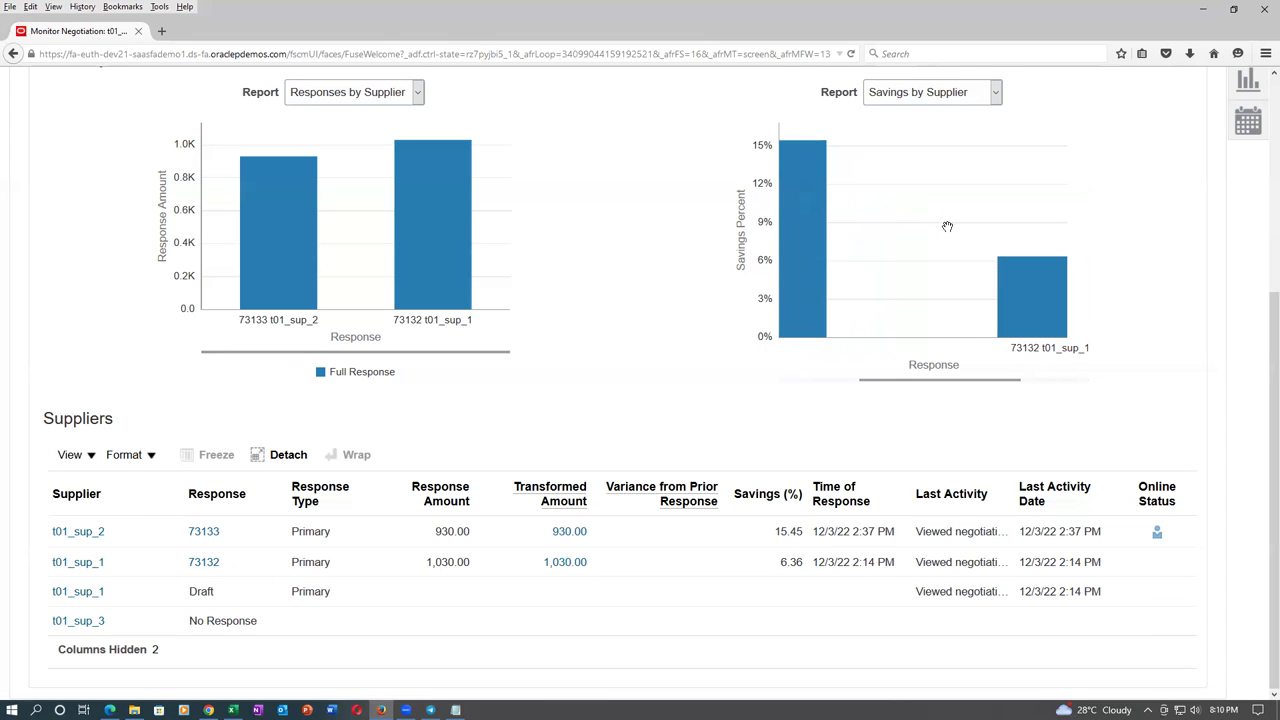
{"action": "scroll", "coordinate": [606, 306], "scroll_direction": "up", "scroll_amount": 5}
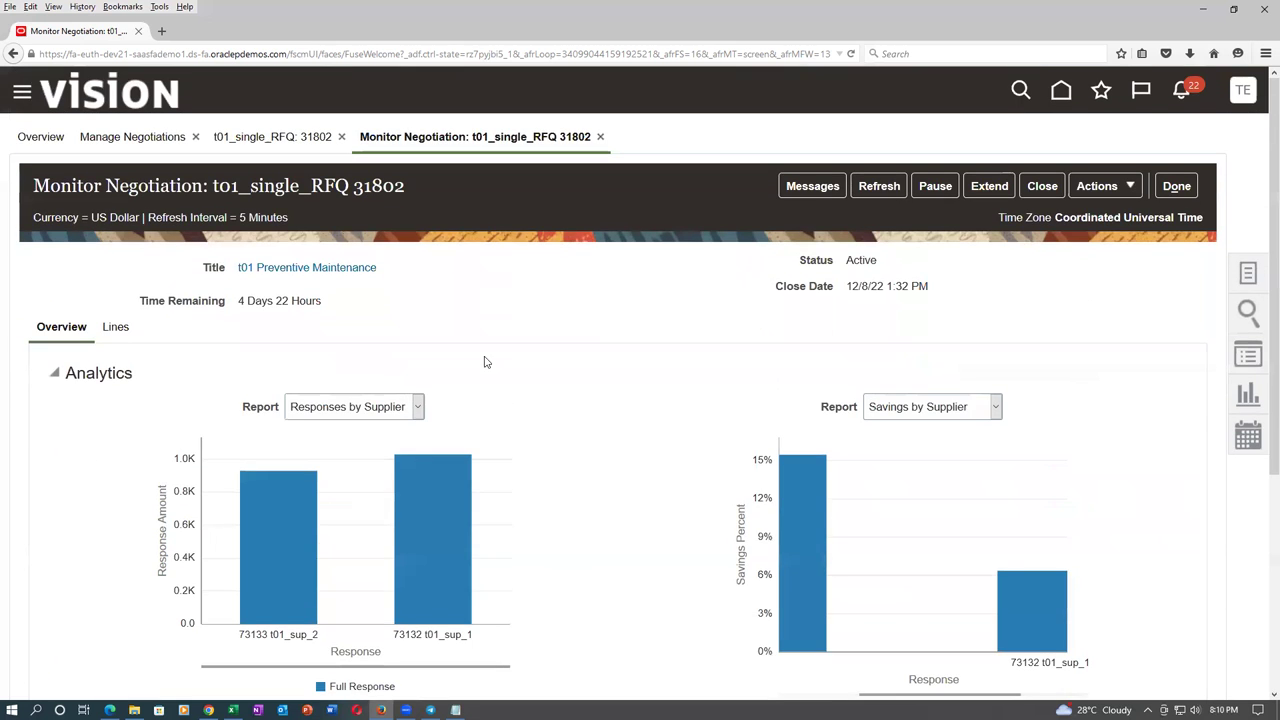
Create a surrogate response on RFQ 31802 for supplier t01_sup_3 with its contact.
{"action": "left_click", "coordinate": [1085, 194]}
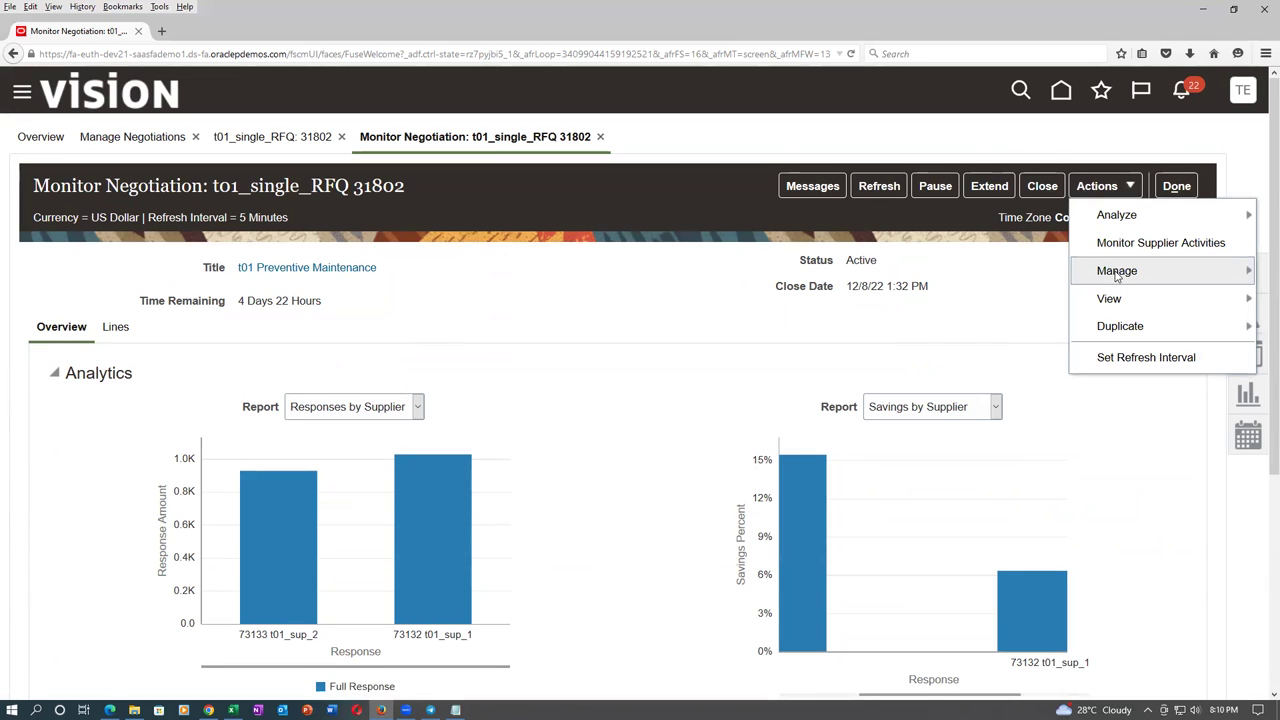
{"action": "mouse_move", "coordinate": [1118, 272]}
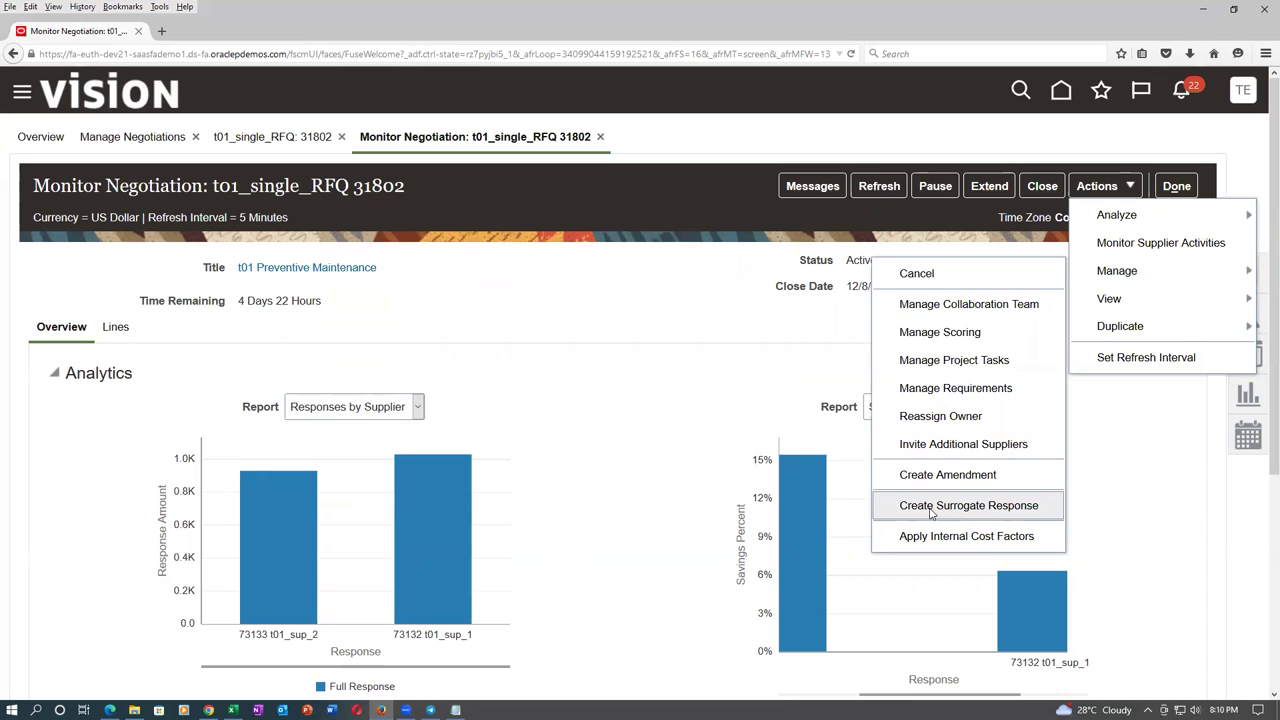
{"action": "left_click", "coordinate": [931, 508]}
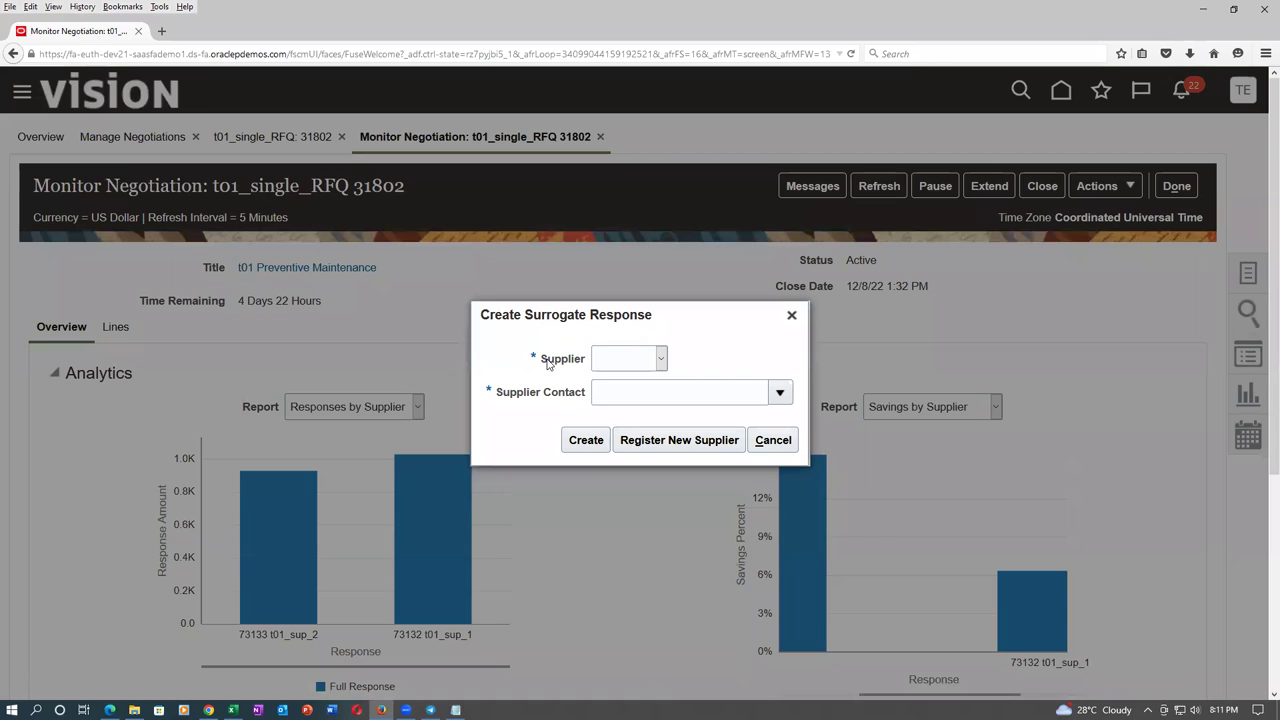
{"action": "left_click", "coordinate": [659, 360]}
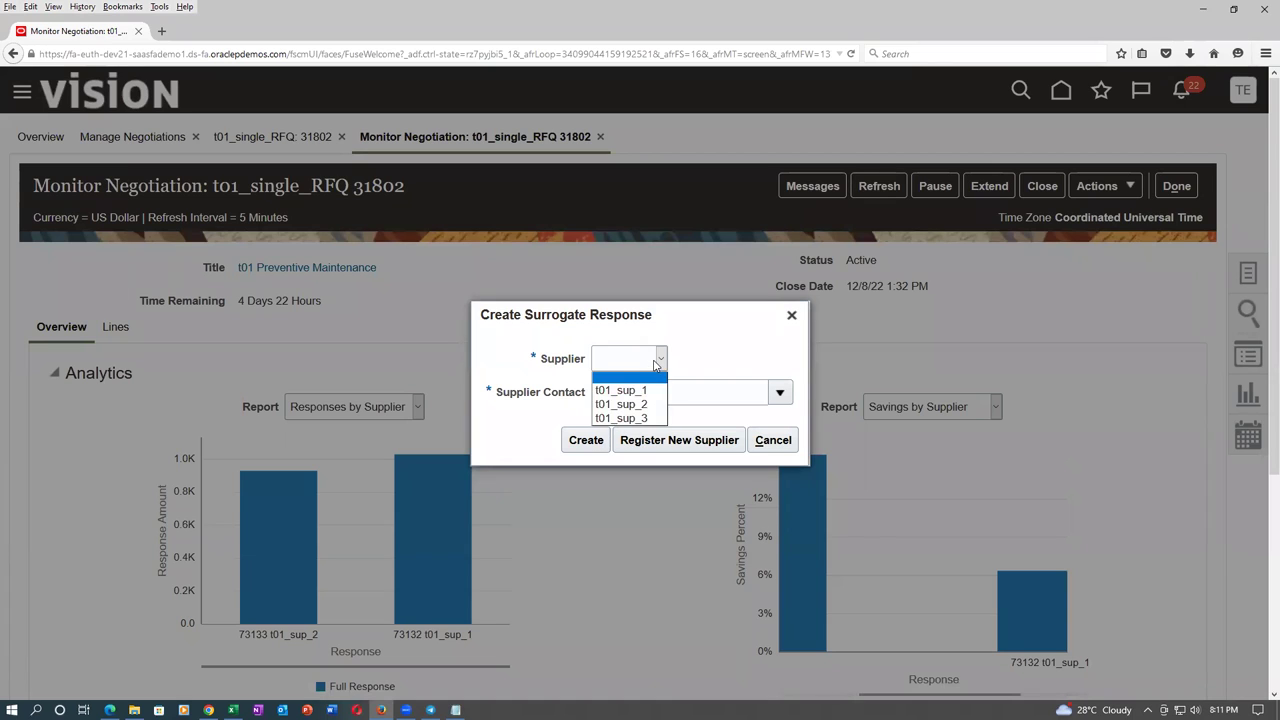
{"action": "left_click", "coordinate": [648, 418]}
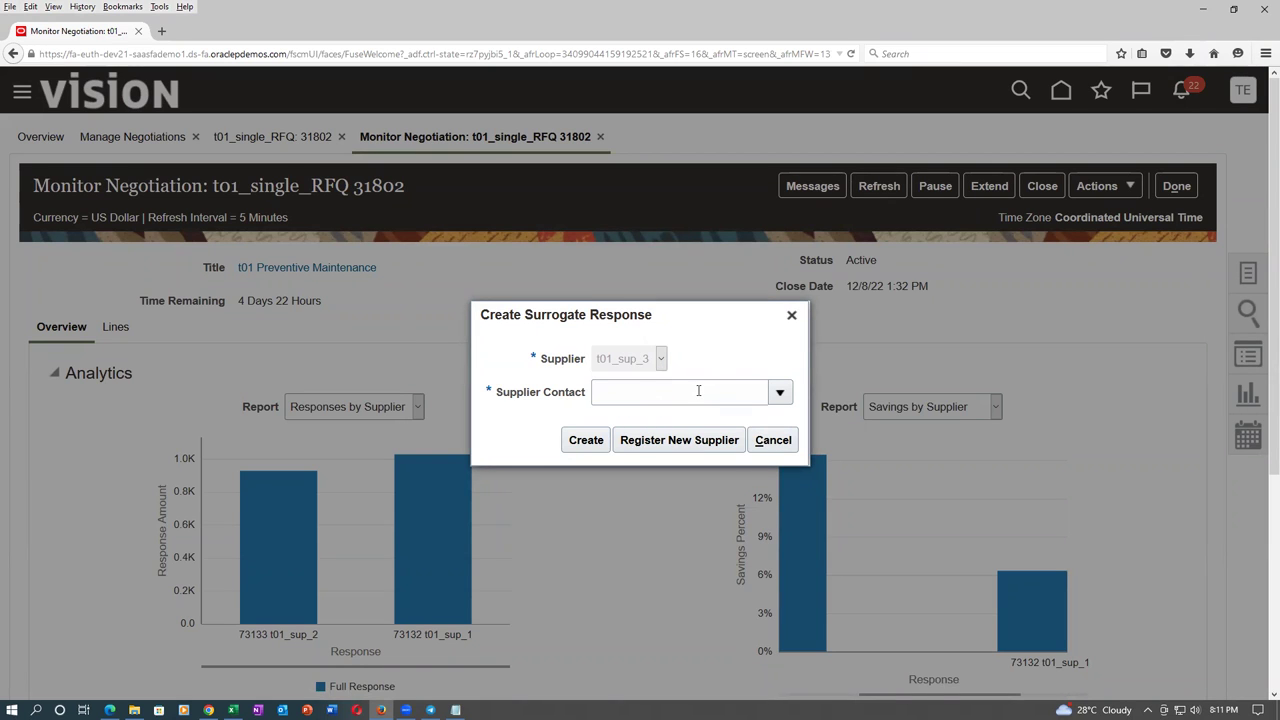
{"action": "left_click", "coordinate": [780, 410]}
{"action": "left_click", "coordinate": [720, 463]}
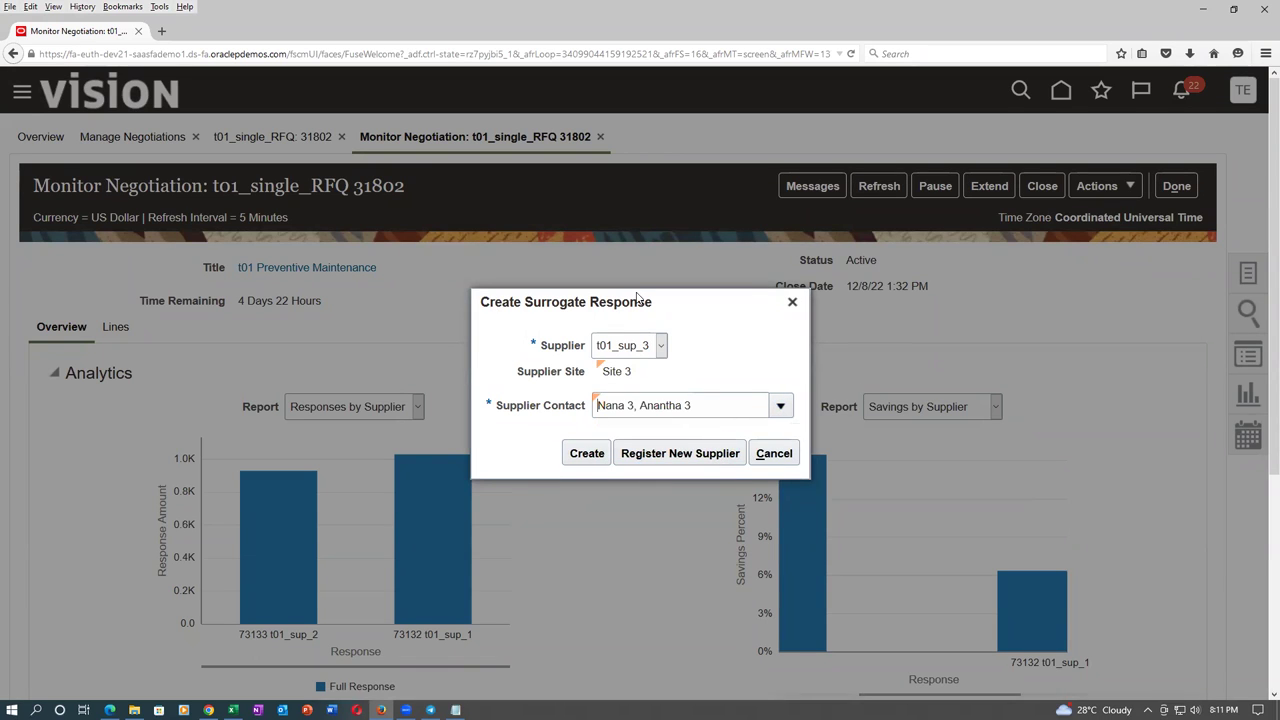
{"action": "left_click", "coordinate": [587, 457]}
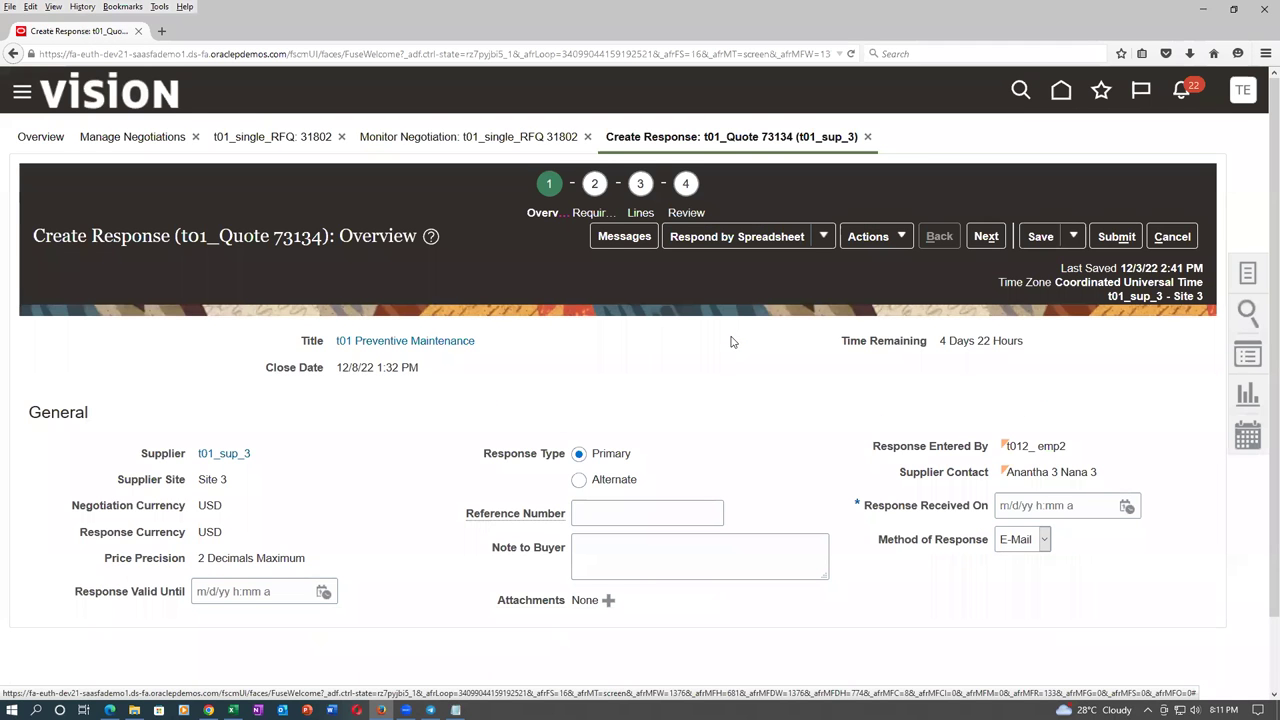
Record reference number 123 and received time 12/3/22 2:41 PM, then continue to Requirements.
{"action": "scroll", "coordinate": [735, 344], "scroll_direction": "down", "scroll_amount": 2}
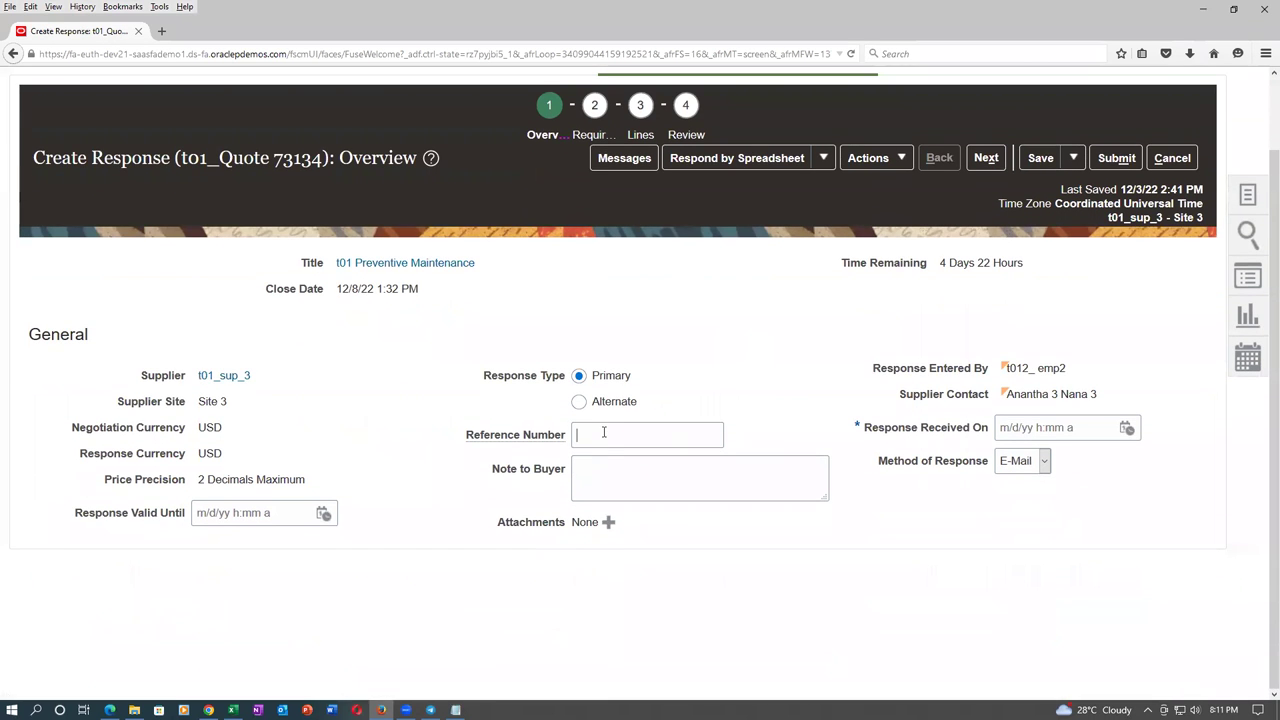
{"action": "left_click", "coordinate": [604, 432]}
{"action": "type", "text": "123"}
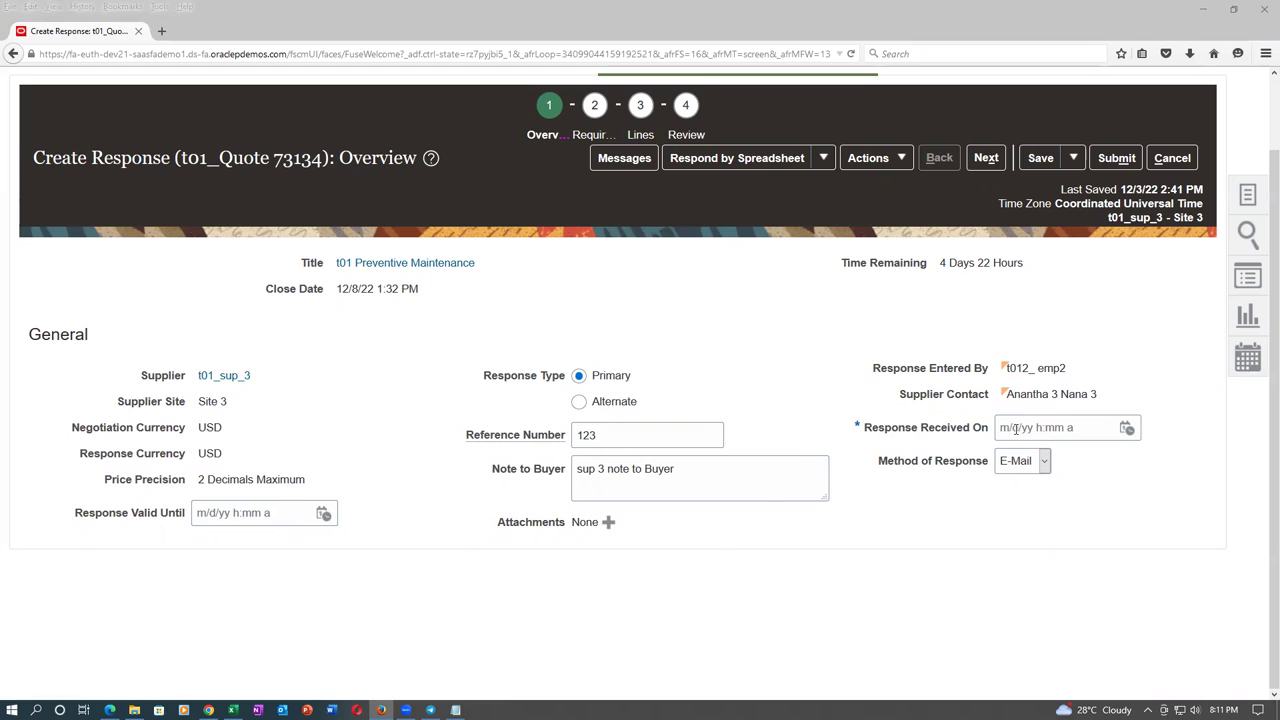
{"action": "left_click", "coordinate": [1016, 428]}
{"action": "left_click", "coordinate": [1127, 428]}
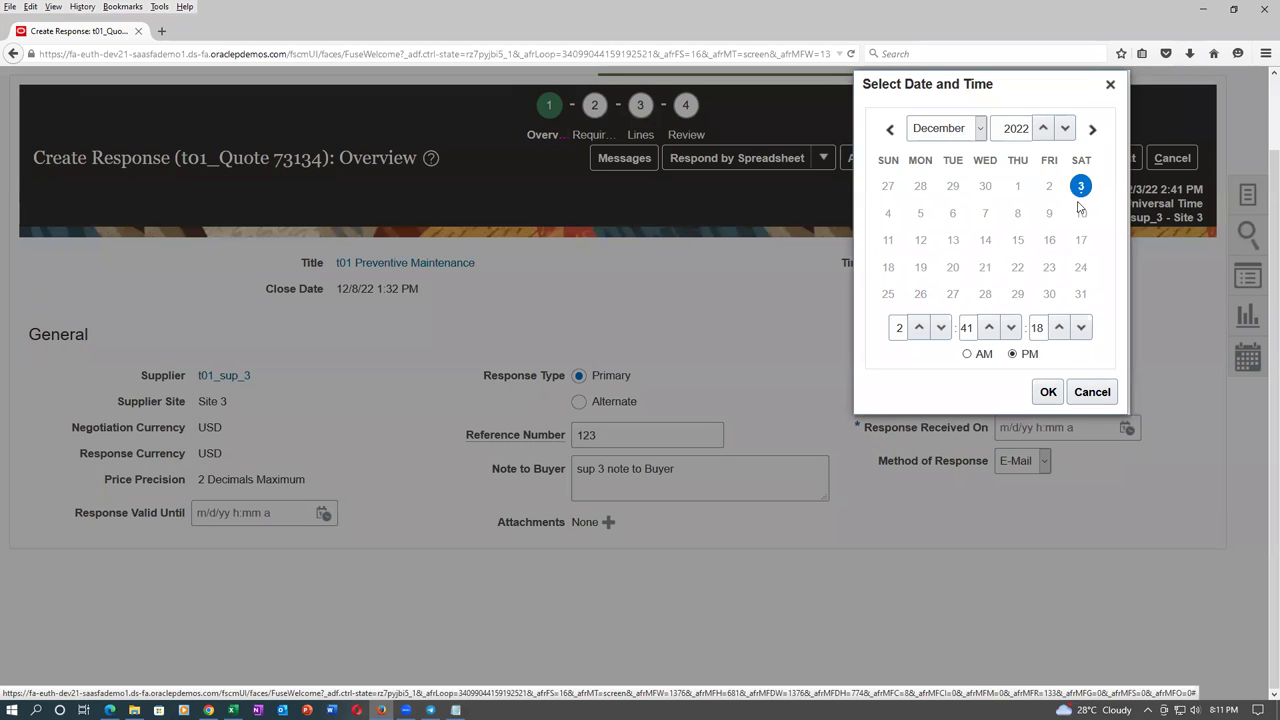
{"action": "left_click", "coordinate": [1048, 392]}
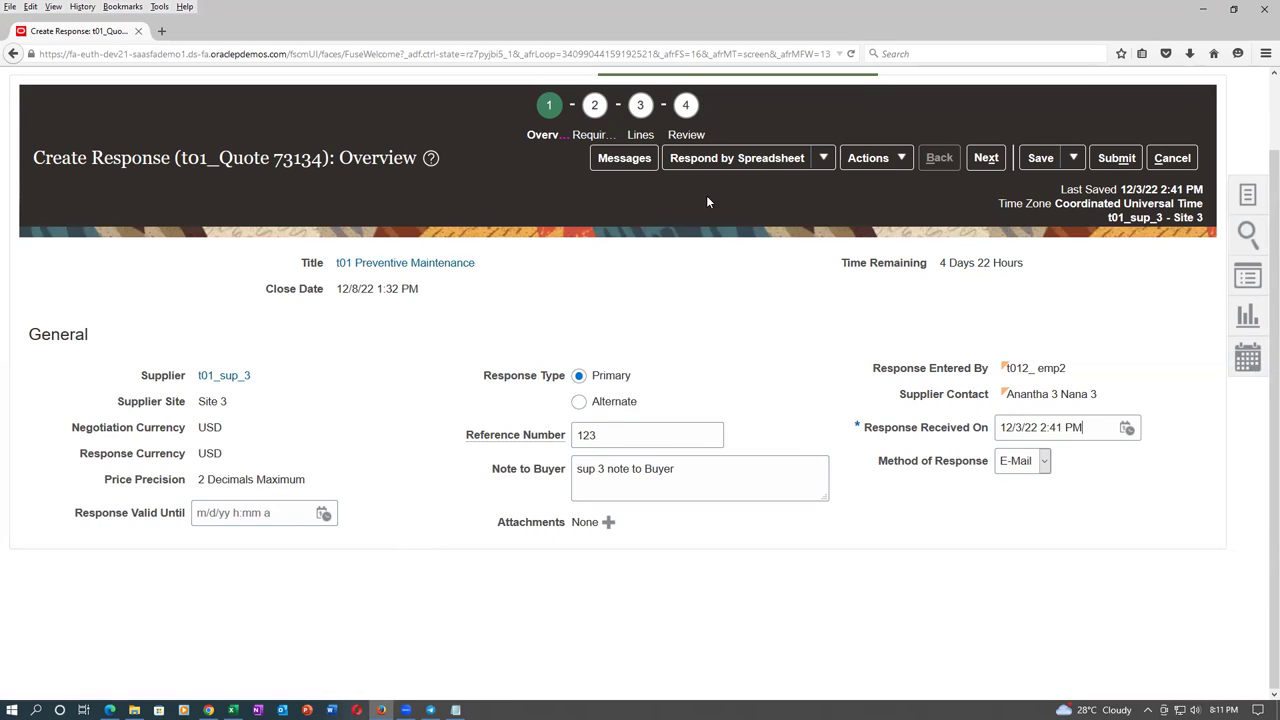
{"action": "left_click", "coordinate": [986, 158]}
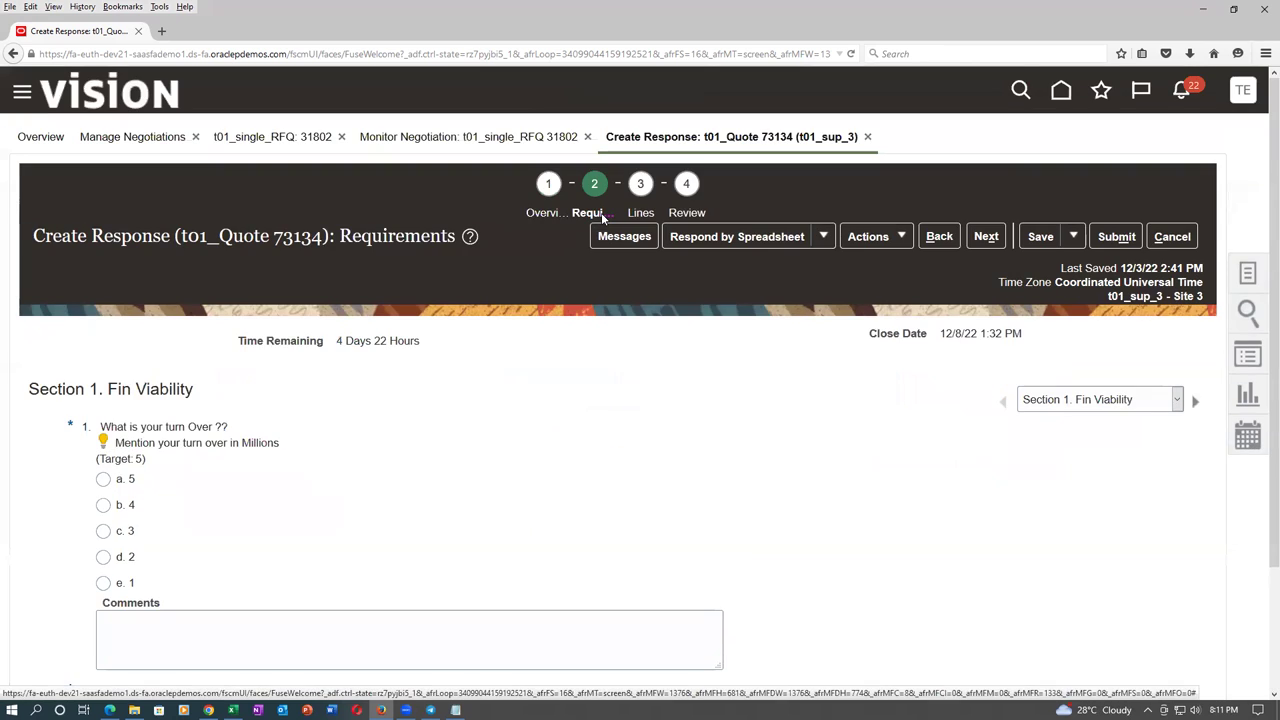
In Section 1, answer turnover with 5 and agree to the terms and conditions.
{"action": "scroll", "coordinate": [104, 334], "scroll_direction": "down", "scroll_amount": 3}
{"action": "left_click", "coordinate": [104, 334]}
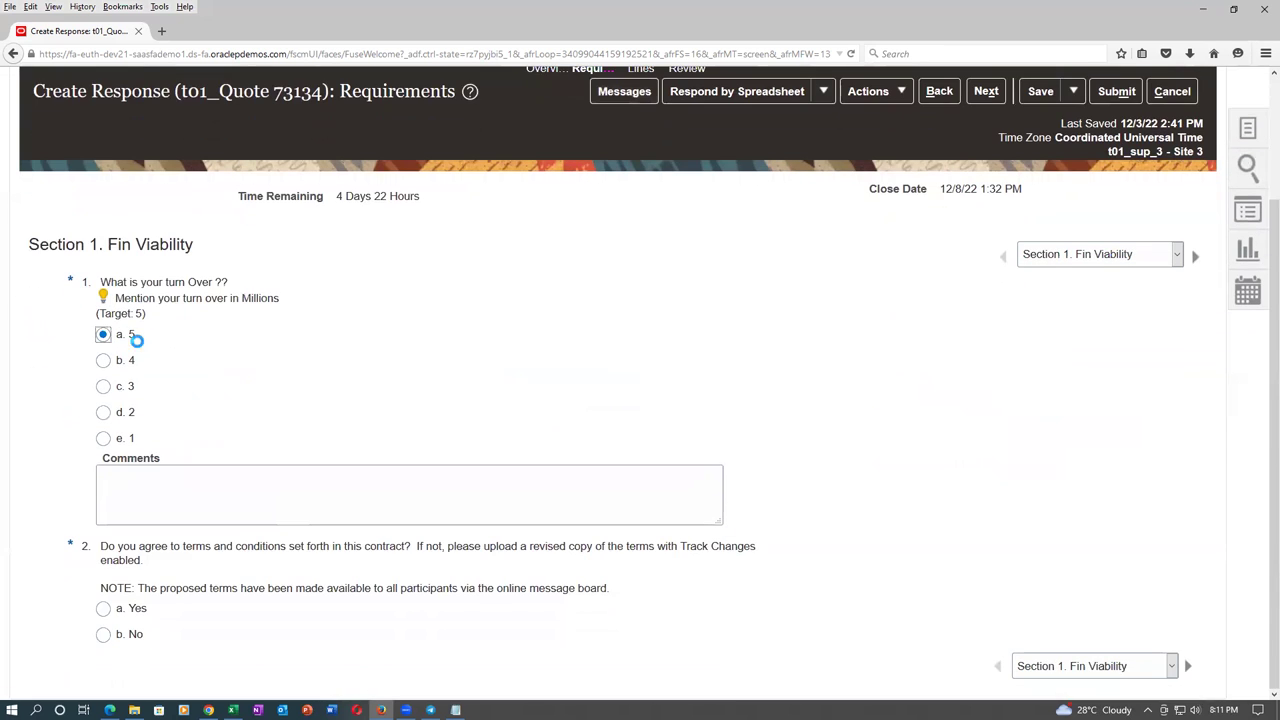
{"action": "left_click", "coordinate": [104, 609]}
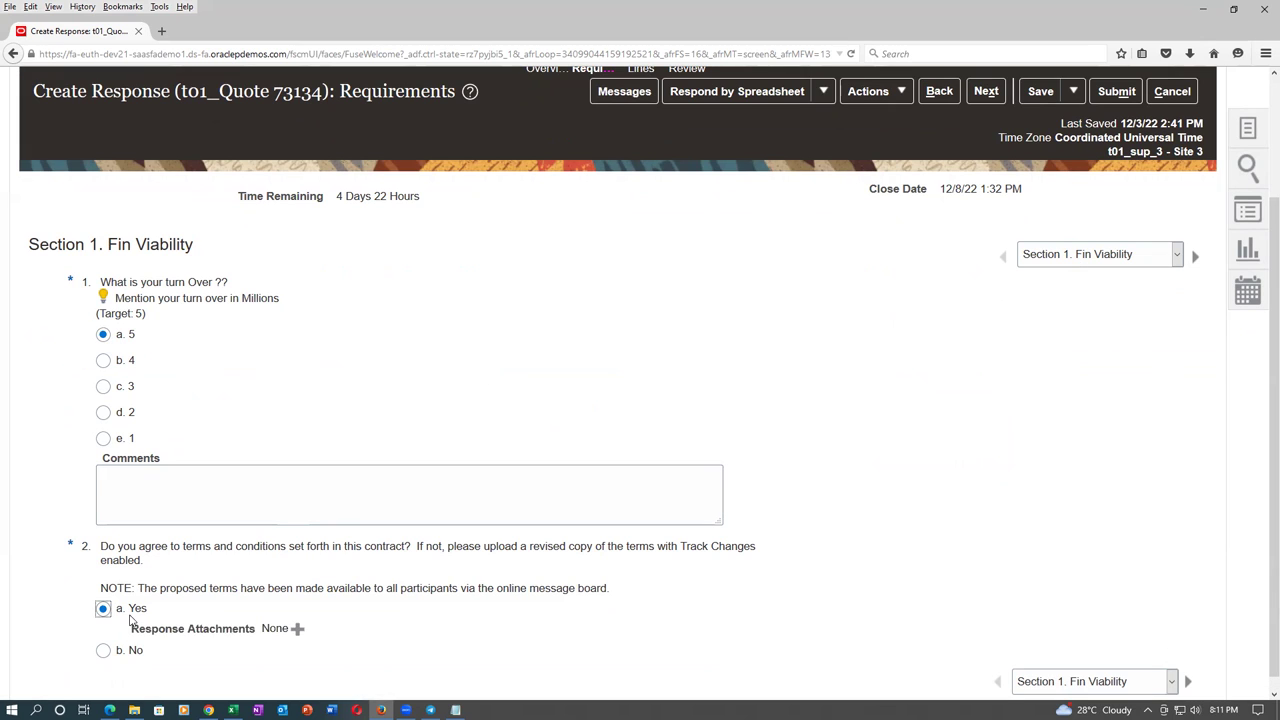
In Section 2, confirm 24x7 support and select Email, Phone, Instant Message and Remote Desktop.
{"action": "left_click", "coordinate": [1178, 254]}
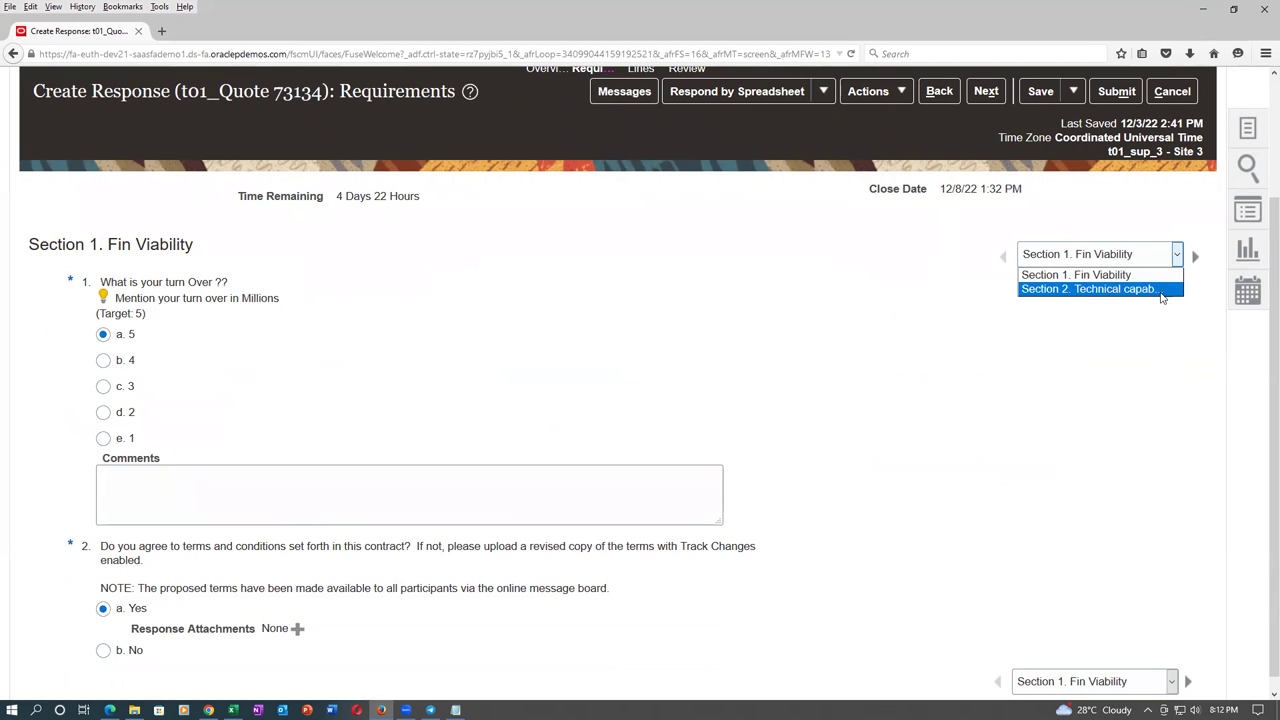
{"action": "left_click", "coordinate": [1161, 292]}
{"action": "left_click", "coordinate": [104, 381]}
{"action": "left_click", "coordinate": [104, 470]}
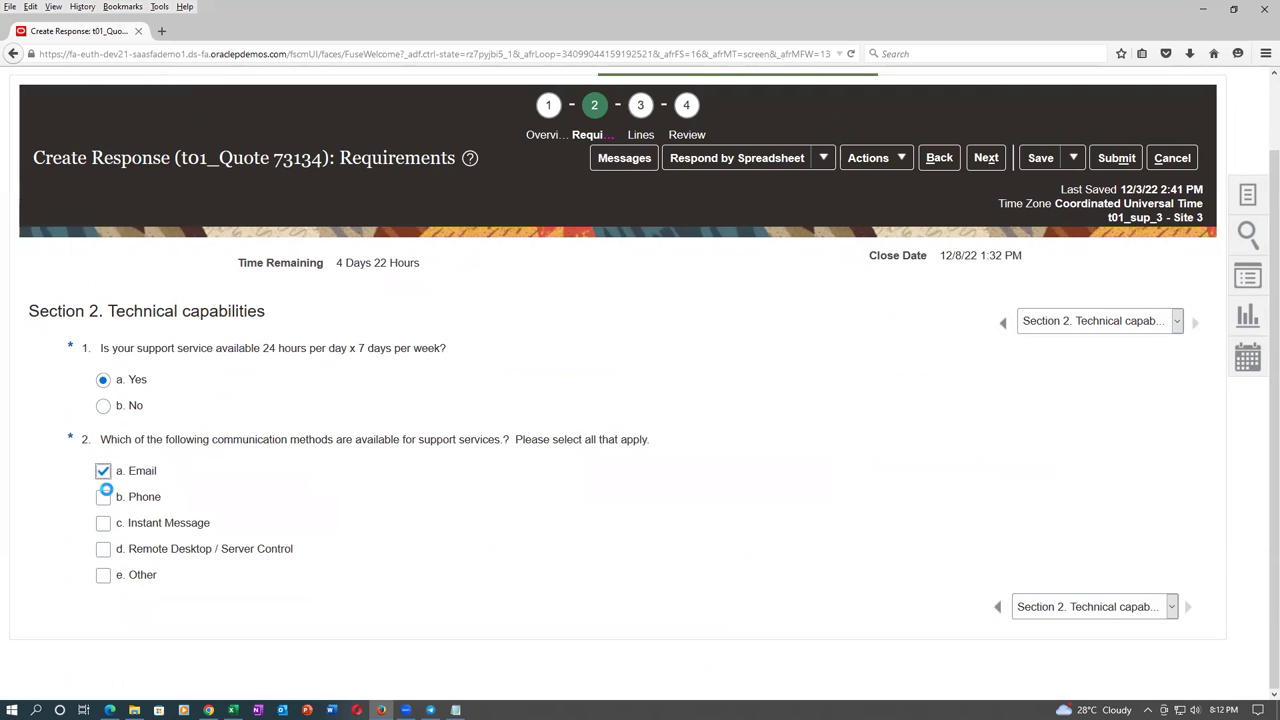
{"action": "left_click", "coordinate": [103, 497]}
{"action": "left_click", "coordinate": [103, 523]}
{"action": "left_click", "coordinate": [104, 554]}
On the Lines step, enter 70 as line 1's price and open its details.
{"action": "left_click", "coordinate": [989, 162]}
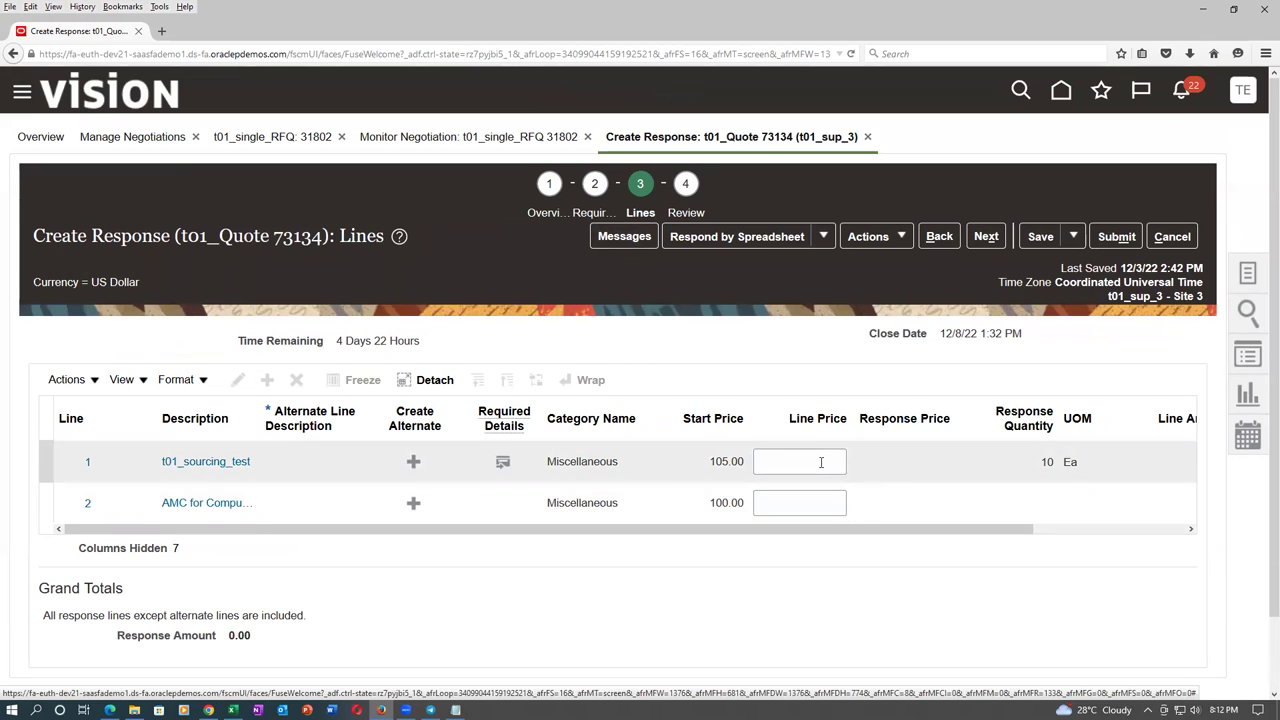
{"action": "left_click", "coordinate": [821, 461]}
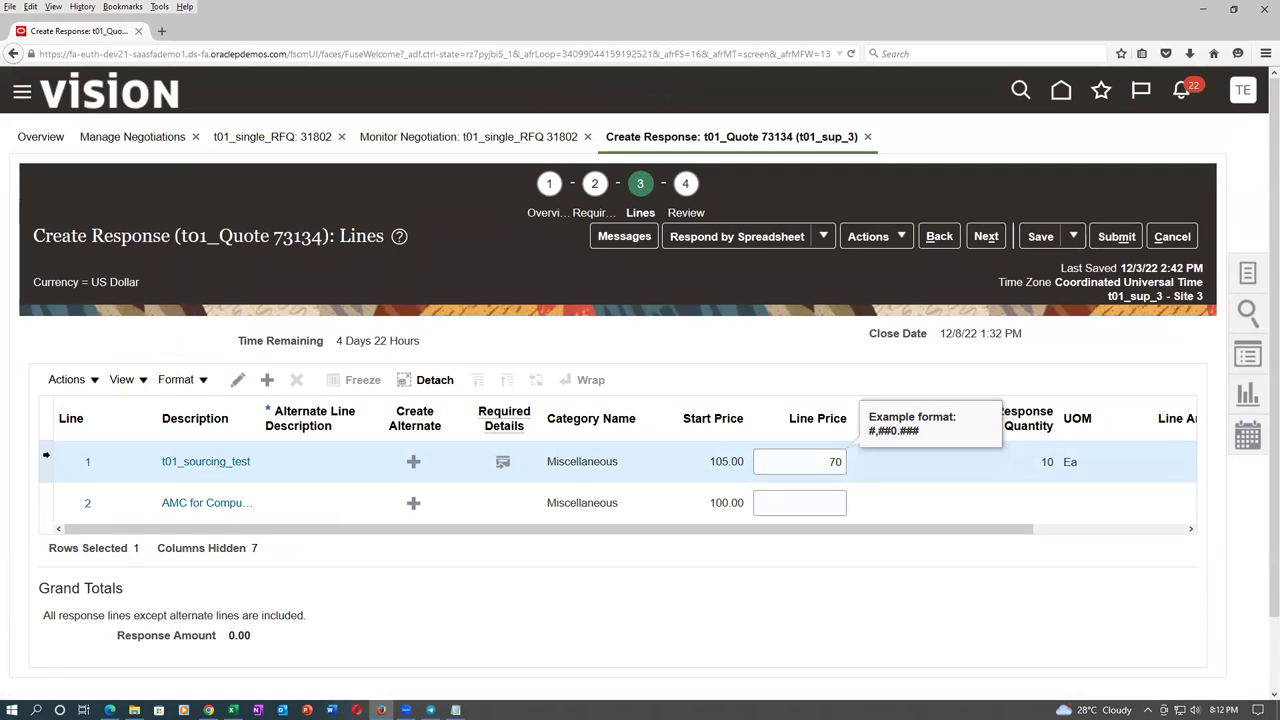
{"action": "left_click", "coordinate": [45, 455]}
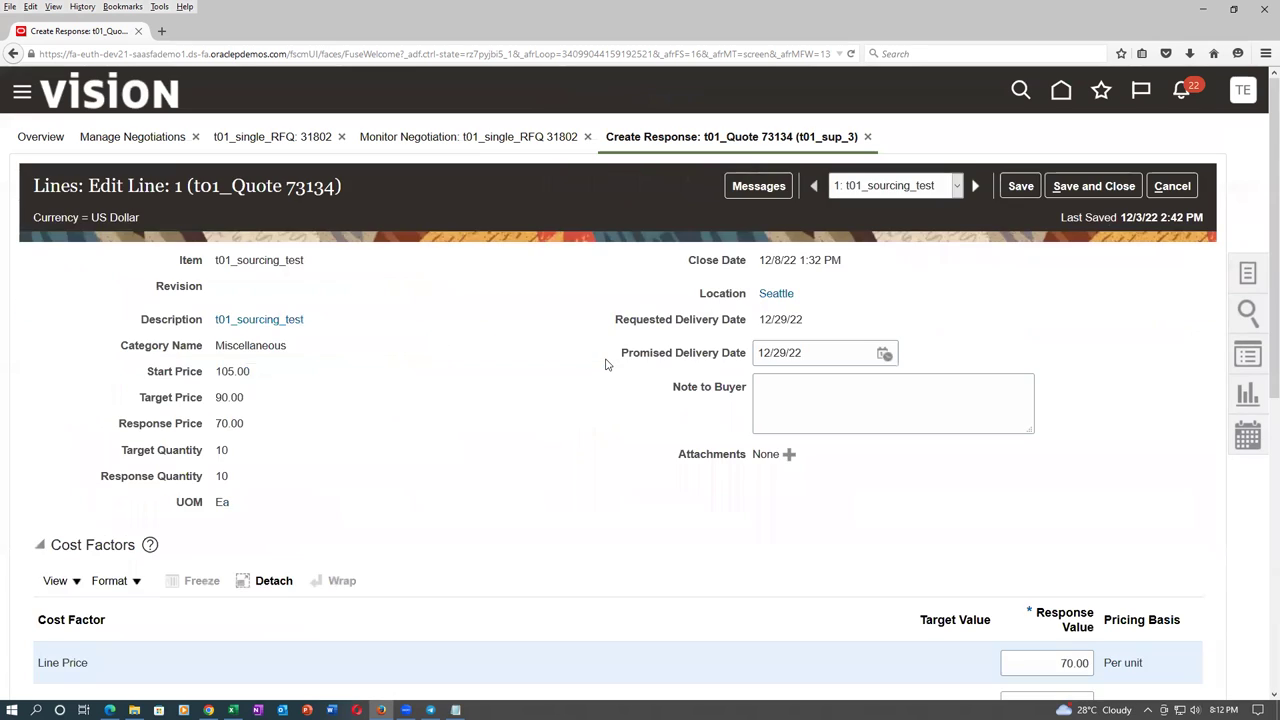
Enter cost factor values of 20 for transportation and 10 for t01_storage.
{"action": "scroll", "coordinate": [605, 364], "scroll_direction": "down", "scroll_amount": 4}
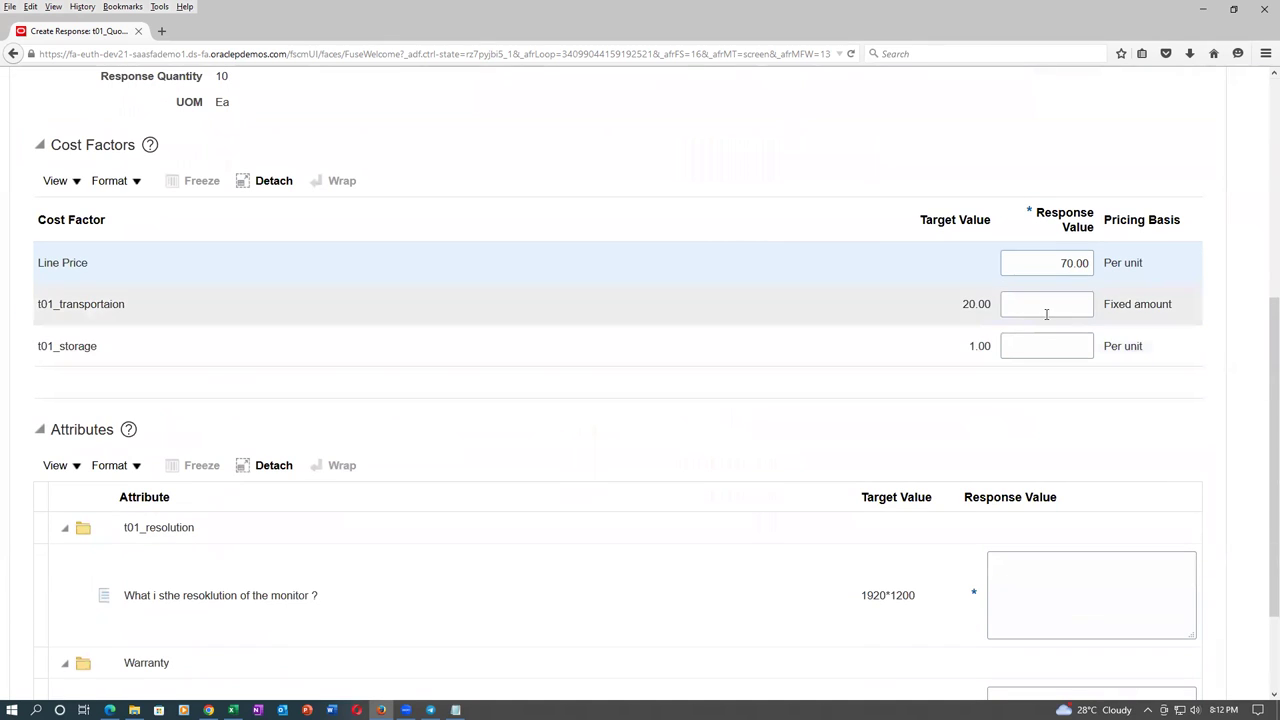
{"action": "left_click", "coordinate": [1046, 314]}
{"action": "type", "text": "20"}
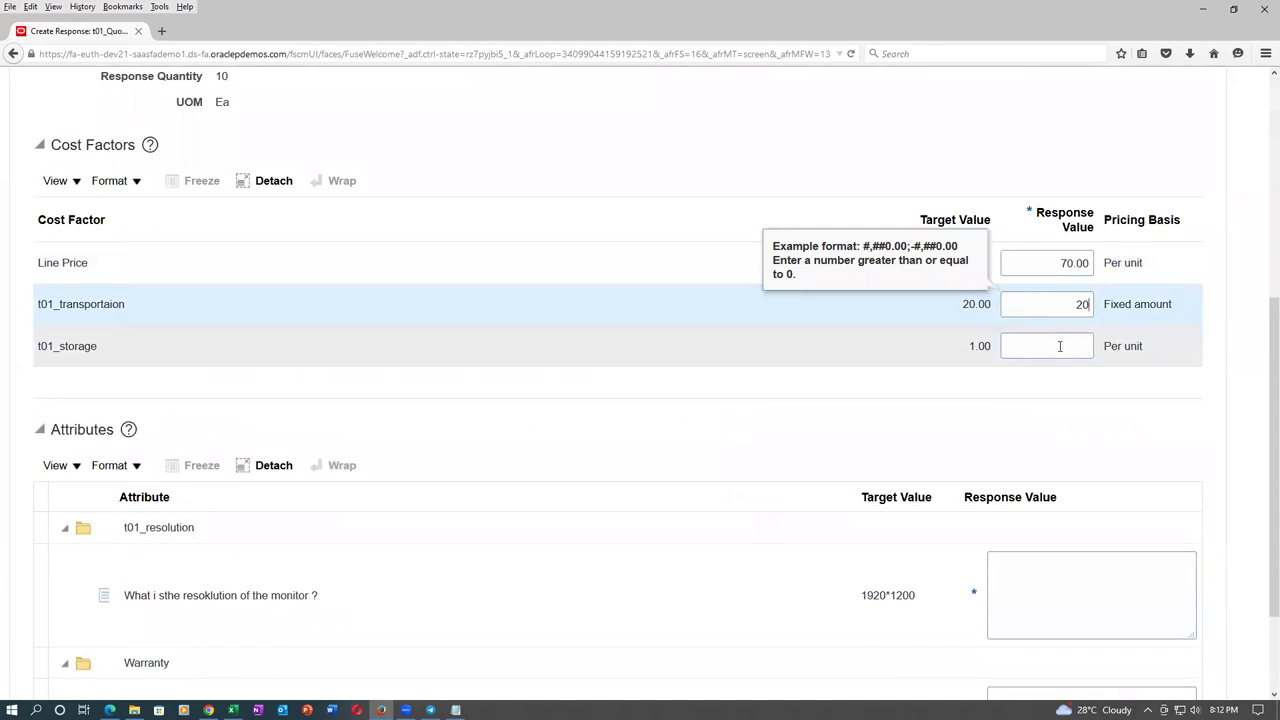
{"action": "left_click", "coordinate": [1060, 346]}
{"action": "type", "text": "10"}
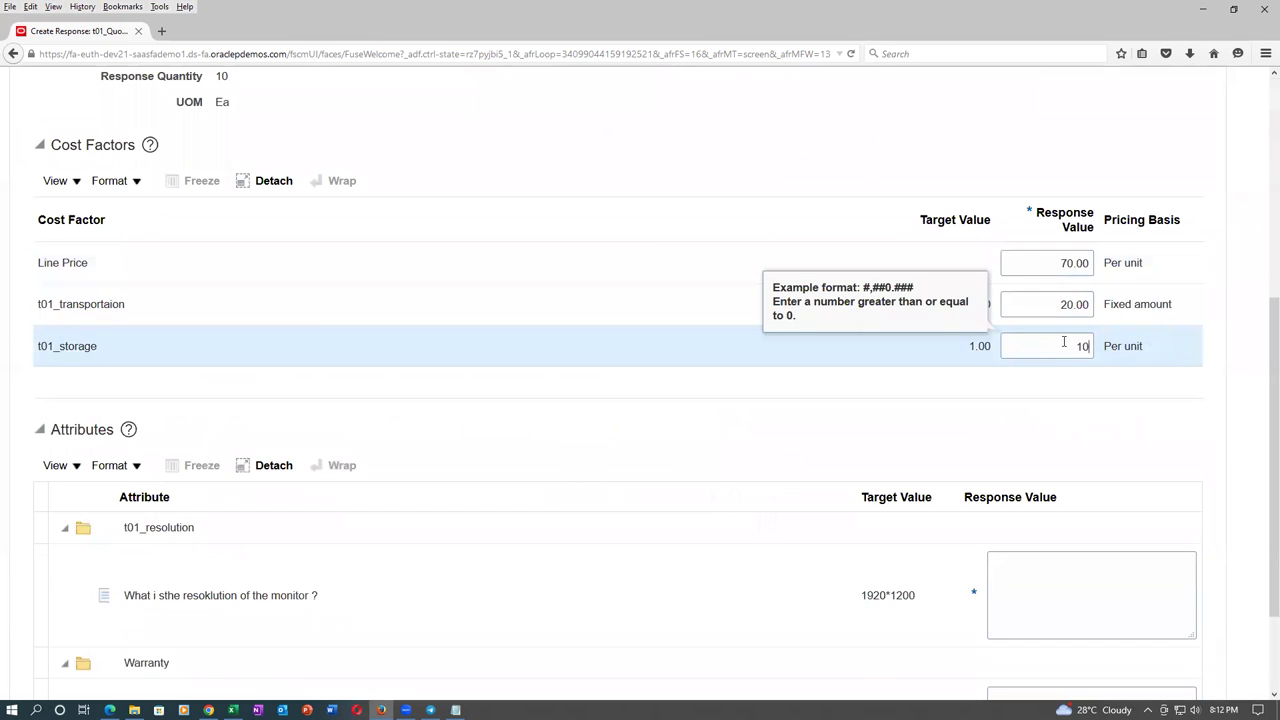
{"action": "key", "text": "Tab"}
{"action": "scroll", "coordinate": [737, 248], "scroll_direction": "up", "scroll_amount": 2}
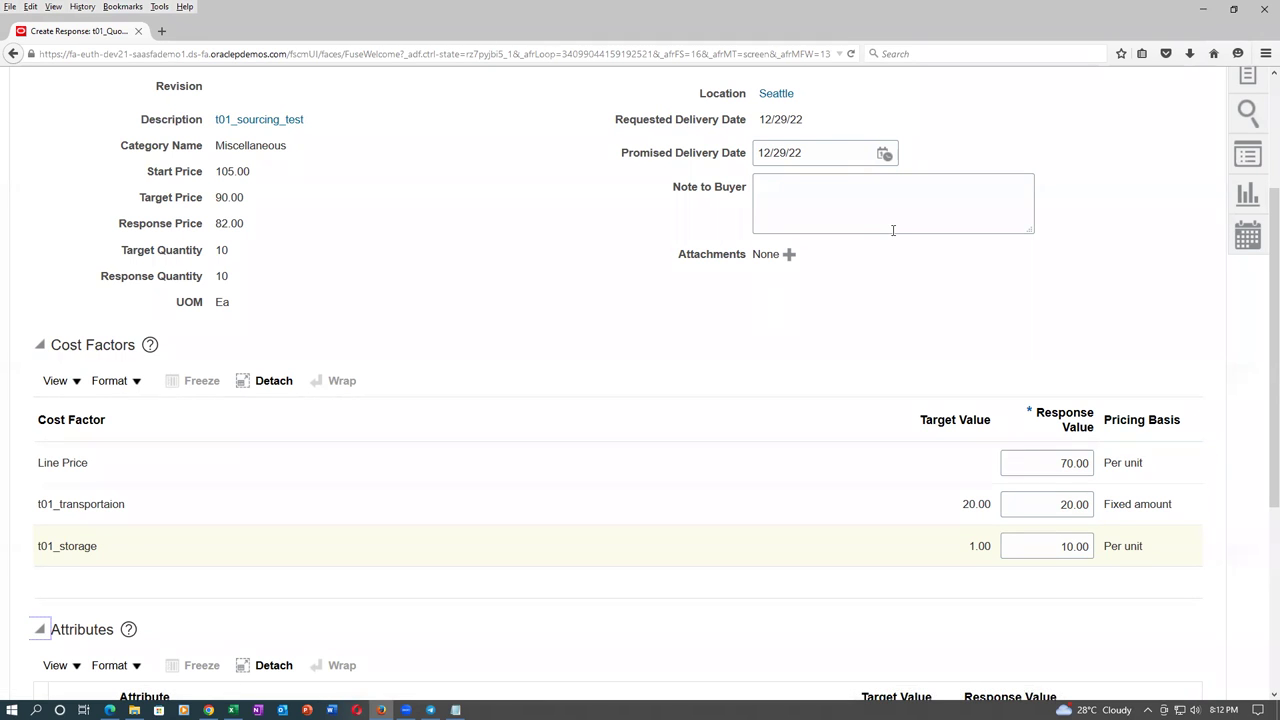
{"action": "scroll", "coordinate": [895, 233], "scroll_direction": "down", "scroll_amount": 5}
{"action": "scroll", "coordinate": [897, 233], "scroll_direction": "down", "scroll_amount": 1}
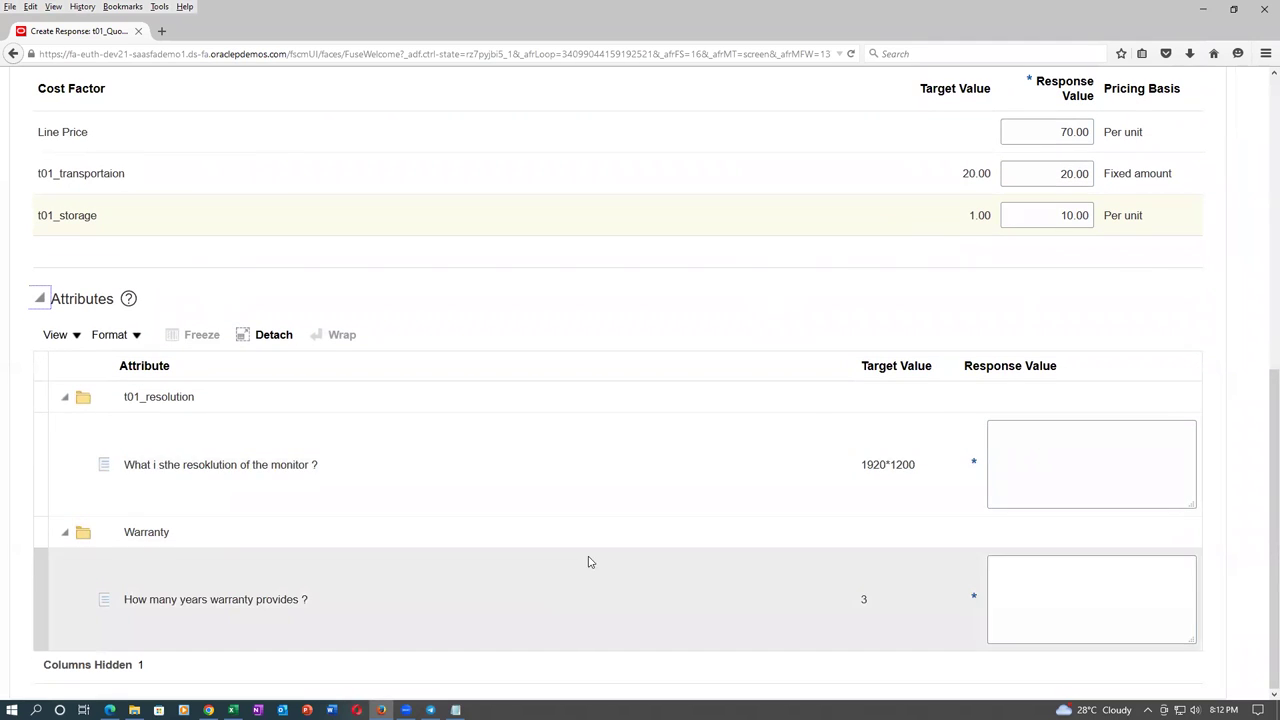
Answer the monitor resolution question with 6756 and the warranty question with 5674.
{"action": "left_click", "coordinate": [1091, 434]}
{"action": "type", "text": "vnjvgf"}
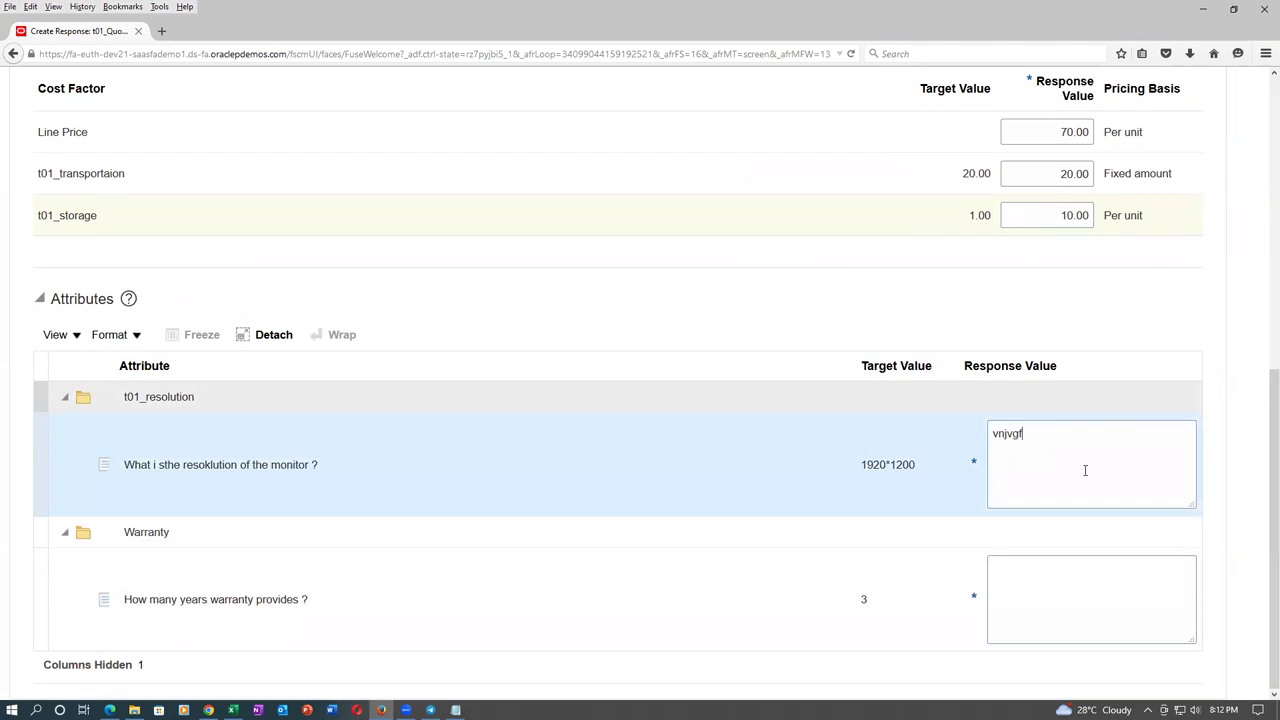
{"action": "left_click", "coordinate": [1012, 589]}
{"action": "left_click_drag", "start_coordinate": [1063, 433], "coordinate": [843, 474]}
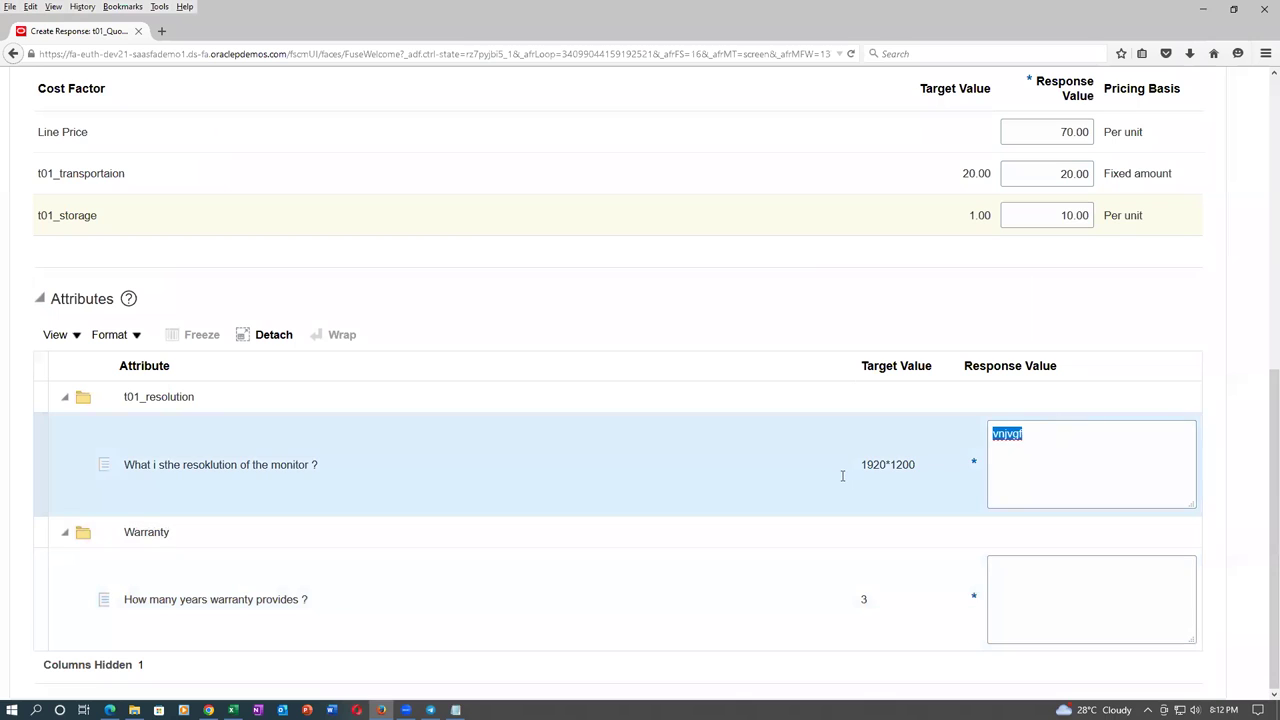
{"action": "type", "text": "6756"}
{"action": "left_click", "coordinate": [1034, 586]}
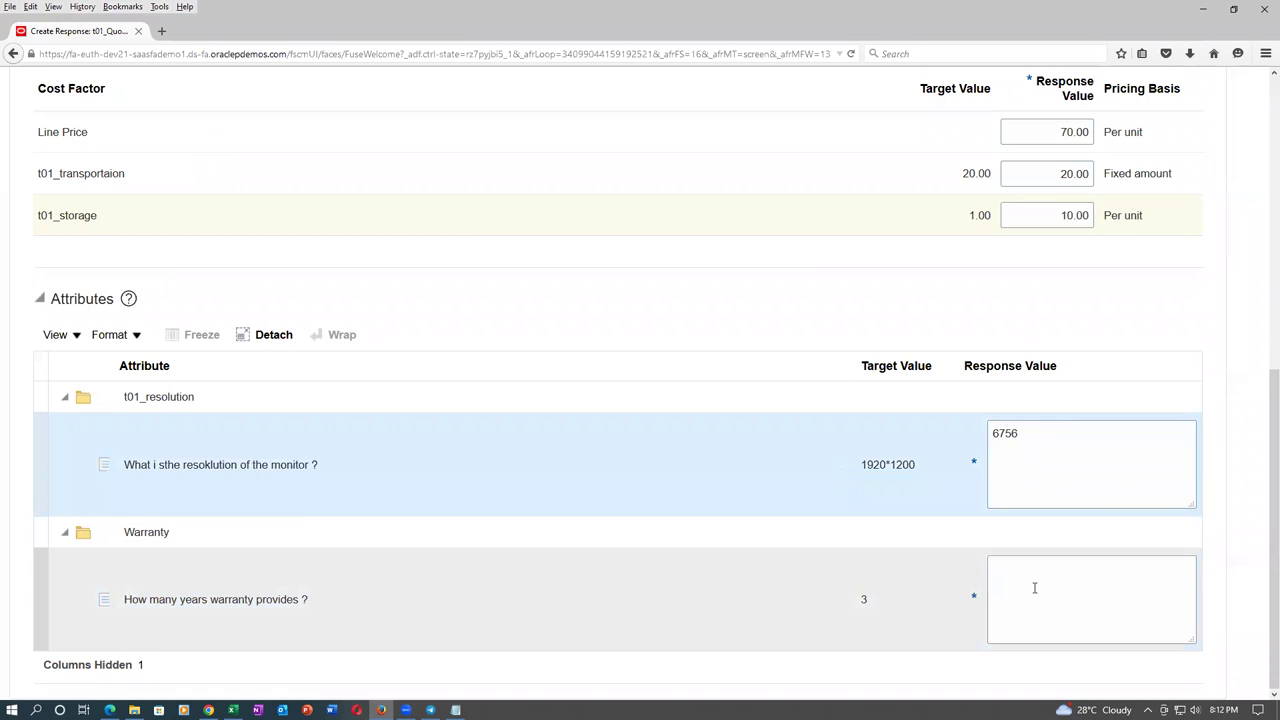
{"action": "type", "text": "5674"}
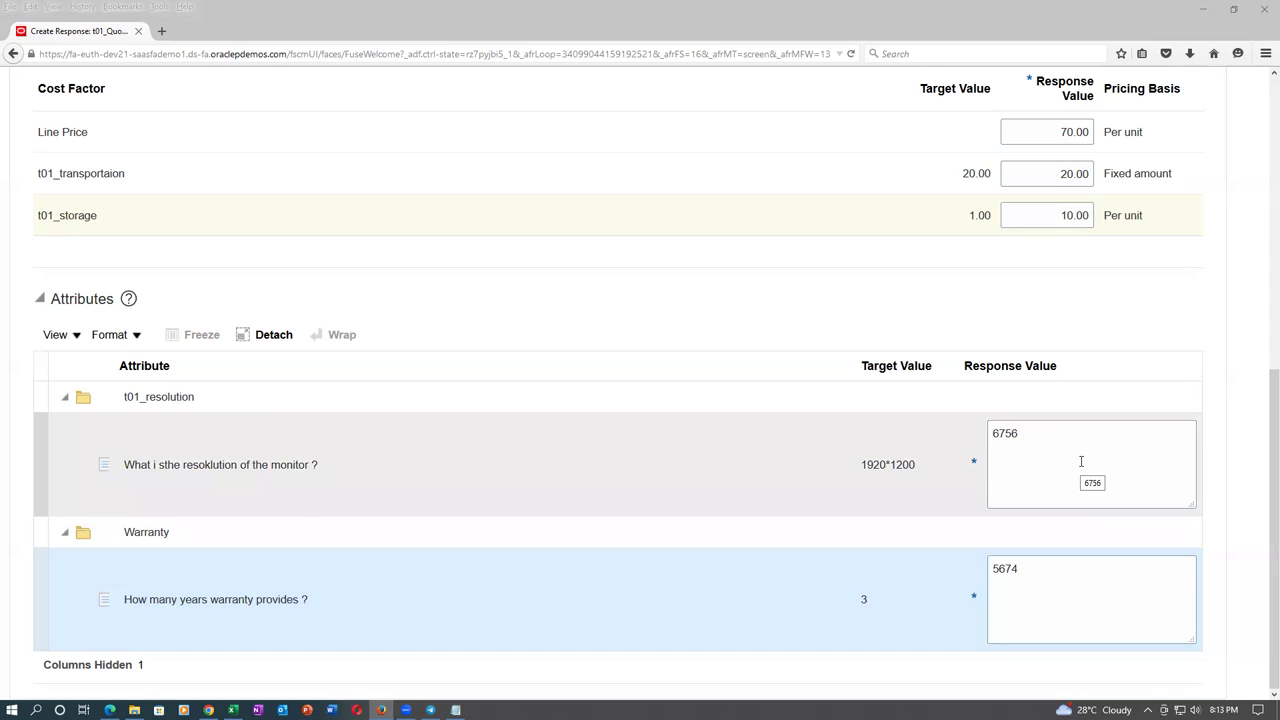
{"action": "left_click", "coordinate": [792, 310]}
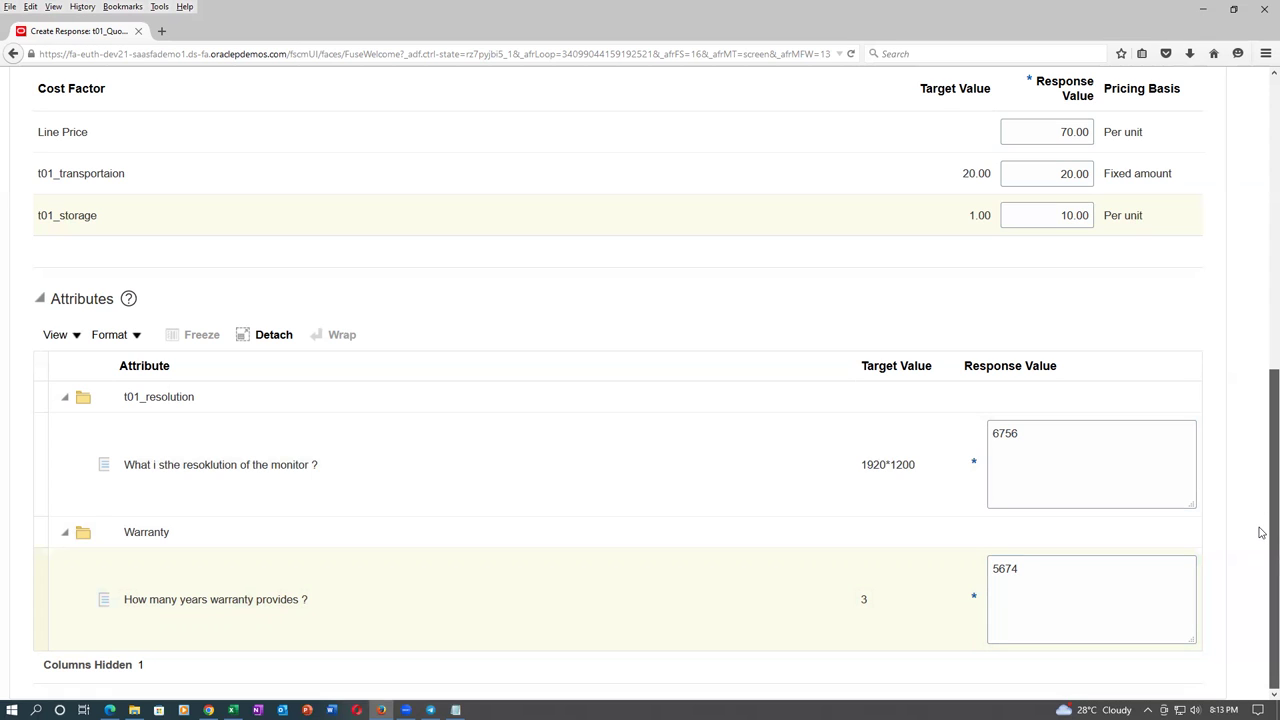
{"action": "left_click", "coordinate": [1071, 425]}
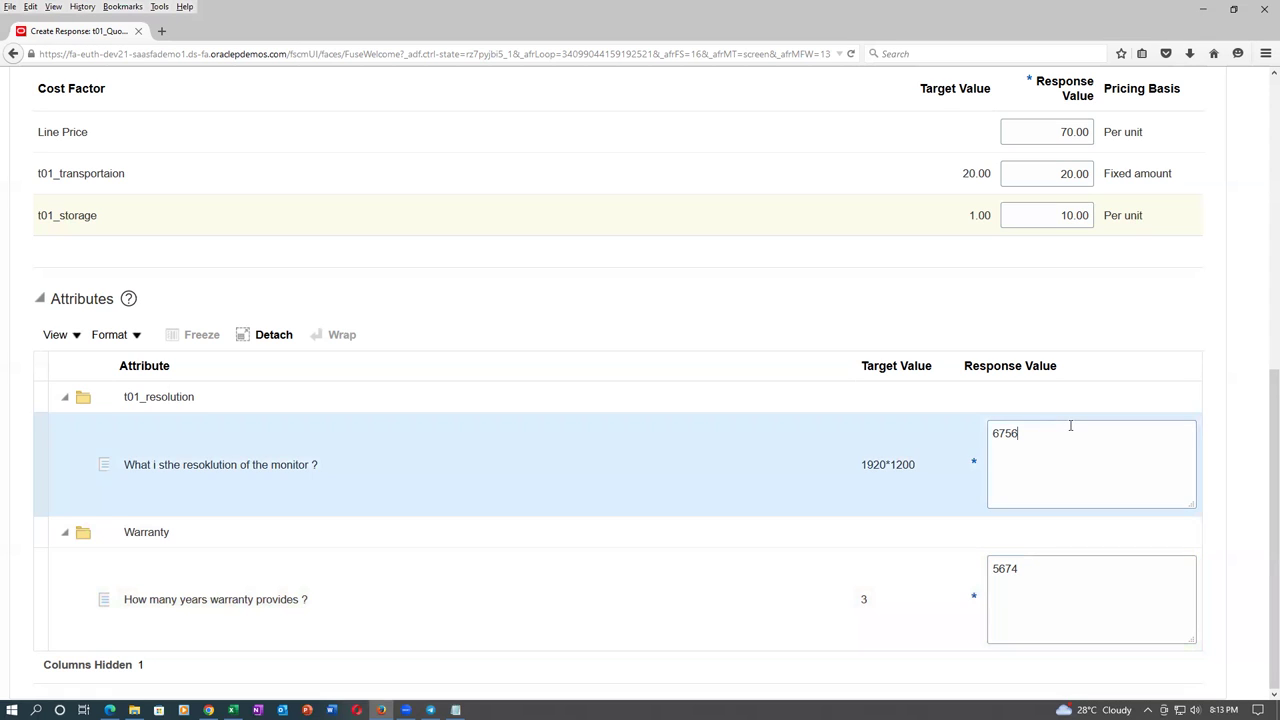
{"action": "left_click", "coordinate": [1064, 580]}
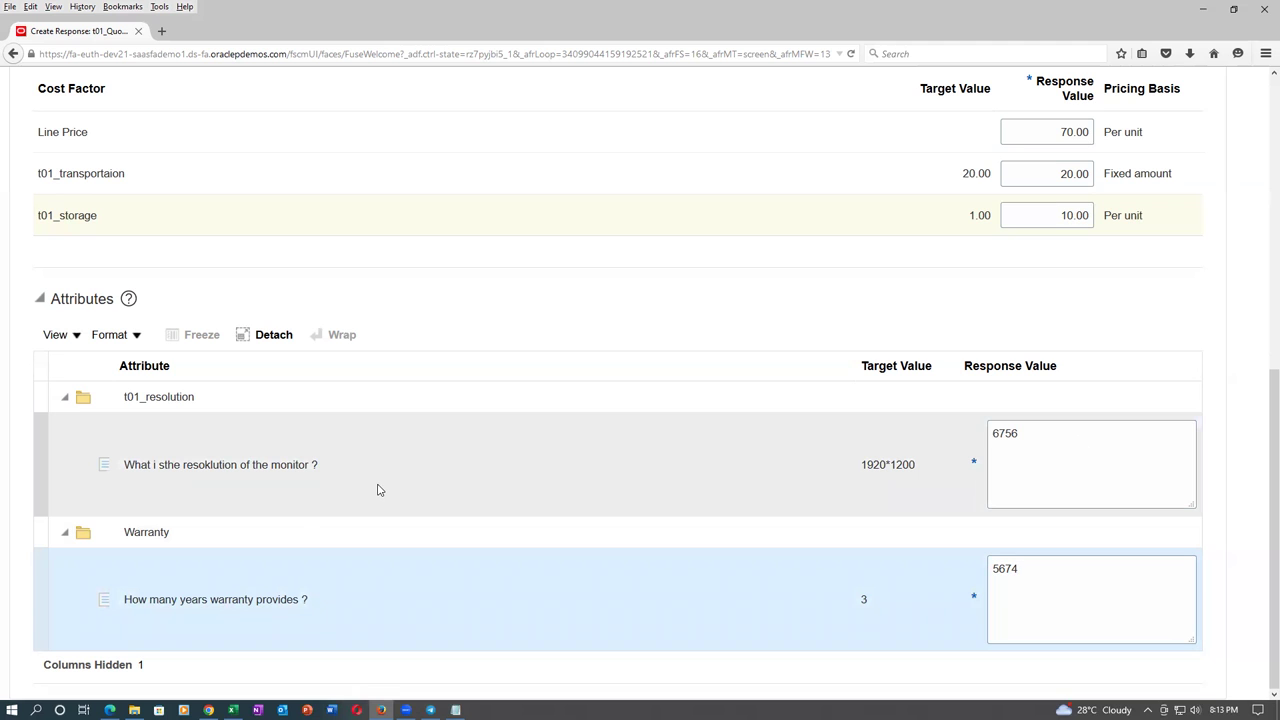
Save and close line 1's detail page.
{"action": "scroll", "coordinate": [697, 327], "scroll_direction": "up", "scroll_amount": 3}
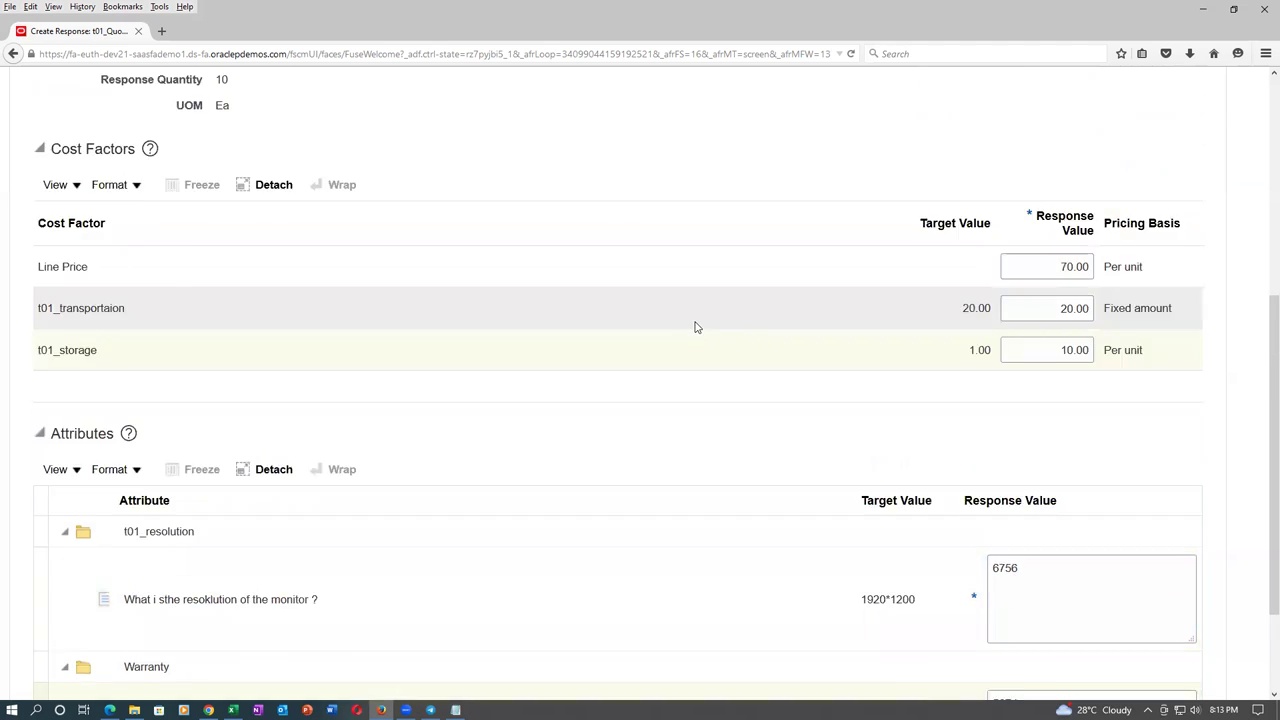
{"action": "scroll", "coordinate": [697, 327], "scroll_direction": "up", "scroll_amount": 5}
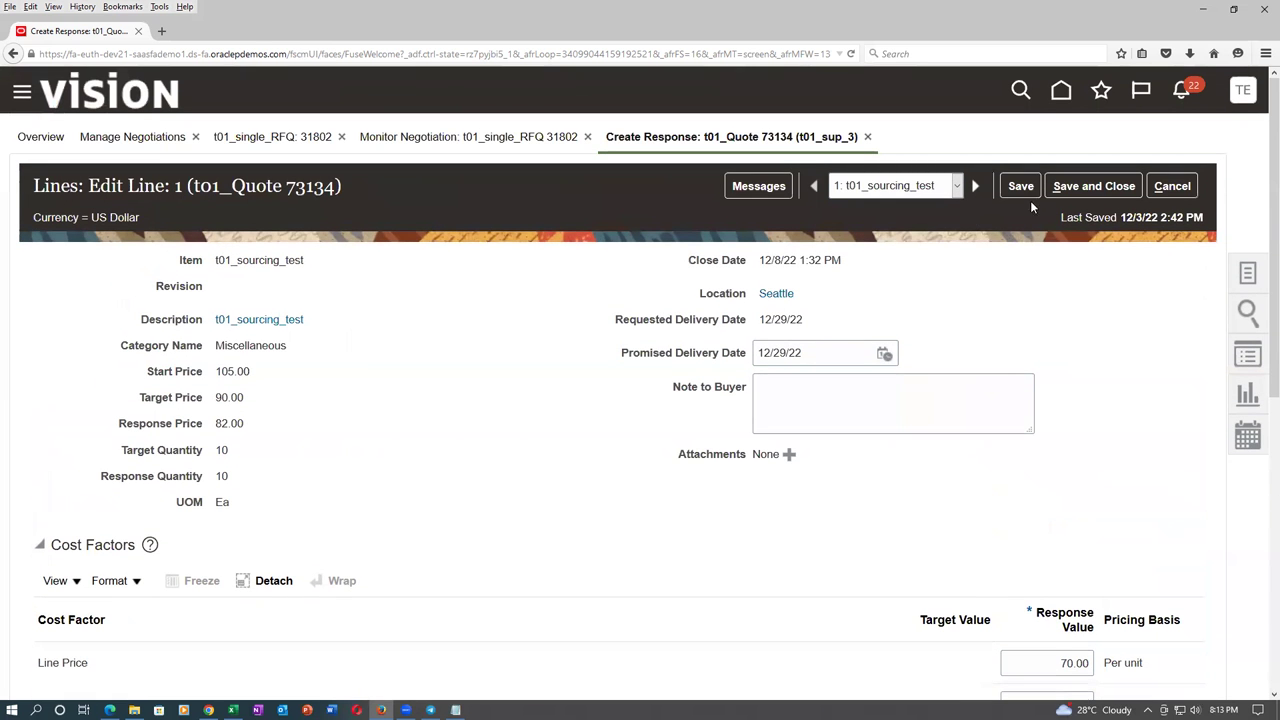
{"action": "left_click", "coordinate": [1094, 186]}
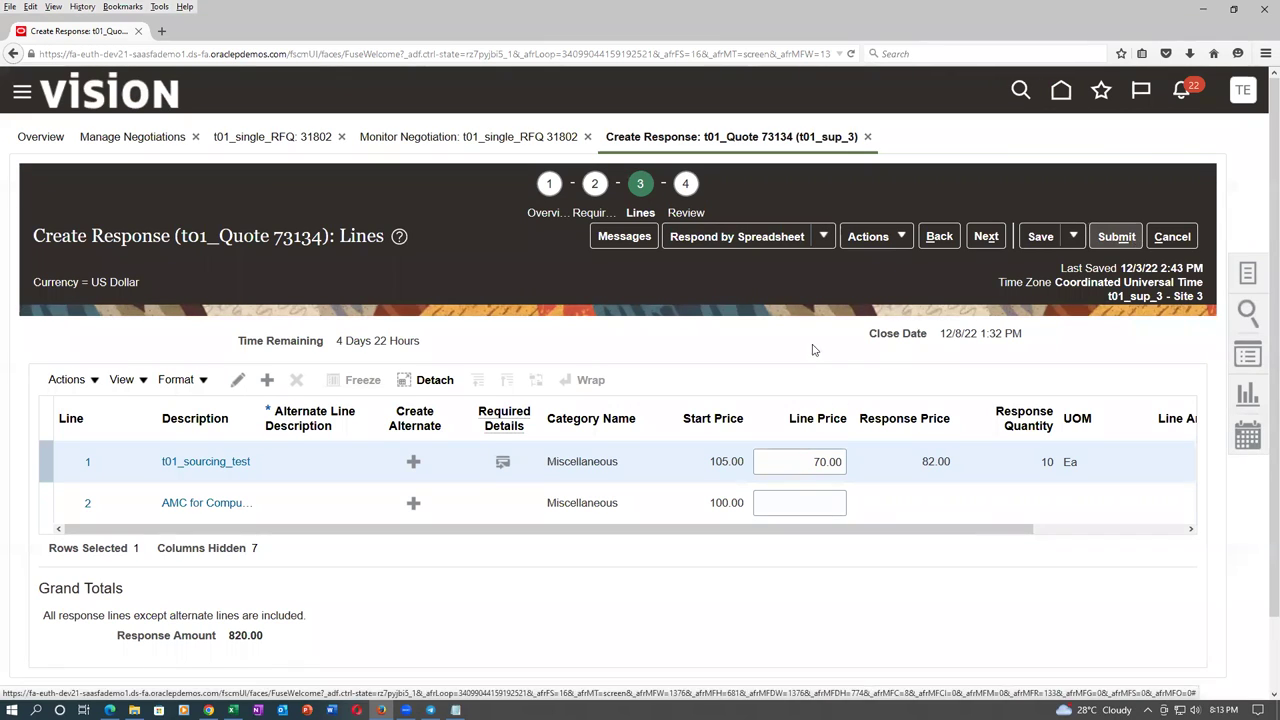
Set line 2's price to 100.00, bringing the total to 920.00, and submit response 73134.
{"action": "left_click", "coordinate": [815, 505]}
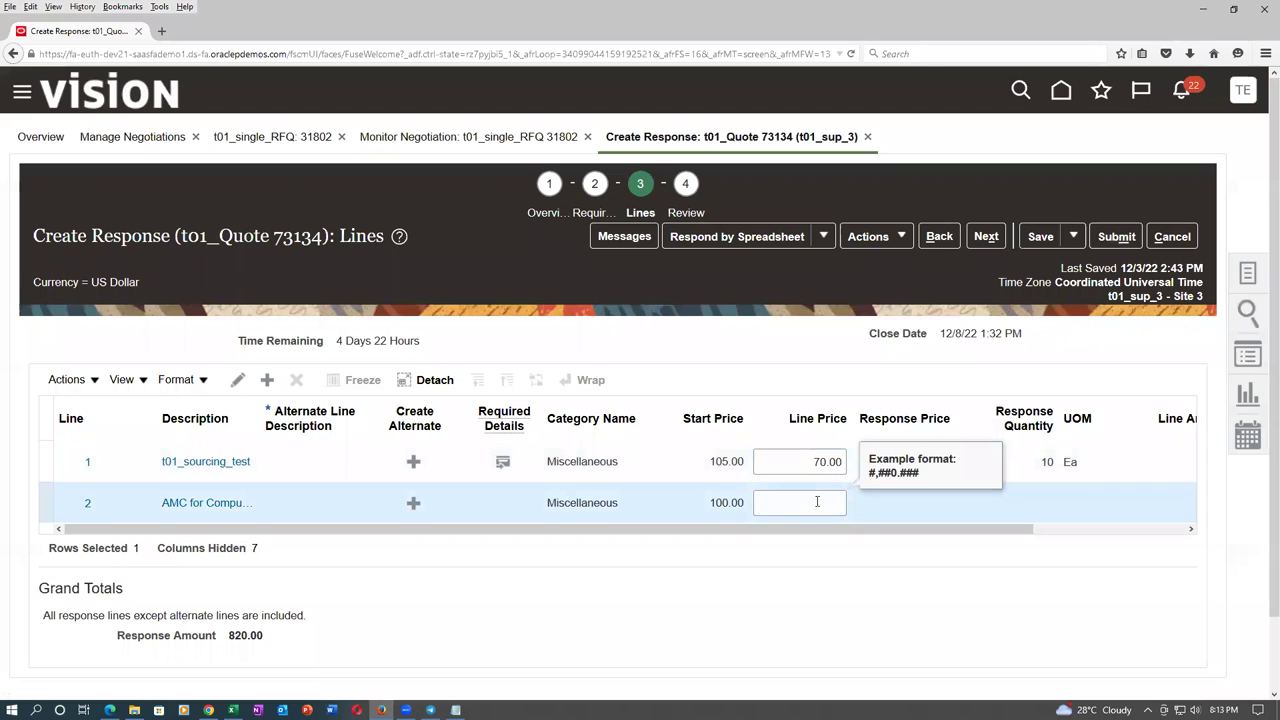
{"action": "left_click", "coordinate": [843, 608]}
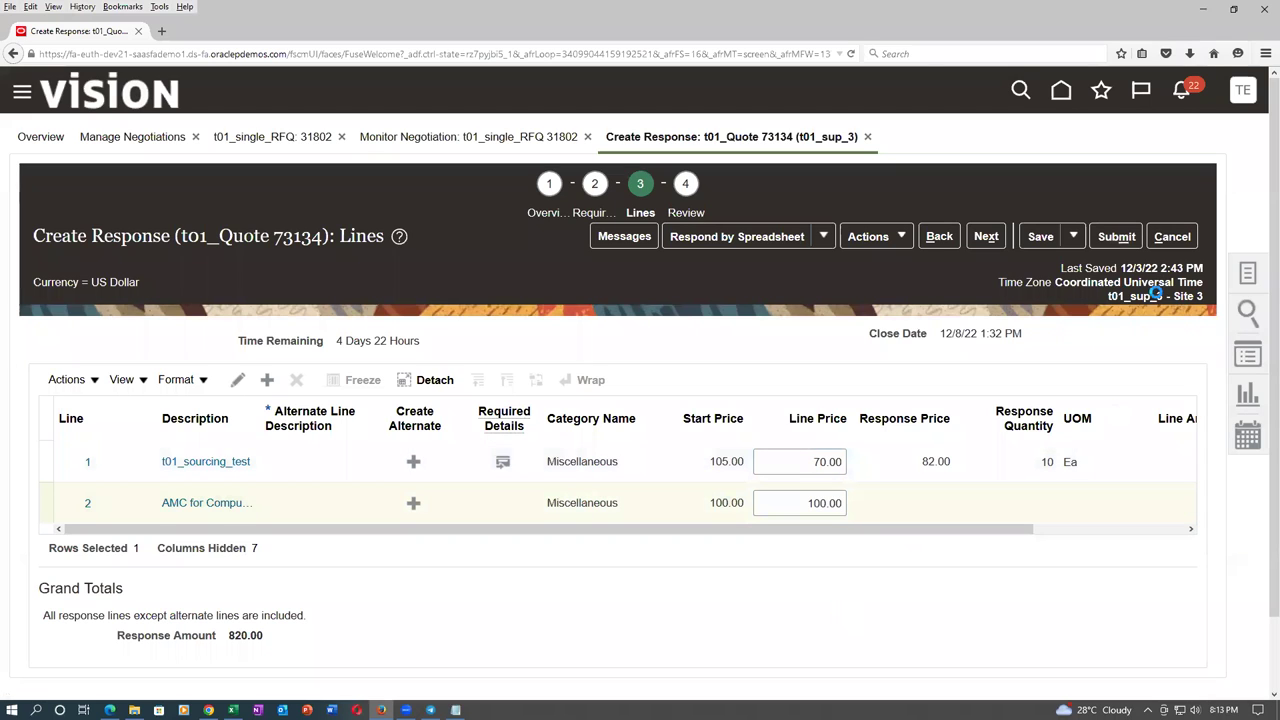
{"action": "left_click", "coordinate": [1115, 238]}
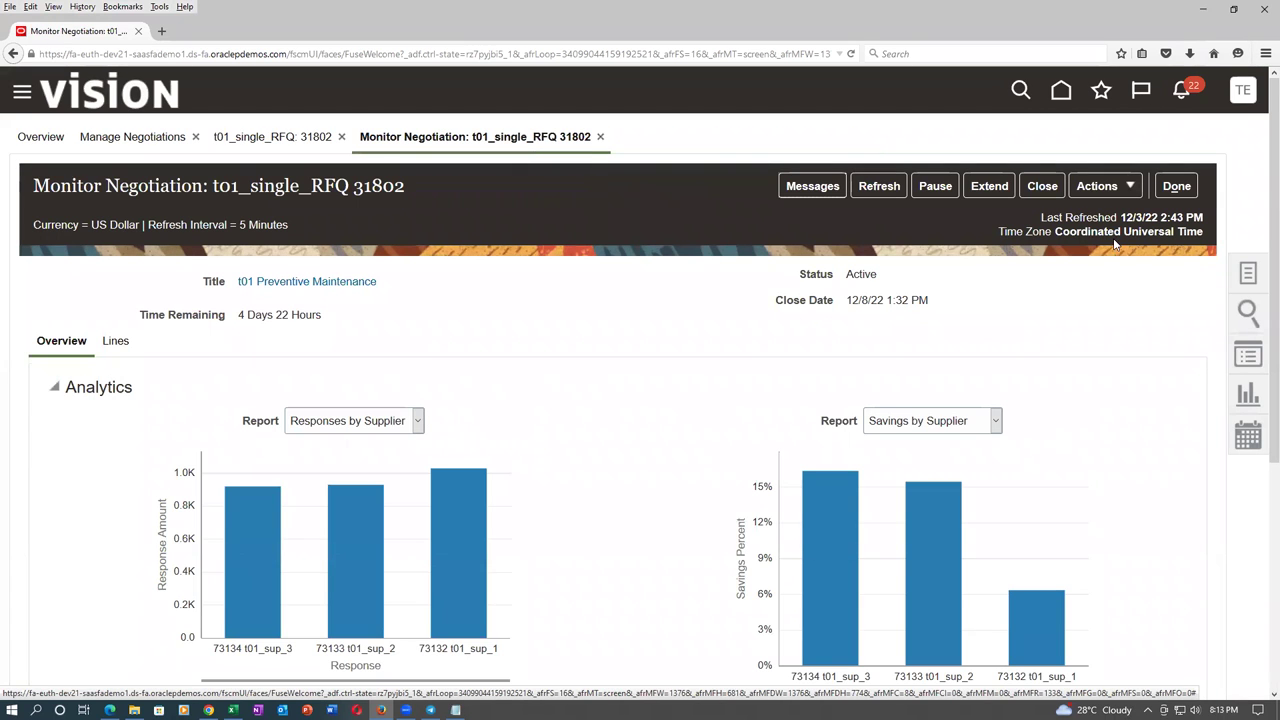
Switch the monitor report to Responses by Time and scroll to the Suppliers table.
{"action": "mouse_move", "coordinate": [1017, 610]}
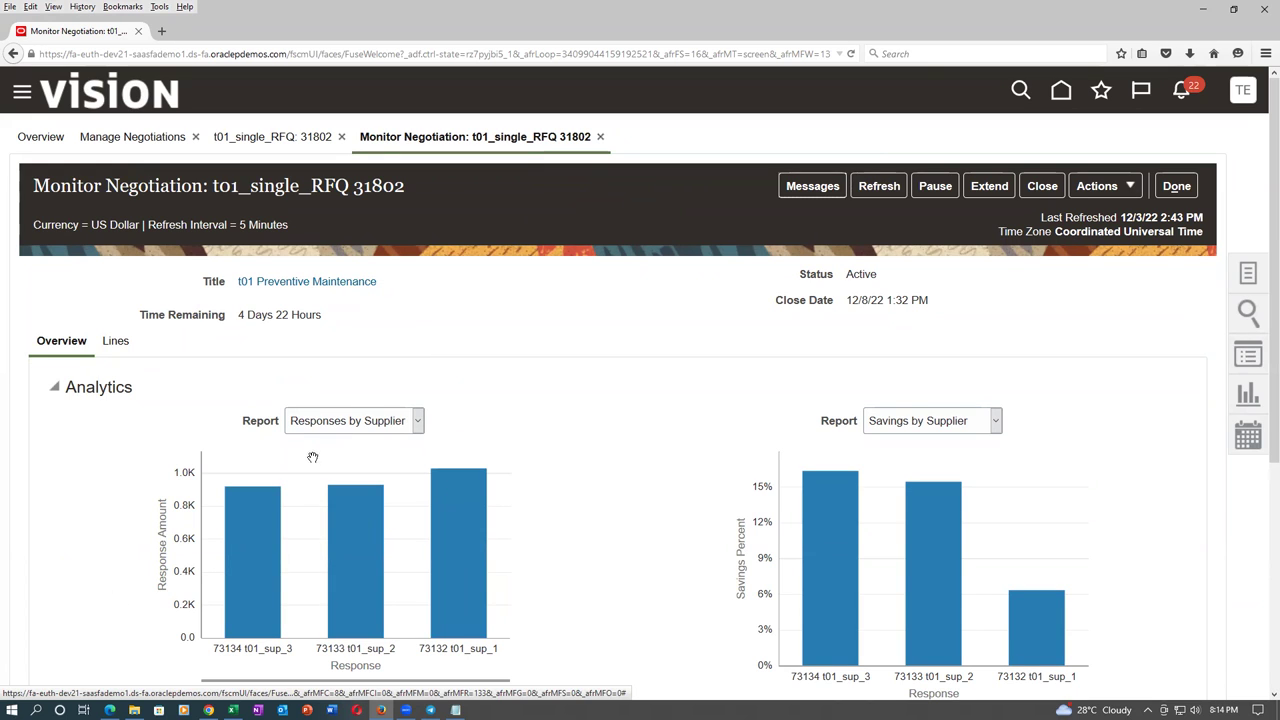
{"action": "left_click", "coordinate": [419, 421]}
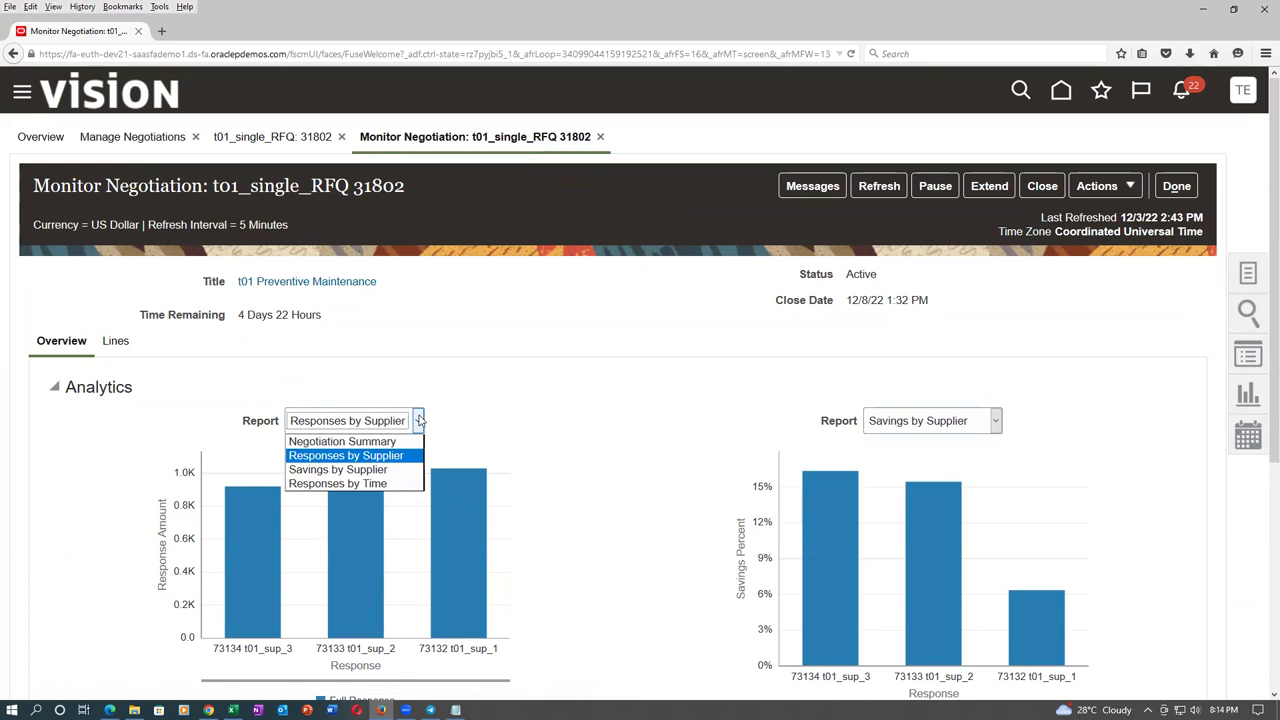
{"action": "left_click", "coordinate": [405, 483]}
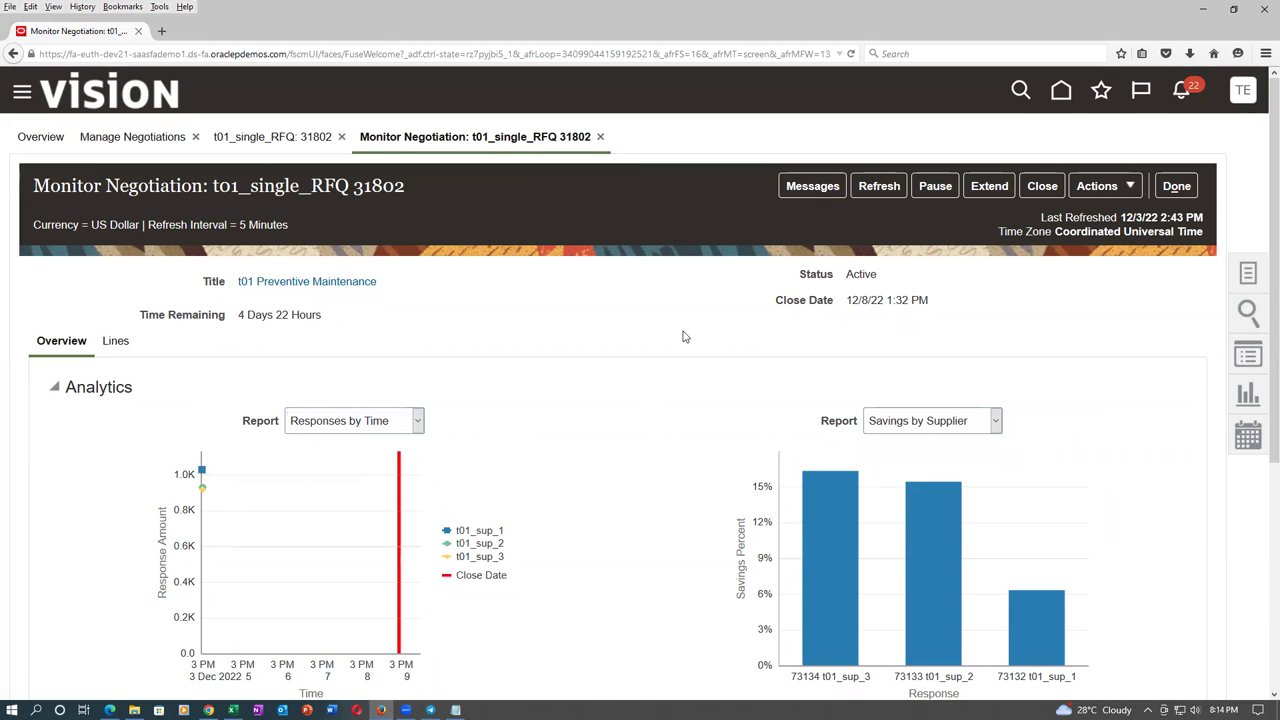
{"action": "scroll", "coordinate": [890, 340], "scroll_direction": "down", "scroll_amount": 3}
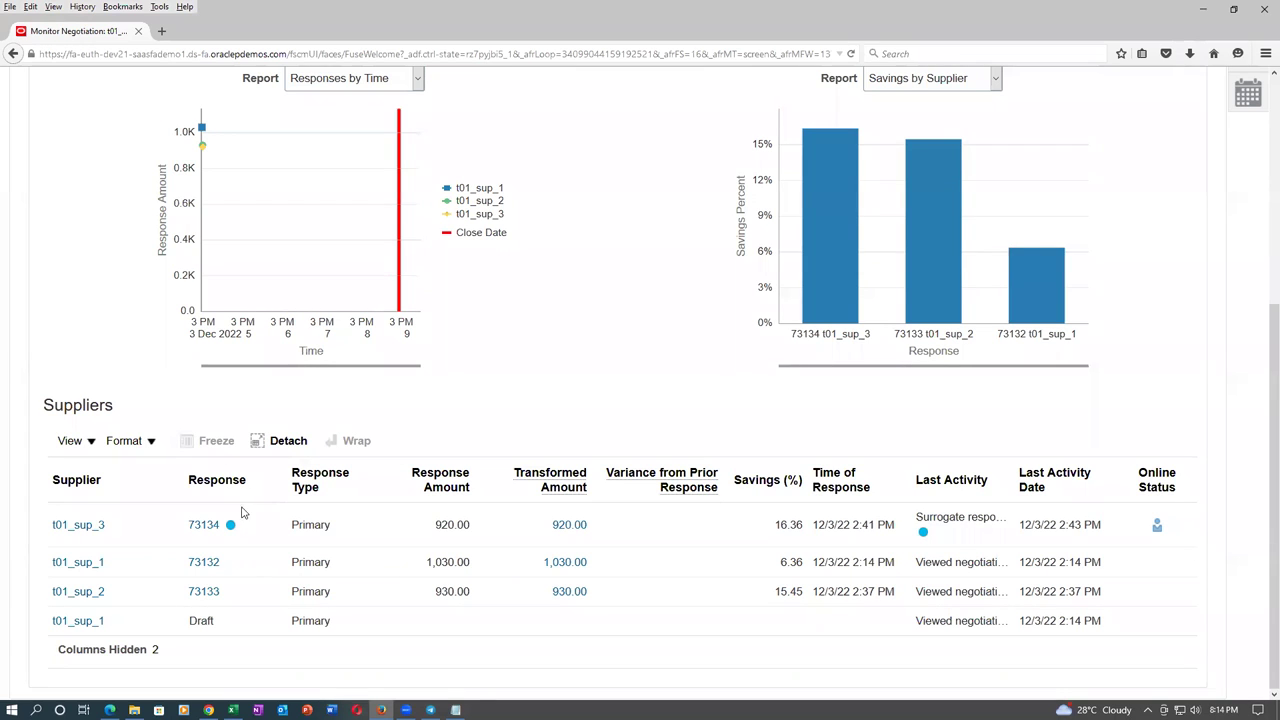
Check response 73134's 920.00 transformed amount breakdown, then open the quote's Lines tab.
{"action": "mouse_move", "coordinate": [231, 530]}
{"action": "left_click", "coordinate": [566, 525]}
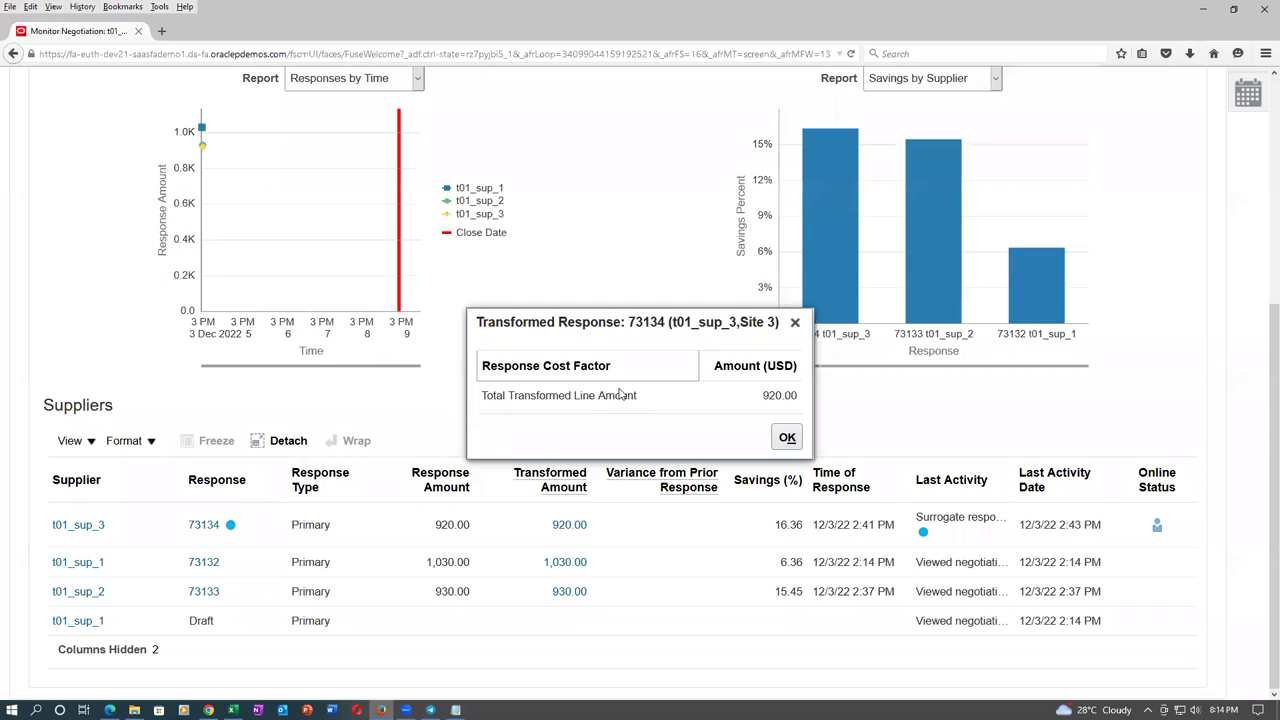
{"action": "left_click", "coordinate": [787, 437]}
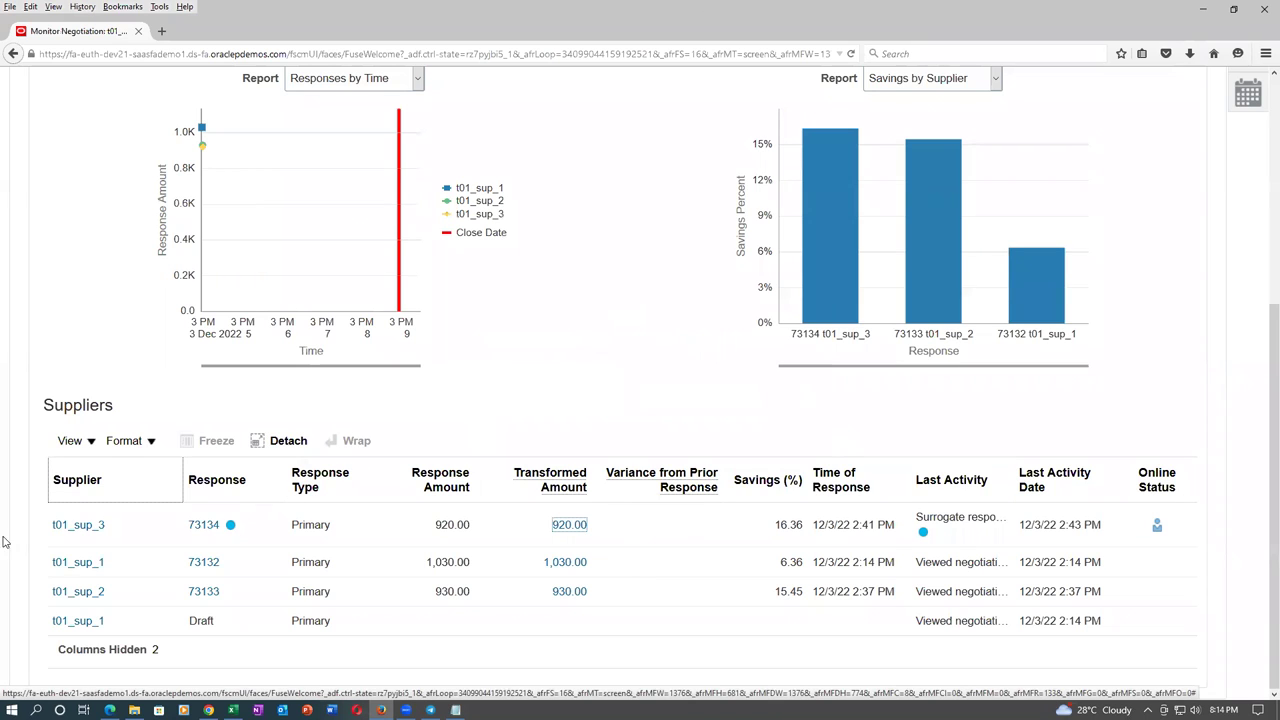
{"action": "left_click", "coordinate": [206, 528]}
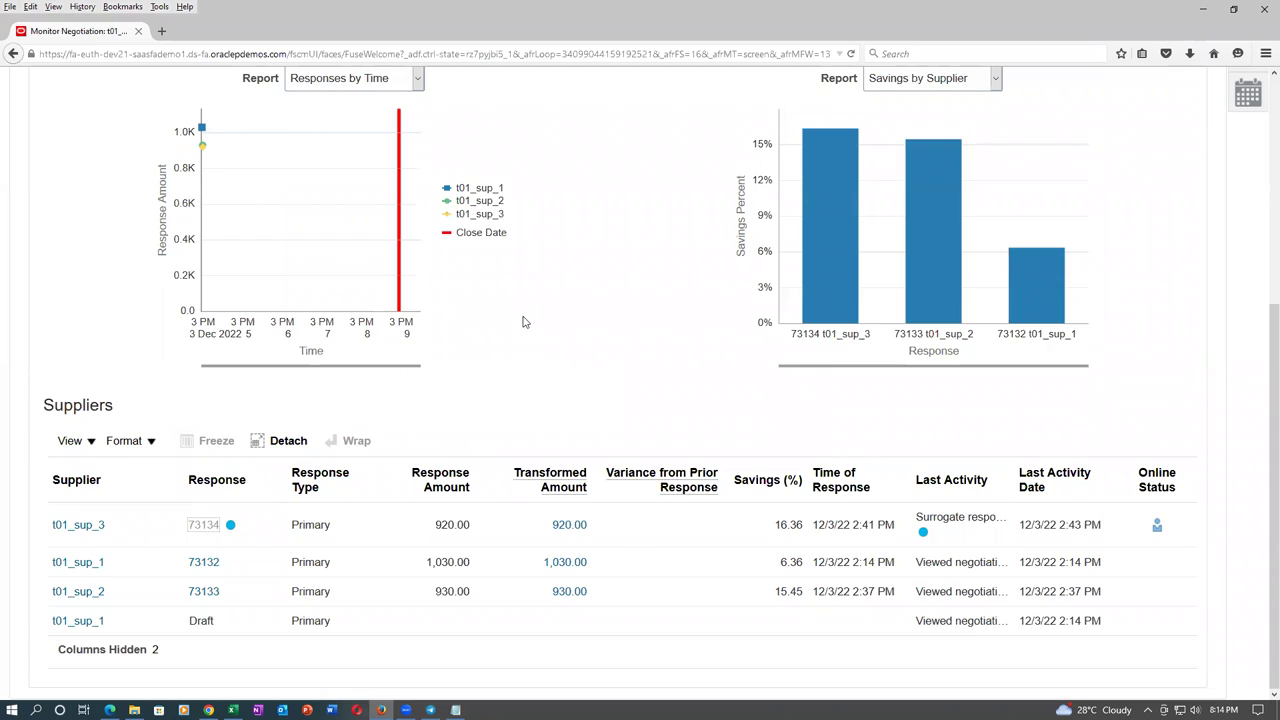
{"action": "scroll", "coordinate": [524, 322], "scroll_direction": "down", "scroll_amount": 2}
{"action": "left_click", "coordinate": [200, 281]}
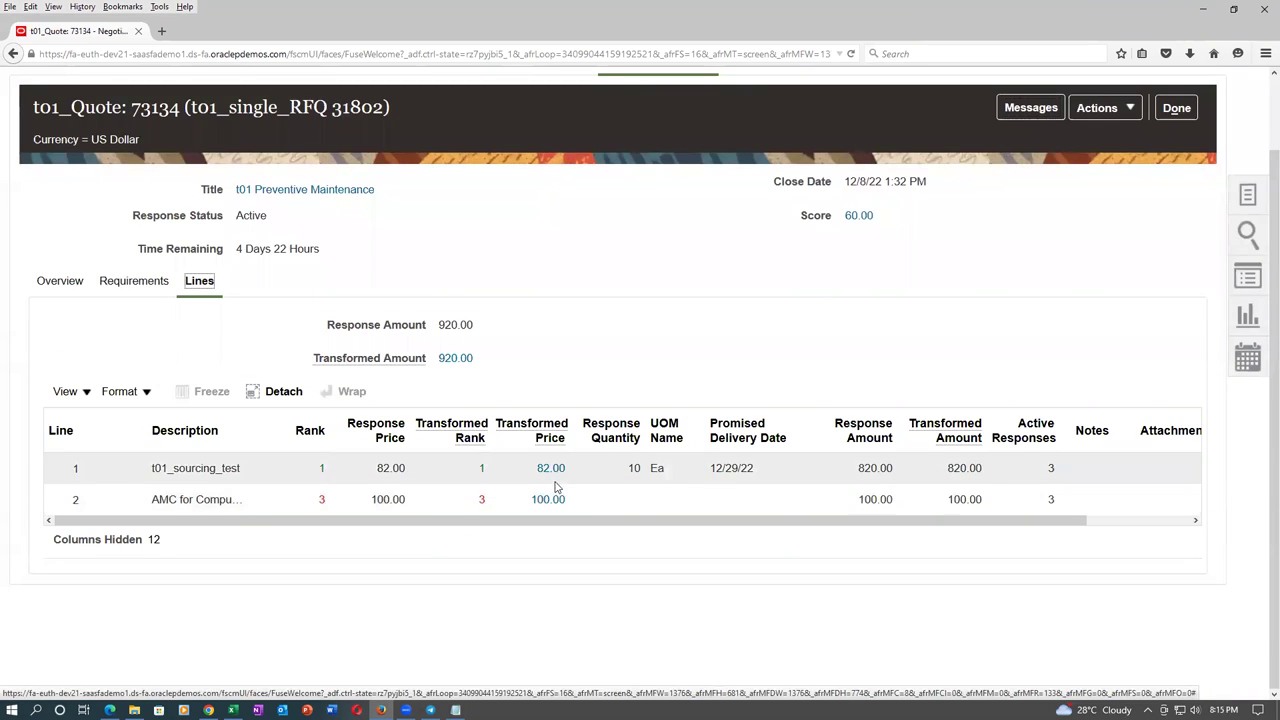
Review line 1's transformed price breakdown, then close the line and quote 73134.
{"action": "left_click", "coordinate": [550, 470]}
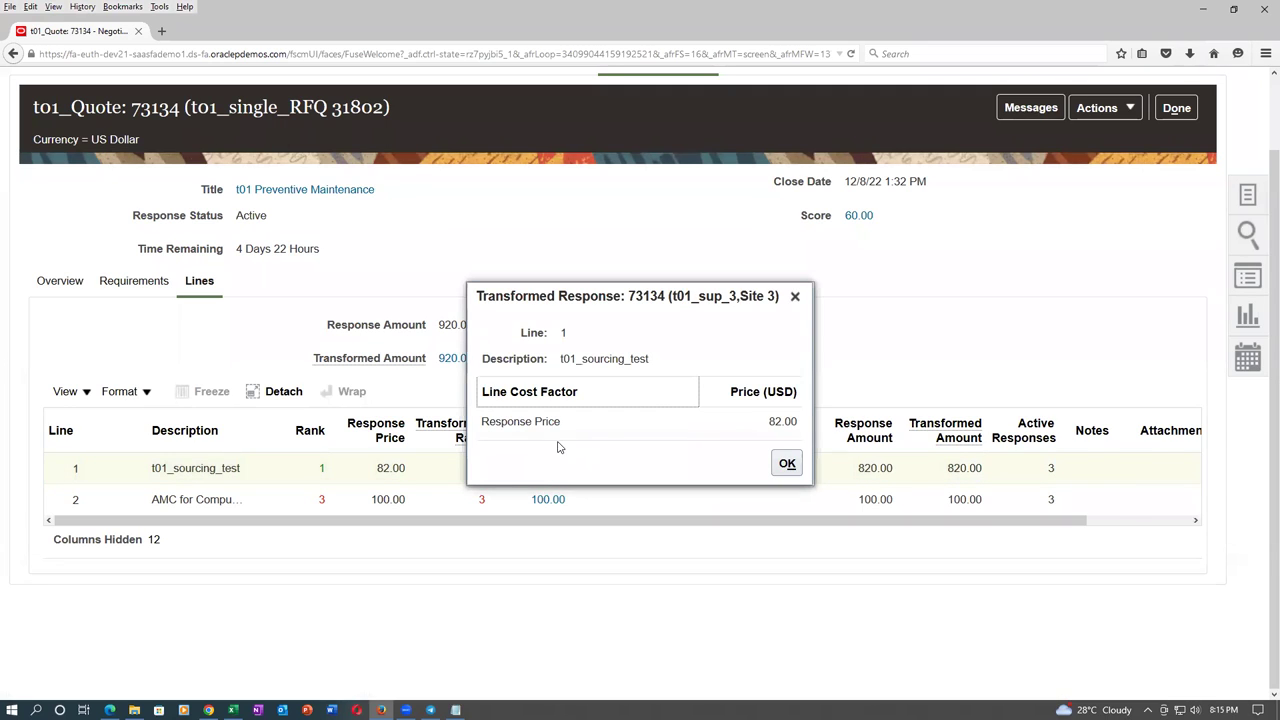
{"action": "left_click", "coordinate": [786, 463]}
{"action": "left_click", "coordinate": [270, 470]}
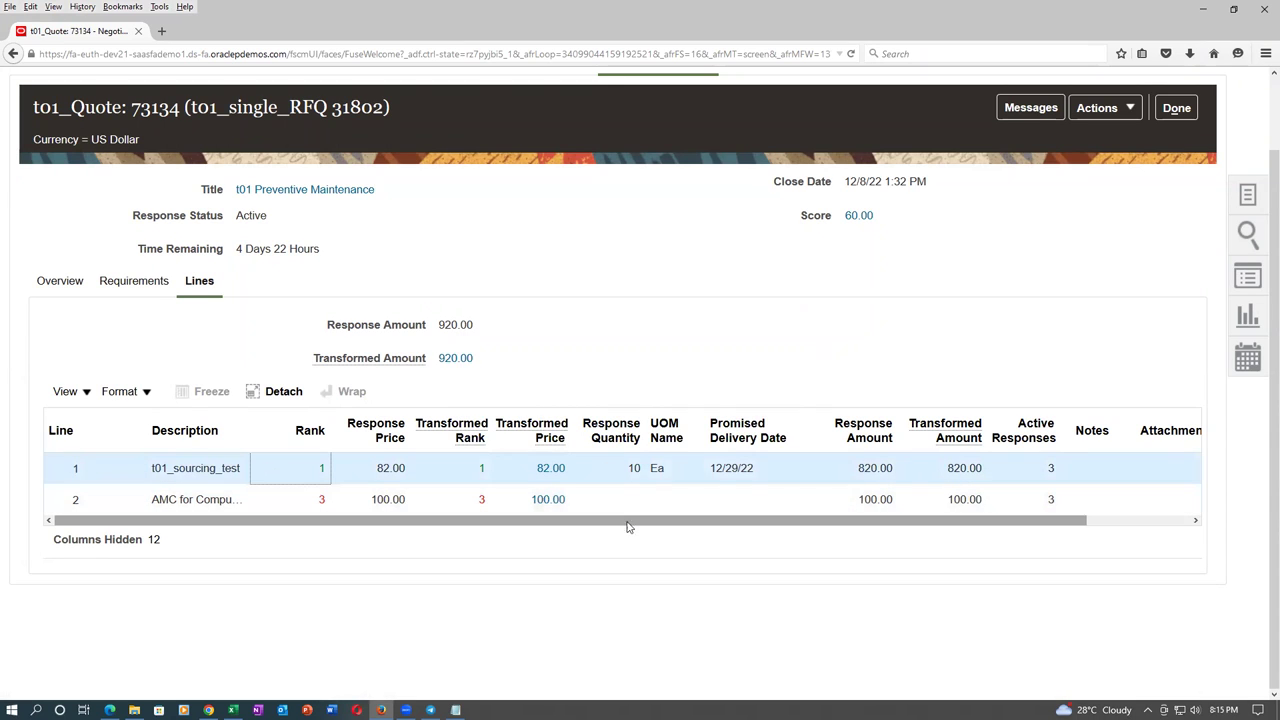
{"action": "left_click_drag", "start_coordinate": [619, 523], "coordinate": [871, 511]}
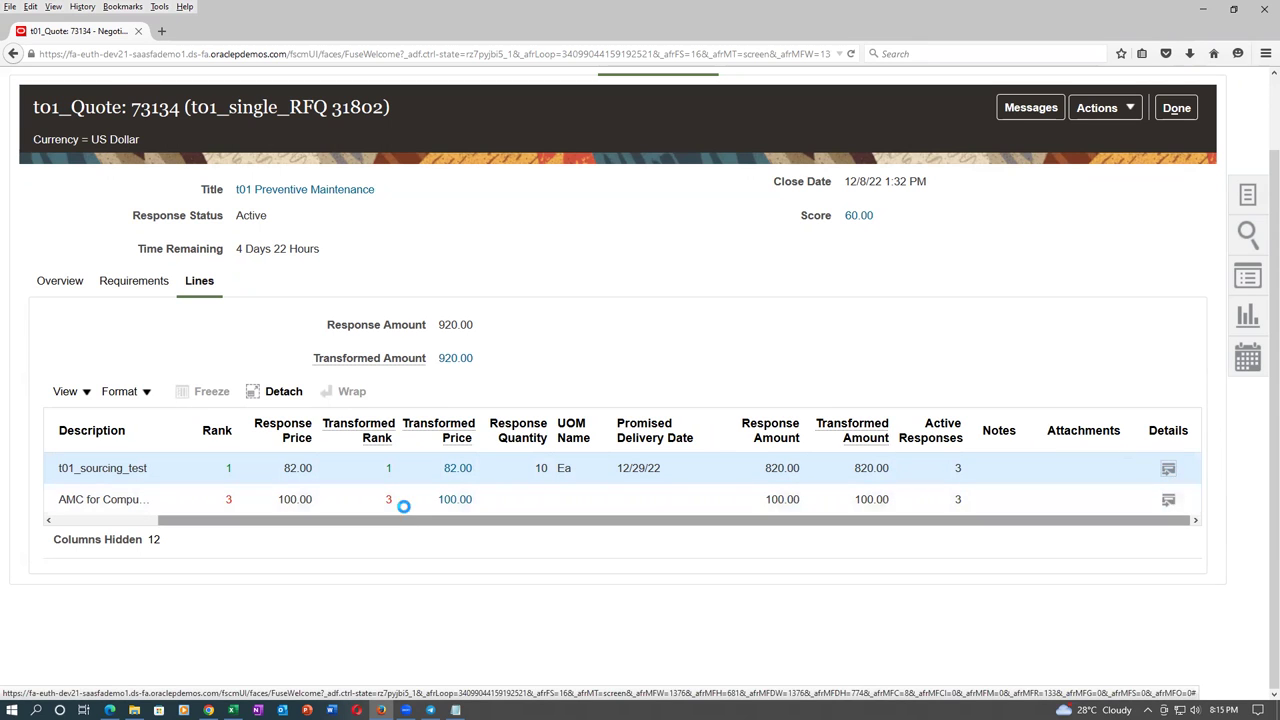
{"action": "scroll", "coordinate": [668, 440], "scroll_direction": "down", "scroll_amount": 3}
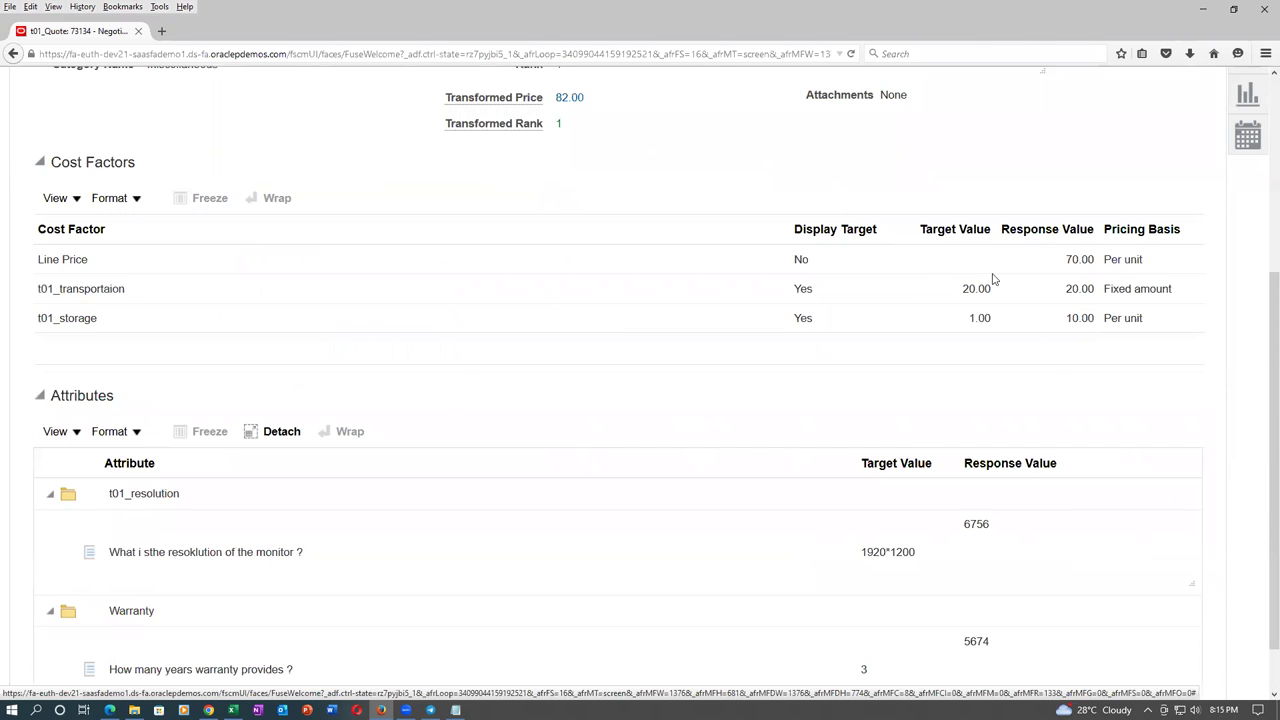
{"action": "scroll", "coordinate": [849, 397], "scroll_direction": "up", "scroll_amount": 3}
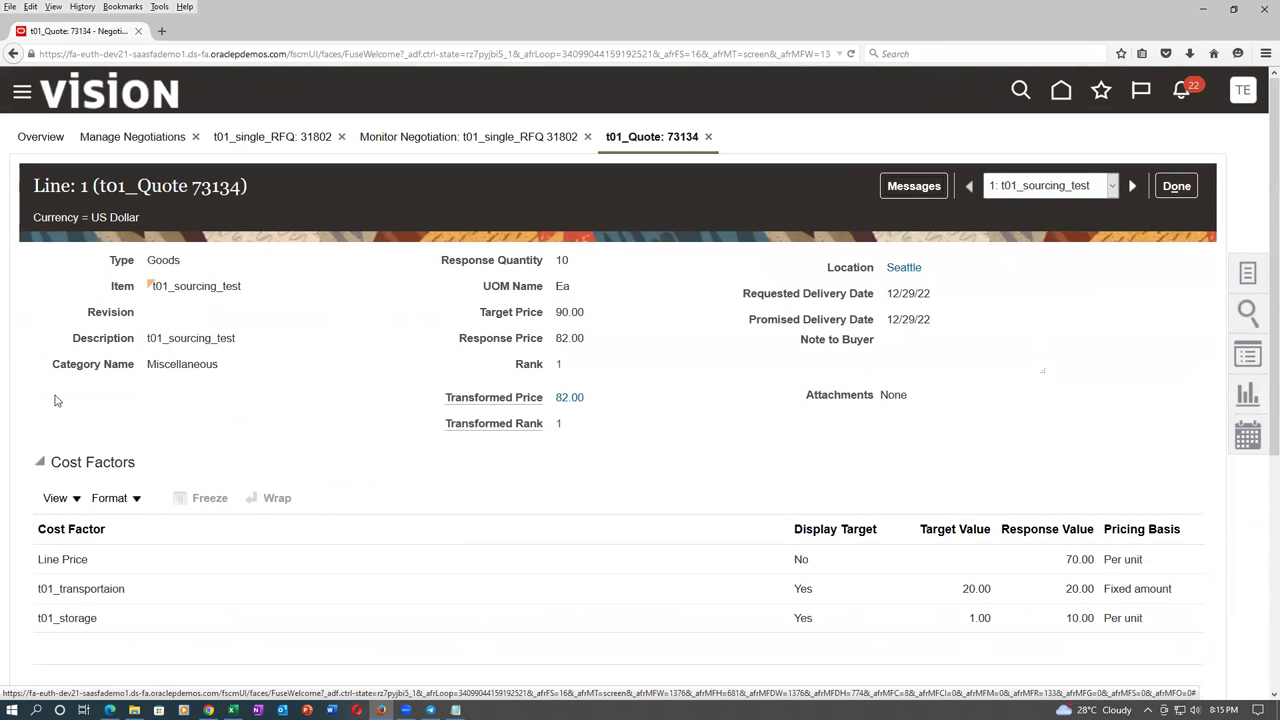
{"action": "left_click", "coordinate": [1187, 186]}
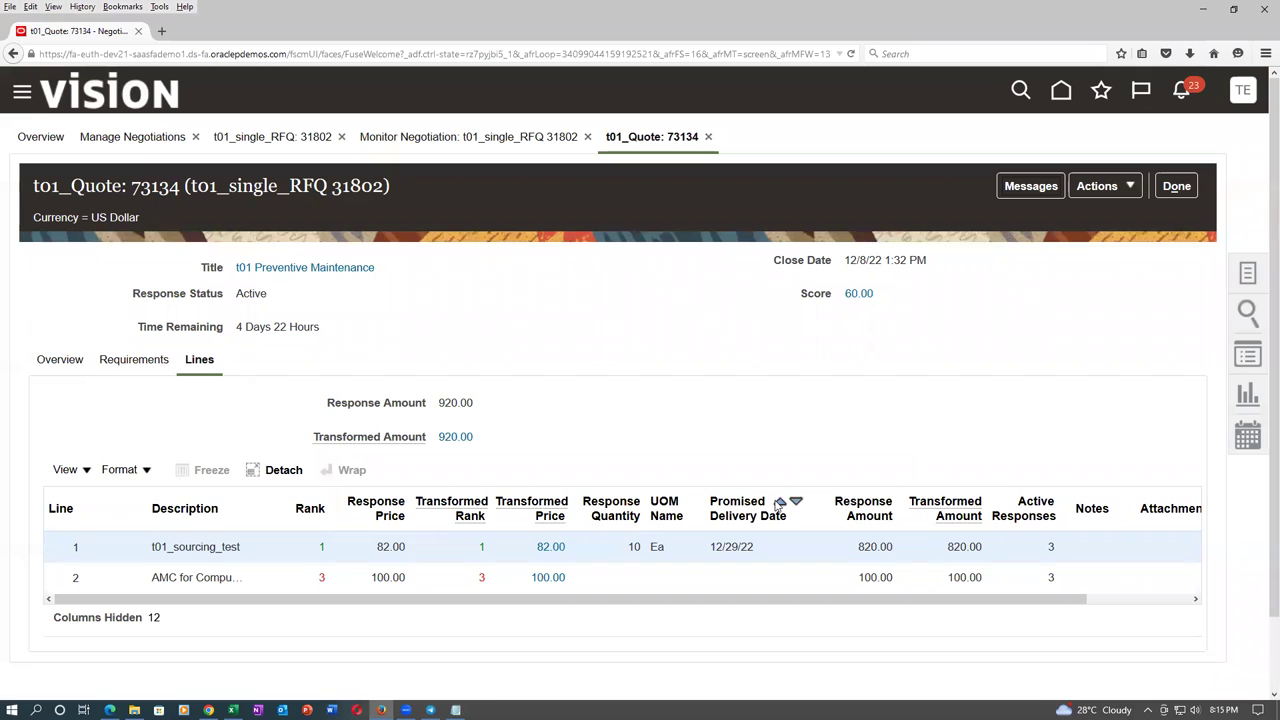
{"action": "left_click", "coordinate": [1178, 188]}
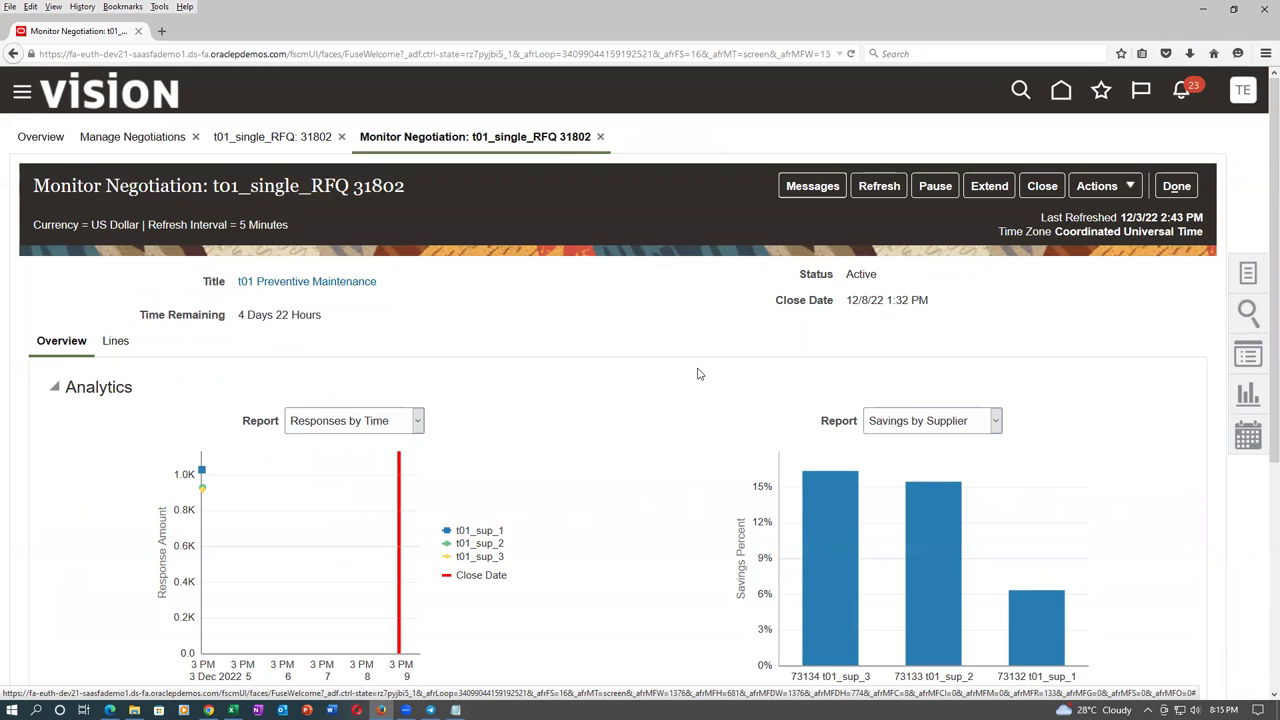
Review the supplier responses, exit monitoring for negotiation 31802, and open its Actions menu.
{"action": "scroll", "coordinate": [699, 375], "scroll_direction": "down", "scroll_amount": 5}
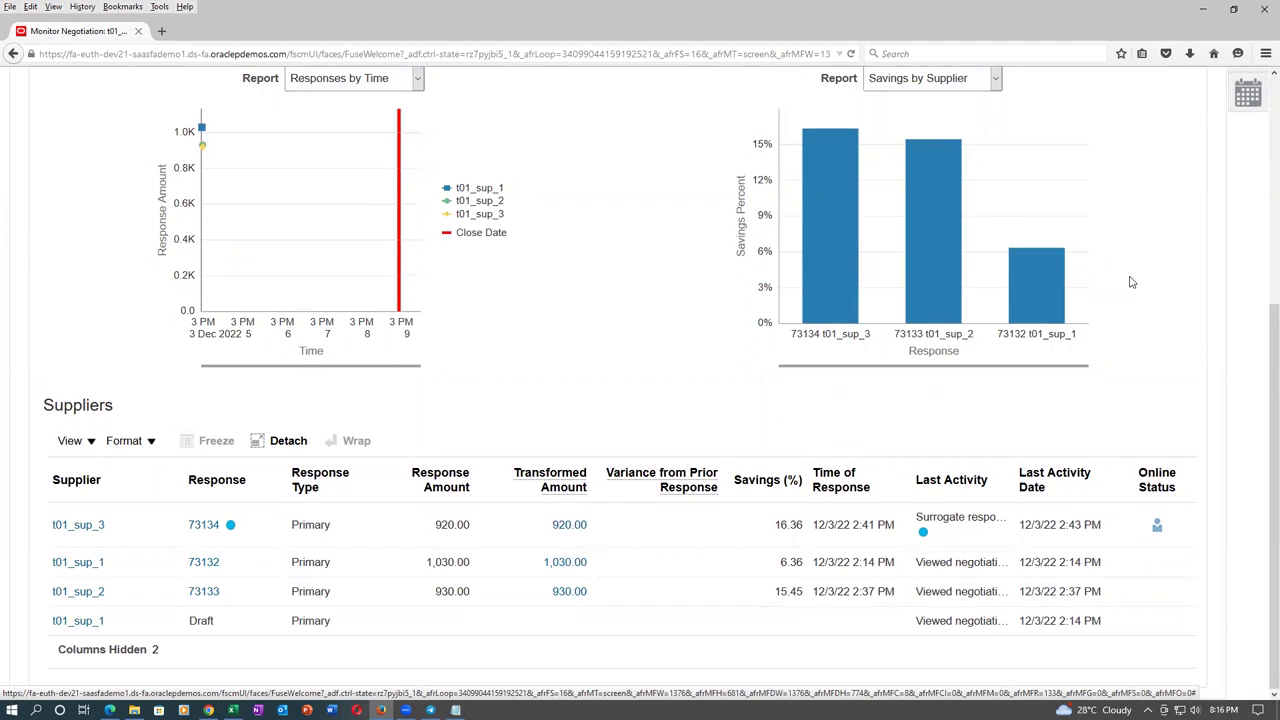
{"action": "scroll", "coordinate": [1131, 283], "scroll_direction": "up", "scroll_amount": 4}
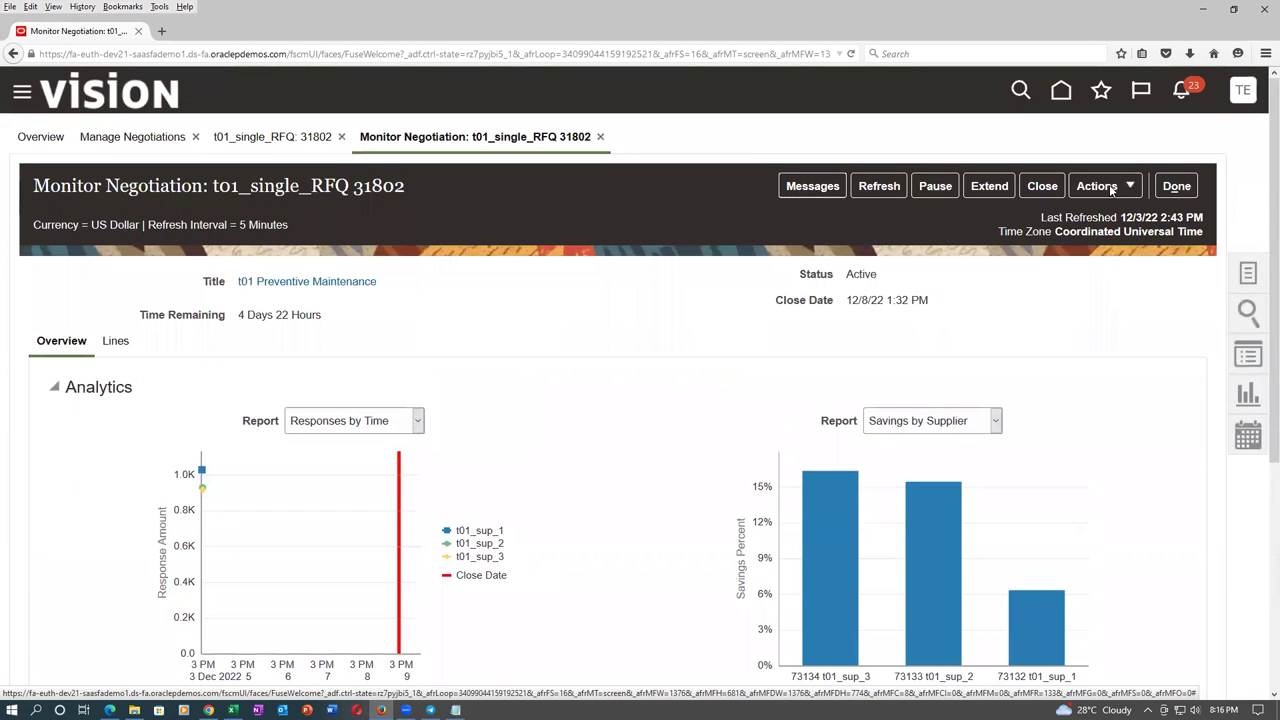
{"action": "left_click", "coordinate": [1111, 190]}
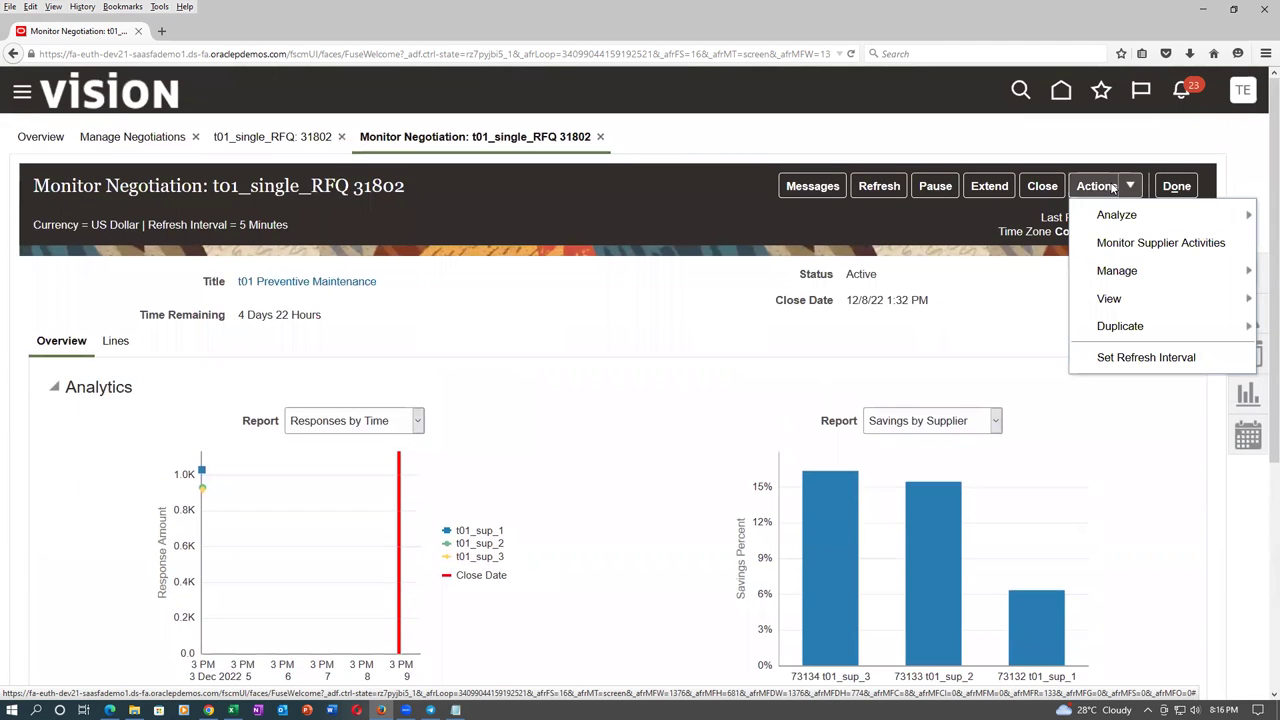
{"action": "left_click", "coordinate": [1178, 190]}
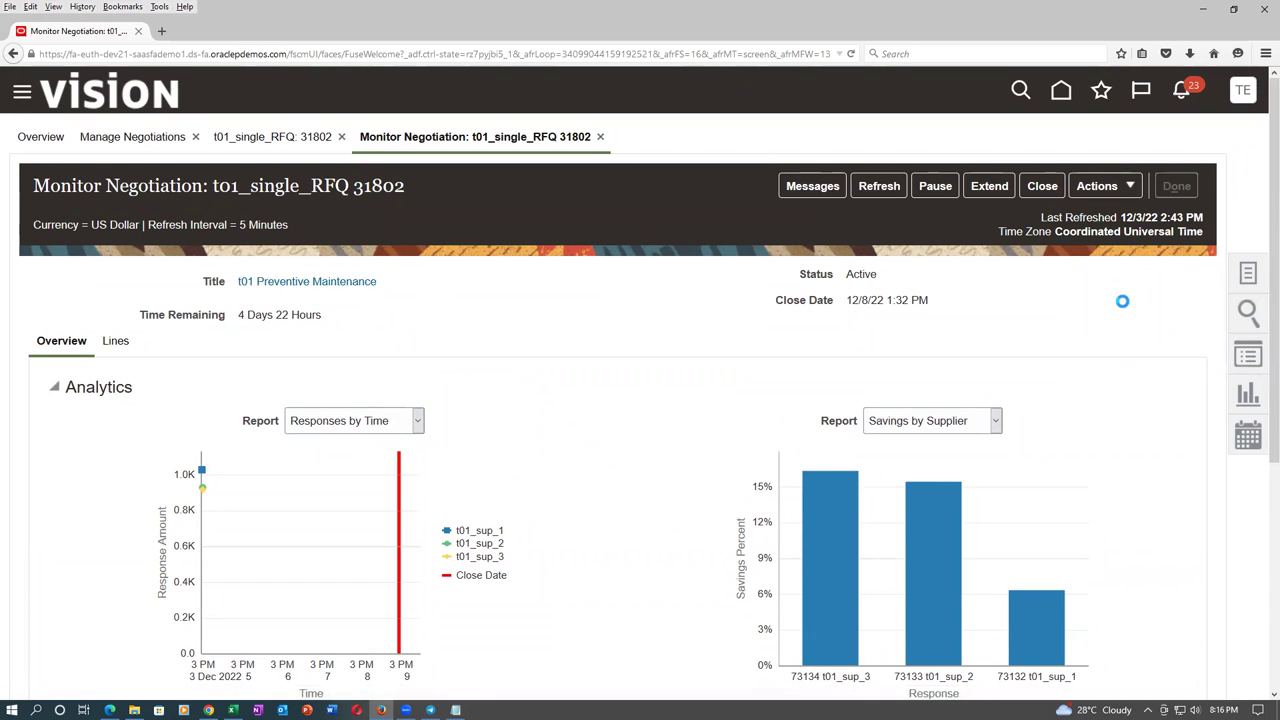
{"action": "left_click", "coordinate": [1097, 188]}
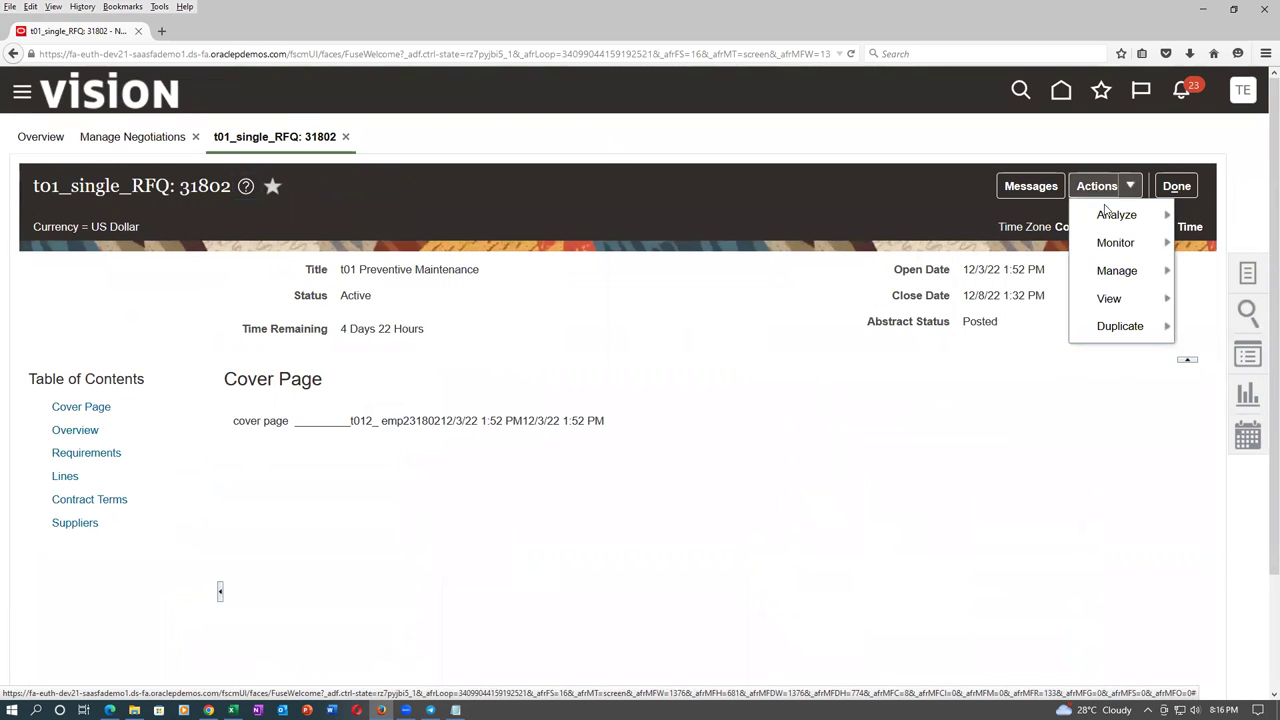
{"action": "mouse_move", "coordinate": [1117, 275]}
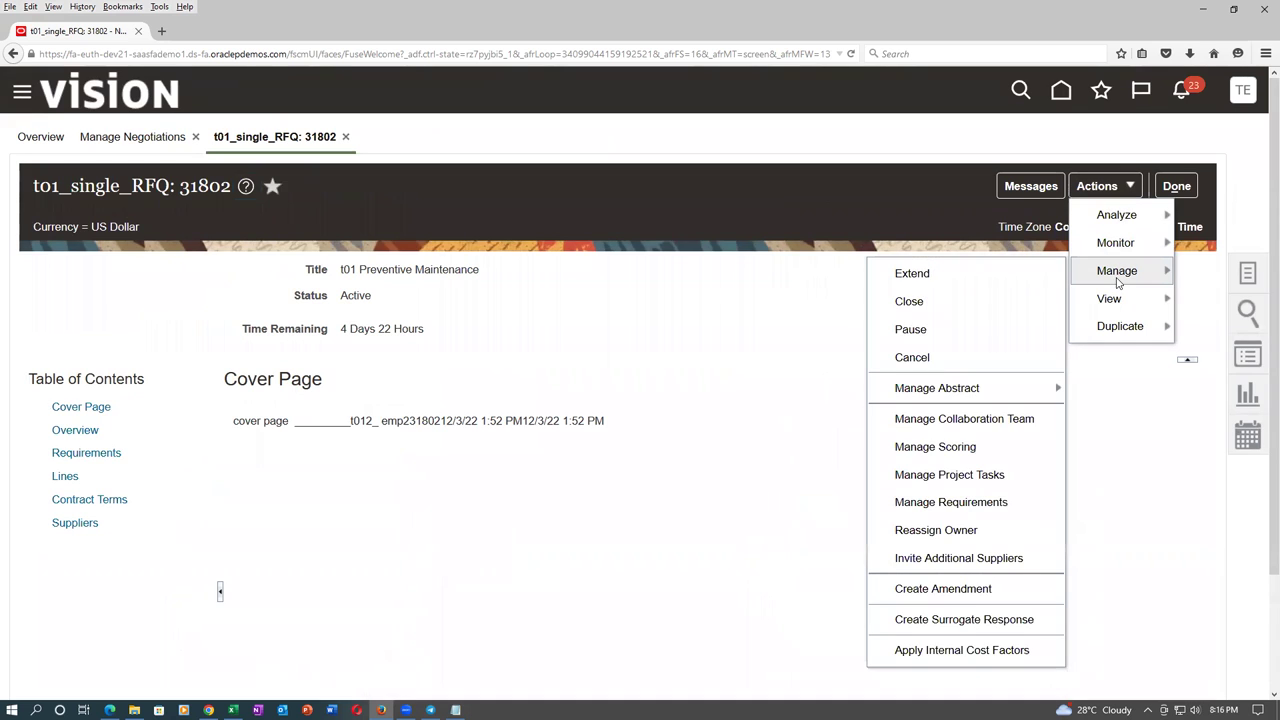
Choose Pause and write the Note to Suppliers 'Neg is paused.', signed by the negotiator.
{"action": "left_click", "coordinate": [920, 334]}
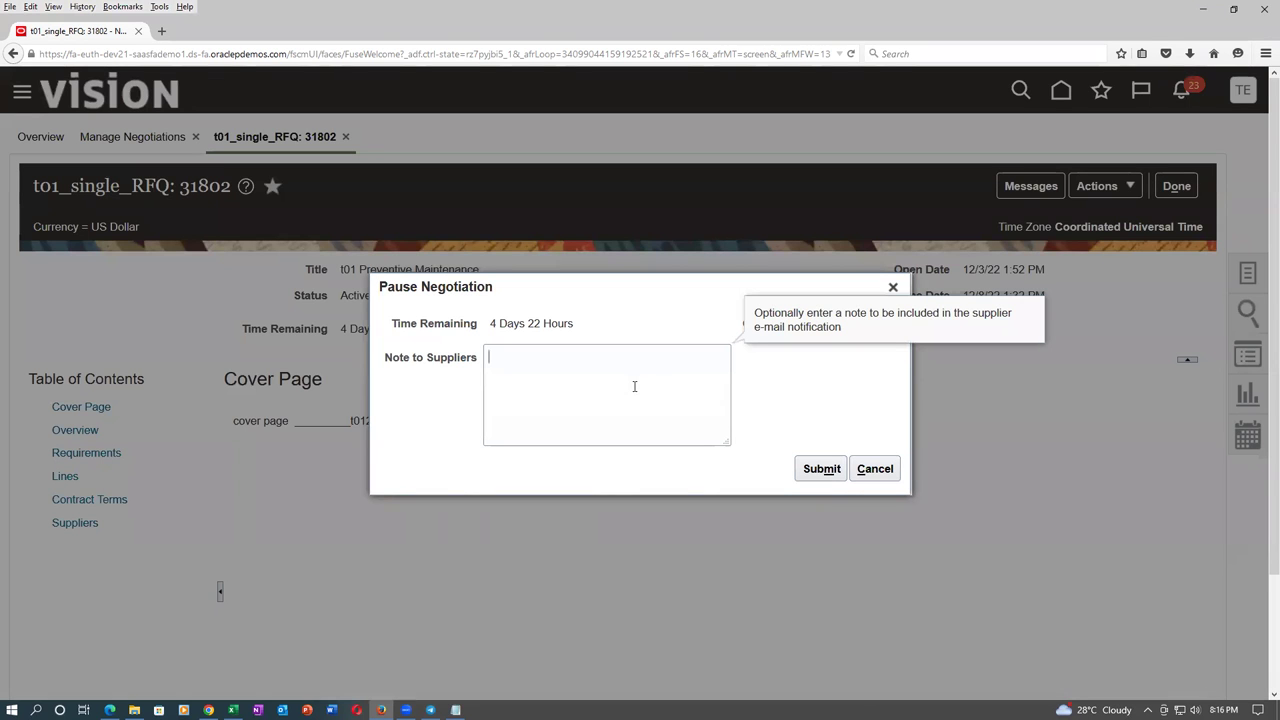
{"action": "type", "text": "Neg is passed.  Negotiator  nana"}
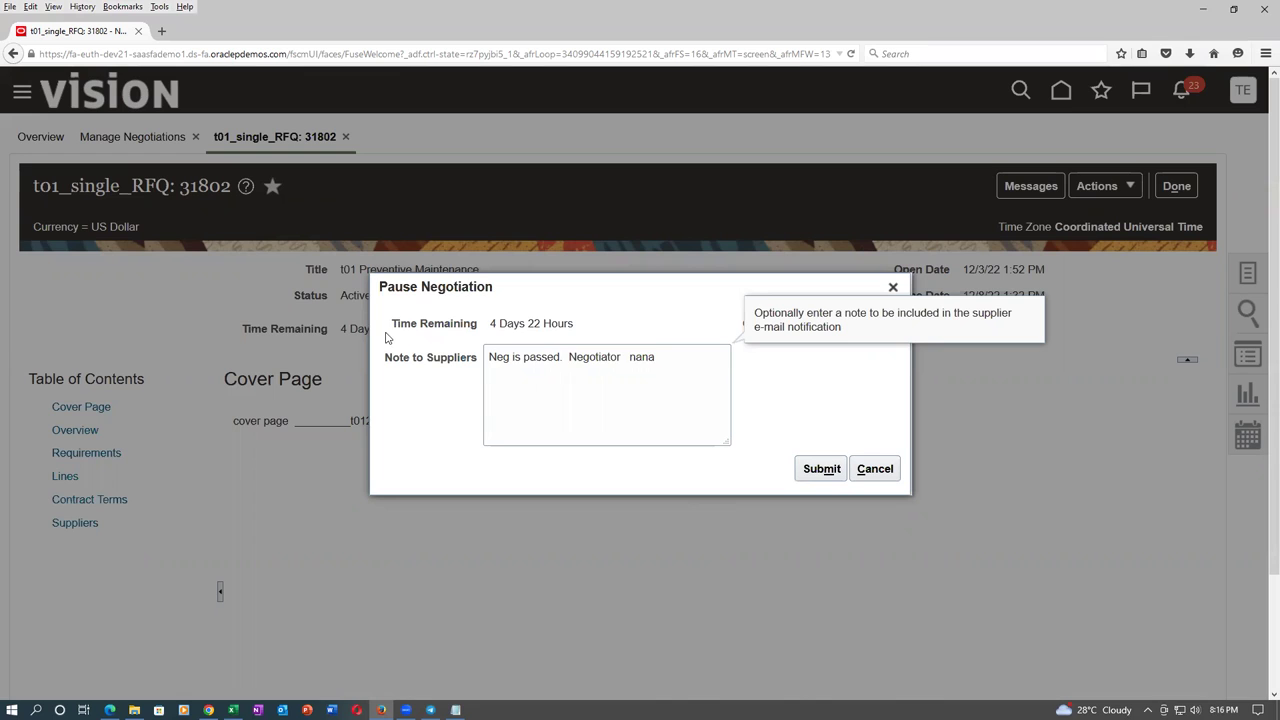
{"action": "left_click_drag", "start_coordinate": [386, 293], "coordinate": [413, 292]}
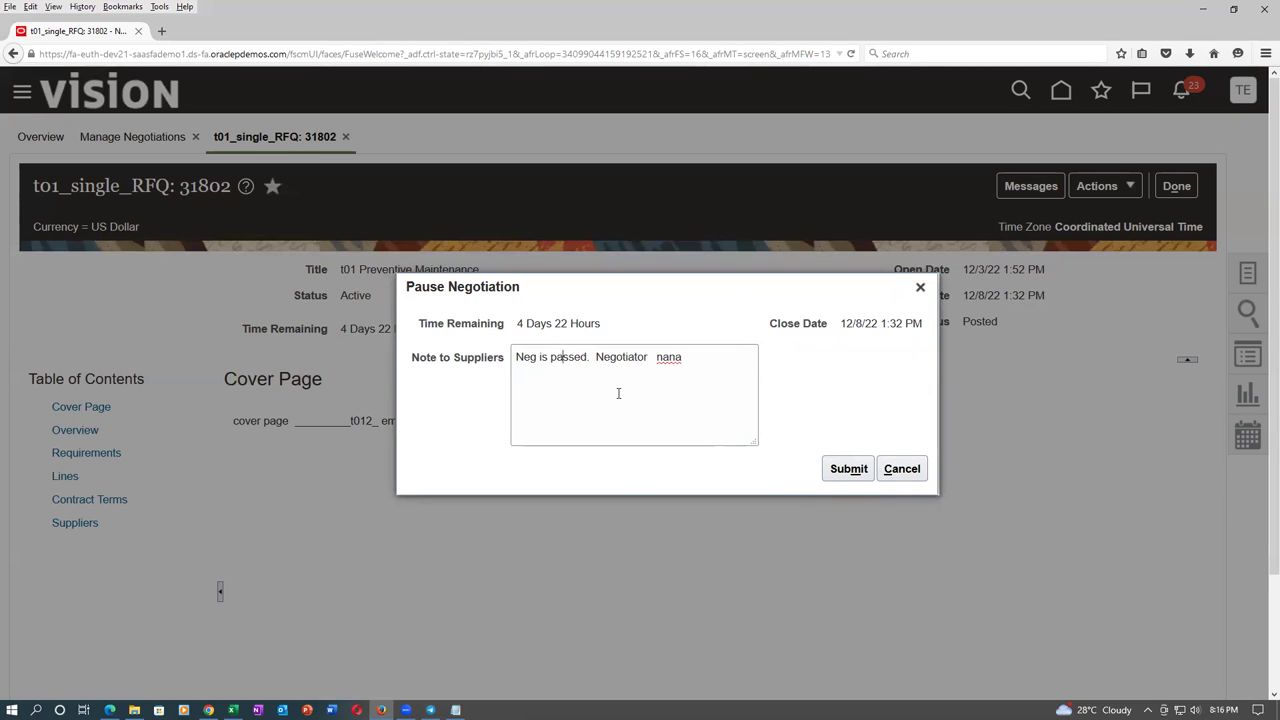
{"action": "key", "text": "BackSpace"}
{"action": "key", "text": "BackSpace"}
{"action": "key", "text": "BackSpace"}
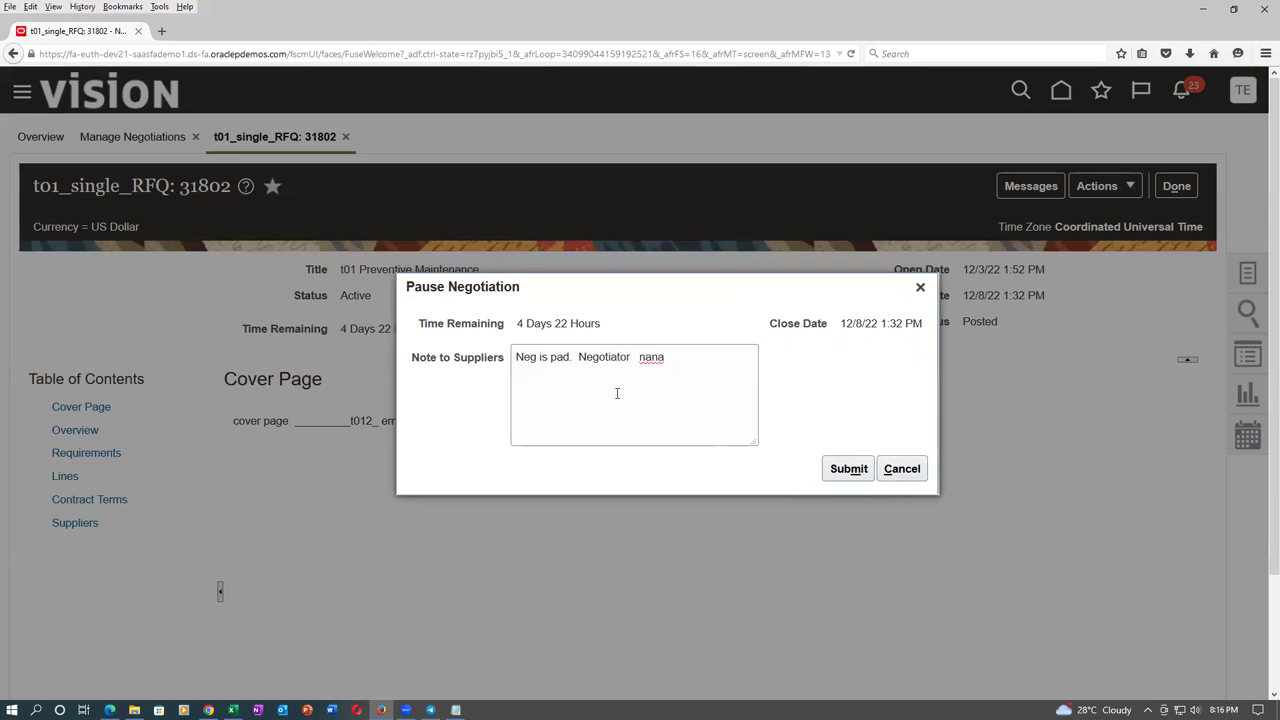
{"action": "type", "text": "use"}
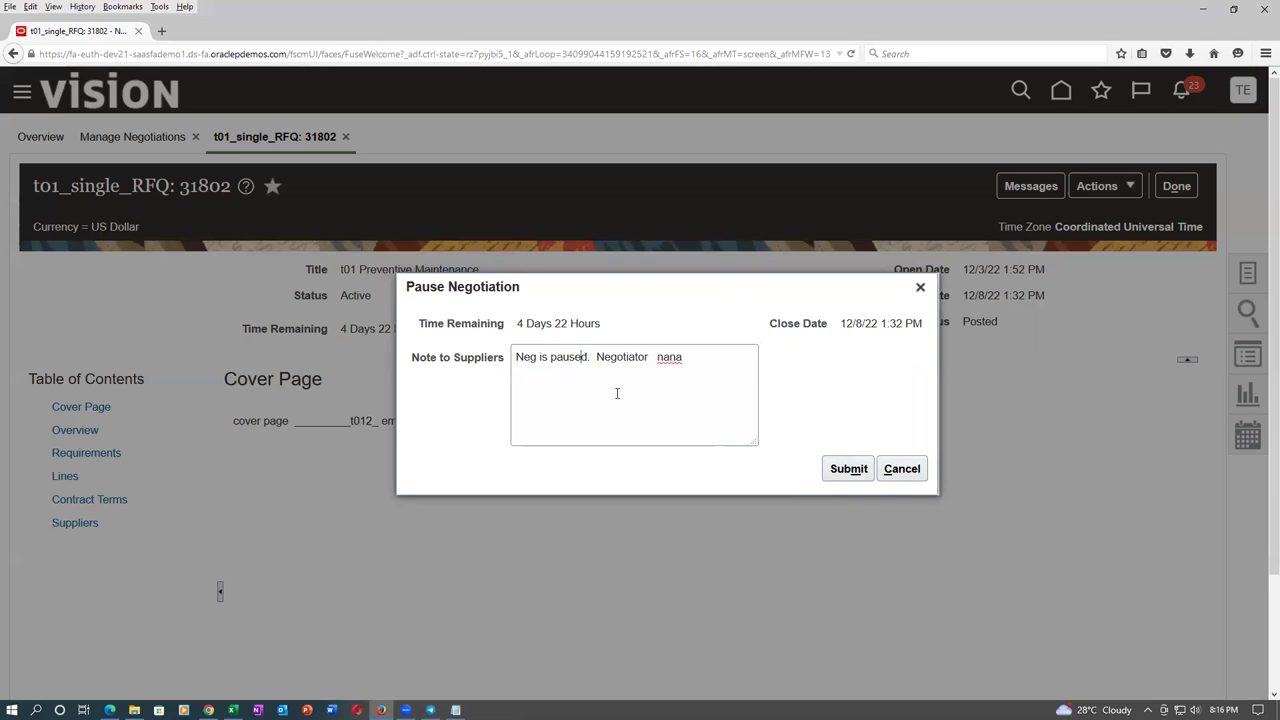
{"action": "left_click_drag", "start_coordinate": [568, 357], "coordinate": [575, 357]}
{"action": "left_click", "coordinate": [656, 374]}
{"action": "left_click", "coordinate": [686, 362]}
{"action": "type", "text": "r"}
Submit the pause, acknowledge the confirmation, and switch to the supplier's browser window.
{"action": "left_click", "coordinate": [857, 470]}
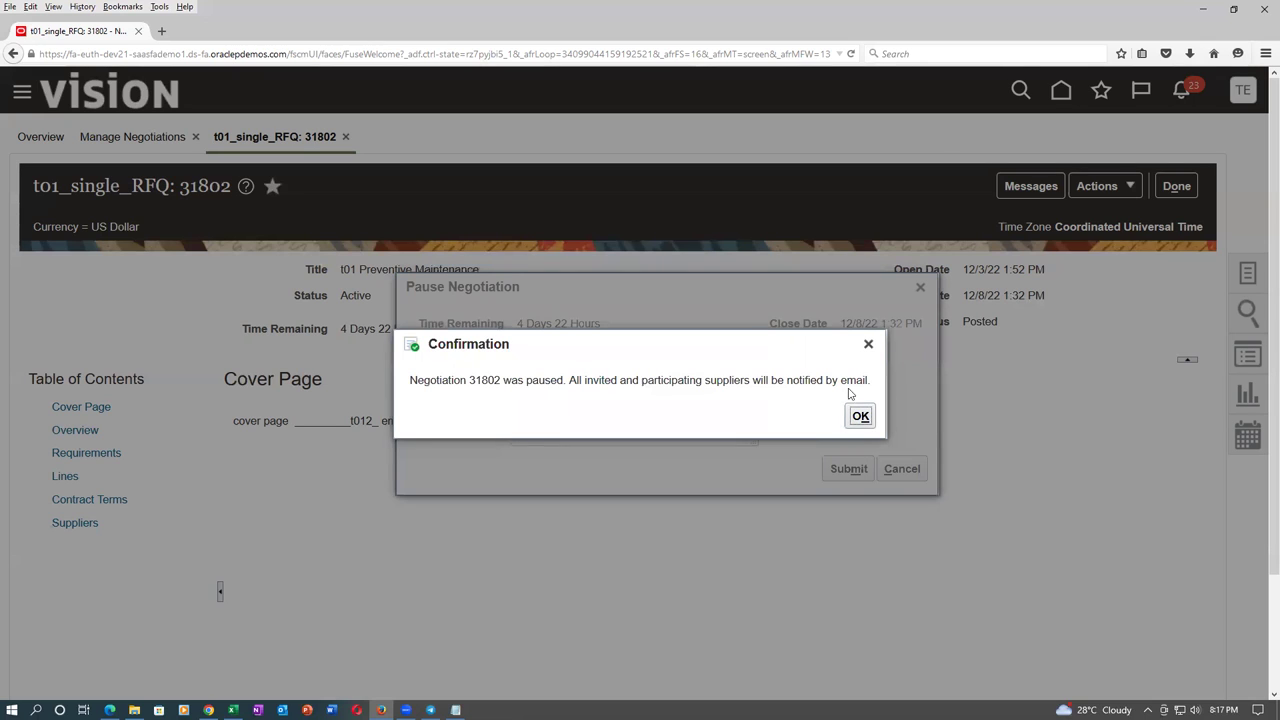
{"action": "left_click", "coordinate": [864, 418]}
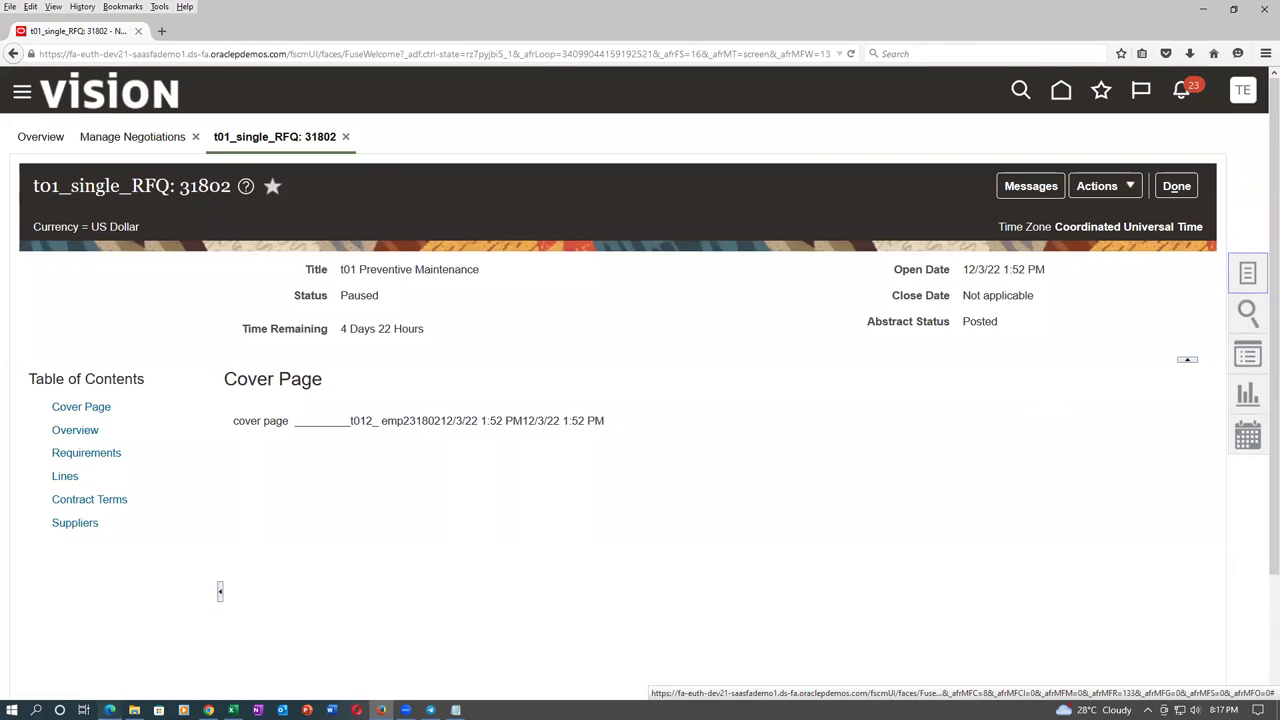
{"action": "left_click", "coordinate": [110, 710]}
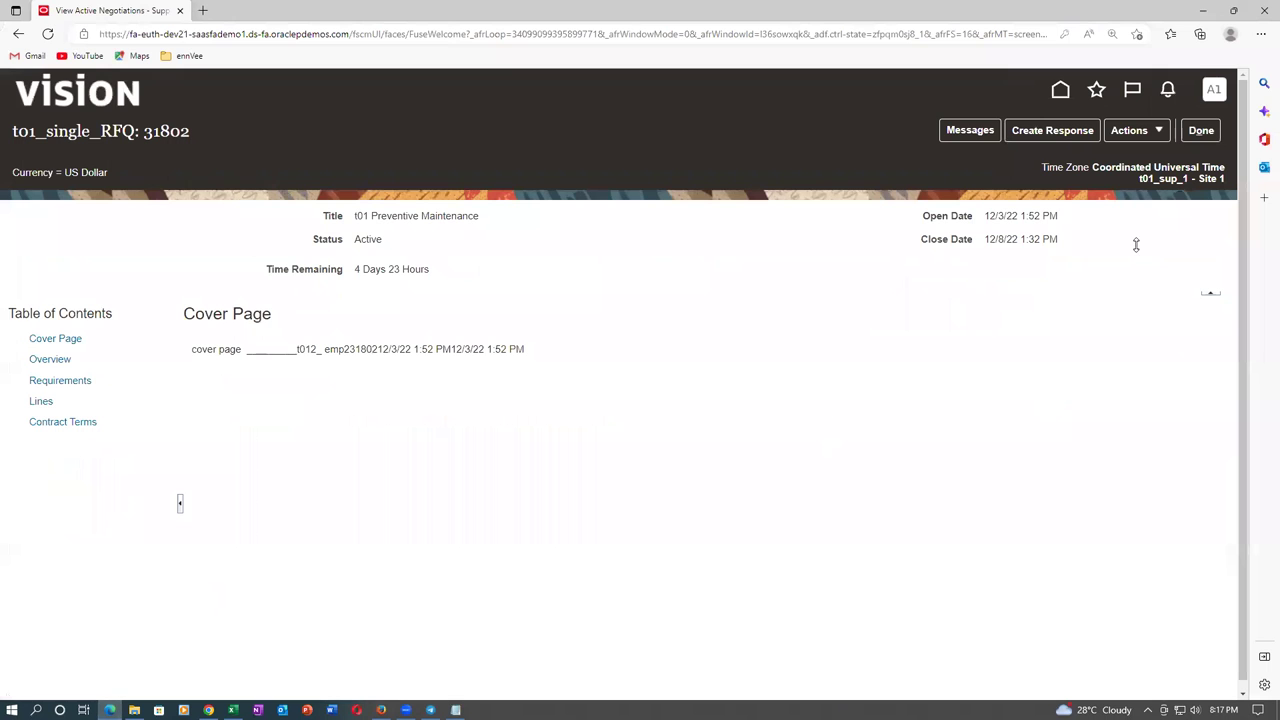
Close the supplier's negotiation view, dismiss the error, and sign the supplier out and back in.
{"action": "left_click", "coordinate": [1206, 130]}
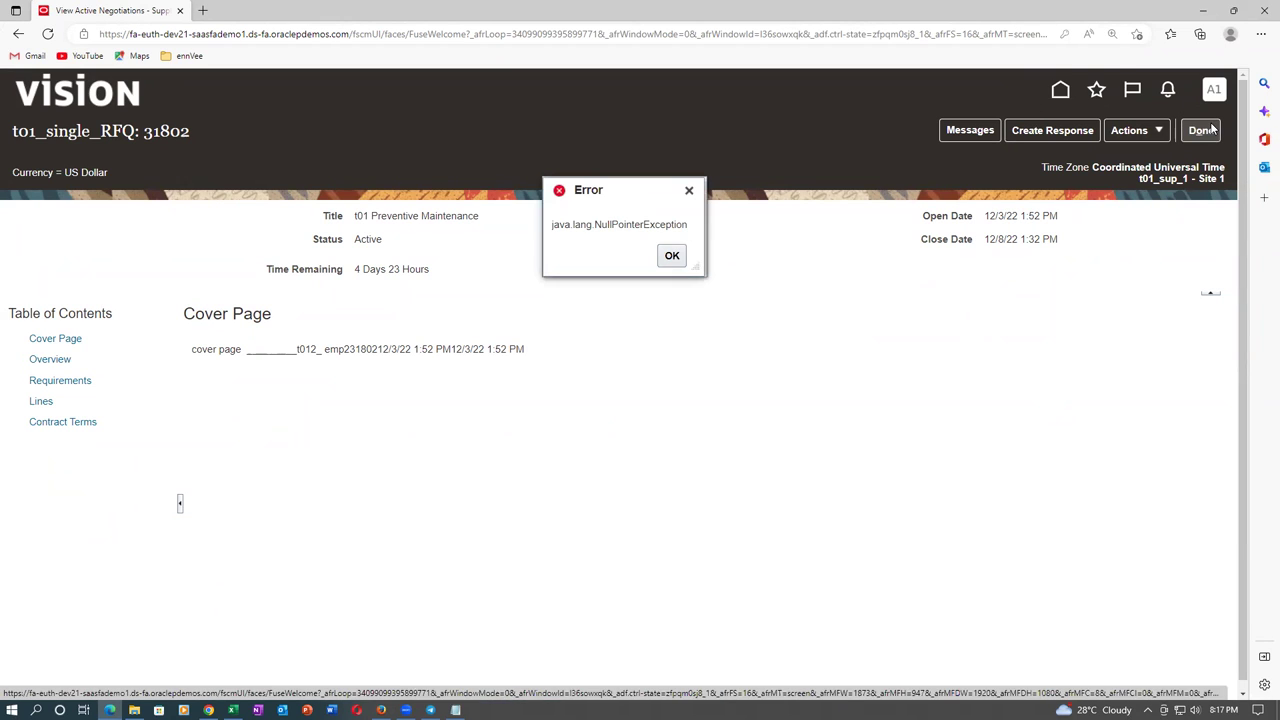
{"action": "left_click", "coordinate": [668, 257]}
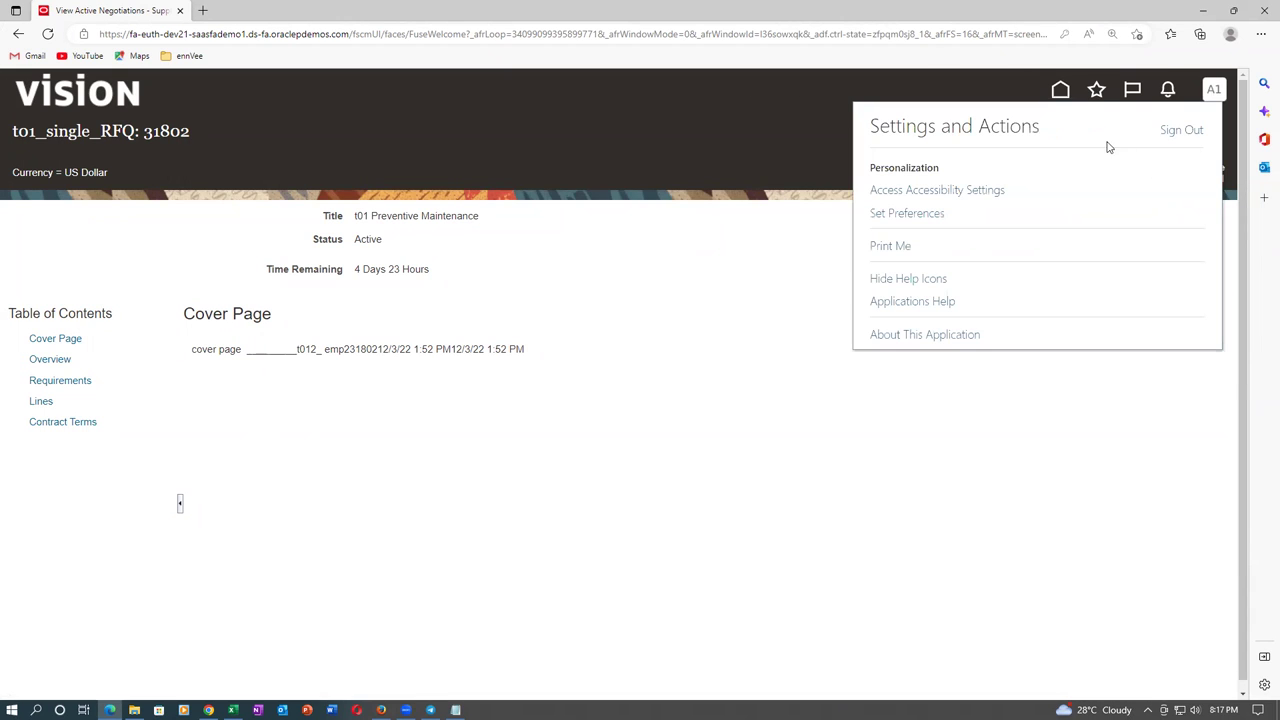
{"action": "left_click", "coordinate": [1180, 130]}
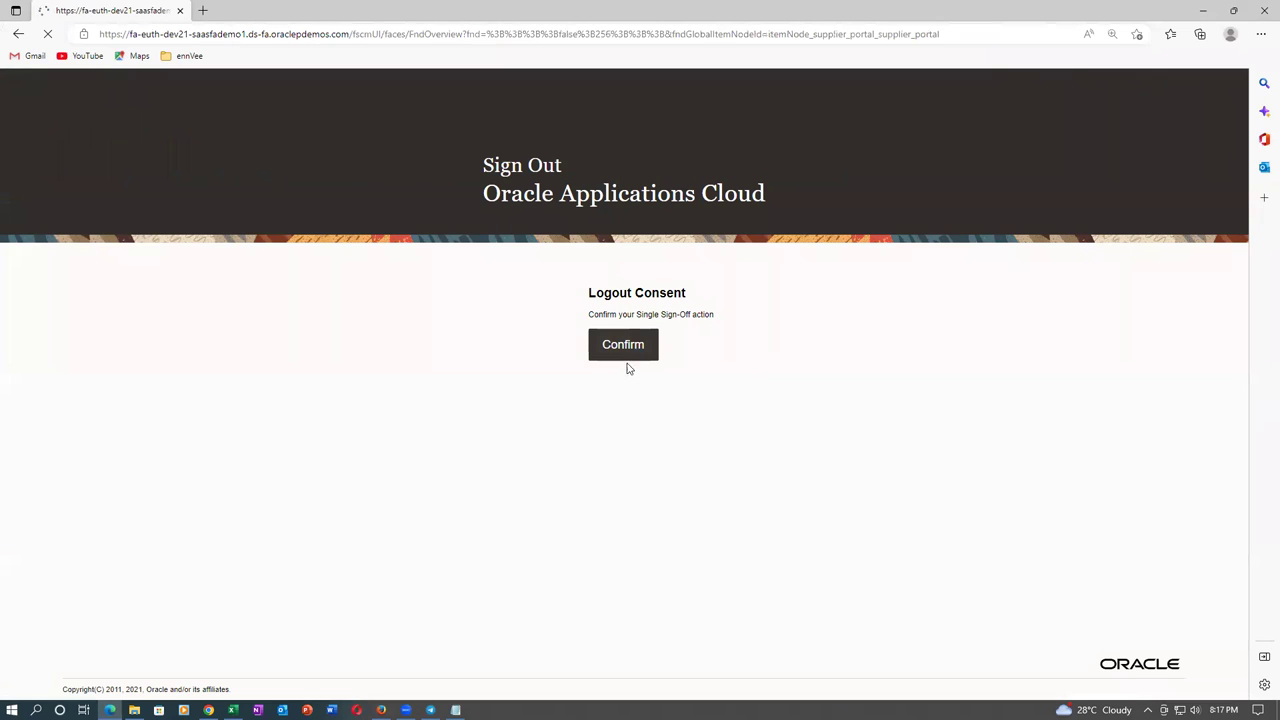
{"action": "left_click", "coordinate": [567, 397]}
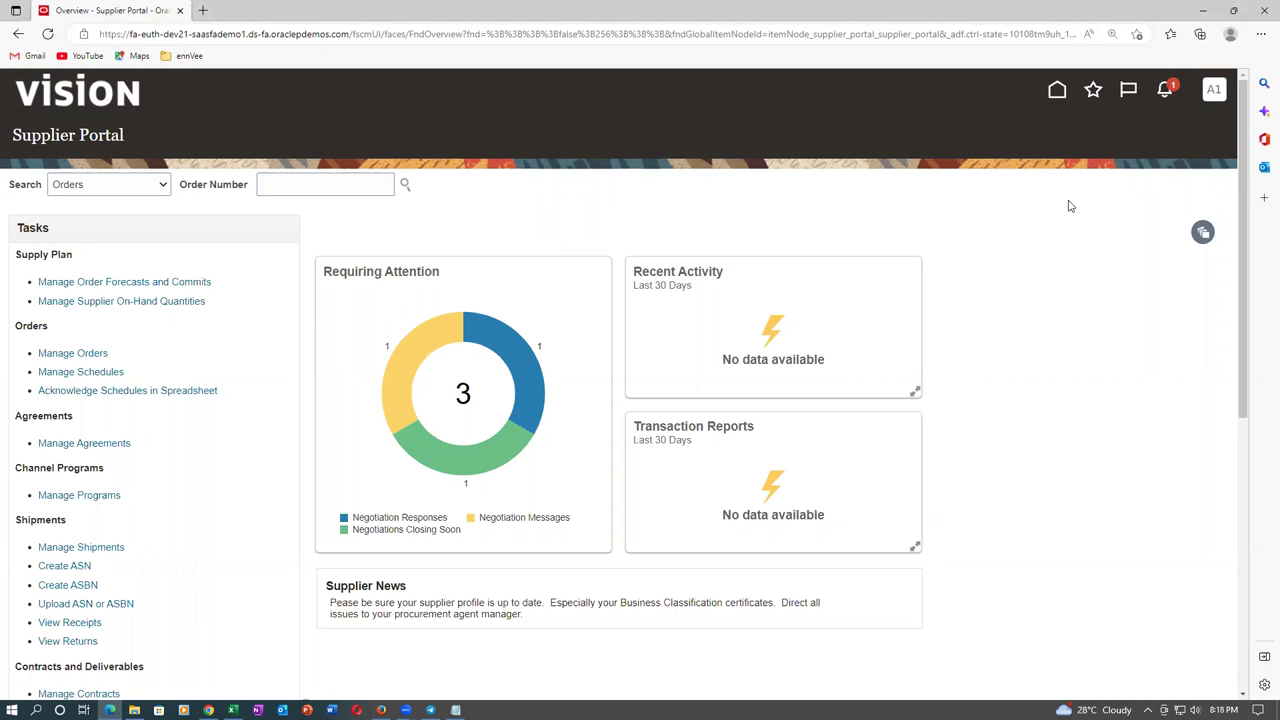
Read and dismiss the notification message that RFQ 31802 was paused.
{"action": "left_click", "coordinate": [1173, 101]}
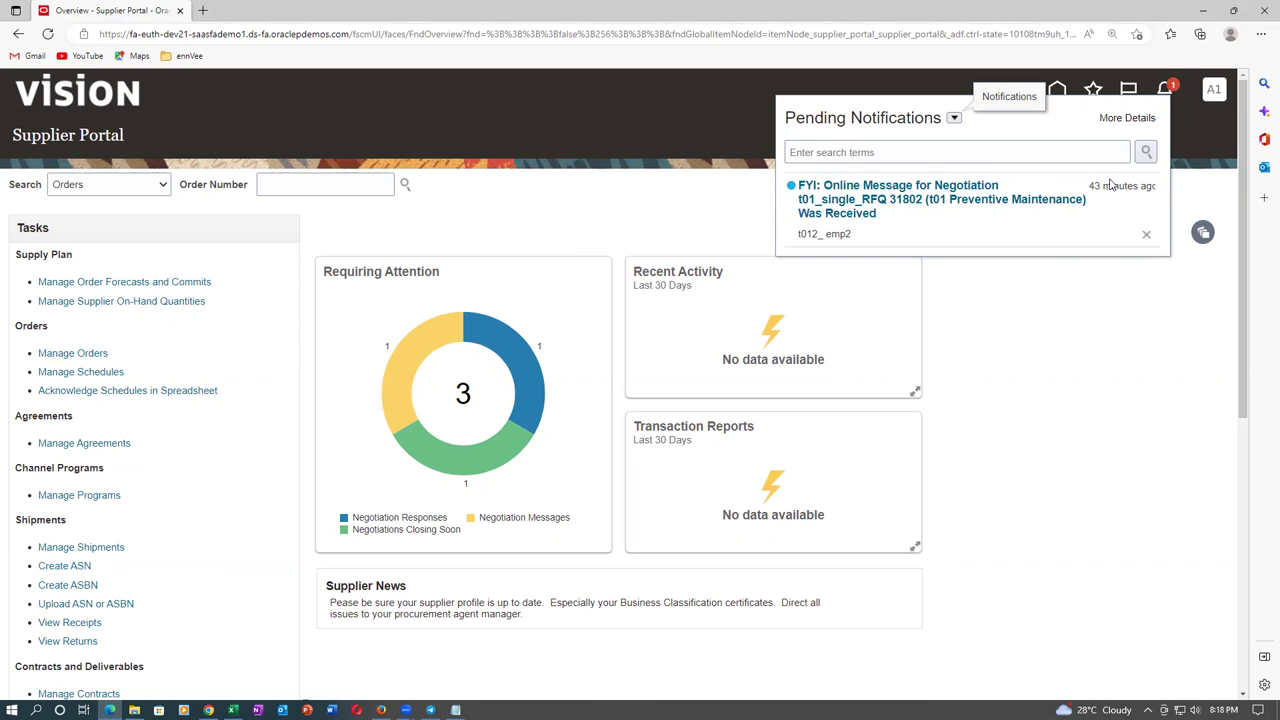
{"action": "left_click", "coordinate": [900, 203]}
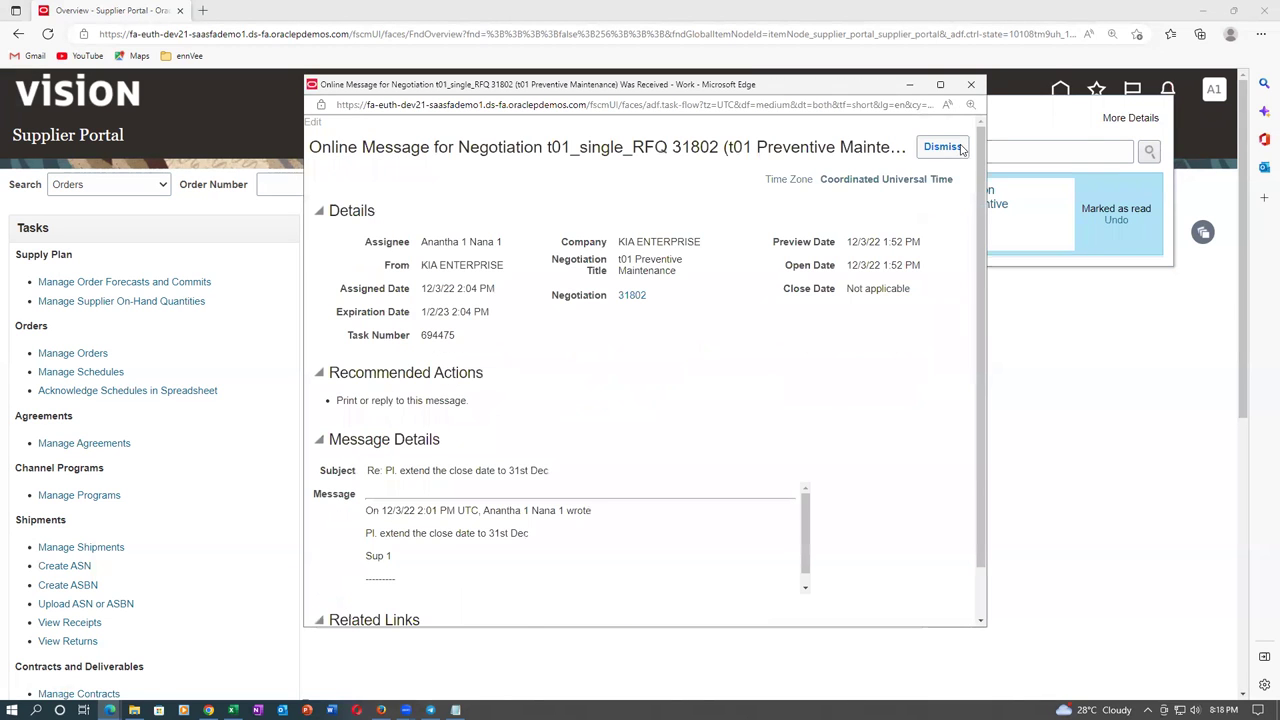
{"action": "left_click", "coordinate": [946, 150]}
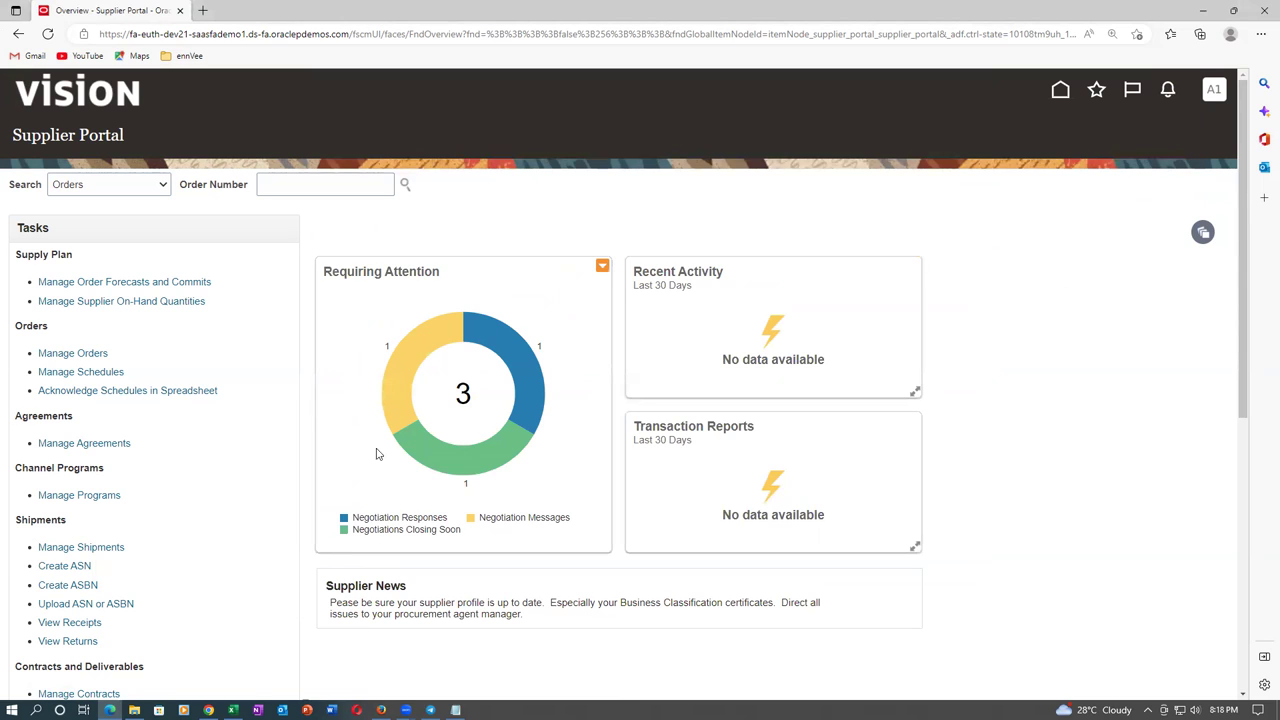
View the unread negotiation messages, then open the supplier's Negotiation Responses list.
{"action": "mouse_move", "coordinate": [506, 463]}
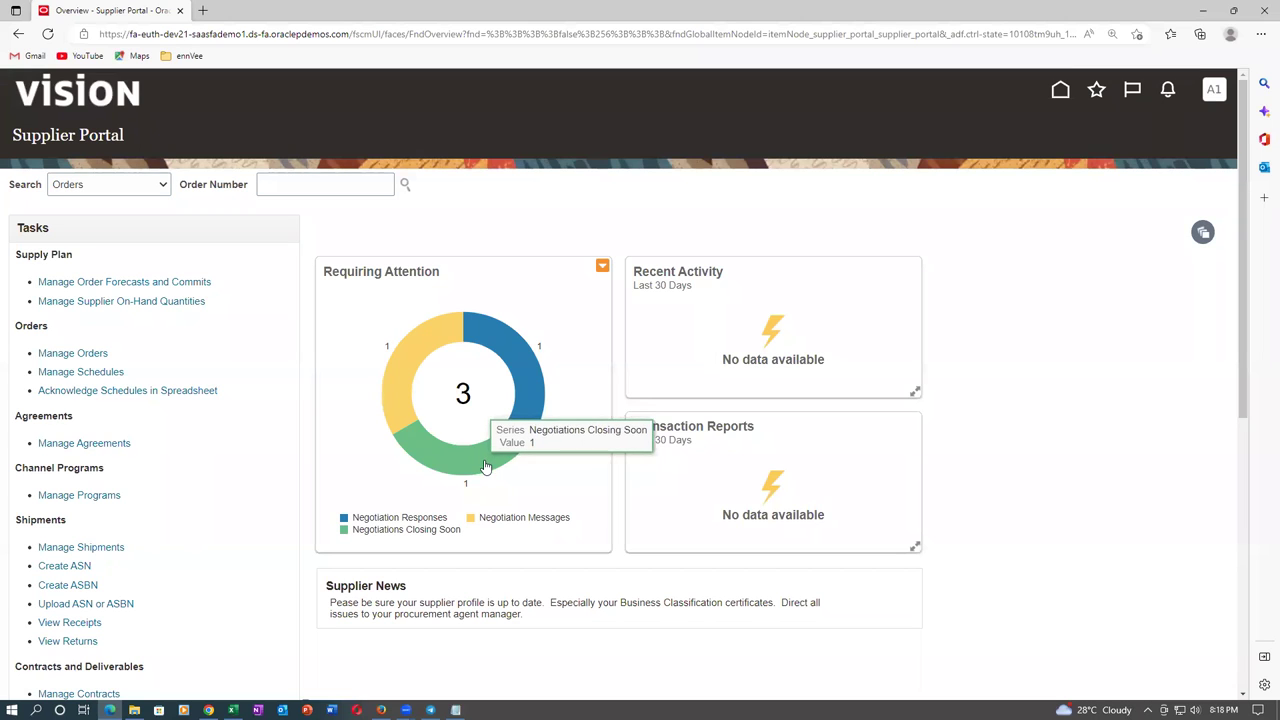
{"action": "mouse_move", "coordinate": [412, 352]}
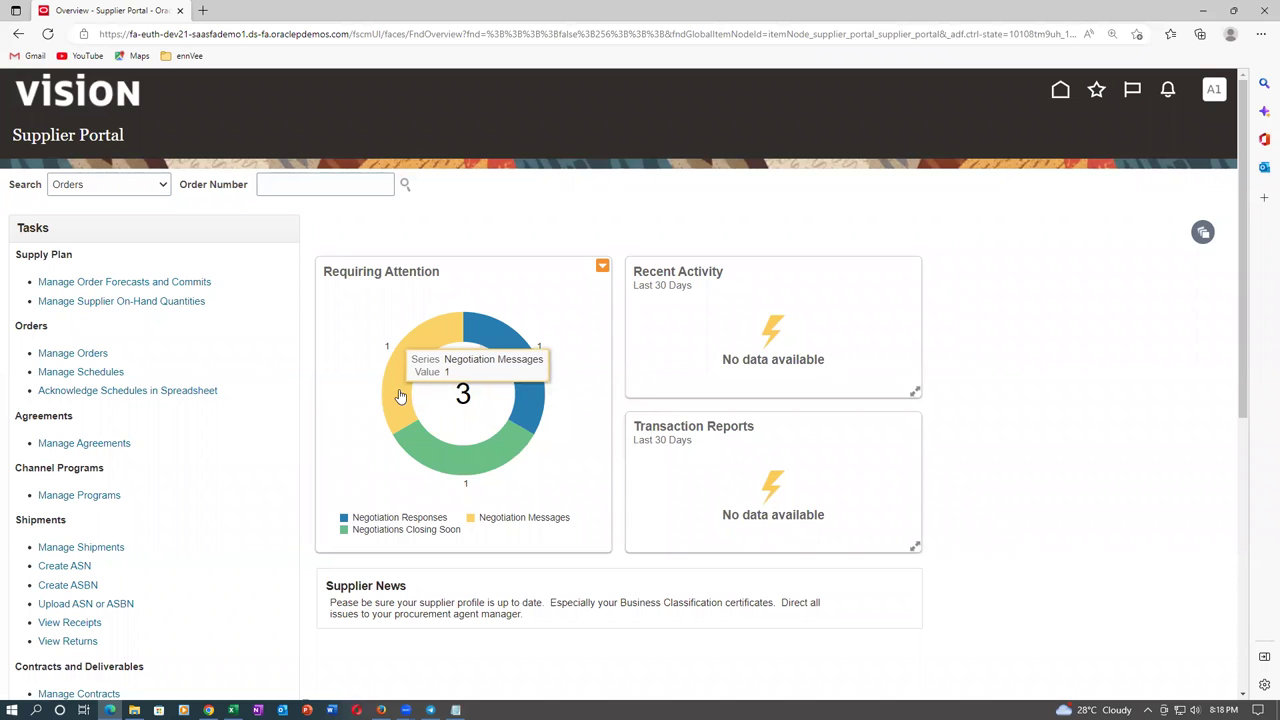
{"action": "left_click", "coordinate": [400, 396]}
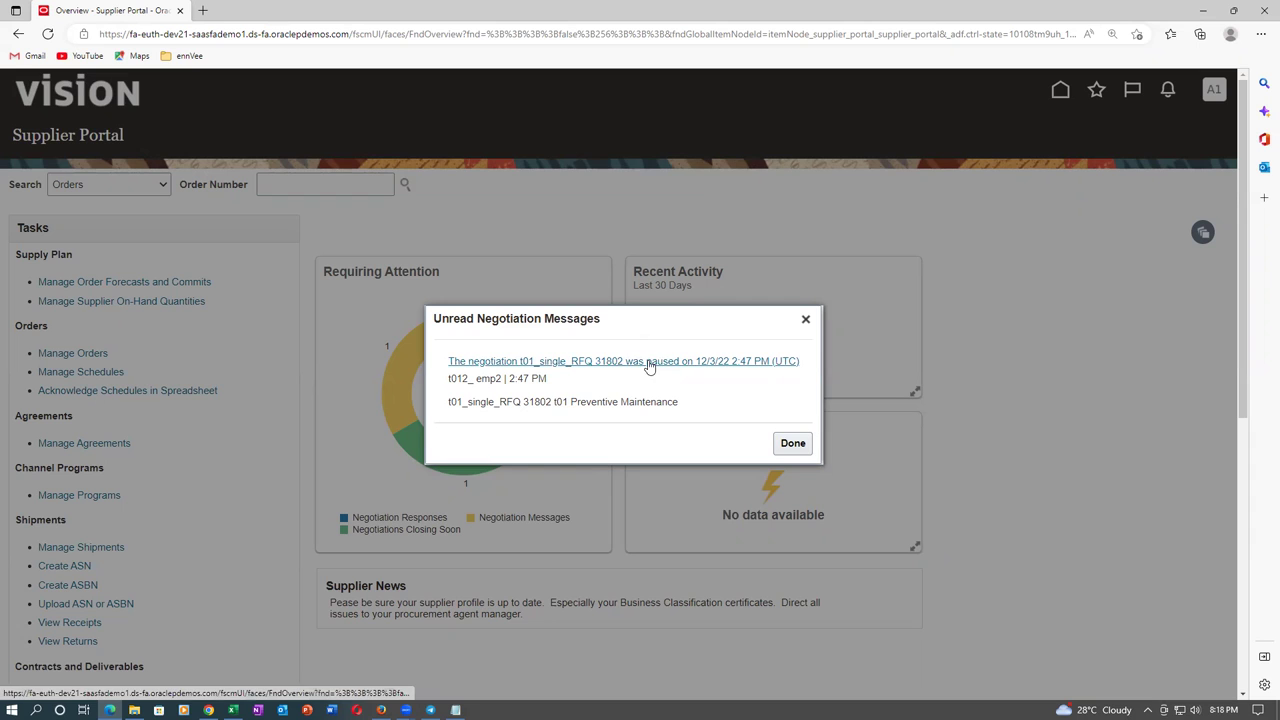
{"action": "left_click", "coordinate": [793, 443]}
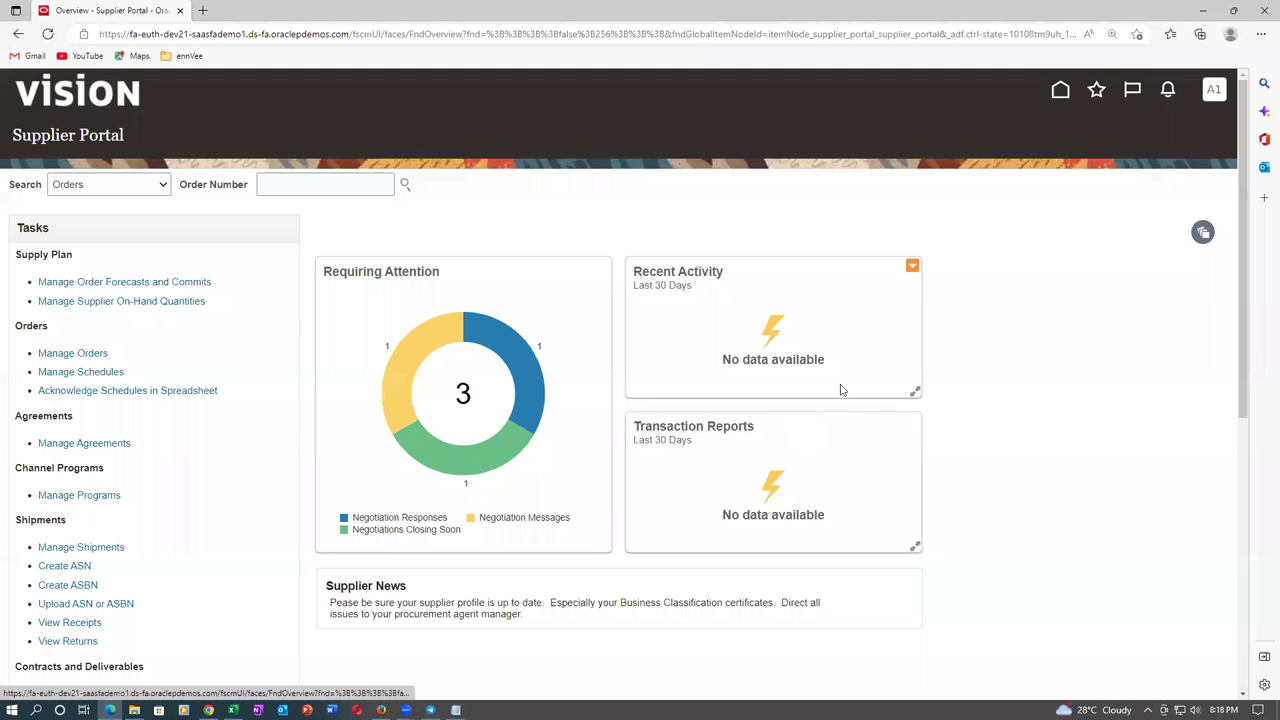
{"action": "mouse_move", "coordinate": [538, 378]}
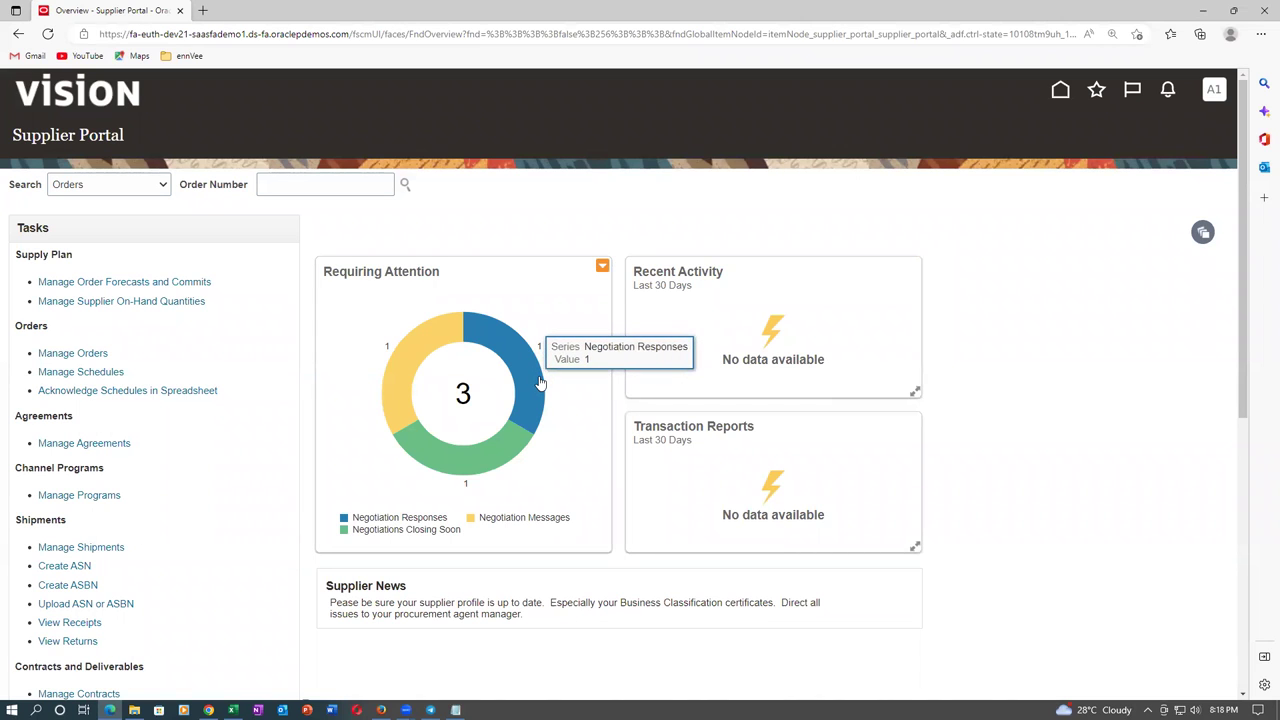
{"action": "left_click", "coordinate": [540, 383]}
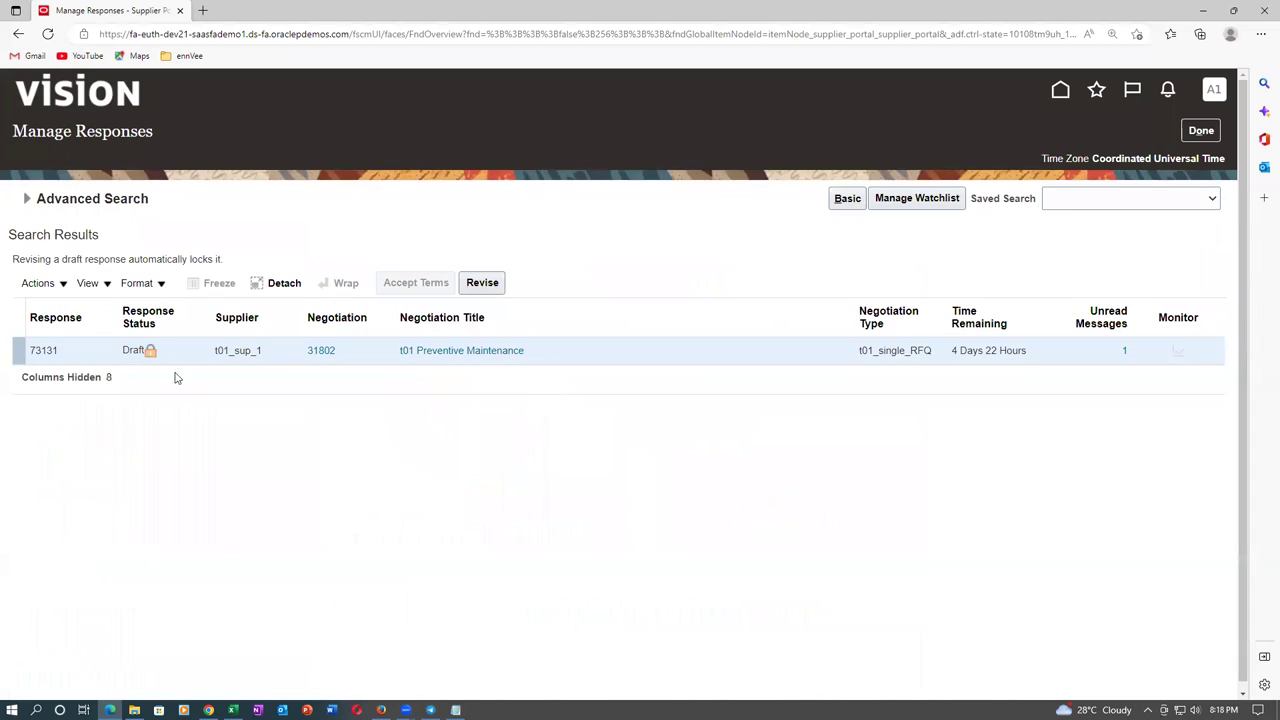
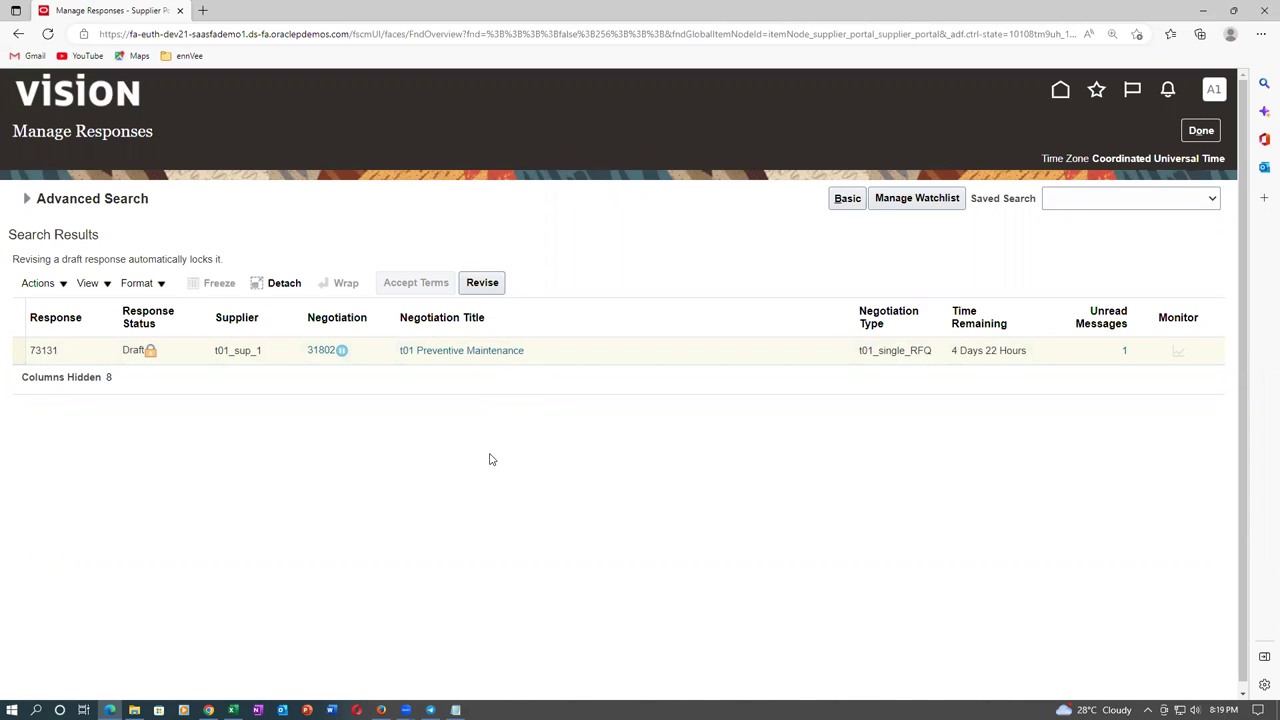
Start revising draft response 73131, then return to the Supplier Portal overview.
{"action": "left_click", "coordinate": [482, 283]}
{"action": "left_click", "coordinate": [1200, 131]}
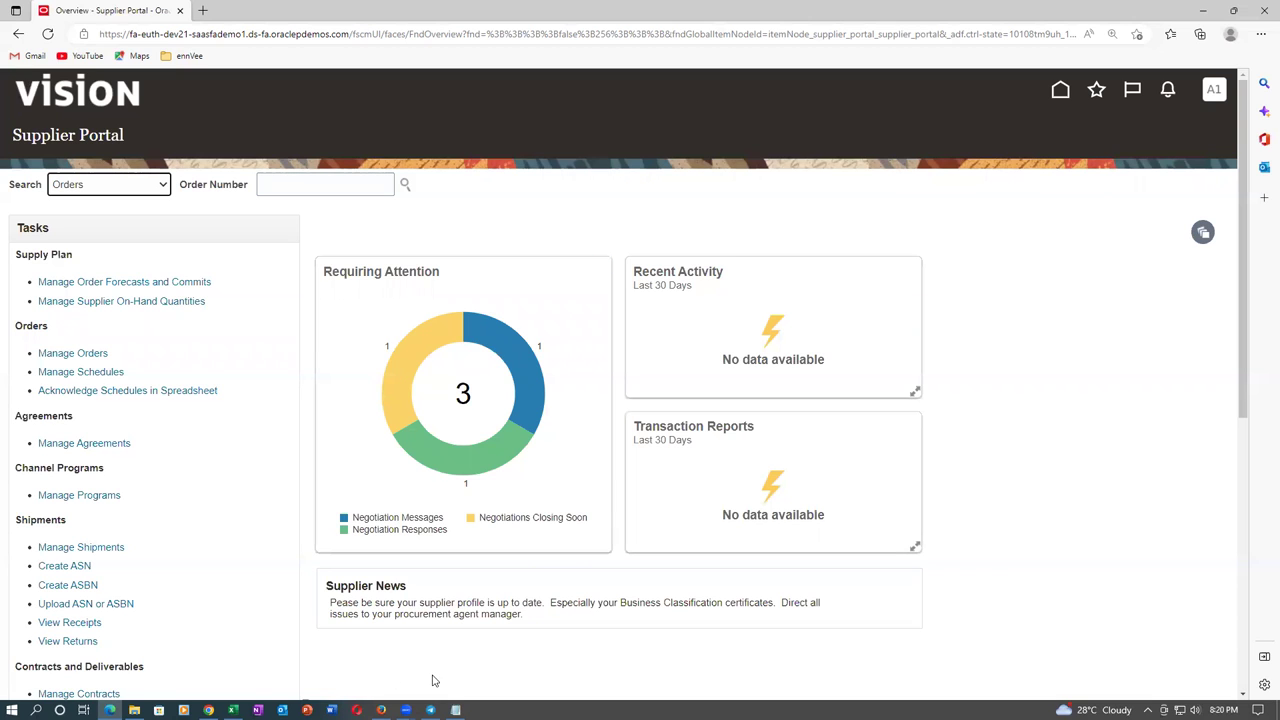
Resume negotiation 31802 with a short 'Resumed' note to suppliers and acknowledge the confirmation.
{"action": "left_click", "coordinate": [381, 710]}
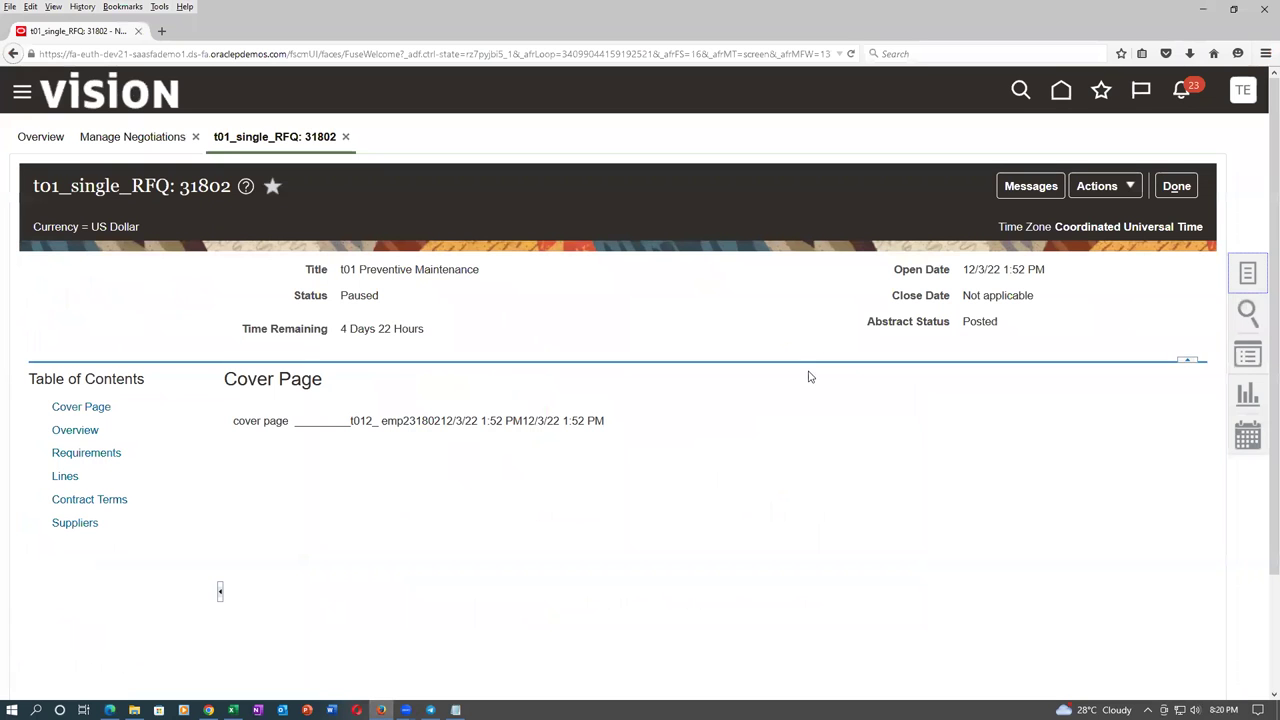
{"action": "left_click", "coordinate": [1103, 187]}
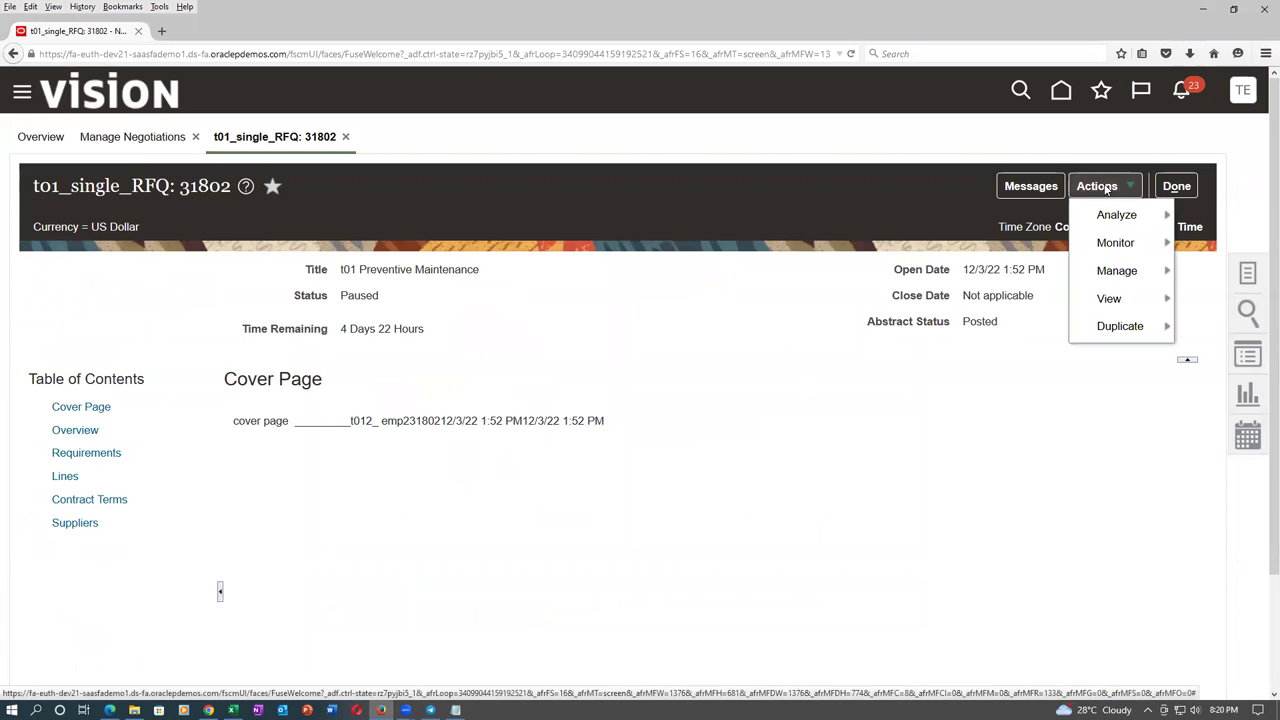
{"action": "mouse_move", "coordinate": [1117, 277]}
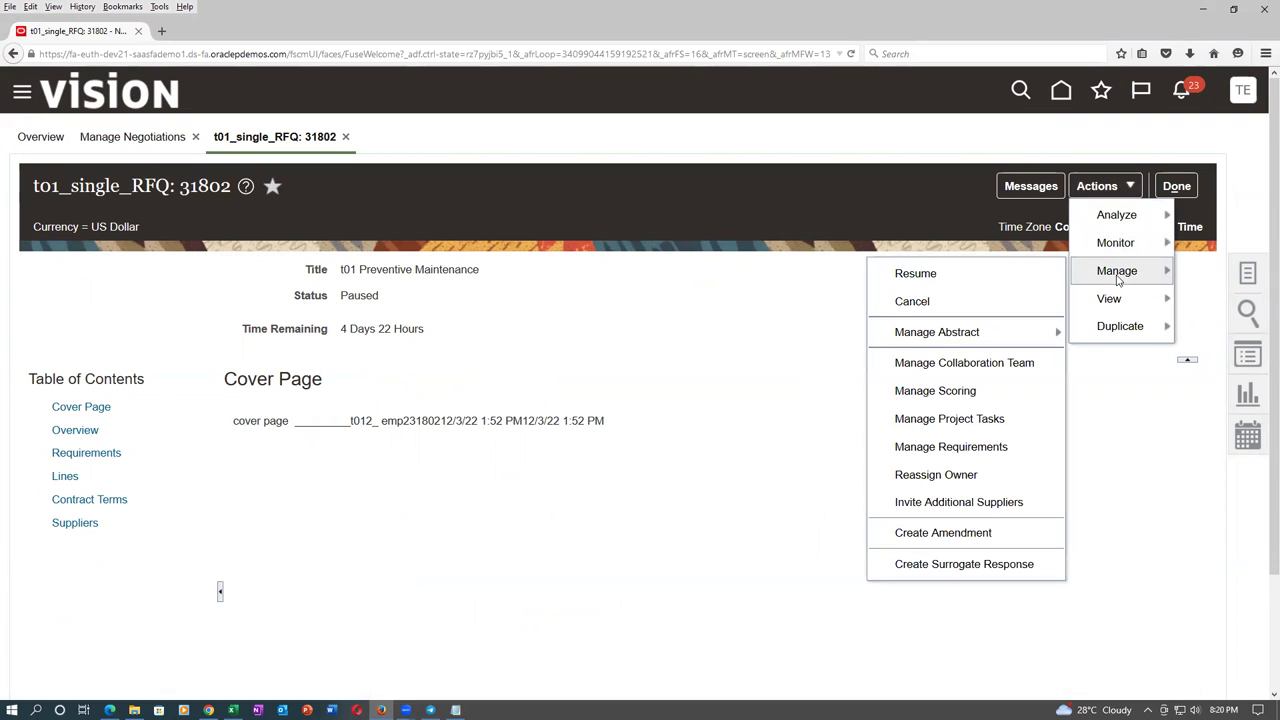
{"action": "left_click", "coordinate": [916, 274]}
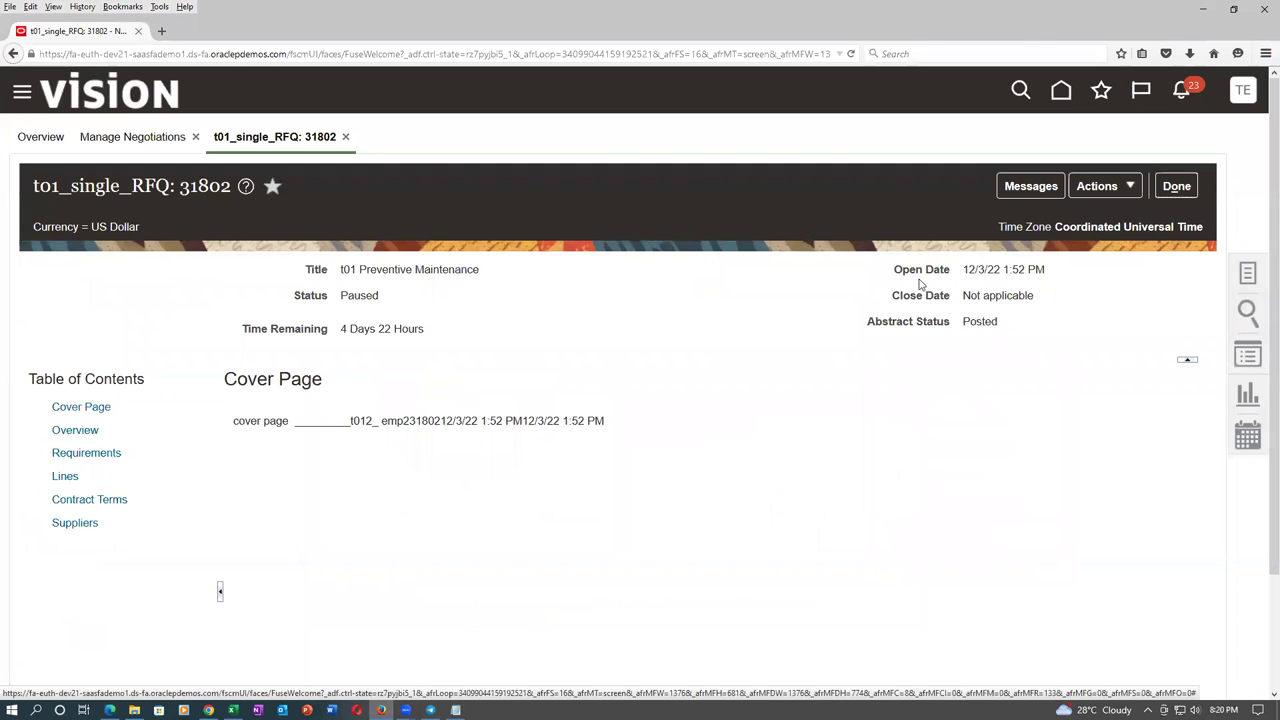
{"action": "type", "text": "Resumed"}
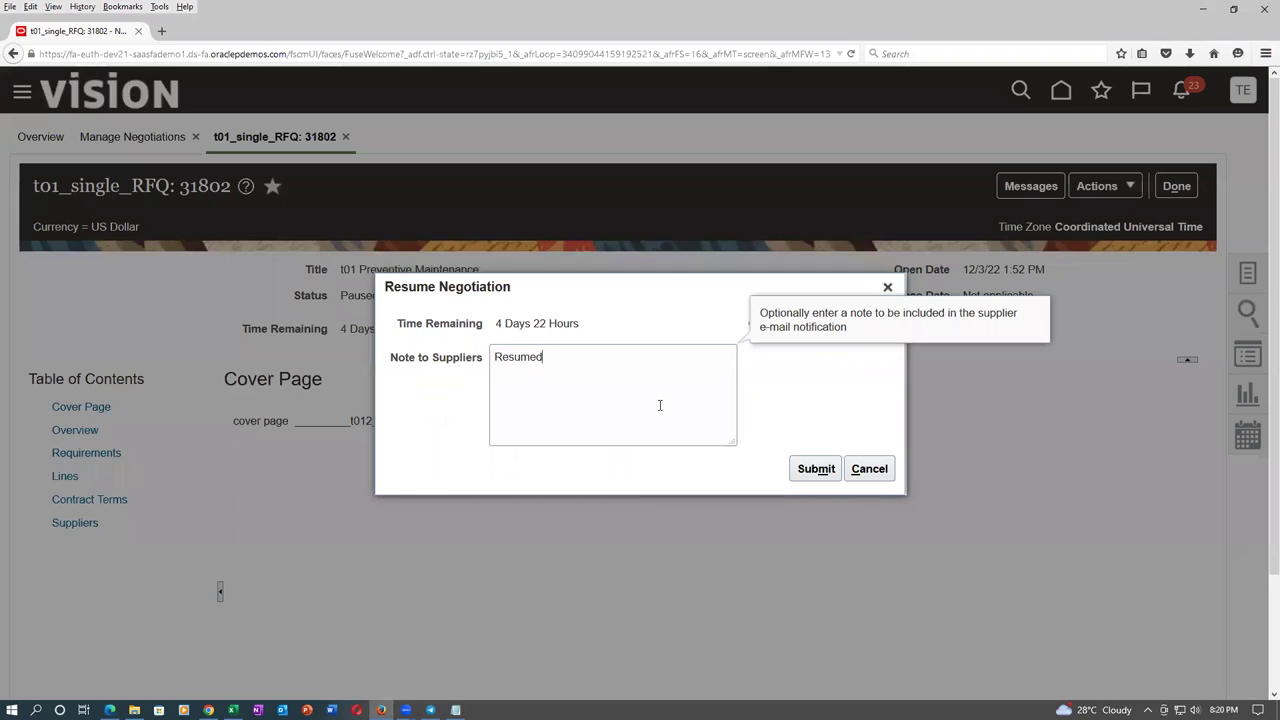
{"action": "type", "text": "  nana"}
{"action": "left_click_drag", "start_coordinate": [500, 324], "coordinate": [588, 323]}
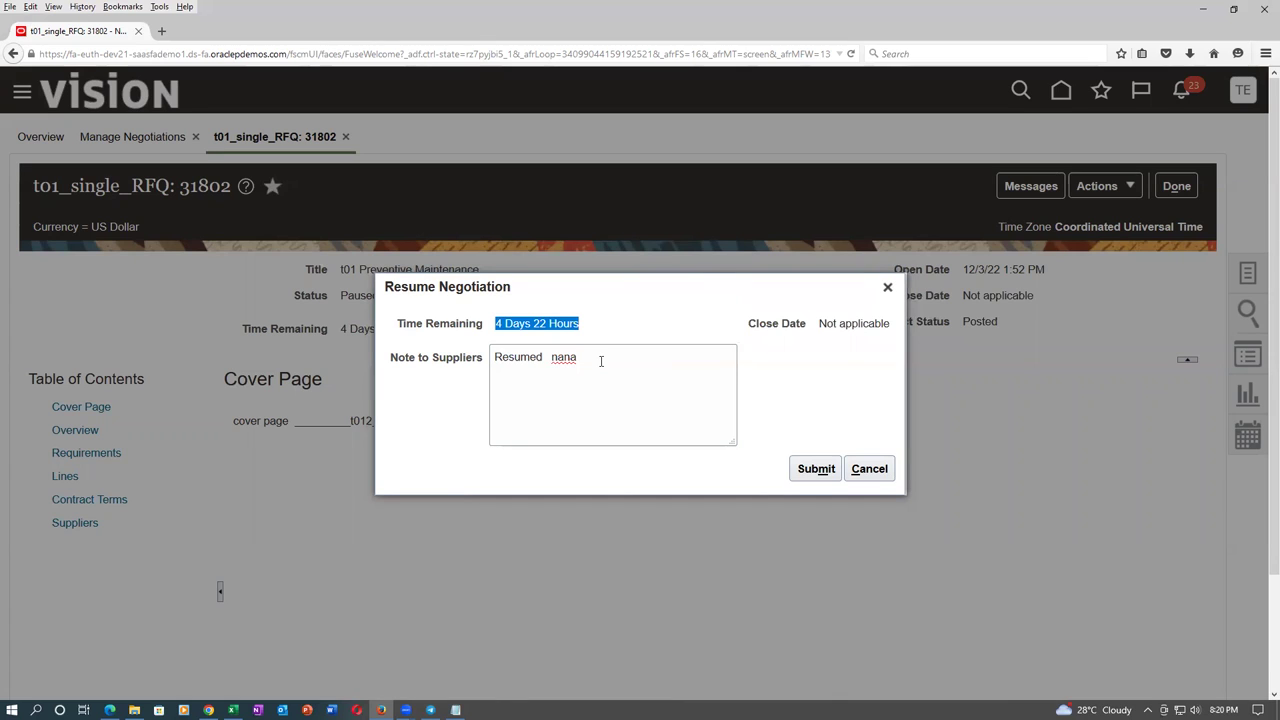
{"action": "left_click", "coordinate": [601, 360]}
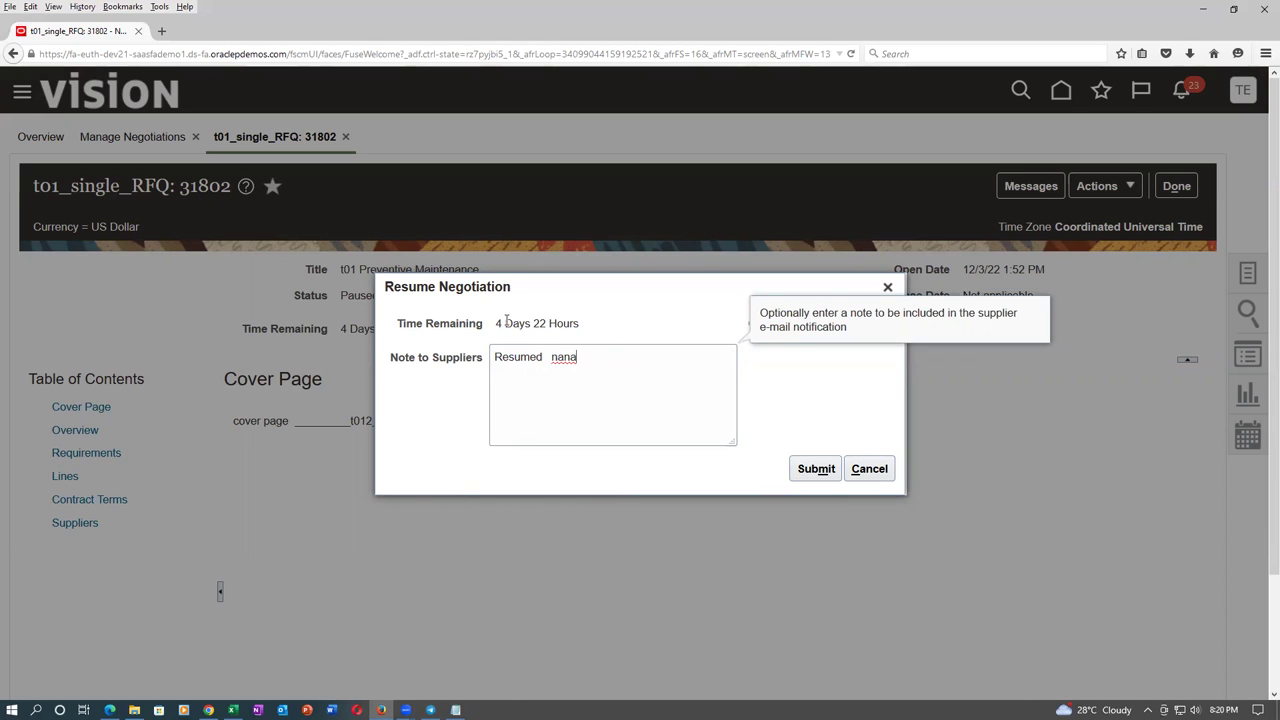
{"action": "left_click_drag", "start_coordinate": [496, 322], "coordinate": [577, 319]}
{"action": "left_click", "coordinate": [617, 382]}
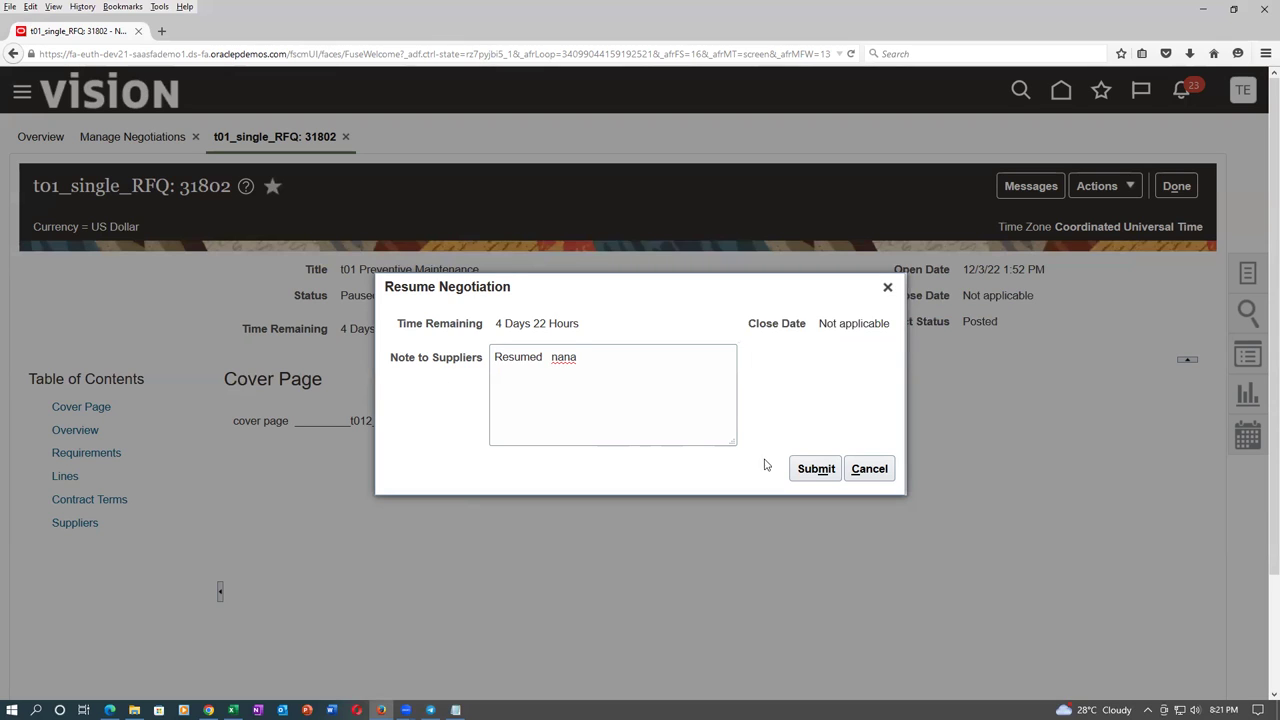
{"action": "left_click", "coordinate": [826, 468]}
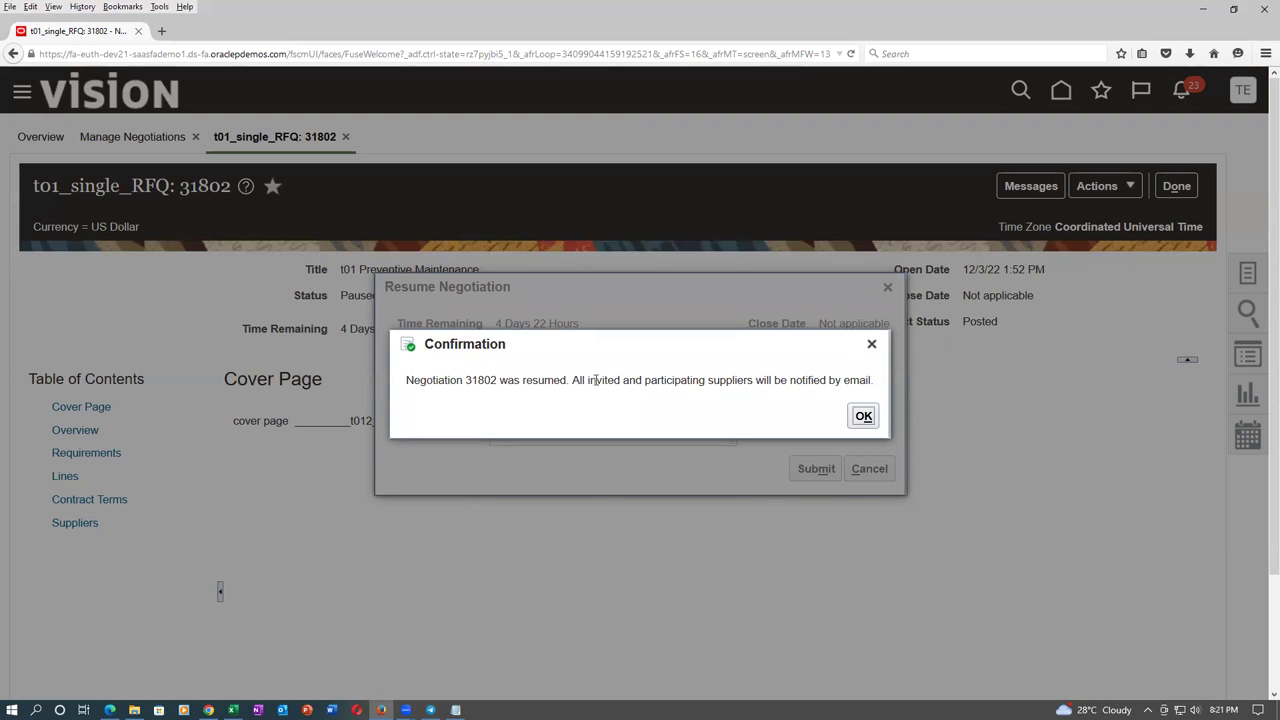
{"action": "left_click", "coordinate": [863, 416]}
In the supplier portal, exit the negotiation view back to the overview dashboard.
{"action": "left_click", "coordinate": [110, 710]}
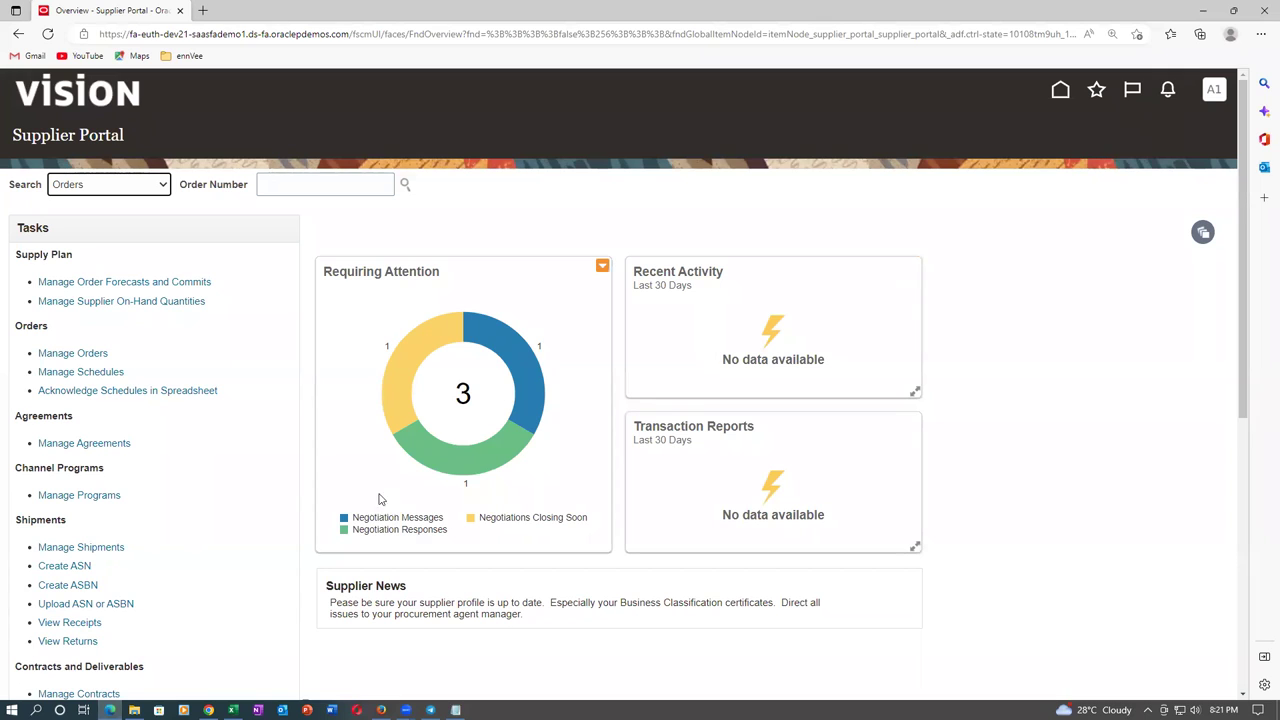
{"action": "mouse_move", "coordinate": [397, 373]}
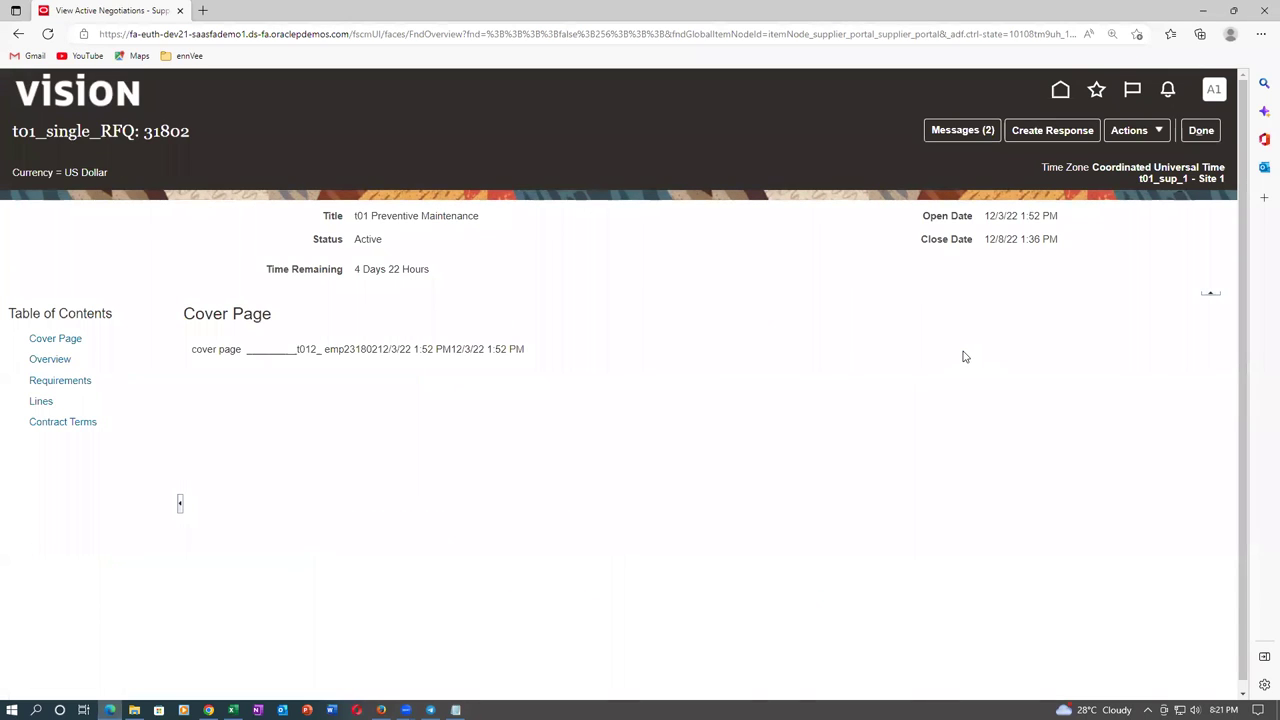
{"action": "left_click", "coordinate": [1215, 133]}
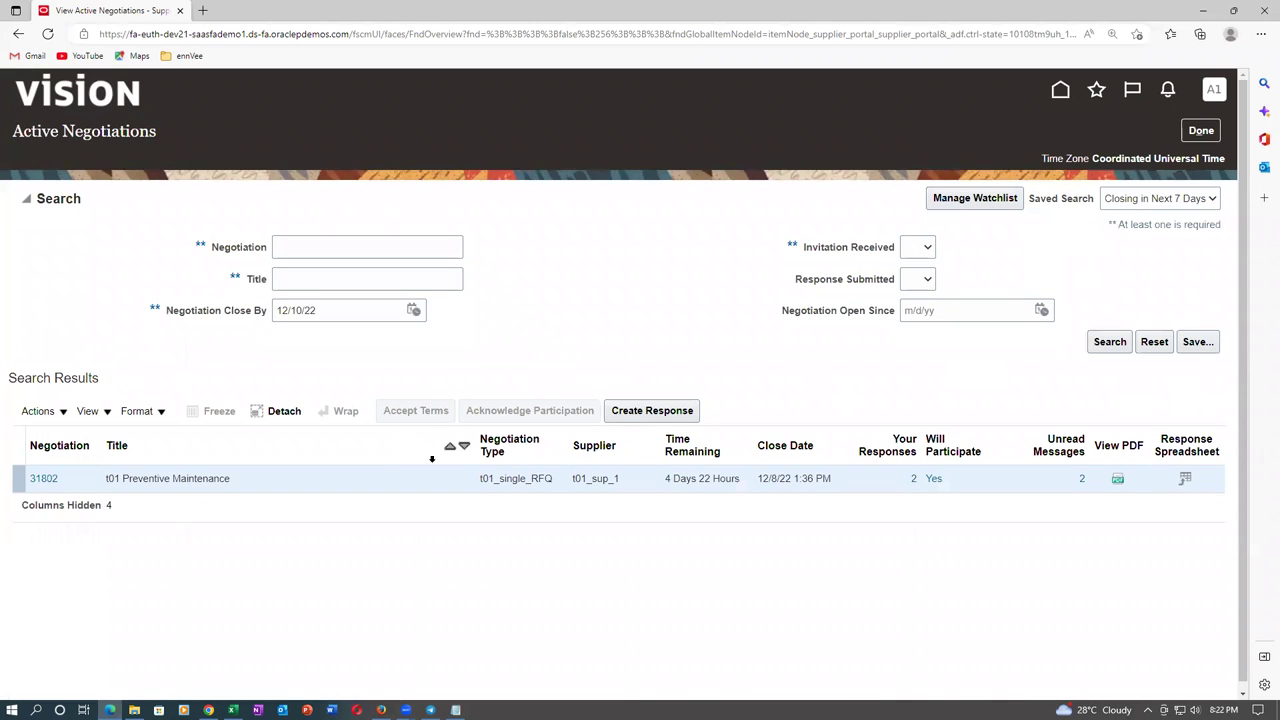
{"action": "left_click", "coordinate": [1205, 132]}
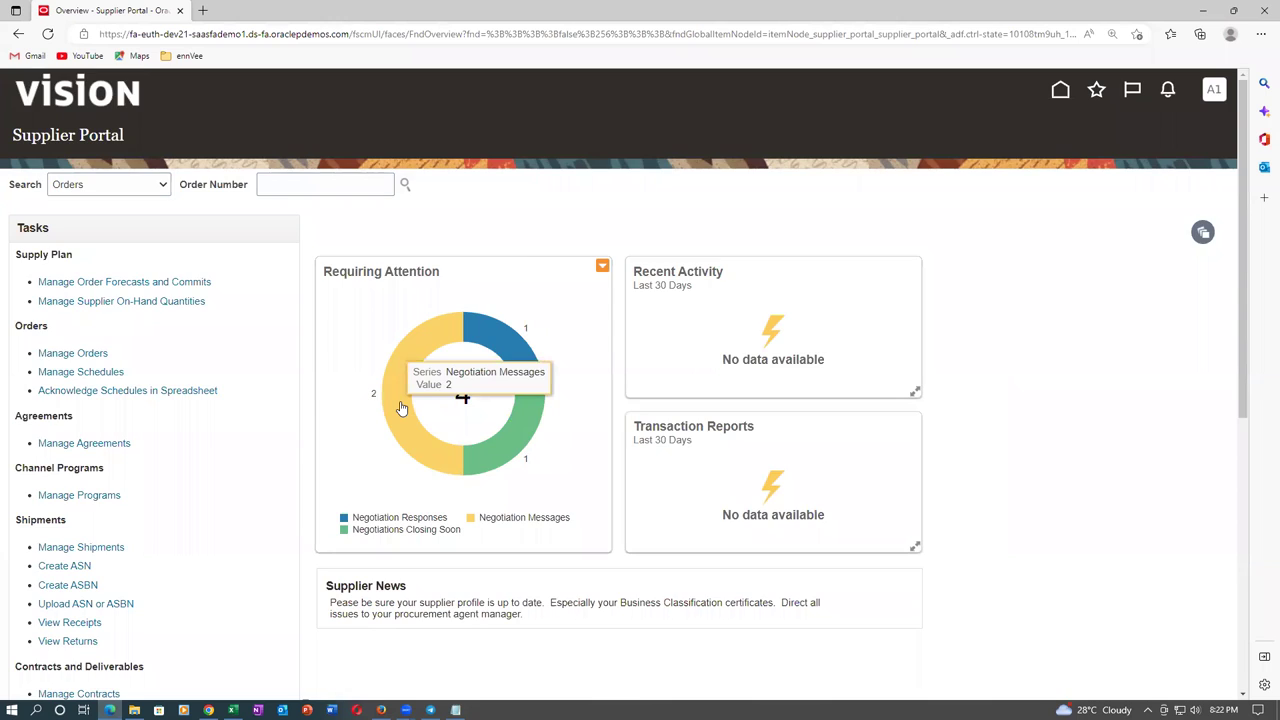
Read the two unread messages about 31802 being paused and resumed, then return to the buyer's page.
{"action": "left_click", "coordinate": [401, 409]}
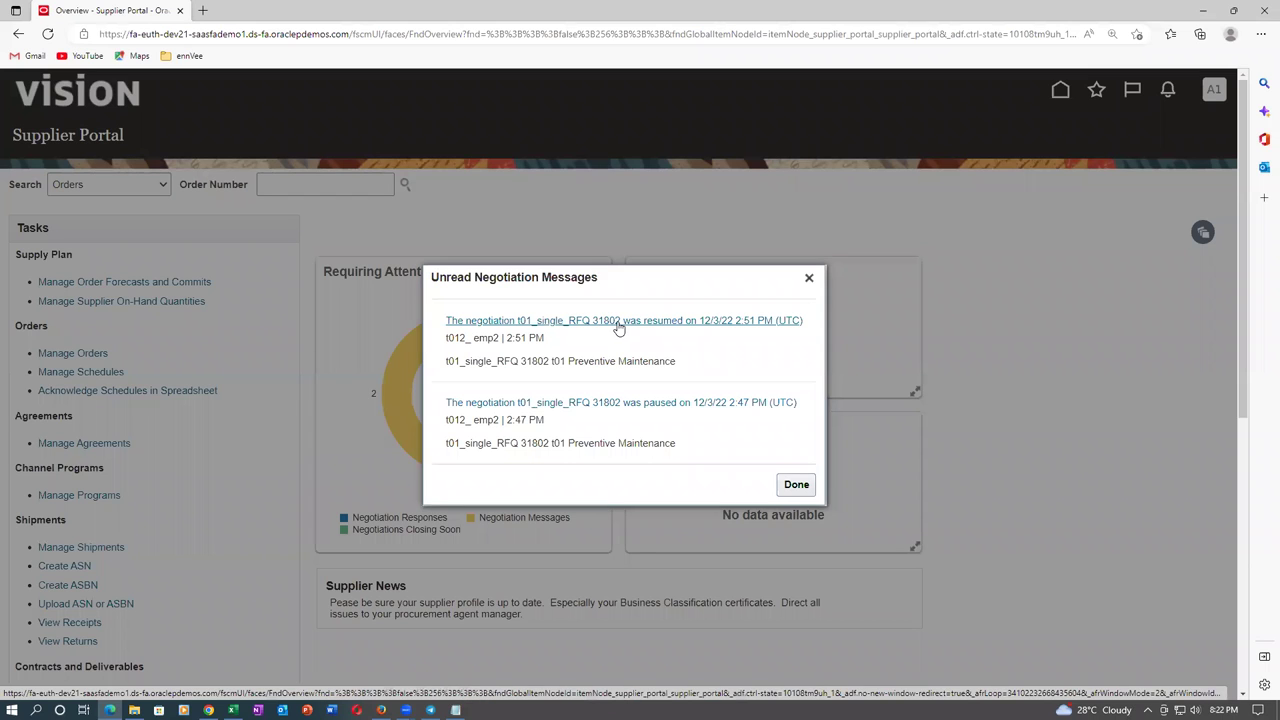
{"action": "left_click", "coordinate": [799, 487]}
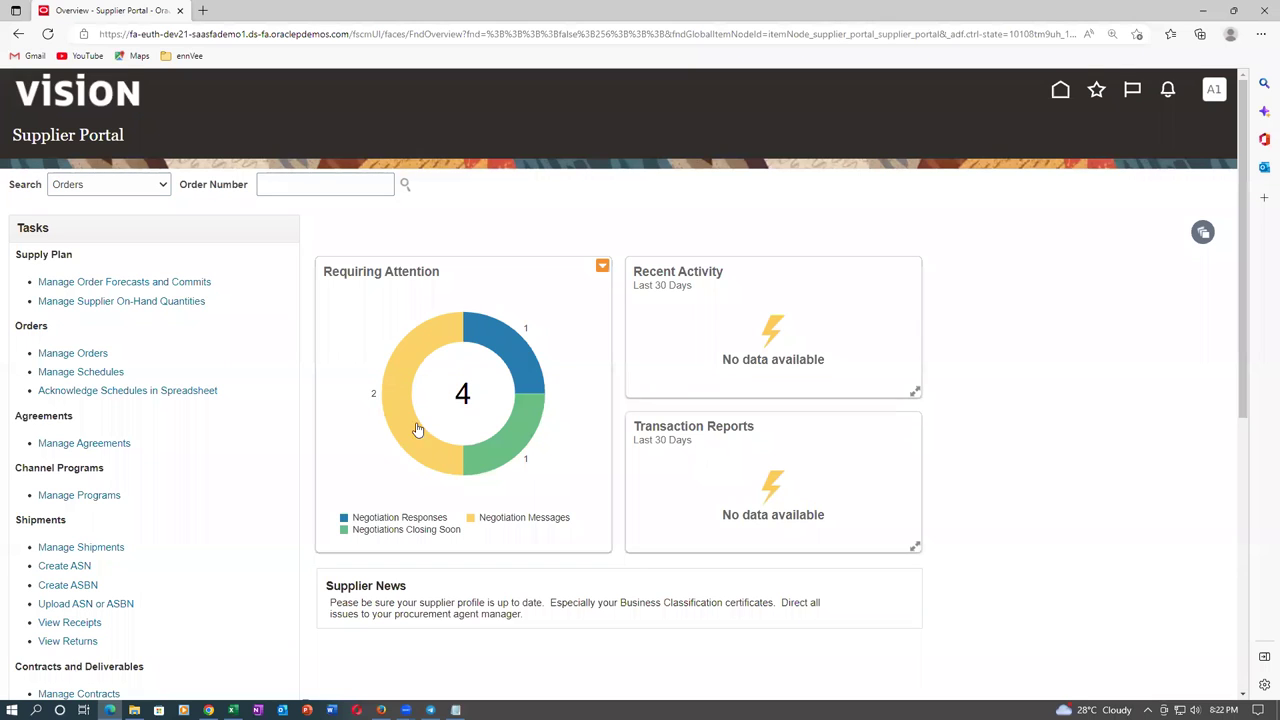
{"action": "mouse_move", "coordinate": [490, 448]}
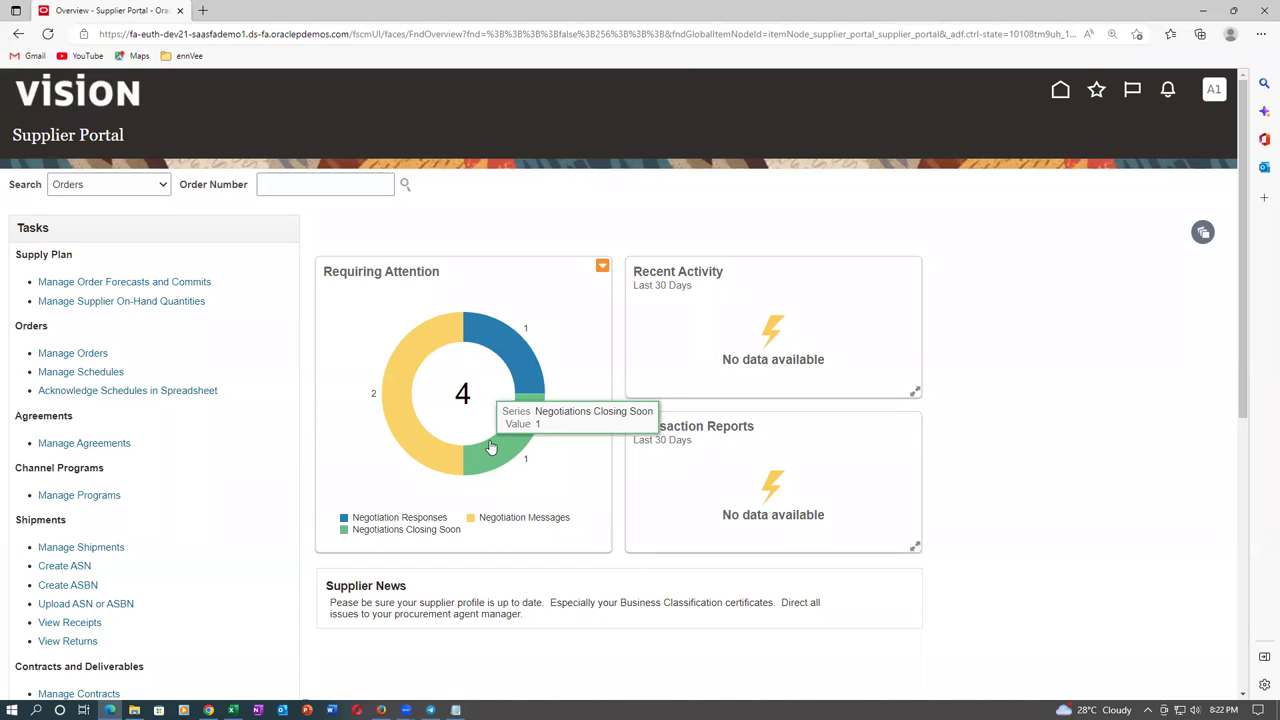
{"action": "mouse_move", "coordinate": [507, 357]}
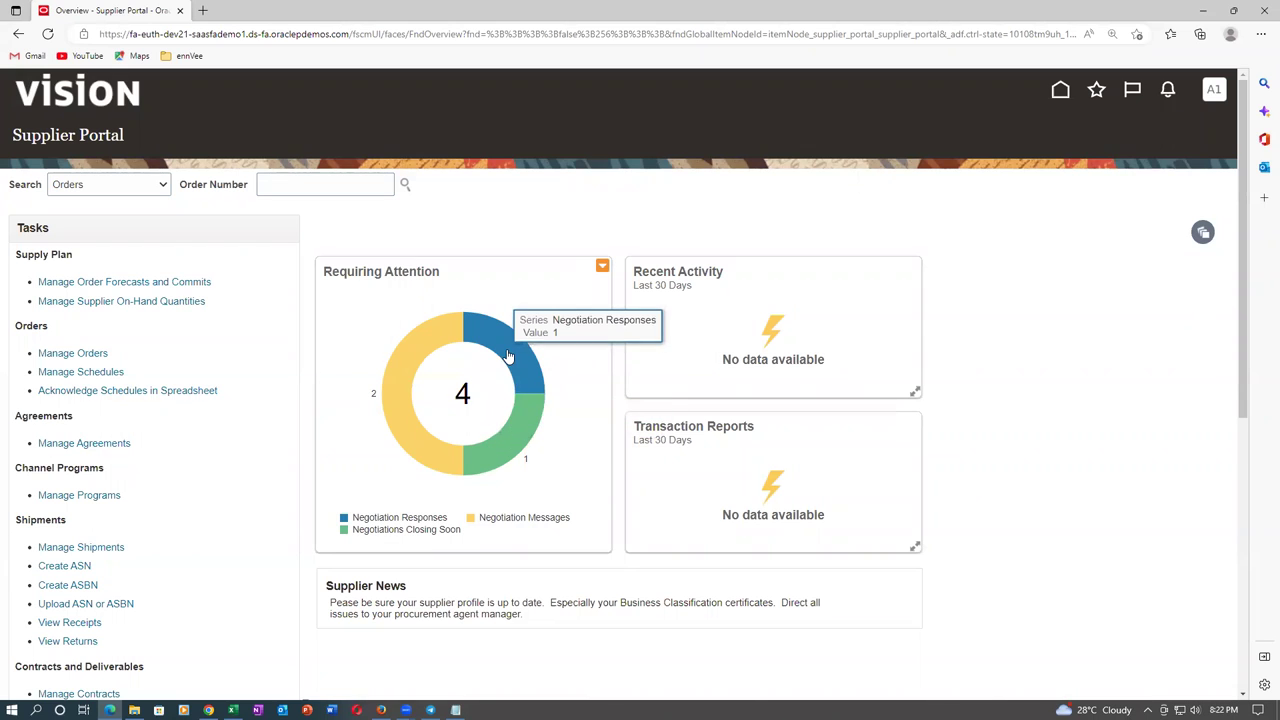
{"action": "mouse_move", "coordinate": [419, 487]}
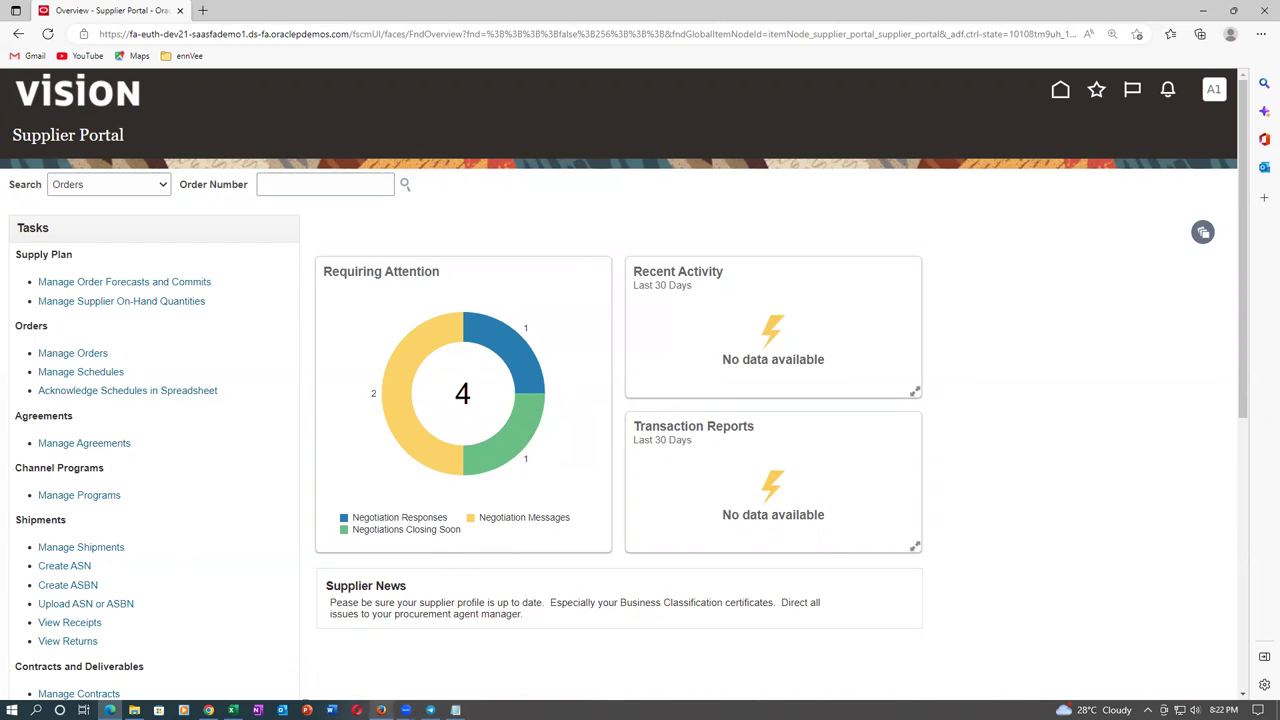
{"action": "left_click", "coordinate": [381, 710]}
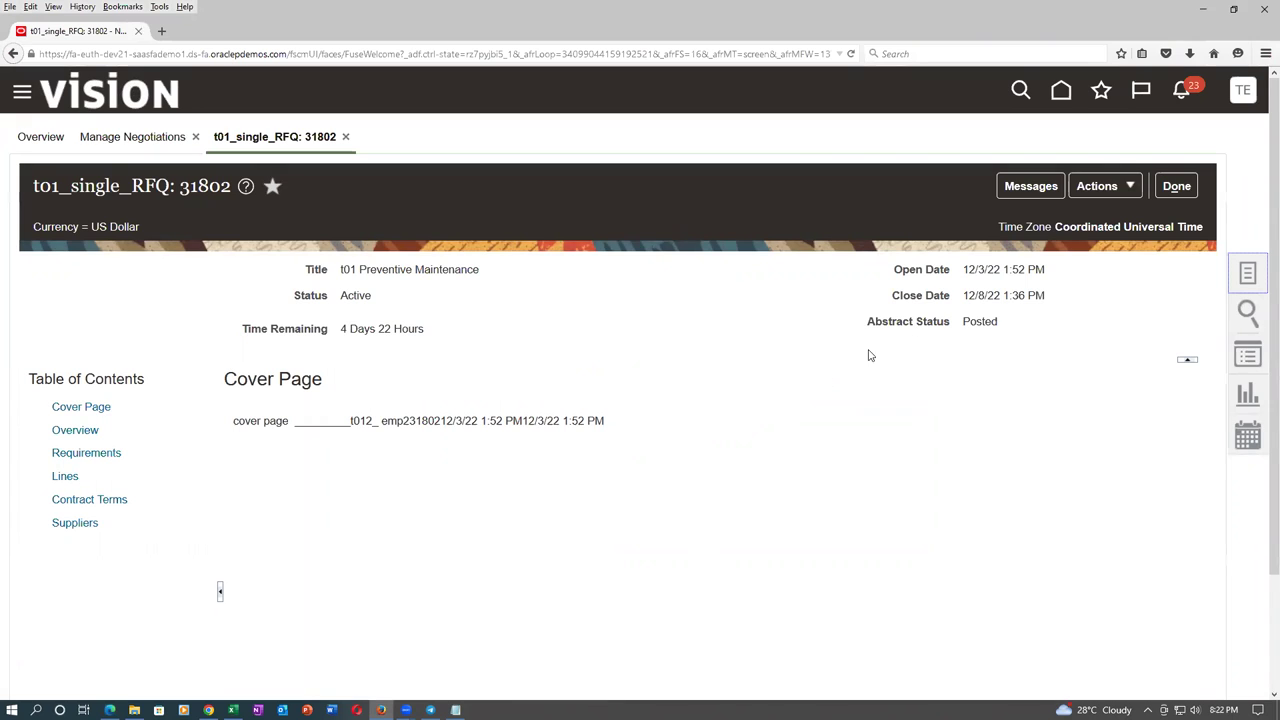
Extend negotiation 31802's close date to 12/13/22 1:36 PM and confirm the extension.
{"action": "left_click", "coordinate": [1120, 192]}
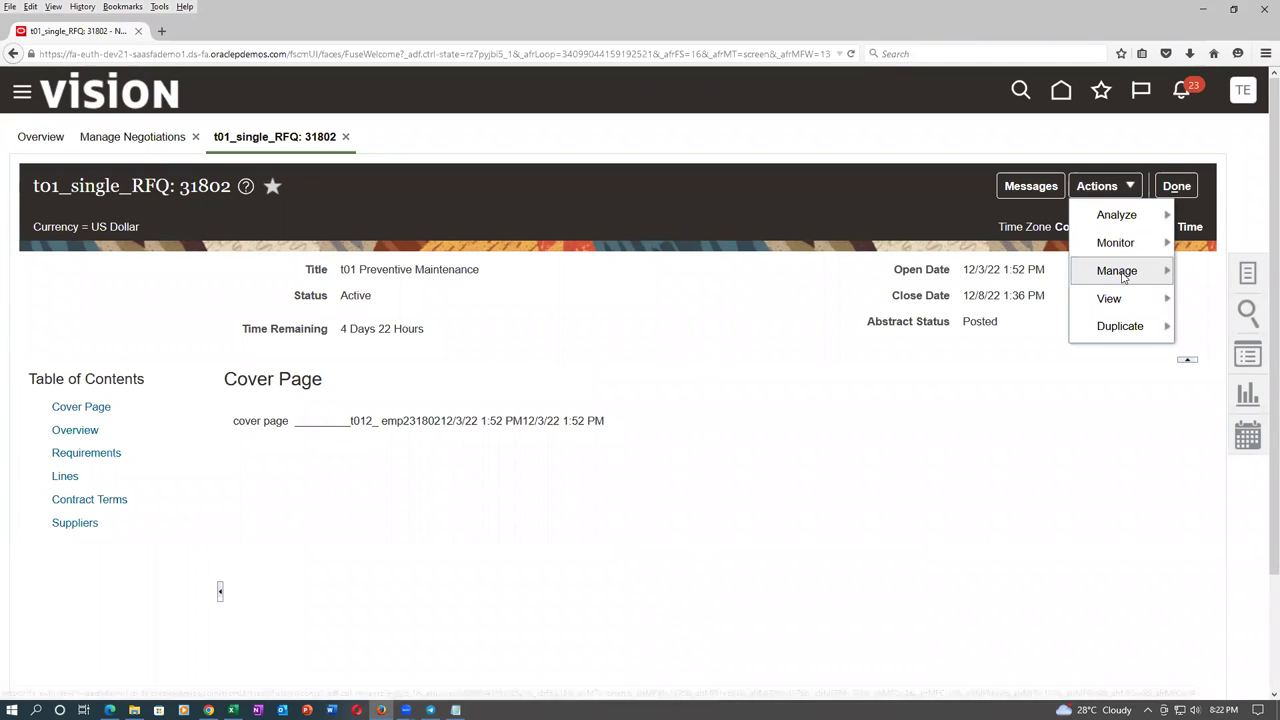
{"action": "mouse_move", "coordinate": [1122, 277]}
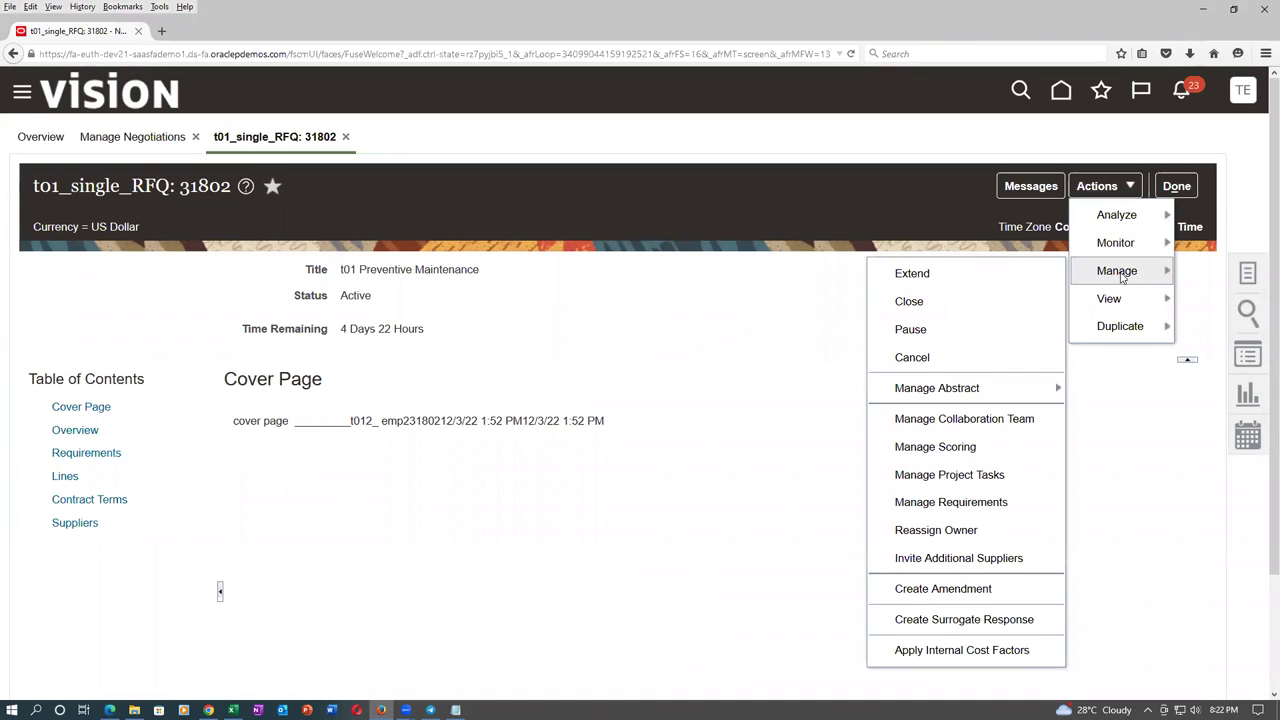
{"action": "left_click", "coordinate": [939, 286]}
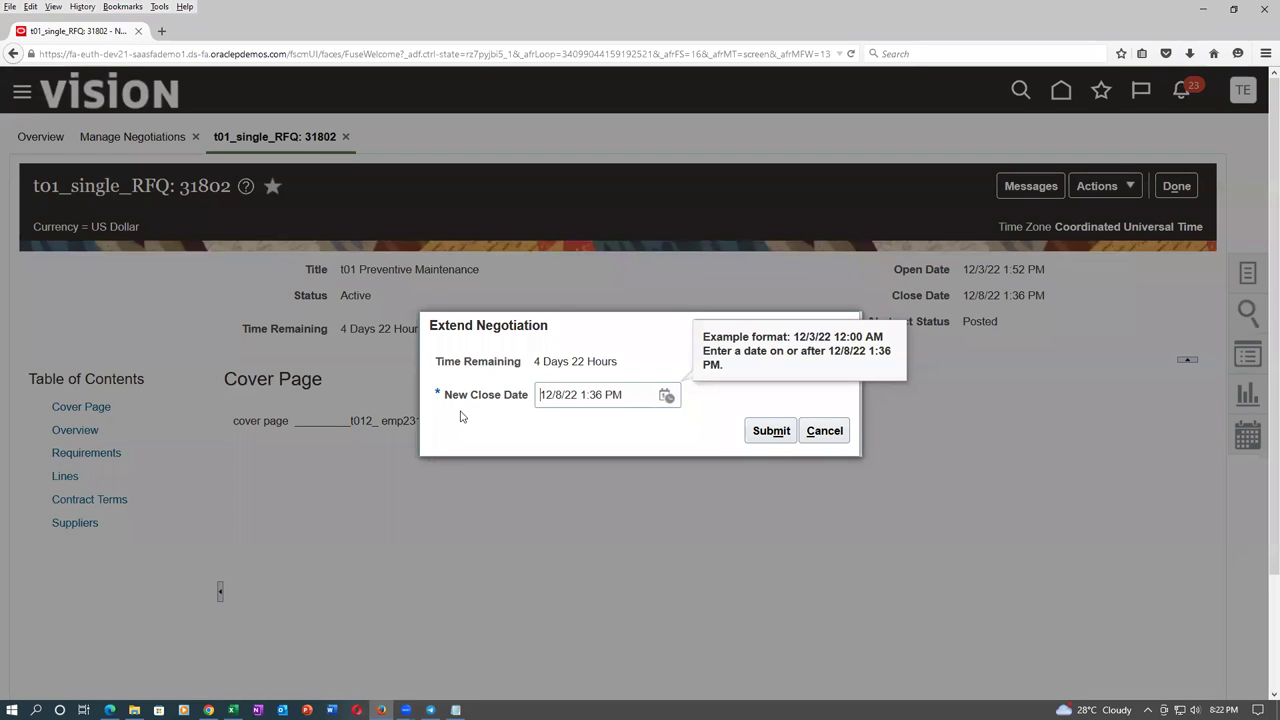
{"action": "left_click", "coordinate": [561, 396]}
{"action": "key", "text": "BackSpace"}
{"action": "type", "text": "13"}
{"action": "left_click", "coordinate": [617, 329]}
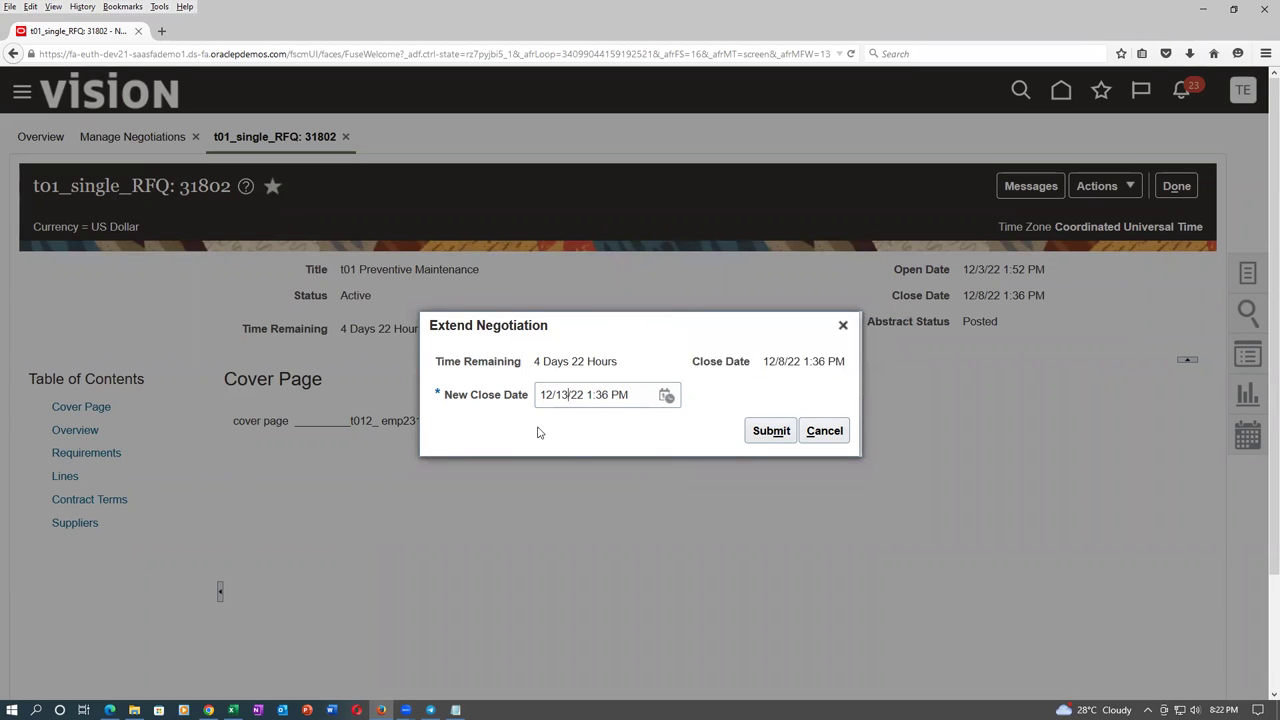
{"action": "left_click", "coordinate": [767, 434]}
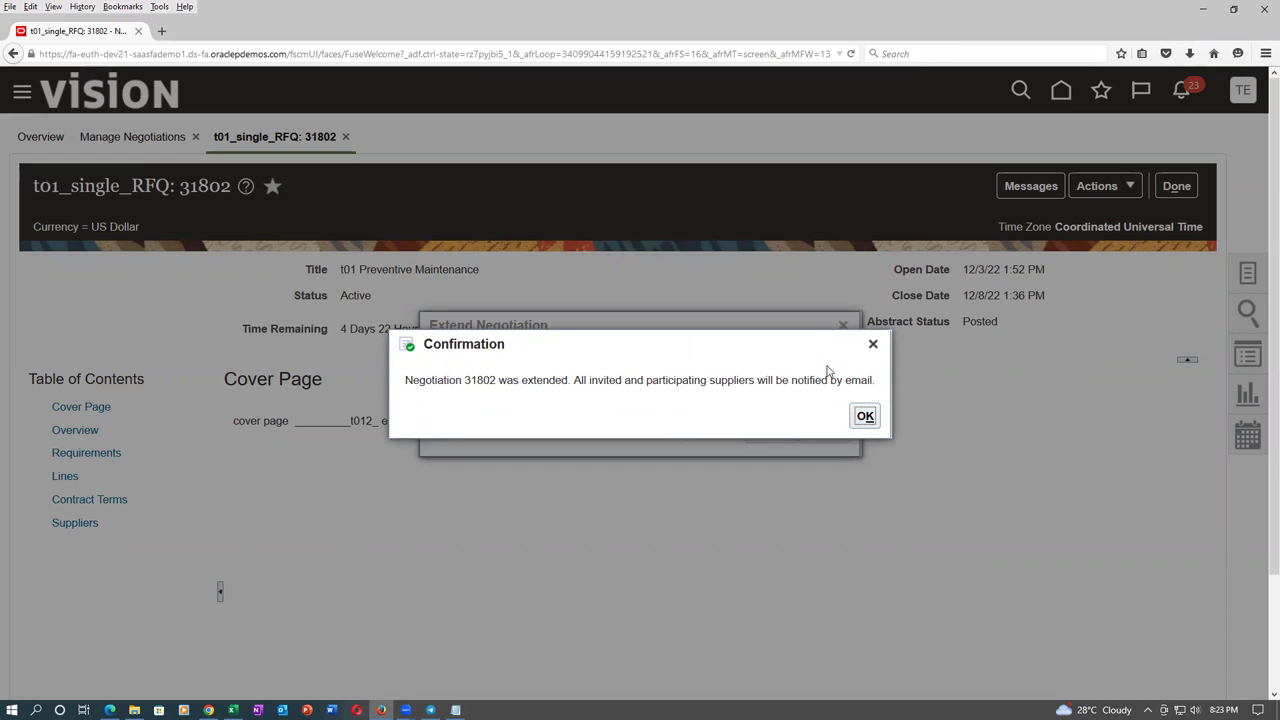
{"action": "left_click", "coordinate": [866, 418]}
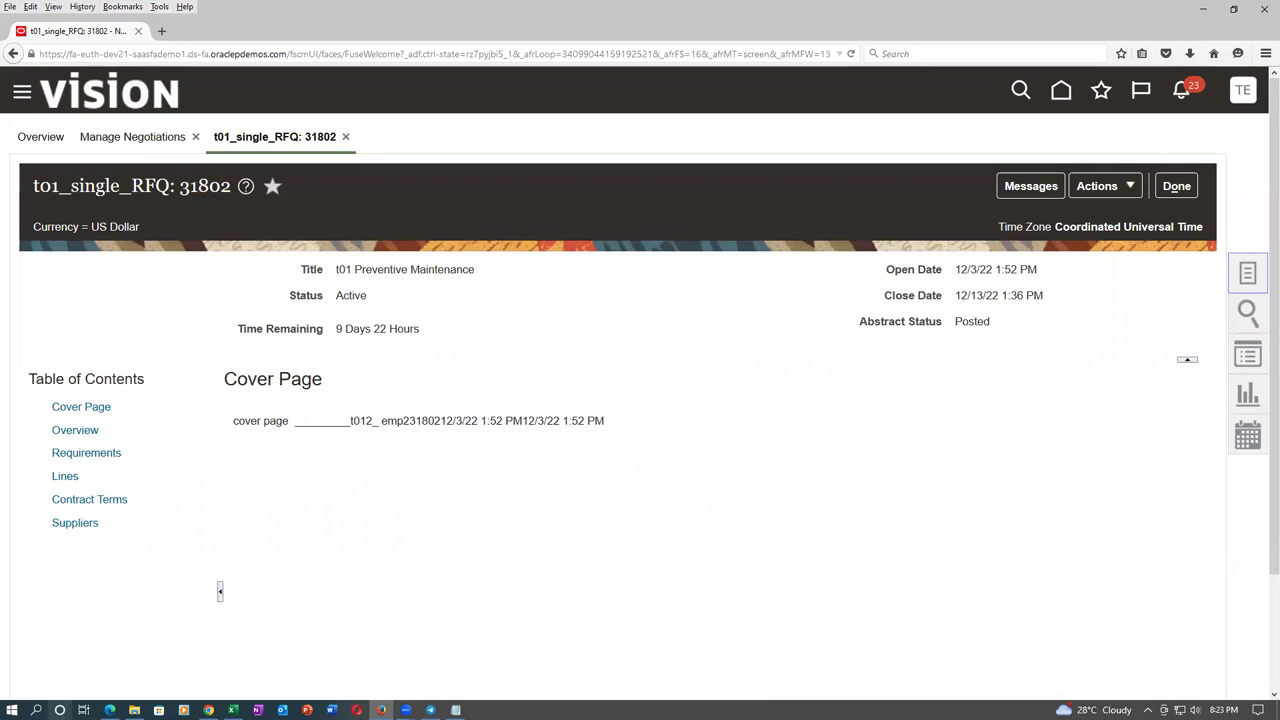
{"action": "key", "text": "alt+Tab"}
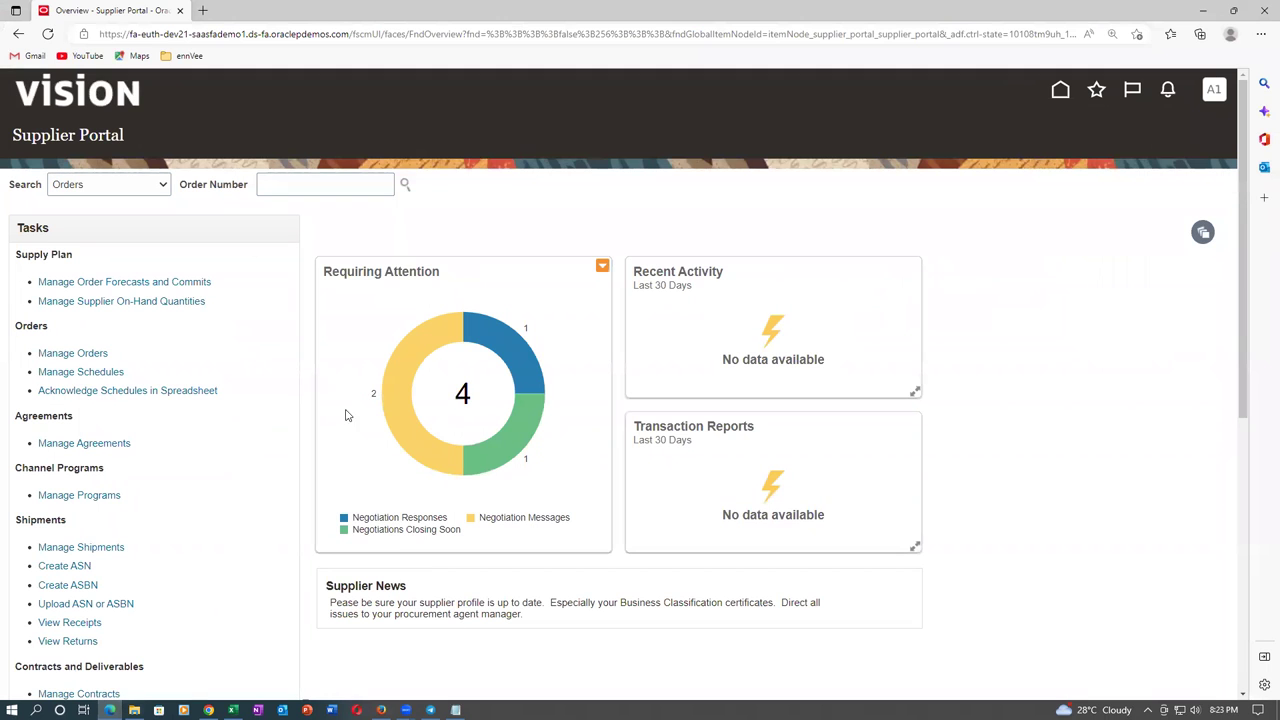
Sign out of the supplier portal and sign back in.
{"action": "left_click", "coordinate": [1213, 92]}
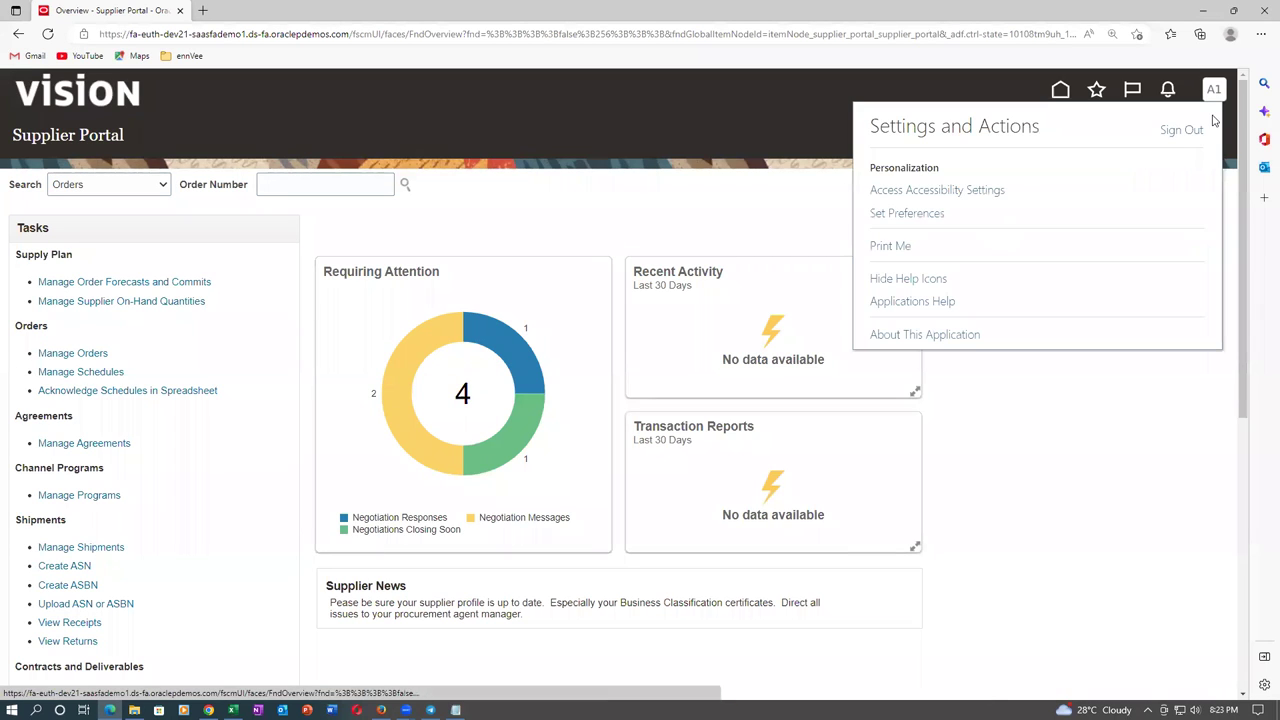
{"action": "left_click", "coordinate": [1178, 133]}
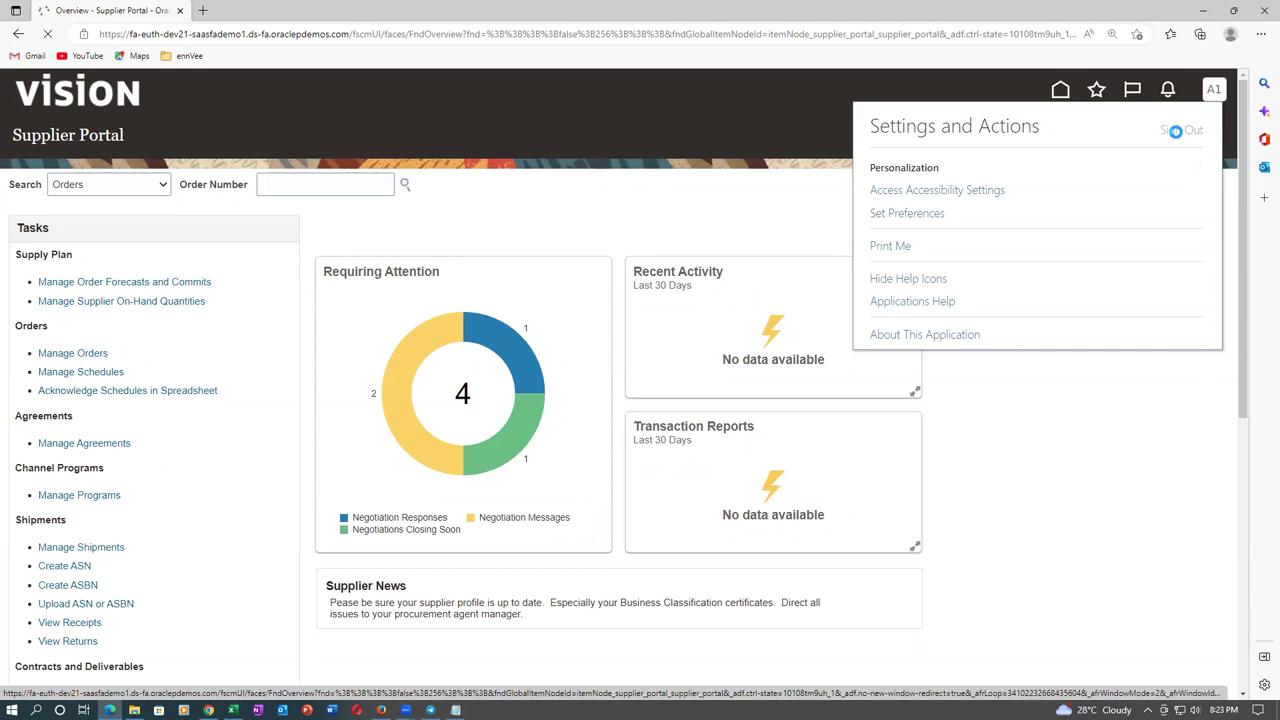
{"action": "left_click", "coordinate": [646, 346]}
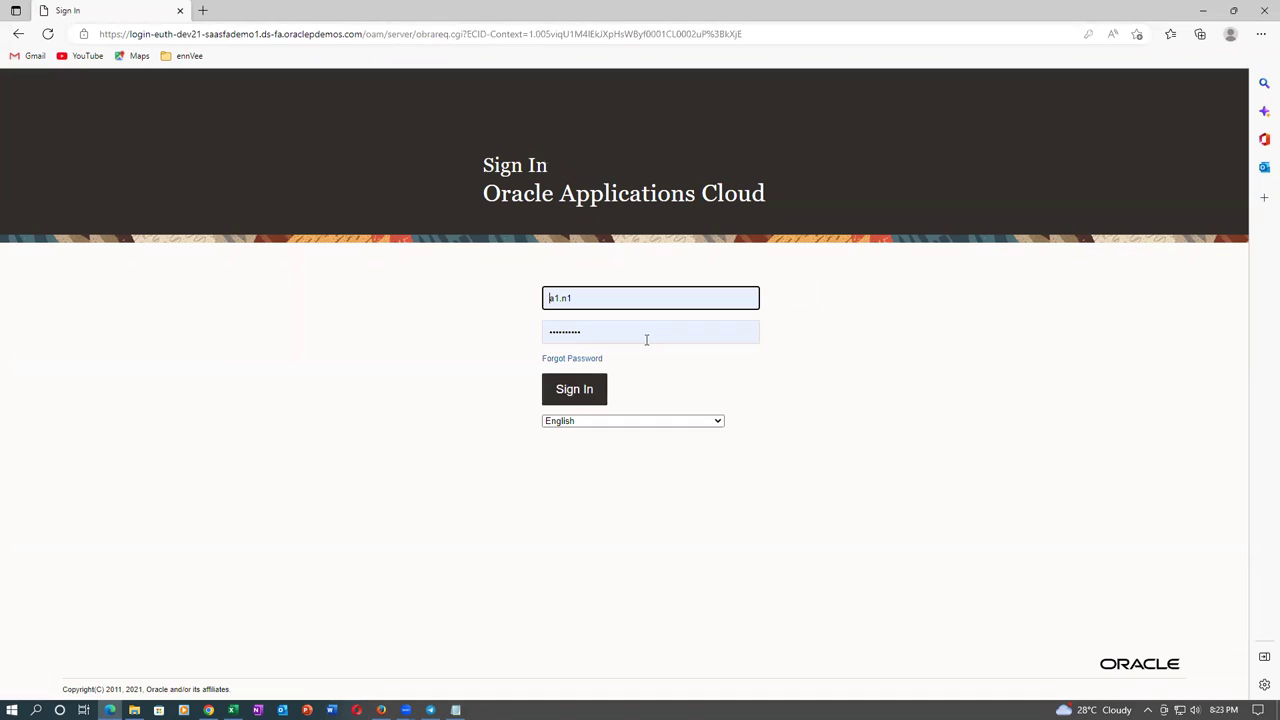
{"action": "left_click", "coordinate": [566, 402]}
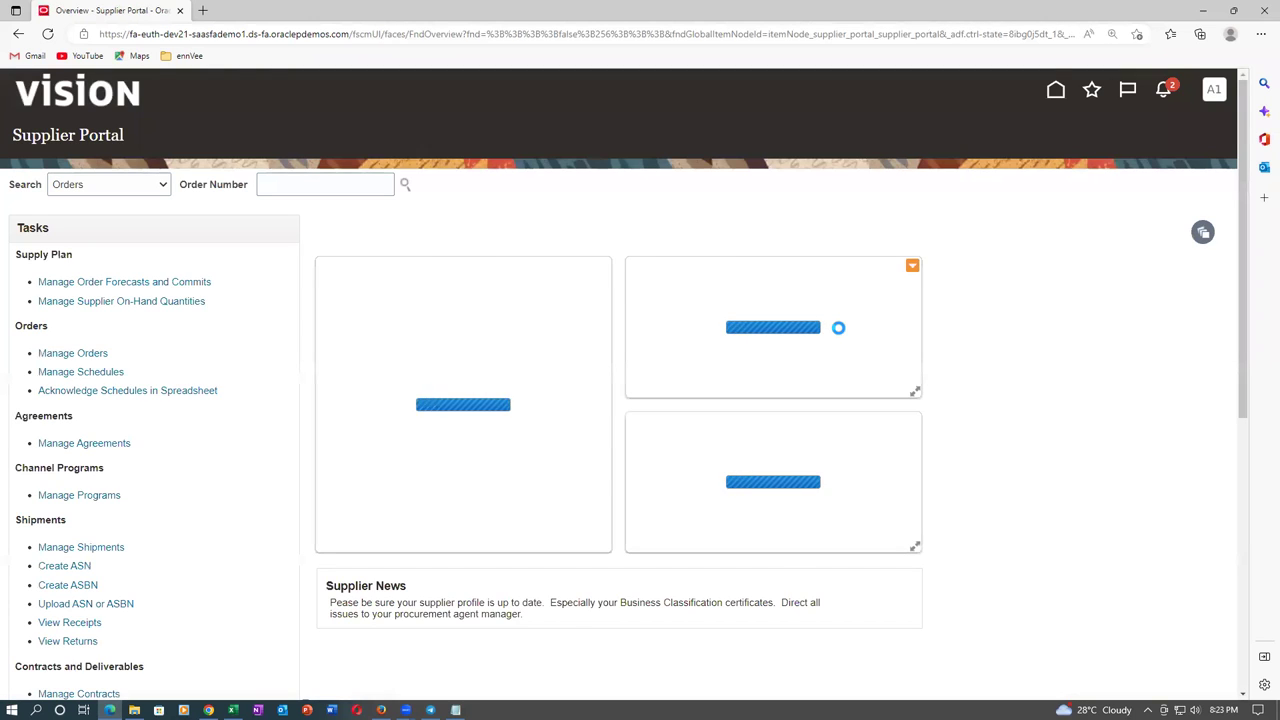
Dismiss both negotiation 31802 notifications, Resumed and Paused, from the notifications list.
{"action": "mouse_move", "coordinate": [381, 434]}
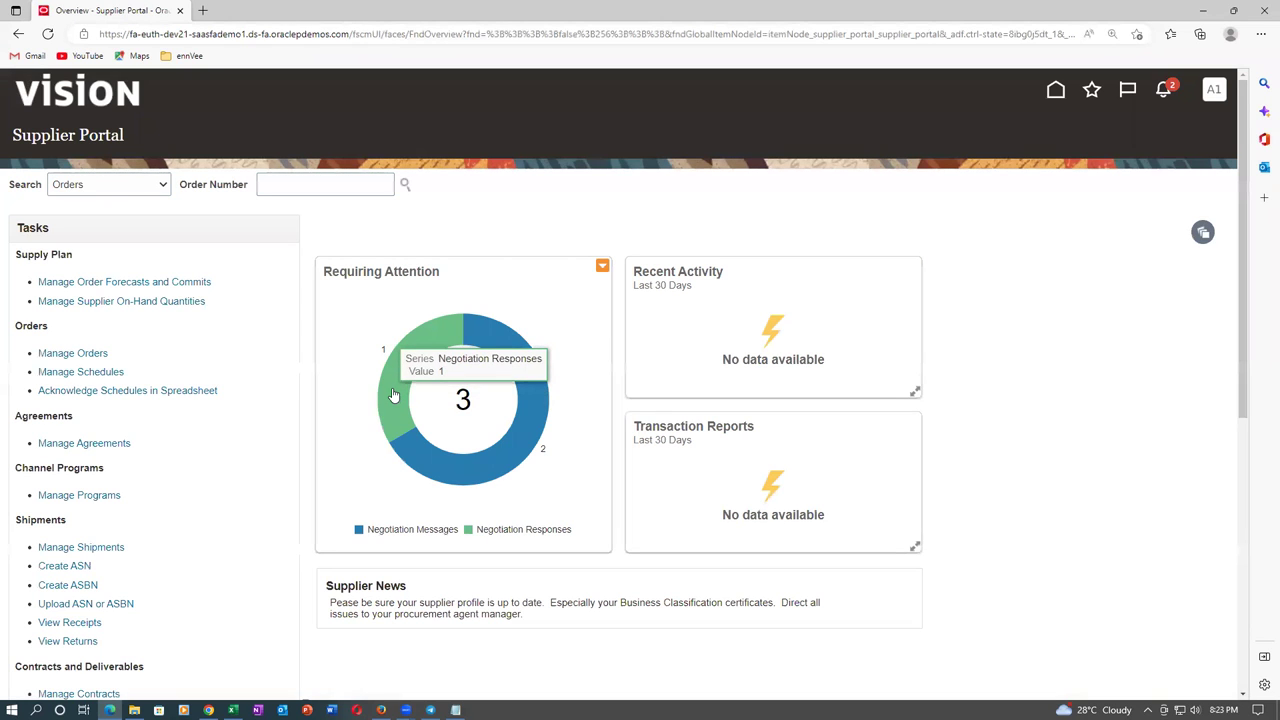
{"action": "left_click", "coordinate": [1168, 92]}
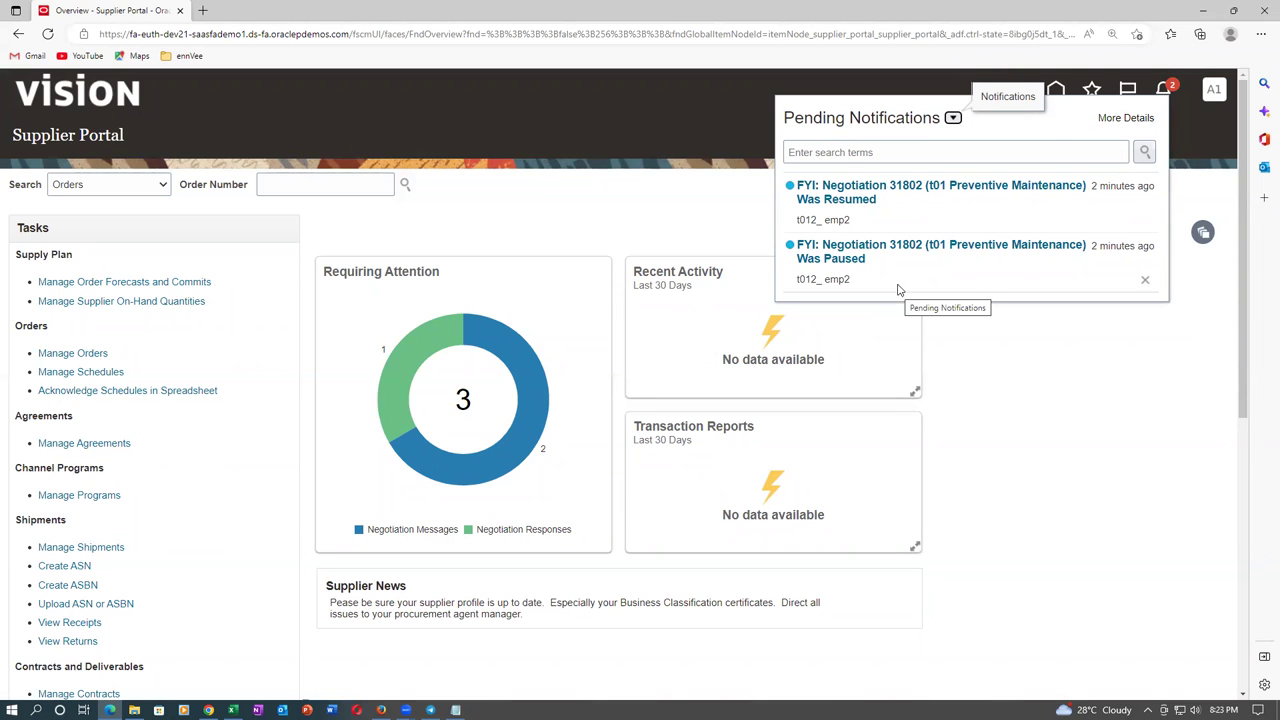
{"action": "left_click", "coordinate": [906, 190]}
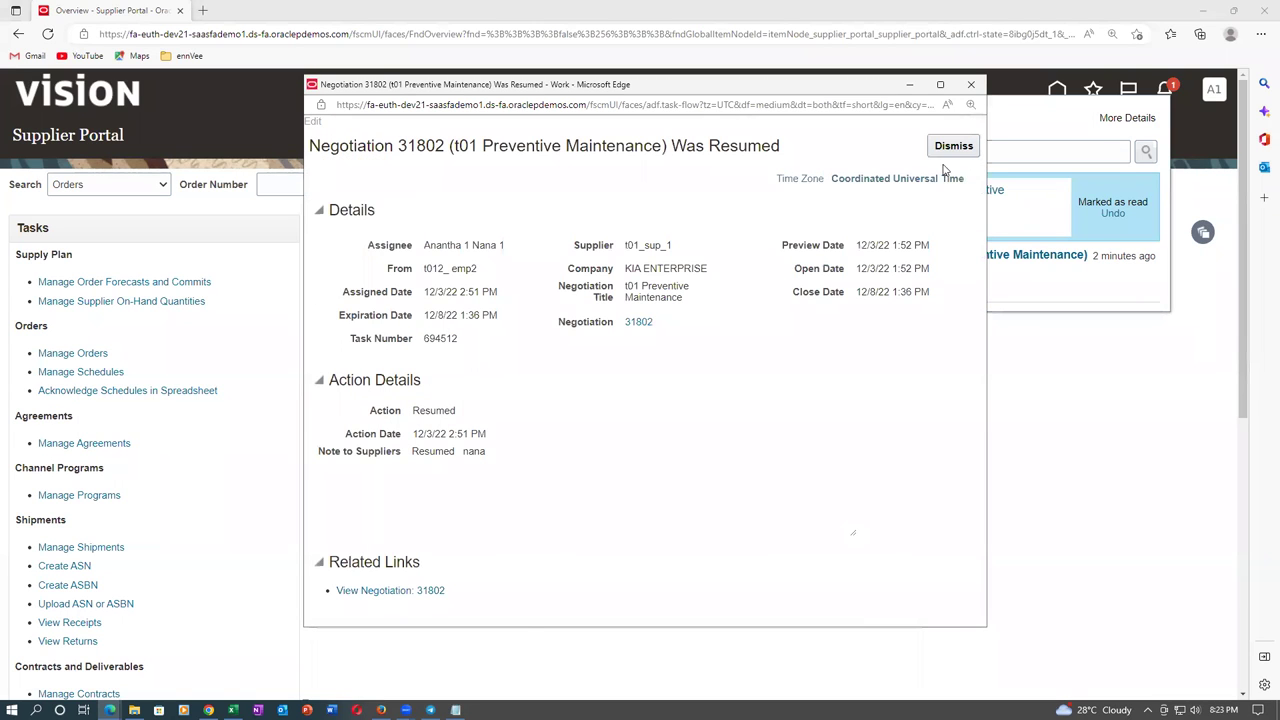
{"action": "left_click", "coordinate": [955, 147]}
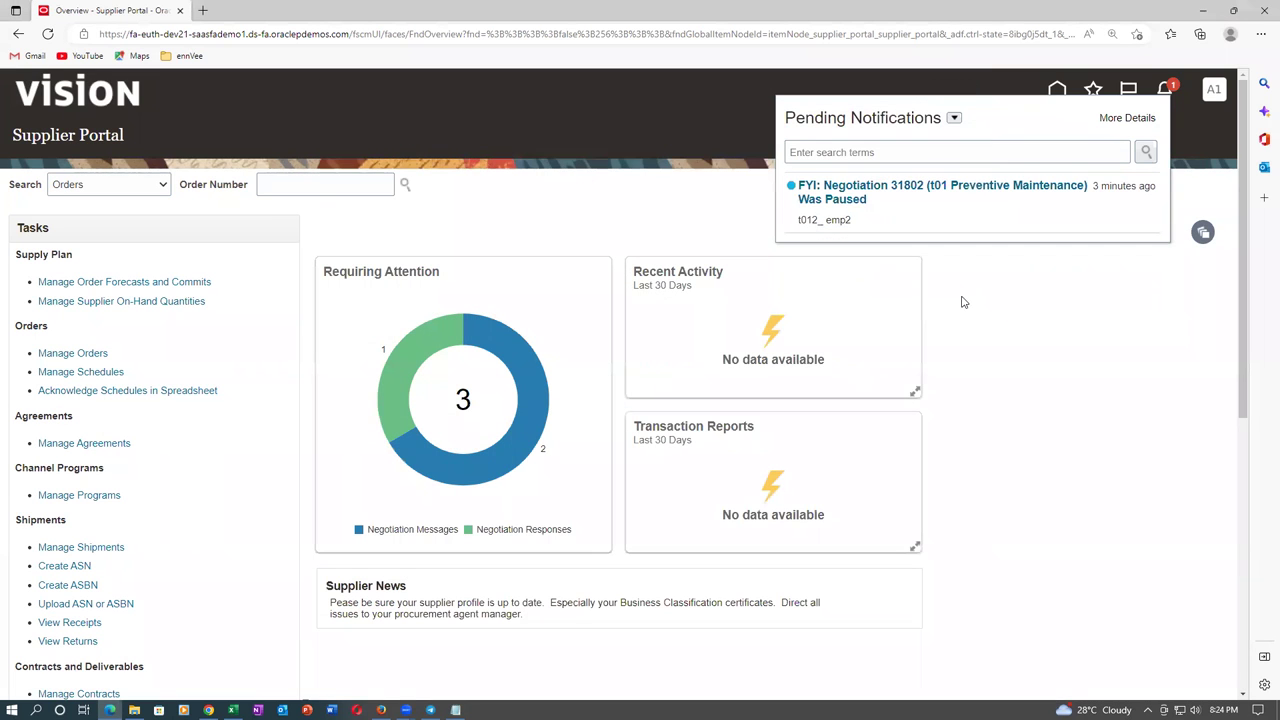
{"action": "left_click", "coordinate": [962, 189]}
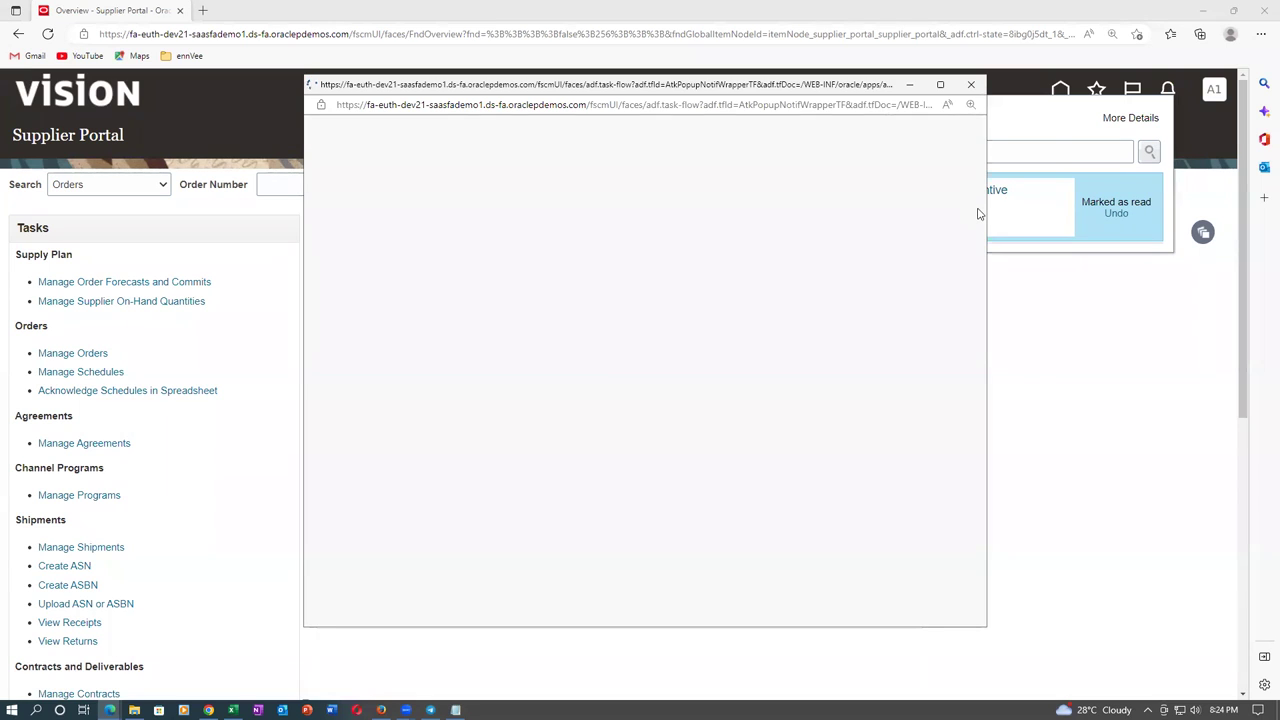
{"action": "left_click", "coordinate": [955, 150]}
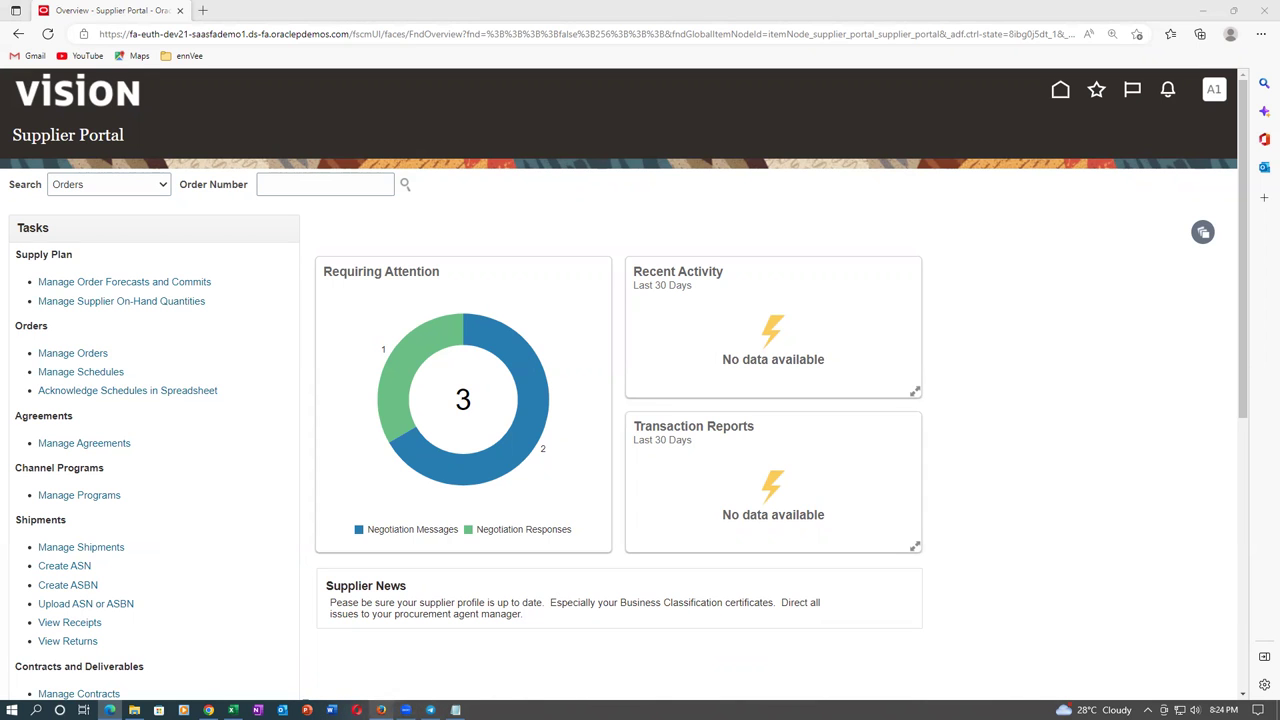
On the buyer's negotiation 31802 page, browse the Manage actions without choosing, then exit to Manage Negotiations.
{"action": "left_click", "coordinate": [381, 710]}
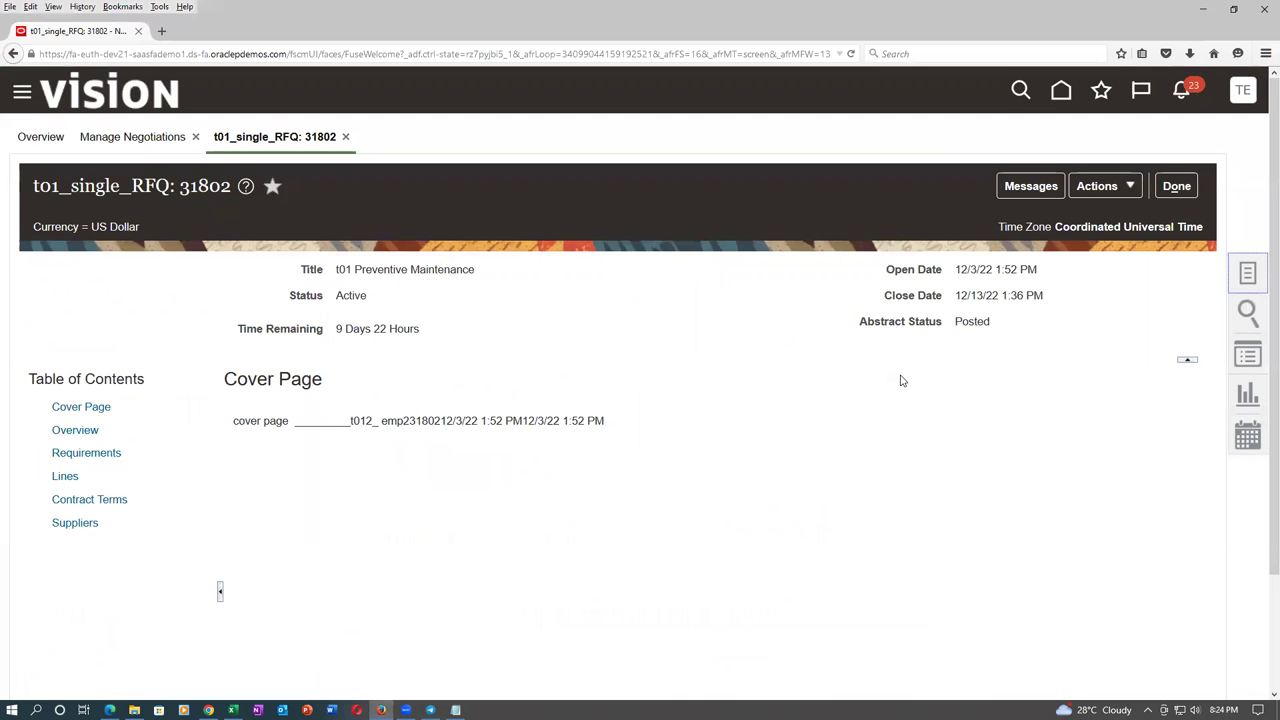
{"action": "left_click", "coordinate": [1100, 186]}
{"action": "mouse_move", "coordinate": [1108, 273]}
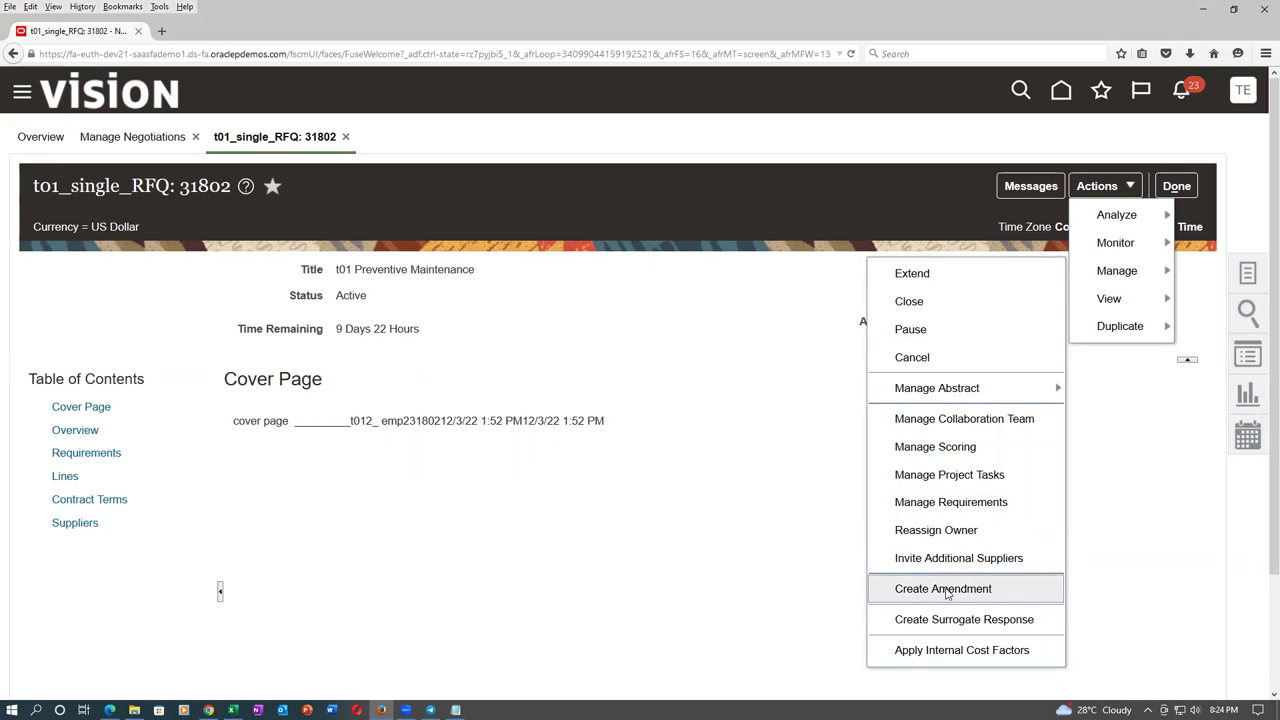
{"action": "left_click", "coordinate": [745, 457]}
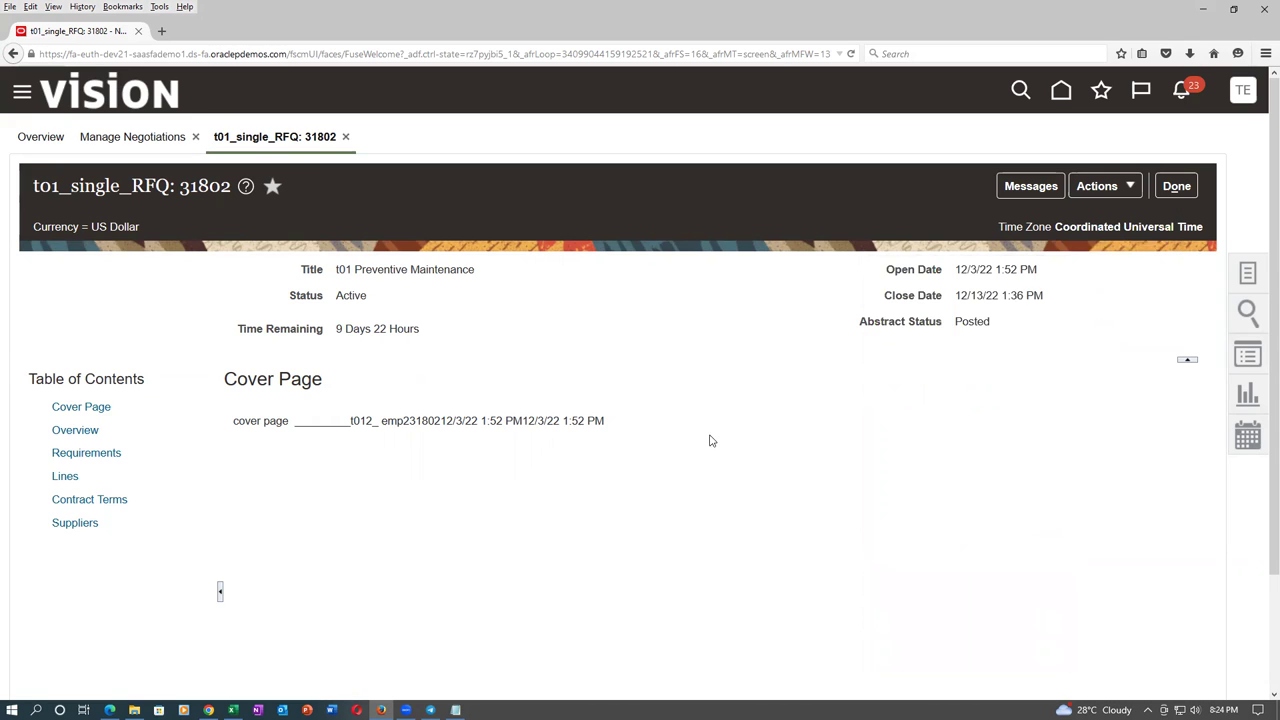
{"action": "left_click", "coordinate": [1100, 186]}
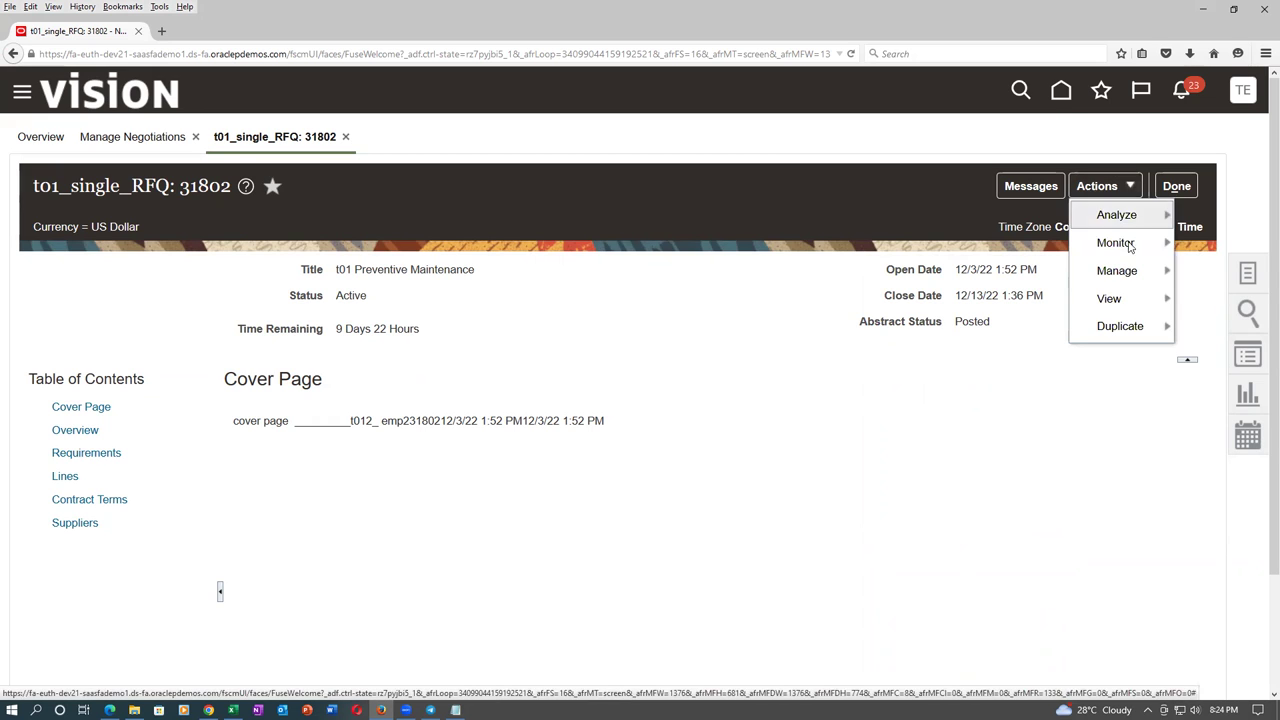
{"action": "left_click", "coordinate": [1176, 186]}
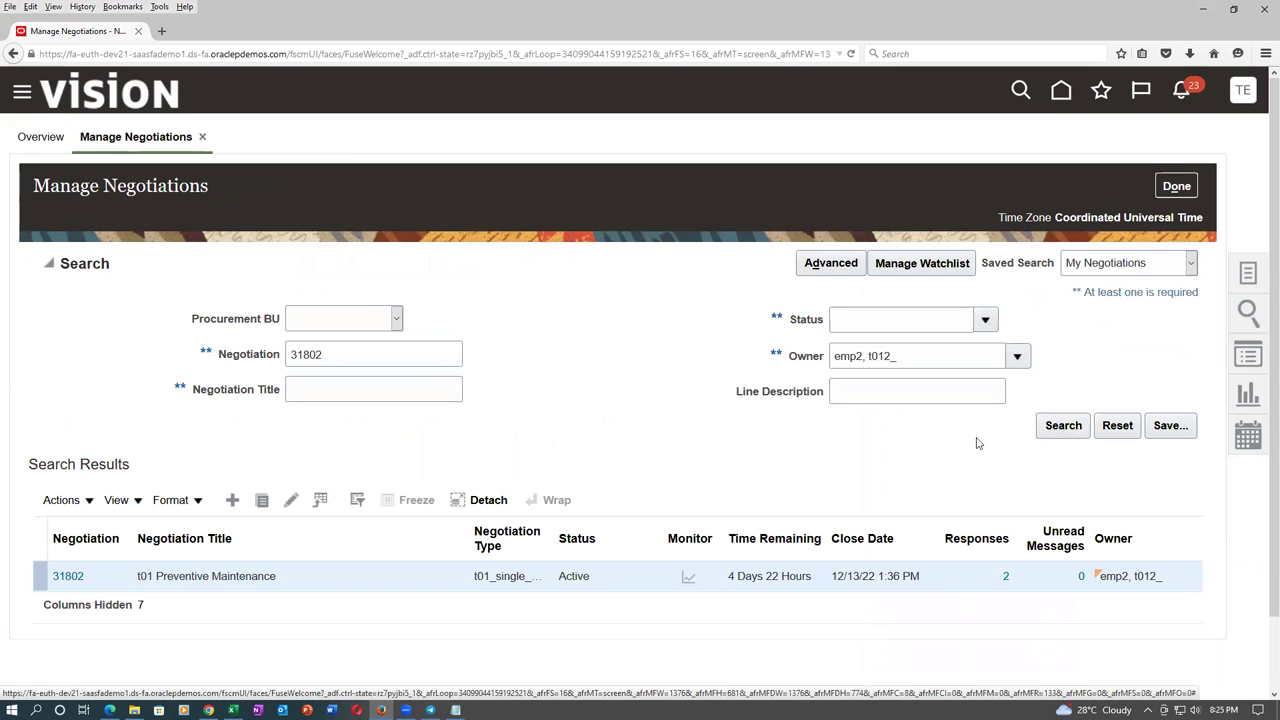
Rerun the negotiation search so 31802 lists 3 responses, and reopen negotiation 31802.
{"action": "left_click", "coordinate": [1052, 426]}
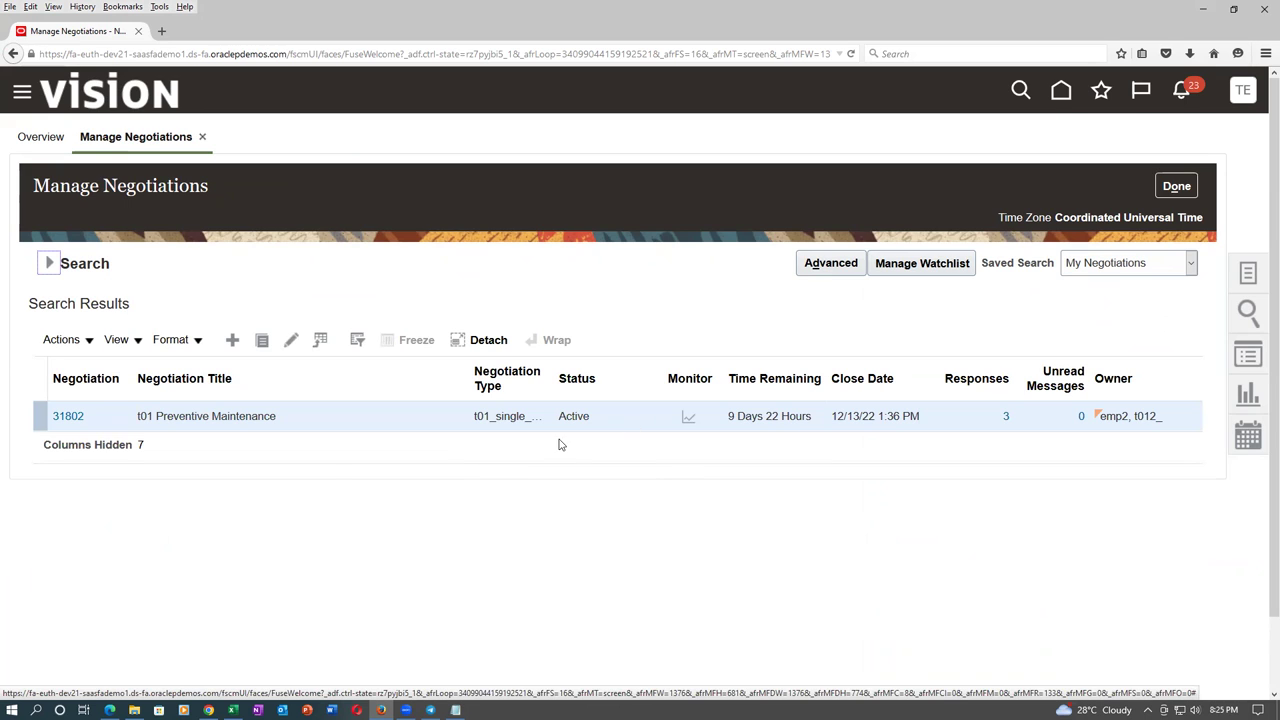
{"action": "left_click", "coordinate": [66, 416]}
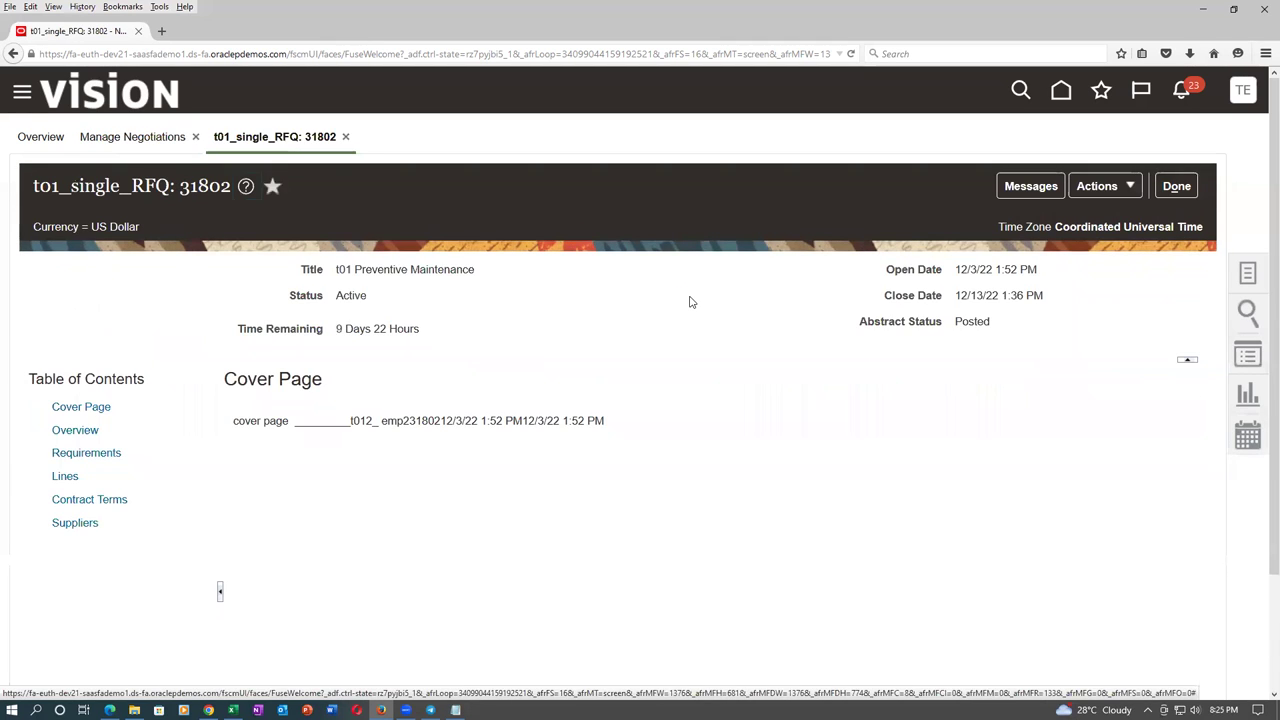
{"action": "scroll", "coordinate": [689, 304], "scroll_direction": "down", "scroll_amount": 3}
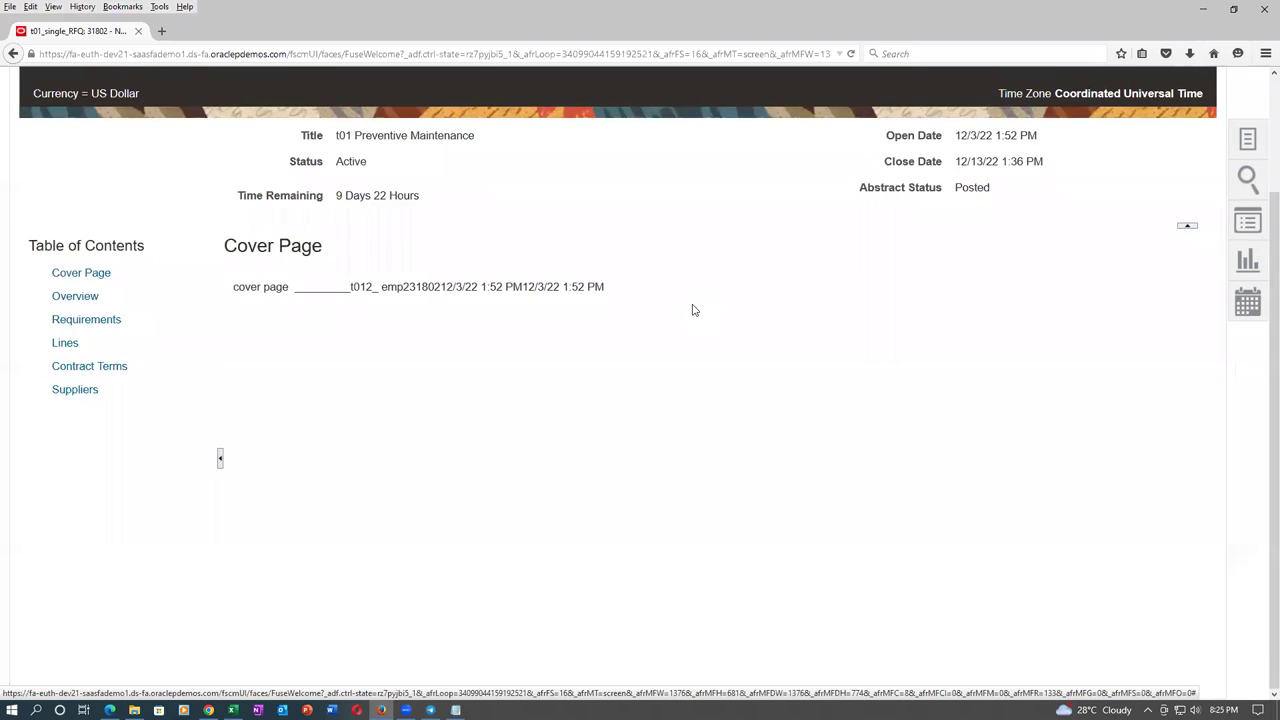
{"action": "scroll", "coordinate": [692, 310], "scroll_direction": "up", "scroll_amount": 3}
{"action": "left_click", "coordinate": [1124, 183]}
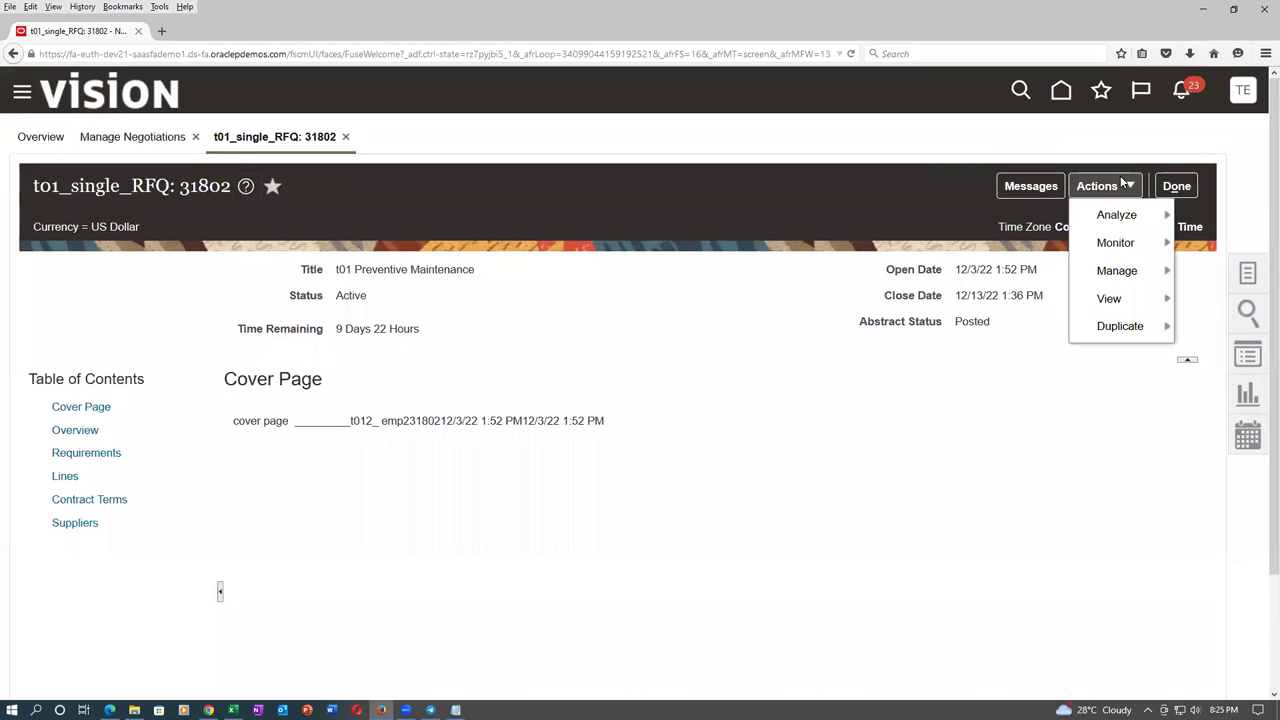
Open 31802's Monitor Negotiation page and review the Suppliers table showing three responses.
{"action": "mouse_move", "coordinate": [1112, 243]}
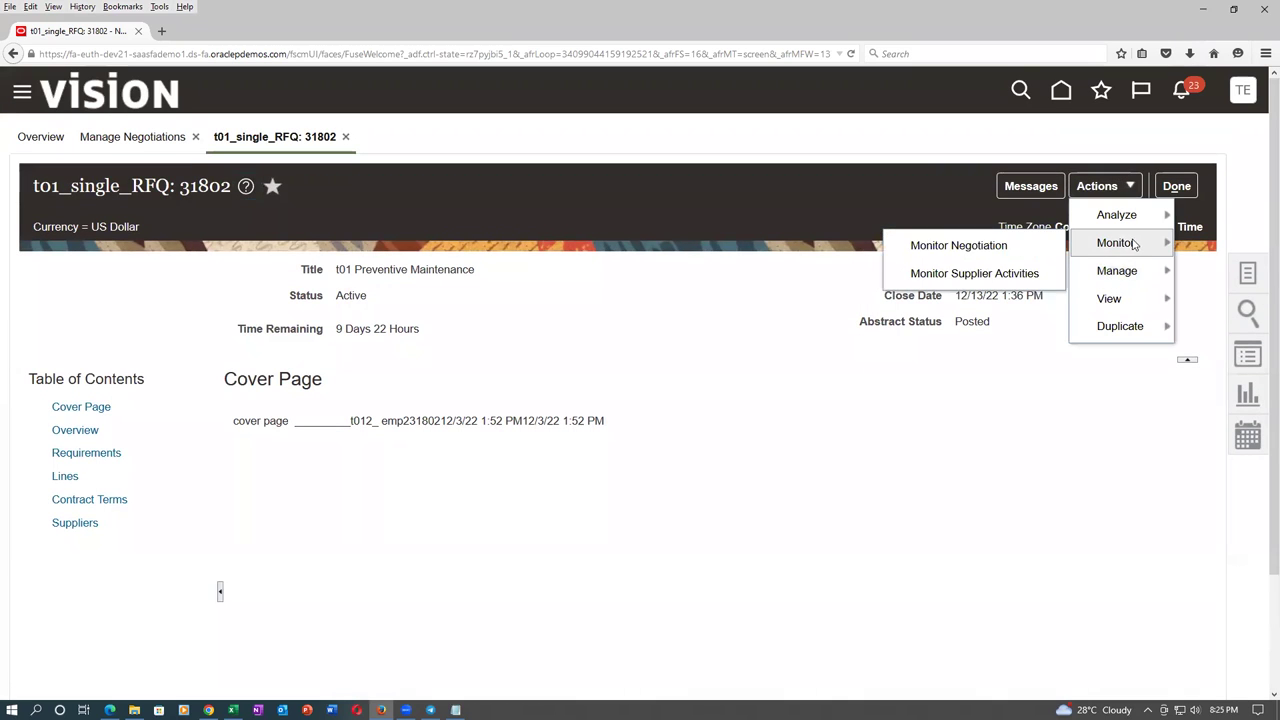
{"action": "left_click", "coordinate": [966, 252]}
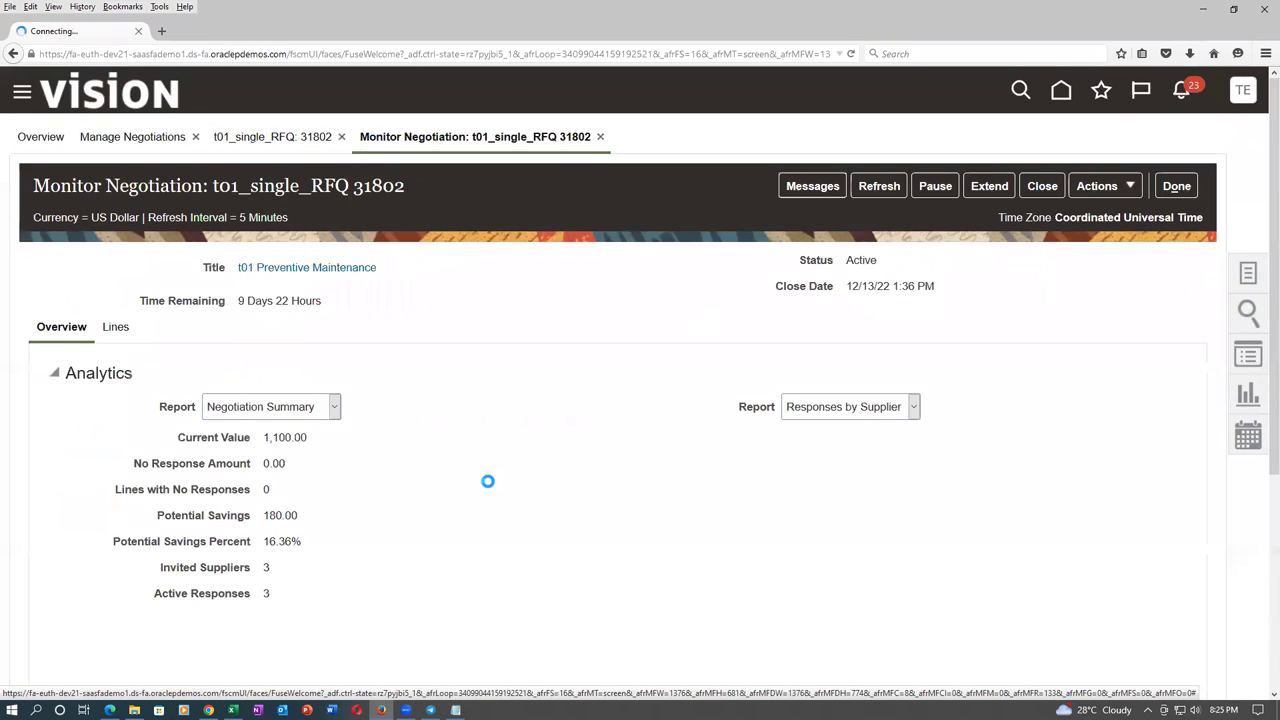
{"action": "scroll", "coordinate": [488, 481], "scroll_direction": "down", "scroll_amount": 5}
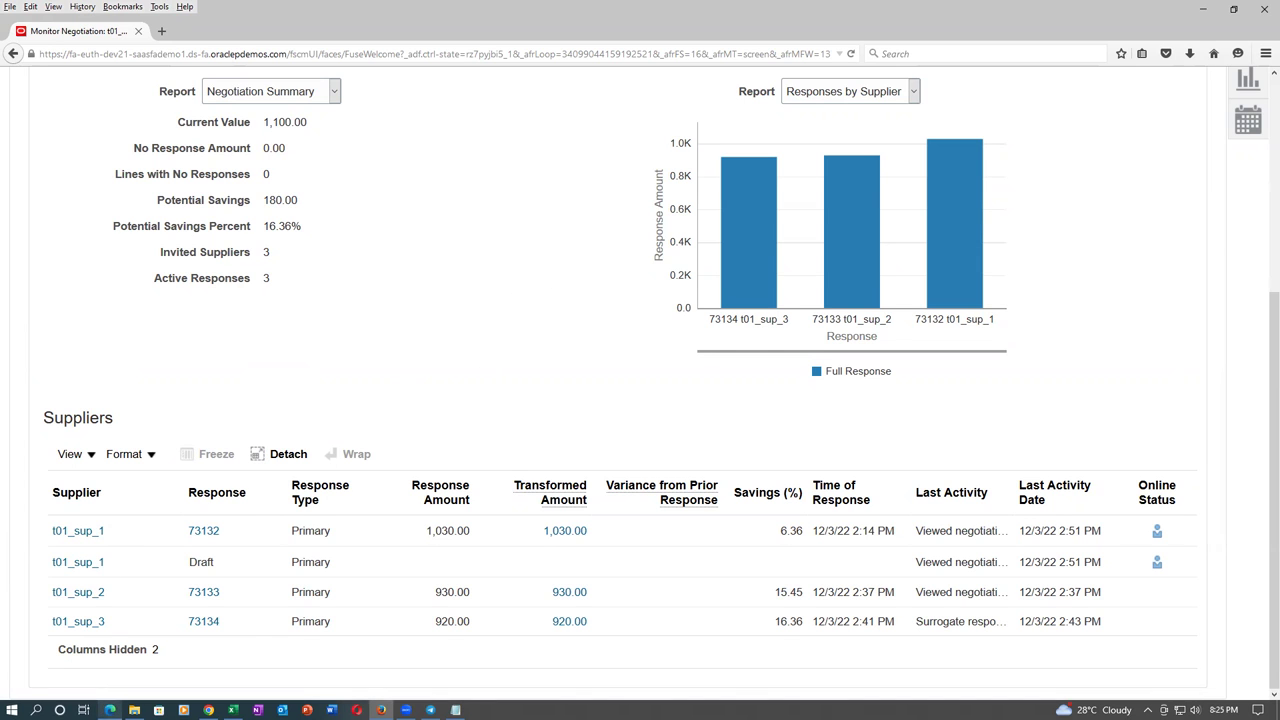
{"action": "key", "text": "alt+Tab"}
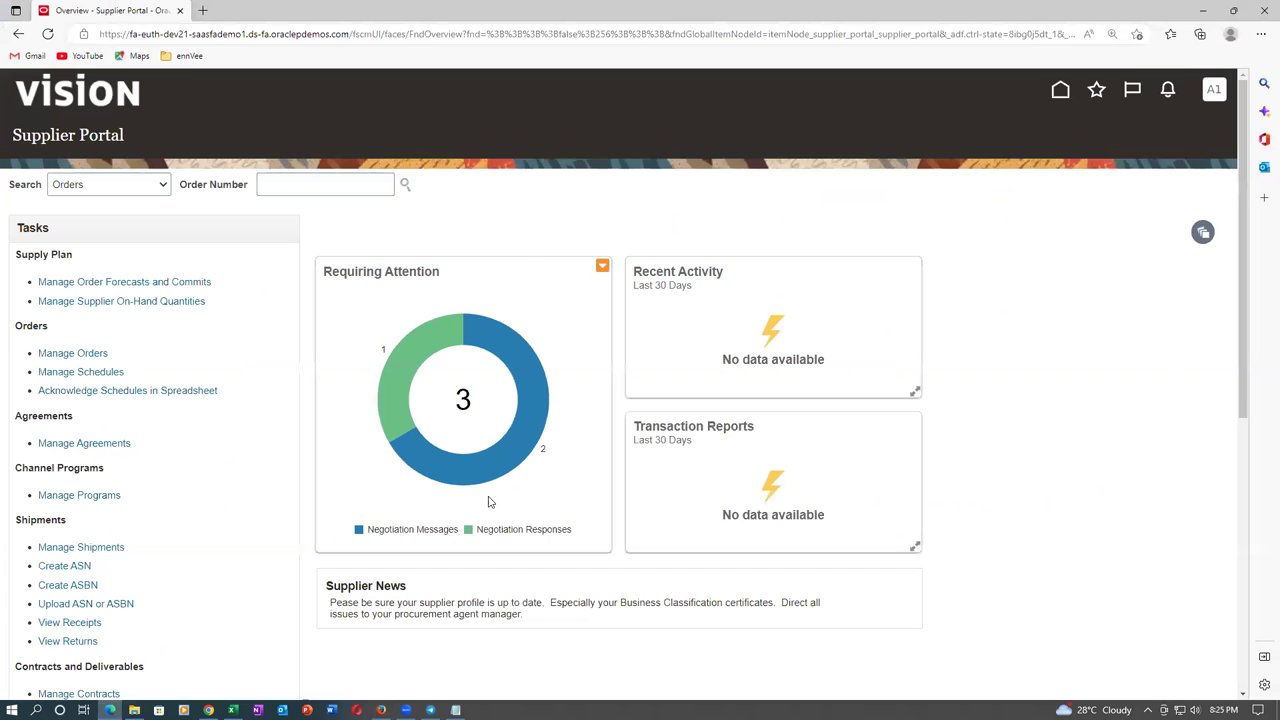
Verify the supplier portal has no notifications left, then return to the buyer's monitor page.
{"action": "left_click", "coordinate": [1167, 92]}
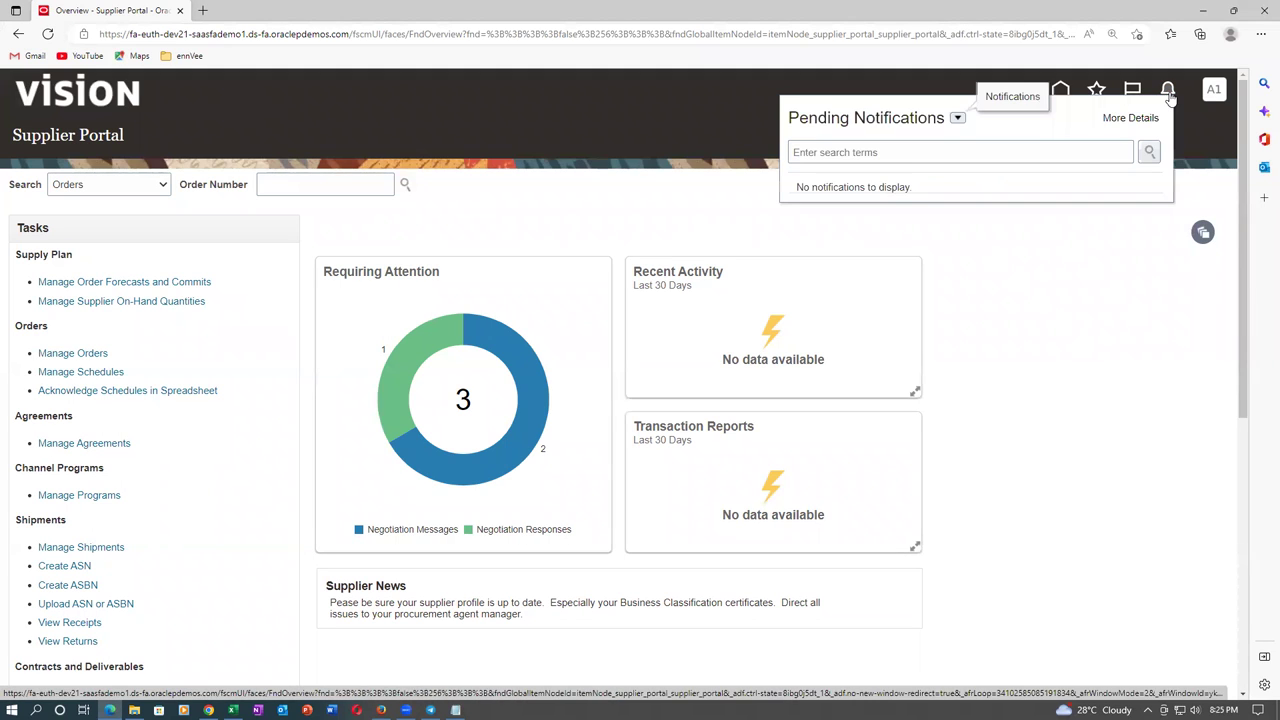
{"action": "left_click", "coordinate": [966, 235]}
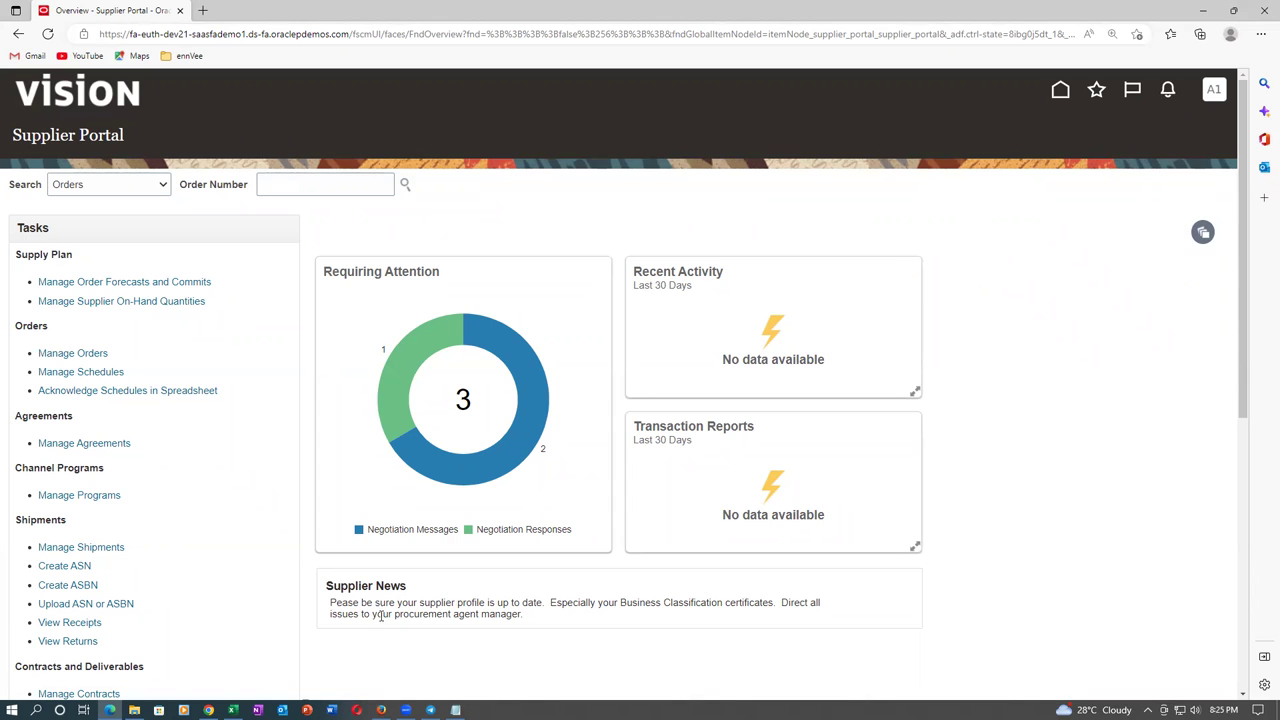
{"action": "left_click", "coordinate": [381, 710]}
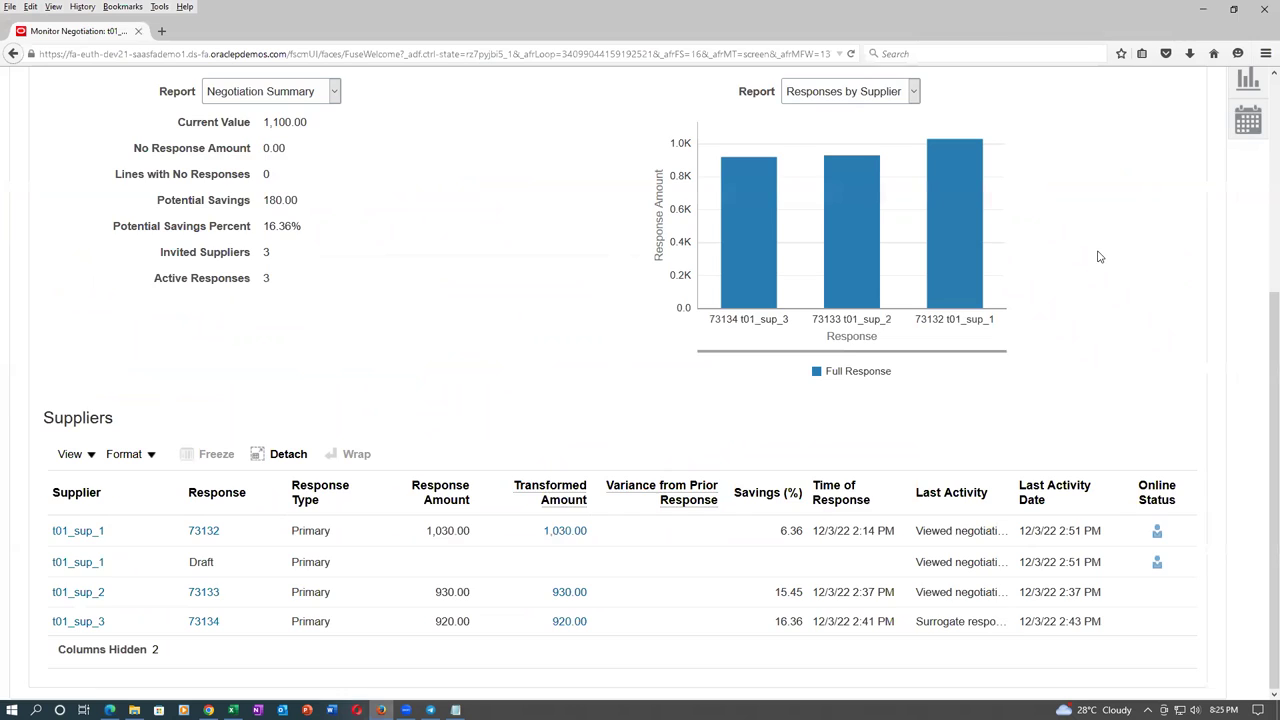
Create an amendment to negotiation 31802 from the Monitor Negotiation page.
{"action": "scroll", "coordinate": [1104, 260], "scroll_direction": "up", "scroll_amount": 5}
{"action": "left_click", "coordinate": [1097, 188]}
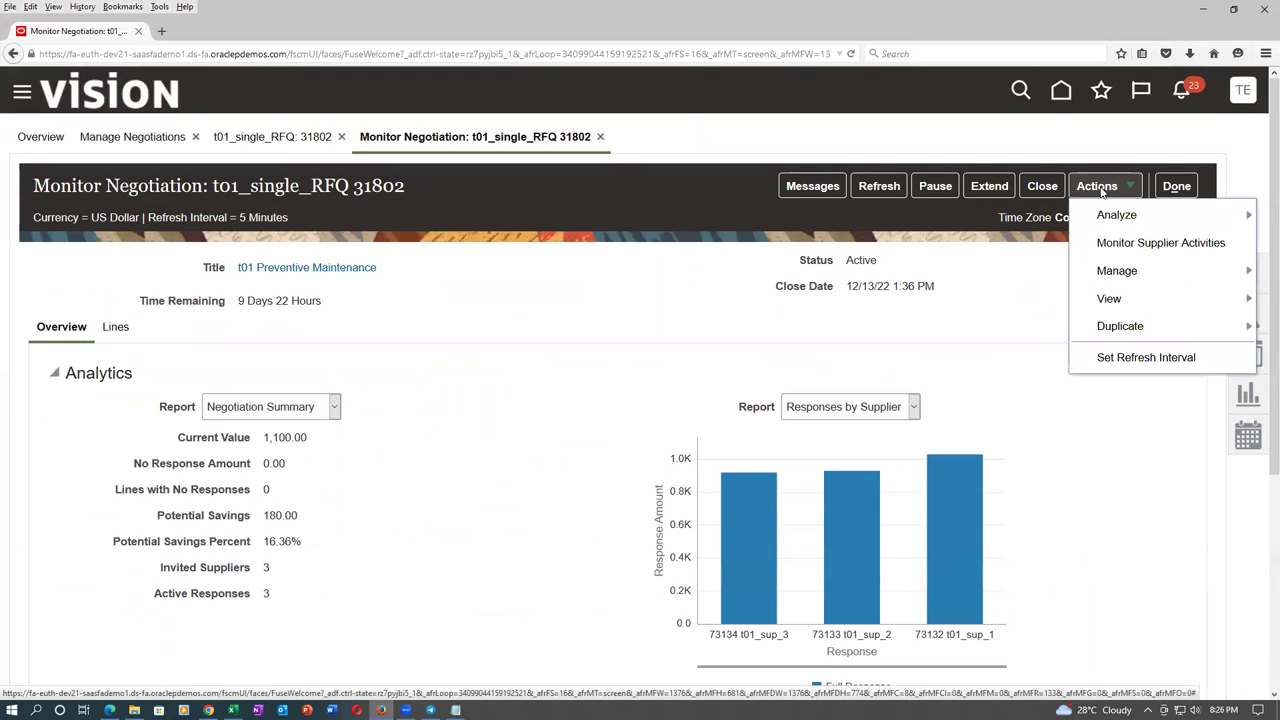
{"action": "mouse_move", "coordinate": [1105, 275]}
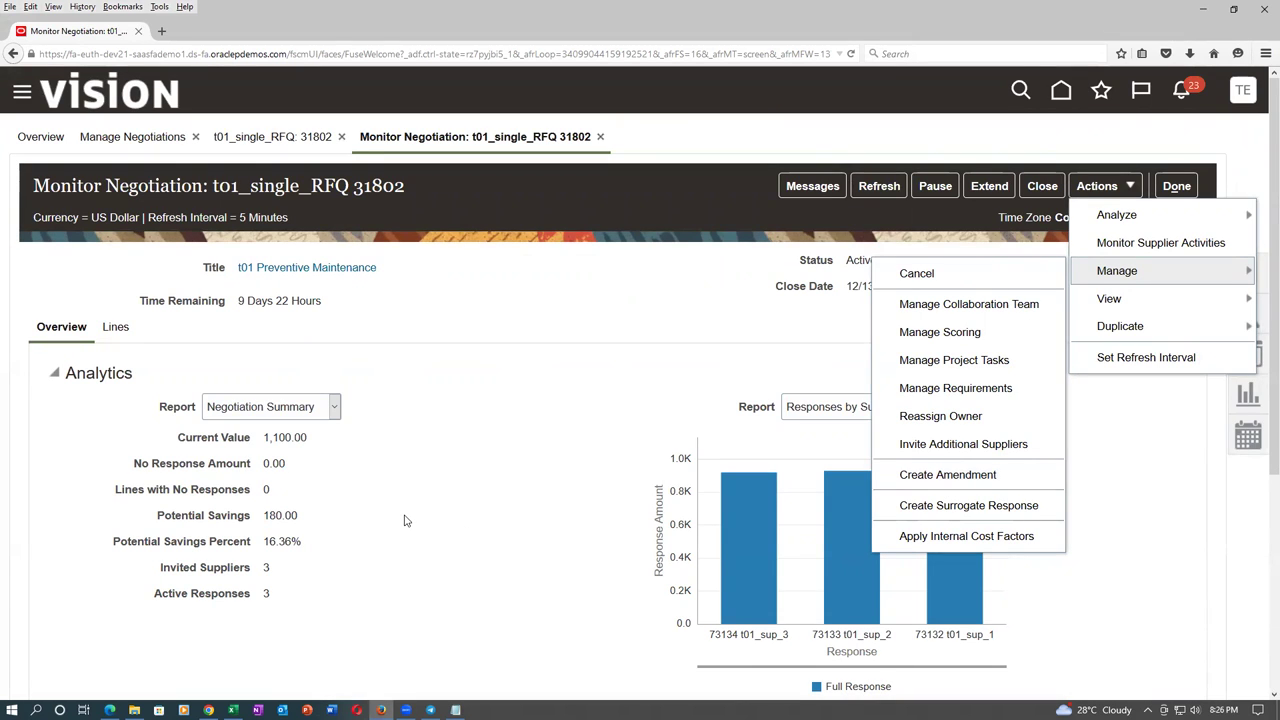
{"action": "scroll", "coordinate": [405, 520], "scroll_direction": "down", "scroll_amount": 5}
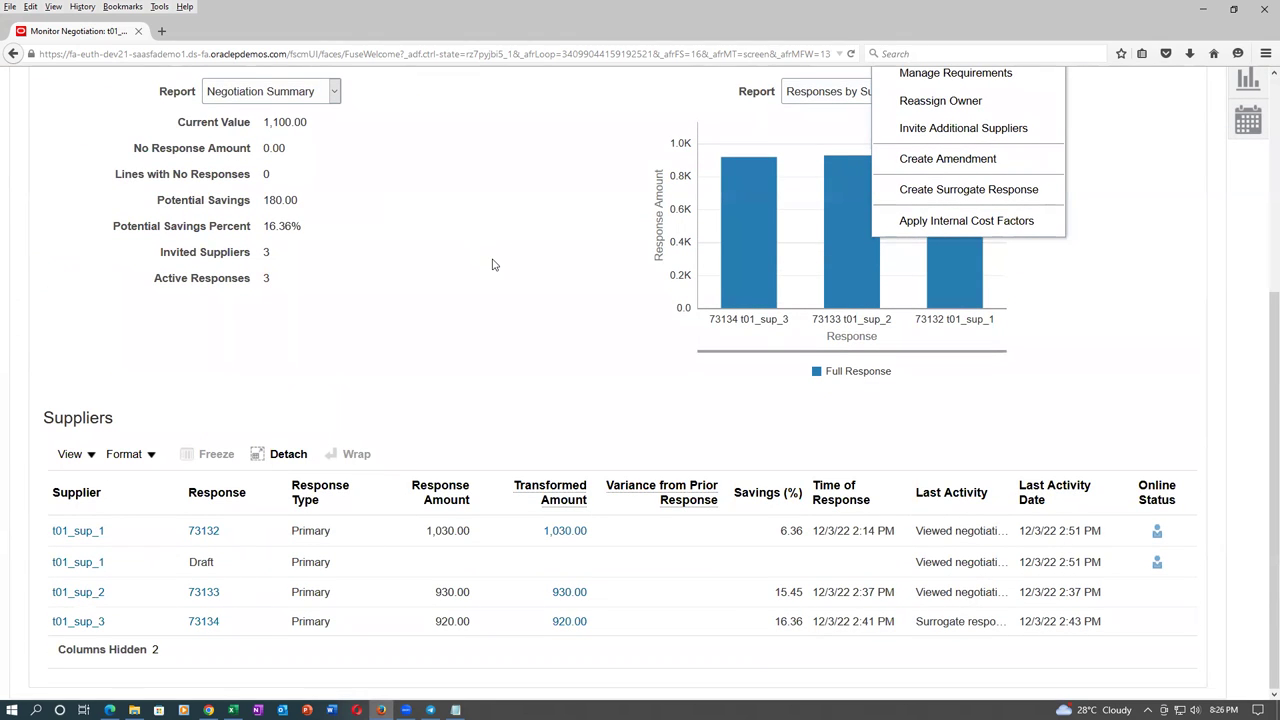
{"action": "left_click", "coordinate": [969, 159]}
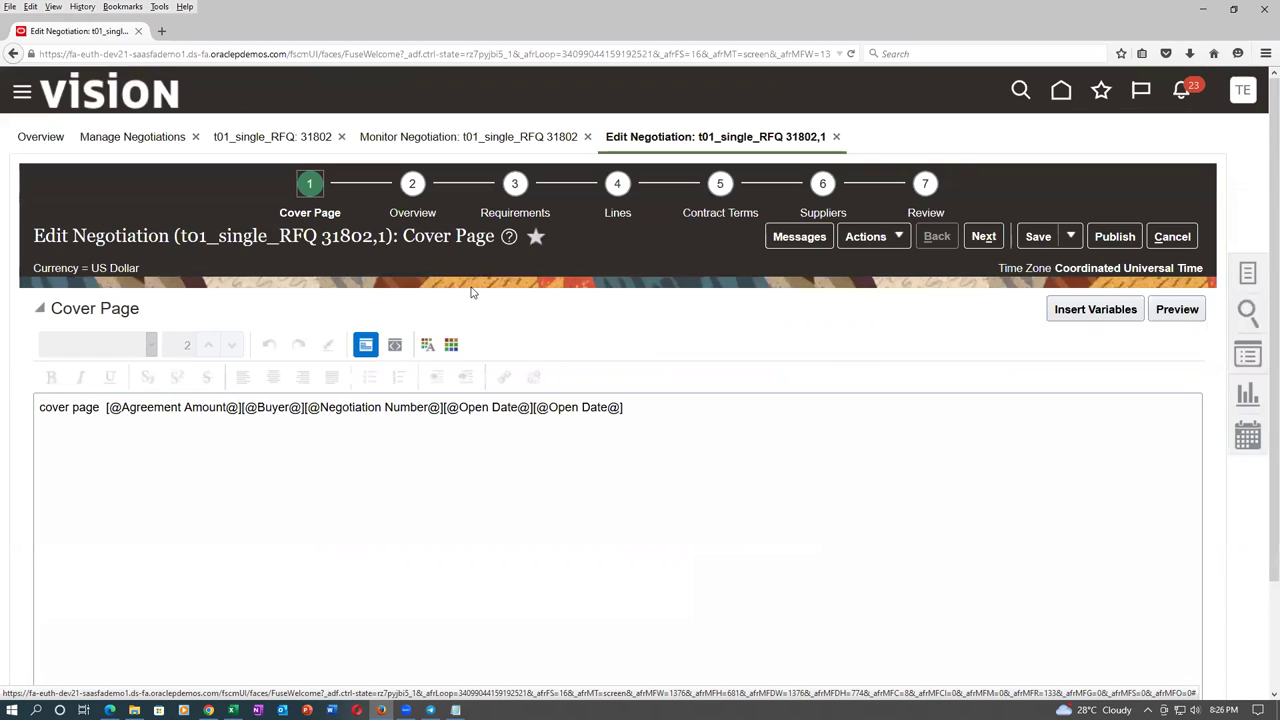
Review the amendment's Overview, terms and collaboration team sections.
{"action": "scroll", "coordinate": [473, 292], "scroll_direction": "down", "scroll_amount": 2}
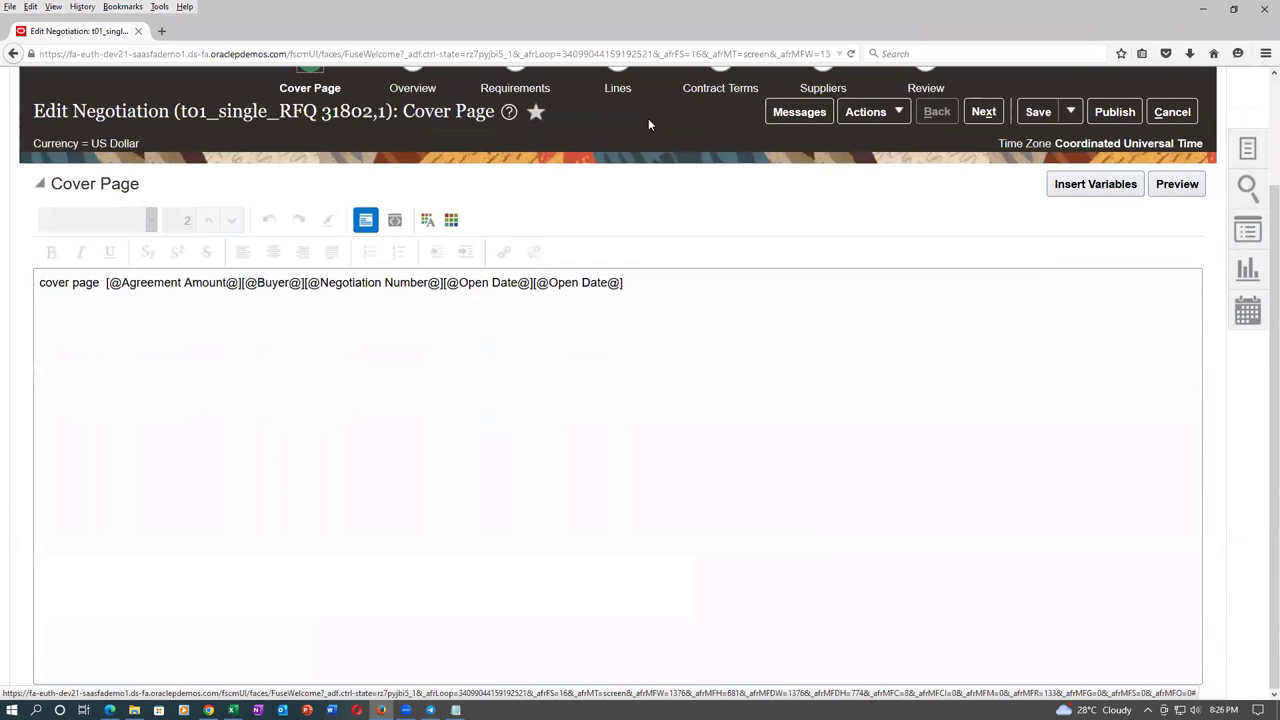
{"action": "scroll", "coordinate": [649, 123], "scroll_direction": "up", "scroll_amount": 2}
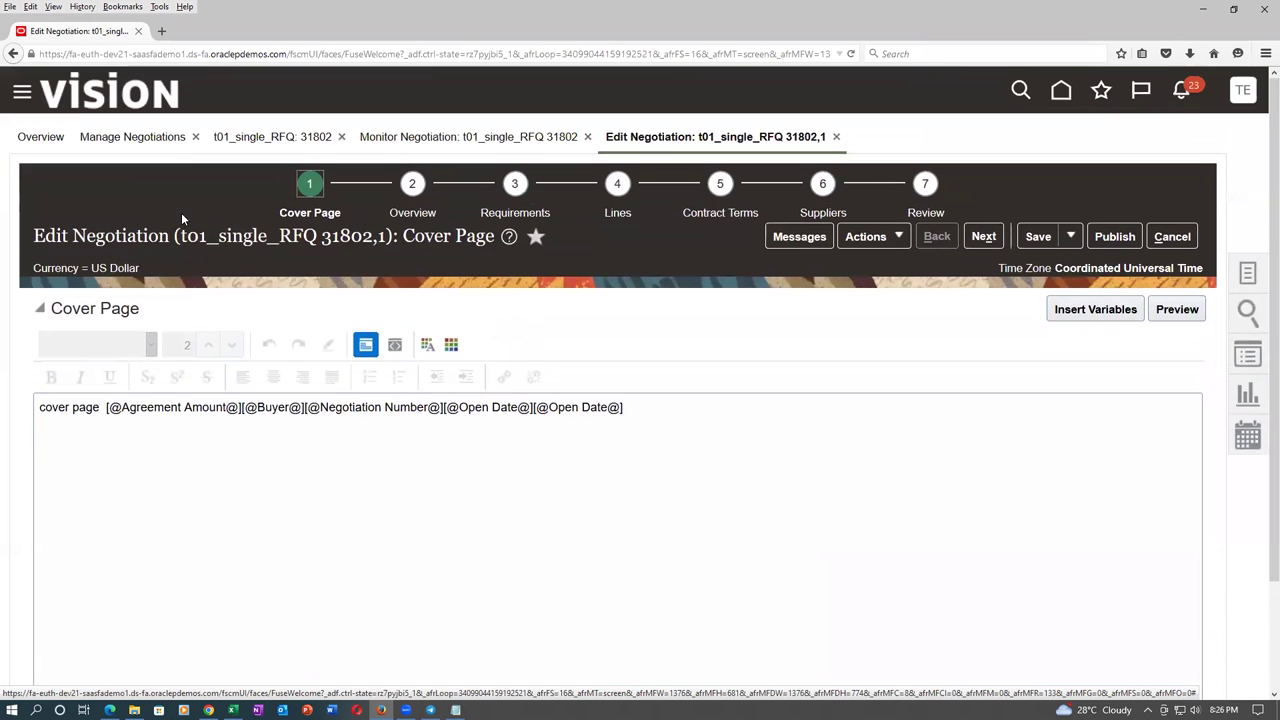
{"action": "left_click", "coordinate": [406, 212]}
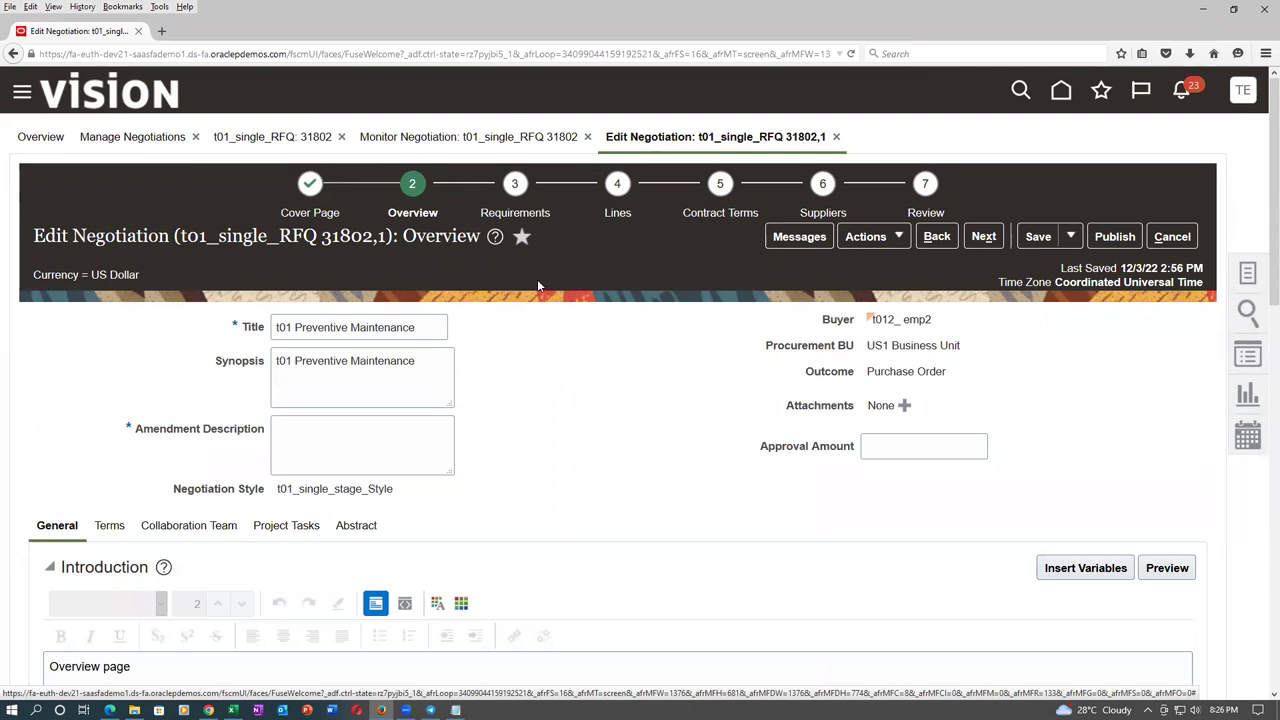
{"action": "scroll", "coordinate": [537, 279], "scroll_direction": "down", "scroll_amount": 4}
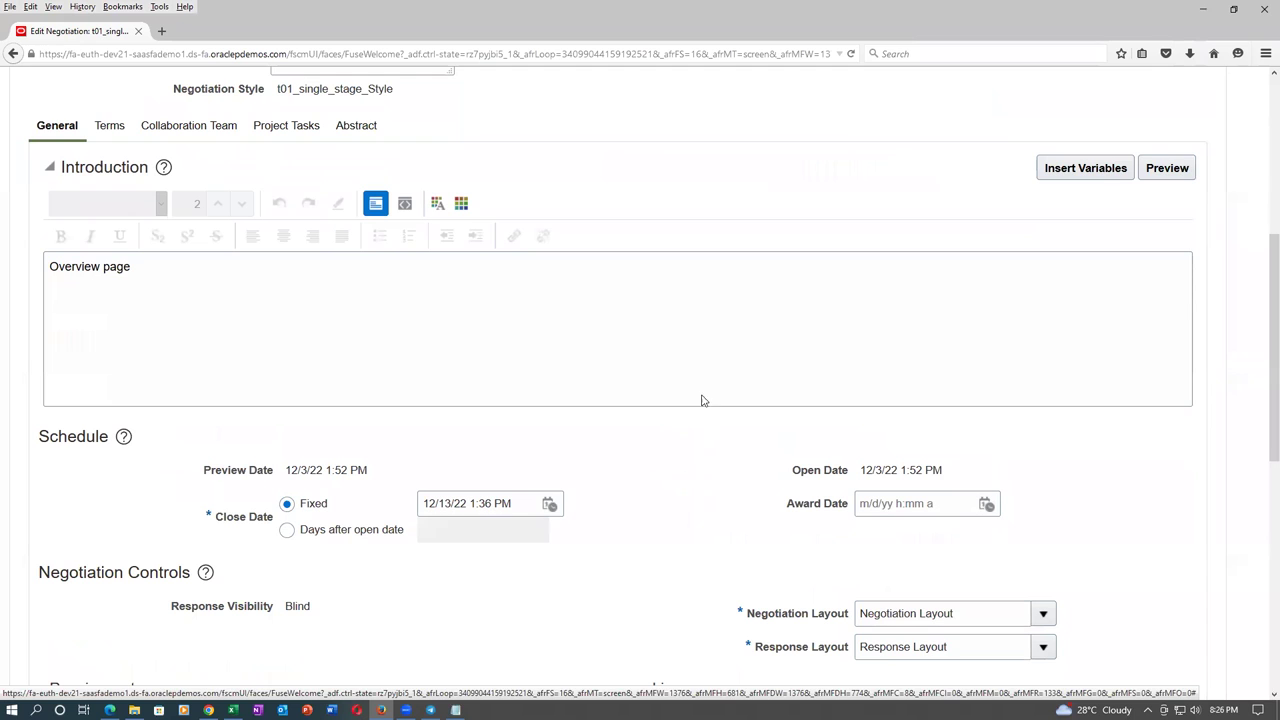
{"action": "left_click", "coordinate": [107, 131]}
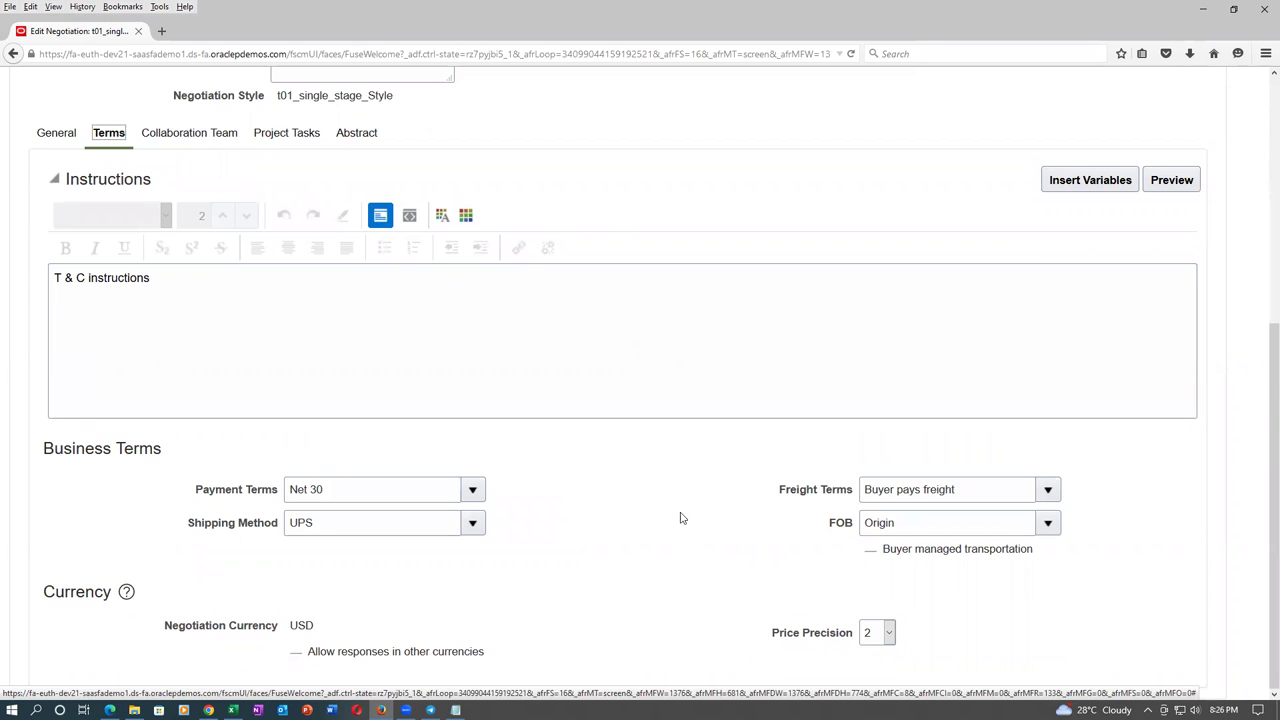
{"action": "left_click", "coordinate": [190, 133]}
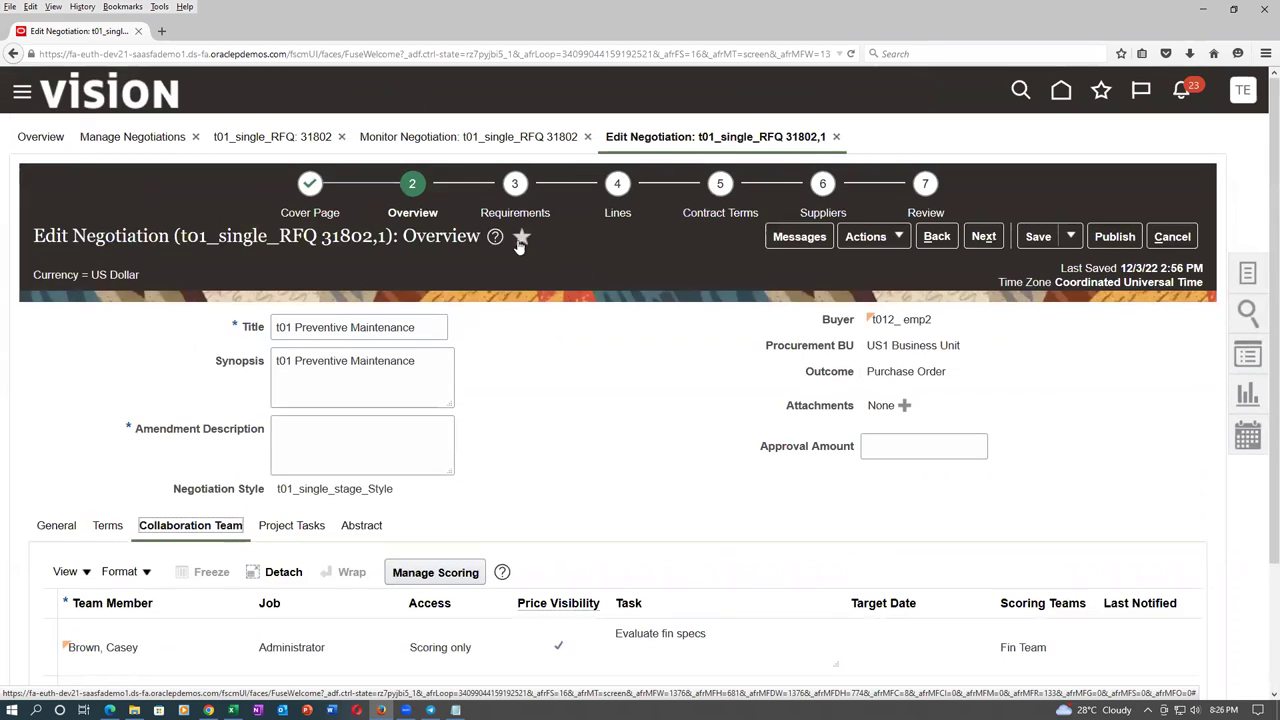
Enter 'ammended to 15 qty' as the amendment description.
{"action": "left_click", "coordinate": [302, 436]}
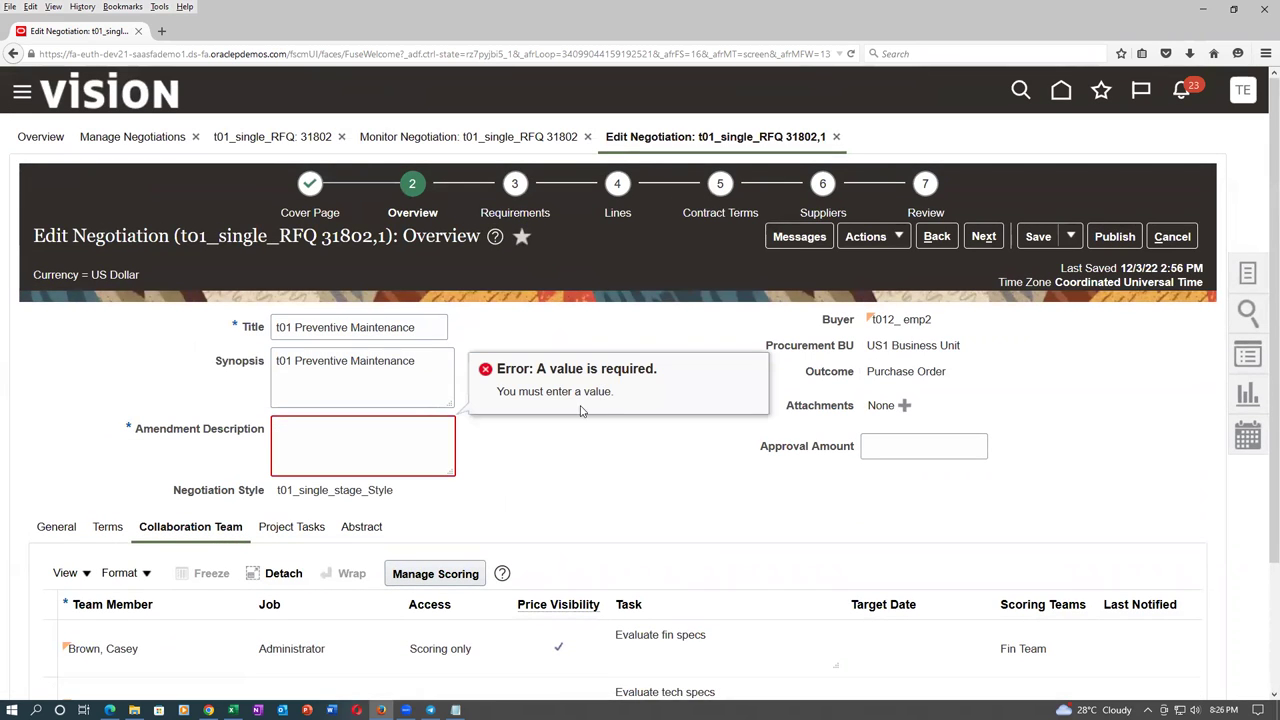
{"action": "type", "text": "ammendme"}
{"action": "key", "text": "BackSpace"}
{"action": "key", "text": "BackSpace"}
{"action": "key", "text": "BackSpace"}
{"action": "type", "text": "ded to 15 qty"}
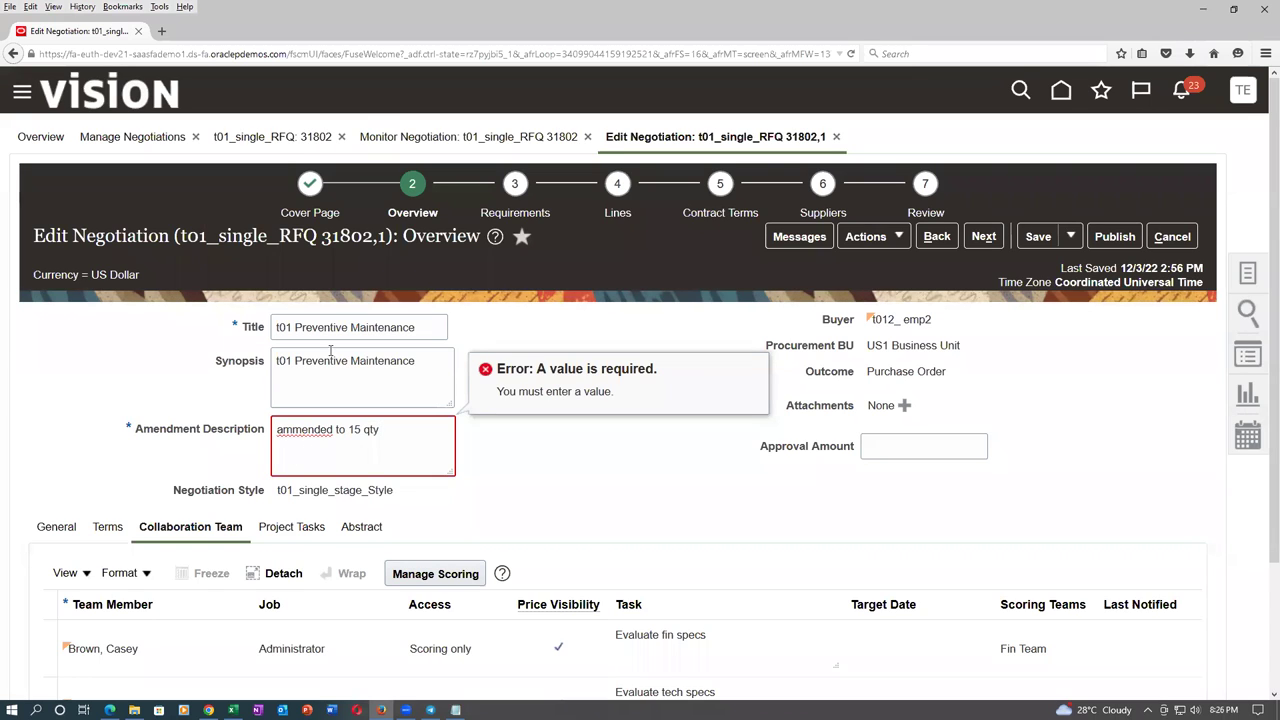
{"action": "left_click", "coordinate": [655, 515]}
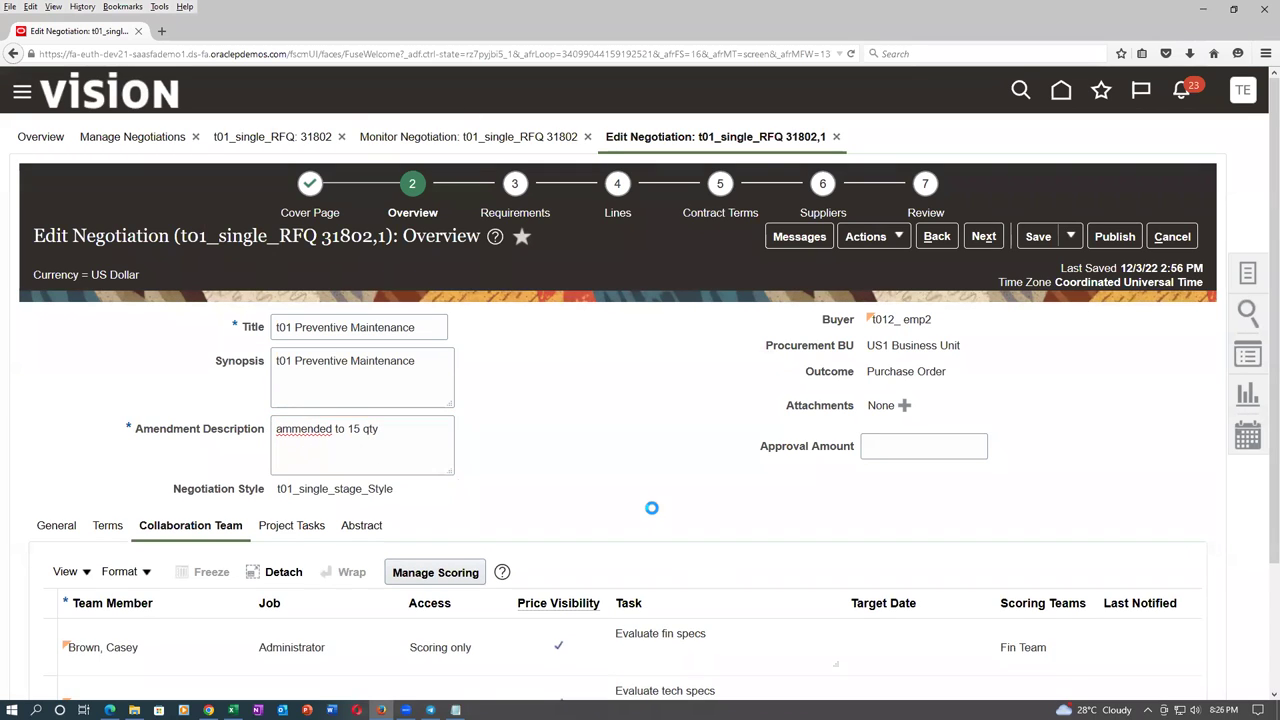
{"action": "left_click", "coordinate": [499, 218]}
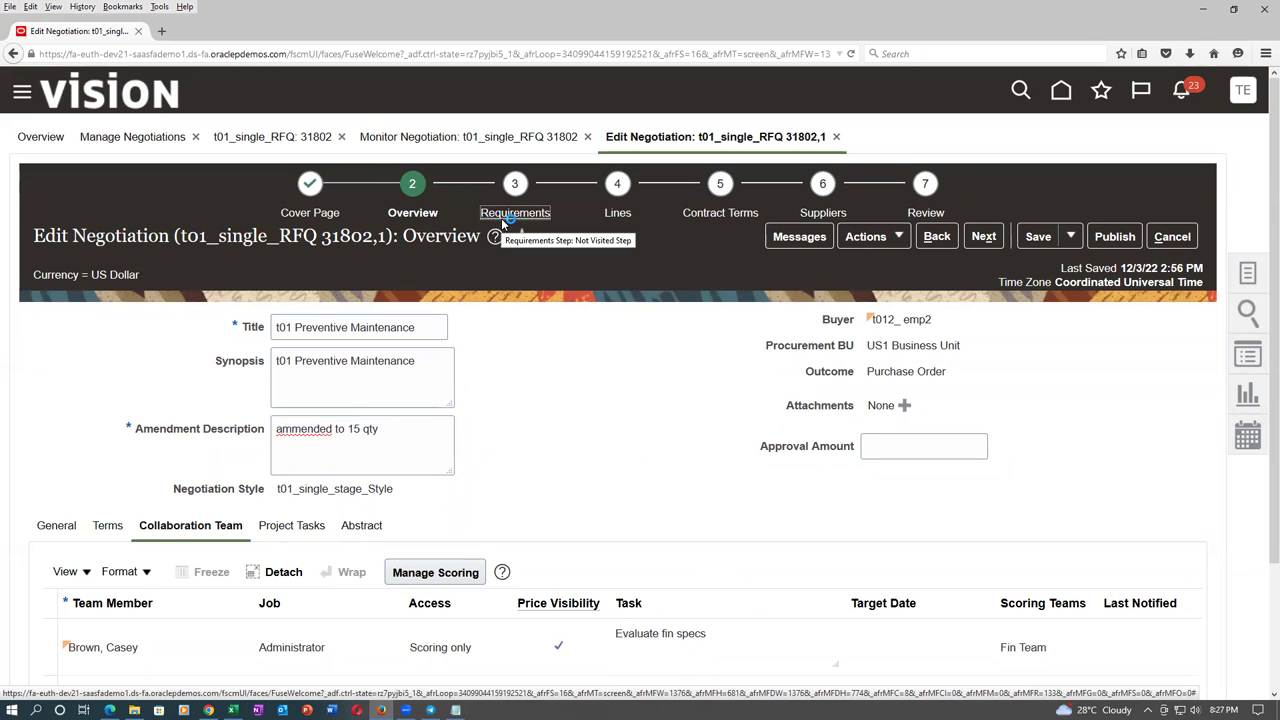
On the Lines step, change line 1's quantity to 15.
{"action": "left_click", "coordinate": [617, 210]}
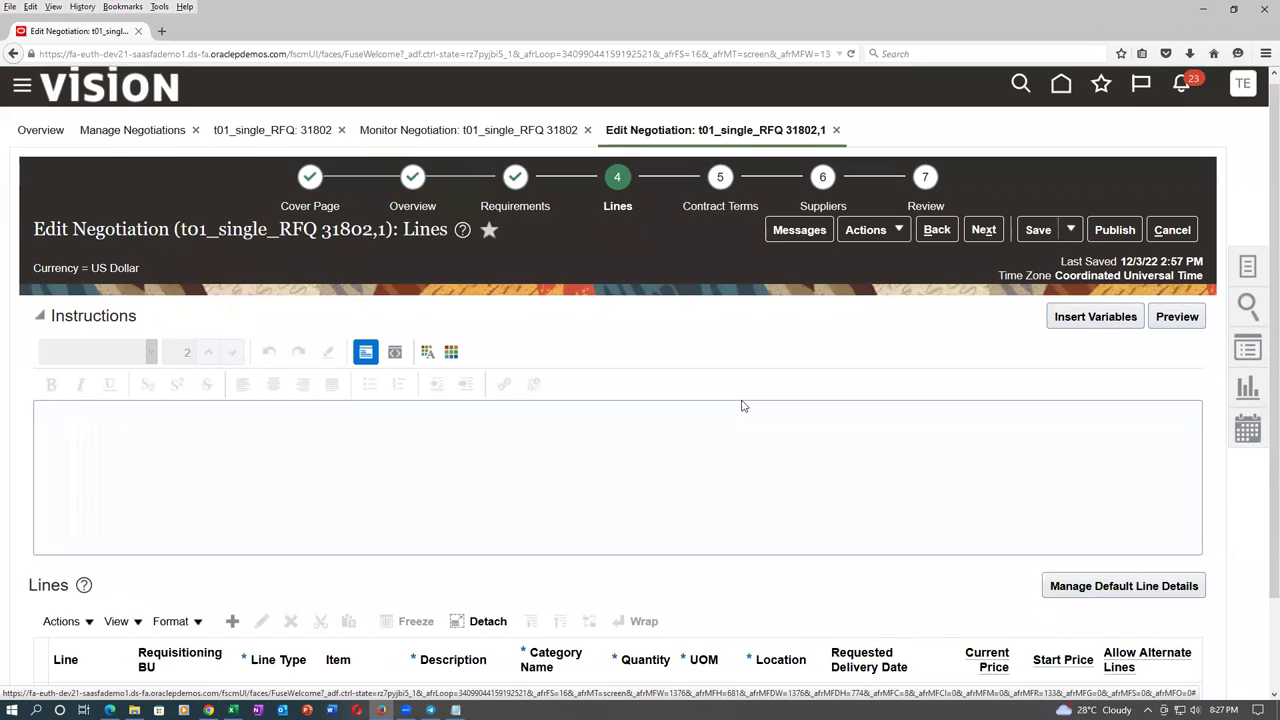
{"action": "scroll", "coordinate": [743, 403], "scroll_direction": "down", "scroll_amount": 2}
{"action": "left_click", "coordinate": [660, 601]}
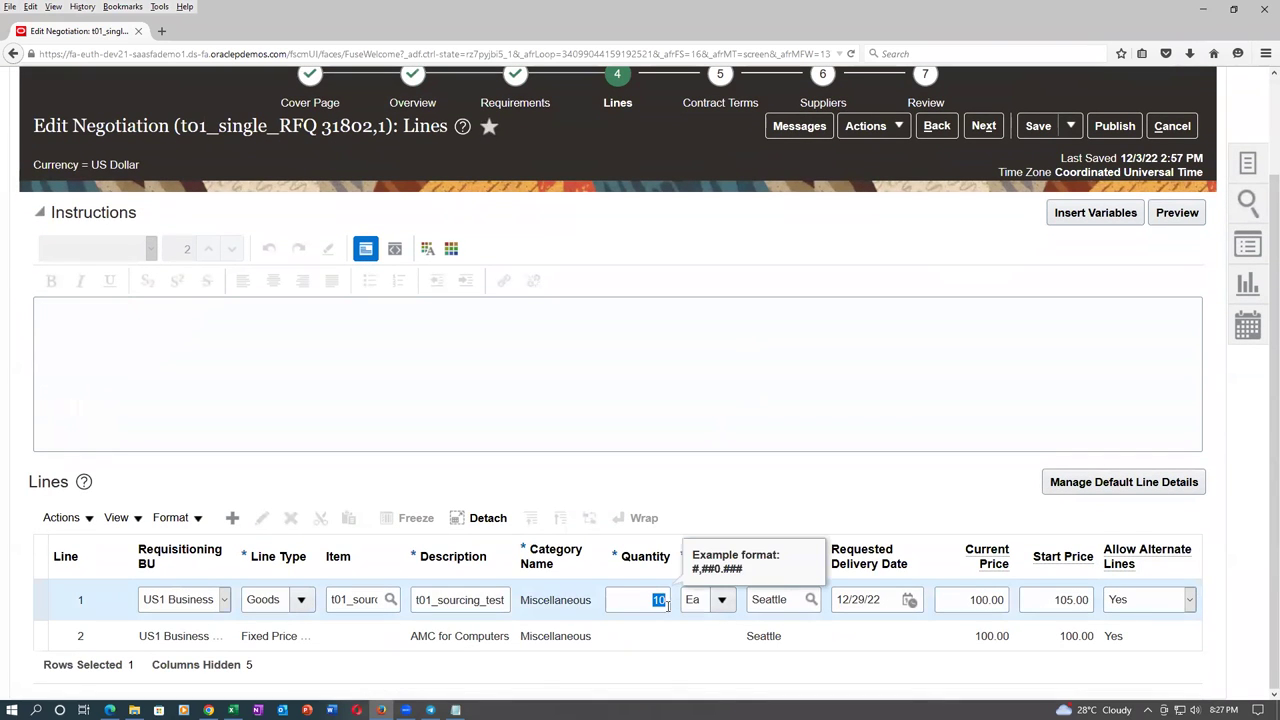
{"action": "type", "text": "15"}
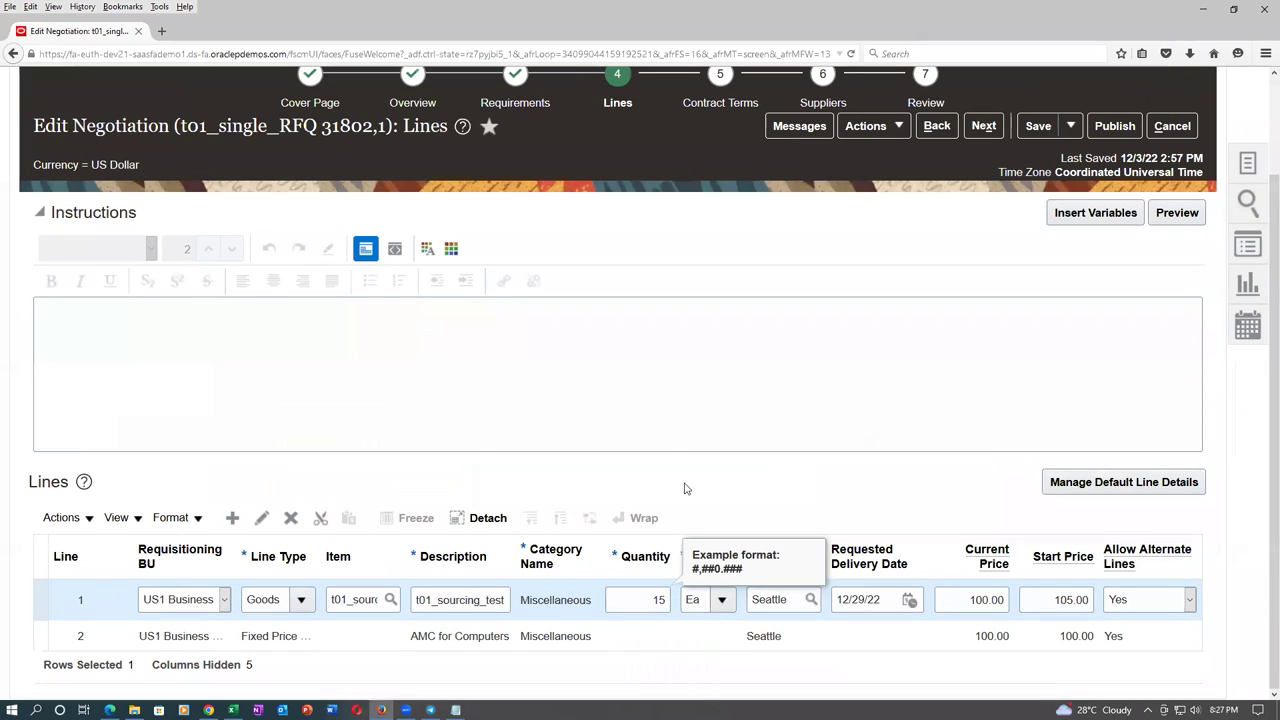
{"action": "left_click", "coordinate": [672, 423]}
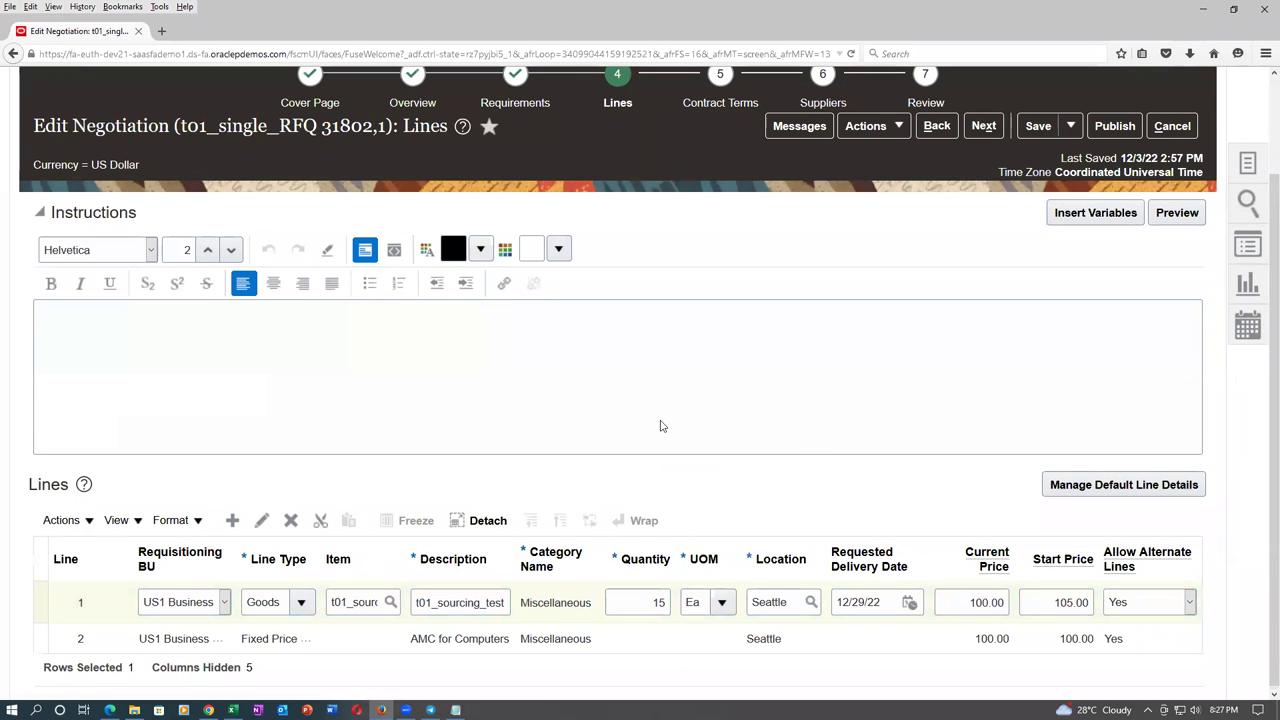
Review the line and leave line 1's current price unchanged.
{"action": "scroll", "coordinate": [678, 428], "scroll_direction": "up", "scroll_amount": 1}
{"action": "scroll", "coordinate": [678, 428], "scroll_direction": "up", "scroll_amount": 2}
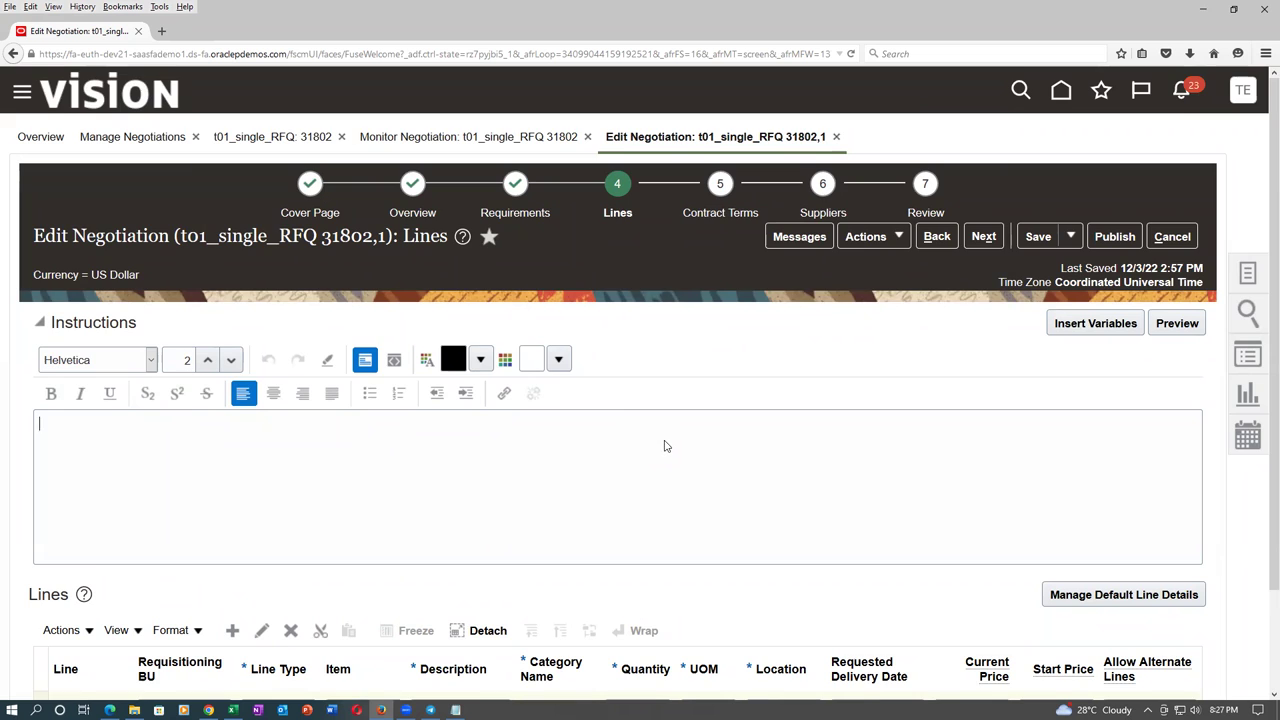
{"action": "scroll", "coordinate": [668, 448], "scroll_direction": "down", "scroll_amount": 2}
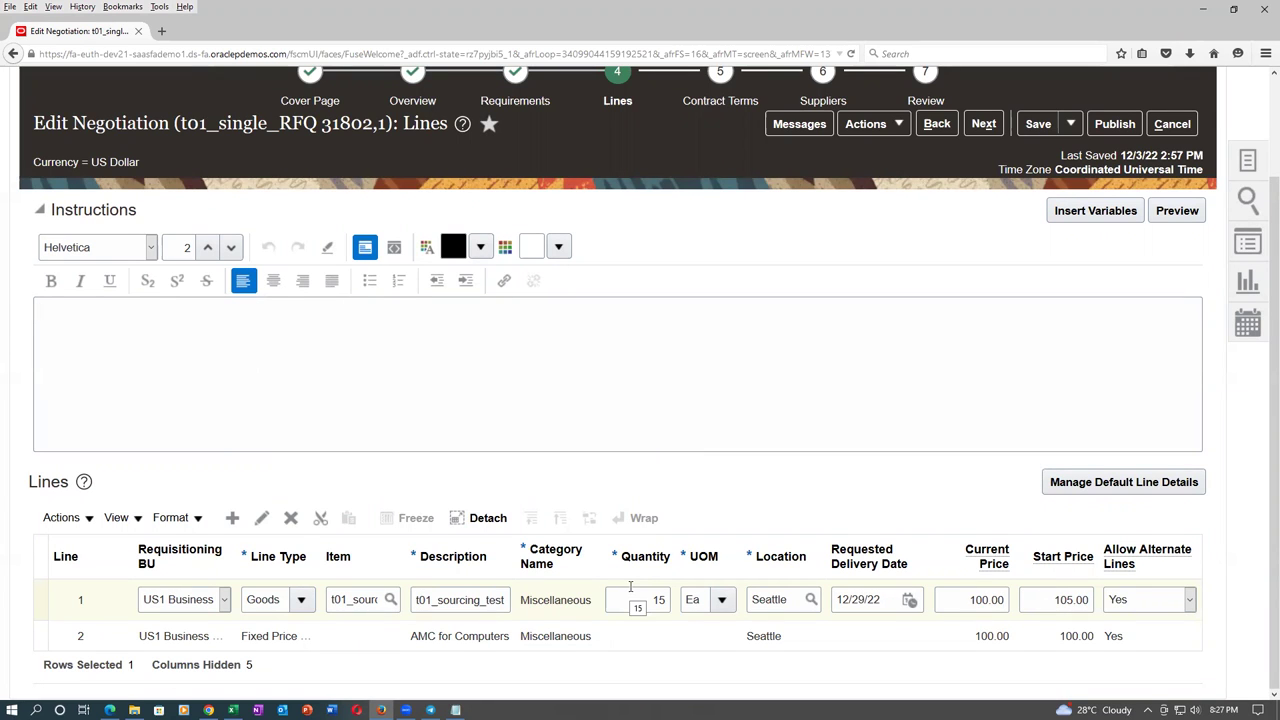
{"action": "scroll", "coordinate": [630, 587], "scroll_direction": "up", "scroll_amount": 2}
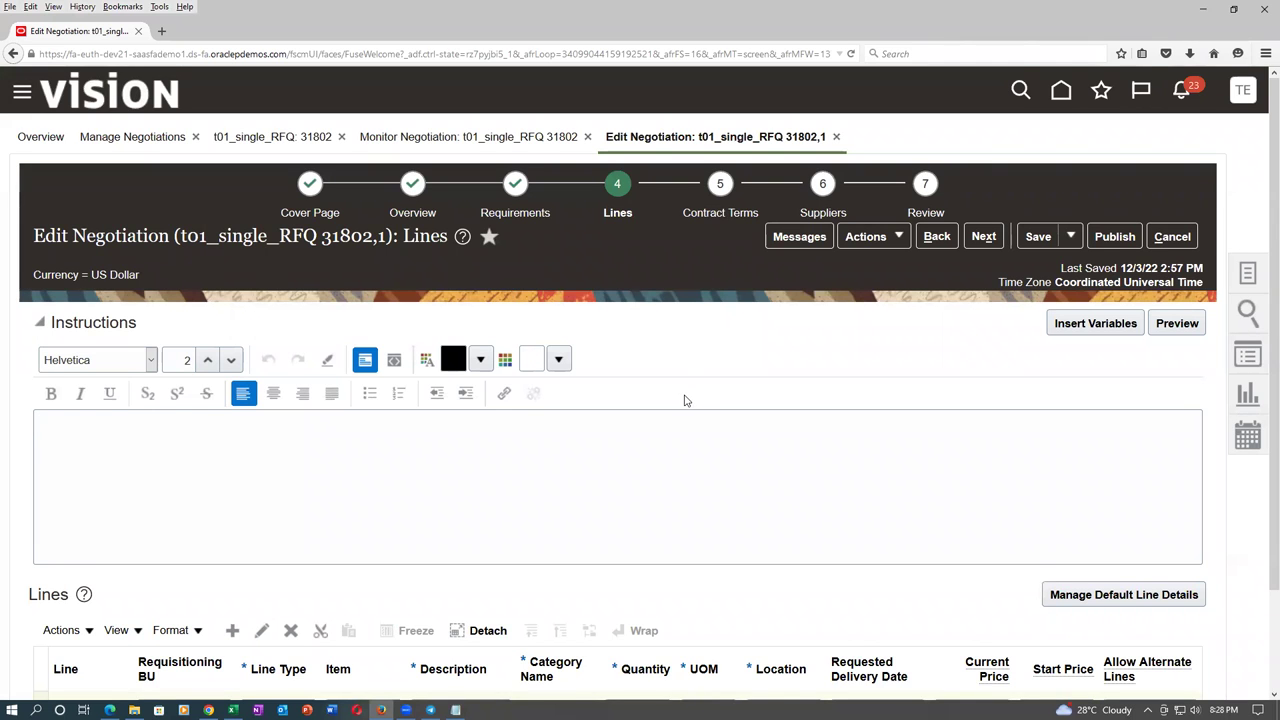
{"action": "scroll", "coordinate": [685, 400], "scroll_direction": "down", "scroll_amount": 2}
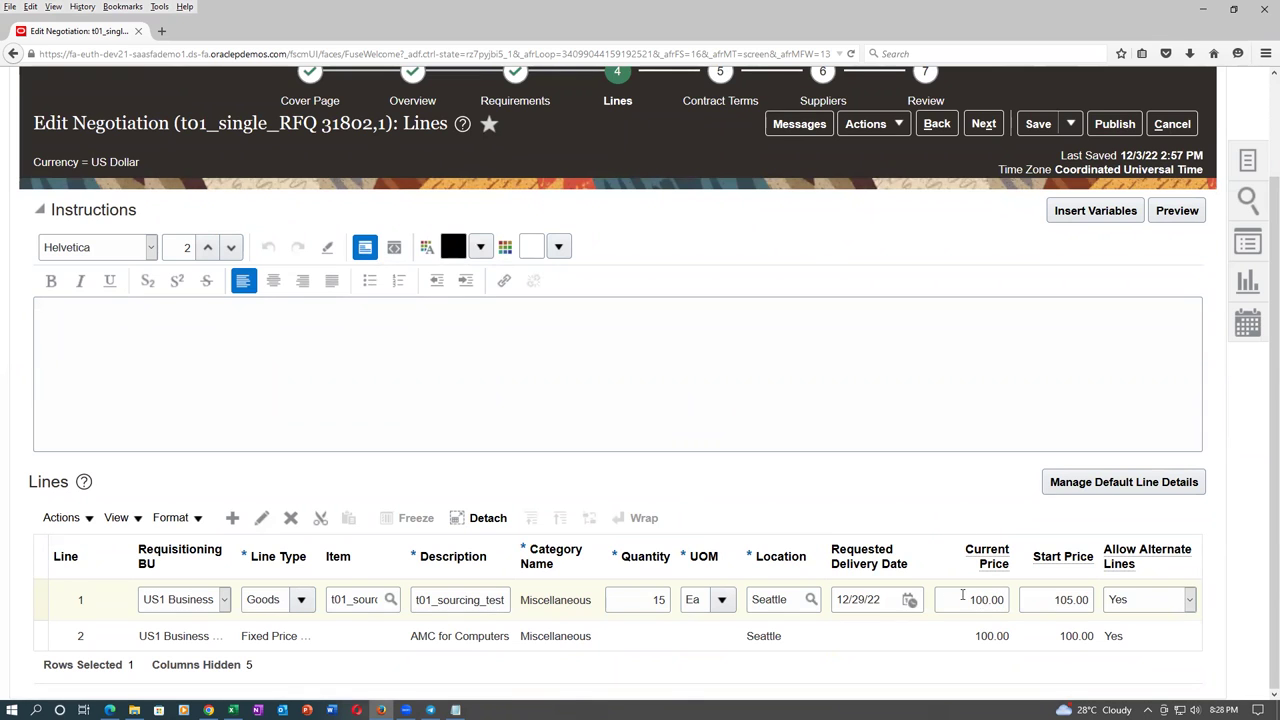
{"action": "left_click_drag", "start_coordinate": [972, 601], "coordinate": [1005, 603]}
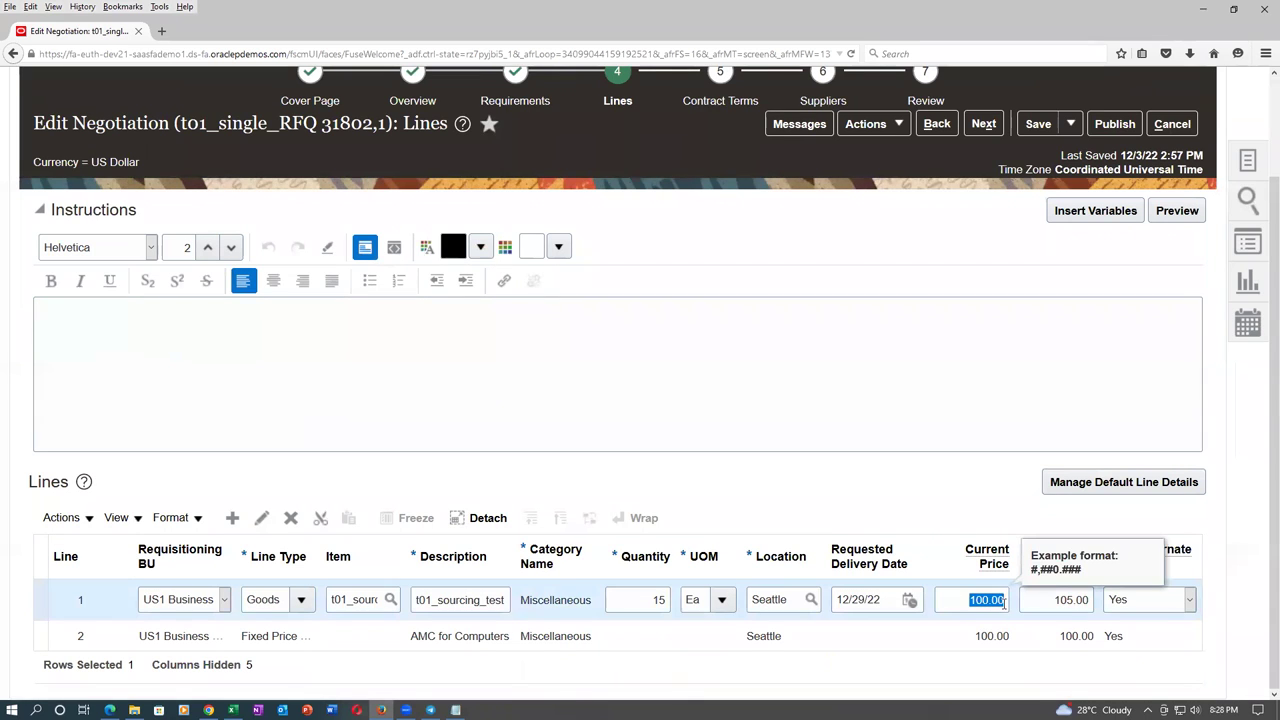
{"action": "left_click", "coordinate": [921, 405]}
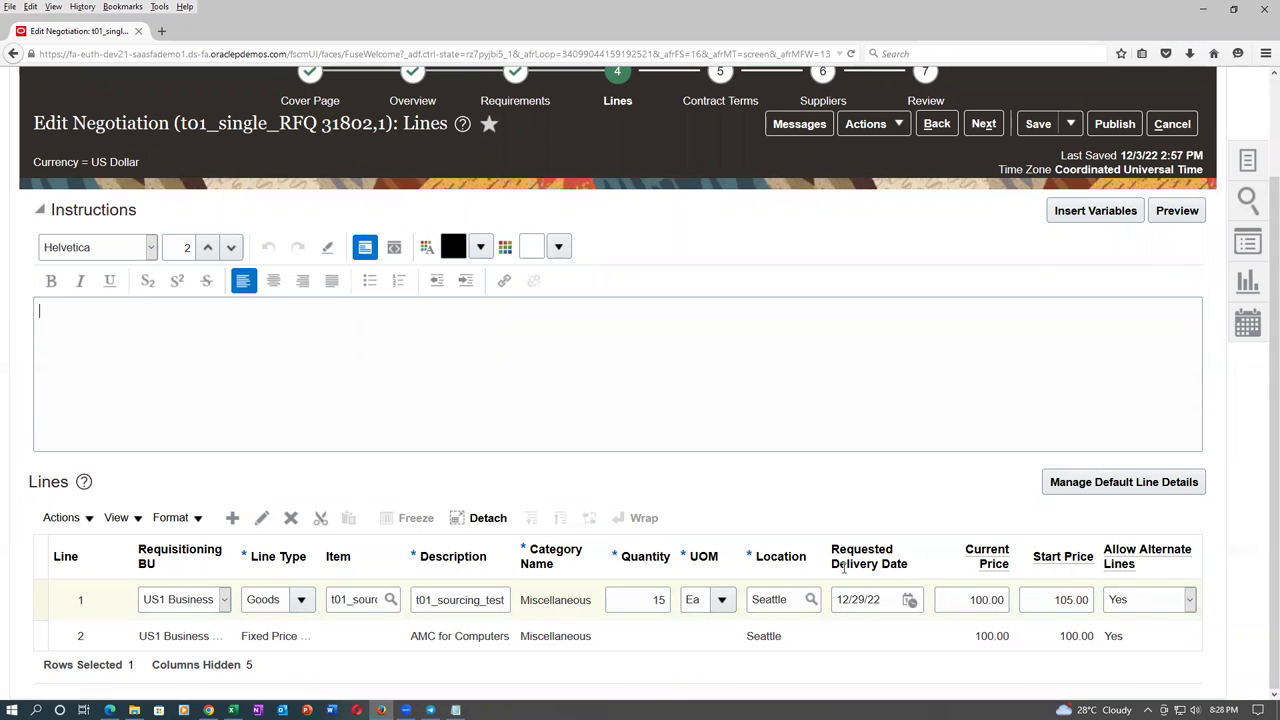
{"action": "scroll", "coordinate": [713, 443], "scroll_direction": "up", "scroll_amount": 2}
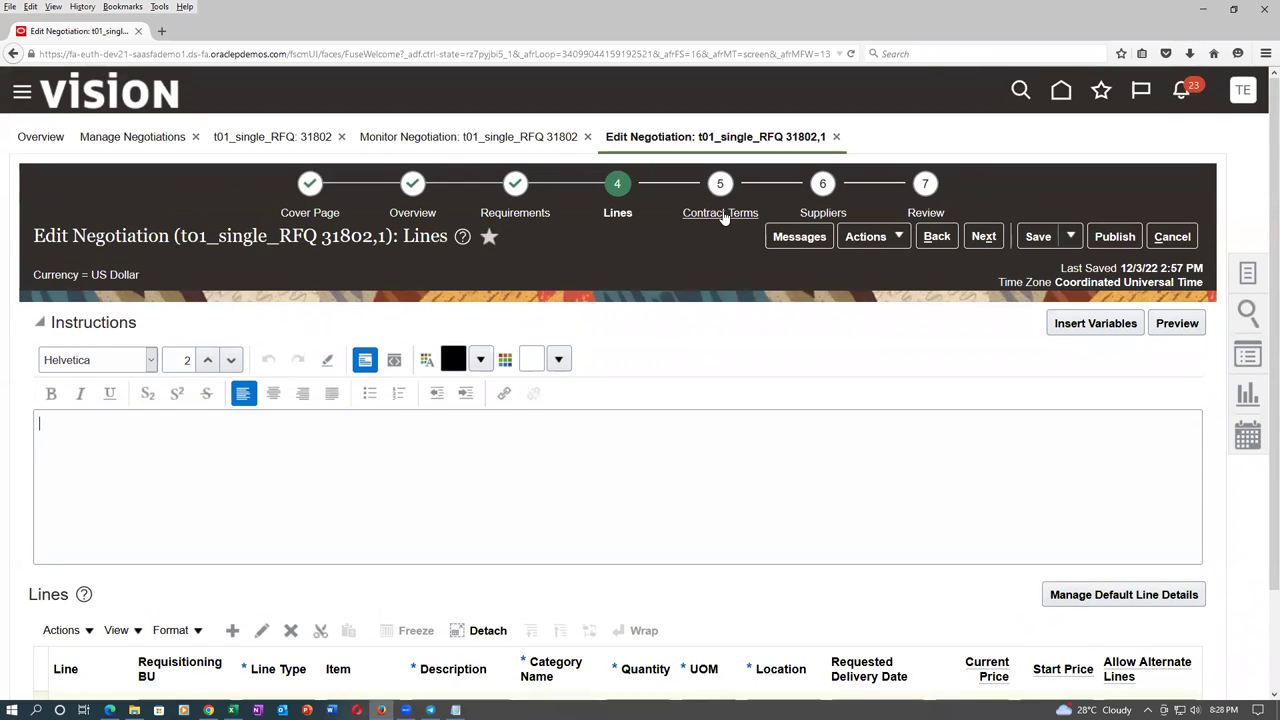
Advance through Contract Terms to the amendment's Suppliers step.
{"action": "left_click", "coordinate": [726, 213]}
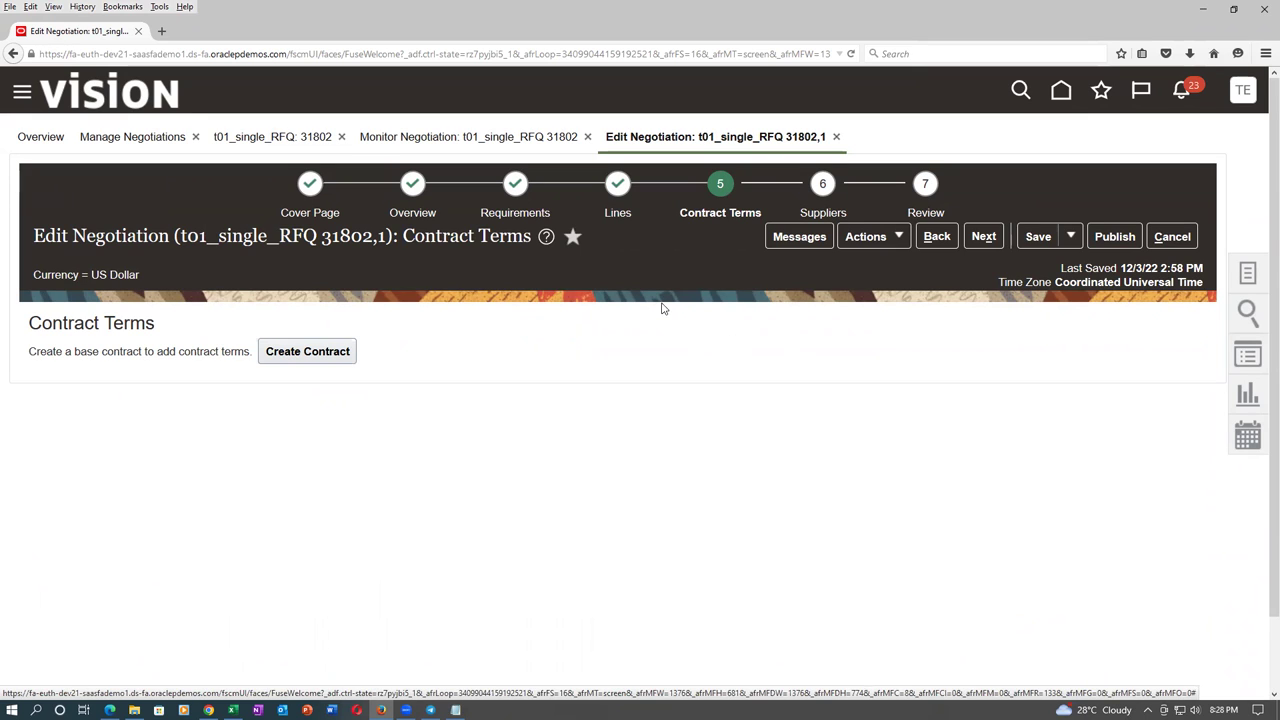
{"action": "left_click", "coordinate": [824, 213]}
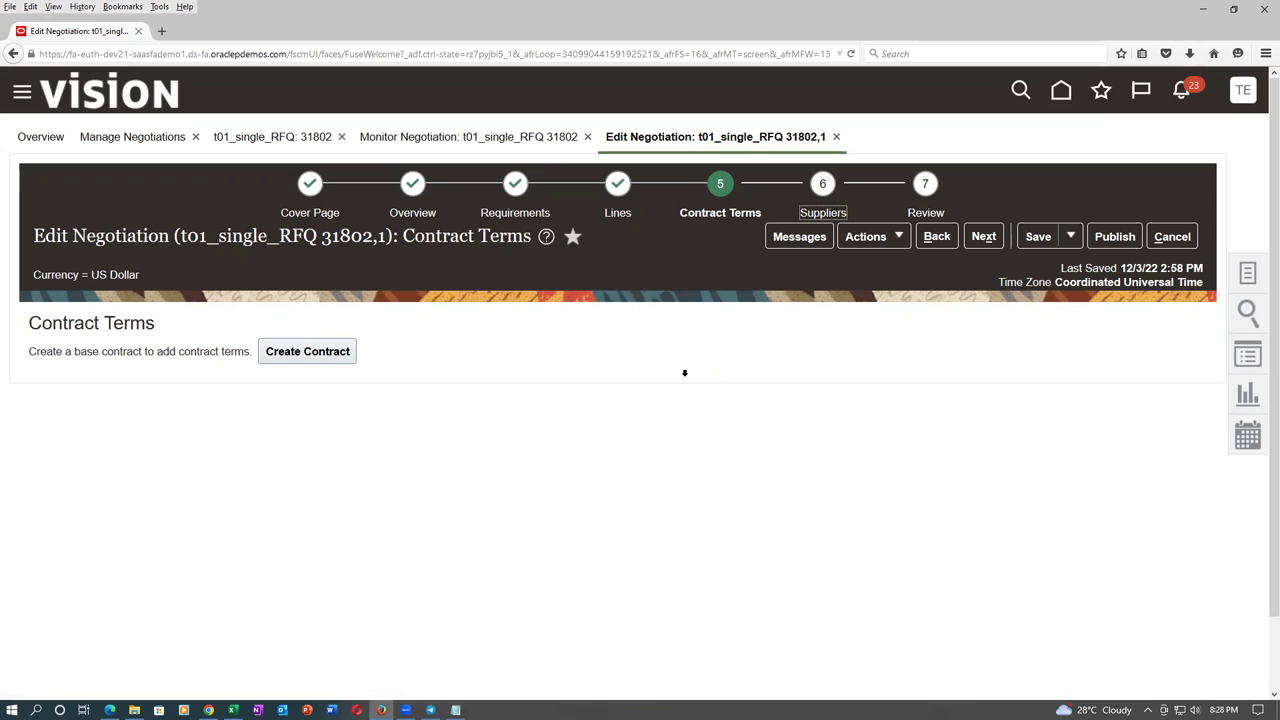
{"action": "scroll", "coordinate": [683, 375], "scroll_direction": "down", "scroll_amount": 2}
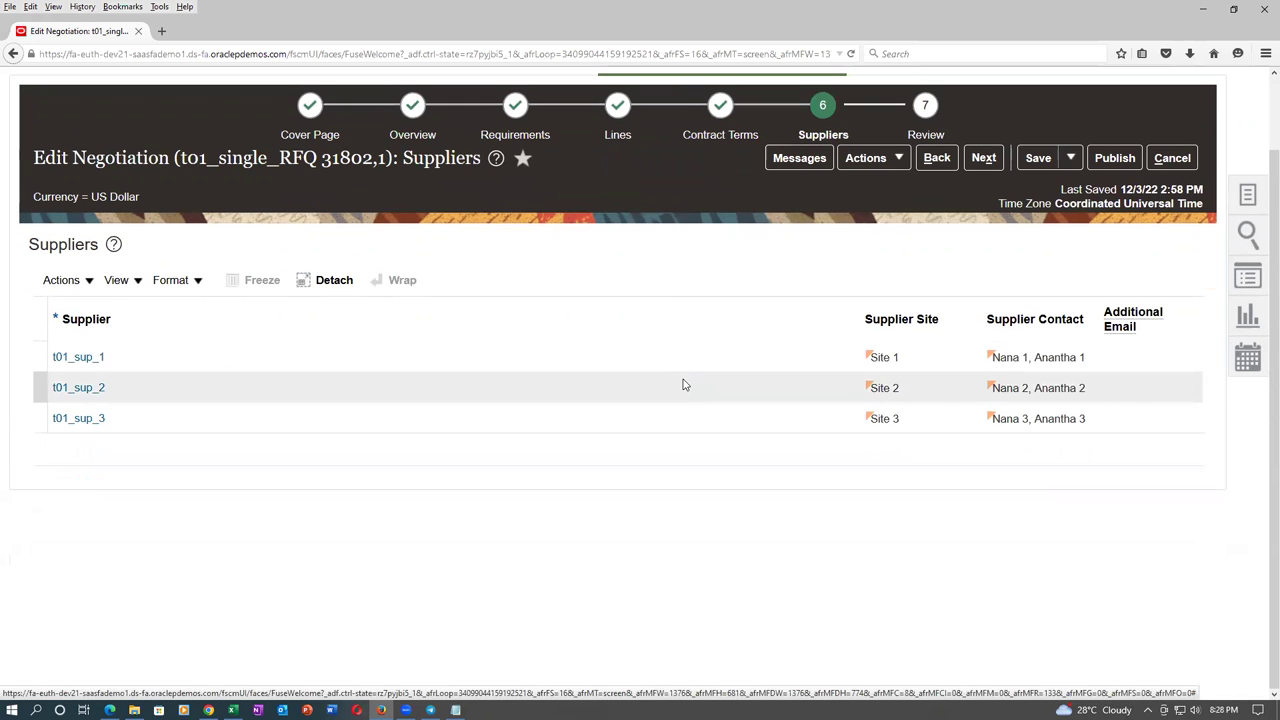
Select supplier t01_sup_1 and open and close its Actions menu.
{"action": "left_click", "coordinate": [48, 360]}
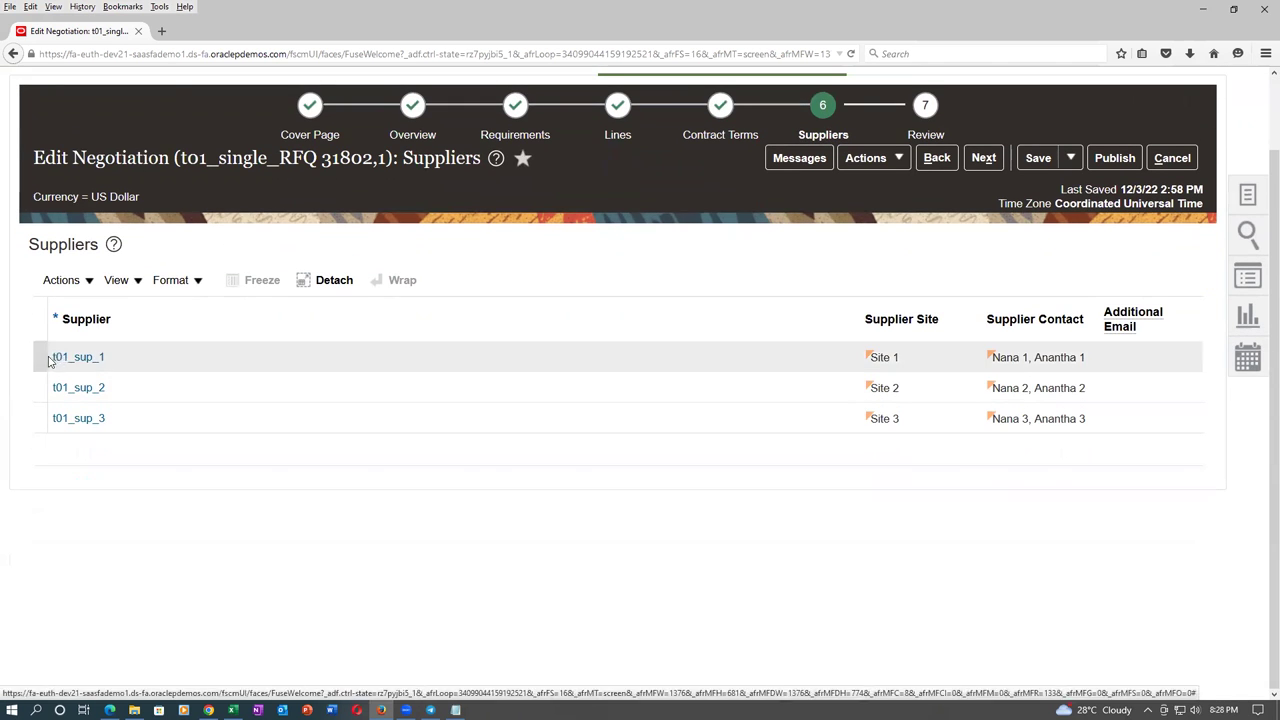
{"action": "left_click", "coordinate": [78, 357]}
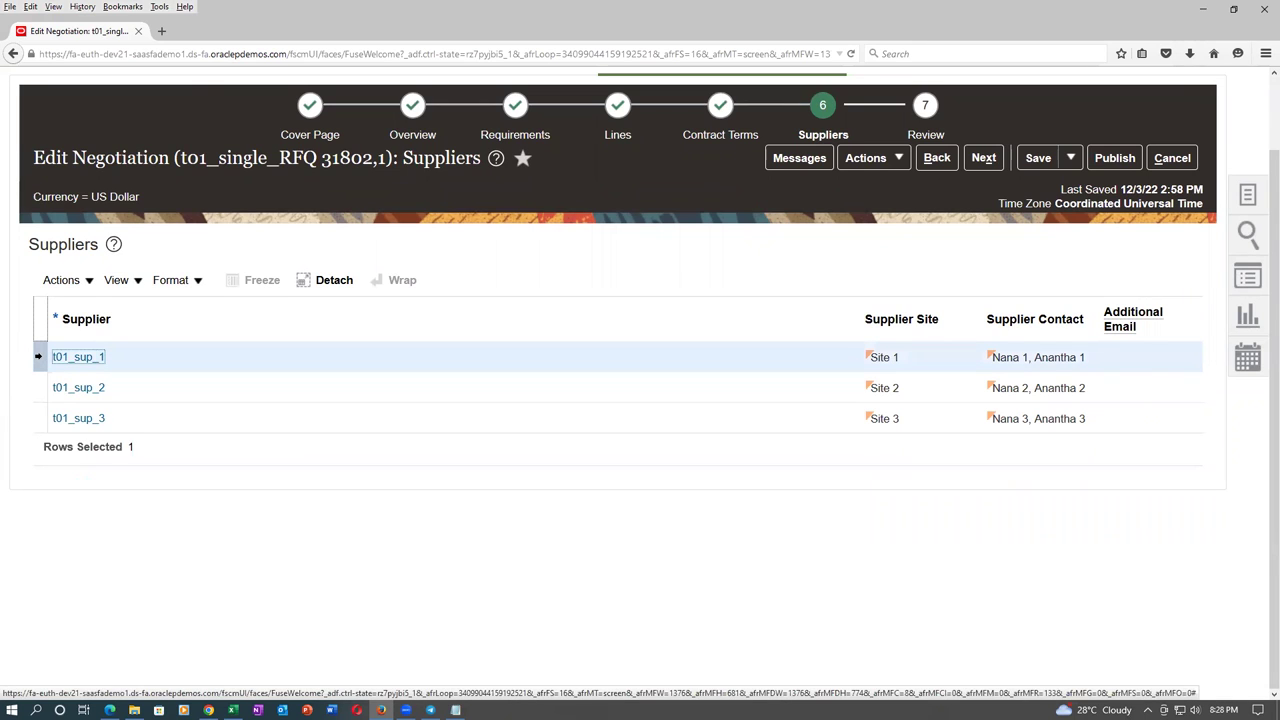
{"action": "left_click", "coordinate": [60, 281]}
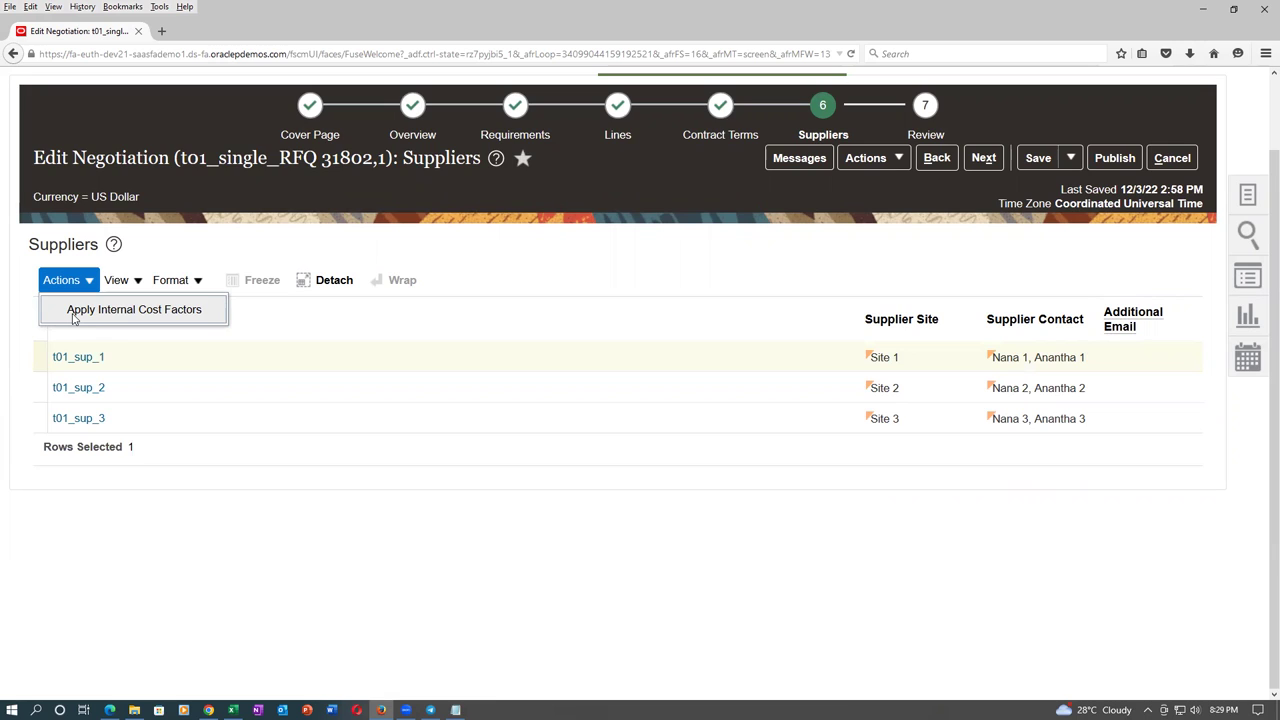
{"action": "left_click", "coordinate": [530, 252]}
{"action": "left_click", "coordinate": [210, 362]}
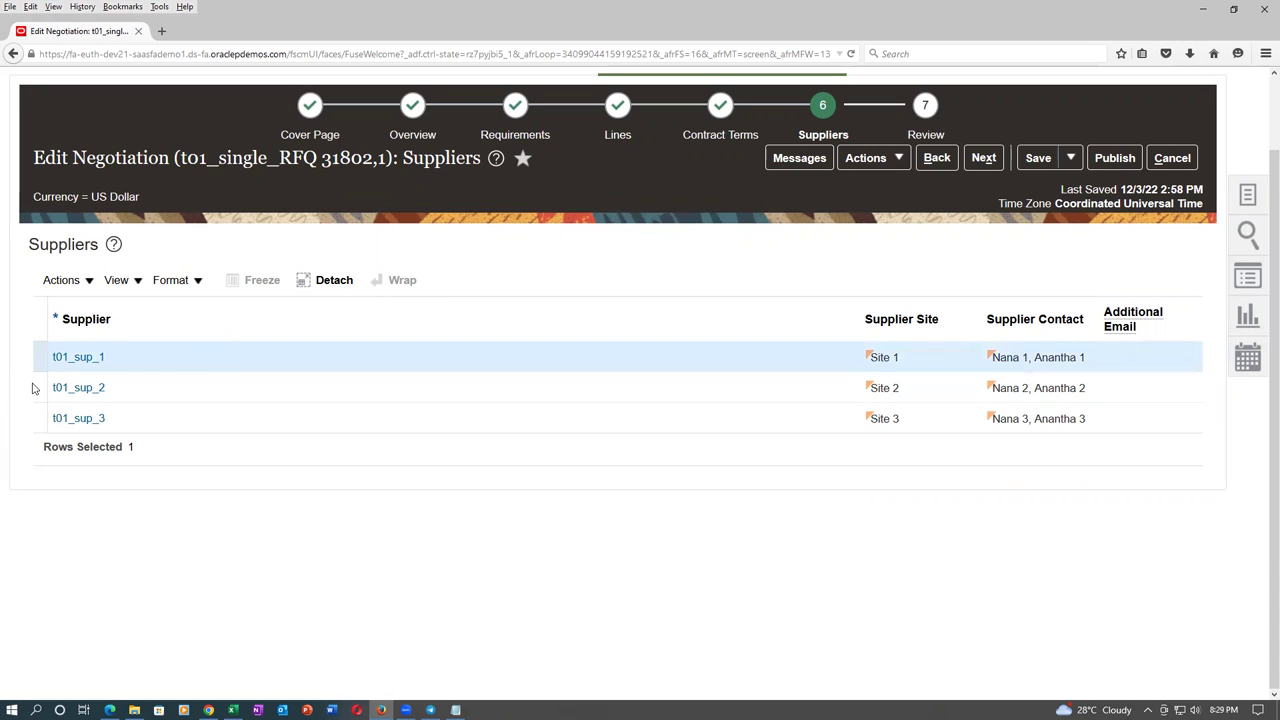
{"action": "left_click", "coordinate": [75, 283]}
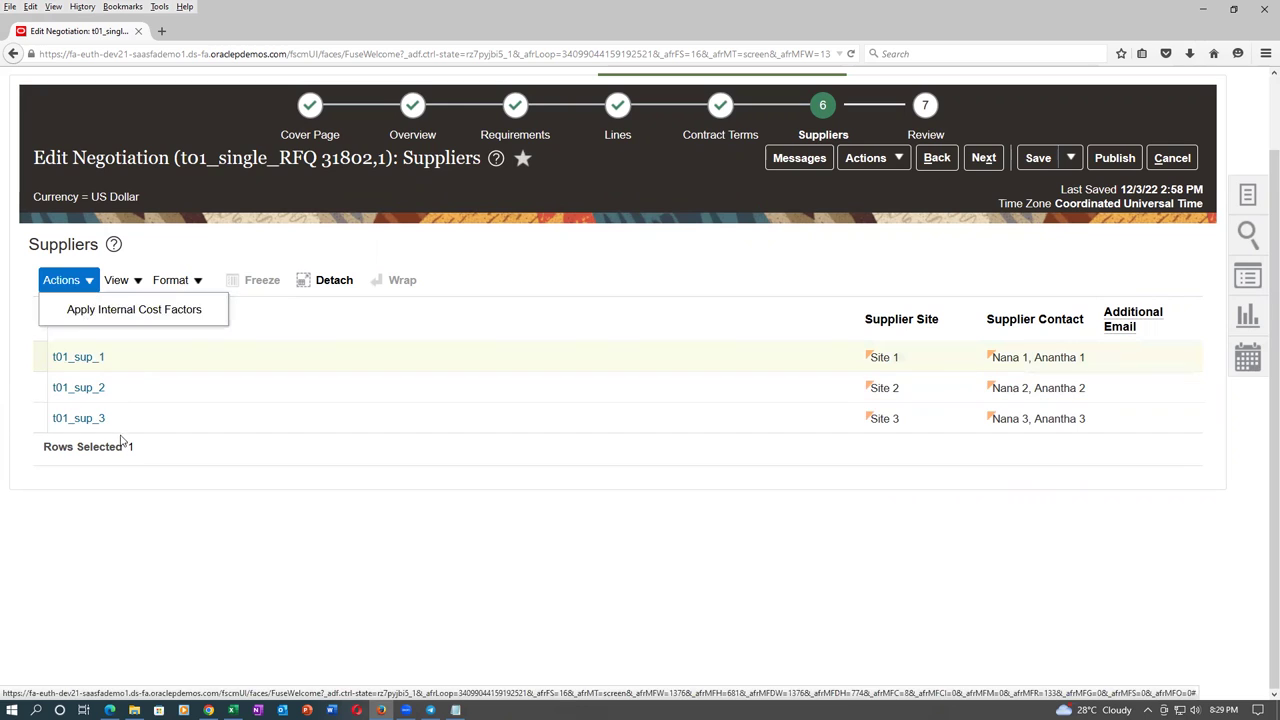
{"action": "left_click", "coordinate": [180, 587]}
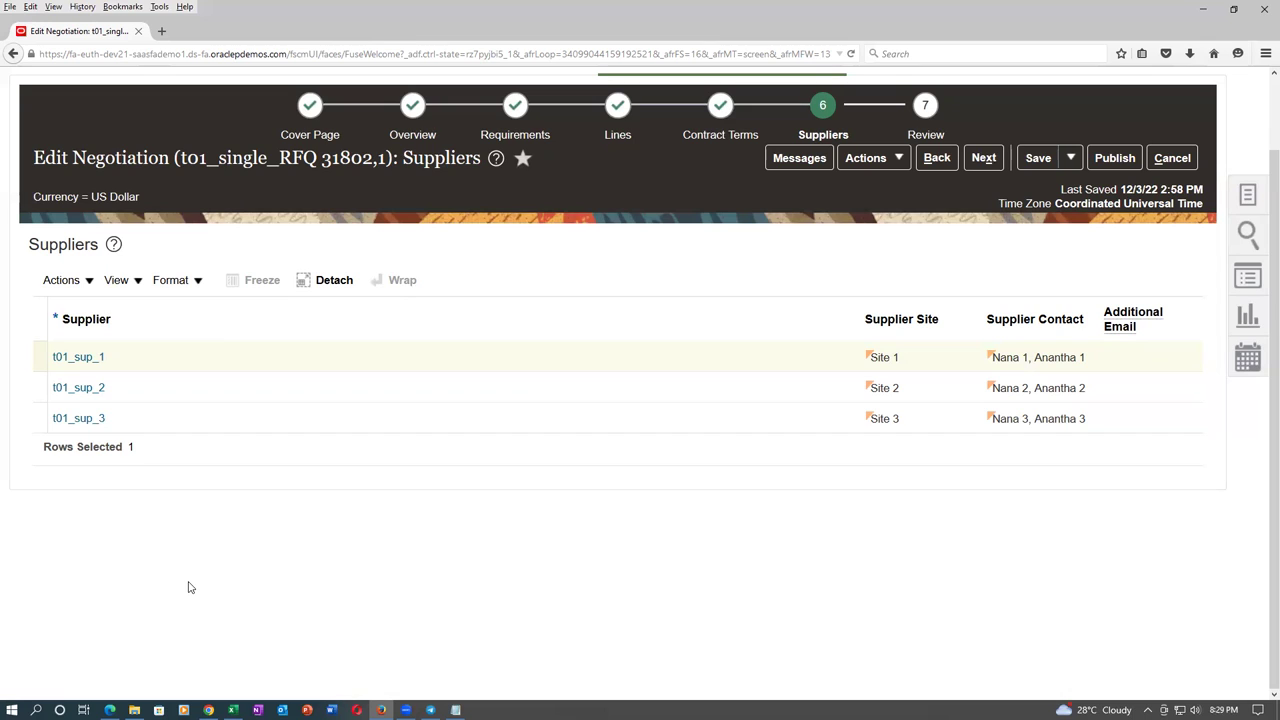
{"action": "left_click", "coordinate": [141, 366]}
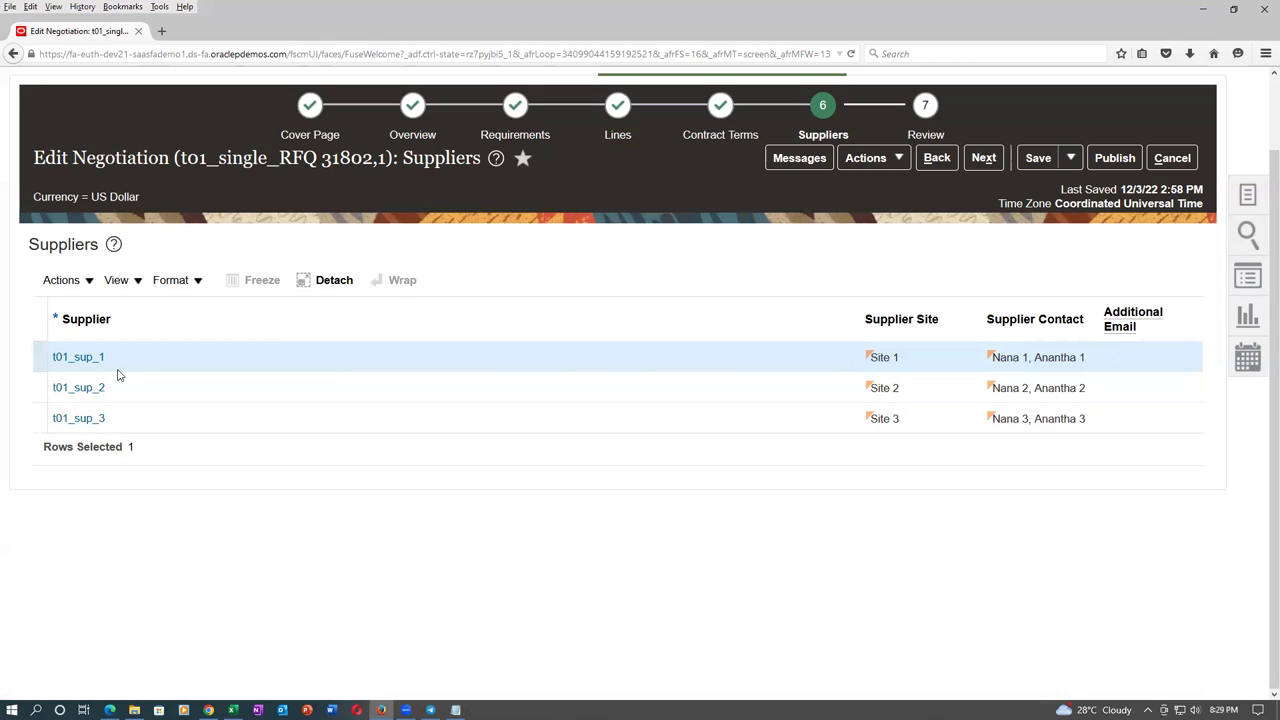
{"action": "left_click", "coordinate": [156, 604]}
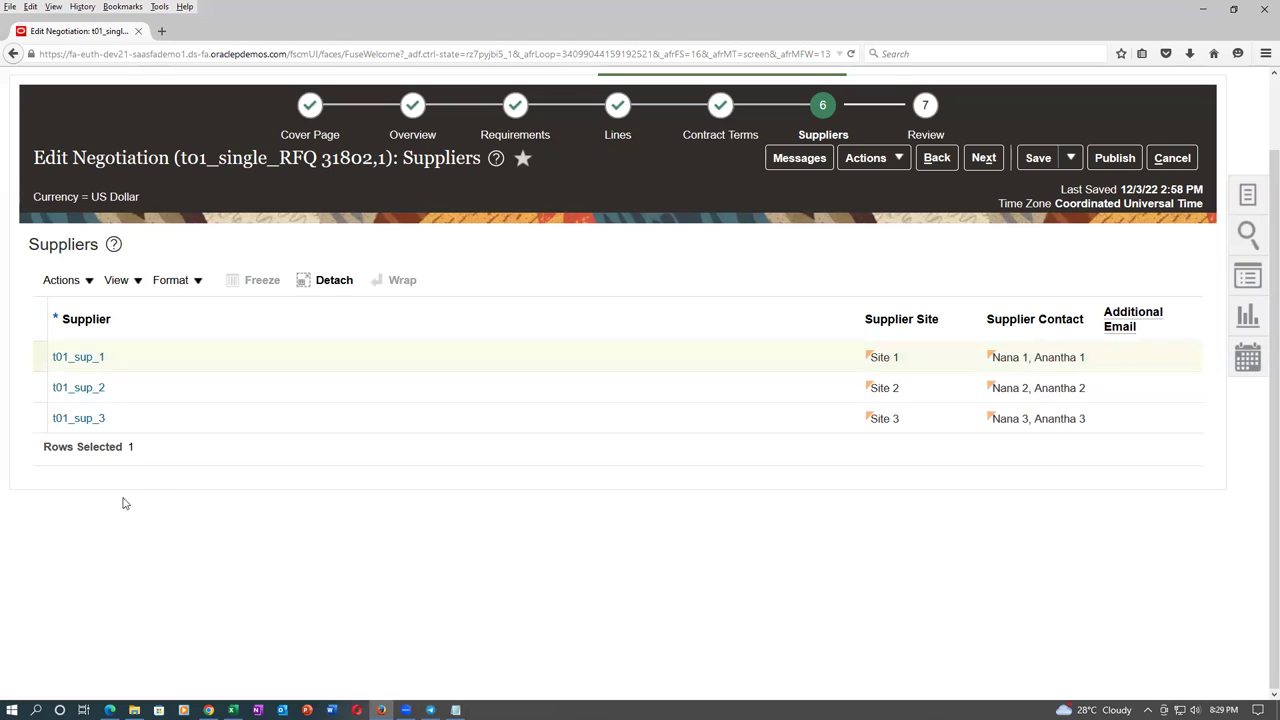
{"action": "left_click", "coordinate": [115, 367]}
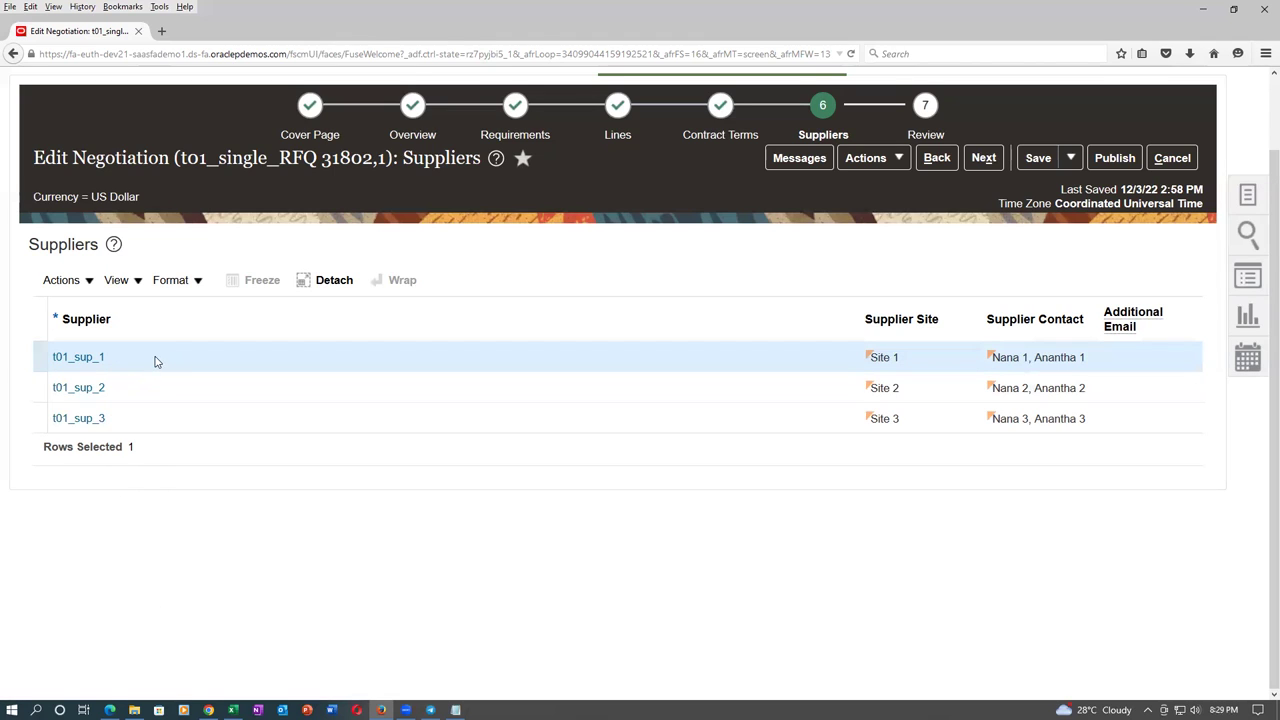
{"action": "left_click", "coordinate": [231, 594]}
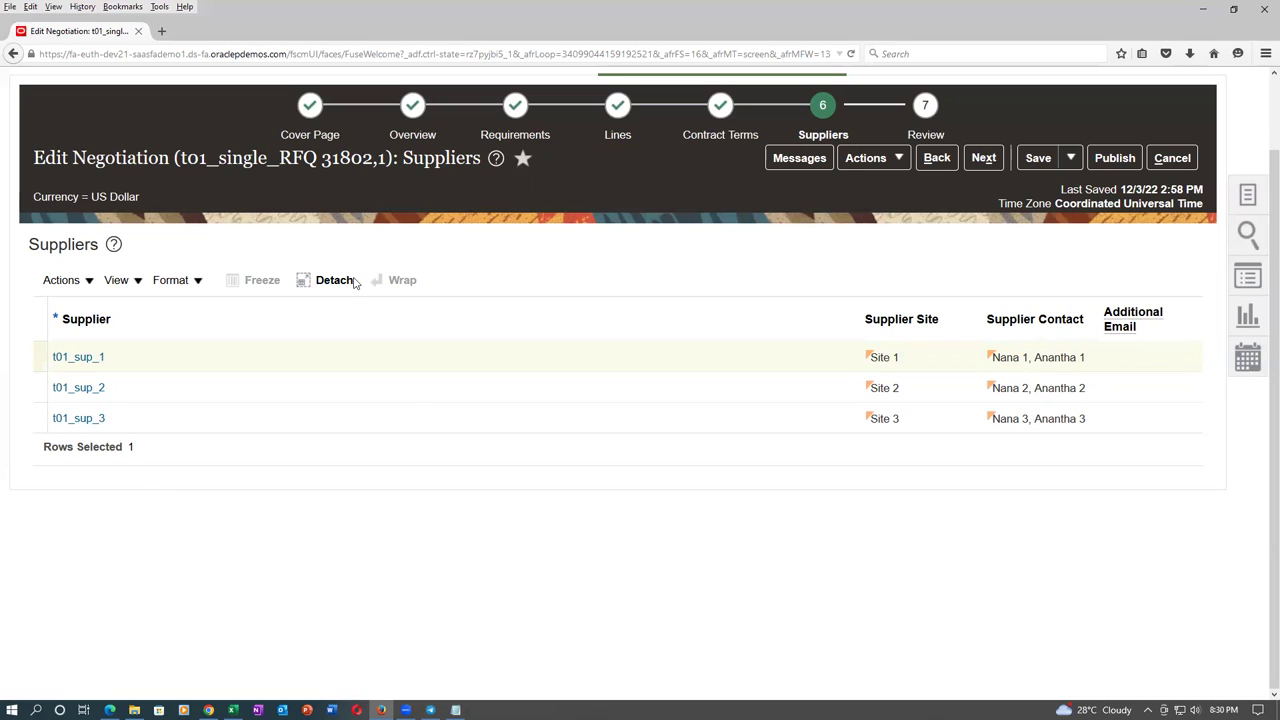
Publish amendment 31802,1 despite the validation warnings and leave the monitor.
{"action": "left_click", "coordinate": [1115, 160]}
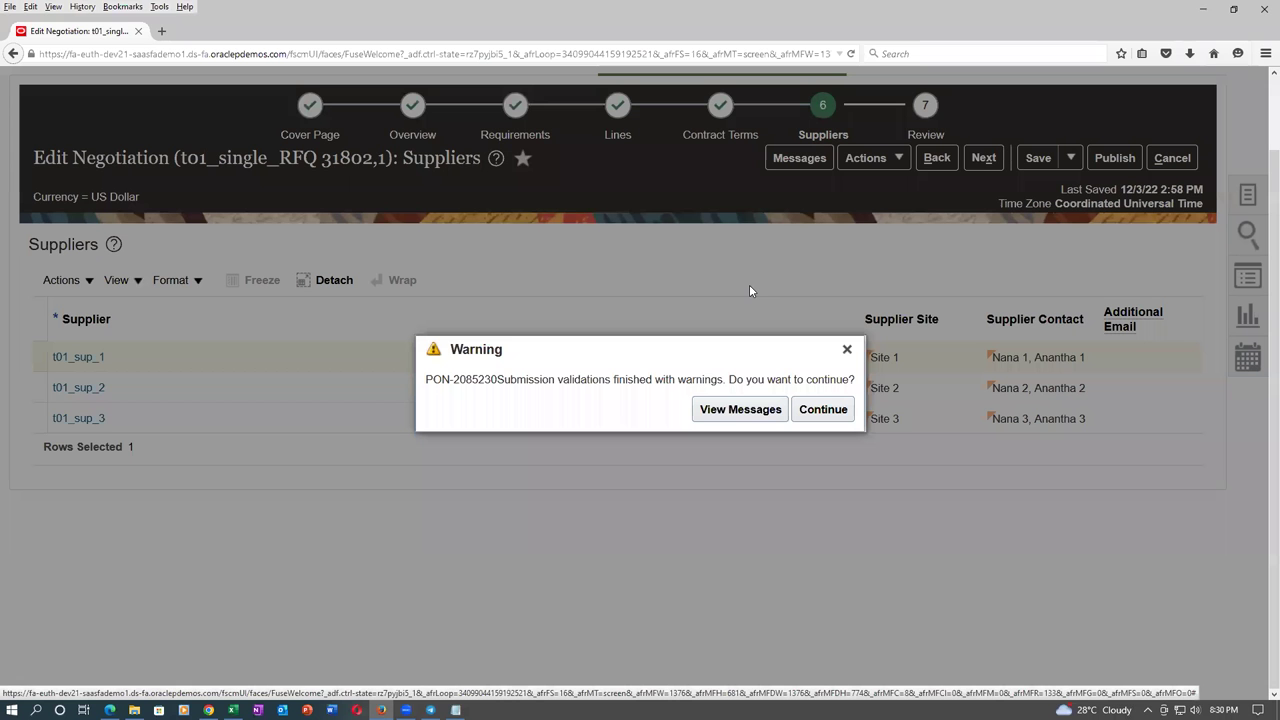
{"action": "left_click", "coordinate": [818, 419]}
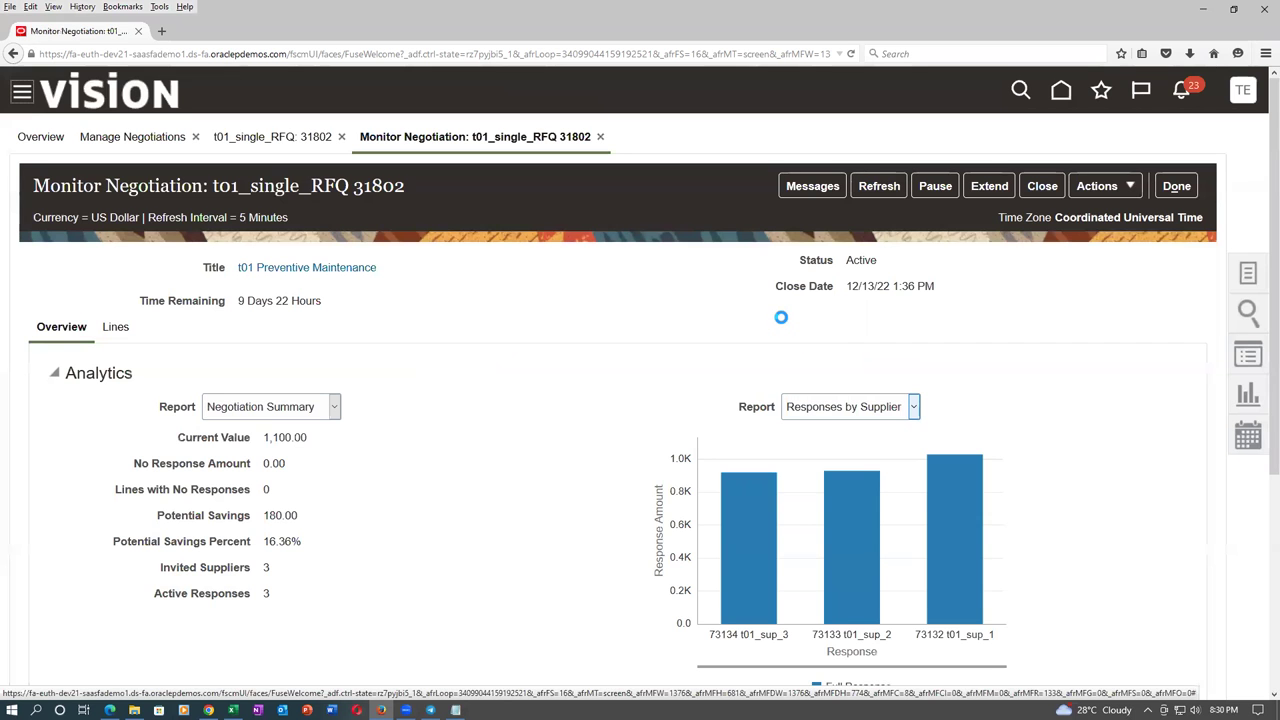
{"action": "left_click", "coordinate": [1177, 189]}
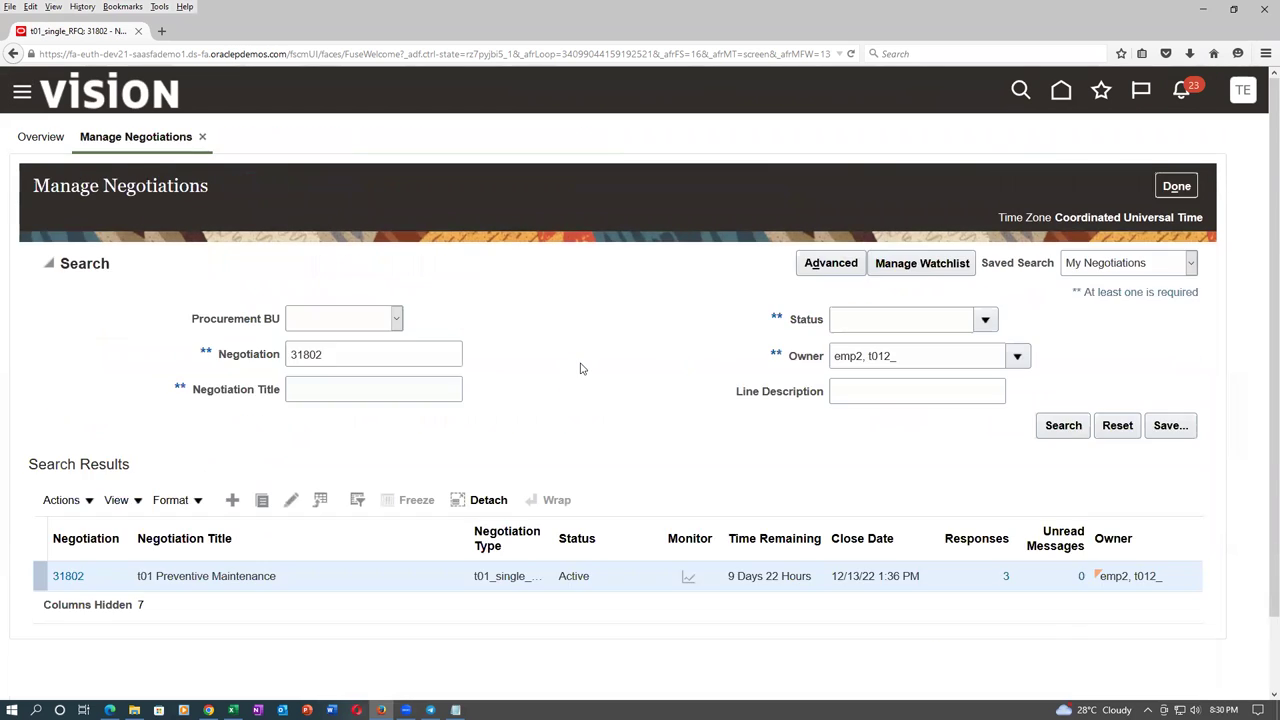
Search Manage Negotiations for negotiation 31802 to list it and 31802,1.
{"action": "left_click", "coordinate": [1063, 425]}
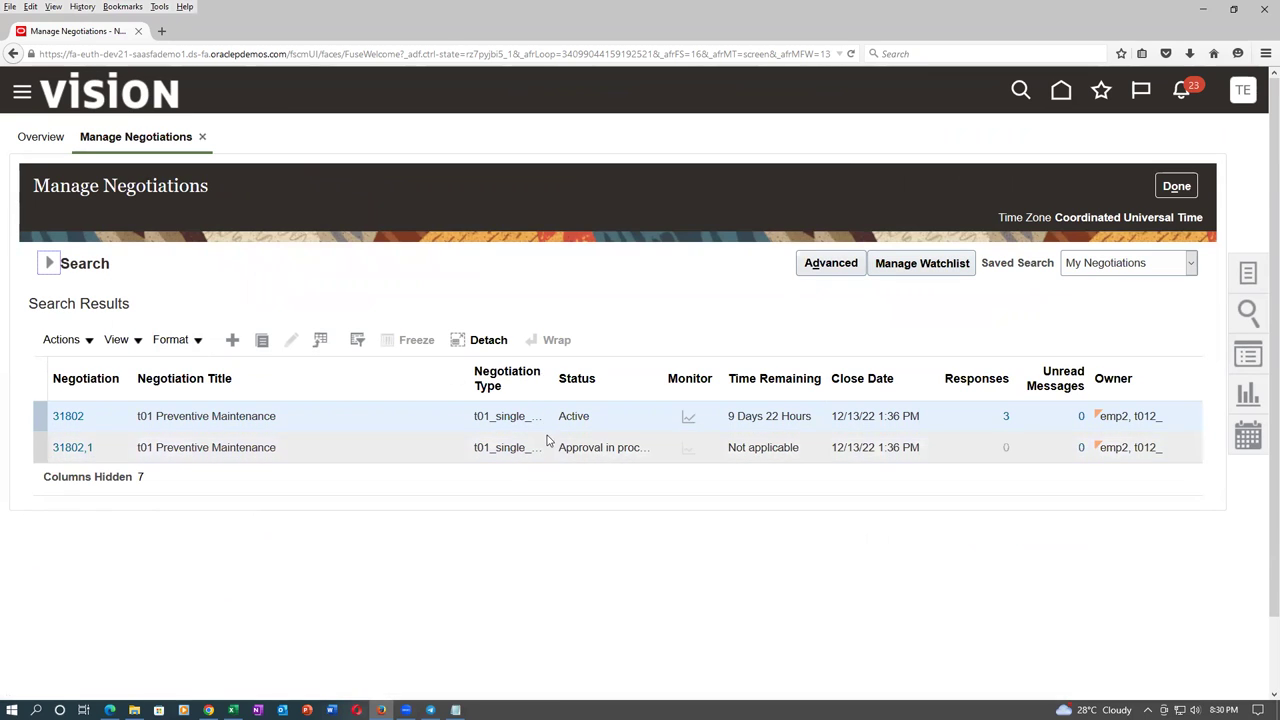
{"action": "left_click", "coordinate": [49, 263]}
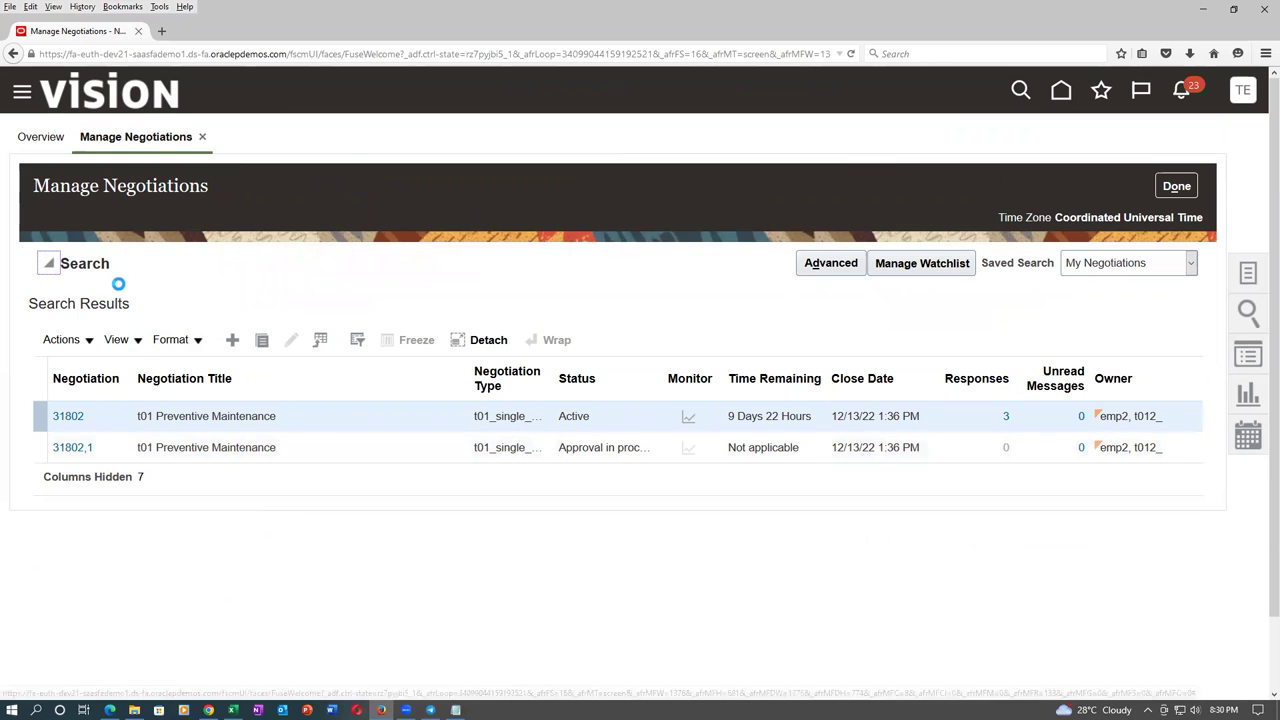
{"action": "left_click", "coordinate": [1058, 426]}
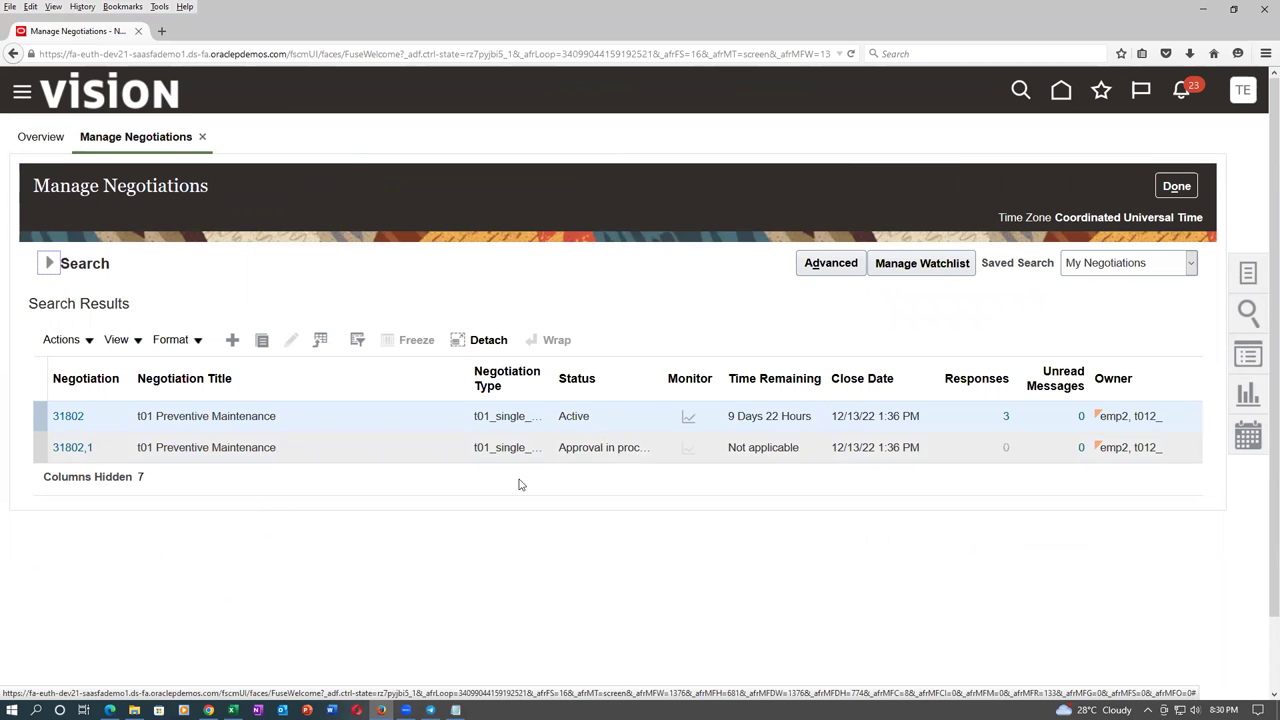
Sign out of the supplier portal in the Edge window.
{"action": "left_click", "coordinate": [110, 710]}
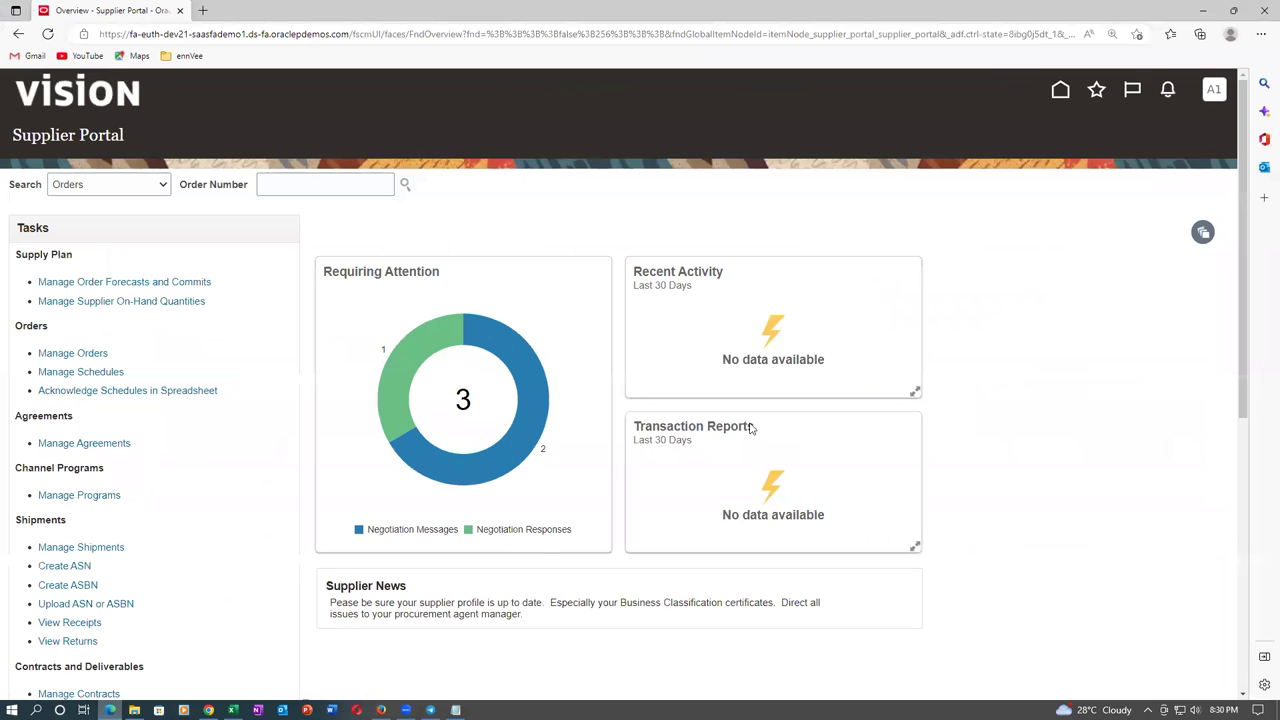
{"action": "left_click", "coordinate": [1212, 95]}
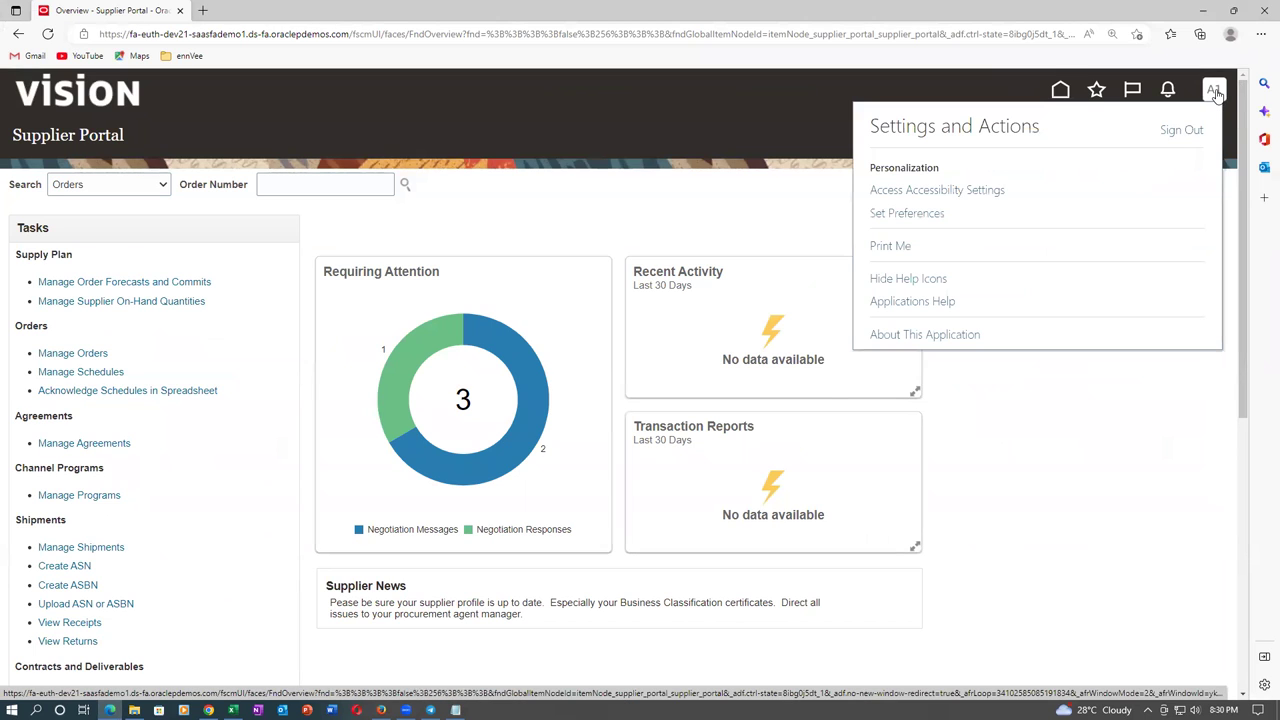
{"action": "left_click", "coordinate": [1183, 130]}
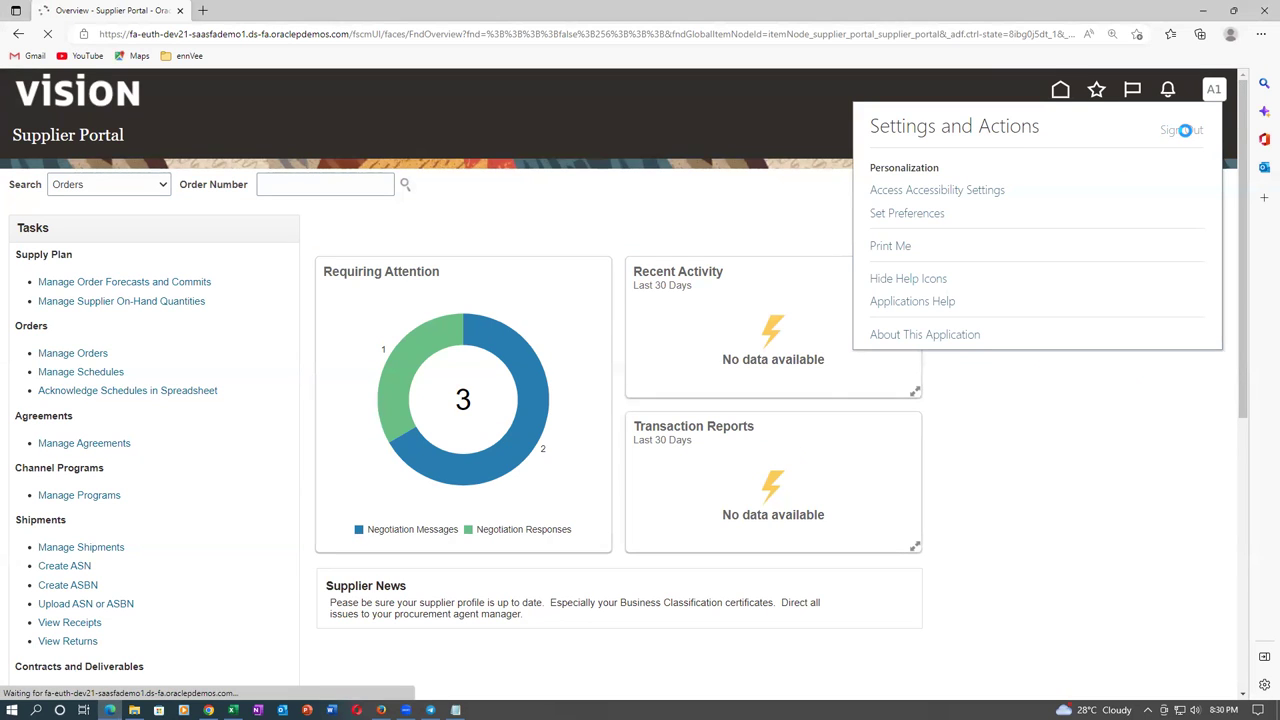
{"action": "left_click", "coordinate": [624, 346]}
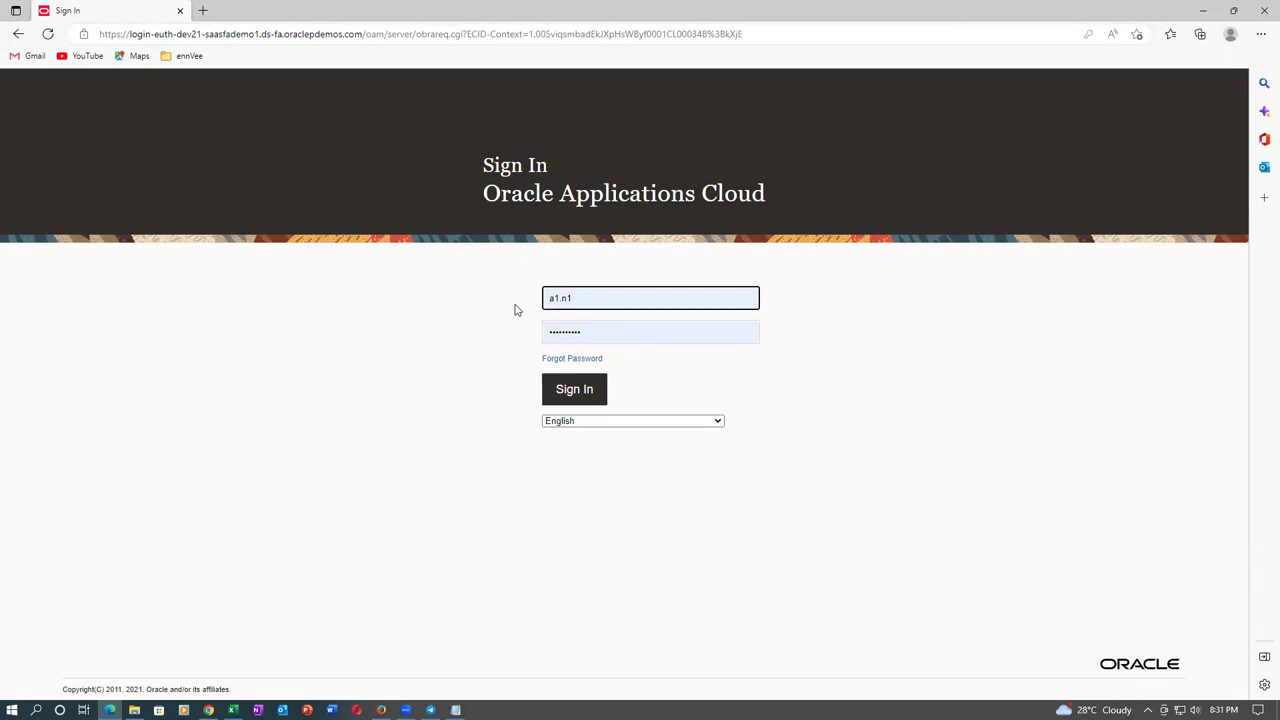
Sign back in with the procurement manager's saved username.
{"action": "left_click", "coordinate": [601, 296]}
{"action": "left_click_drag", "start_coordinate": [600, 295], "coordinate": [531, 308]}
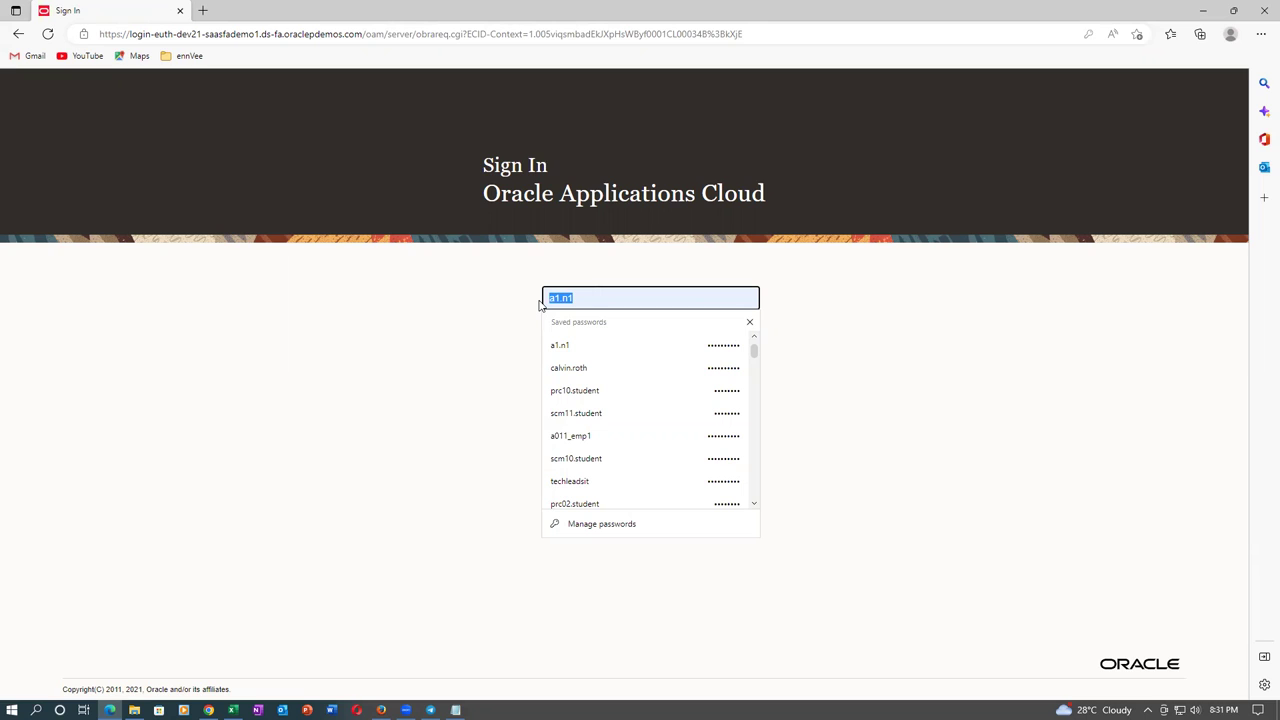
{"action": "type", "text": "calvin."}
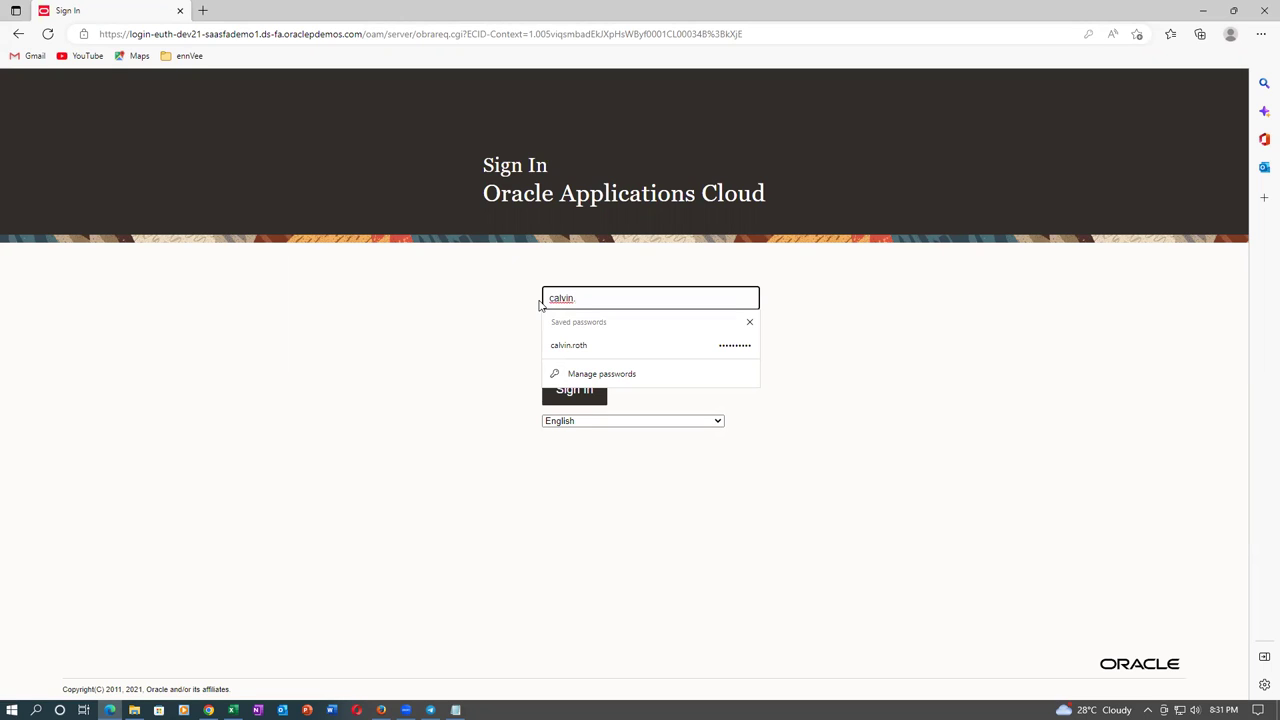
{"action": "type", "text": "roth"}
{"action": "key", "text": "Tab"}
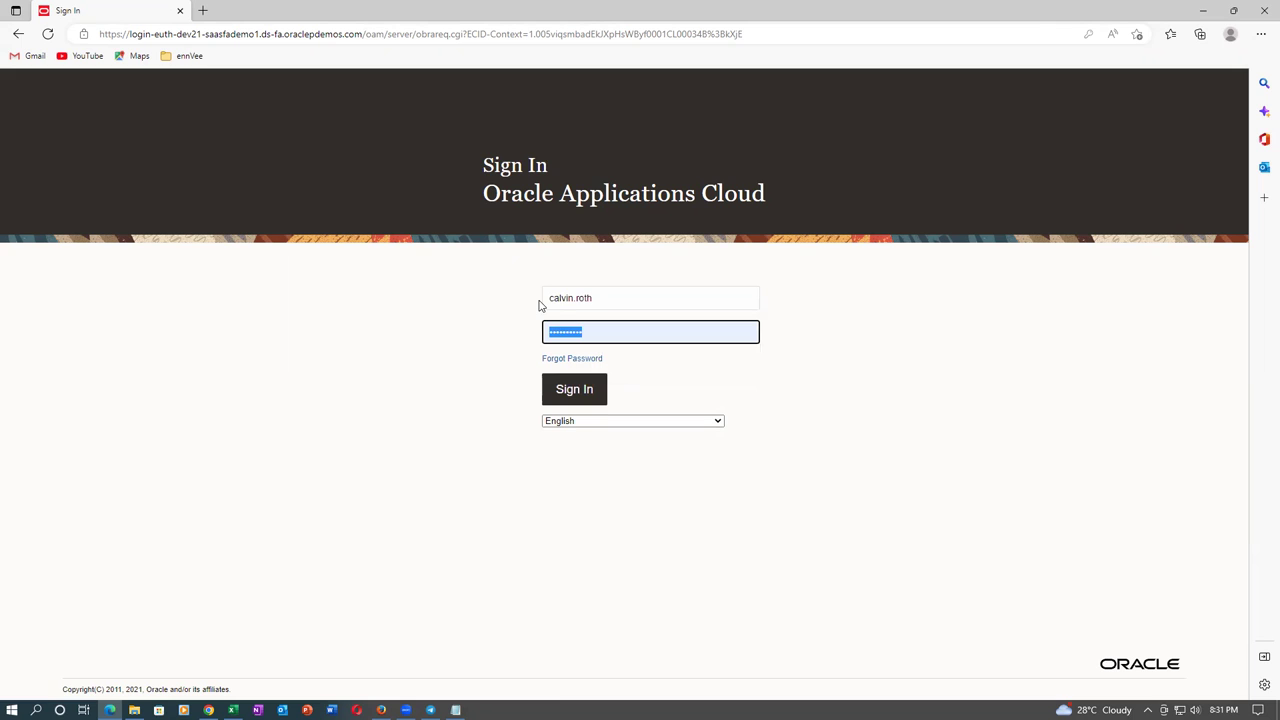
{"action": "left_click", "coordinate": [573, 393]}
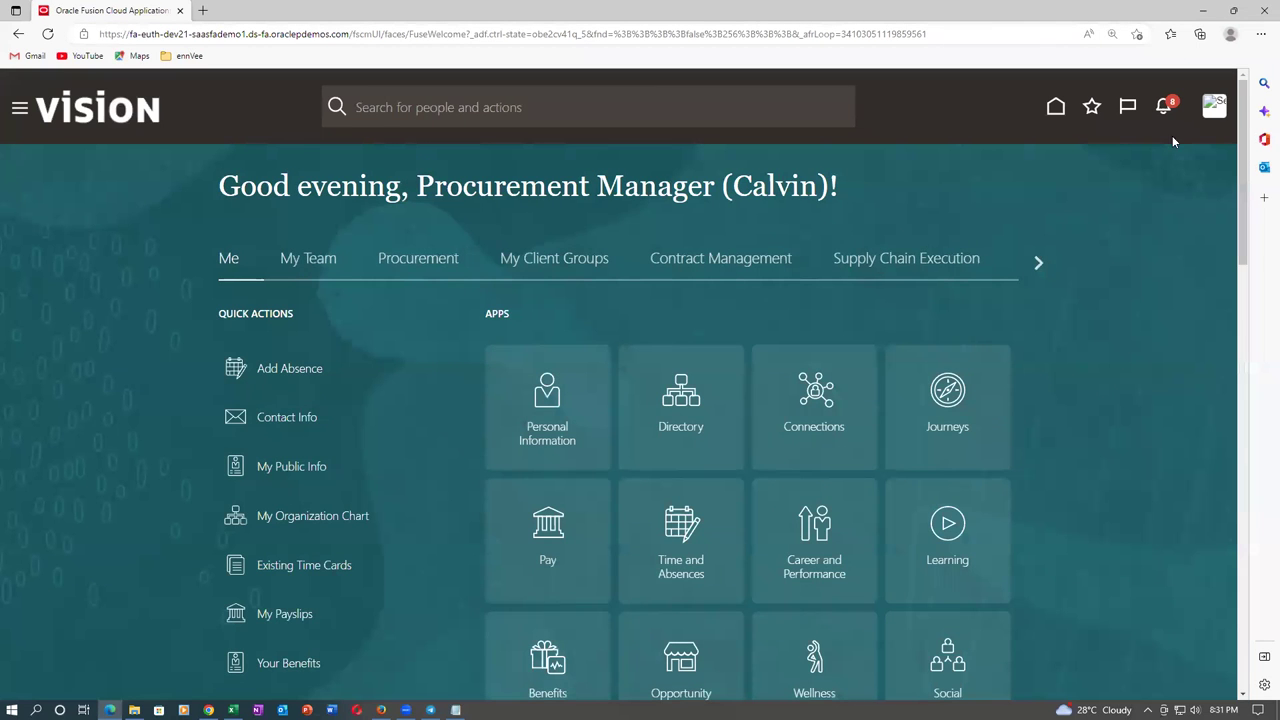
Approve the 31802,1 approval request from notifications, then return to Manage Negotiations.
{"action": "left_click", "coordinate": [1166, 108]}
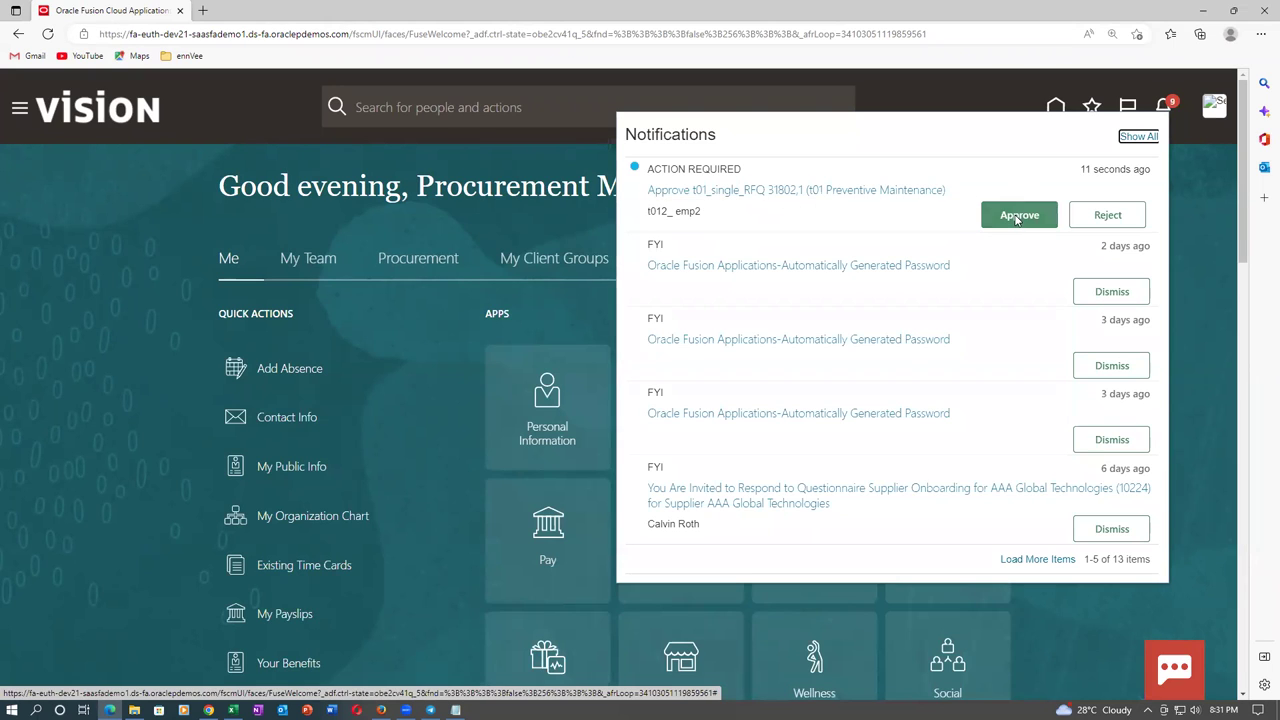
{"action": "left_click", "coordinate": [1017, 217]}
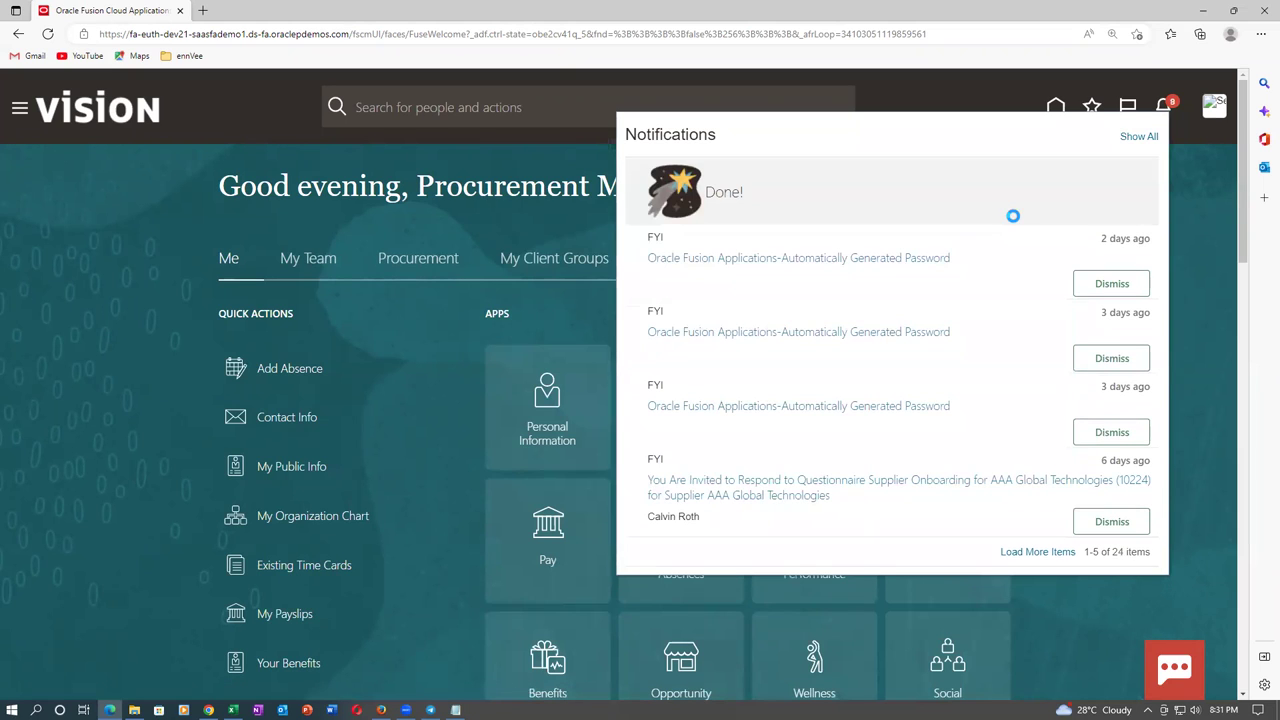
{"action": "left_click", "coordinate": [1180, 187]}
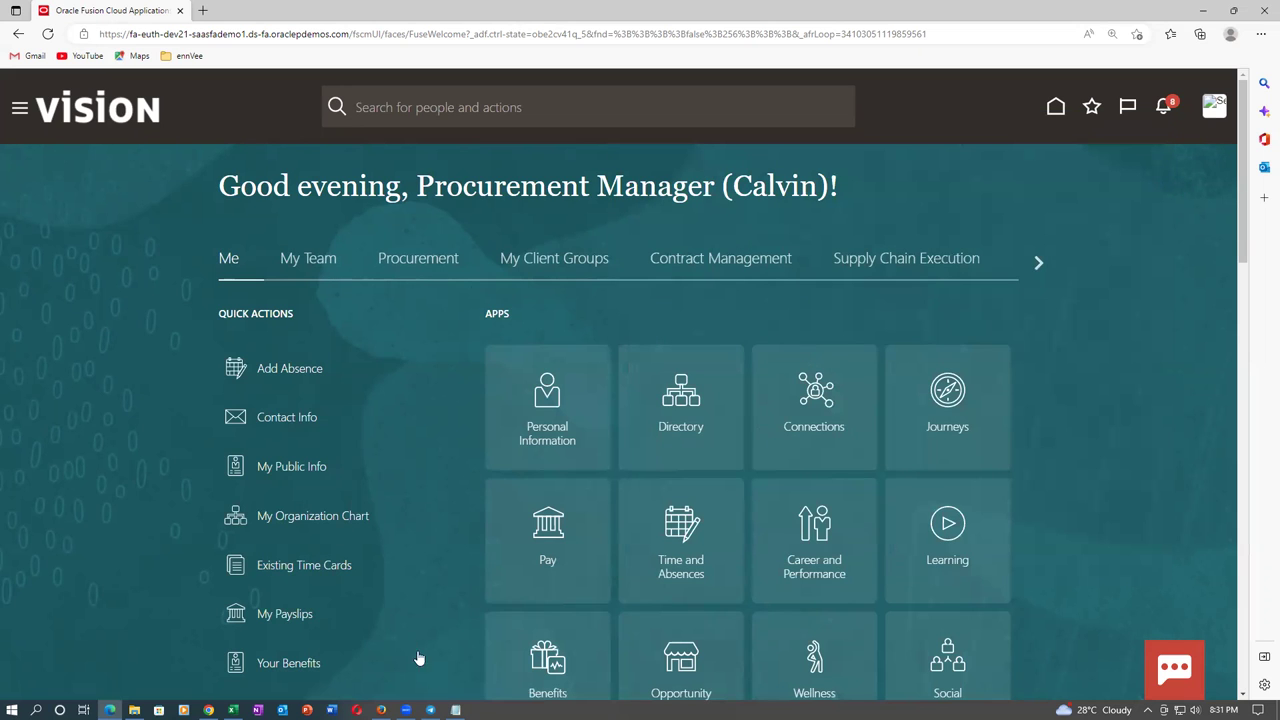
{"action": "left_click", "coordinate": [381, 710]}
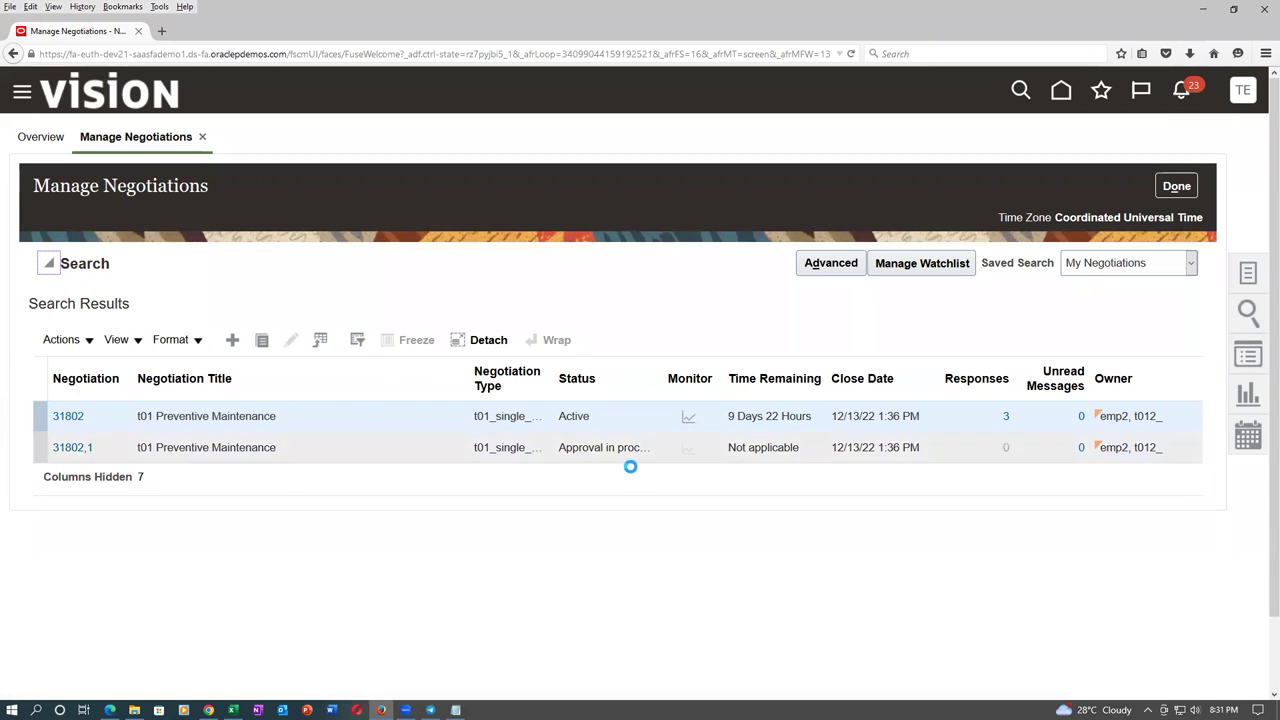
Re-run the negotiation search for 31802 to refresh the results.
{"action": "left_click", "coordinate": [1063, 425]}
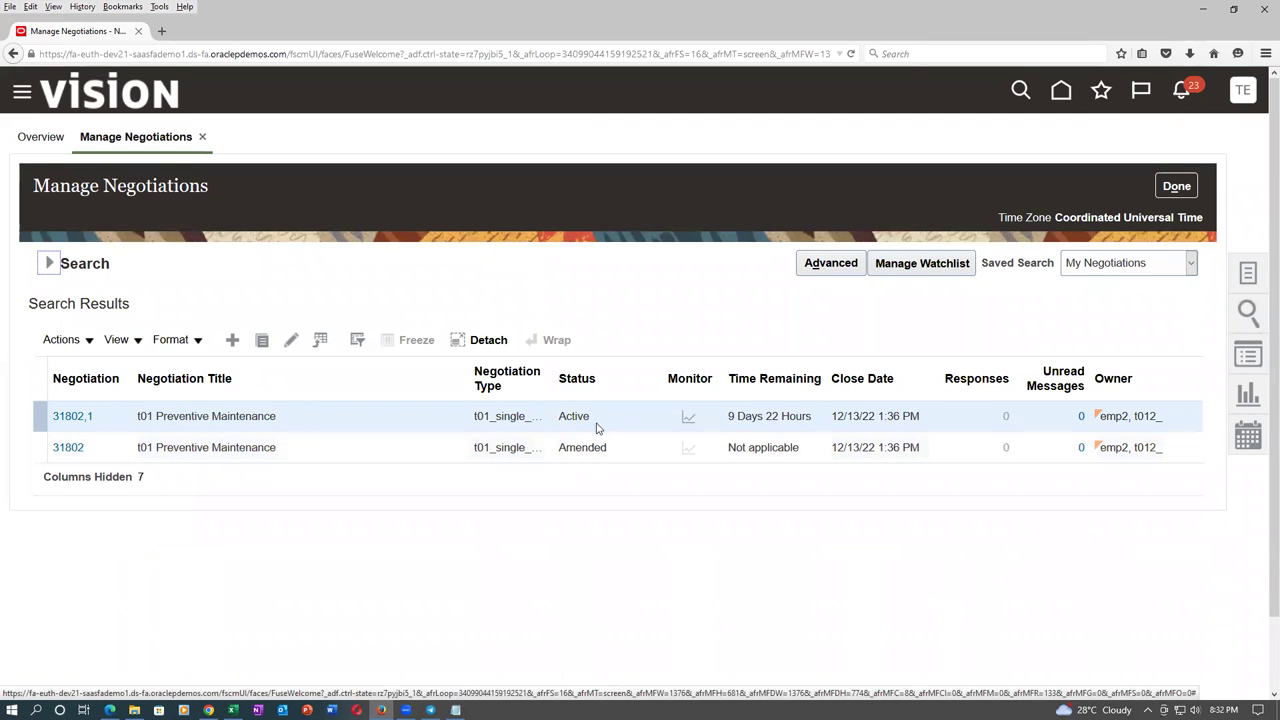
{"action": "left_click", "coordinate": [49, 263]}
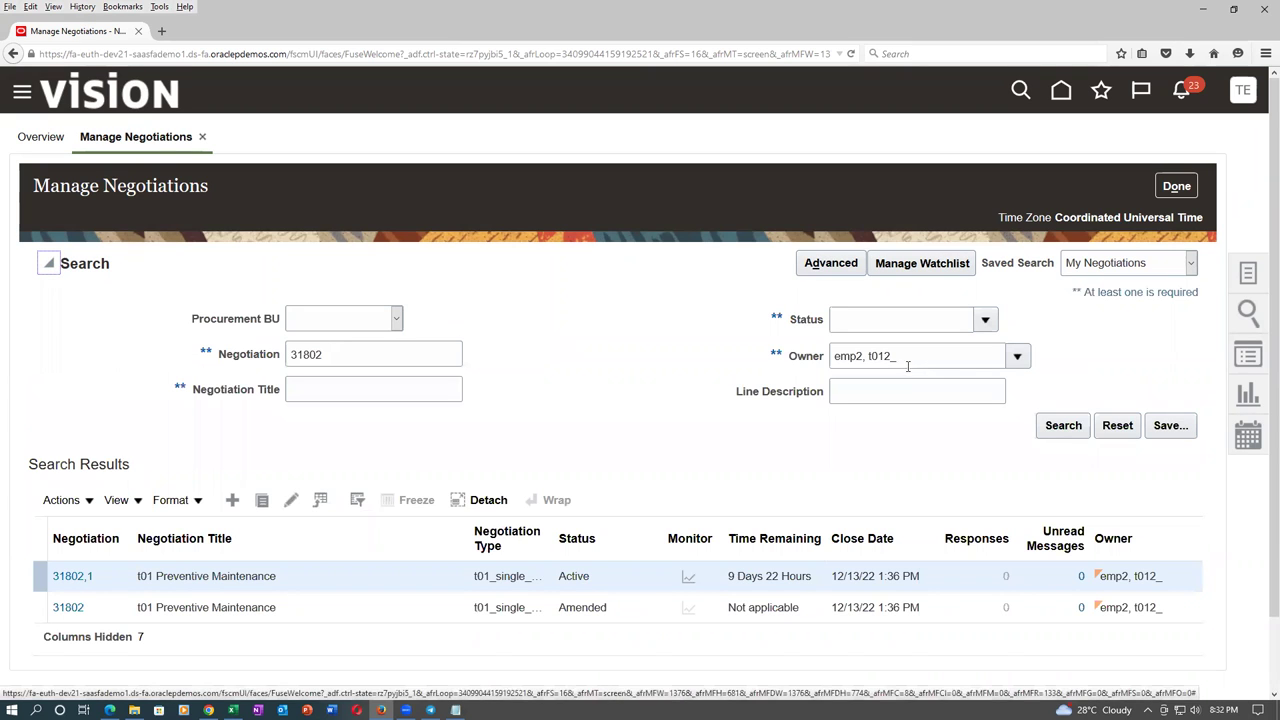
{"action": "left_click", "coordinate": [1060, 427]}
{"action": "left_click", "coordinate": [1067, 425]}
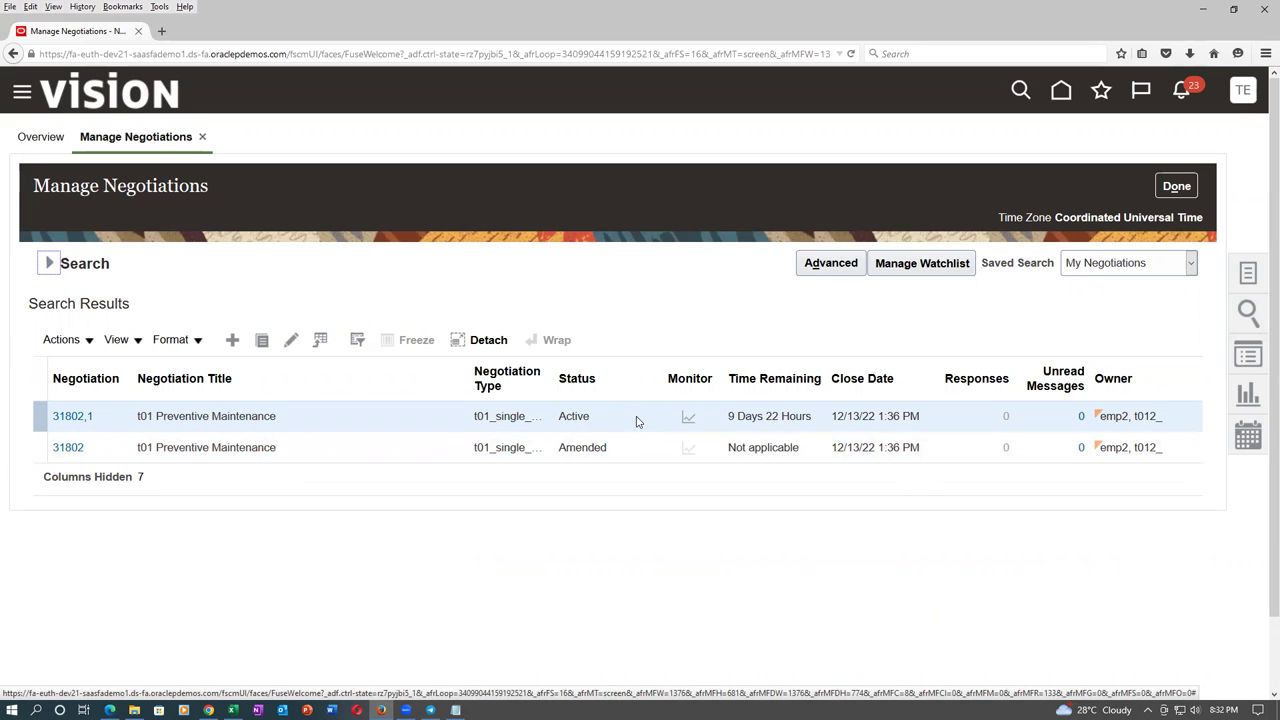
Check that 31802,1 is Active and 31802 is Amended.
{"action": "left_click", "coordinate": [640, 456]}
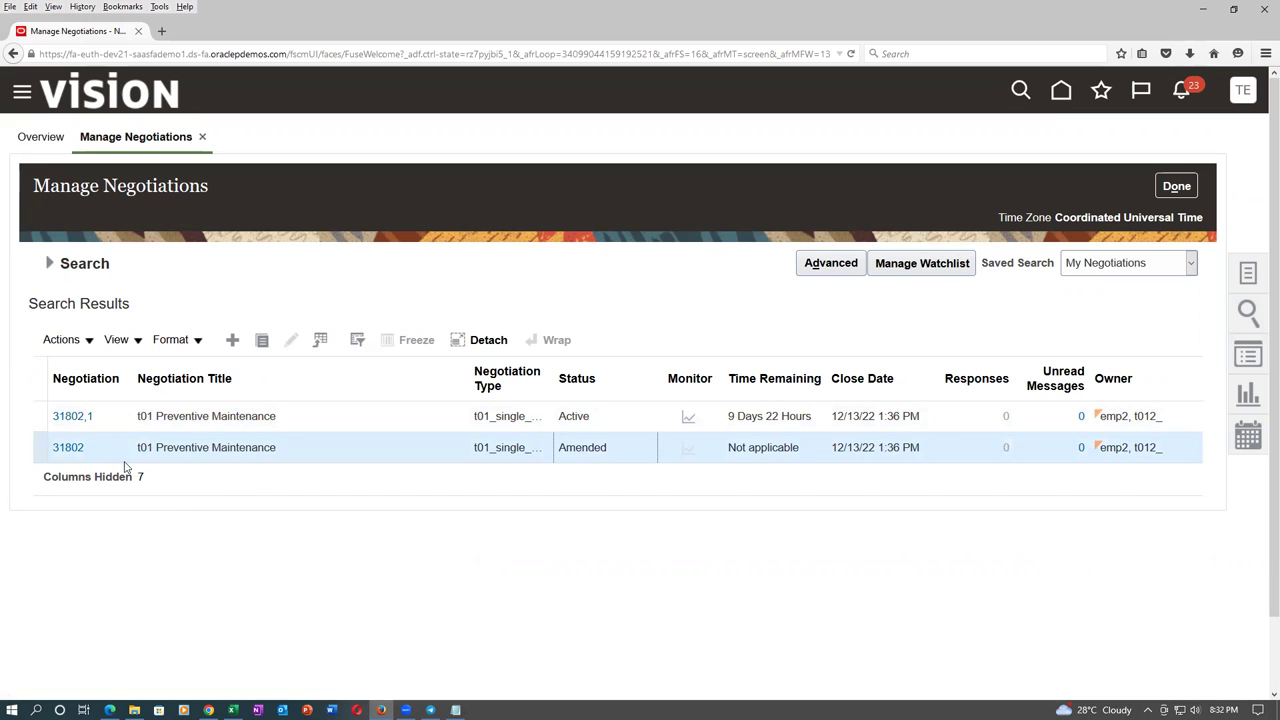
{"action": "left_click", "coordinate": [639, 414]}
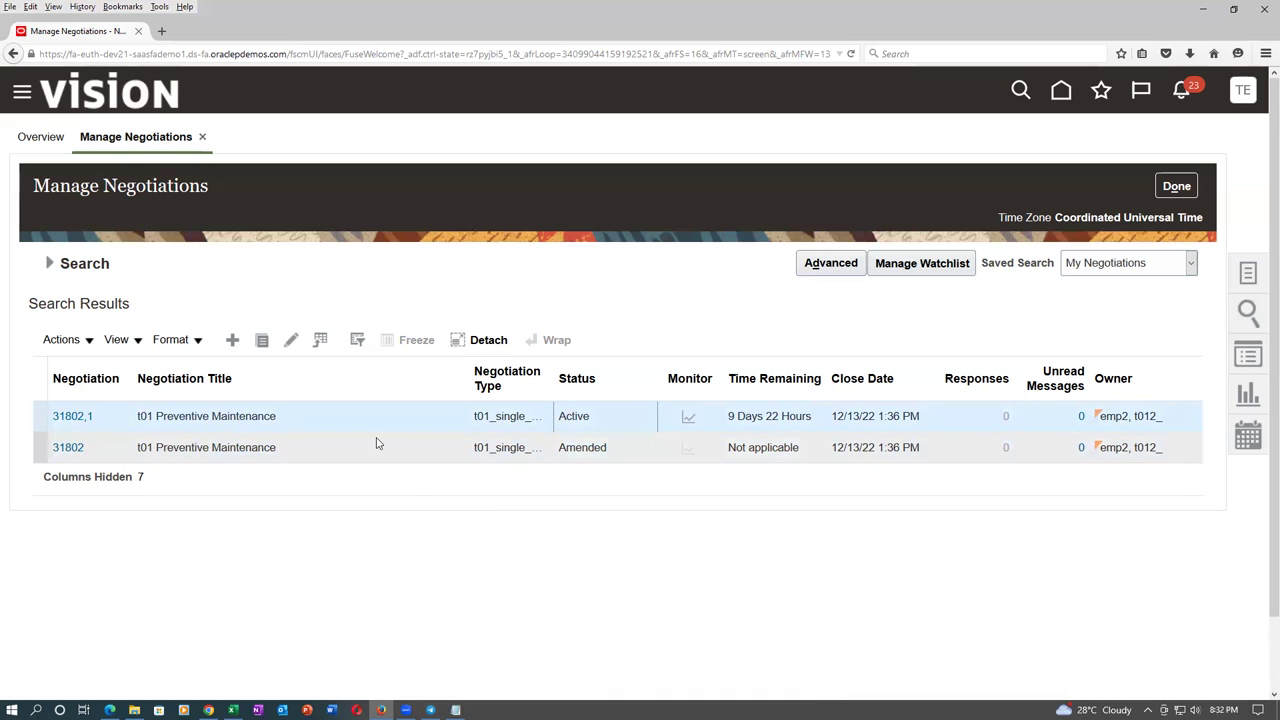
{"action": "left_click", "coordinate": [631, 446]}
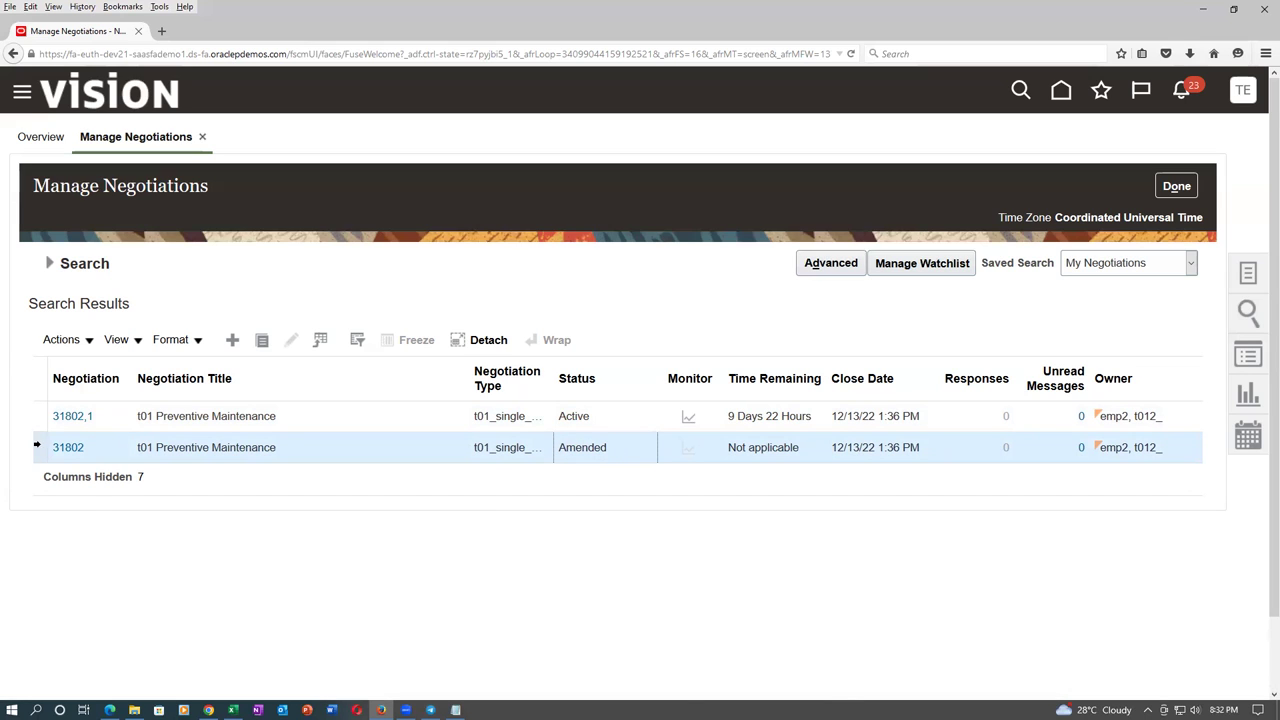
{"action": "left_click", "coordinate": [610, 415]}
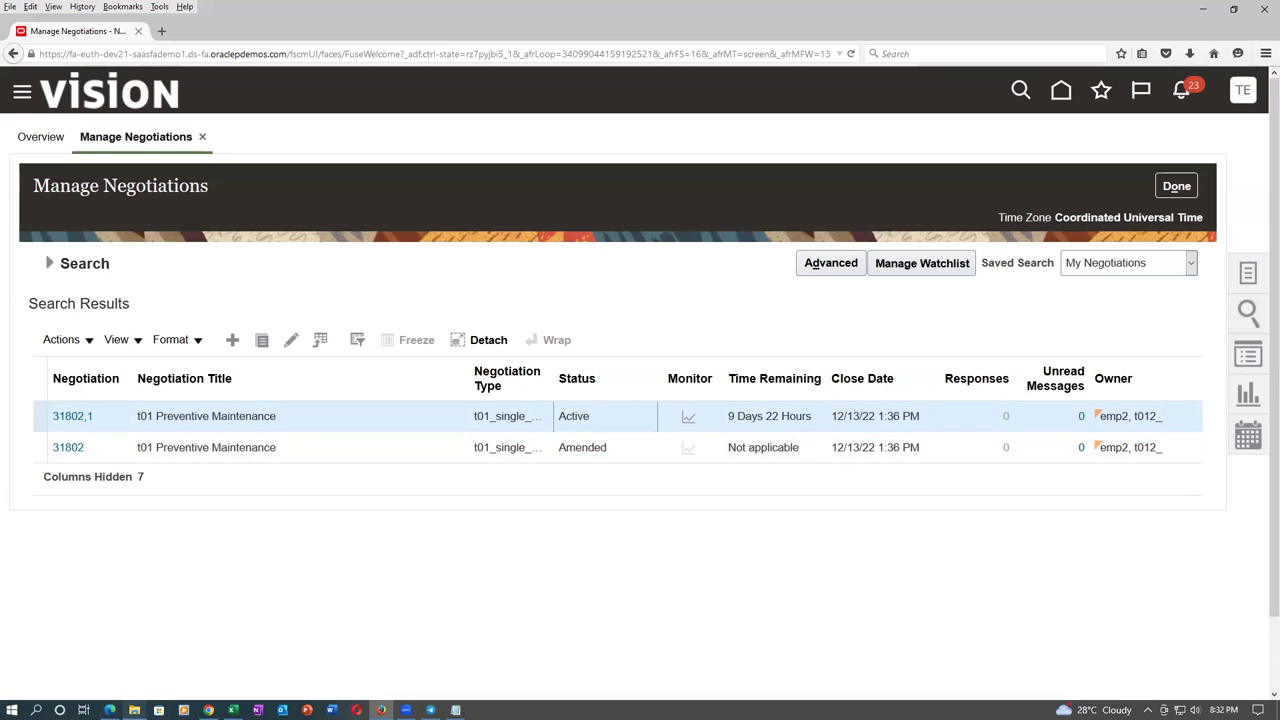
{"action": "left_click", "coordinate": [110, 710]}
{"action": "left_click", "coordinate": [1213, 117]}
Sign the procurement manager out and sign in with the supplier user's saved login.
{"action": "left_click", "coordinate": [1186, 145]}
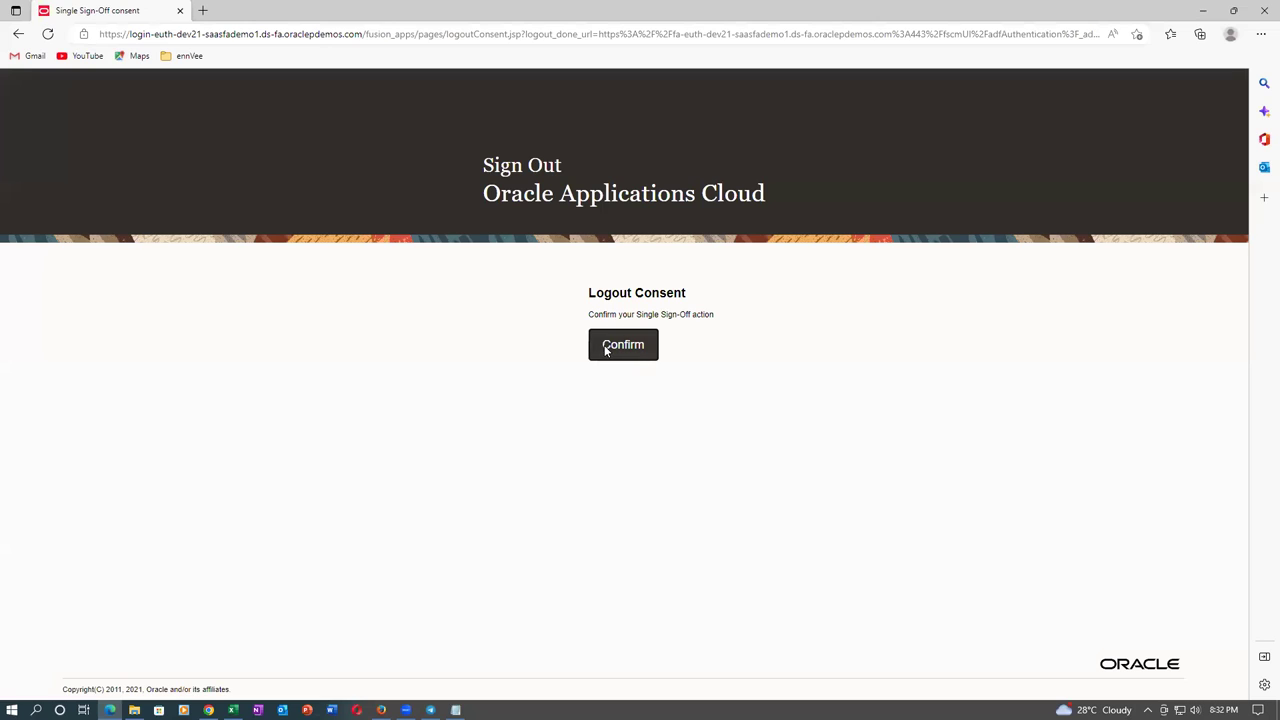
{"action": "left_click", "coordinate": [633, 351]}
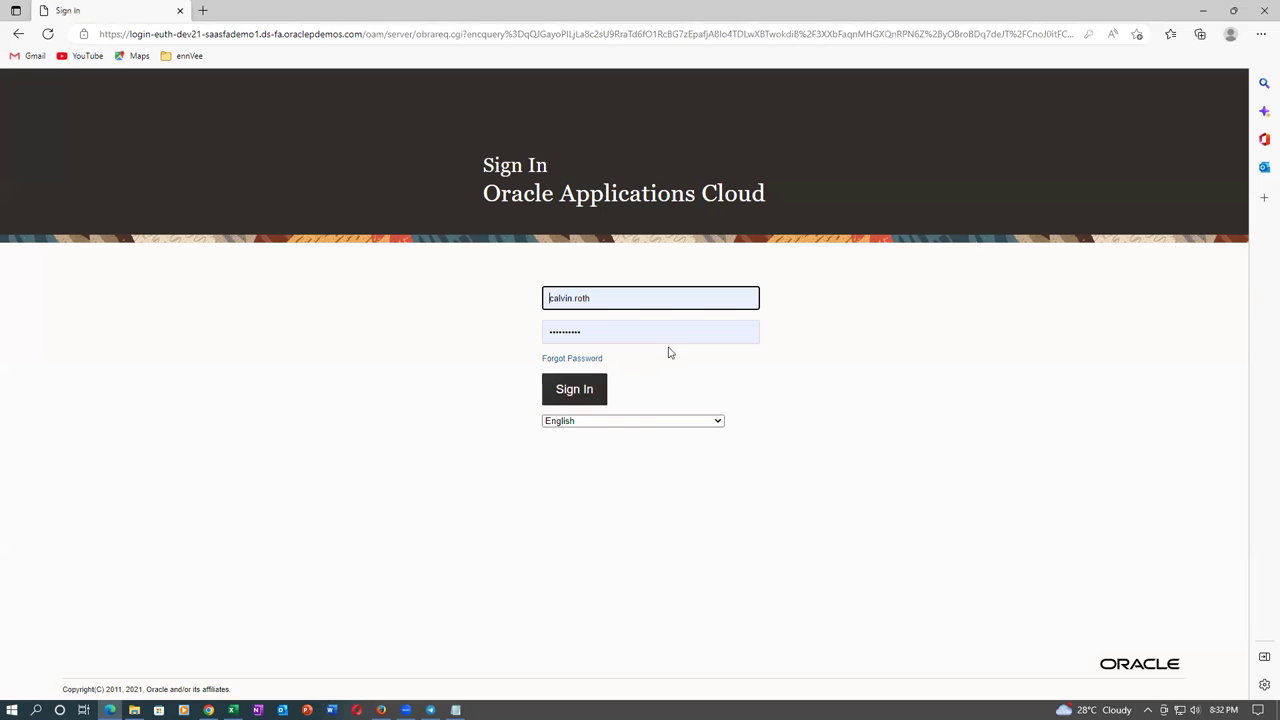
{"action": "left_click", "coordinate": [605, 305]}
{"action": "type", "text": "a1"}
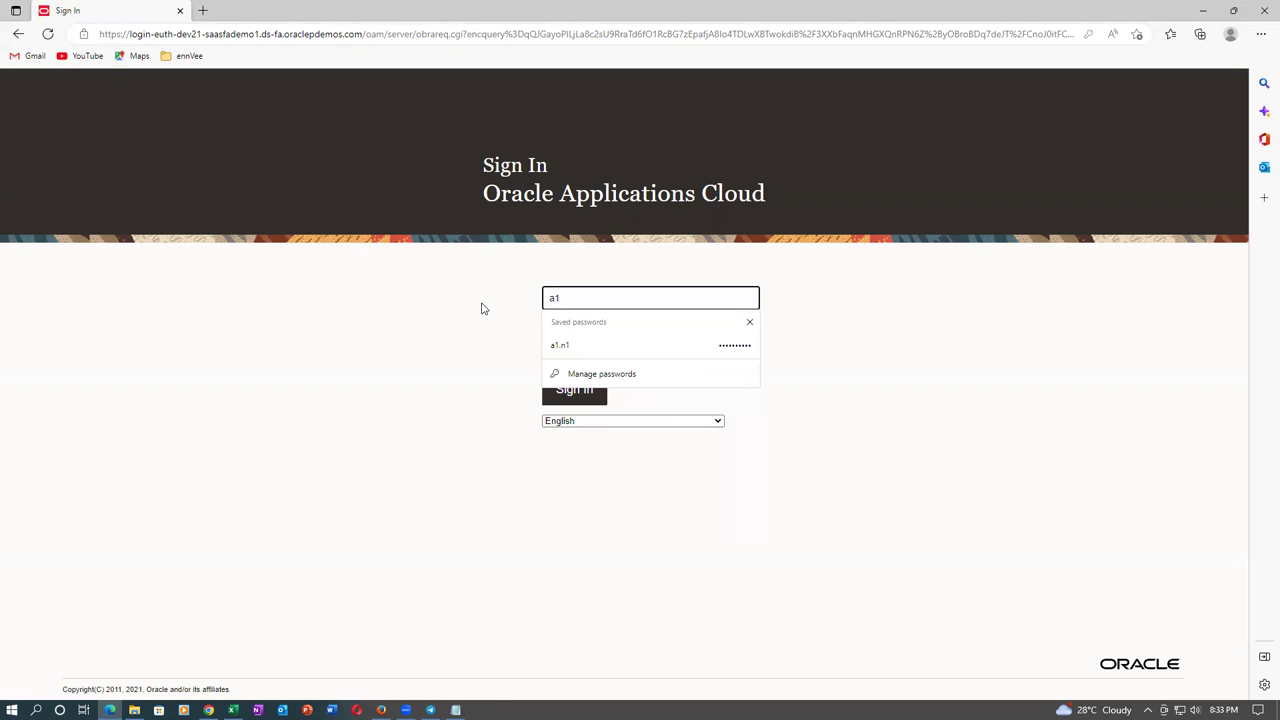
{"action": "type", "text": ".n"}
{"action": "key", "text": "Down"}
{"action": "key", "text": "Return"}
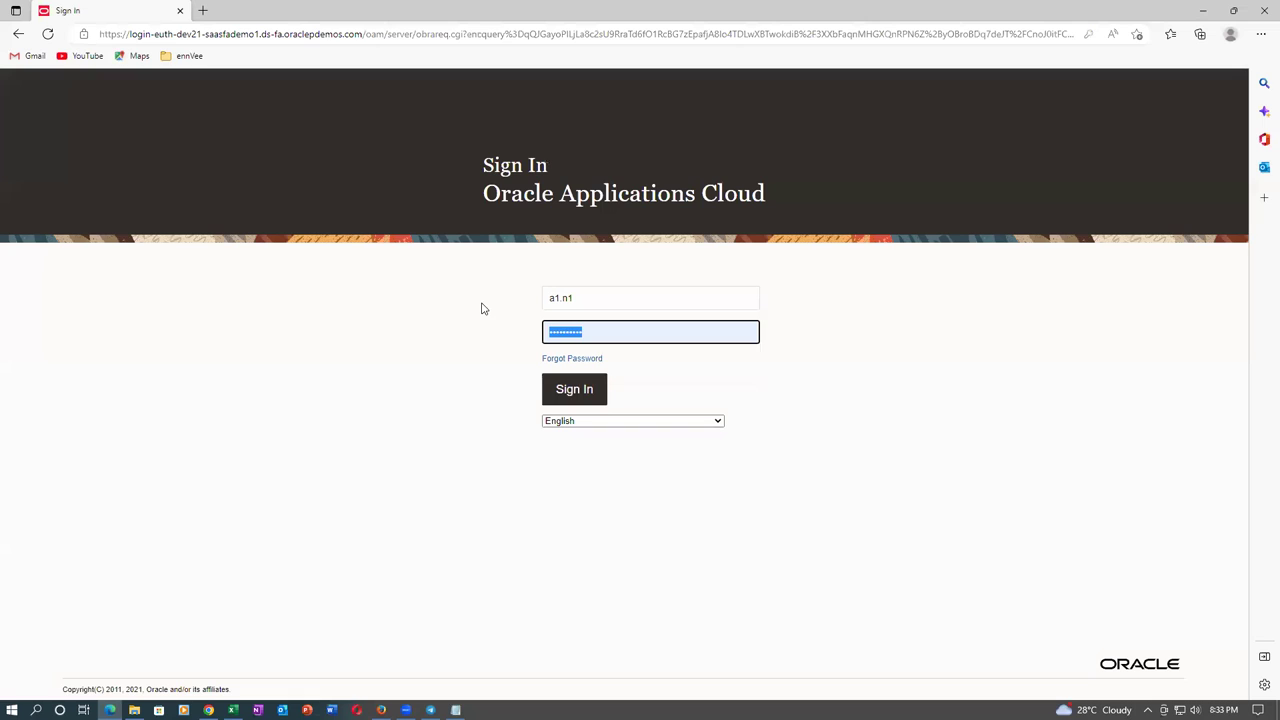
{"action": "left_click", "coordinate": [561, 377]}
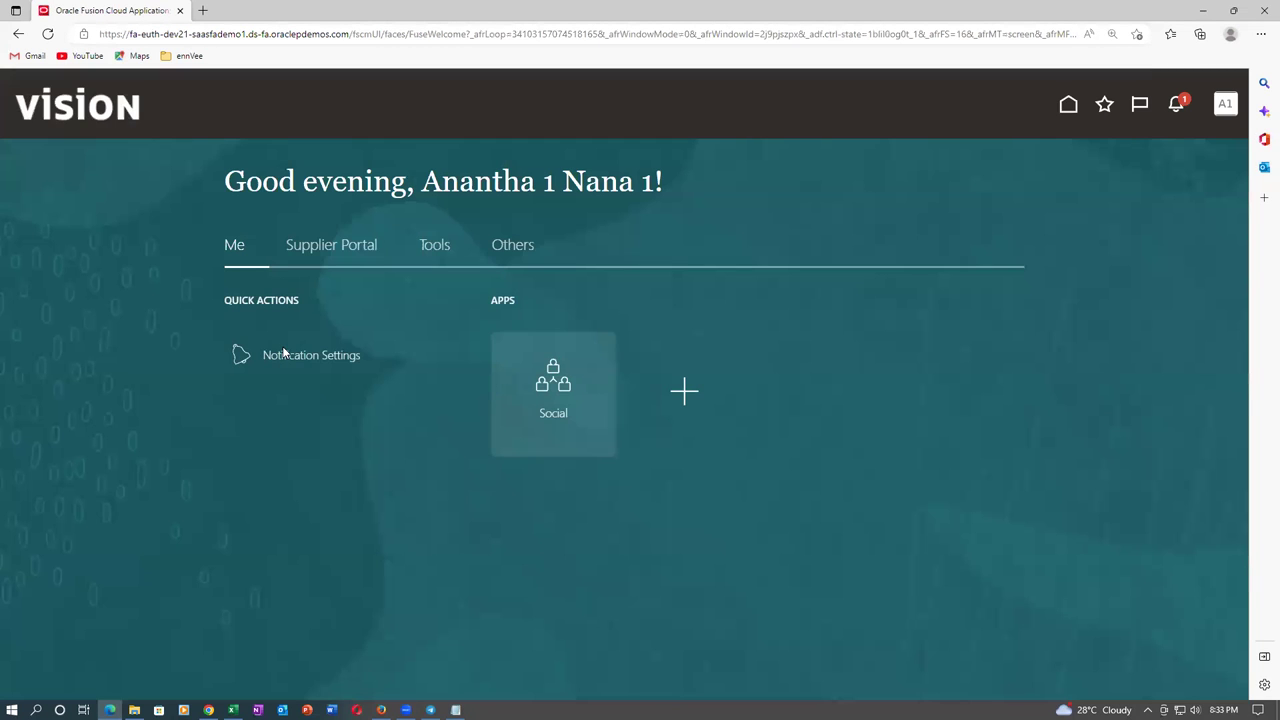
Open the Supplier Portal, then return to the Manage Negotiations window.
{"action": "left_click", "coordinate": [334, 262]}
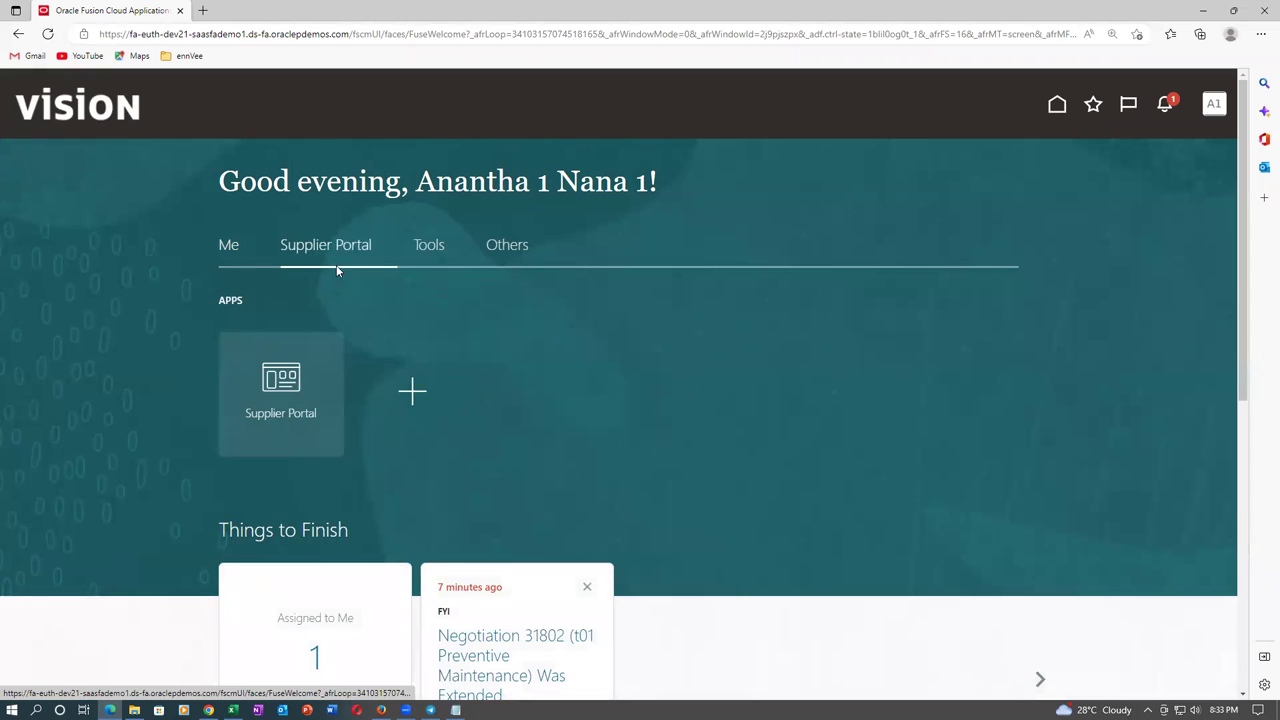
{"action": "left_click", "coordinate": [320, 414]}
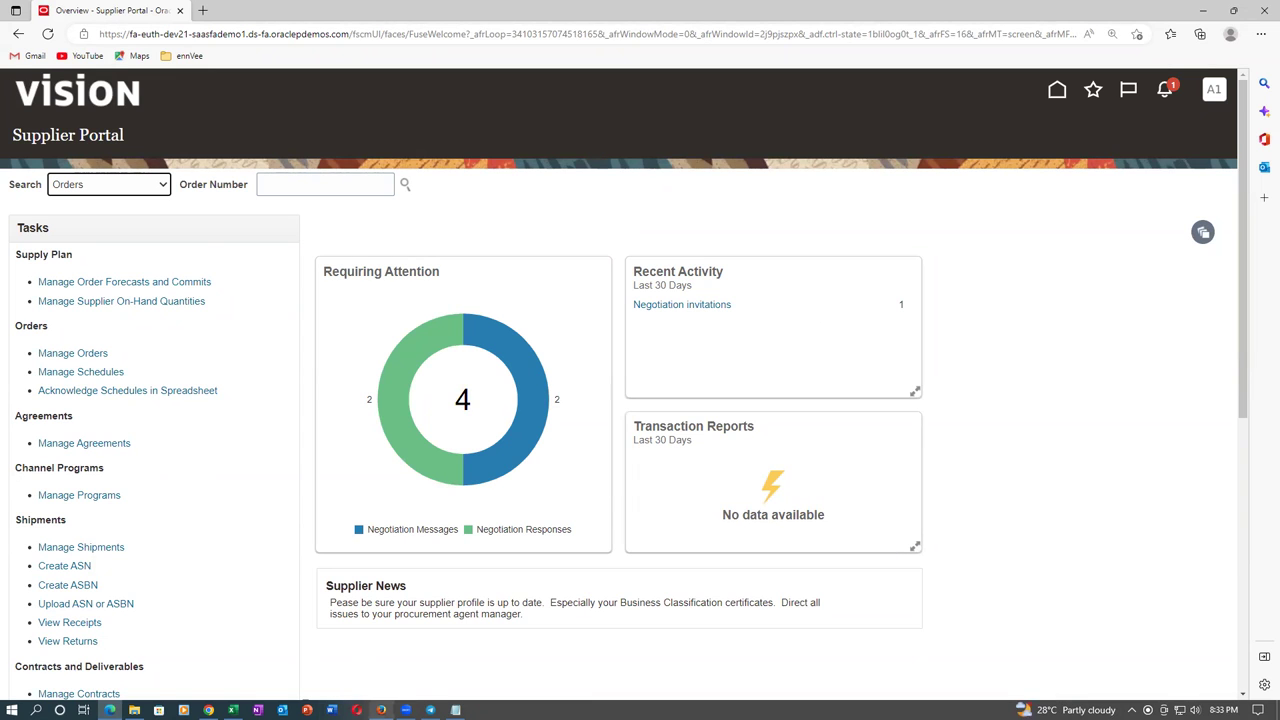
{"action": "left_click", "coordinate": [381, 708]}
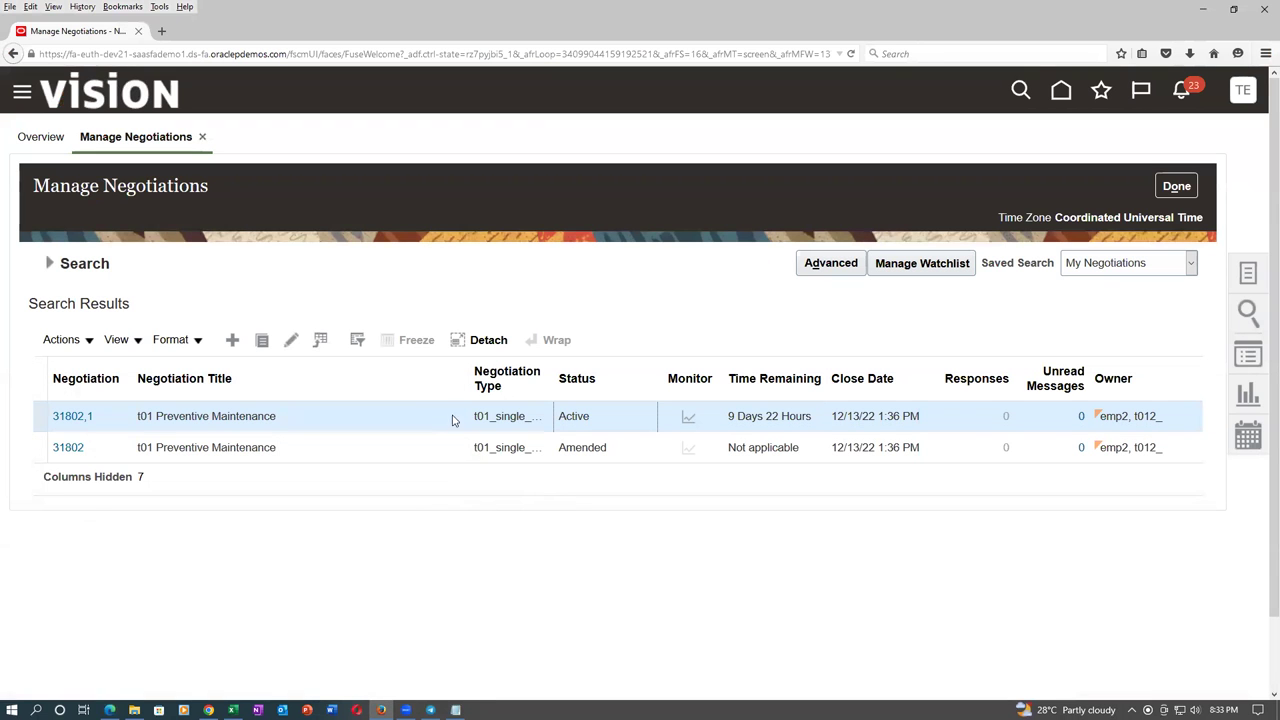
Open Monitor Negotiation for 31802,1 and confirm no active responses under Analytics and Suppliers.
{"action": "left_click", "coordinate": [72, 416]}
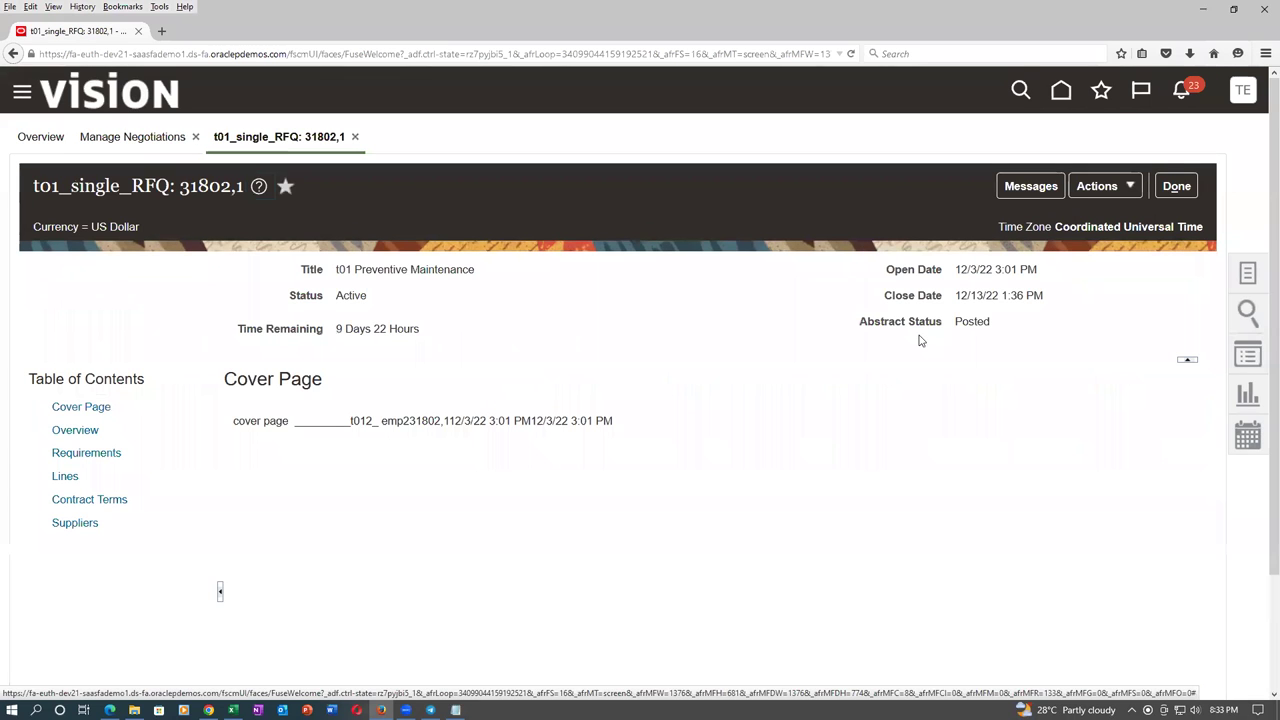
{"action": "left_click", "coordinate": [1097, 186]}
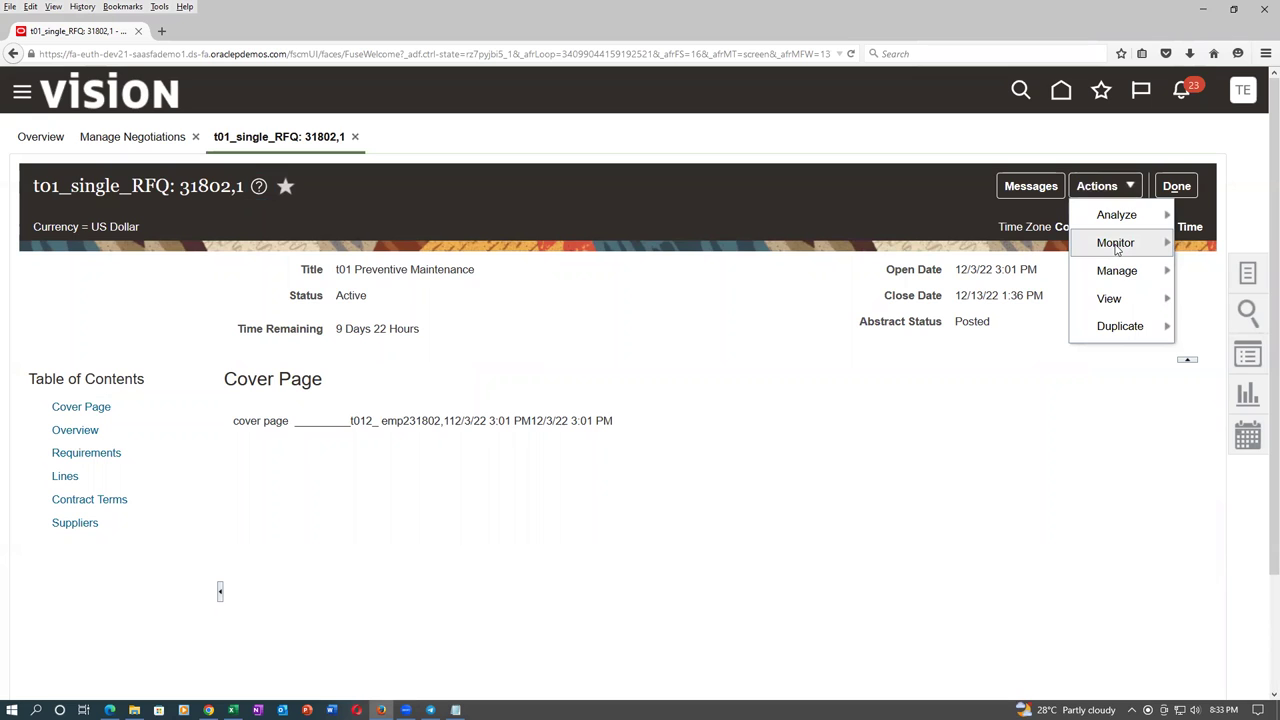
{"action": "mouse_move", "coordinate": [1116, 248]}
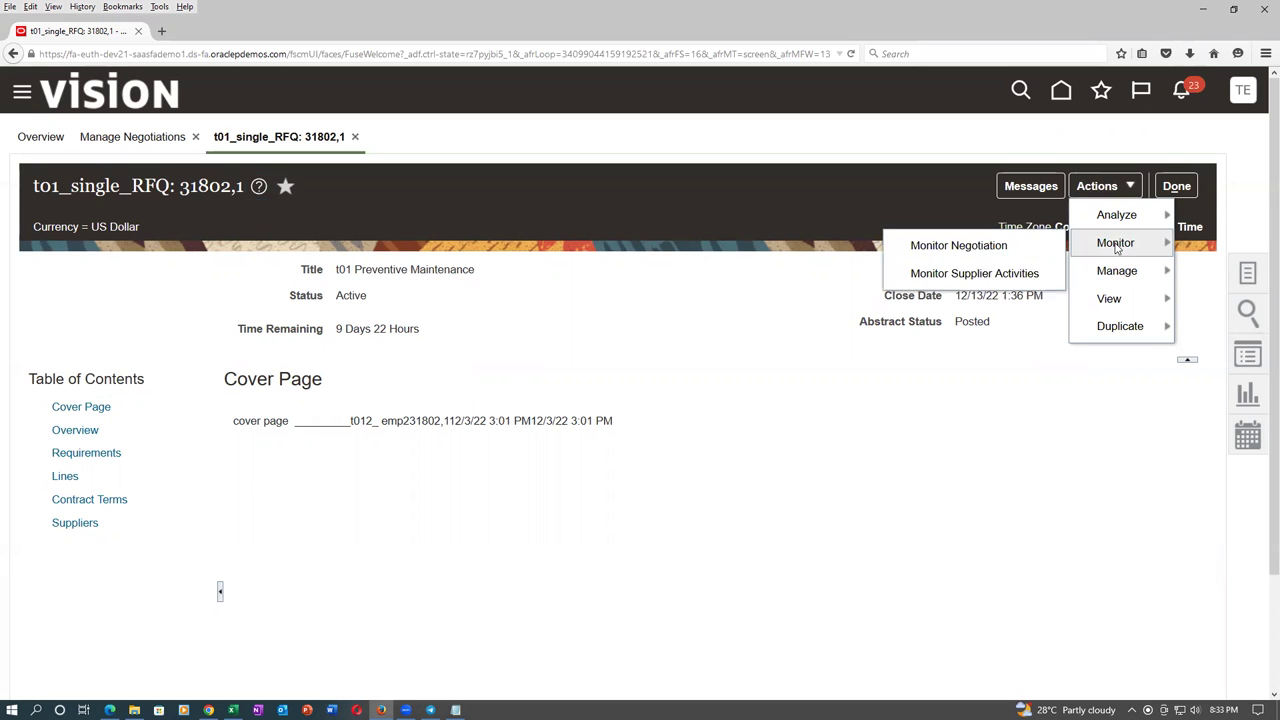
{"action": "left_click", "coordinate": [998, 246]}
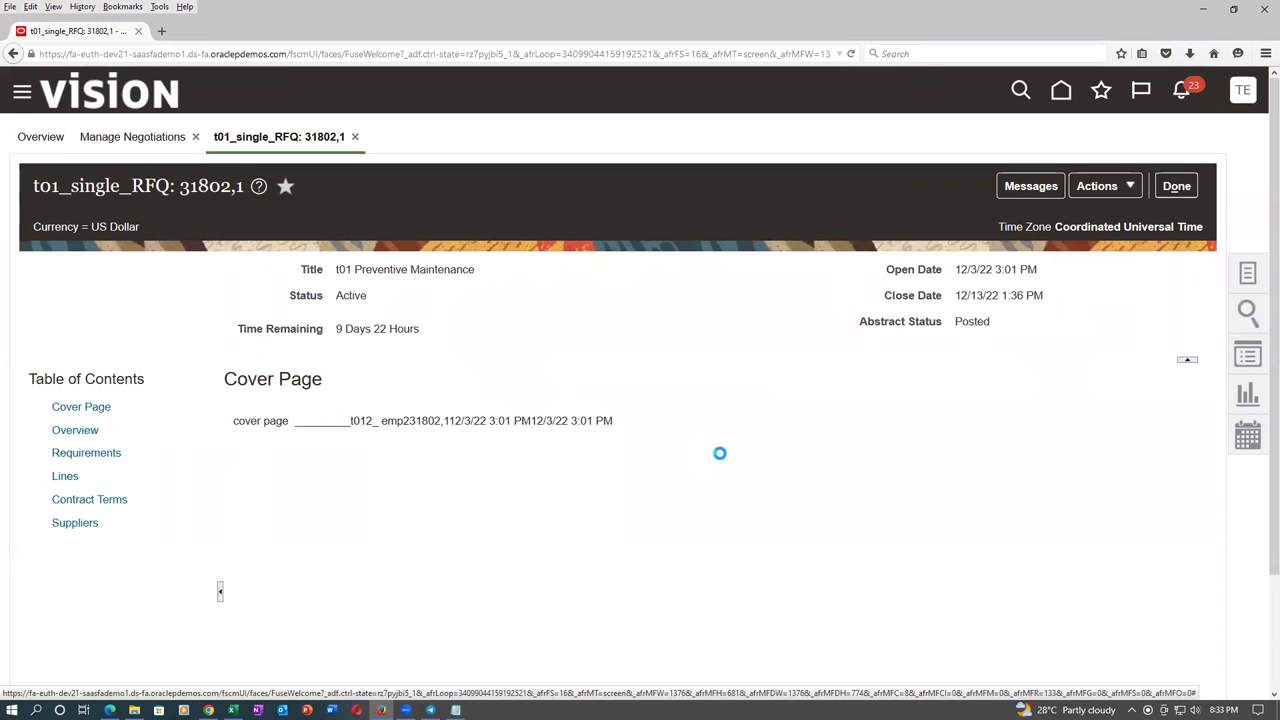
{"action": "scroll", "coordinate": [729, 463], "scroll_direction": "down", "scroll_amount": 3}
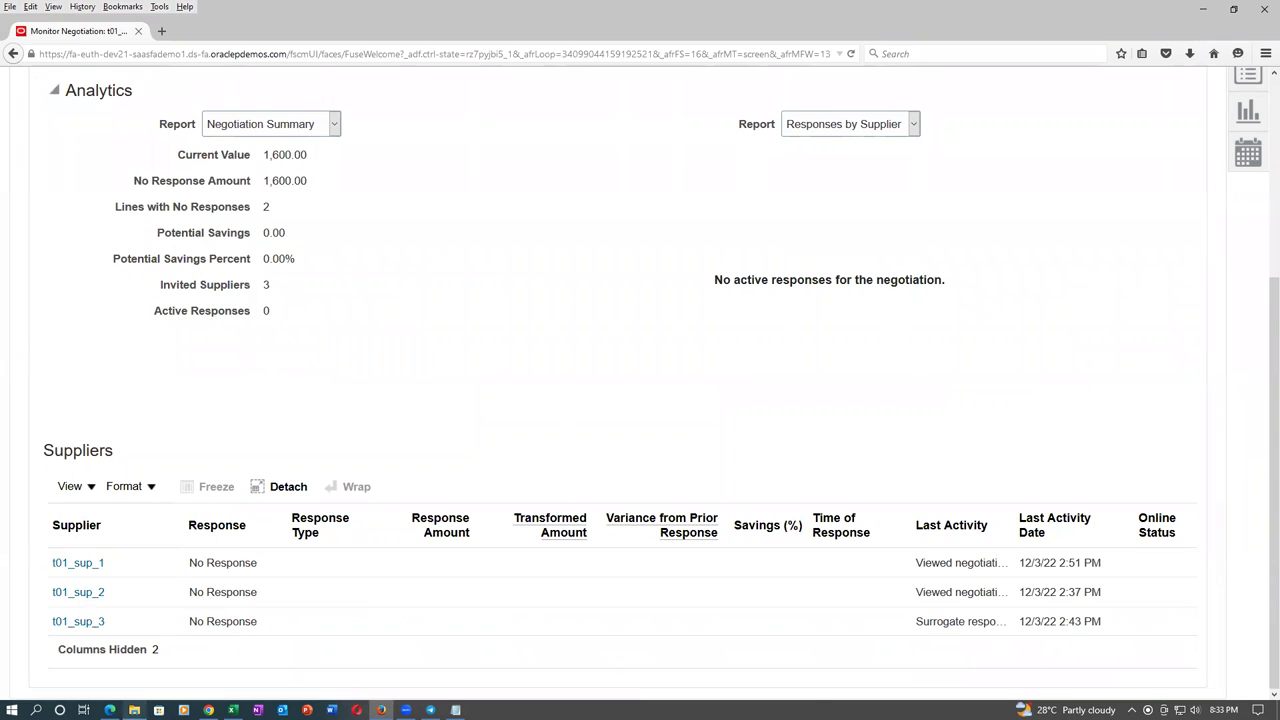
{"action": "left_click", "coordinate": [110, 710]}
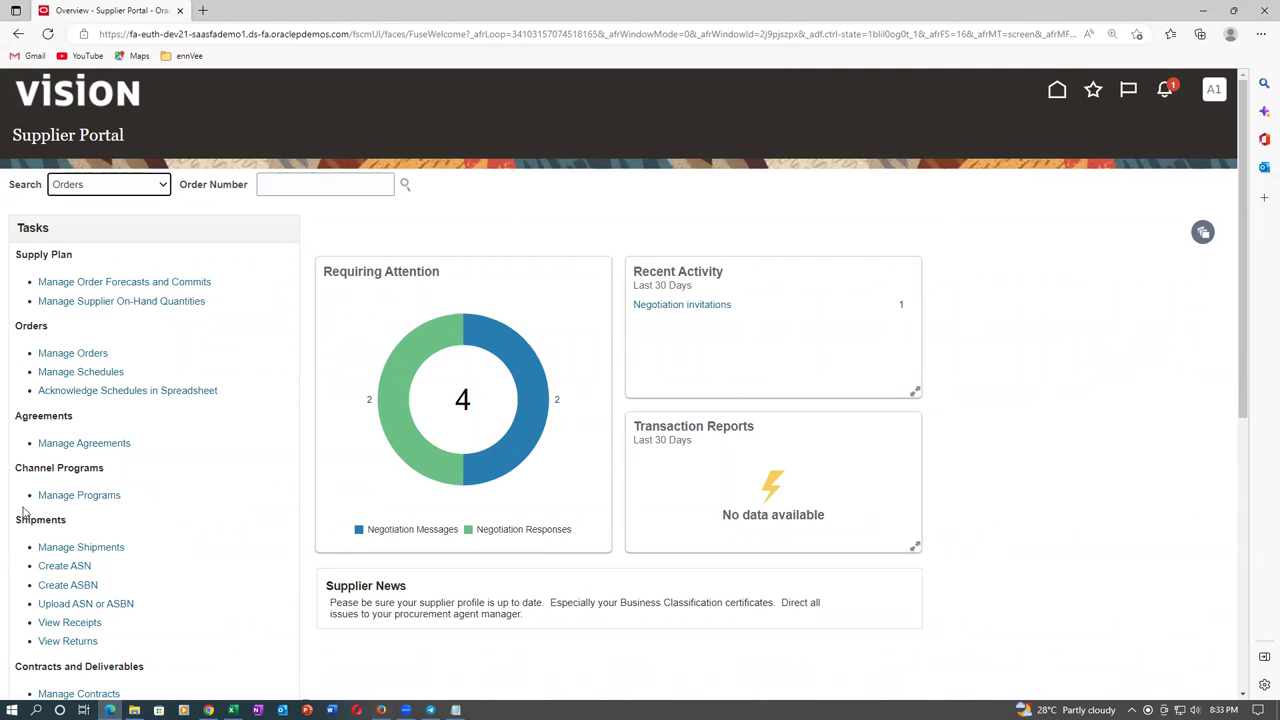
Open View Active Negotiations under Tasks to see 31802,1 t01 Preventive Maintenance.
{"action": "scroll", "coordinate": [66, 580], "scroll_direction": "down", "scroll_amount": 2}
{"action": "scroll", "coordinate": [159, 390], "scroll_direction": "up", "scroll_amount": 2}
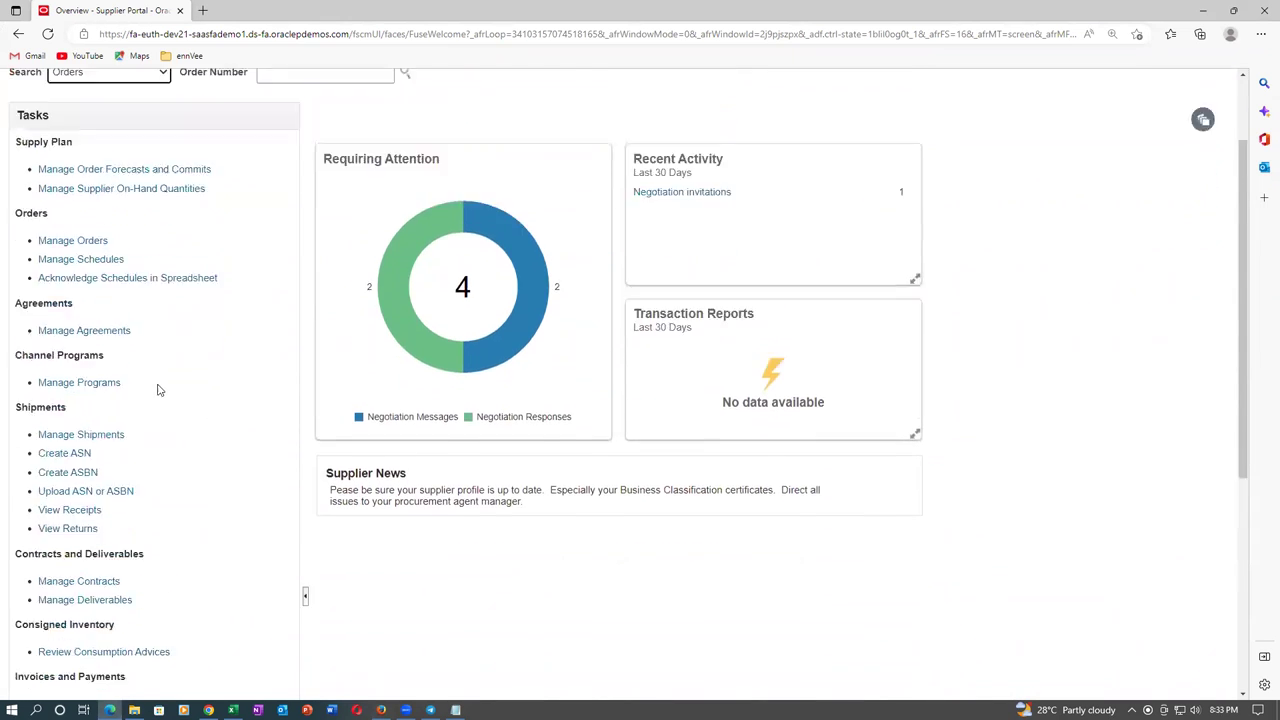
{"action": "scroll", "coordinate": [142, 568], "scroll_direction": "down", "scroll_amount": 3}
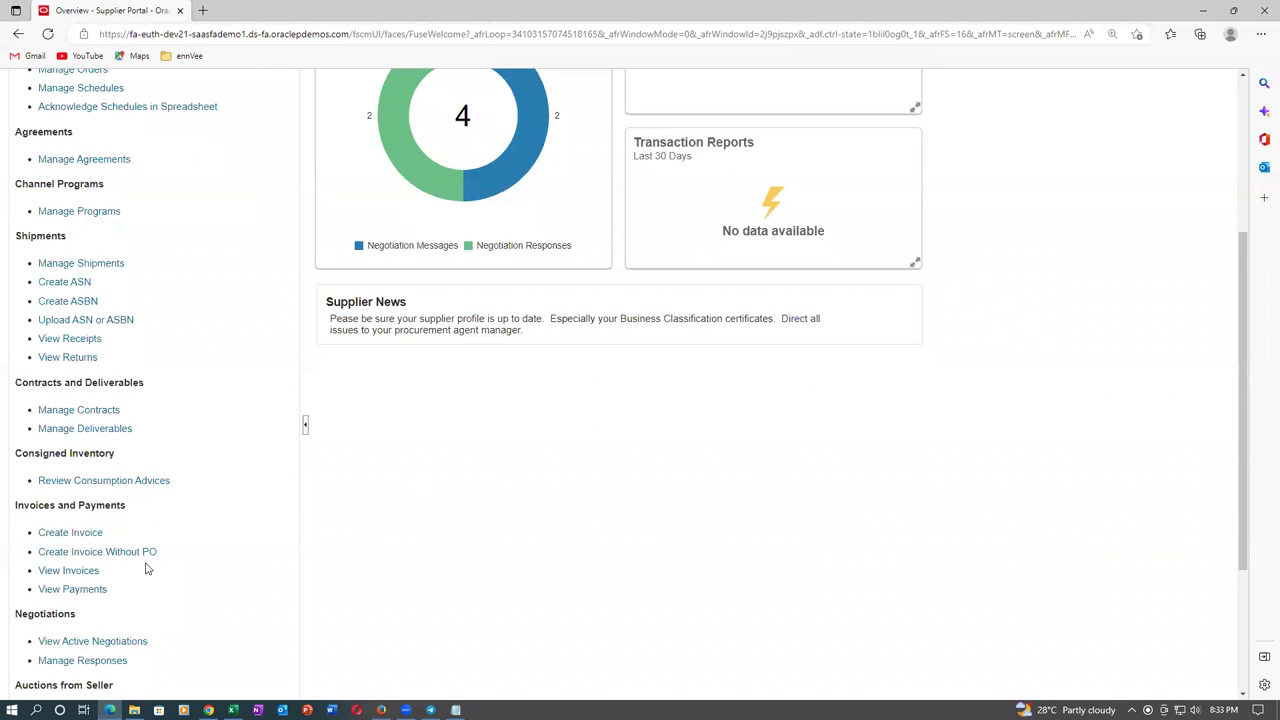
{"action": "scroll", "coordinate": [145, 568], "scroll_direction": "down", "scroll_amount": 2}
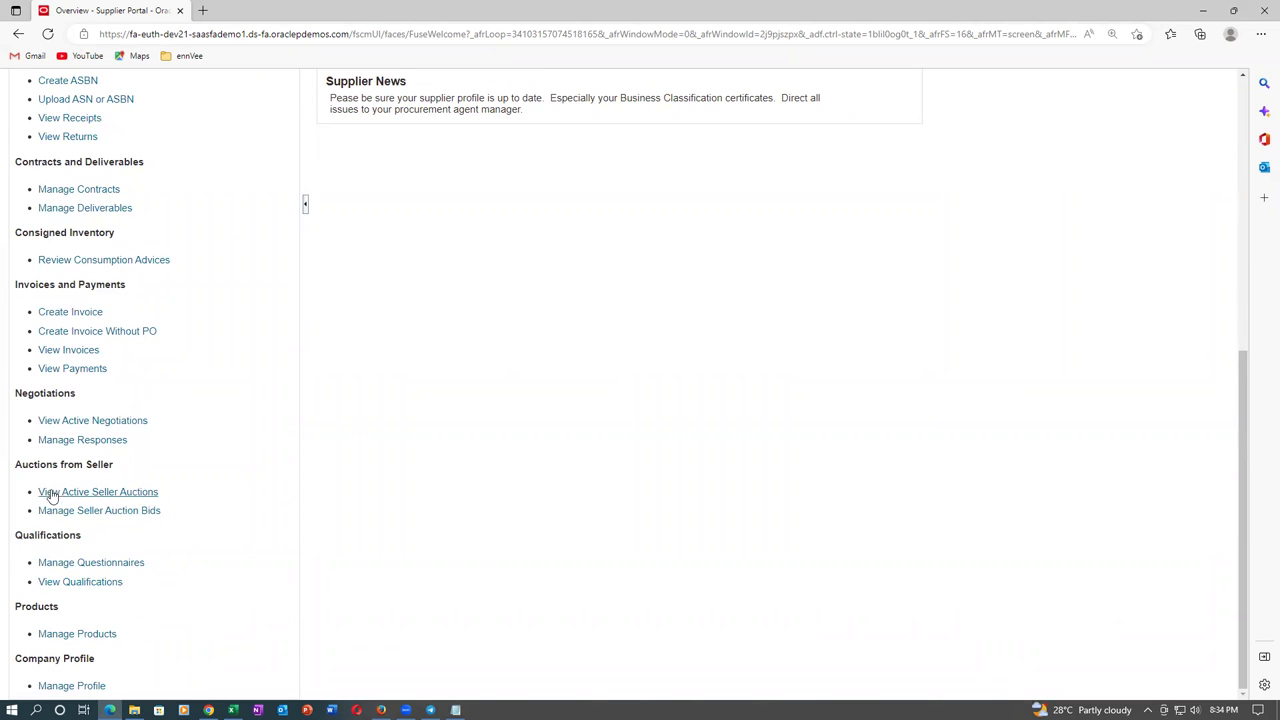
{"action": "left_click", "coordinate": [71, 420]}
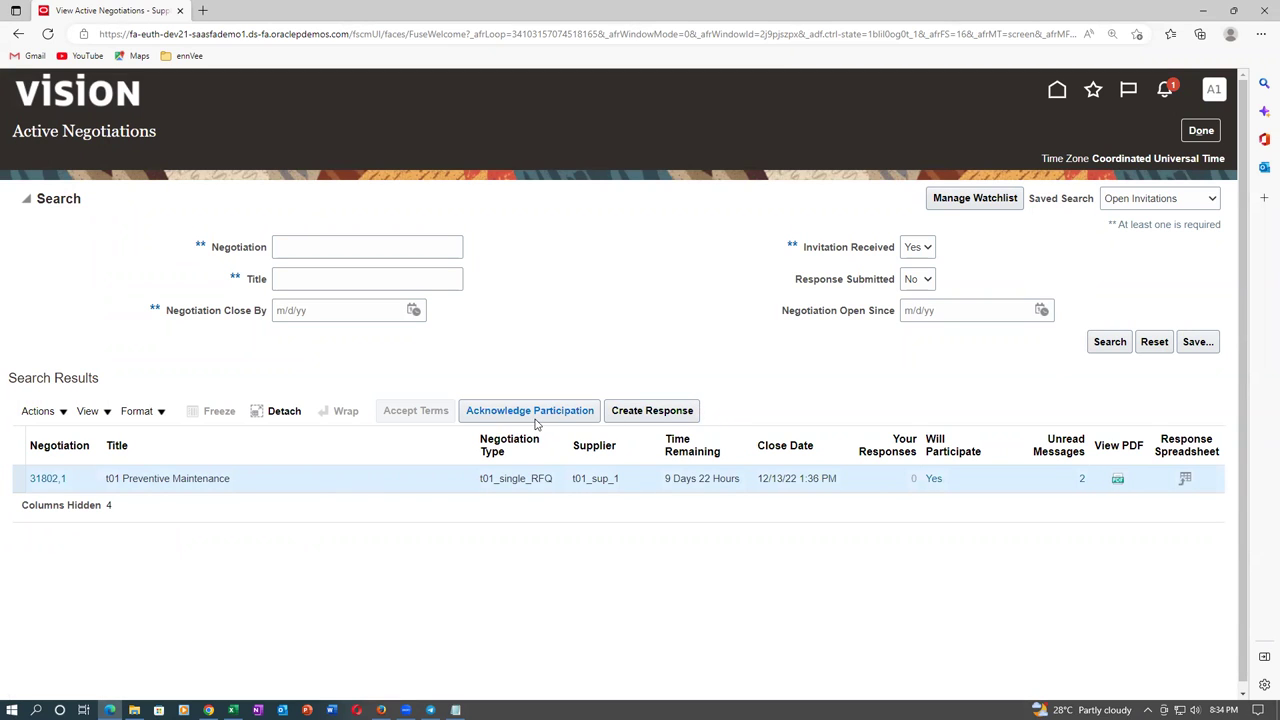
Create a new response to 31802,1 copied from existing response 73132.
{"action": "left_click", "coordinate": [655, 418]}
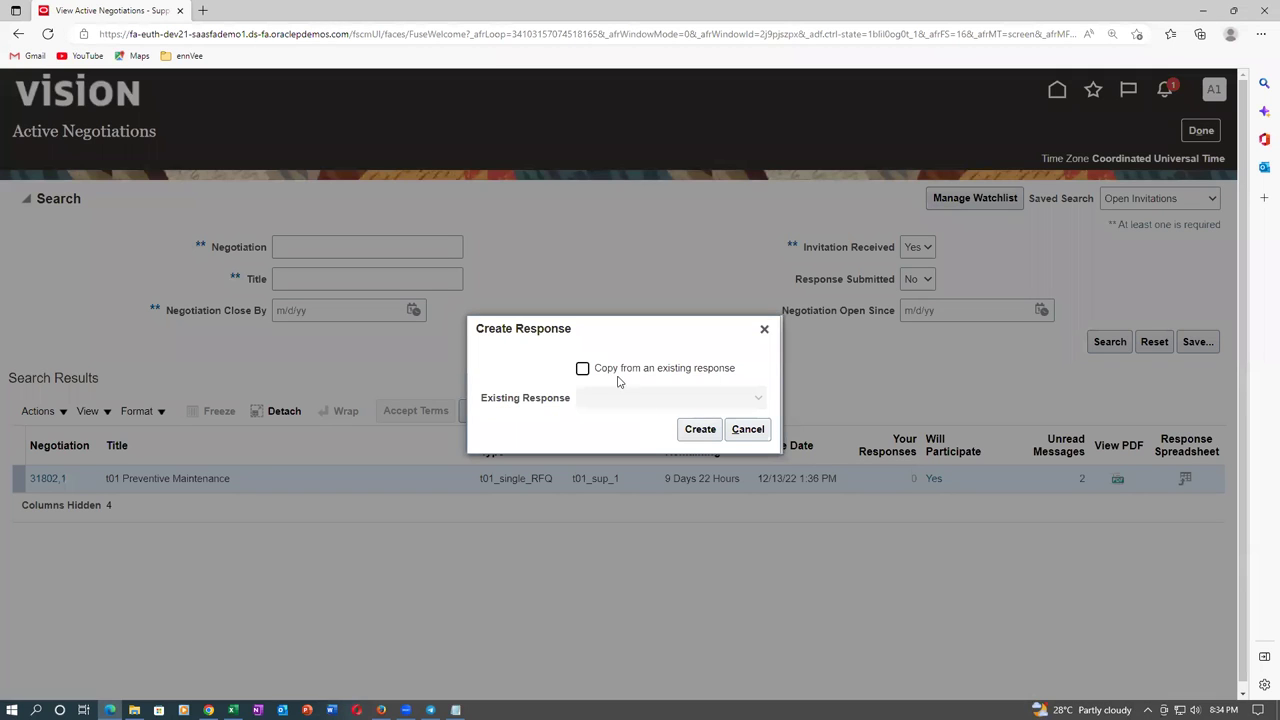
{"action": "left_click", "coordinate": [582, 370]}
{"action": "left_click", "coordinate": [669, 405]}
{"action": "left_click", "coordinate": [663, 436]}
{"action": "left_click", "coordinate": [700, 429]}
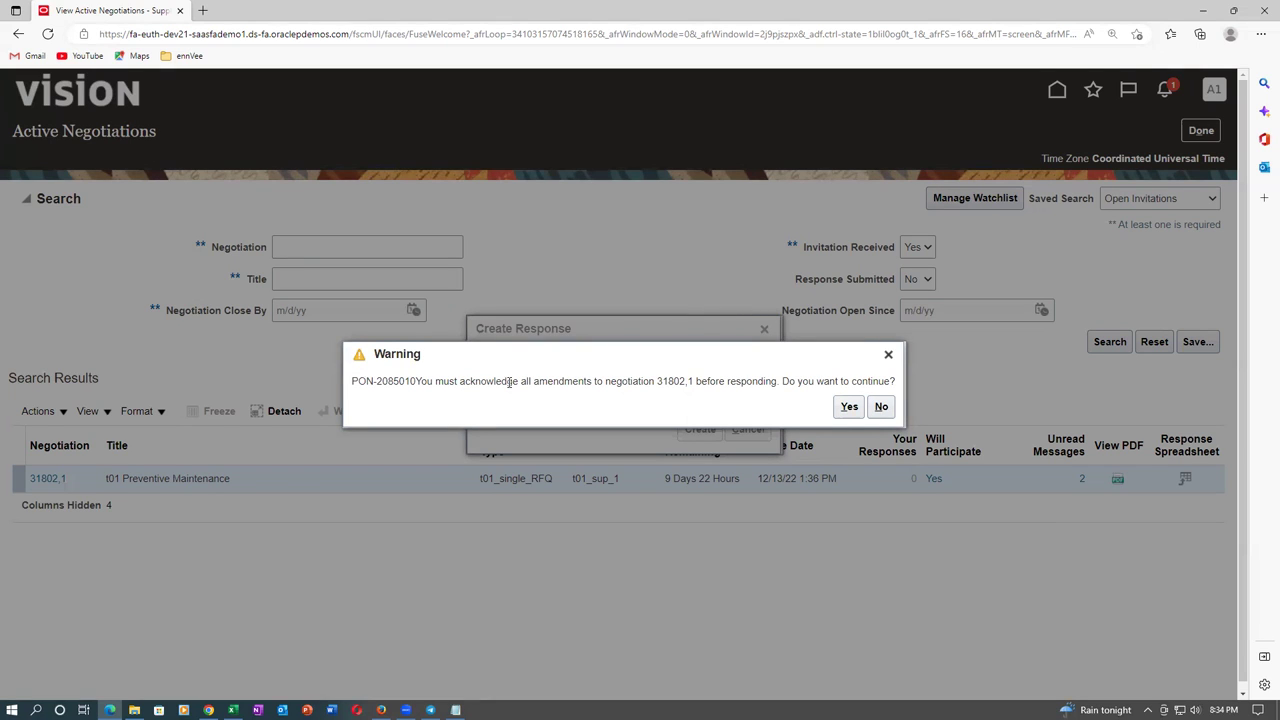
Agree to the warning to acknowledge the amendments before responding.
{"action": "left_click_drag", "start_coordinate": [503, 381], "coordinate": [618, 395]}
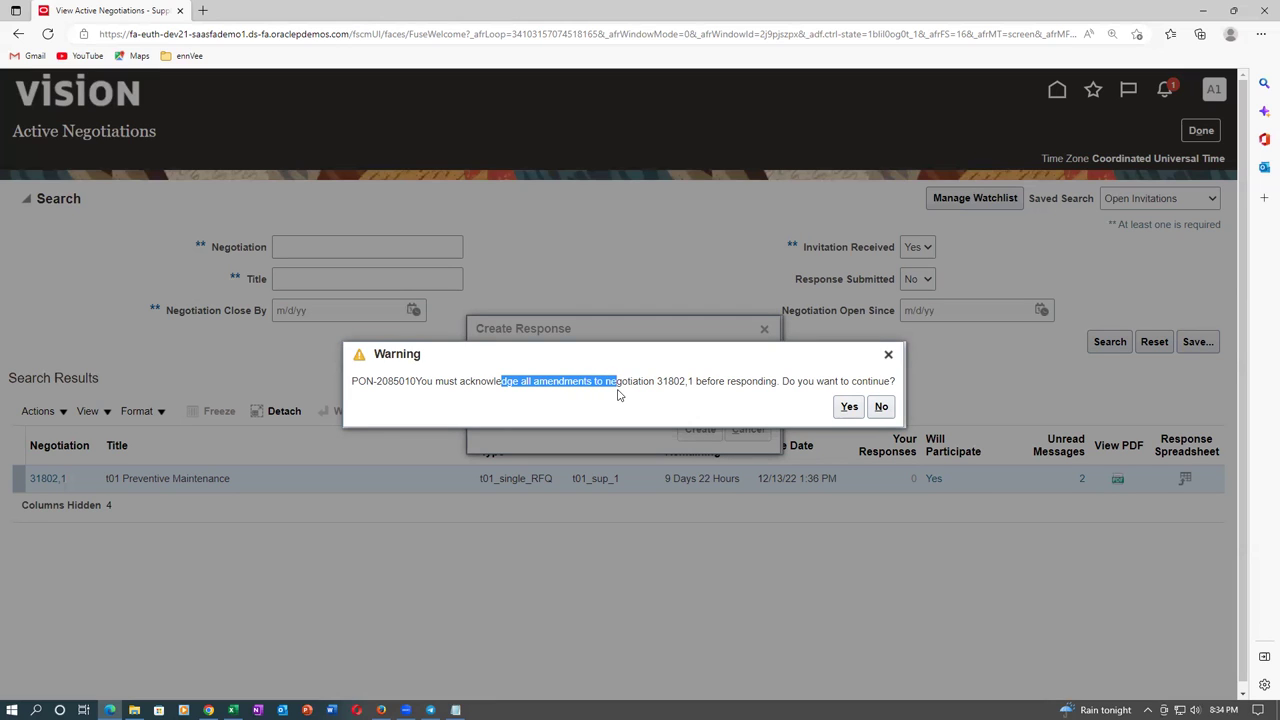
{"action": "left_click", "coordinate": [620, 418]}
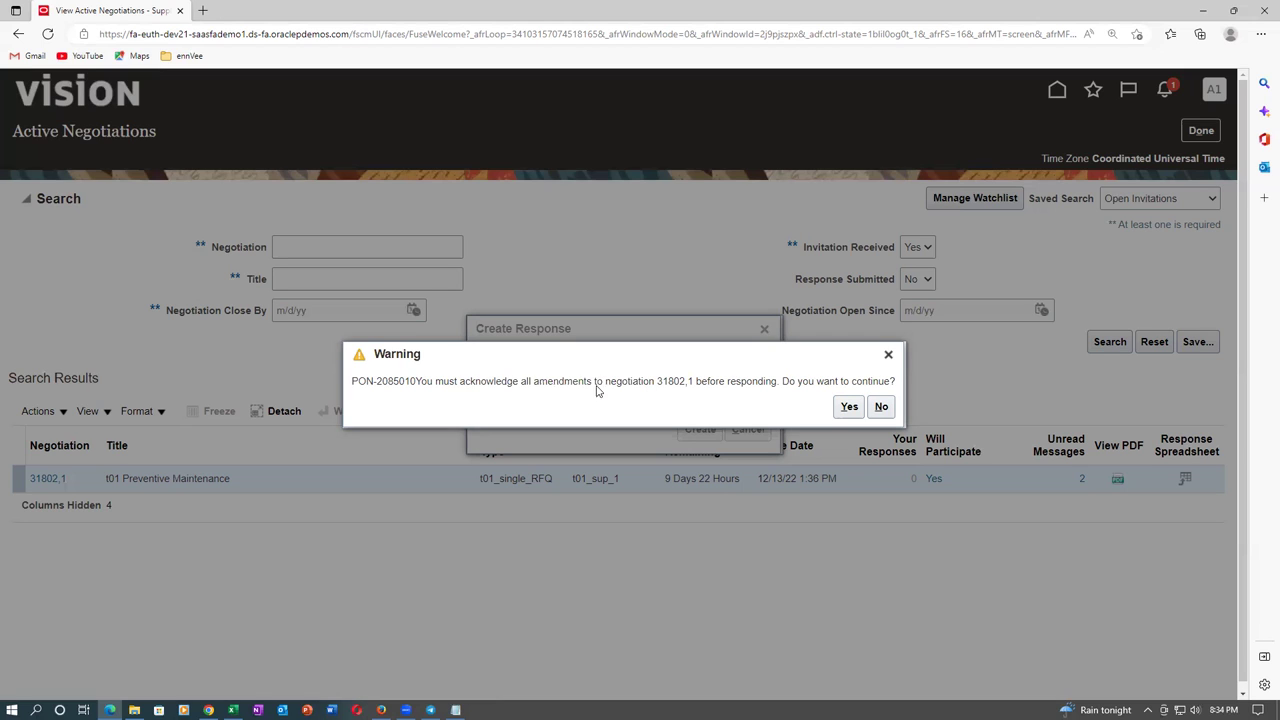
{"action": "left_click_drag", "start_coordinate": [489, 381], "coordinate": [742, 385]}
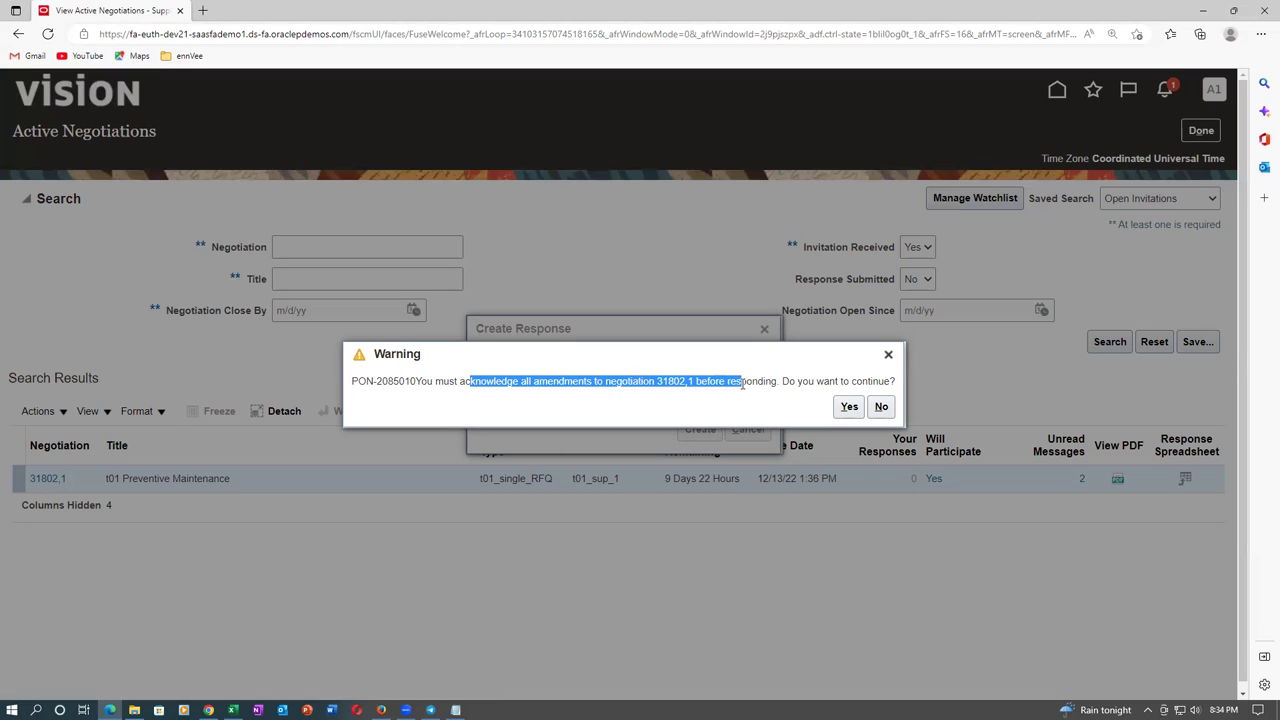
{"action": "left_click", "coordinate": [849, 407]}
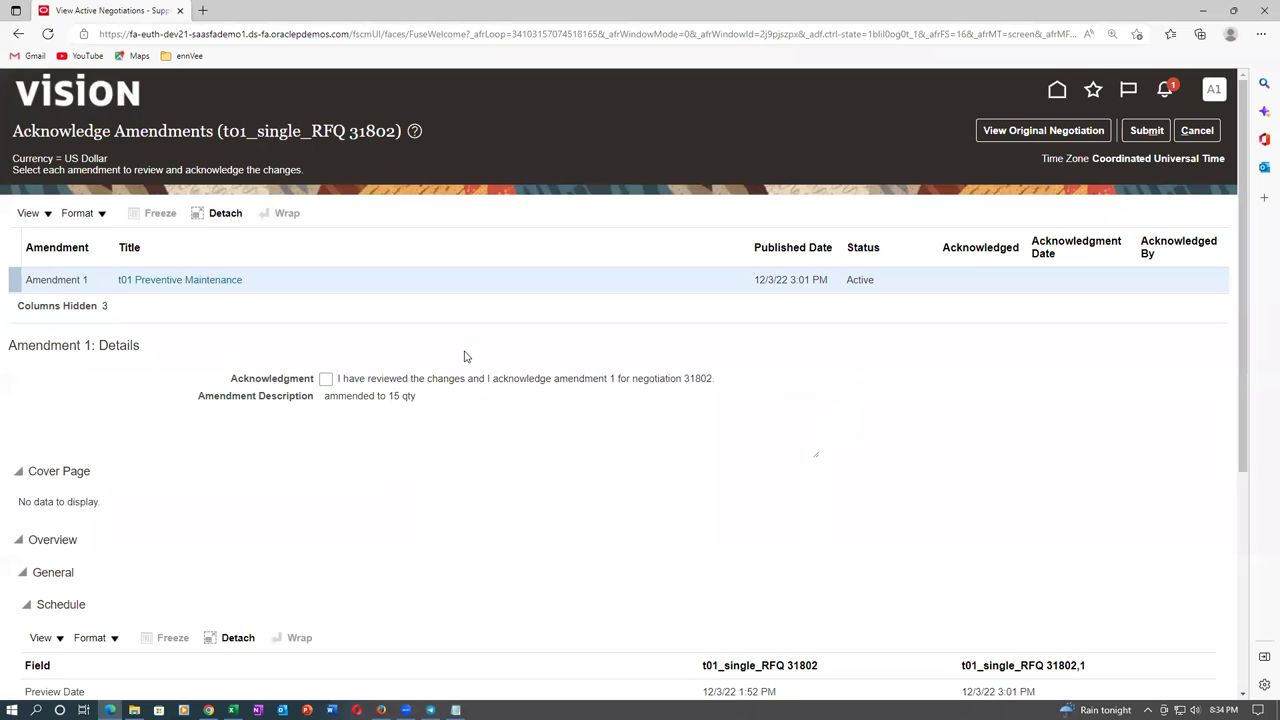
Review amendment 1 ('ammended to 15 qty') and submit without acknowledging it.
{"action": "scroll", "coordinate": [464, 356], "scroll_direction": "down", "scroll_amount": 5}
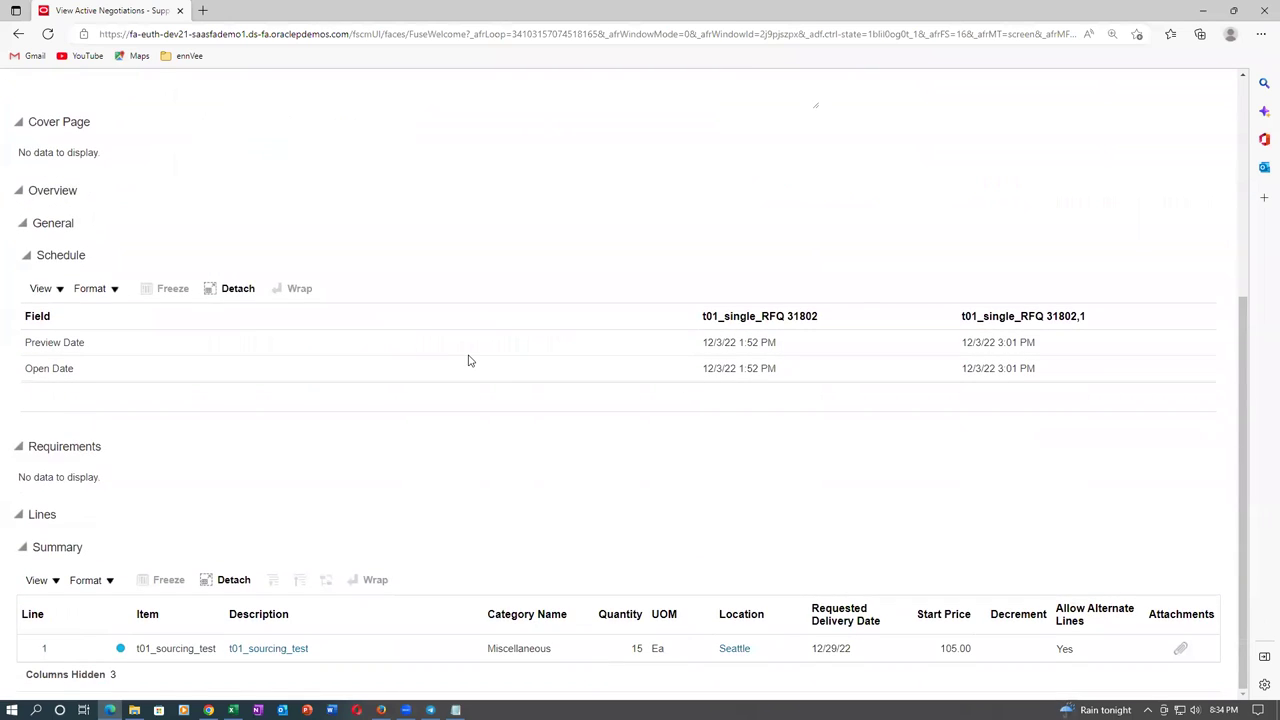
{"action": "scroll", "coordinate": [468, 360], "scroll_direction": "up", "scroll_amount": 5}
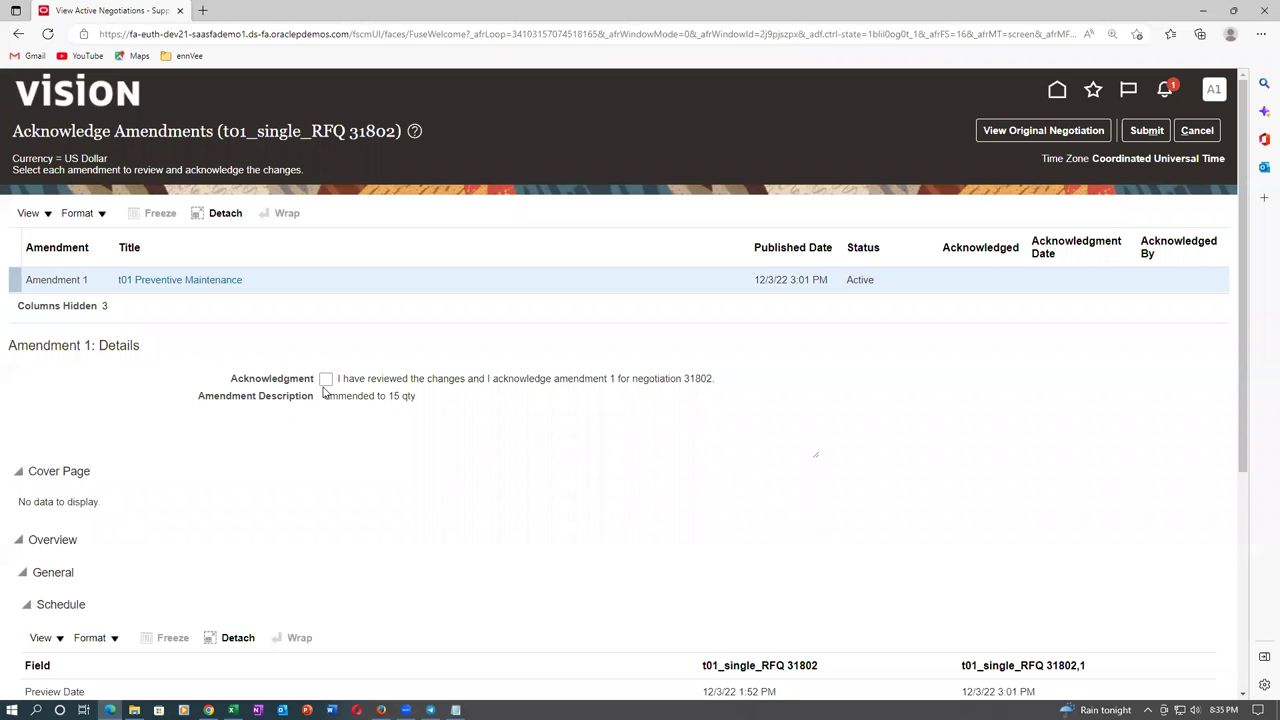
{"action": "scroll", "coordinate": [800, 346], "scroll_direction": "down", "scroll_amount": 4}
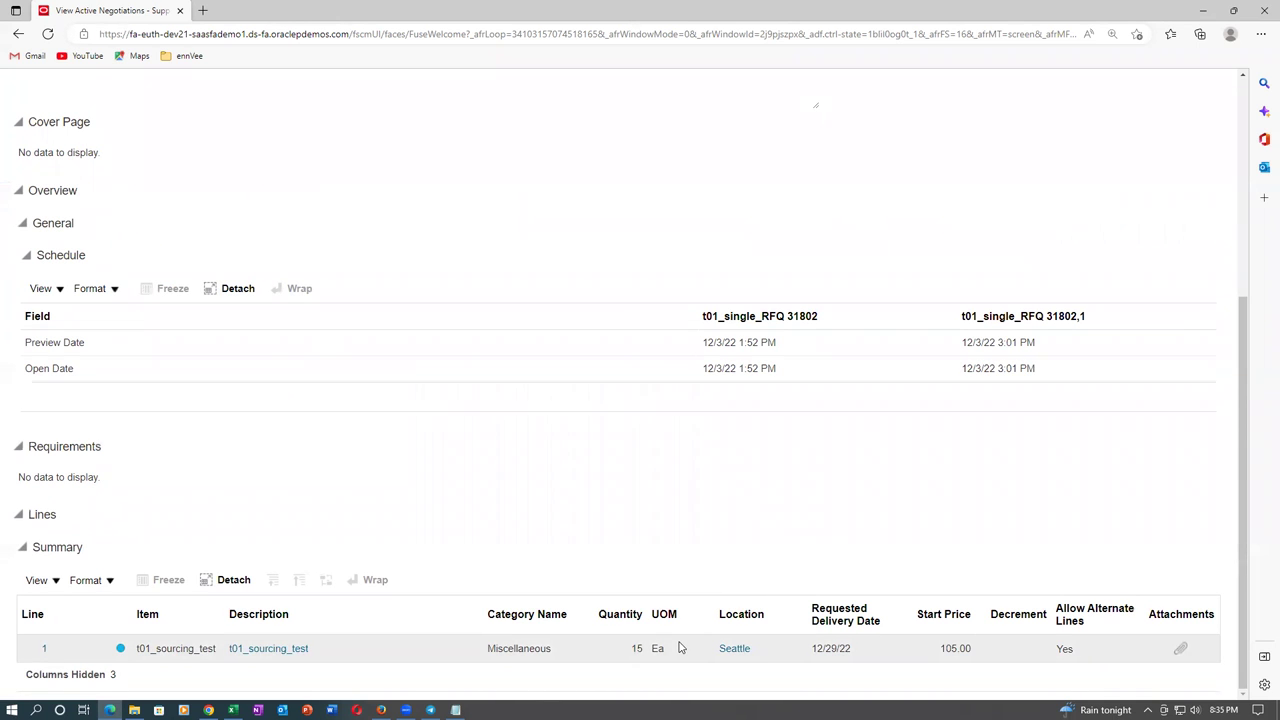
{"action": "scroll", "coordinate": [731, 414], "scroll_direction": "up", "scroll_amount": 4}
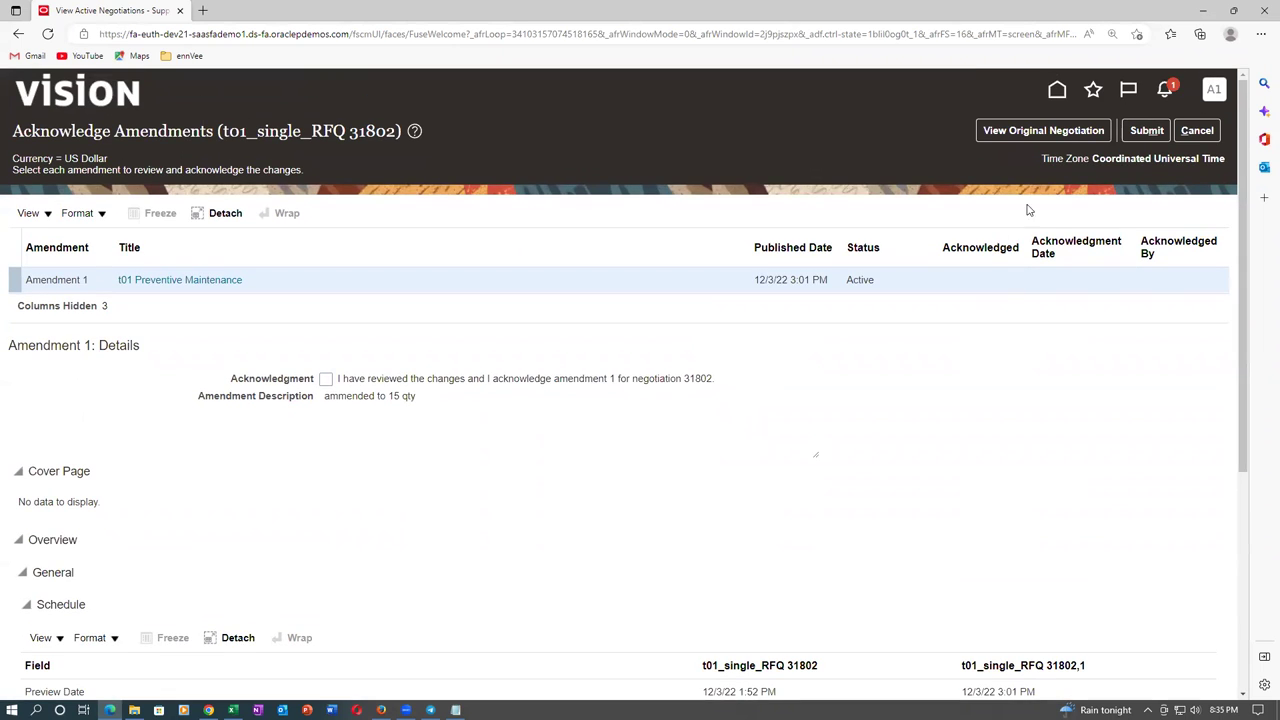
{"action": "left_click", "coordinate": [1142, 133]}
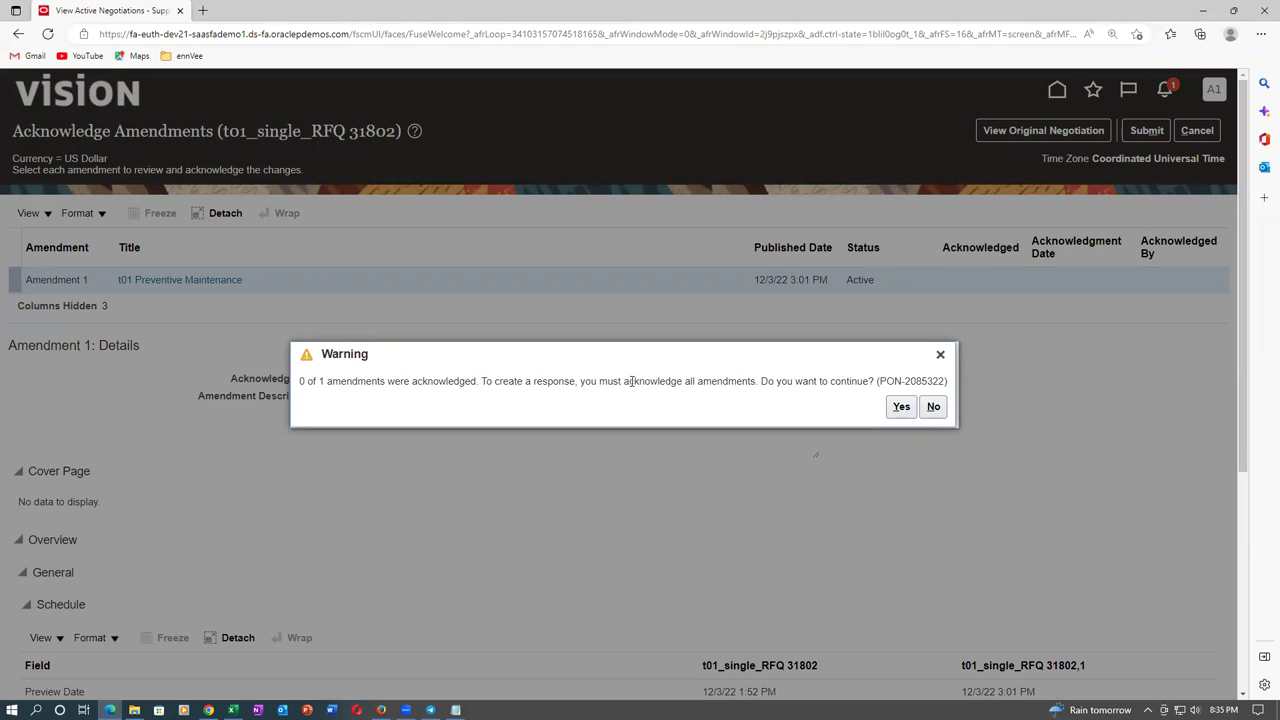
Return from the warning, tick the Acknowledgment for amendment 1, and review the page.
{"action": "left_click_drag", "start_coordinate": [615, 380], "coordinate": [704, 382]}
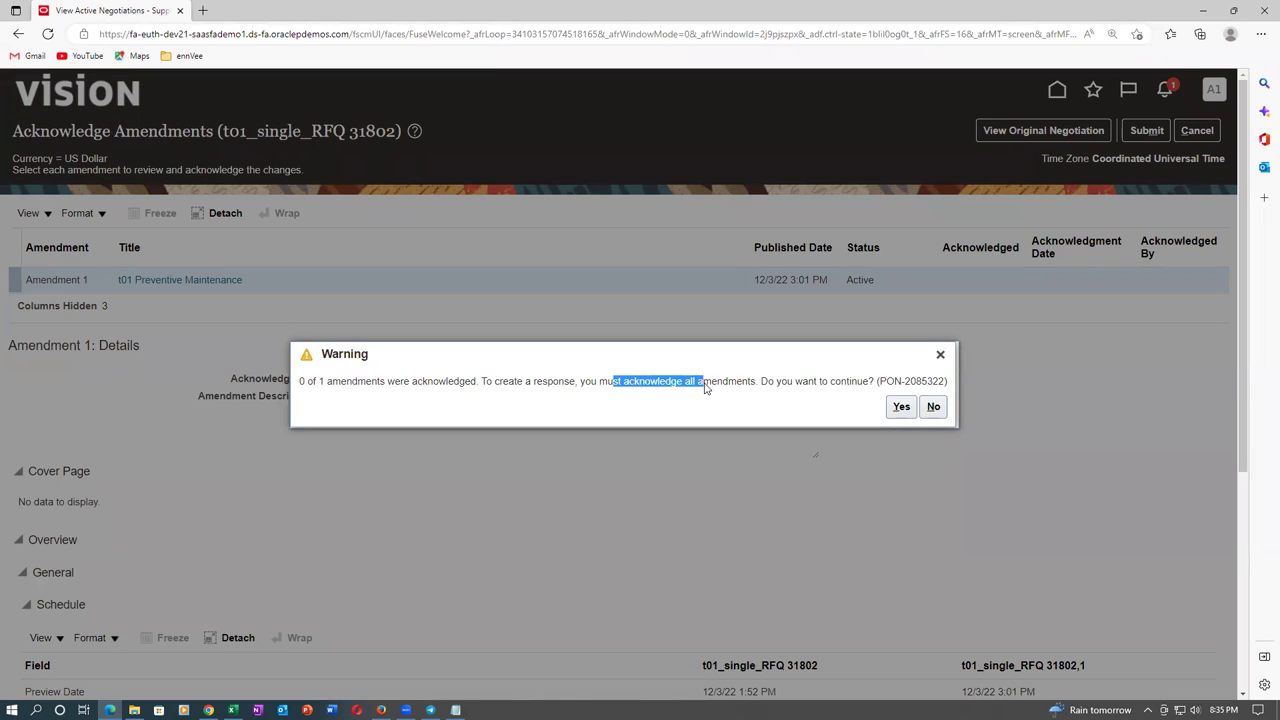
{"action": "left_click", "coordinate": [901, 408]}
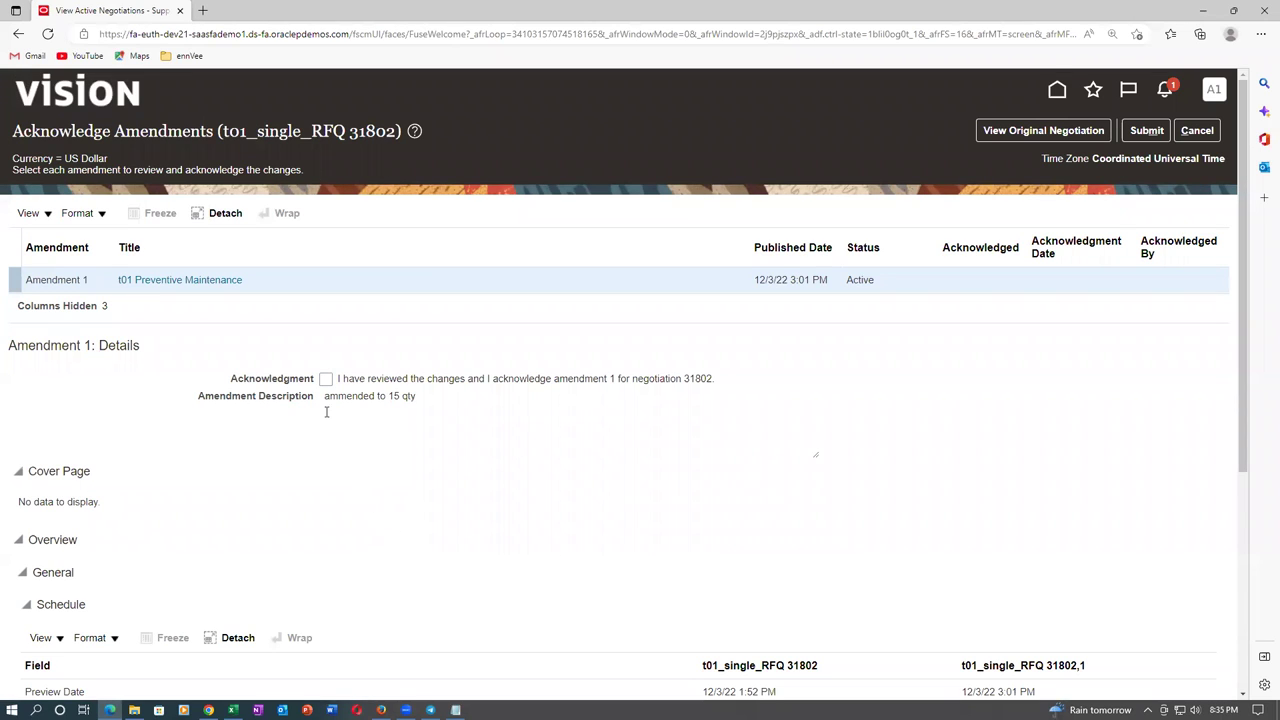
{"action": "left_click", "coordinate": [326, 381]}
{"action": "scroll", "coordinate": [393, 452], "scroll_direction": "down", "scroll_amount": 4}
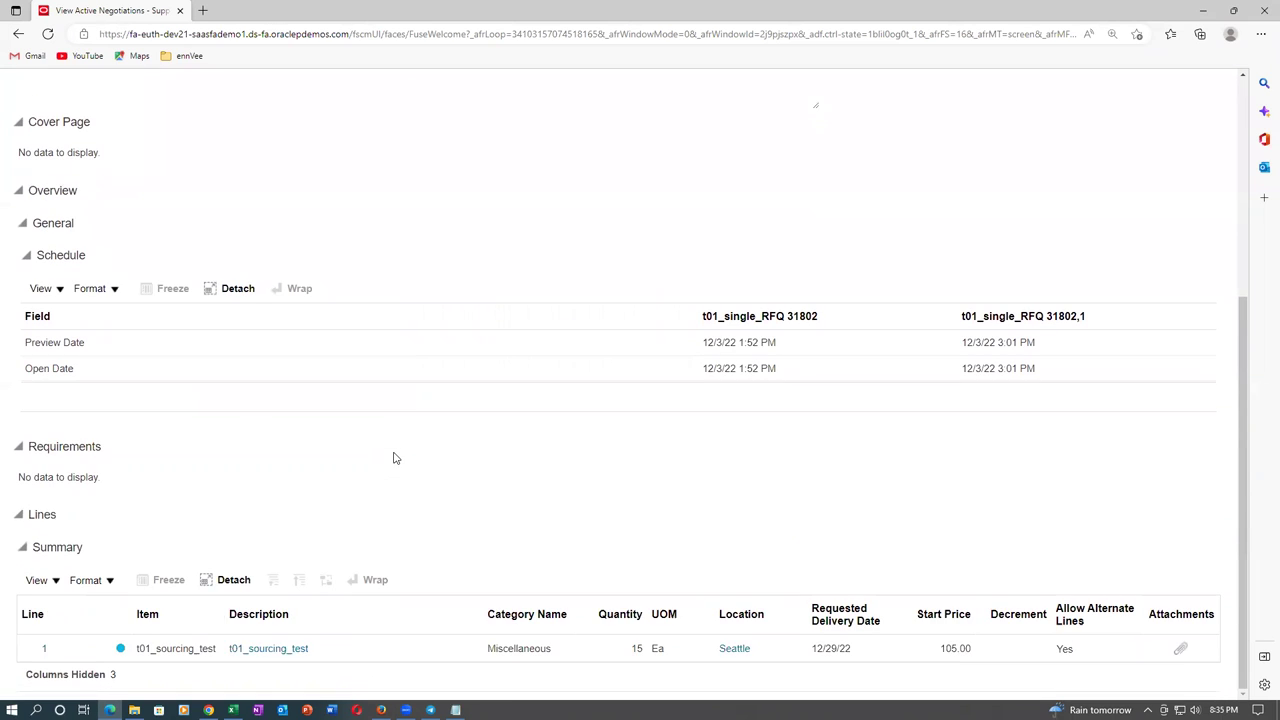
{"action": "scroll", "coordinate": [393, 458], "scroll_direction": "up", "scroll_amount": 4}
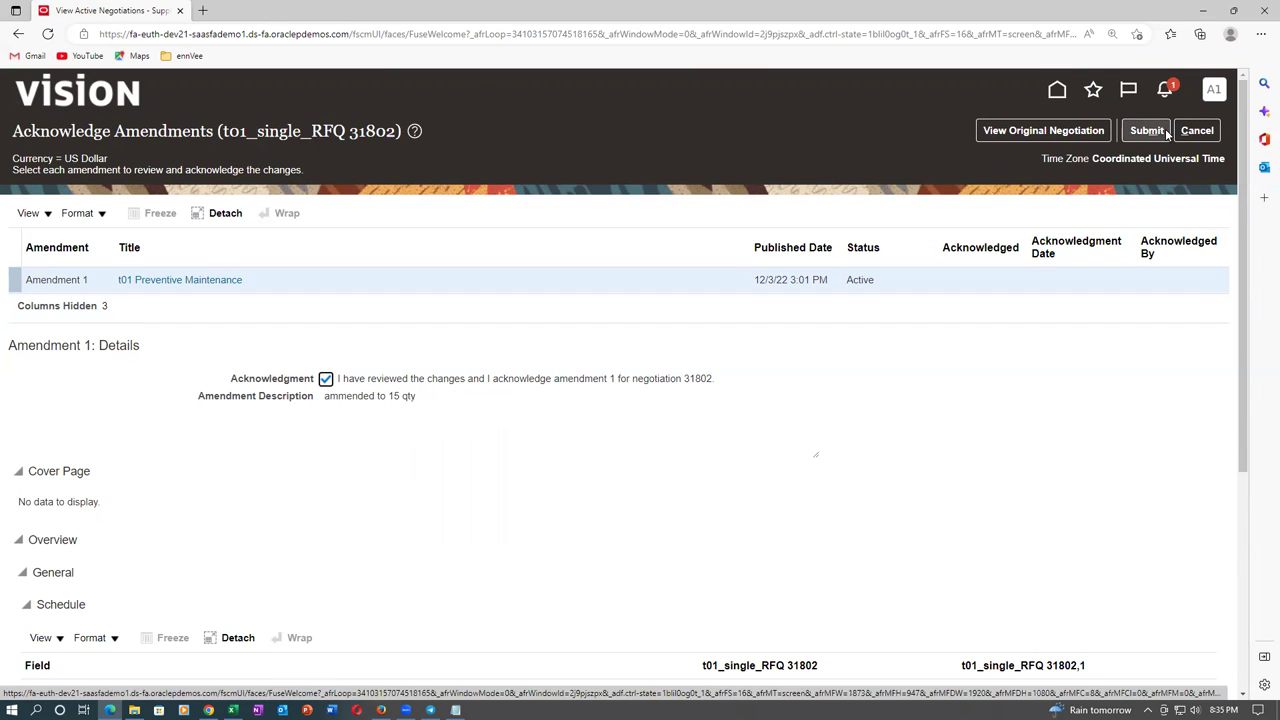
{"action": "scroll", "coordinate": [880, 443], "scroll_direction": "down", "scroll_amount": 4}
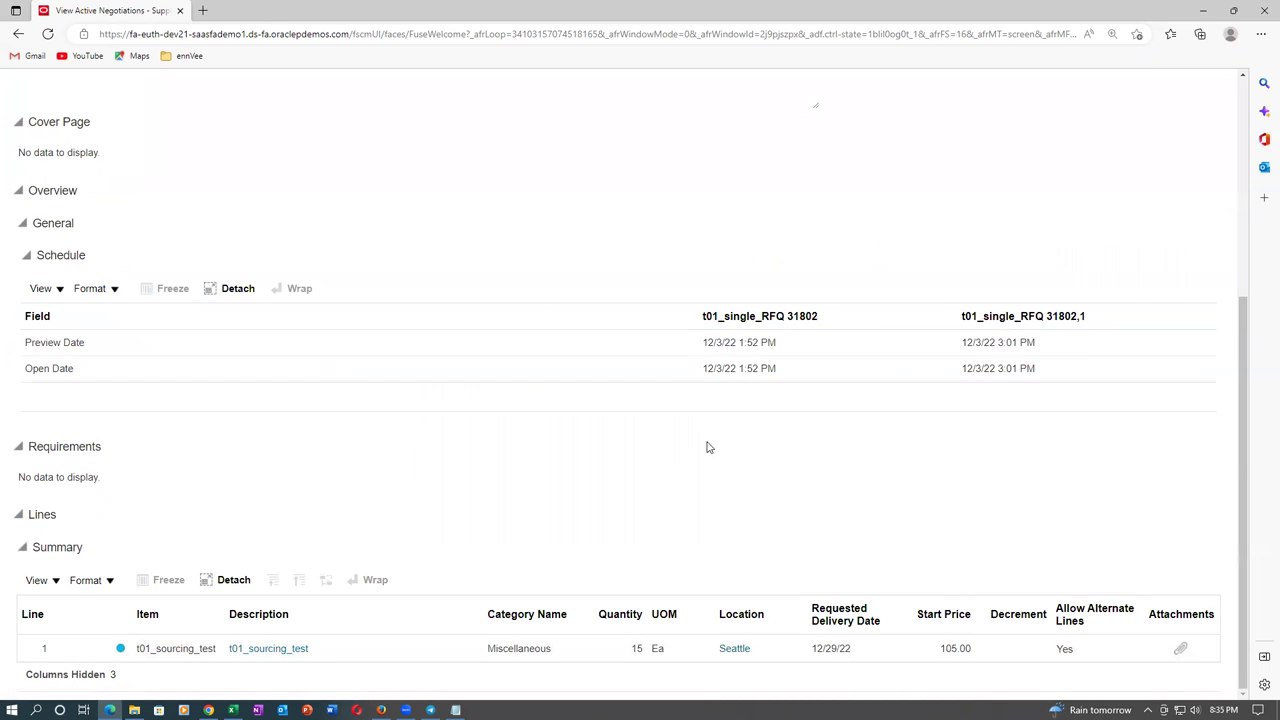
{"action": "scroll", "coordinate": [710, 445], "scroll_direction": "up", "scroll_amount": 4}
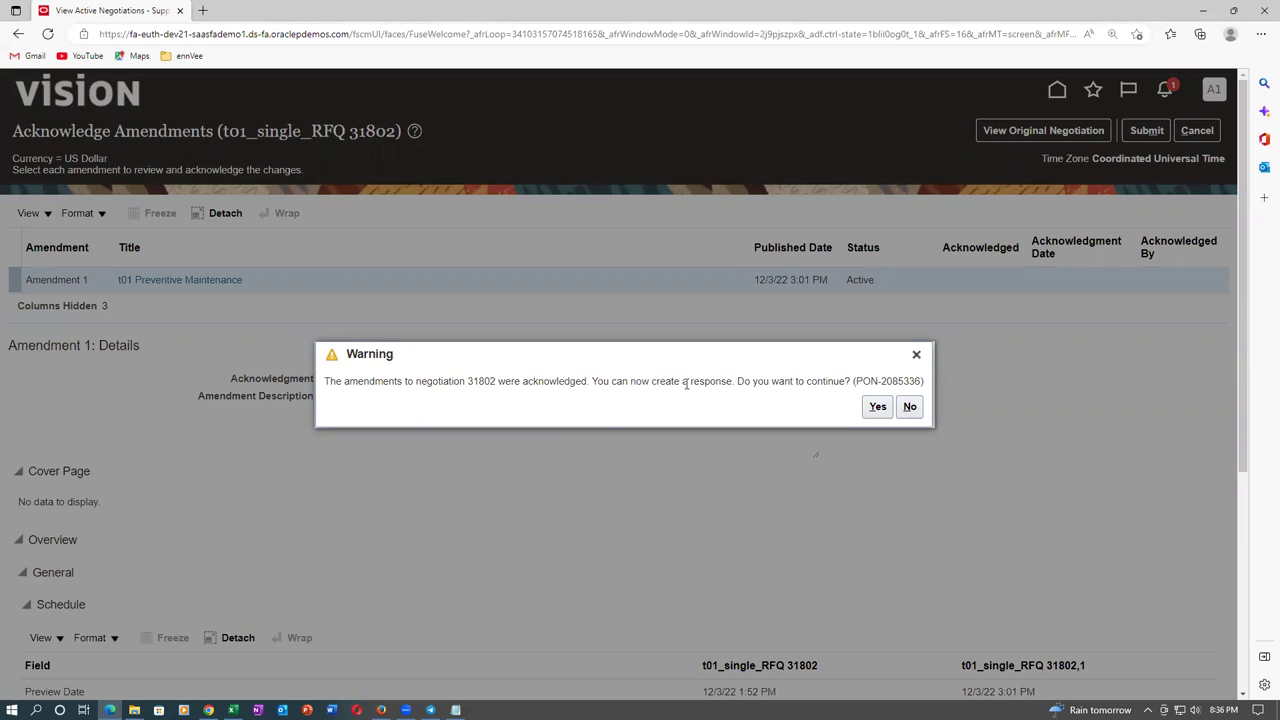
{"action": "left_click_drag", "start_coordinate": [634, 383], "coordinate": [818, 350]}
Confirm the warning to open response 73137's Overview with reference sup1 ref 123.
{"action": "left_click", "coordinate": [660, 428]}
{"action": "left_click", "coordinate": [878, 407]}
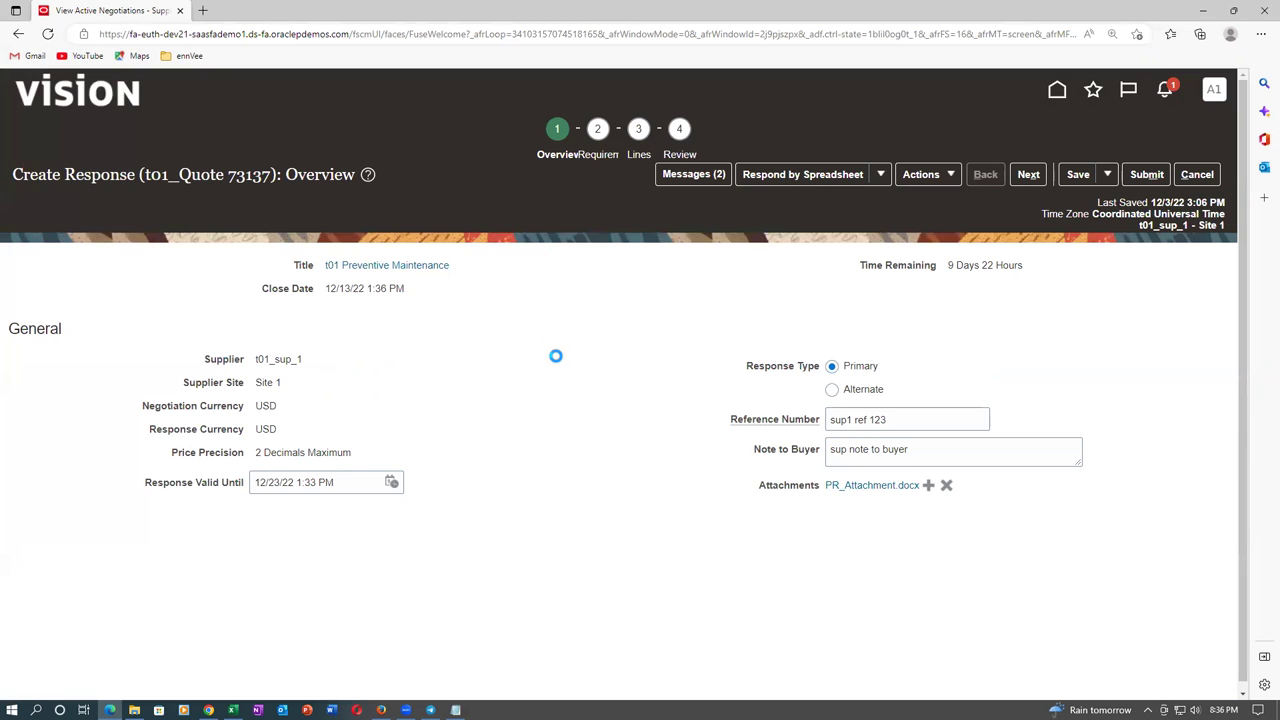
{"action": "scroll", "coordinate": [600, 380], "scroll_direction": "down", "scroll_amount": 1}
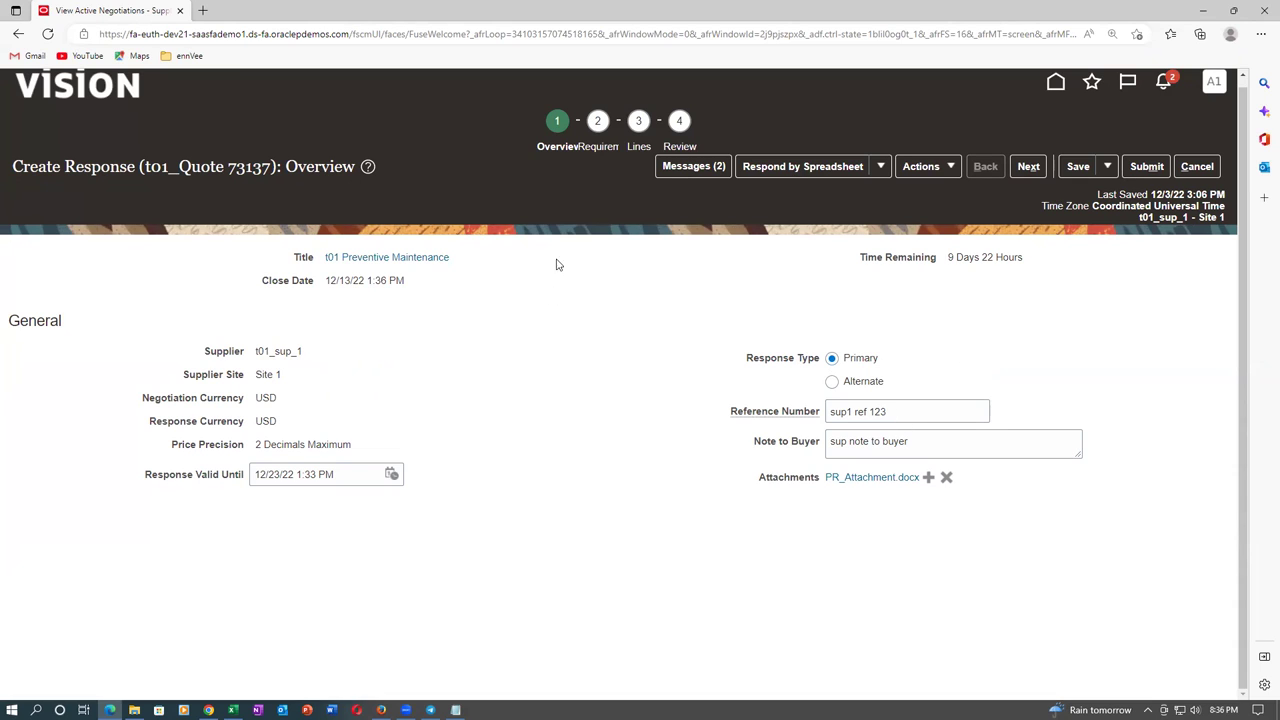
Answer the turnover requirement question with 'e. 1'.
{"action": "left_click", "coordinate": [1028, 166]}
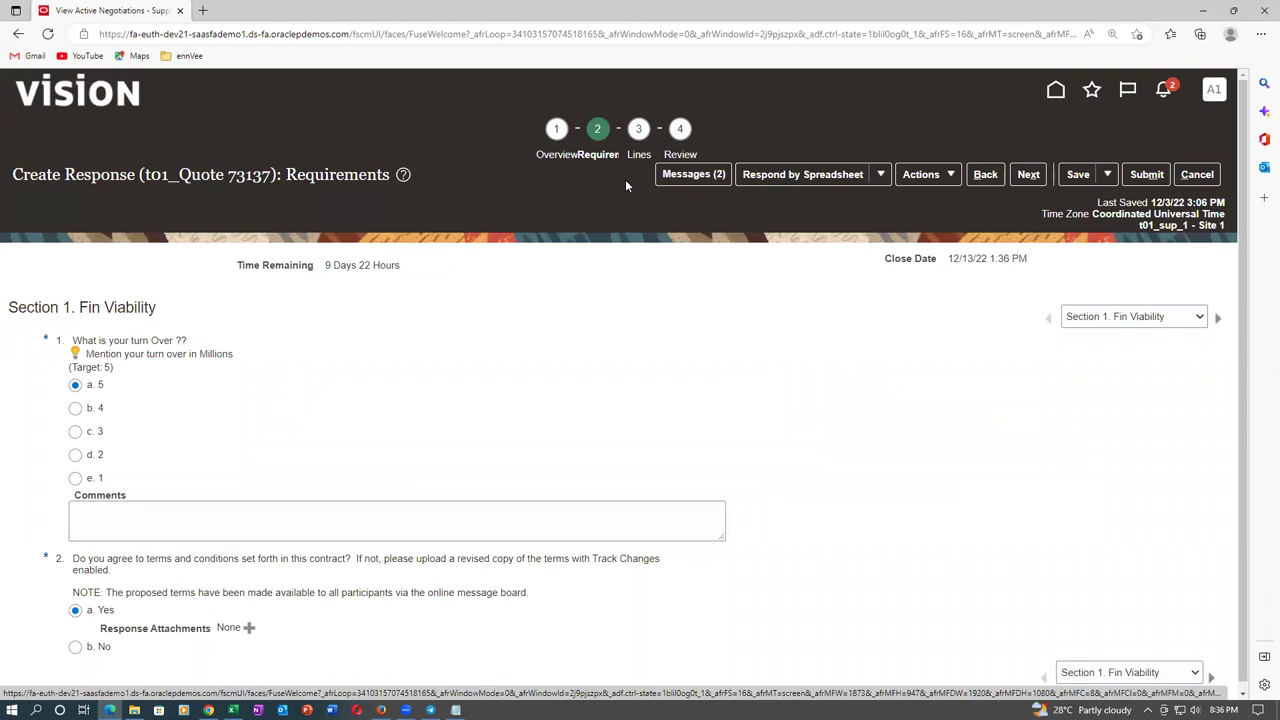
{"action": "left_click", "coordinate": [75, 478]}
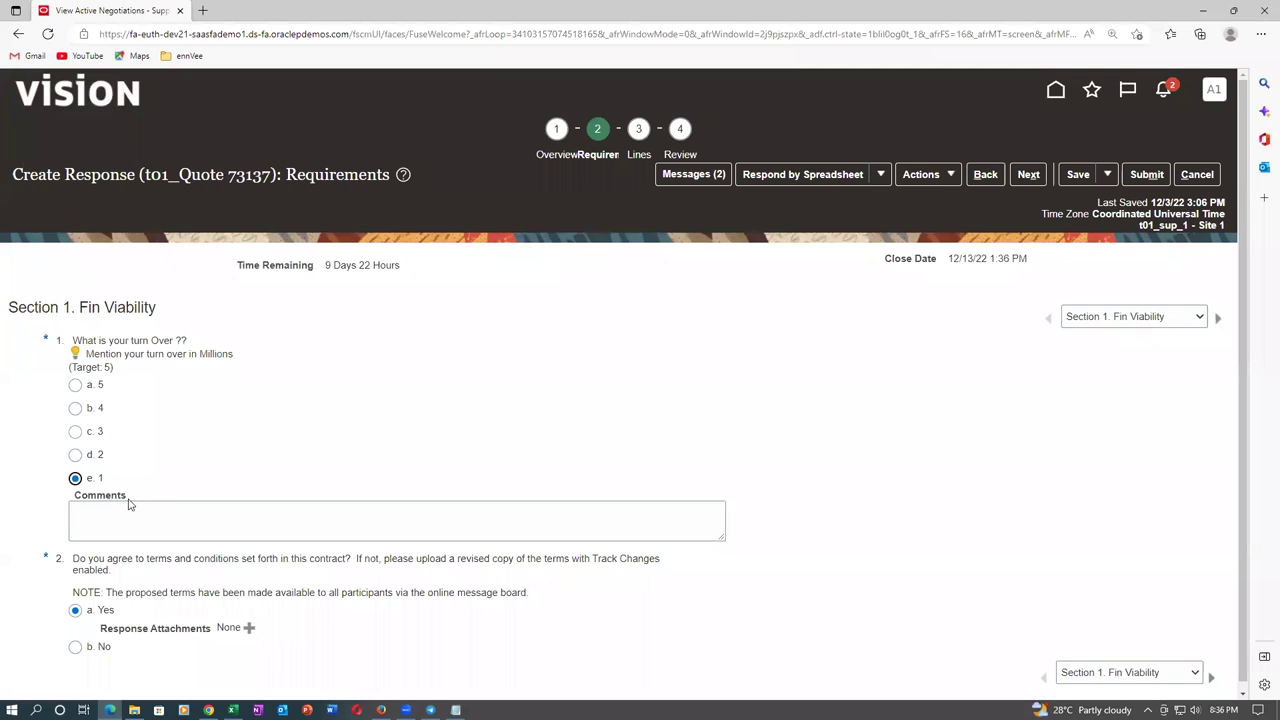
{"action": "scroll", "coordinate": [128, 505], "scroll_direction": "down", "scroll_amount": 1}
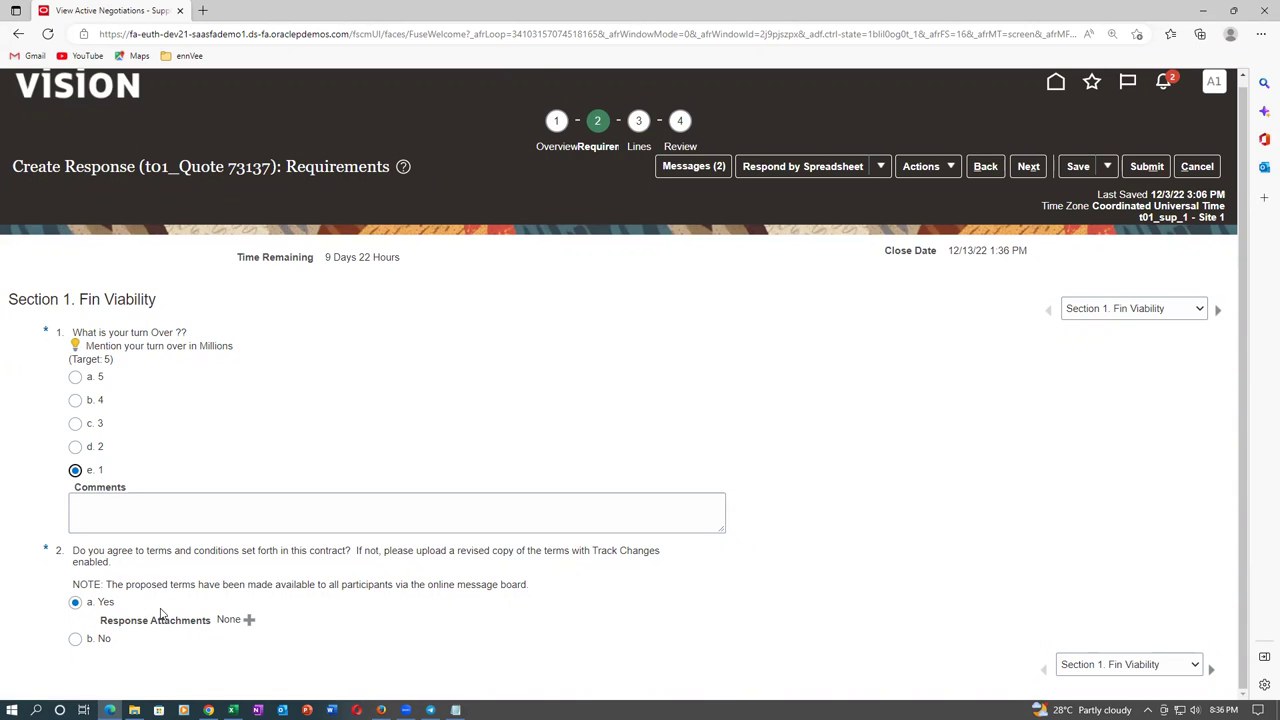
View Section 2 Technical capabilities, return to Section 1, then advance to the Lines step.
{"action": "left_click", "coordinate": [1157, 312]}
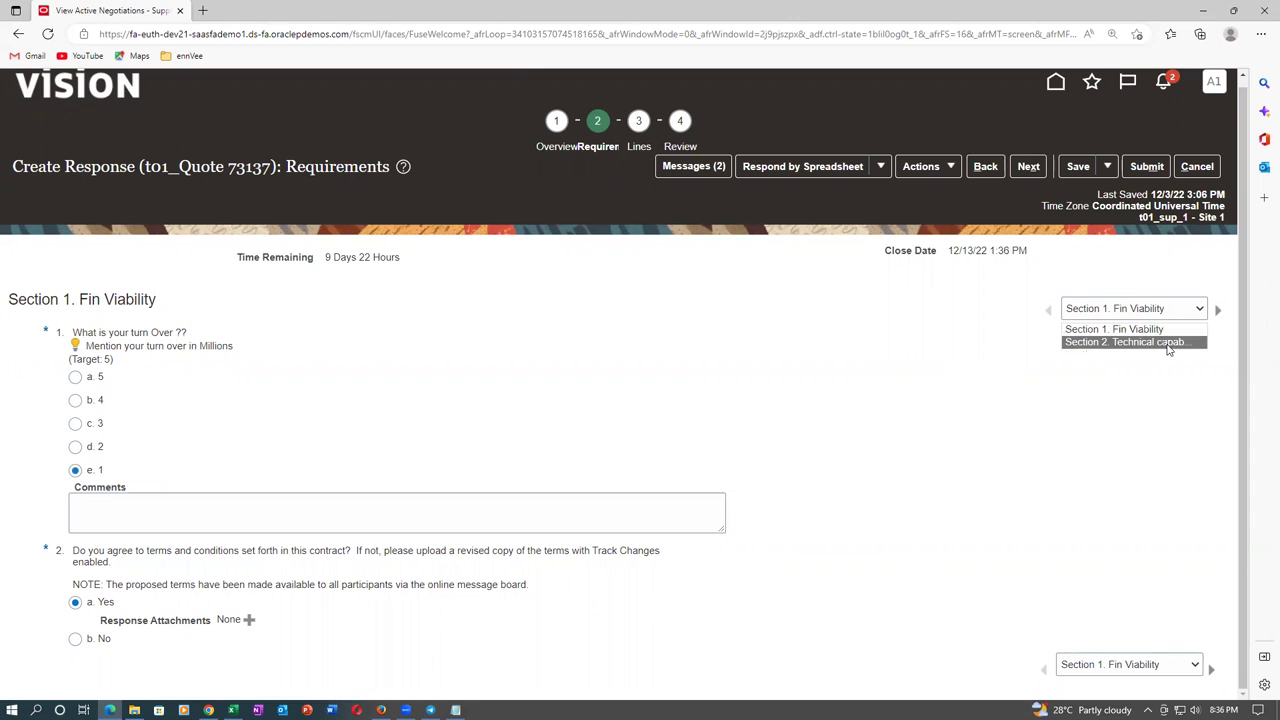
{"action": "left_click", "coordinate": [1168, 345]}
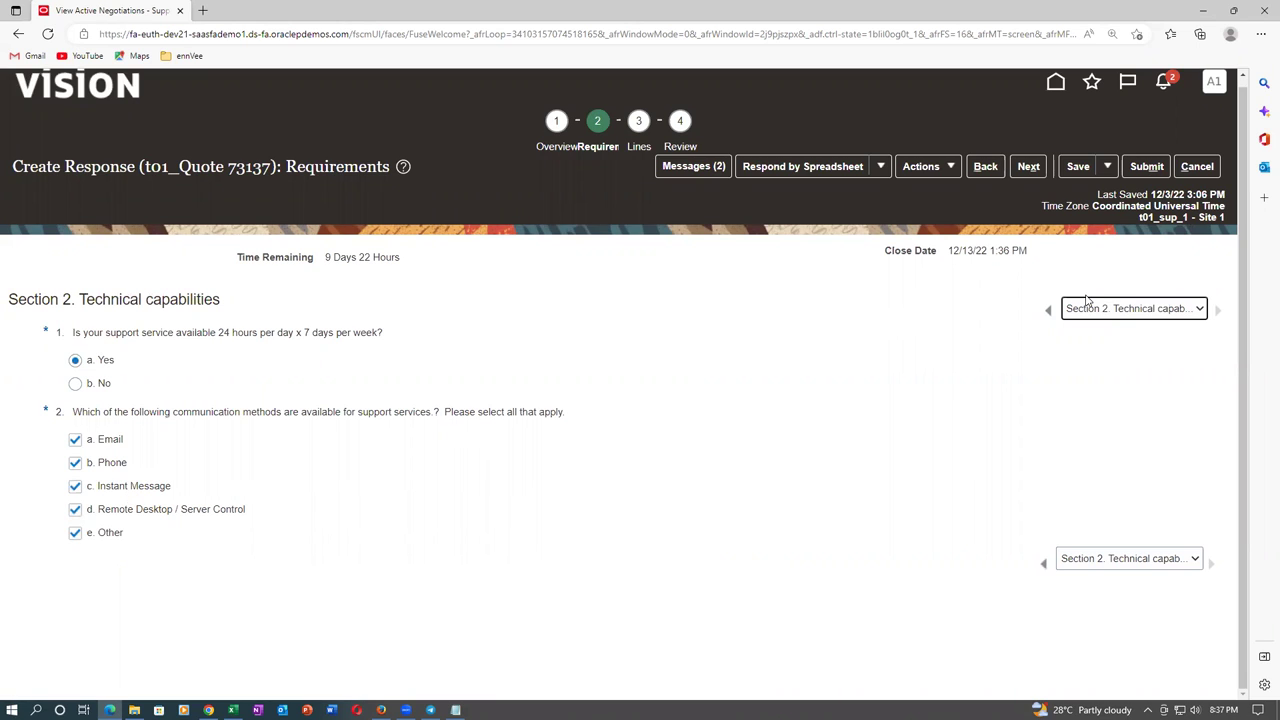
{"action": "left_click", "coordinate": [1111, 310]}
{"action": "left_click", "coordinate": [1108, 329]}
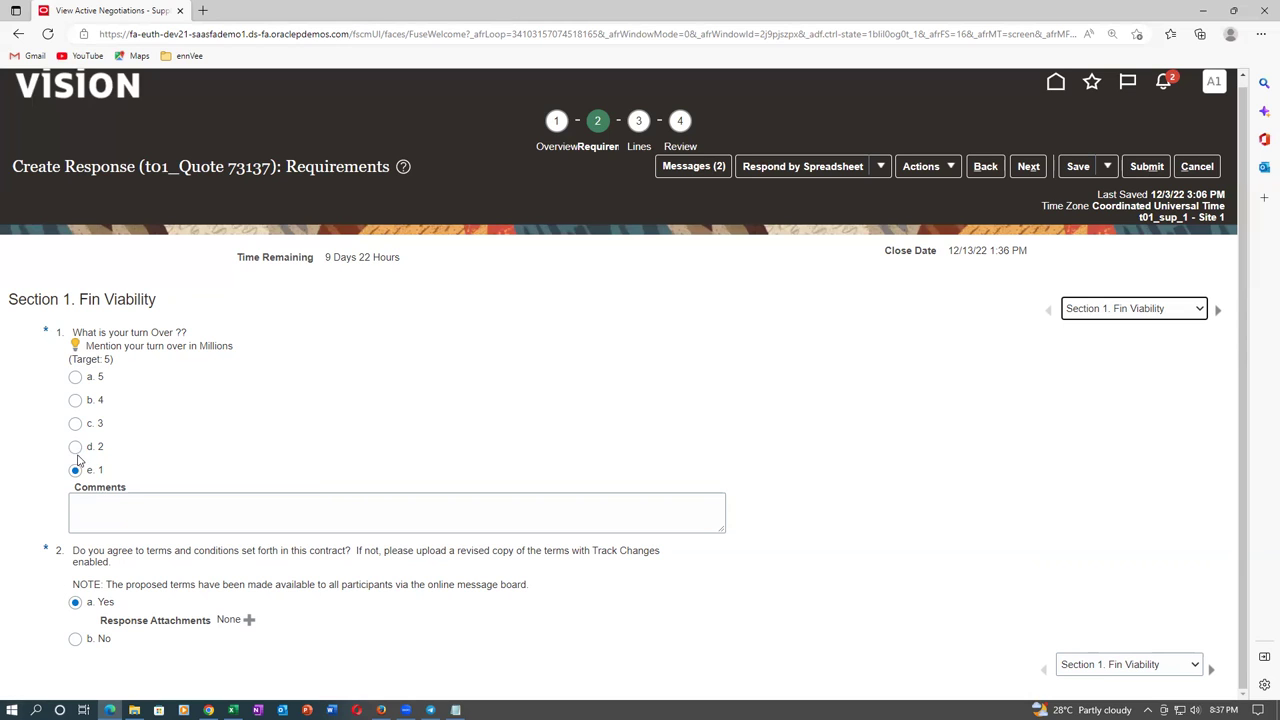
{"action": "left_click", "coordinate": [614, 147]}
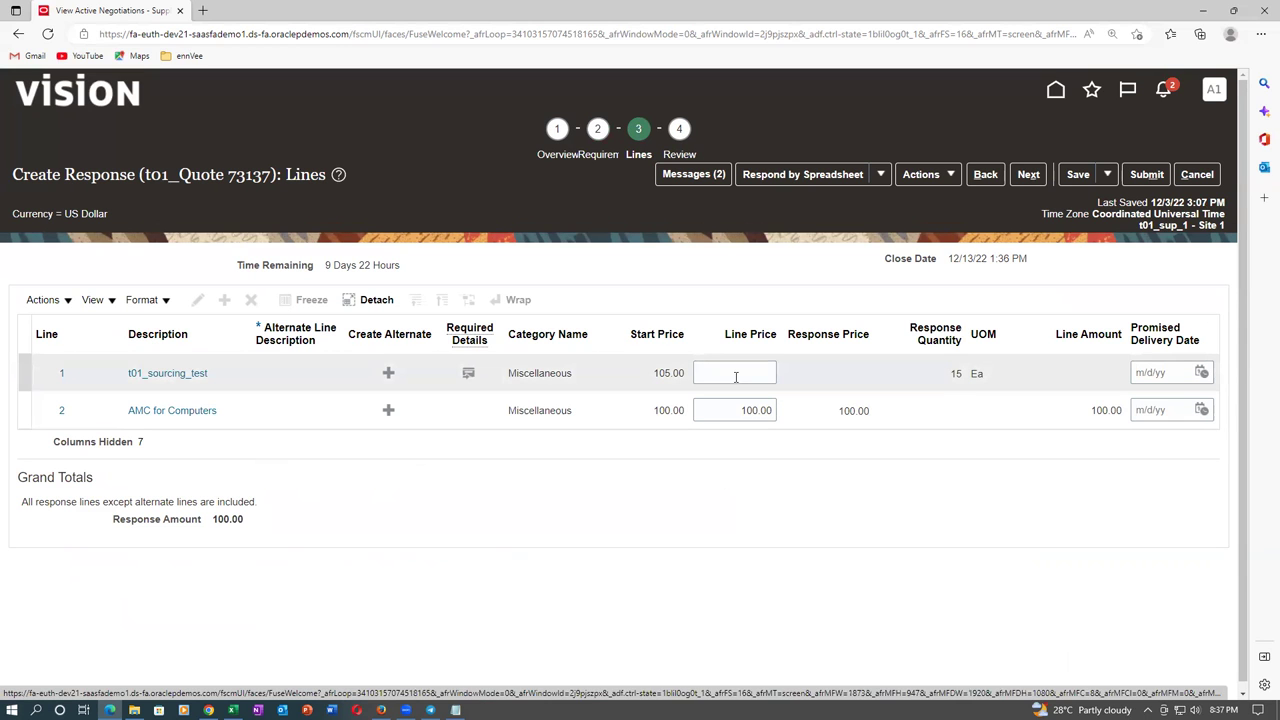
Price line 1 at 90.00 for a 1,350.00 amount and open Edit Line 1.
{"action": "left_click", "coordinate": [735, 372]}
{"action": "type", "text": "90"}
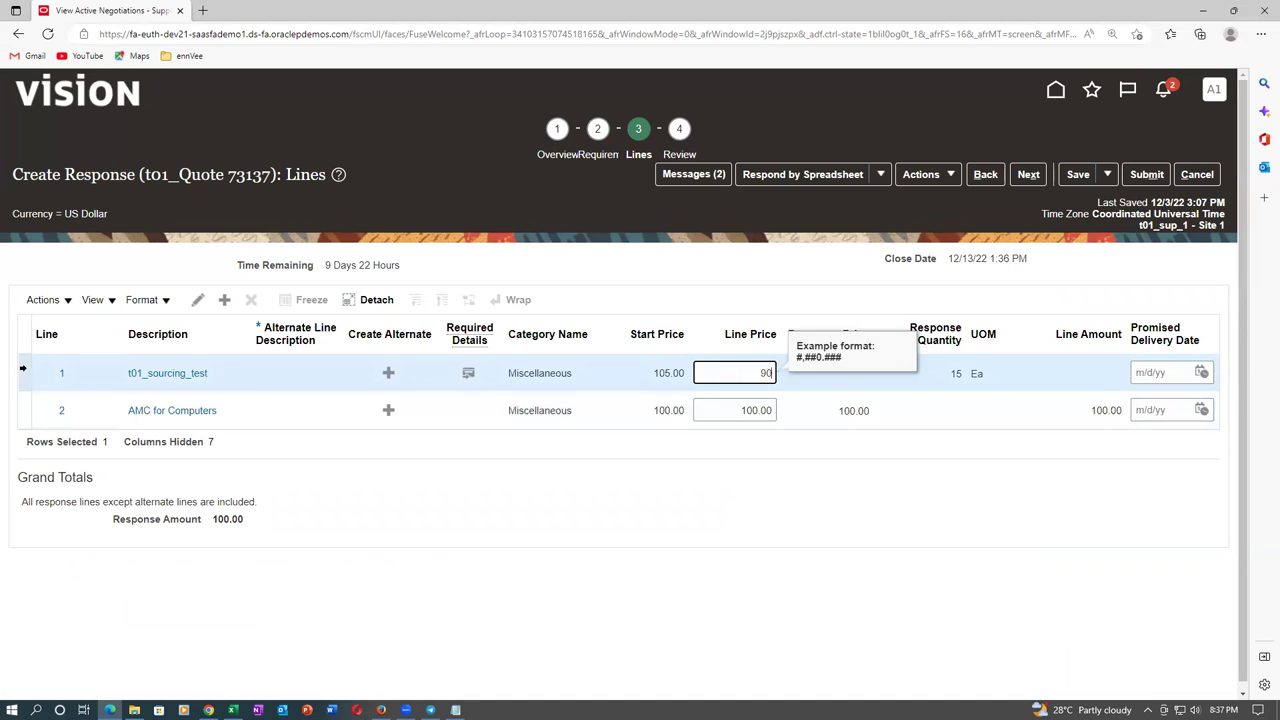
{"action": "left_click", "coordinate": [22, 369]}
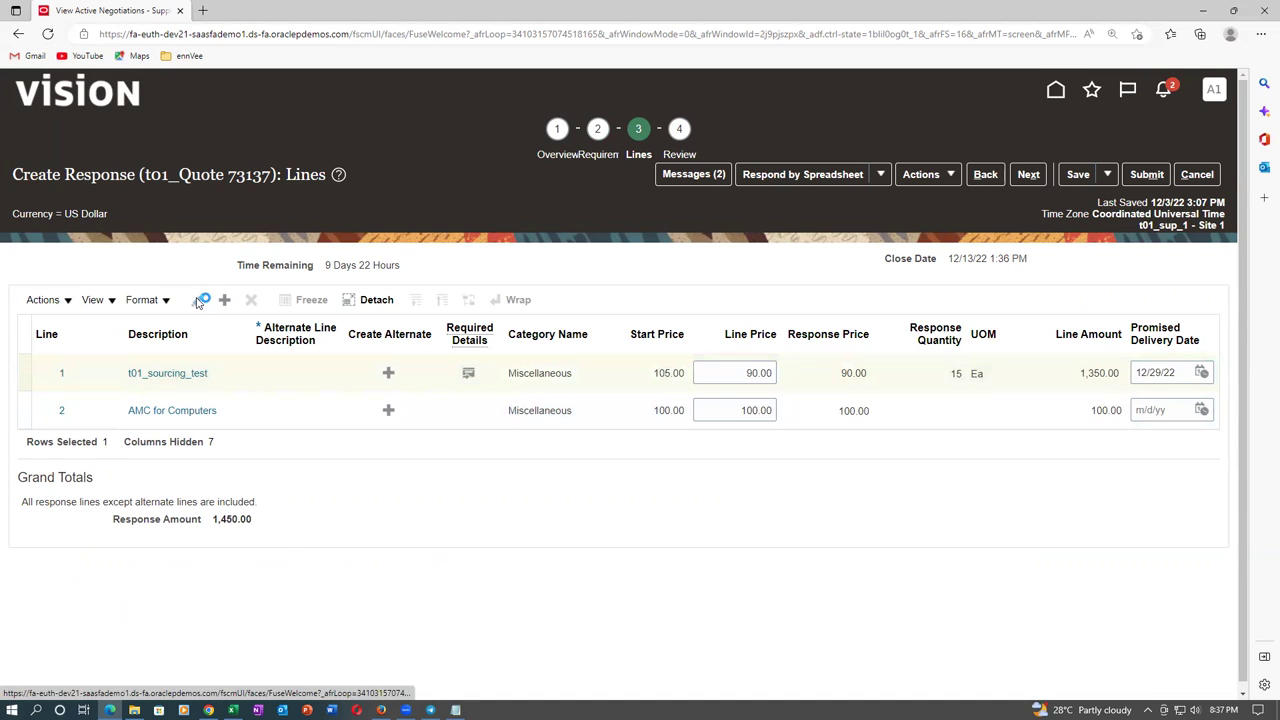
{"action": "left_click", "coordinate": [201, 300]}
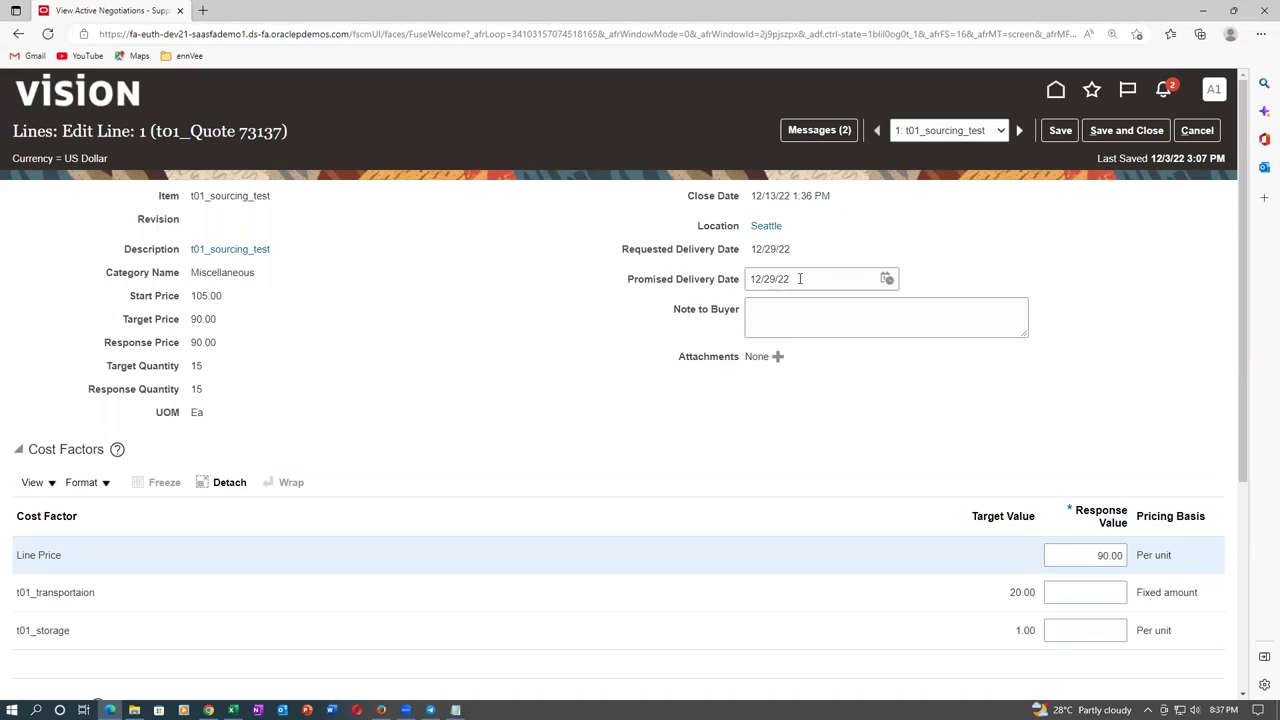
{"action": "left_click", "coordinate": [801, 279]}
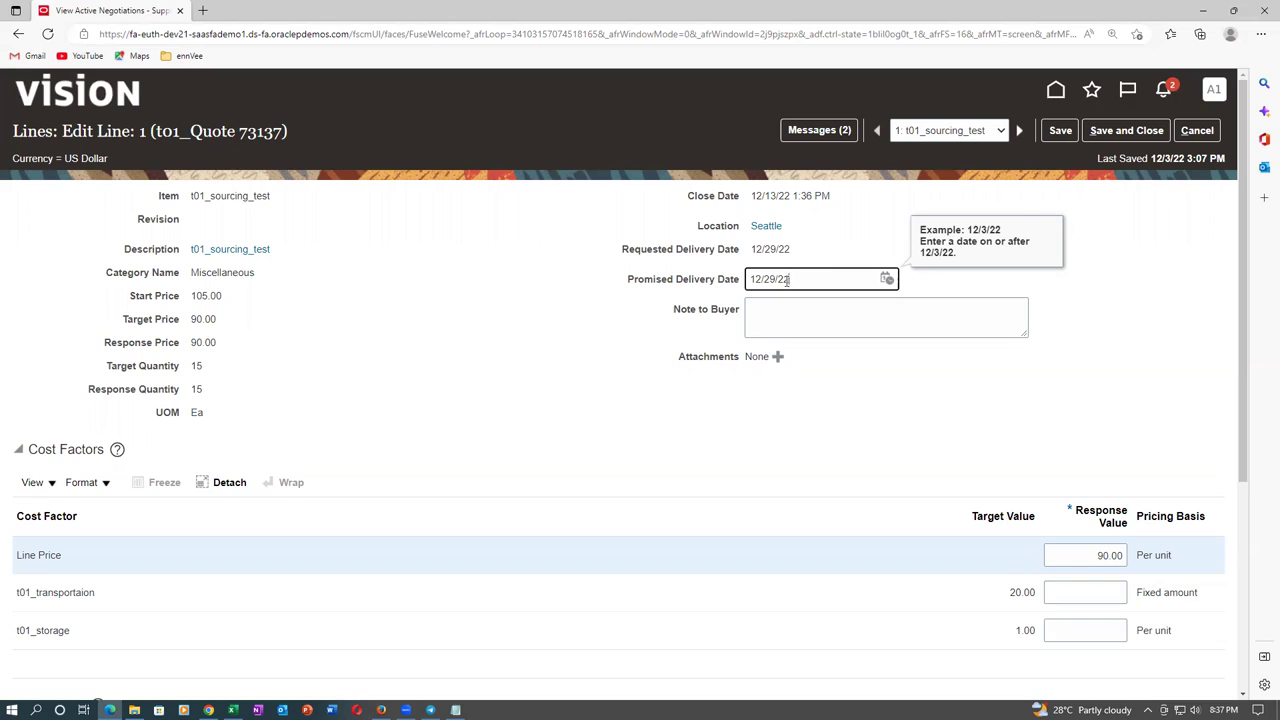
{"action": "left_click_drag", "start_coordinate": [790, 281], "coordinate": [746, 288]}
{"action": "left_click", "coordinate": [812, 280]}
{"action": "left_click_drag", "start_coordinate": [810, 279], "coordinate": [736, 290]}
{"action": "left_click", "coordinate": [517, 372]}
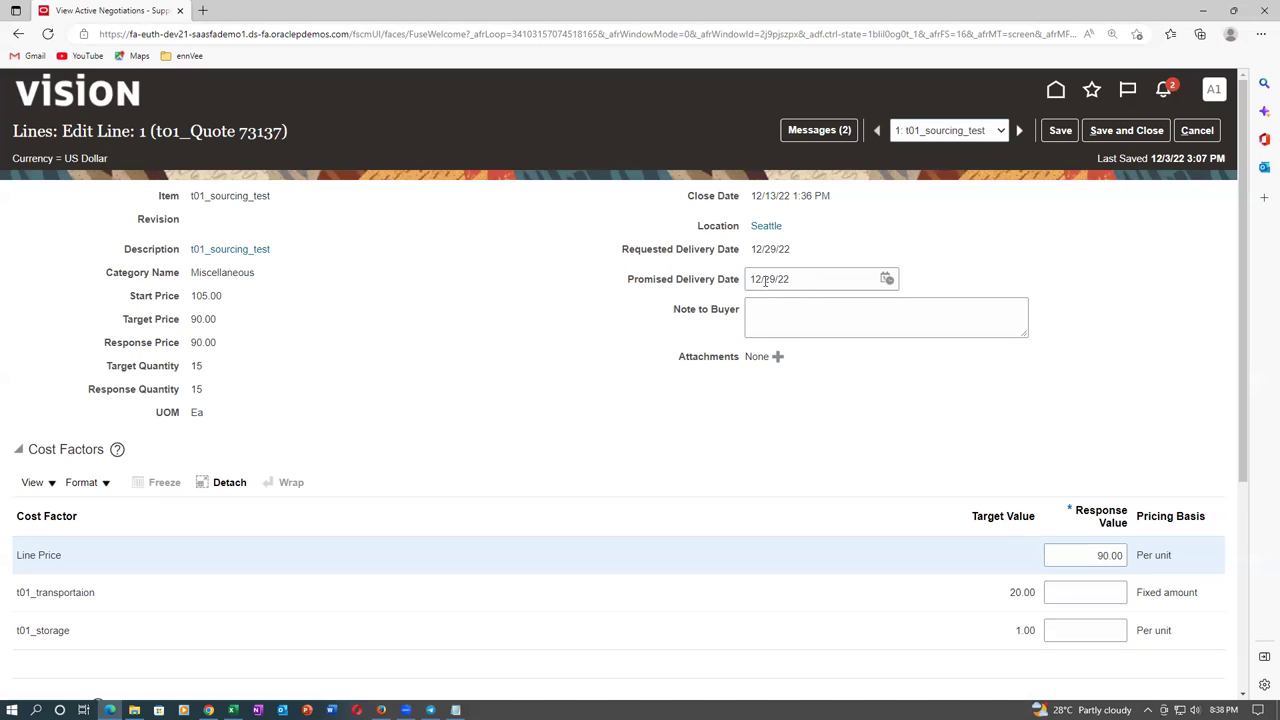
{"action": "left_click", "coordinate": [806, 281]}
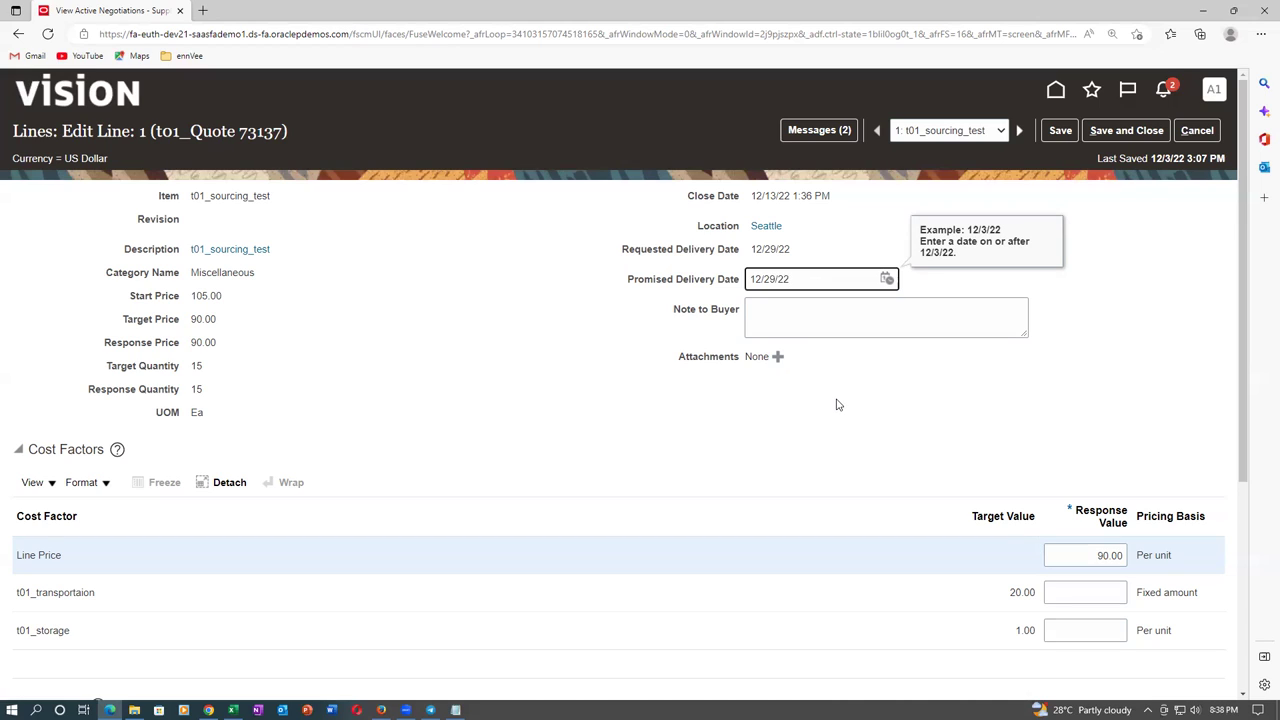
{"action": "left_click", "coordinate": [816, 322]}
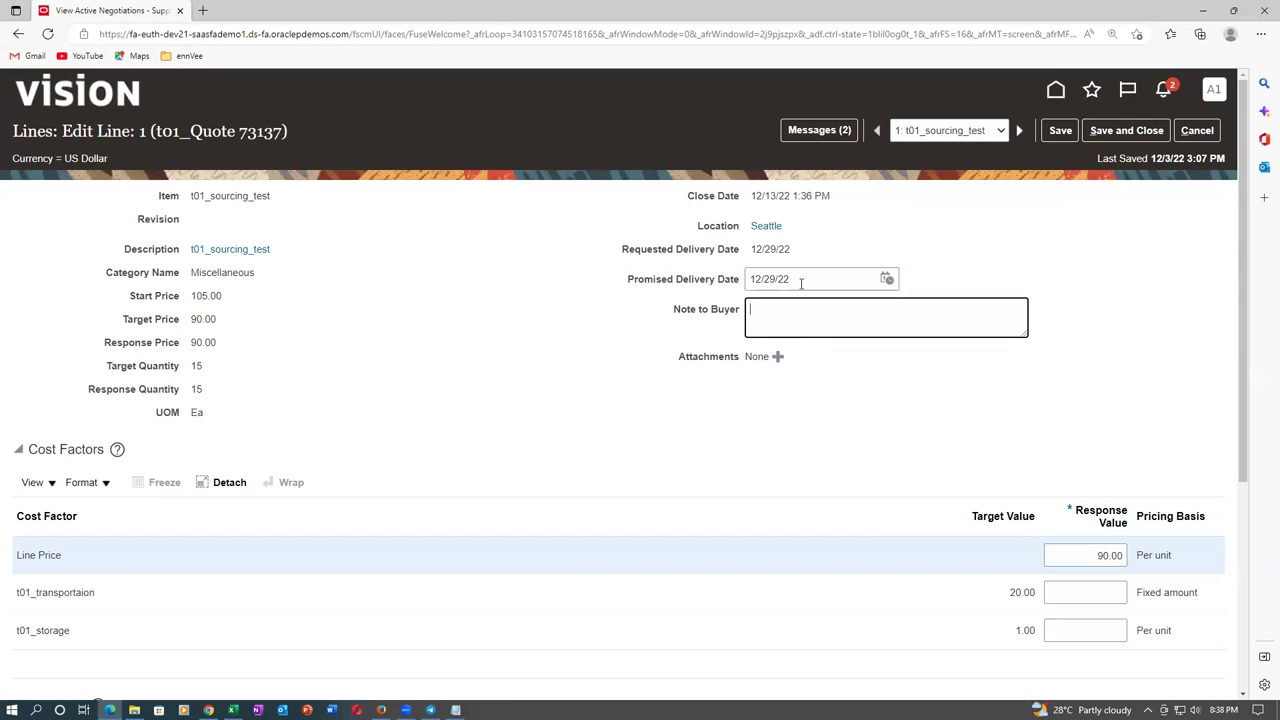
{"action": "triple_click", "coordinate": [801, 281]}
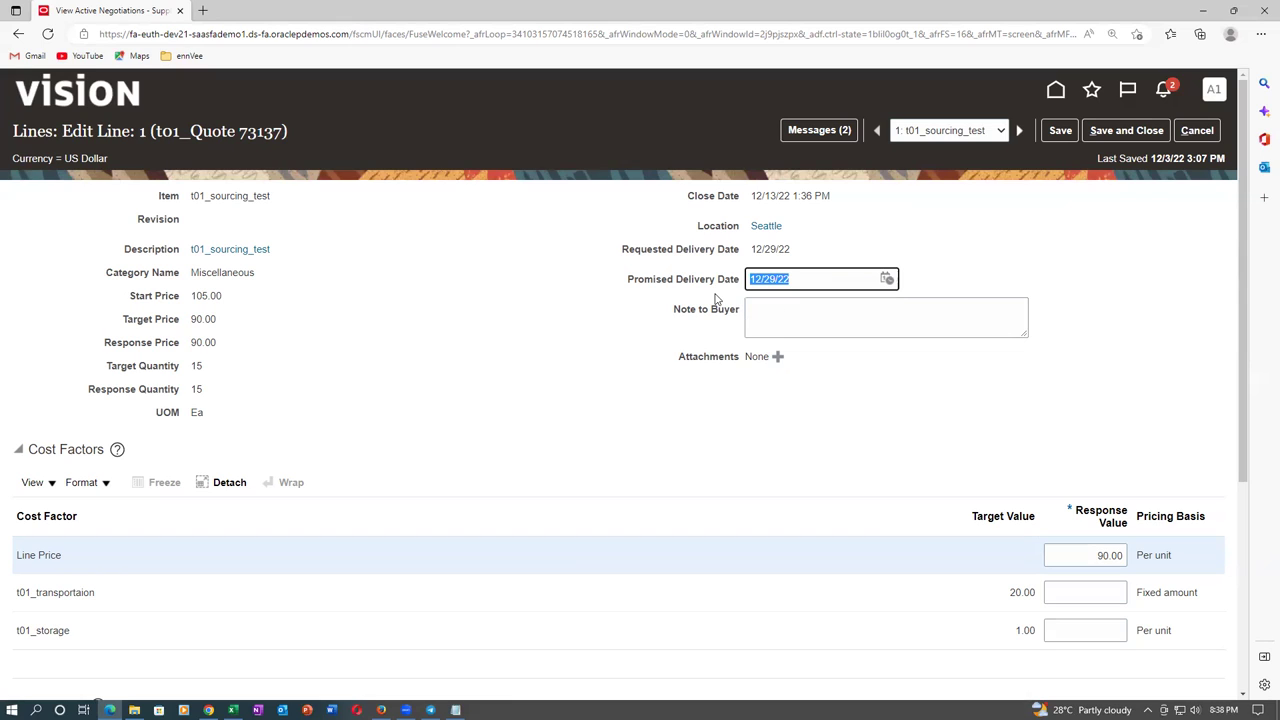
{"action": "left_click", "coordinate": [466, 410]}
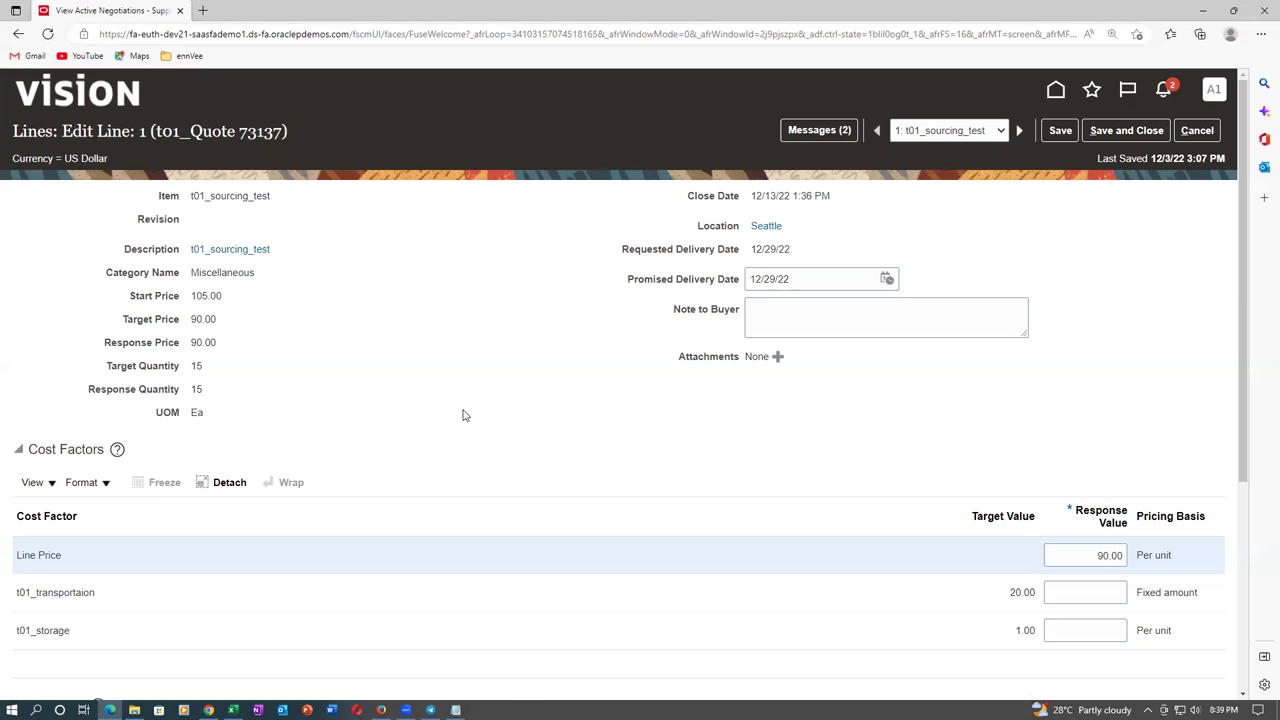
{"action": "left_click", "coordinate": [803, 278]}
{"action": "left_click", "coordinate": [972, 286]}
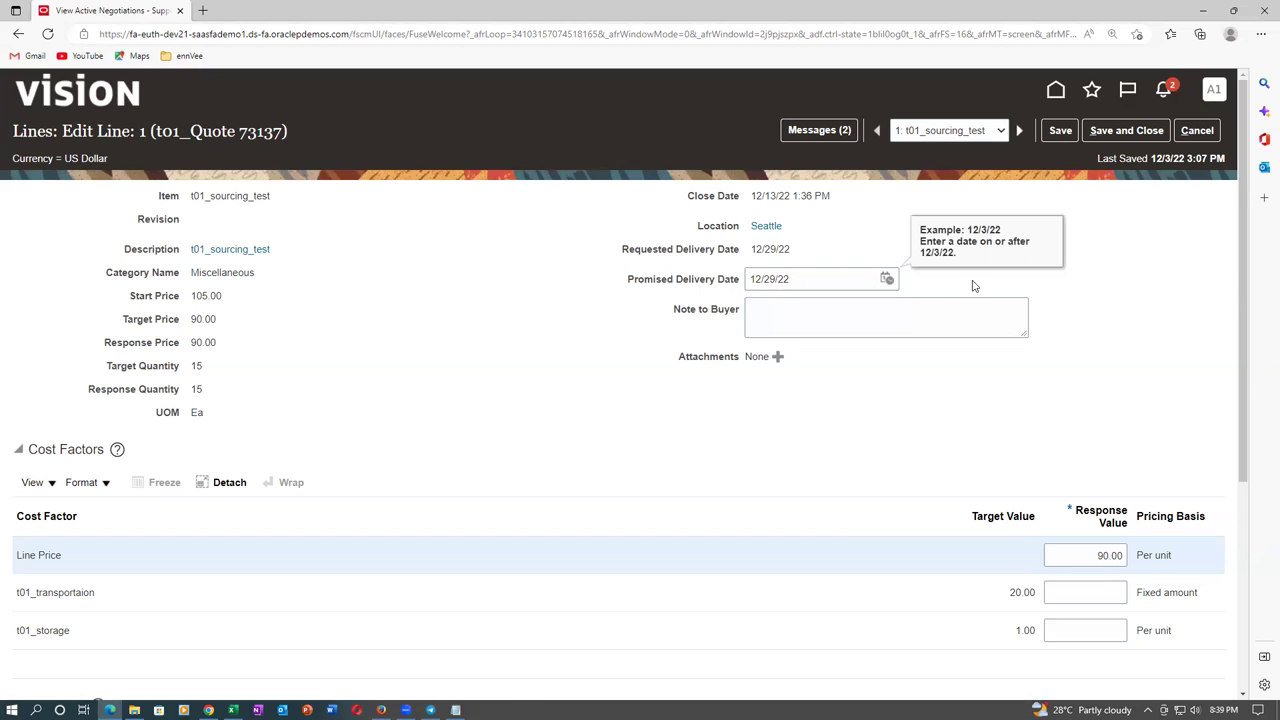
{"action": "left_click", "coordinate": [806, 281]}
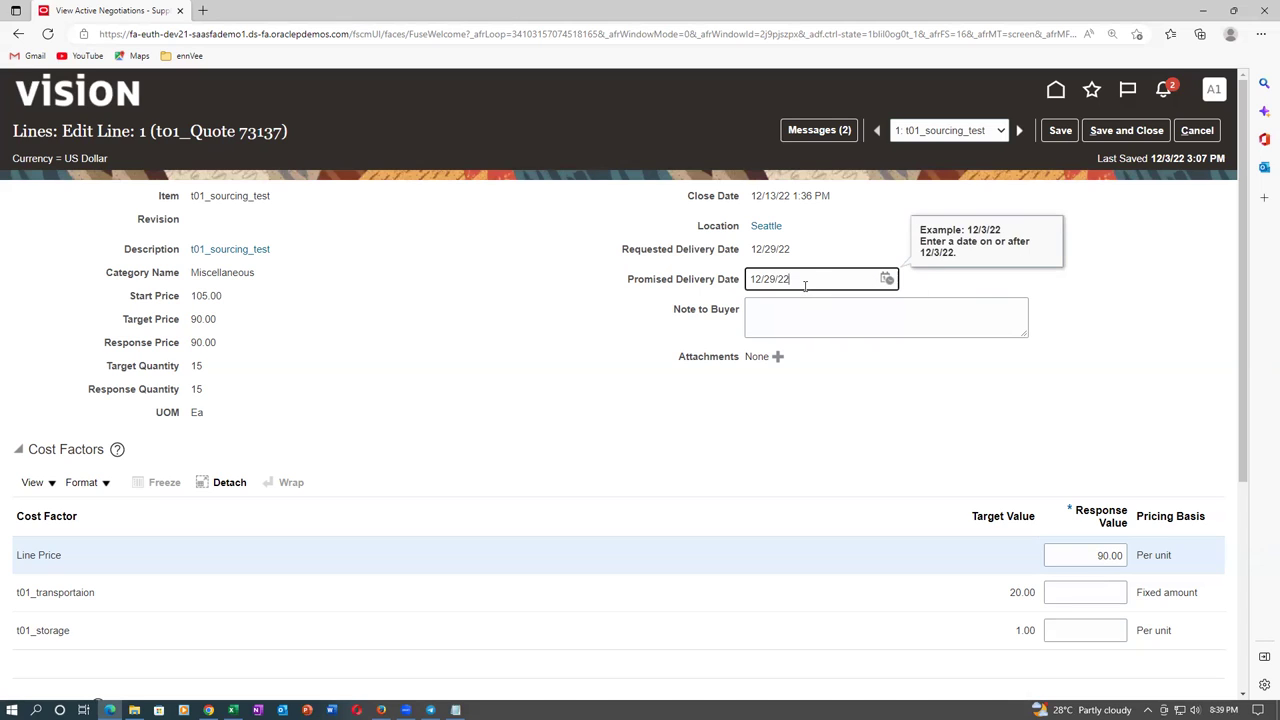
{"action": "left_click", "coordinate": [924, 292]}
{"action": "left_click", "coordinate": [898, 321]}
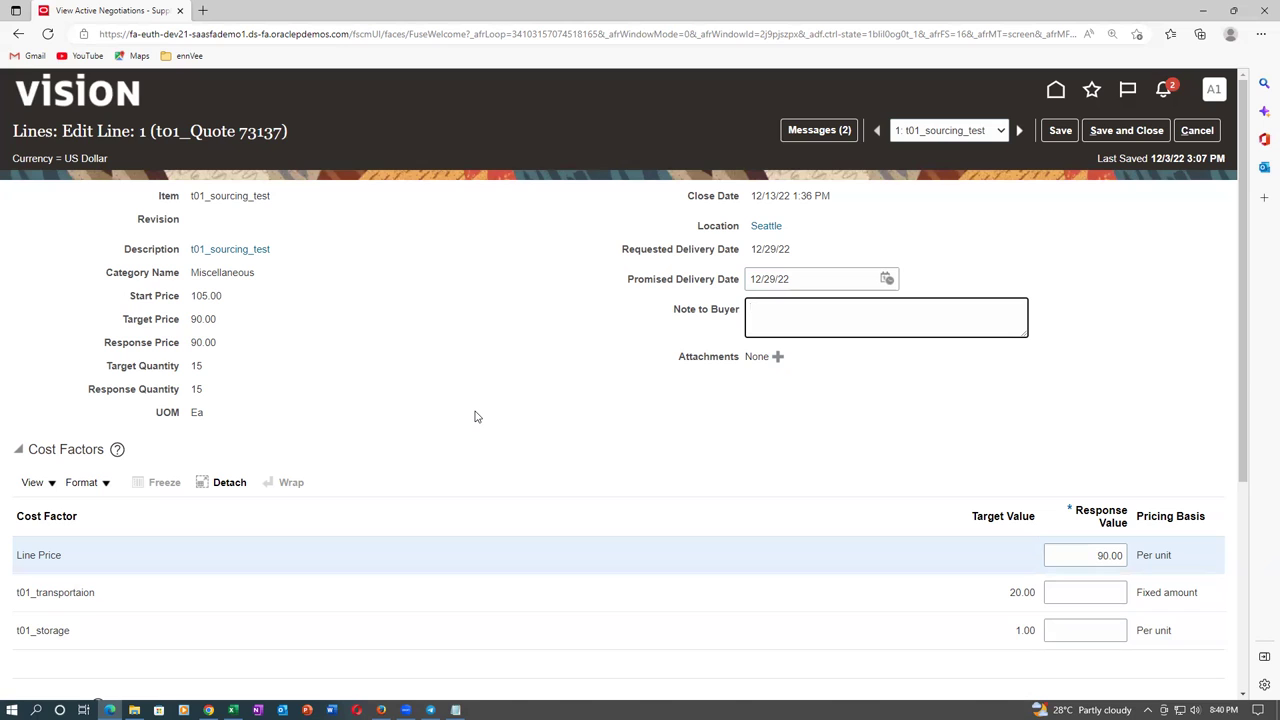
Enter cost factors: transportation 20.00 and storage 1.00.
{"action": "scroll", "coordinate": [475, 416], "scroll_direction": "down", "scroll_amount": 3}
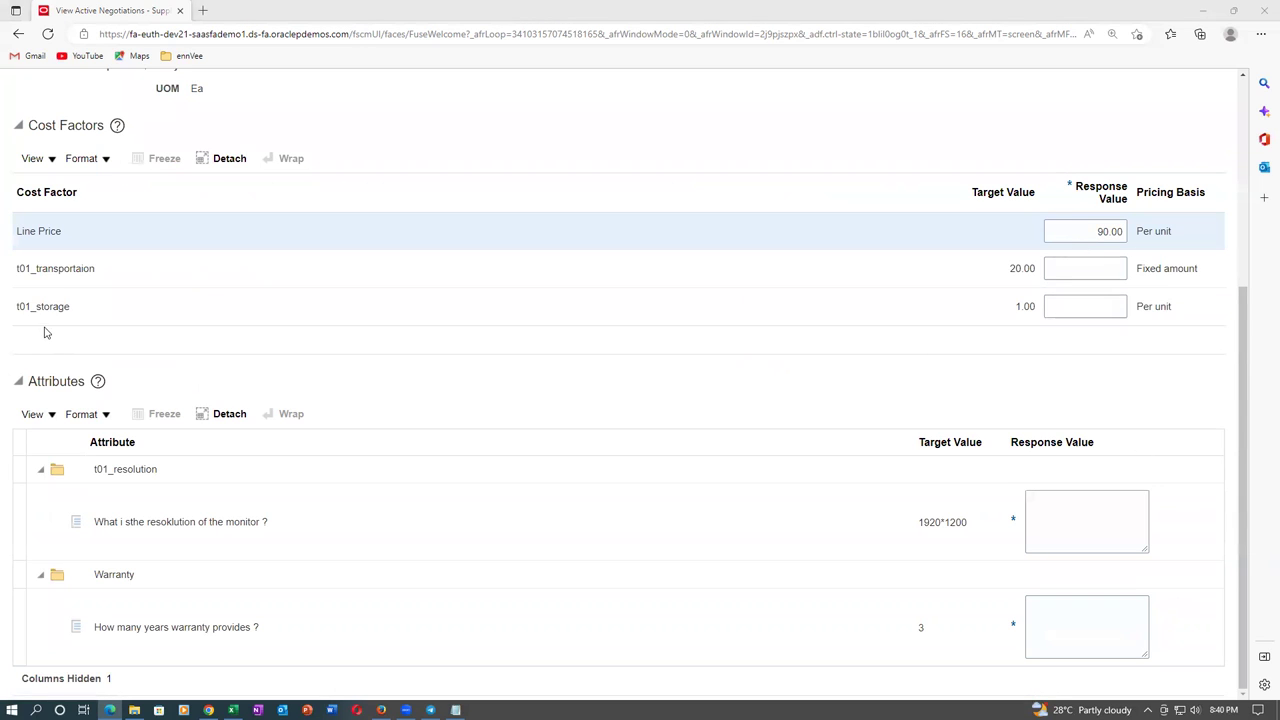
{"action": "left_click", "coordinate": [1070, 270]}
{"action": "type", "text": "20"}
{"action": "key", "text": "Tab"}
{"action": "type", "text": "1"}
{"action": "left_click", "coordinate": [862, 400]}
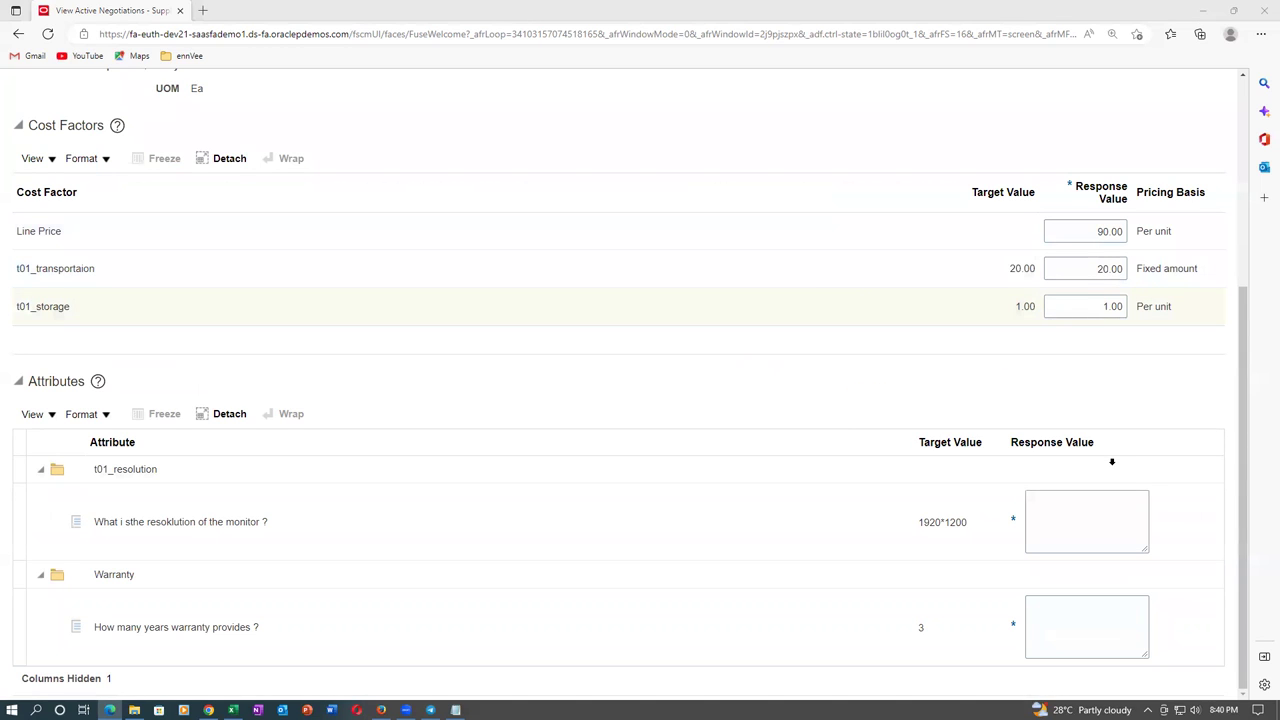
Answer monitor resolution 'fhjf' and warranty years 'fghj', then save and close the line.
{"action": "left_click", "coordinate": [1097, 517]}
{"action": "type", "text": "fhjf"}
{"action": "left_click", "coordinate": [1052, 616]}
{"action": "type", "text": "fghj"}
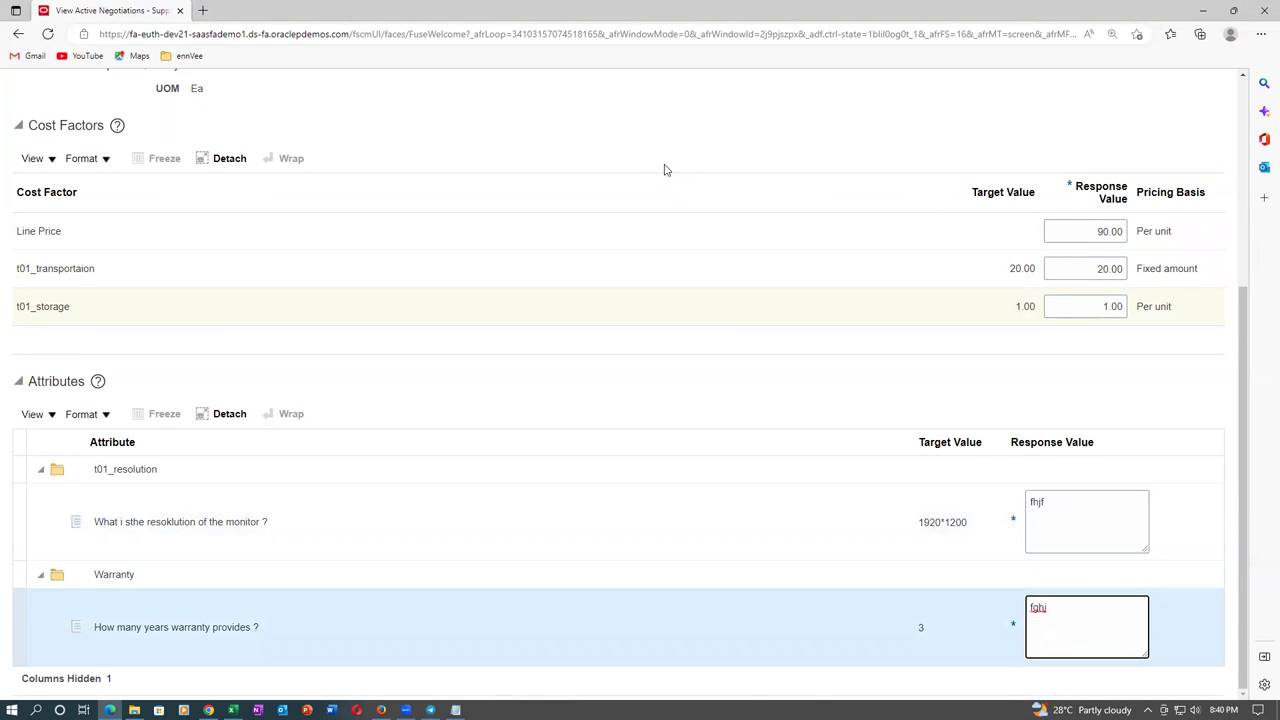
{"action": "scroll", "coordinate": [665, 170], "scroll_direction": "up", "scroll_amount": 1}
{"action": "scroll", "coordinate": [668, 170], "scroll_direction": "up", "scroll_amount": 3}
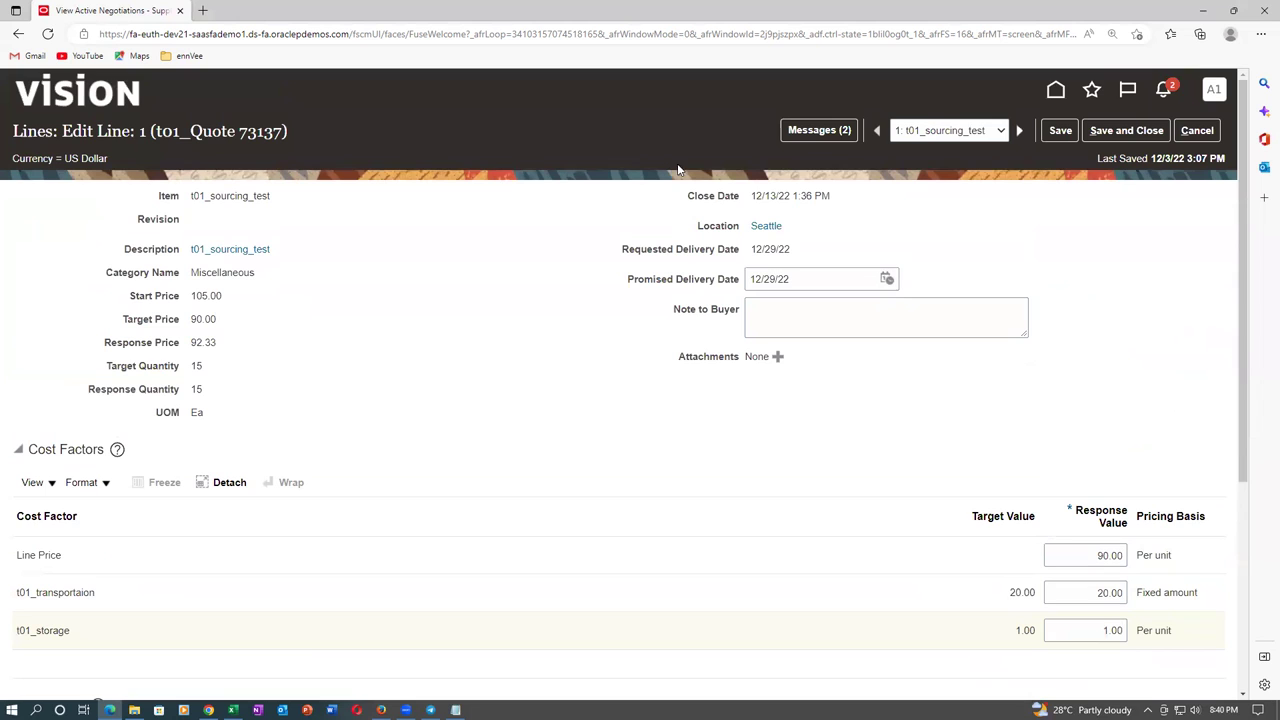
{"action": "left_click", "coordinate": [1113, 133]}
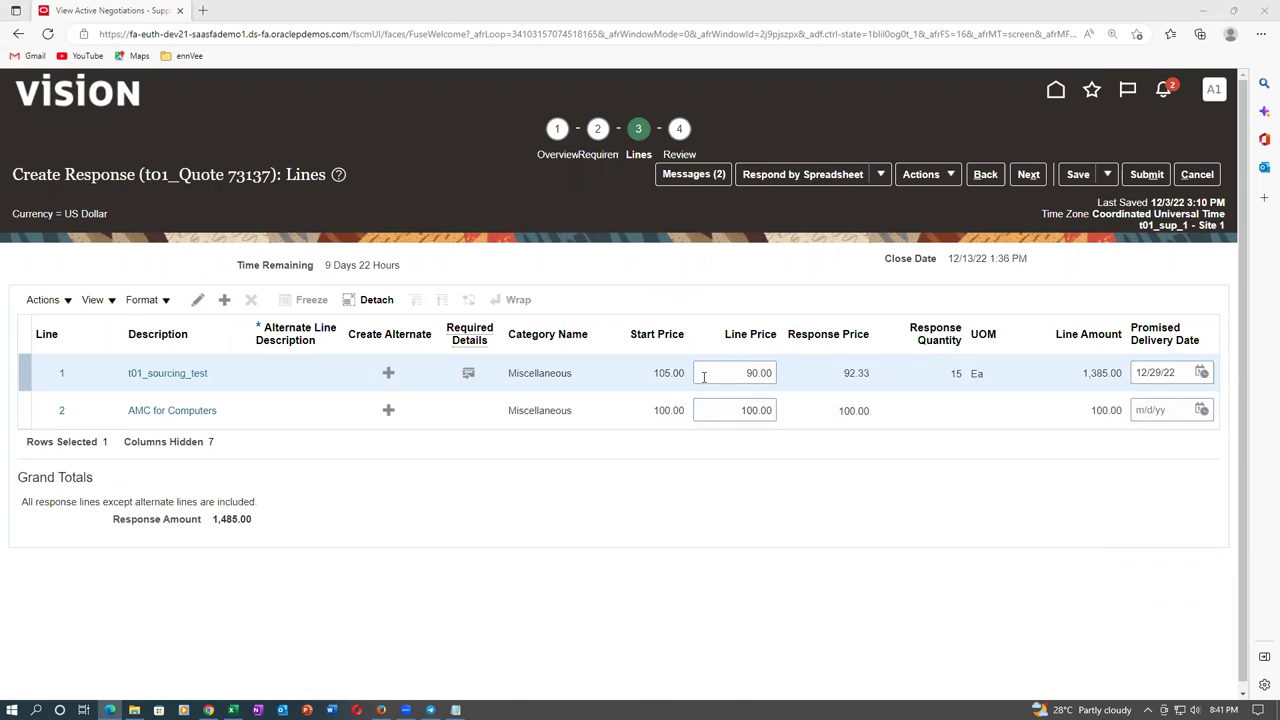
Inspect line 1's response quantity of 15 in the Lines table.
{"action": "double_click", "coordinate": [955, 373]}
{"action": "left_click", "coordinate": [1006, 388]}
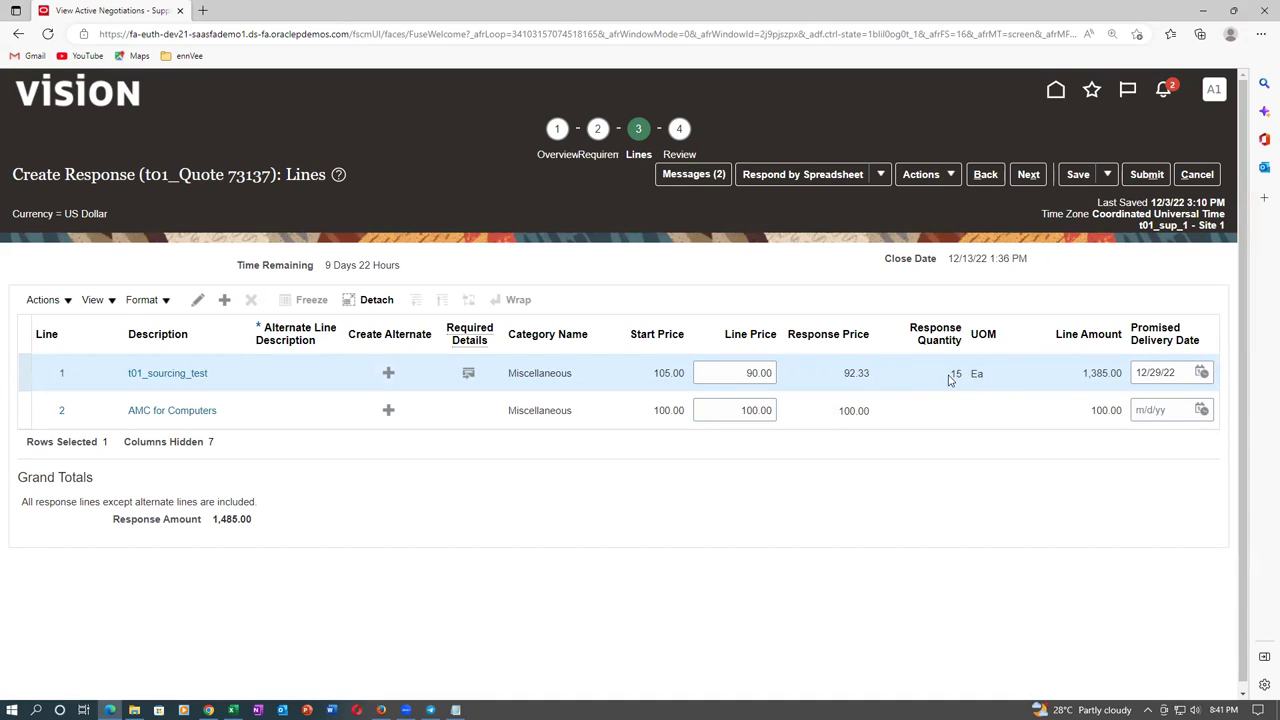
{"action": "double_click", "coordinate": [955, 374]}
{"action": "left_click", "coordinate": [1016, 378]}
{"action": "double_click", "coordinate": [955, 373]}
{"action": "left_click", "coordinate": [182, 380]}
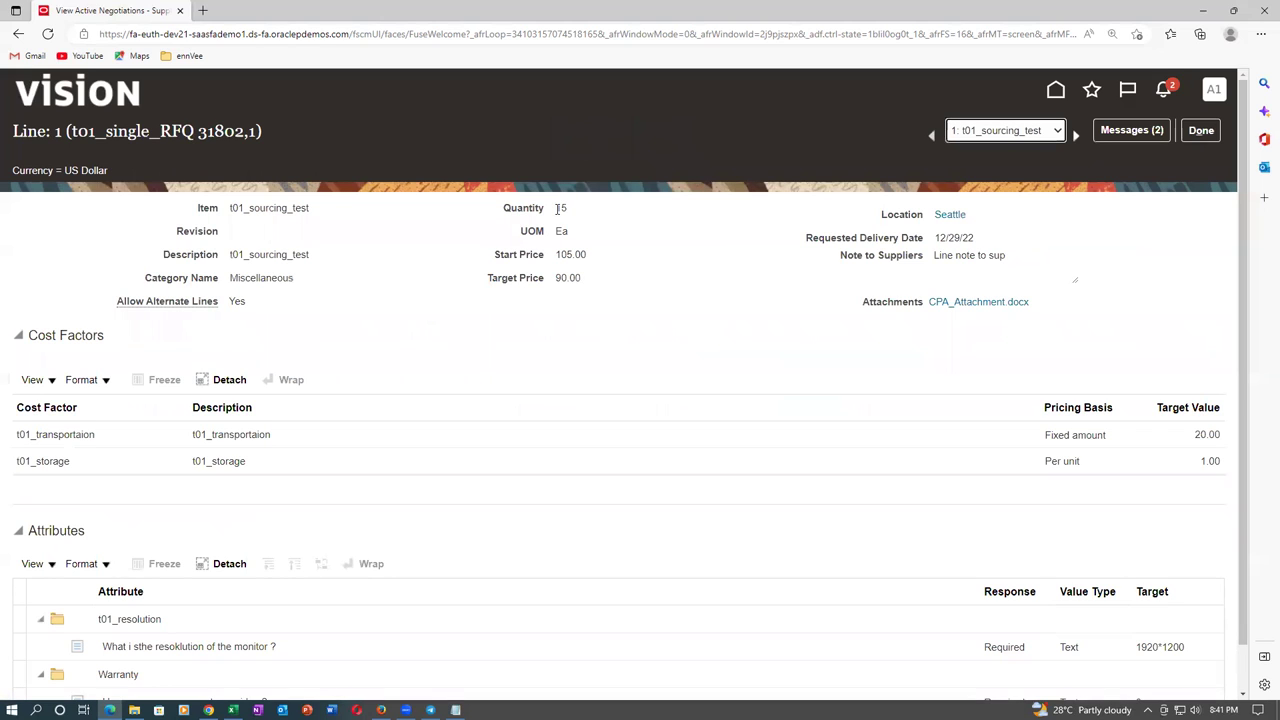
{"action": "double_click", "coordinate": [561, 208]}
{"action": "left_click", "coordinate": [611, 334]}
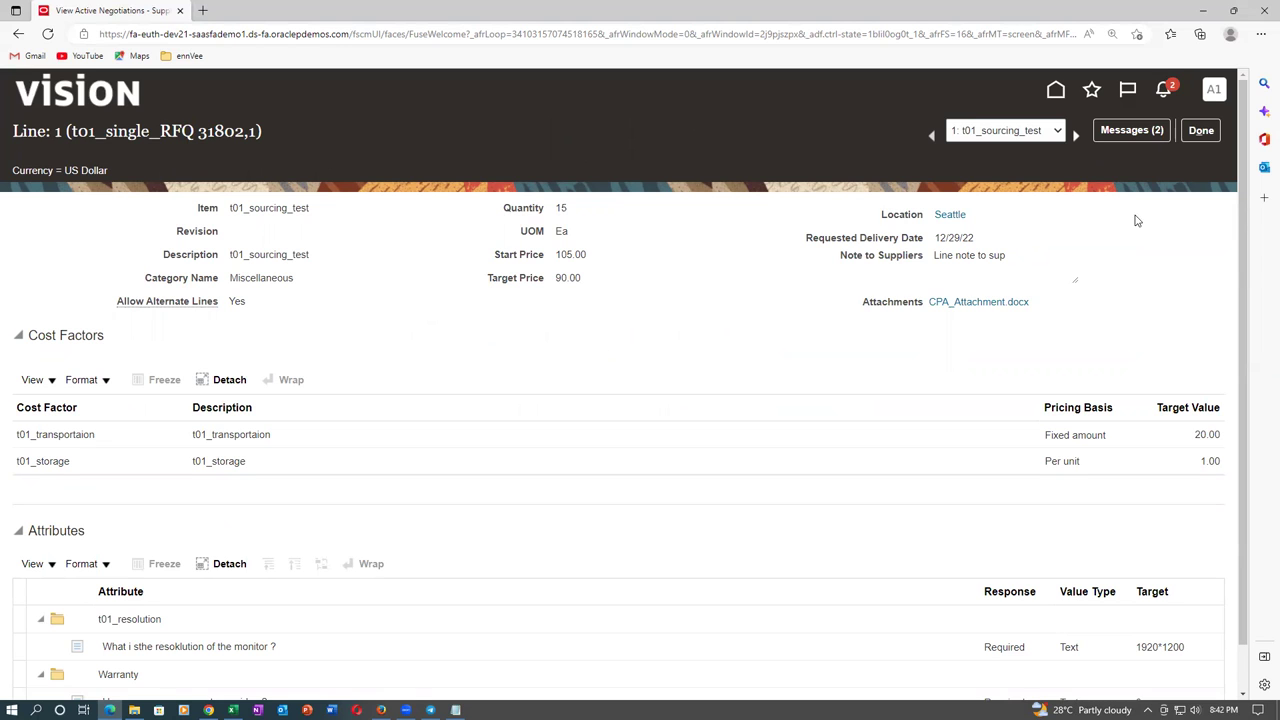
{"action": "left_click", "coordinate": [1200, 131]}
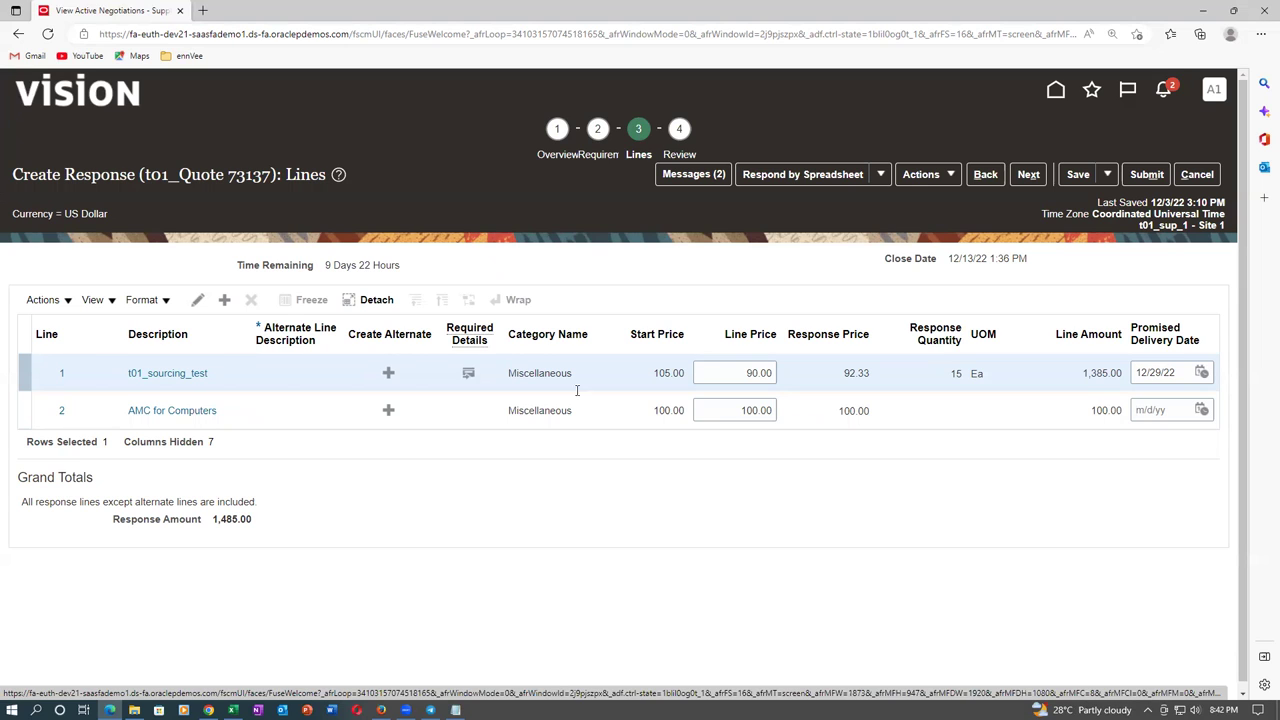
Reopen line 1, cancel without changes, and submit response 73137 to 31802,1.
{"action": "left_click", "coordinate": [198, 300]}
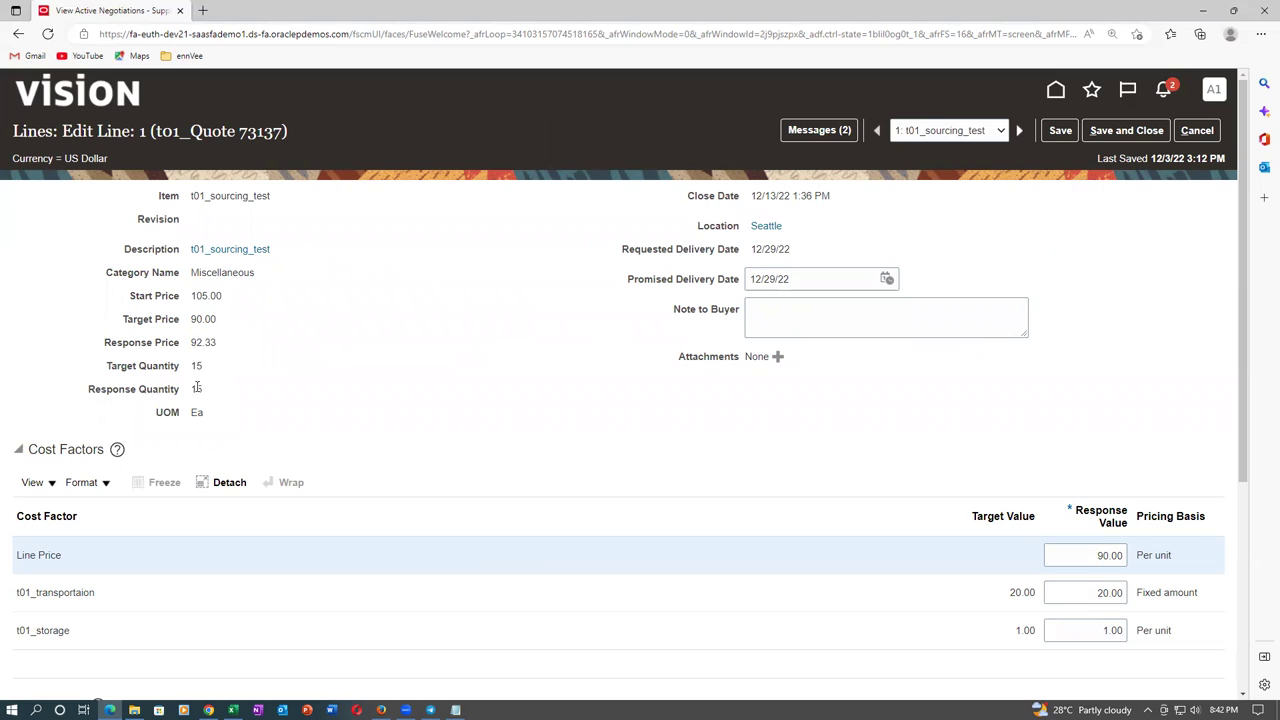
{"action": "left_click_drag", "start_coordinate": [190, 389], "coordinate": [207, 392]}
{"action": "left_click", "coordinate": [310, 408]}
{"action": "left_click", "coordinate": [1197, 130]}
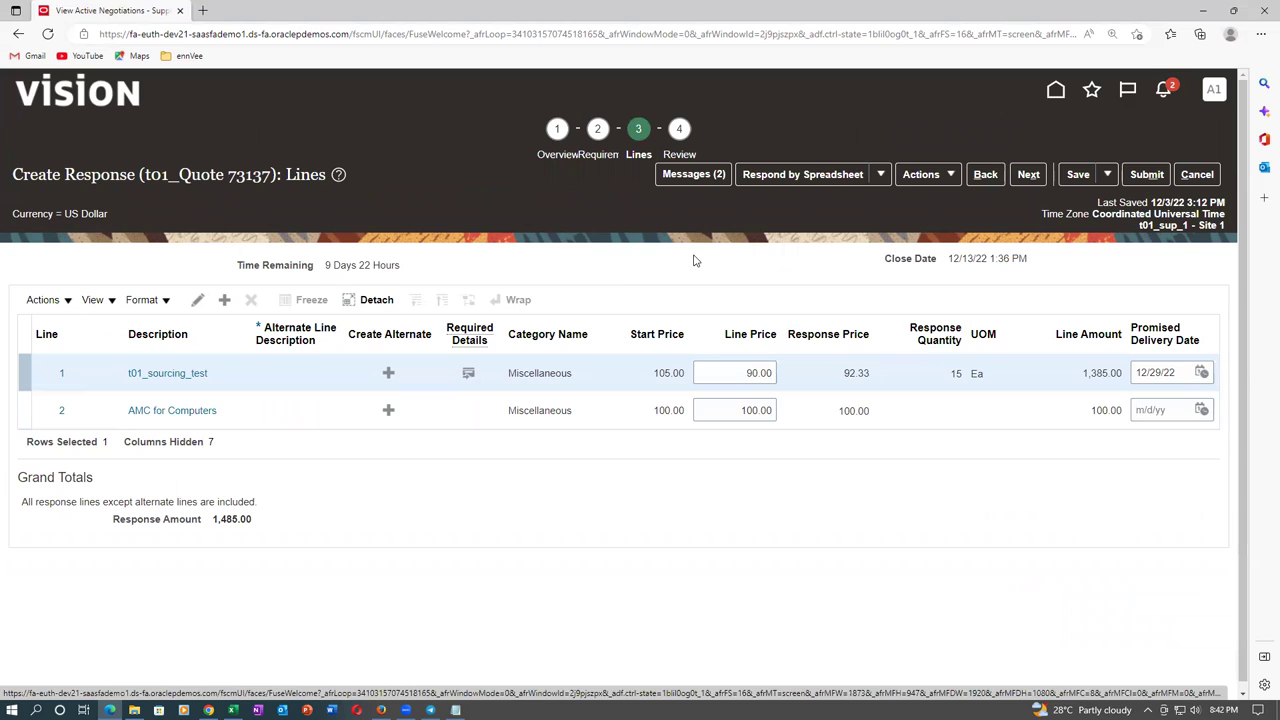
{"action": "left_click", "coordinate": [1150, 176]}
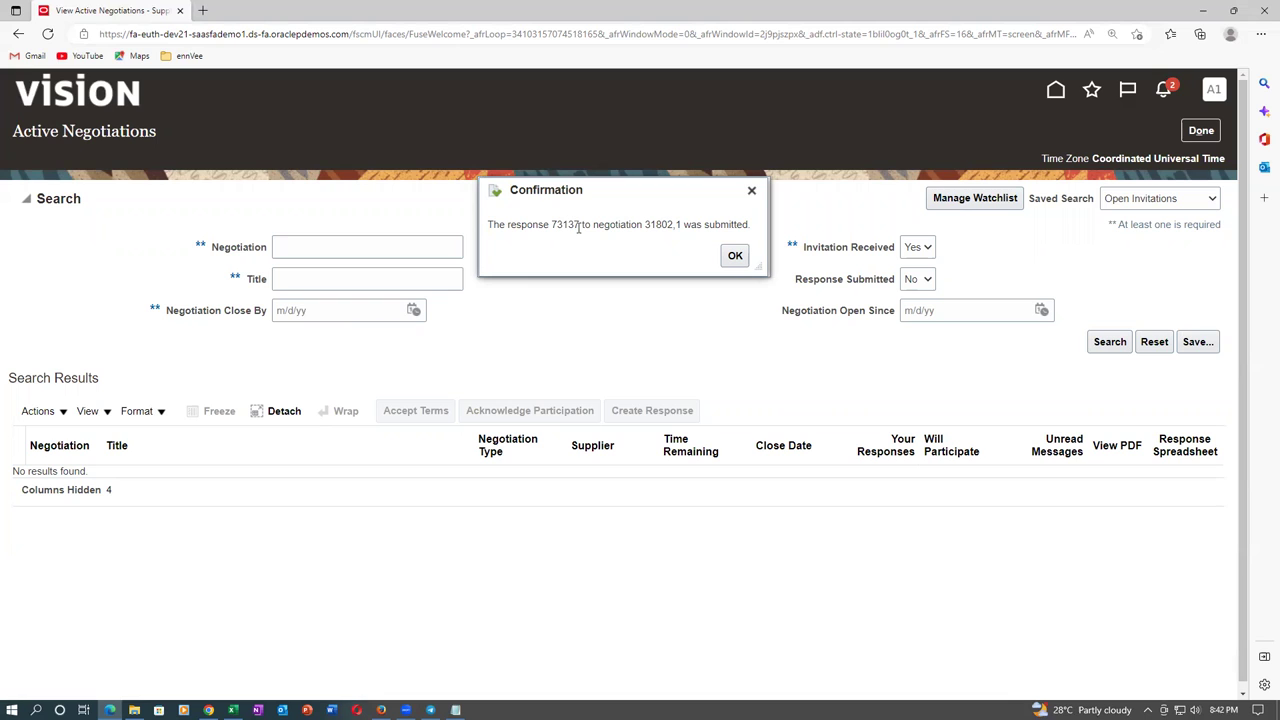
{"action": "left_click", "coordinate": [735, 256]}
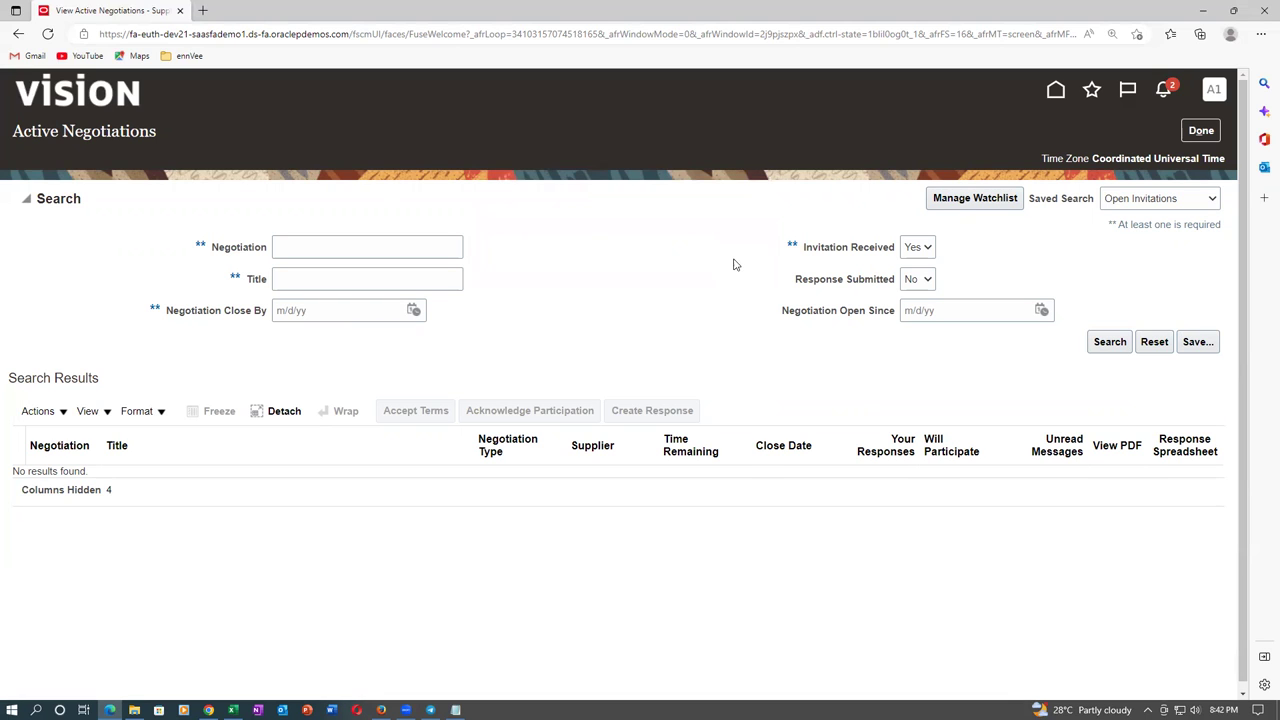
In the buyer's window, reopen Monitor Negotiation for 31802,1 from the Actions menu.
{"action": "left_click", "coordinate": [381, 710]}
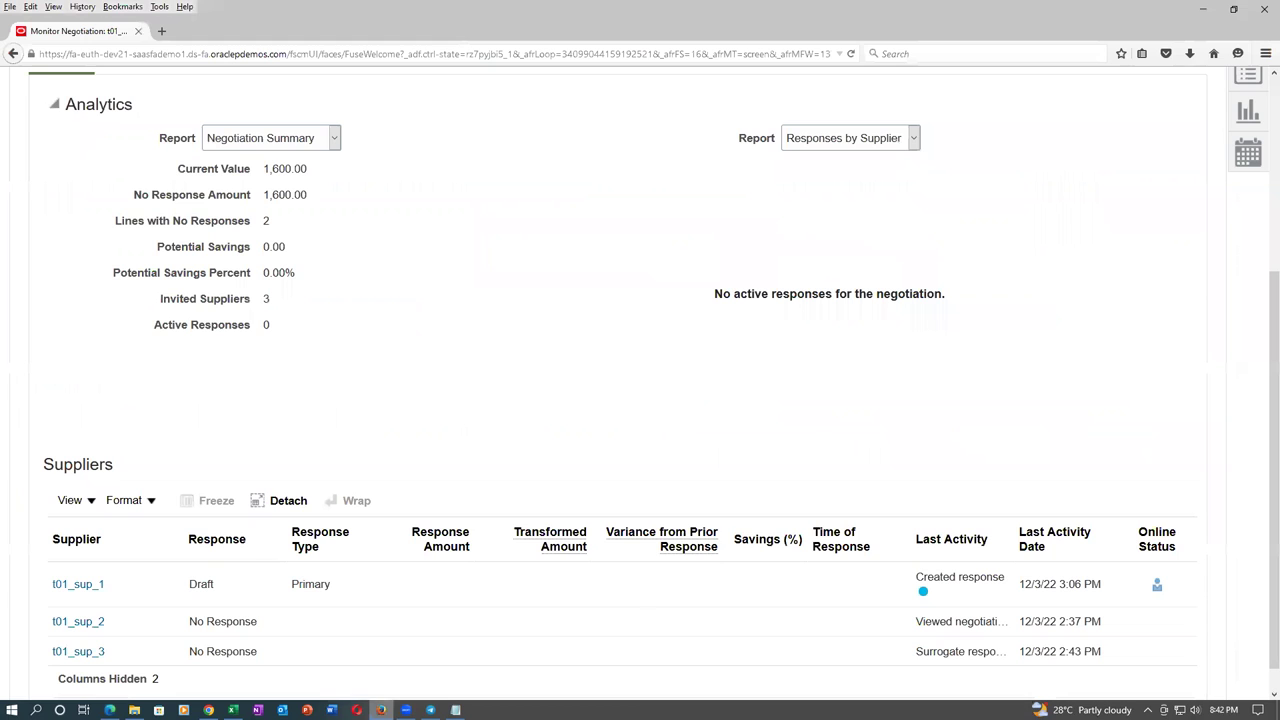
{"action": "scroll", "coordinate": [1045, 262], "scroll_direction": "up", "scroll_amount": 5}
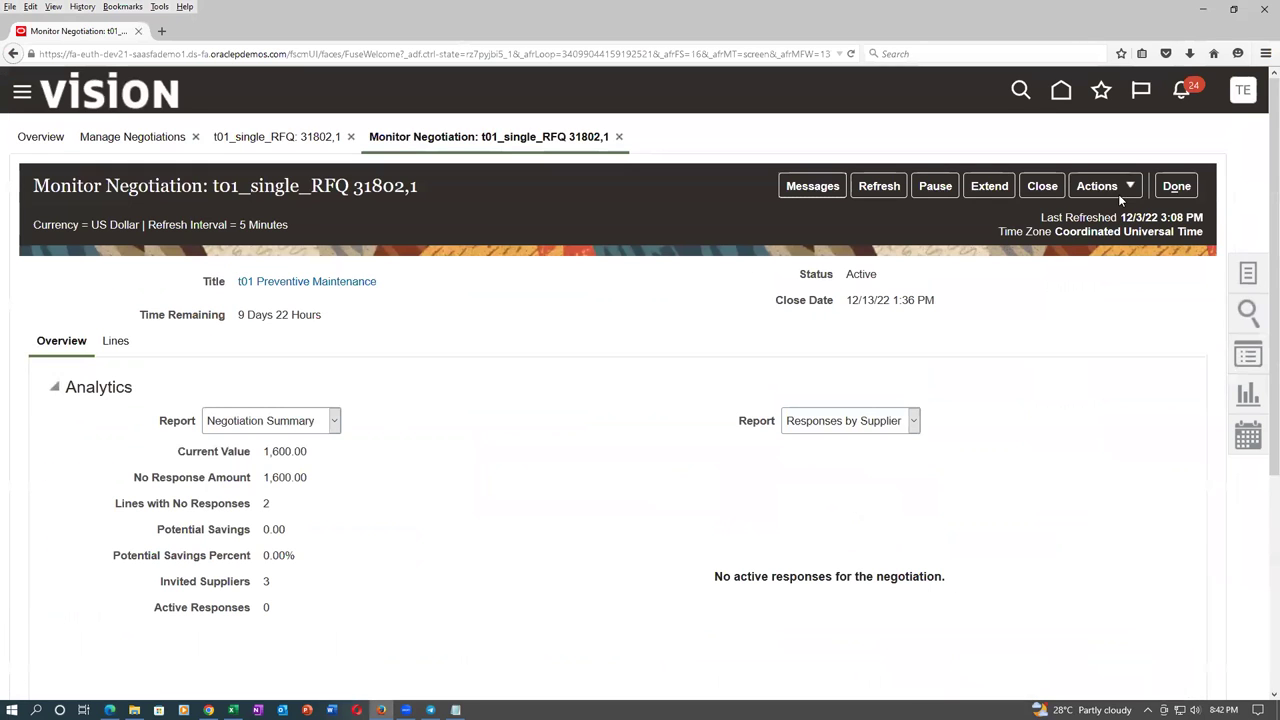
{"action": "left_click", "coordinate": [1113, 188]}
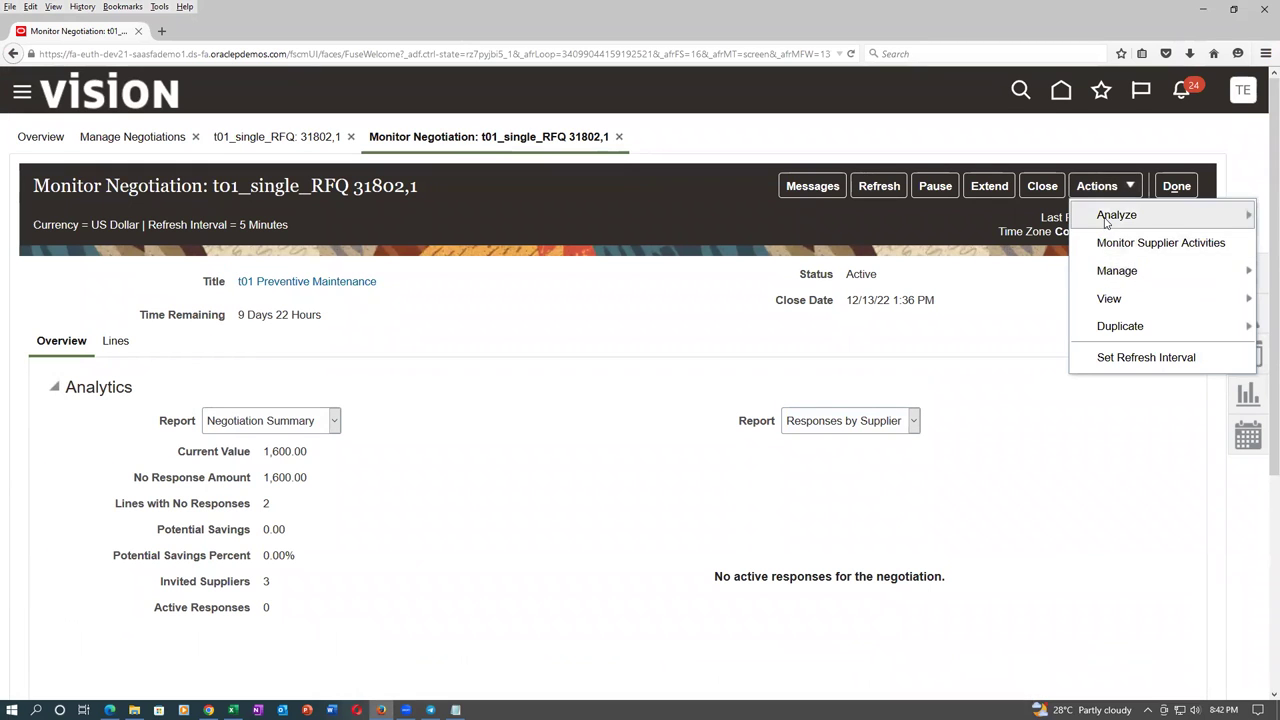
{"action": "mouse_move", "coordinate": [1108, 298]}
{"action": "left_click", "coordinate": [1172, 187]}
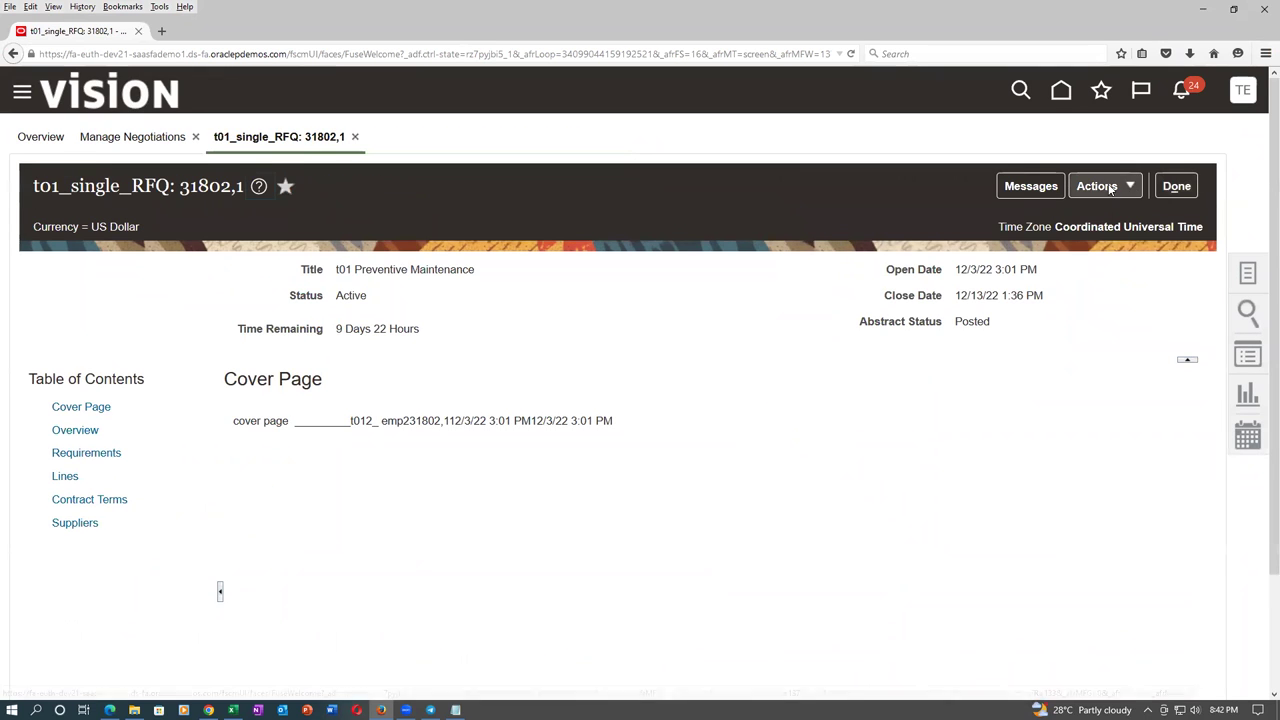
{"action": "left_click", "coordinate": [1130, 187]}
{"action": "mouse_move", "coordinate": [1117, 243]}
{"action": "left_click", "coordinate": [990, 252]}
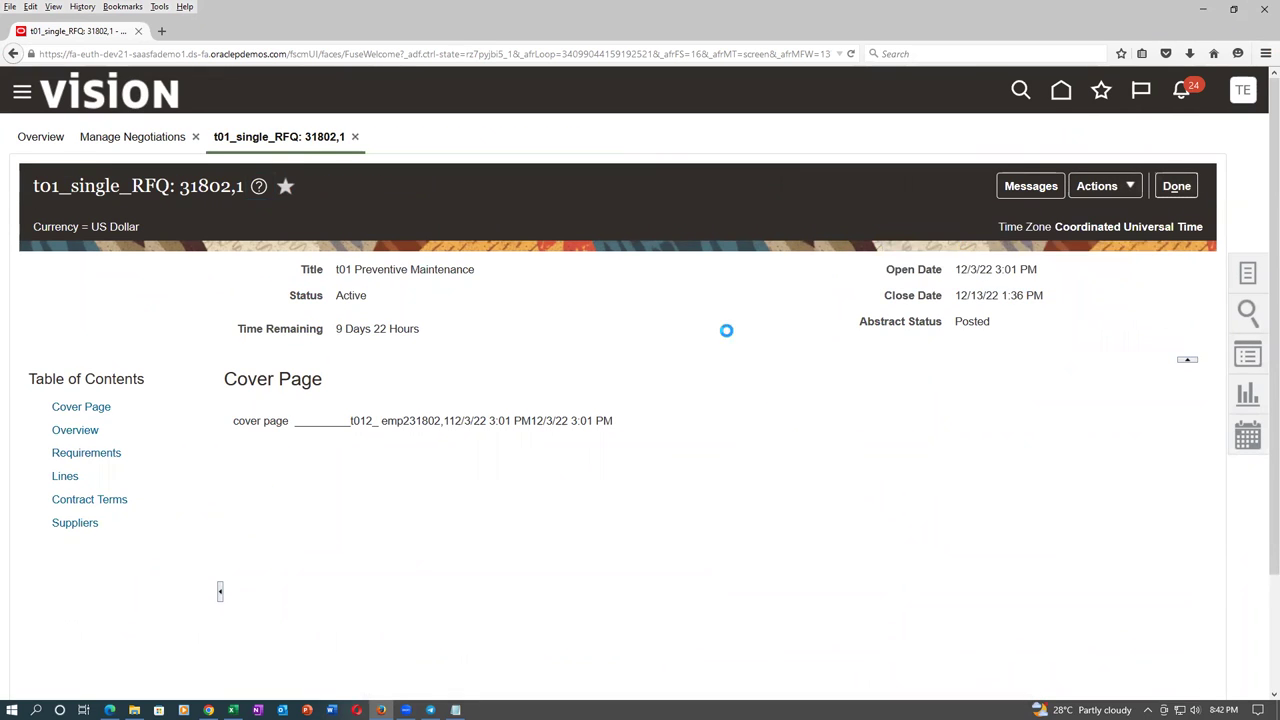
{"action": "scroll", "coordinate": [718, 343], "scroll_direction": "down", "scroll_amount": 5}
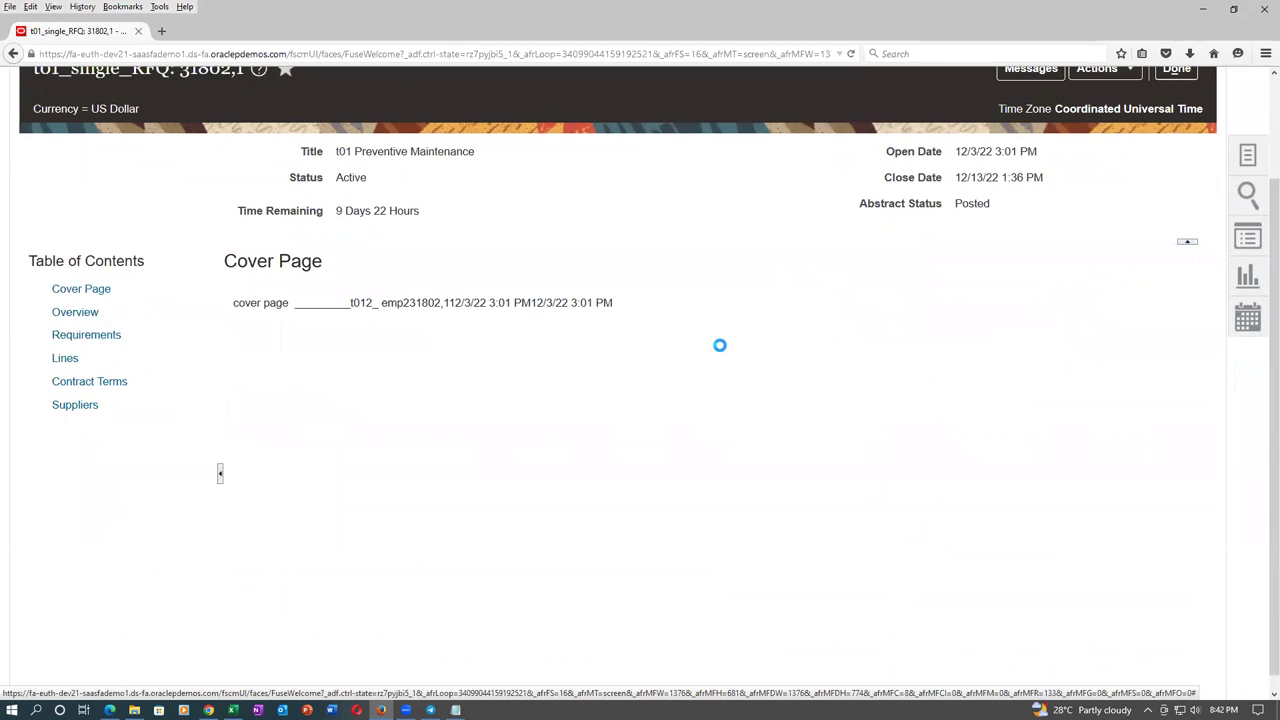
{"action": "scroll", "coordinate": [724, 344], "scroll_direction": "down", "scroll_amount": 1}
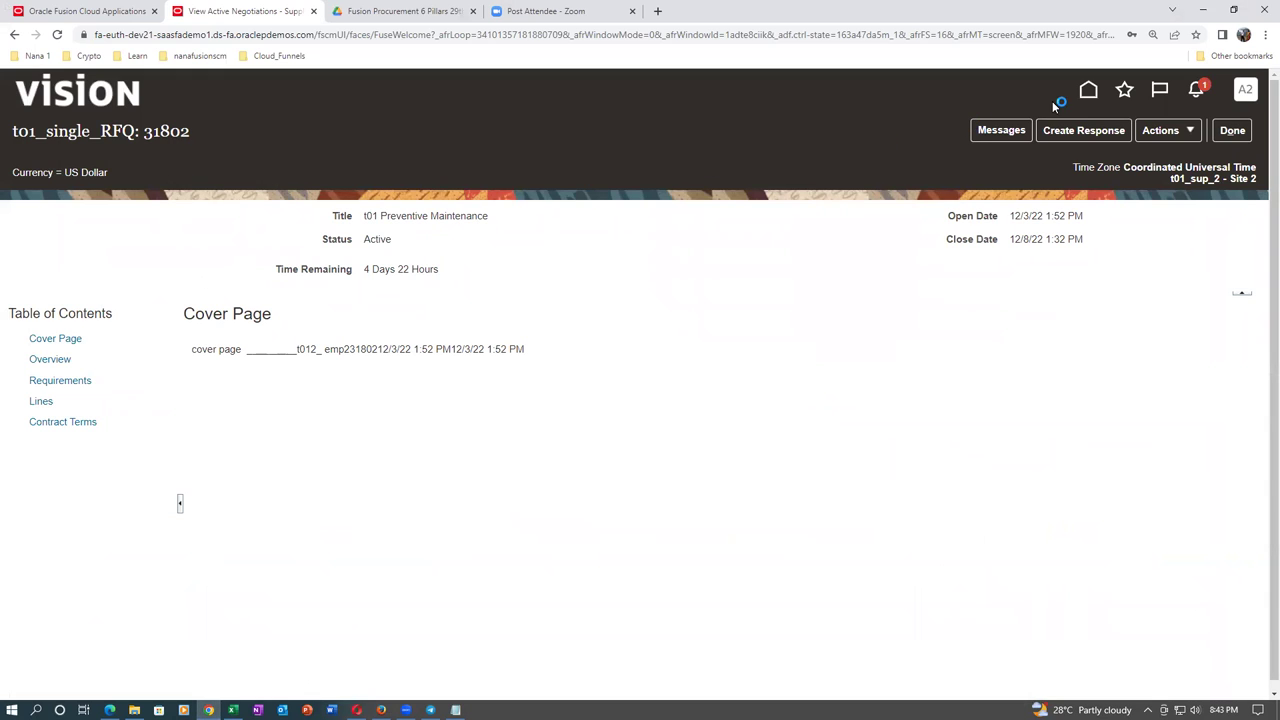
As t01_sup_2, acknowledge participation in negotiation 31802,1 as Yes with the note 'ok ok'.
{"action": "left_click", "coordinate": [1089, 92]}
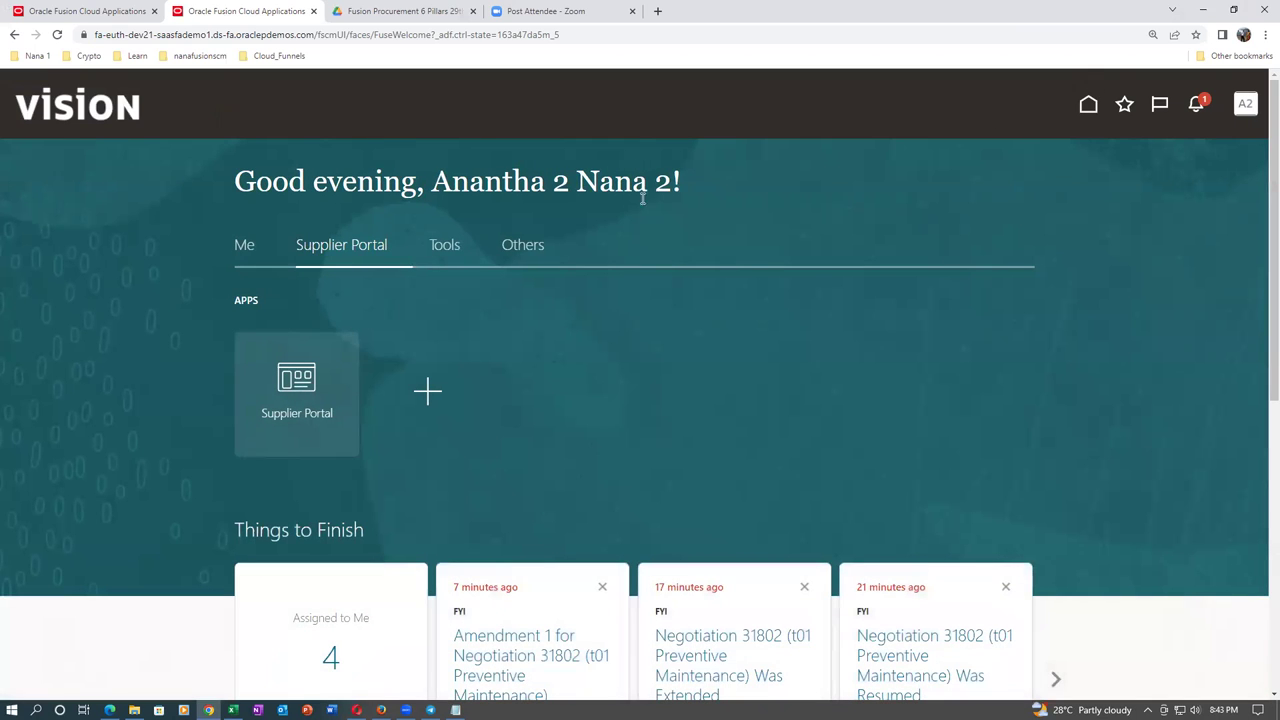
{"action": "left_click", "coordinate": [308, 415]}
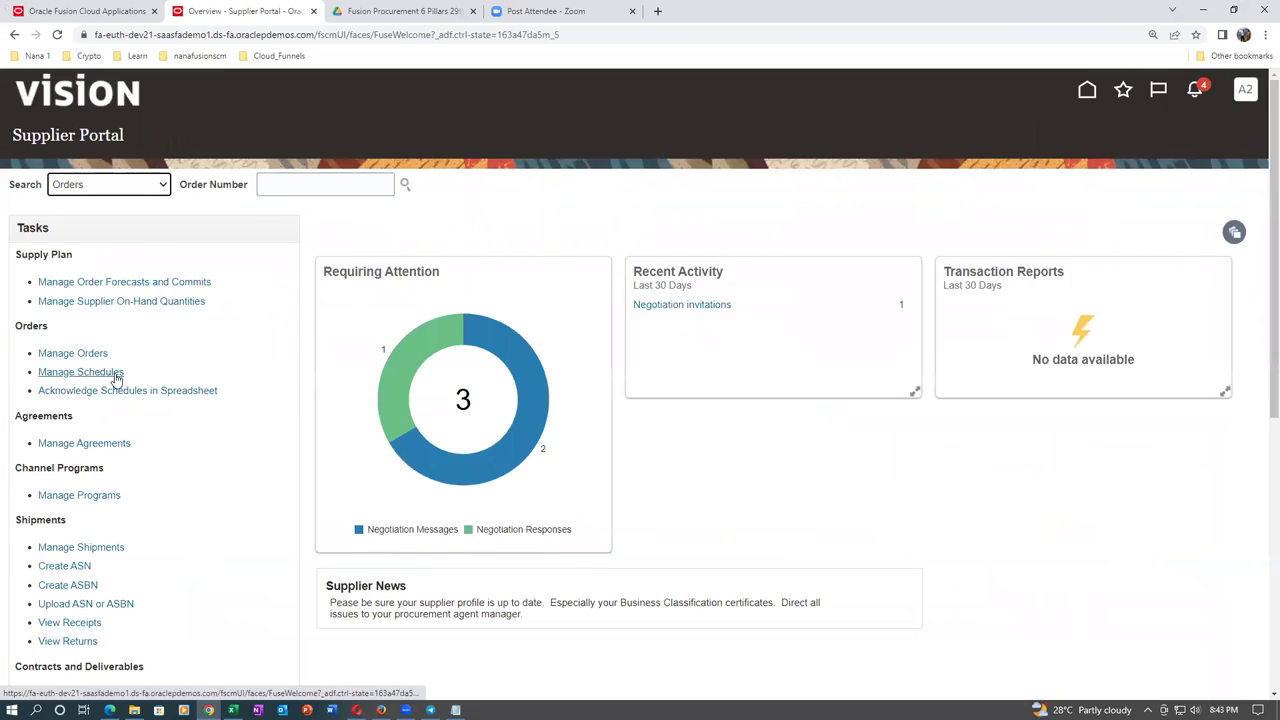
{"action": "scroll", "coordinate": [120, 383], "scroll_direction": "down", "scroll_amount": 2}
{"action": "scroll", "coordinate": [124, 383], "scroll_direction": "down", "scroll_amount": 2}
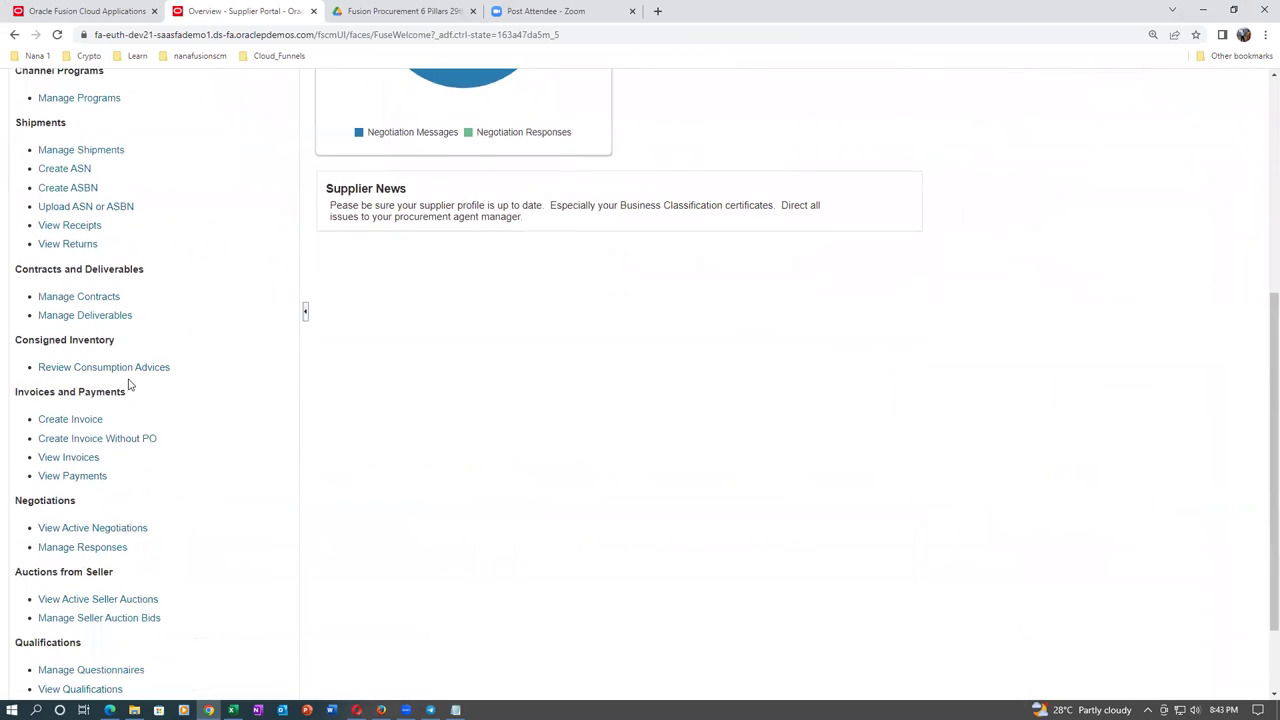
{"action": "left_click", "coordinate": [113, 525]}
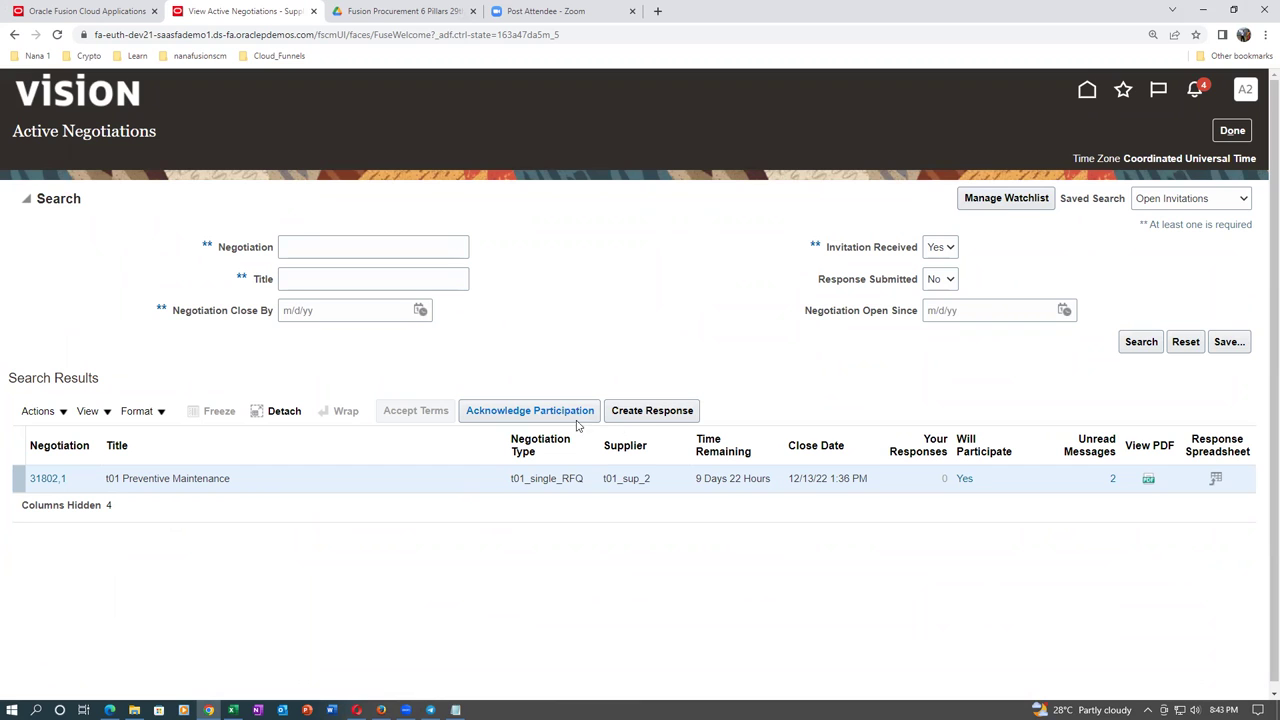
{"action": "left_click", "coordinate": [520, 415]}
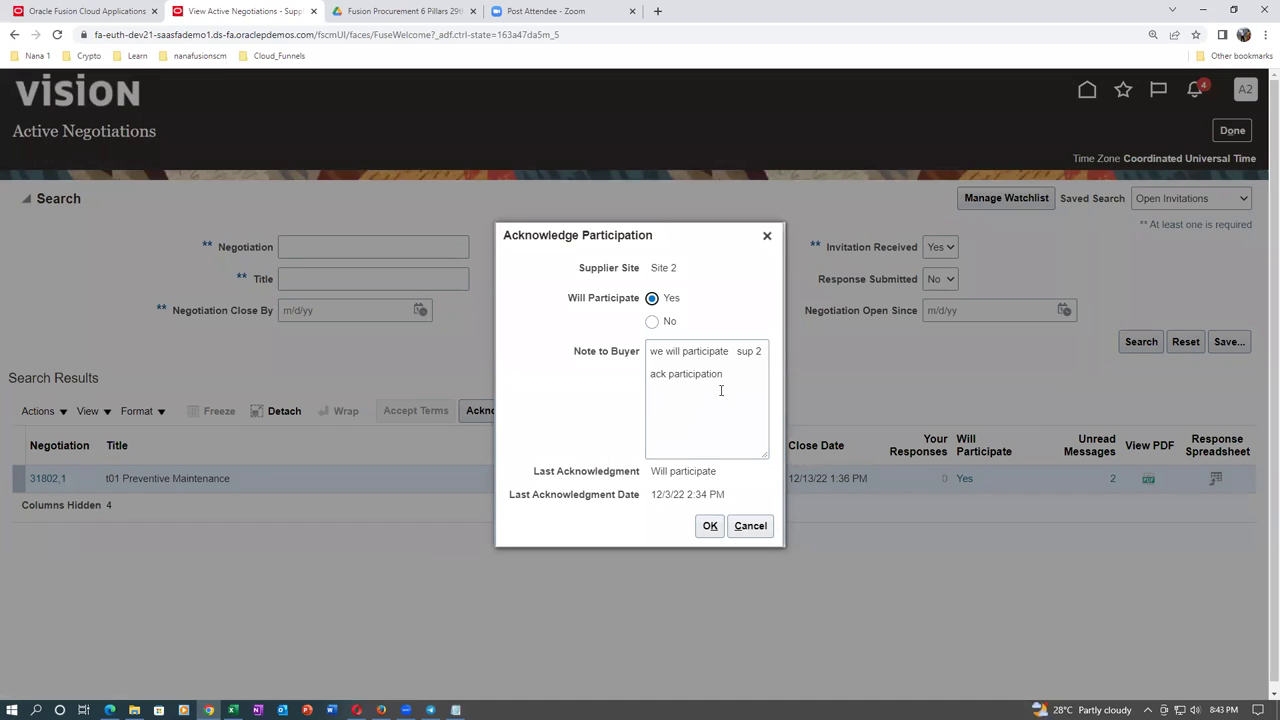
{"action": "left_click", "coordinate": [732, 373]}
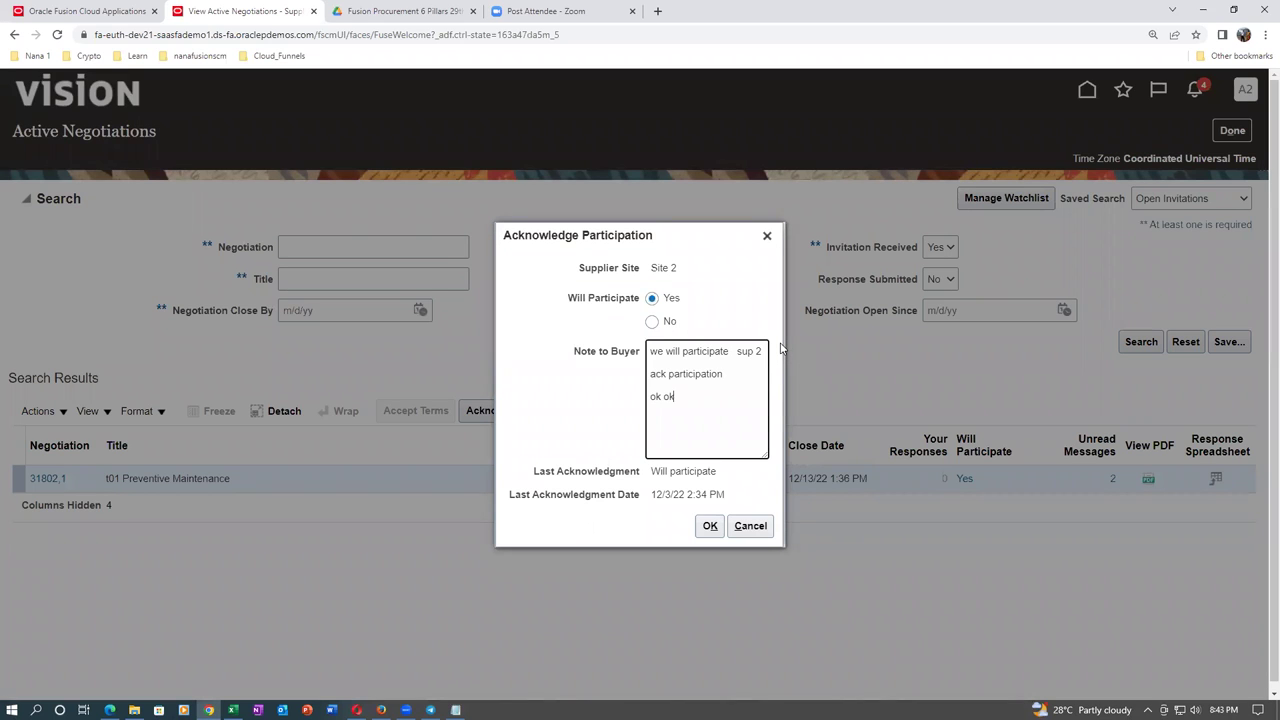
{"action": "left_click", "coordinate": [709, 527]}
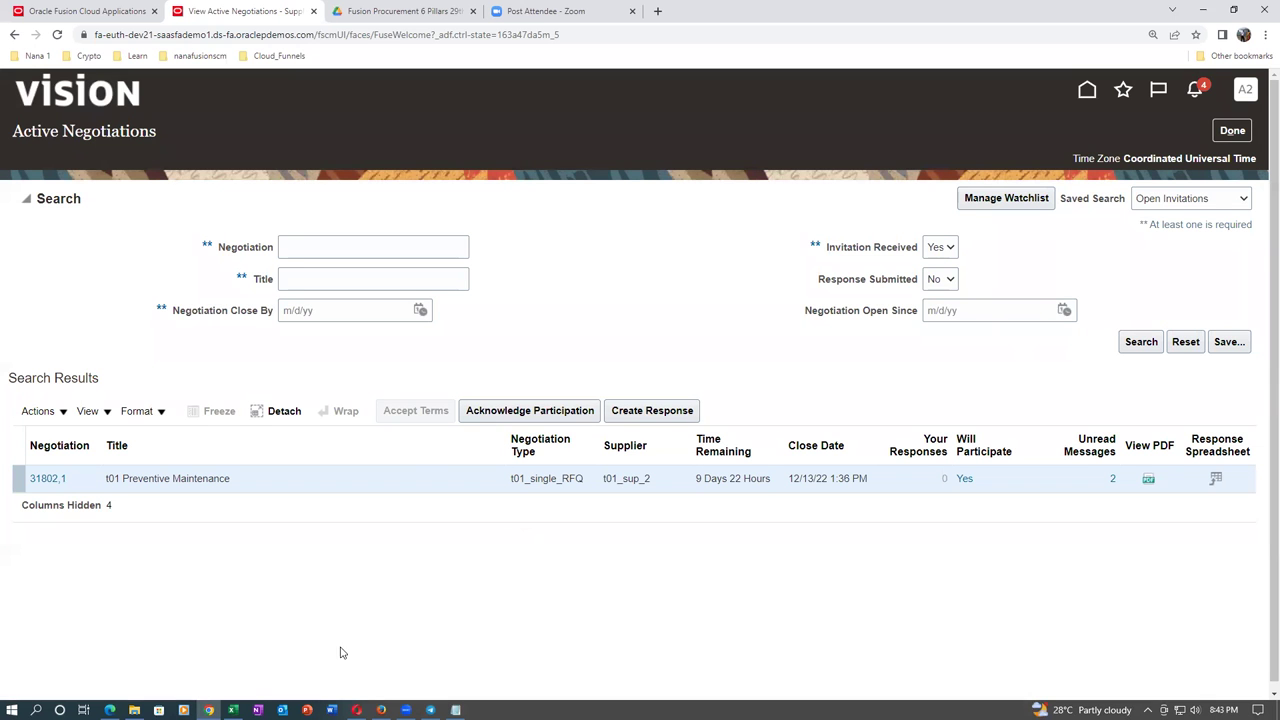
{"action": "mouse_move", "coordinate": [381, 710]}
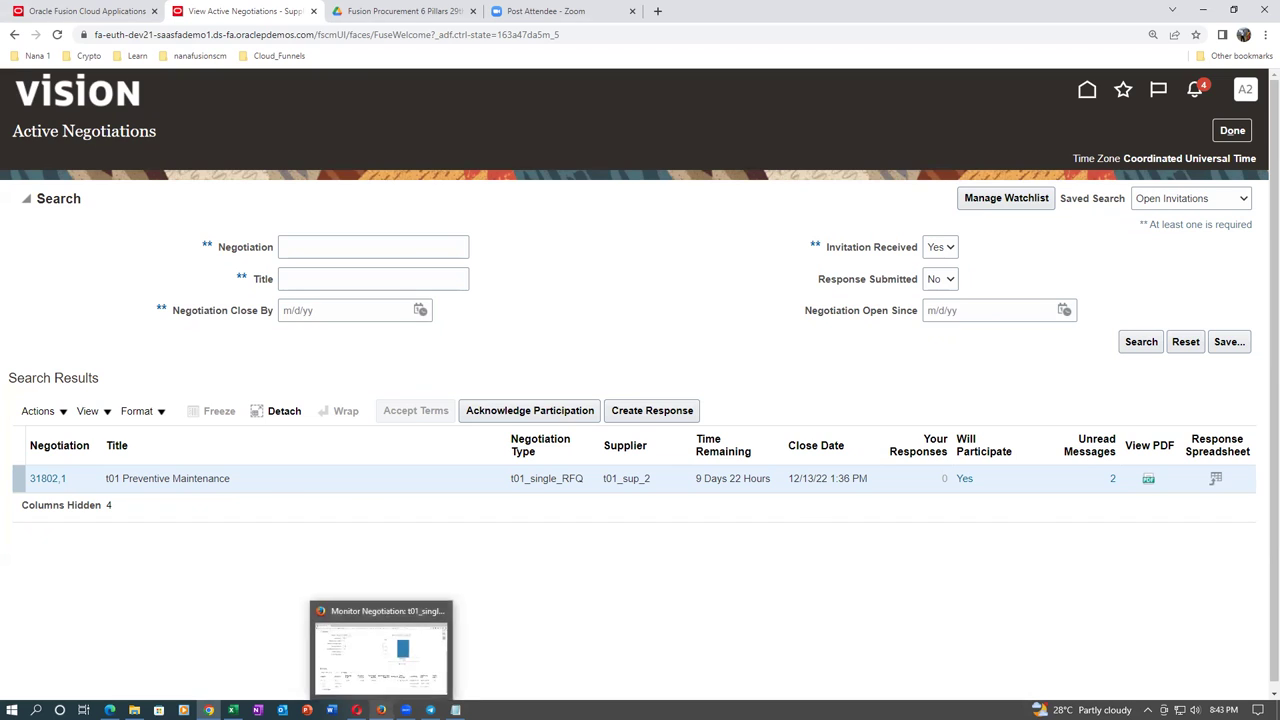
{"action": "left_click", "coordinate": [403, 655]}
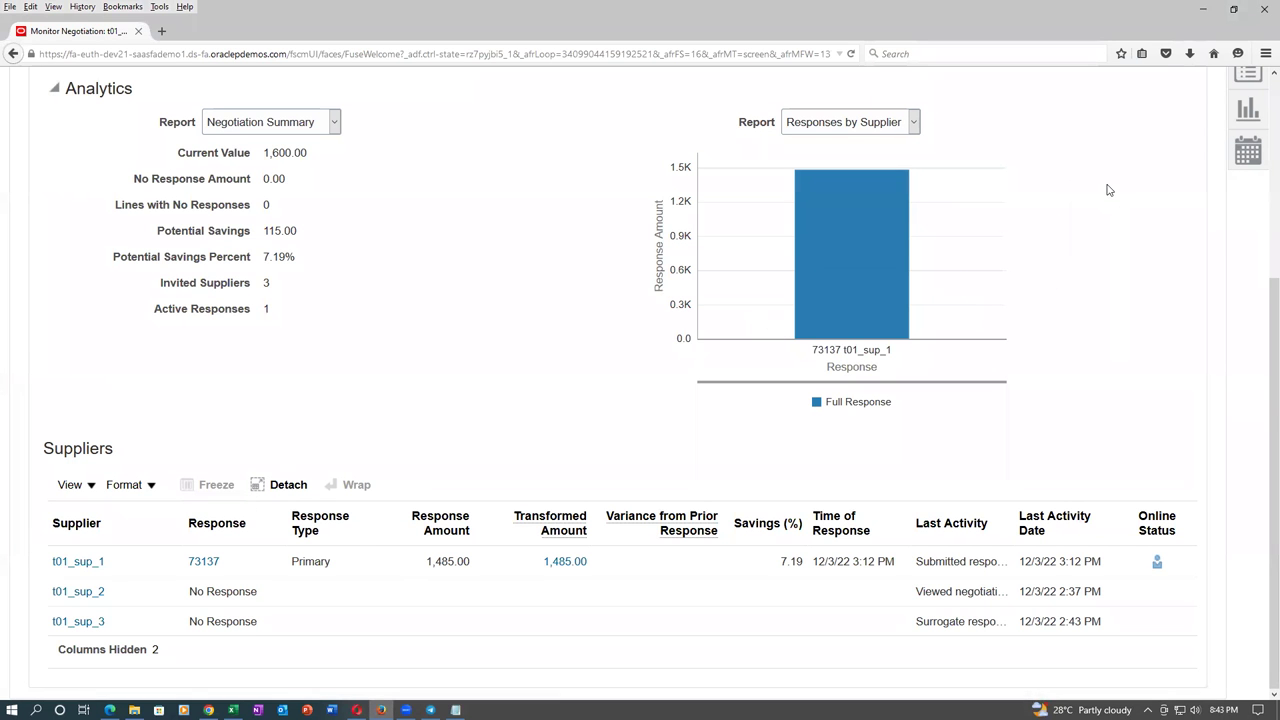
{"action": "scroll", "coordinate": [1111, 195], "scroll_direction": "up", "scroll_amount": 3}
{"action": "left_click", "coordinate": [1166, 187]}
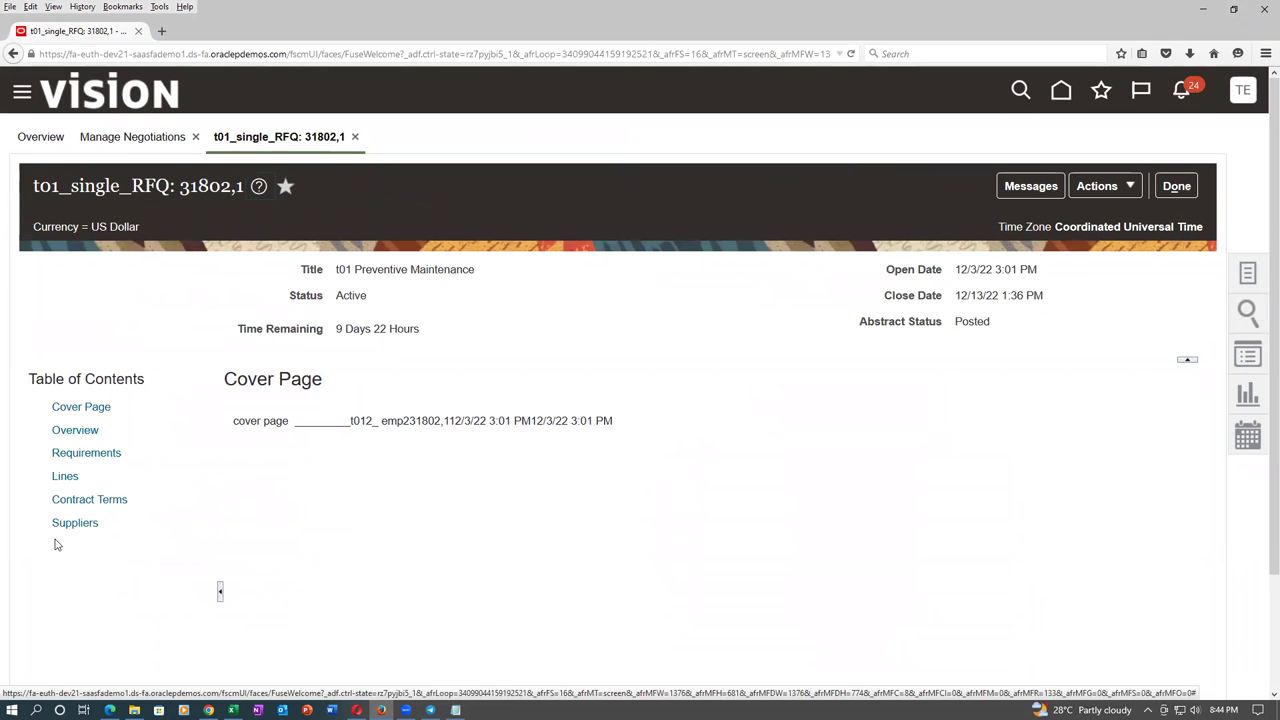
{"action": "left_click", "coordinate": [68, 524]}
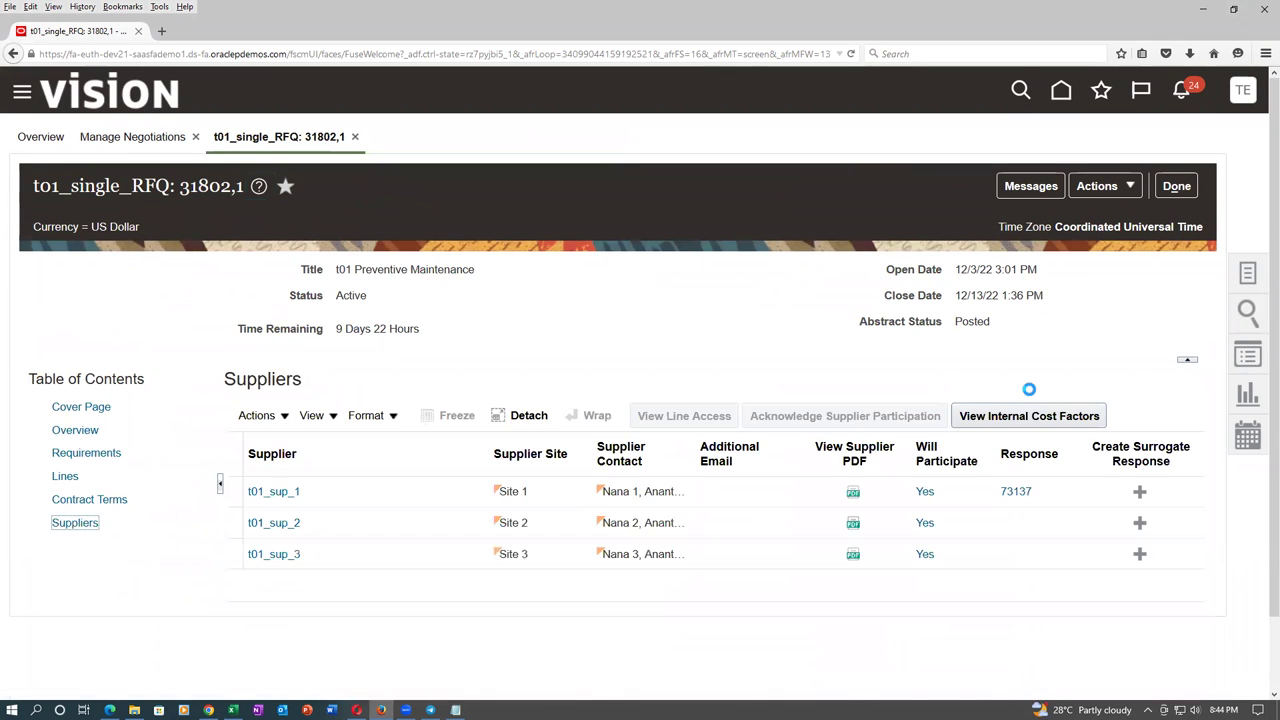
{"action": "left_click", "coordinate": [924, 526]}
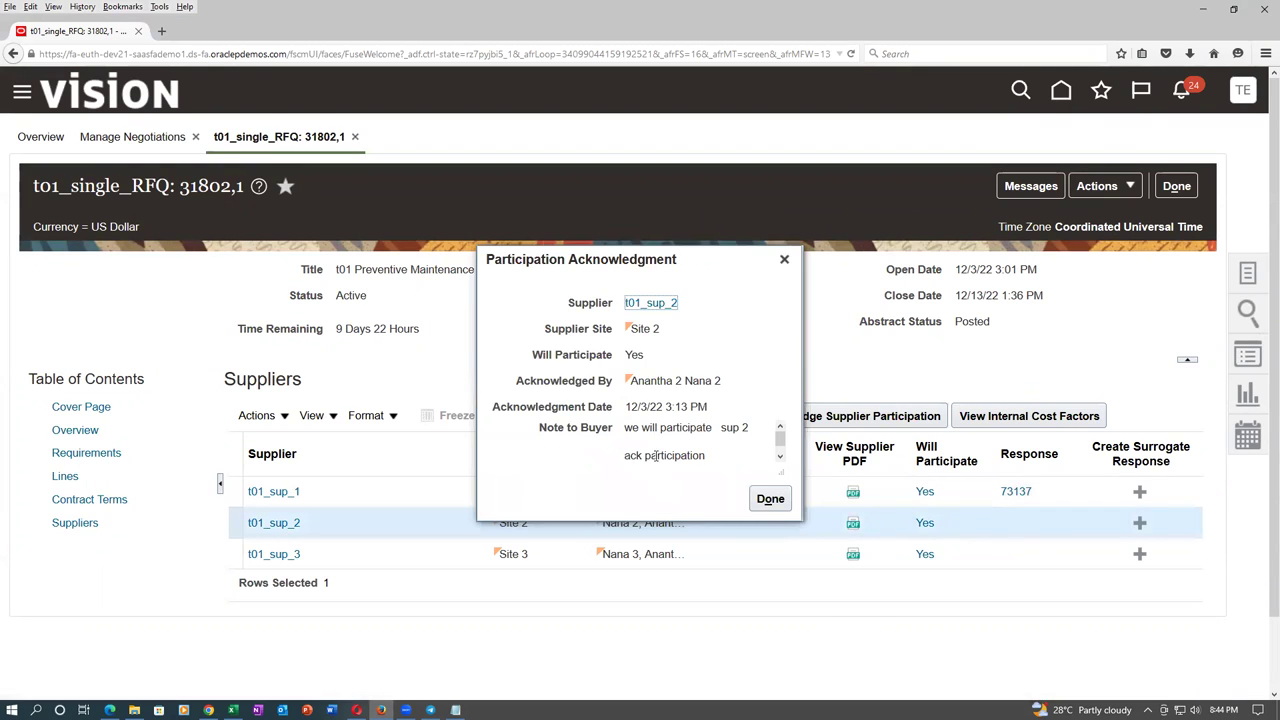
{"action": "left_click_drag", "start_coordinate": [780, 439], "coordinate": [780, 447]}
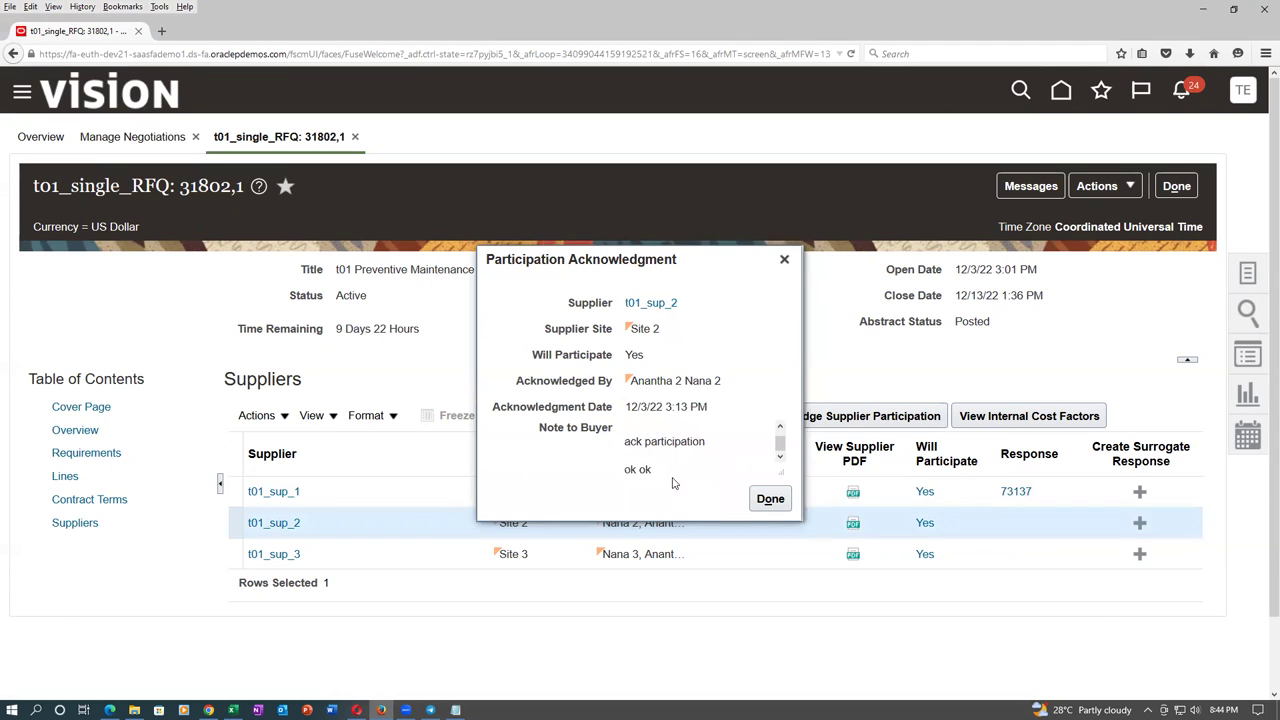
{"action": "left_click", "coordinate": [769, 499]}
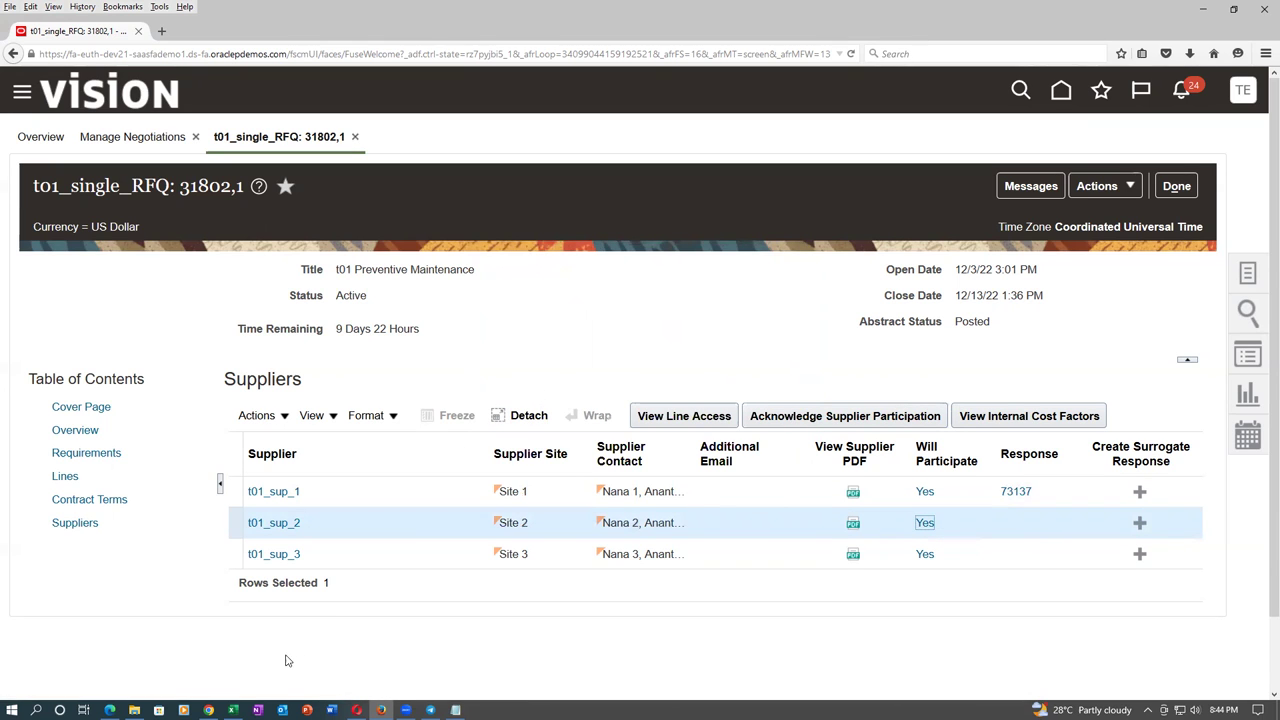
{"action": "left_click", "coordinate": [208, 710]}
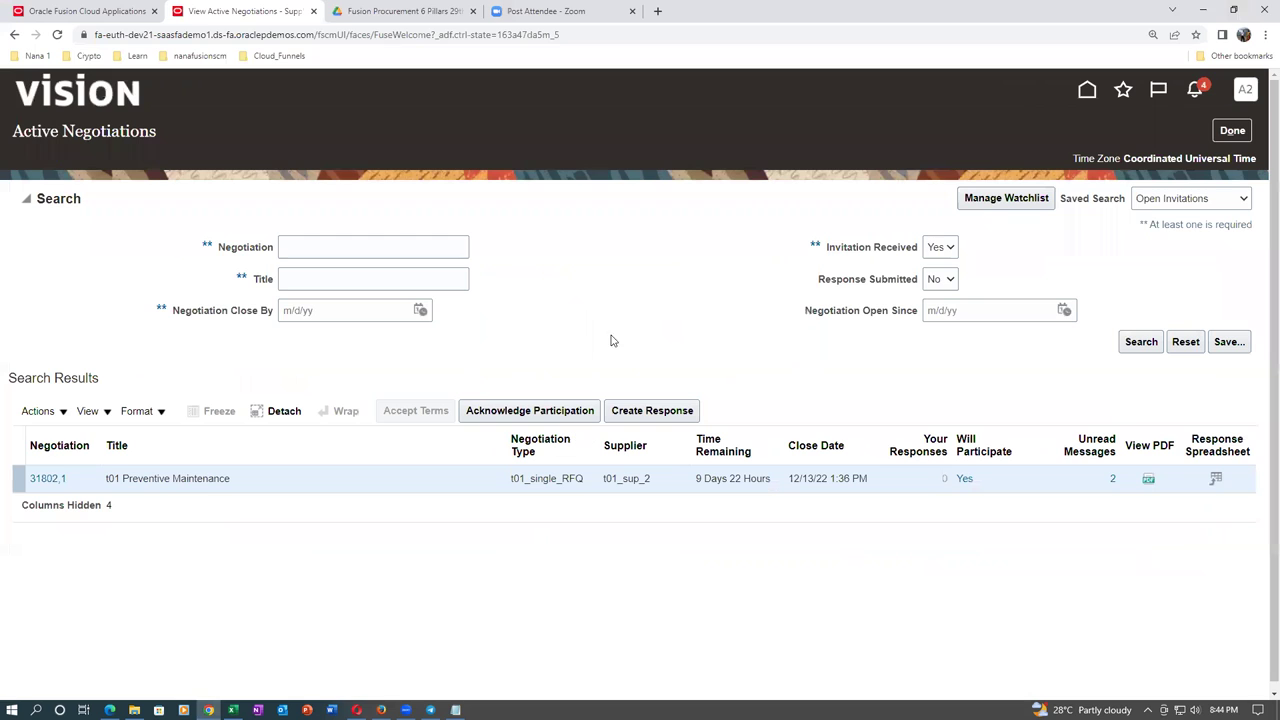
Create a response to 31802,1 copied from existing response 73133.
{"action": "left_click", "coordinate": [666, 412]}
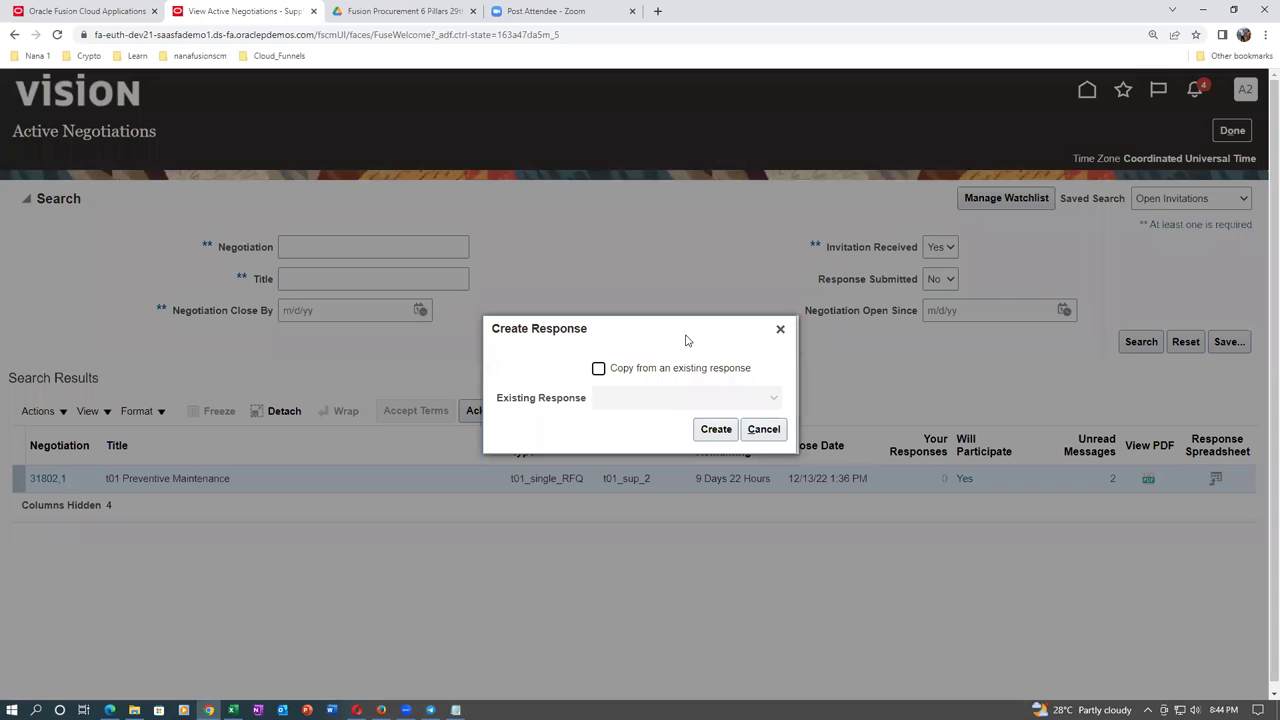
{"action": "left_click", "coordinate": [598, 368]}
{"action": "left_click", "coordinate": [717, 400]}
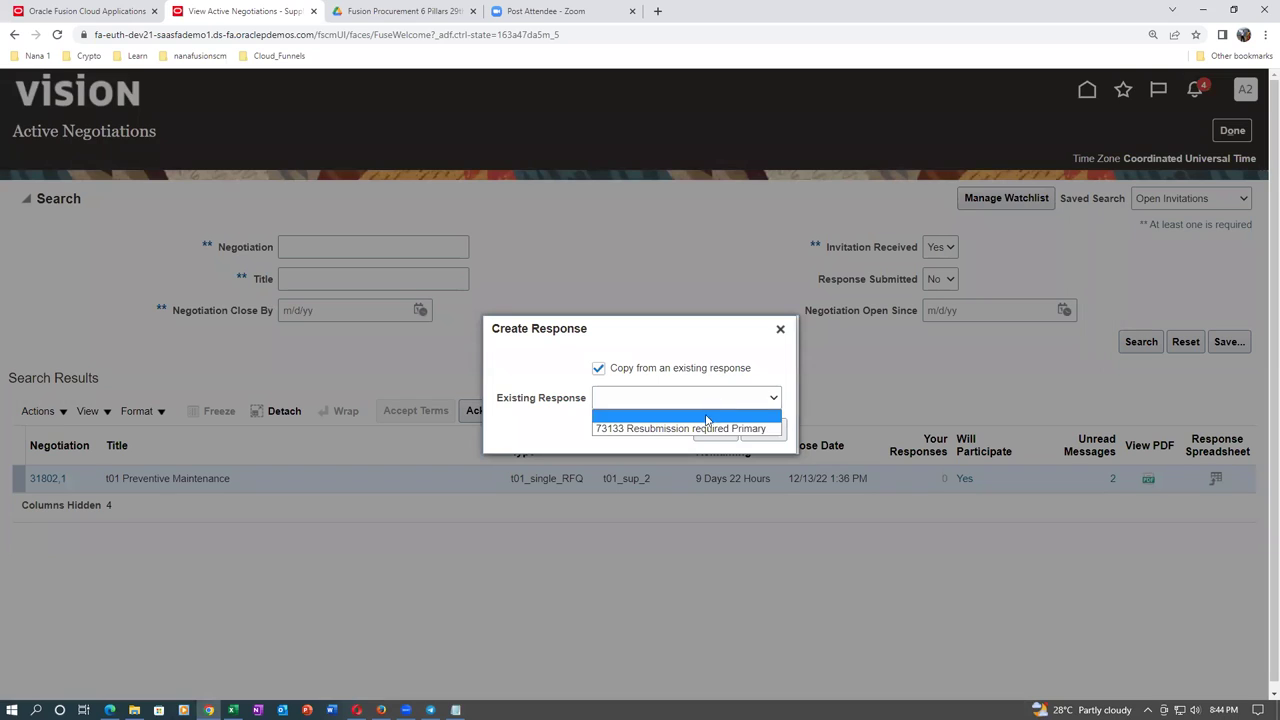
{"action": "left_click", "coordinate": [708, 423]}
{"action": "left_click", "coordinate": [714, 429]}
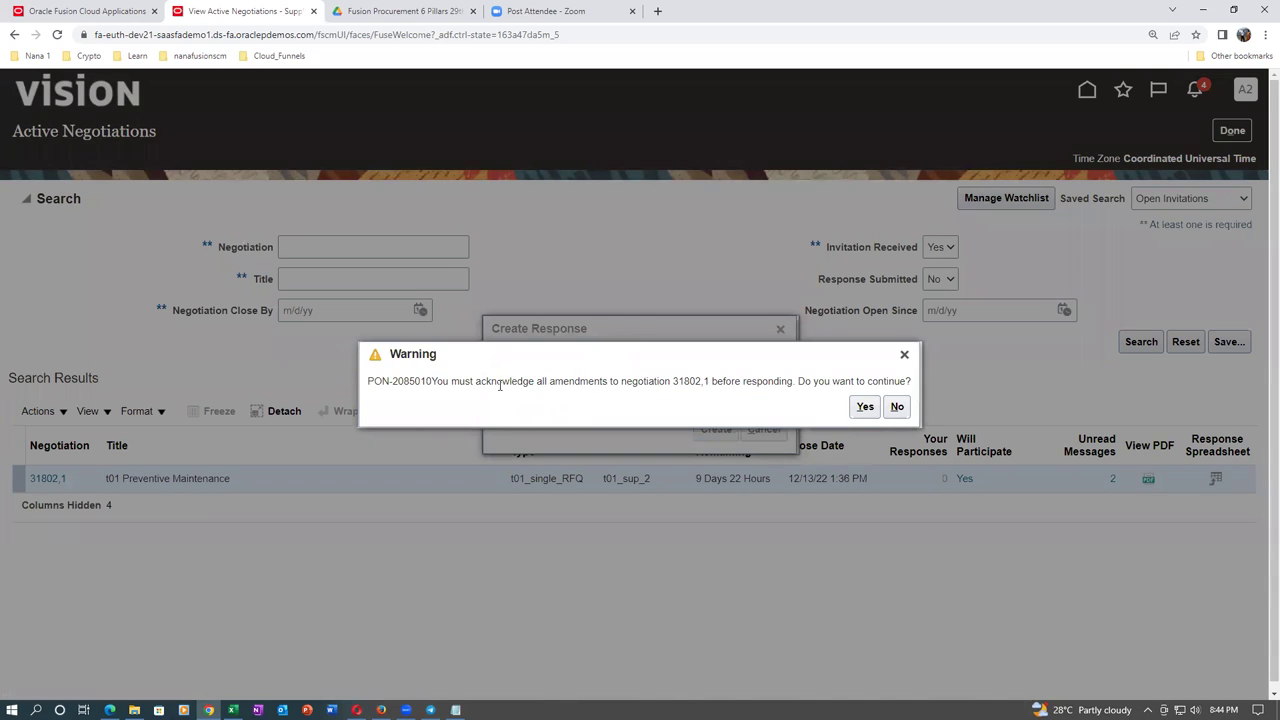
Accept the warning, review Amendment 1 to 31802, tick its acknowledgment, submit, and continue.
{"action": "left_click", "coordinate": [866, 406]}
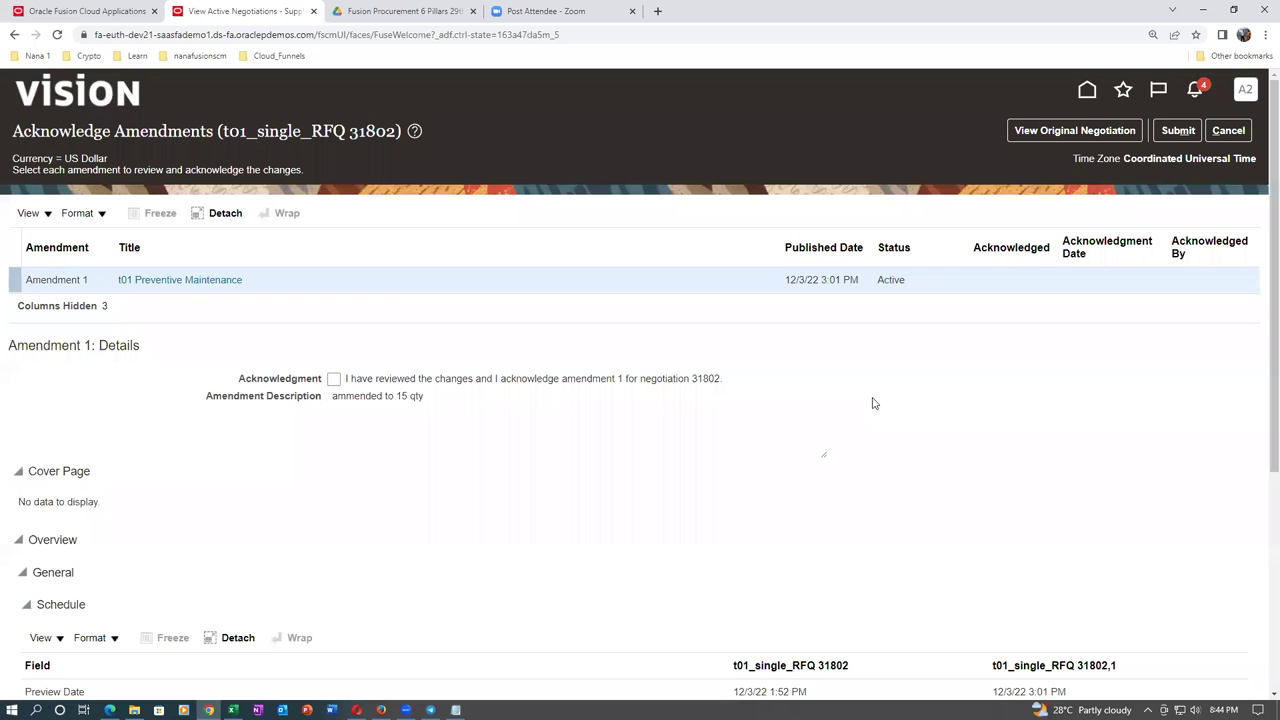
{"action": "scroll", "coordinate": [853, 379], "scroll_direction": "down", "scroll_amount": 3}
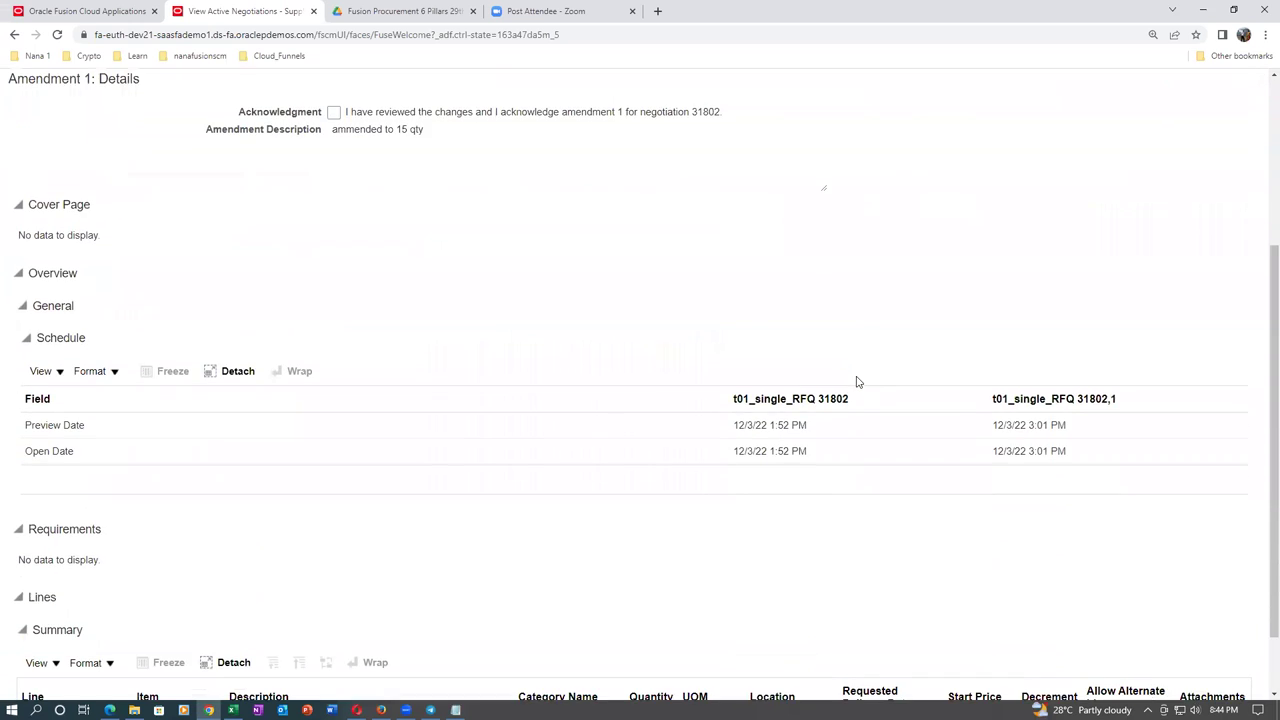
{"action": "scroll", "coordinate": [856, 381], "scroll_direction": "up", "scroll_amount": 2}
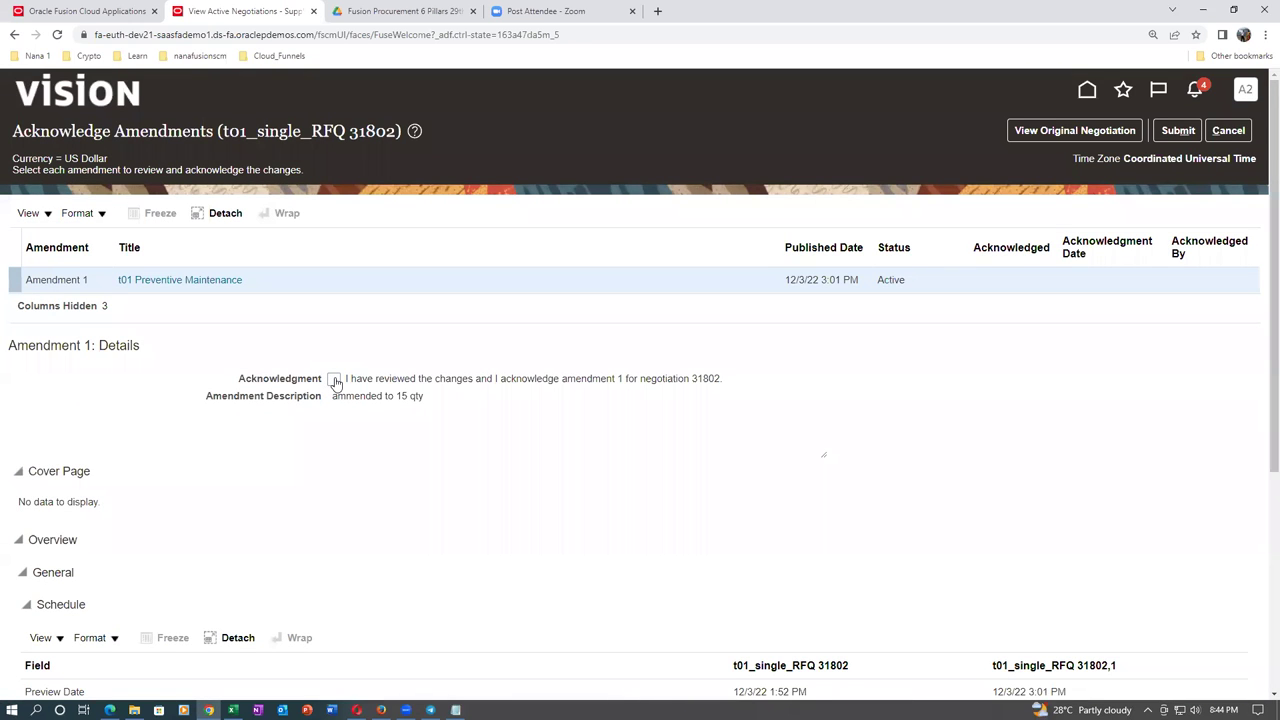
{"action": "scroll", "coordinate": [456, 396], "scroll_direction": "down", "scroll_amount": 4}
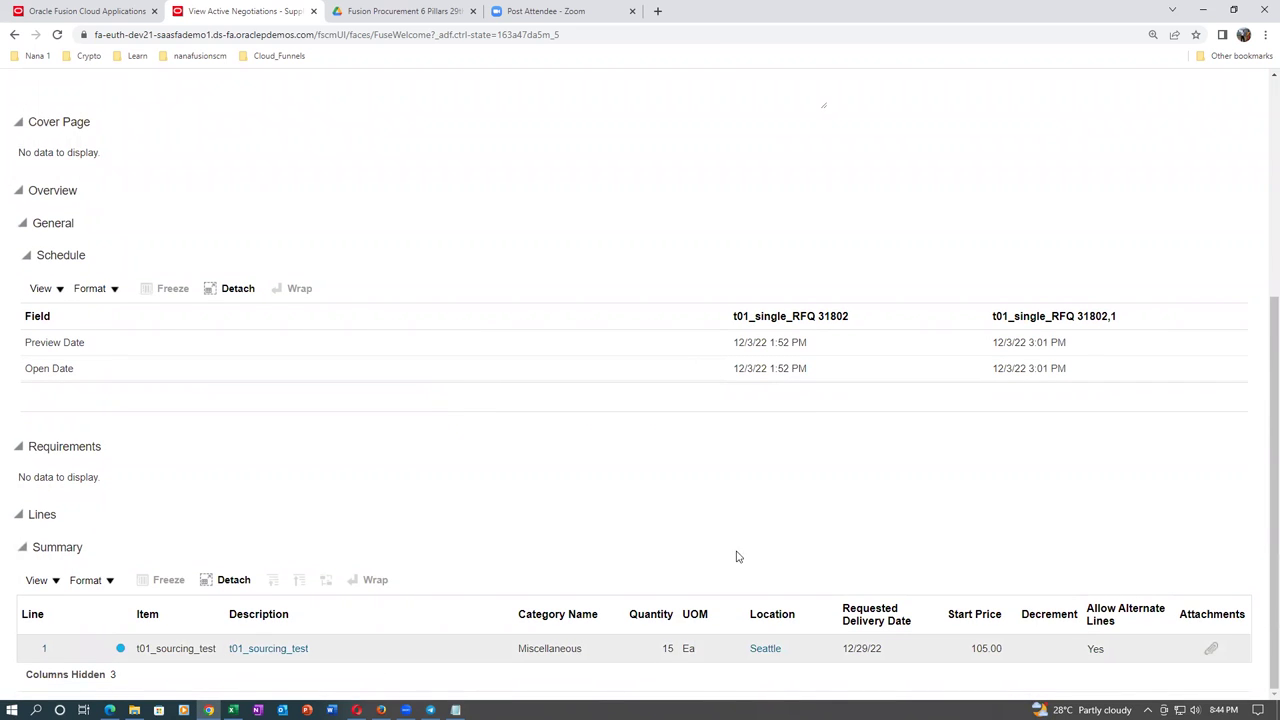
{"action": "scroll", "coordinate": [689, 494], "scroll_direction": "up", "scroll_amount": 3}
{"action": "left_click", "coordinate": [332, 297]}
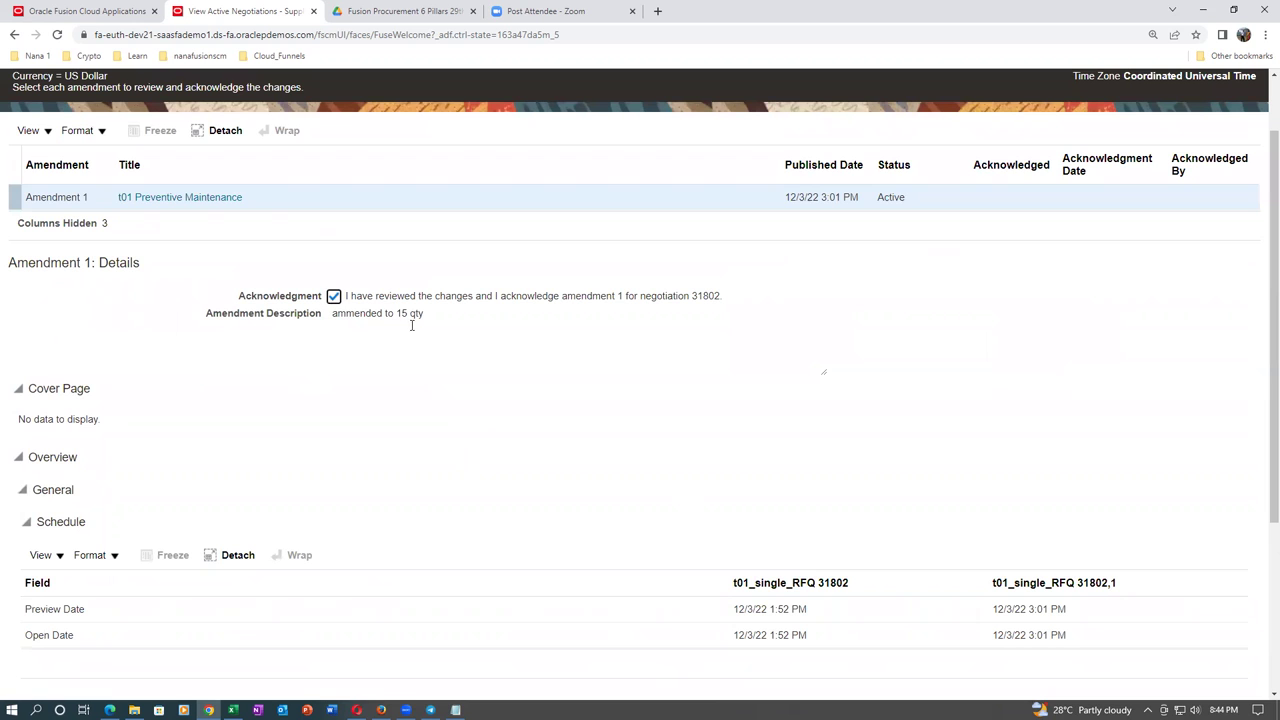
{"action": "scroll", "coordinate": [670, 373], "scroll_direction": "up", "scroll_amount": 1}
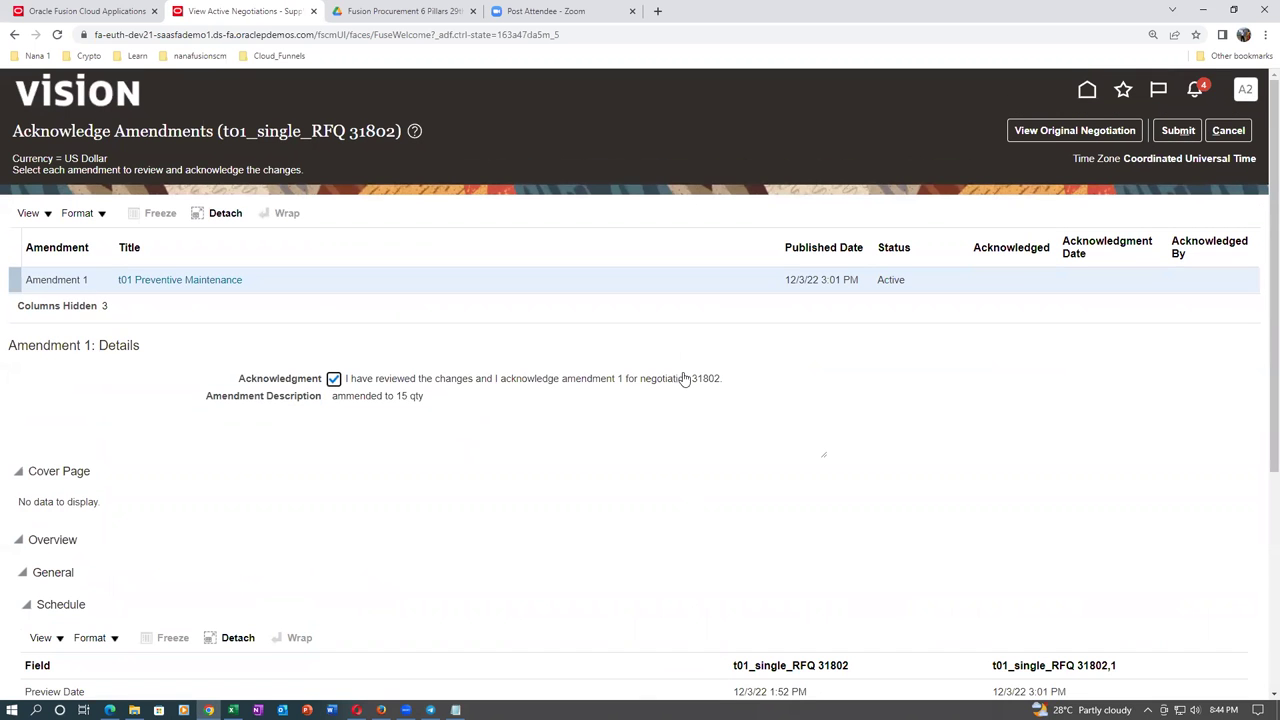
{"action": "left_click", "coordinate": [1178, 130]}
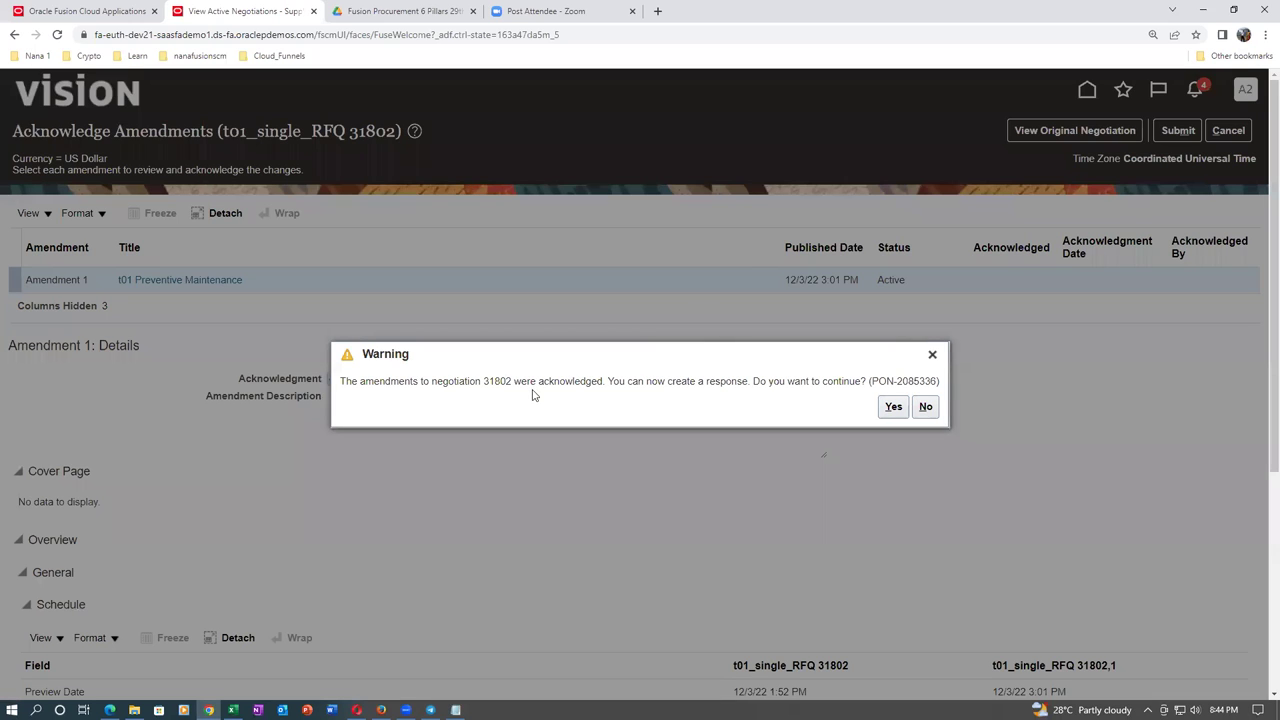
{"action": "left_click", "coordinate": [893, 407]}
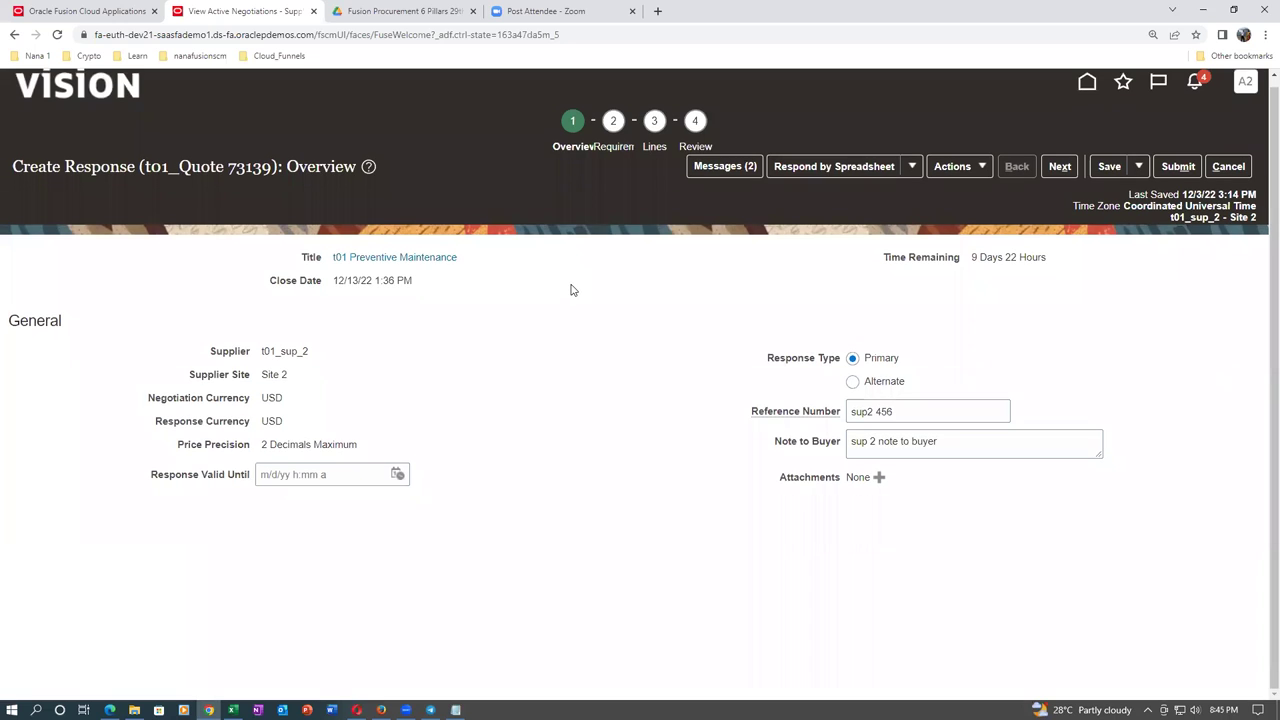
Advance response 73139 through Requirements, viewing Section 2. Technical capabilities, to the Lines step.
{"action": "left_click", "coordinate": [1059, 166]}
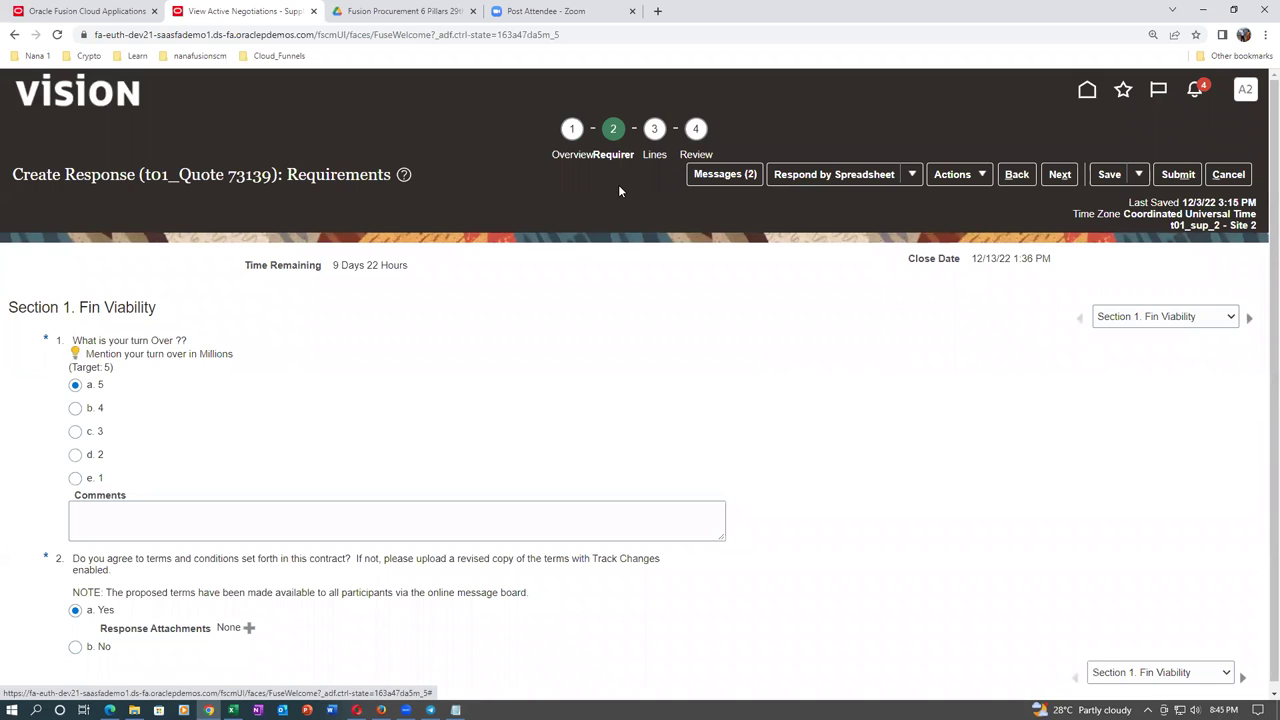
{"action": "scroll", "coordinate": [155, 432], "scroll_direction": "down", "scroll_amount": 1}
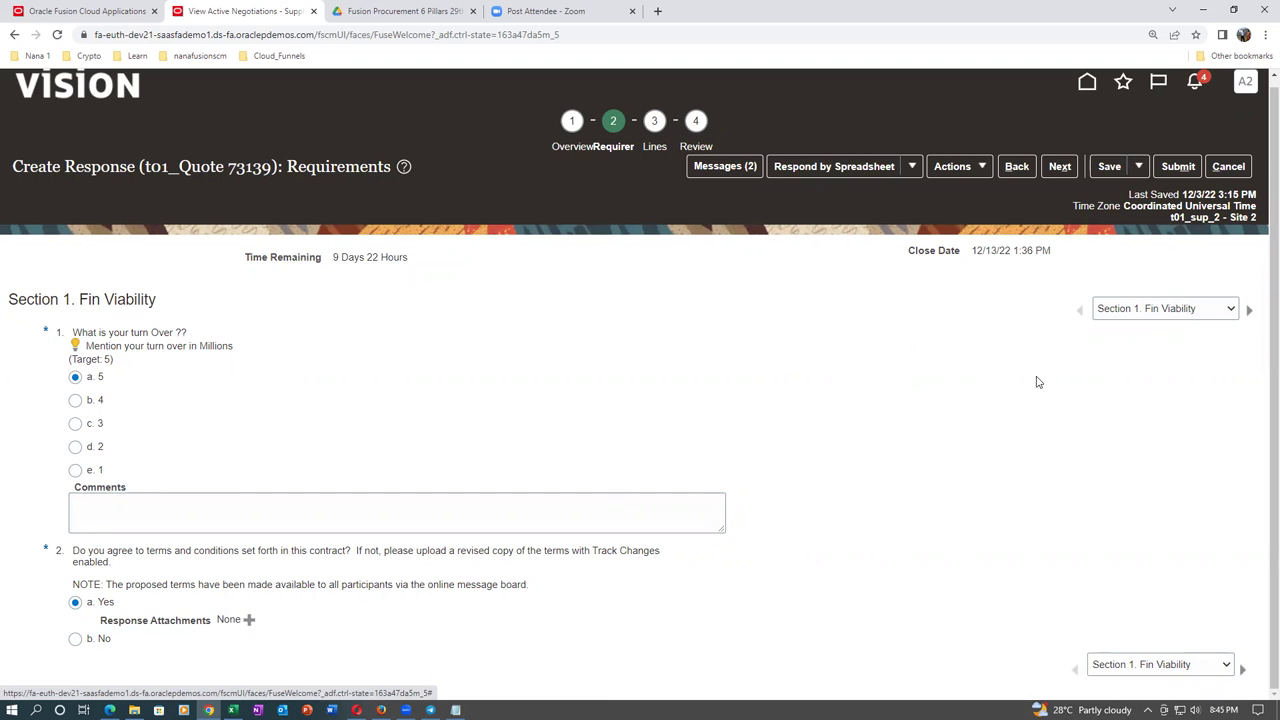
{"action": "left_click", "coordinate": [1140, 310]}
{"action": "left_click", "coordinate": [1140, 339]}
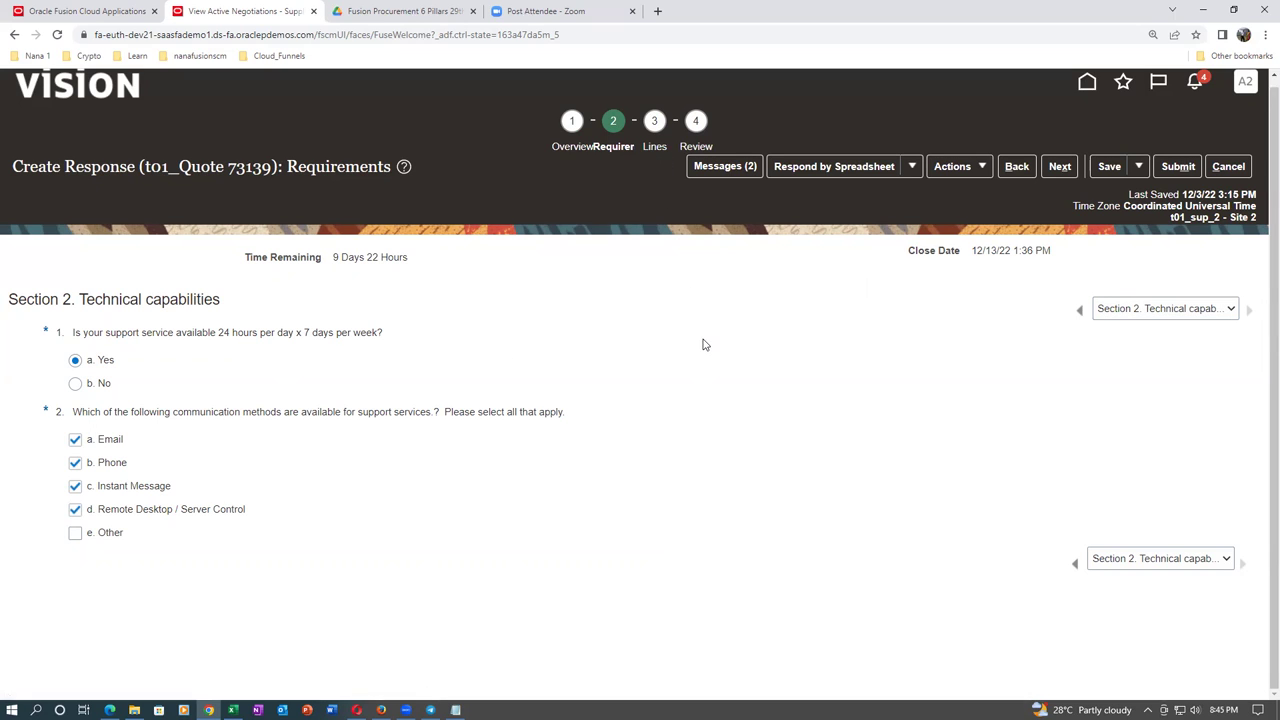
{"action": "left_click", "coordinate": [652, 152]}
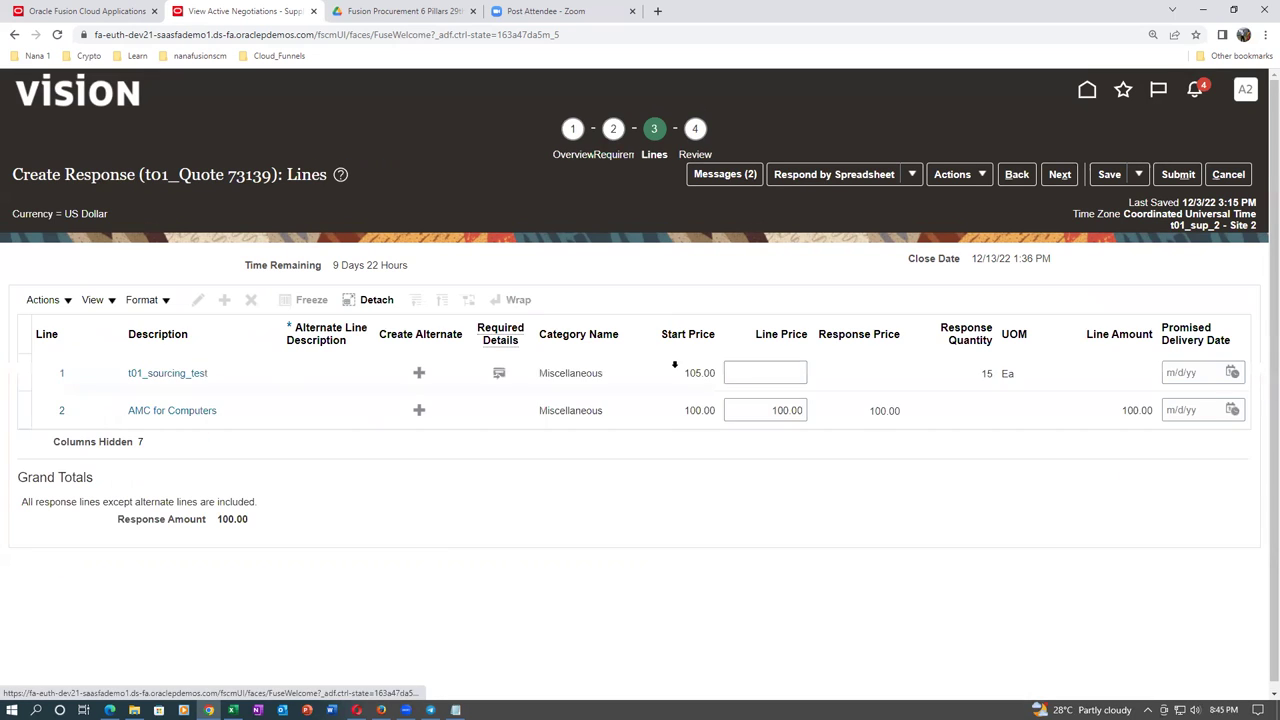
Price line 1 at 80.00 with transportation 20.00 and storage 1.00 cost factors, then save.
{"action": "left_click", "coordinate": [754, 373]}
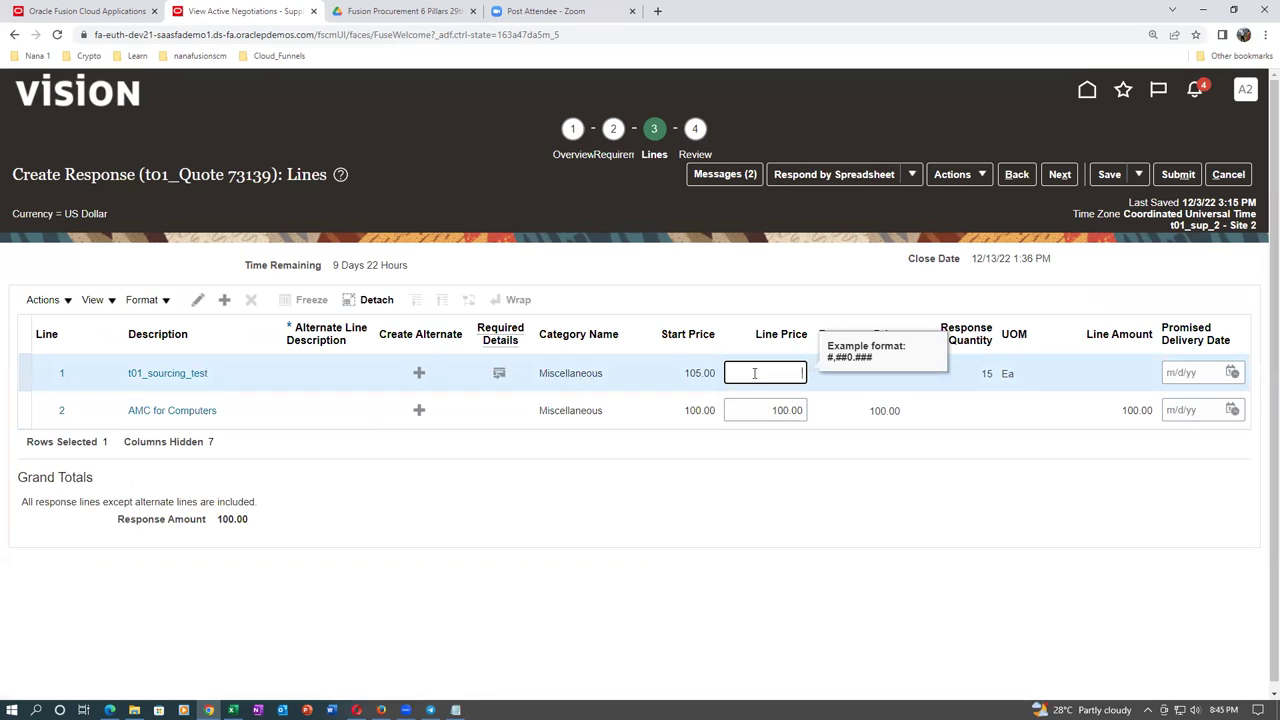
{"action": "left_click", "coordinate": [352, 373]}
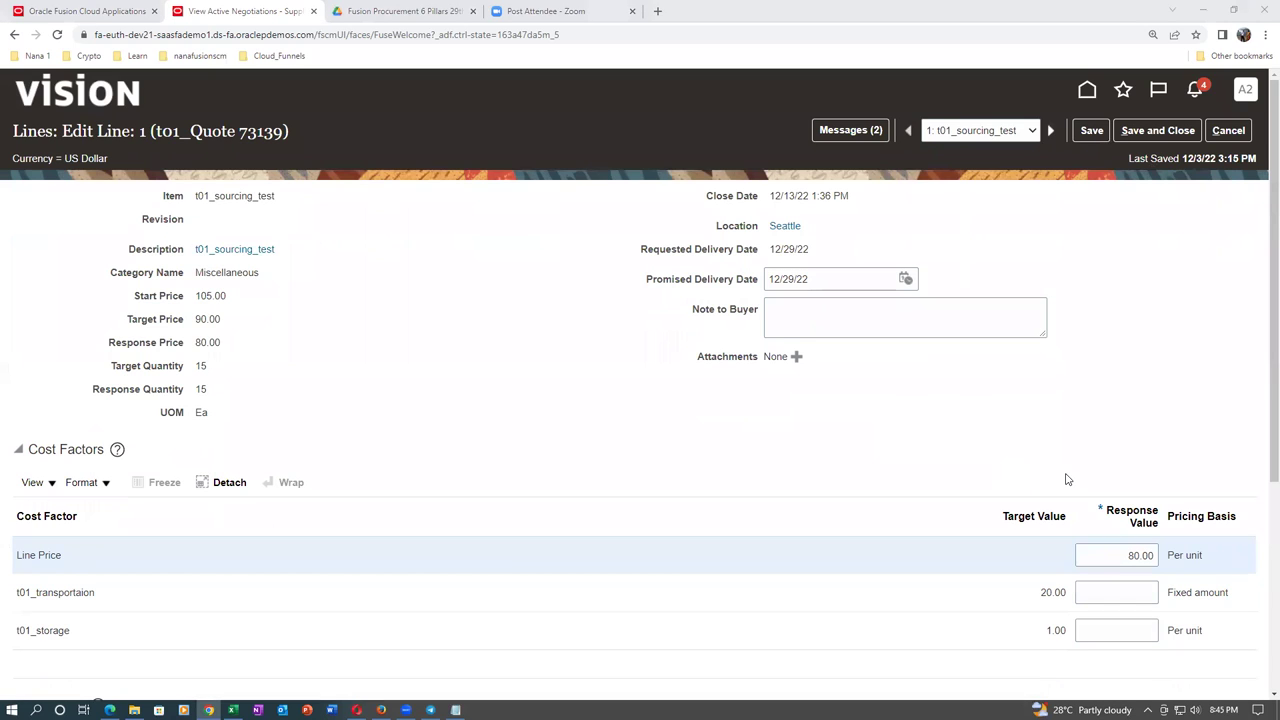
{"action": "left_click", "coordinate": [1128, 595]}
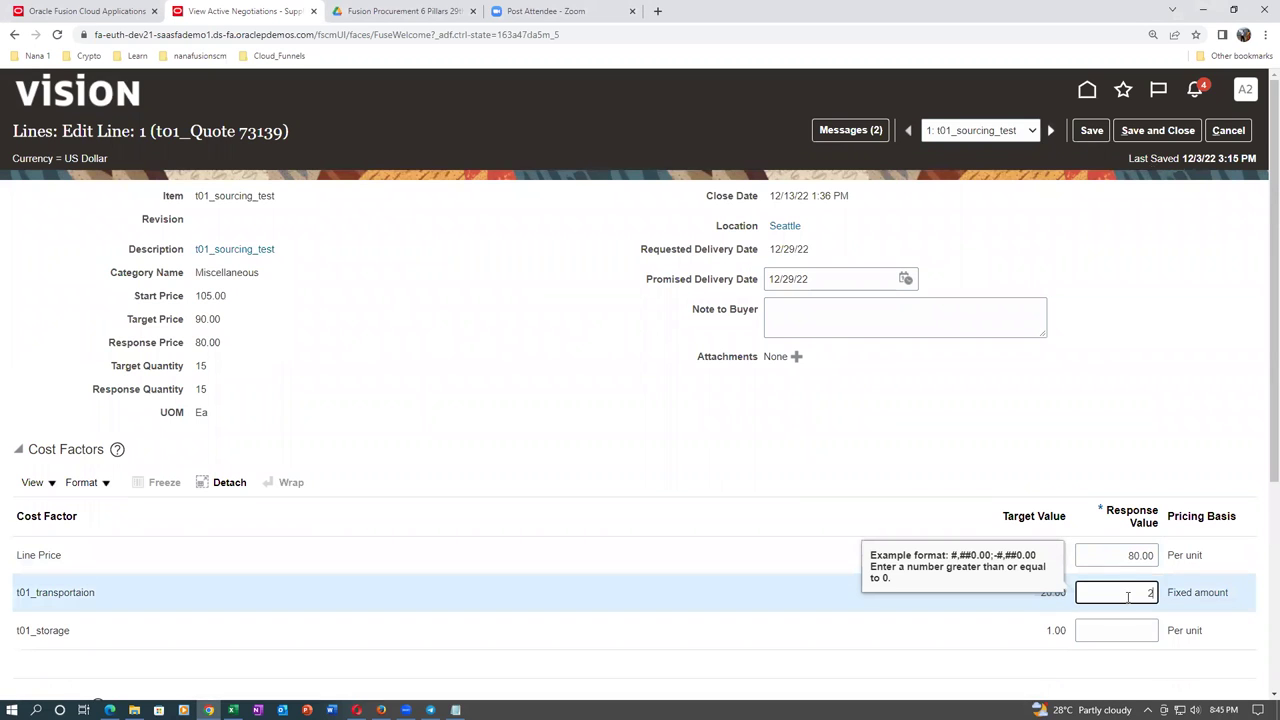
{"action": "type", "text": "0"}
{"action": "left_click", "coordinate": [1126, 631]}
{"action": "type", "text": "1"}
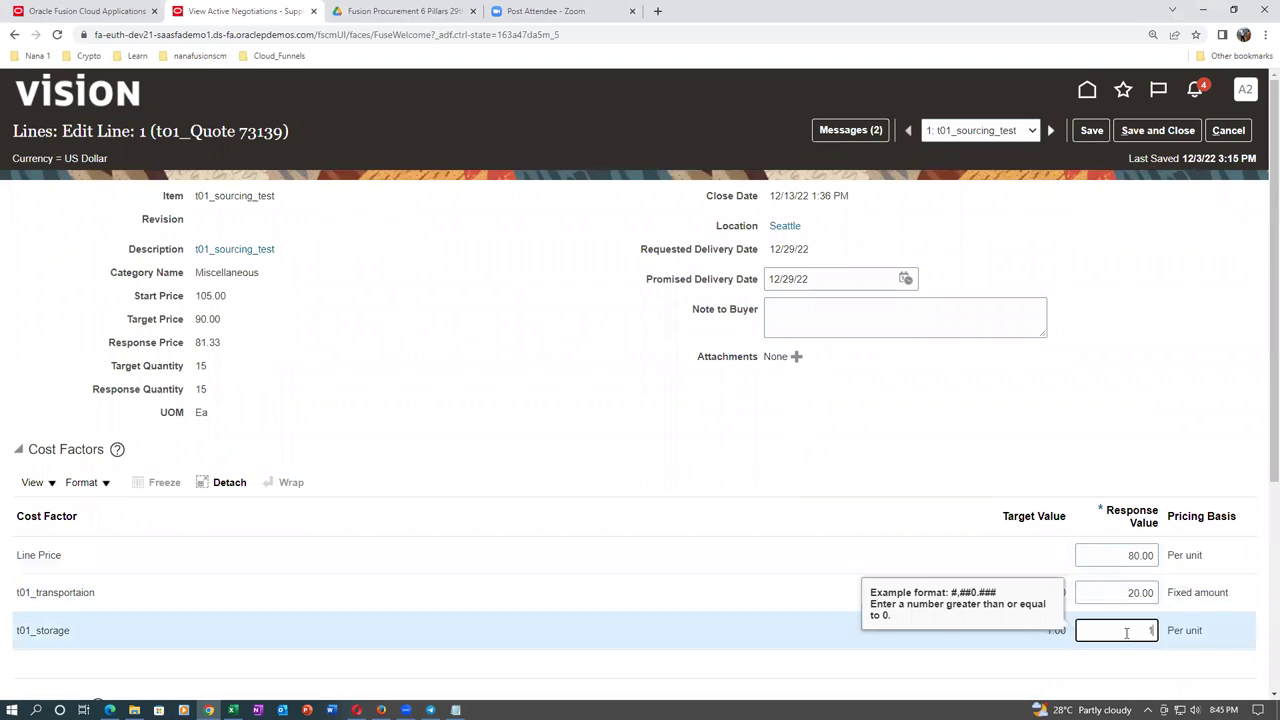
{"action": "left_click", "coordinate": [842, 468]}
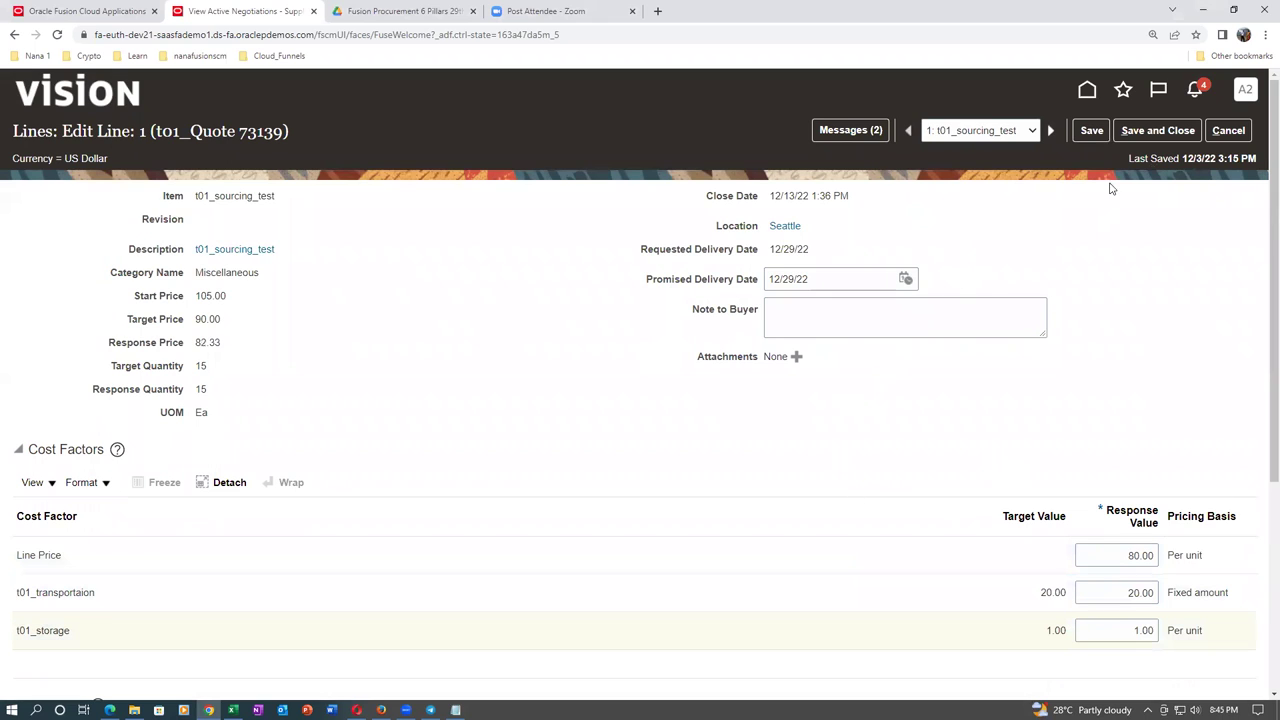
{"action": "left_click", "coordinate": [1158, 130]}
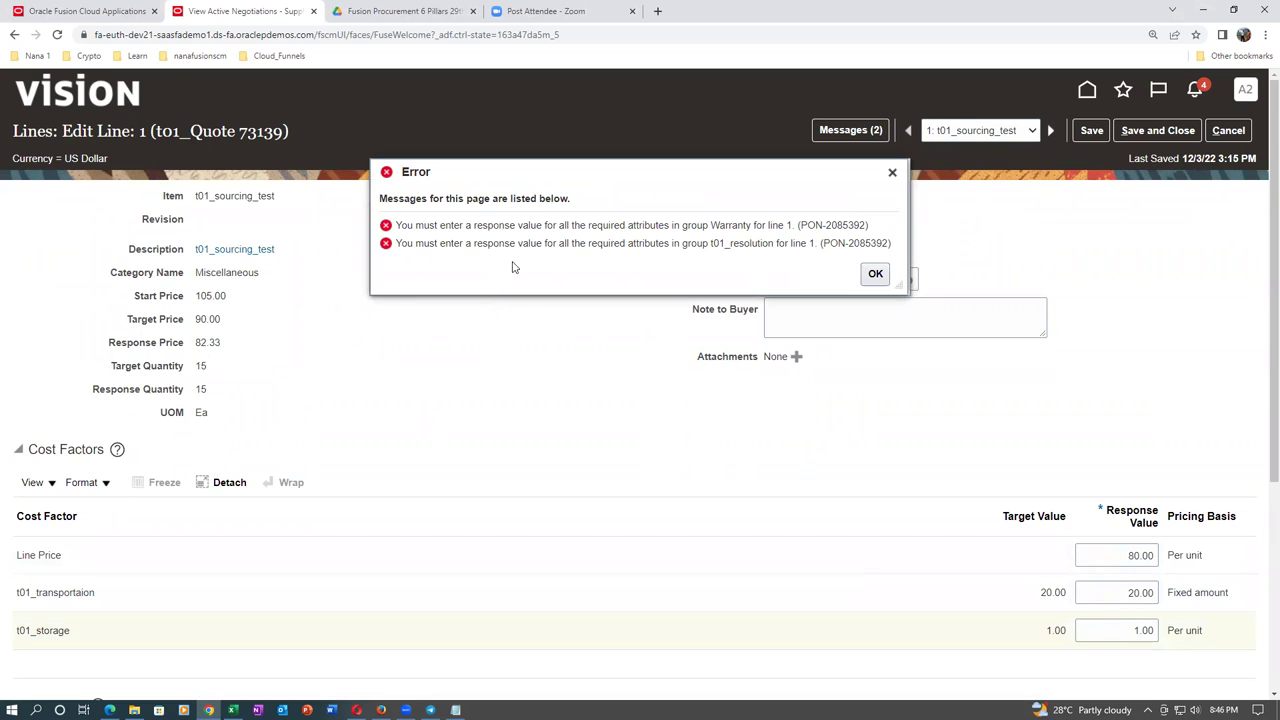
Answer monitor resolution 'DHF' and warranty years 'CGFJ', save the line, and submit the response.
{"action": "left_click", "coordinate": [876, 274]}
{"action": "scroll", "coordinate": [564, 405], "scroll_direction": "down", "scroll_amount": 1}
{"action": "scroll", "coordinate": [564, 405], "scroll_direction": "down", "scroll_amount": 3}
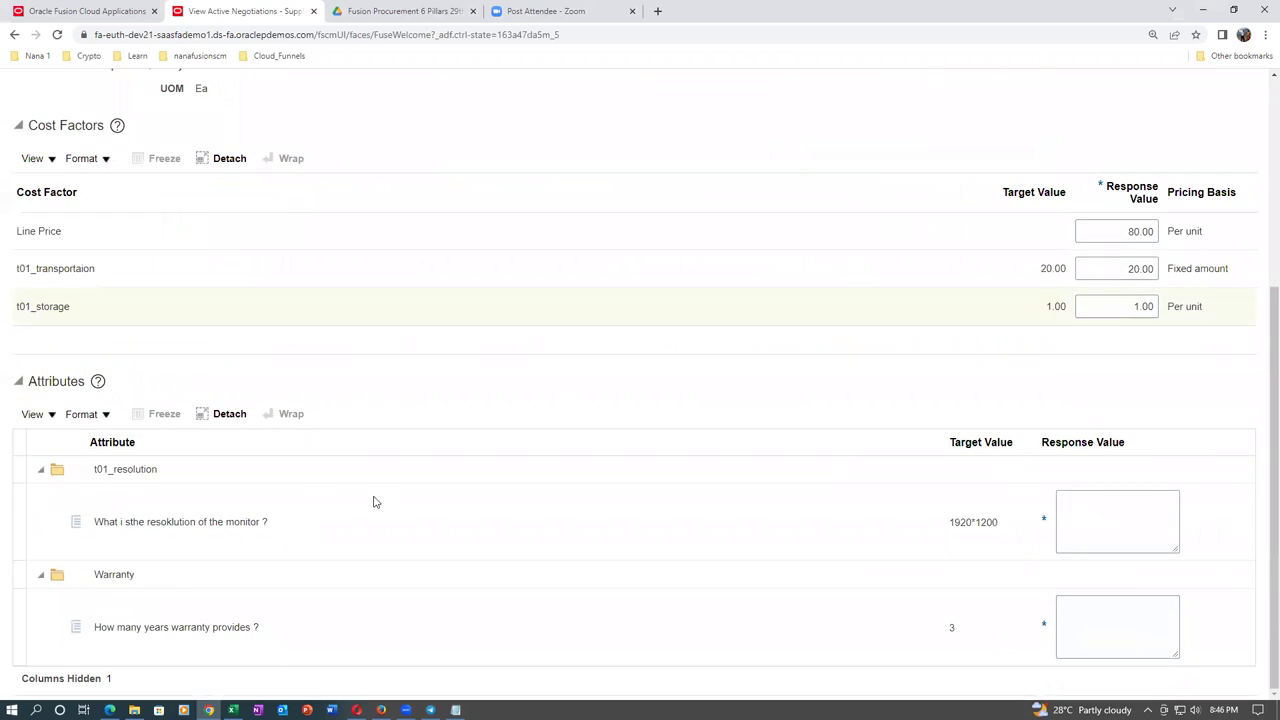
{"action": "left_click", "coordinate": [1094, 522]}
{"action": "type", "text": "DHF"}
{"action": "left_click", "coordinate": [1097, 616]}
{"action": "type", "text": "CGFJ"}
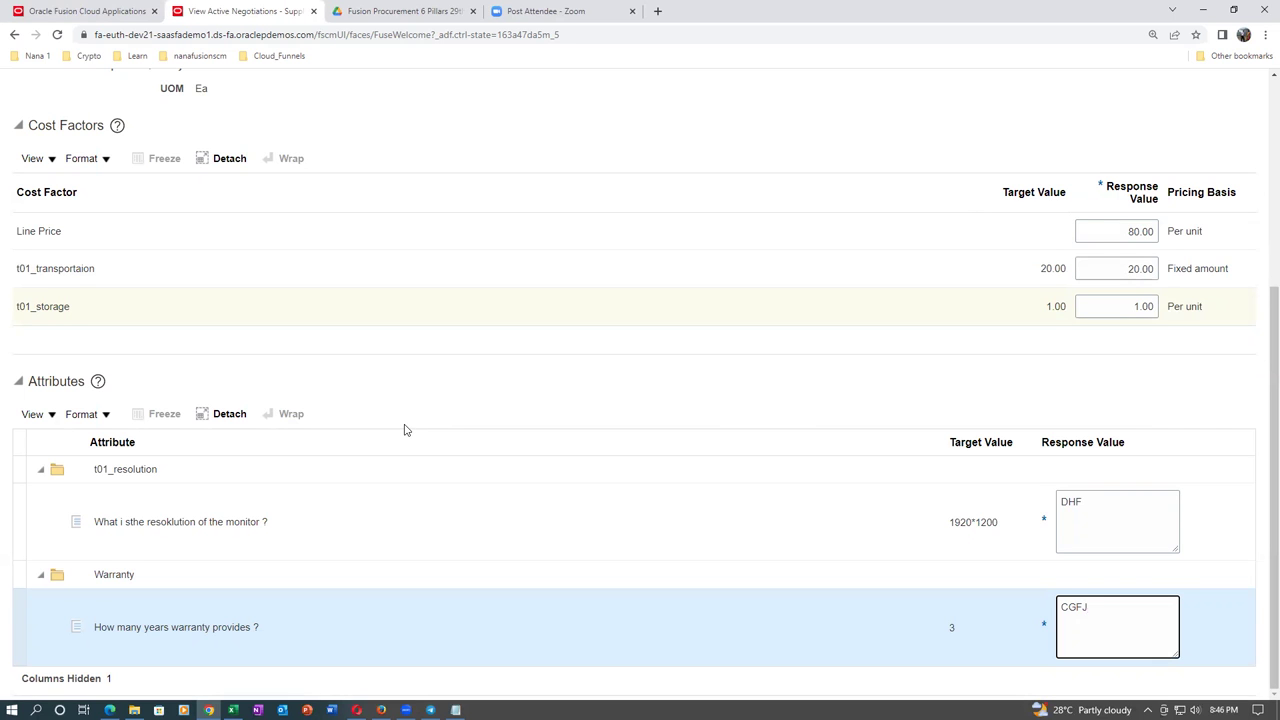
{"action": "scroll", "coordinate": [405, 430], "scroll_direction": "up", "scroll_amount": 4}
{"action": "left_click", "coordinate": [1178, 130]}
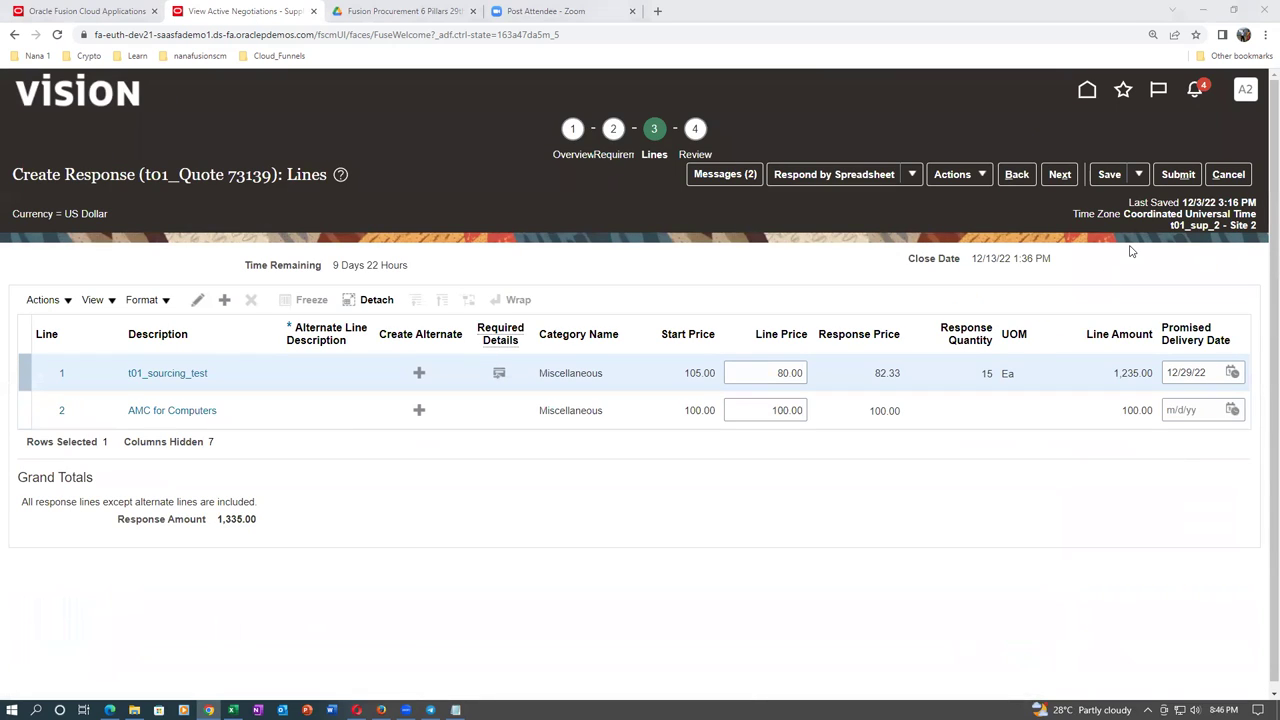
{"action": "left_click", "coordinate": [1183, 176]}
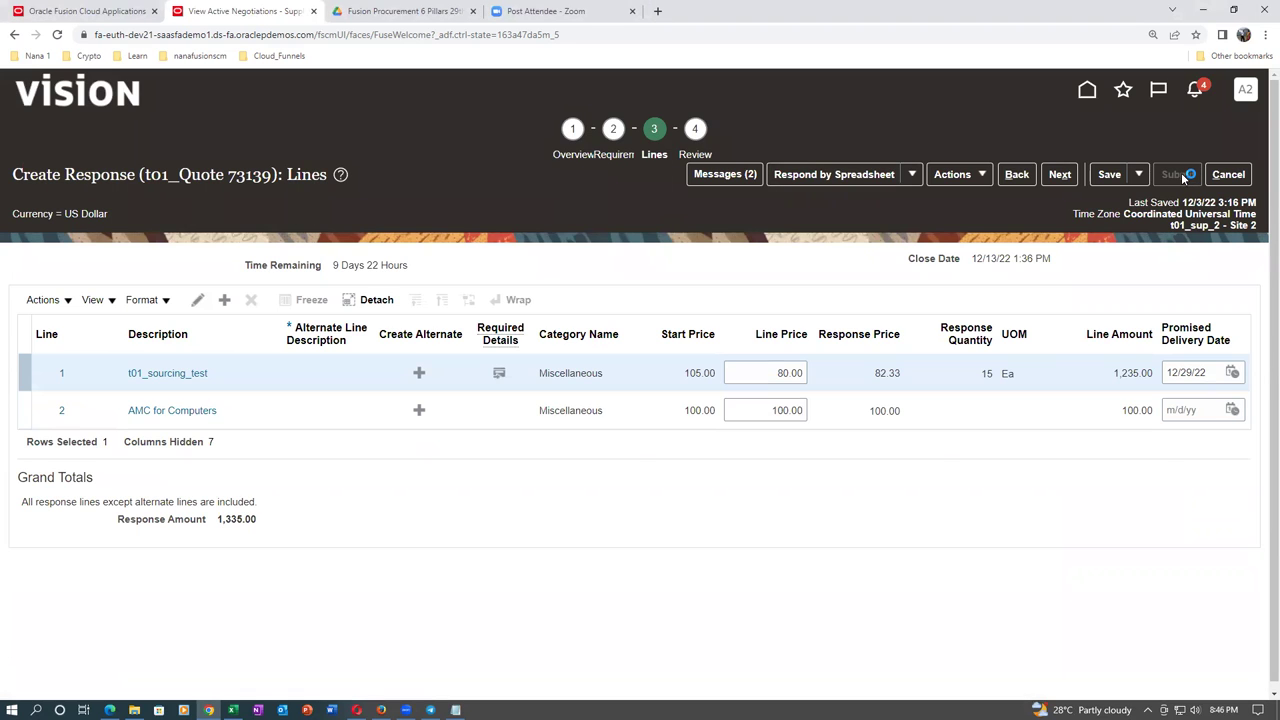
{"action": "left_click", "coordinate": [749, 255]}
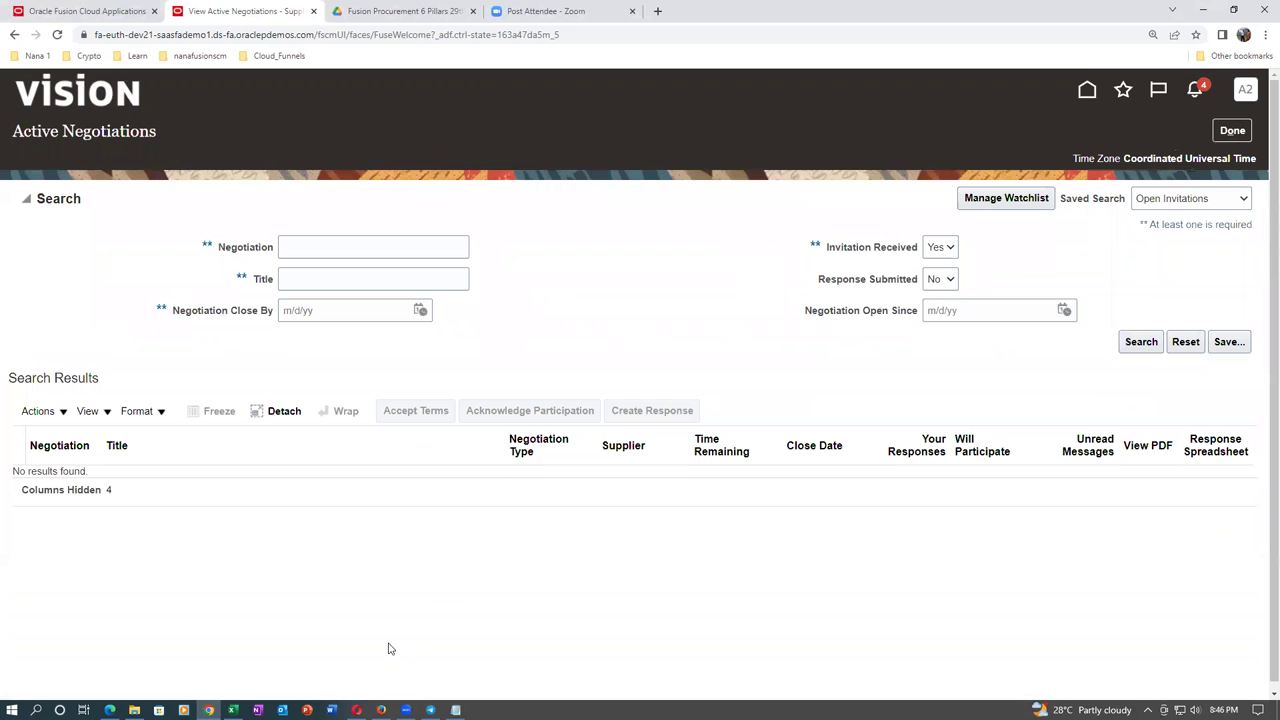
In the buyer window, re-search Manage Negotiations to see 31802,1 with 2 responses and open it.
{"action": "left_click", "coordinate": [381, 710]}
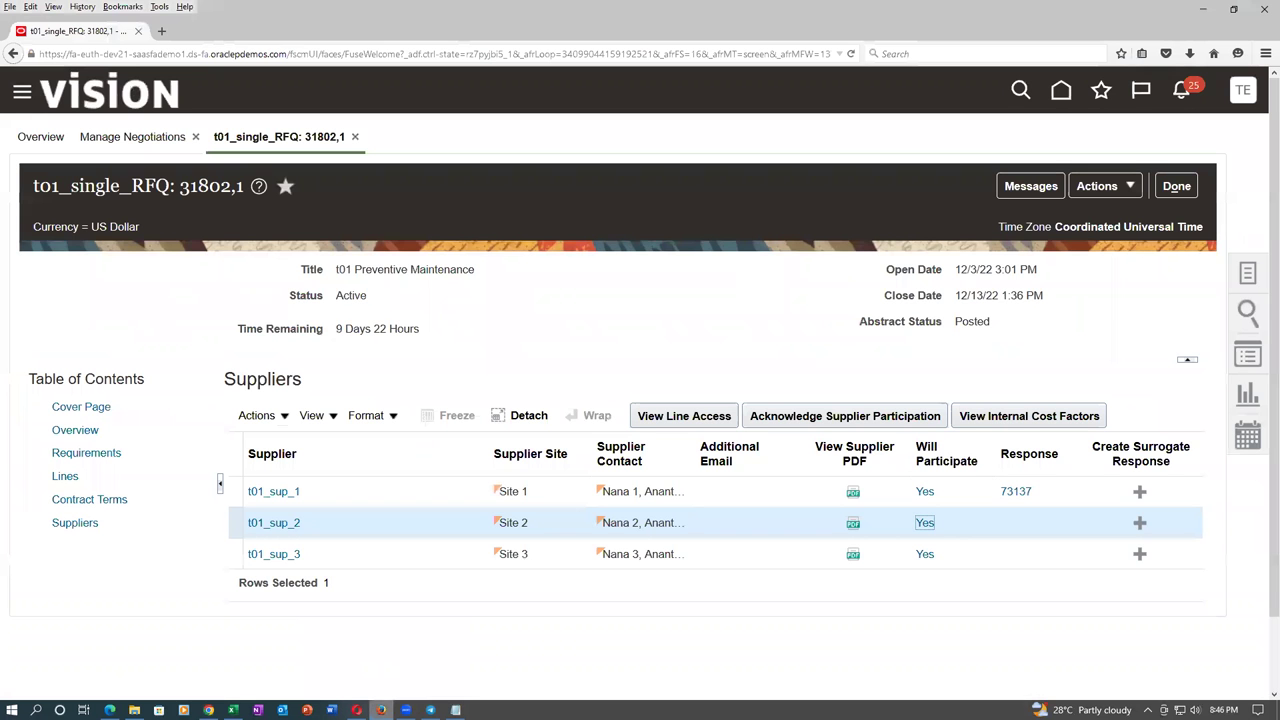
{"action": "left_click", "coordinate": [1173, 190]}
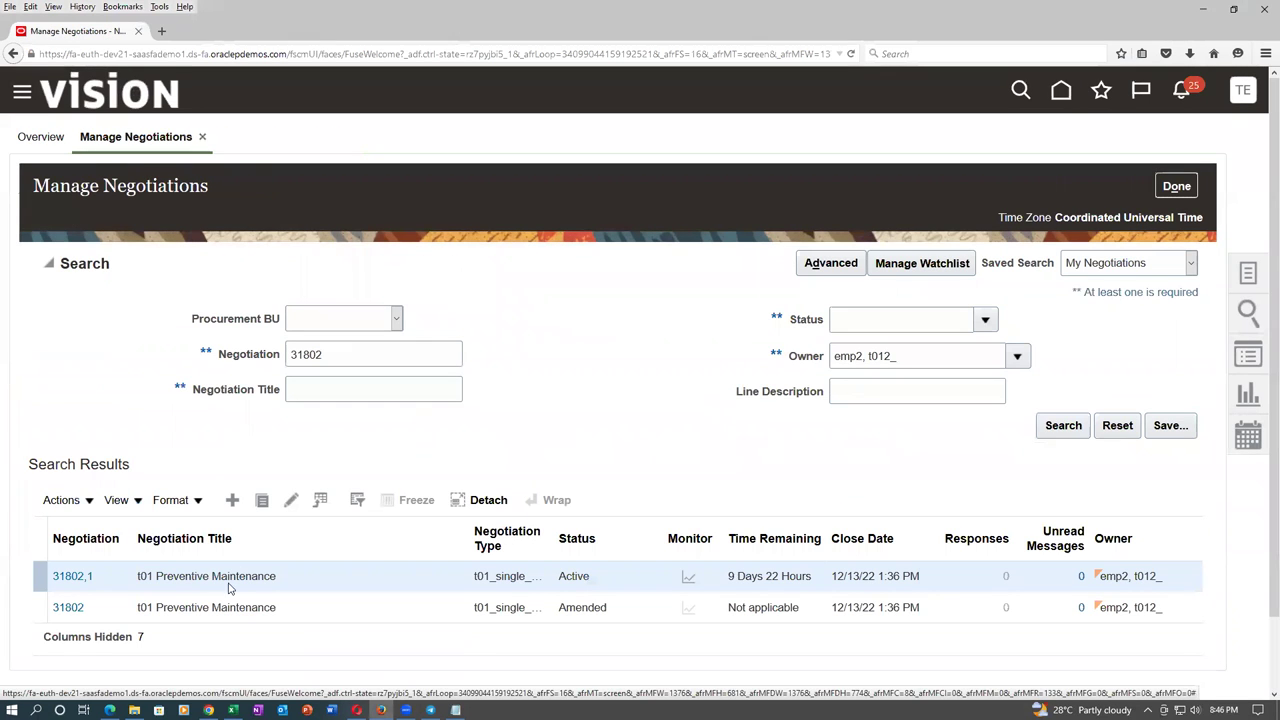
{"action": "left_click", "coordinate": [1062, 425]}
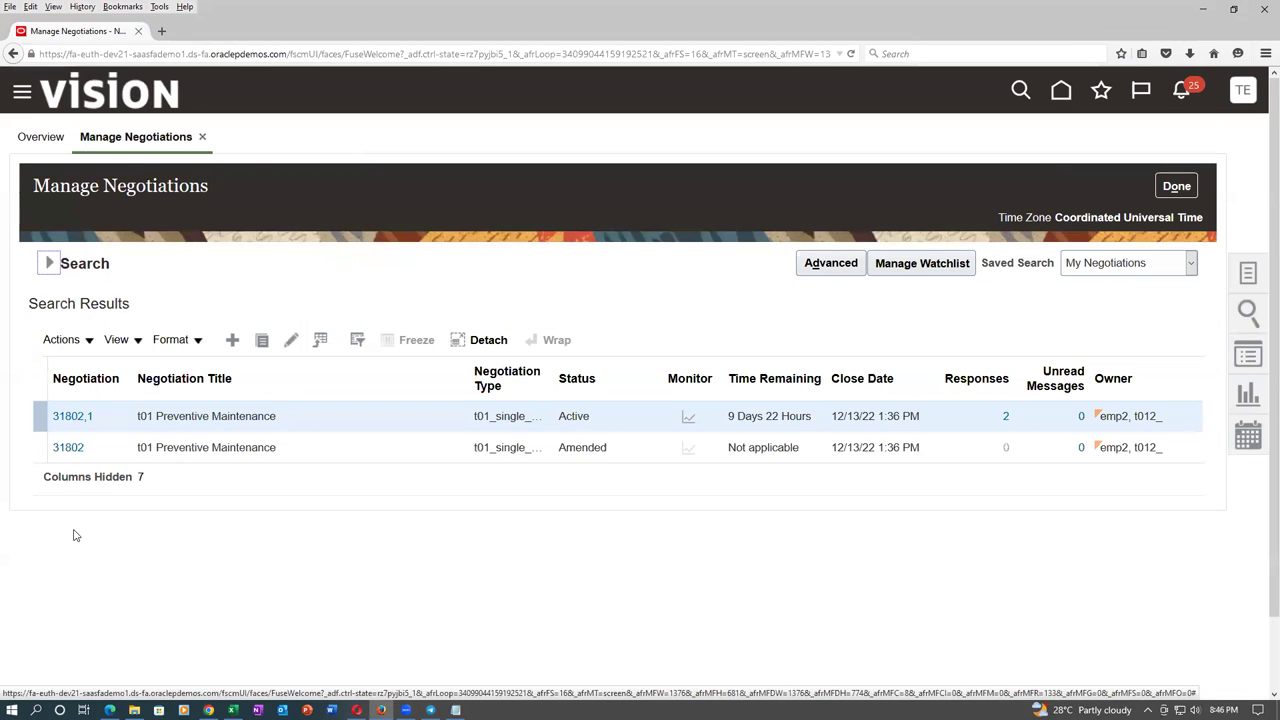
{"action": "left_click", "coordinate": [60, 416]}
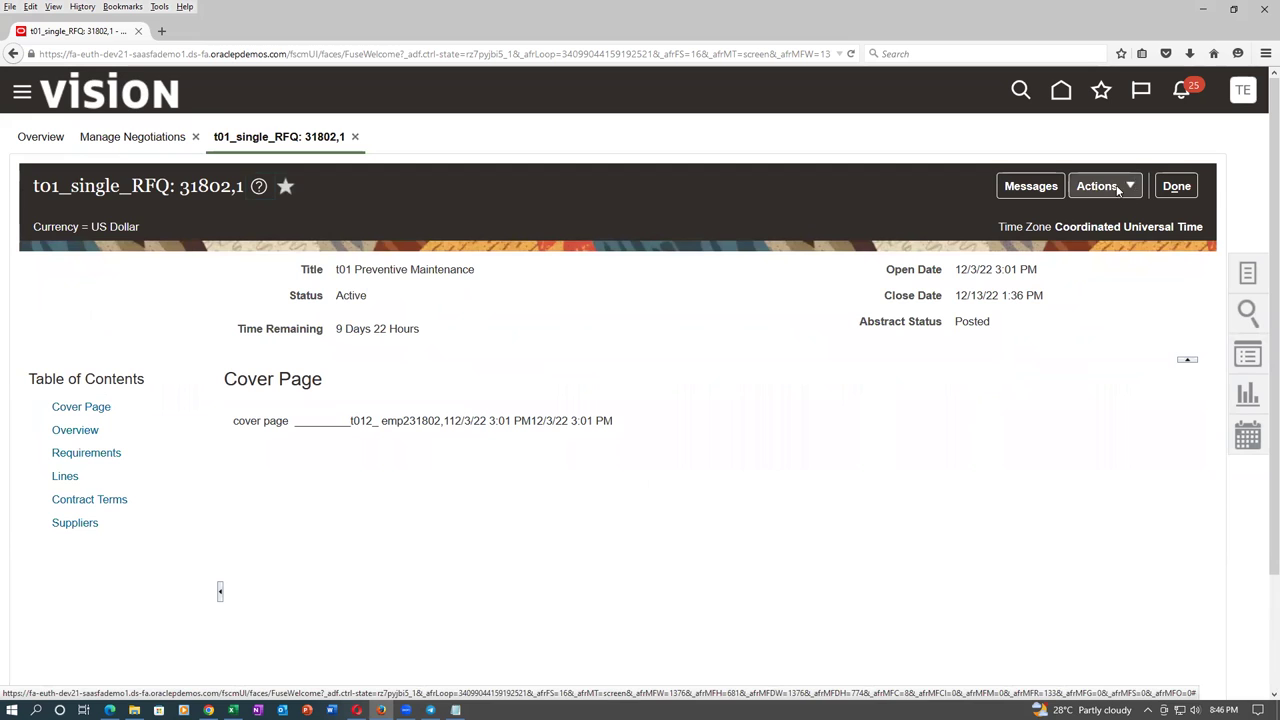
Create amendment 31802,2 via Actions > Manage > Create Amendment, then cancel out of editing it.
{"action": "left_click", "coordinate": [1118, 188]}
{"action": "mouse_move", "coordinate": [1117, 270]}
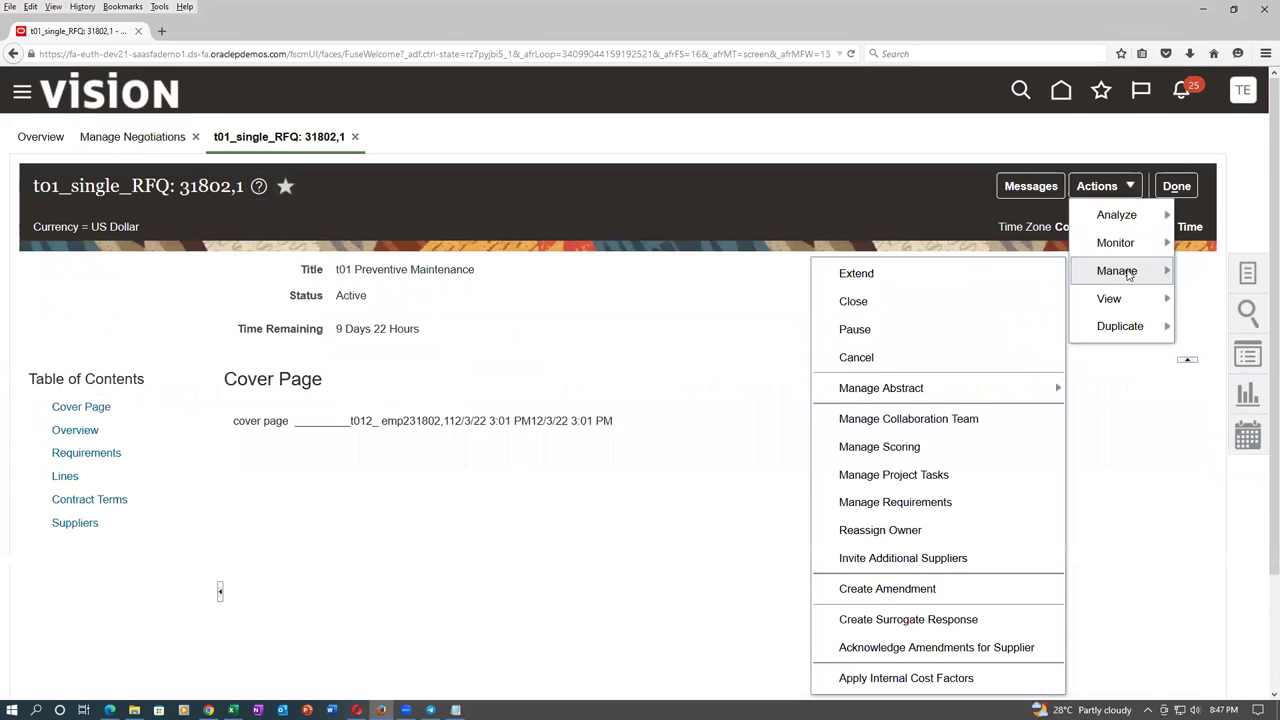
{"action": "left_click", "coordinate": [916, 589]}
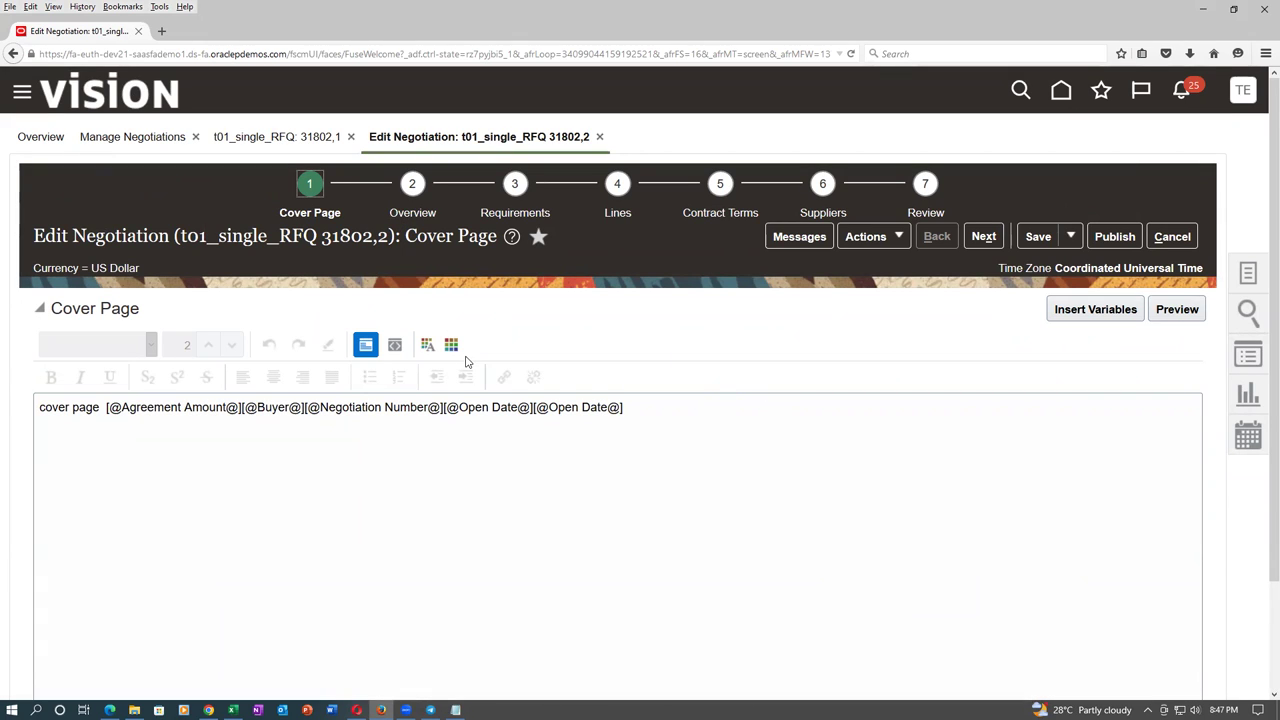
{"action": "left_click", "coordinate": [1192, 236]}
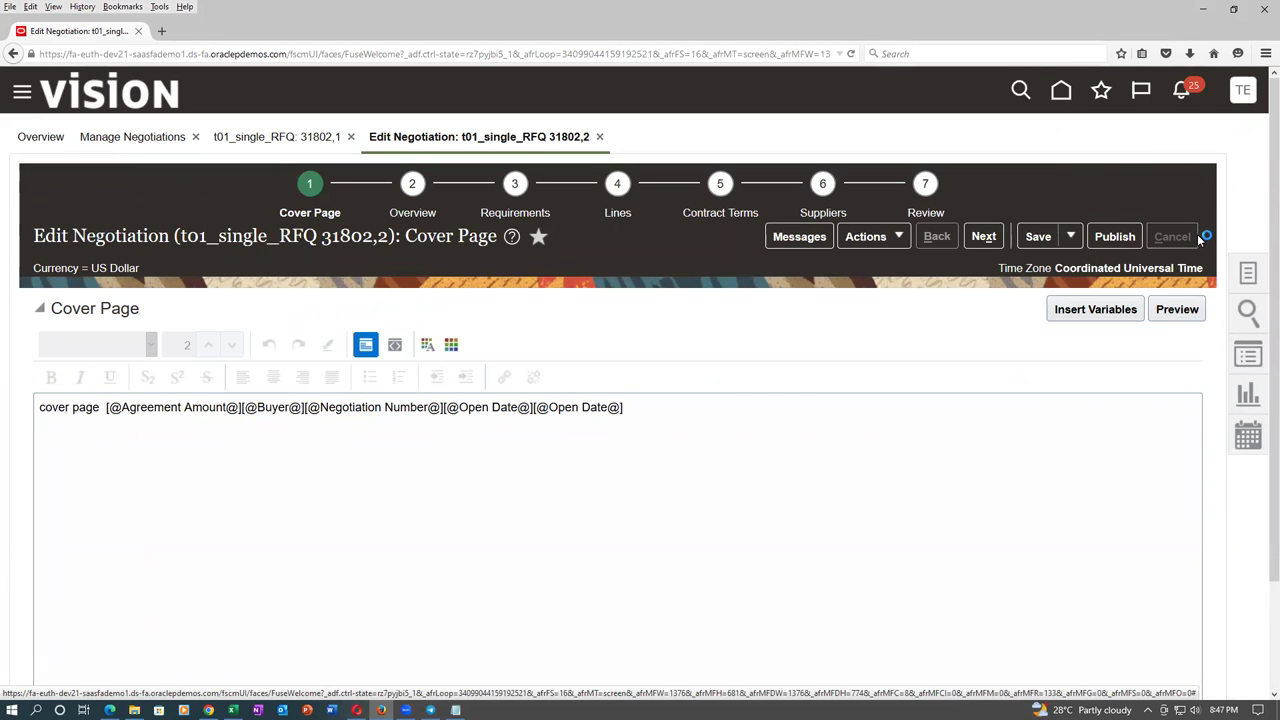
Refresh Manage Negotiations to list draft 31802,2 and reopen active negotiation 31802,1.
{"action": "left_click", "coordinate": [1189, 196]}
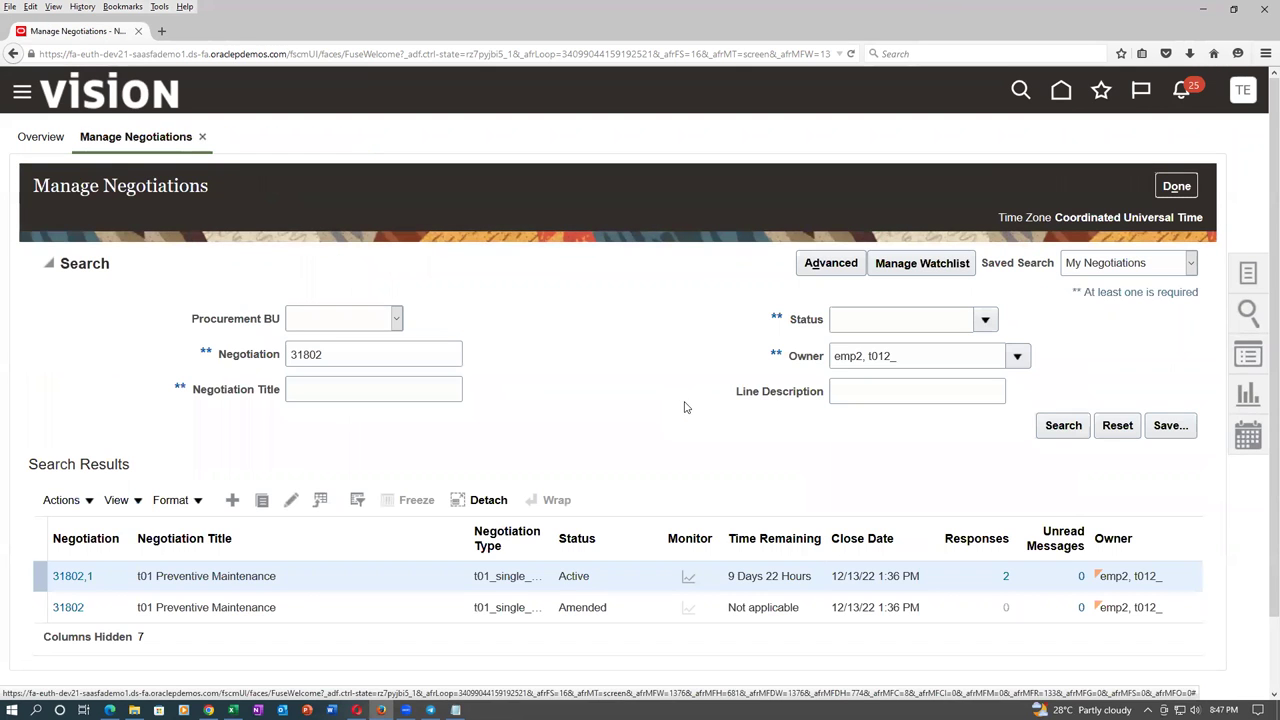
{"action": "left_click", "coordinate": [1051, 428]}
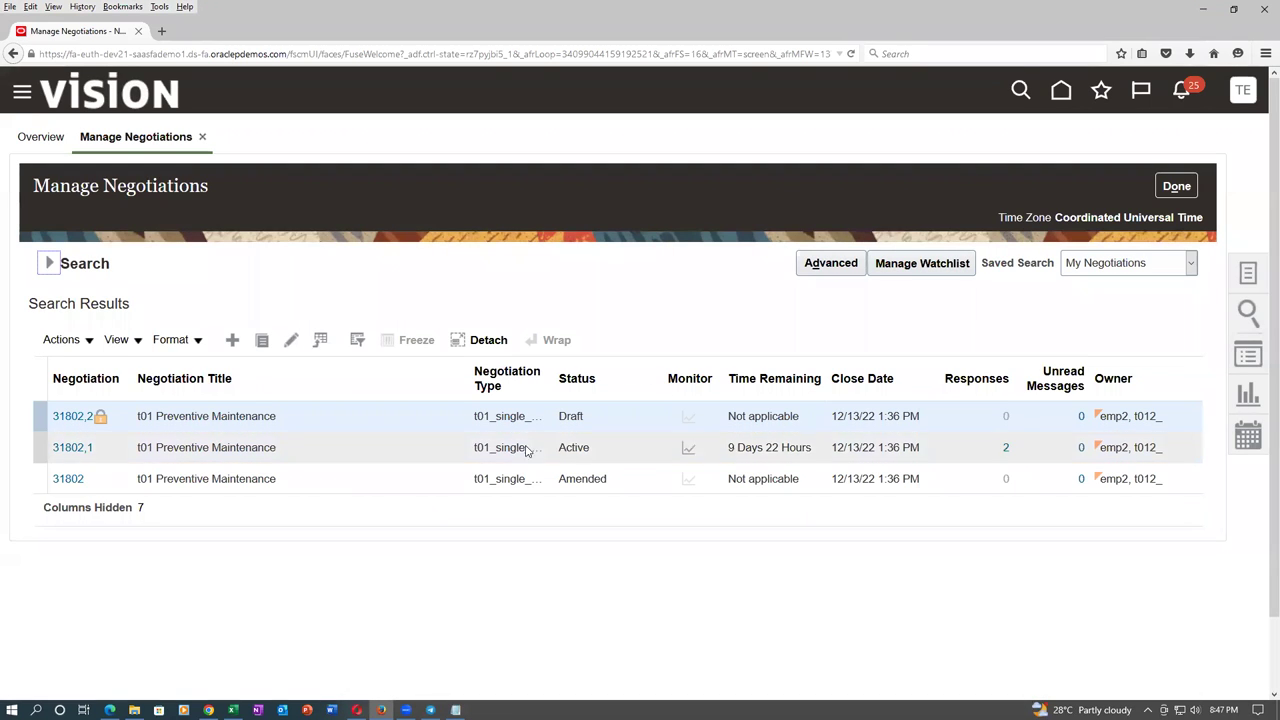
{"action": "left_click", "coordinate": [374, 424]}
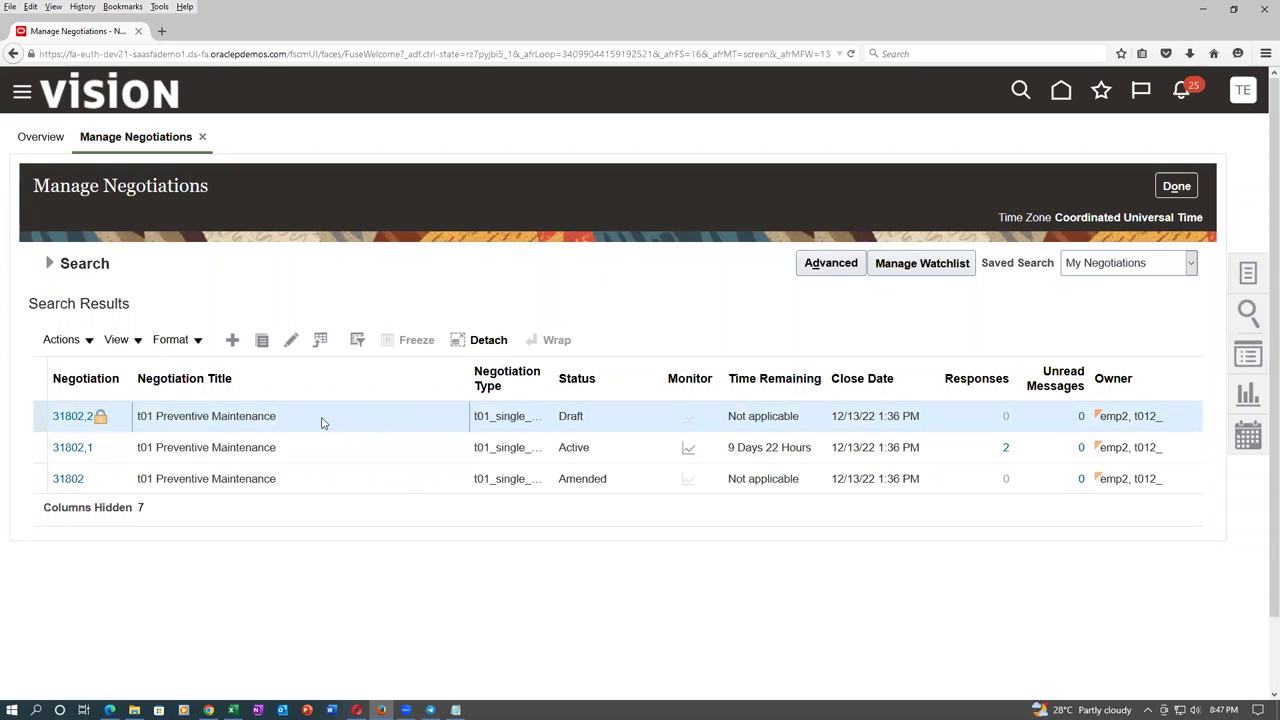
{"action": "left_click", "coordinate": [82, 449]}
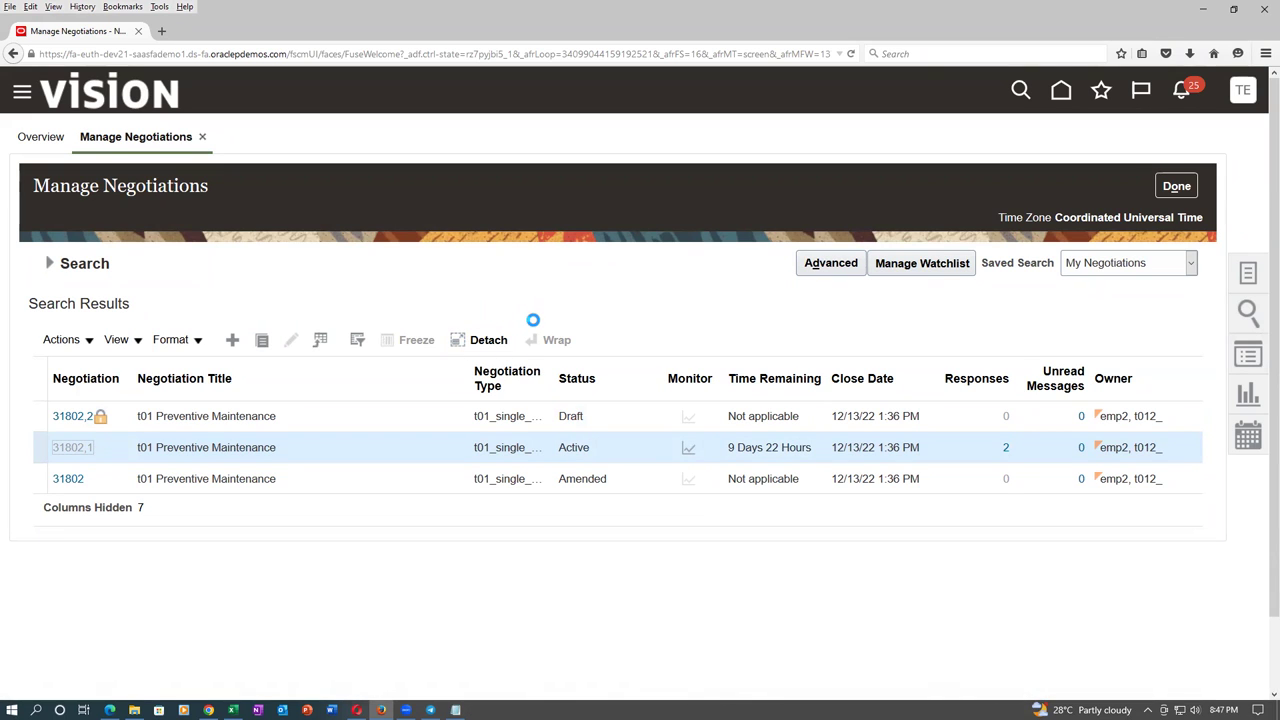
Start a surrogate response for supplier t01_sup_3 and its contact, revising existing response 73134.
{"action": "left_click", "coordinate": [1103, 183]}
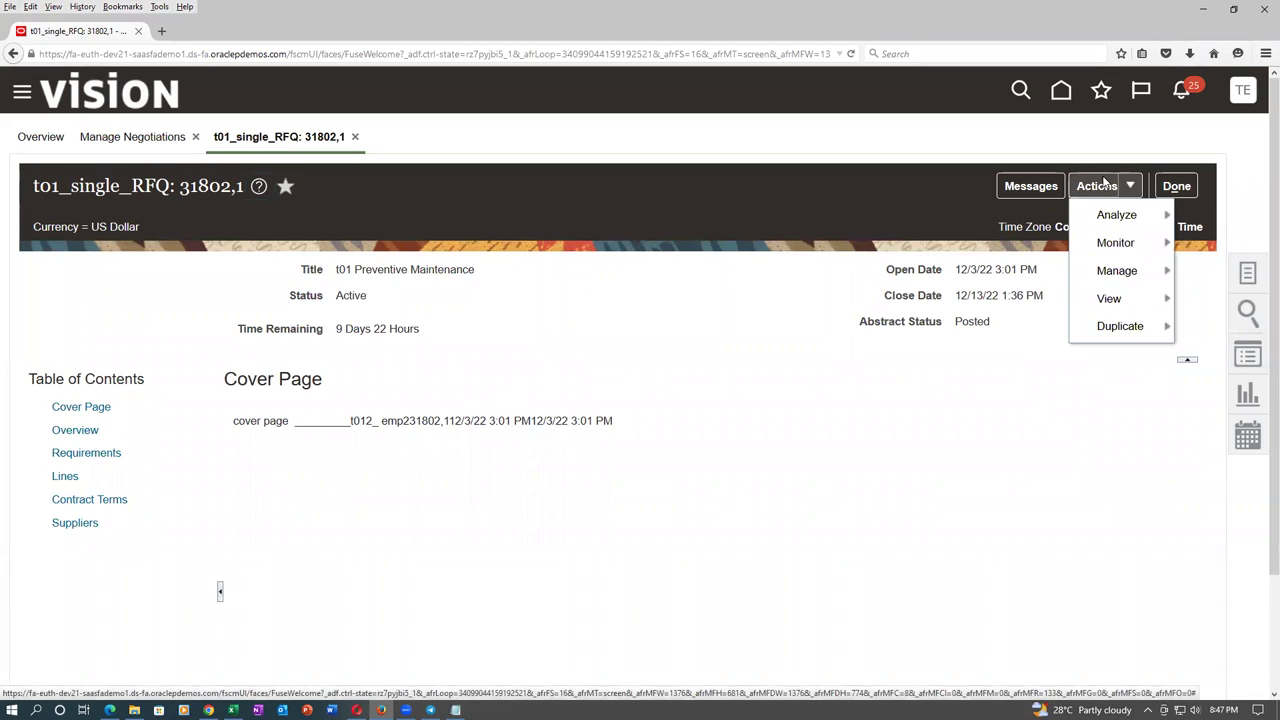
{"action": "mouse_move", "coordinate": [1113, 273]}
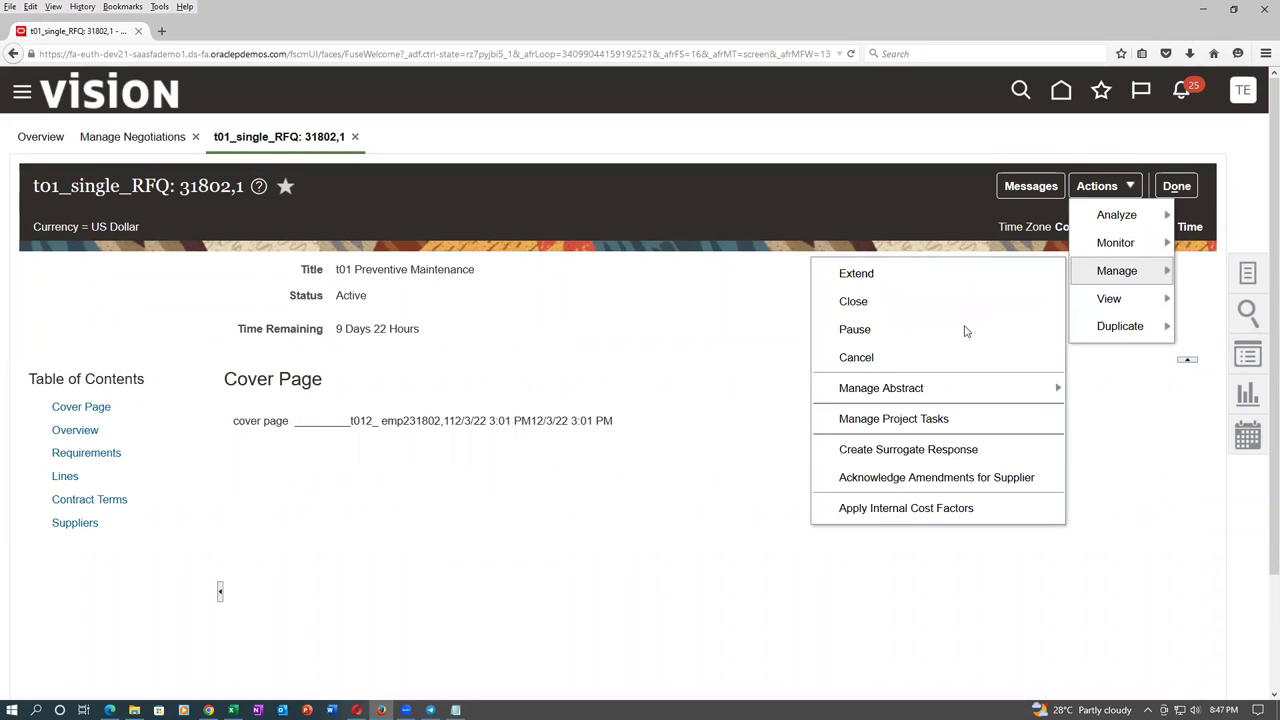
{"action": "left_click", "coordinate": [931, 452]}
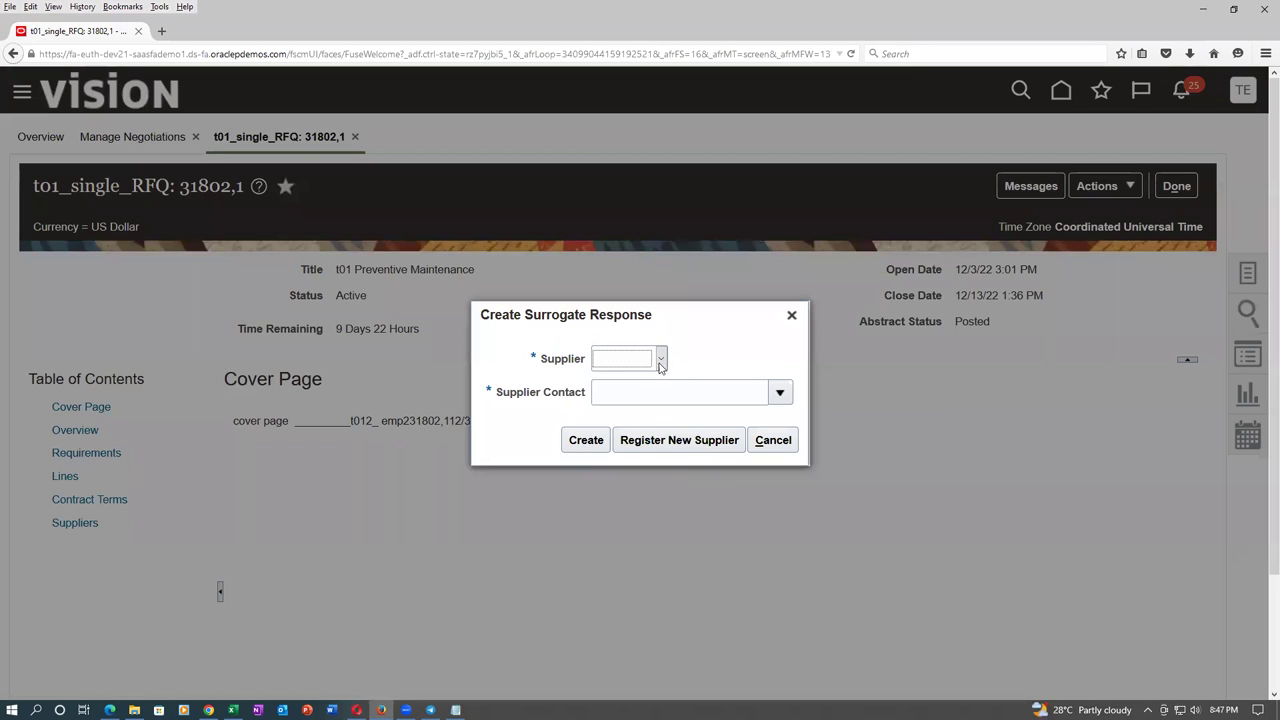
{"action": "left_click", "coordinate": [660, 358]}
{"action": "left_click", "coordinate": [657, 419]}
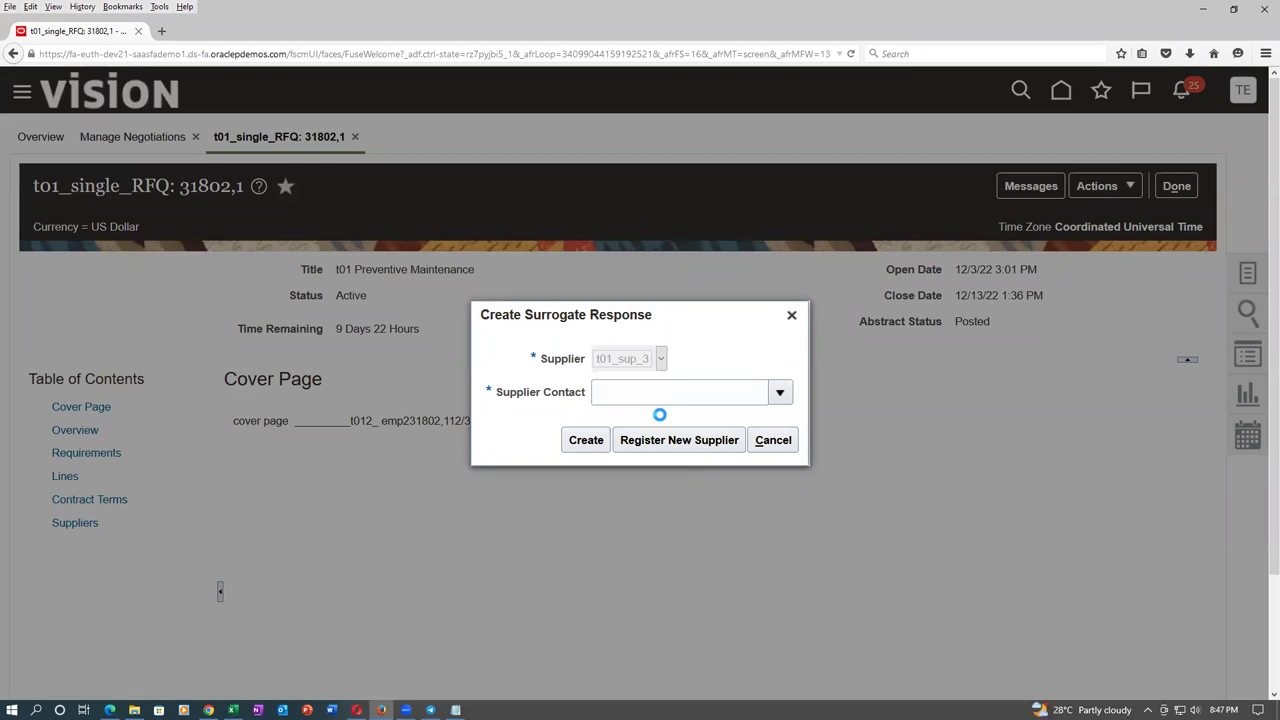
{"action": "left_click", "coordinate": [779, 410]}
{"action": "left_click", "coordinate": [737, 463]}
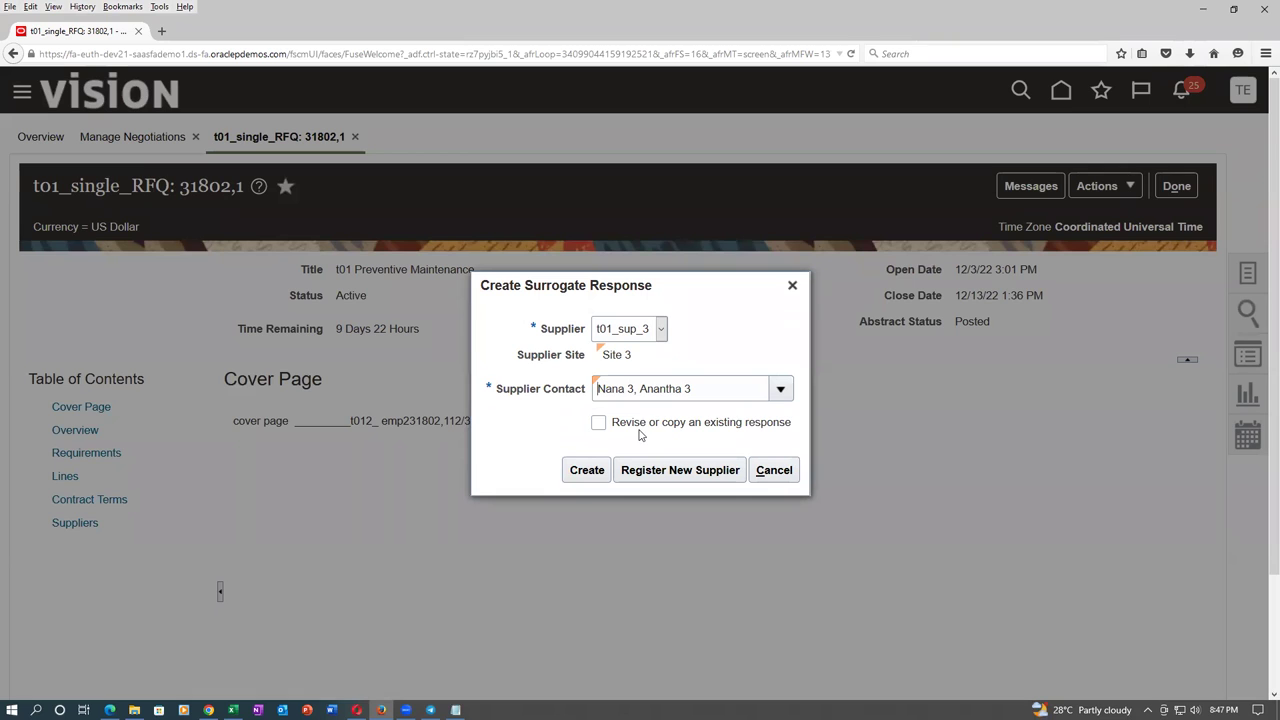
{"action": "left_click", "coordinate": [598, 423]}
{"action": "left_click", "coordinate": [792, 412]}
{"action": "left_click", "coordinate": [770, 444]}
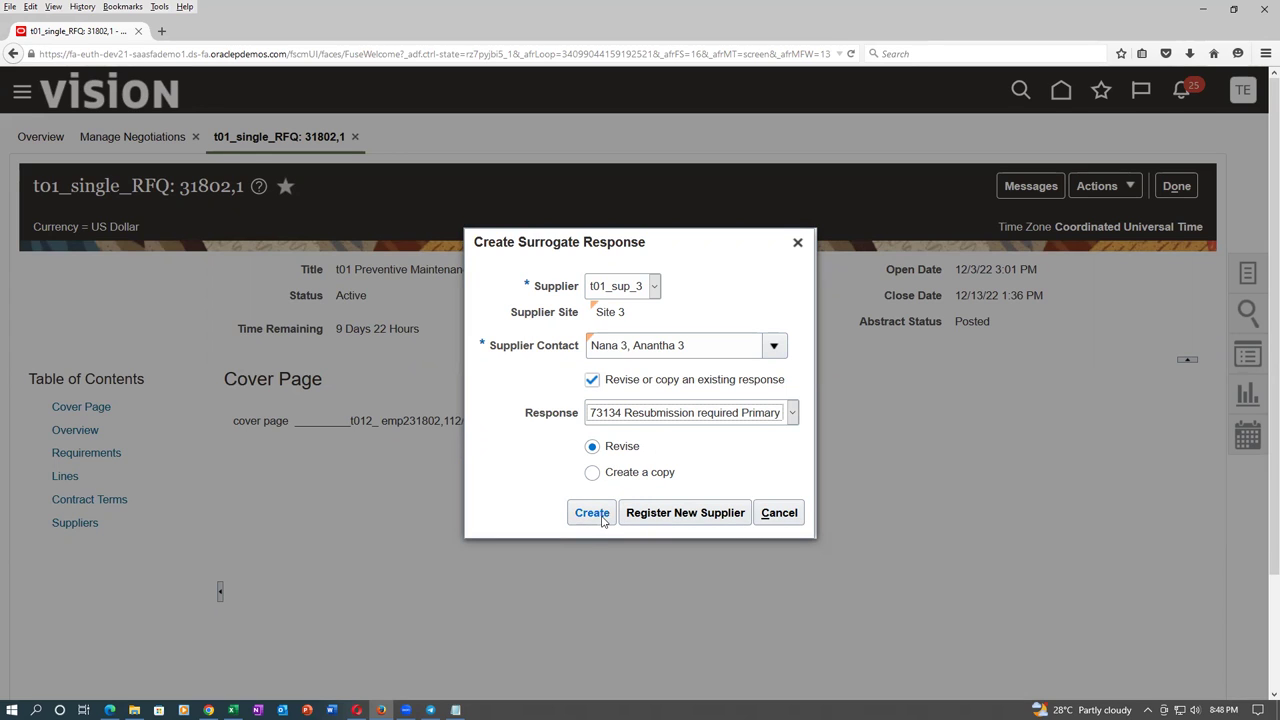
Start creating t01_sup_3's surrogate response and agree to acknowledge the amendments first.
{"action": "left_click", "coordinate": [602, 519]}
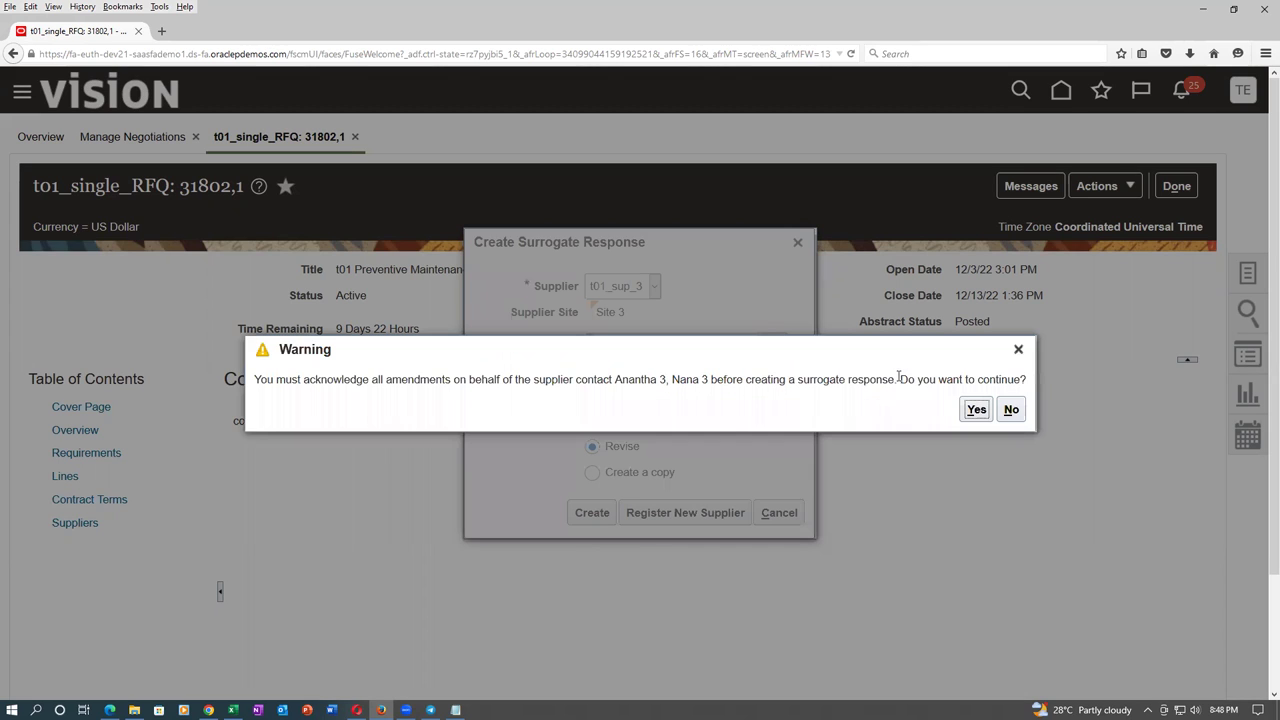
{"action": "left_click_drag", "start_coordinate": [343, 380], "coordinate": [412, 385]}
{"action": "left_click", "coordinate": [976, 412]}
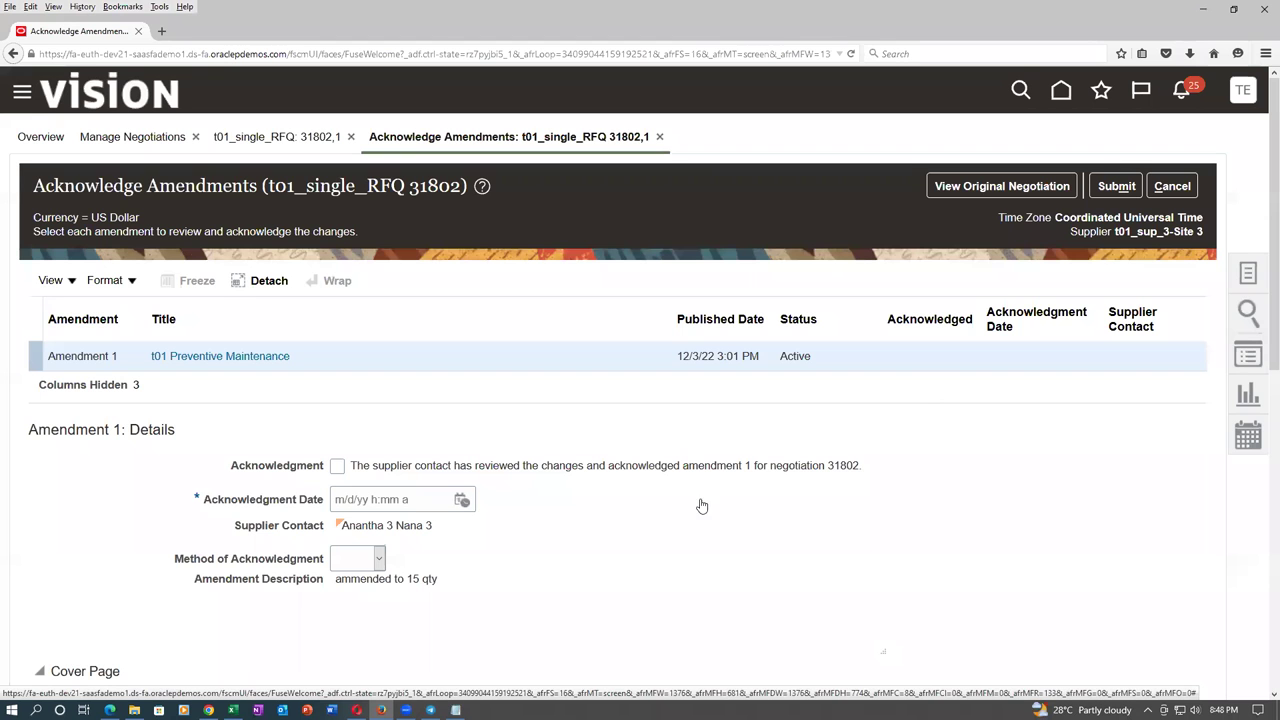
Acknowledge amendment 1 via E-Mail dated 12/3/22 3:18 PM and submit it.
{"action": "left_click", "coordinate": [338, 467]}
{"action": "left_click", "coordinate": [380, 560]}
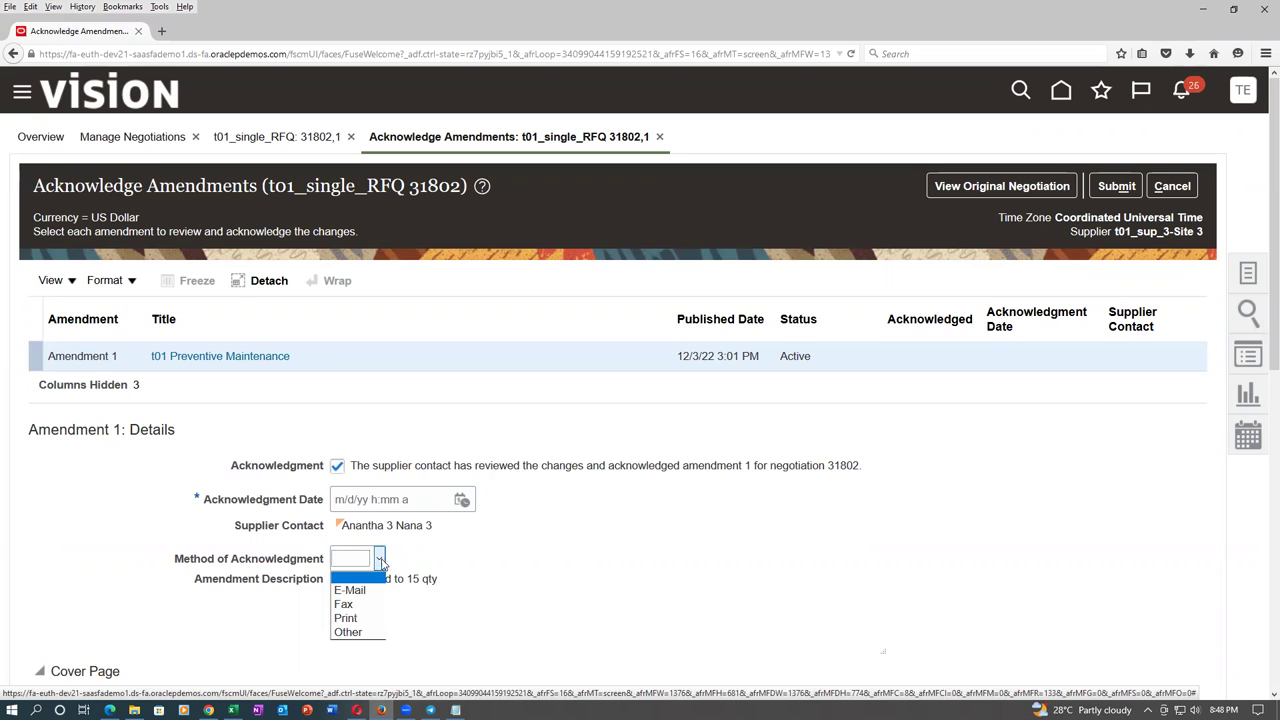
{"action": "left_click", "coordinate": [360, 592]}
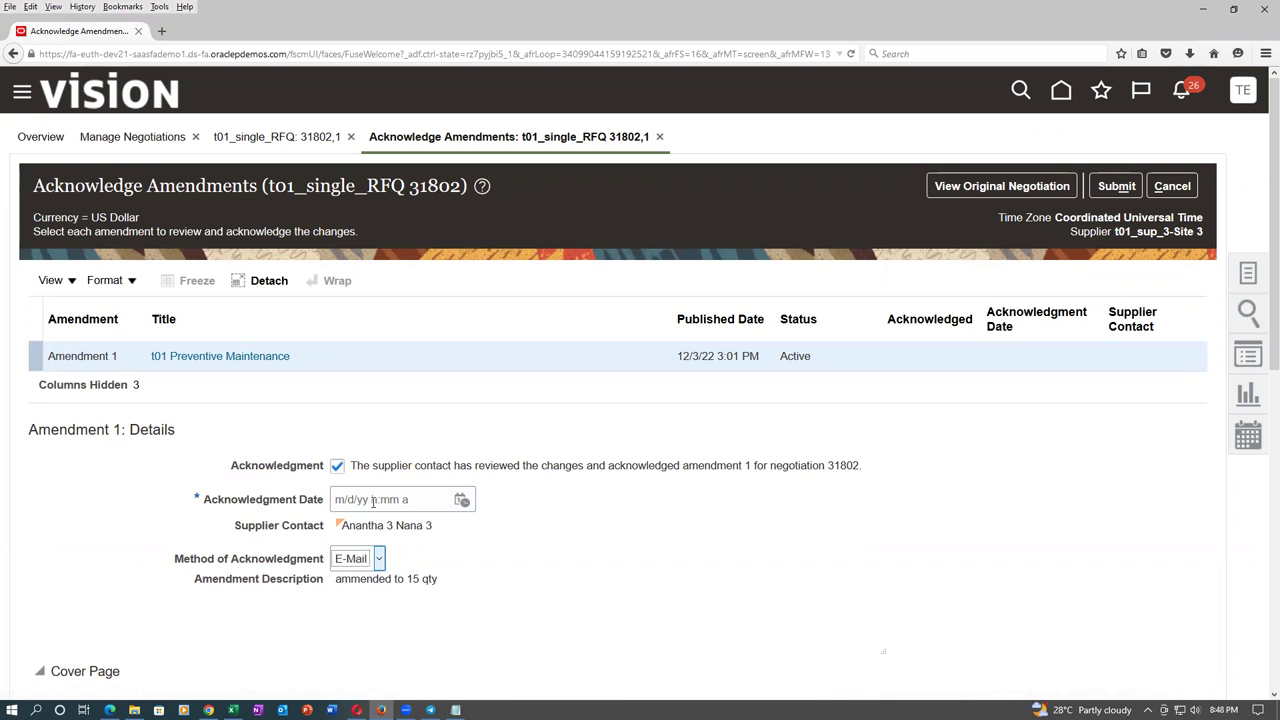
{"action": "left_click", "coordinate": [462, 502]}
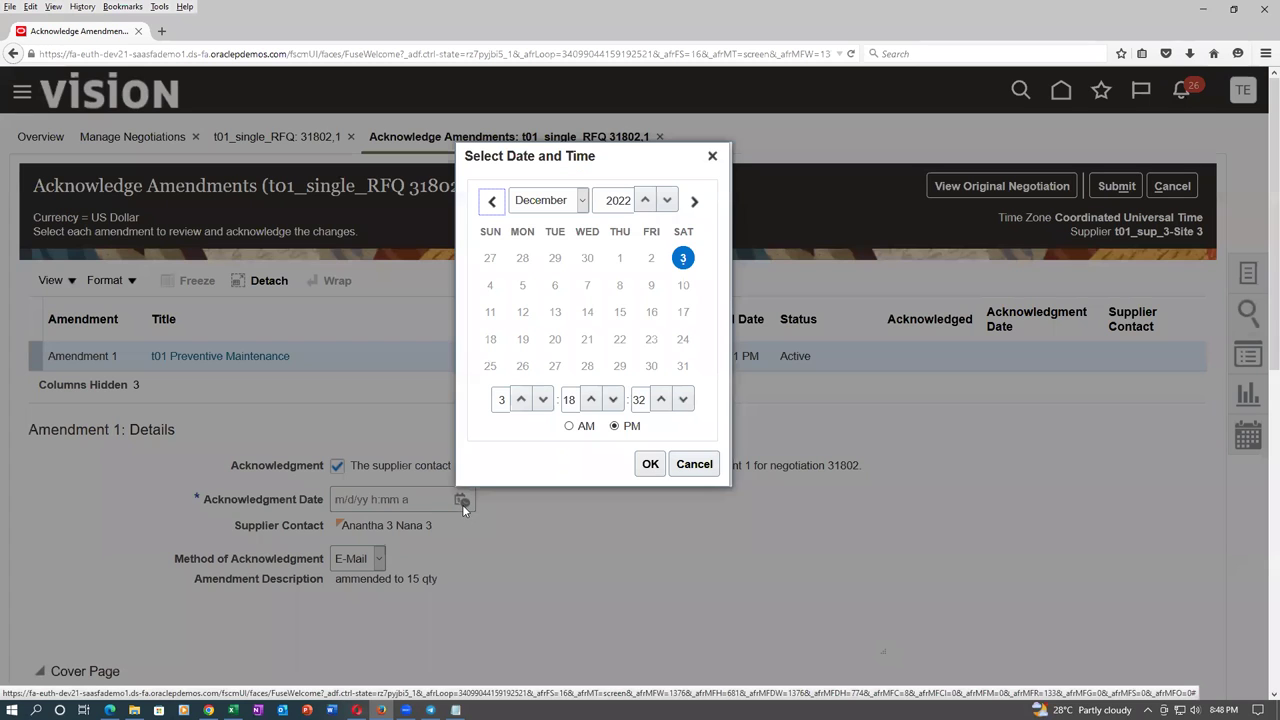
{"action": "left_click", "coordinate": [650, 464]}
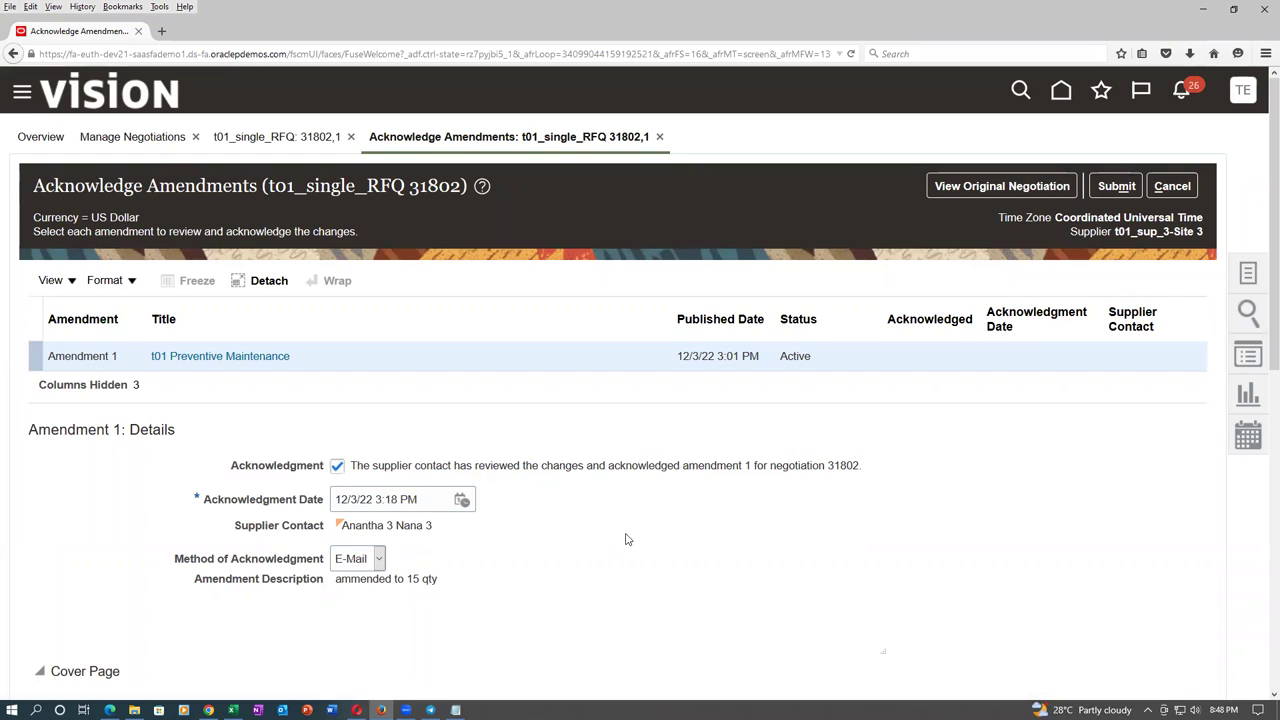
{"action": "scroll", "coordinate": [677, 545], "scroll_direction": "down", "scroll_amount": 5}
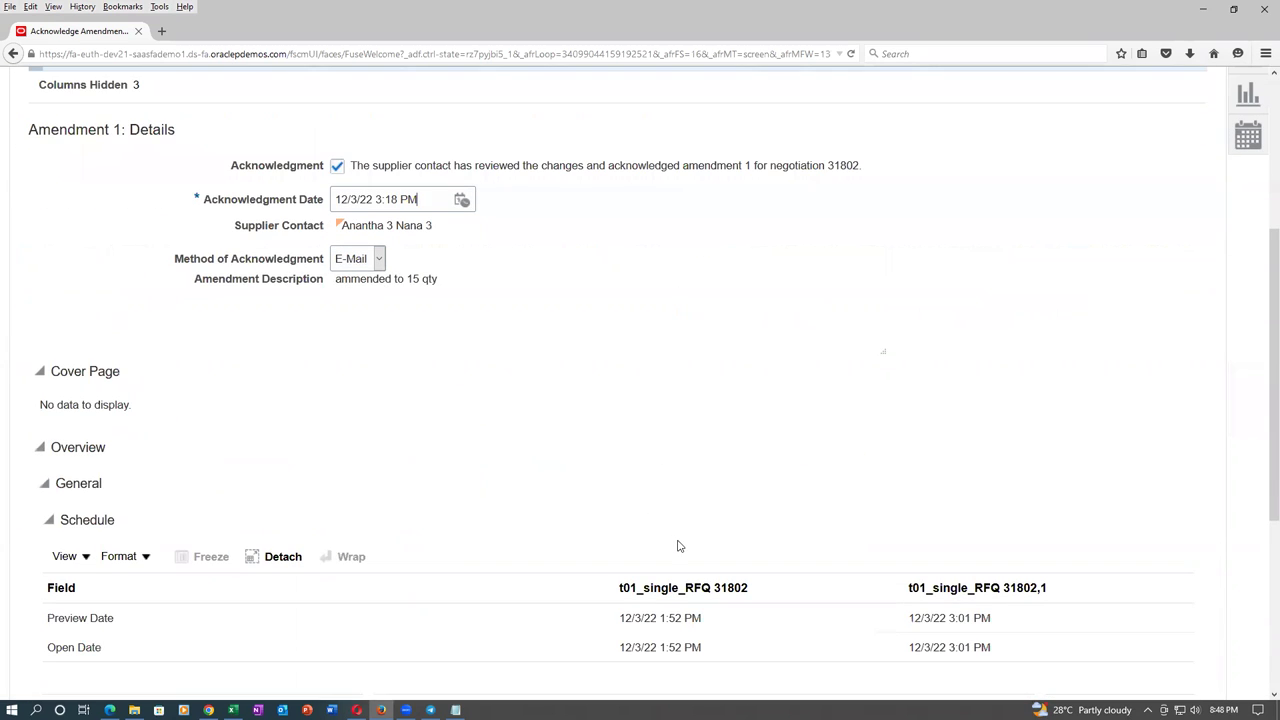
{"action": "scroll", "coordinate": [686, 488], "scroll_direction": "down", "scroll_amount": 5}
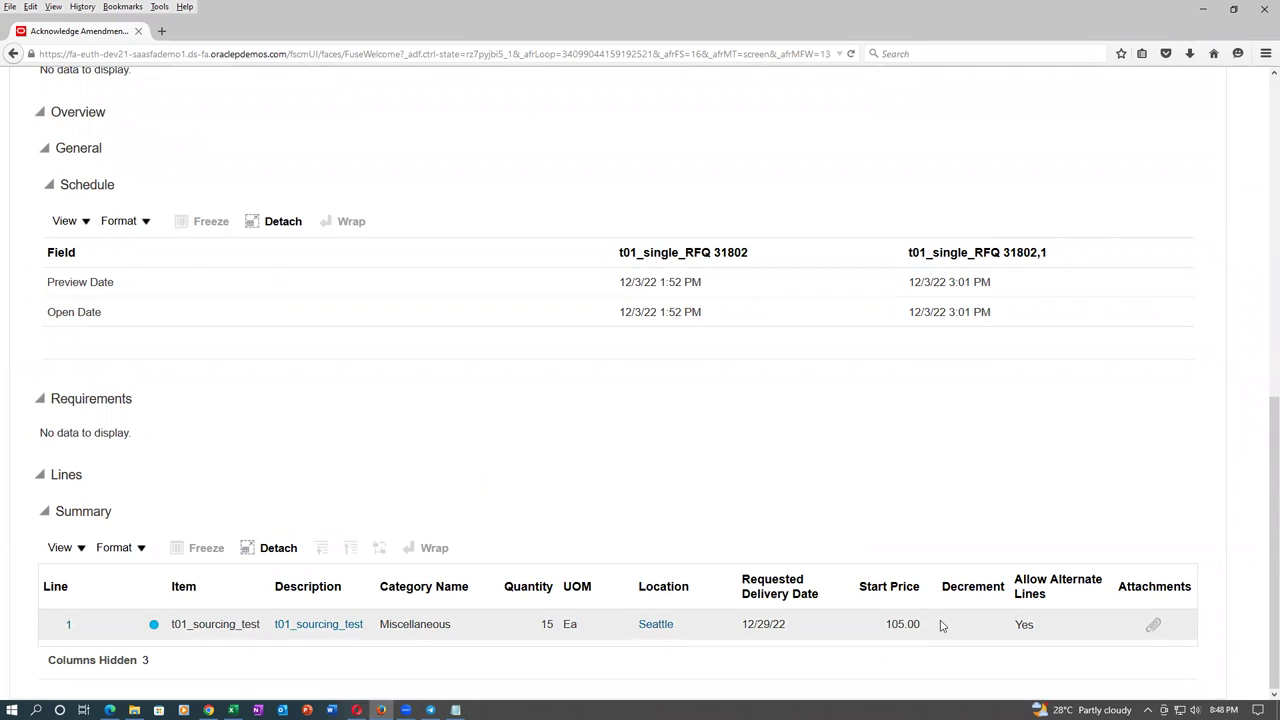
{"action": "scroll", "coordinate": [723, 420], "scroll_direction": "up", "scroll_amount": 10}
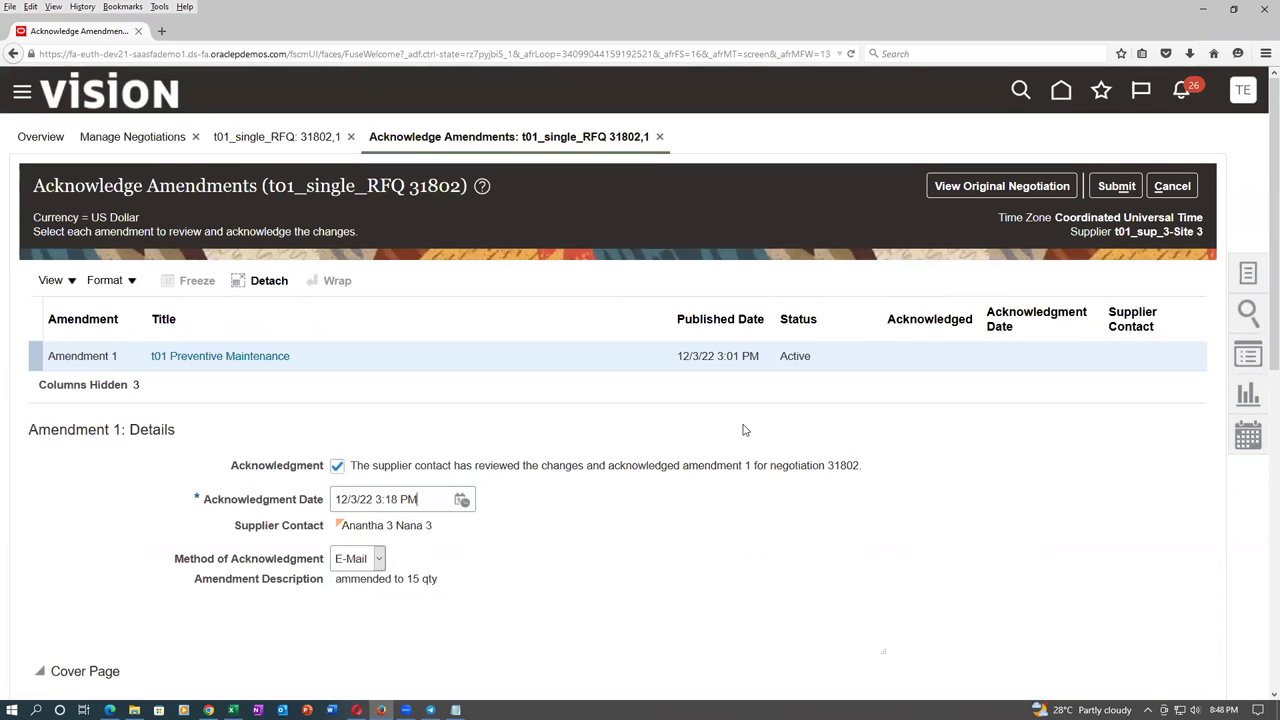
{"action": "left_click", "coordinate": [1116, 186]}
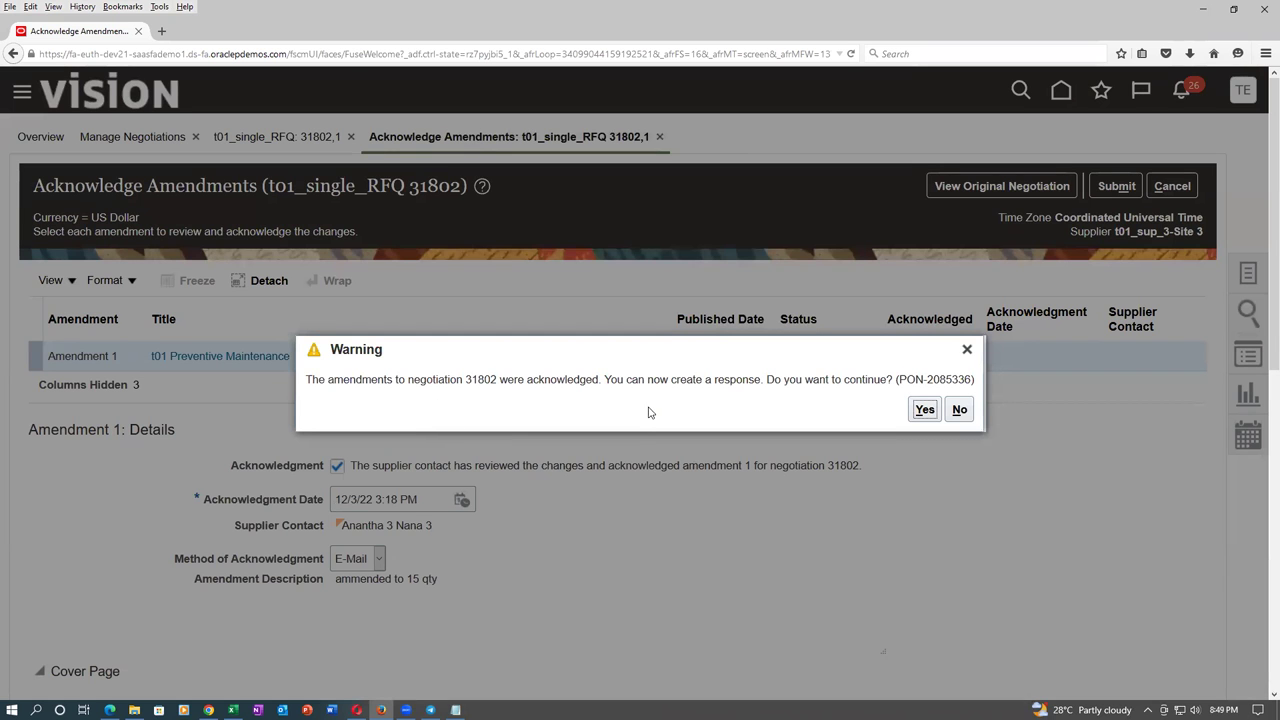
Continue to the response and record it as received 12/3/22 3:19 PM via E-Mail.
{"action": "left_click", "coordinate": [922, 410]}
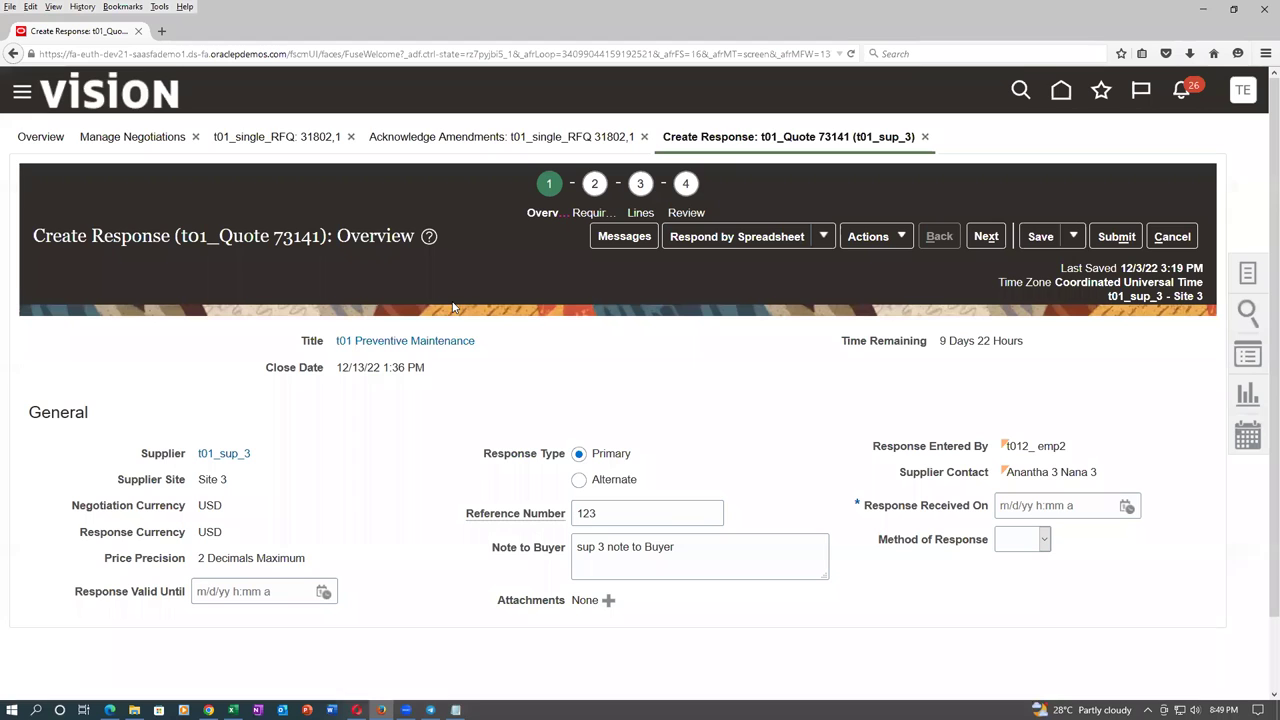
{"action": "scroll", "coordinate": [499, 347], "scroll_direction": "down", "scroll_amount": 2}
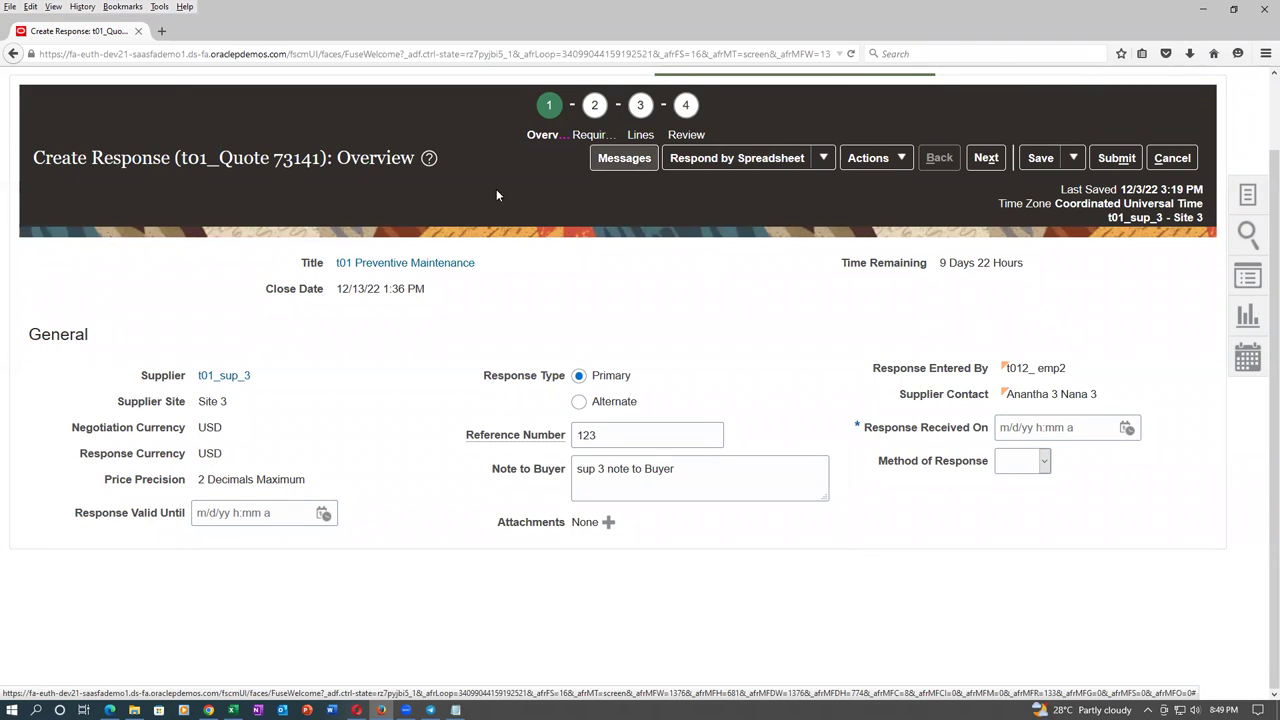
{"action": "left_click", "coordinate": [590, 134]}
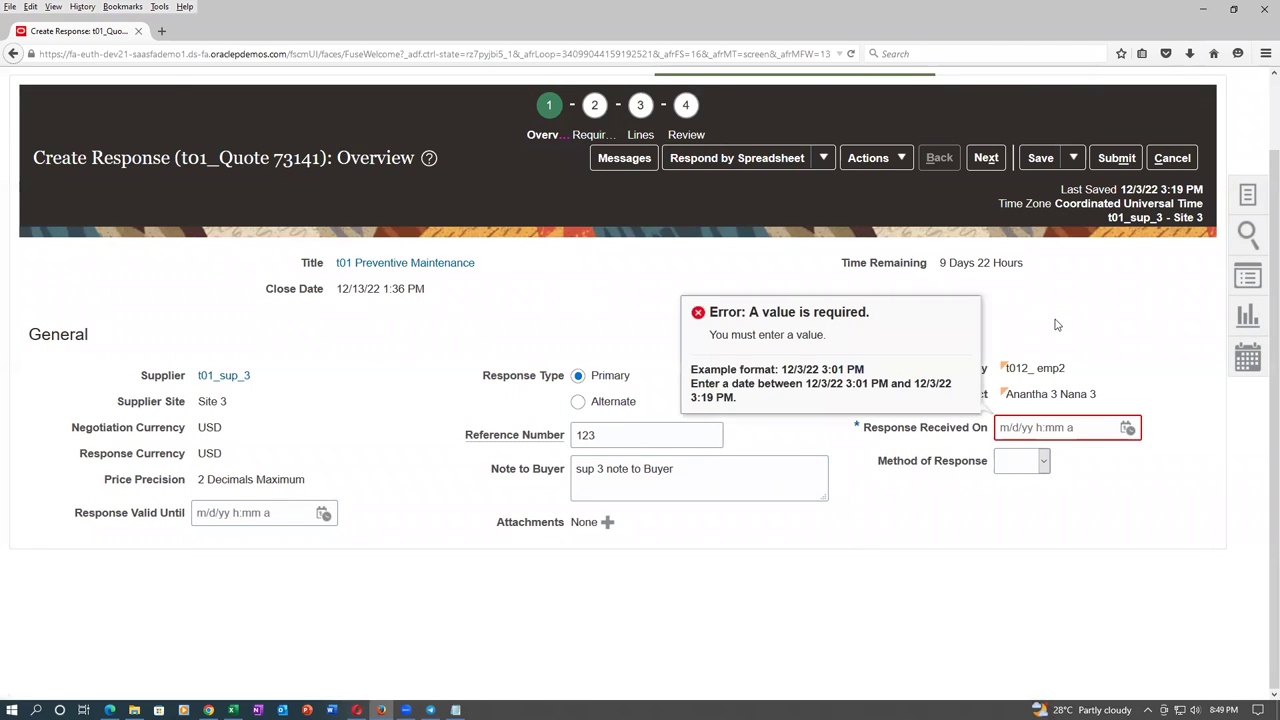
{"action": "left_click", "coordinate": [1127, 428]}
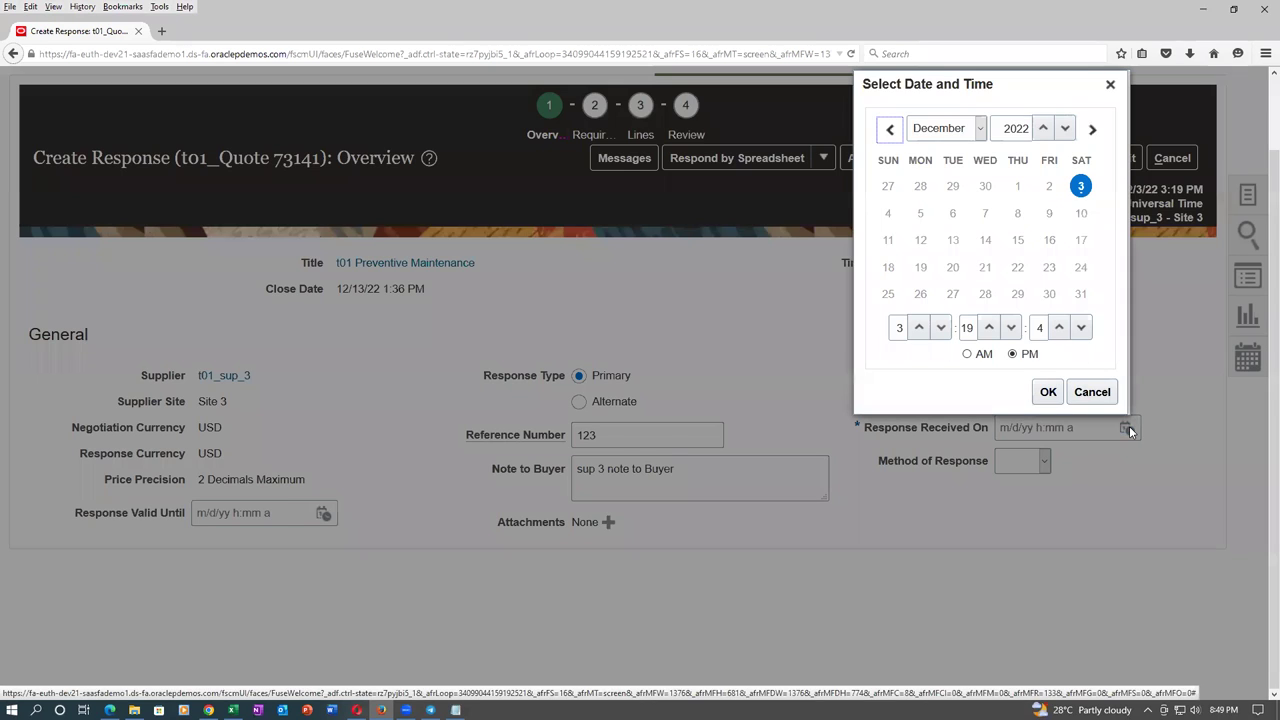
{"action": "left_click", "coordinate": [1046, 391]}
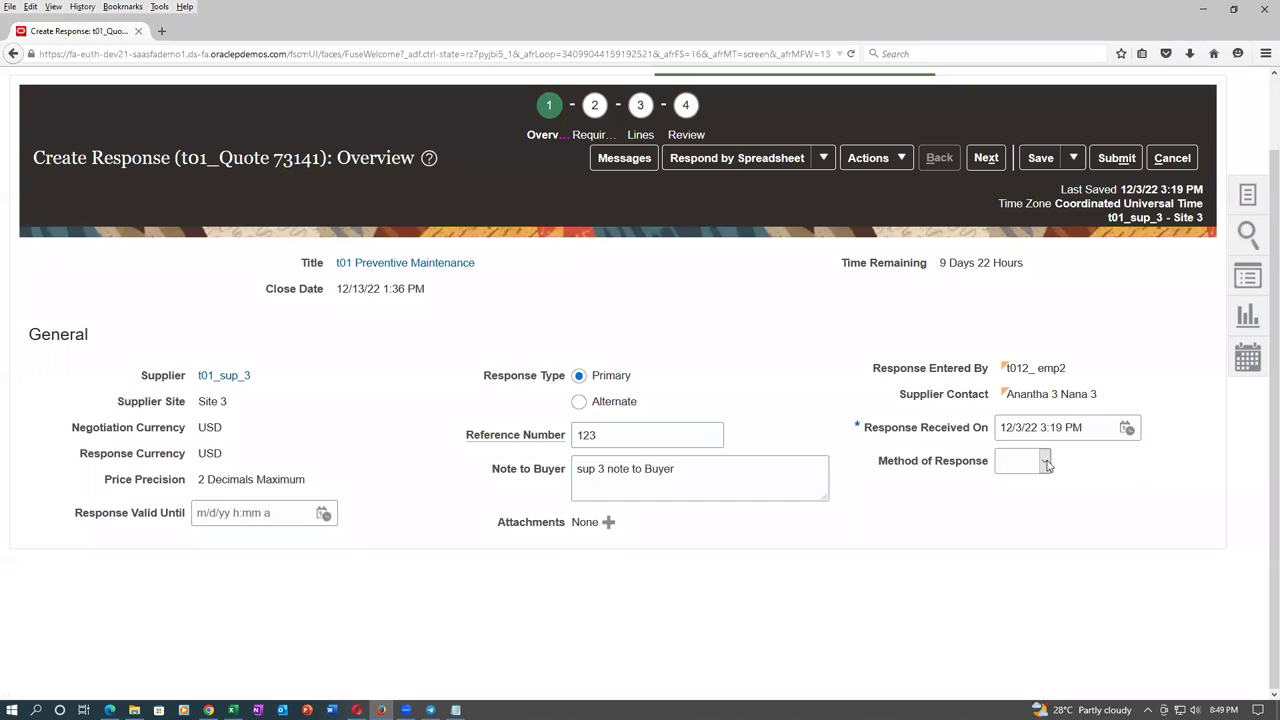
{"action": "left_click", "coordinate": [1044, 460]}
{"action": "left_click", "coordinate": [1033, 482]}
Review the requirement sections, including Section 2 Technical capabilities, then go to line 1's price.
{"action": "left_click", "coordinate": [589, 134]}
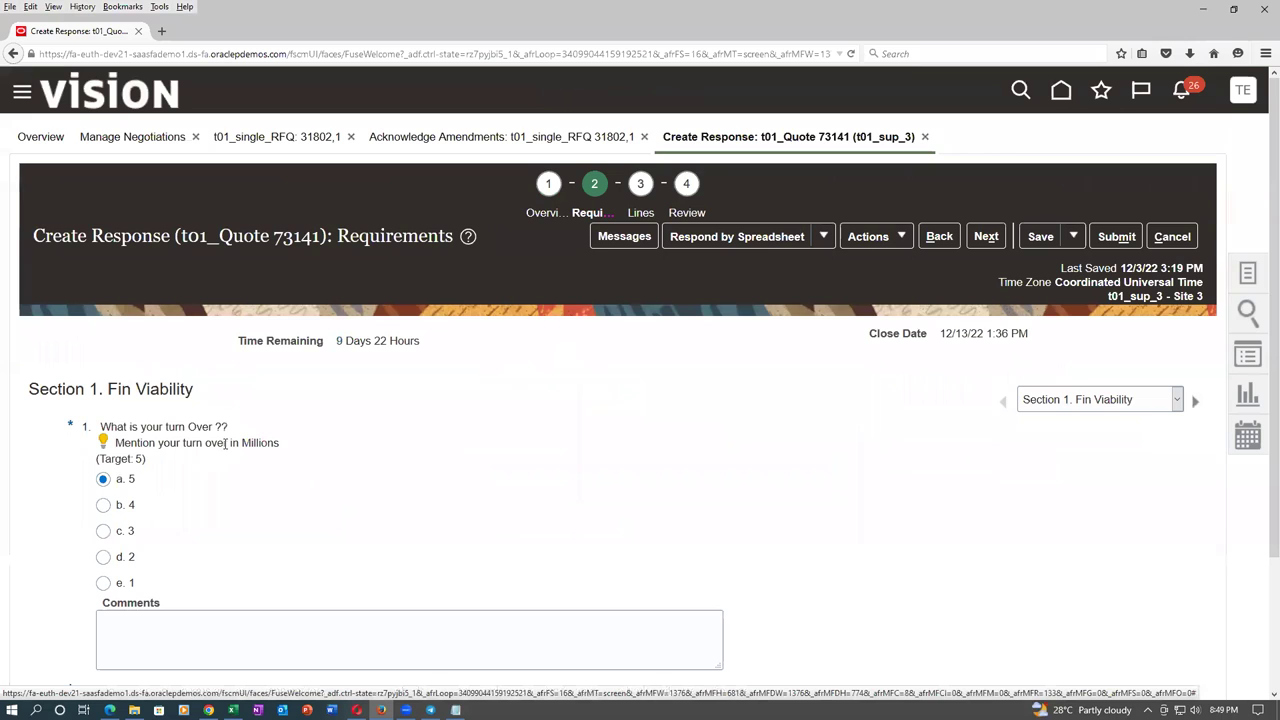
{"action": "scroll", "coordinate": [316, 502], "scroll_direction": "down", "scroll_amount": 3}
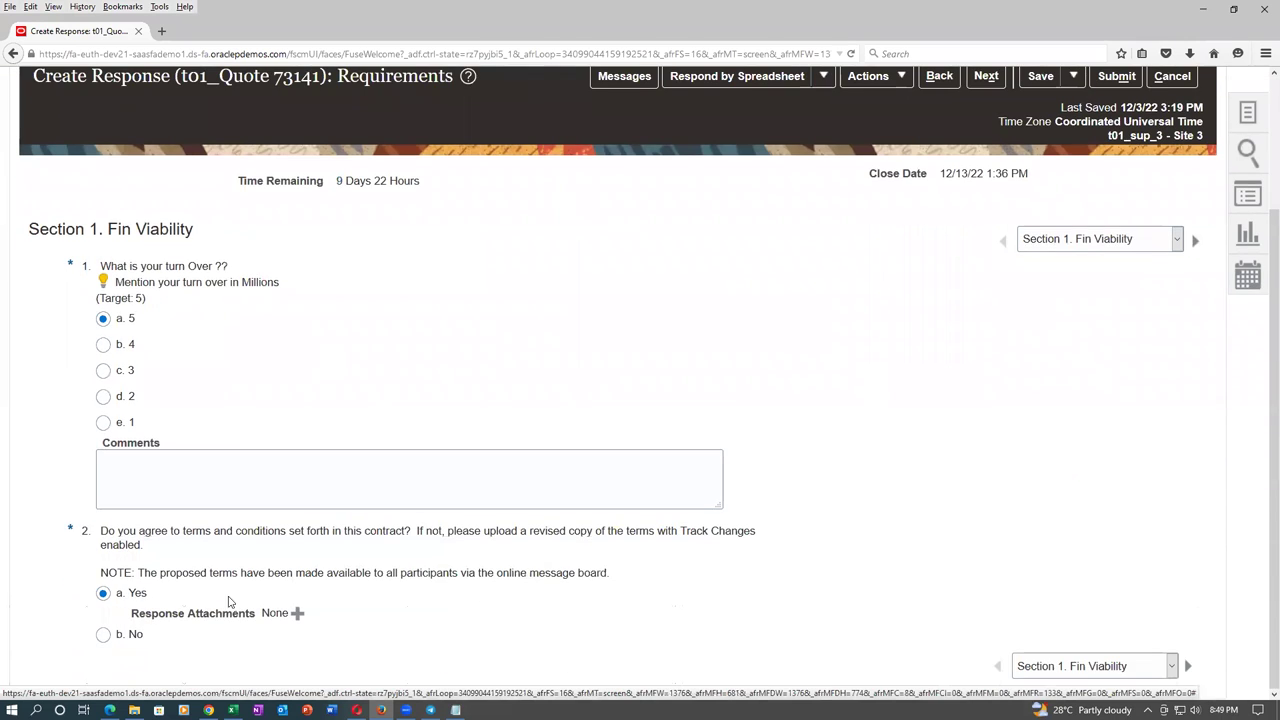
{"action": "left_click", "coordinate": [1113, 240]}
{"action": "left_click", "coordinate": [1119, 273]}
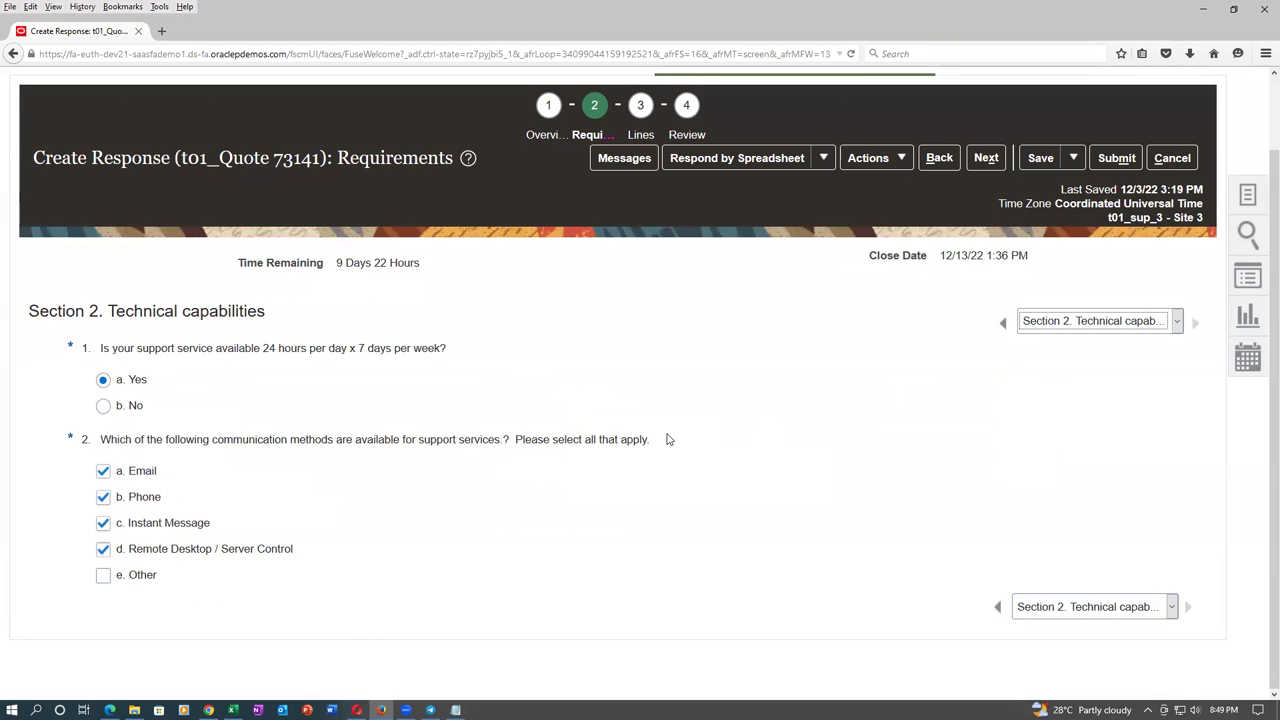
{"action": "left_click", "coordinate": [640, 136]}
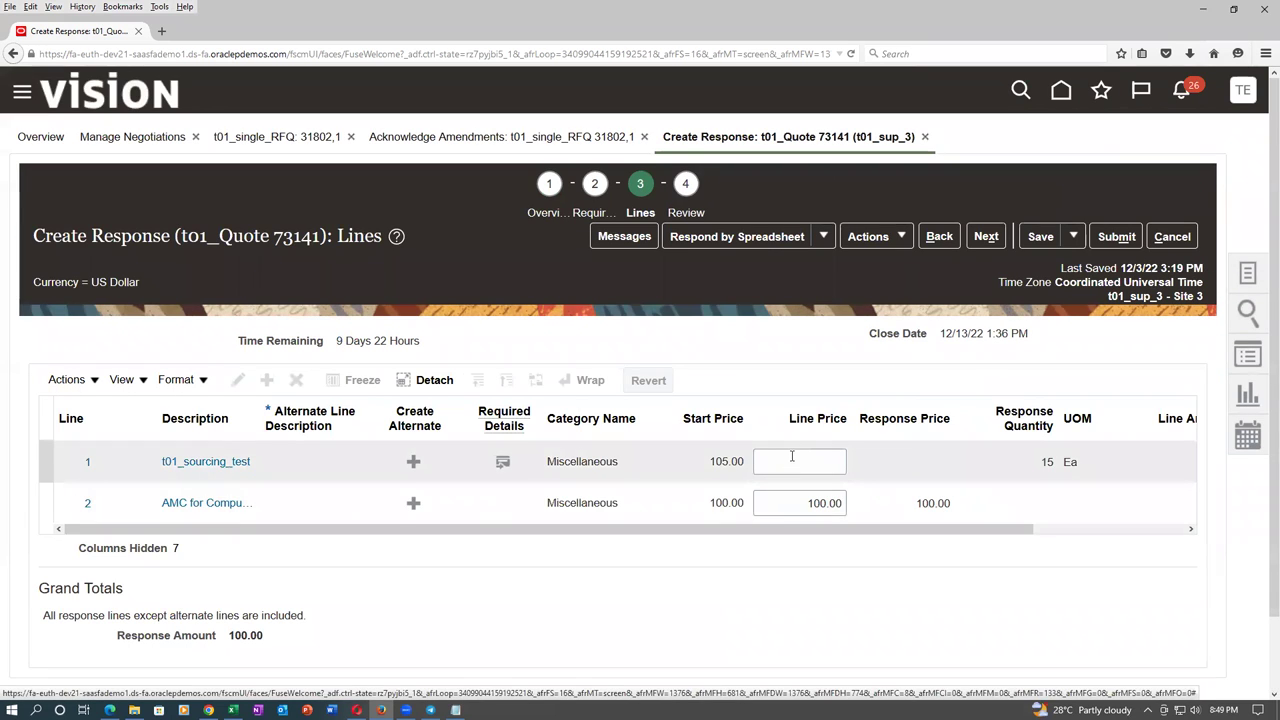
{"action": "left_click", "coordinate": [792, 456]}
Enter a line price of 70 for line 1 and open its full details.
{"action": "type", "text": "70"}
{"action": "left_click", "coordinate": [350, 465]}
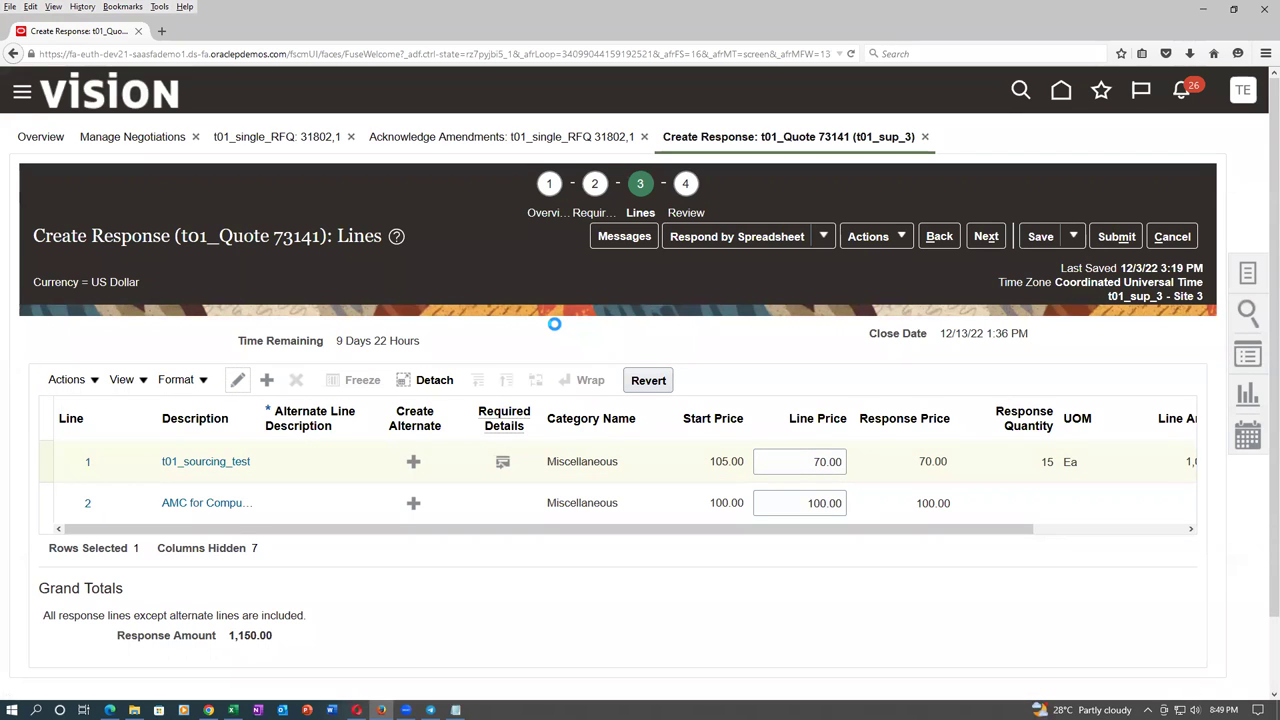
{"action": "scroll", "coordinate": [557, 337], "scroll_direction": "down", "scroll_amount": 5}
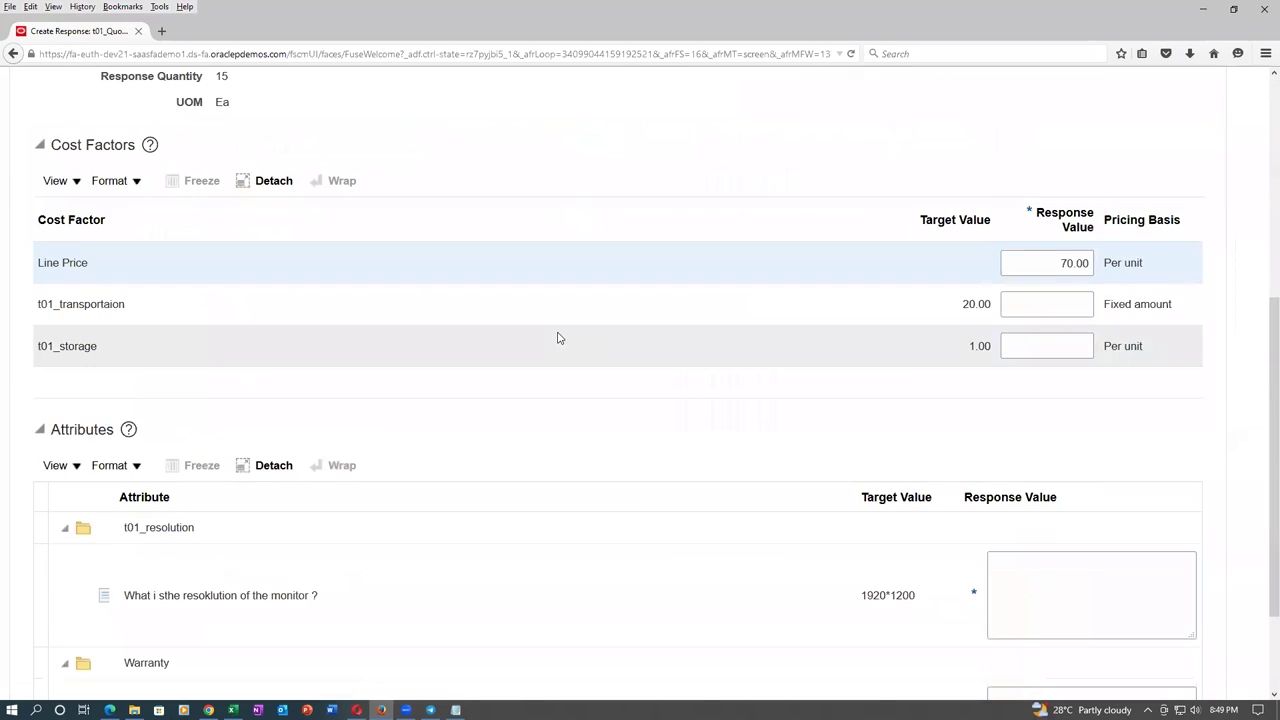
{"action": "scroll", "coordinate": [557, 337], "scroll_direction": "down", "scroll_amount": 2}
Answer the monitor resolution attribute with XGFHF and the warranty attribute with DFHDFX.
{"action": "left_click", "coordinate": [1100, 454]}
{"action": "type", "text": "XGFHF"}
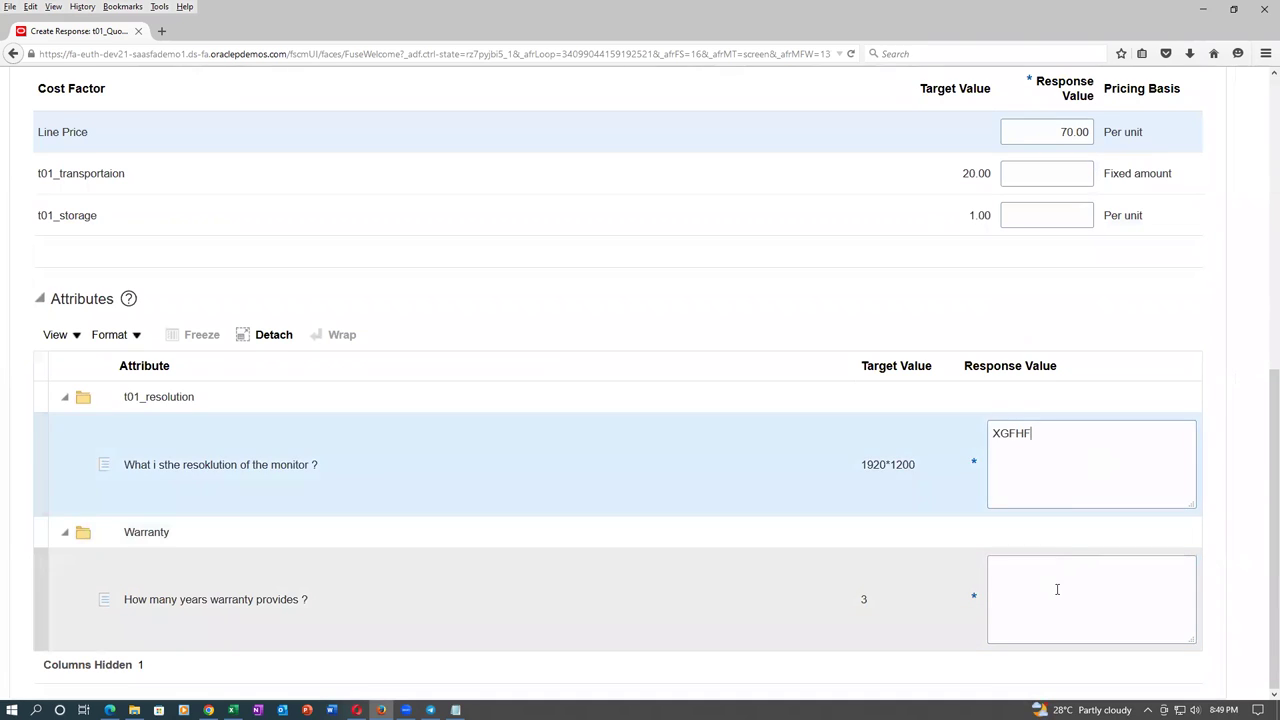
{"action": "left_click", "coordinate": [1057, 589]}
{"action": "type", "text": "DFHDFX"}
Set cost factors transportation 20.00 and storage 1, then save line 1's details.
{"action": "left_click", "coordinate": [1063, 174]}
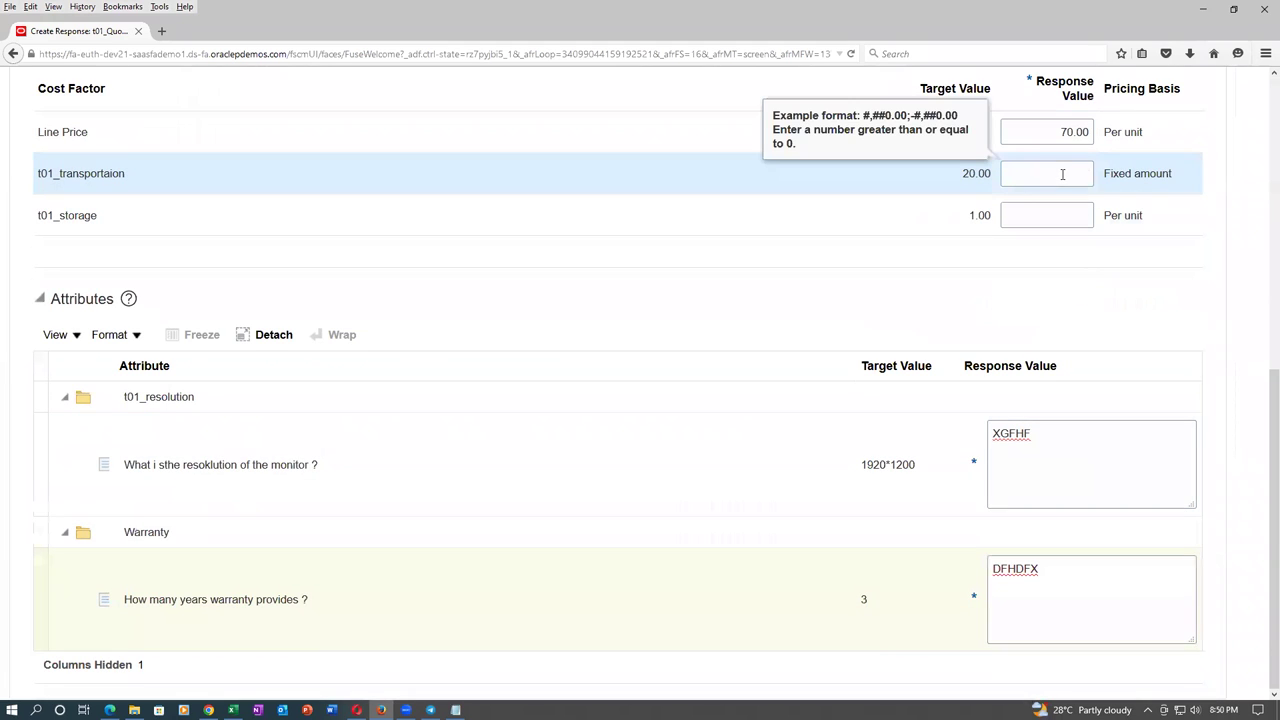
{"action": "left_click", "coordinate": [1063, 215]}
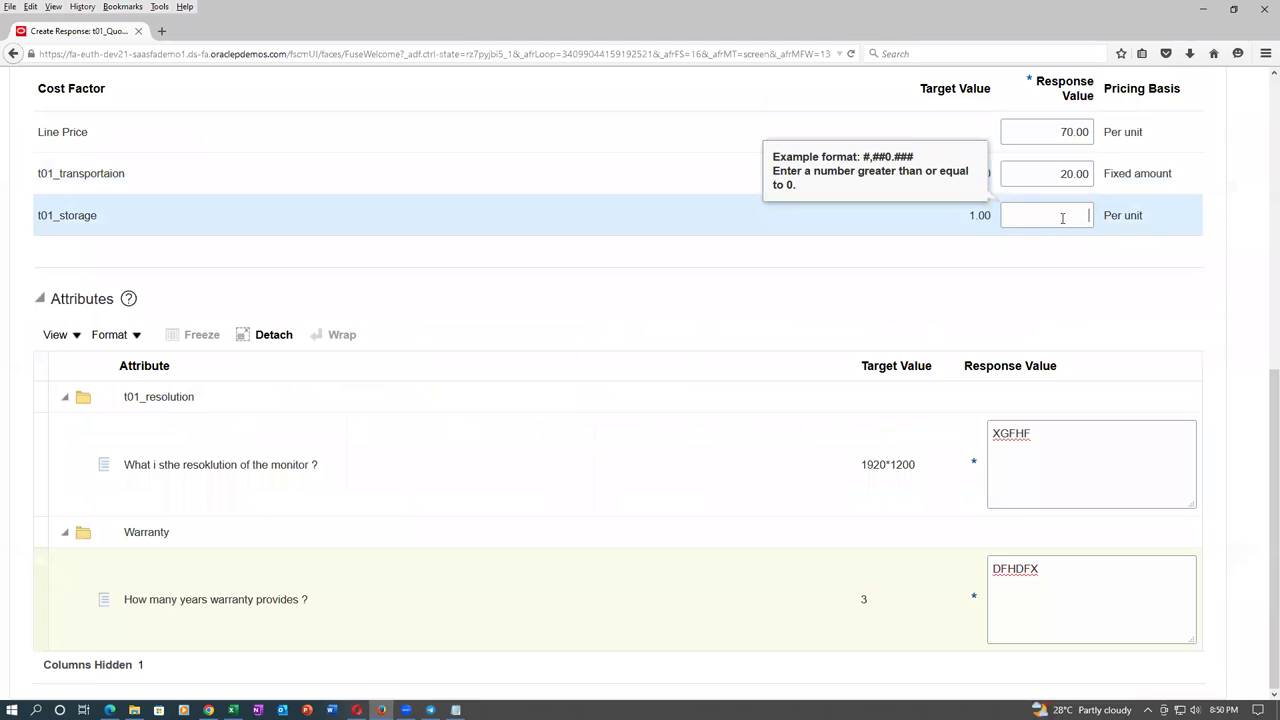
{"action": "type", "text": "1"}
{"action": "key", "text": "Tab"}
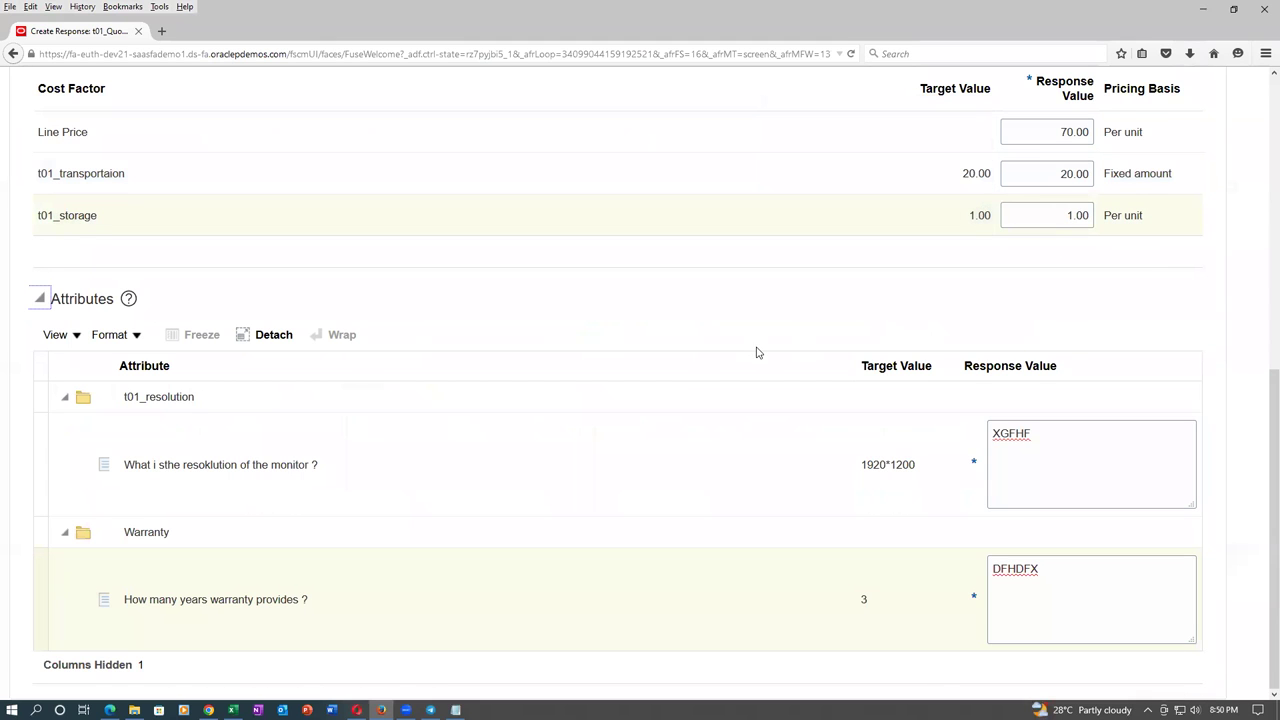
{"action": "scroll", "coordinate": [768, 355], "scroll_direction": "up", "scroll_amount": 3}
{"action": "scroll", "coordinate": [771, 355], "scroll_direction": "up", "scroll_amount": 3}
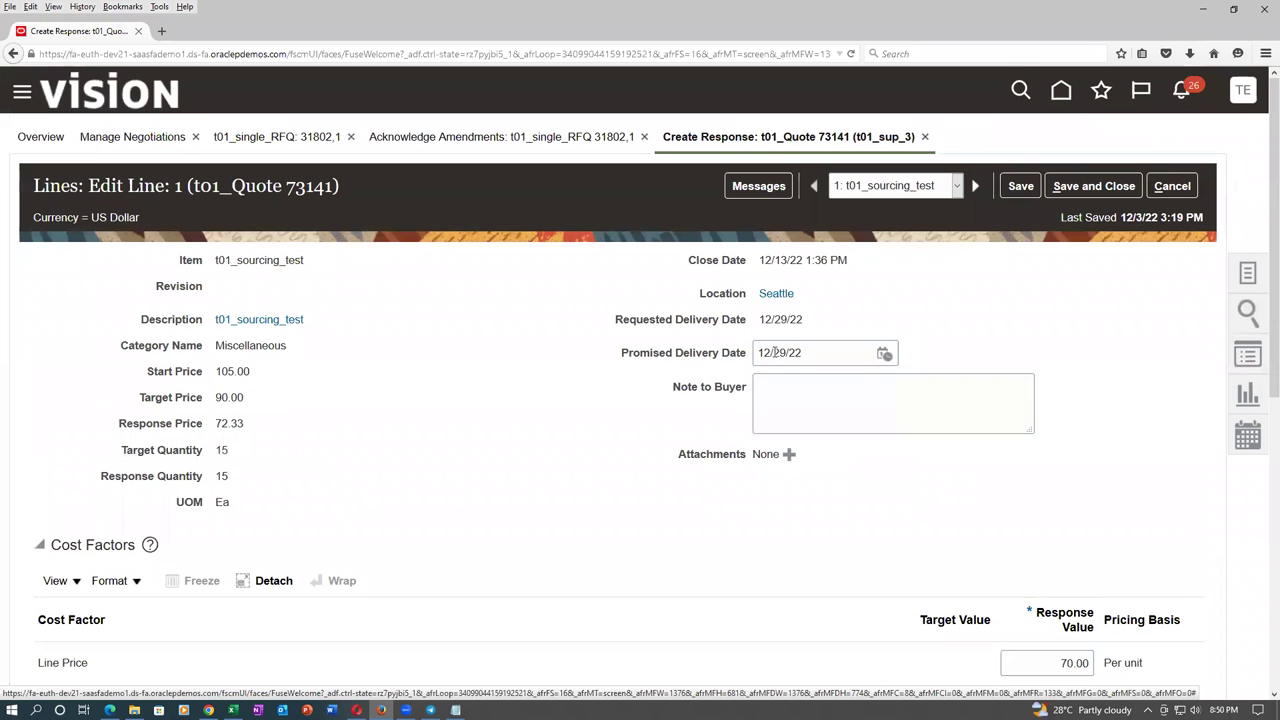
{"action": "left_click", "coordinate": [1058, 190]}
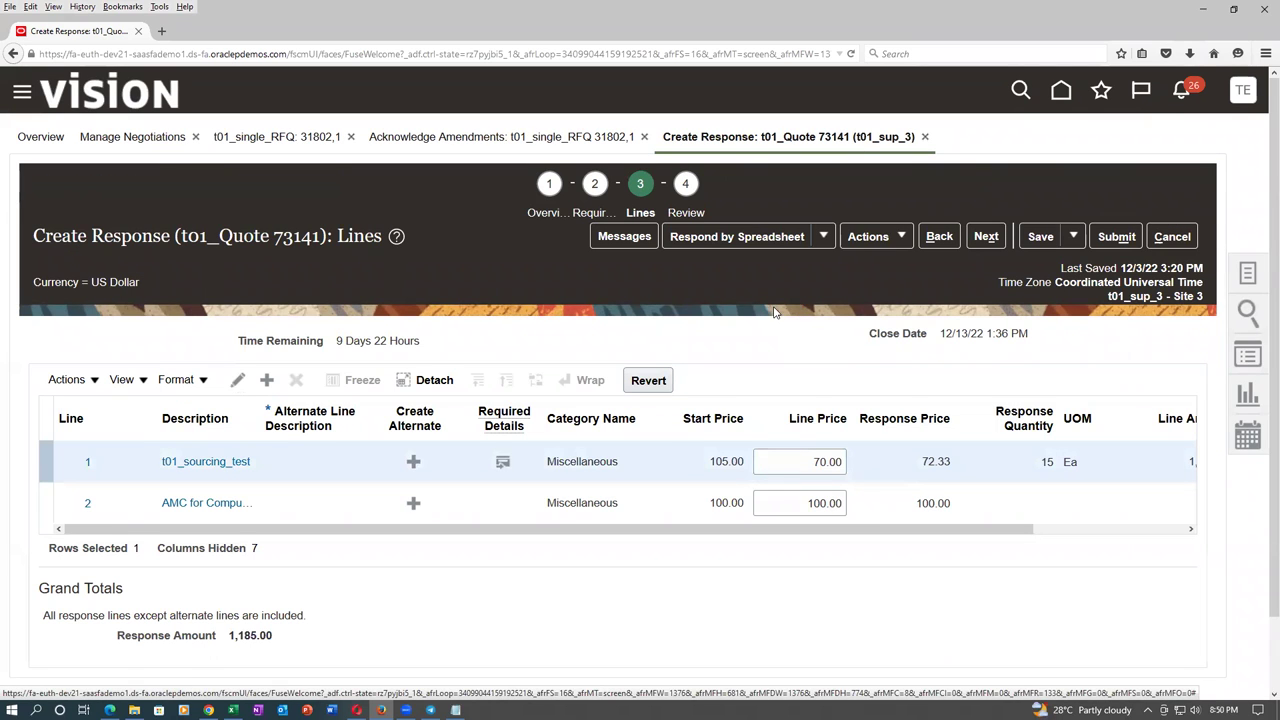
{"action": "left_click", "coordinate": [1130, 235]}
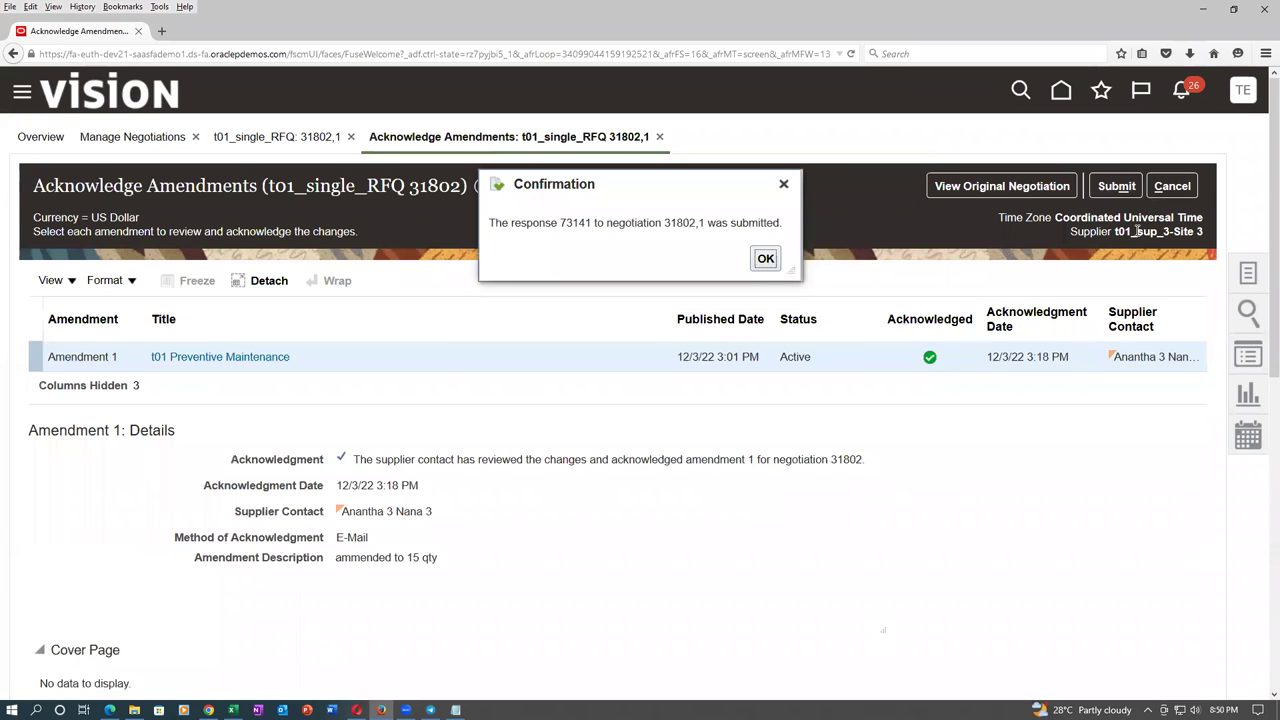
{"action": "left_click", "coordinate": [765, 257]}
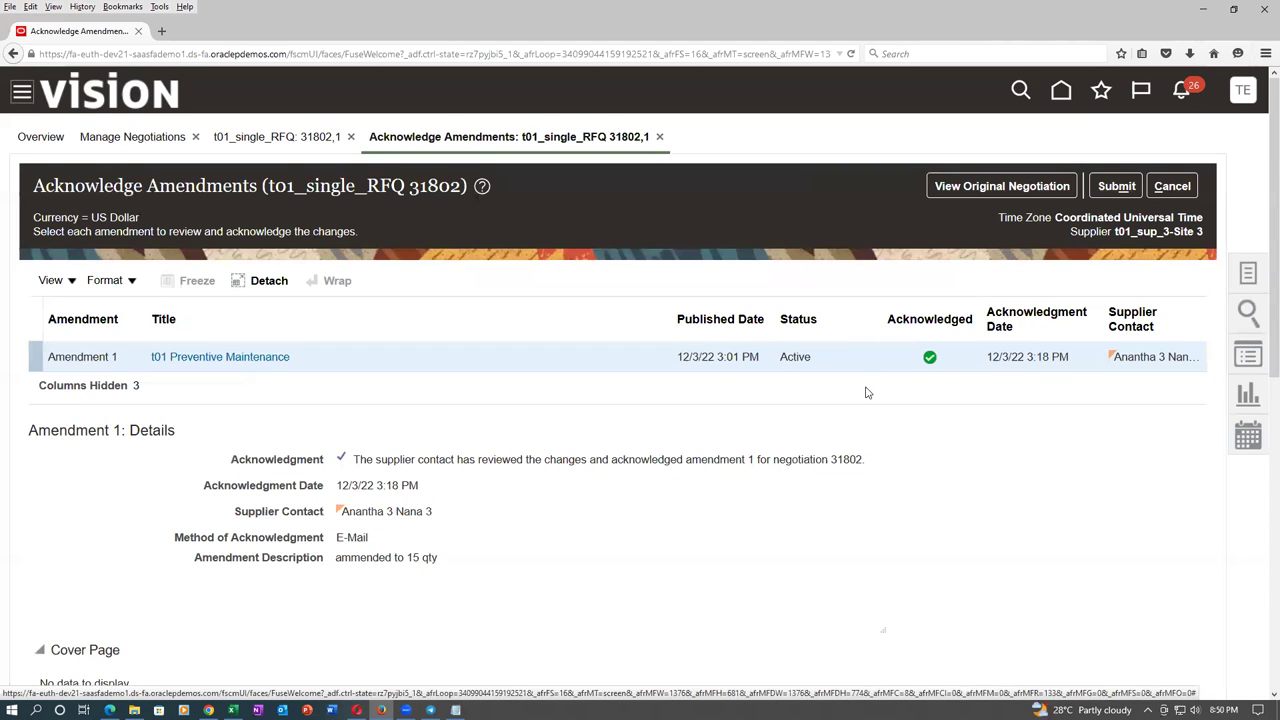
{"action": "scroll", "coordinate": [867, 394], "scroll_direction": "down", "scroll_amount": 5}
{"action": "scroll", "coordinate": [870, 393], "scroll_direction": "up", "scroll_amount": 3}
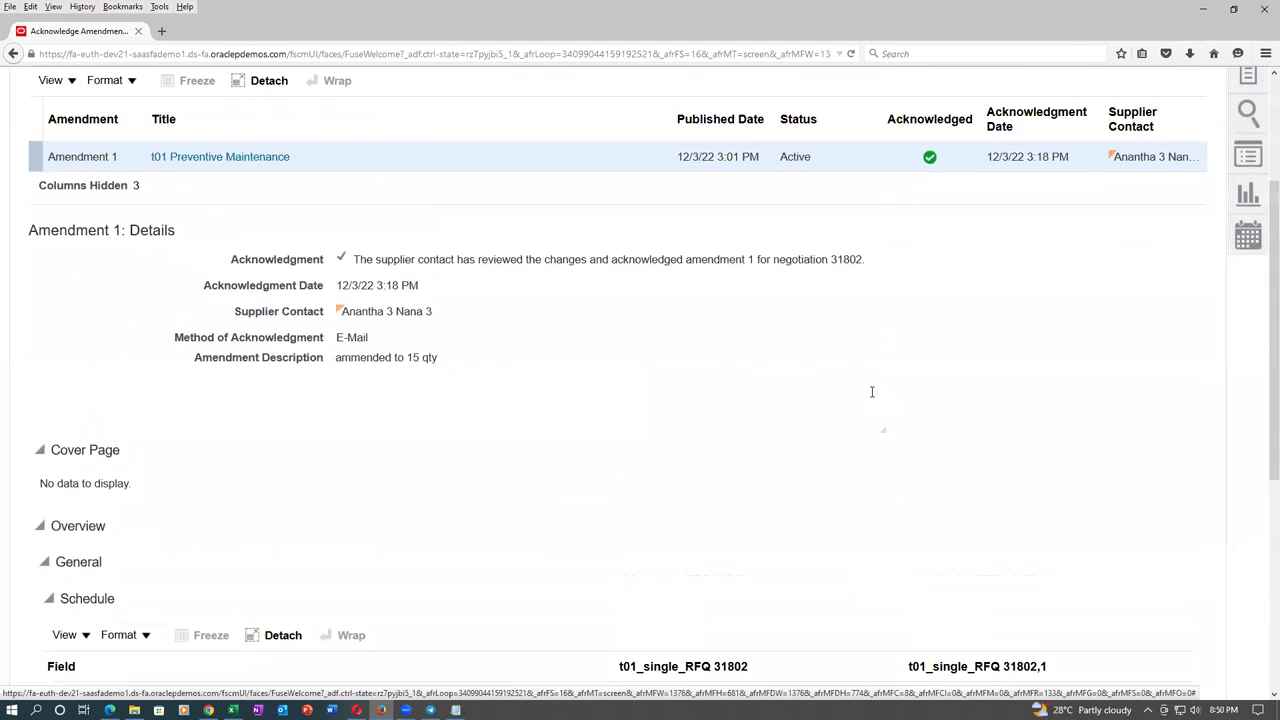
{"action": "scroll", "coordinate": [872, 391], "scroll_direction": "up", "scroll_amount": 2}
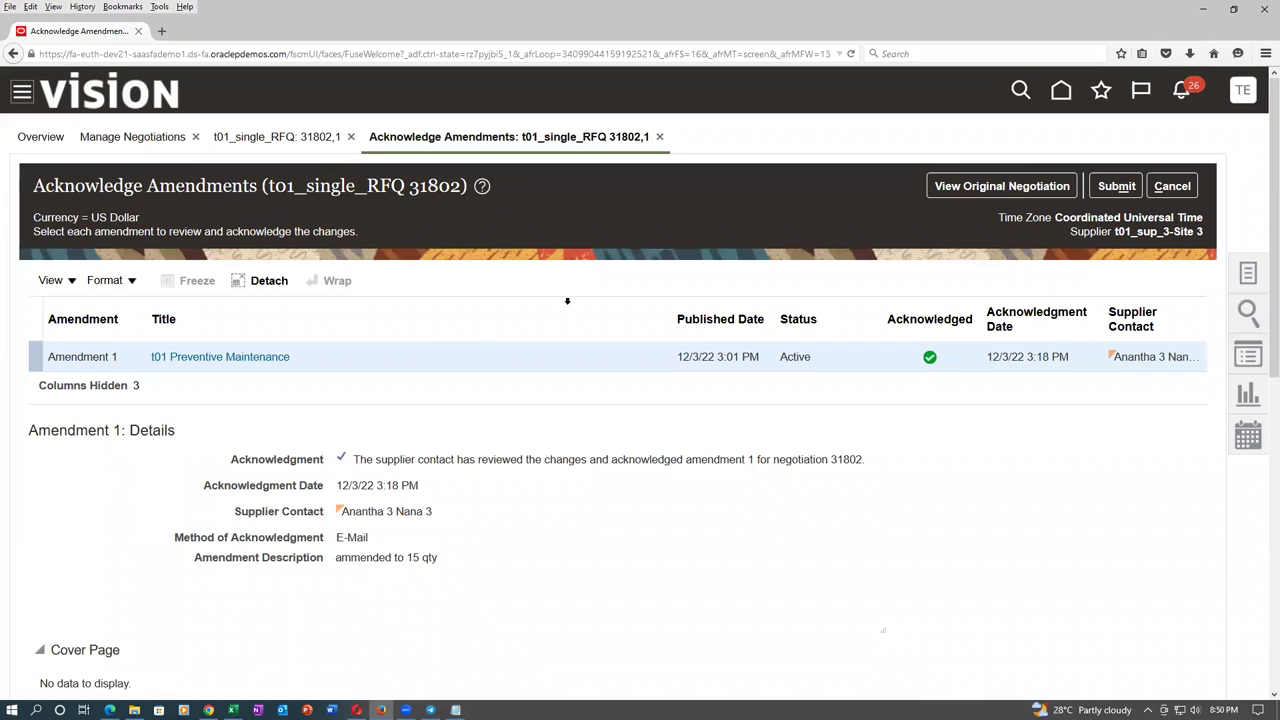
Cancel the amendment acknowledgment and exit the RFQ page without saving changes.
{"action": "left_click", "coordinate": [1172, 187]}
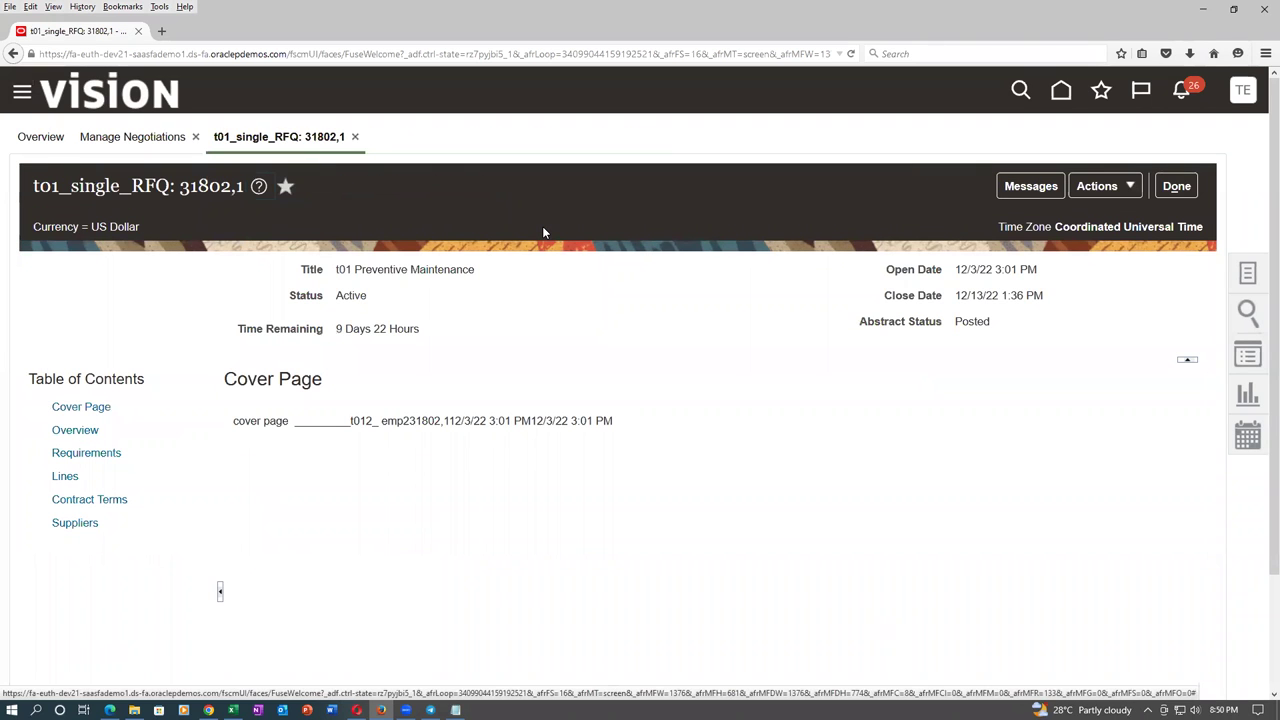
{"action": "left_click", "coordinate": [1175, 187]}
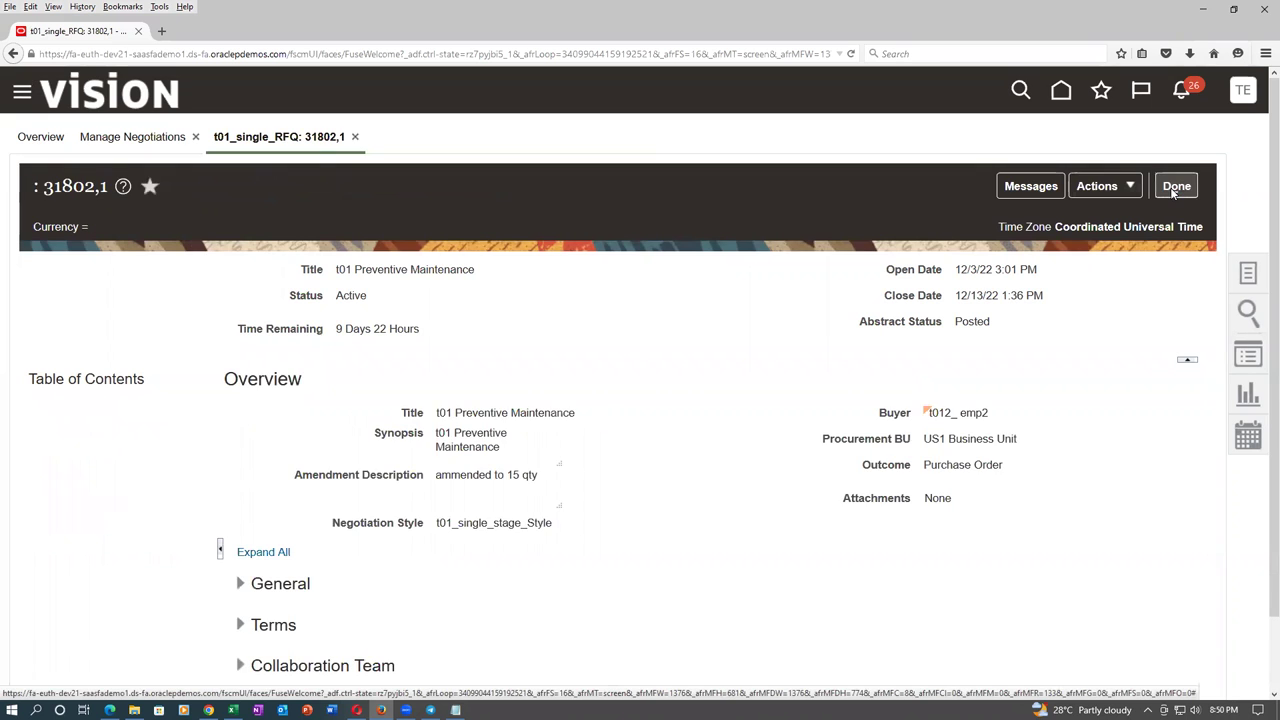
{"action": "left_click", "coordinate": [1175, 187]}
{"action": "left_click", "coordinate": [872, 413]}
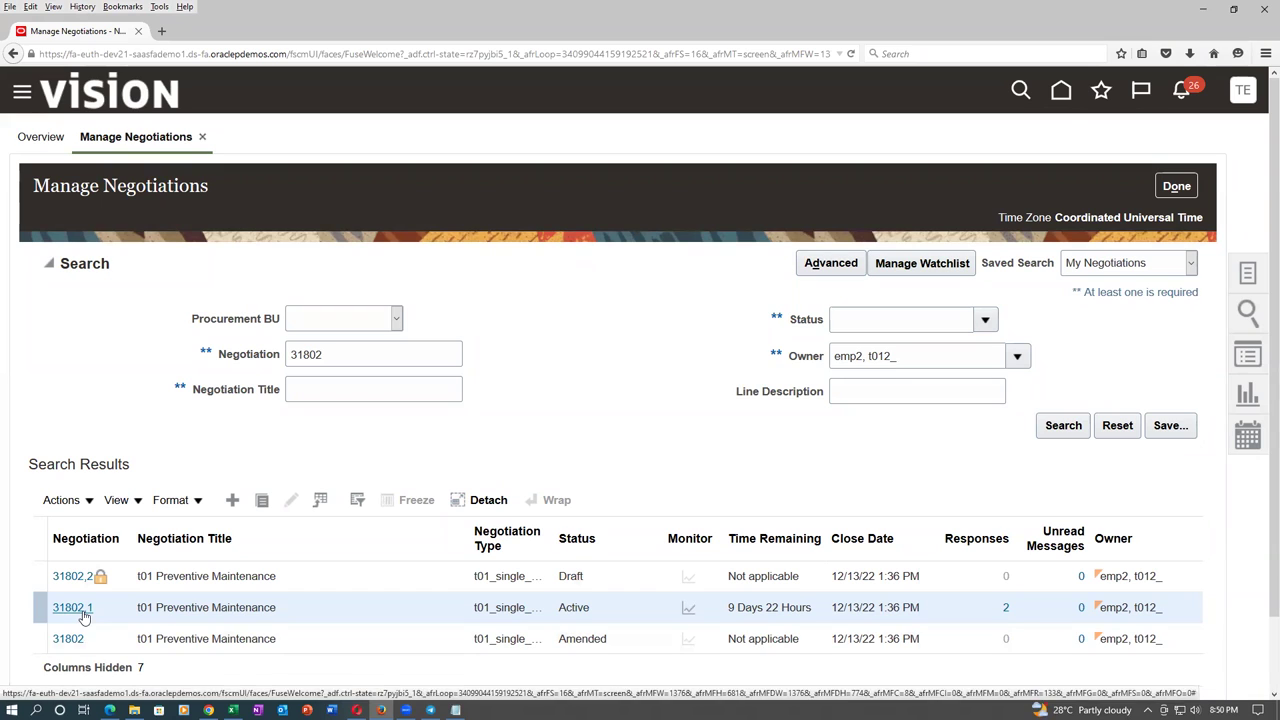
Rerun the negotiation search and open active negotiation 31802,1.
{"action": "left_click", "coordinate": [1063, 425]}
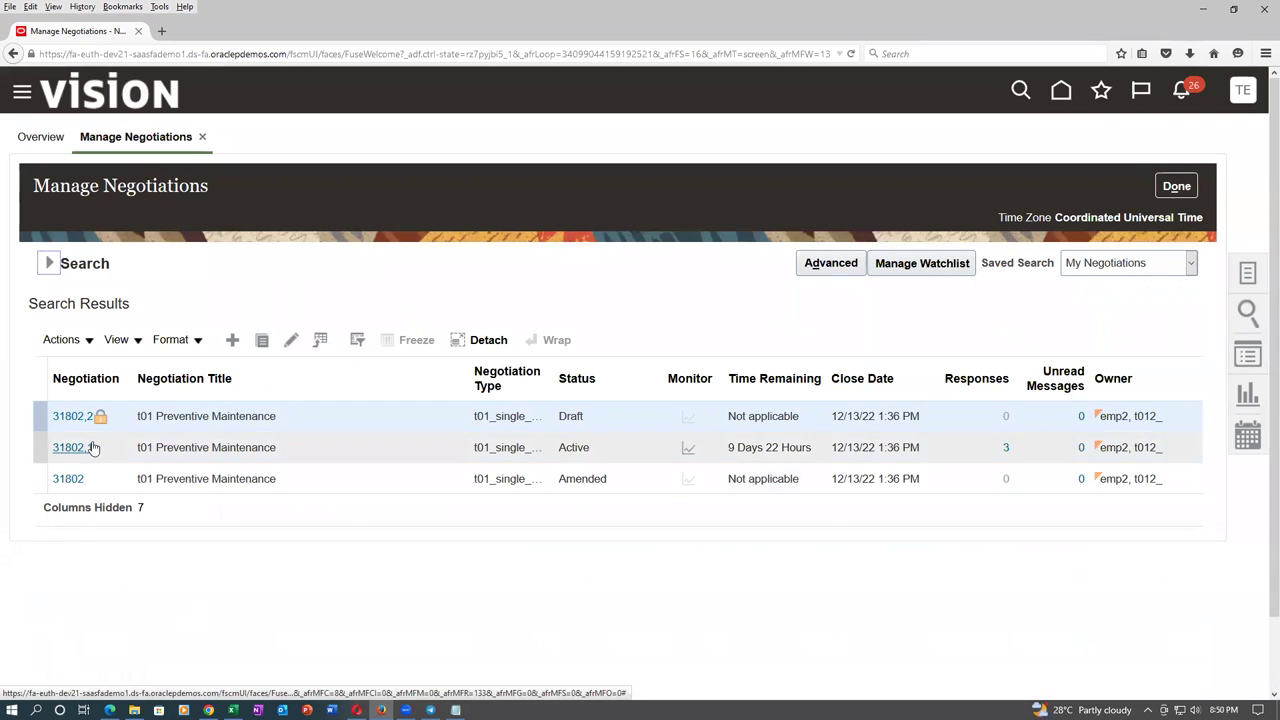
{"action": "left_click", "coordinate": [92, 447]}
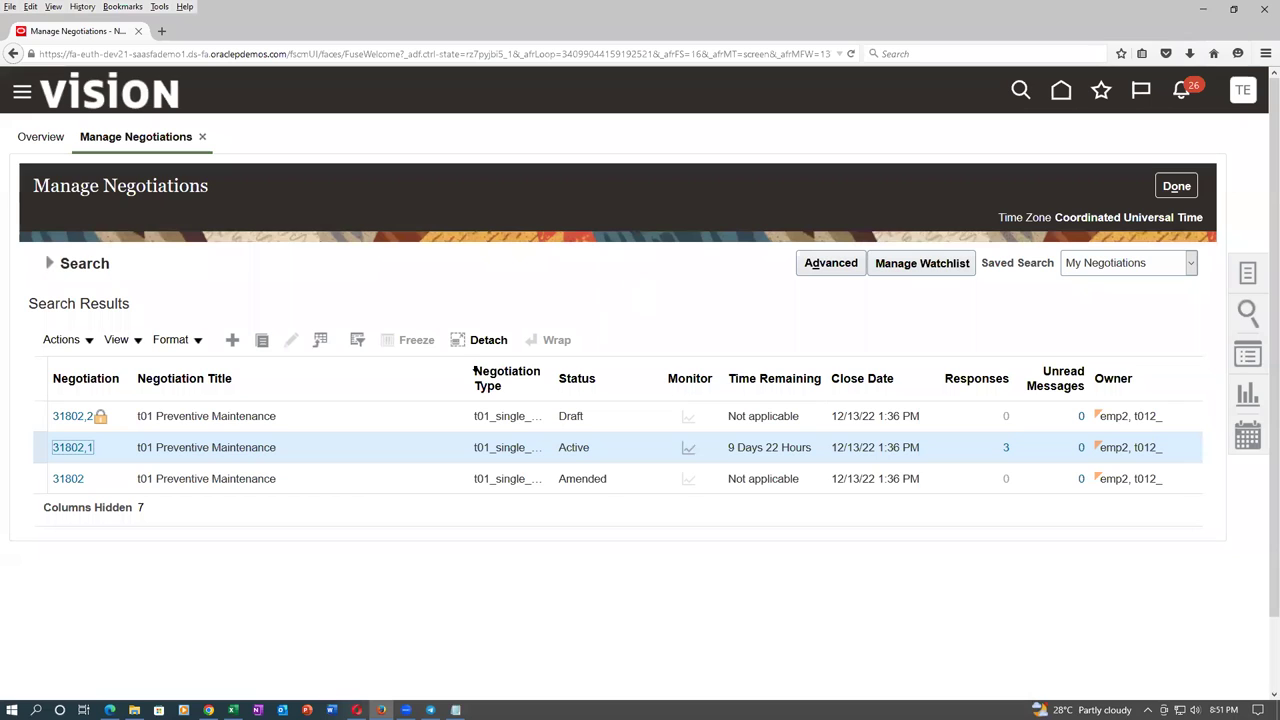
{"action": "left_click", "coordinate": [72, 447]}
{"action": "scroll", "coordinate": [710, 295], "scroll_direction": "down", "scroll_amount": 2}
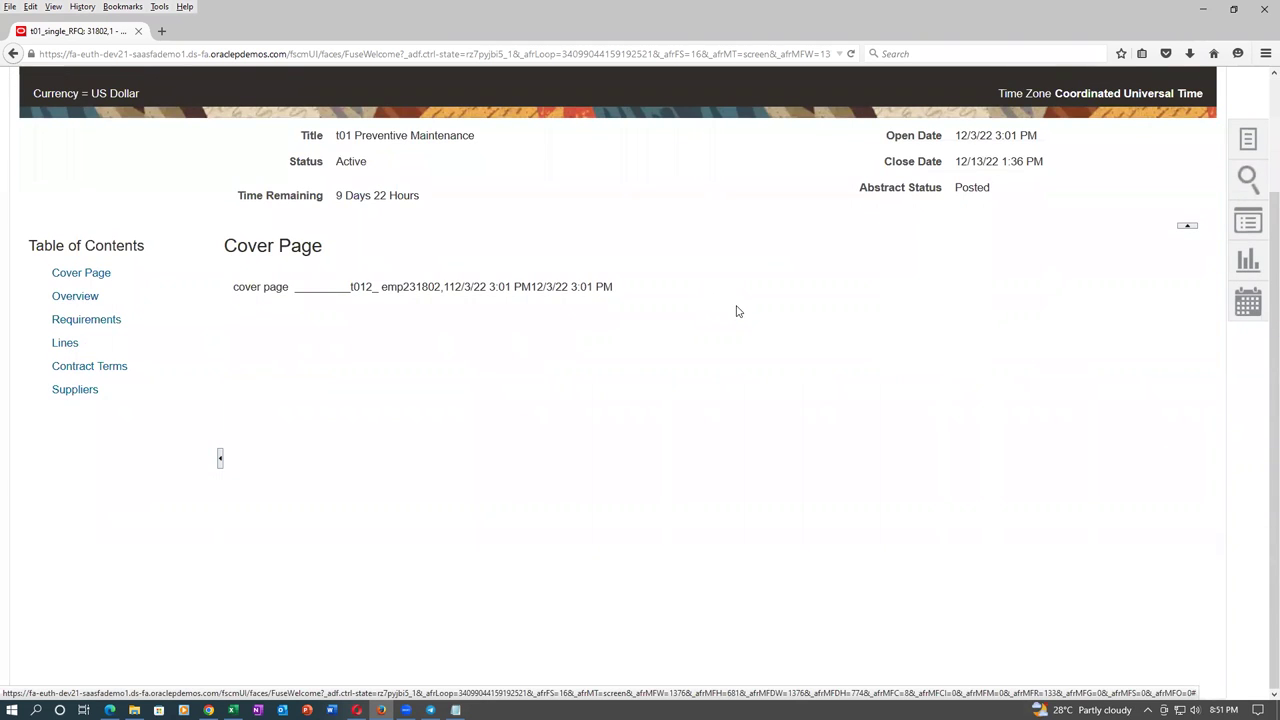
{"action": "scroll", "coordinate": [737, 309], "scroll_direction": "up", "scroll_amount": 2}
Launch Monitor Negotiation for 31802,1 from the Actions > Monitor menu.
{"action": "left_click", "coordinate": [1090, 190]}
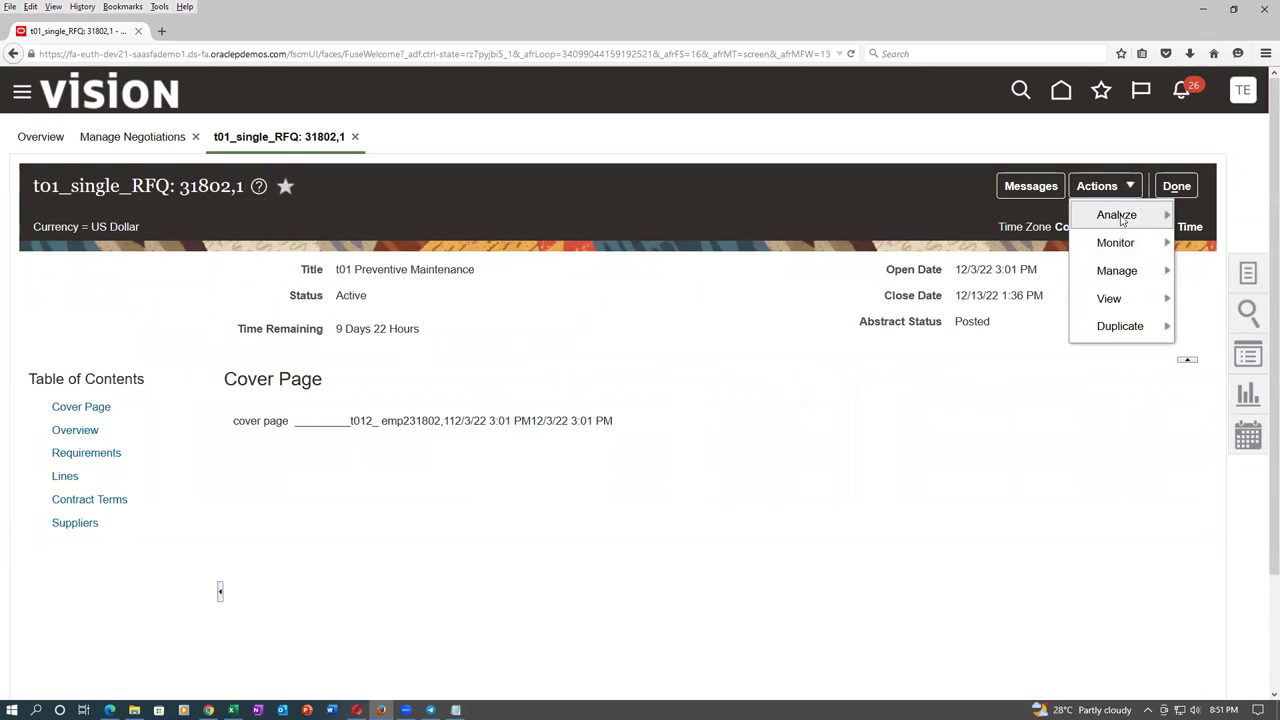
{"action": "mouse_move", "coordinate": [1122, 218]}
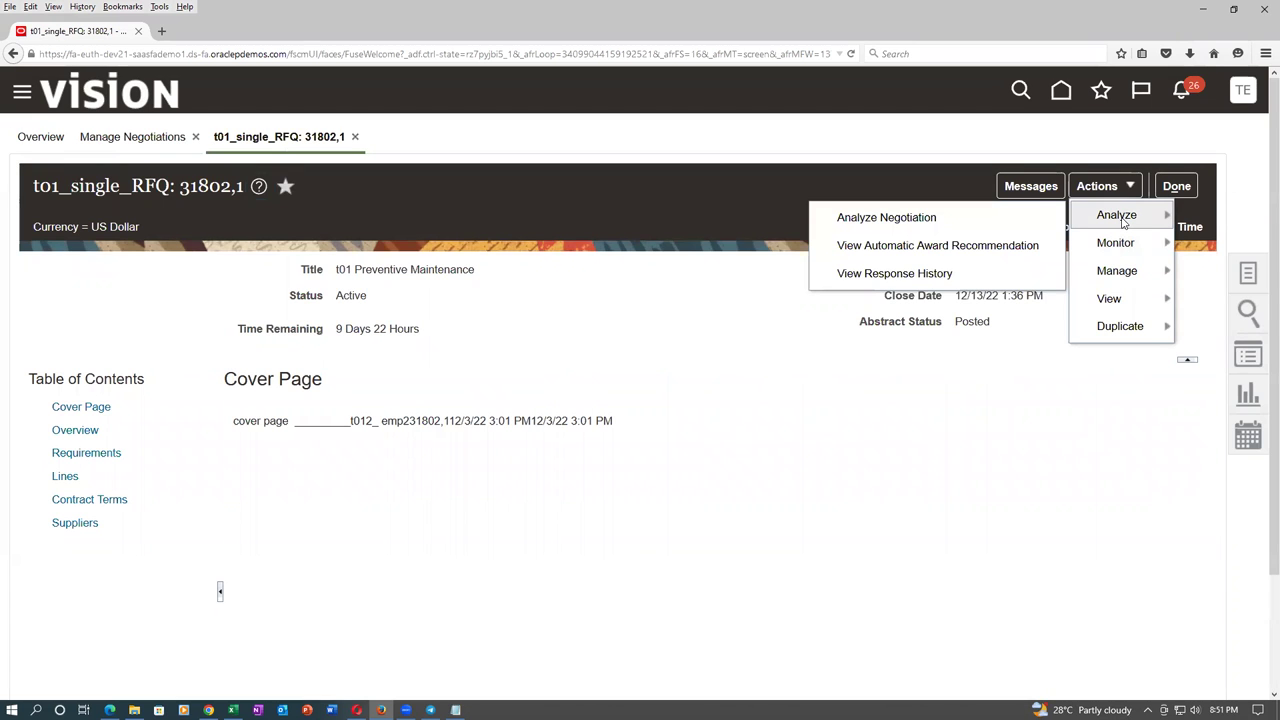
{"action": "left_click", "coordinate": [997, 451]}
{"action": "left_click", "coordinate": [1098, 186]}
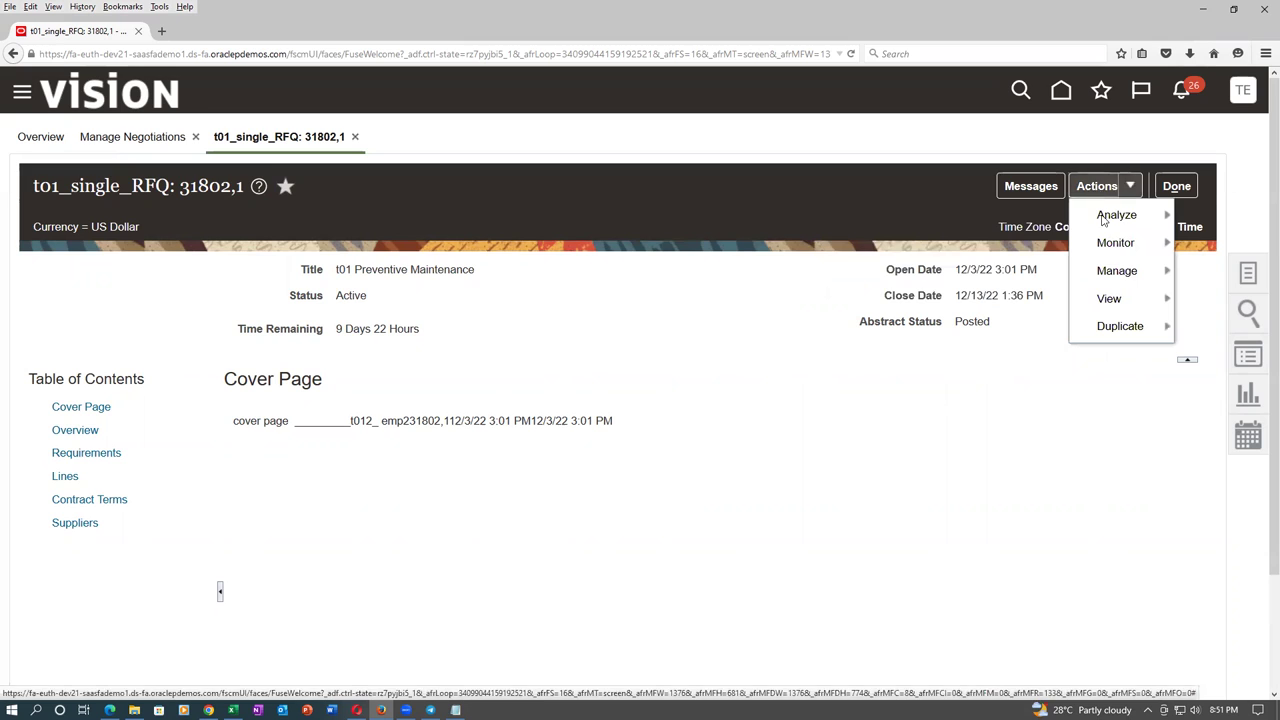
{"action": "mouse_move", "coordinate": [1111, 248]}
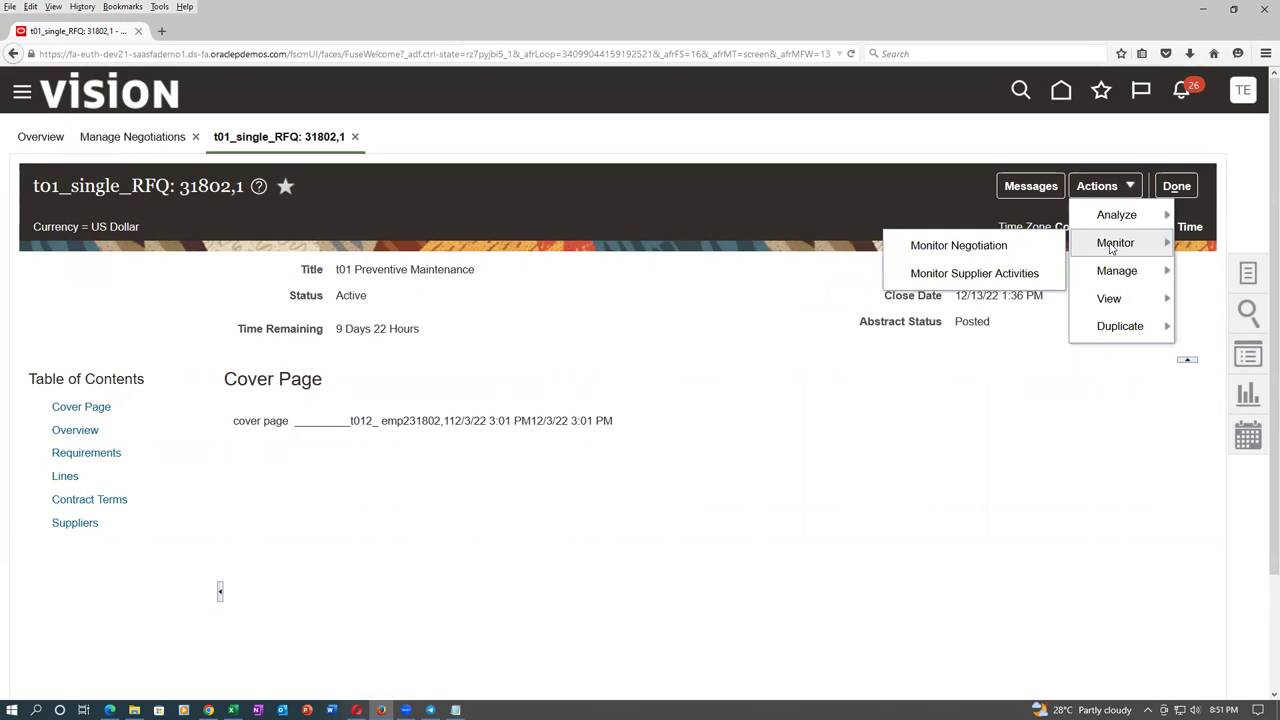
{"action": "left_click", "coordinate": [957, 248]}
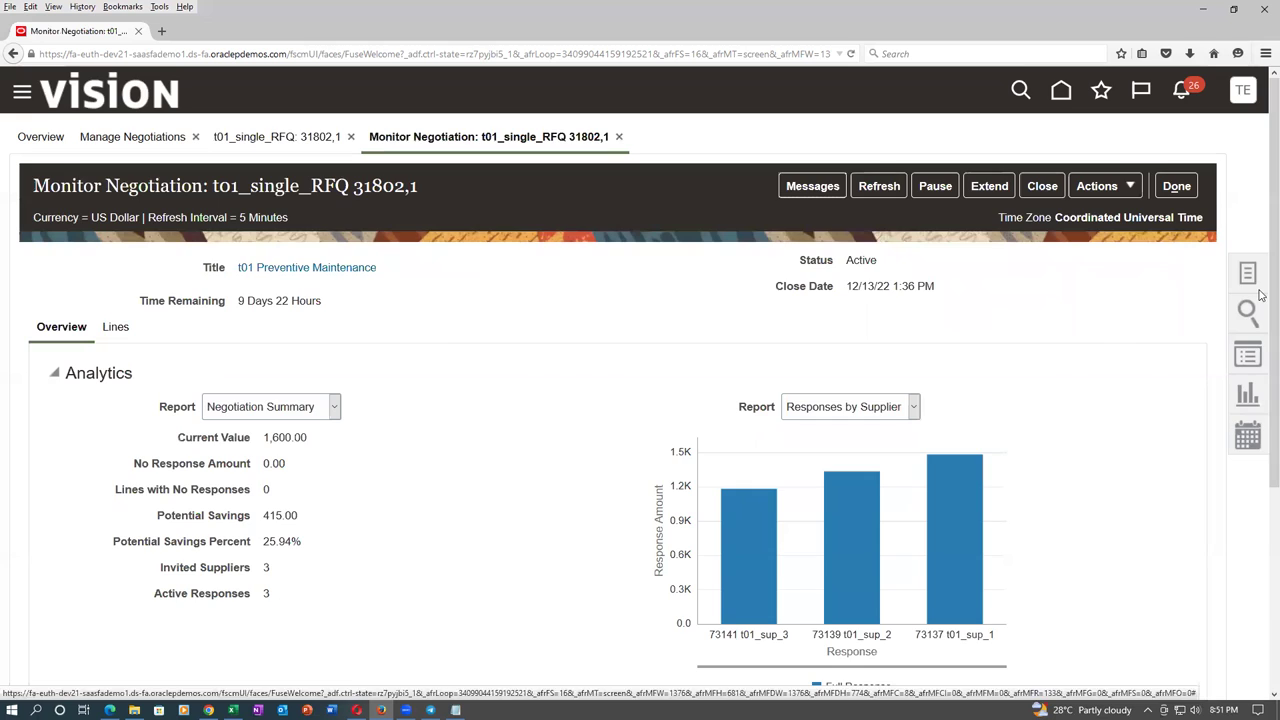
Inspect the Suppliers table and Analytics figures showing 25.94% savings across three suppliers.
{"action": "left_click_drag", "start_coordinate": [1262, 290], "coordinate": [1262, 449]}
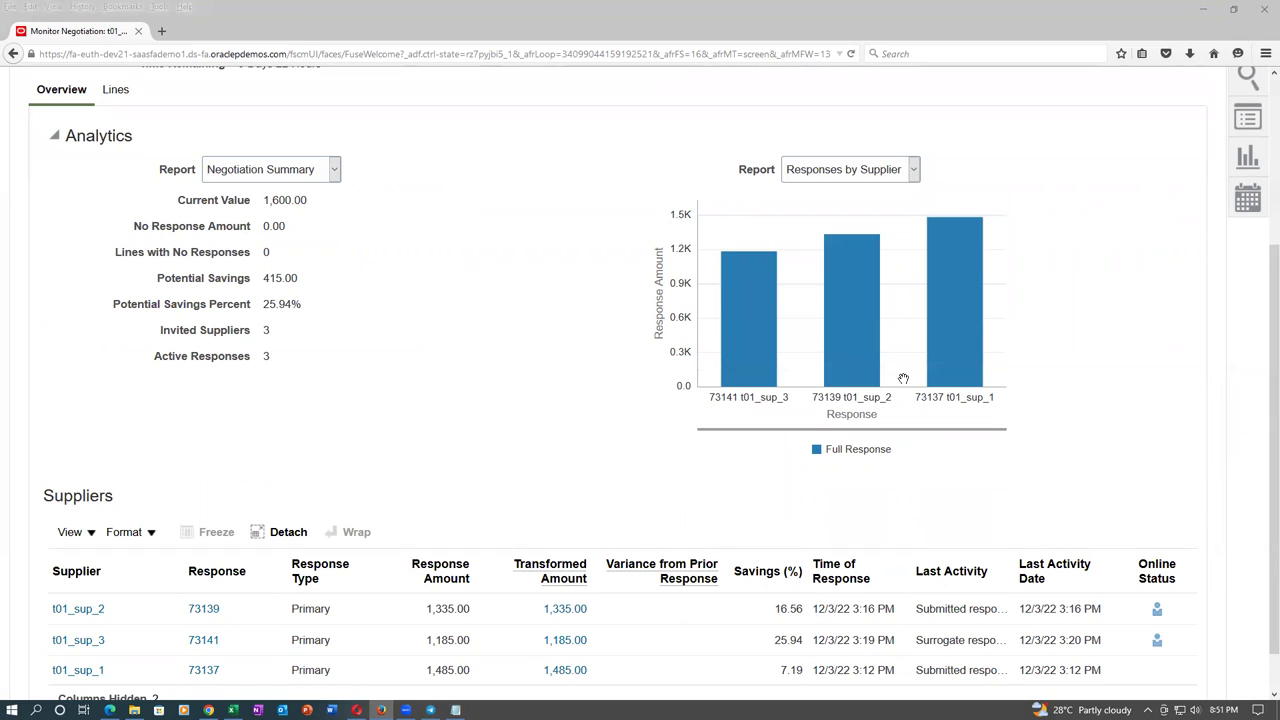
{"action": "left_click", "coordinate": [587, 350]}
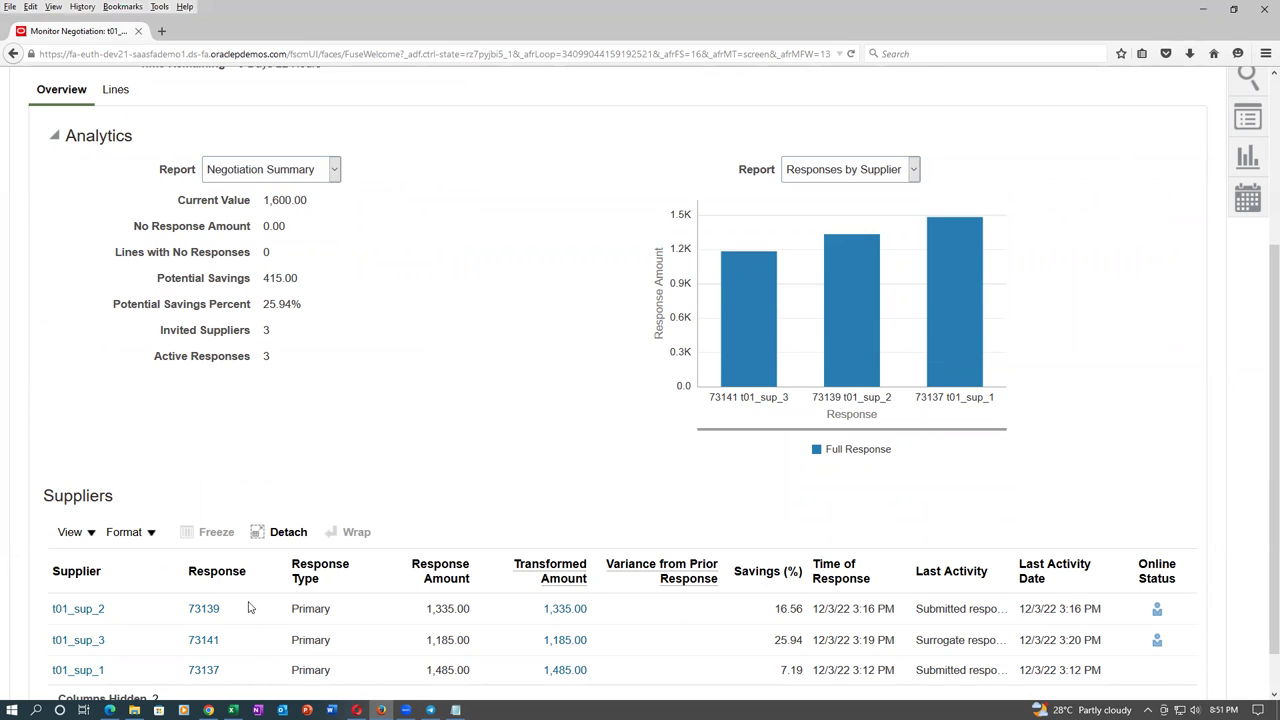
{"action": "scroll", "coordinate": [886, 309], "scroll_direction": "up", "scroll_amount": 2}
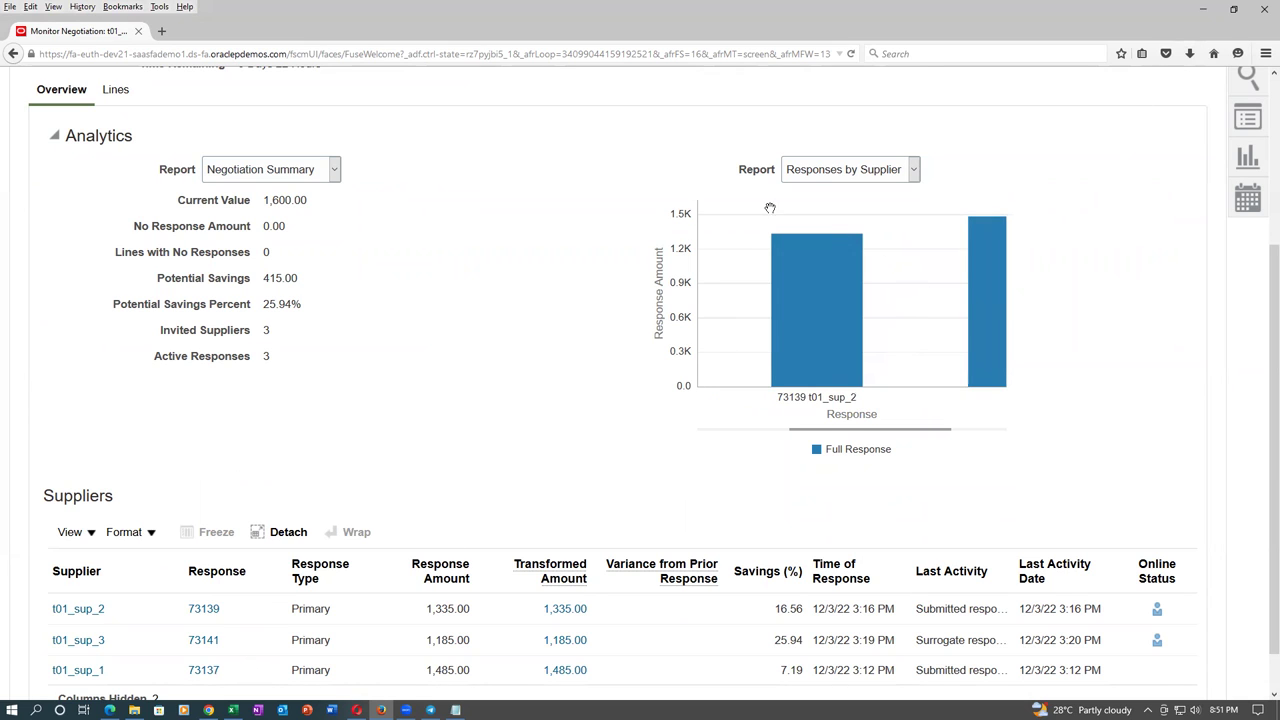
{"action": "scroll", "coordinate": [583, 328], "scroll_direction": "down", "scroll_amount": 1}
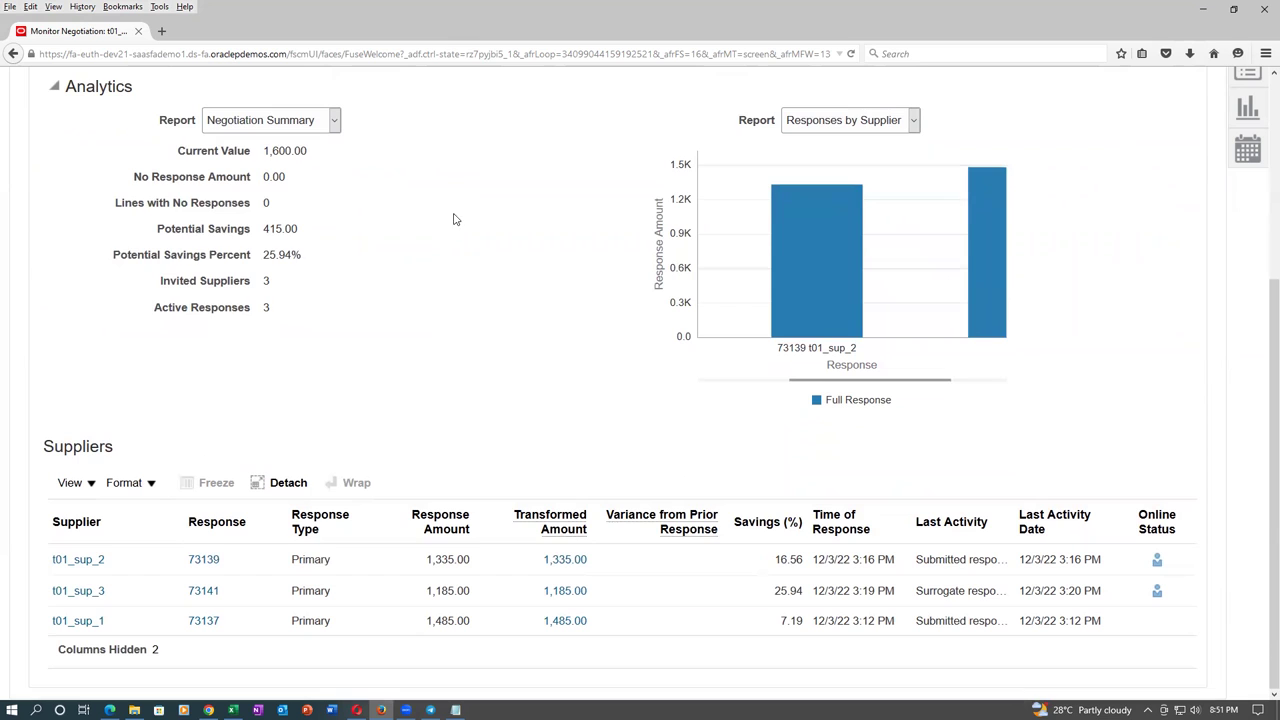
{"action": "left_click_drag", "start_coordinate": [453, 219], "coordinate": [474, 223]}
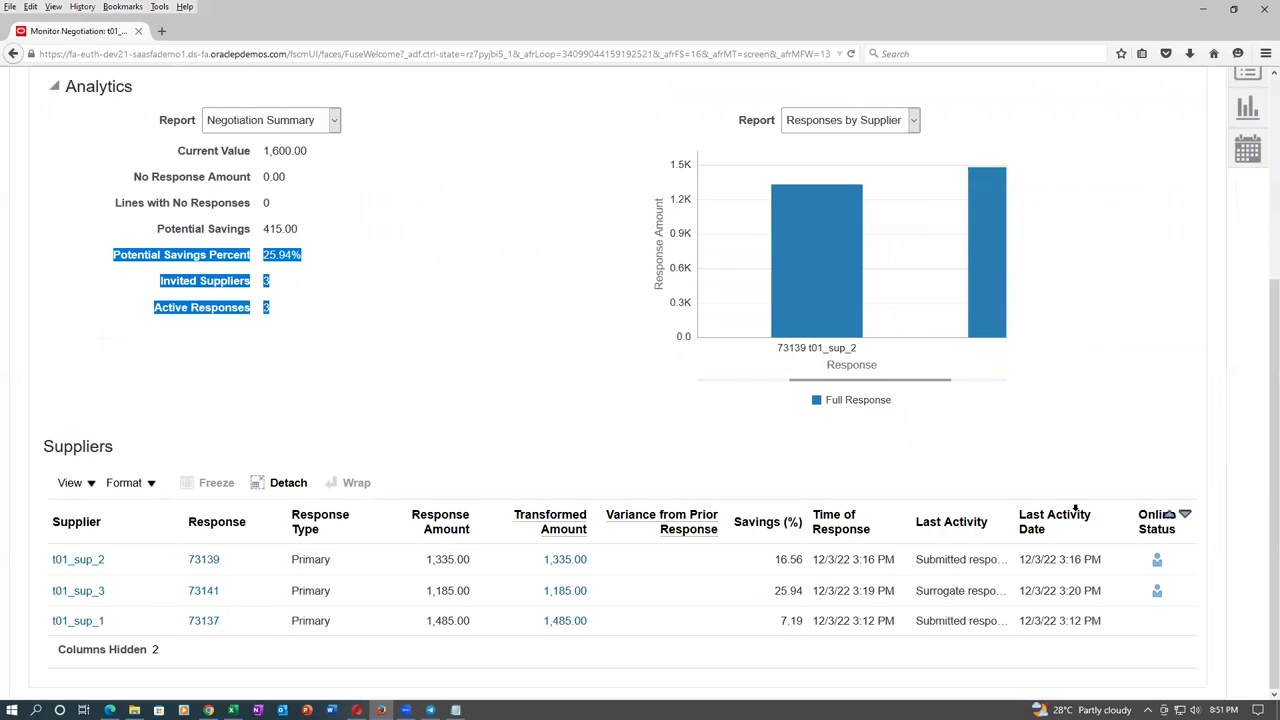
{"action": "left_click", "coordinate": [522, 419]}
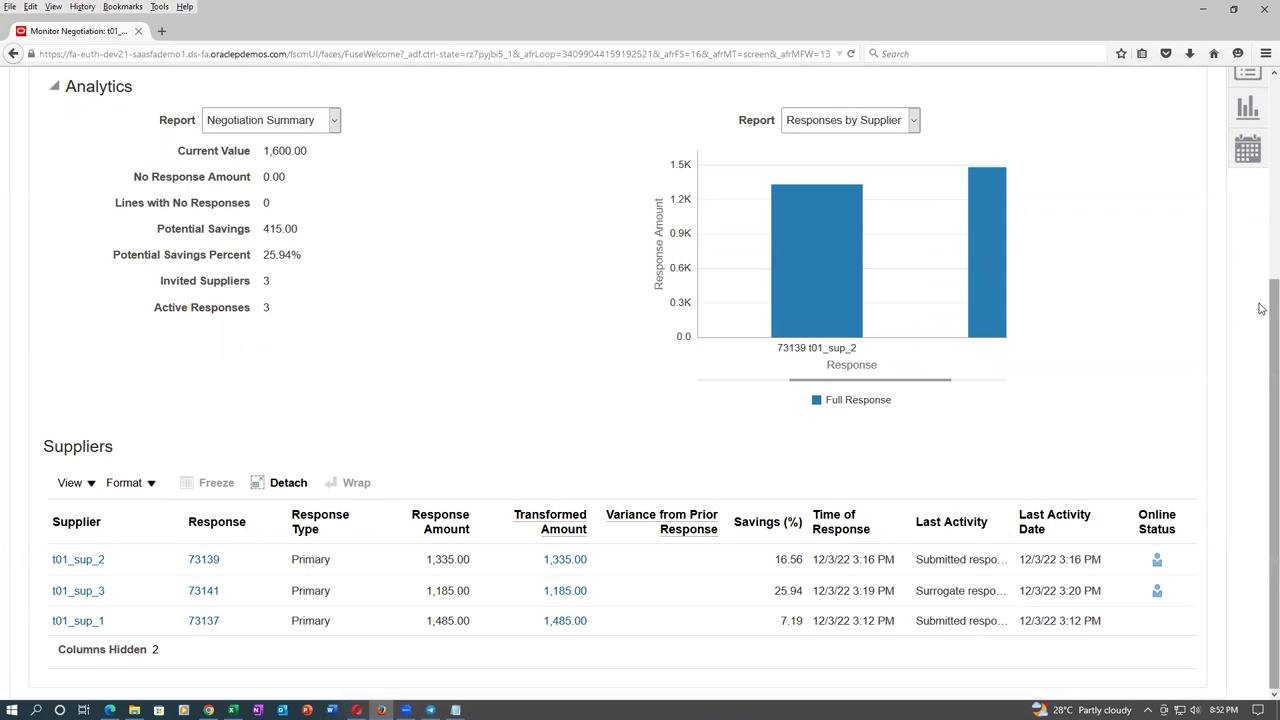
{"action": "scroll", "coordinate": [1260, 140], "scroll_direction": "up", "scroll_amount": 4}
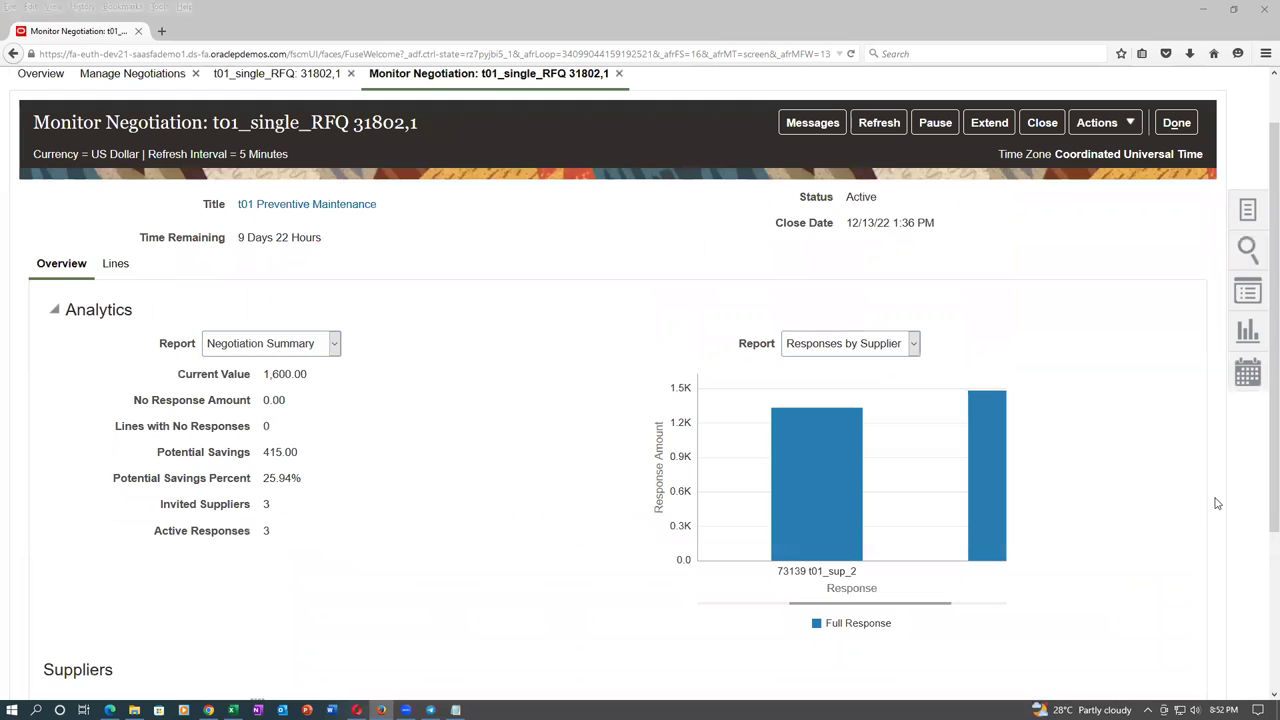
Check the monitor's Actions > Manage menu, then exit the monitor back to the RFQ.
{"action": "left_click", "coordinate": [1100, 123]}
{"action": "mouse_move", "coordinate": [1127, 210]}
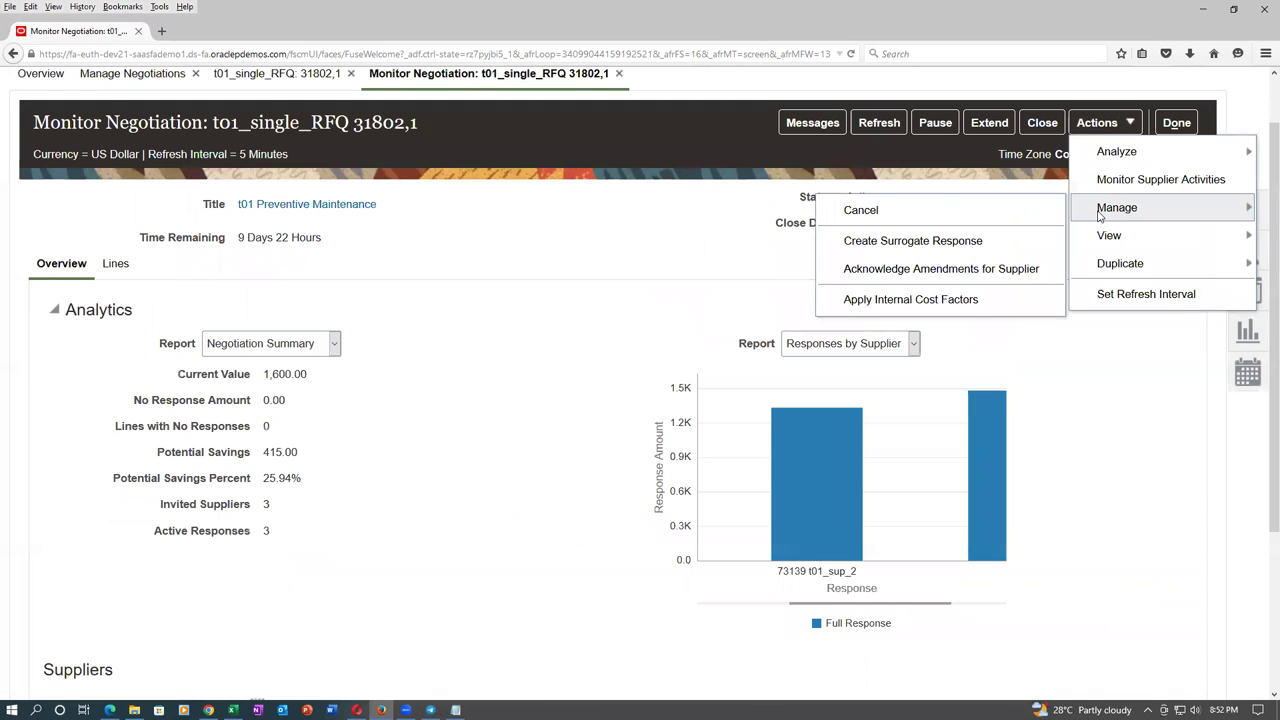
{"action": "left_click", "coordinate": [688, 262]}
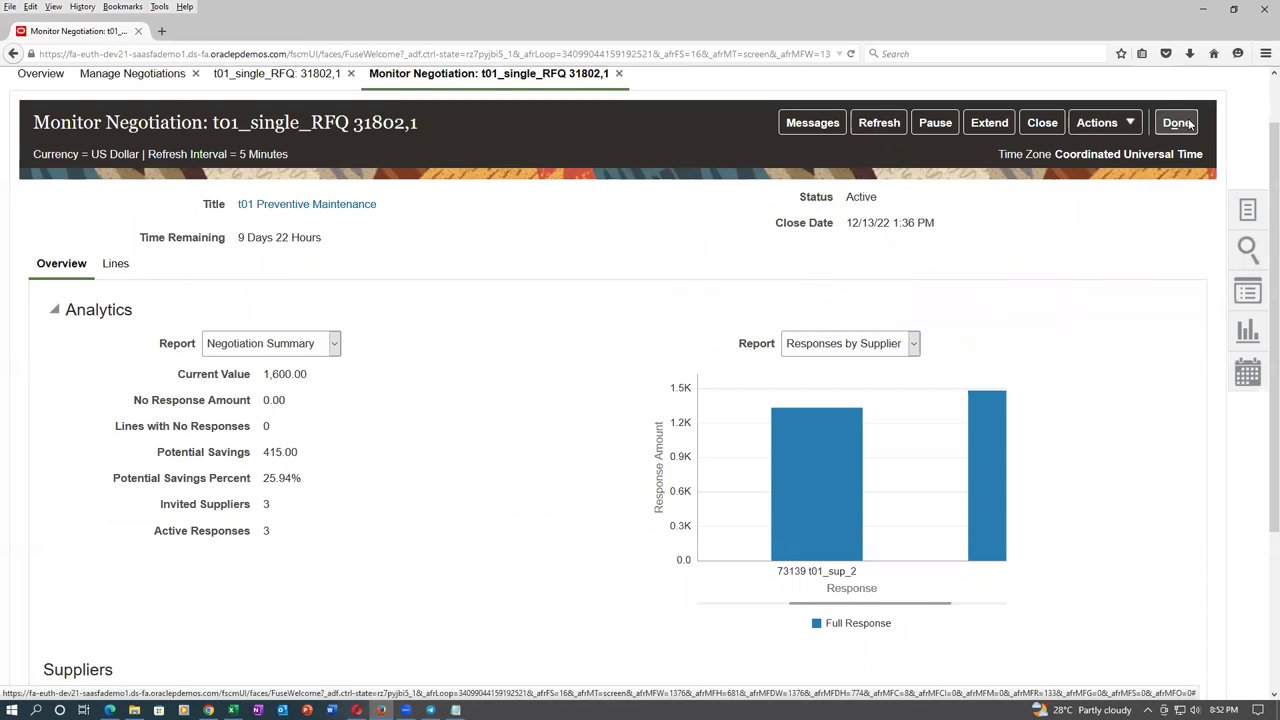
{"action": "left_click", "coordinate": [1178, 122]}
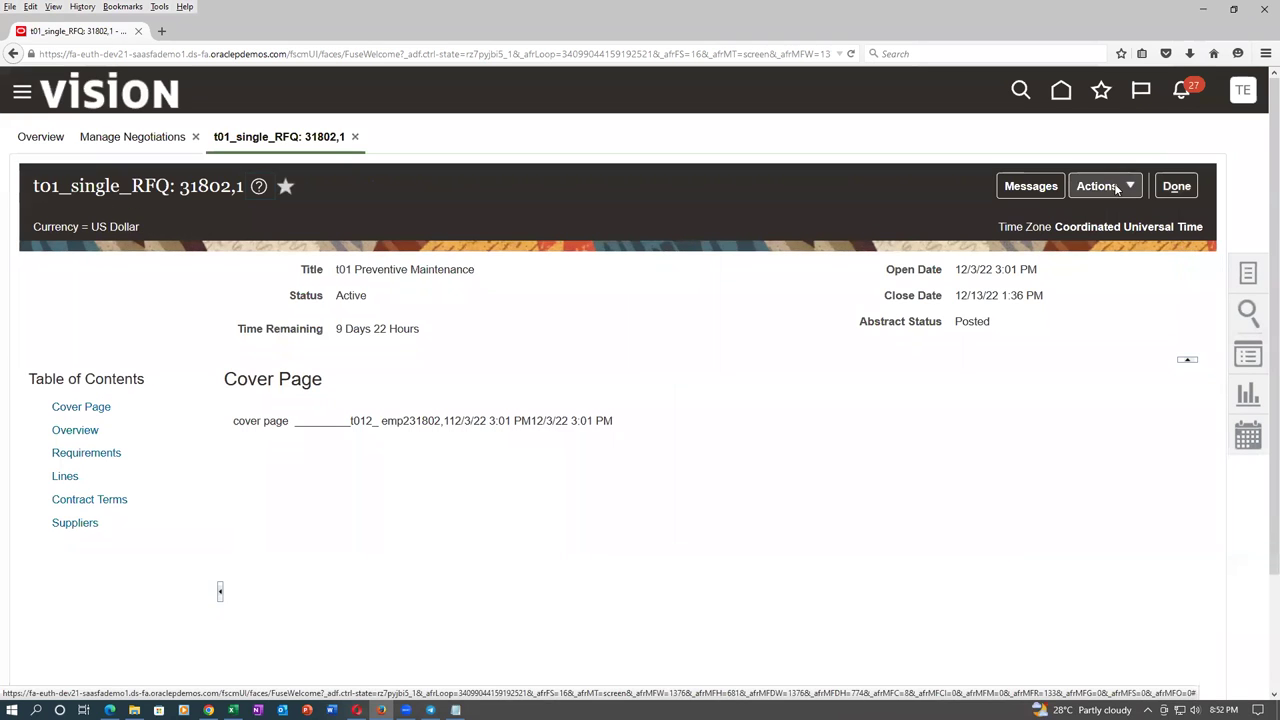
Choose Actions > Manage > Close for 31802,1 and begin the note to suppliers.
{"action": "left_click", "coordinate": [1117, 188]}
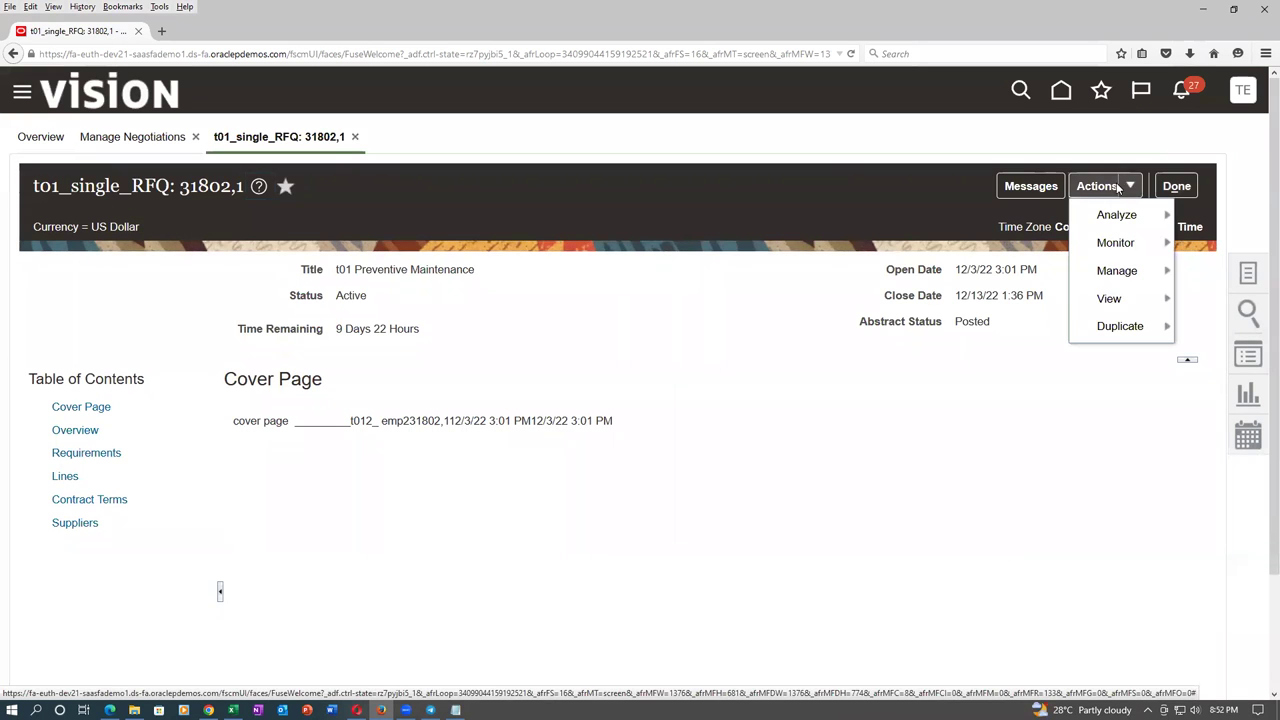
{"action": "mouse_move", "coordinate": [1134, 273]}
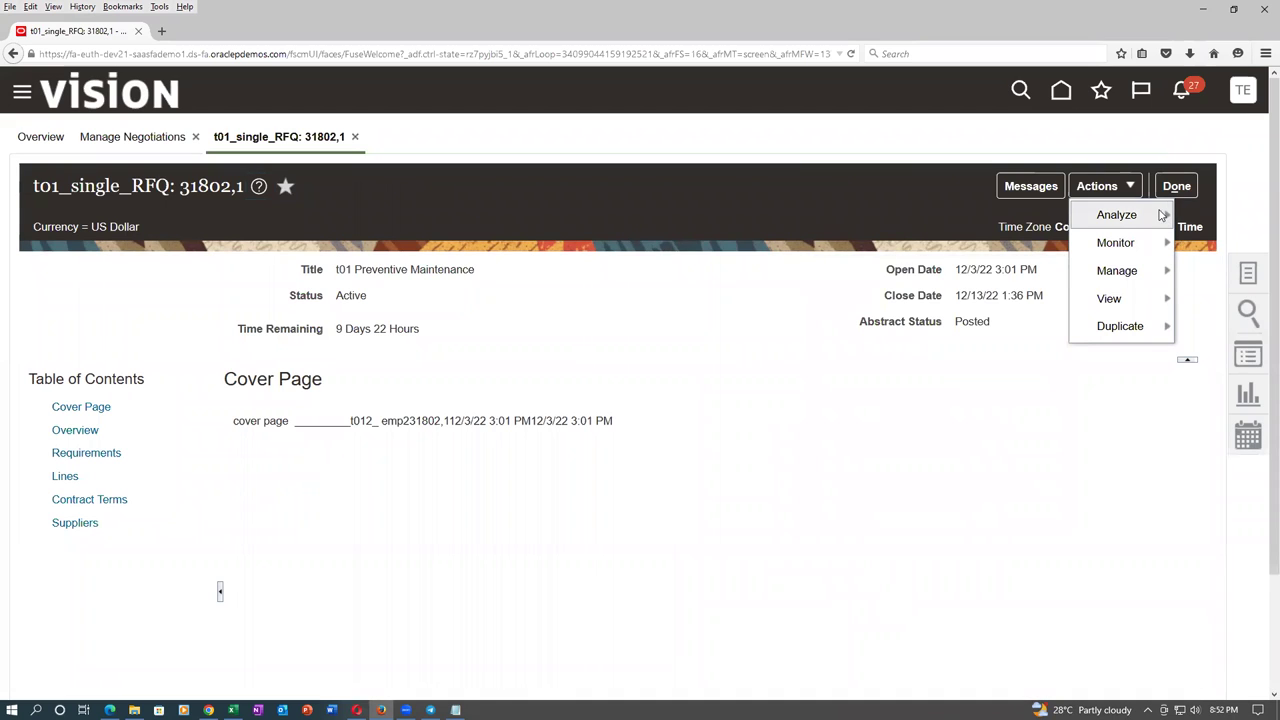
{"action": "mouse_move", "coordinate": [1163, 214]}
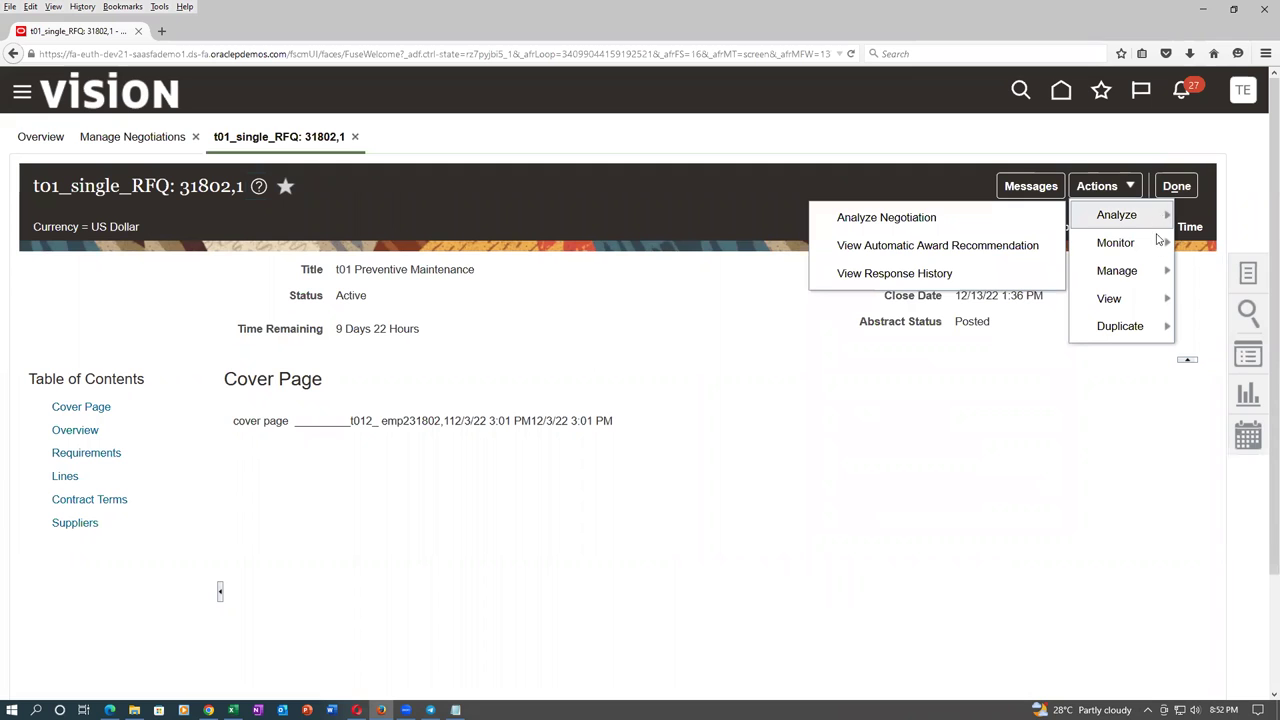
{"action": "mouse_move", "coordinate": [1150, 275]}
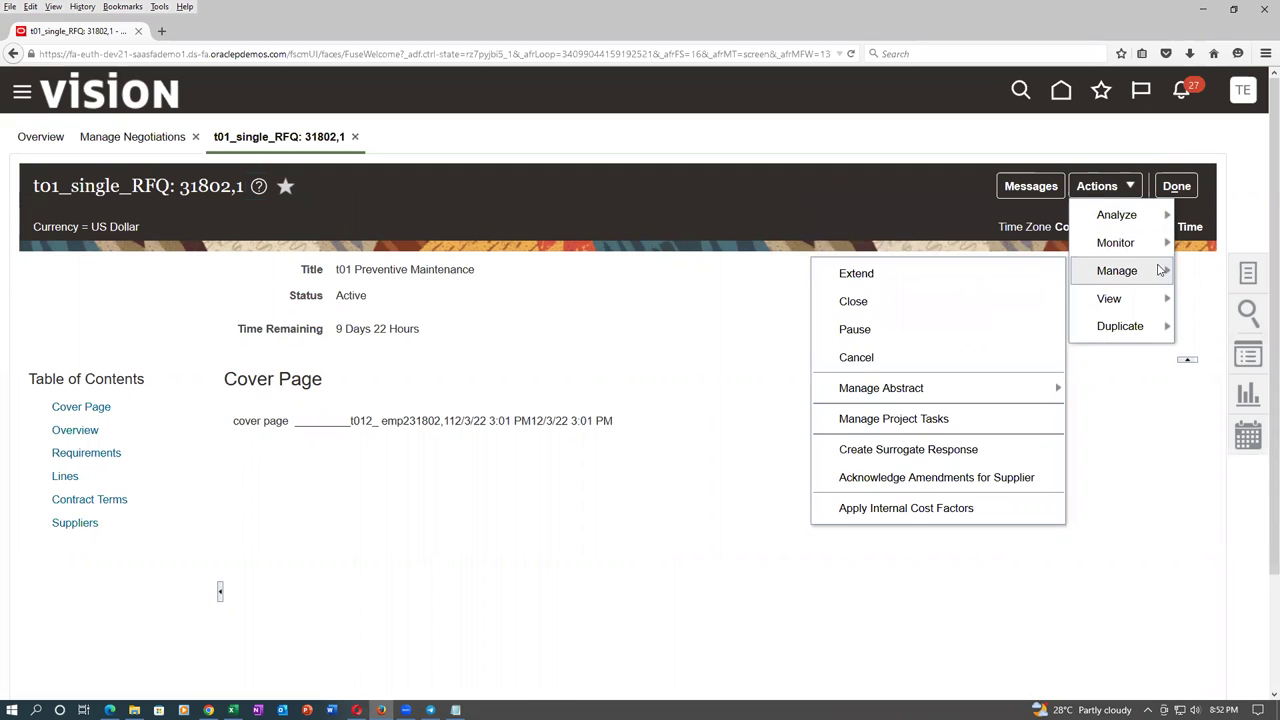
{"action": "left_click", "coordinate": [902, 300]}
{"action": "left_click", "coordinate": [560, 411]}
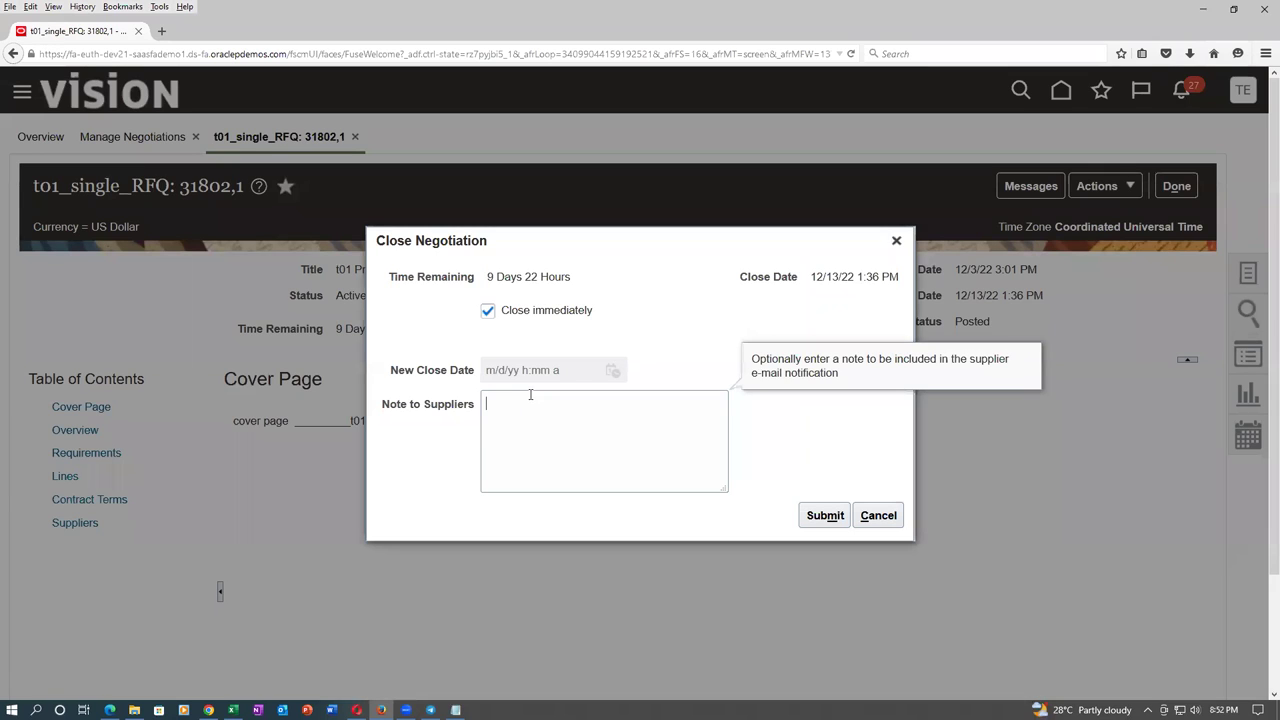
Close the negotiation immediately with the note 'IT IS CLOSED' and accept the confirmation.
{"action": "type", "text": "IT IS CLOSED"}
{"action": "left_click", "coordinate": [822, 516]}
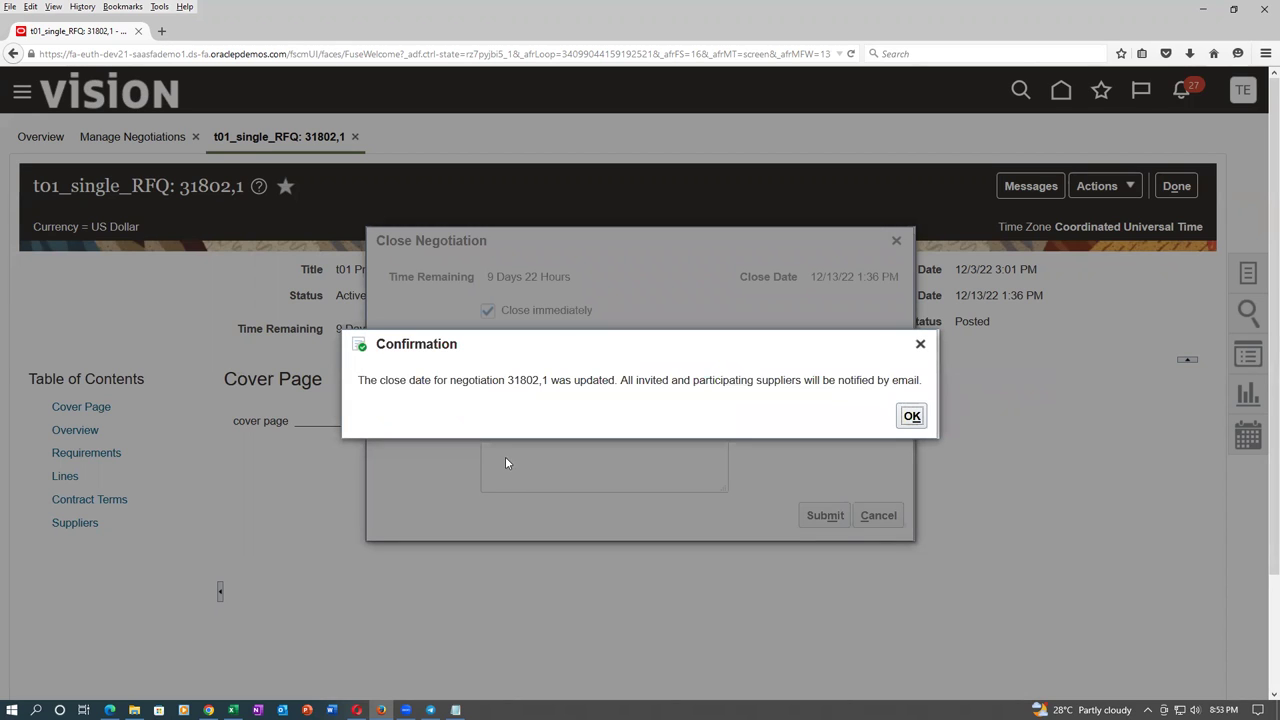
{"action": "left_click_drag", "start_coordinate": [424, 380], "coordinate": [886, 378]}
{"action": "left_click", "coordinate": [910, 420]}
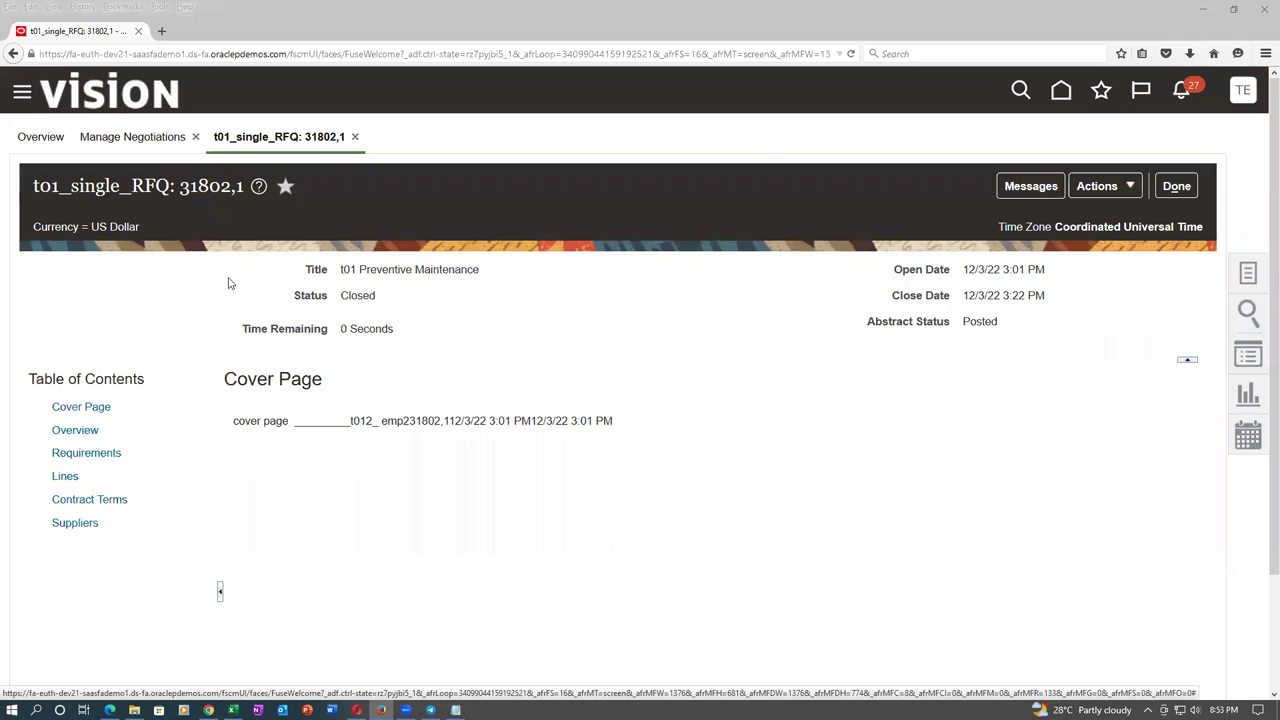
With the negotiation Closed, choose Open Scoring from the Actions > Manage menu.
{"action": "left_click", "coordinate": [355, 295]}
{"action": "left_click_drag", "start_coordinate": [355, 295], "coordinate": [378, 298]}
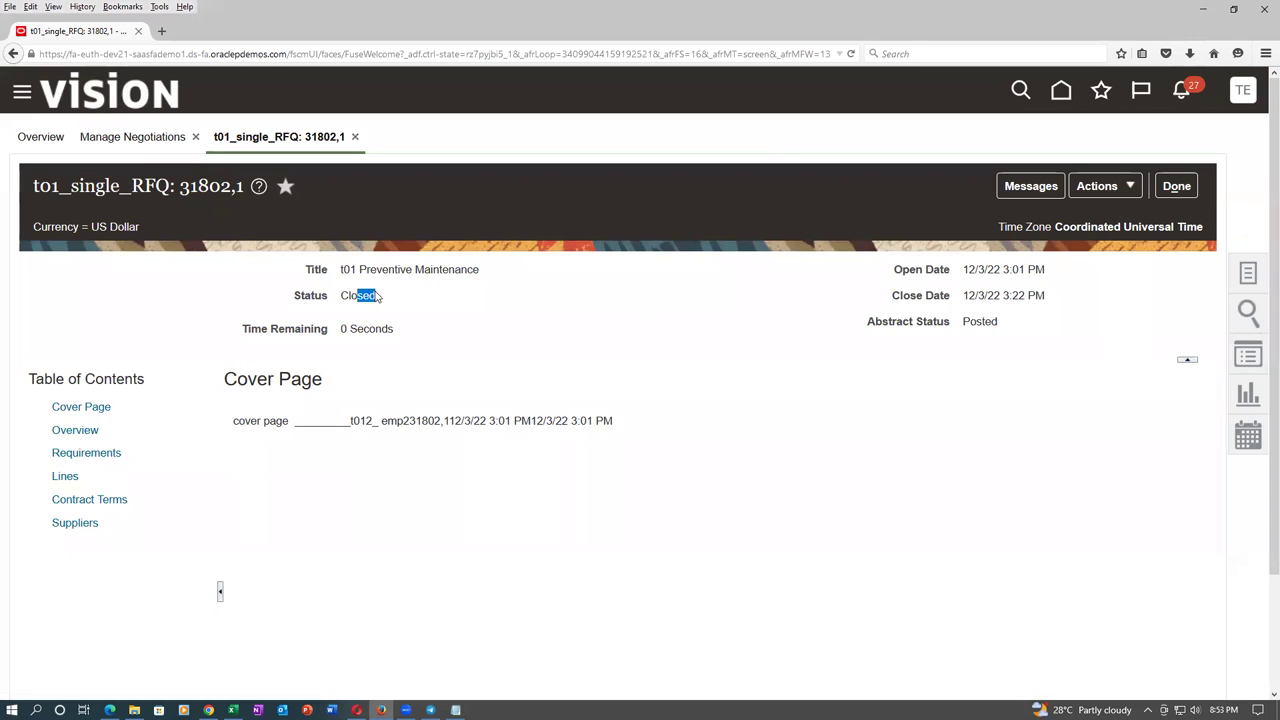
{"action": "left_click", "coordinate": [1108, 187]}
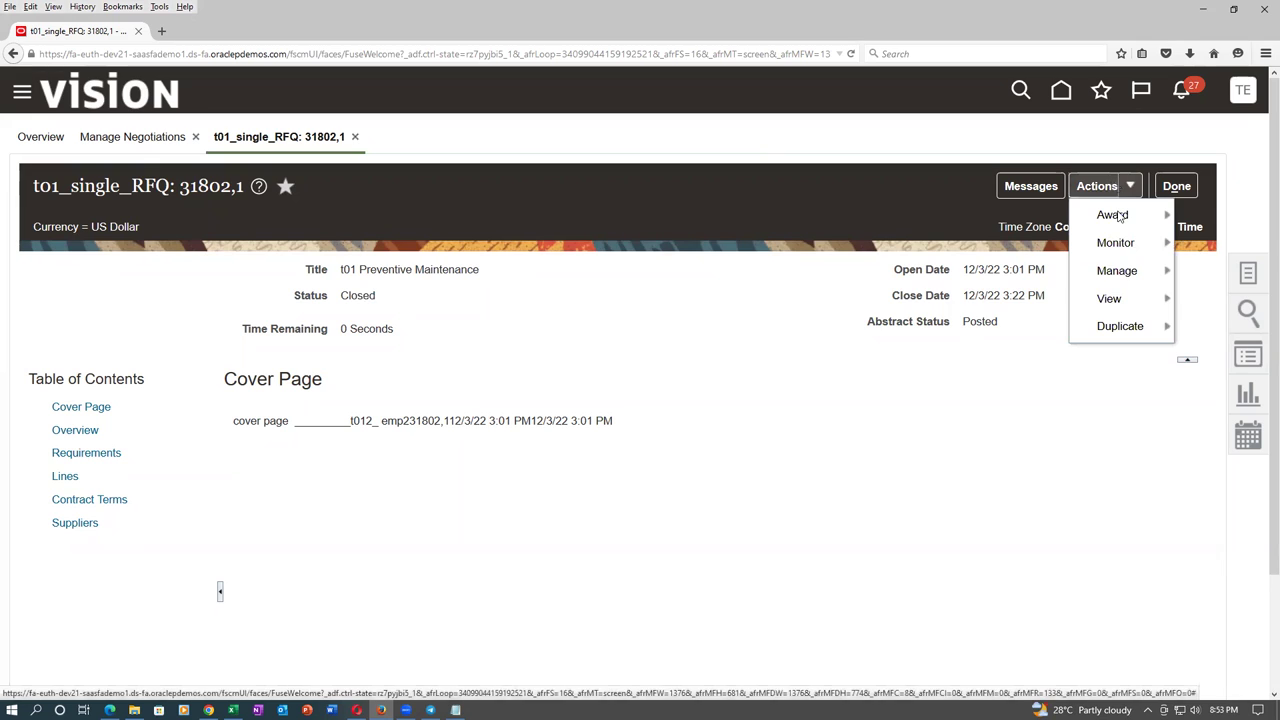
{"action": "mouse_move", "coordinate": [1112, 272]}
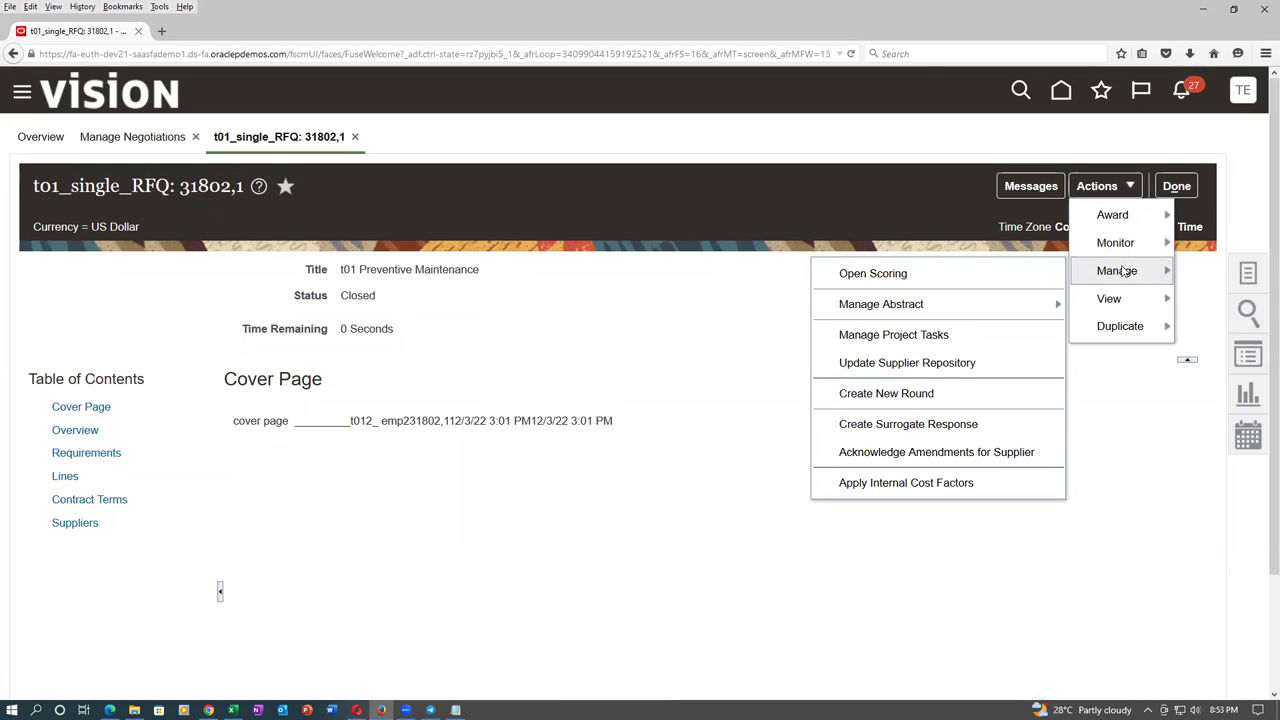
{"action": "left_click", "coordinate": [884, 285]}
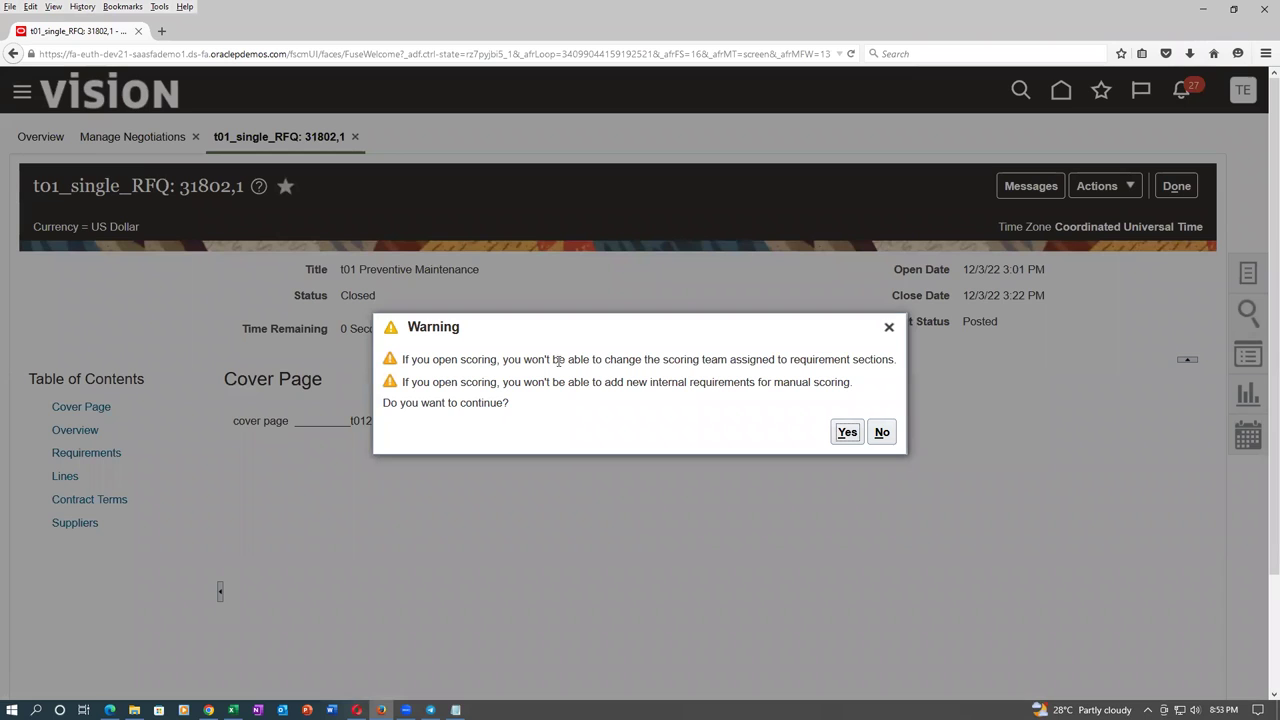
Review the scoring team and internal requirements warnings, confirm, and acknowledge scoring is open.
{"action": "left_click_drag", "start_coordinate": [594, 360], "coordinate": [748, 365]}
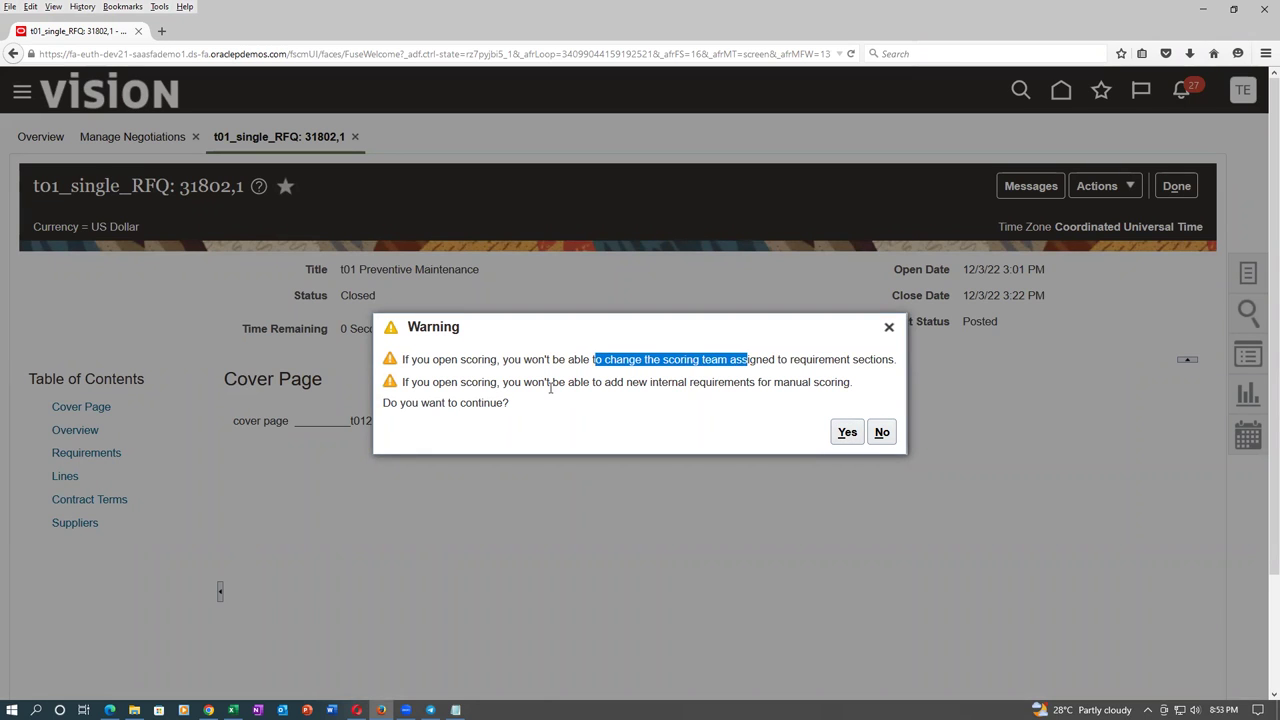
{"action": "left_click_drag", "start_coordinate": [550, 383], "coordinate": [745, 383]}
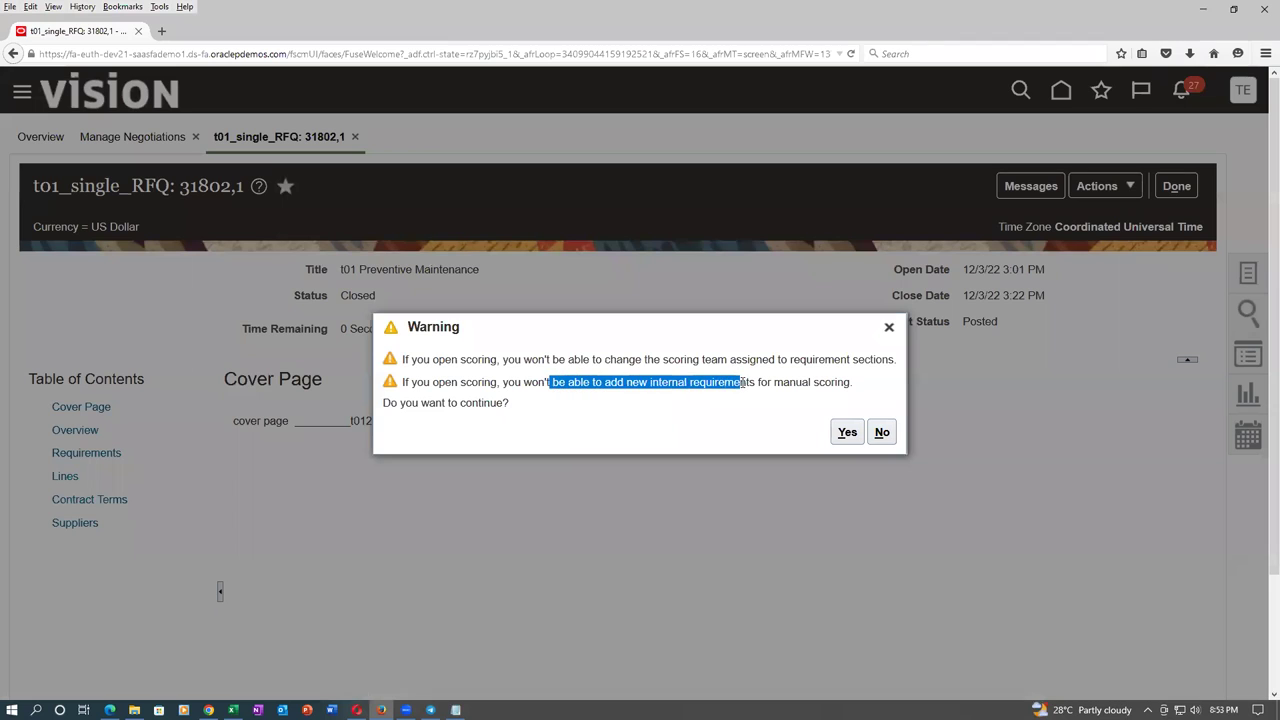
{"action": "left_click", "coordinate": [722, 412]}
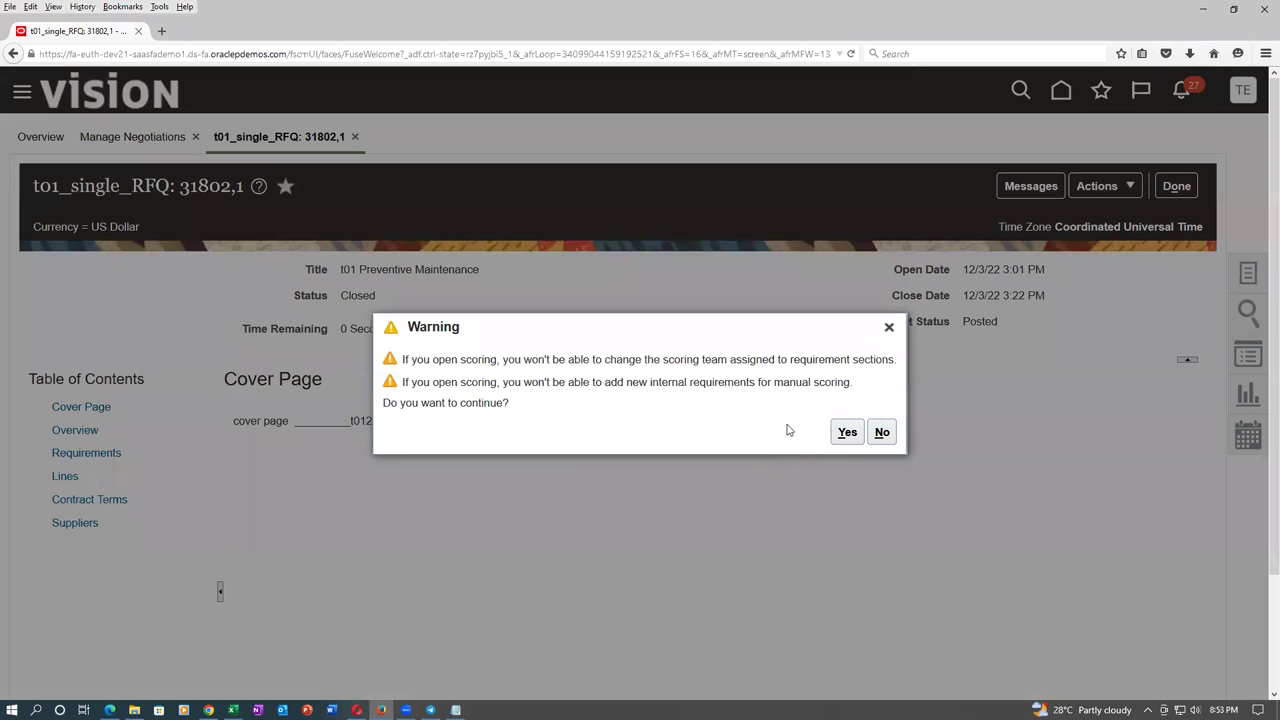
{"action": "left_click", "coordinate": [847, 433]}
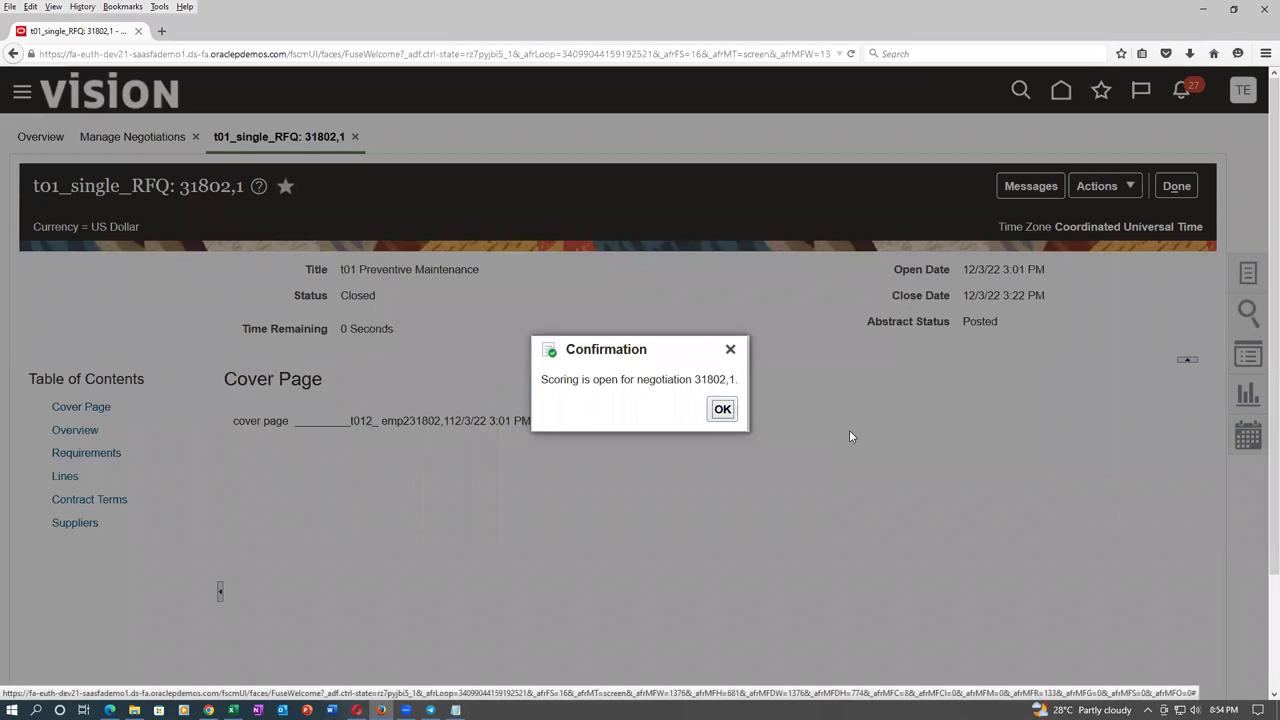
{"action": "left_click", "coordinate": [722, 410]}
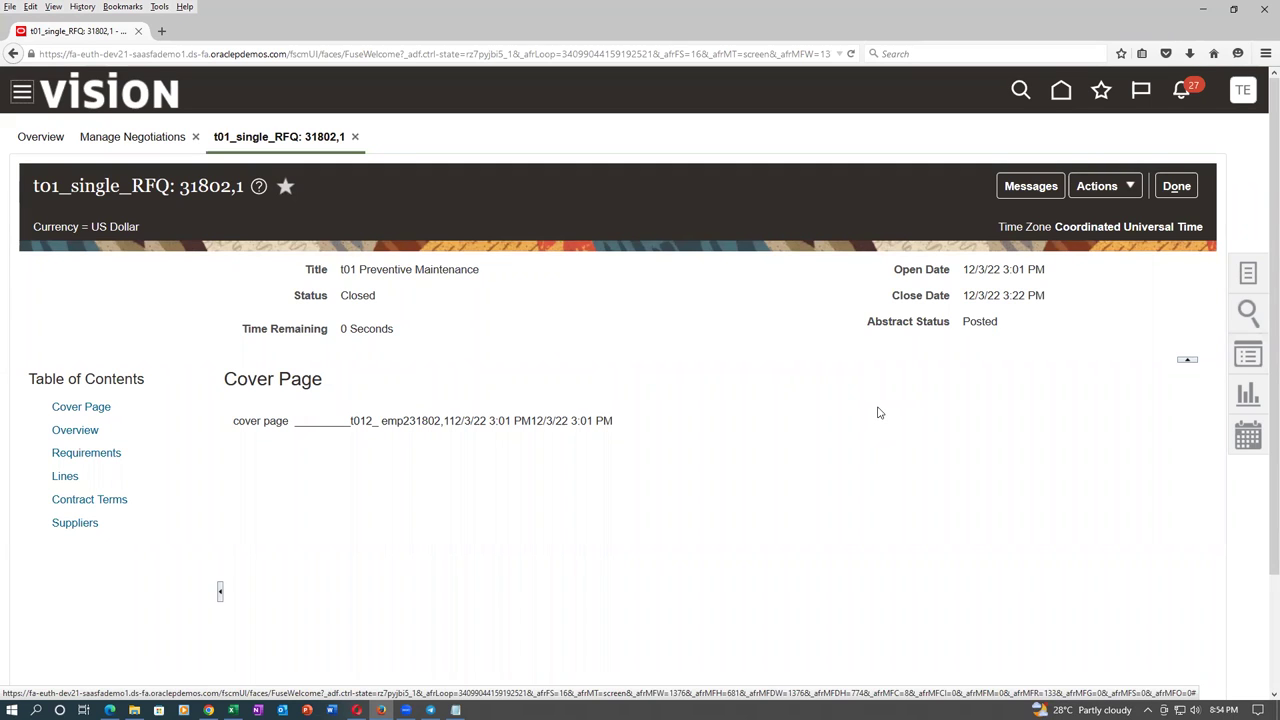
{"action": "left_click", "coordinate": [1100, 188]}
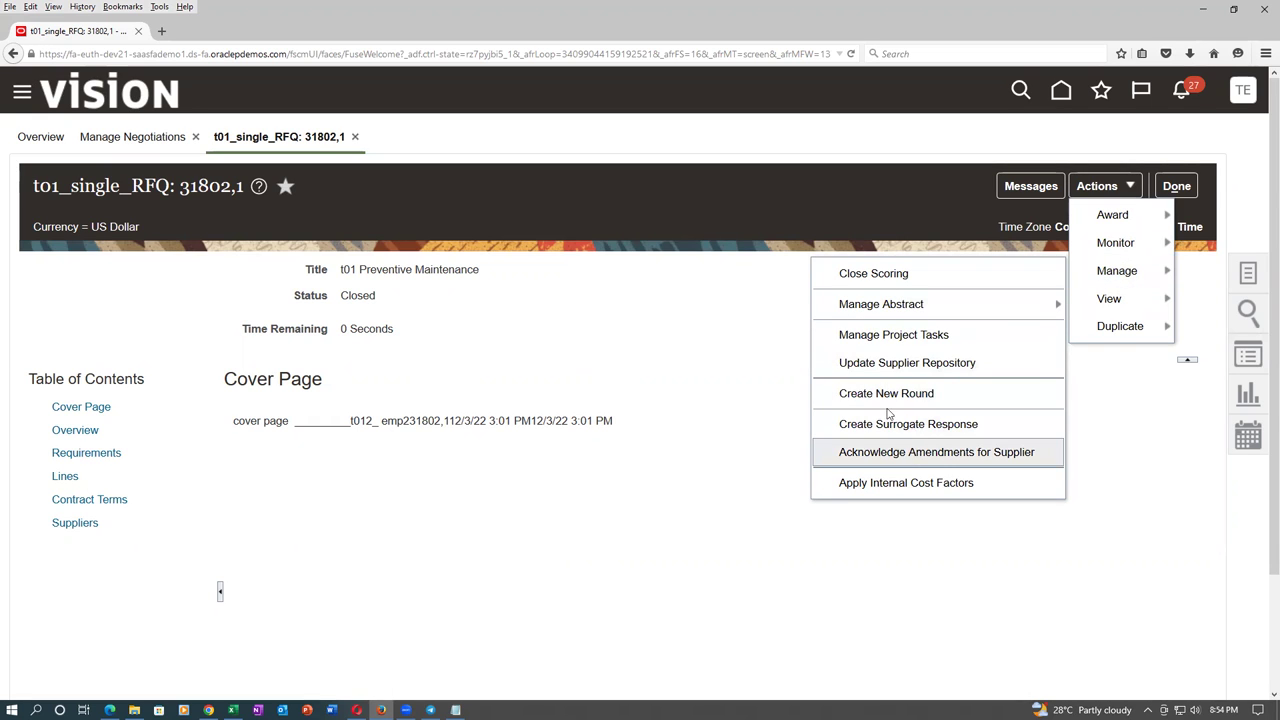
{"action": "left_click", "coordinate": [733, 430]}
{"action": "left_click", "coordinate": [1176, 187]}
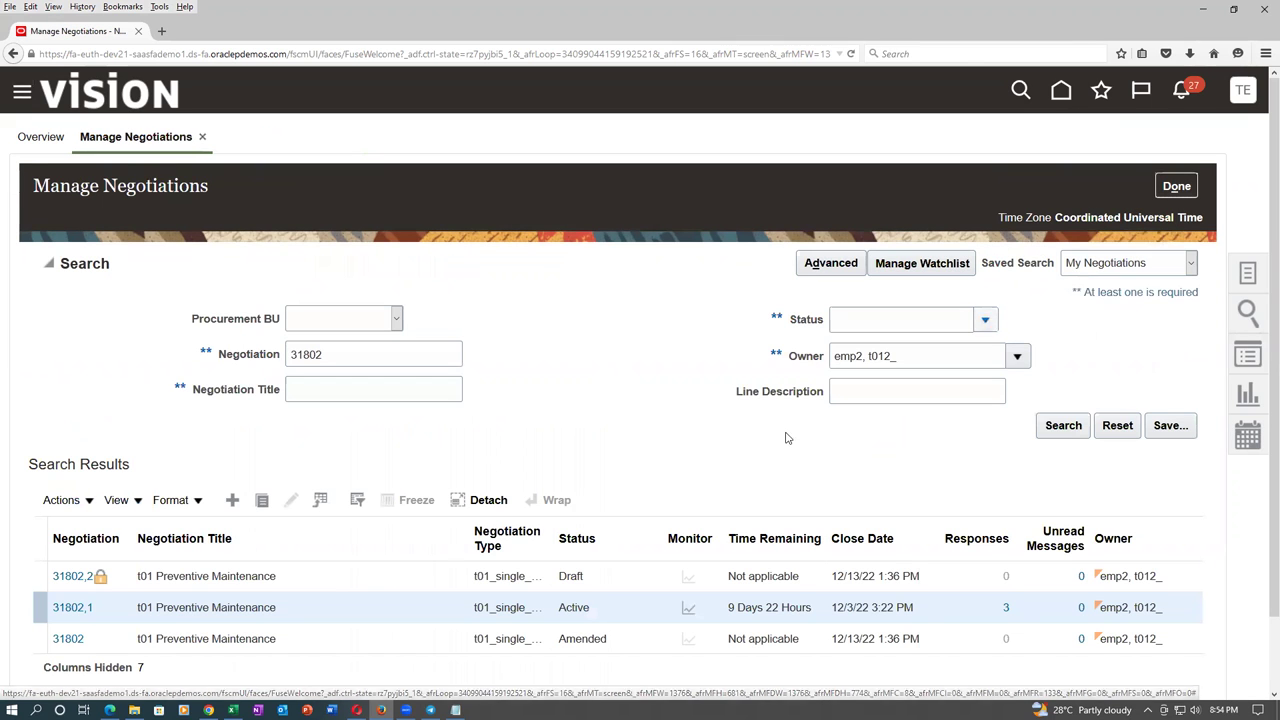
{"action": "left_click", "coordinate": [72, 607]}
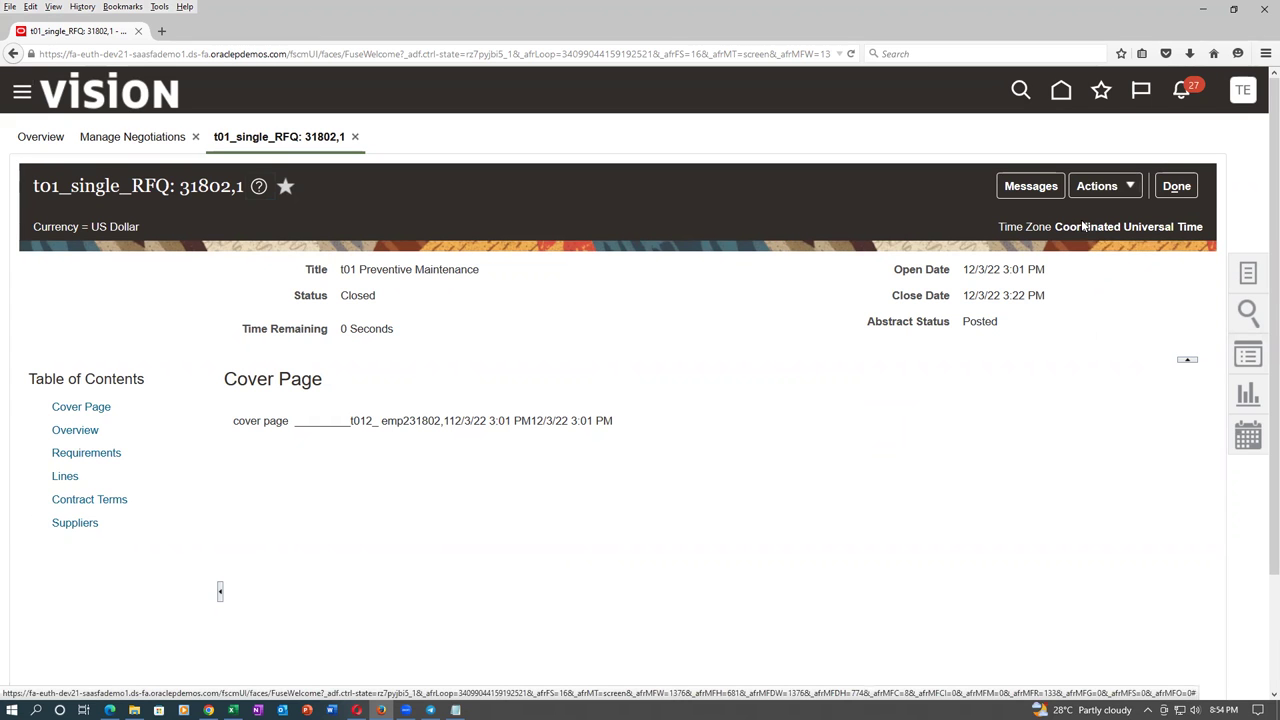
Look through the Manage and Award action submenus for RFQ 31802,1 without choosing anything.
{"action": "left_click", "coordinate": [1097, 186]}
{"action": "mouse_move", "coordinate": [1095, 270]}
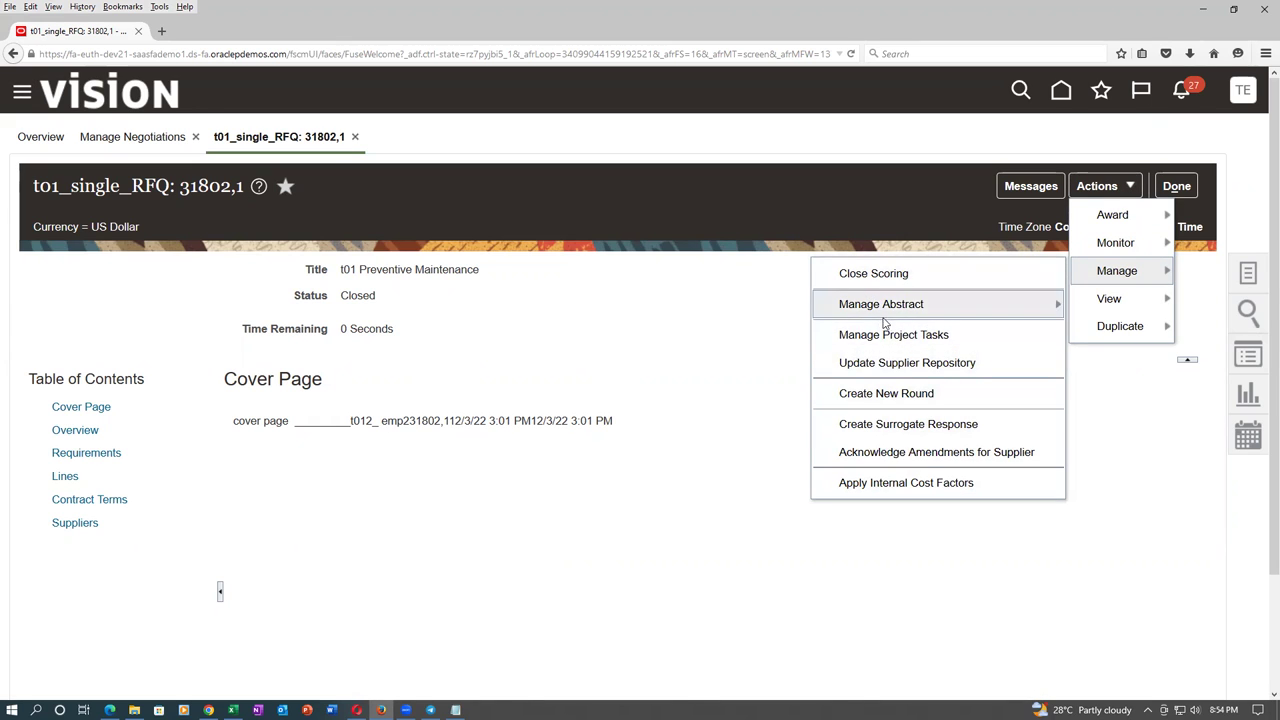
{"action": "left_click", "coordinate": [742, 316]}
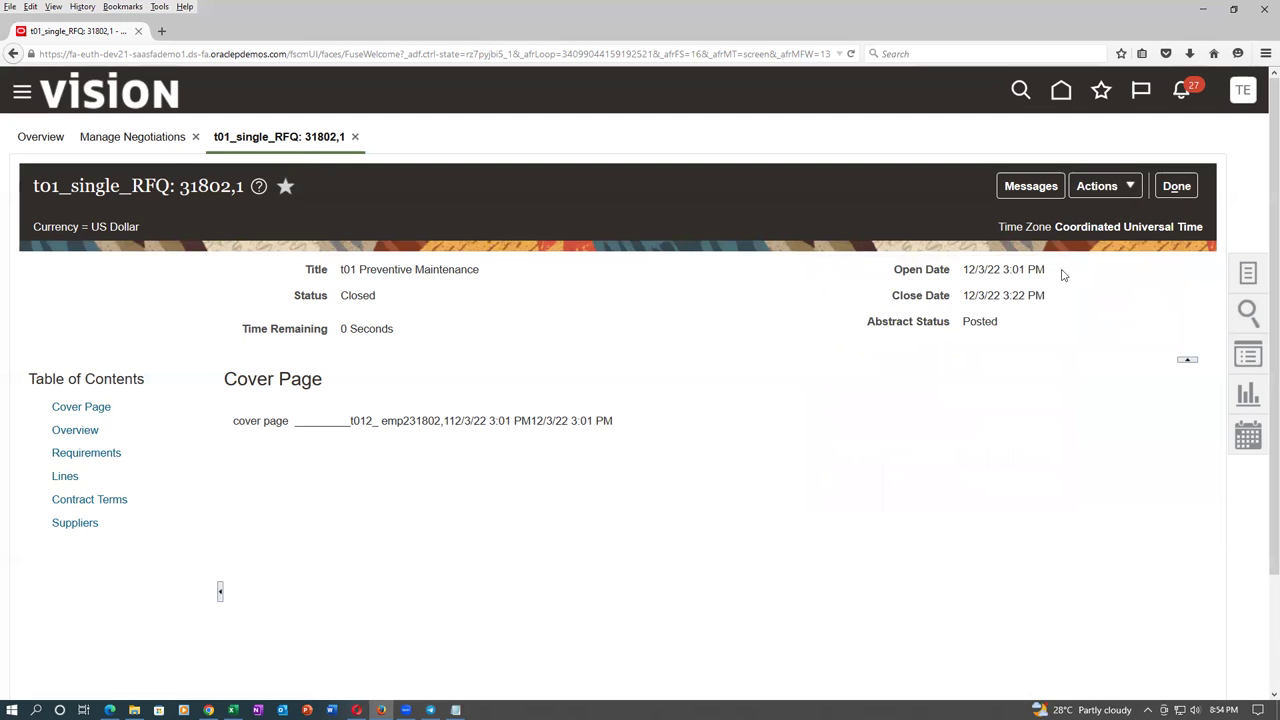
{"action": "left_click", "coordinate": [1105, 189]}
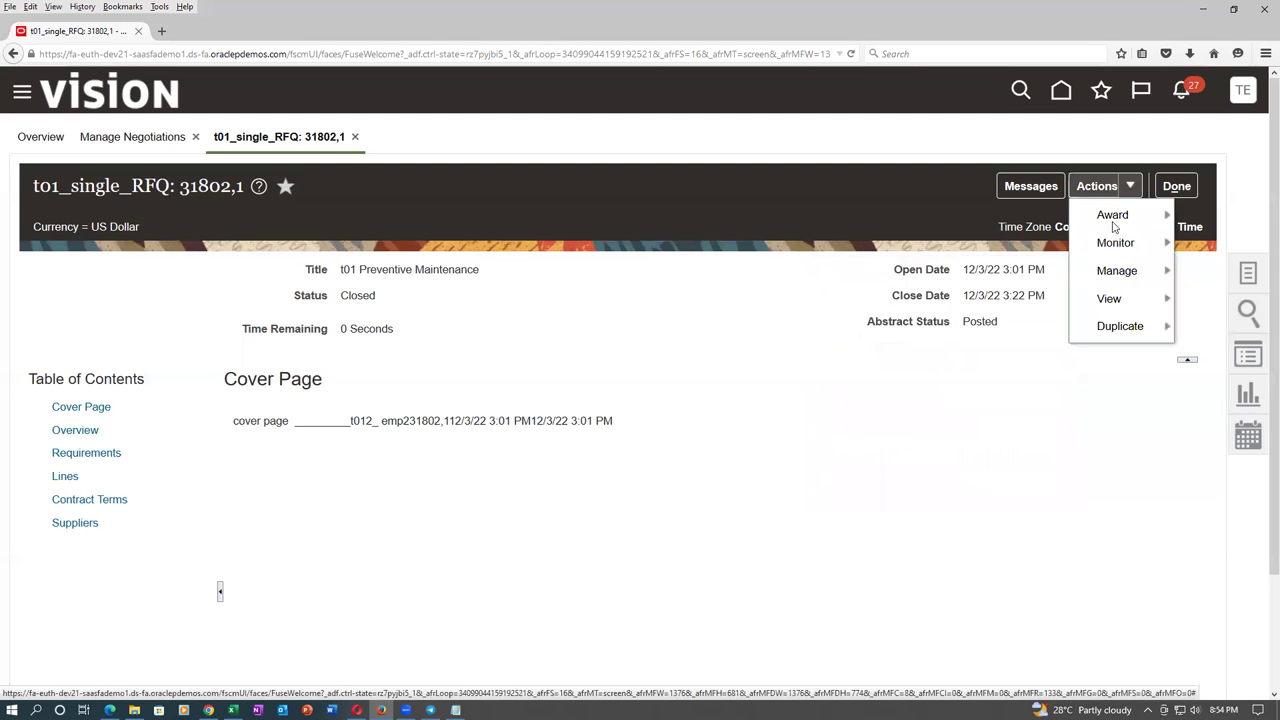
{"action": "mouse_move", "coordinate": [1119, 245]}
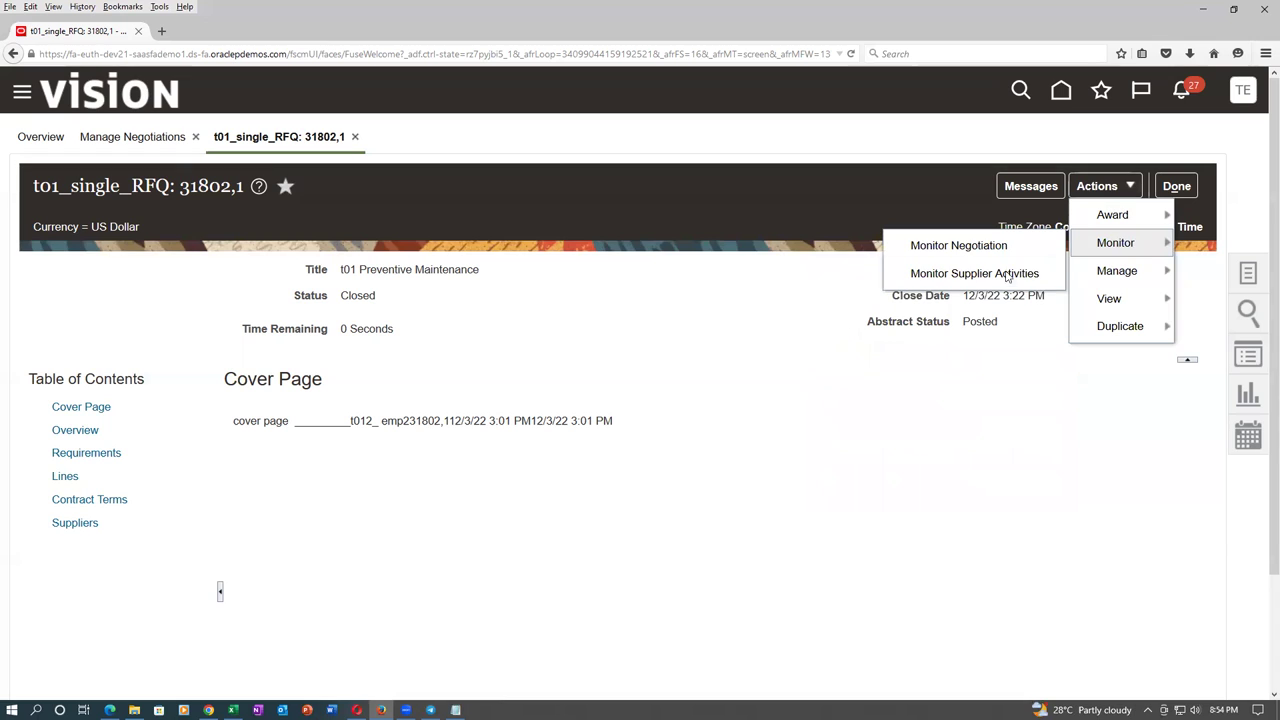
{"action": "left_click", "coordinate": [1118, 218]}
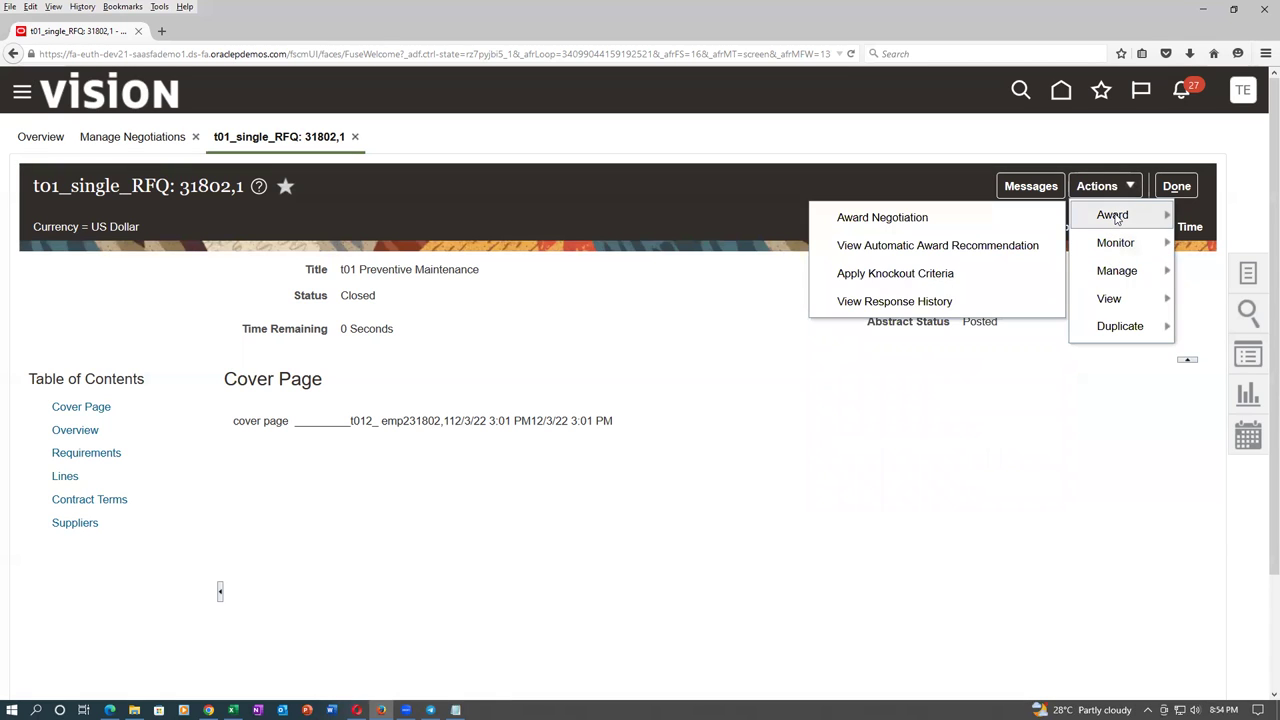
{"action": "left_click", "coordinate": [742, 416]}
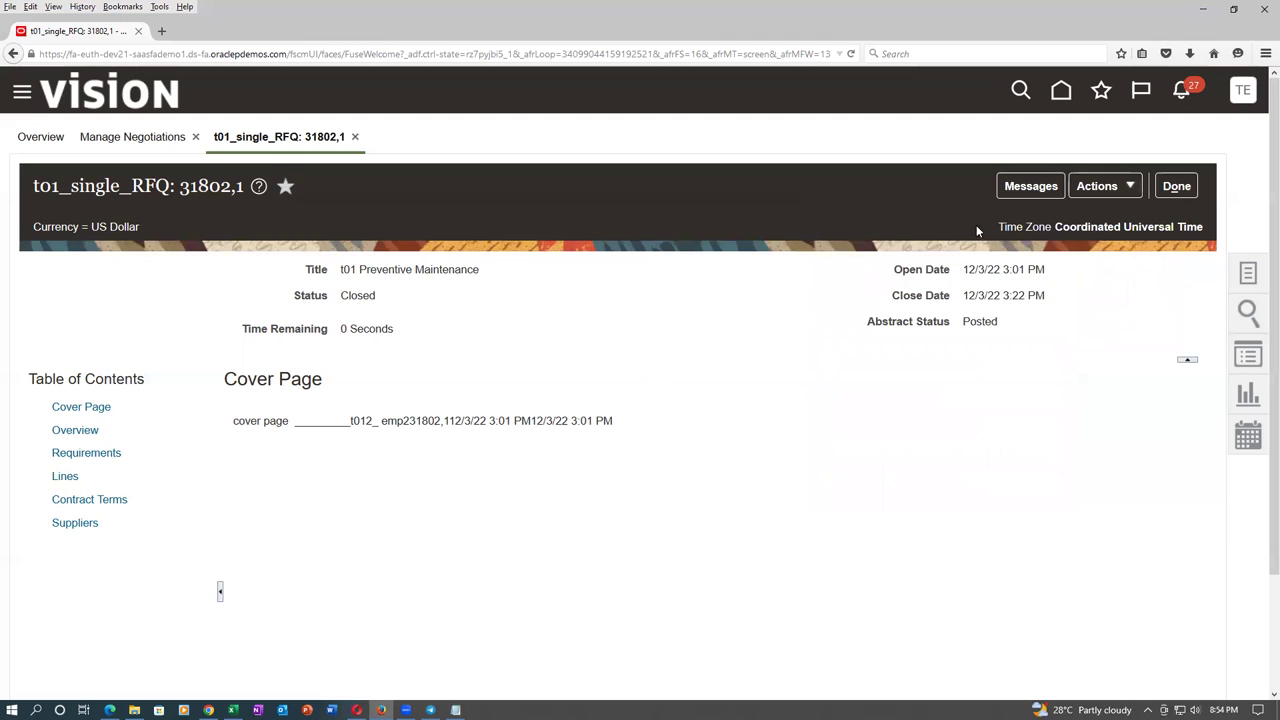
Dismiss the actions list and leave the RFQ for the Manage Negotiations results.
{"action": "left_click", "coordinate": [1093, 188]}
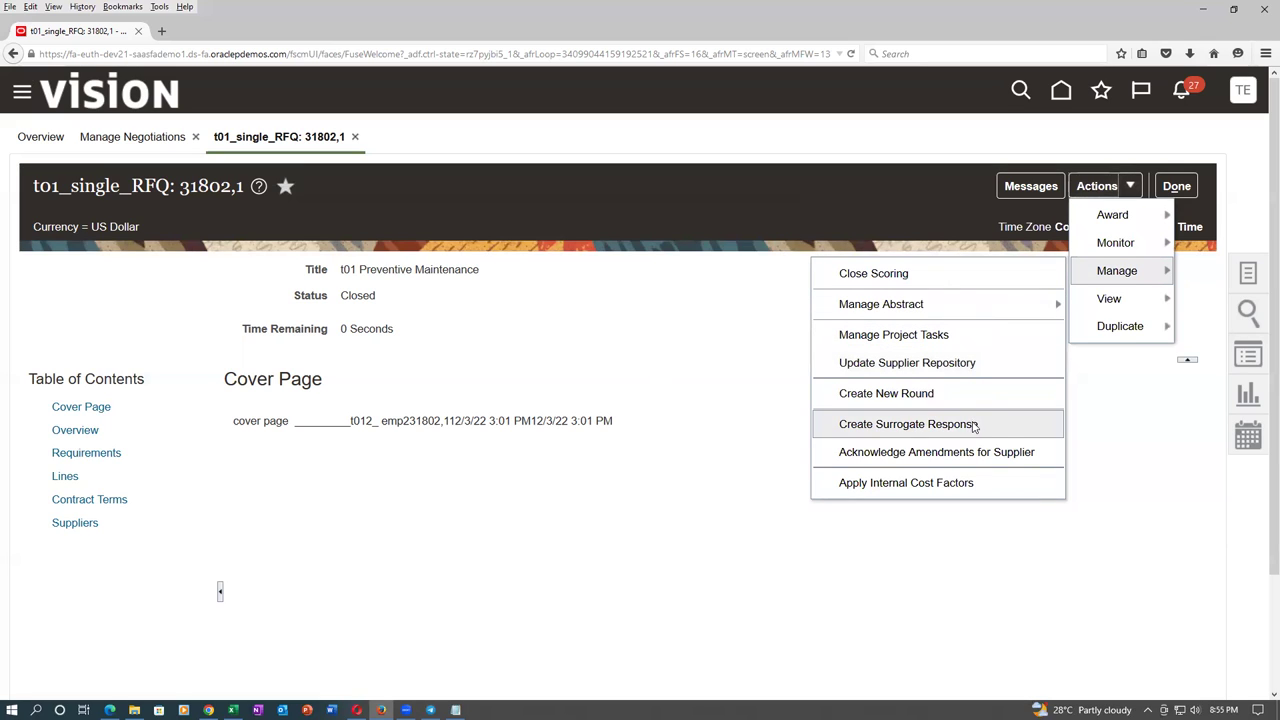
{"action": "left_click", "coordinate": [734, 415]}
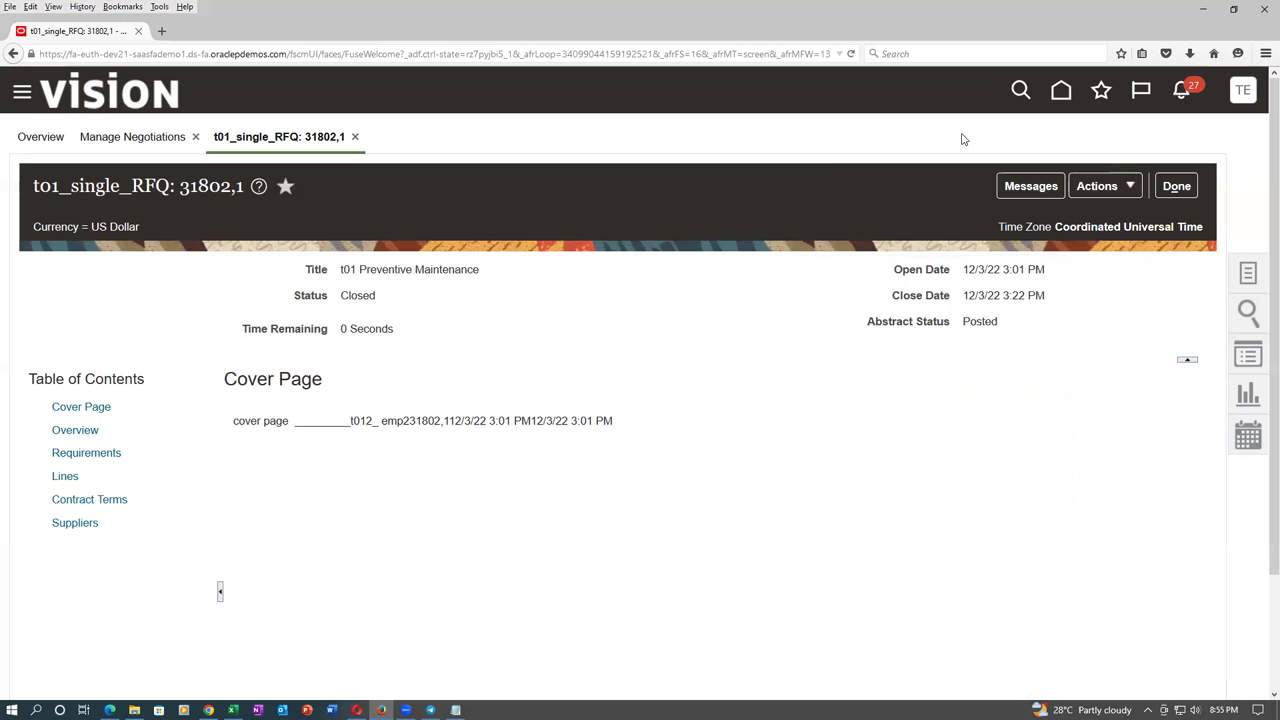
{"action": "left_click", "coordinate": [1176, 186]}
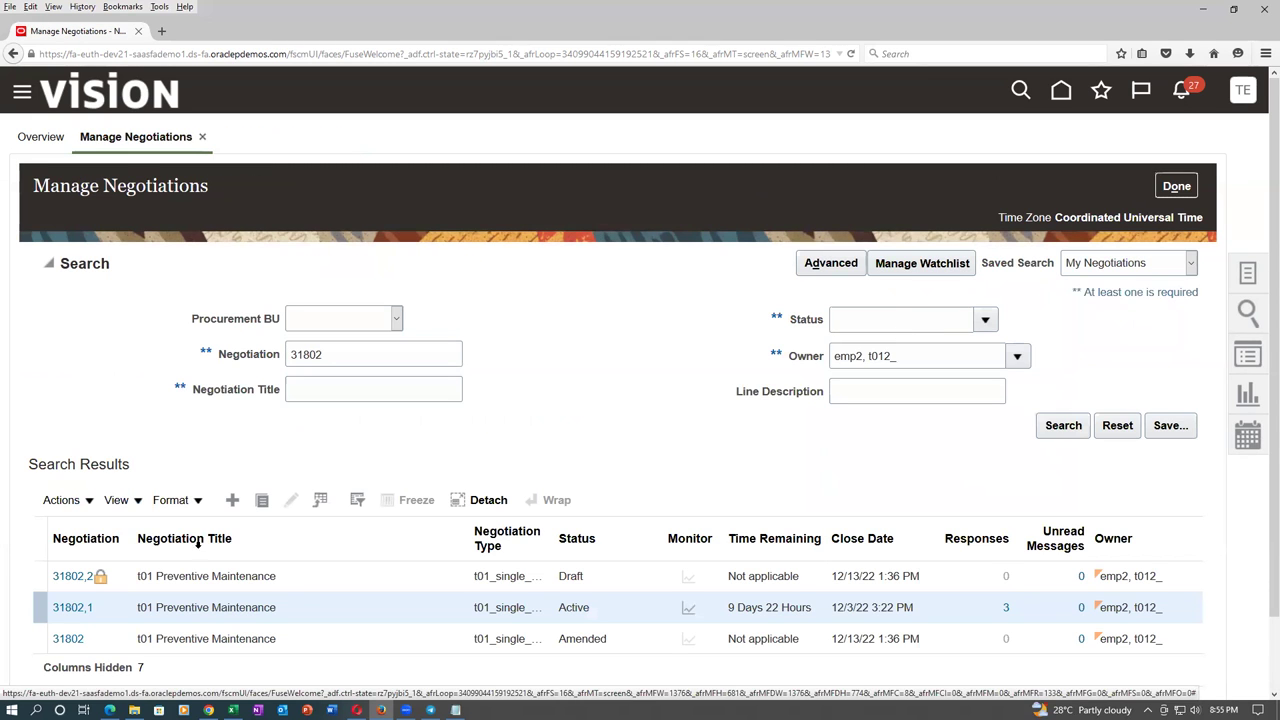
Reopen negotiation 31802,1 and bring up its Monitor Negotiation summary.
{"action": "left_click", "coordinate": [68, 608]}
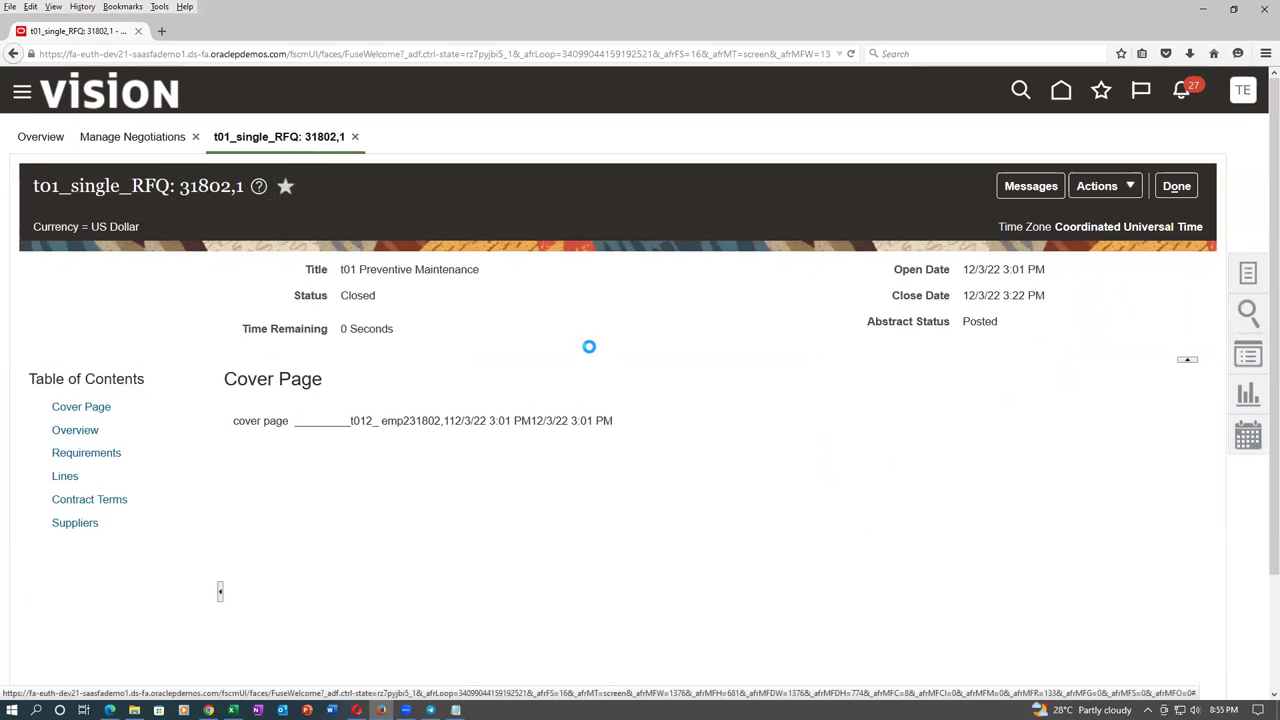
{"action": "left_click", "coordinate": [1097, 186]}
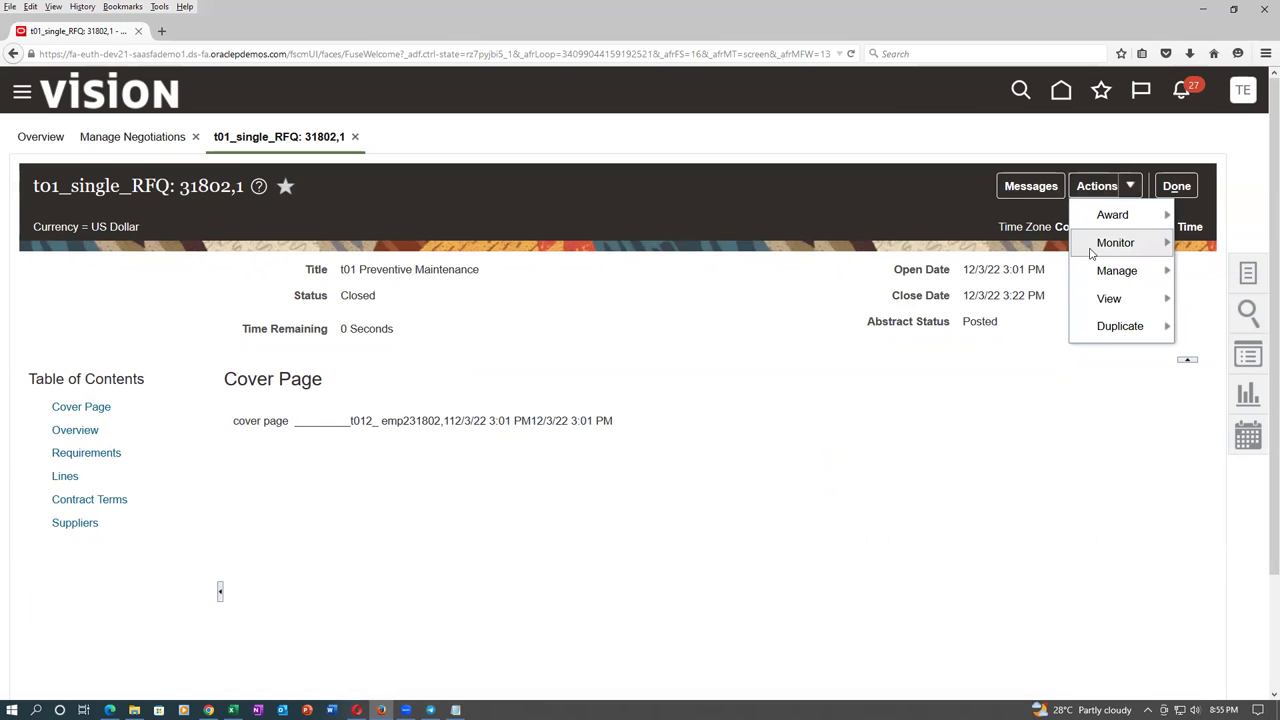
{"action": "mouse_move", "coordinate": [1114, 242]}
{"action": "left_click", "coordinate": [958, 246]}
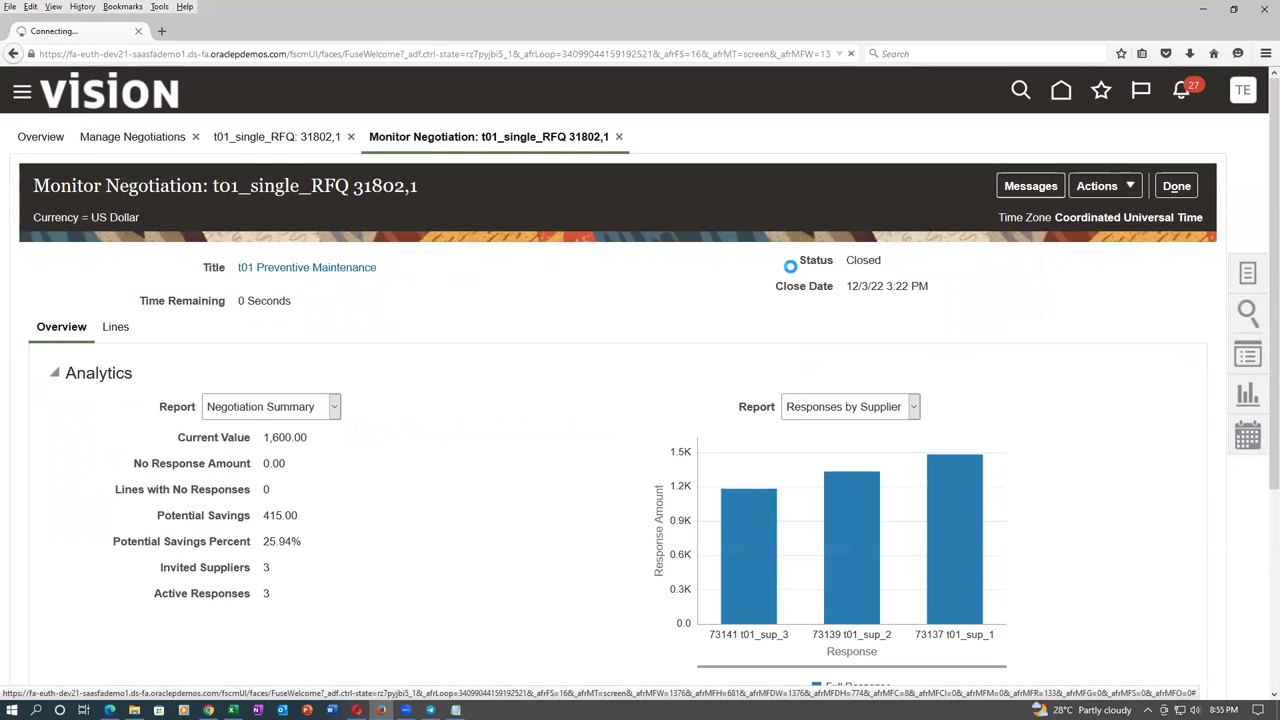
Browse the Manage options on the monitoring page without choosing any.
{"action": "left_click", "coordinate": [1095, 186]}
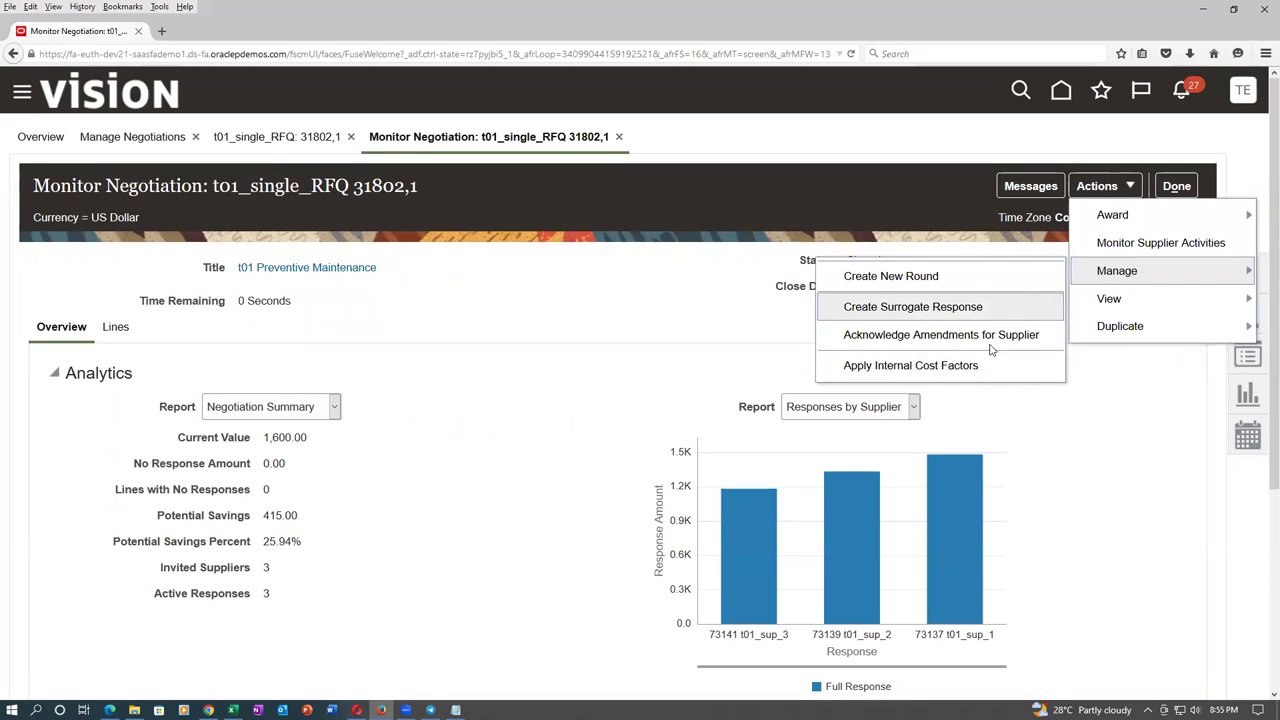
{"action": "mouse_move", "coordinate": [1109, 306]}
{"action": "mouse_move", "coordinate": [1110, 333]}
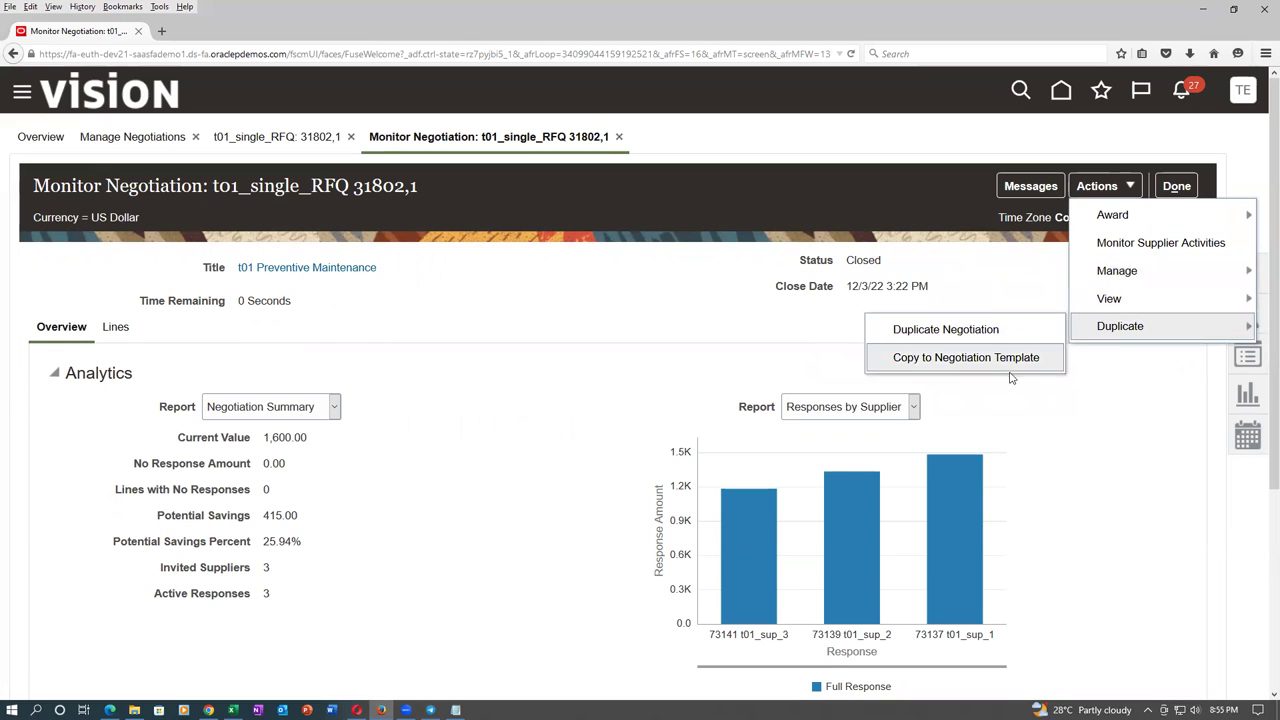
{"action": "left_click", "coordinate": [998, 279]}
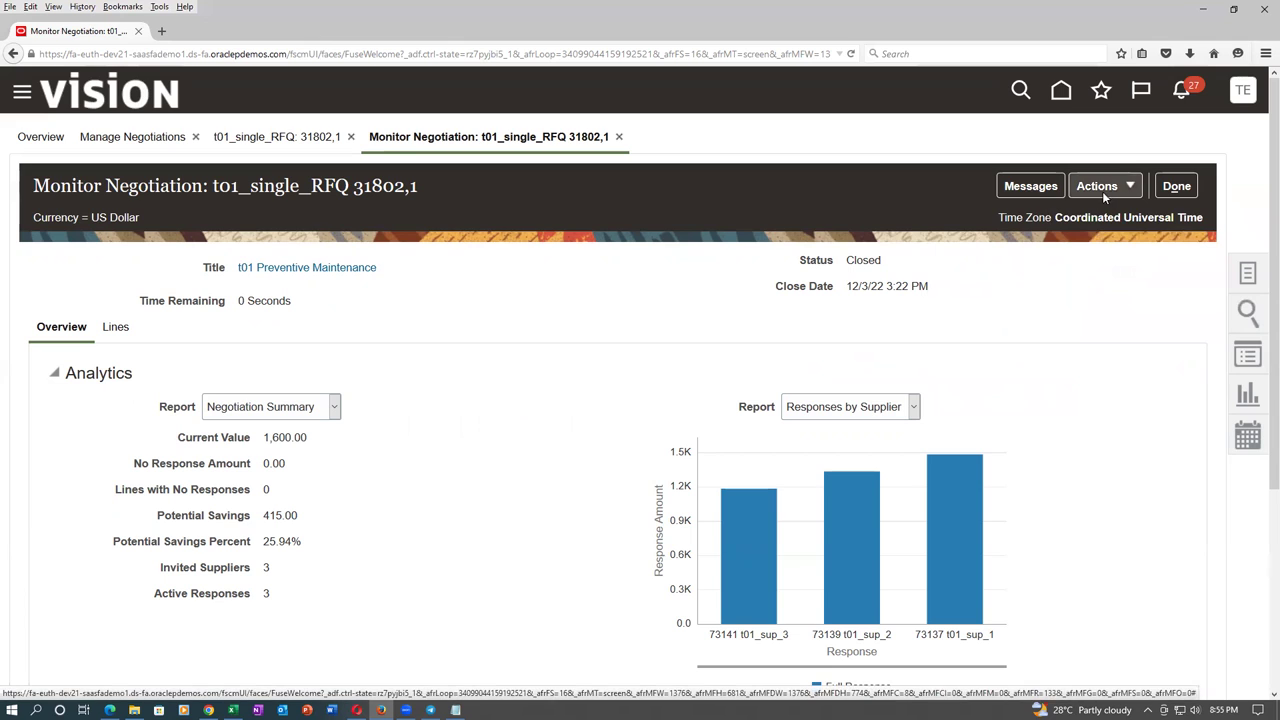
Check the online messages, then leave Monitor Negotiation for the t01_single_RFQ: 31802,1 cover page.
{"action": "left_click", "coordinate": [1030, 188]}
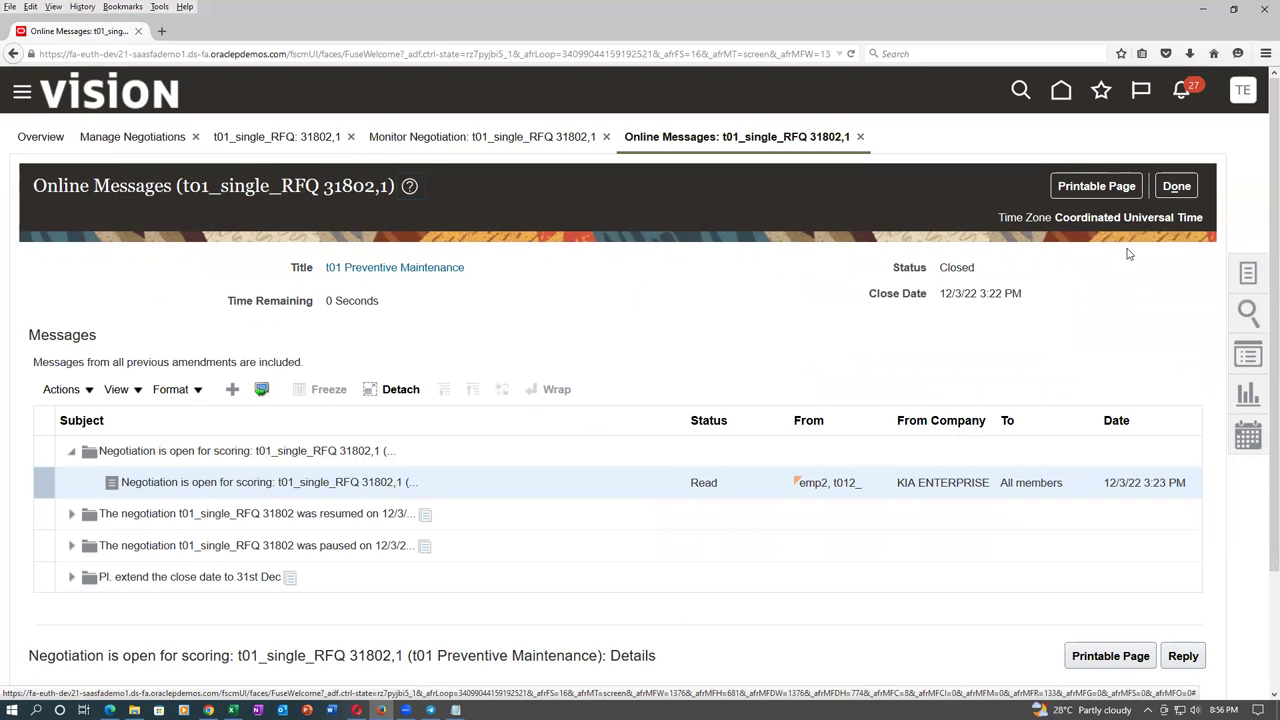
{"action": "left_click", "coordinate": [1188, 190]}
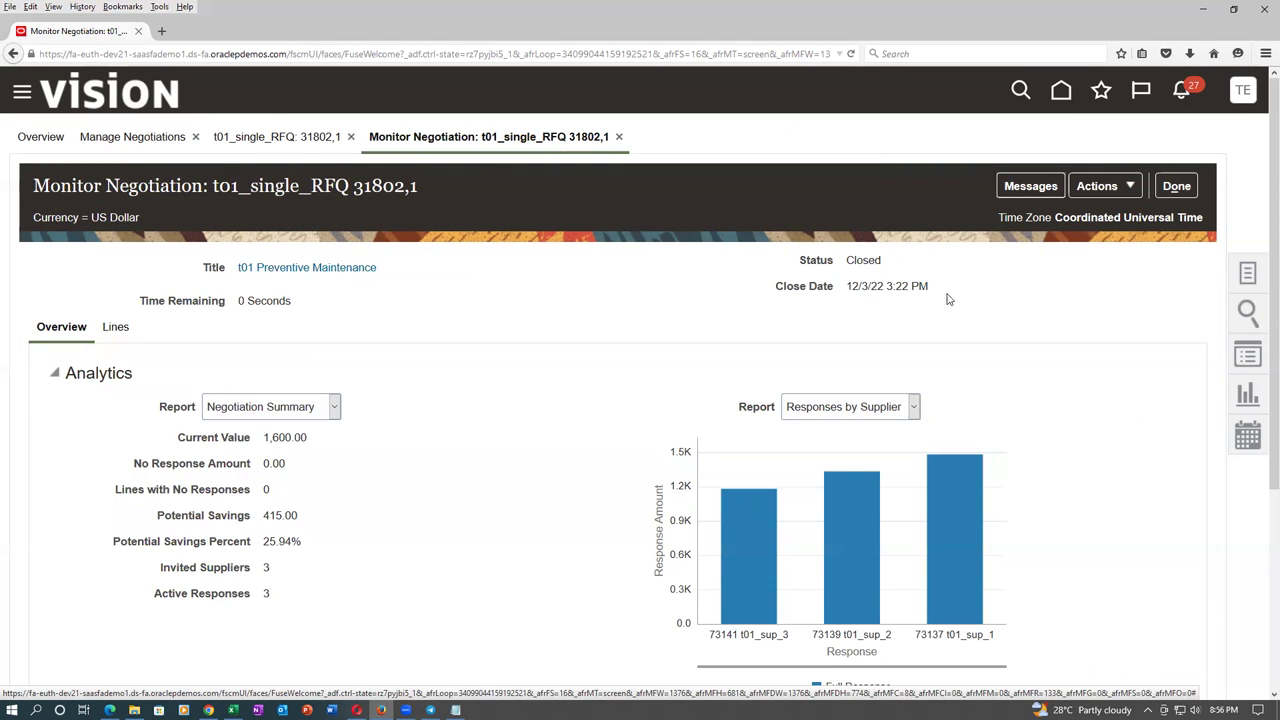
{"action": "left_click", "coordinate": [1096, 190]}
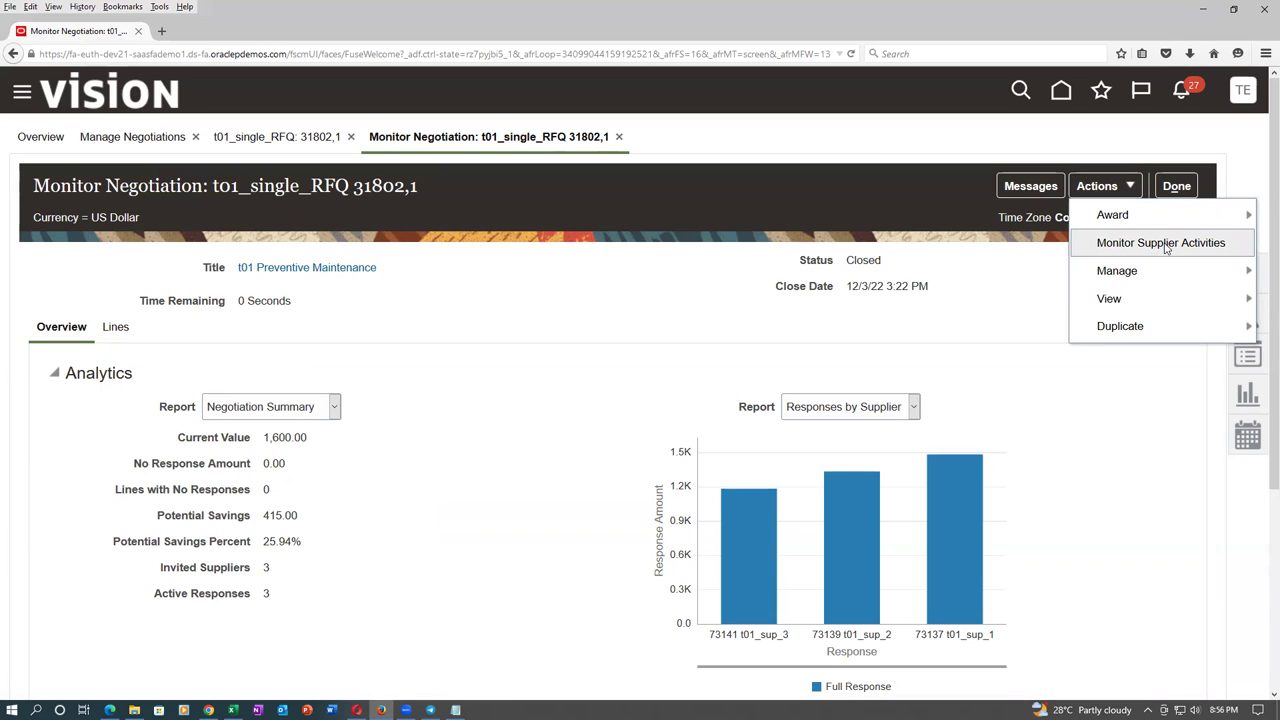
{"action": "mouse_move", "coordinate": [1165, 278]}
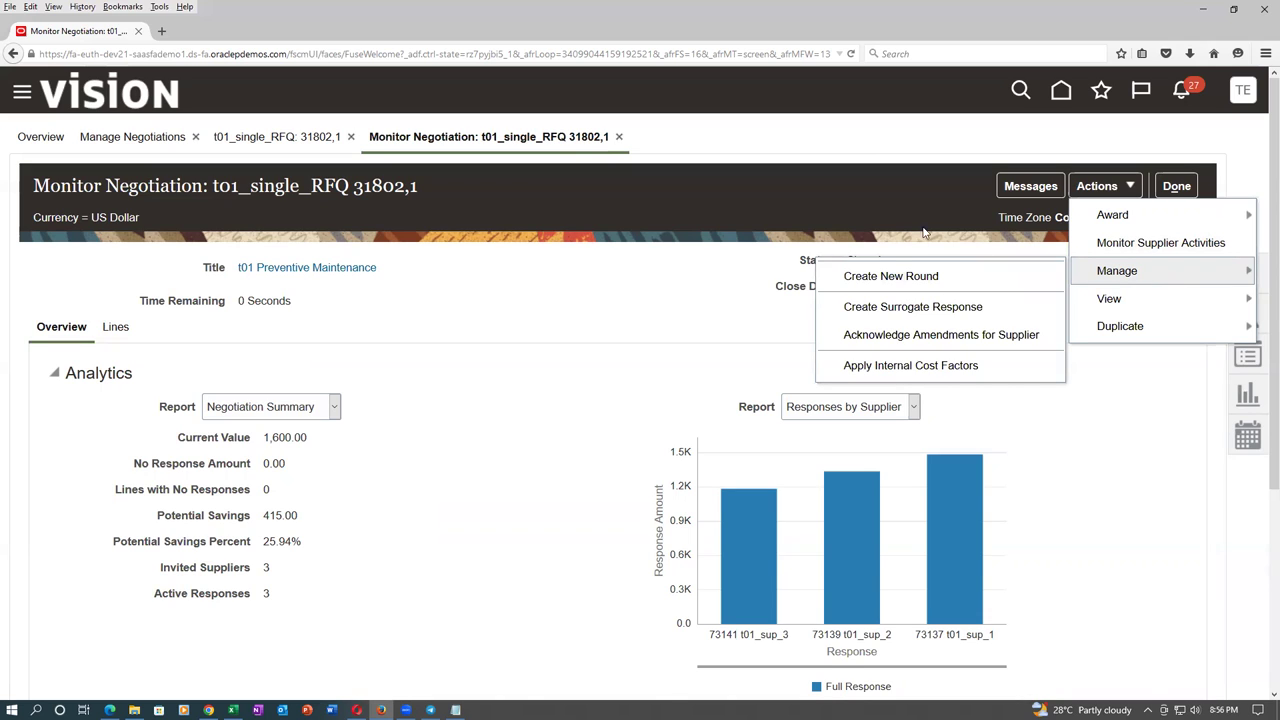
{"action": "left_click", "coordinate": [891, 212]}
{"action": "left_click", "coordinate": [1176, 186]}
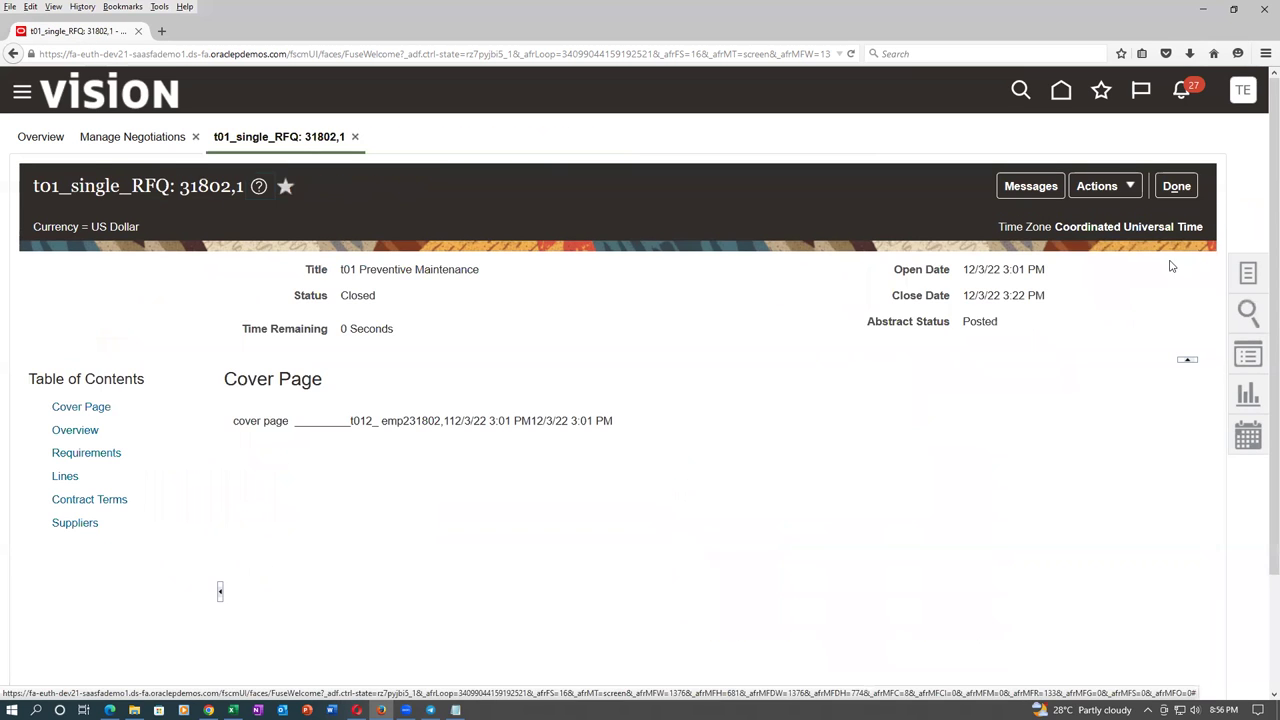
Glance through the Actions menu, then switch to the Edge window showing Active Negotiations.
{"action": "left_click", "coordinate": [1100, 186]}
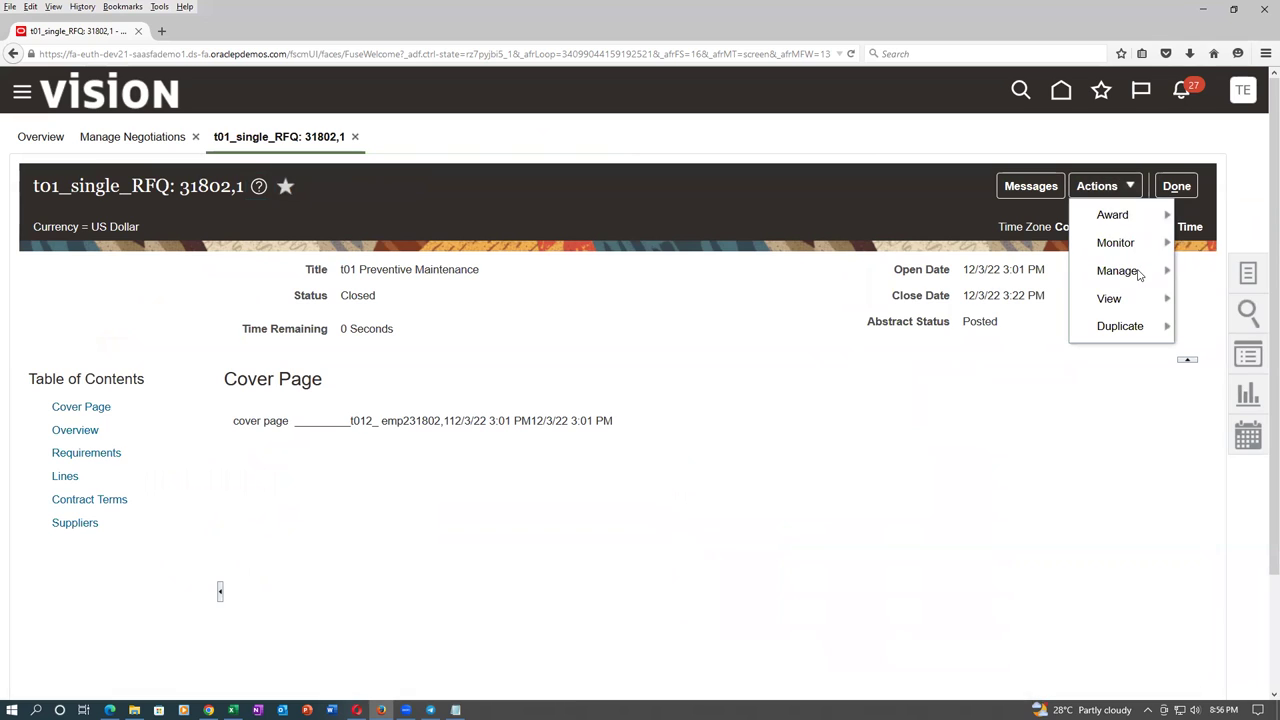
{"action": "mouse_move", "coordinate": [1137, 300]}
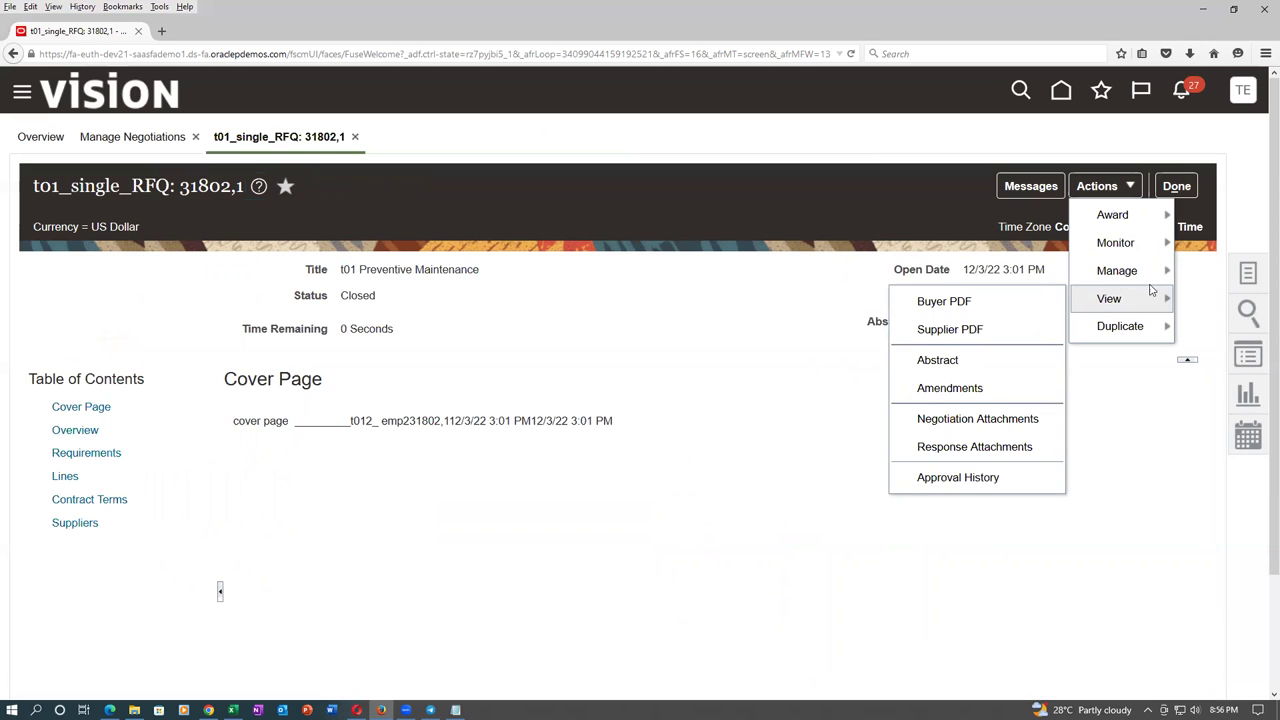
{"action": "mouse_move", "coordinate": [1155, 277]}
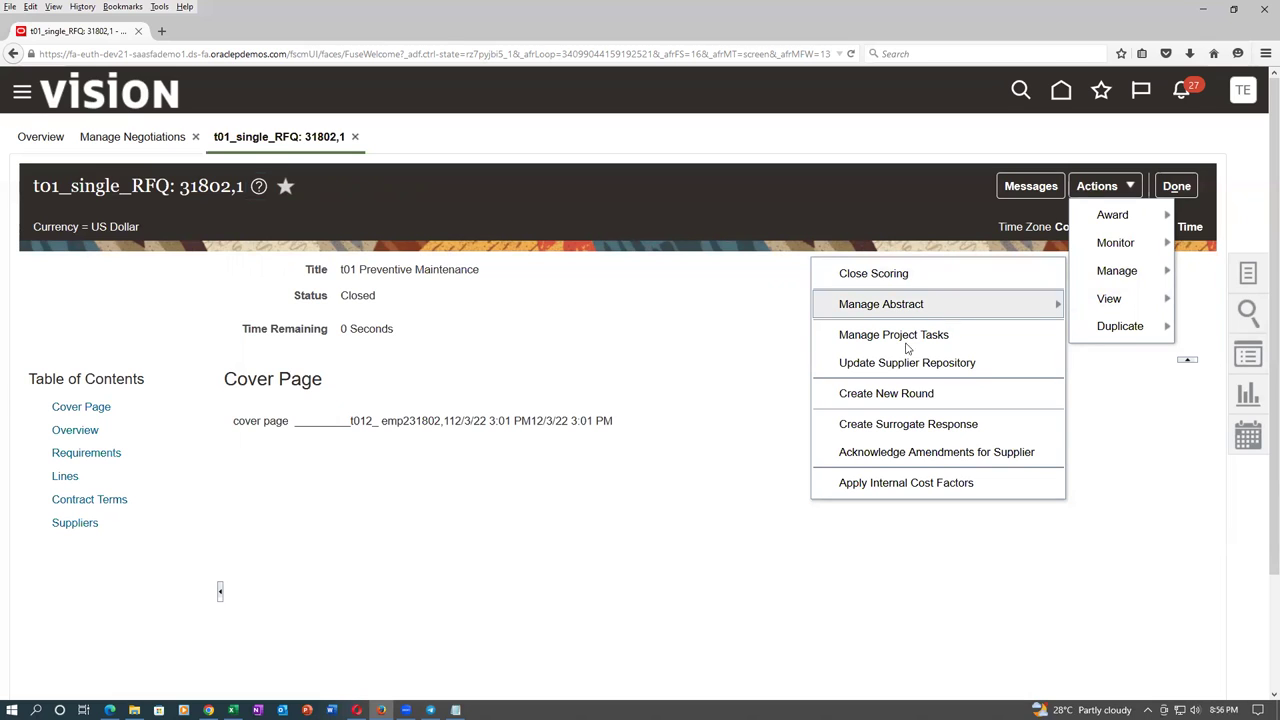
{"action": "left_click", "coordinate": [705, 494]}
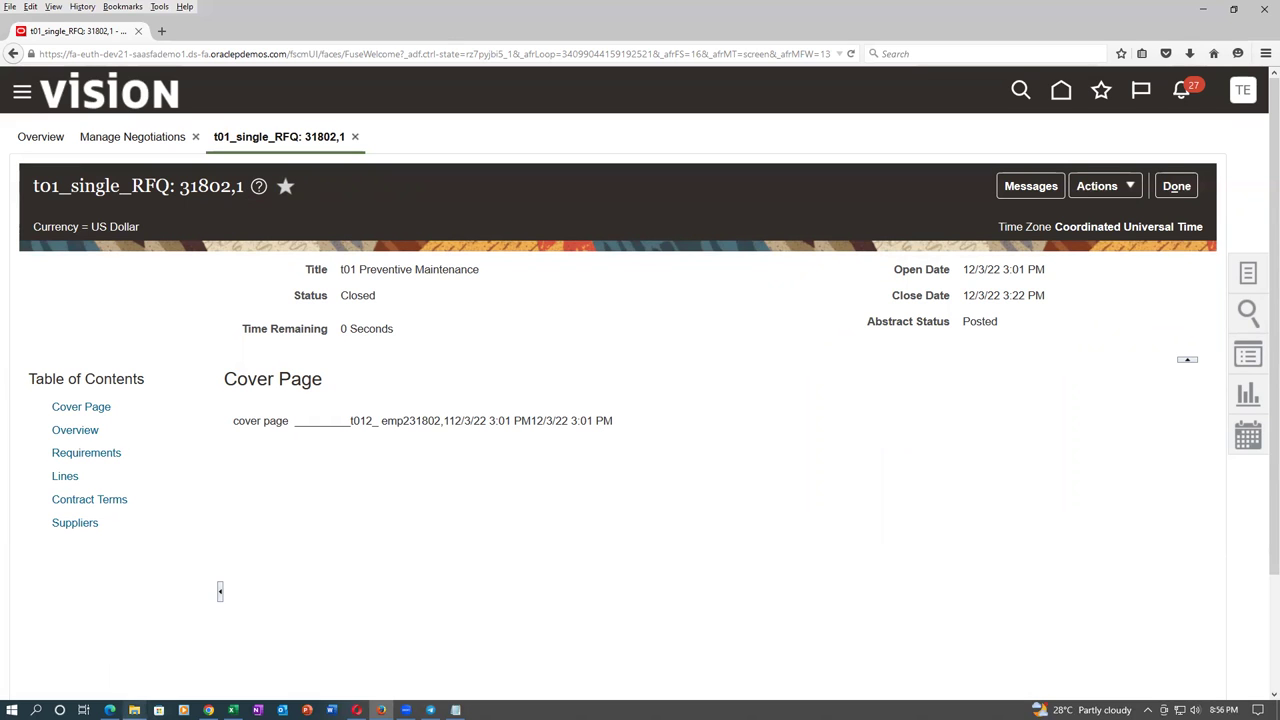
{"action": "left_click", "coordinate": [110, 710]}
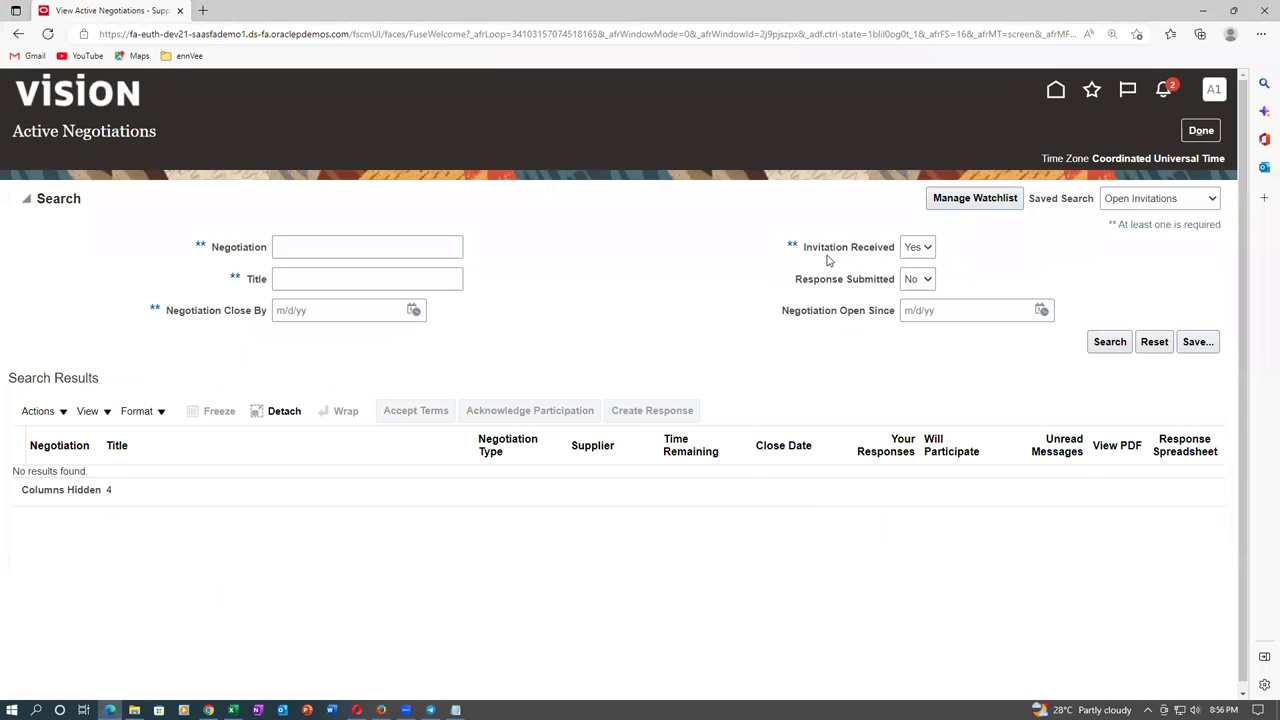
Check recent notifications, then sign out of the supplier session and confirm.
{"action": "left_click", "coordinate": [1163, 92]}
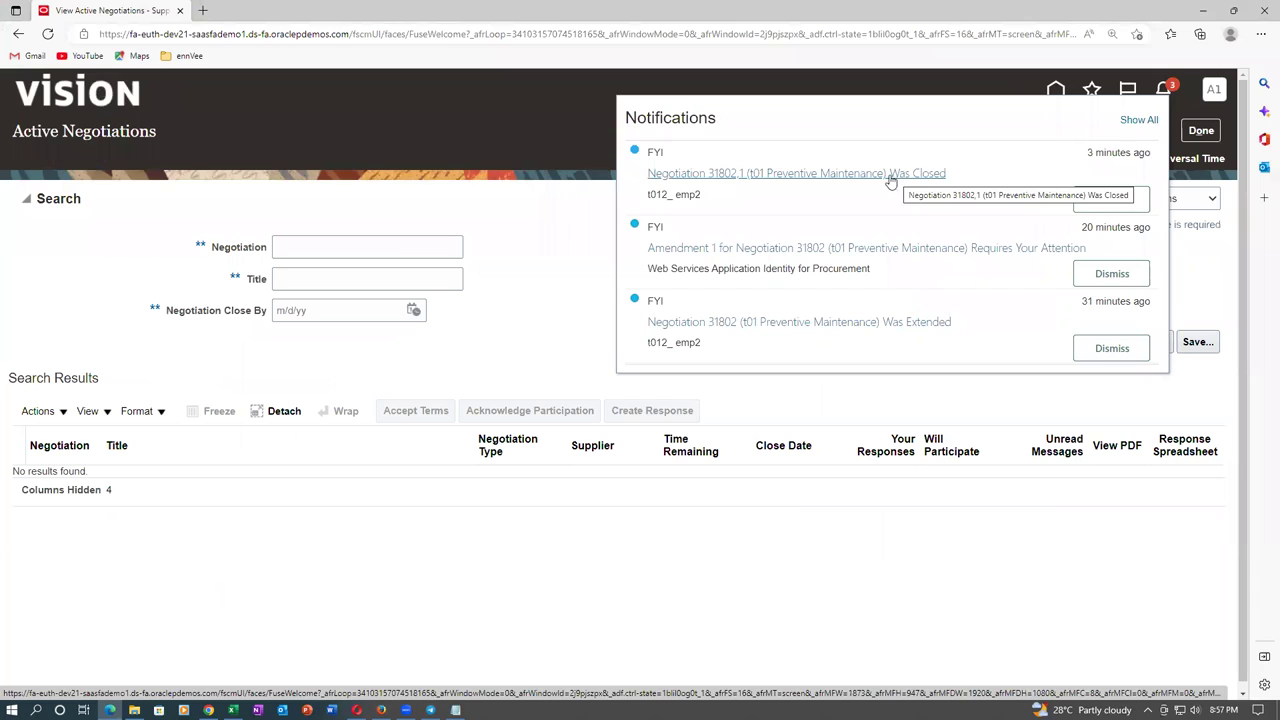
{"action": "left_click", "coordinate": [530, 194]}
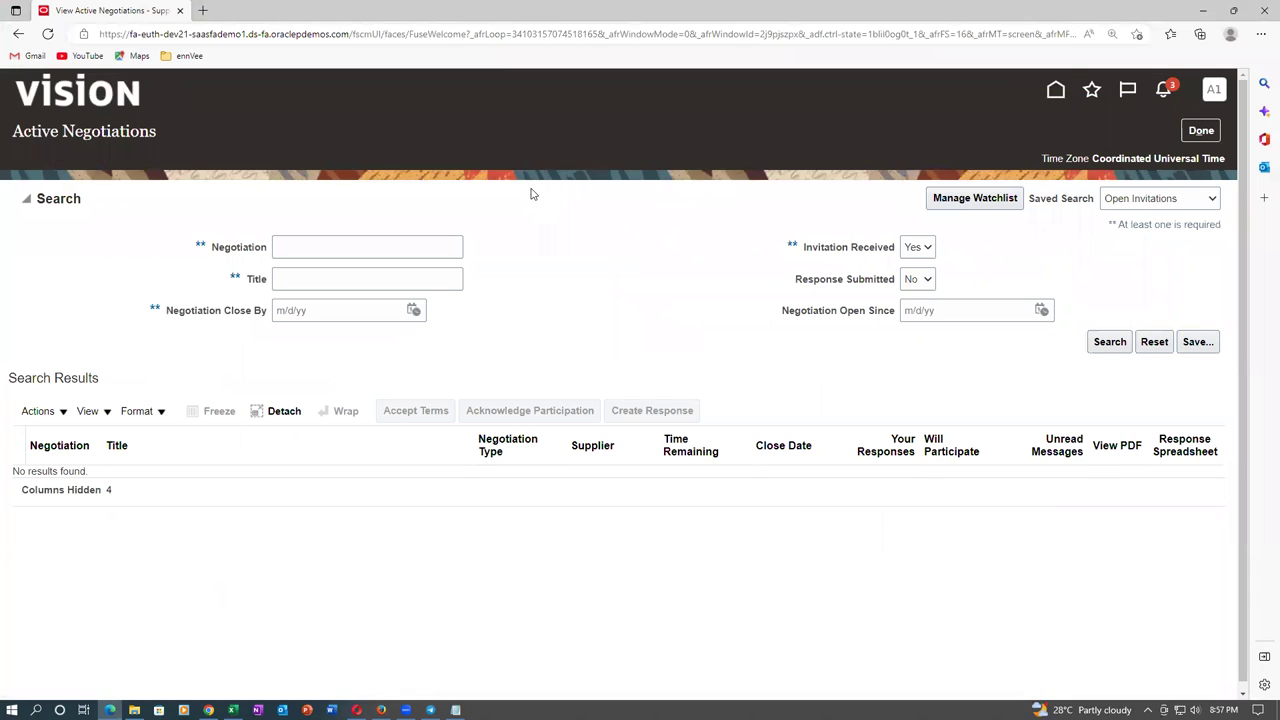
{"action": "left_click", "coordinate": [1214, 90]}
{"action": "left_click", "coordinate": [1190, 131]}
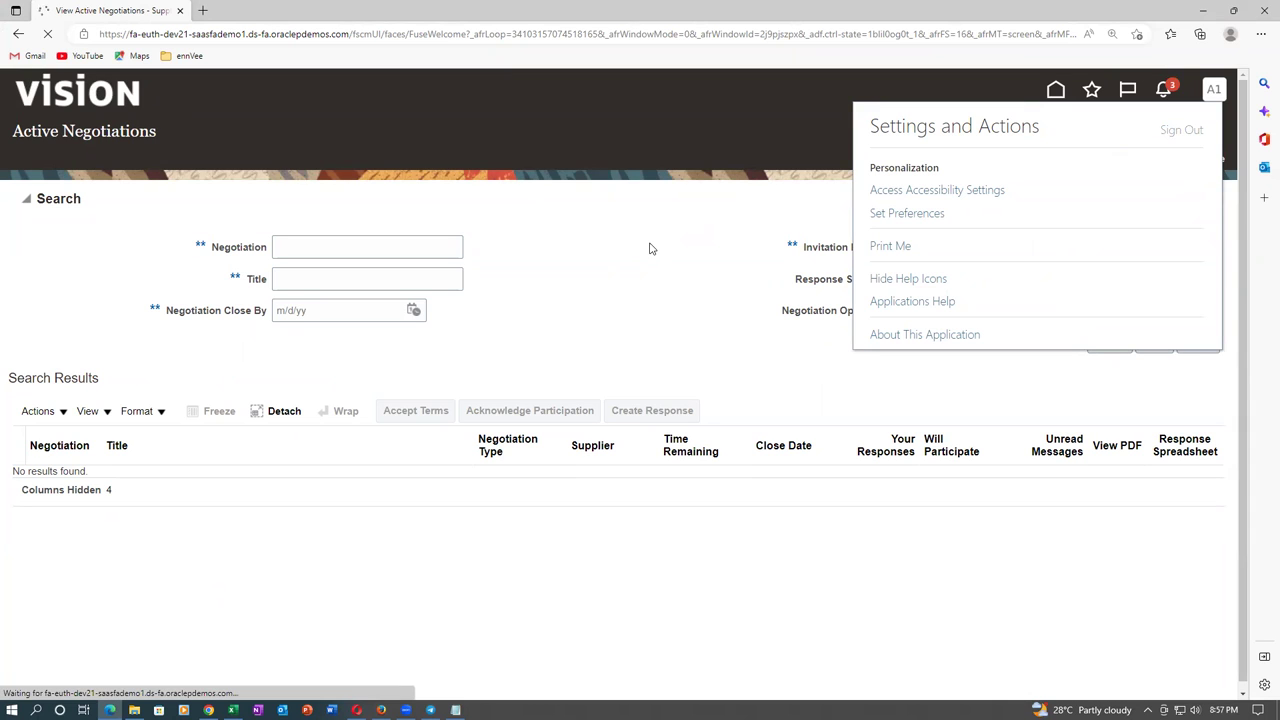
{"action": "left_click", "coordinate": [638, 340]}
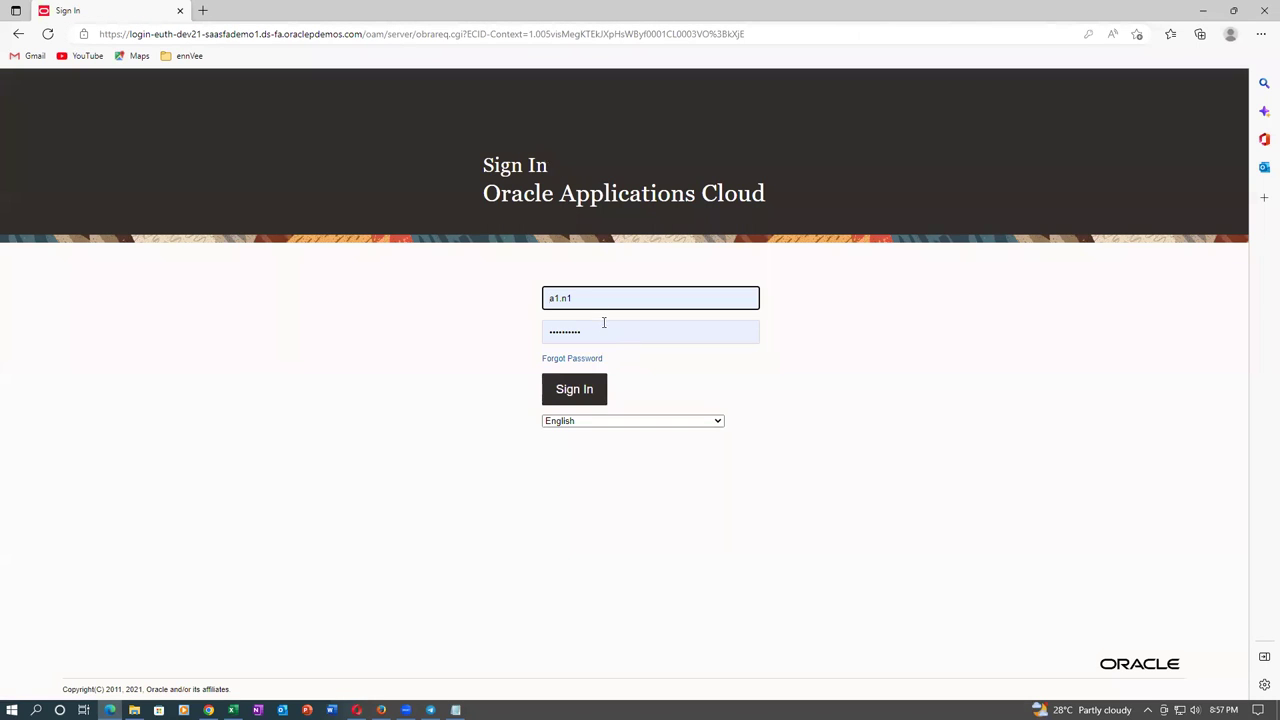
Enter the procurement manager's user ID, accept the saved password and sign in.
{"action": "left_click", "coordinate": [566, 298]}
{"action": "type", "text": "CALVI"}
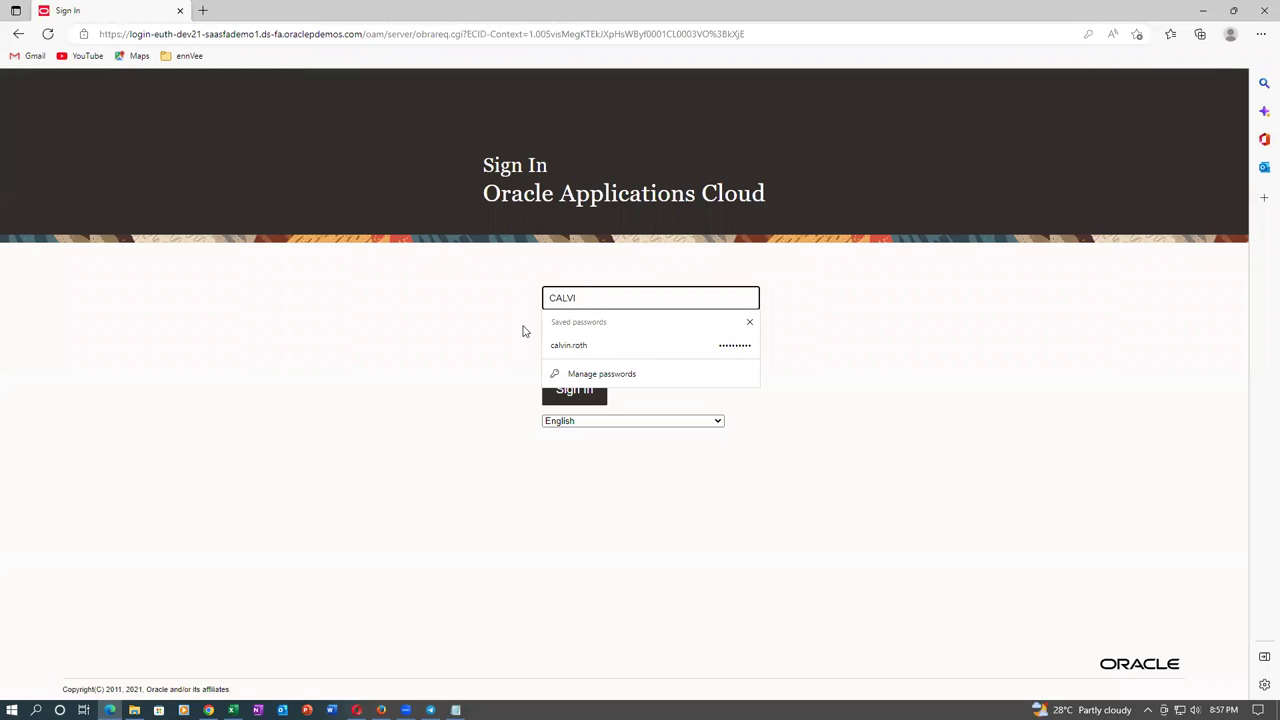
{"action": "key", "text": "BackSpace"}
{"action": "key", "text": "BackSpace"}
{"action": "key", "text": "BackSpace"}
{"action": "key", "text": "BackSpace"}
{"action": "key", "text": "BackSpace"}
{"action": "type", "text": "ca"}
{"action": "key", "text": "Tab"}
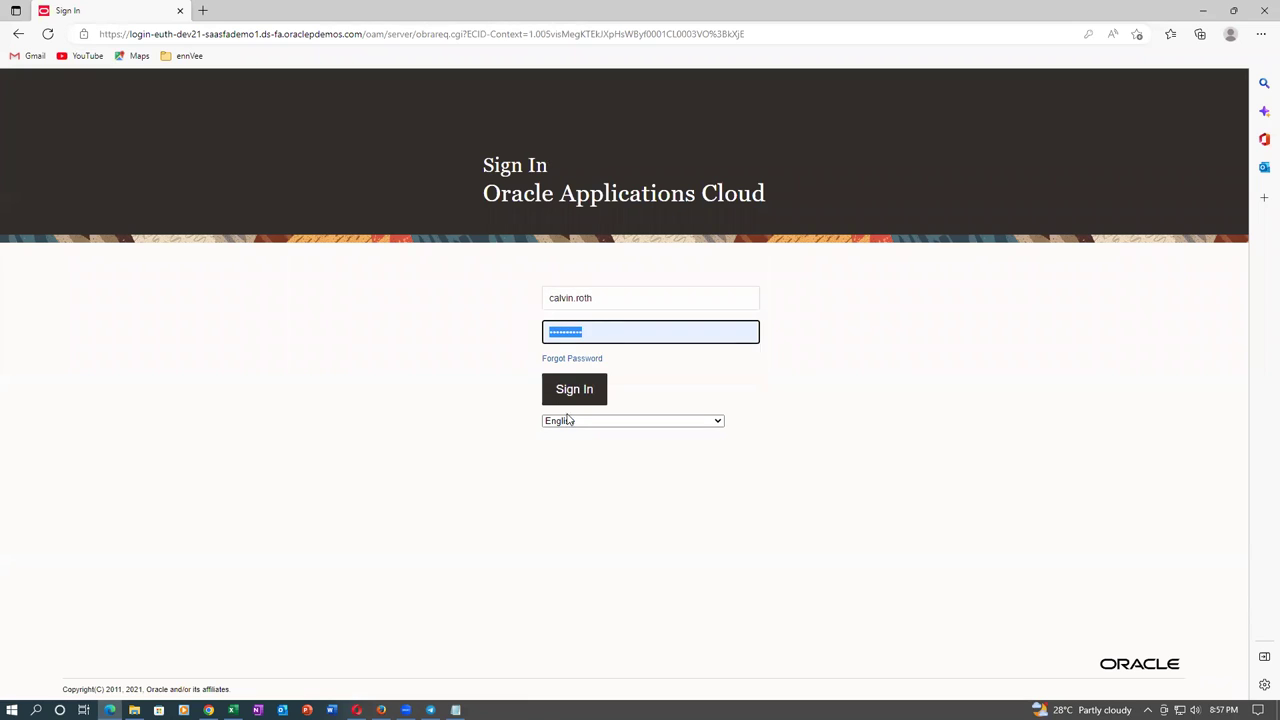
{"action": "key", "text": "Return"}
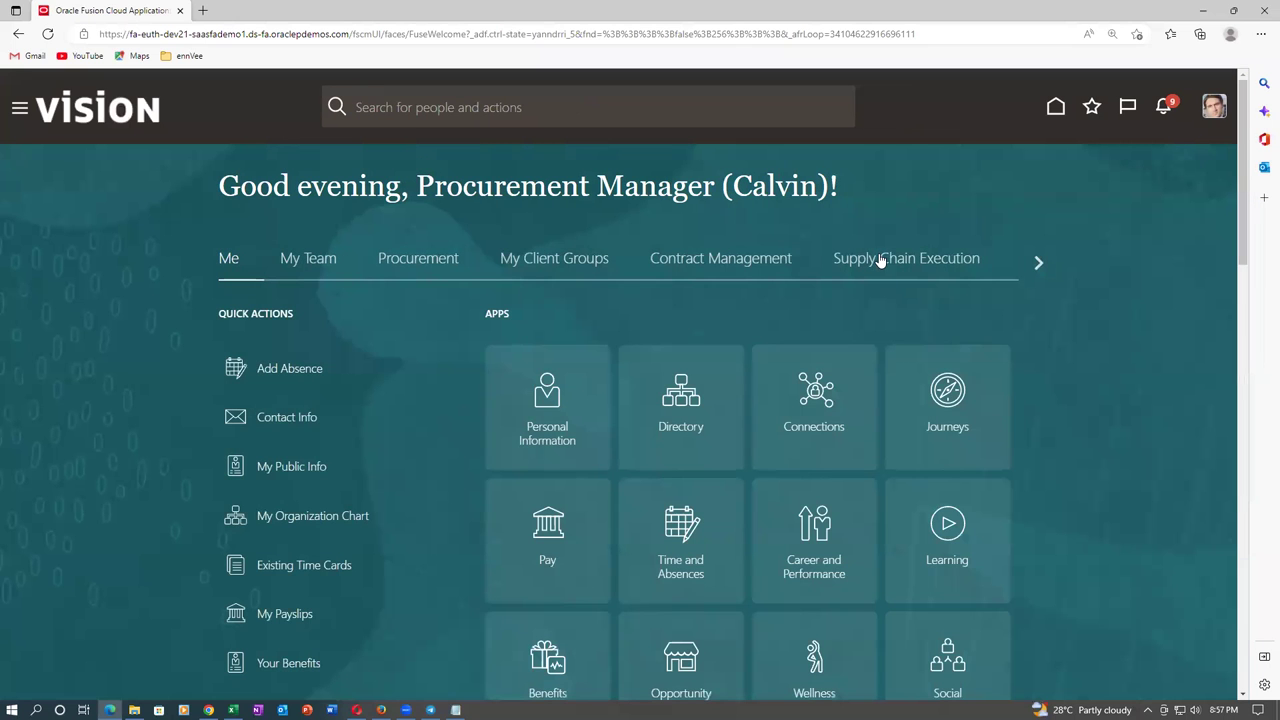
Go to the Negotiations work area's Manage Negotiations page.
{"action": "left_click", "coordinate": [421, 266]}
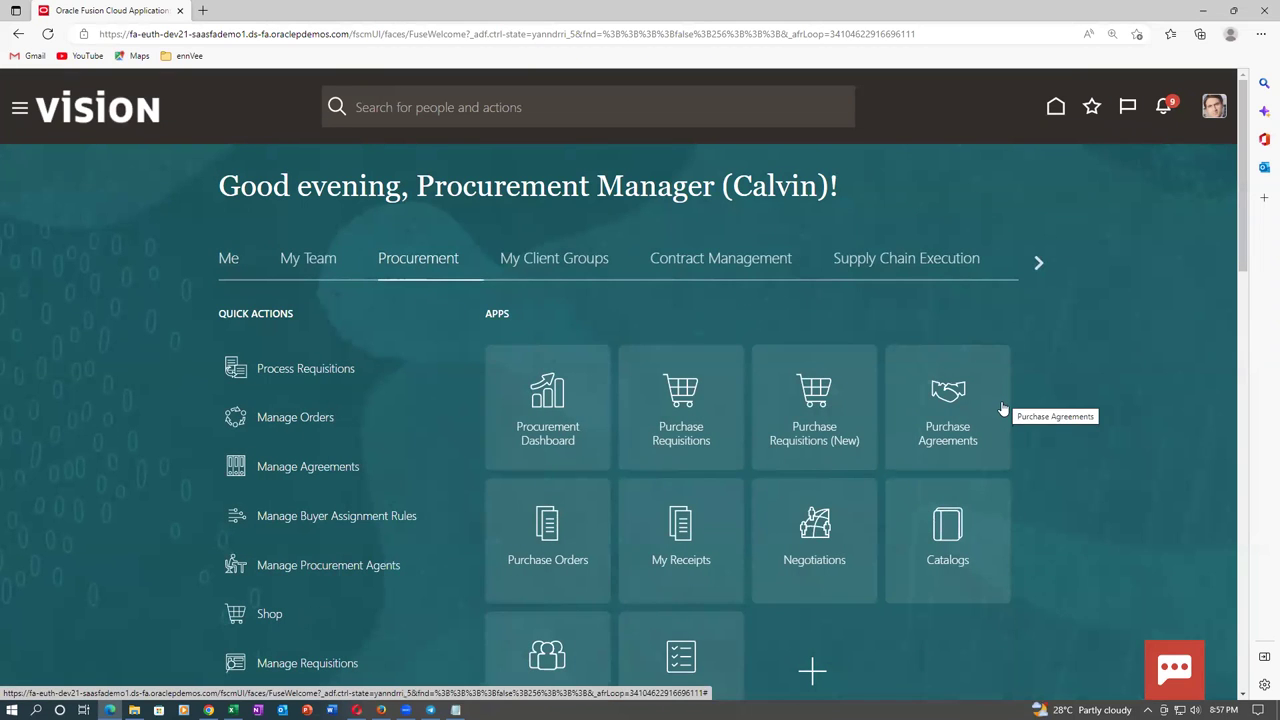
{"action": "left_click", "coordinate": [815, 535]}
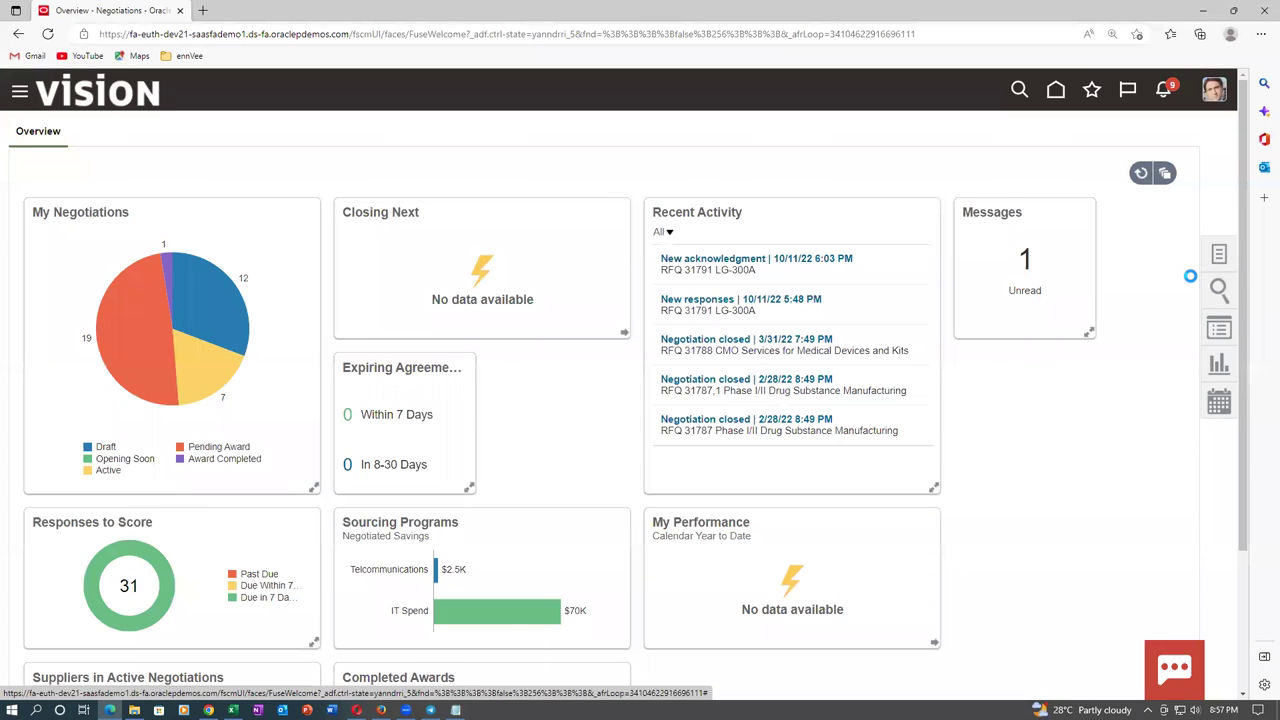
{"action": "left_click", "coordinate": [1214, 258]}
{"action": "left_click", "coordinate": [1124, 167]}
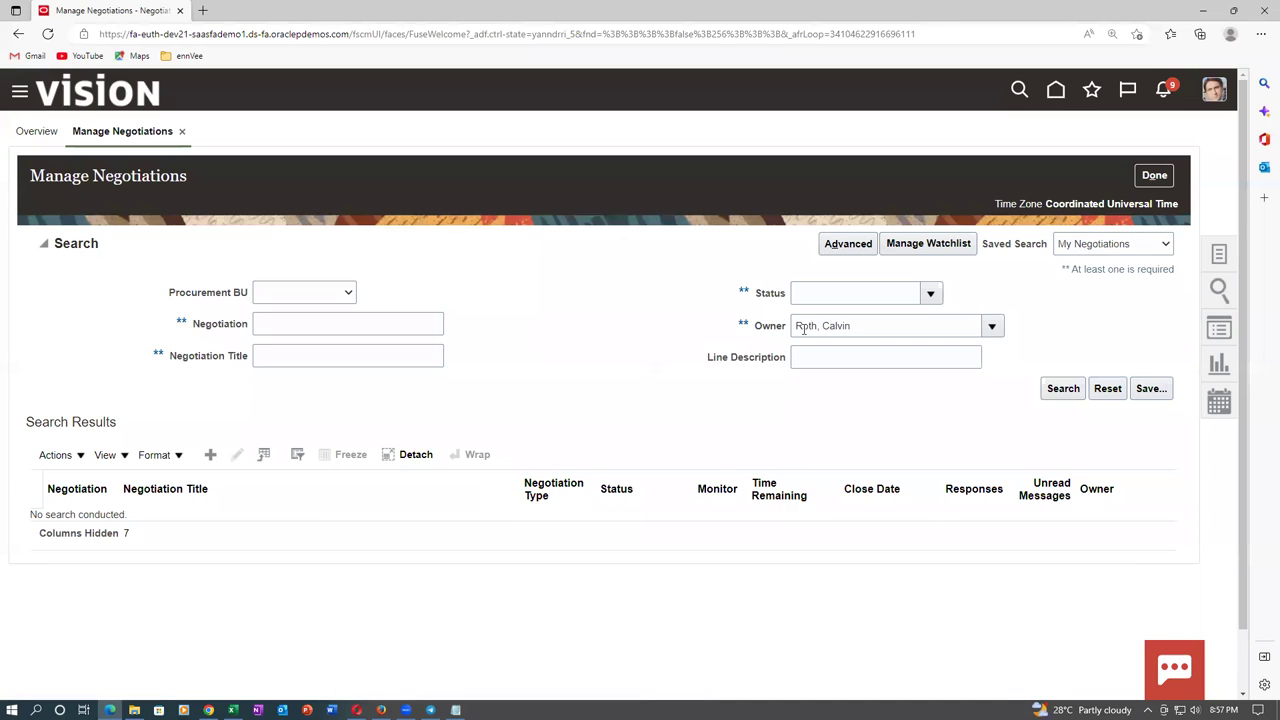
Set Owner to the RFQ's creator and search, listing 31802, 31802,1 and 31802,2.
{"action": "triple_click", "coordinate": [858, 330]}
{"action": "key", "text": "BackSpace"}
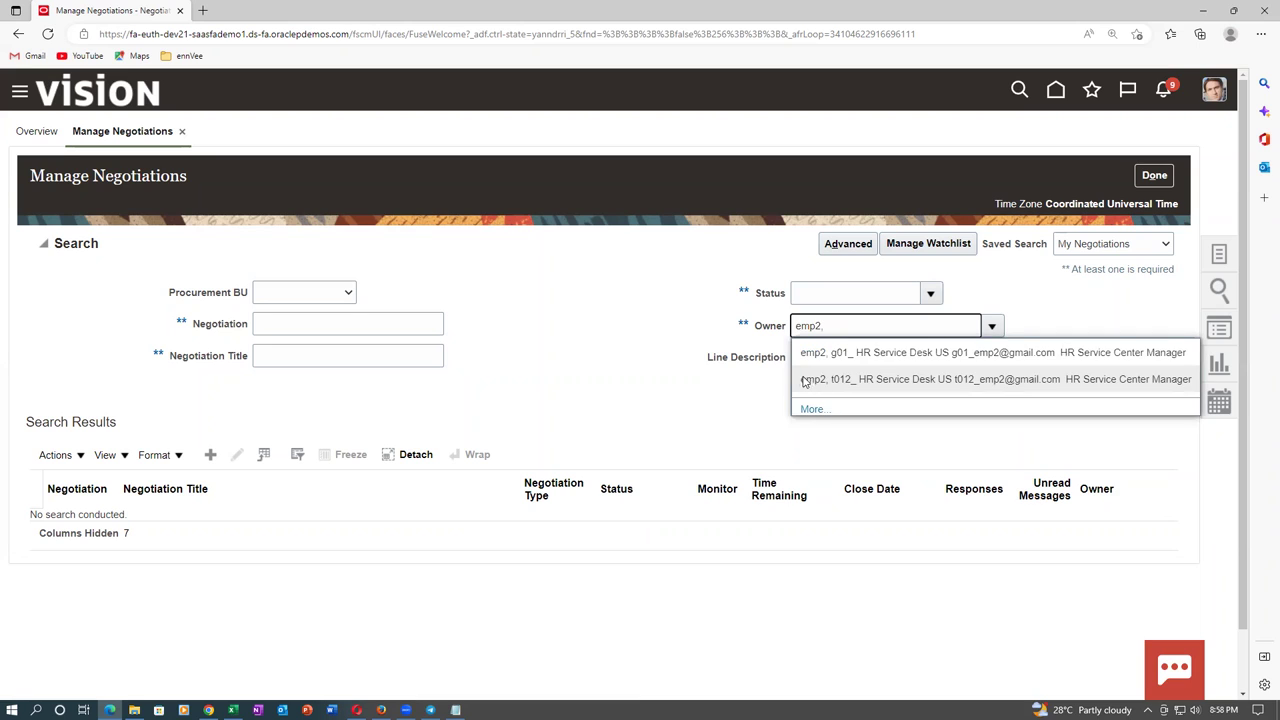
{"action": "left_click", "coordinate": [842, 382]}
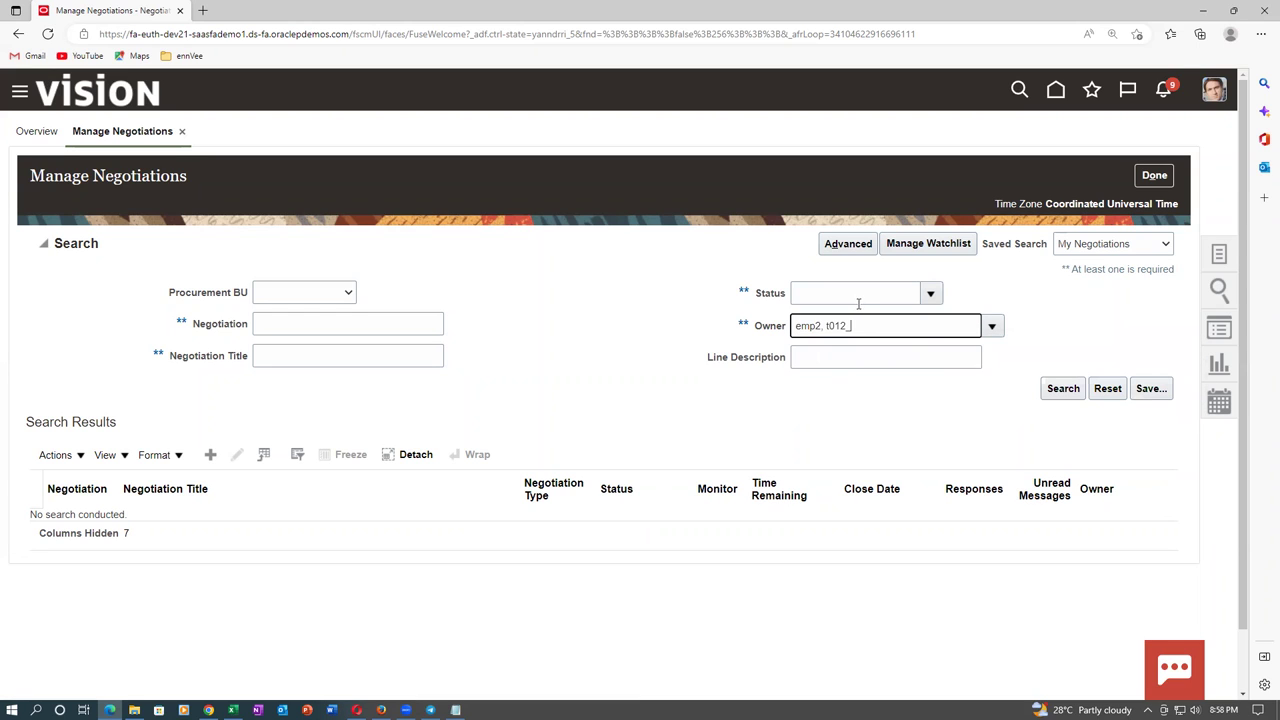
{"action": "left_click", "coordinate": [1064, 394]}
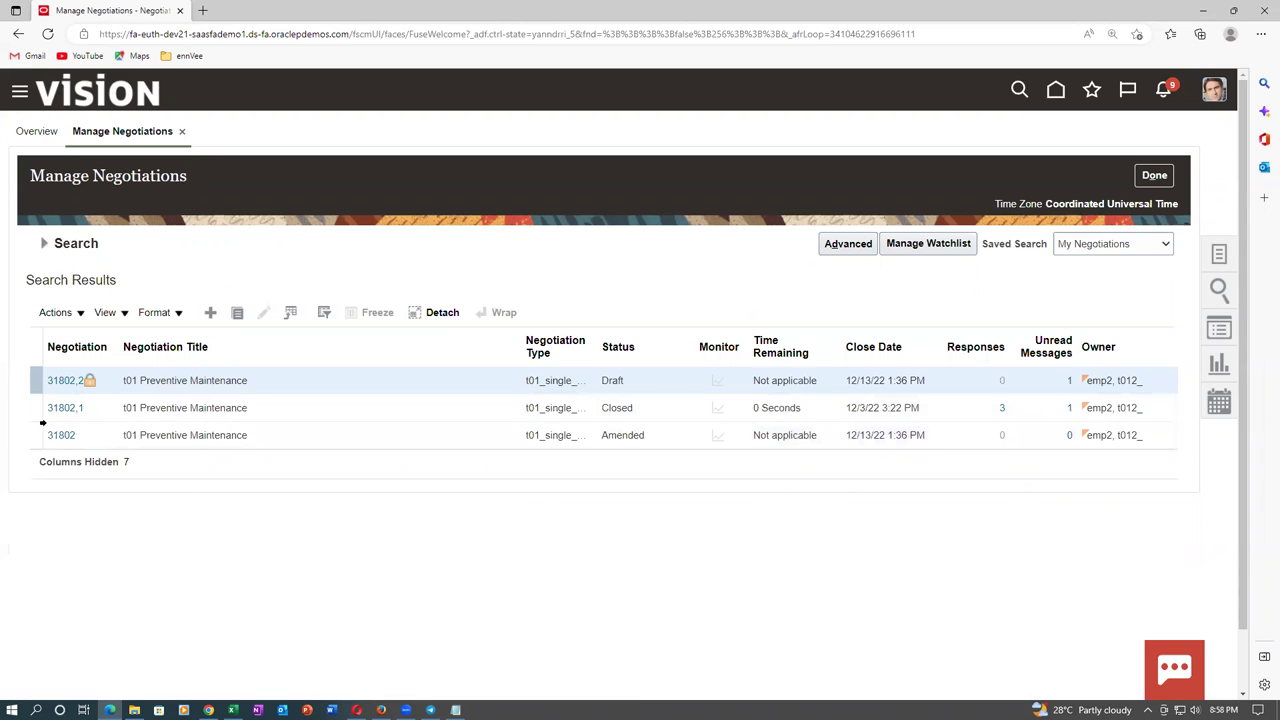
Open negotiation 31802,1 and glance at its Actions menu.
{"action": "left_click", "coordinate": [55, 410]}
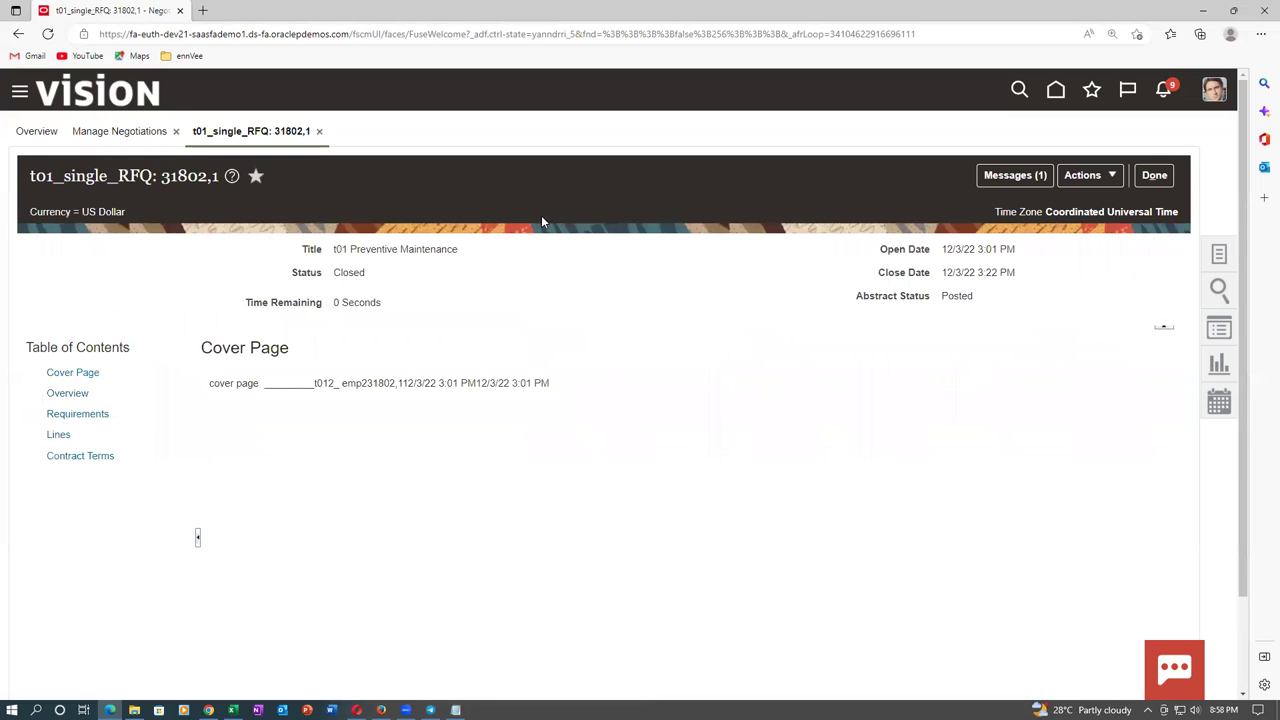
{"action": "left_click", "coordinate": [1078, 177]}
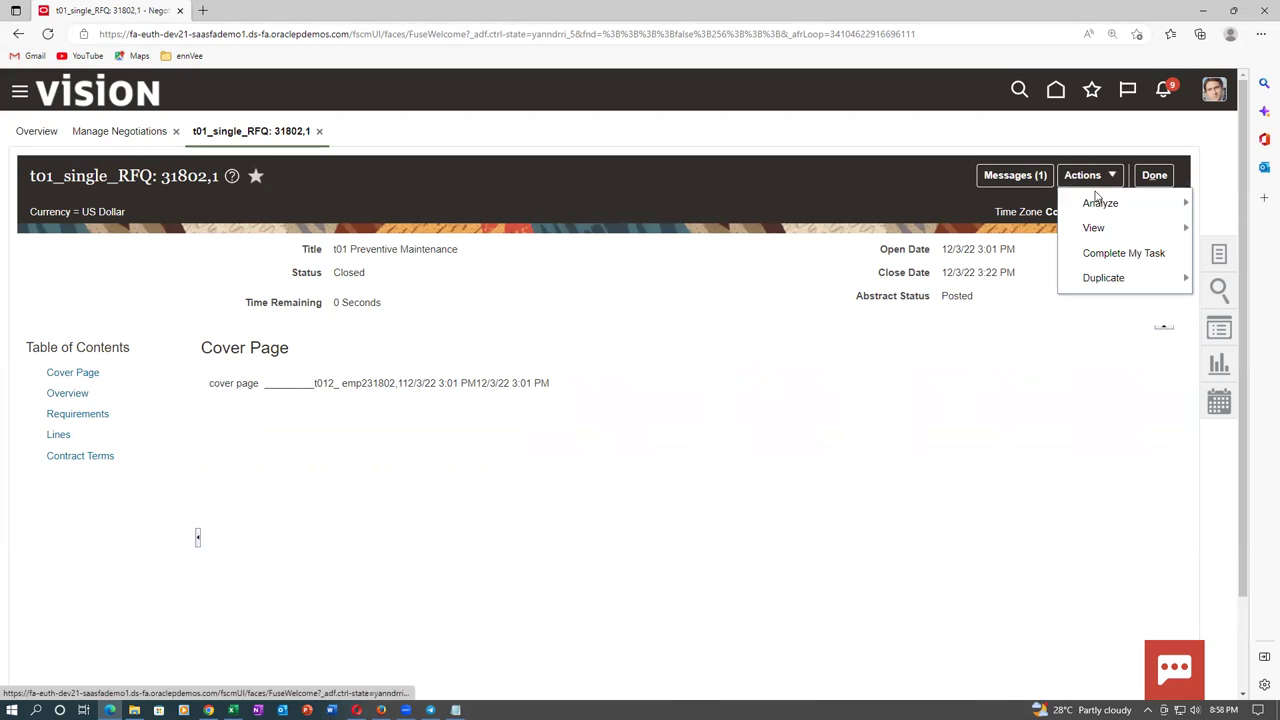
{"action": "mouse_move", "coordinate": [1102, 200]}
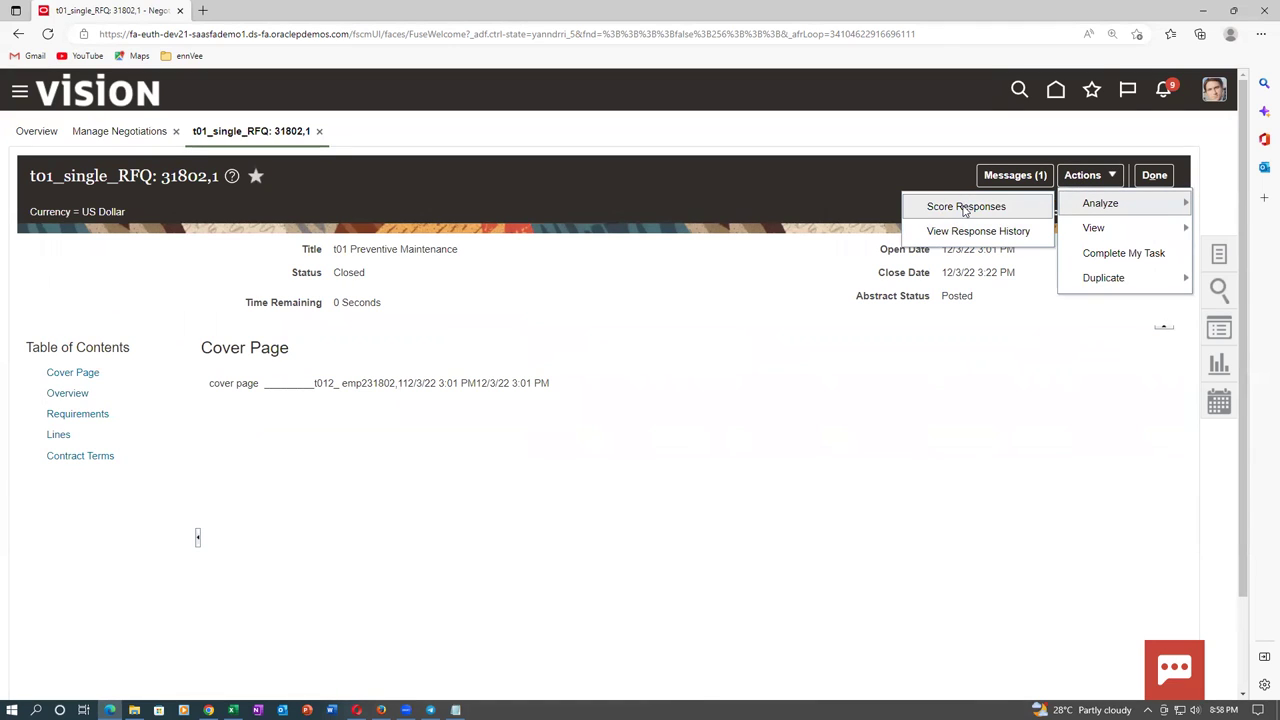
{"action": "left_click", "coordinate": [833, 202]}
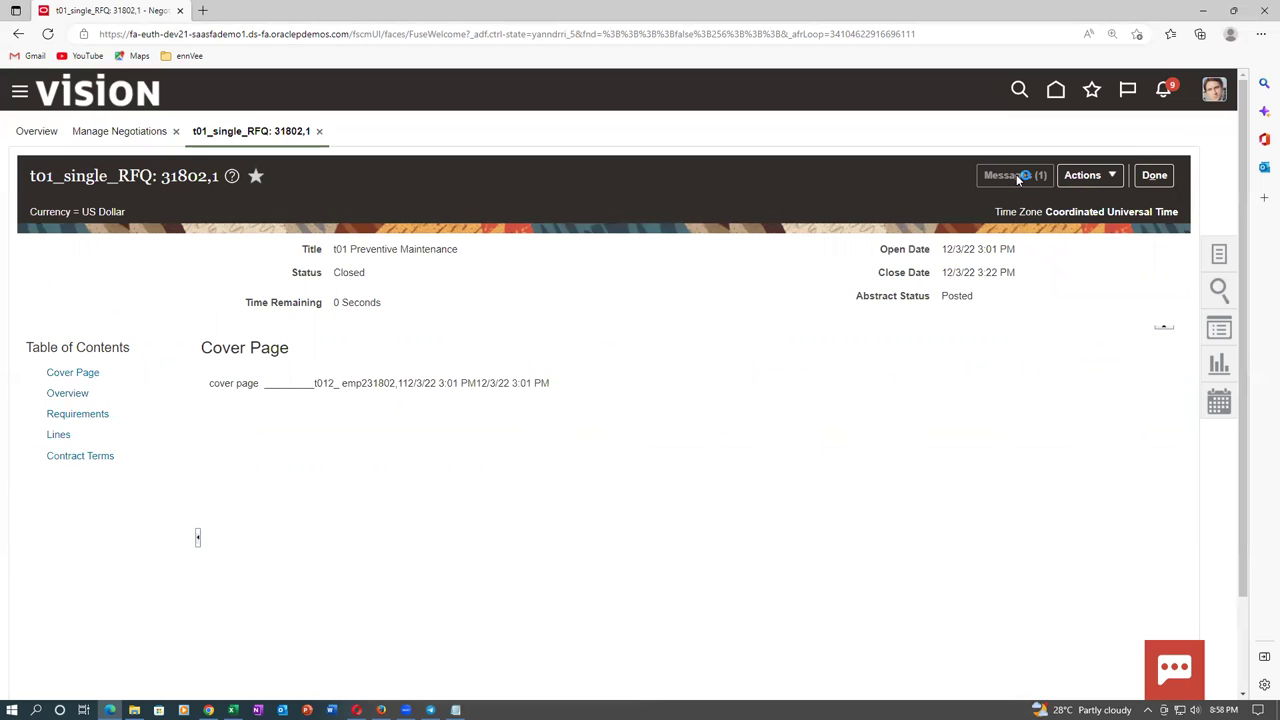
Read the open-for-scoring message under Messages (1), then close Online Messages.
{"action": "left_click", "coordinate": [1017, 174]}
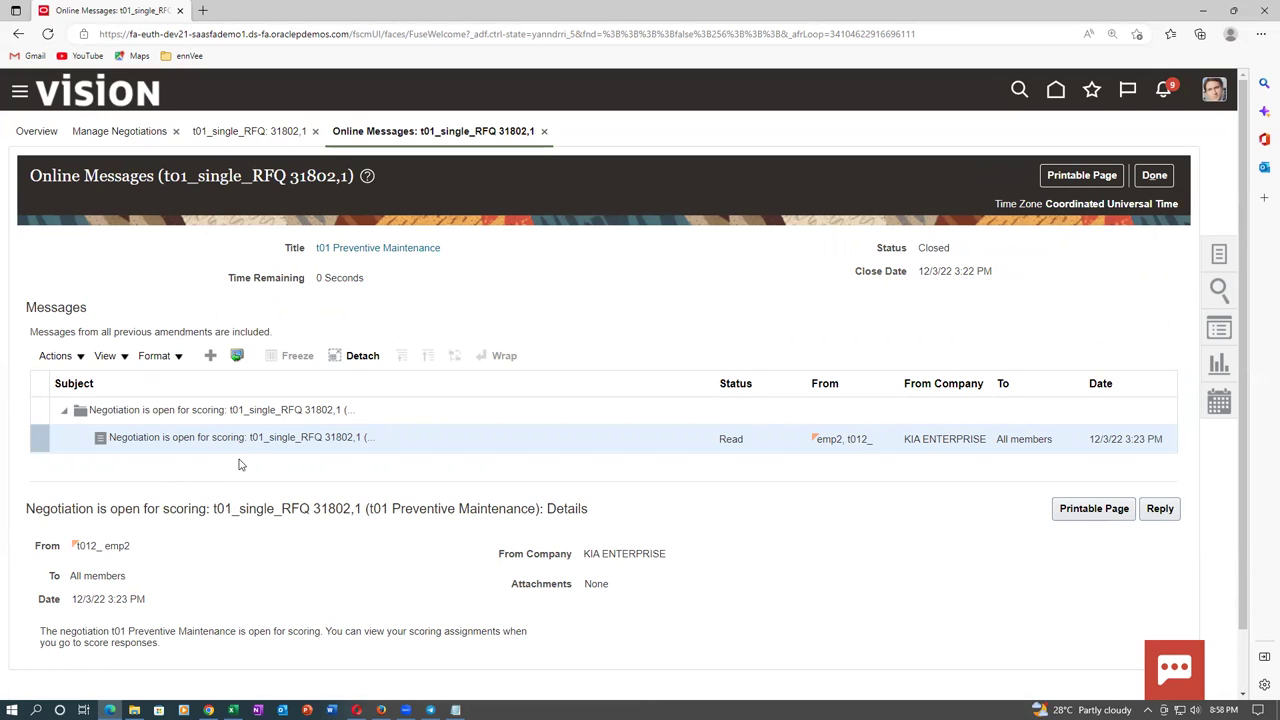
{"action": "left_click", "coordinate": [425, 439]}
{"action": "scroll", "coordinate": [407, 459], "scroll_direction": "down", "scroll_amount": 1}
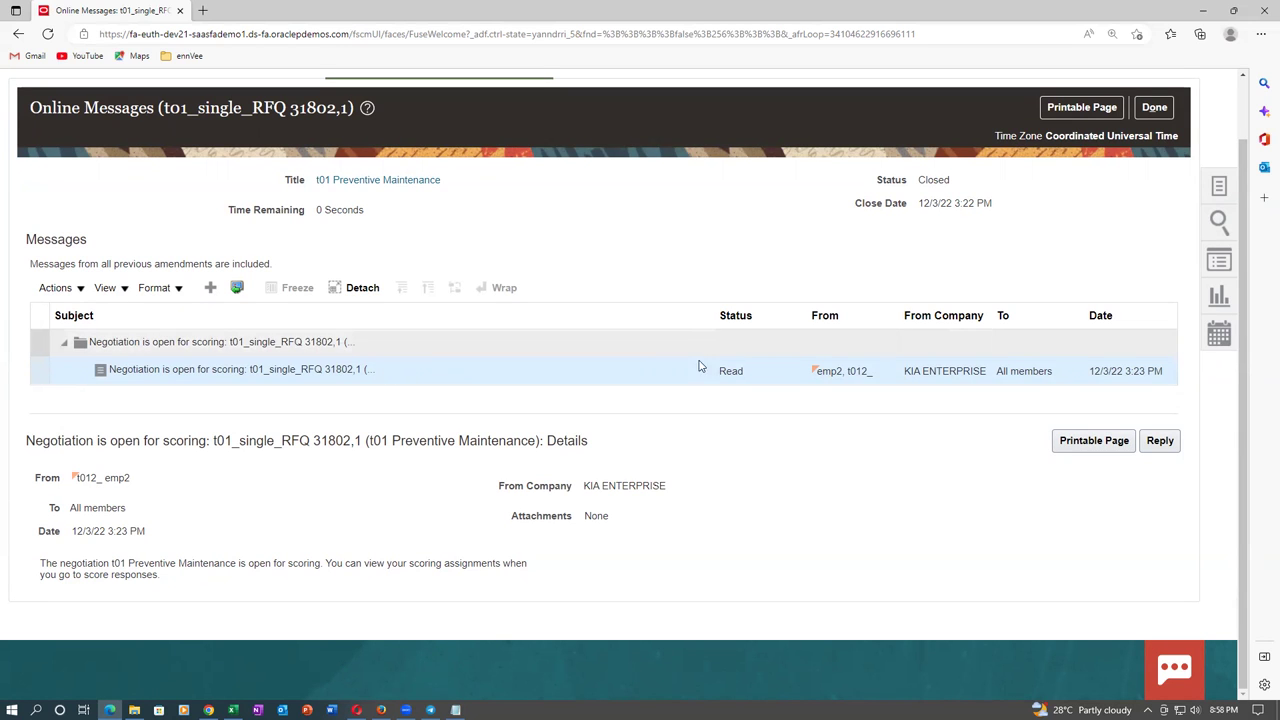
{"action": "scroll", "coordinate": [916, 220], "scroll_direction": "up", "scroll_amount": 1}
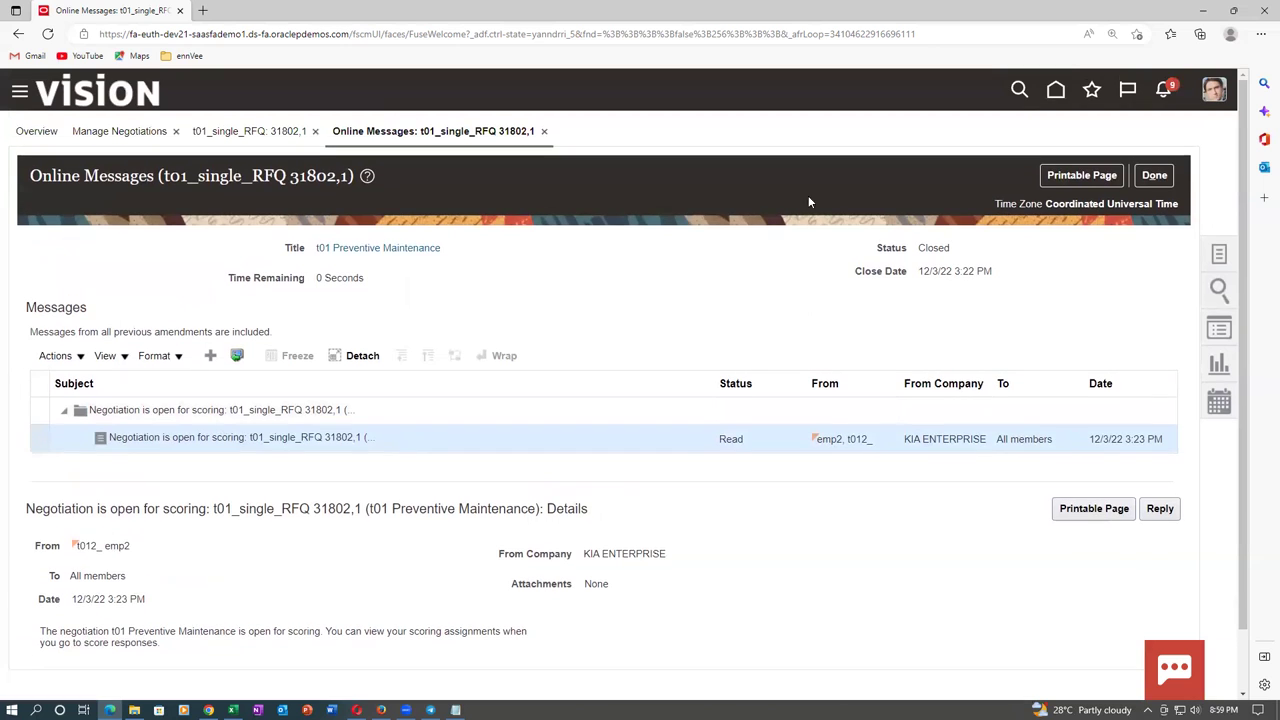
{"action": "left_click", "coordinate": [1158, 175]}
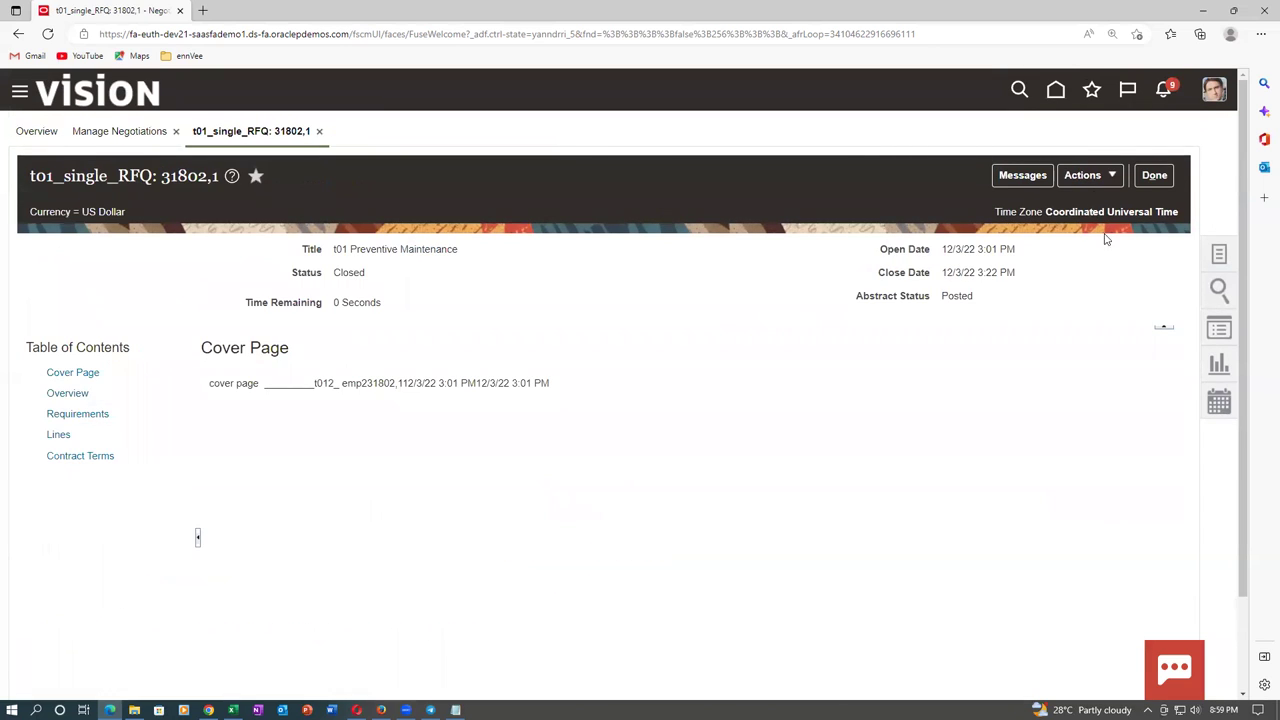
Choose Analyze > Score Responses to list responses 73137, 73139 and 73141.
{"action": "left_click", "coordinate": [1093, 172]}
{"action": "mouse_move", "coordinate": [1100, 205]}
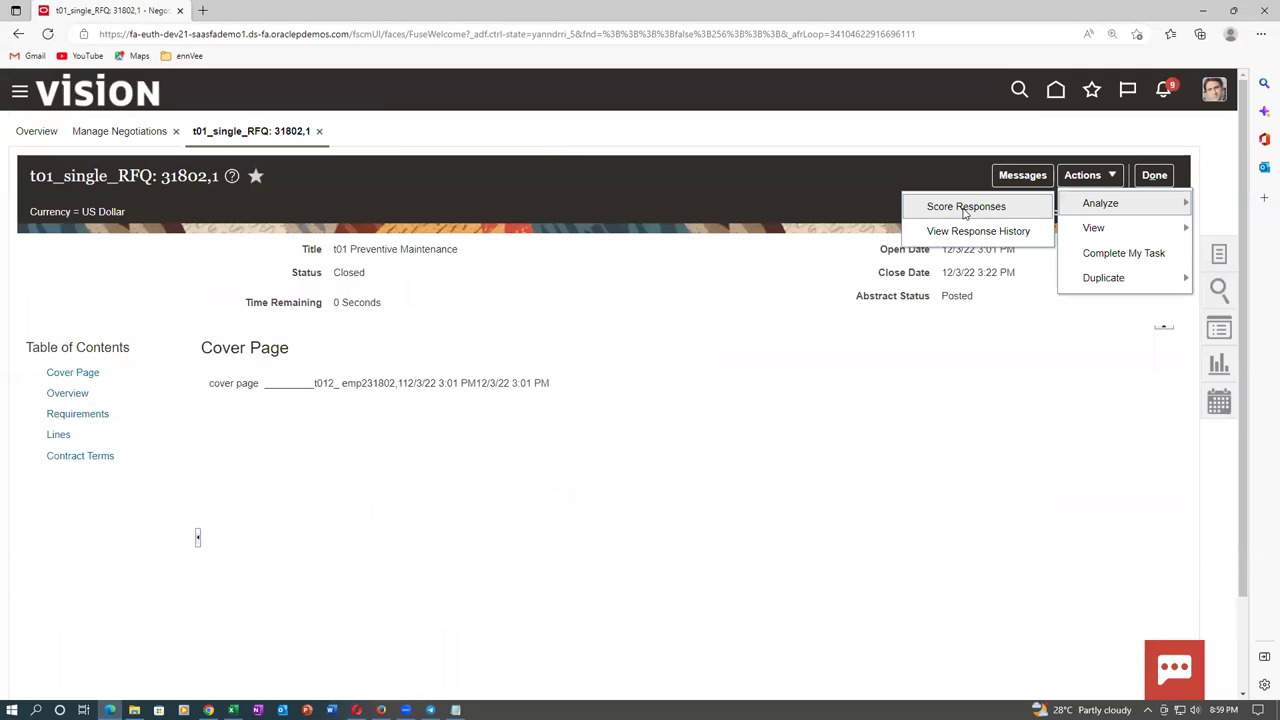
{"action": "left_click", "coordinate": [966, 207]}
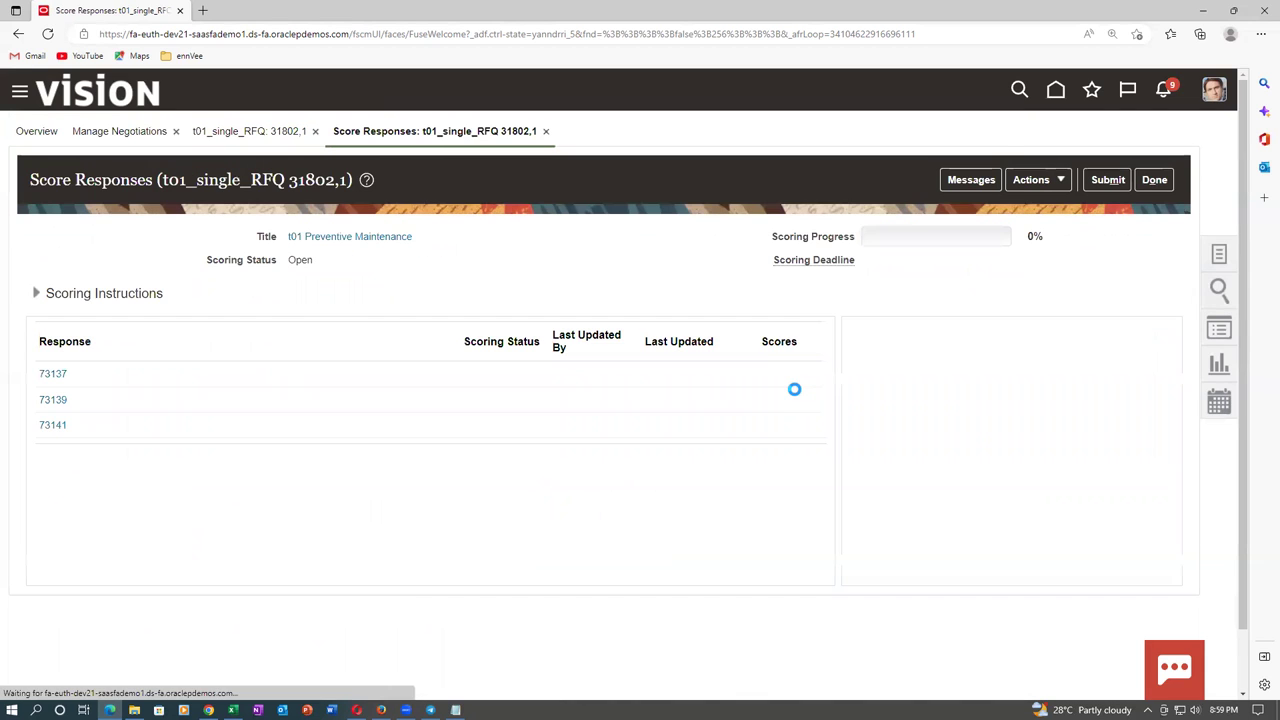
{"action": "scroll", "coordinate": [840, 420], "scroll_direction": "down", "scroll_amount": 2}
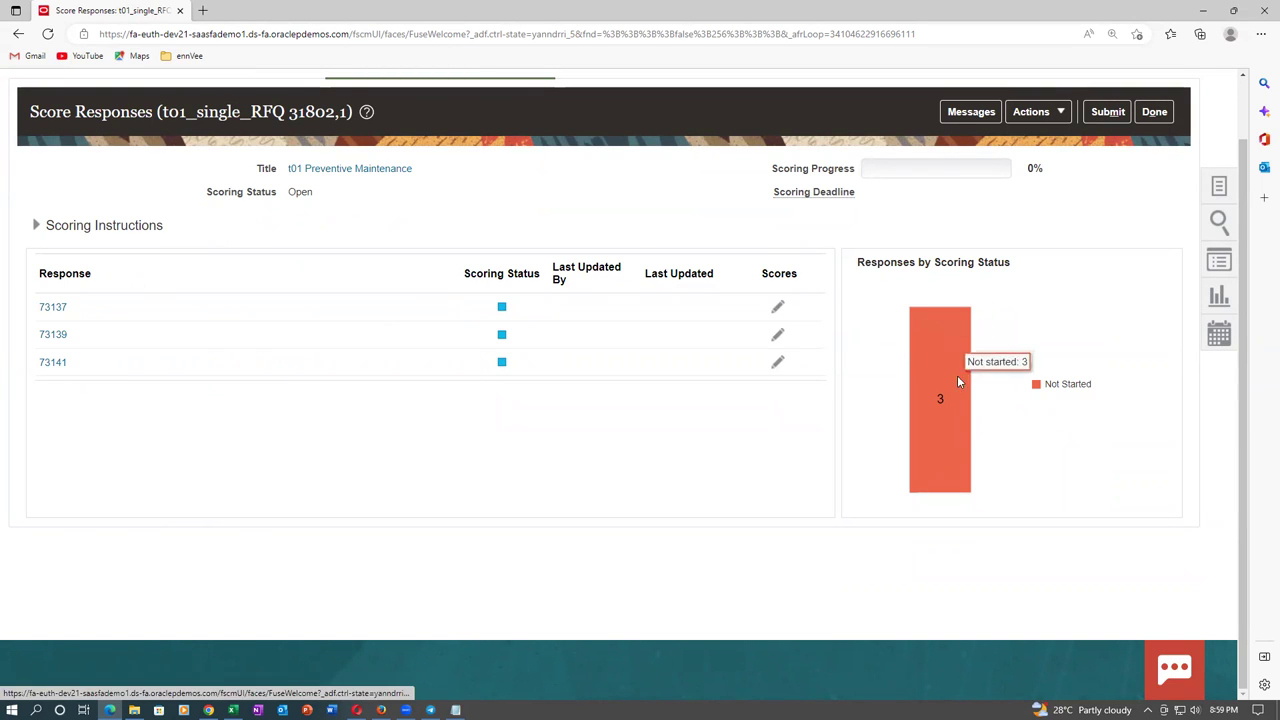
Score response 73137 with 4.00 for Support - 2 and submit it.
{"action": "left_click", "coordinate": [776, 306]}
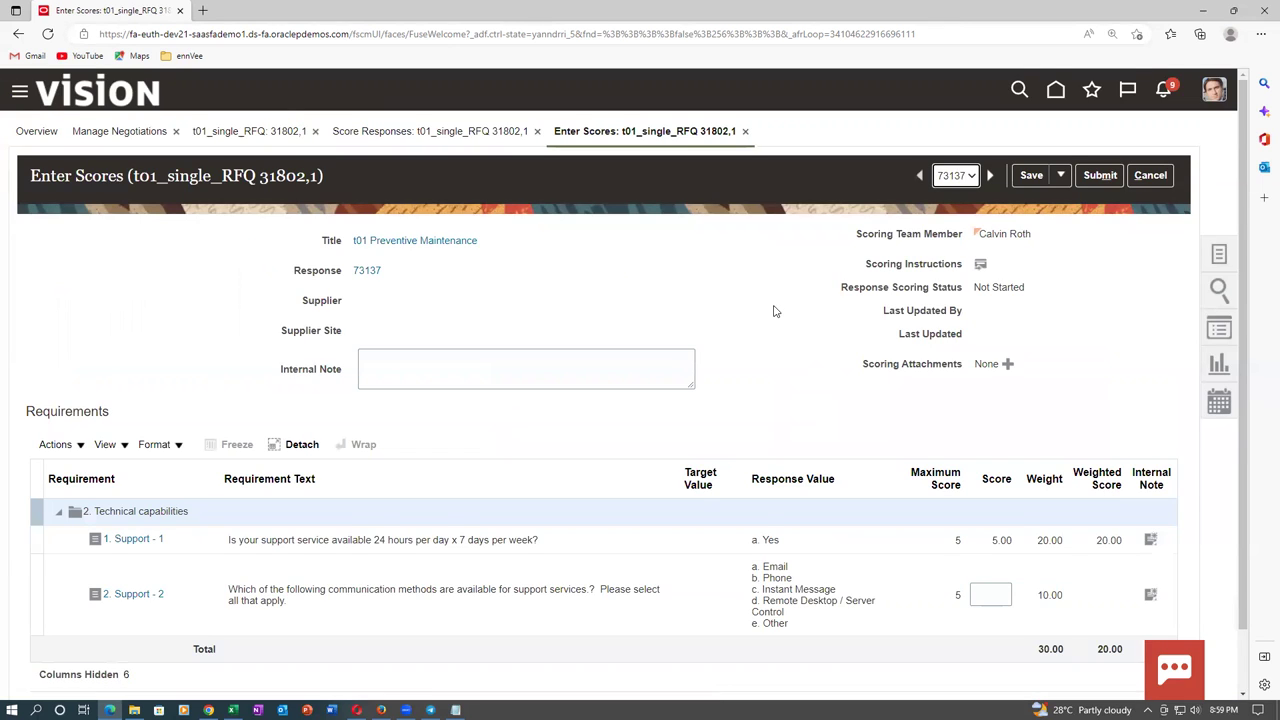
{"action": "scroll", "coordinate": [773, 311], "scroll_direction": "down", "scroll_amount": 1}
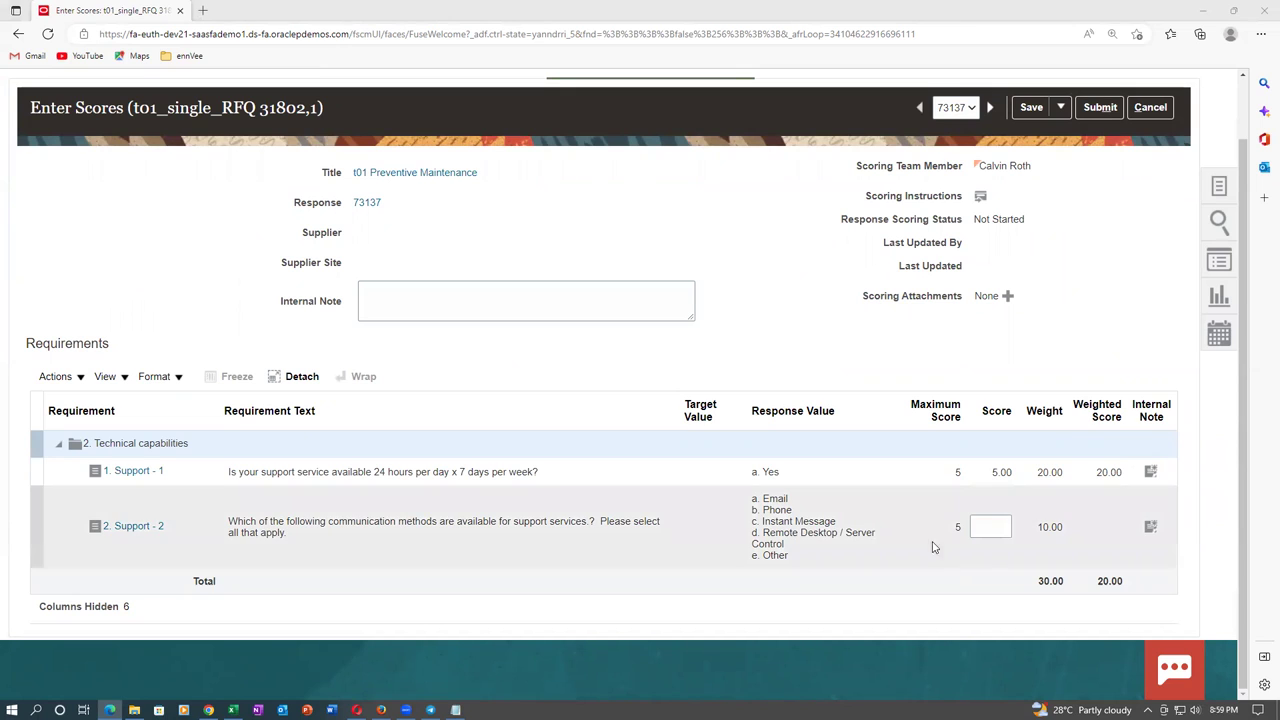
{"action": "left_click", "coordinate": [998, 530]}
{"action": "type", "text": "4"}
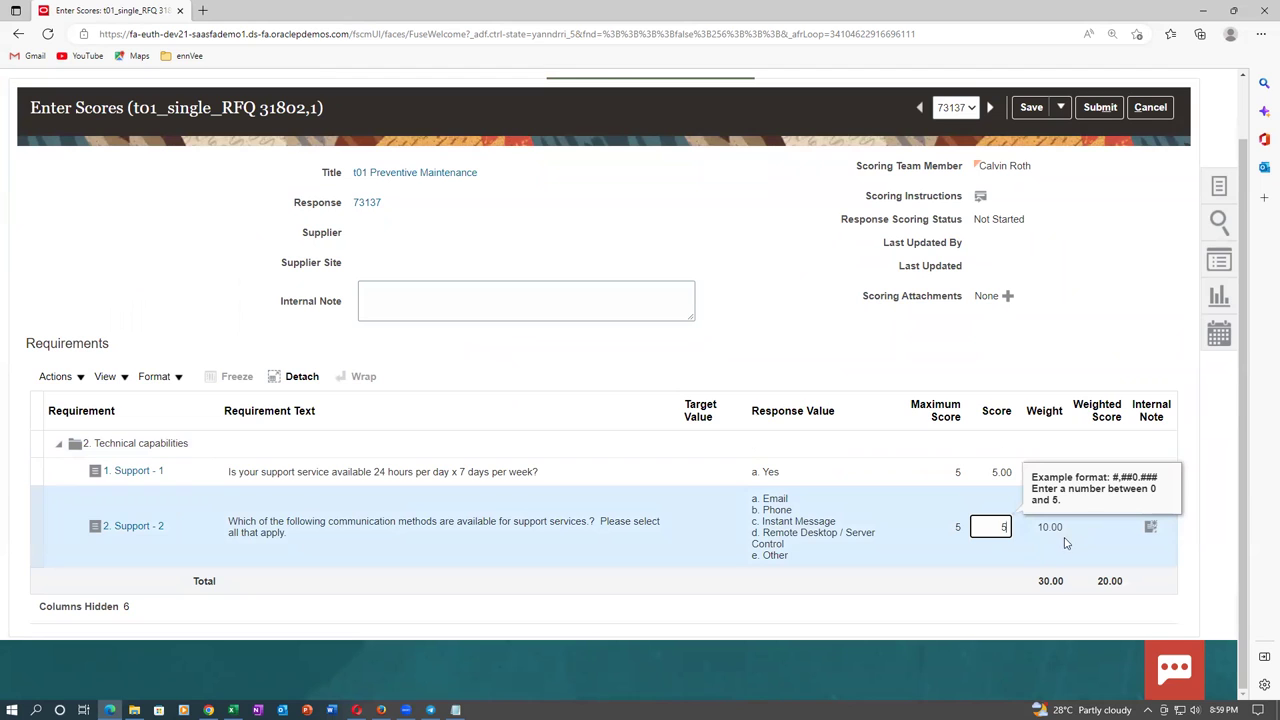
{"action": "key", "text": "BackSpace"}
{"action": "type", "text": "4"}
{"action": "key", "text": "Tab"}
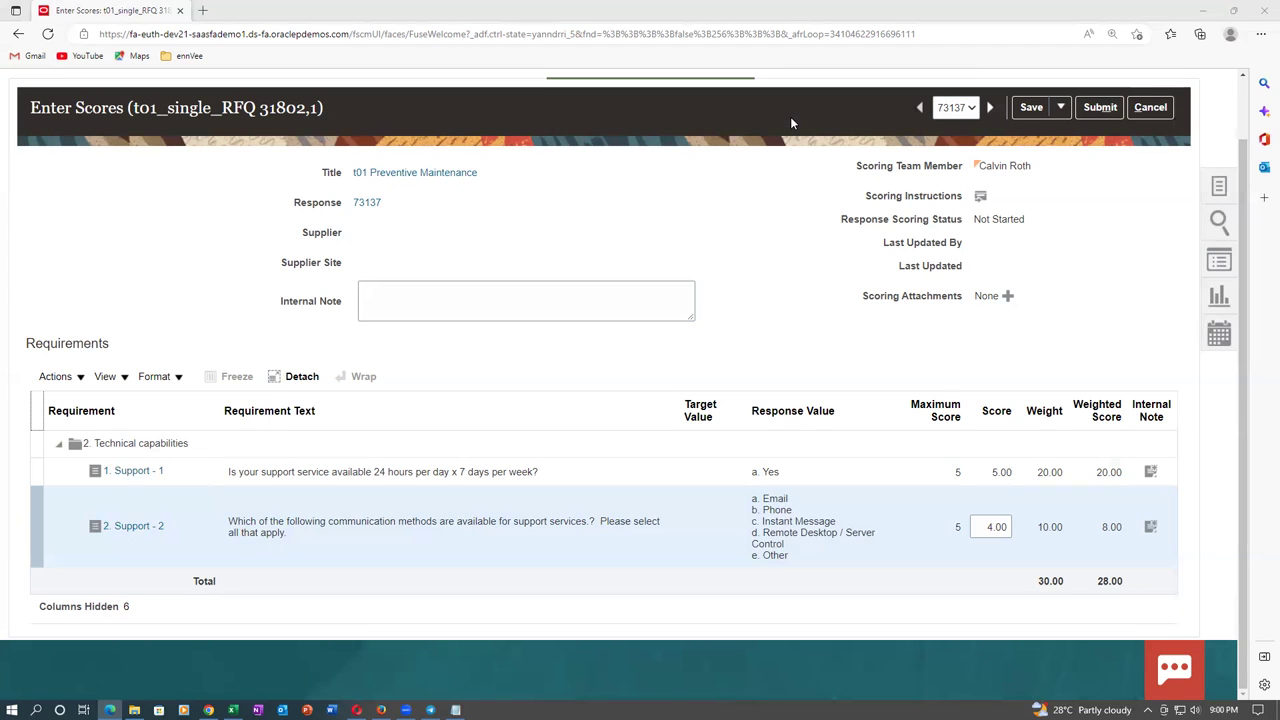
{"action": "left_click", "coordinate": [1100, 107]}
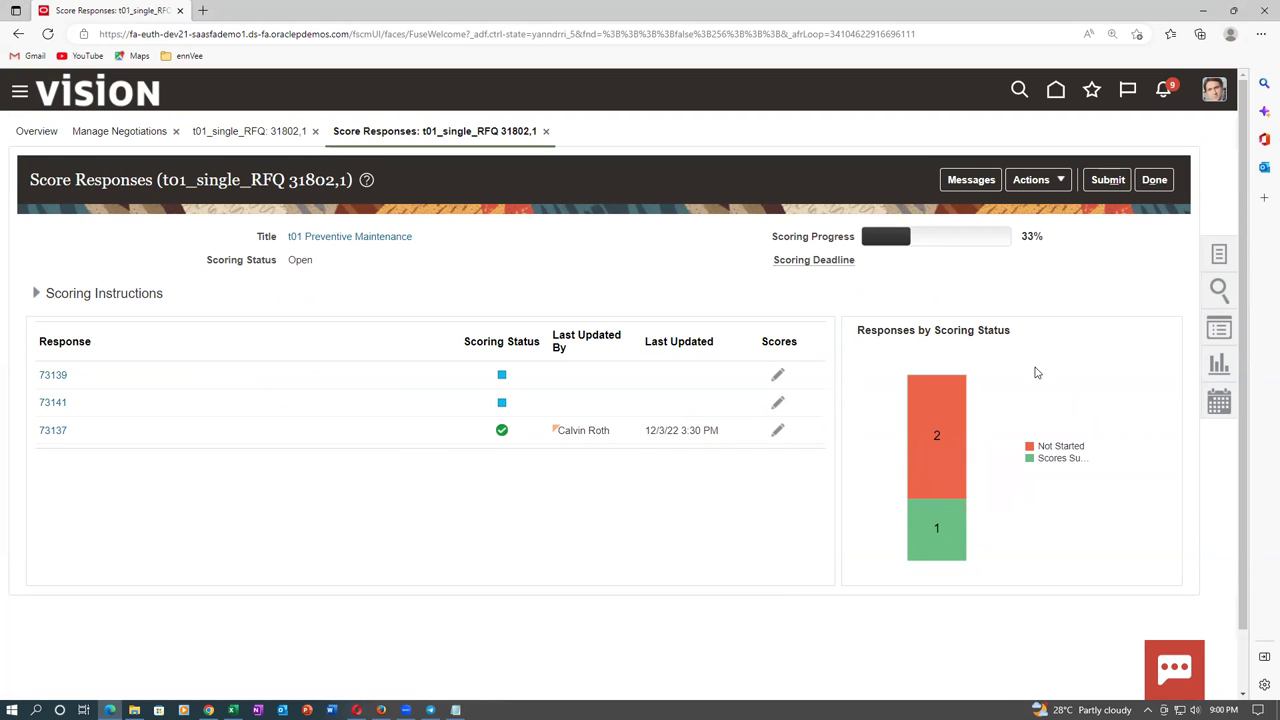
Score Support - 2 as 4 for response 73141 and submit it.
{"action": "left_click", "coordinate": [990, 591]}
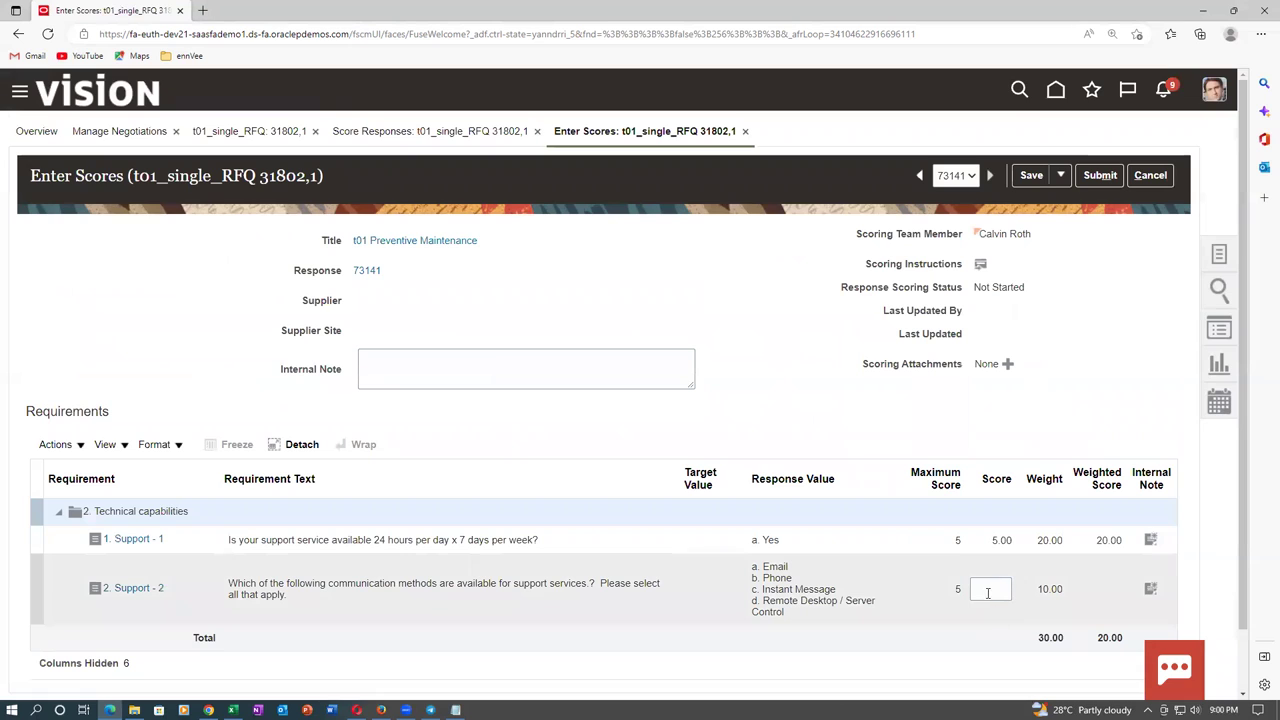
{"action": "type", "text": "4"}
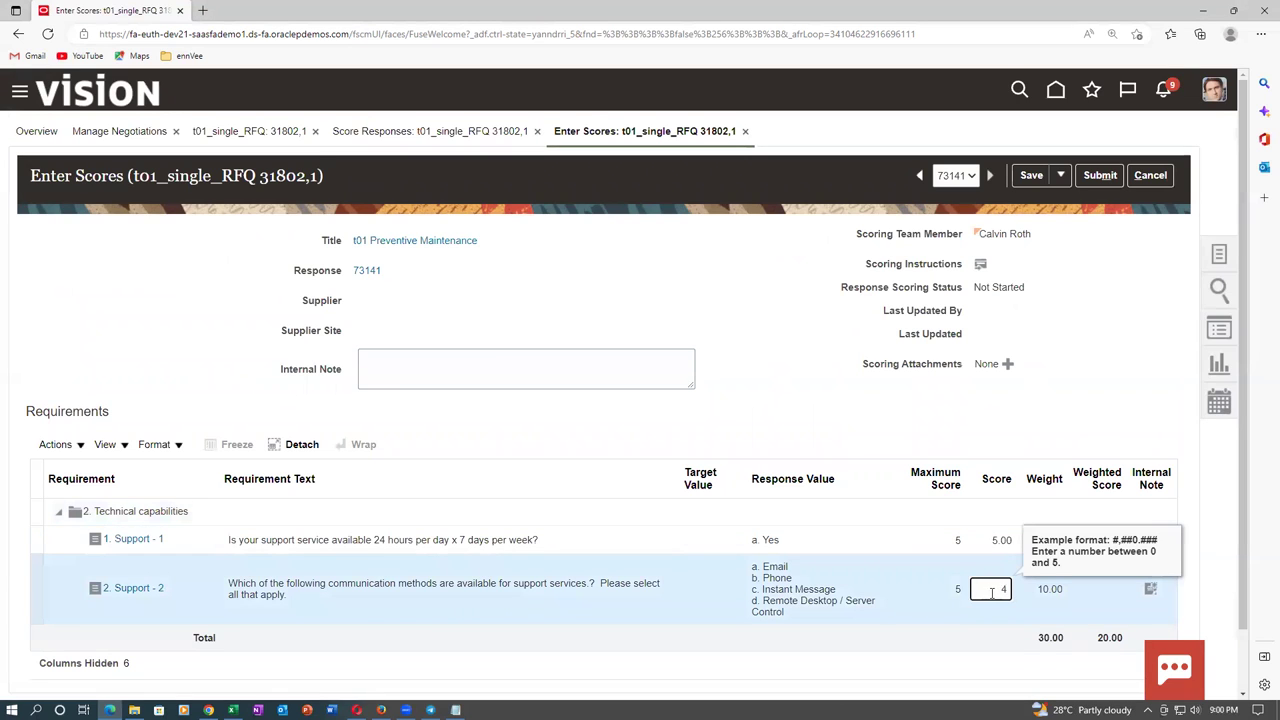
{"action": "key", "text": "Tab"}
{"action": "left_click", "coordinate": [1101, 178]}
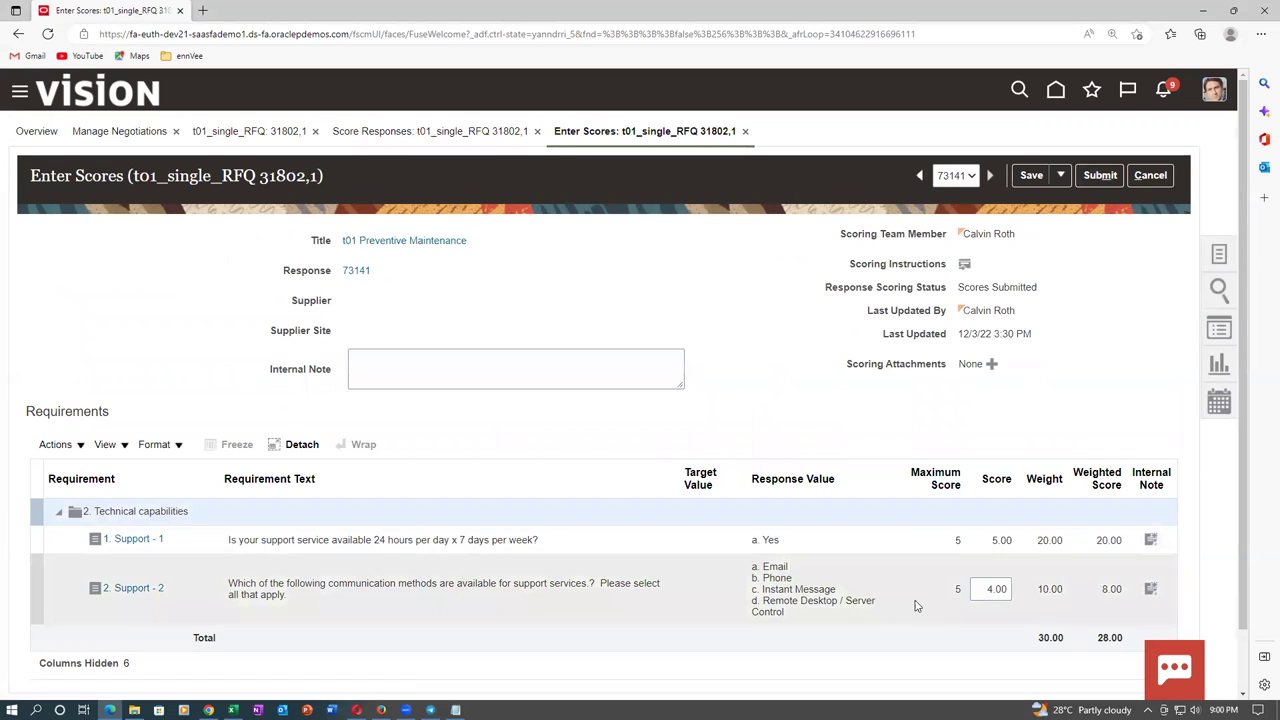
{"action": "left_click", "coordinate": [1151, 175]}
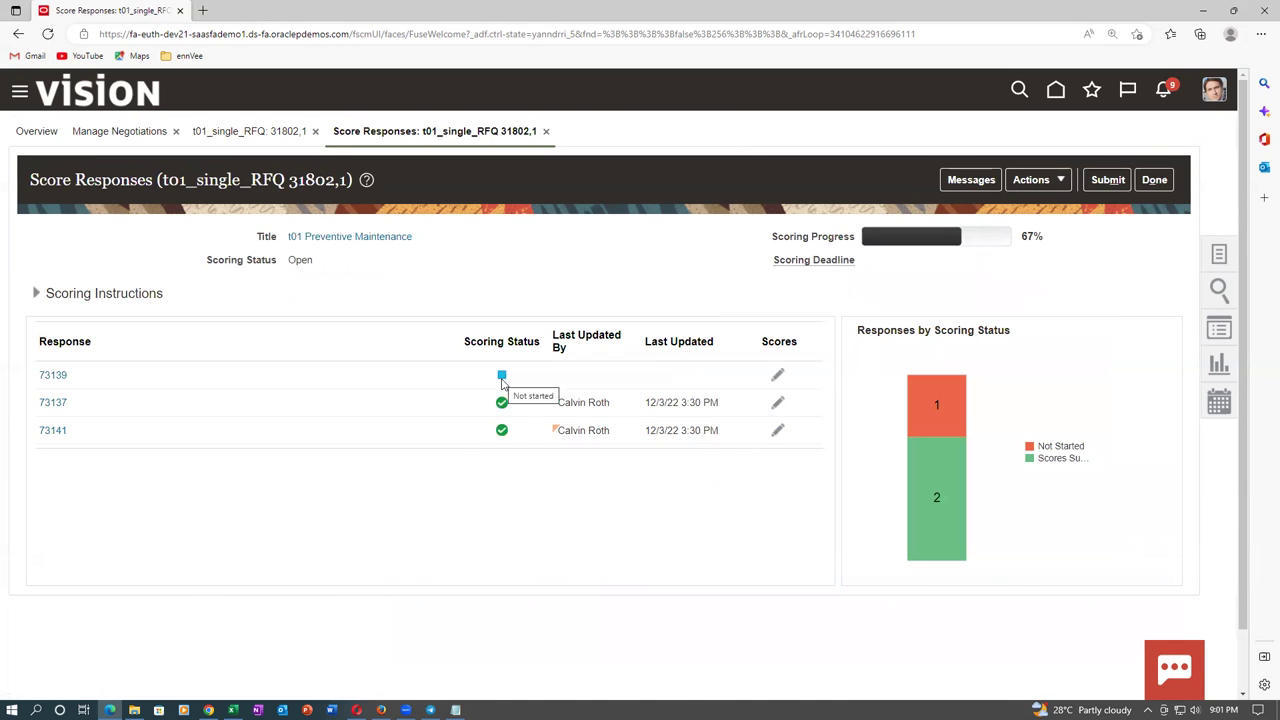
Score Support - 2 as 4 for response 73139 and submit it.
{"action": "left_click", "coordinate": [780, 373]}
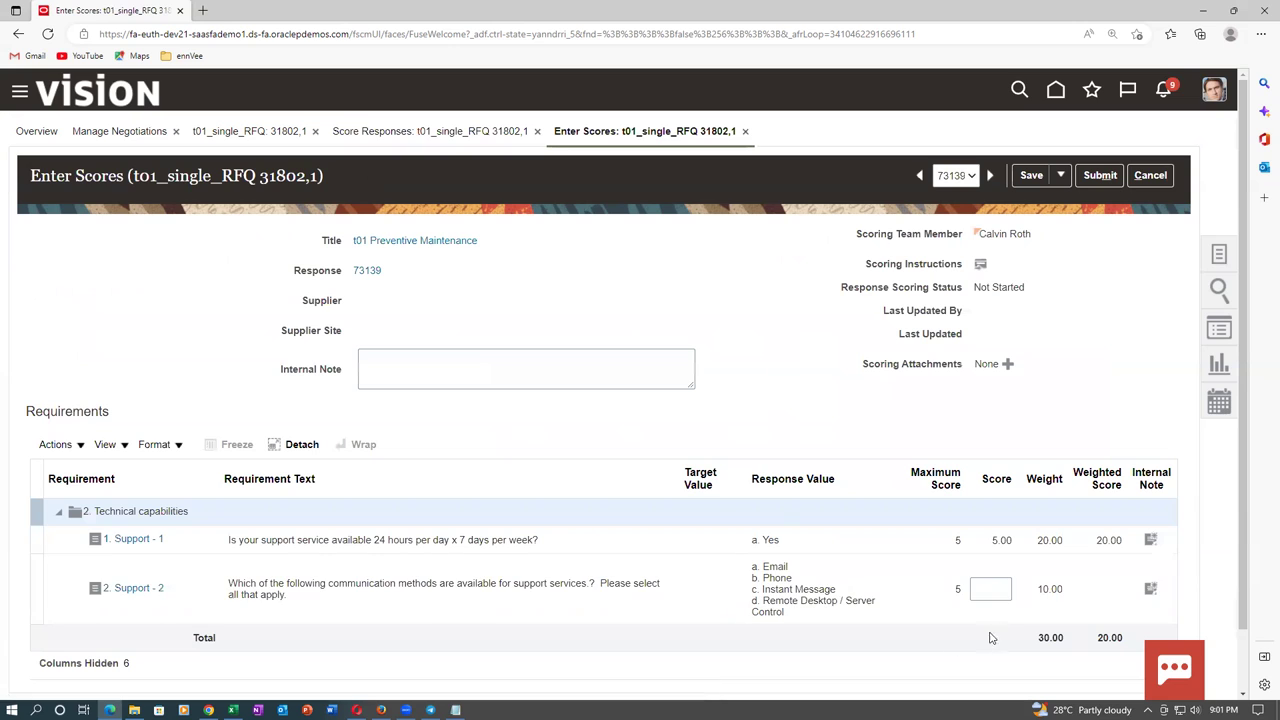
{"action": "left_click", "coordinate": [988, 590]}
{"action": "key", "text": "Tab"}
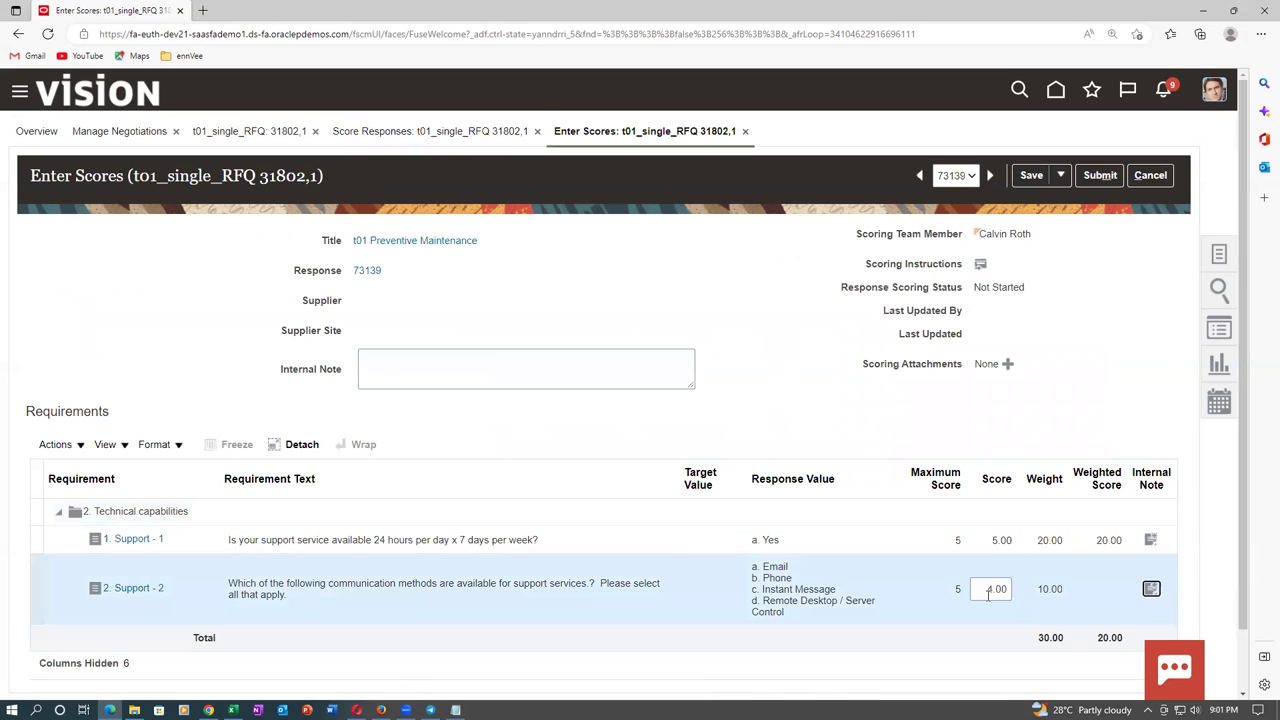
{"action": "left_click", "coordinate": [1098, 180]}
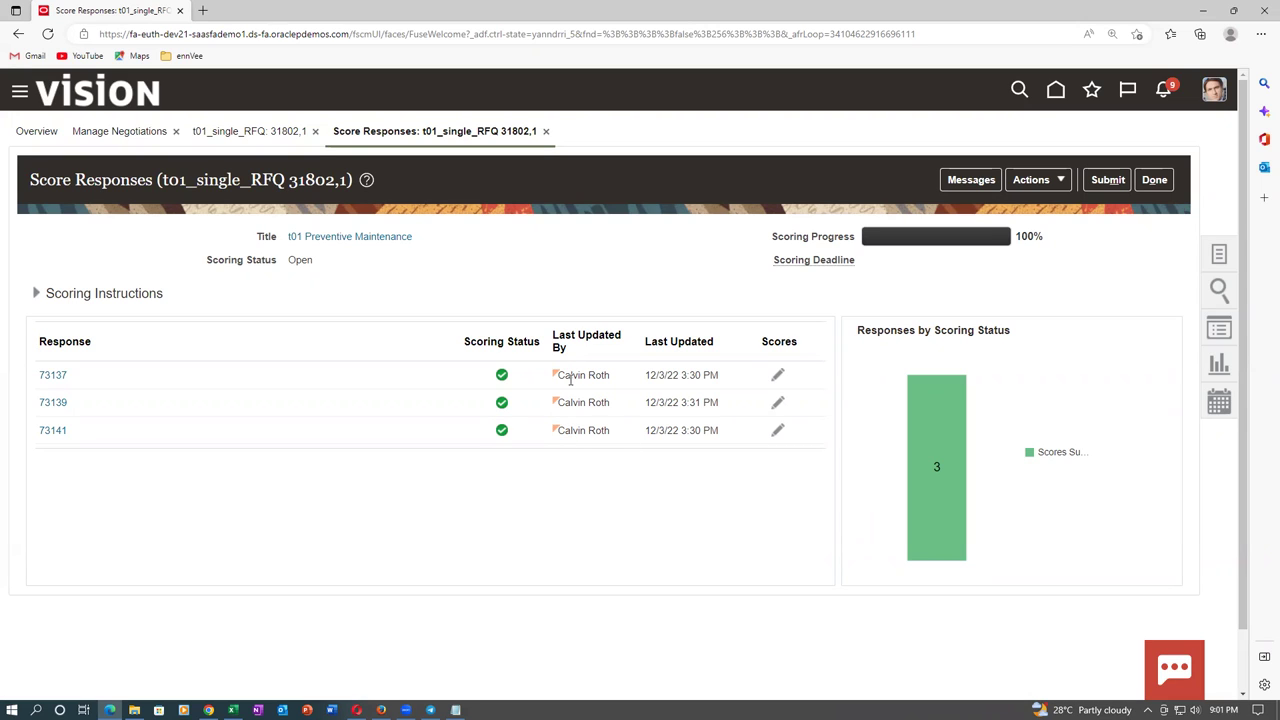
{"action": "left_click_drag", "start_coordinate": [569, 378], "coordinate": [599, 376]}
{"action": "left_click", "coordinate": [690, 554]}
{"action": "mouse_move", "coordinate": [908, 476]}
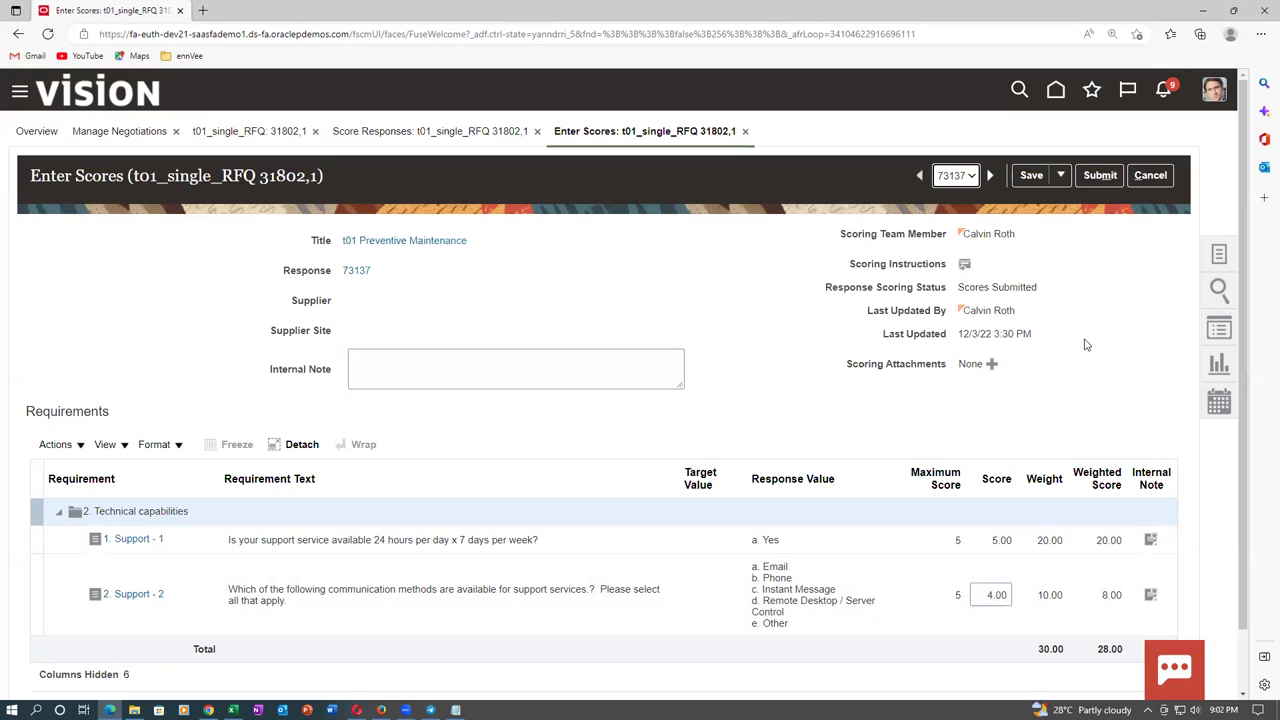
{"action": "left_click", "coordinate": [1150, 175]}
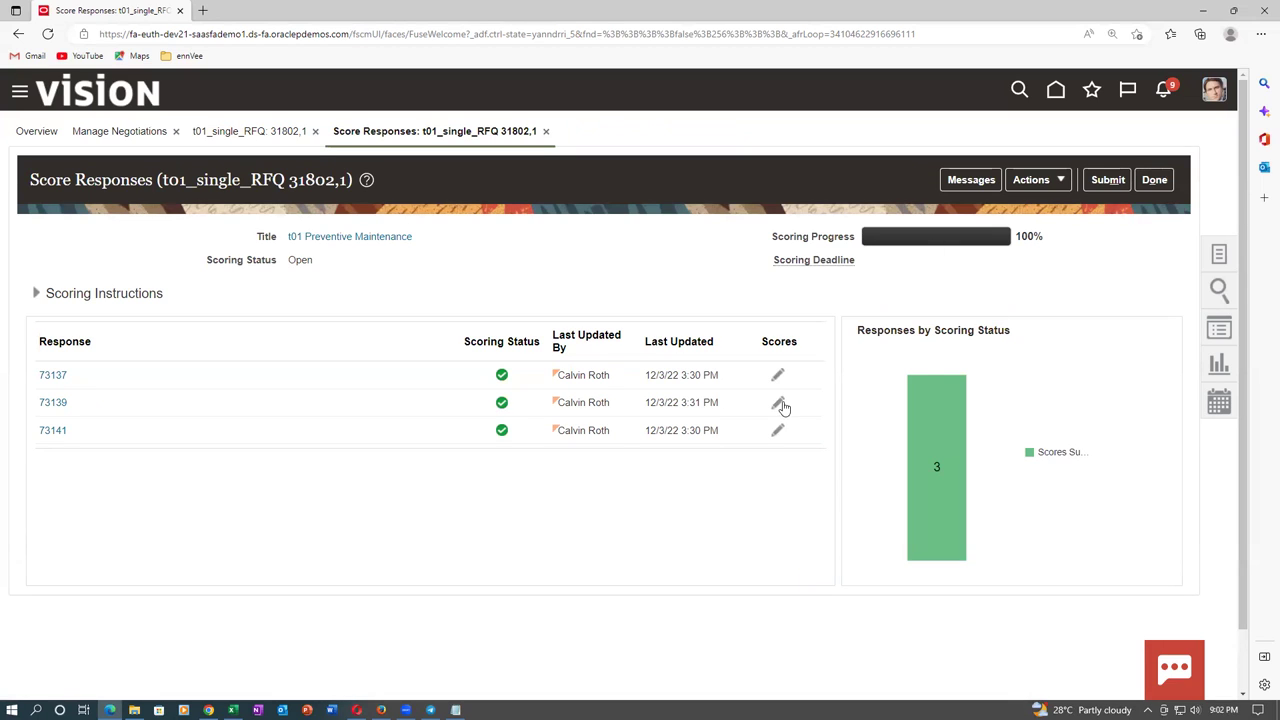
Submit scores for all three responses, accepting that unscored requirements count as zero, and finish.
{"action": "mouse_move", "coordinate": [940, 423]}
{"action": "left_click", "coordinate": [1108, 182]}
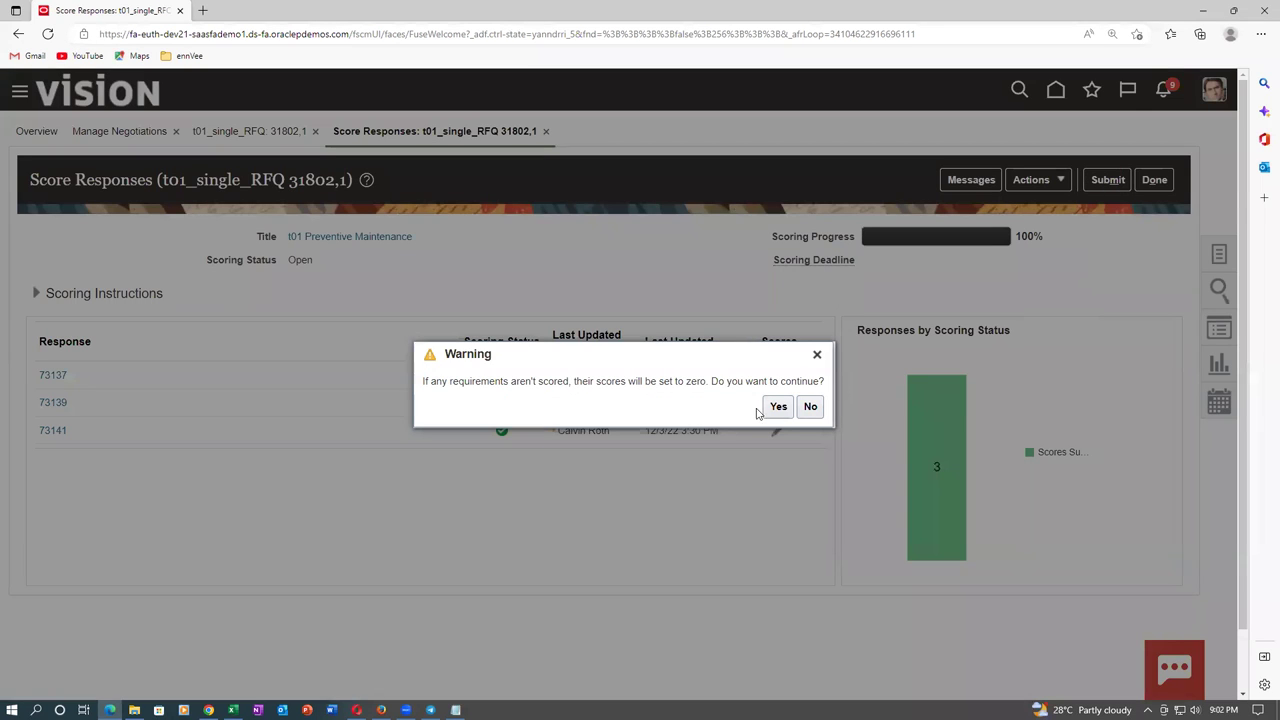
{"action": "left_click", "coordinate": [779, 408]}
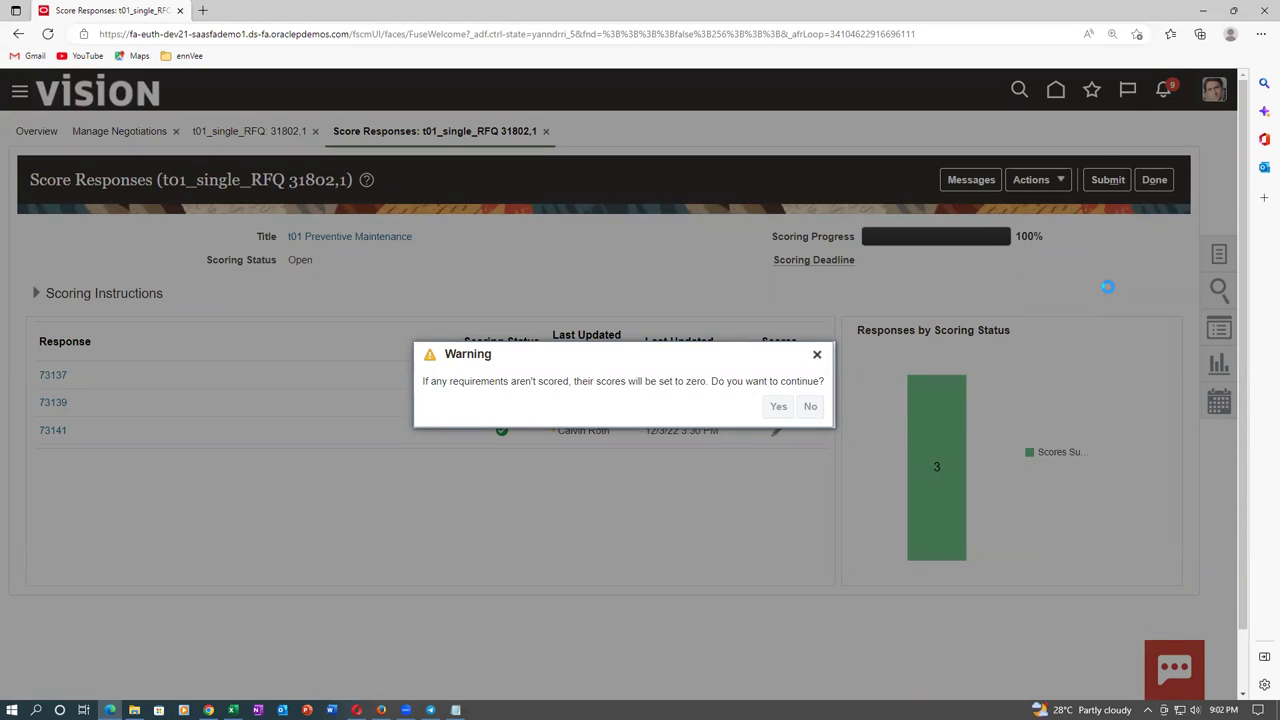
{"action": "mouse_move", "coordinate": [953, 408]}
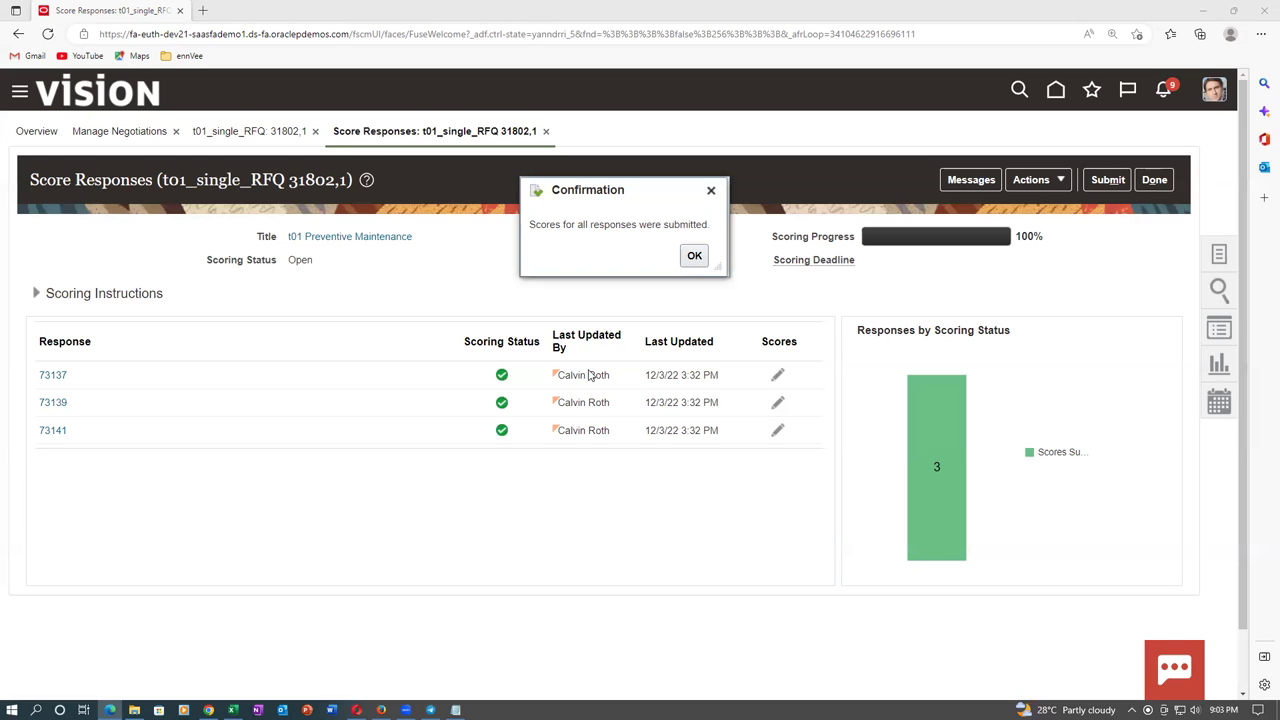
{"action": "left_click", "coordinate": [694, 256]}
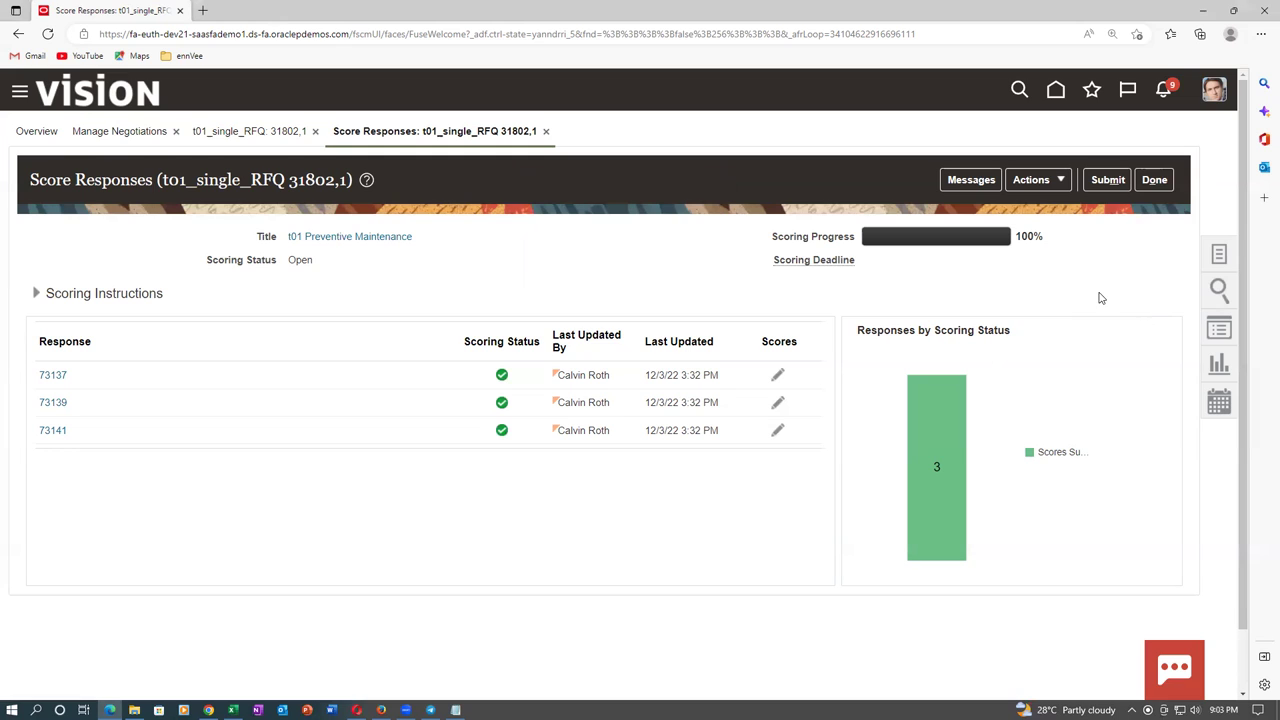
{"action": "left_click", "coordinate": [1149, 183]}
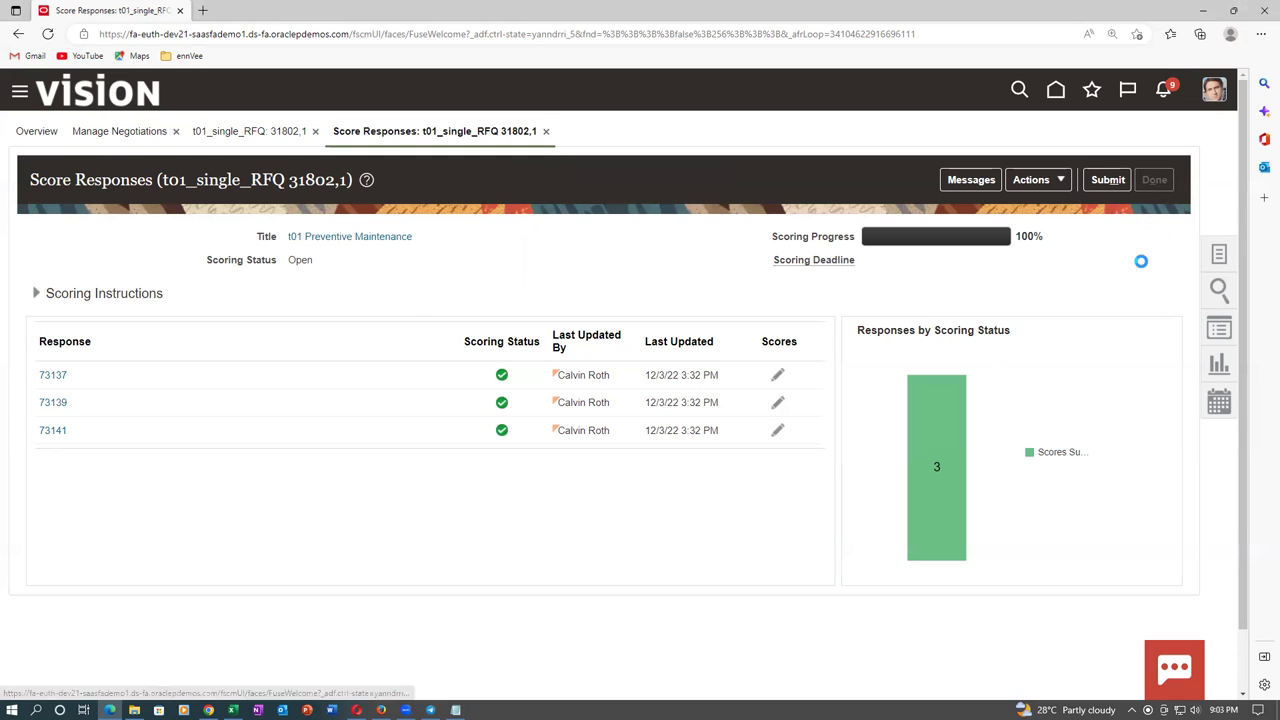
Sign out of Oracle Fusion and confirm the single sign-off.
{"action": "left_click", "coordinate": [1154, 175]}
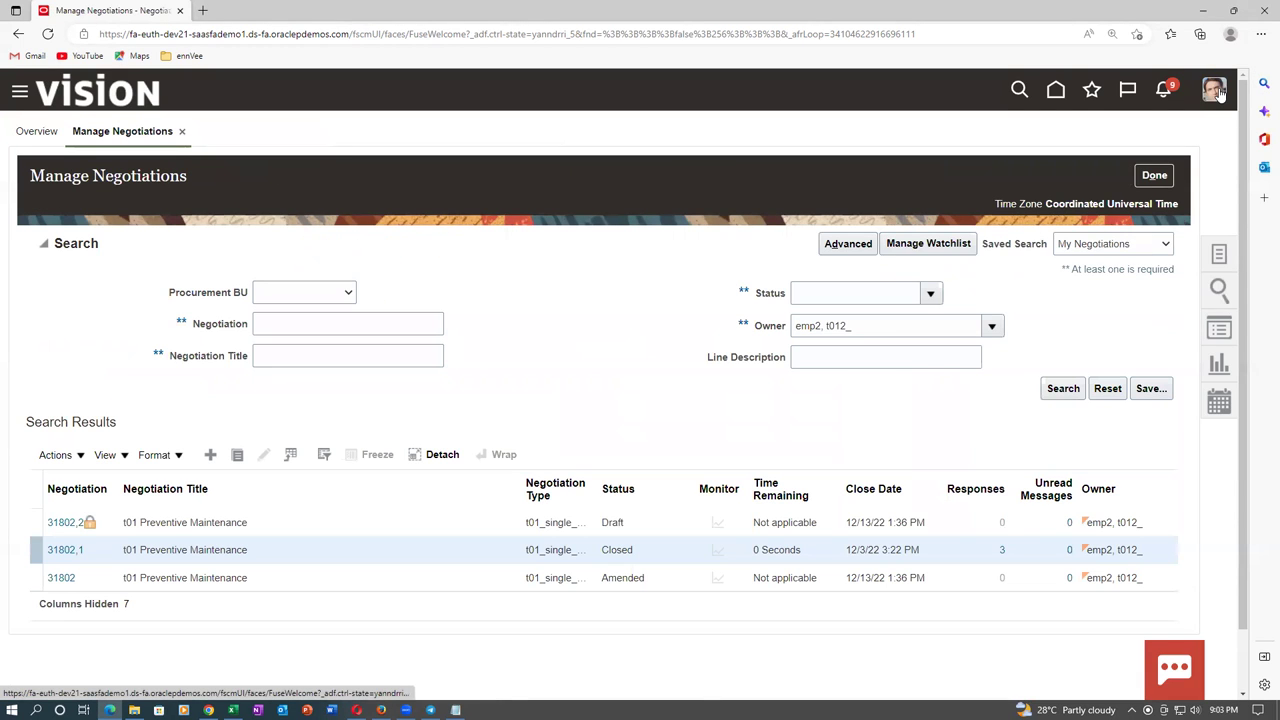
{"action": "left_click", "coordinate": [1215, 90]}
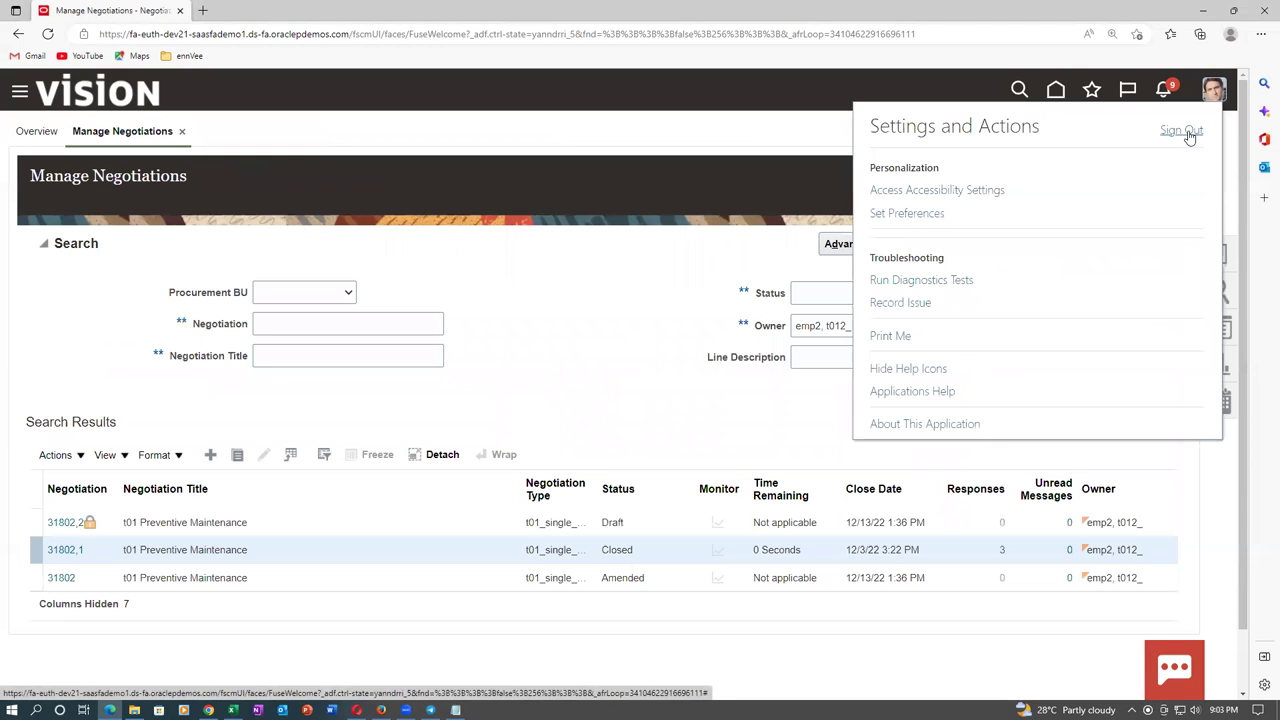
{"action": "left_click", "coordinate": [1190, 137]}
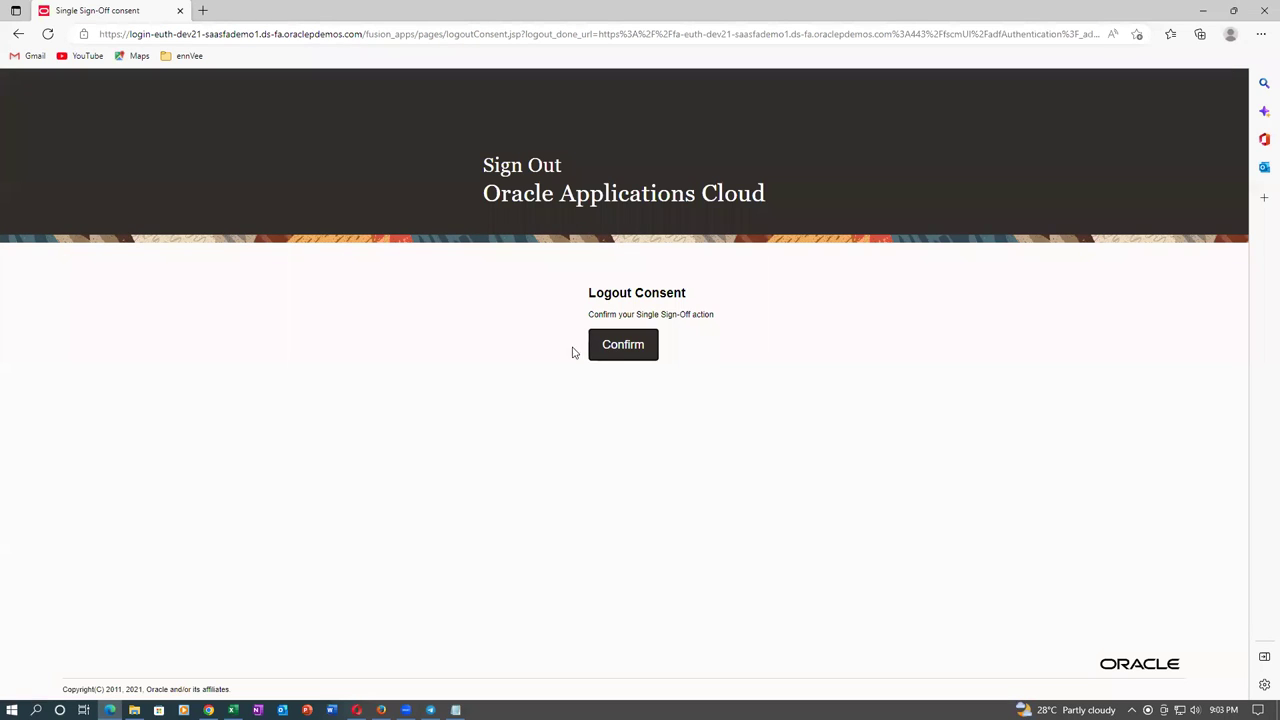
{"action": "left_click", "coordinate": [637, 355]}
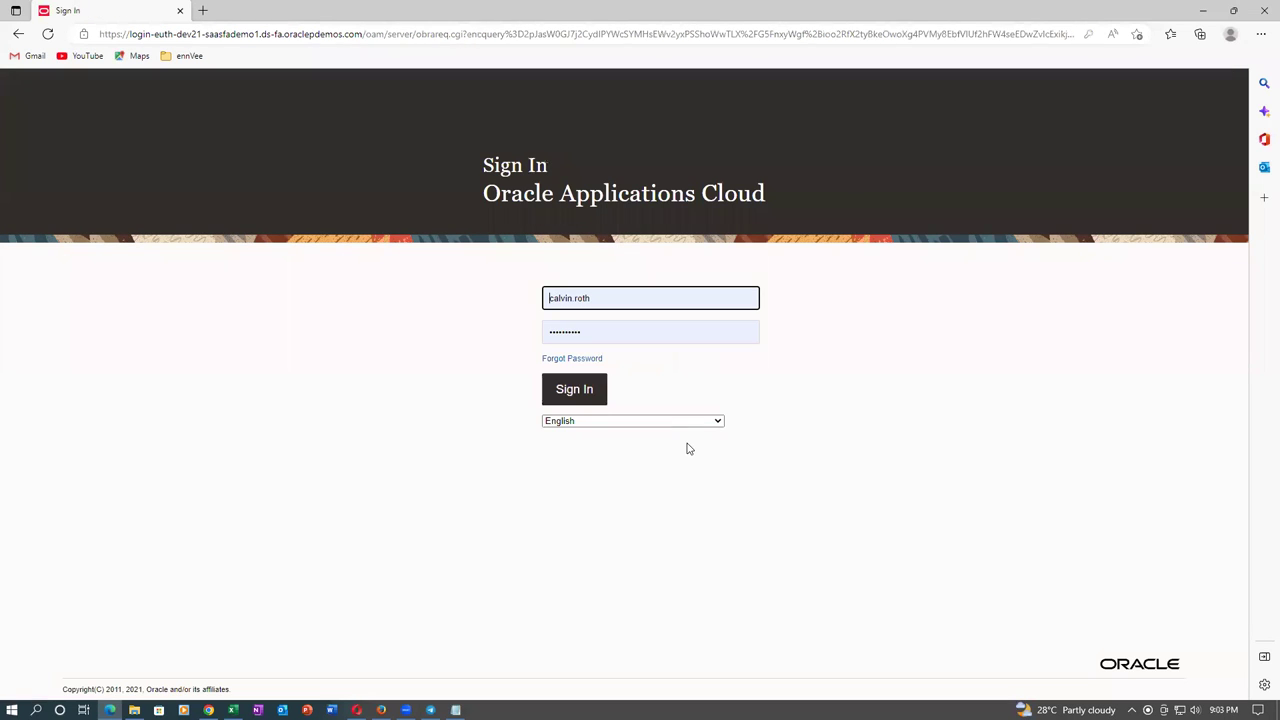
Sign back in with the system administrator's username.
{"action": "left_click", "coordinate": [614, 296]}
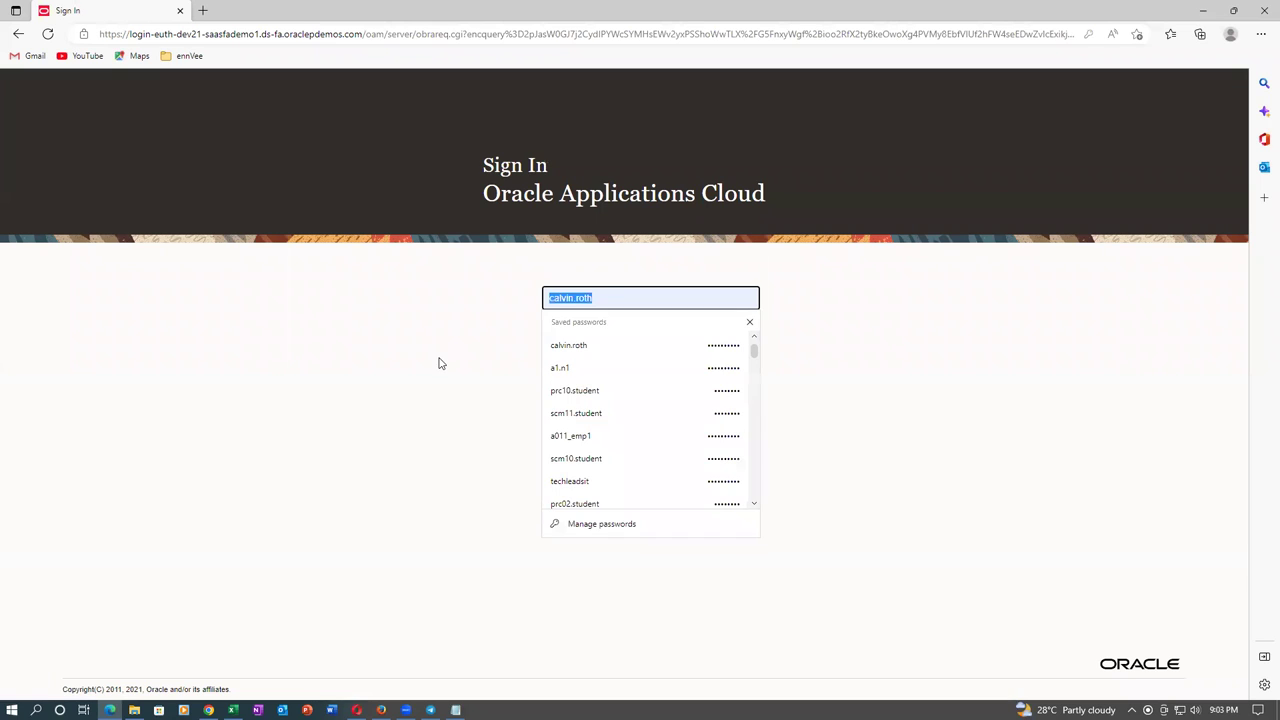
{"action": "type", "text": "caset."}
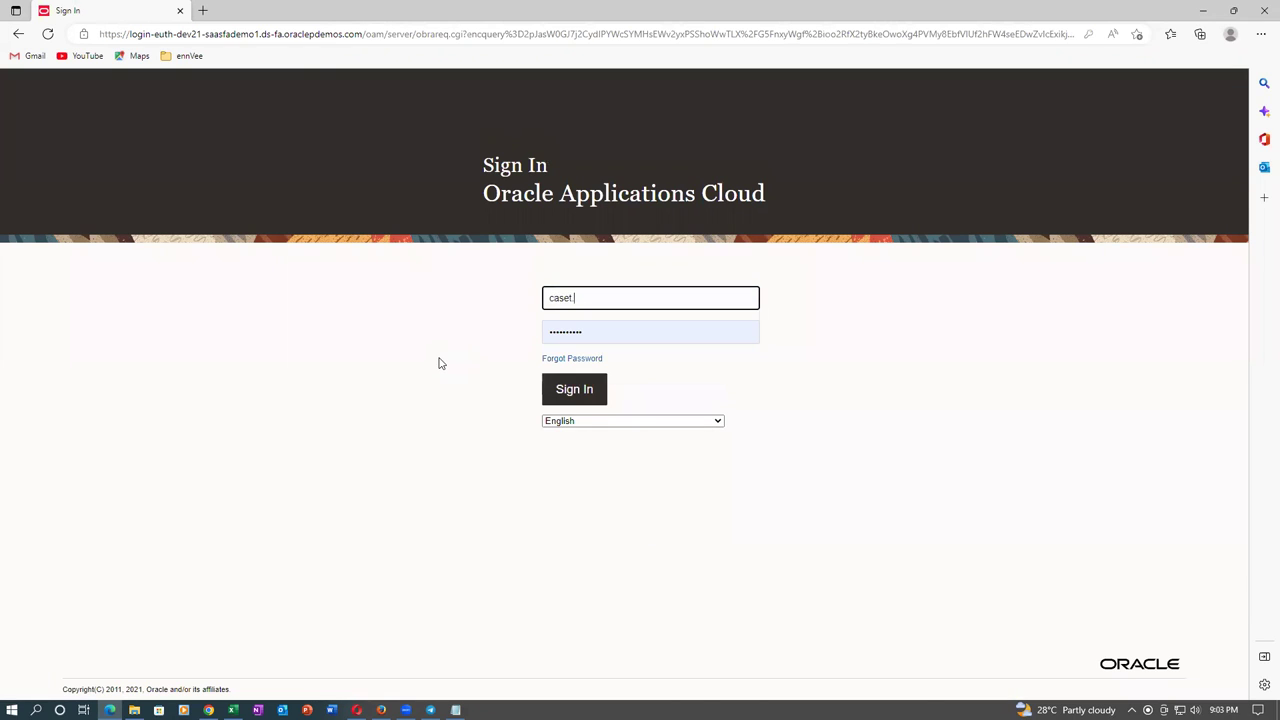
{"action": "key", "text": "BackSpace"}
{"action": "key", "text": "BackSpace"}
{"action": "type", "text": "y.brown"}
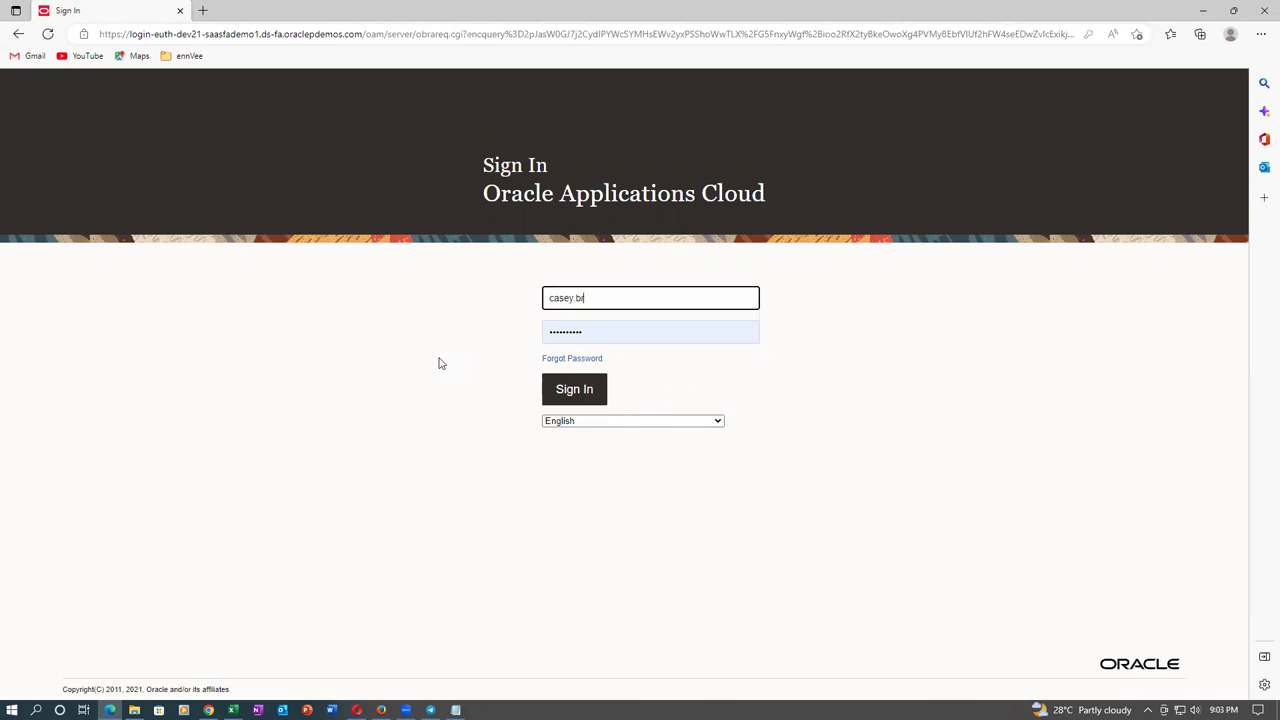
{"action": "left_click", "coordinate": [578, 398]}
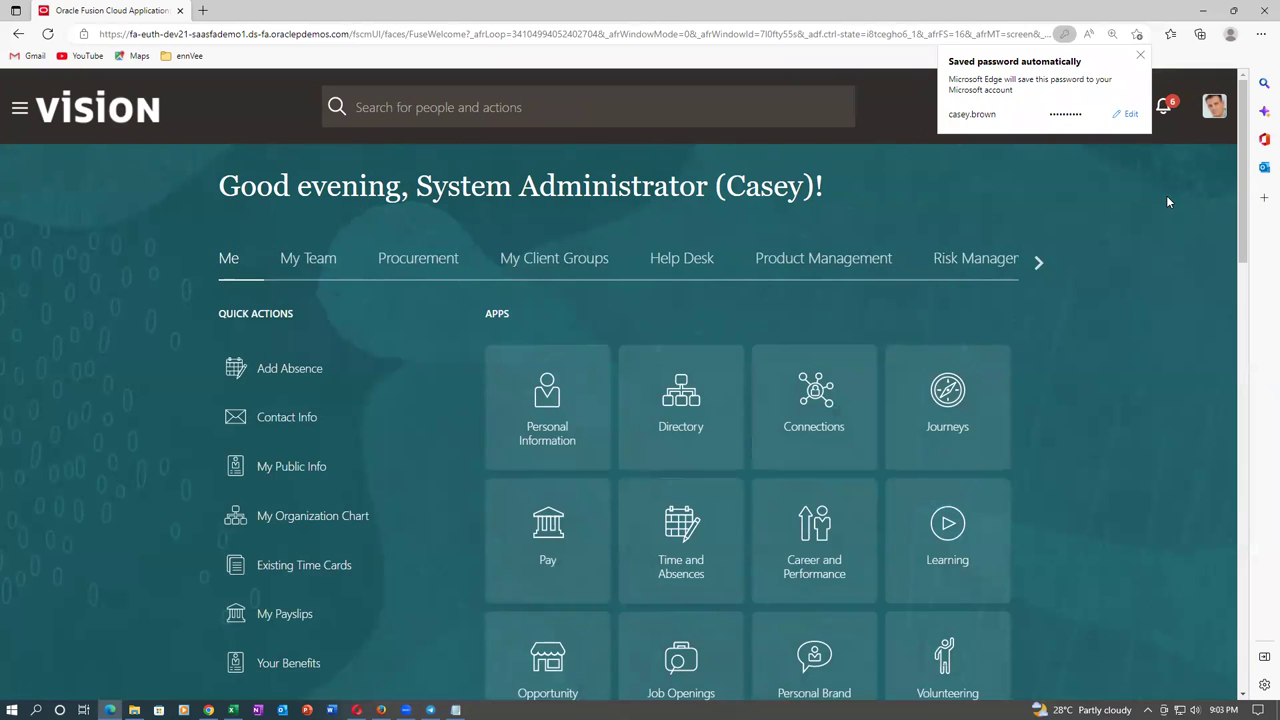
Go to Manage Negotiations in the Procurement Negotiations work area.
{"action": "left_click", "coordinate": [437, 265]}
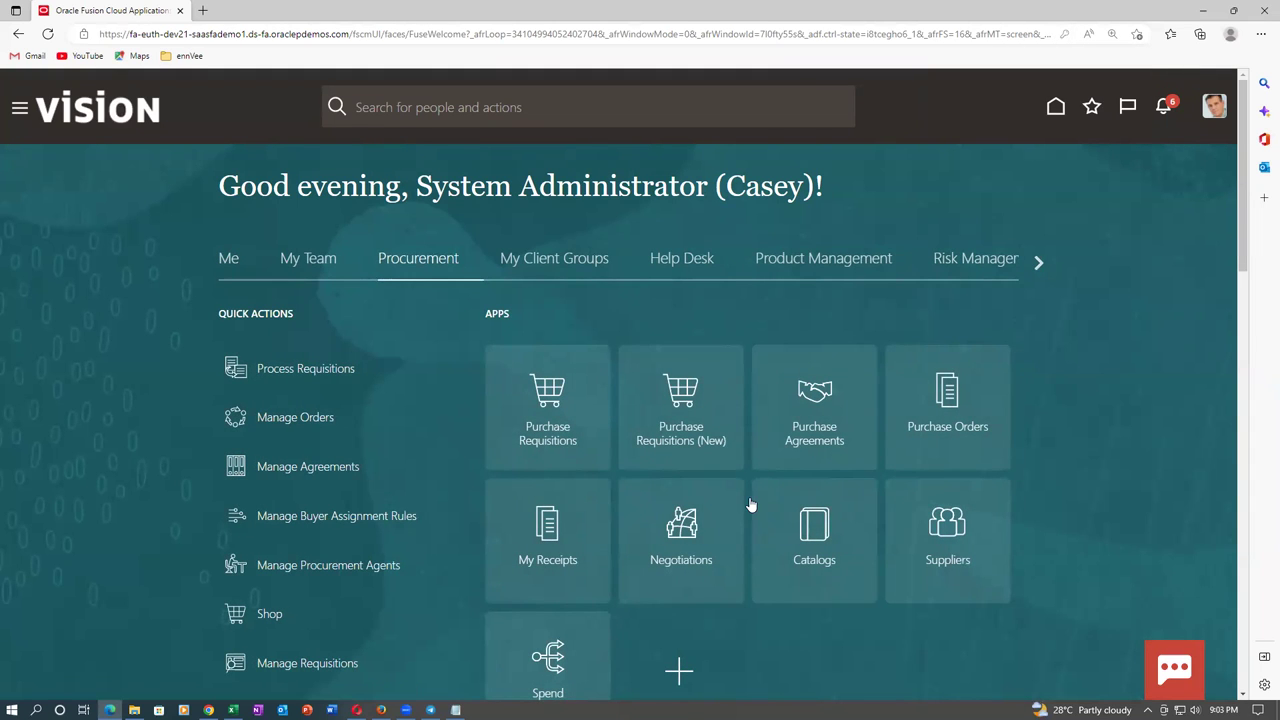
{"action": "left_click", "coordinate": [695, 551]}
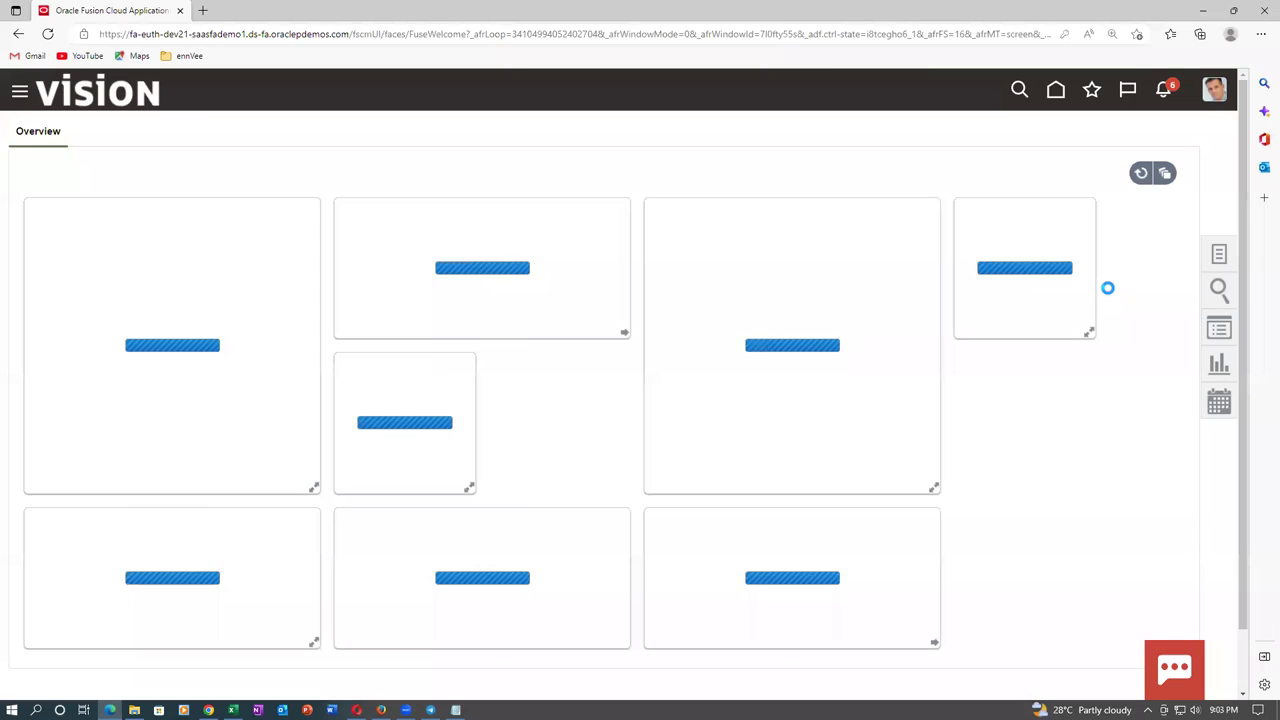
{"action": "left_click", "coordinate": [1220, 257]}
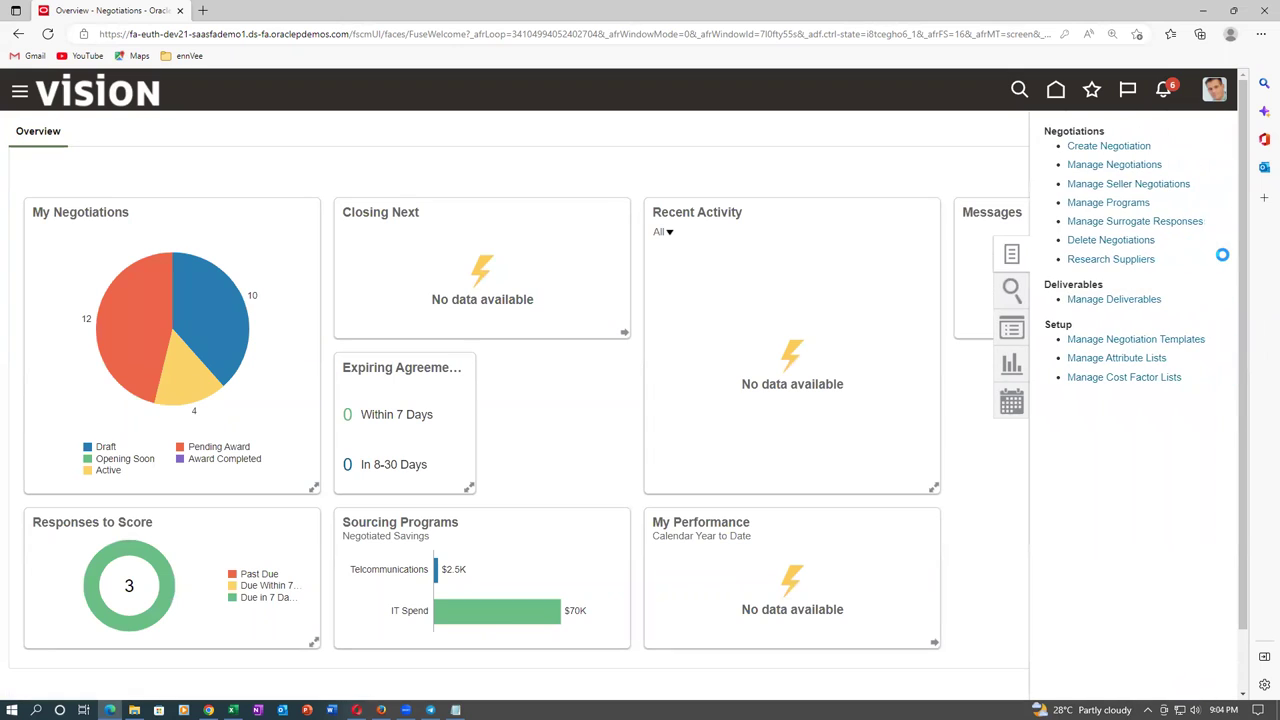
{"action": "left_click", "coordinate": [1152, 165]}
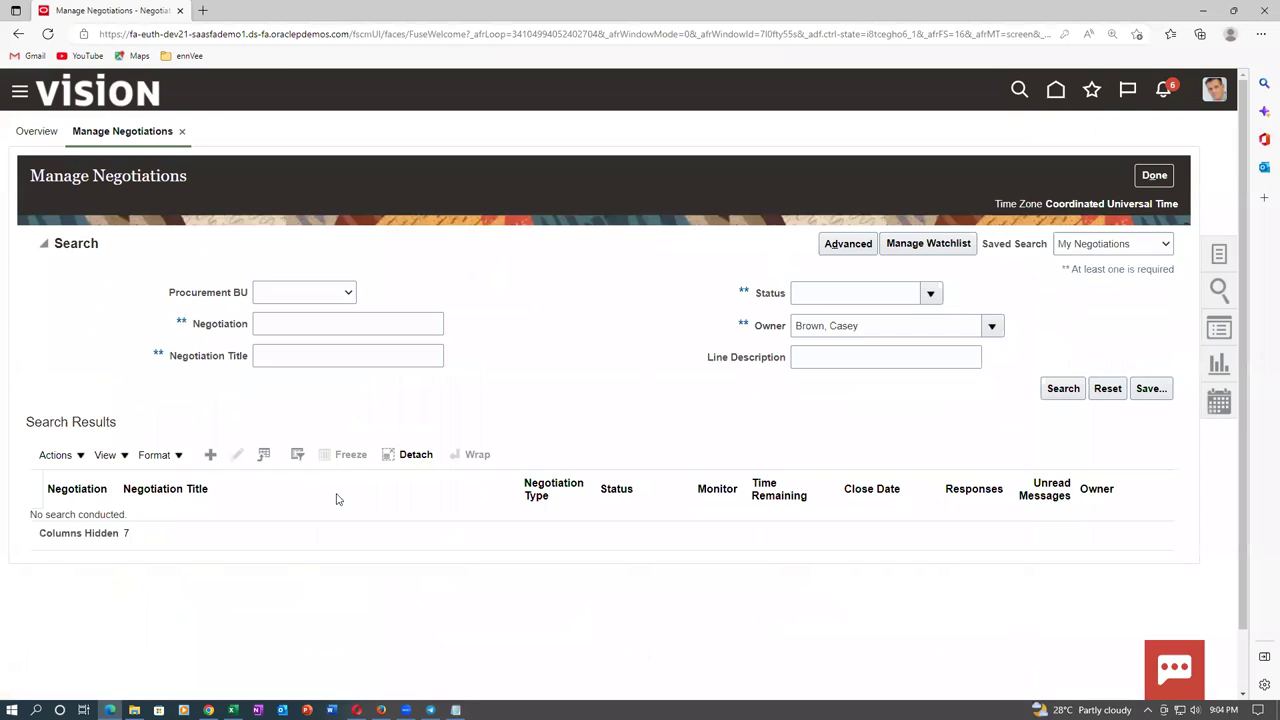
Search negotiations by the other buyer as owner and open RFQ 31802,1.
{"action": "left_click_drag", "start_coordinate": [864, 325], "coordinate": [697, 383]}
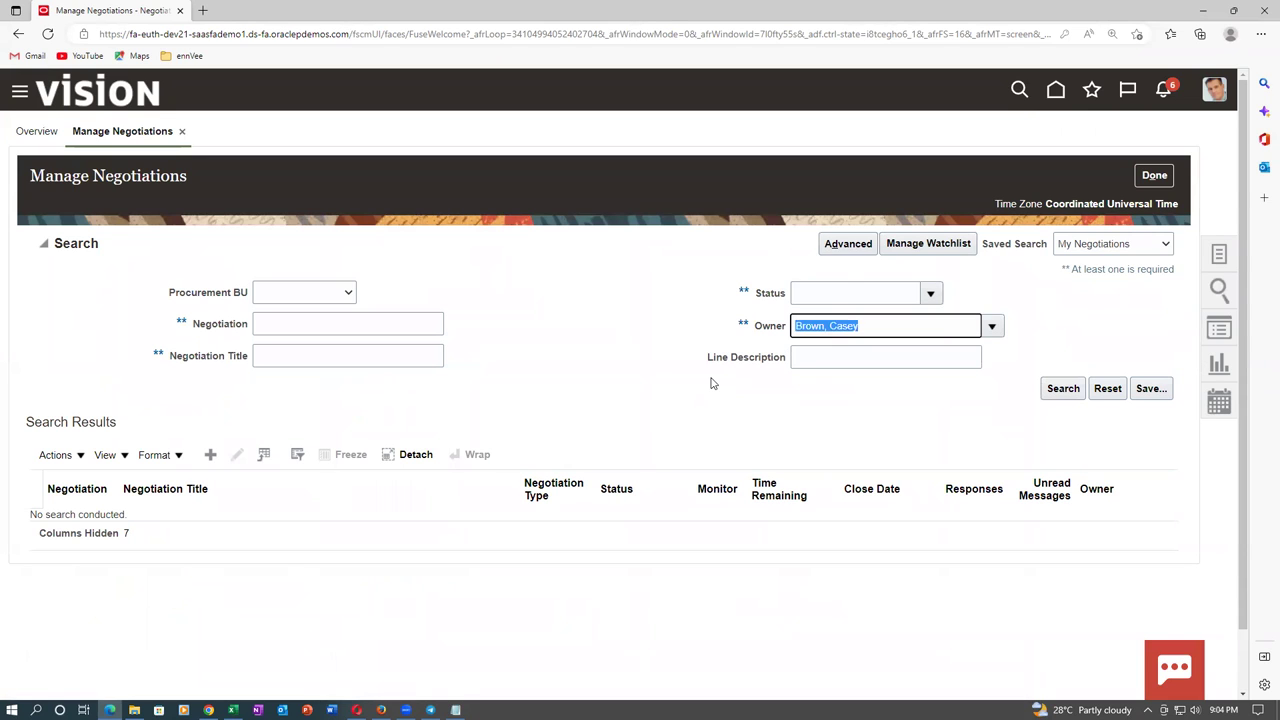
{"action": "key", "text": "BackSpace"}
{"action": "type", "text": "emp2, t012"}
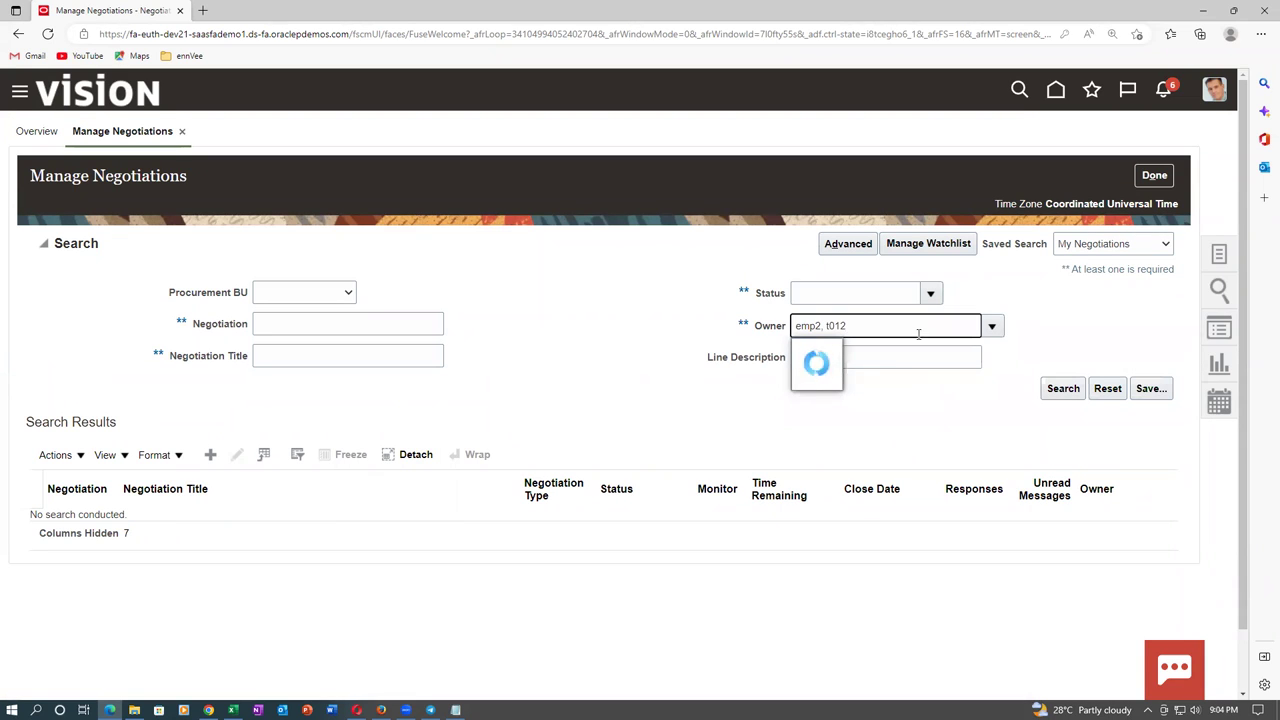
{"action": "type", "text": "_"}
{"action": "left_click", "coordinate": [1060, 392]}
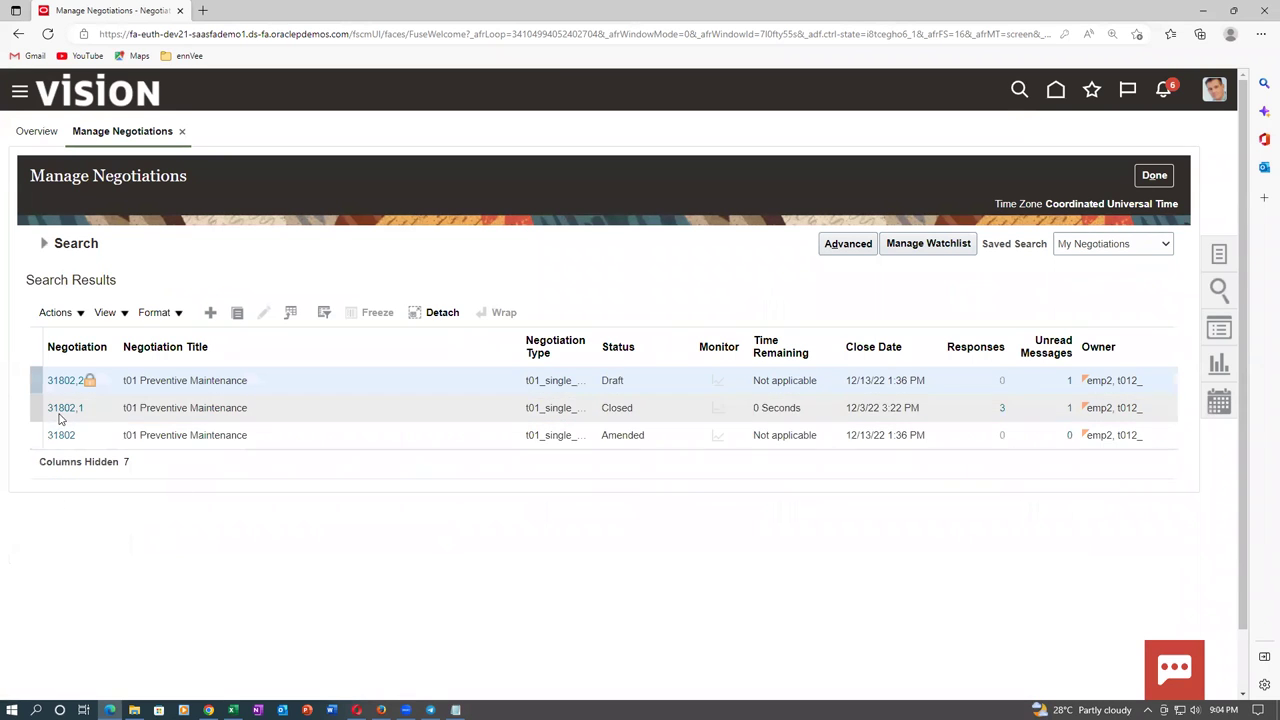
{"action": "left_click", "coordinate": [58, 408]}
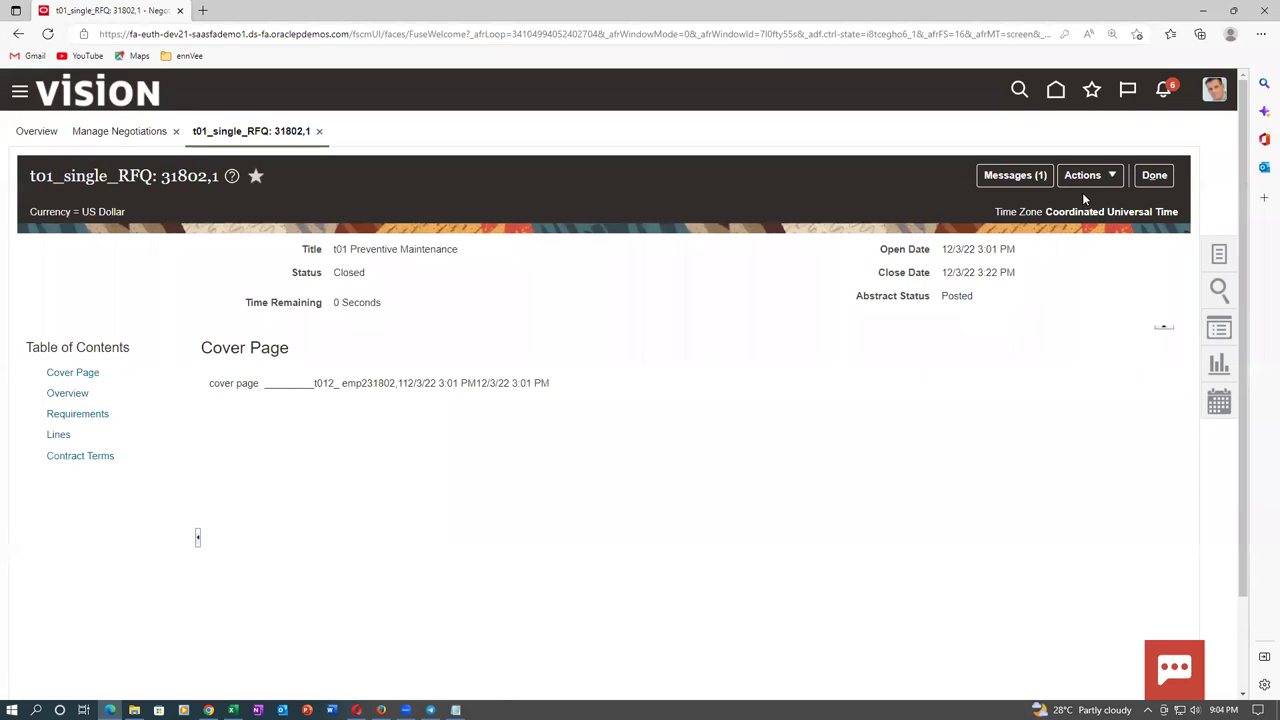
Start Score Responses for the RFQ and review response 73137.
{"action": "left_click", "coordinate": [1085, 176]}
{"action": "mouse_move", "coordinate": [1098, 203]}
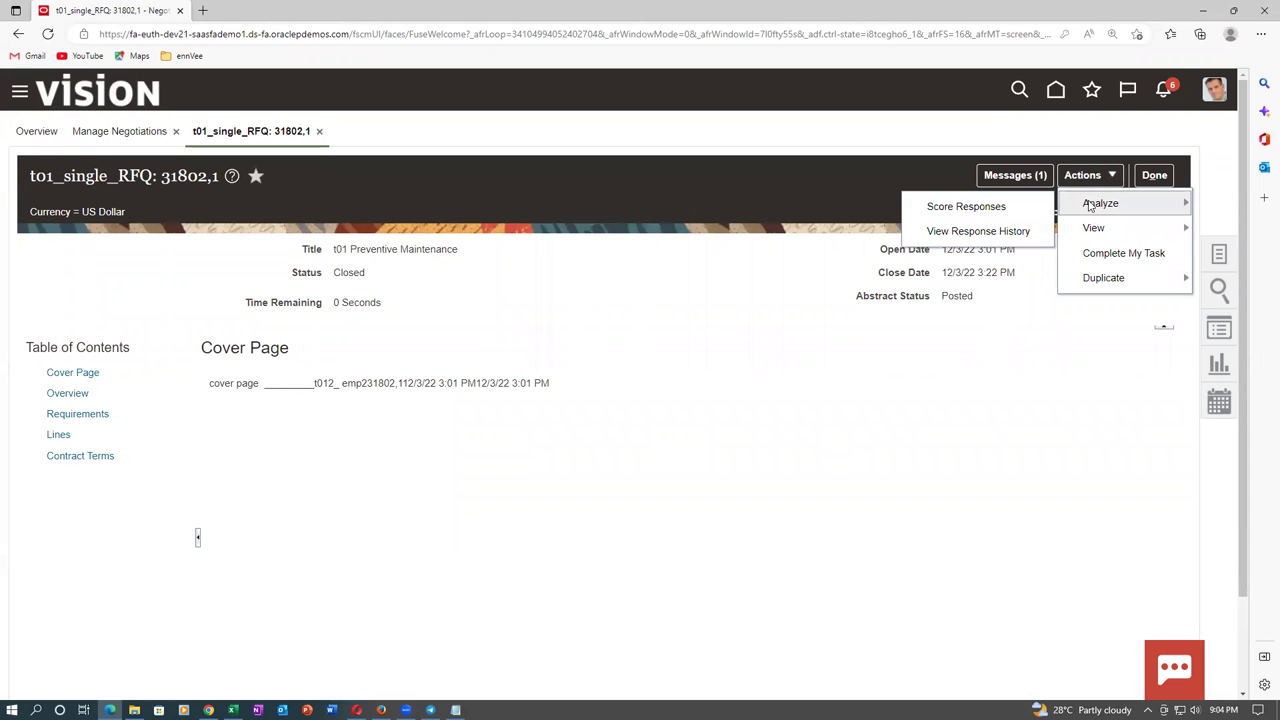
{"action": "left_click", "coordinate": [1009, 206]}
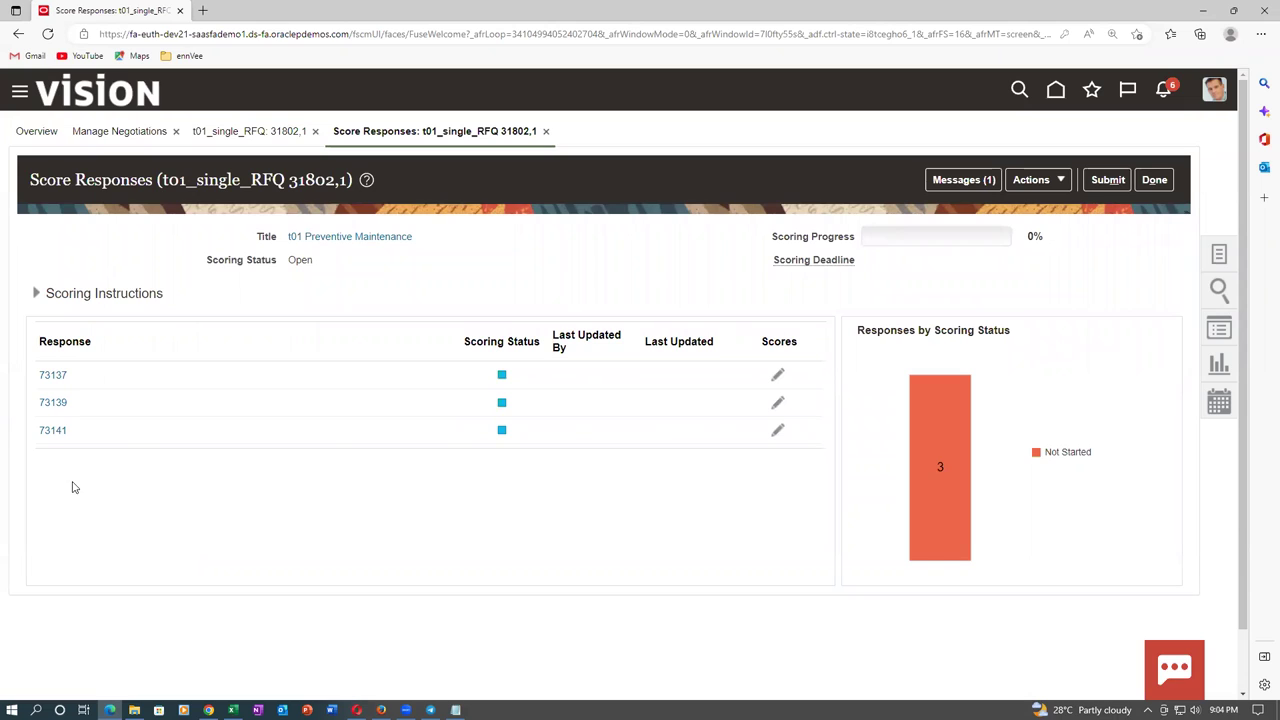
{"action": "left_click", "coordinate": [58, 378]}
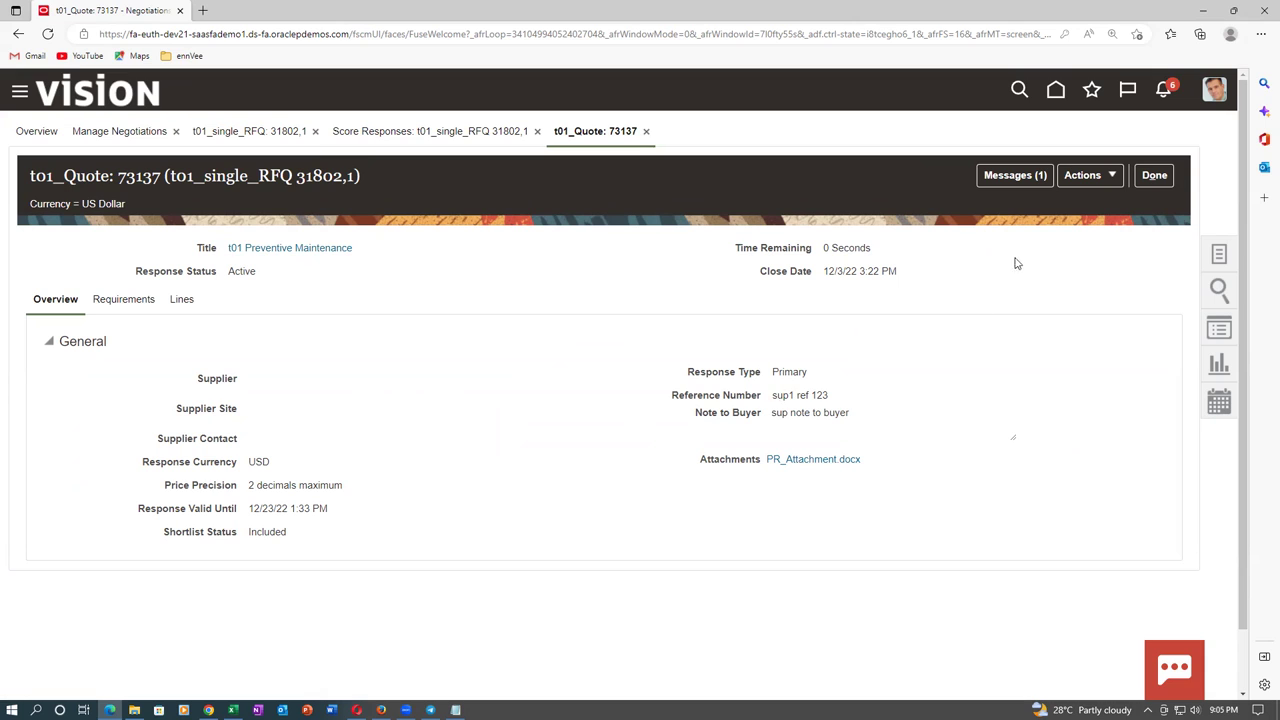
{"action": "left_click", "coordinate": [1155, 175]}
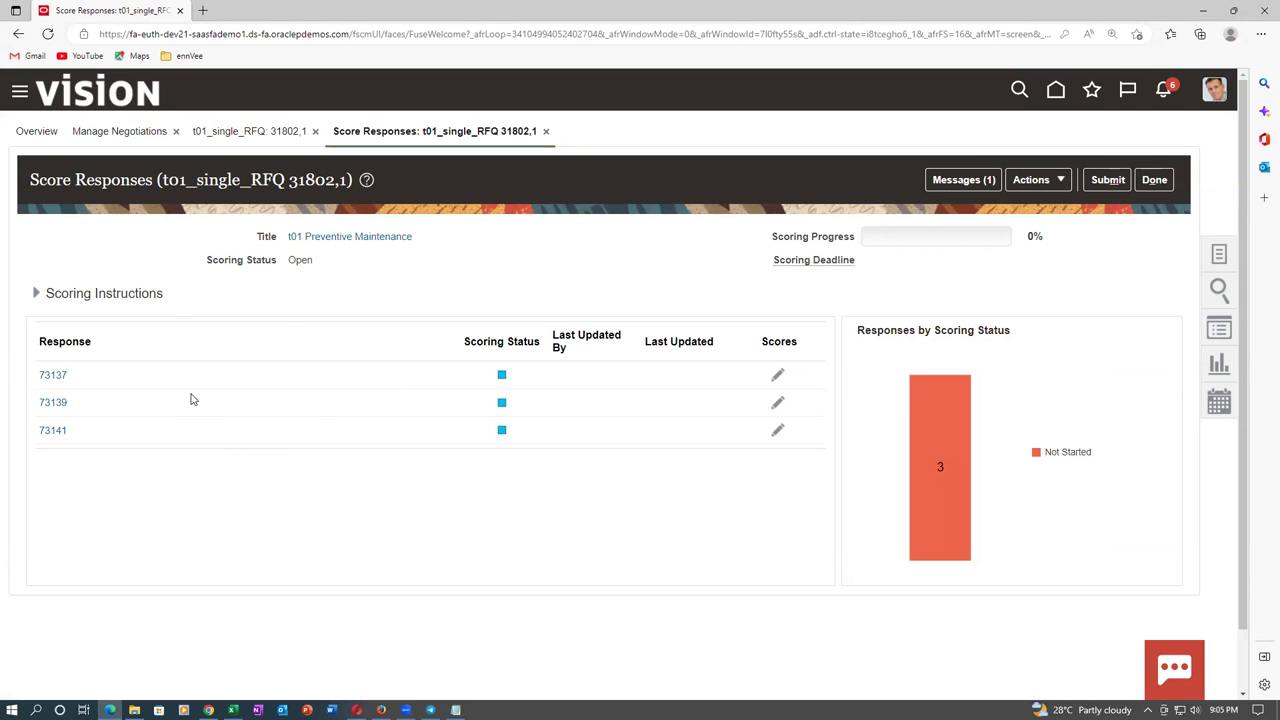
Rate Agree to Terms 4 for response 73137 and submit its scores.
{"action": "left_click", "coordinate": [778, 377]}
{"action": "scroll", "coordinate": [966, 316], "scroll_direction": "down", "scroll_amount": 1}
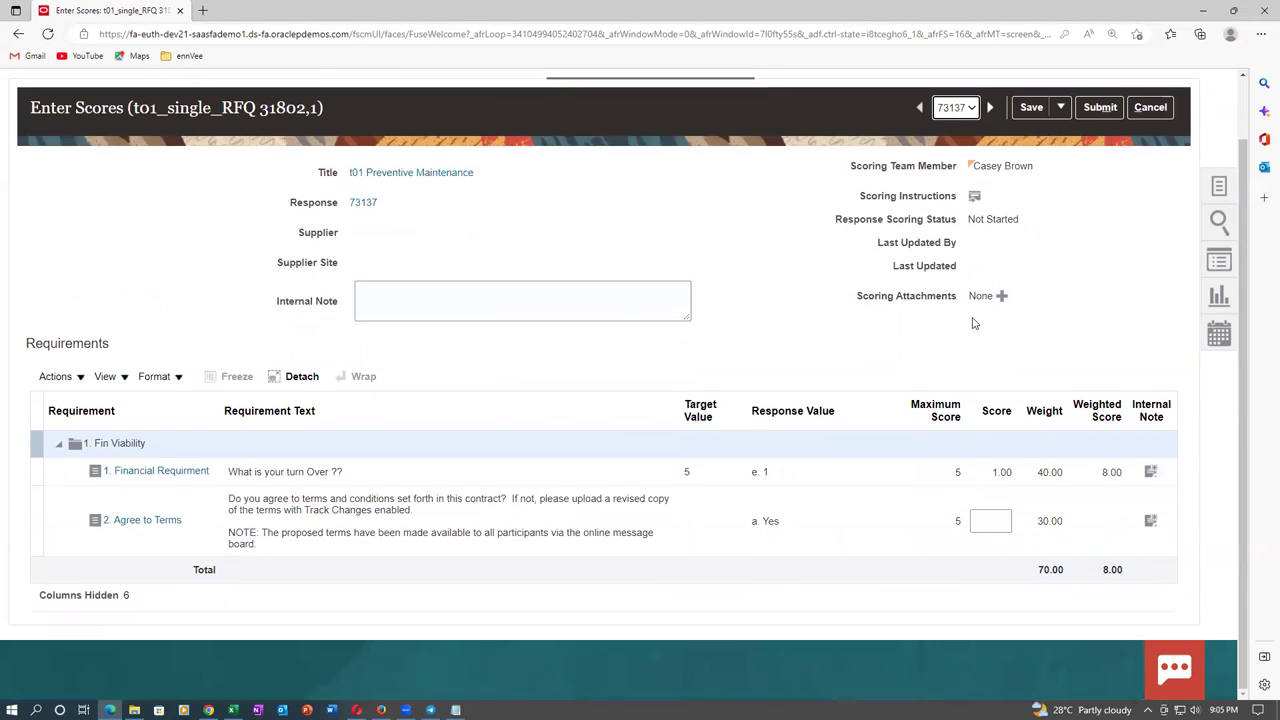
{"action": "left_click", "coordinate": [990, 518]}
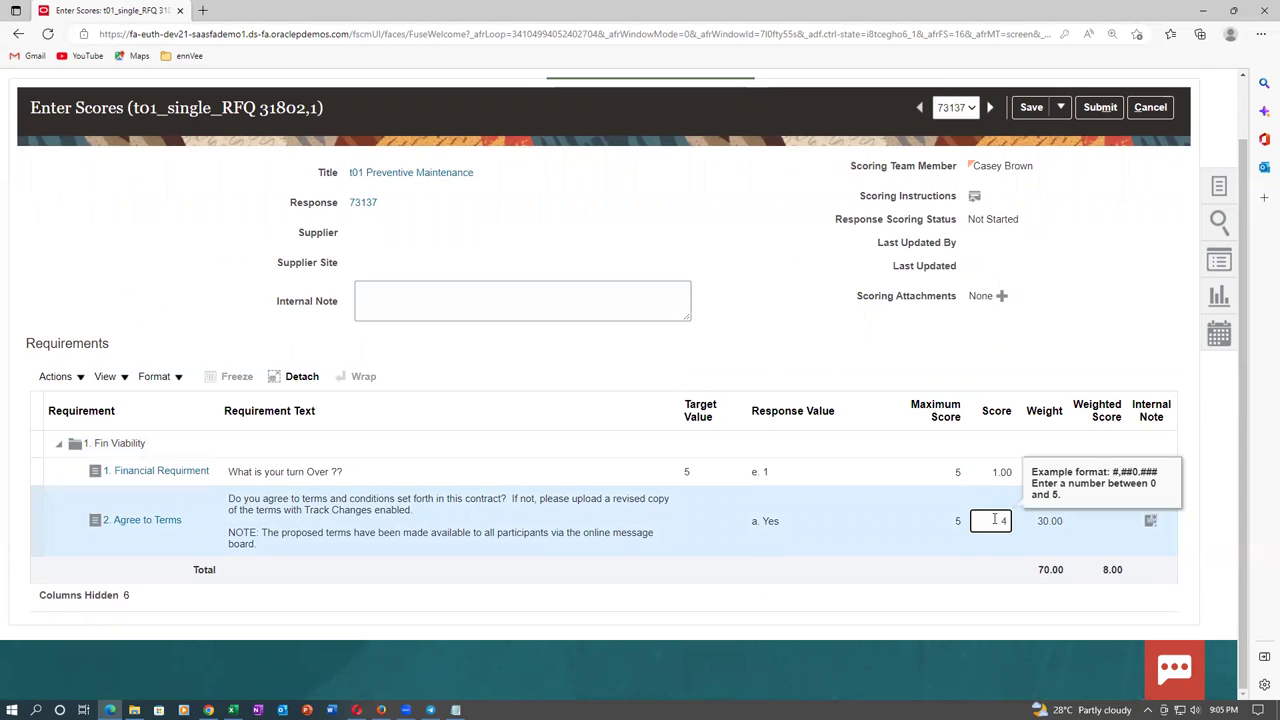
{"action": "key", "text": "Tab"}
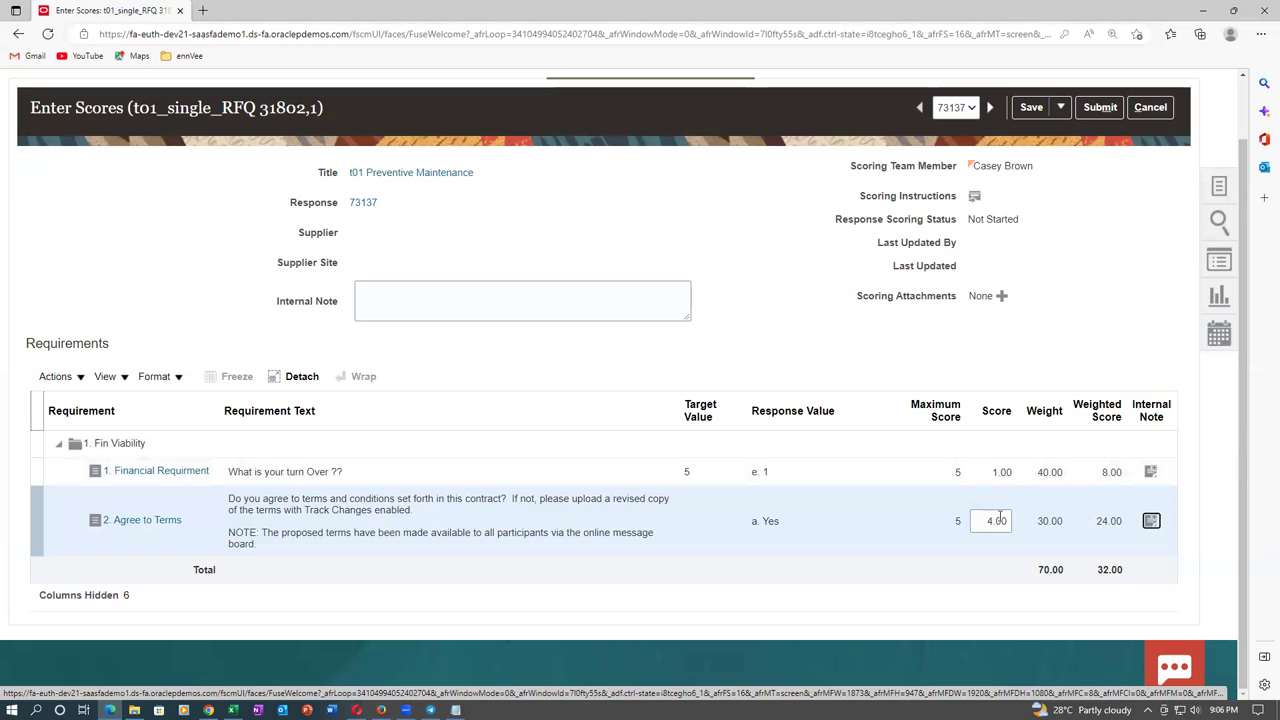
{"action": "left_click", "coordinate": [1100, 107]}
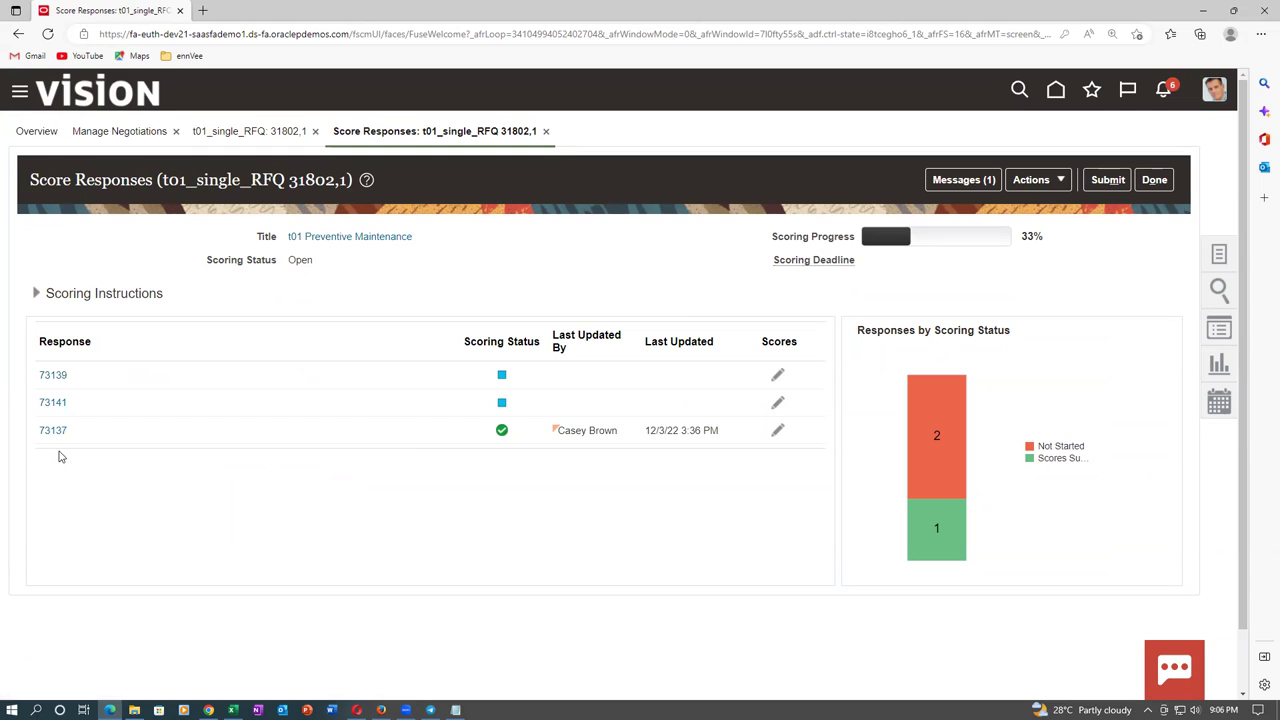
Review response 73139 and return to the responses to score.
{"action": "left_click", "coordinate": [52, 377]}
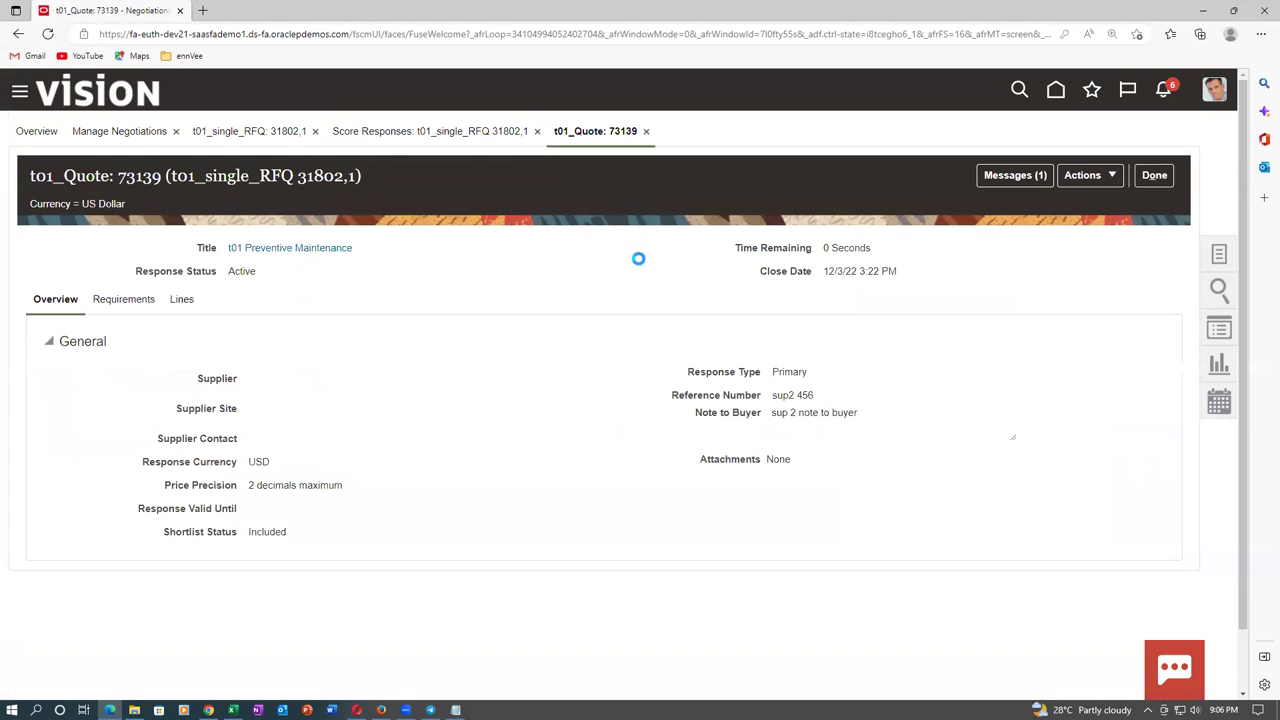
{"action": "scroll", "coordinate": [700, 415], "scroll_direction": "down", "scroll_amount": 1}
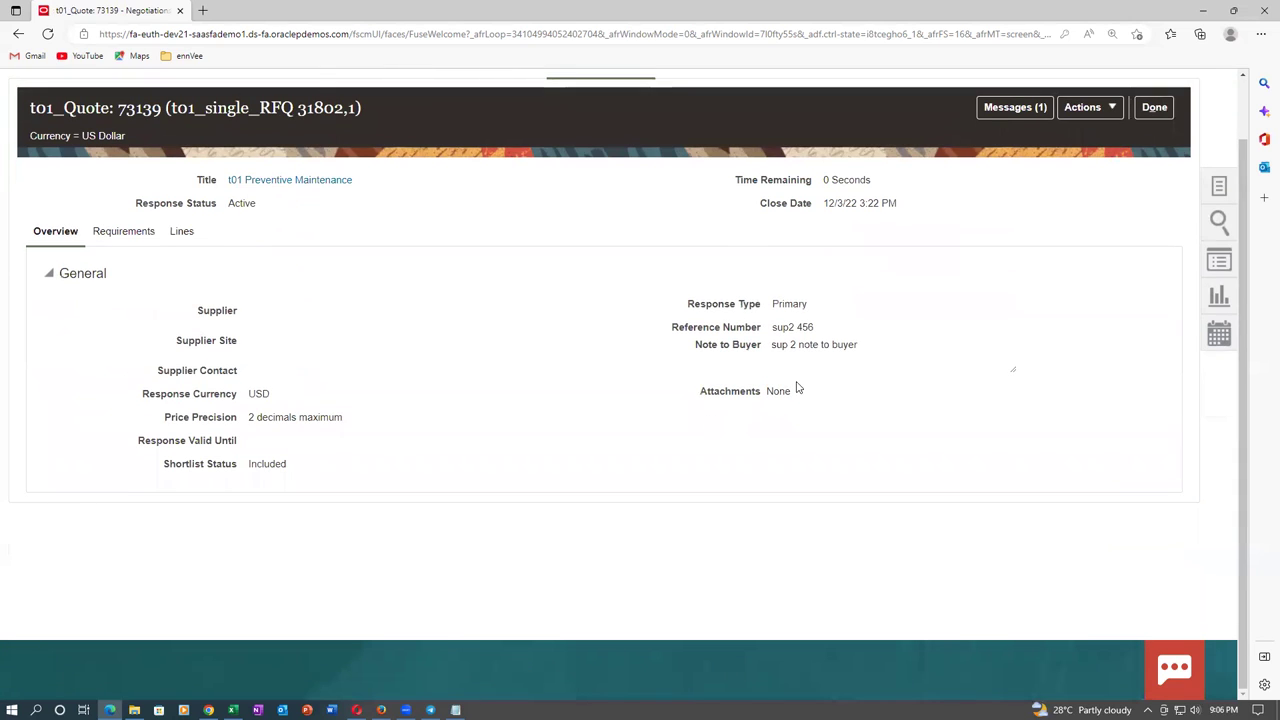
{"action": "left_click", "coordinate": [1088, 108]}
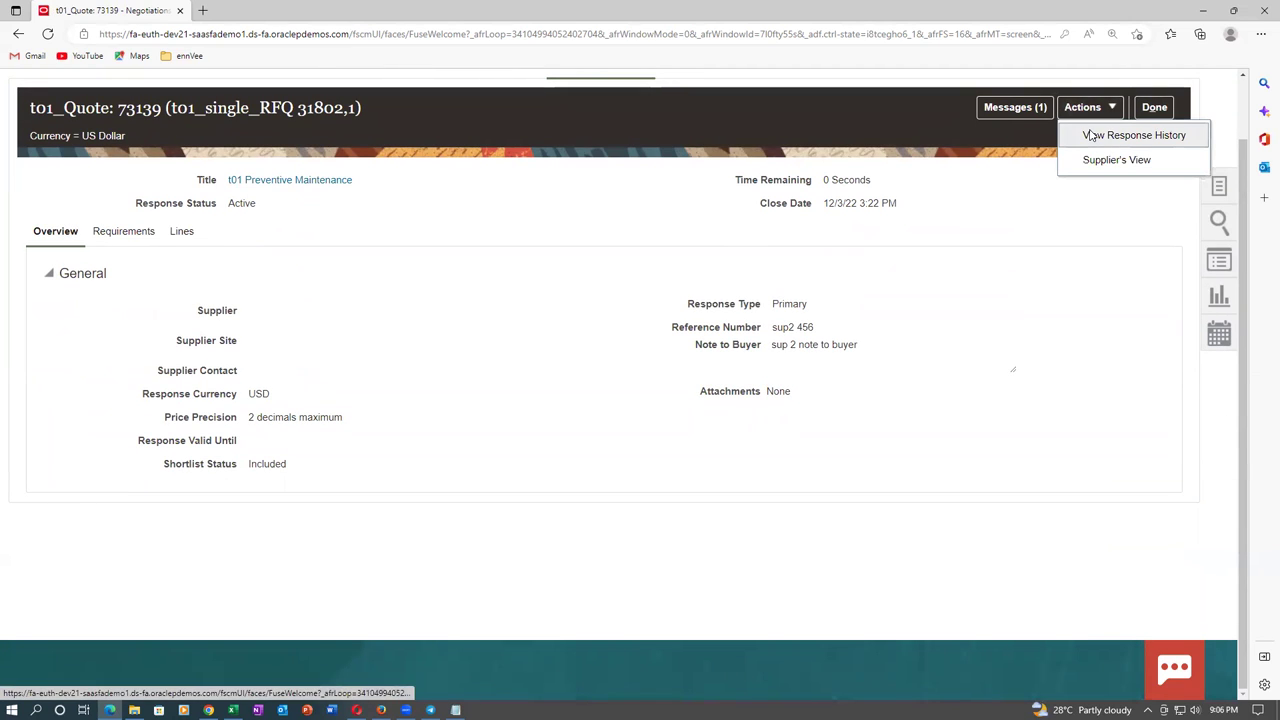
{"action": "left_click", "coordinate": [980, 258]}
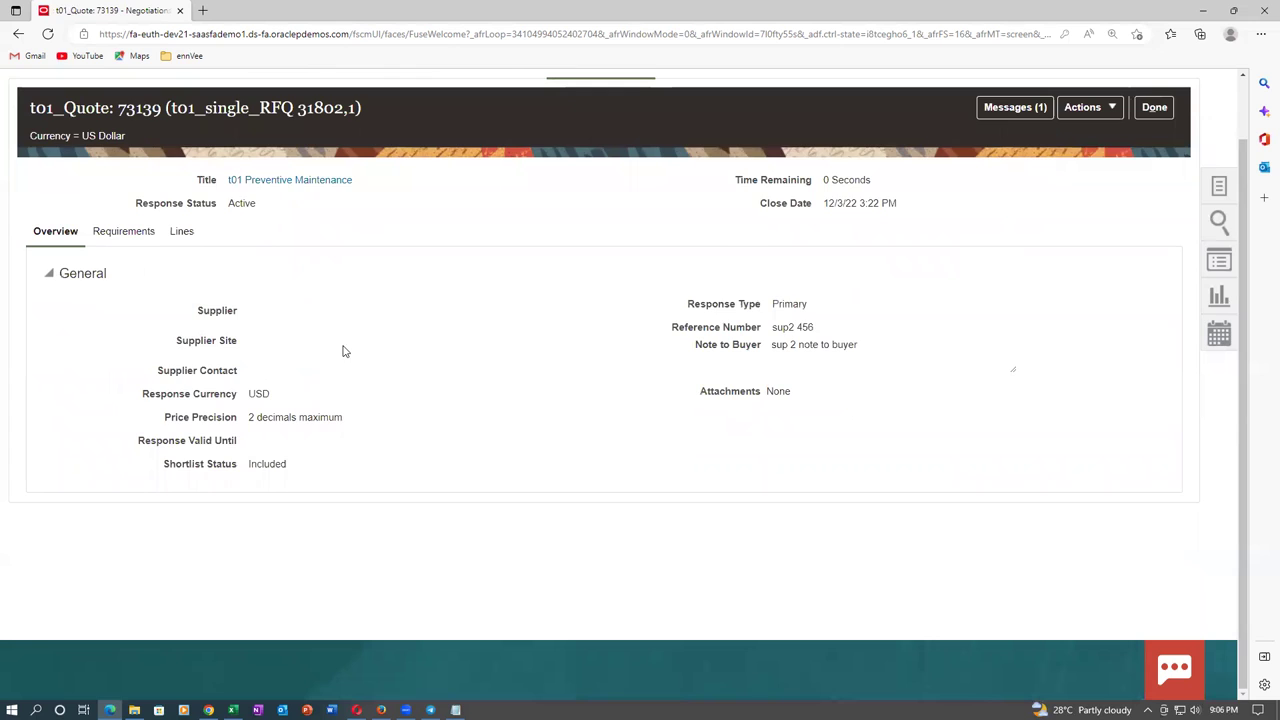
{"action": "scroll", "coordinate": [371, 363], "scroll_direction": "up", "scroll_amount": 1}
{"action": "left_click", "coordinate": [1155, 175]}
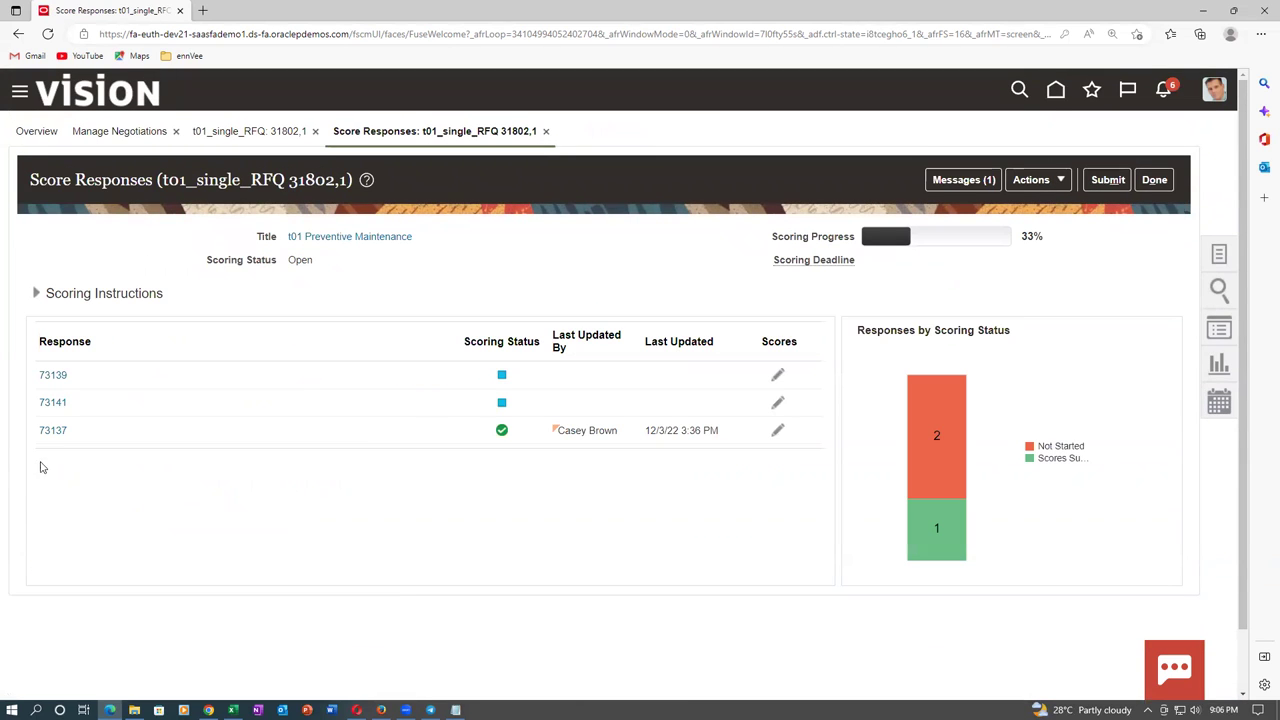
Rate Agree to Terms 1 for response 73139 and submit its scores.
{"action": "left_click", "coordinate": [777, 374]}
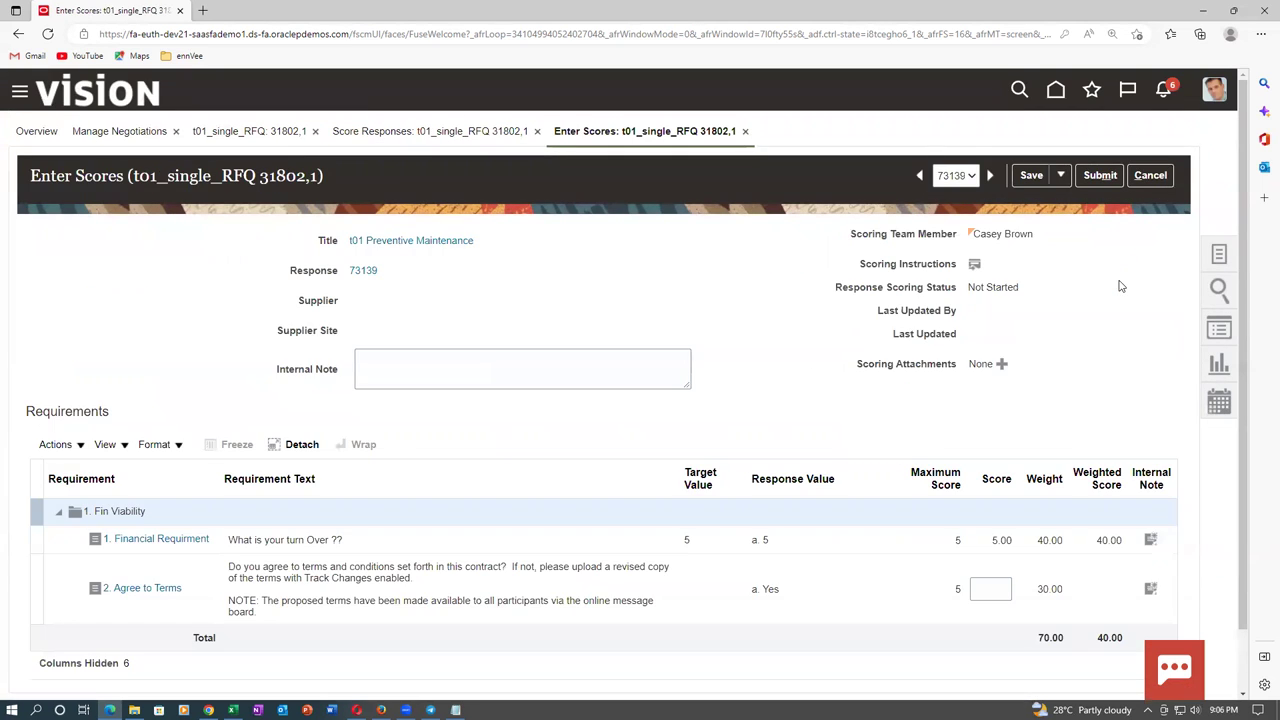
{"action": "scroll", "coordinate": [1118, 287], "scroll_direction": "down", "scroll_amount": 1}
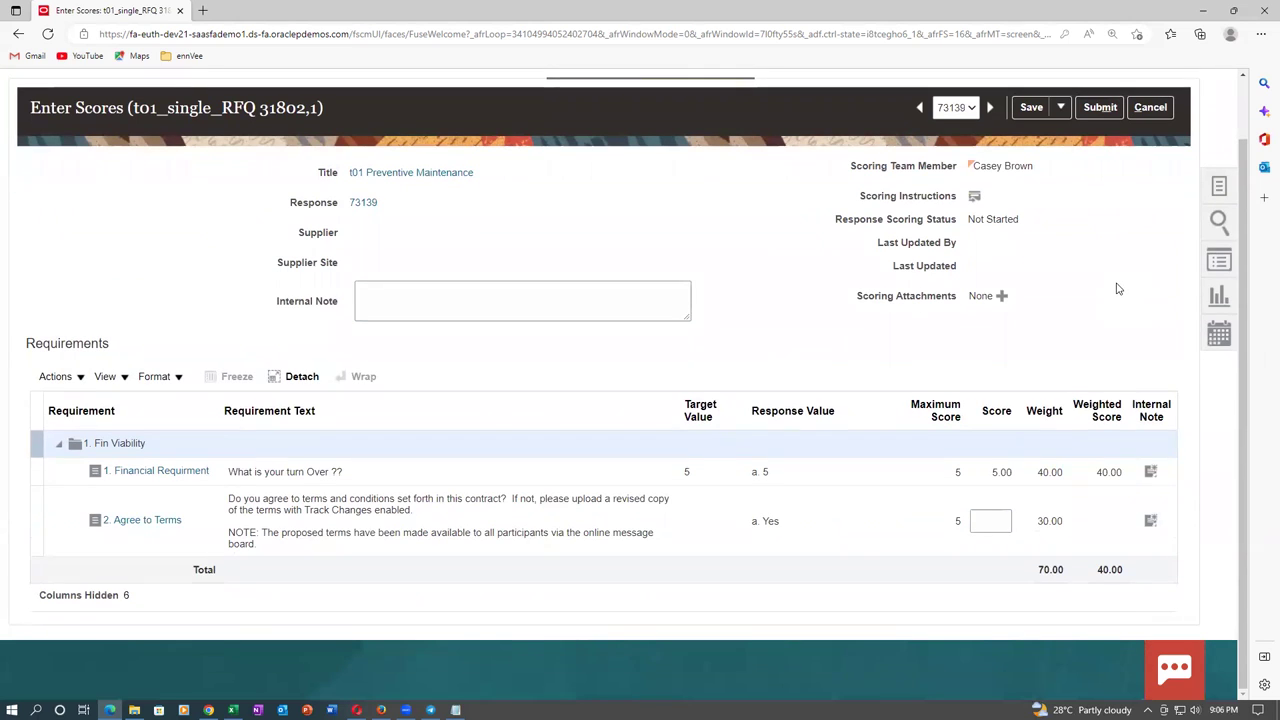
{"action": "left_click", "coordinate": [985, 518]}
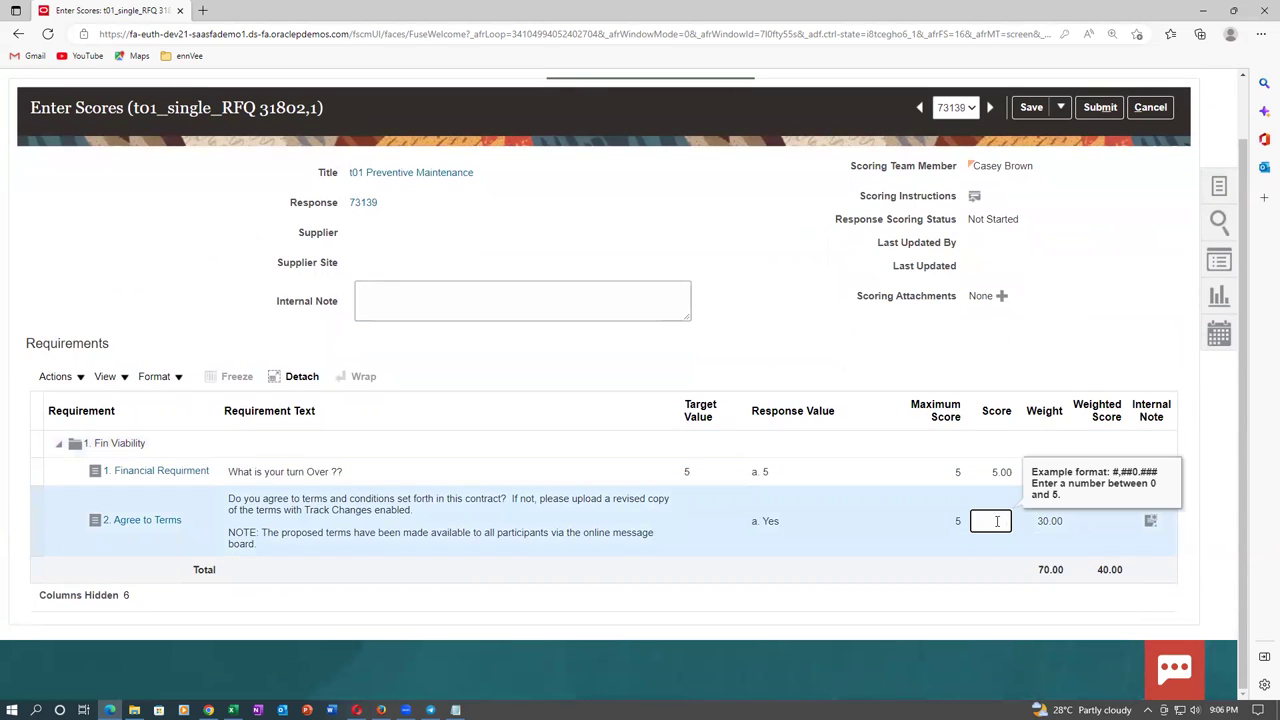
{"action": "type", "text": "1"}
{"action": "key", "text": "Tab"}
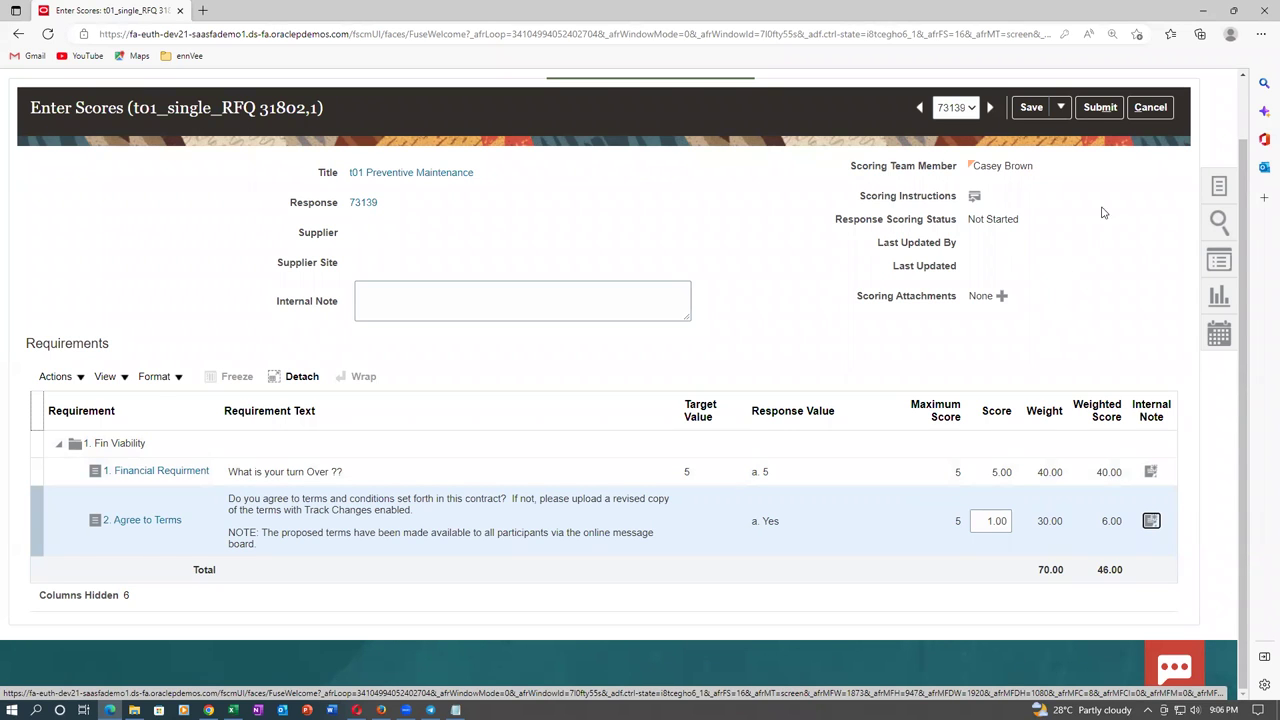
{"action": "left_click", "coordinate": [1100, 107]}
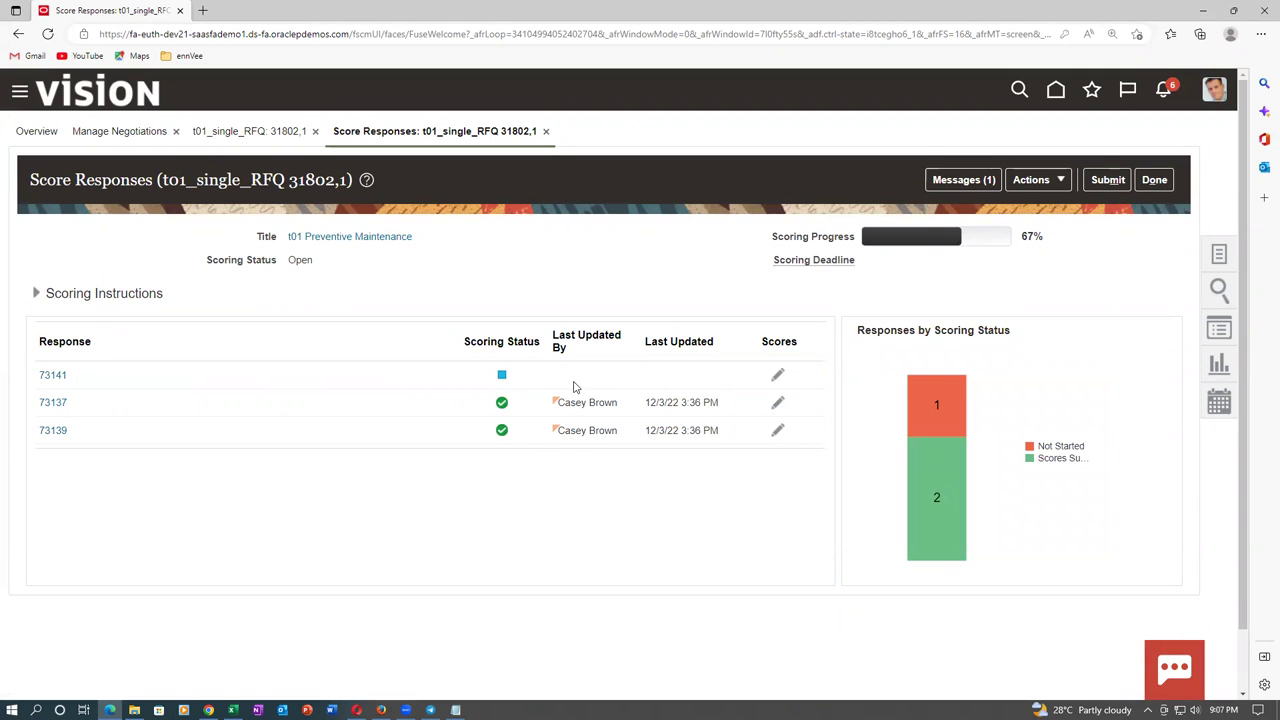
Rate Agree to Terms 5 for response 73141 and submit its scores.
{"action": "left_click", "coordinate": [779, 374]}
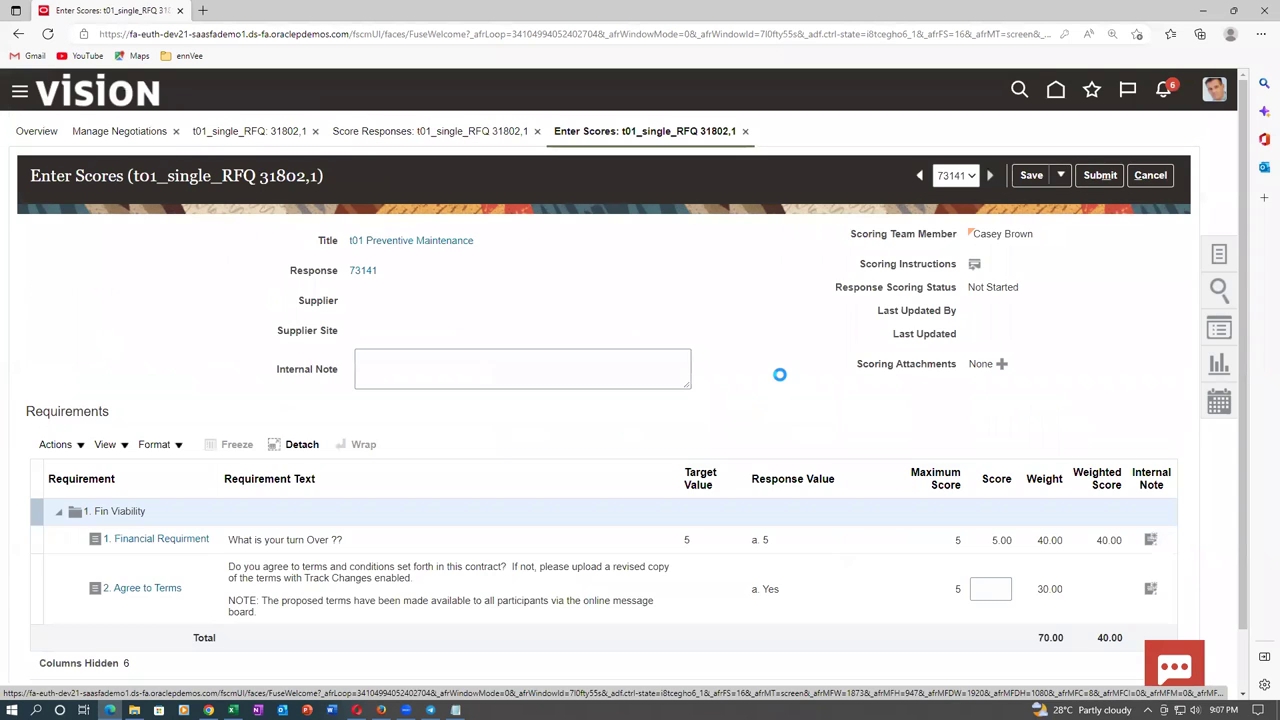
{"action": "scroll", "coordinate": [980, 484], "scroll_direction": "down", "scroll_amount": 1}
{"action": "left_click", "coordinate": [995, 521]}
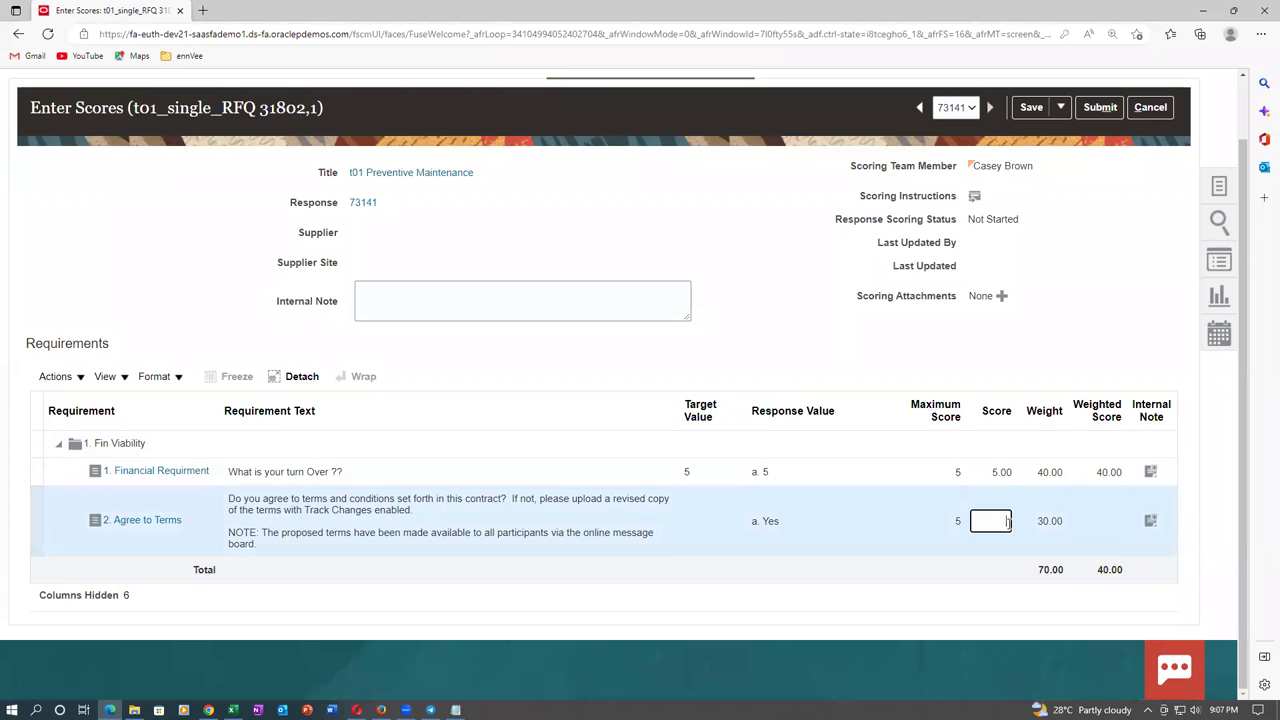
{"action": "key", "text": "Tab"}
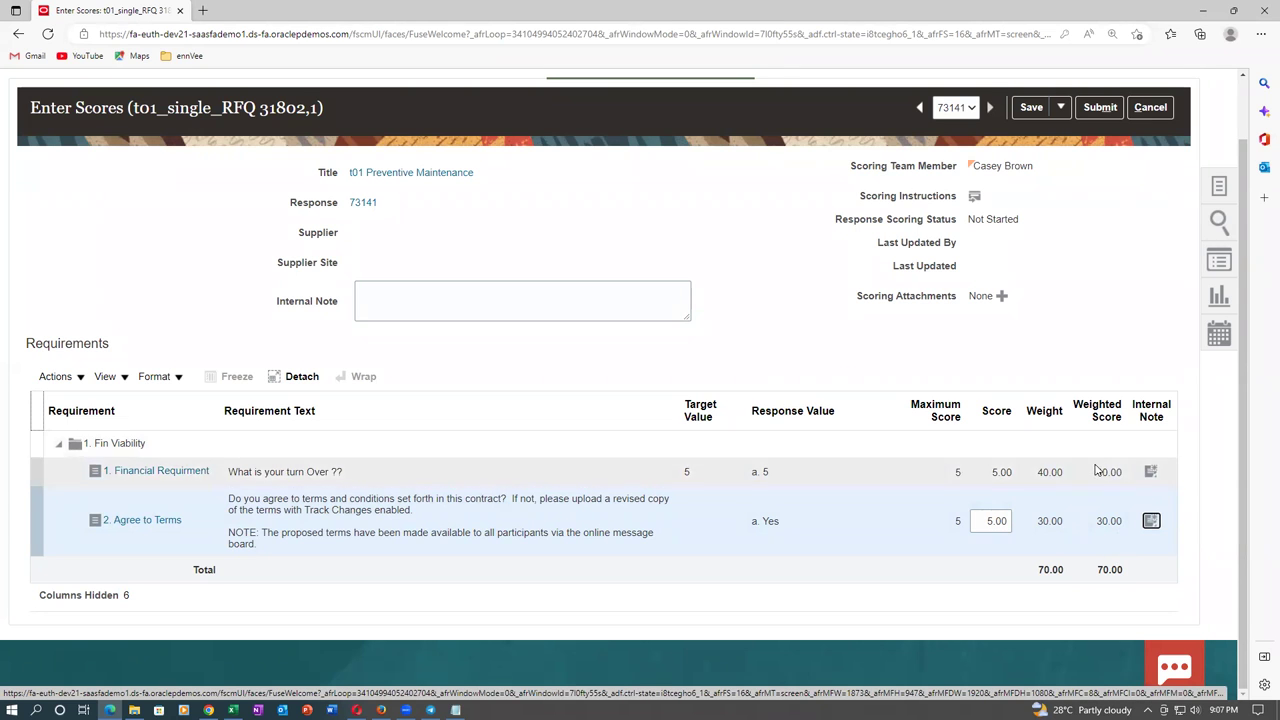
{"action": "left_click", "coordinate": [1100, 107]}
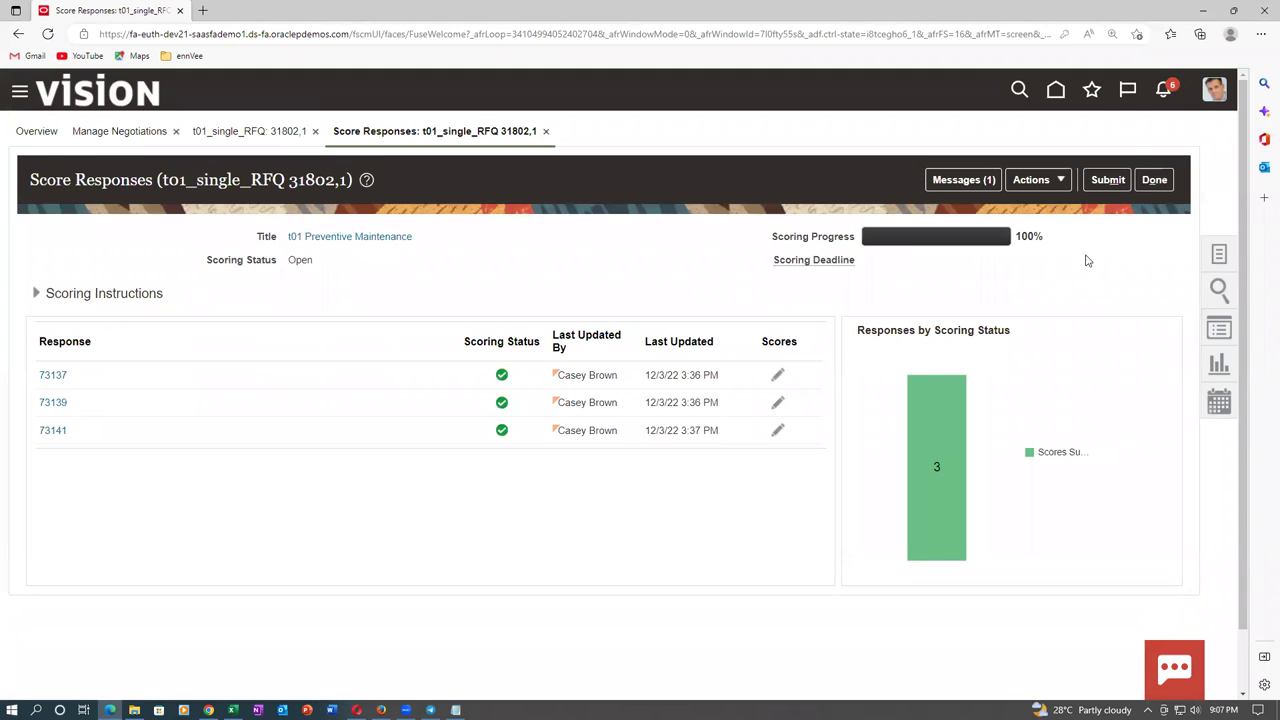
Submit scoring for all three responses, close the page, and switch browser sessions.
{"action": "left_click", "coordinate": [1108, 180]}
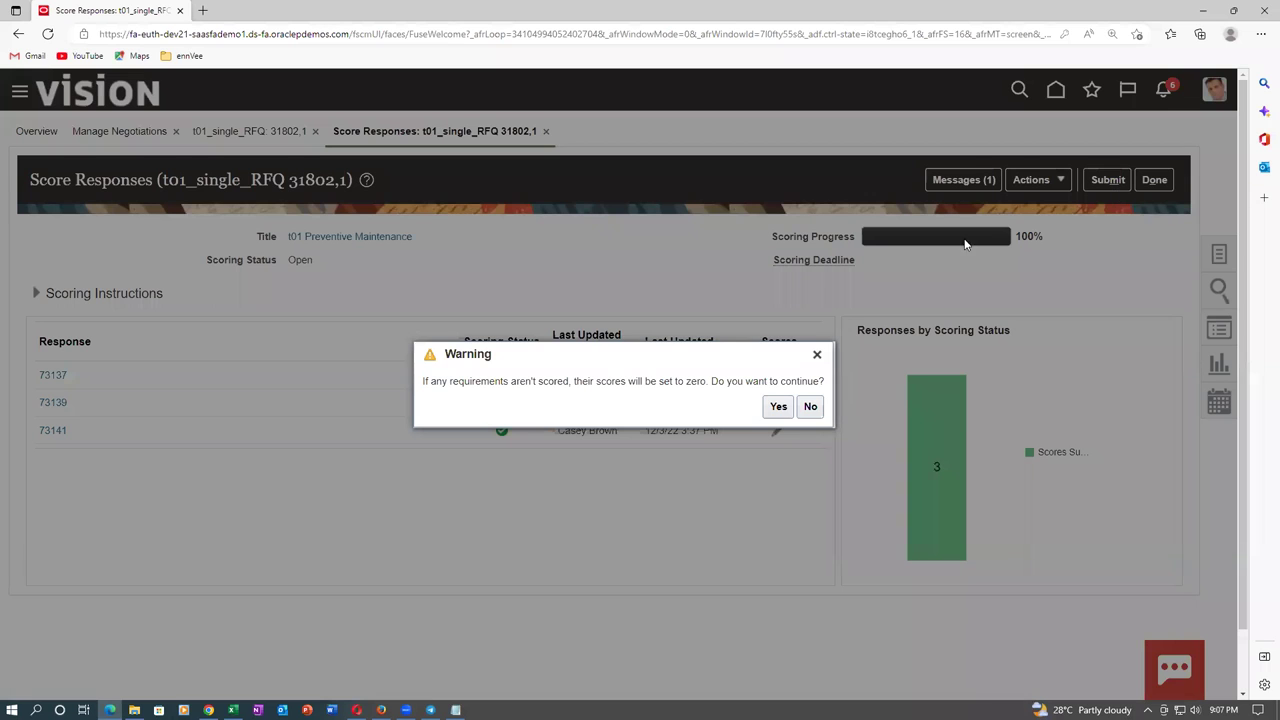
{"action": "left_click", "coordinate": [780, 407]}
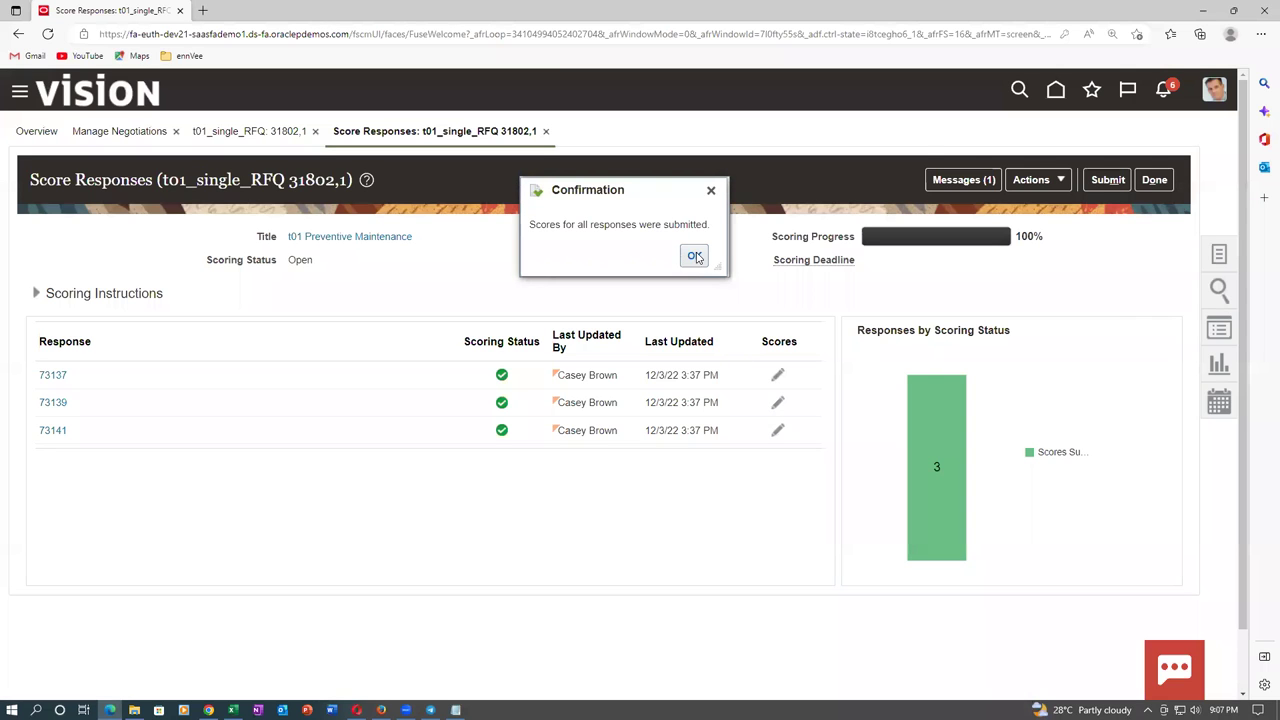
{"action": "left_click", "coordinate": [692, 257]}
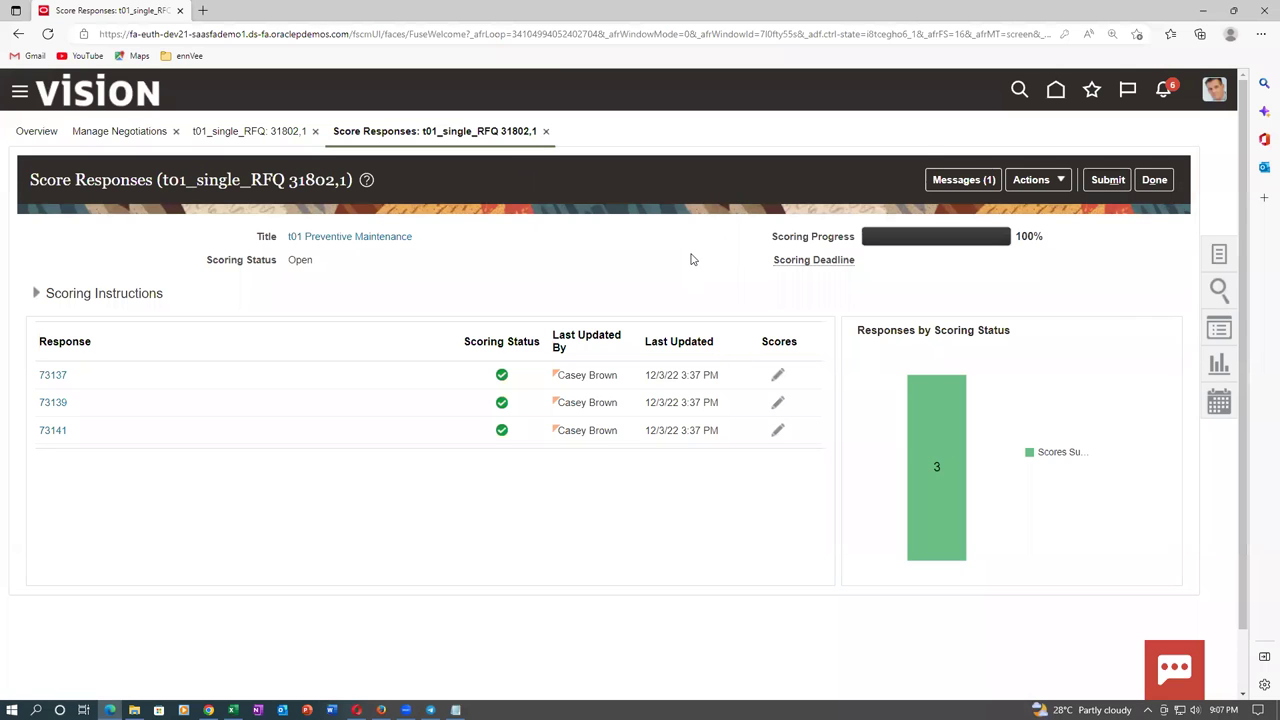
{"action": "left_click", "coordinate": [1155, 185]}
{"action": "key", "text": "alt+Tab"}
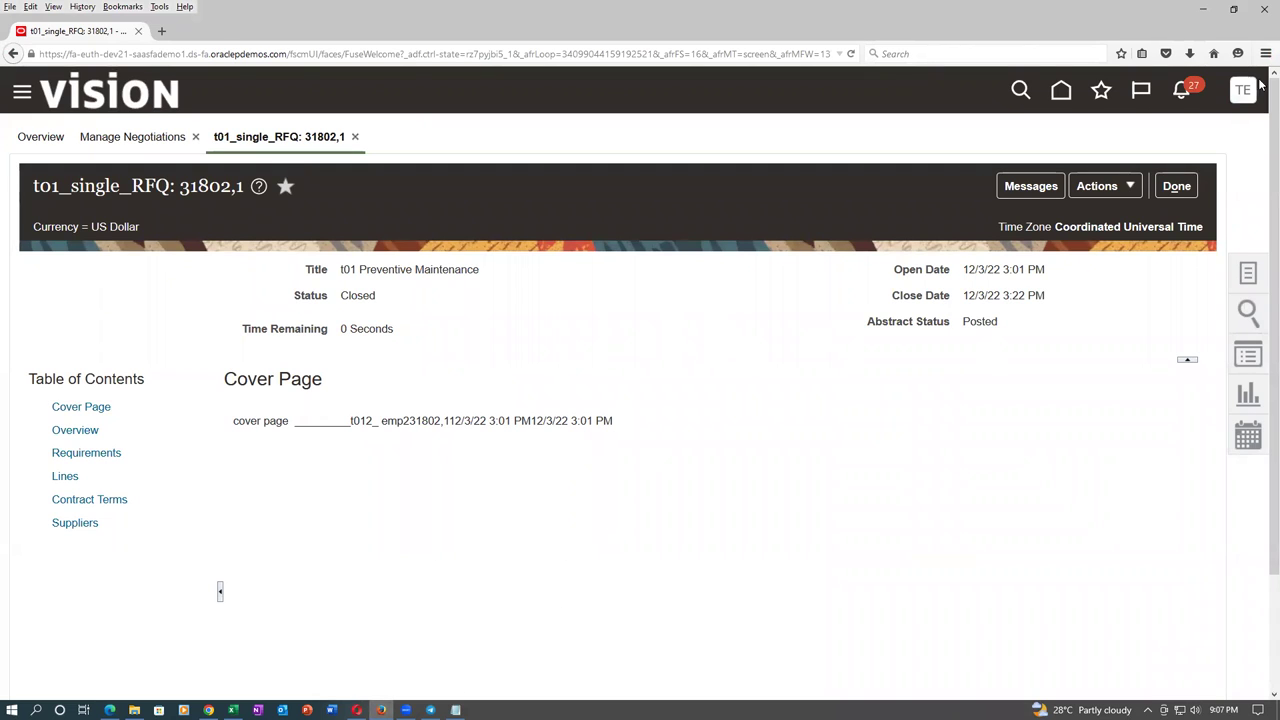
Reopen negotiation 31802,1 from the refreshed negotiation search results.
{"action": "left_click", "coordinate": [1180, 188]}
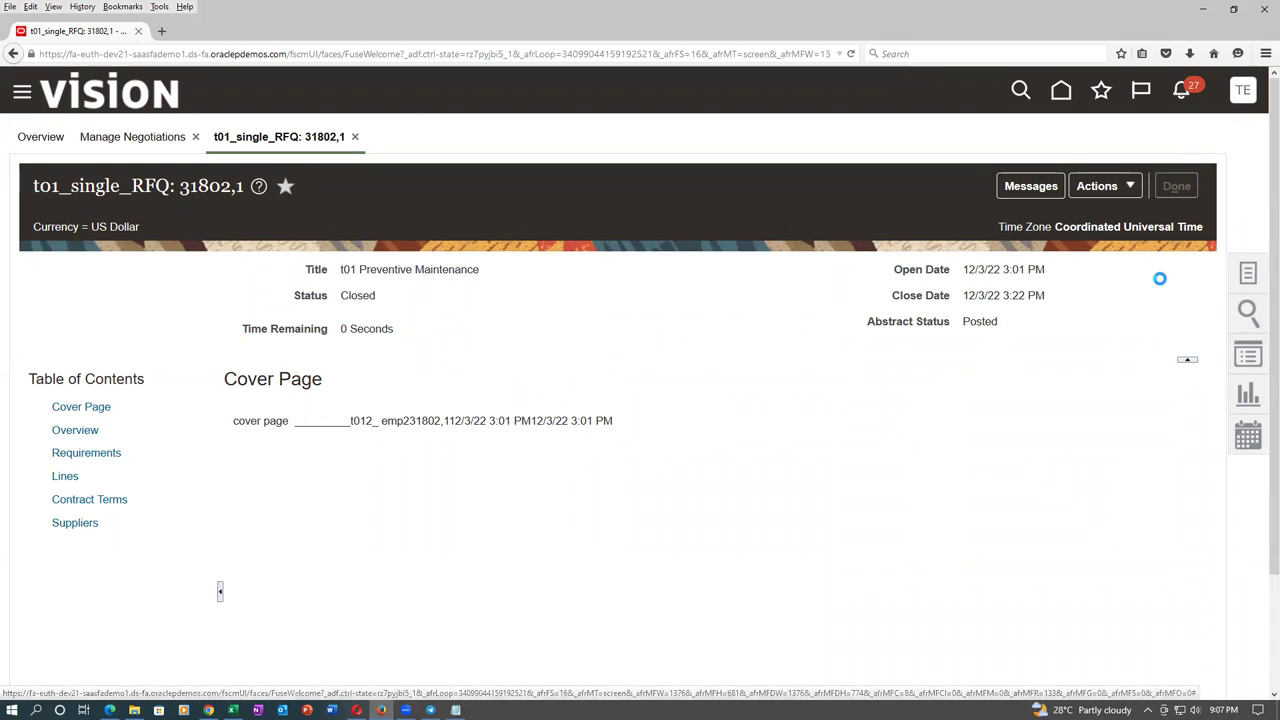
{"action": "left_click", "coordinate": [1063, 426]}
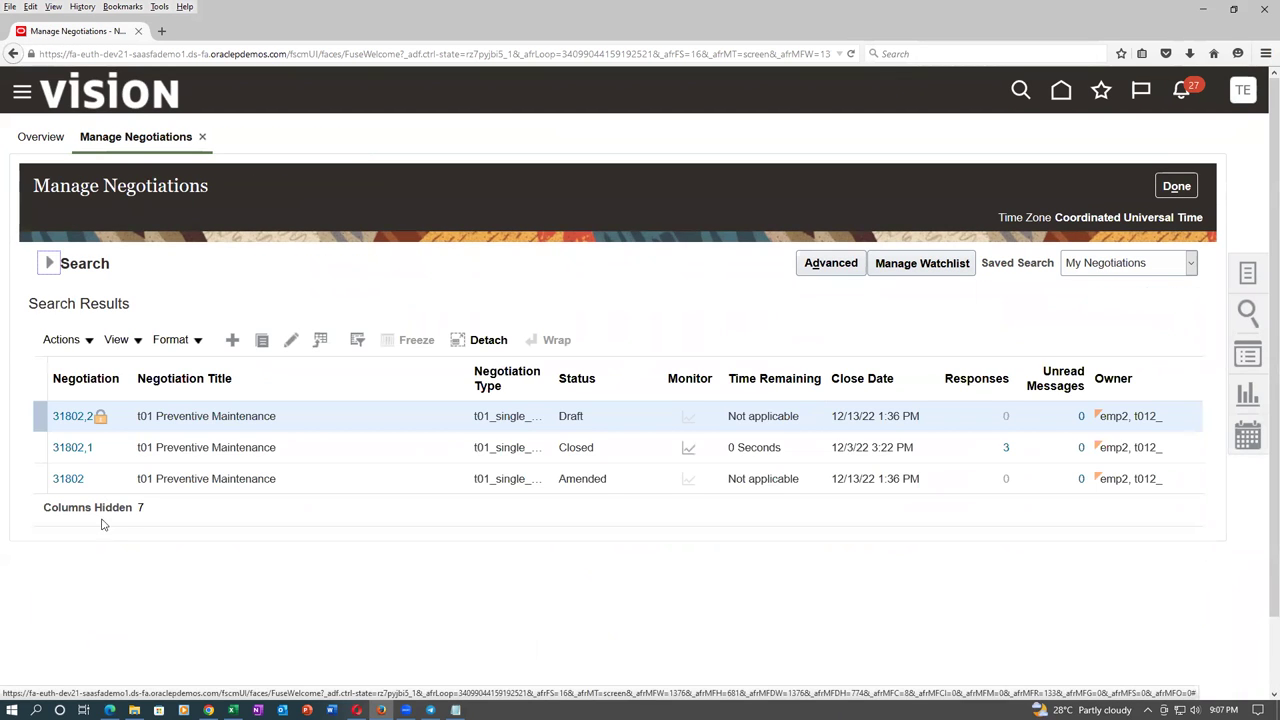
{"action": "left_click", "coordinate": [76, 447]}
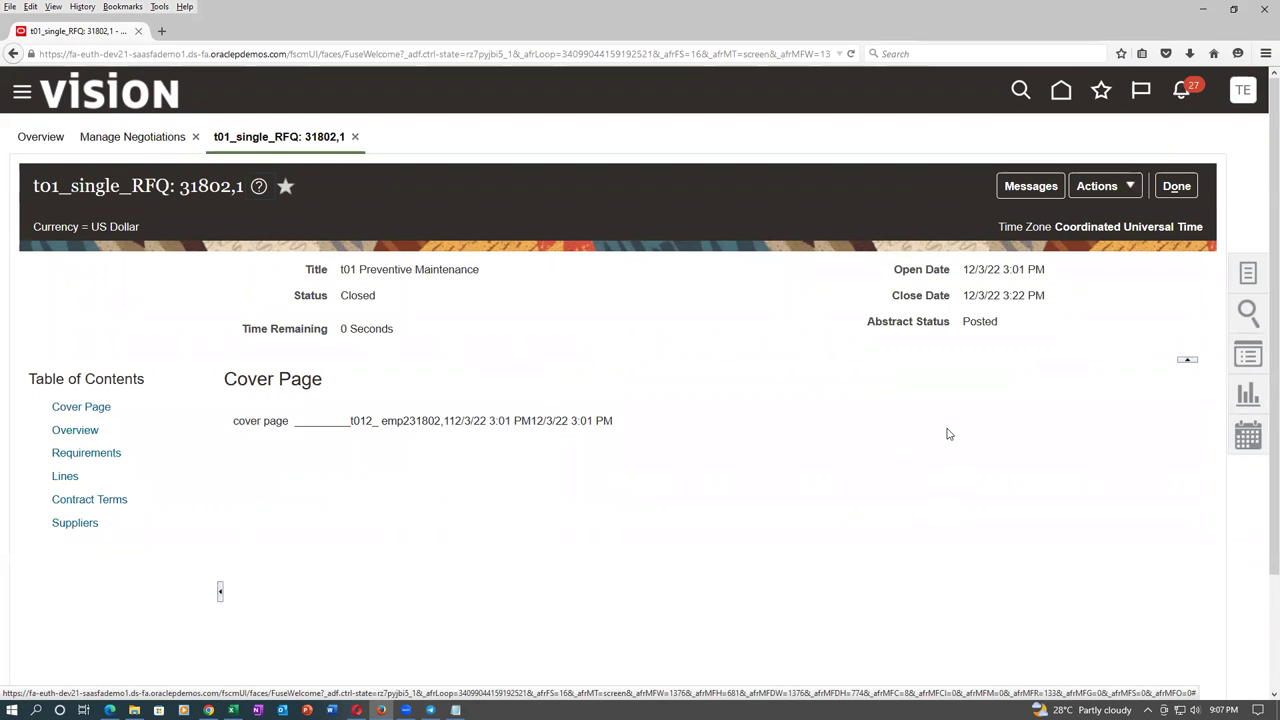
{"action": "scroll", "coordinate": [949, 434], "scroll_direction": "down", "scroll_amount": 3}
{"action": "scroll", "coordinate": [949, 434], "scroll_direction": "up", "scroll_amount": 3}
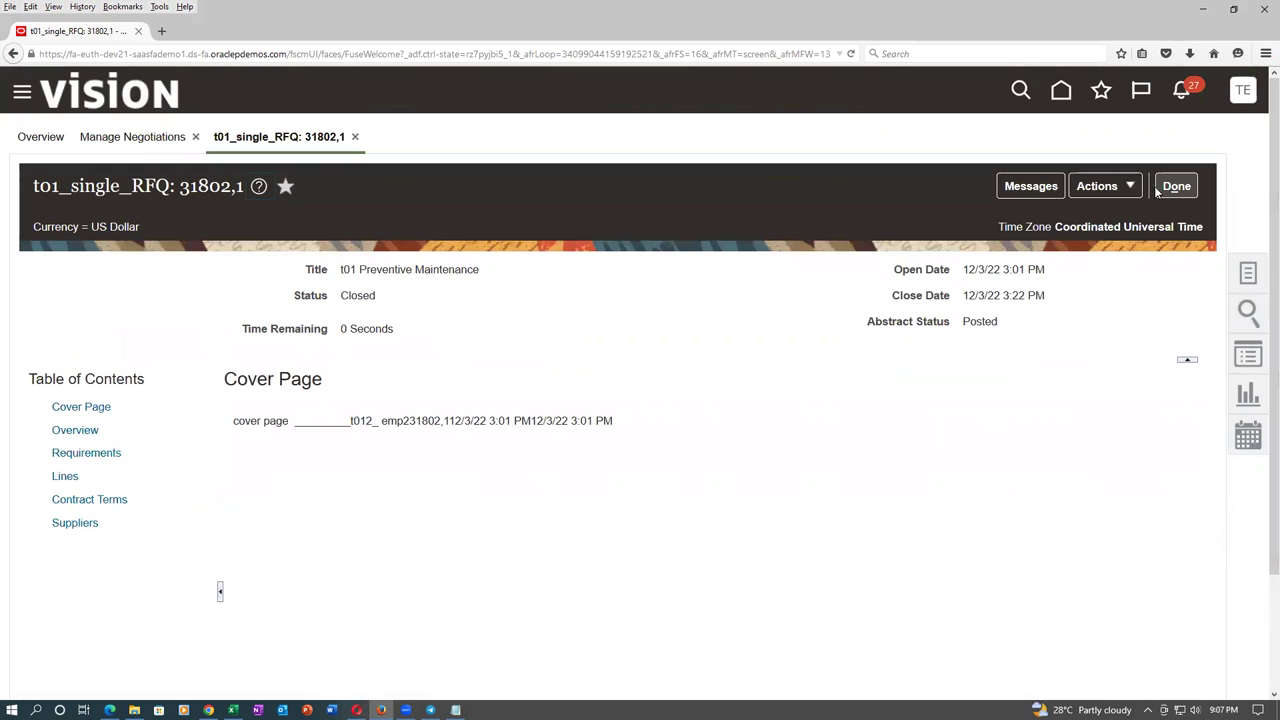
Close scoring for 31802,1 and acknowledge the confirmation.
{"action": "left_click", "coordinate": [1097, 186]}
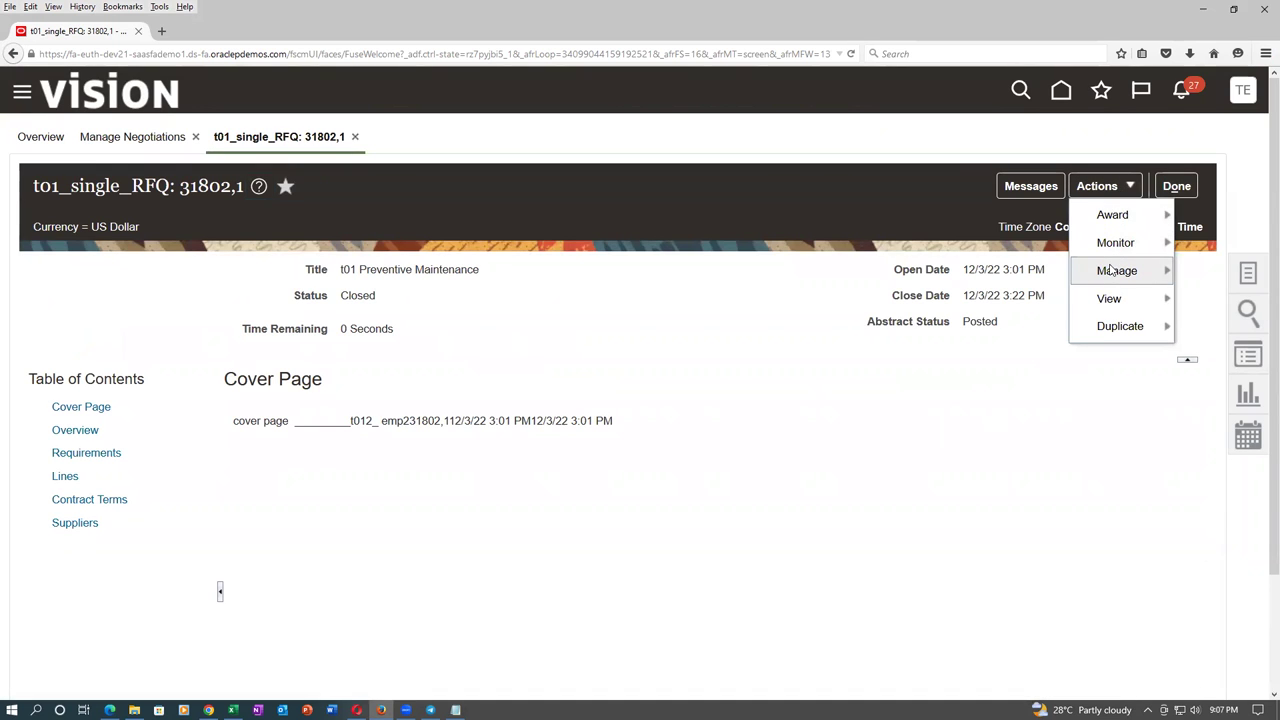
{"action": "mouse_move", "coordinate": [1105, 270]}
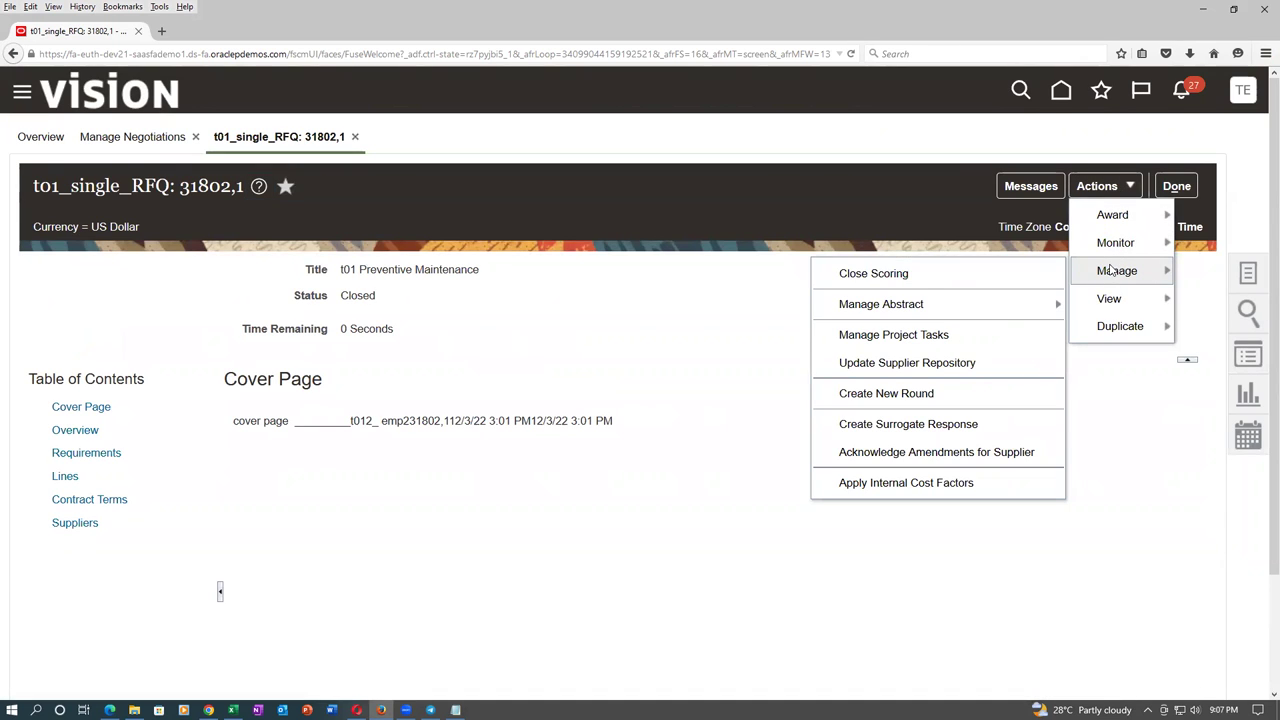
{"action": "left_click", "coordinate": [919, 279]}
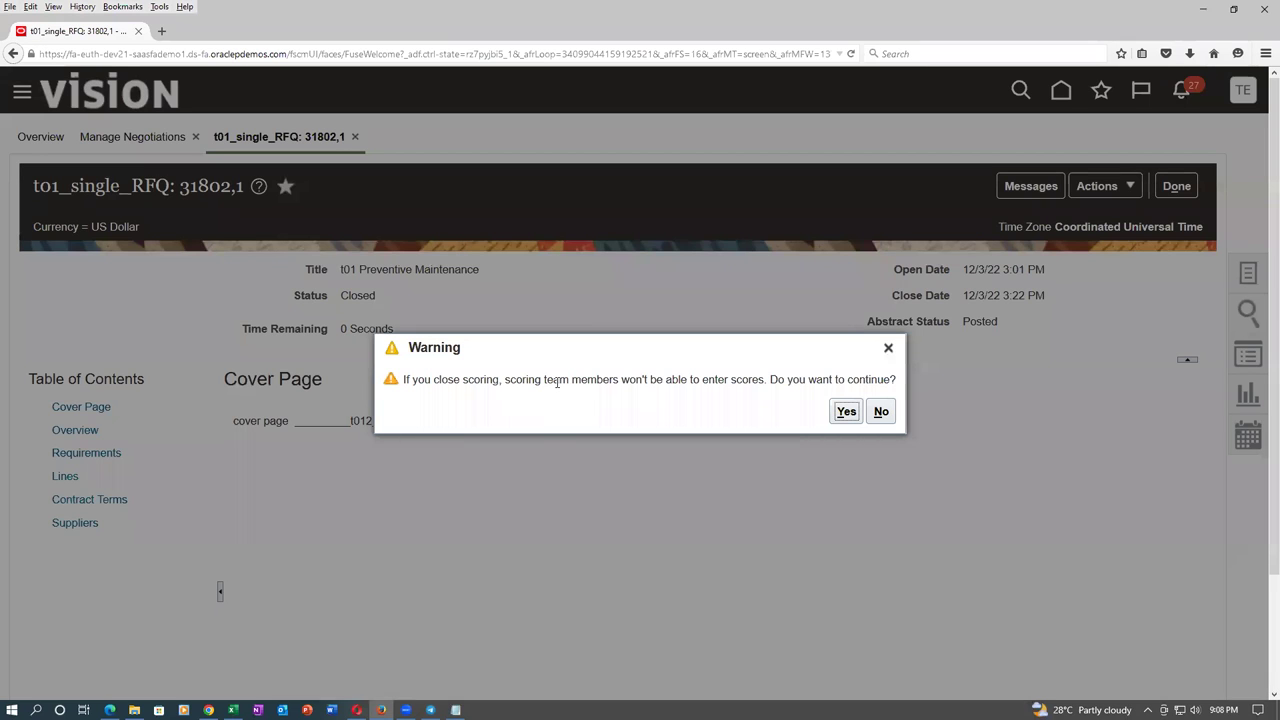
{"action": "left_click_drag", "start_coordinate": [463, 381], "coordinate": [716, 403]}
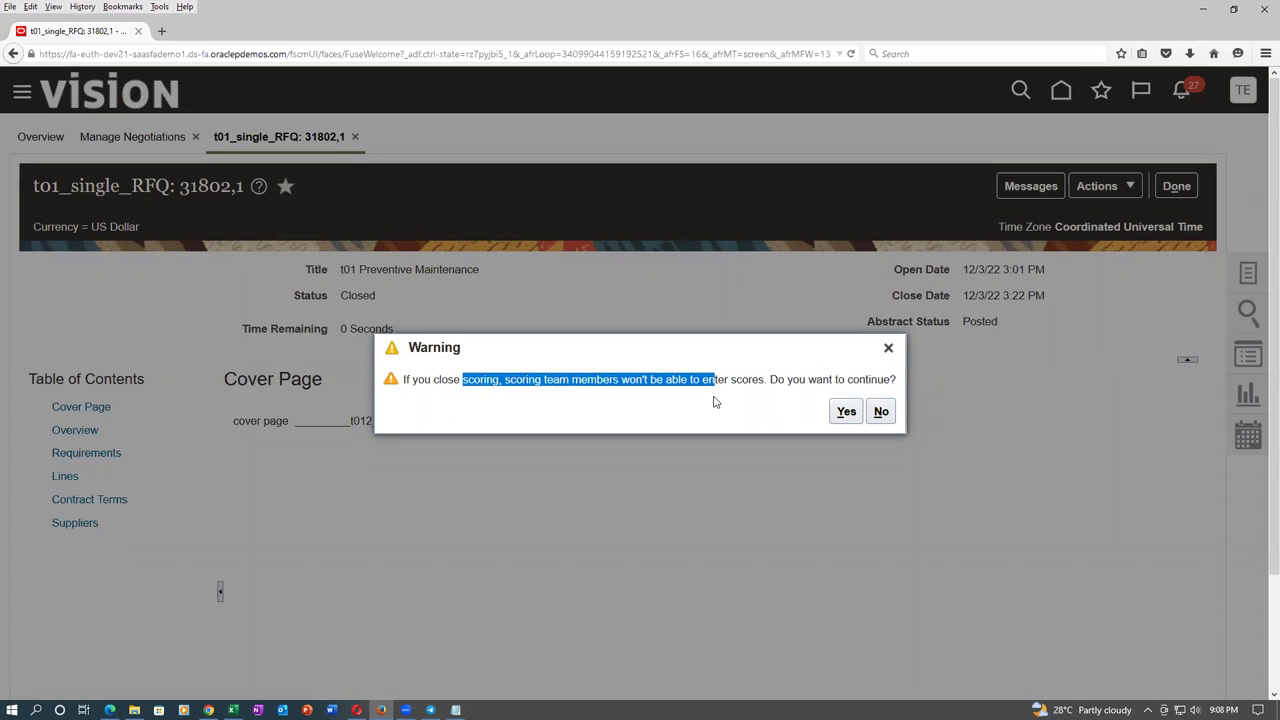
{"action": "left_click", "coordinate": [716, 403]}
{"action": "left_click", "coordinate": [846, 411]}
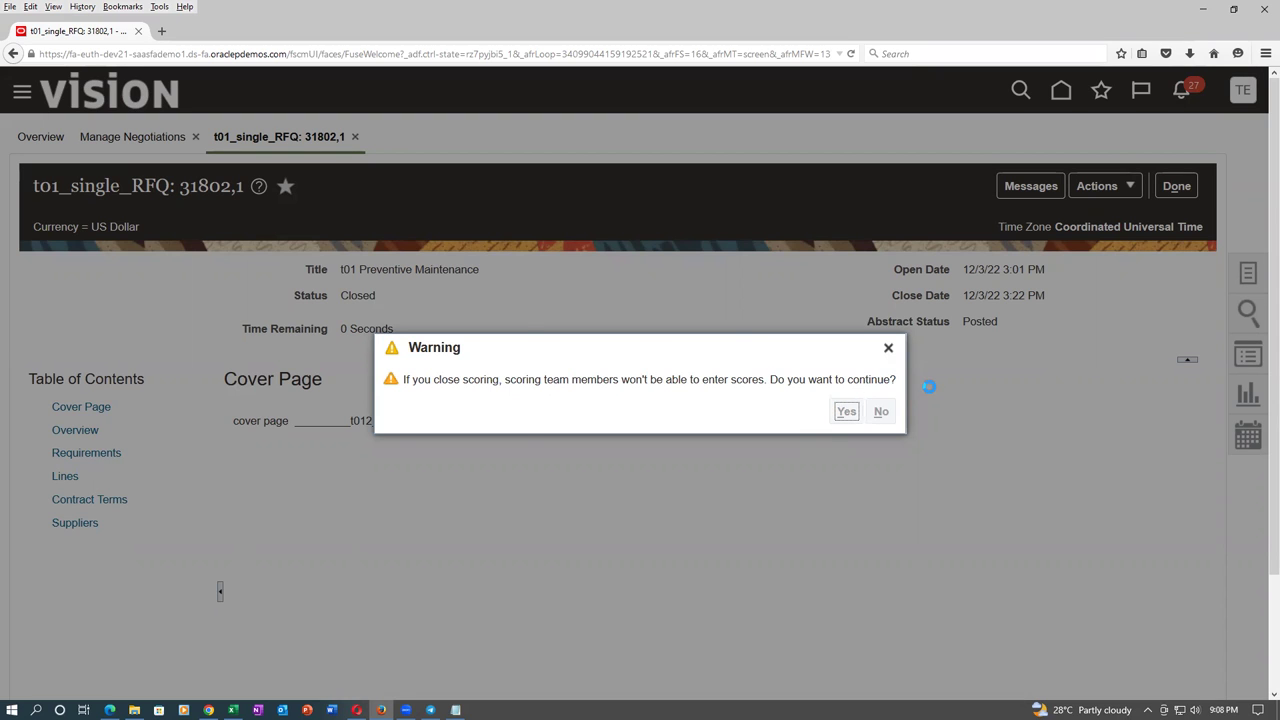
{"action": "left_click", "coordinate": [722, 408]}
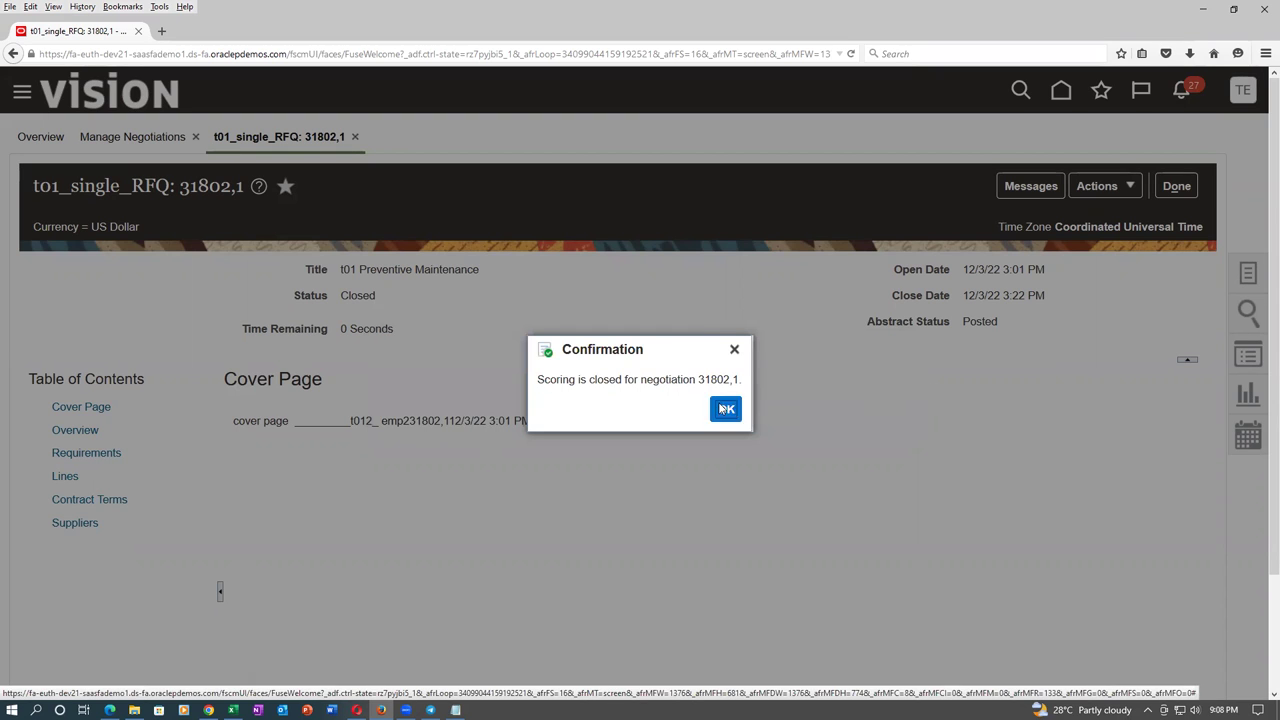
{"action": "scroll", "coordinate": [842, 379], "scroll_direction": "down", "scroll_amount": 2}
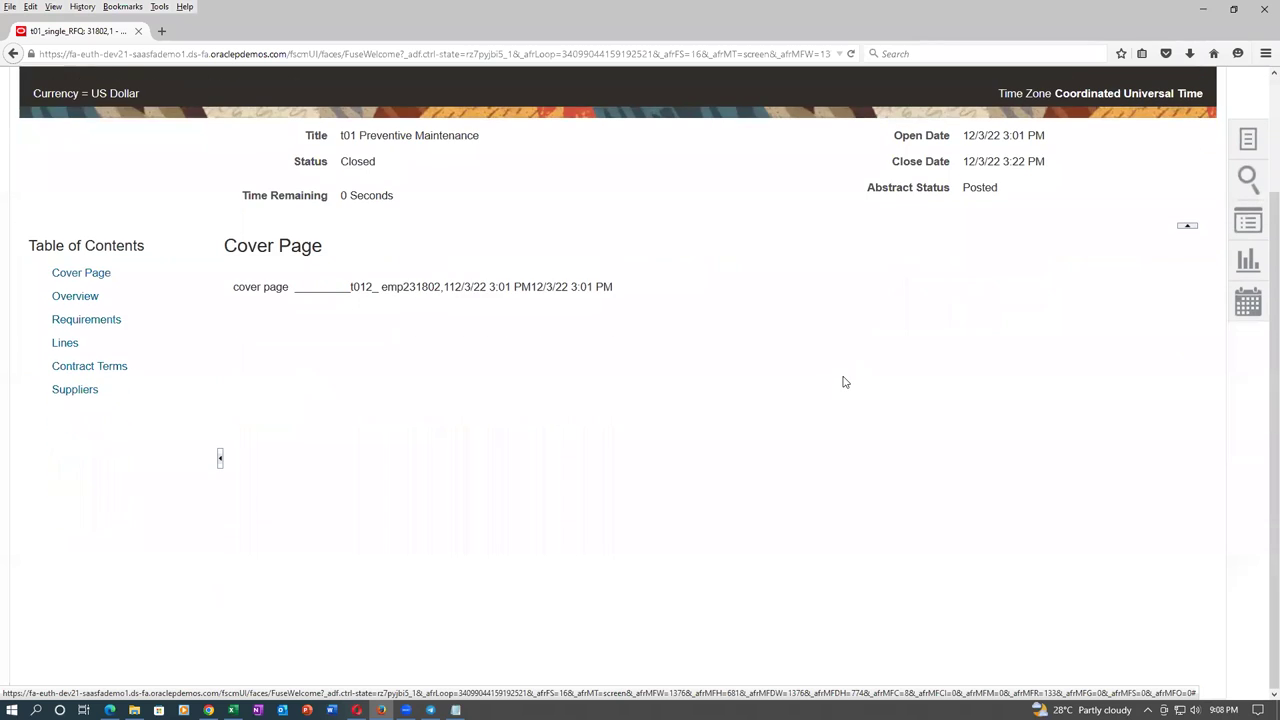
{"action": "scroll", "coordinate": [845, 383], "scroll_direction": "up", "scroll_amount": 2}
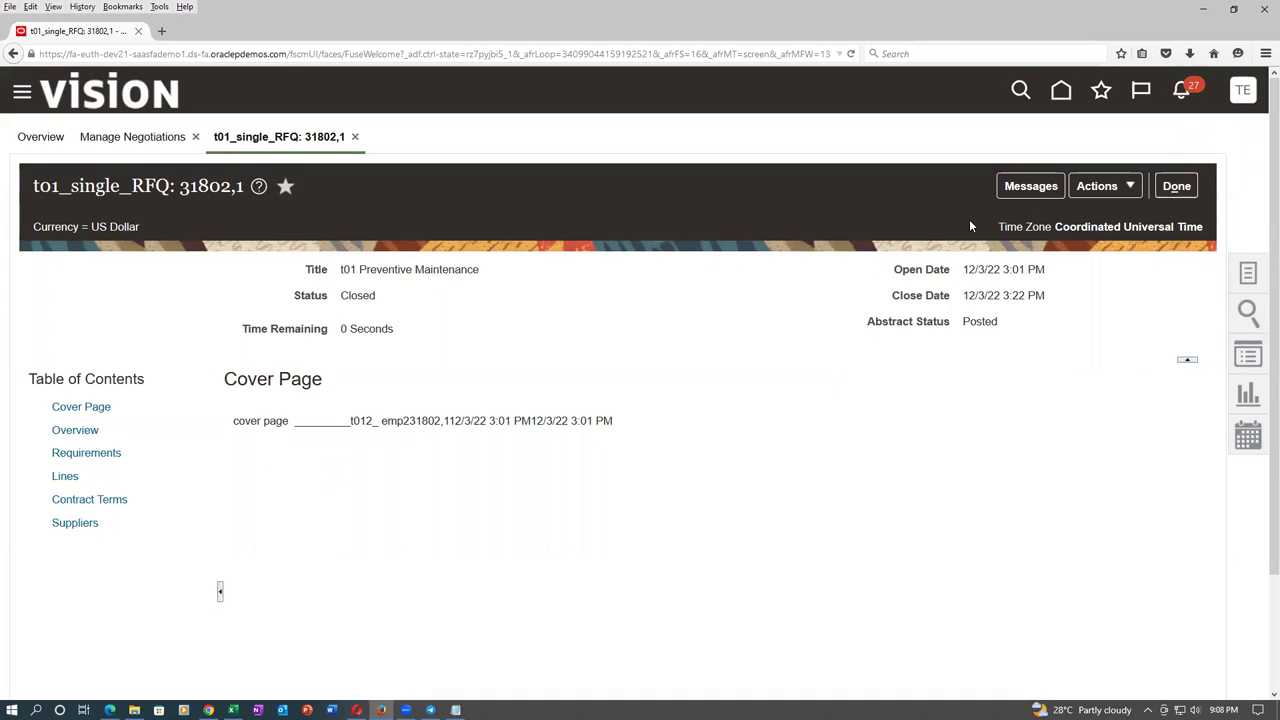
{"action": "left_click", "coordinate": [1176, 186]}
{"action": "left_click", "coordinate": [1063, 425]}
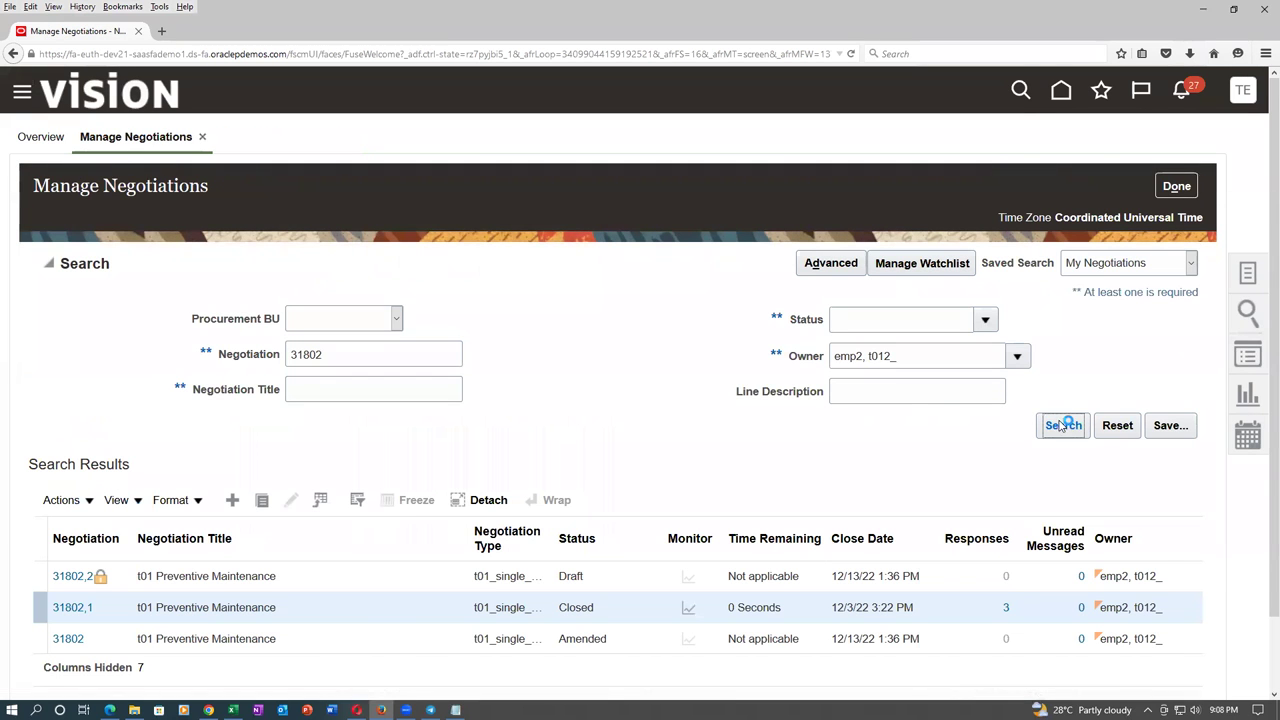
{"action": "left_click", "coordinate": [72, 447]}
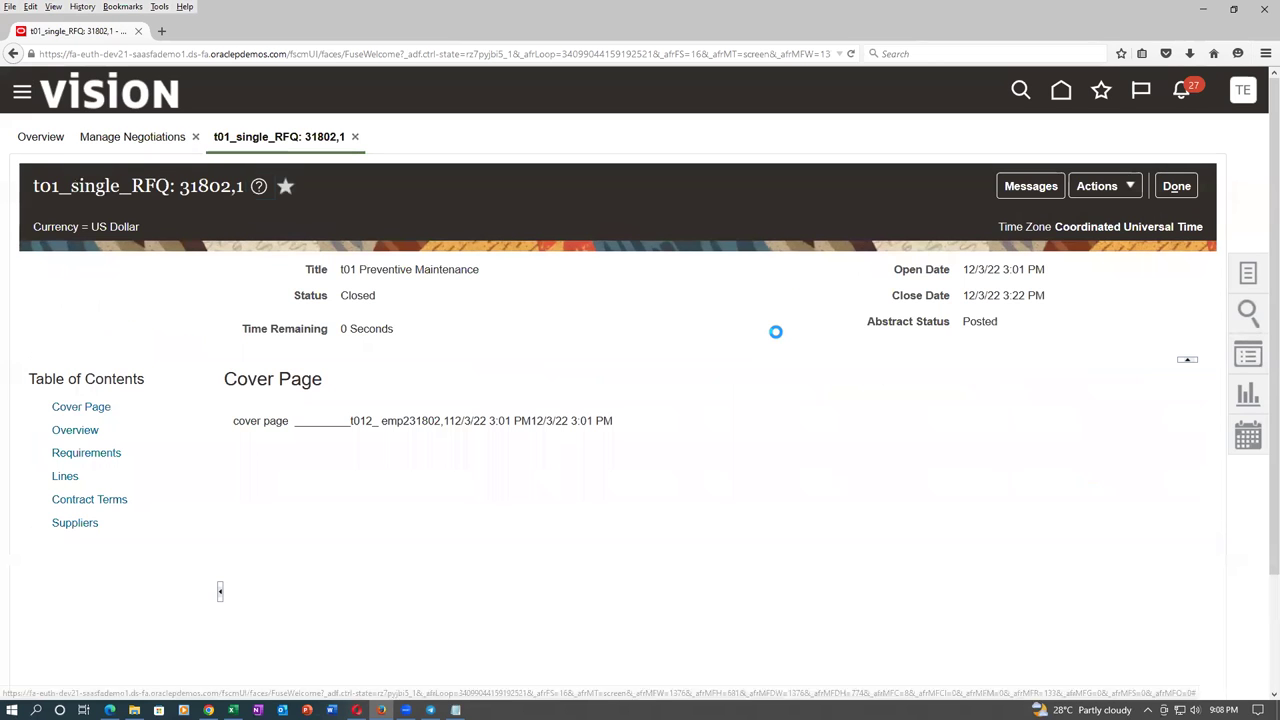
{"action": "left_click", "coordinate": [1106, 200]}
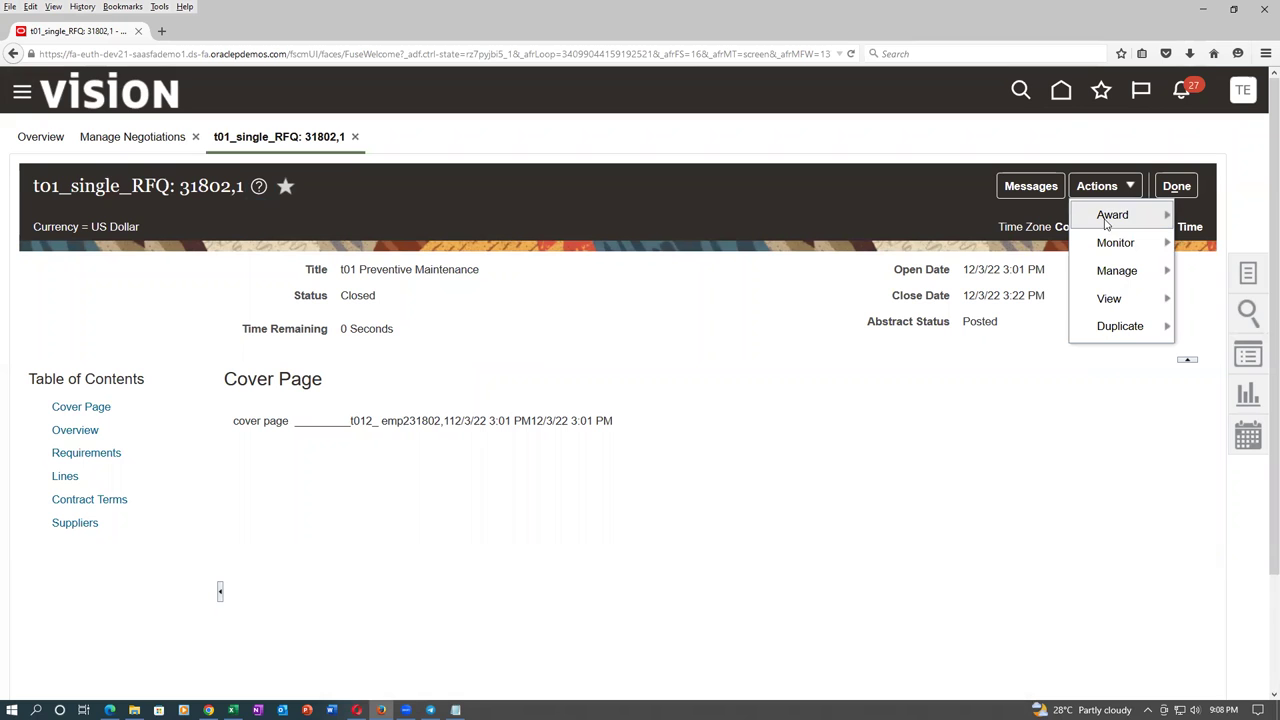
{"action": "mouse_move", "coordinate": [1113, 246]}
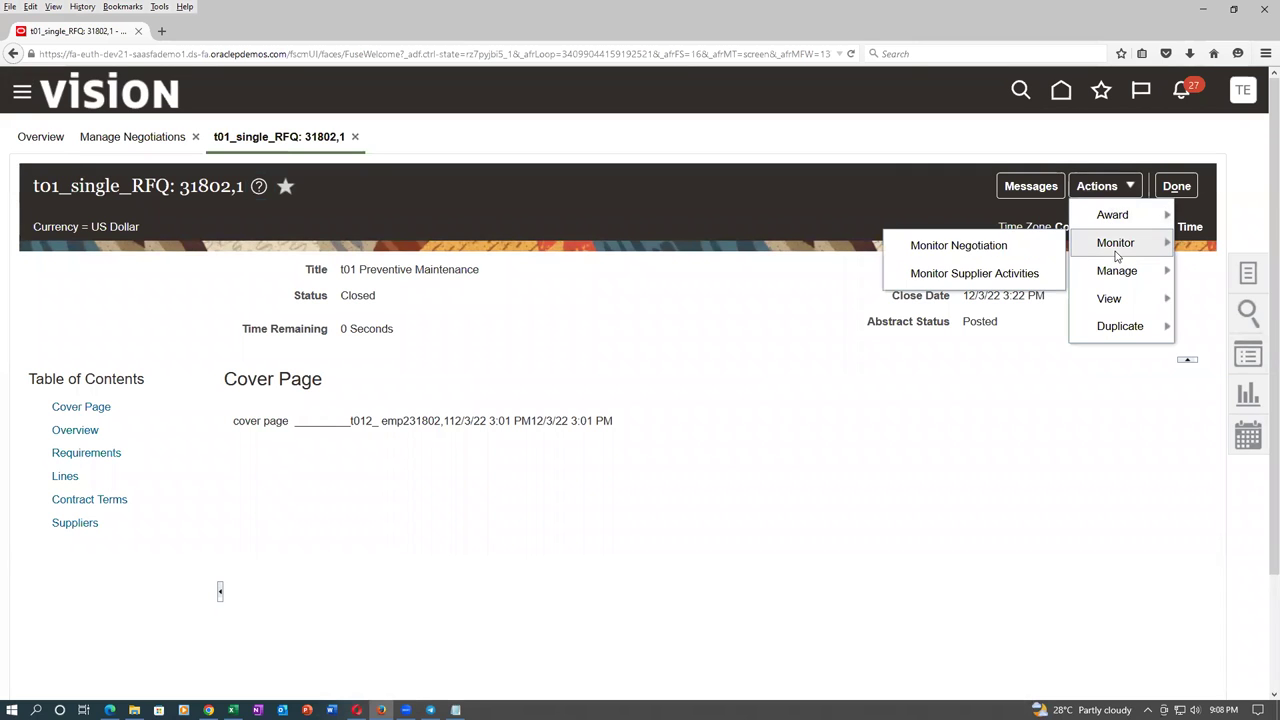
{"action": "left_click", "coordinate": [986, 245]}
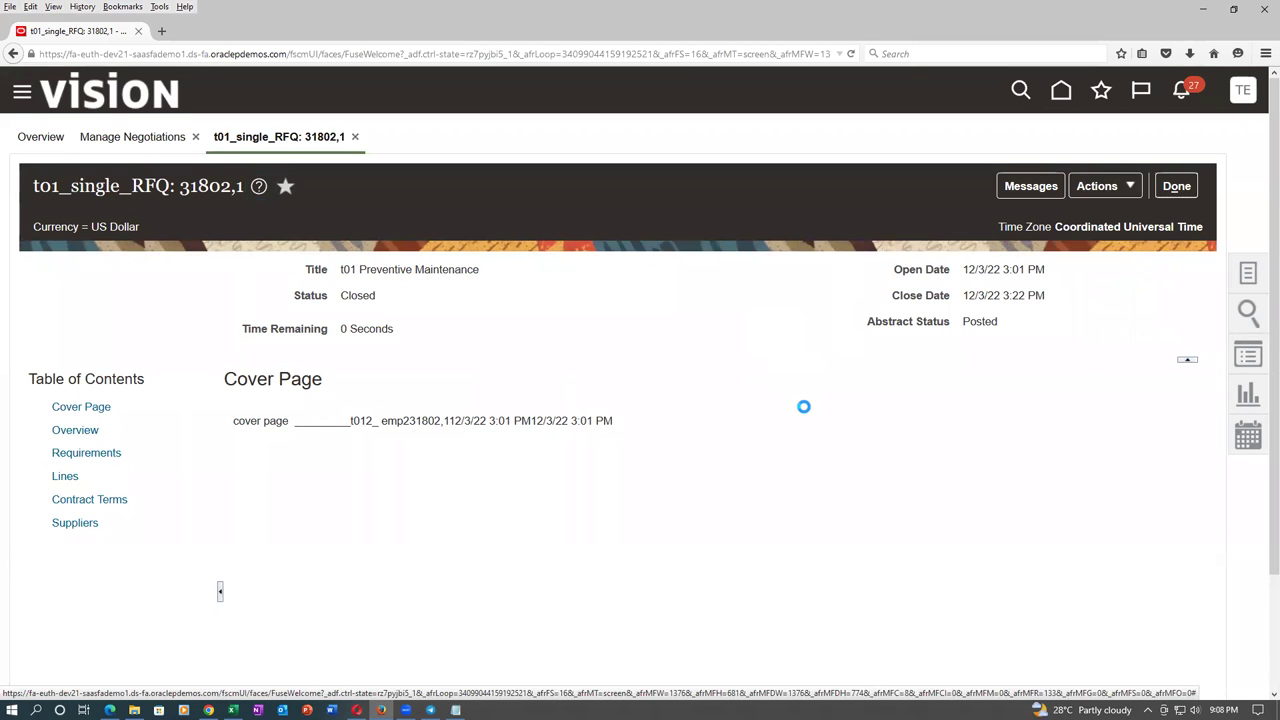
{"action": "scroll", "coordinate": [805, 410], "scroll_direction": "down", "scroll_amount": 5}
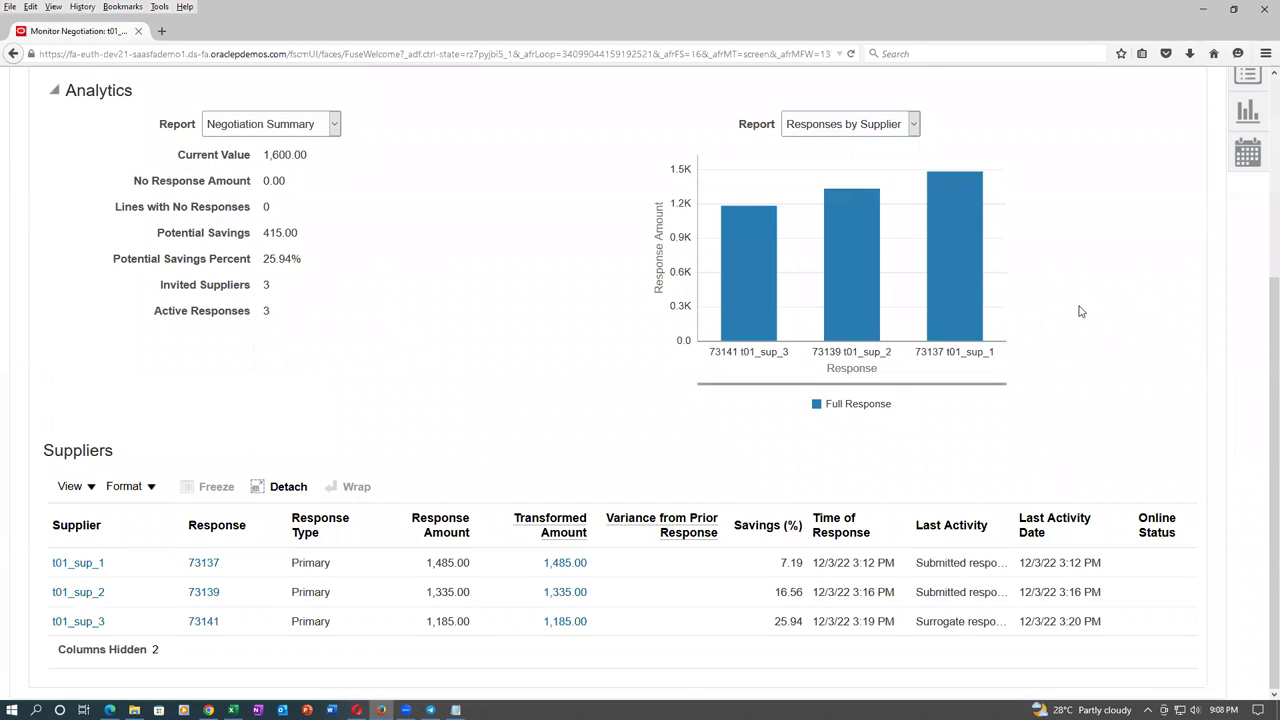
{"action": "scroll", "coordinate": [1083, 323], "scroll_direction": "up", "scroll_amount": 3}
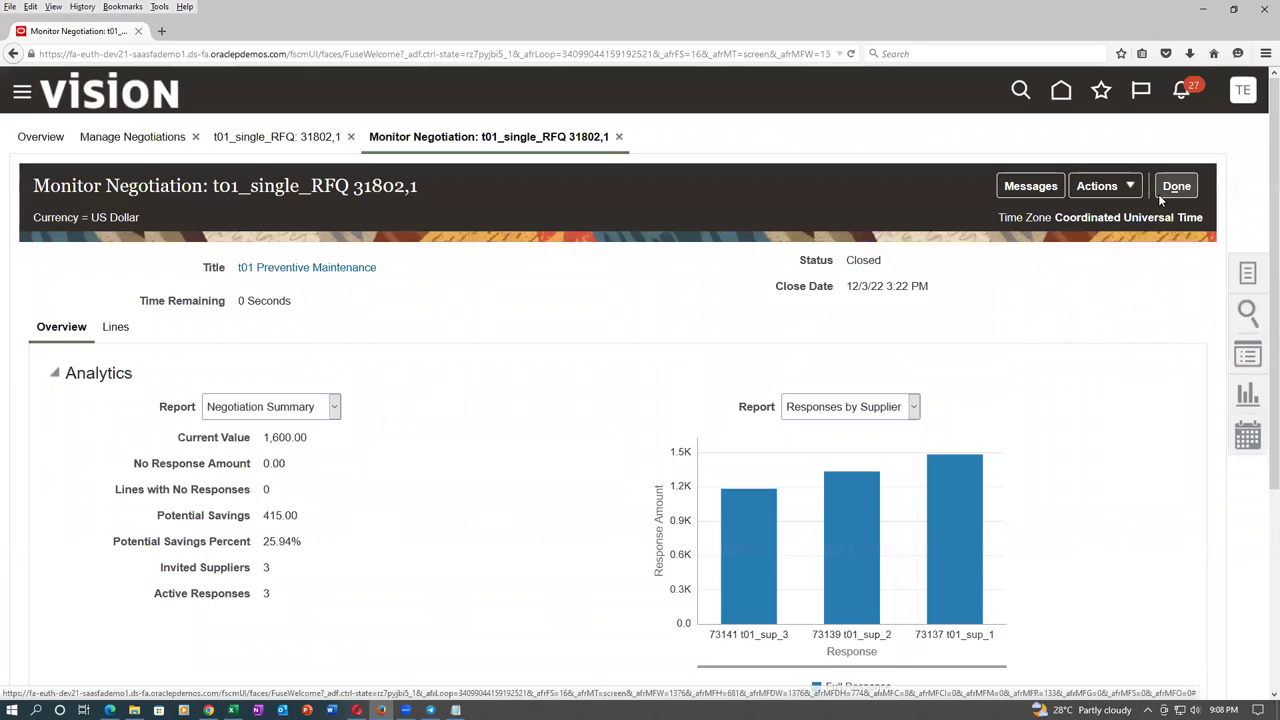
{"action": "left_click", "coordinate": [1118, 188]}
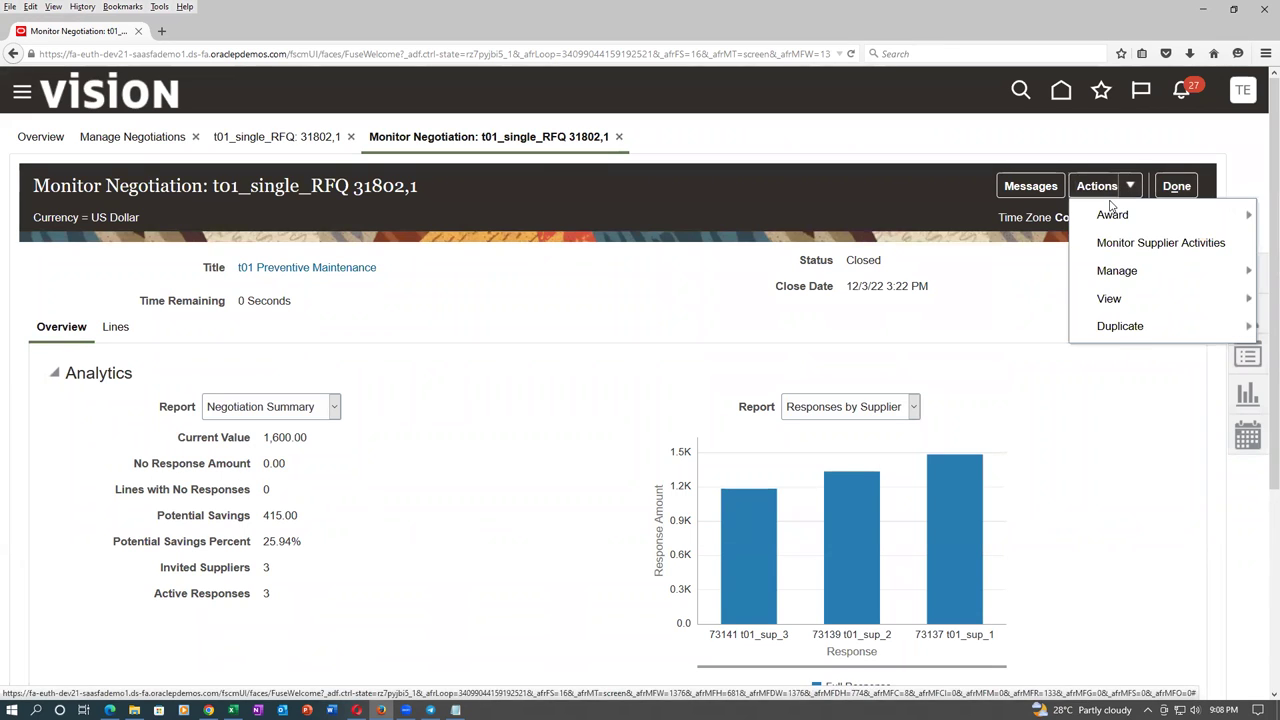
{"action": "mouse_move", "coordinate": [1105, 280]}
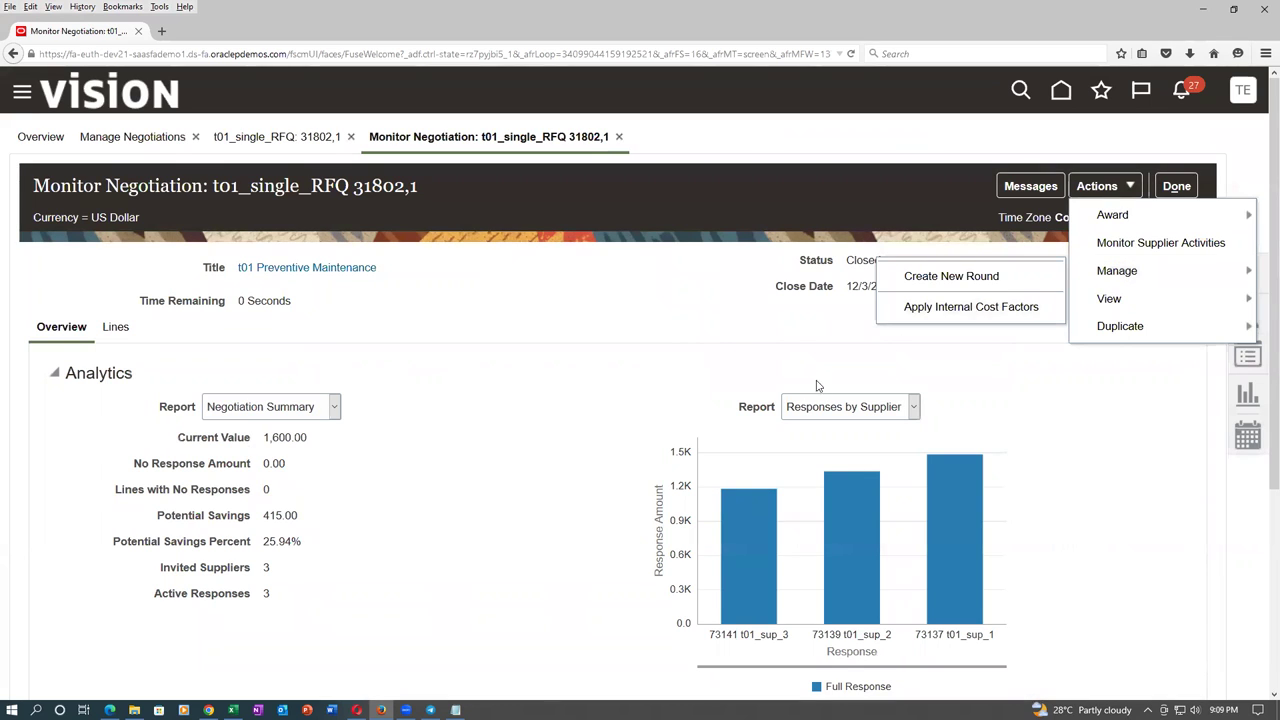
{"action": "left_click", "coordinate": [788, 369]}
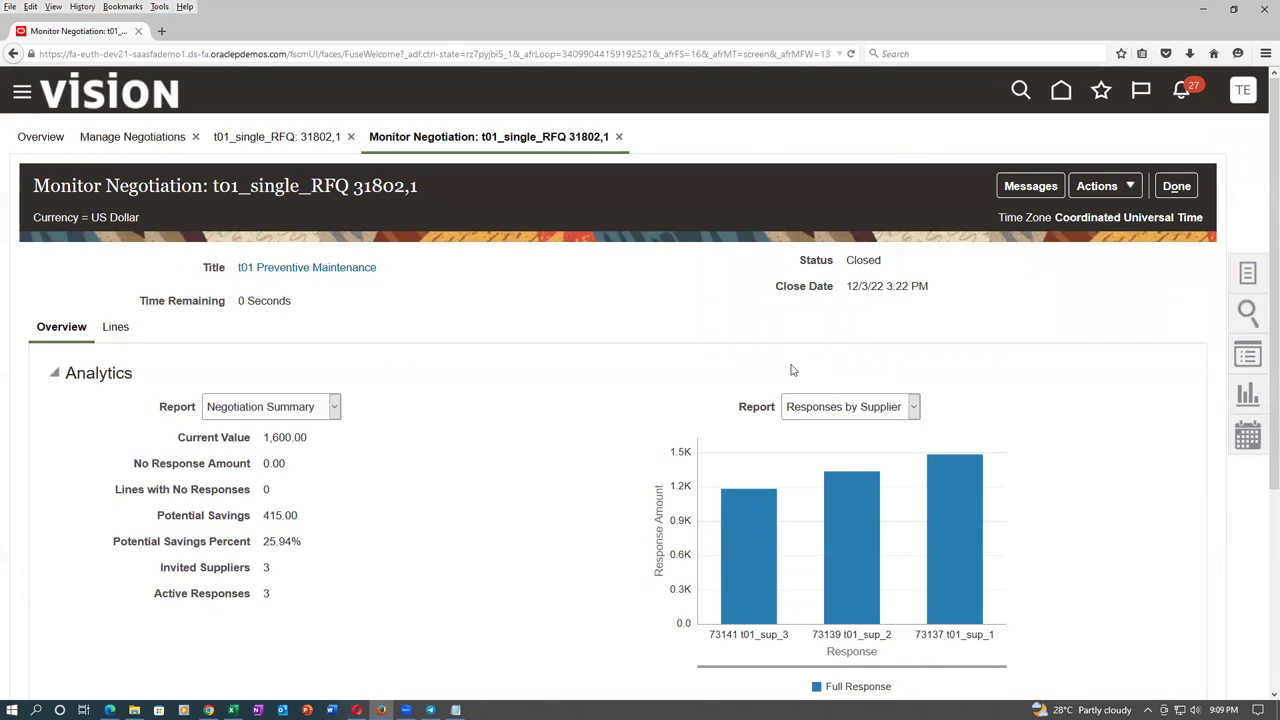
{"action": "left_click", "coordinate": [1177, 184]}
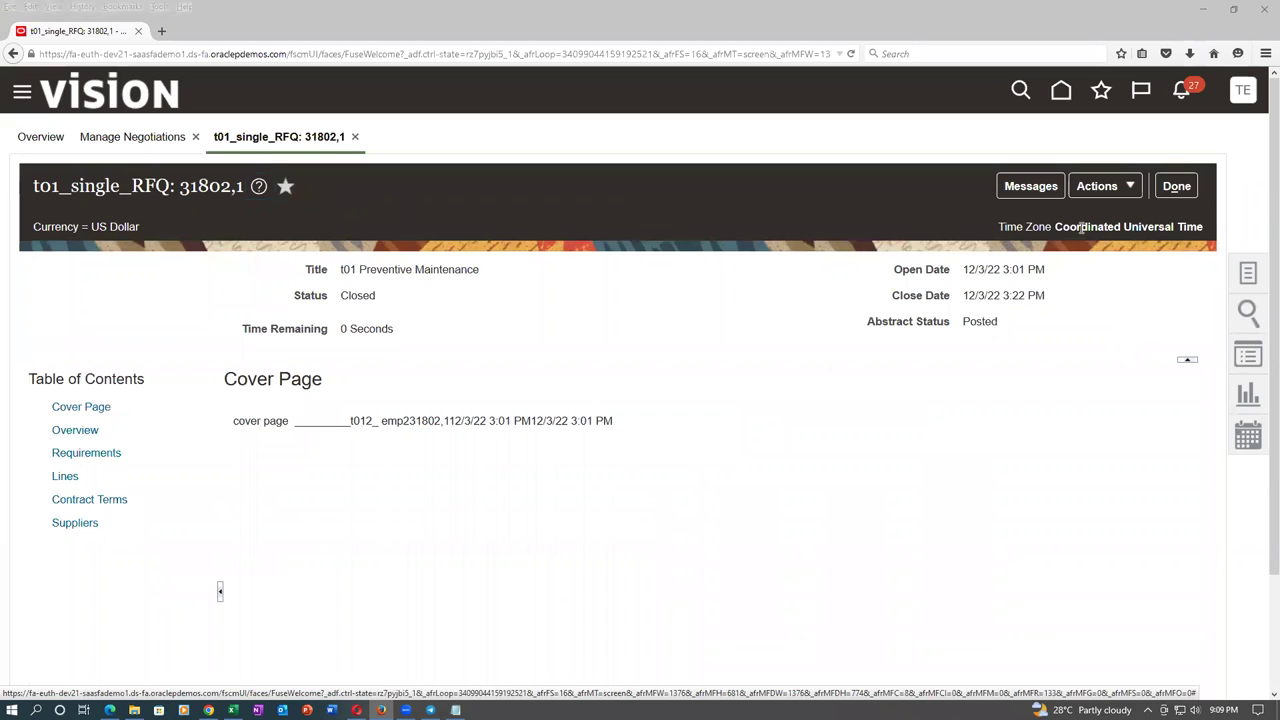
{"action": "left_click", "coordinate": [1099, 188]}
{"action": "mouse_move", "coordinate": [1111, 219]}
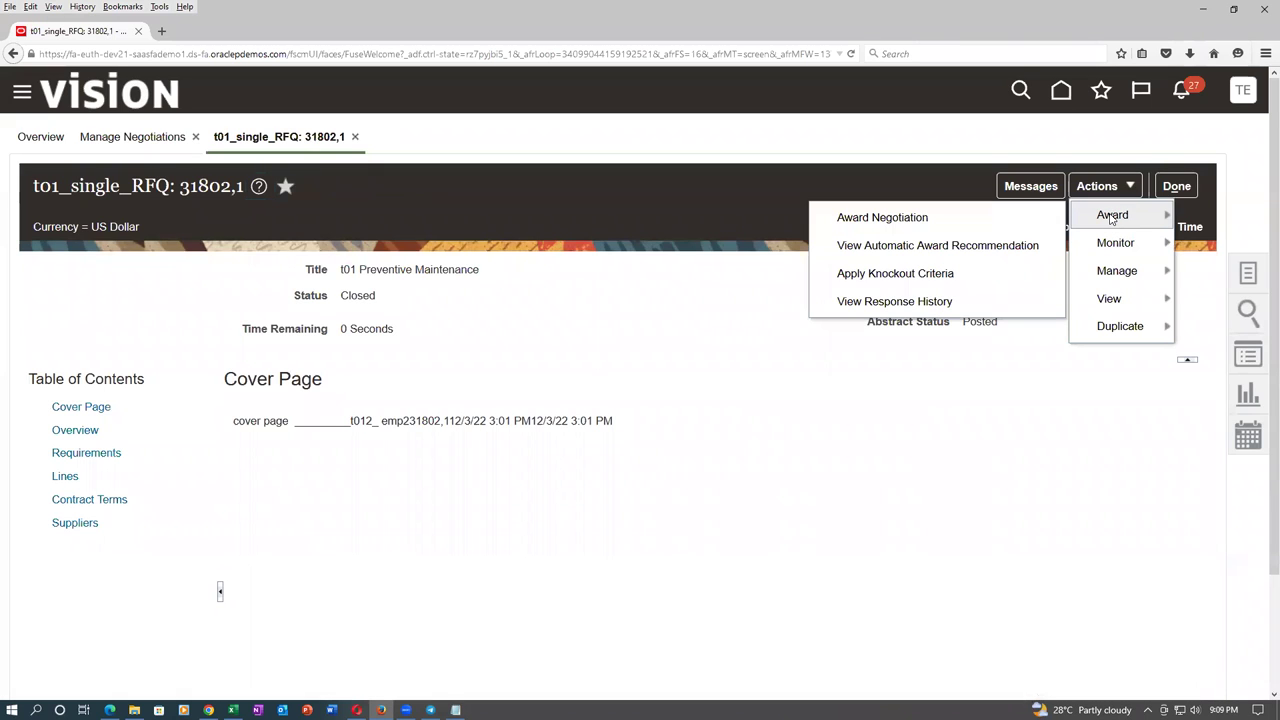
Review the recommended award to t01_sup_3 and t01_sup_1: total 1,185.00, savings 415.00.
{"action": "left_click", "coordinate": [949, 256]}
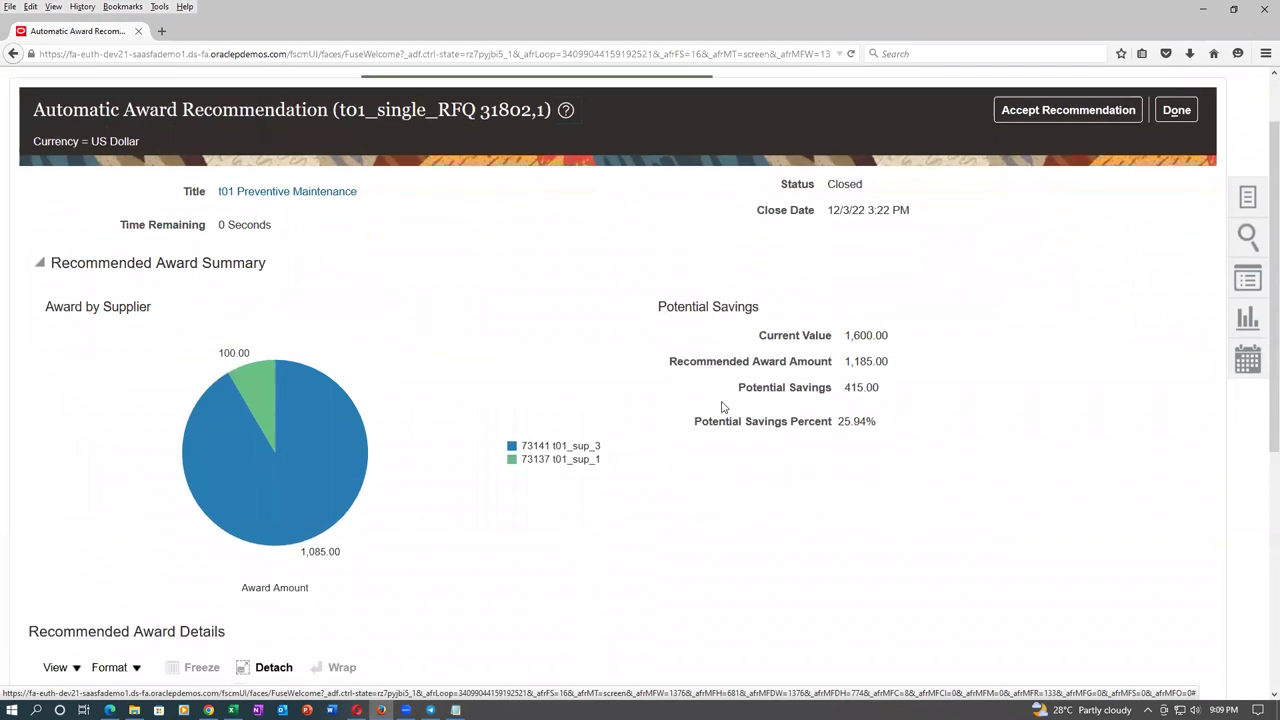
{"action": "scroll", "coordinate": [720, 405], "scroll_direction": "down", "scroll_amount": 6}
{"action": "scroll", "coordinate": [724, 410], "scroll_direction": "down", "scroll_amount": 2}
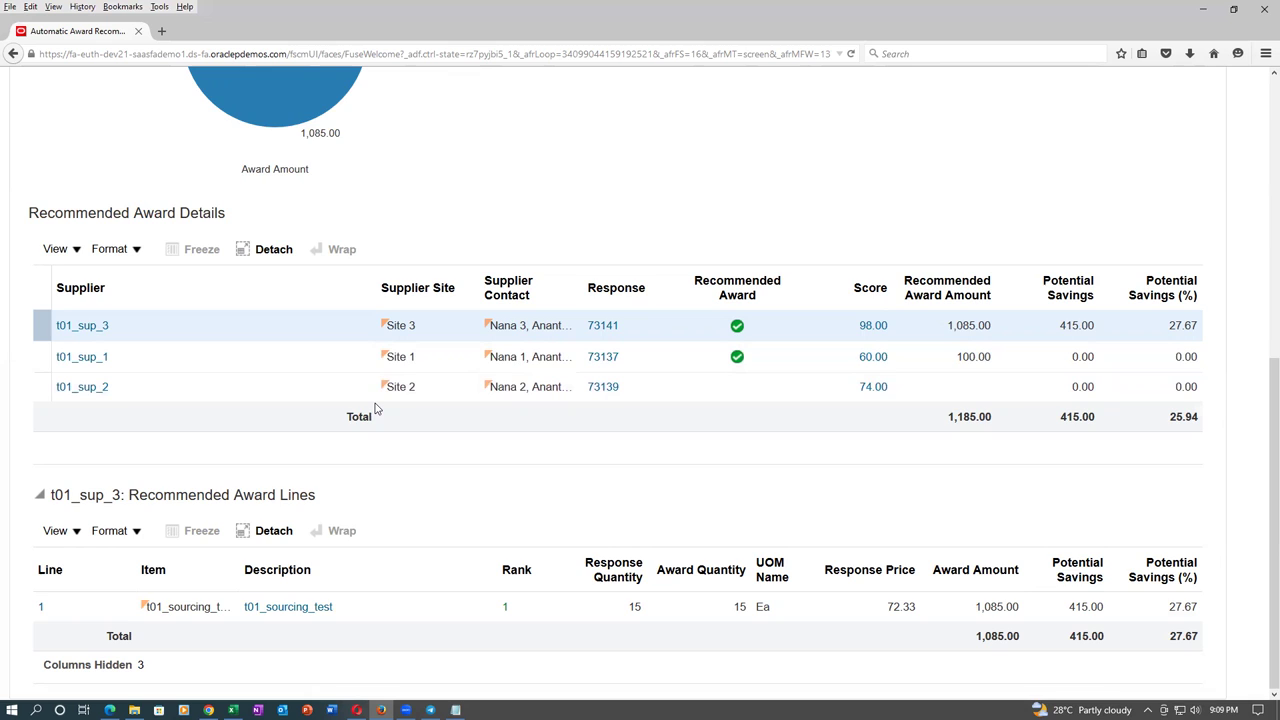
{"action": "scroll", "coordinate": [380, 408], "scroll_direction": "up", "scroll_amount": 5}
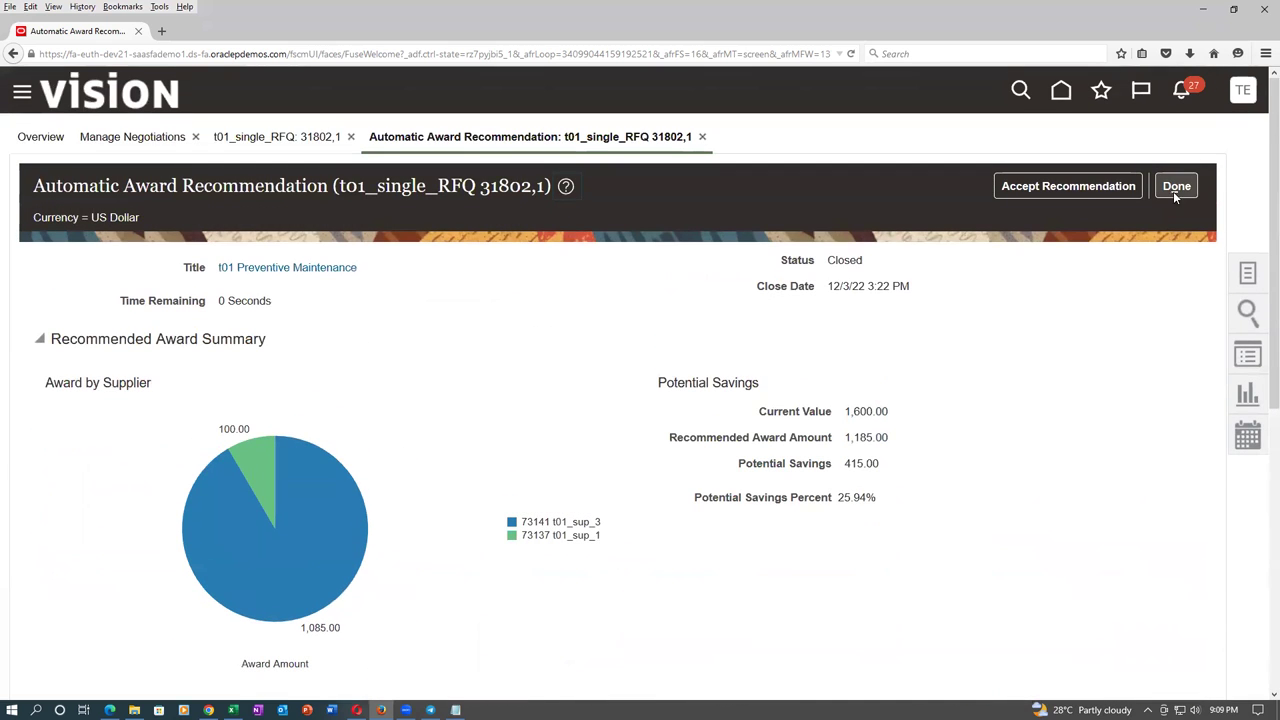
Apply knockout criteria, dropping t01_sup_1 and t01_sup_2 and keeping t01_sup_3 shortlisted.
{"action": "left_click", "coordinate": [1175, 192]}
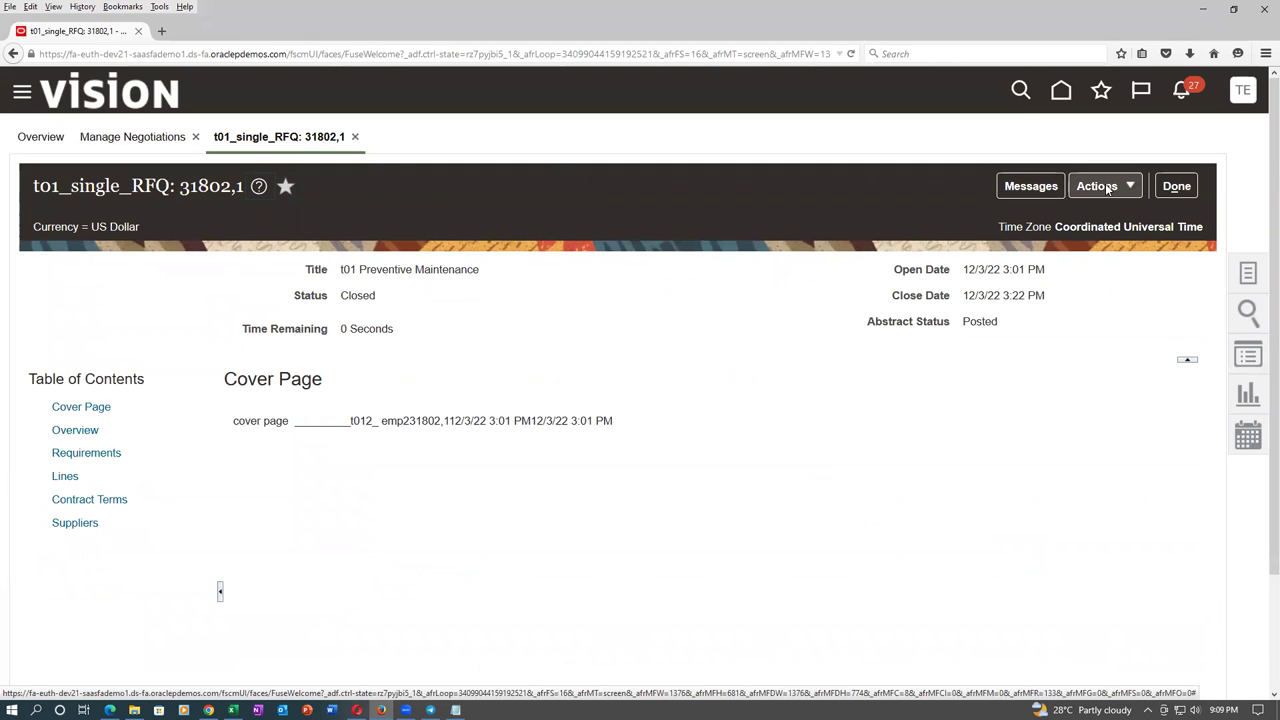
{"action": "left_click", "coordinate": [1107, 189]}
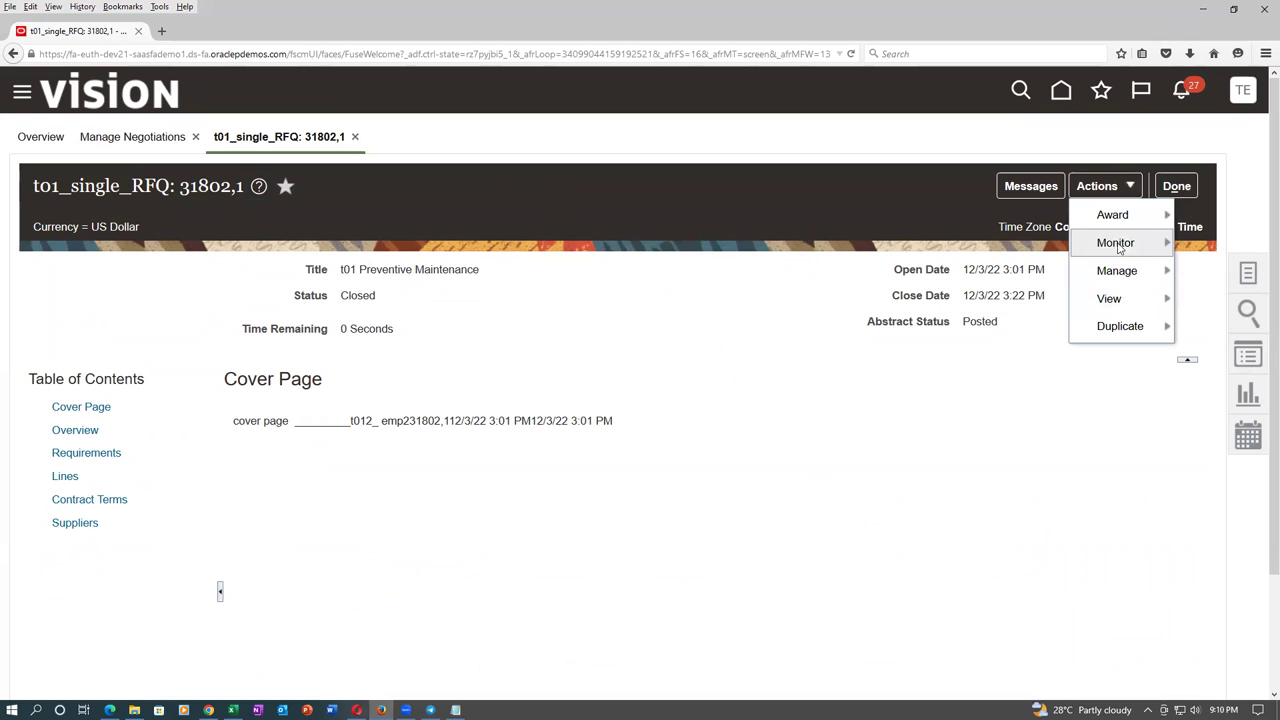
{"action": "mouse_move", "coordinate": [1116, 218]}
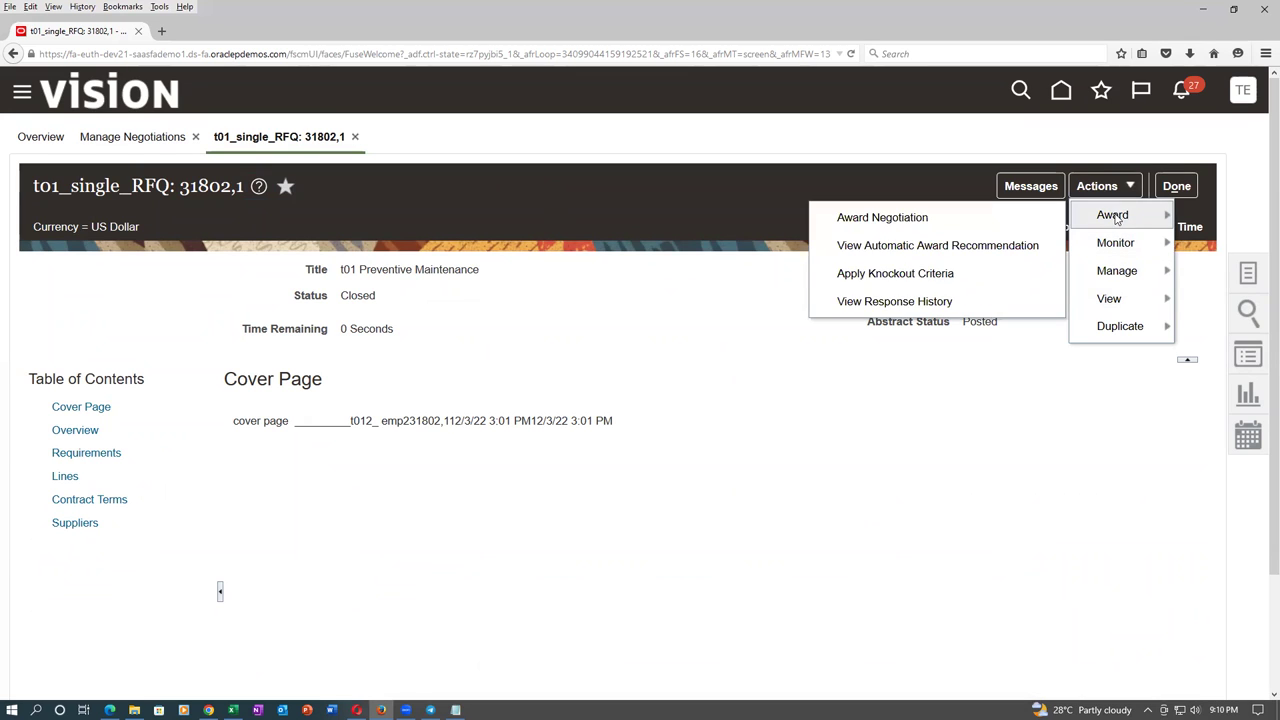
{"action": "left_click", "coordinate": [904, 277]}
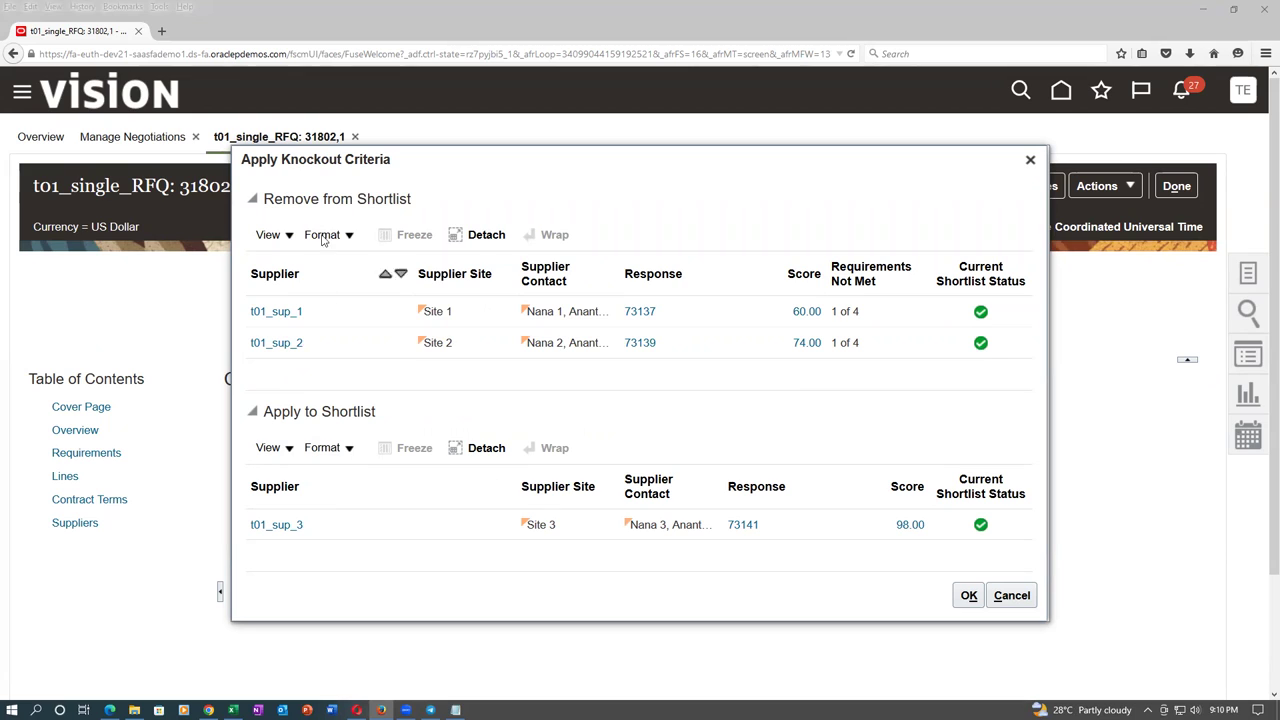
{"action": "left_click_drag", "start_coordinate": [270, 198], "coordinate": [395, 193]}
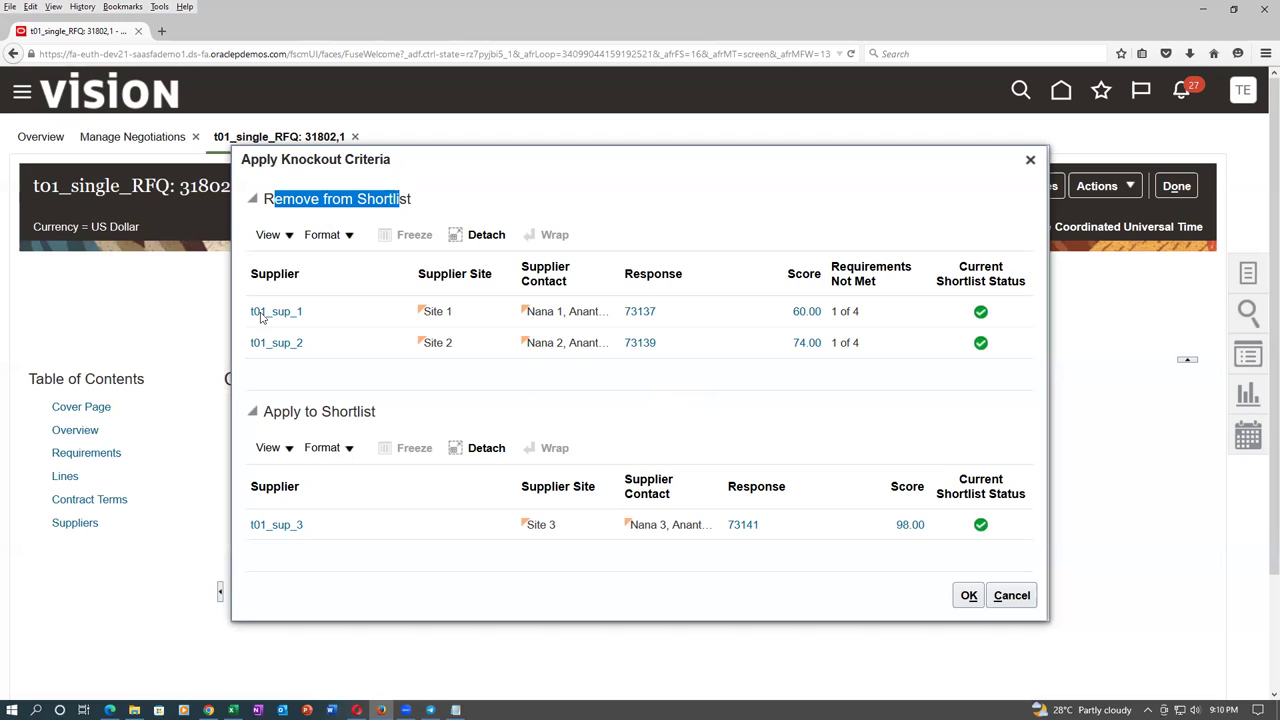
{"action": "left_click", "coordinate": [420, 192]}
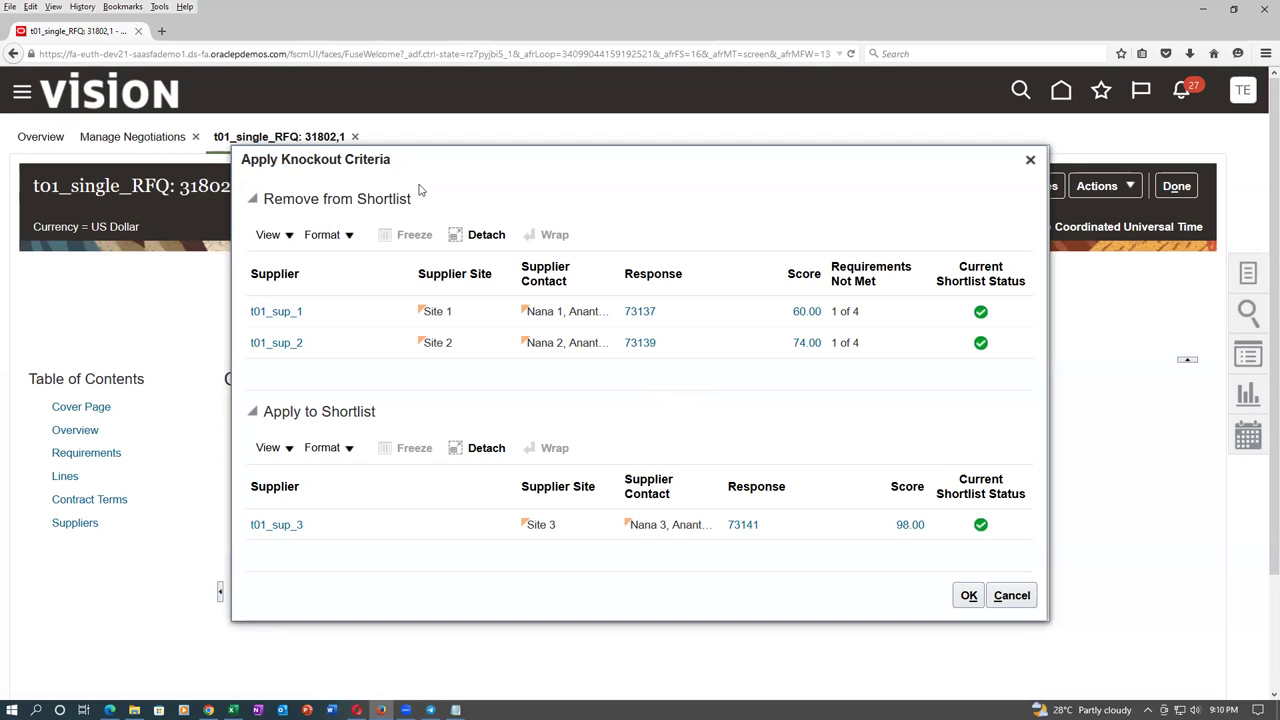
{"action": "left_click", "coordinate": [969, 596]}
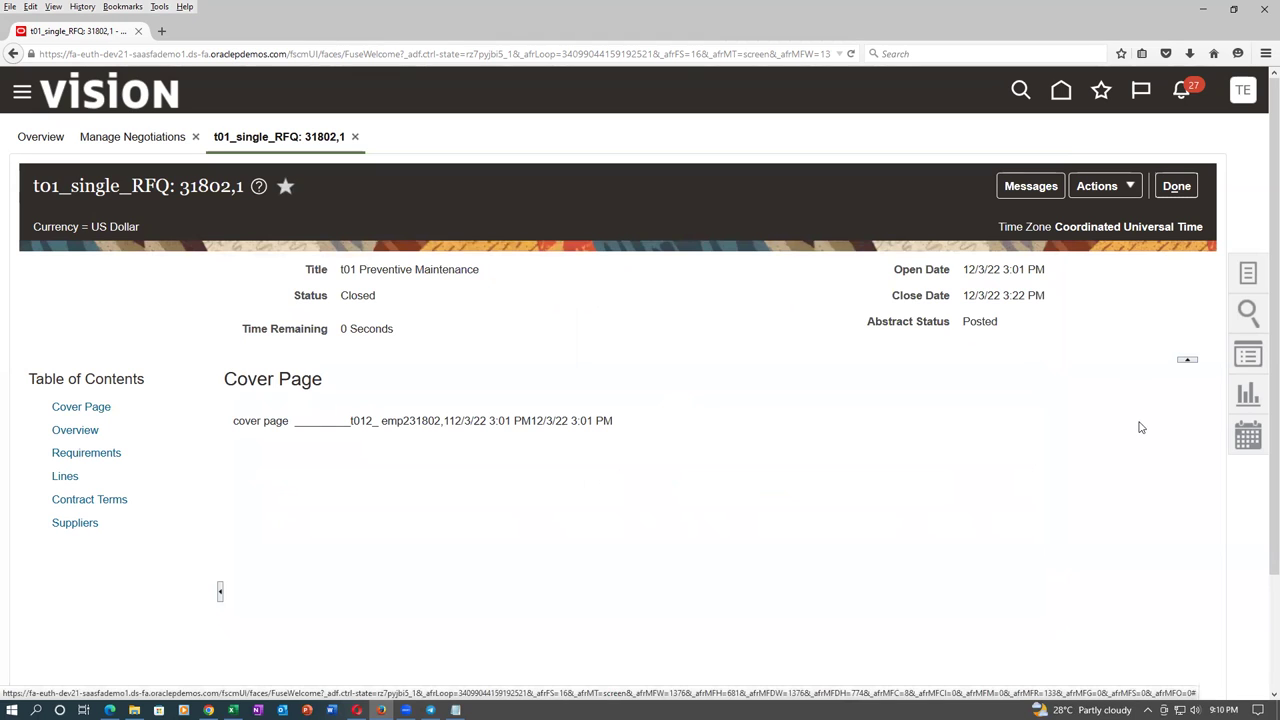
{"action": "left_click", "coordinate": [1112, 187]}
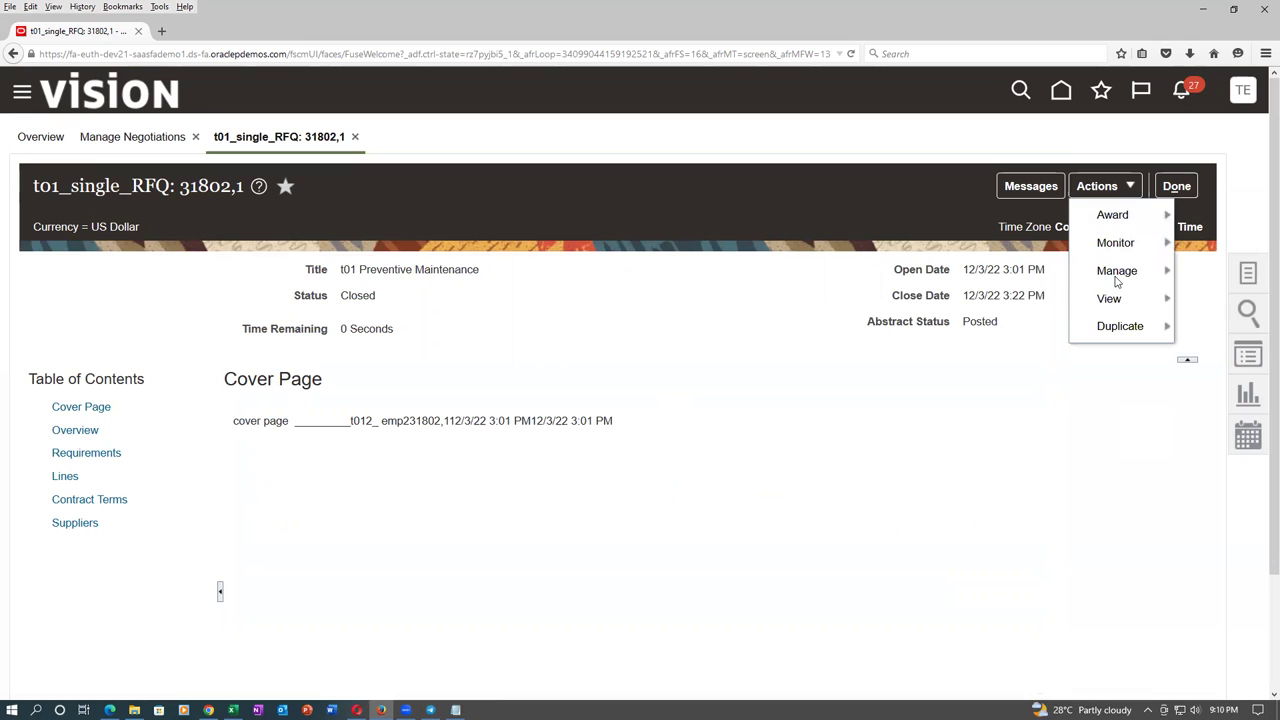
Go back to Manage Negotiations, reopen RFQ 31802,1 and bring up its Award action.
{"action": "mouse_move", "coordinate": [1115, 281]}
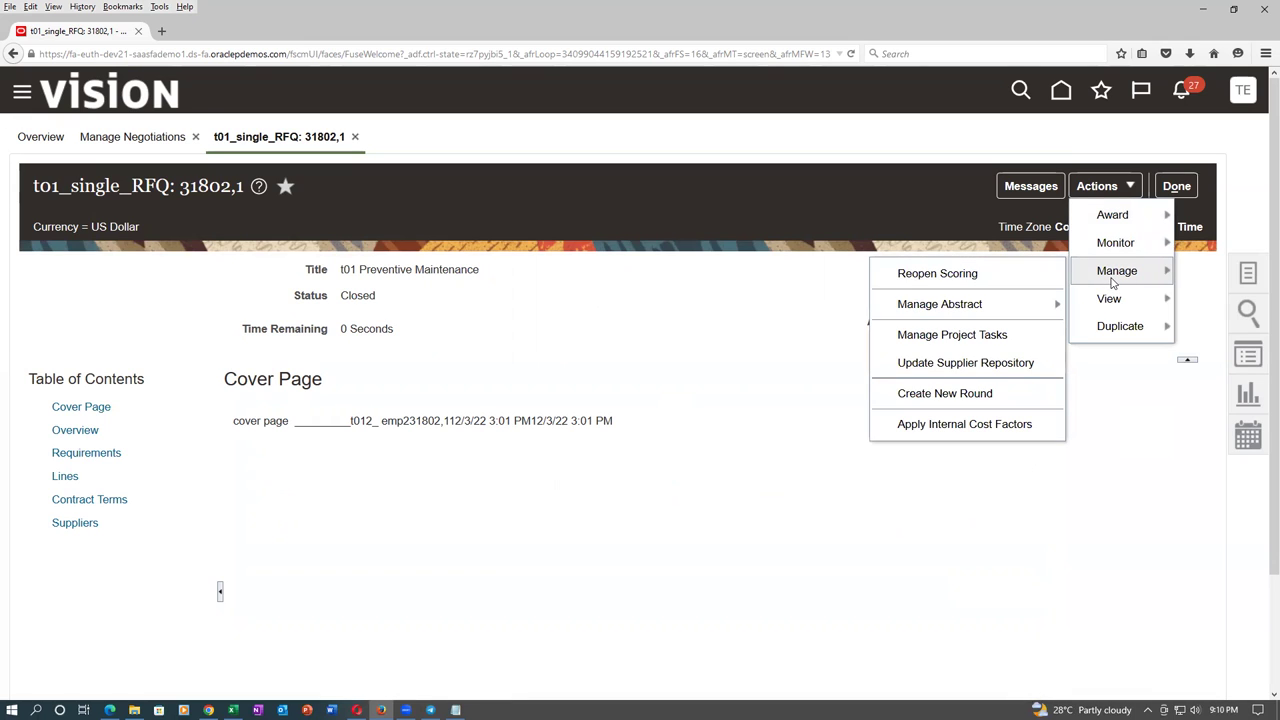
{"action": "left_click", "coordinate": [930, 399]}
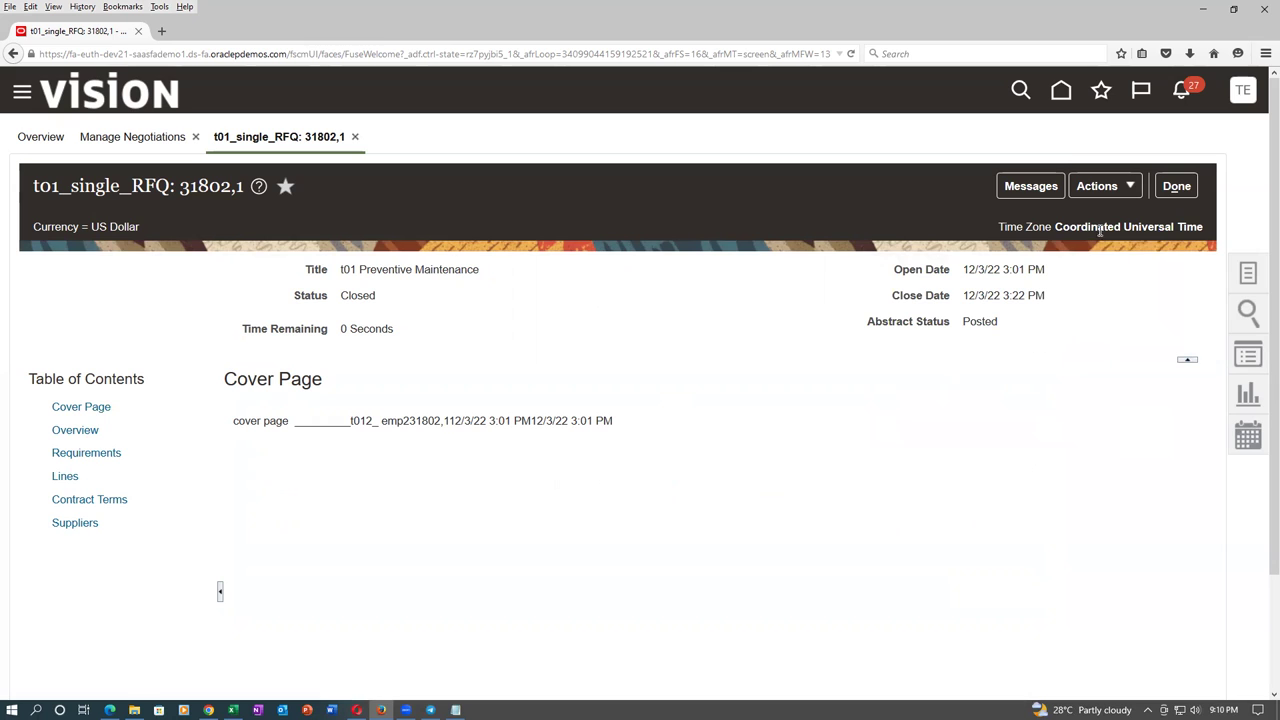
{"action": "left_click", "coordinate": [1176, 186]}
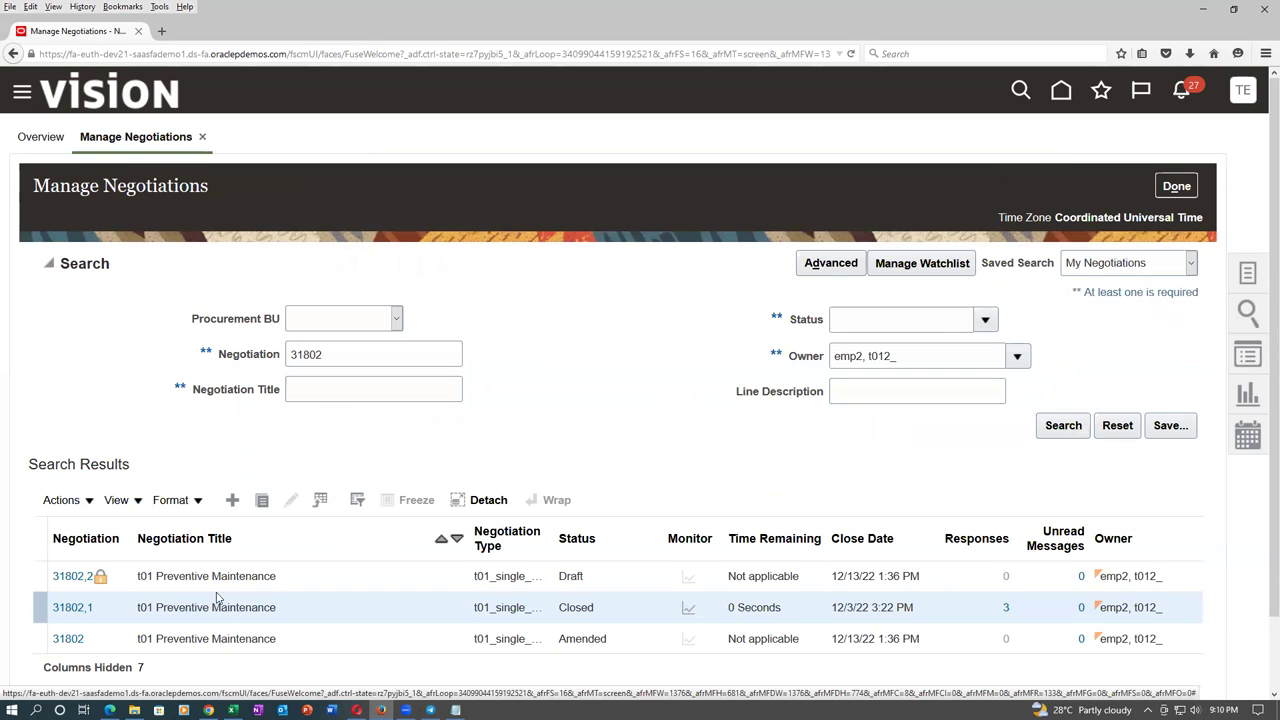
{"action": "left_click", "coordinate": [72, 607]}
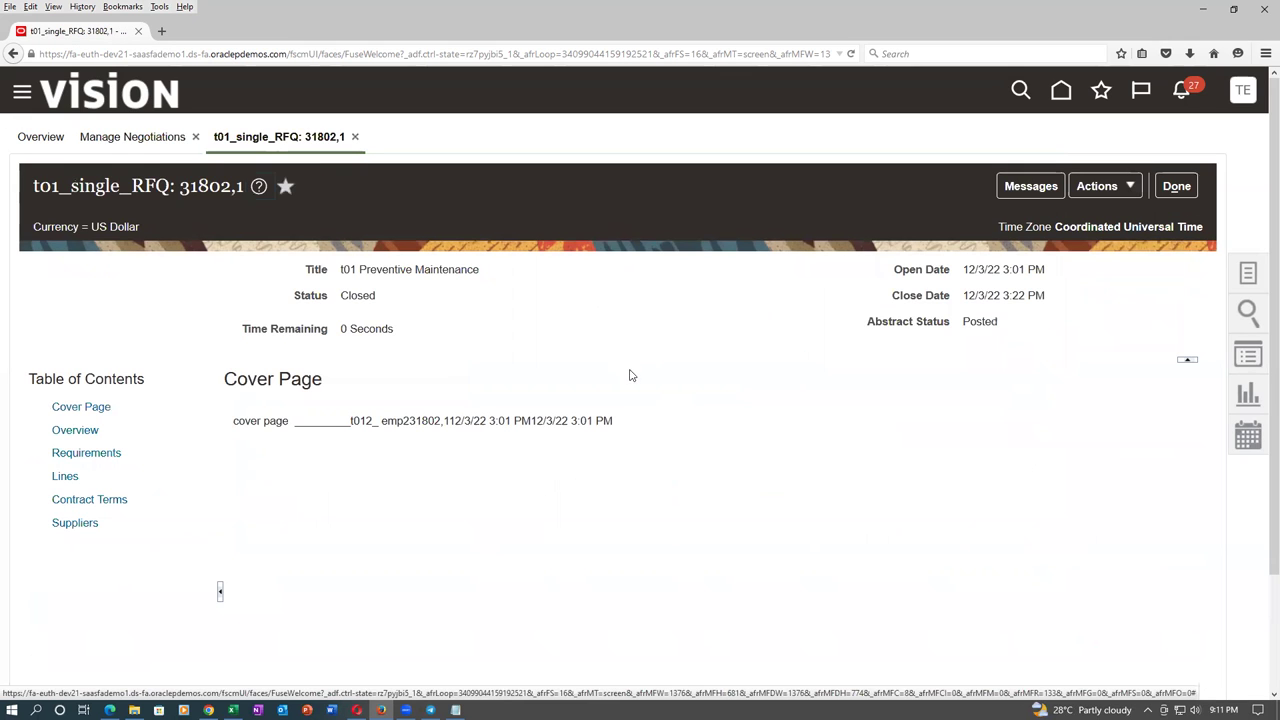
{"action": "left_click", "coordinate": [1106, 191]}
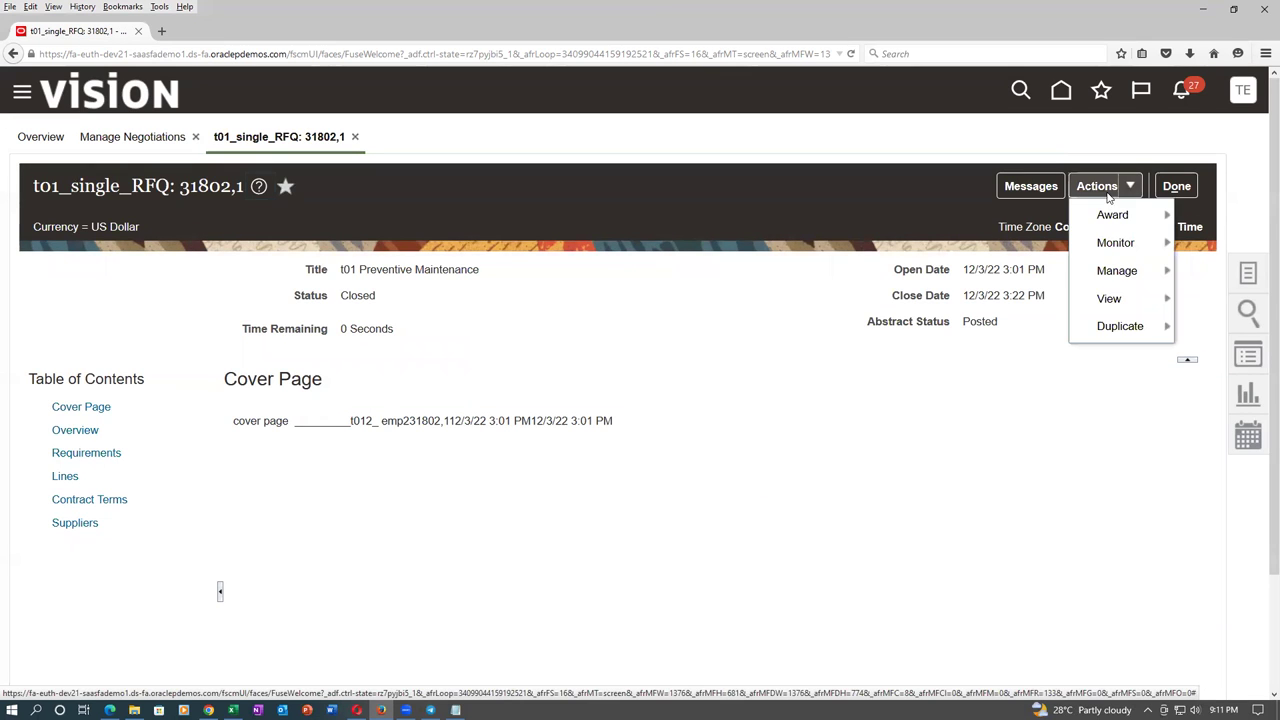
{"action": "mouse_move", "coordinate": [1108, 216]}
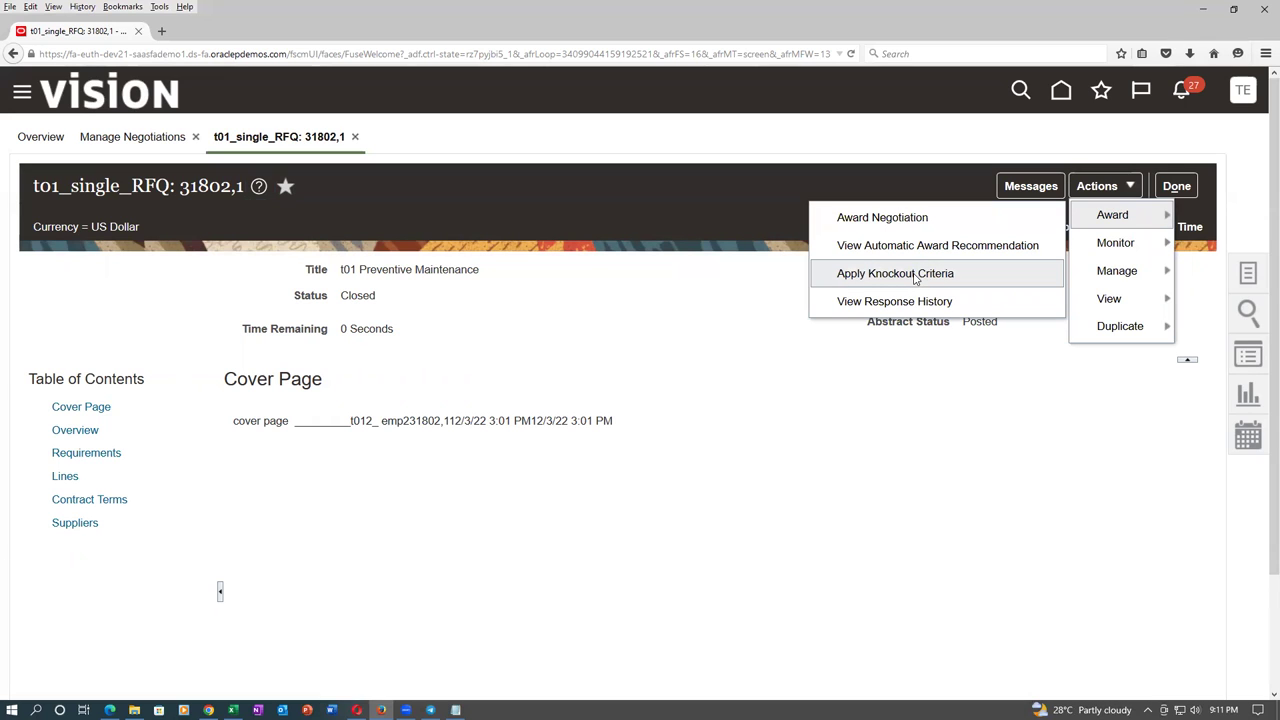
Open Award Negotiation for 31802,1 and review the knockout results, which leave only t01_sup_3 shortlisted at 1,185.00.
{"action": "left_click", "coordinate": [920, 217]}
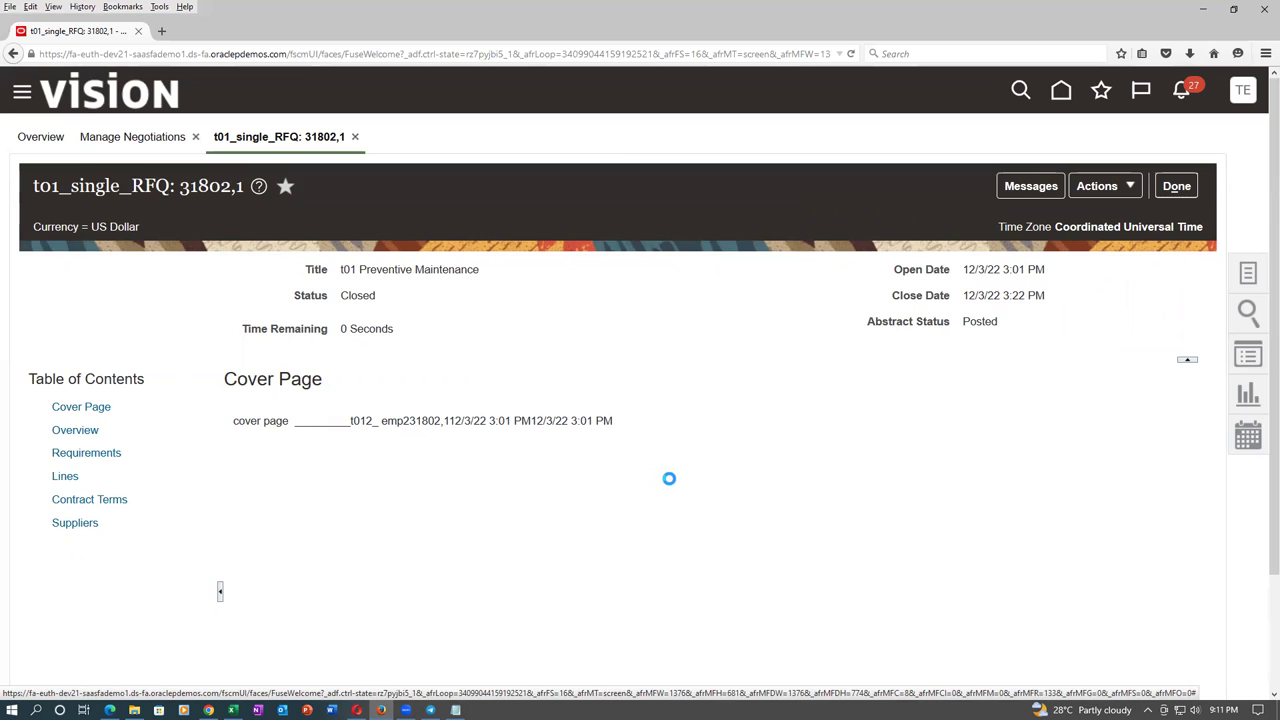
{"action": "scroll", "coordinate": [672, 483], "scroll_direction": "down", "scroll_amount": 2}
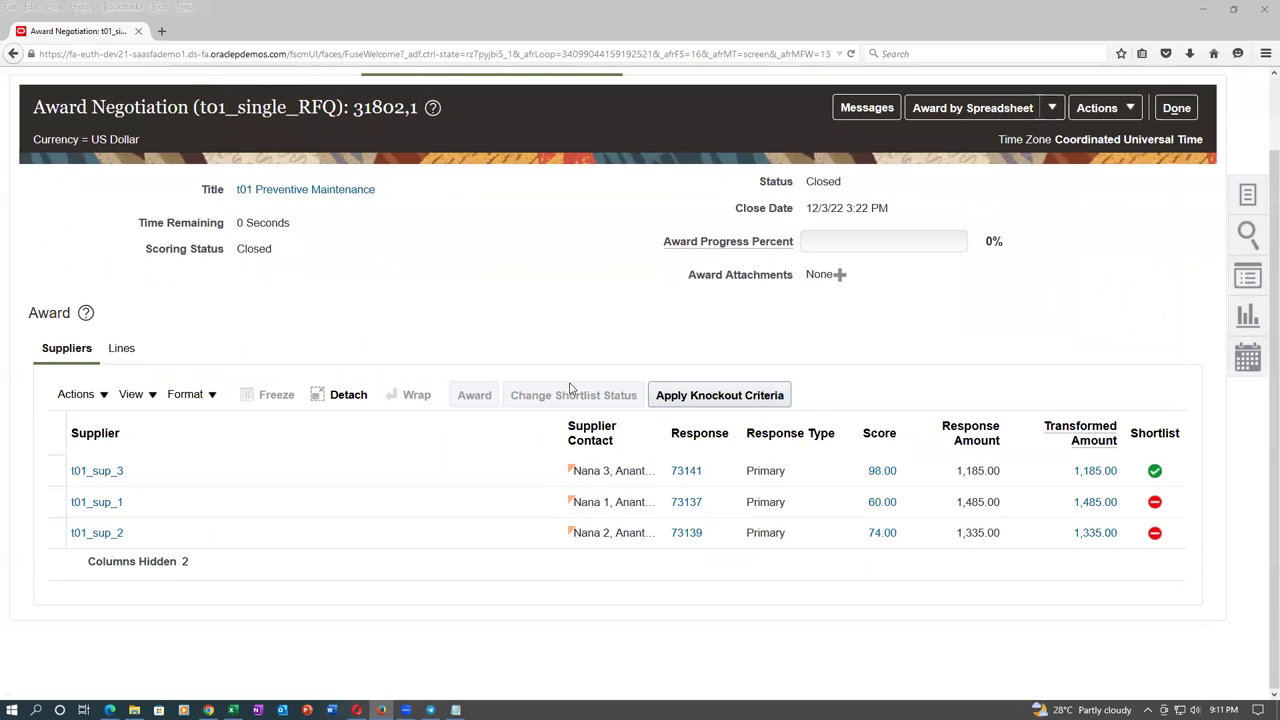
{"action": "left_click", "coordinate": [724, 398]}
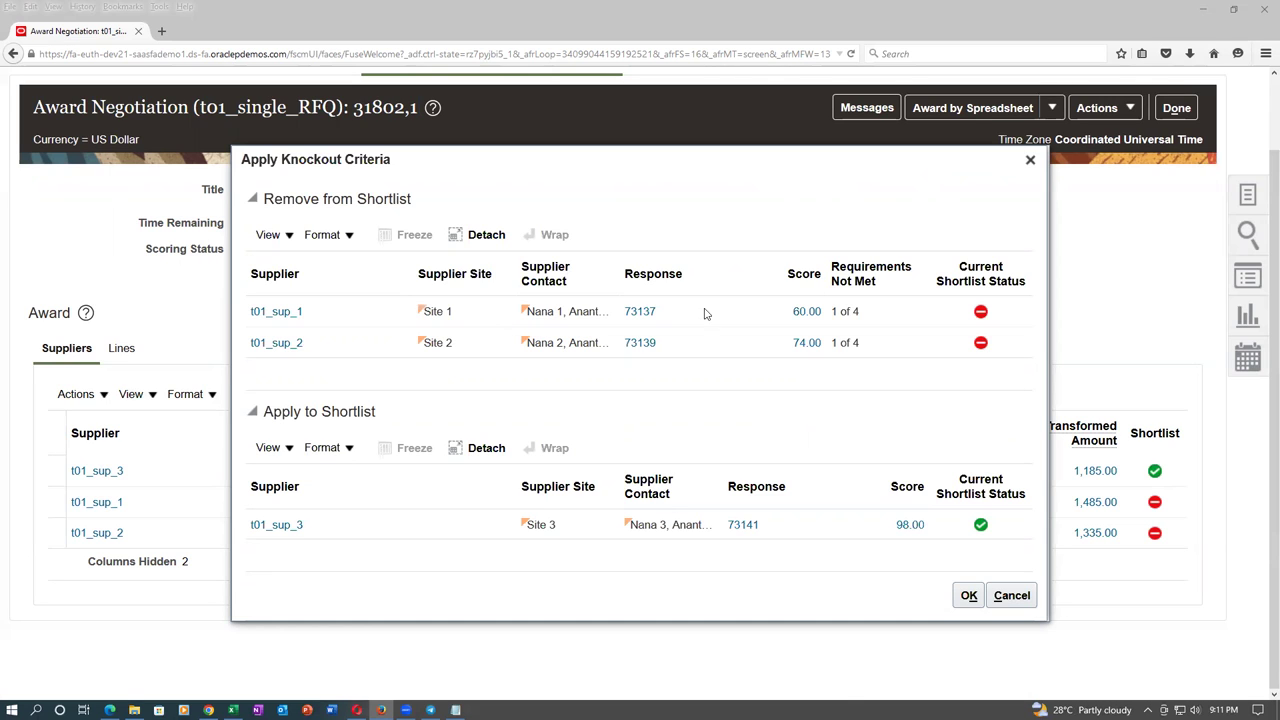
{"action": "left_click", "coordinate": [1030, 161]}
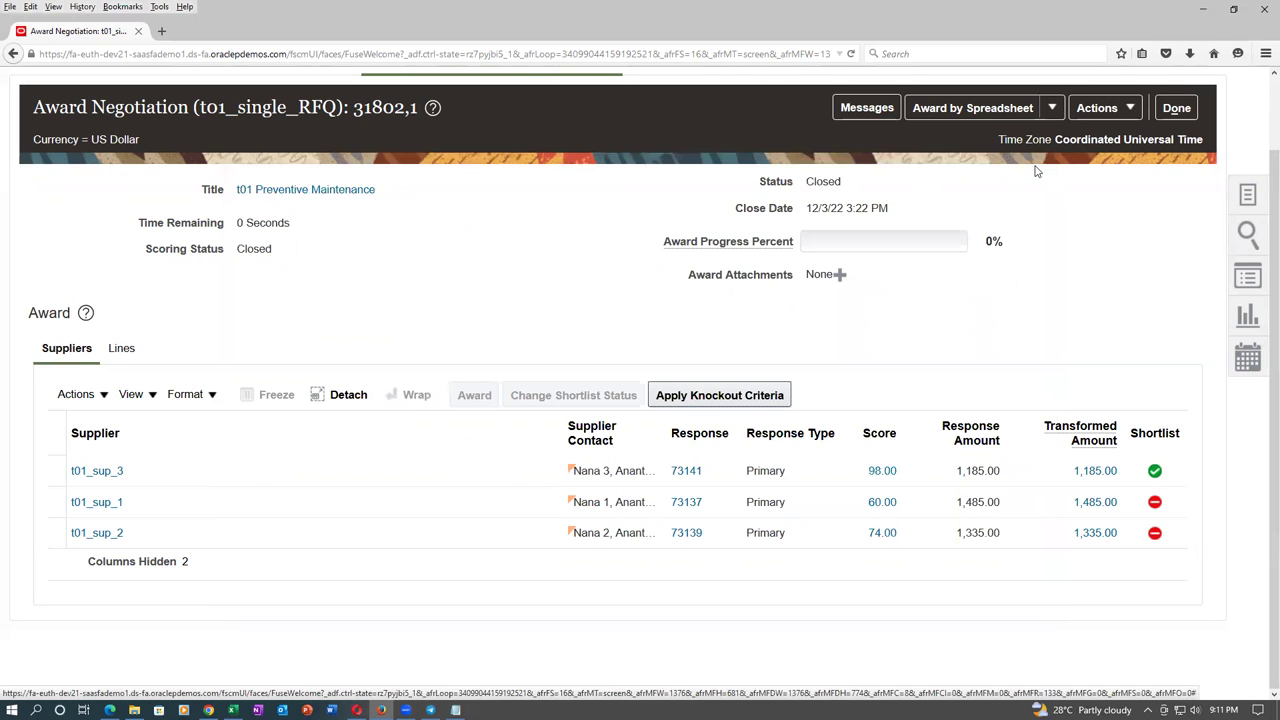
{"action": "left_click", "coordinate": [157, 511]}
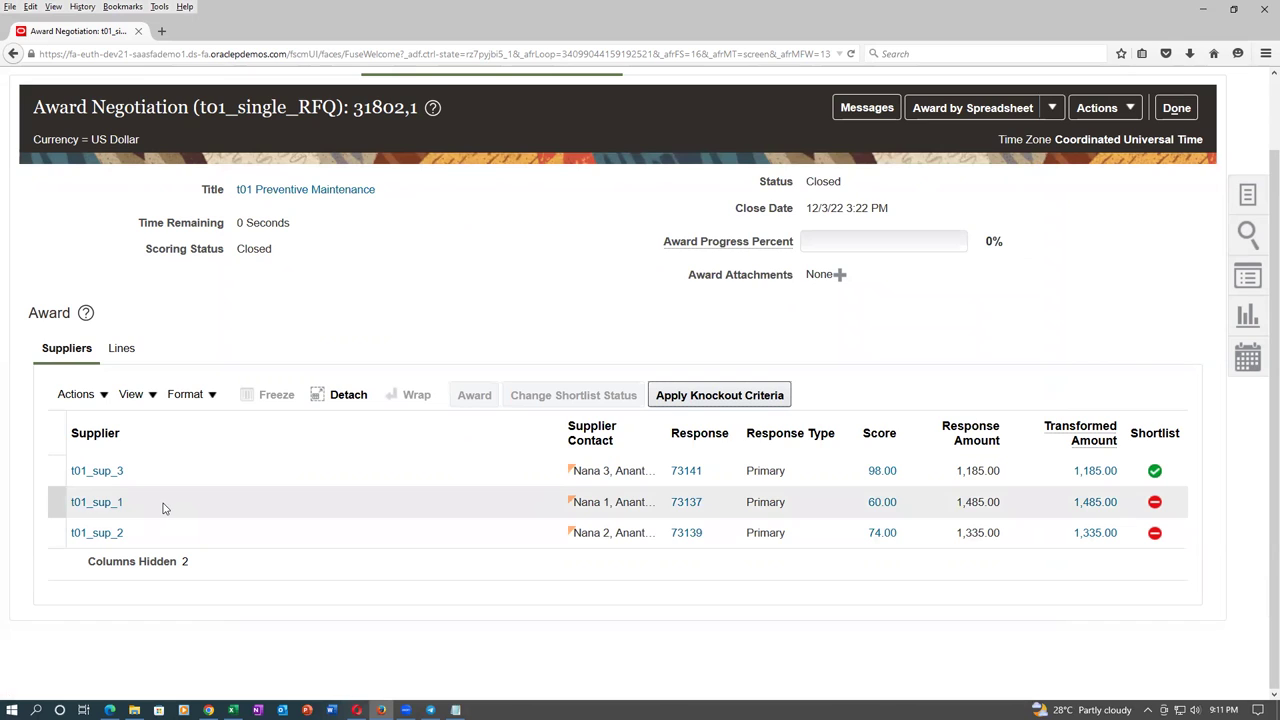
Change the shortlist status of t01_sup_1, then t01_sup_2, accepting the warning and confirmation each time.
{"action": "left_click", "coordinate": [165, 509]}
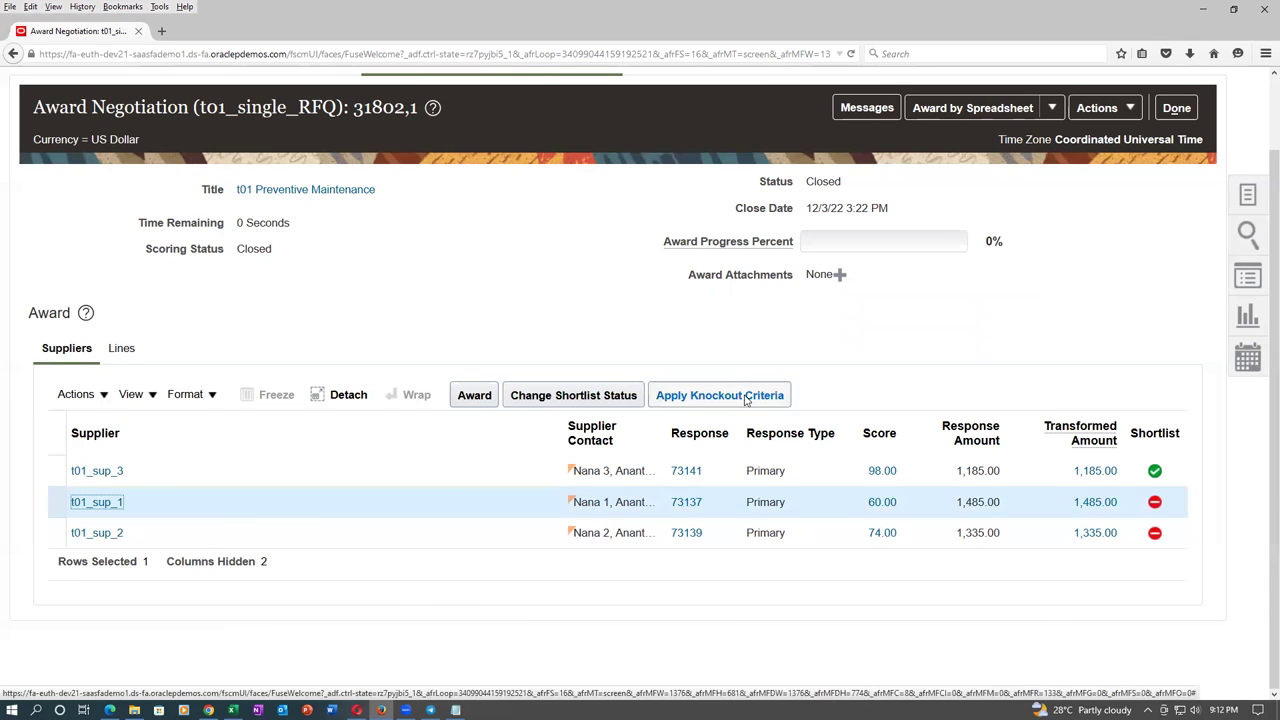
{"action": "left_click", "coordinate": [150, 508]}
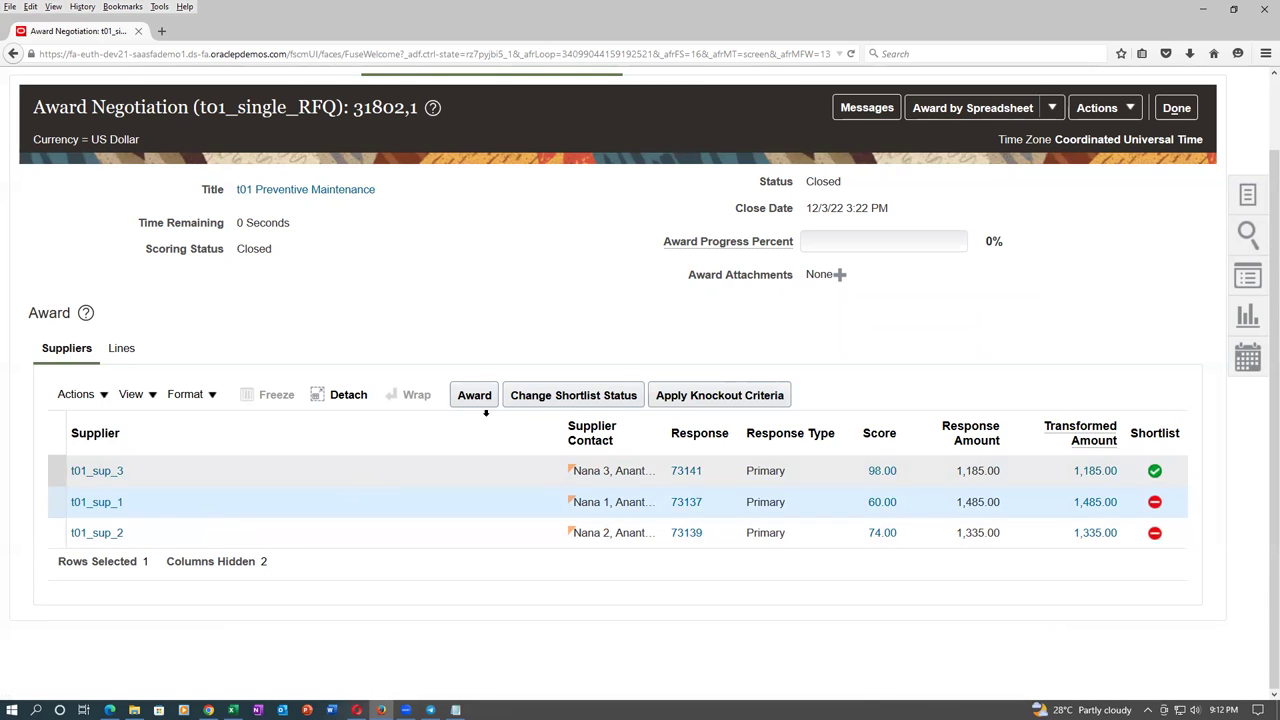
{"action": "left_click", "coordinate": [560, 397]}
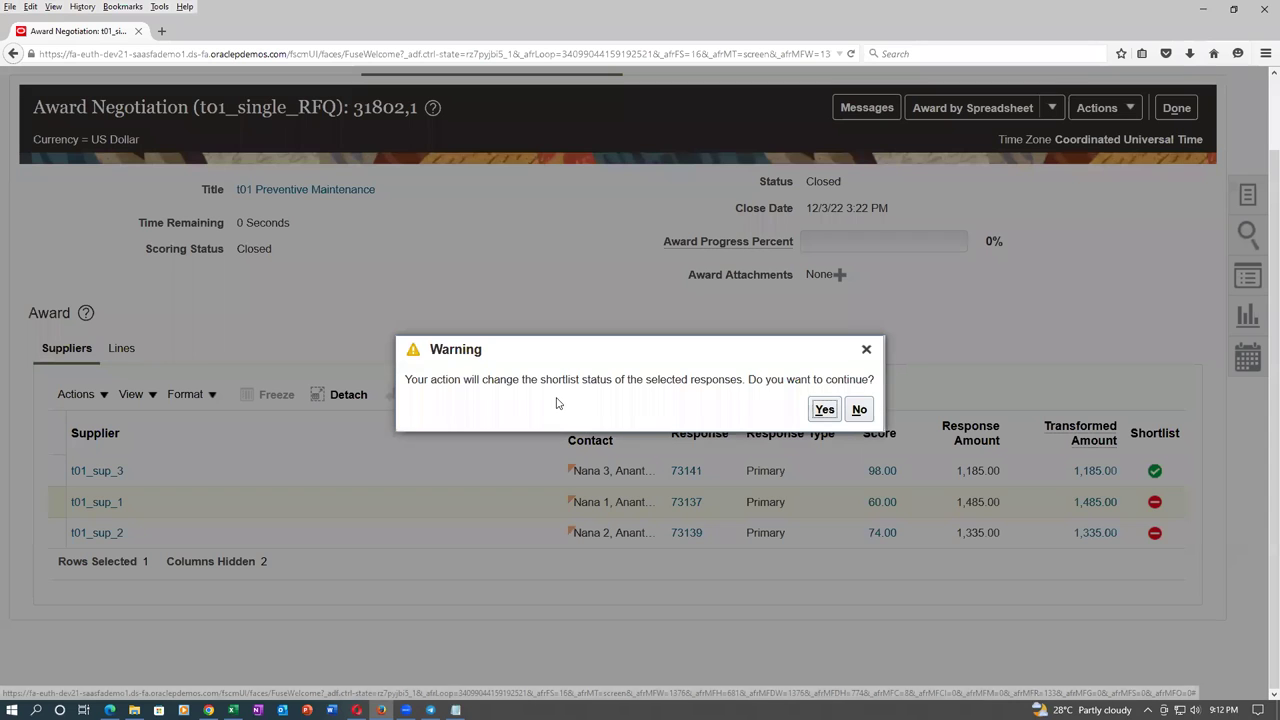
{"action": "left_click", "coordinate": [820, 410]}
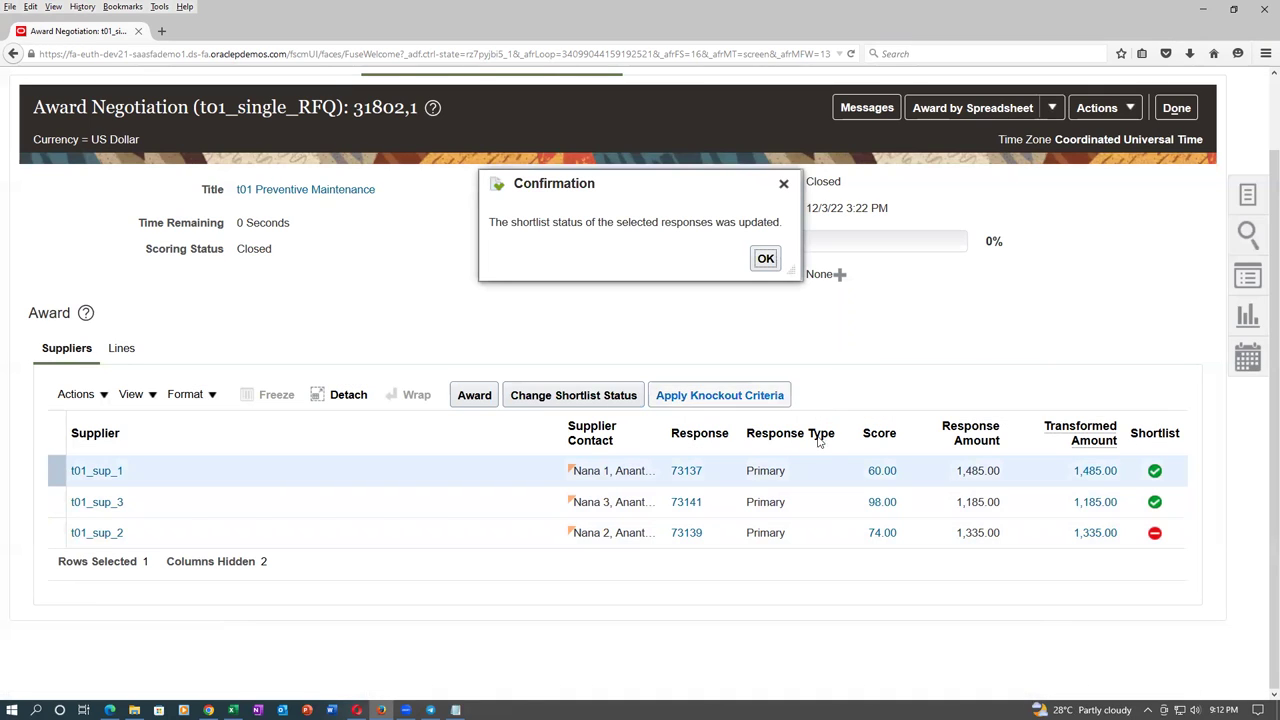
{"action": "left_click", "coordinate": [766, 260]}
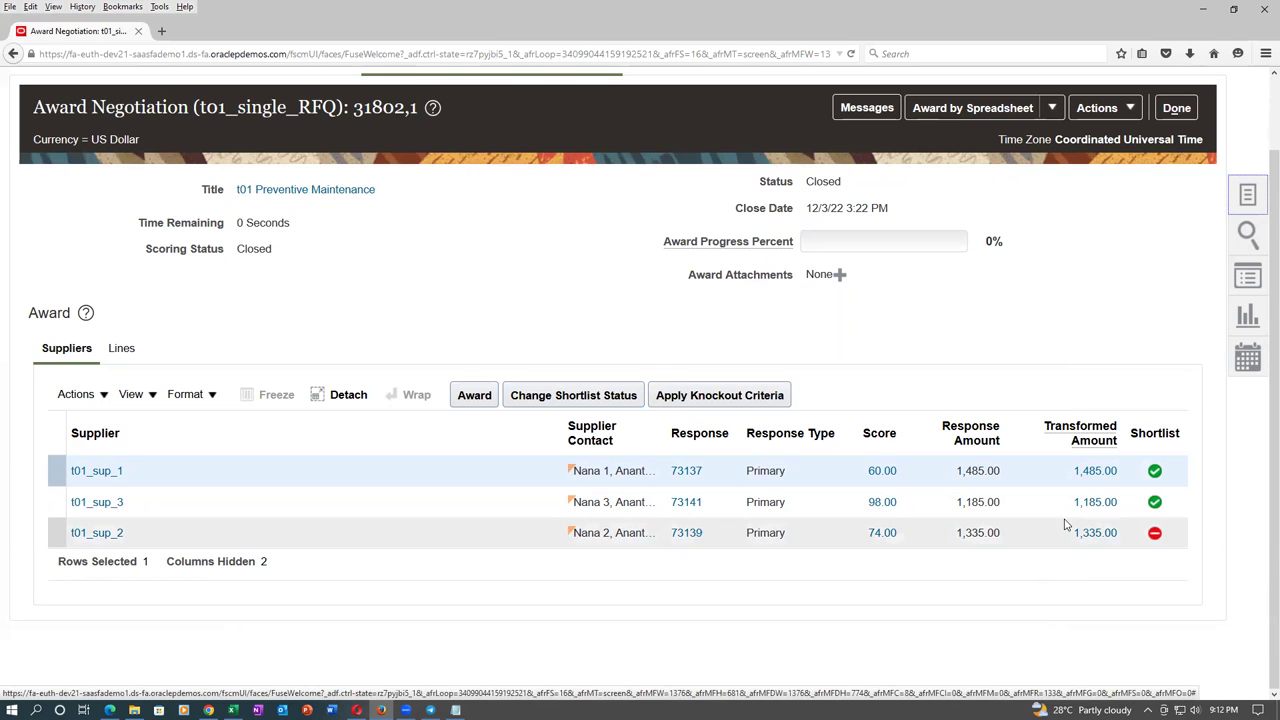
{"action": "left_click", "coordinate": [206, 530]}
{"action": "left_click", "coordinate": [566, 400]}
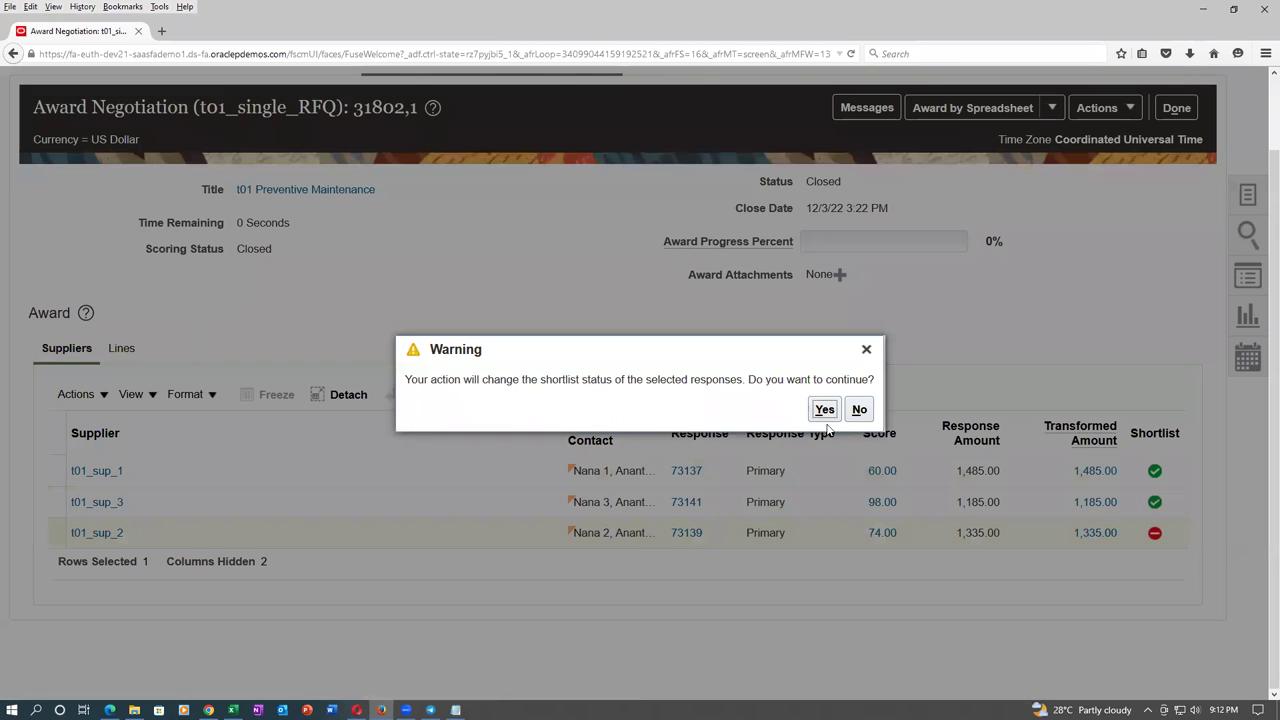
{"action": "left_click", "coordinate": [822, 410]}
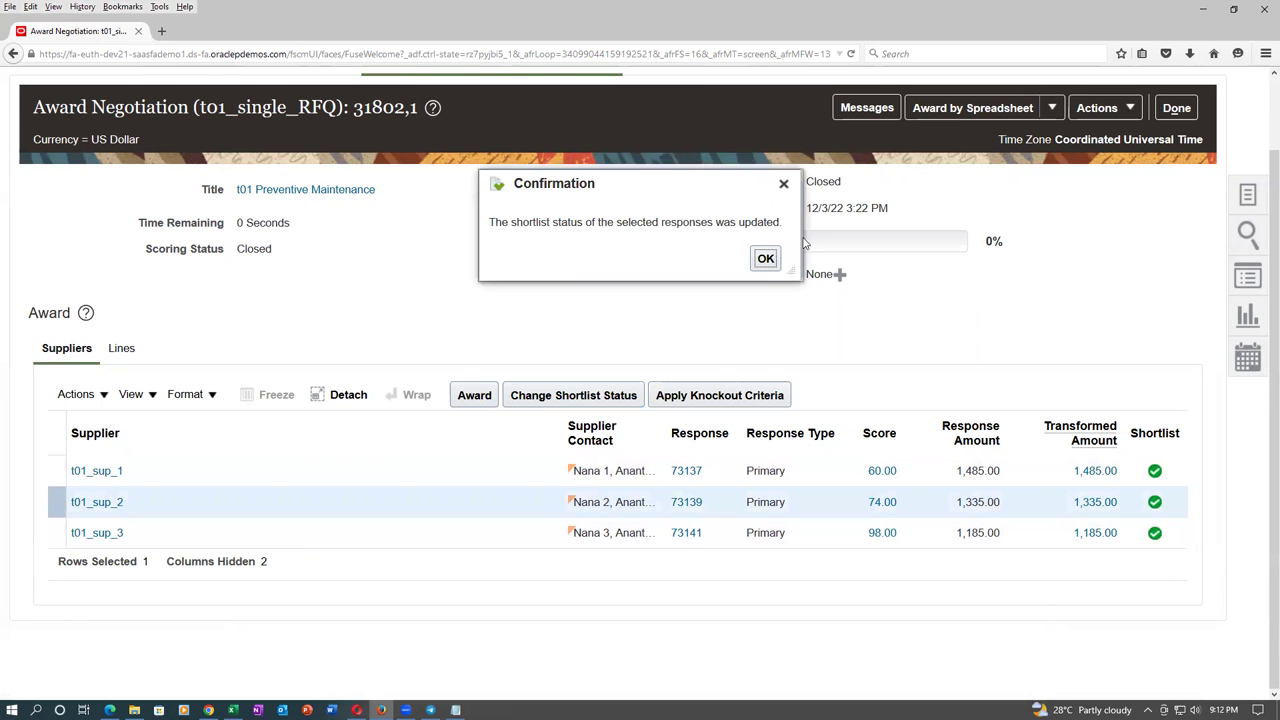
{"action": "left_click", "coordinate": [765, 258]}
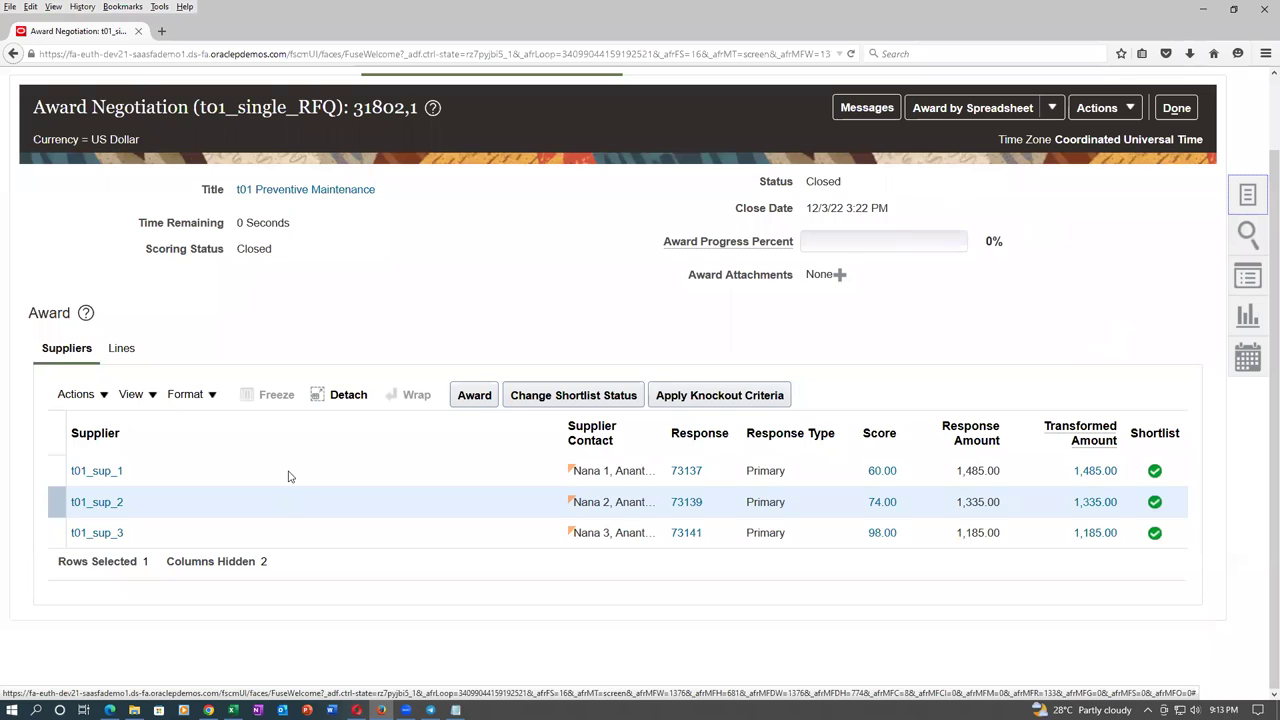
Select only supplier t01_sup_2 and open its Award Responses page for RFQ 31802,1.
{"action": "left_click", "coordinate": [294, 503]}
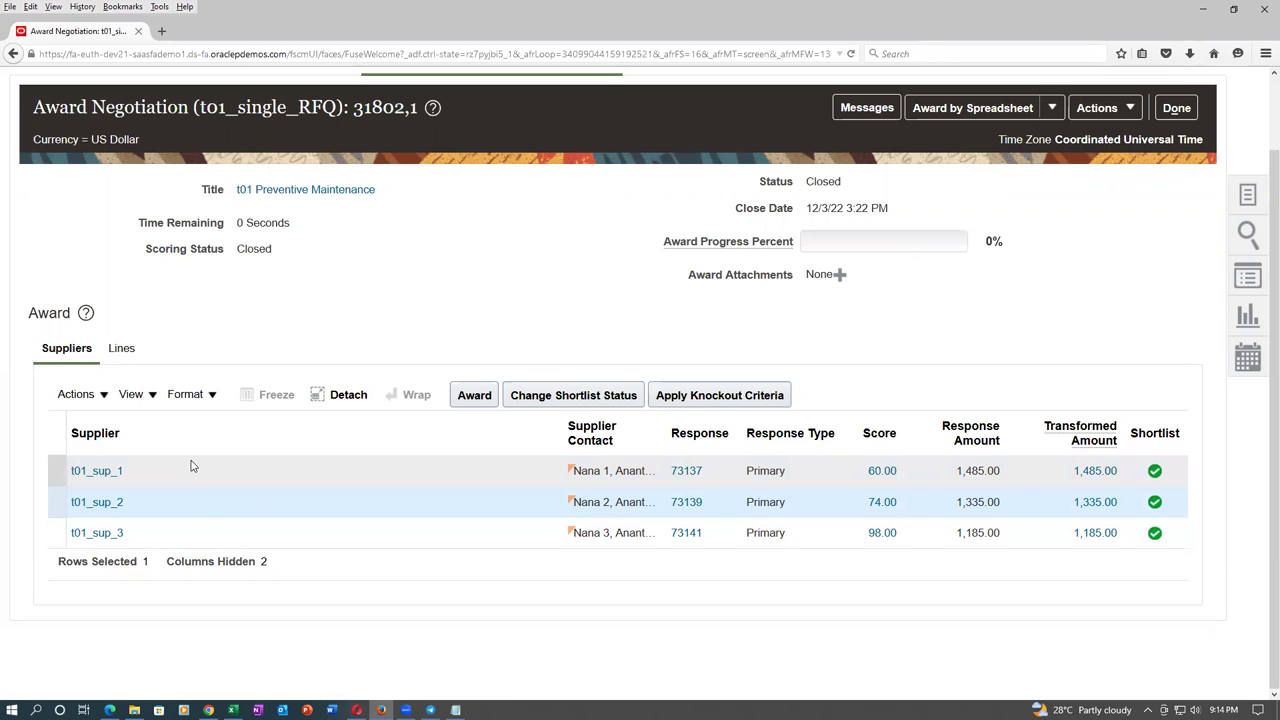
{"action": "left_click", "coordinate": [463, 396]}
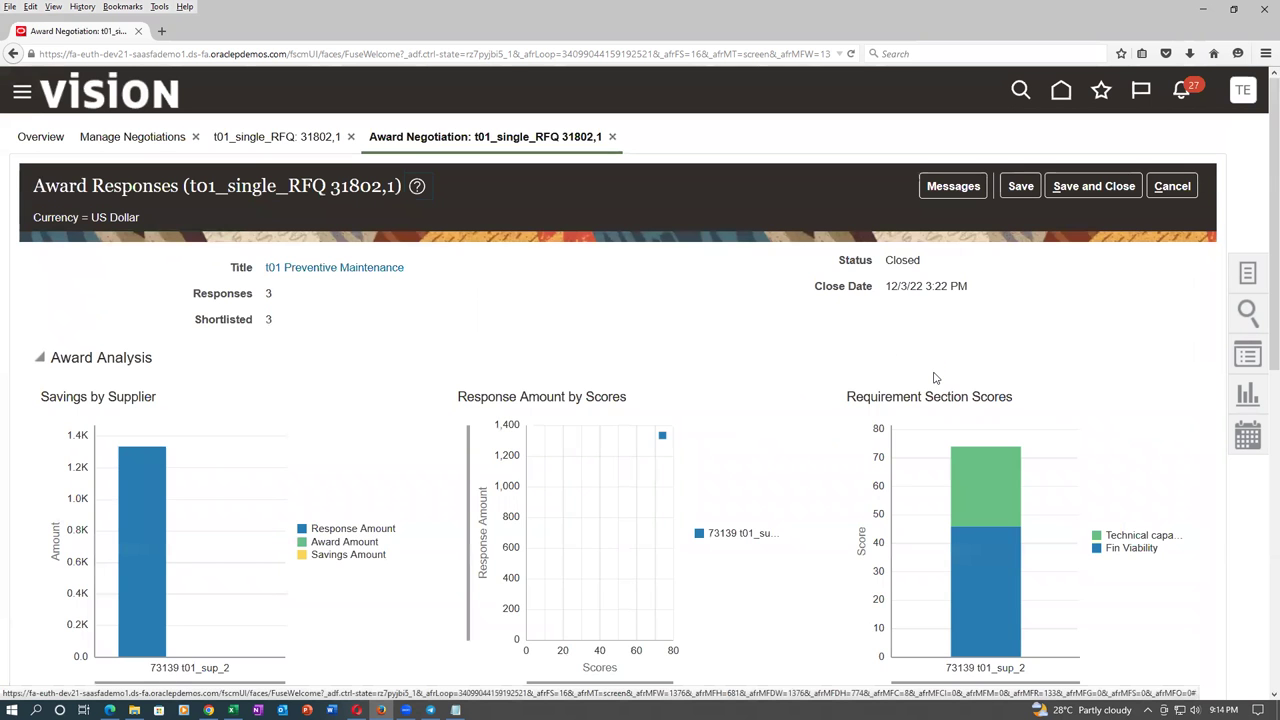
{"action": "scroll", "coordinate": [935, 378], "scroll_direction": "down", "scroll_amount": 6}
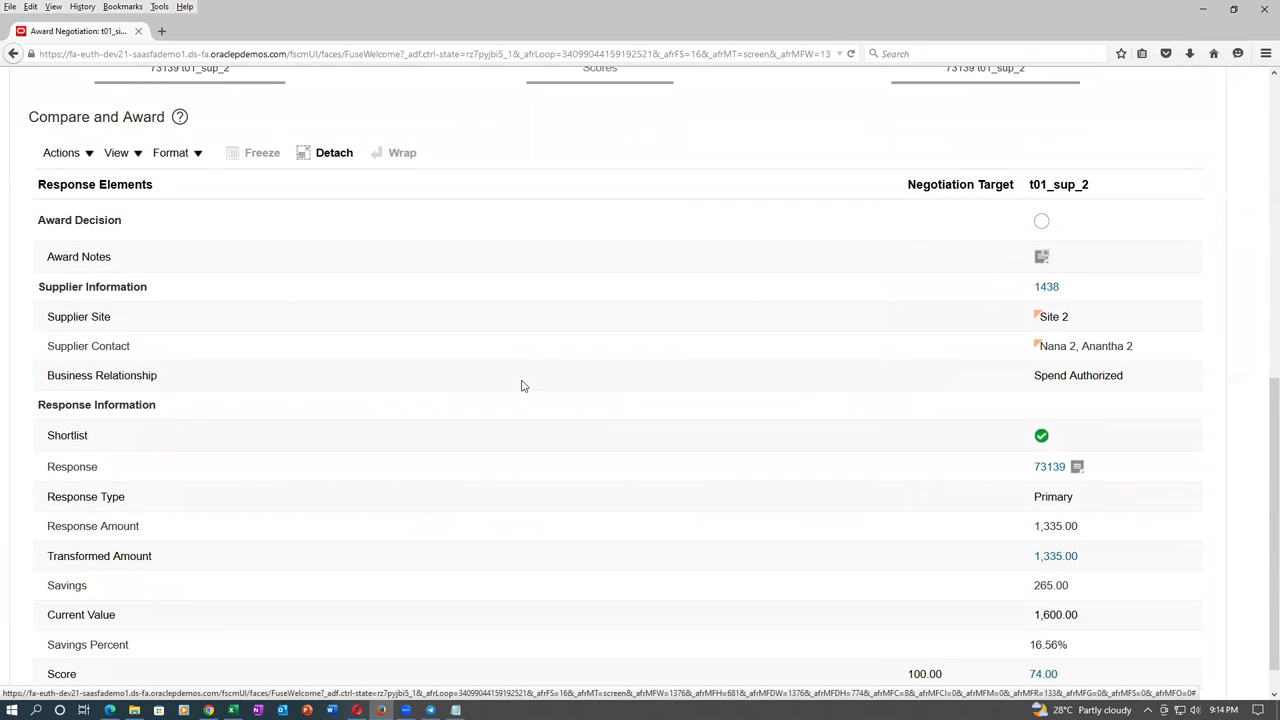
{"action": "scroll", "coordinate": [521, 385], "scroll_direction": "up", "scroll_amount": 3}
{"action": "scroll", "coordinate": [560, 437], "scroll_direction": "up", "scroll_amount": 3}
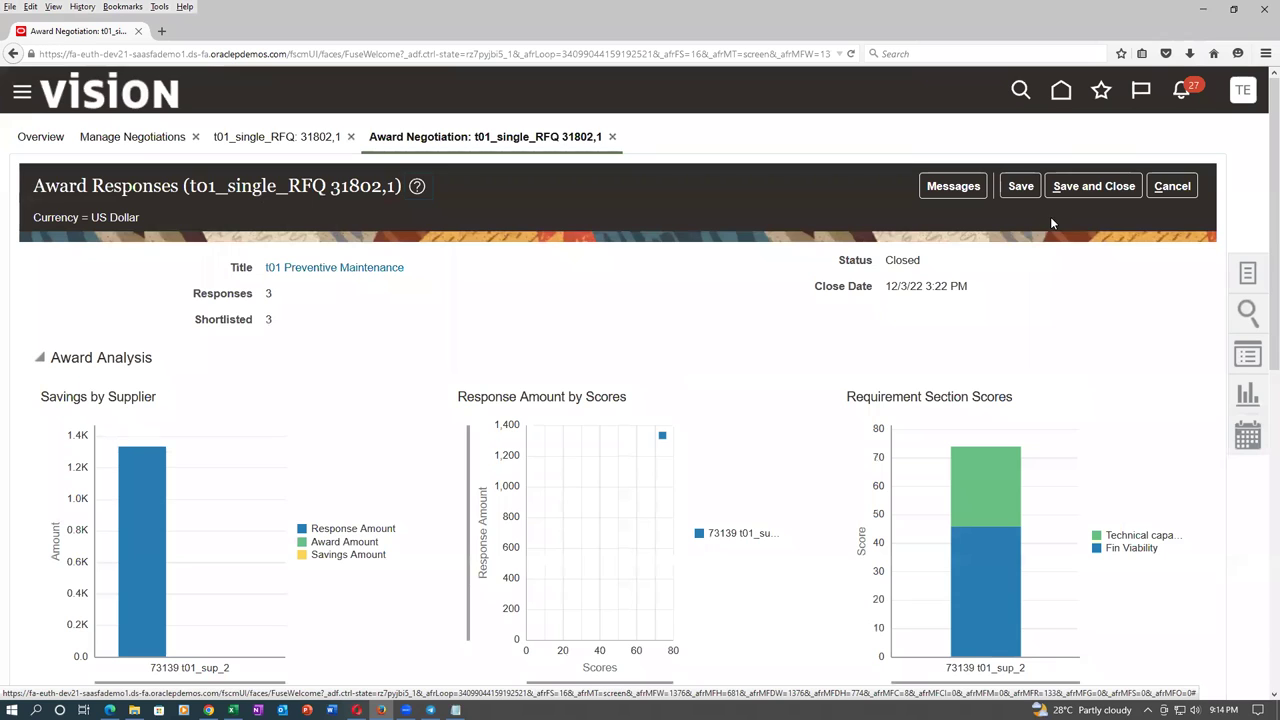
Discard the single-supplier award and open award responses for t01_sup_1, t01_sup_2 and t01_sup_3 together.
{"action": "left_click", "coordinate": [1149, 200]}
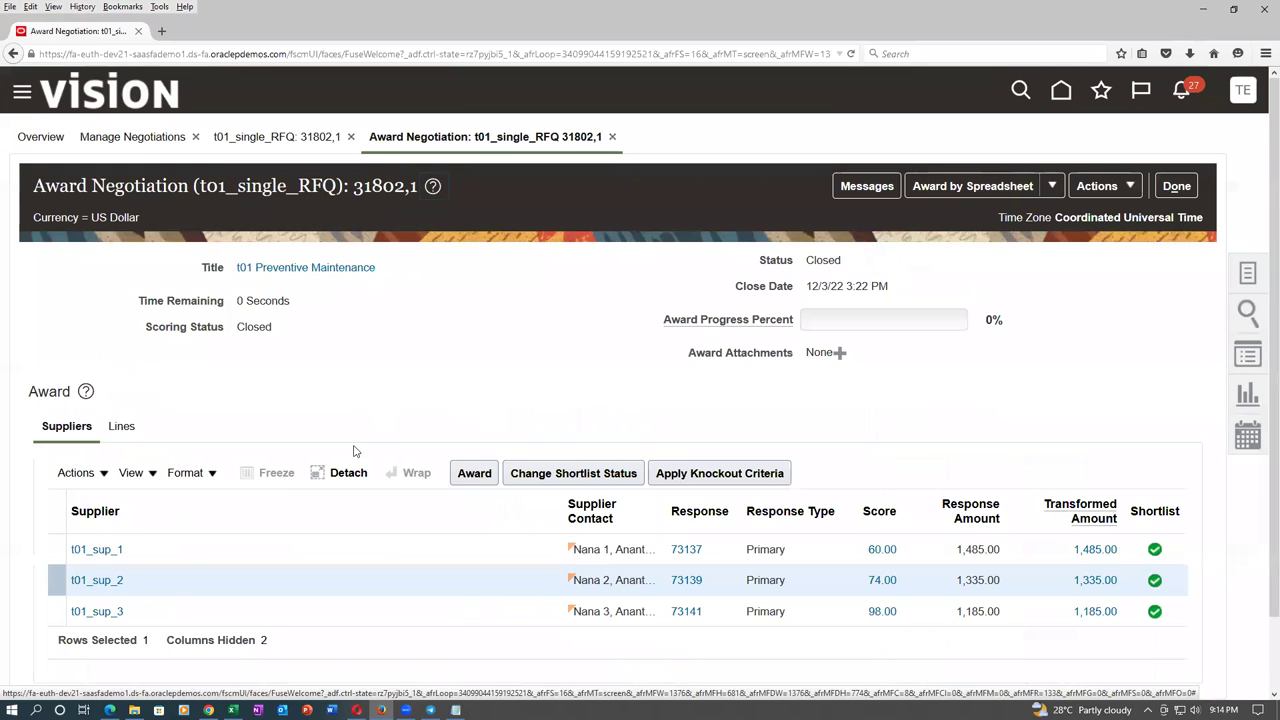
{"action": "left_click", "coordinate": [50, 548]}
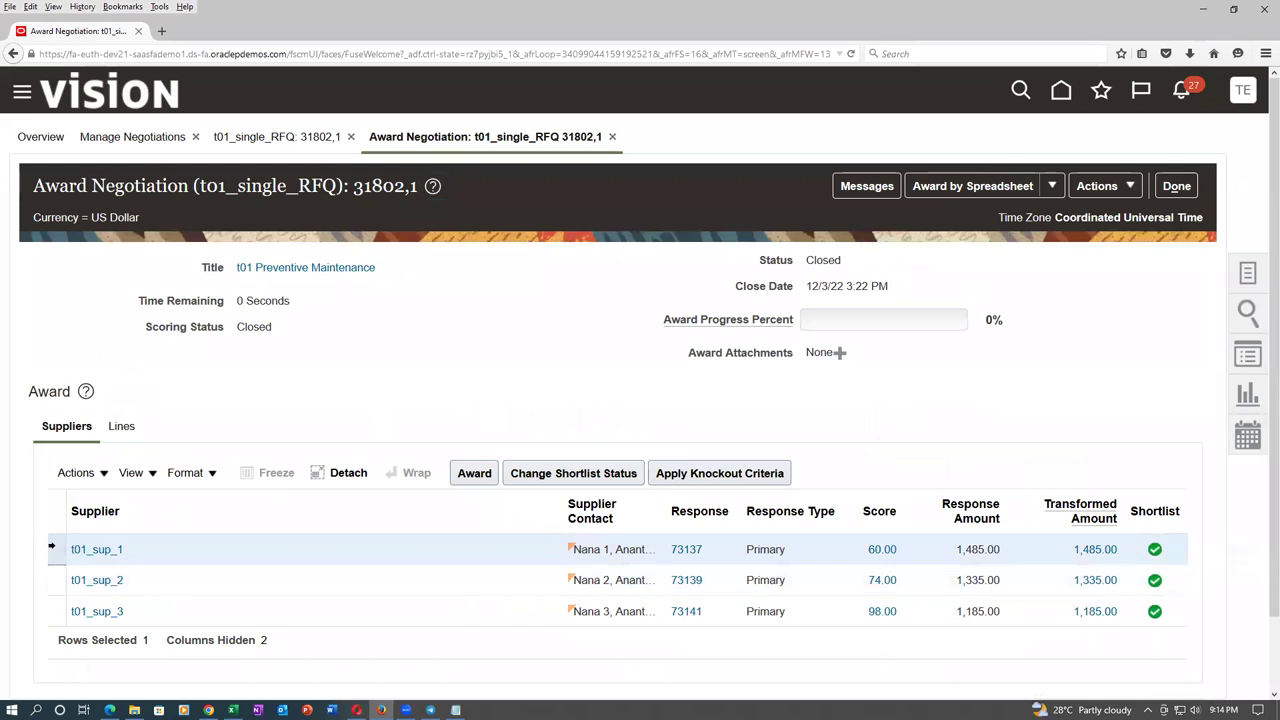
{"action": "left_click", "coordinate": [50, 579], "text": "ctrl"}
{"action": "left_click", "coordinate": [56, 610], "text": "ctrl"}
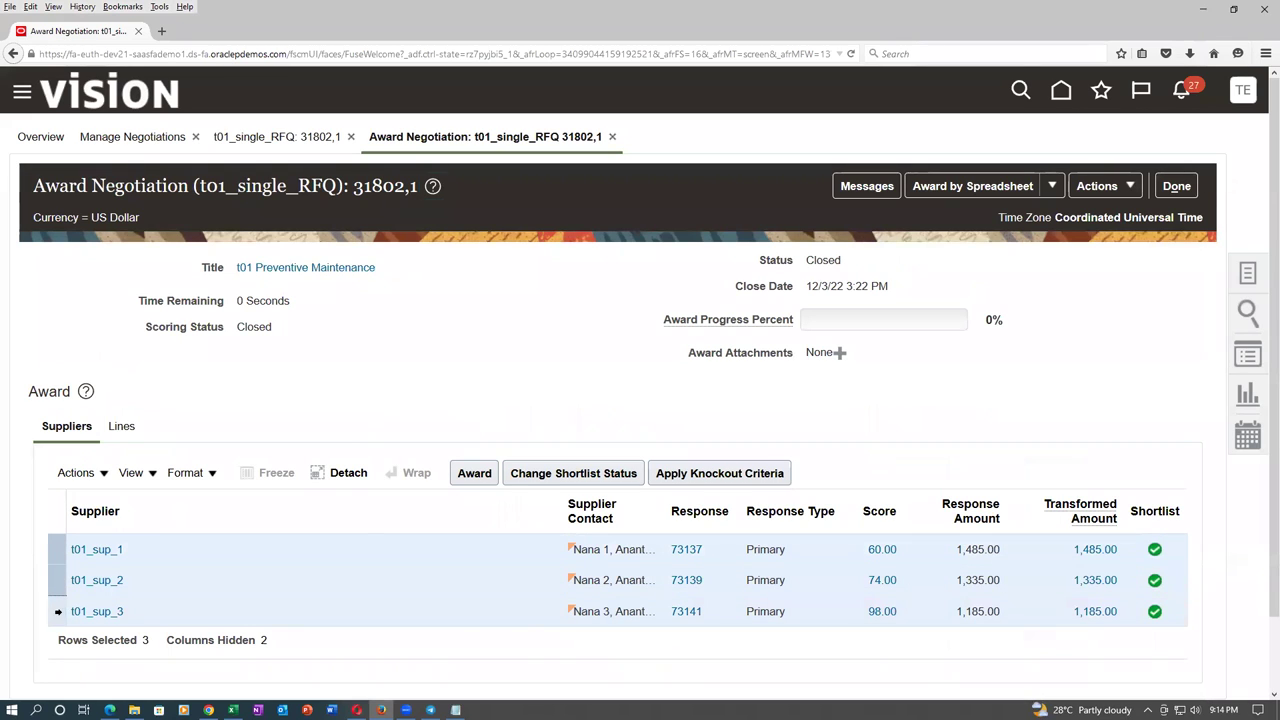
{"action": "left_click", "coordinate": [474, 474]}
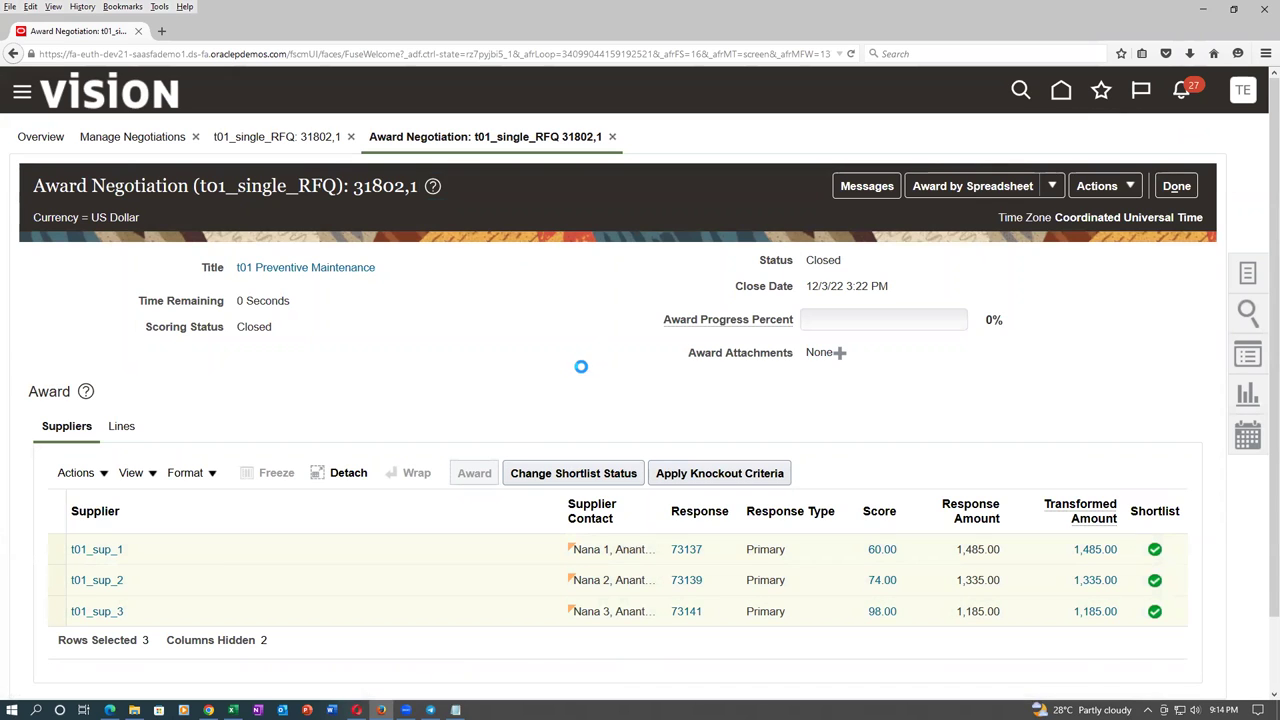
Try t01_sup_1, then t01_sup_2, as the award decision, review the comparison, and cancel unsaved.
{"action": "scroll", "coordinate": [1143, 372], "scroll_direction": "down", "scroll_amount": 5}
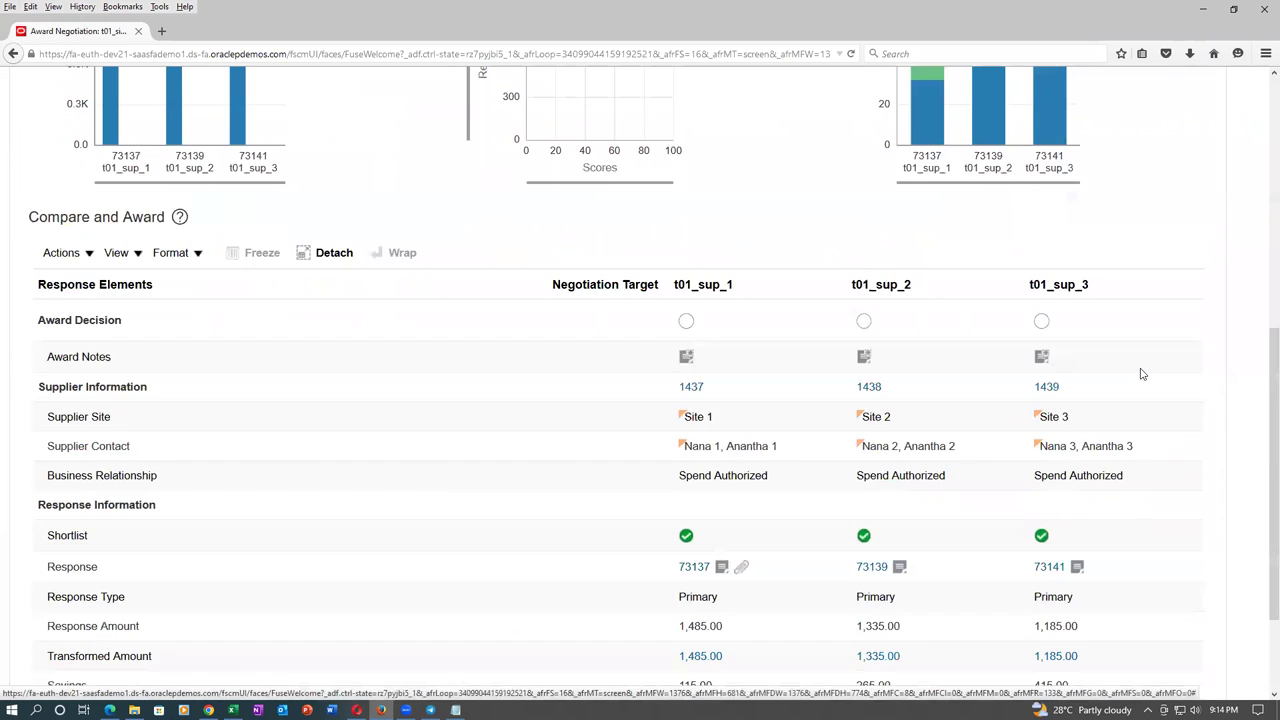
{"action": "left_click", "coordinate": [686, 321]}
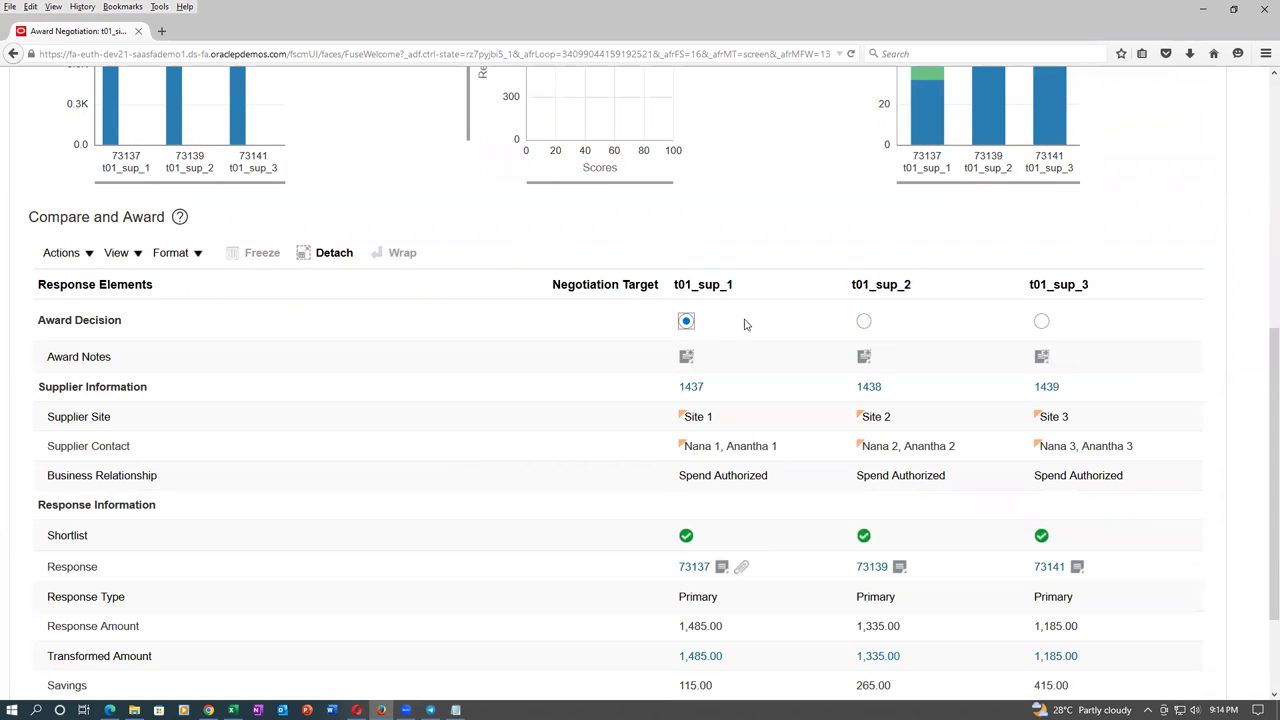
{"action": "left_click", "coordinate": [864, 321]}
{"action": "scroll", "coordinate": [795, 490], "scroll_direction": "down", "scroll_amount": 2}
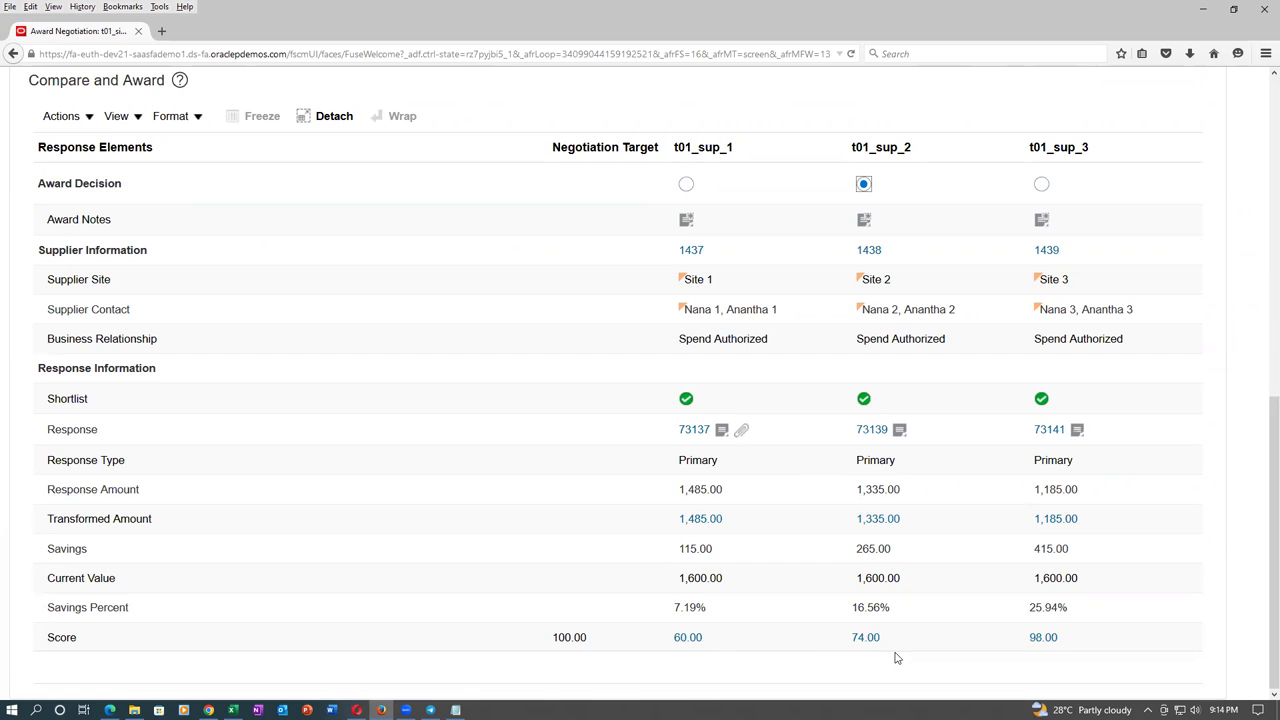
{"action": "scroll", "coordinate": [1007, 654], "scroll_direction": "up", "scroll_amount": 3}
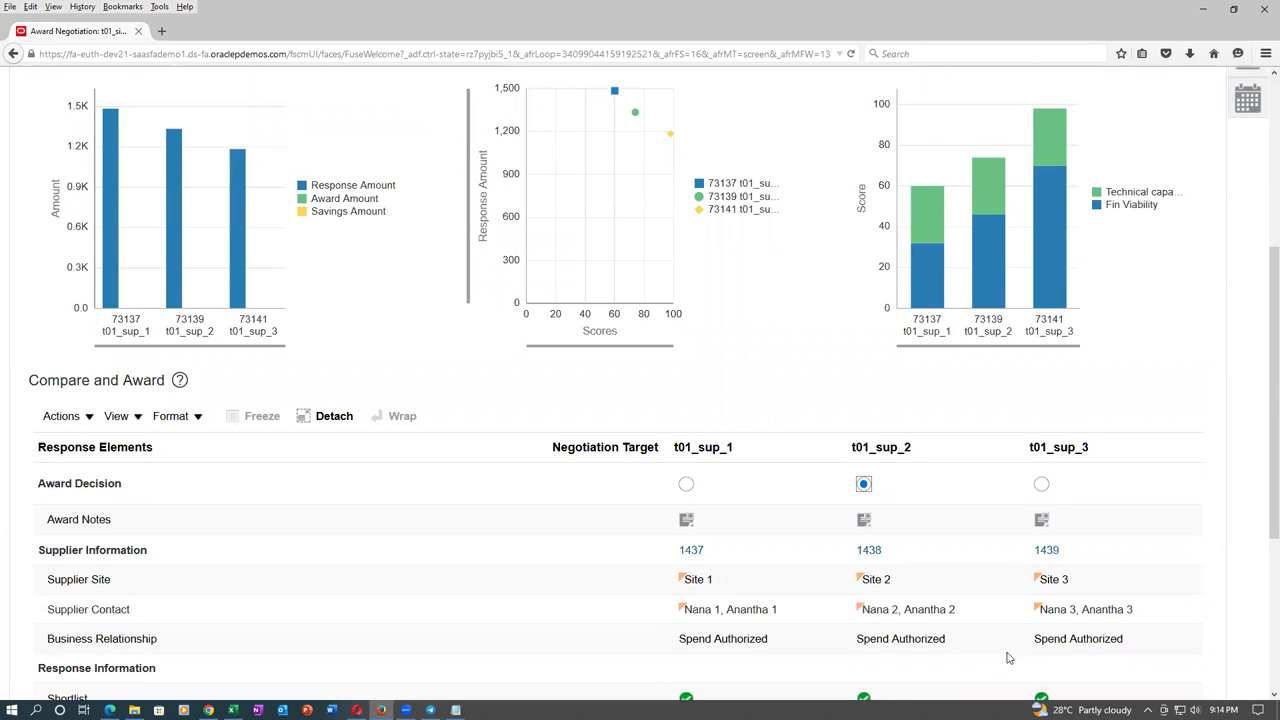
{"action": "scroll", "coordinate": [1010, 658], "scroll_direction": "up", "scroll_amount": 3}
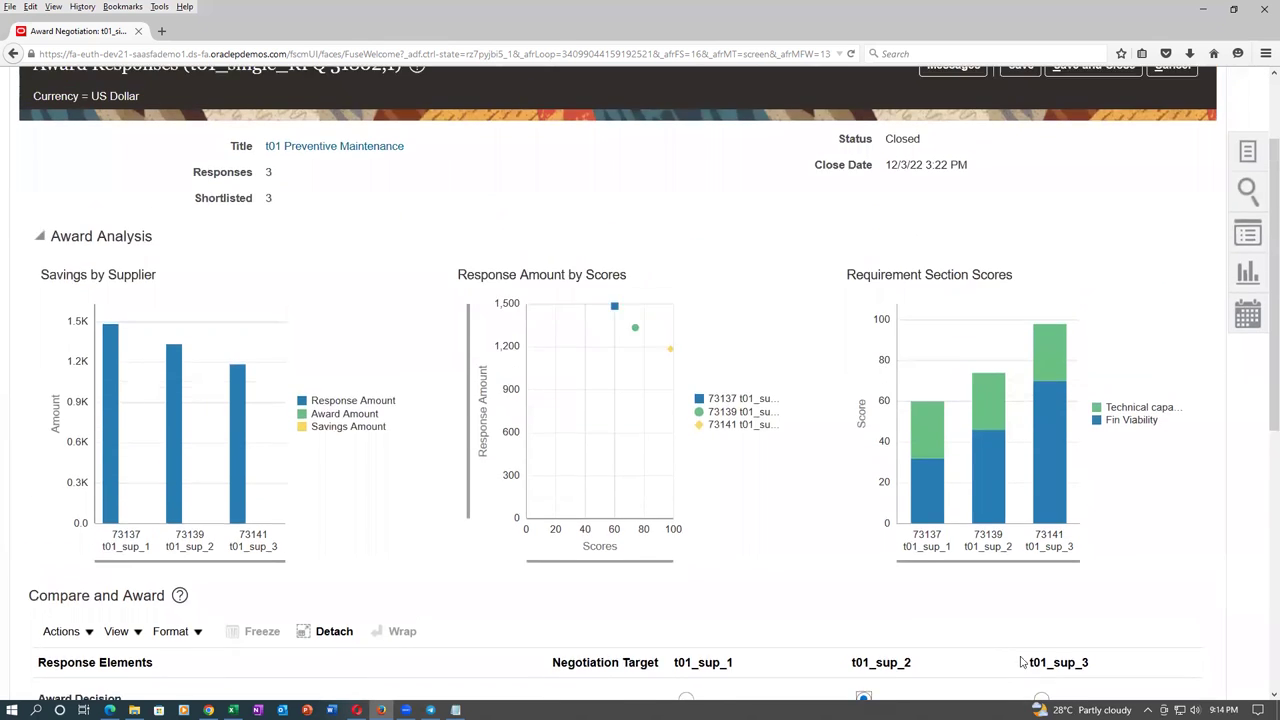
{"action": "scroll", "coordinate": [1022, 662], "scroll_direction": "up", "scroll_amount": 2}
{"action": "left_click", "coordinate": [1160, 192]}
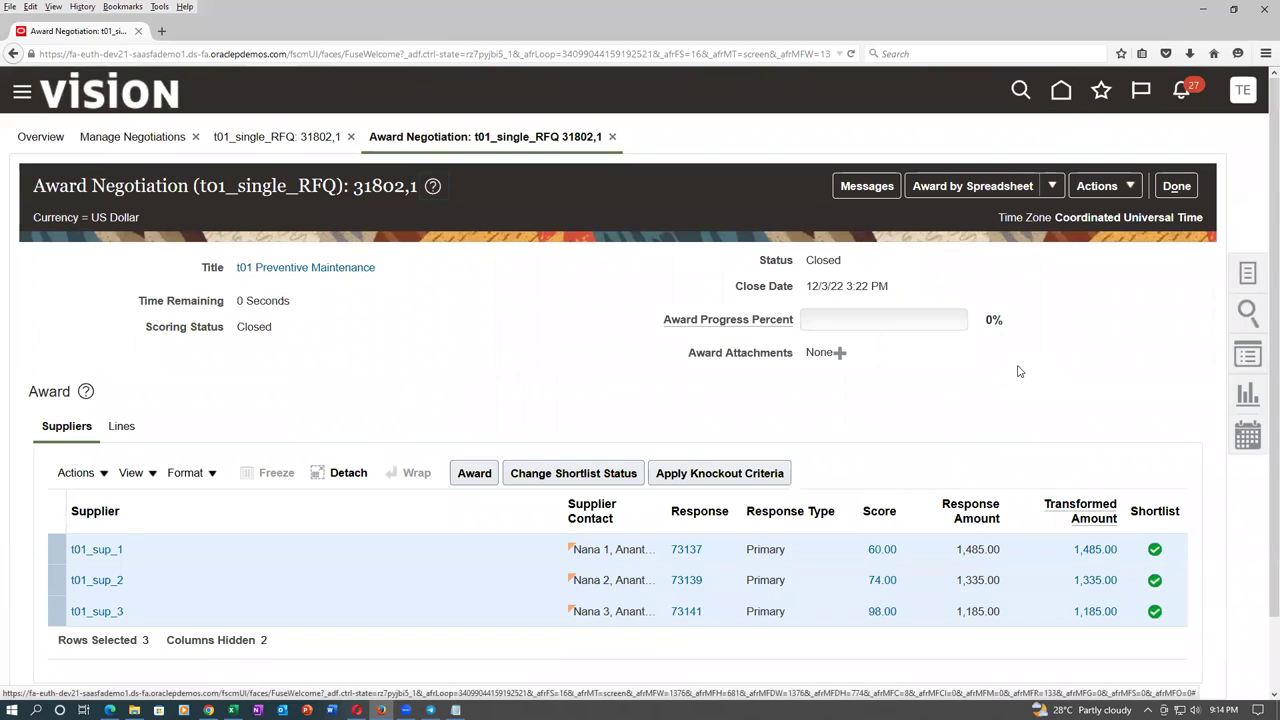
Select only t01_sup_1 and switch the Award section to list lines 1 and 2.
{"action": "left_click", "coordinate": [210, 553]}
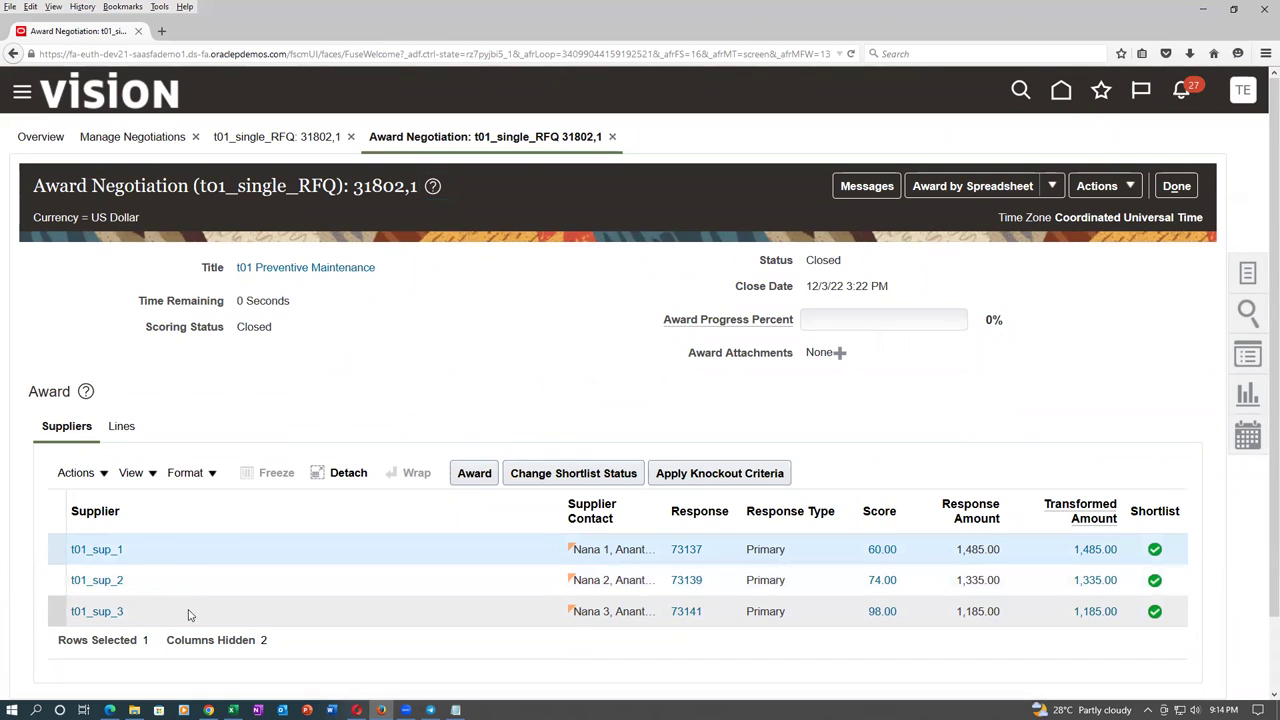
{"action": "left_click", "coordinate": [299, 391]}
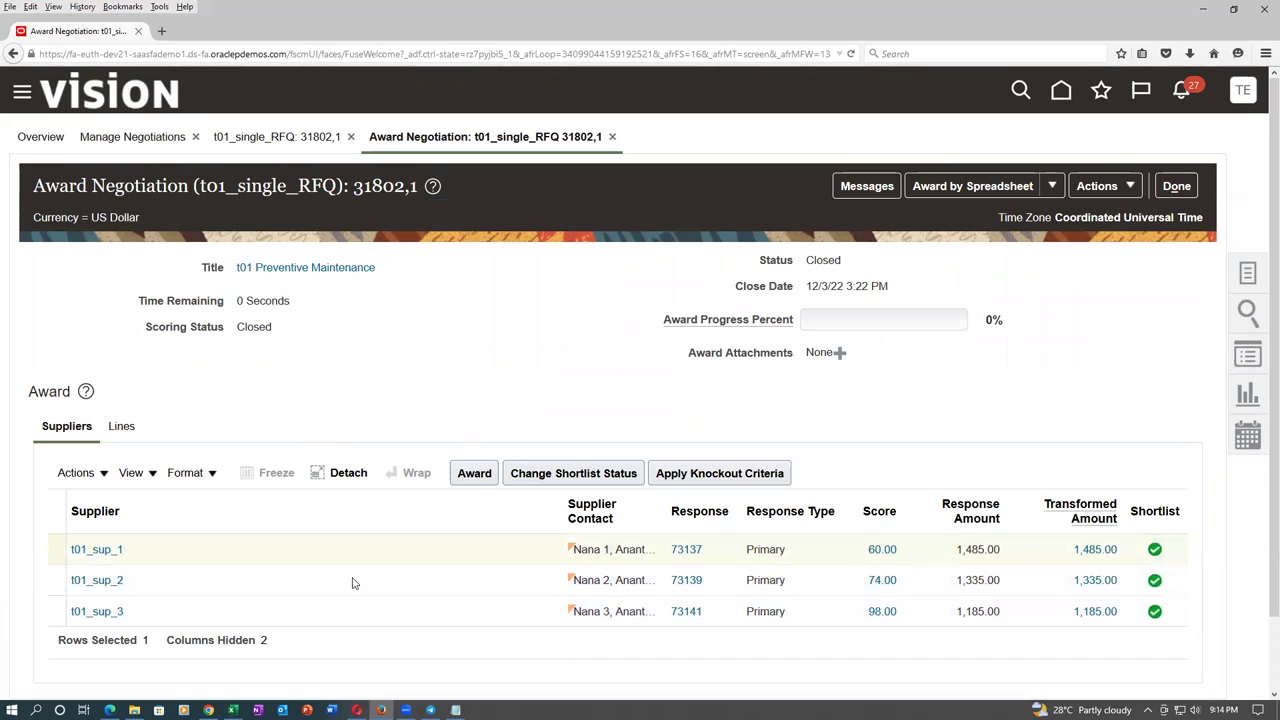
{"action": "left_click", "coordinate": [123, 429]}
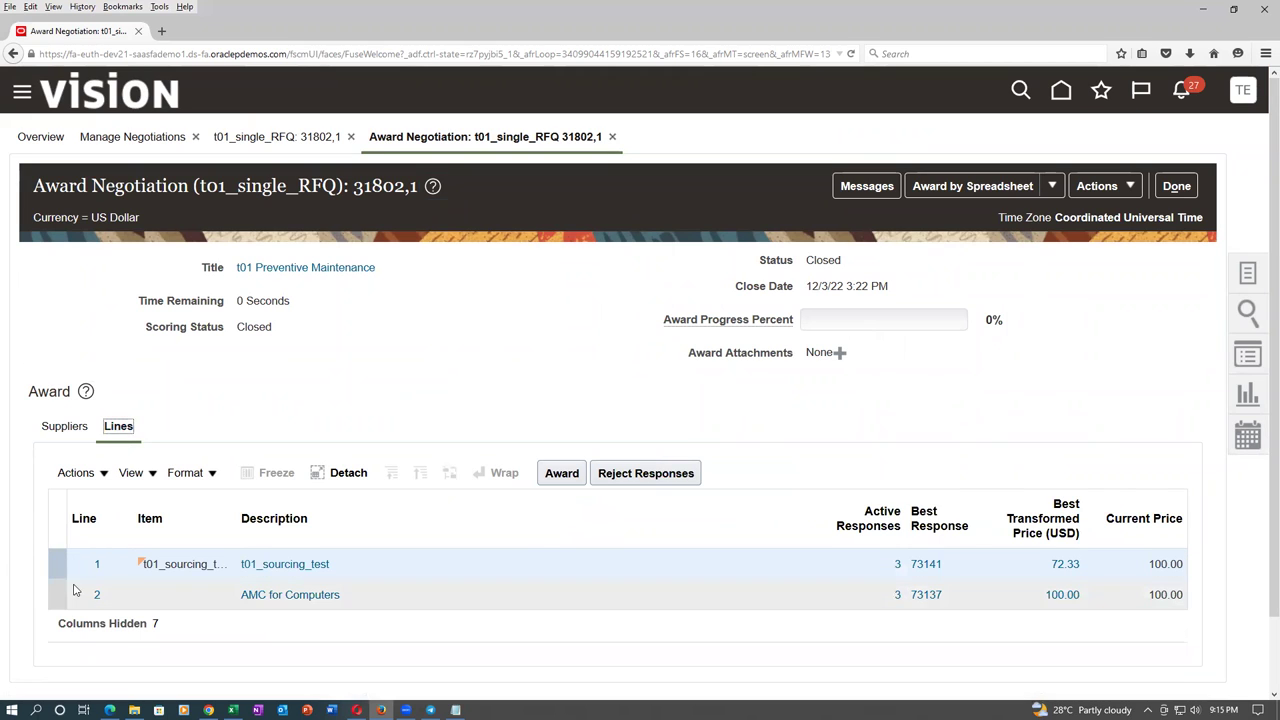
Open the award page for line 1, quantity 15.
{"action": "left_click", "coordinate": [561, 476]}
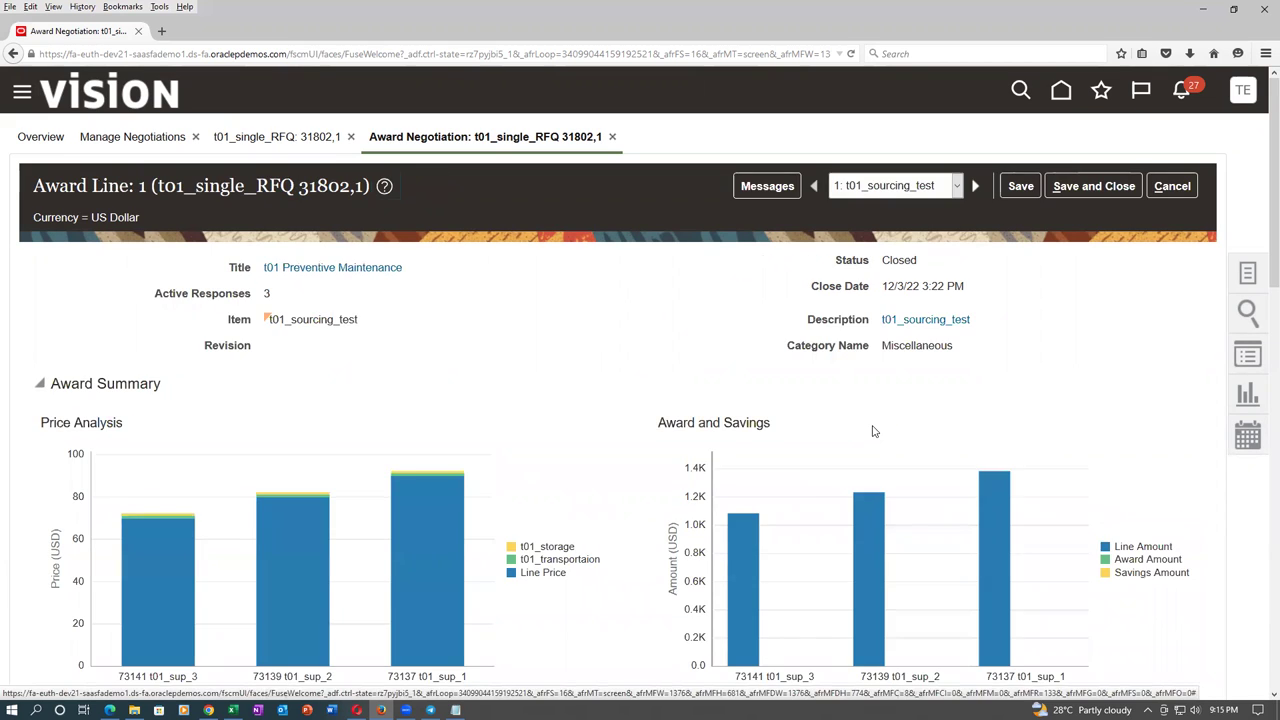
{"action": "scroll", "coordinate": [873, 431], "scroll_direction": "down", "scroll_amount": 4}
{"action": "scroll", "coordinate": [878, 434], "scroll_direction": "down", "scroll_amount": 4}
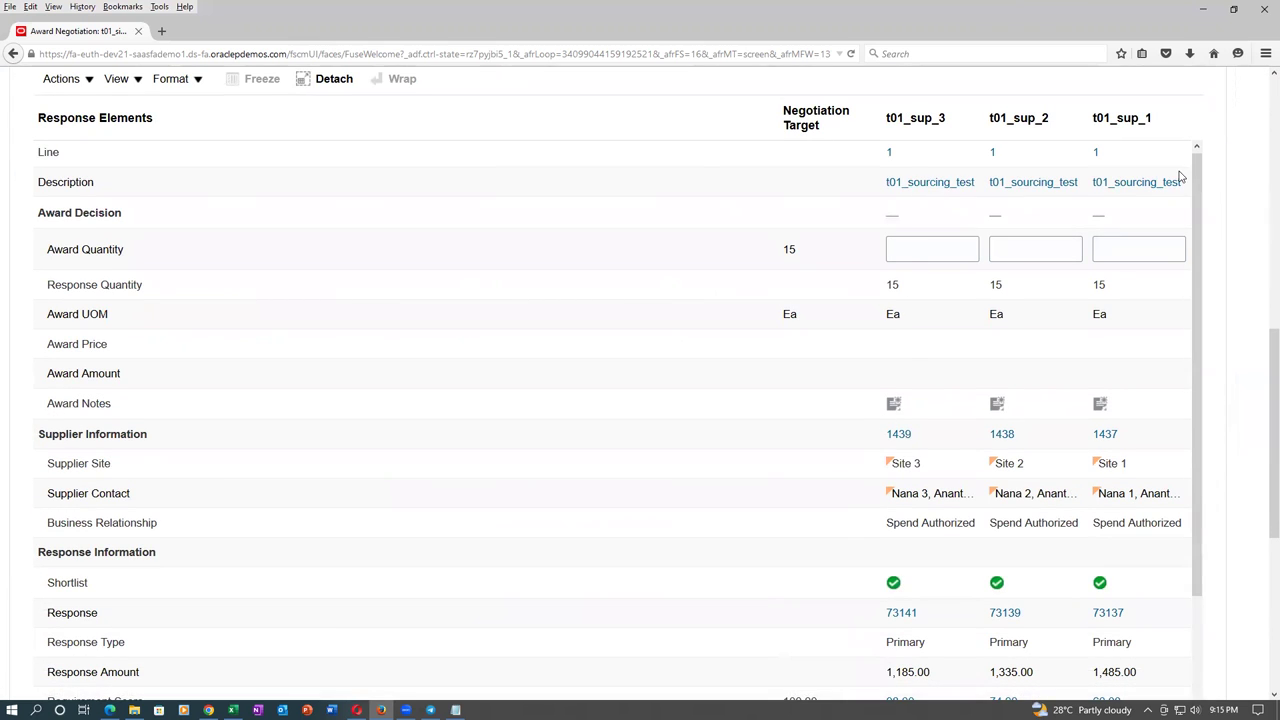
Enter award quantities 5, 7 and 3 for t01_sup_3, t01_sup_2 and t01_sup_1.
{"action": "left_click", "coordinate": [912, 246]}
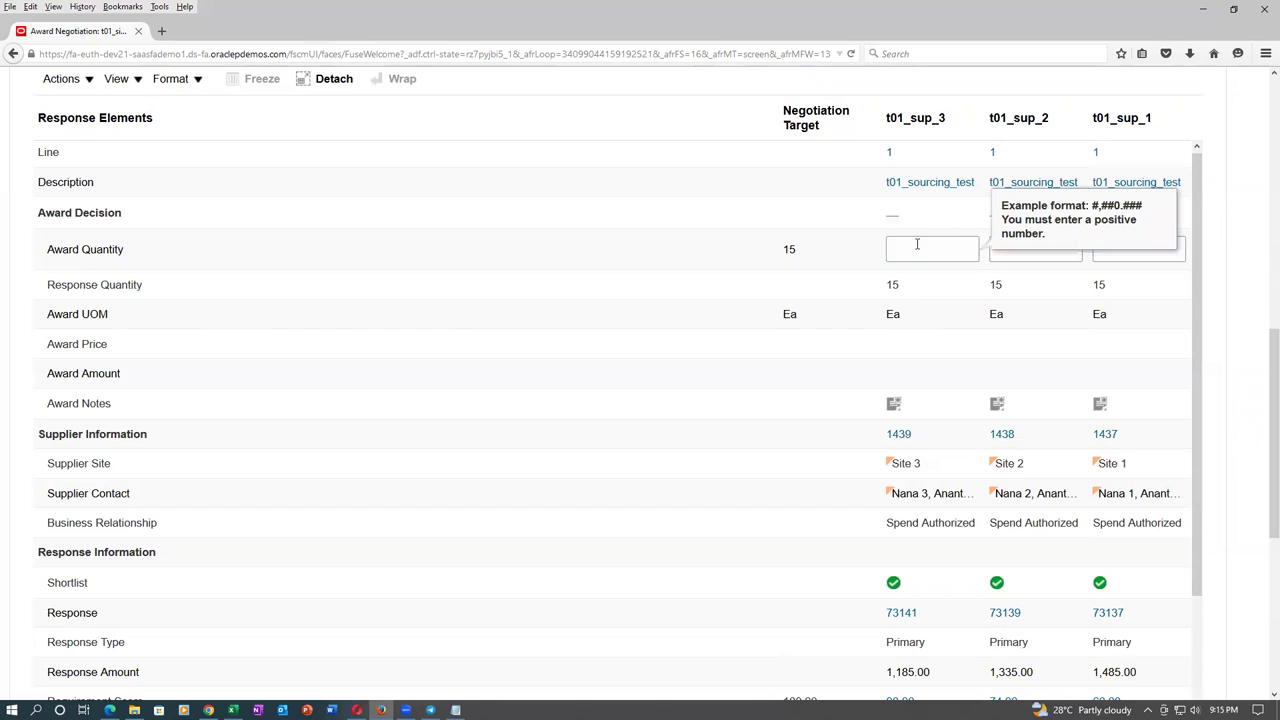
{"action": "type", "text": "5"}
{"action": "left_click", "coordinate": [1052, 253]}
{"action": "type", "text": "7"}
{"action": "left_click", "coordinate": [1105, 257]}
{"action": "type", "text": "3"}
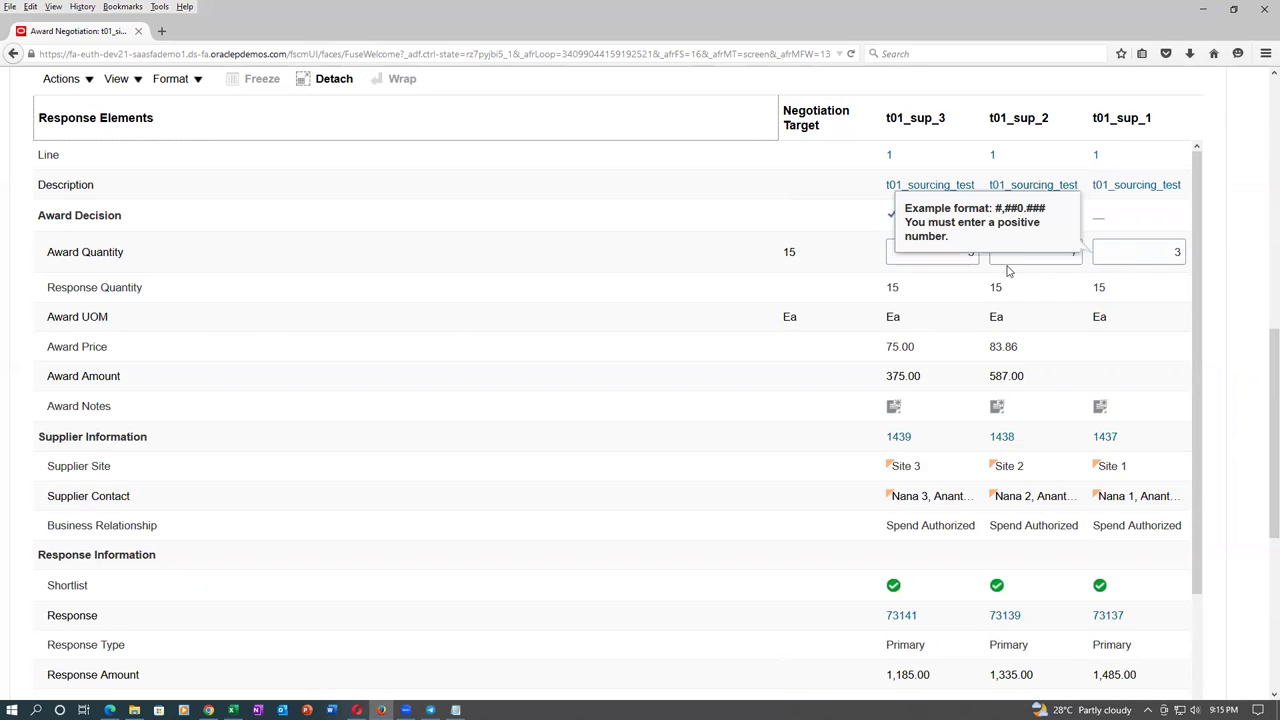
{"action": "left_click", "coordinate": [698, 124]}
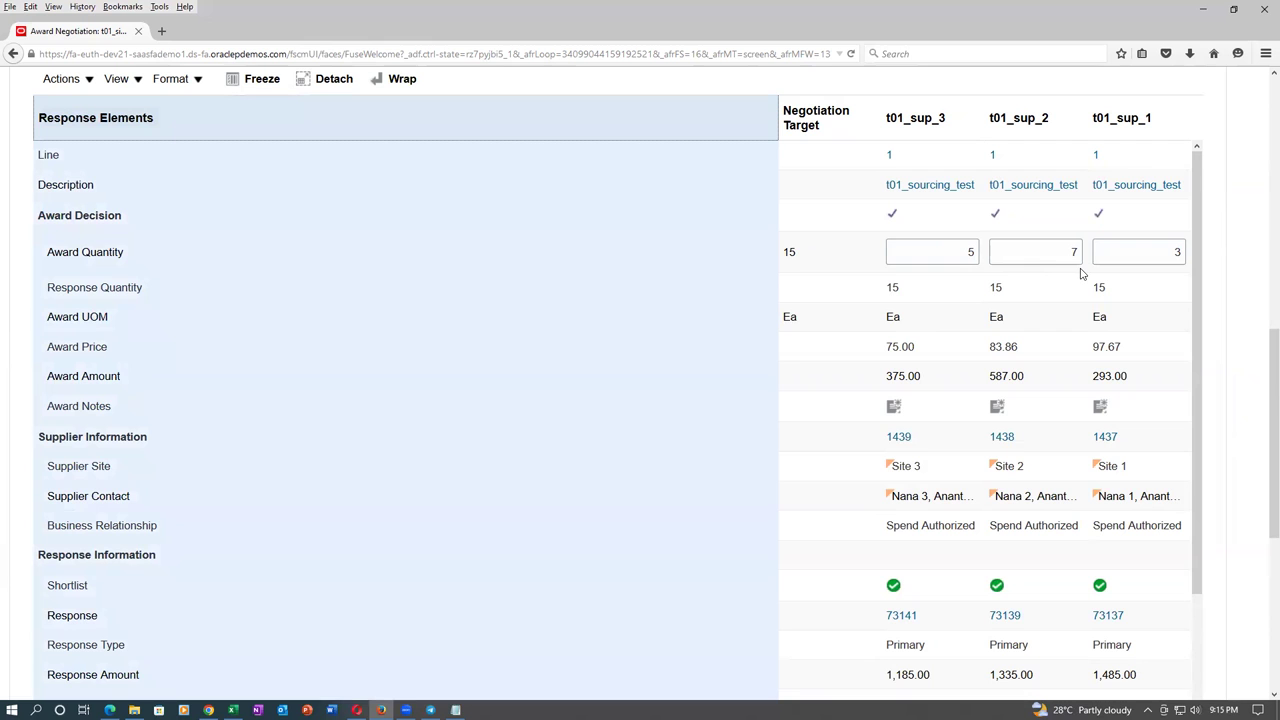
{"action": "scroll", "coordinate": [1081, 275], "scroll_direction": "up", "scroll_amount": 3}
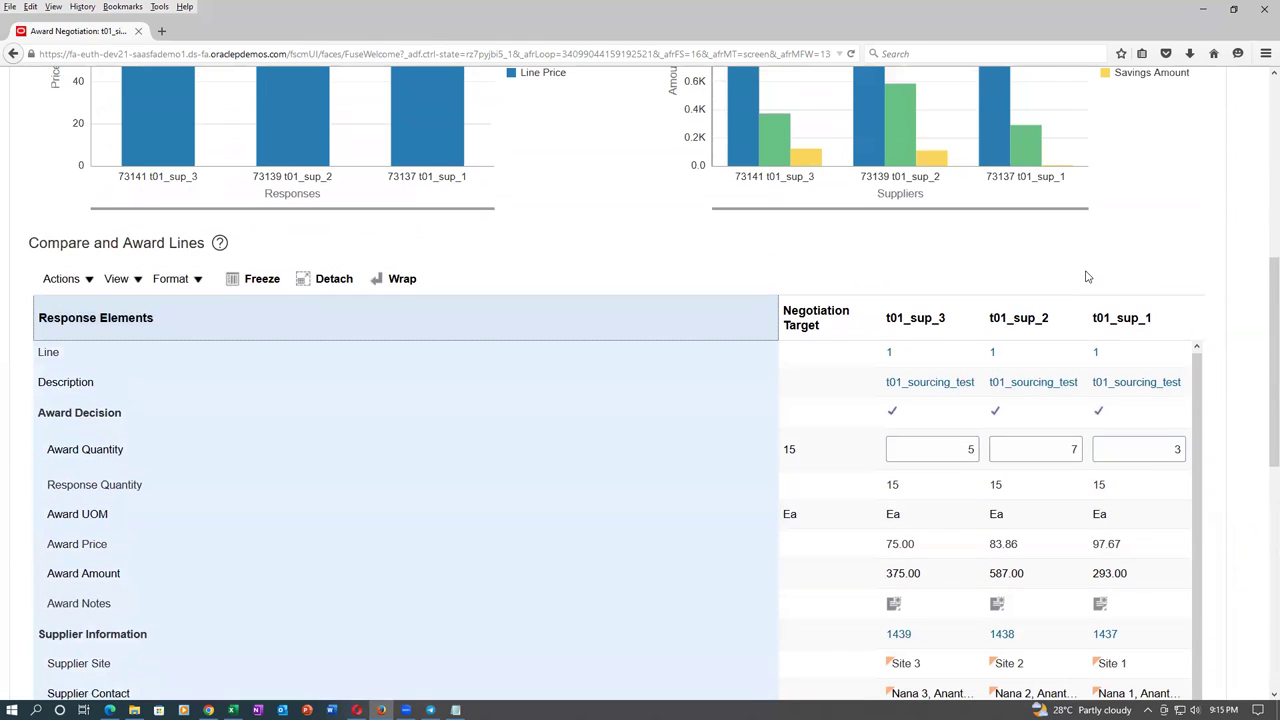
{"action": "scroll", "coordinate": [1090, 277], "scroll_direction": "up", "scroll_amount": 5}
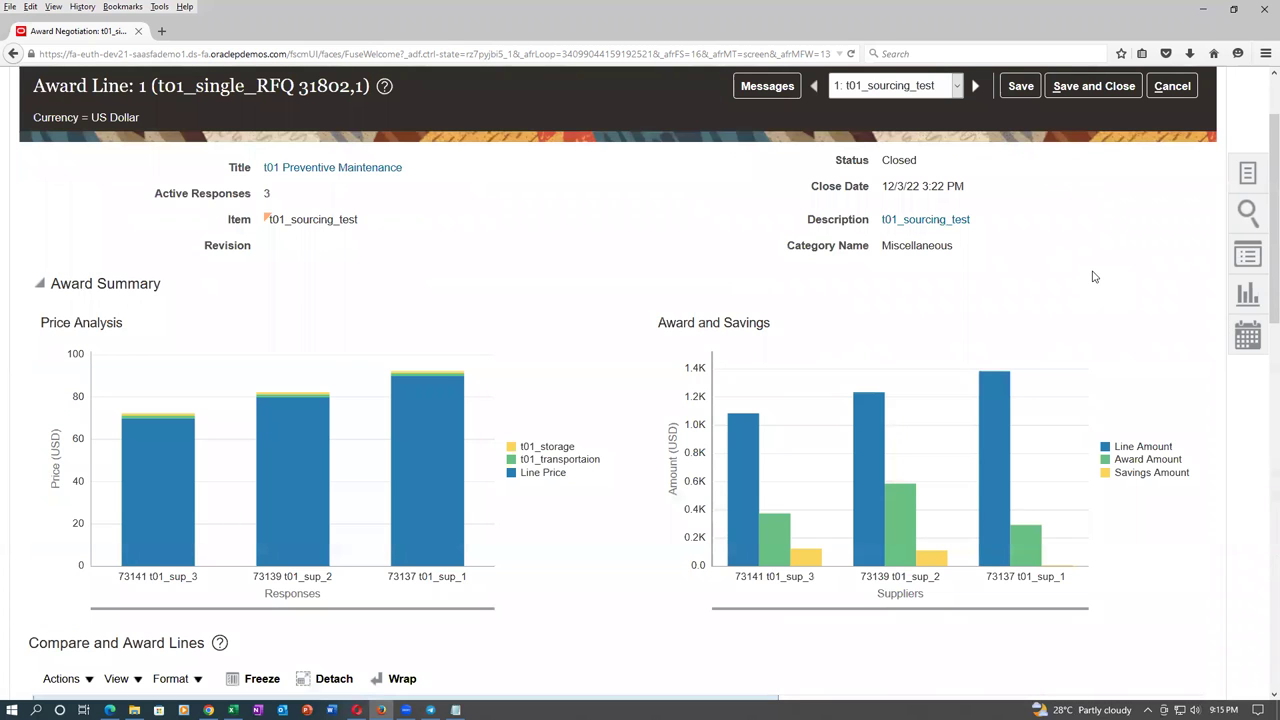
{"action": "scroll", "coordinate": [1095, 277], "scroll_direction": "down", "scroll_amount": 3}
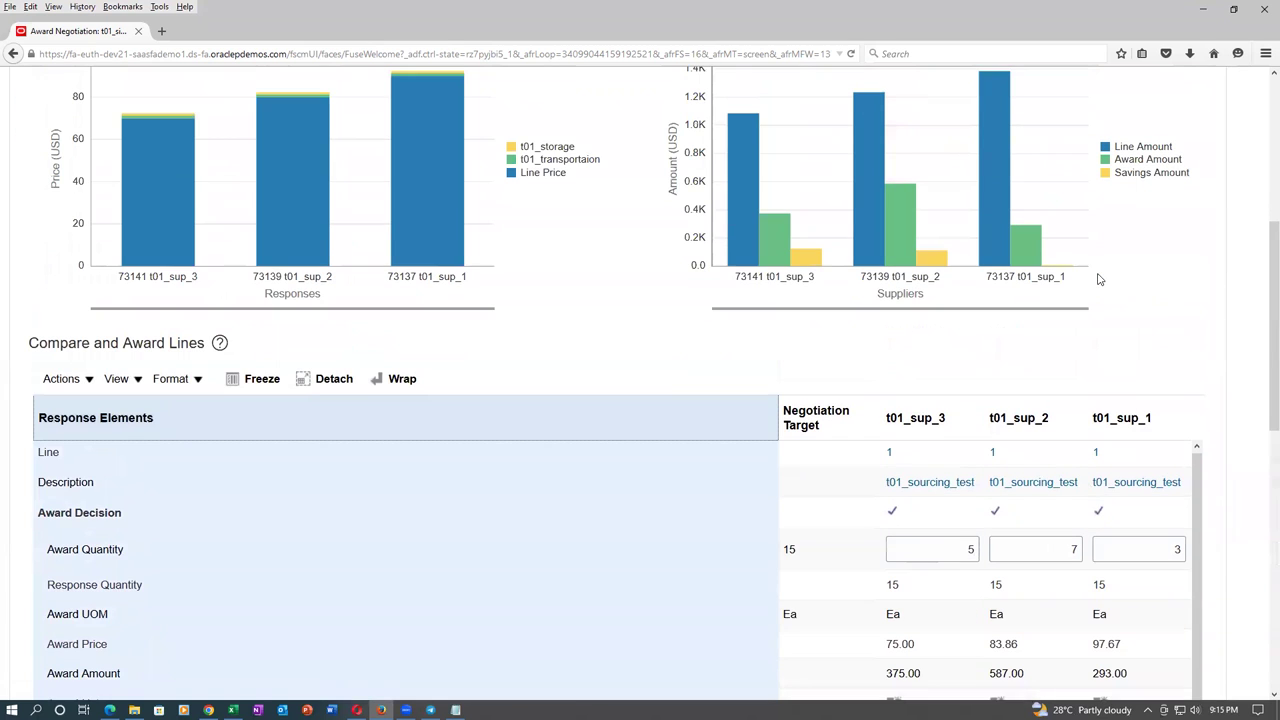
{"action": "scroll", "coordinate": [1097, 278], "scroll_direction": "up", "scroll_amount": 5}
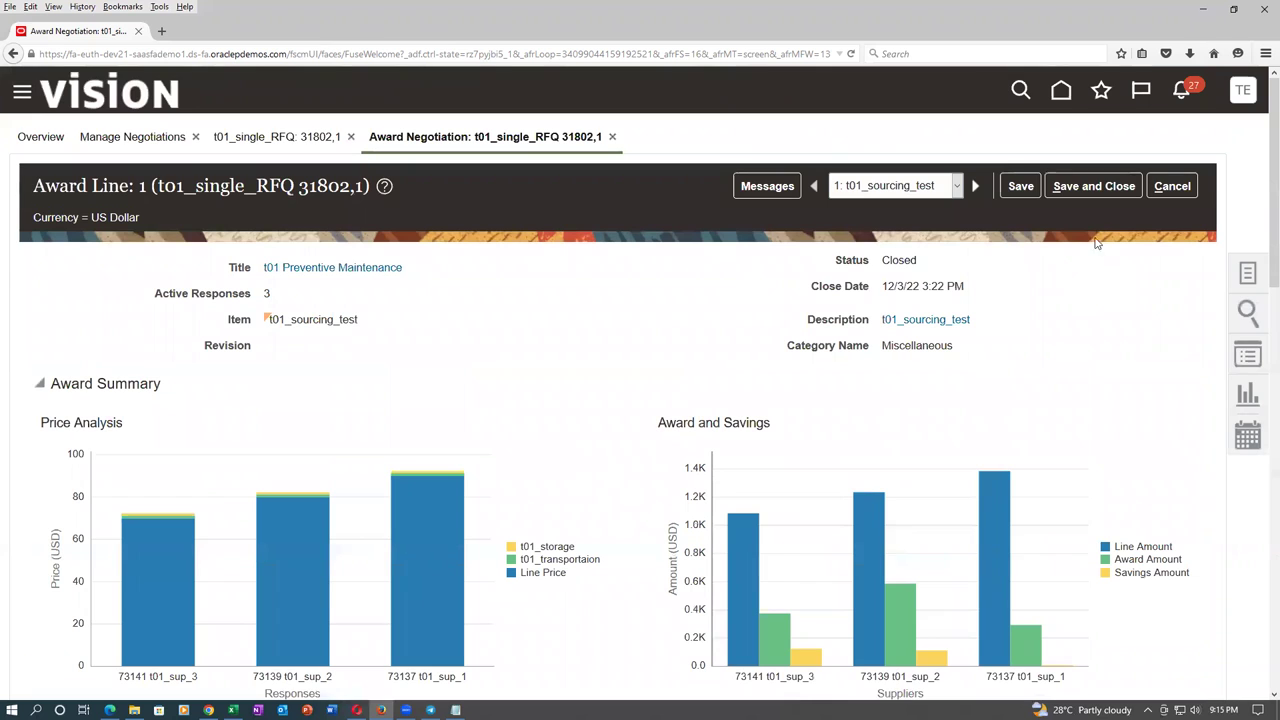
Save the line 1 award split, confirm, review the charts, and return to RFQ 31802,1's page.
{"action": "left_click", "coordinate": [1094, 186]}
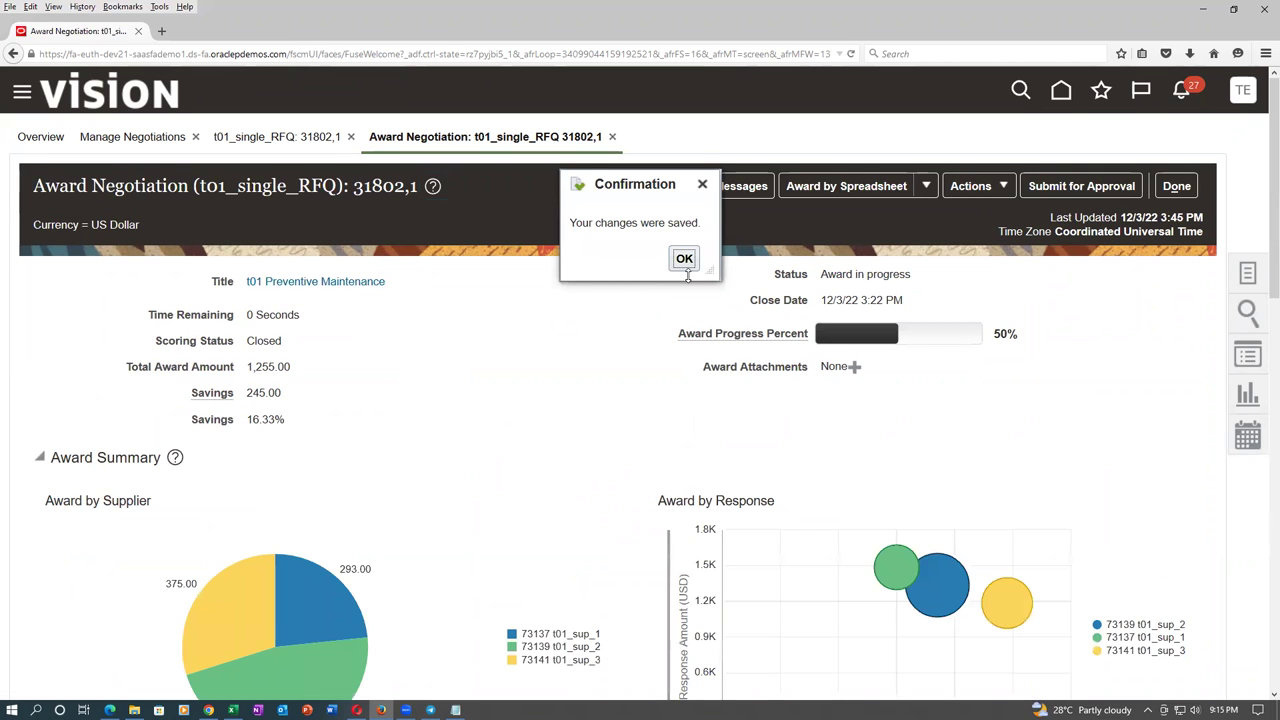
{"action": "left_click", "coordinate": [684, 258]}
{"action": "scroll", "coordinate": [423, 440], "scroll_direction": "down", "scroll_amount": 5}
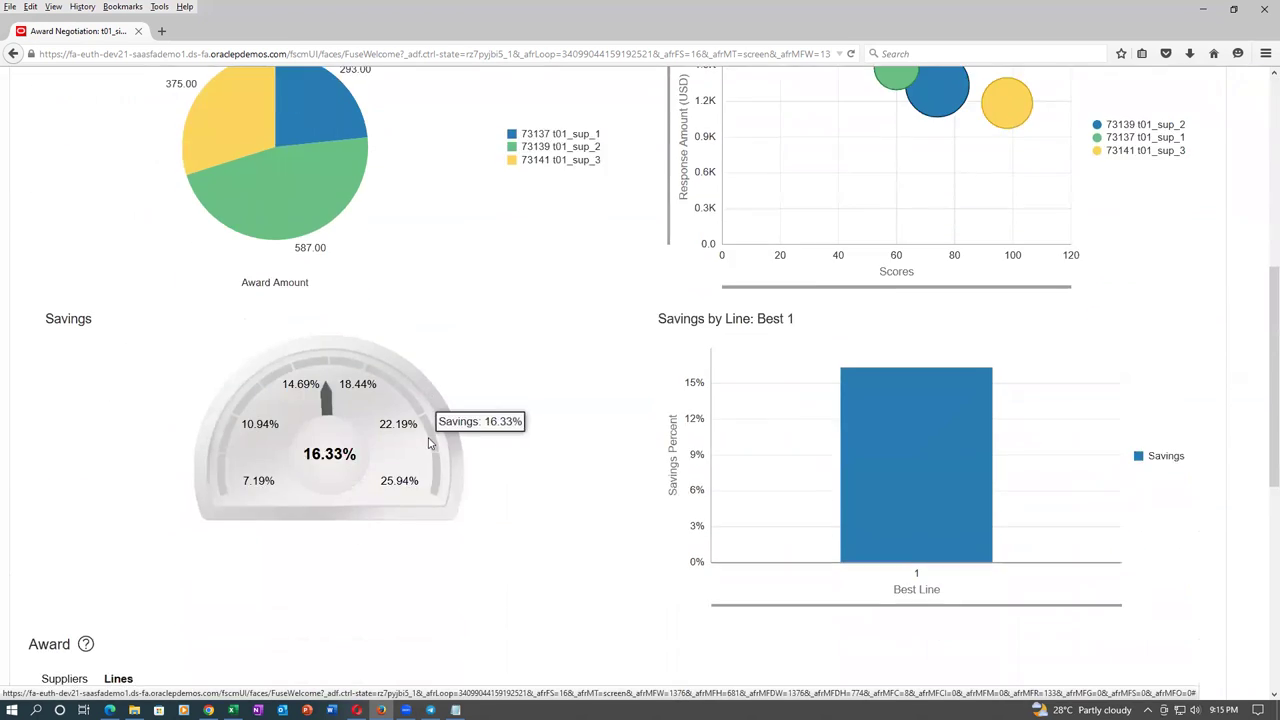
{"action": "scroll", "coordinate": [440, 430], "scroll_direction": "up", "scroll_amount": 5}
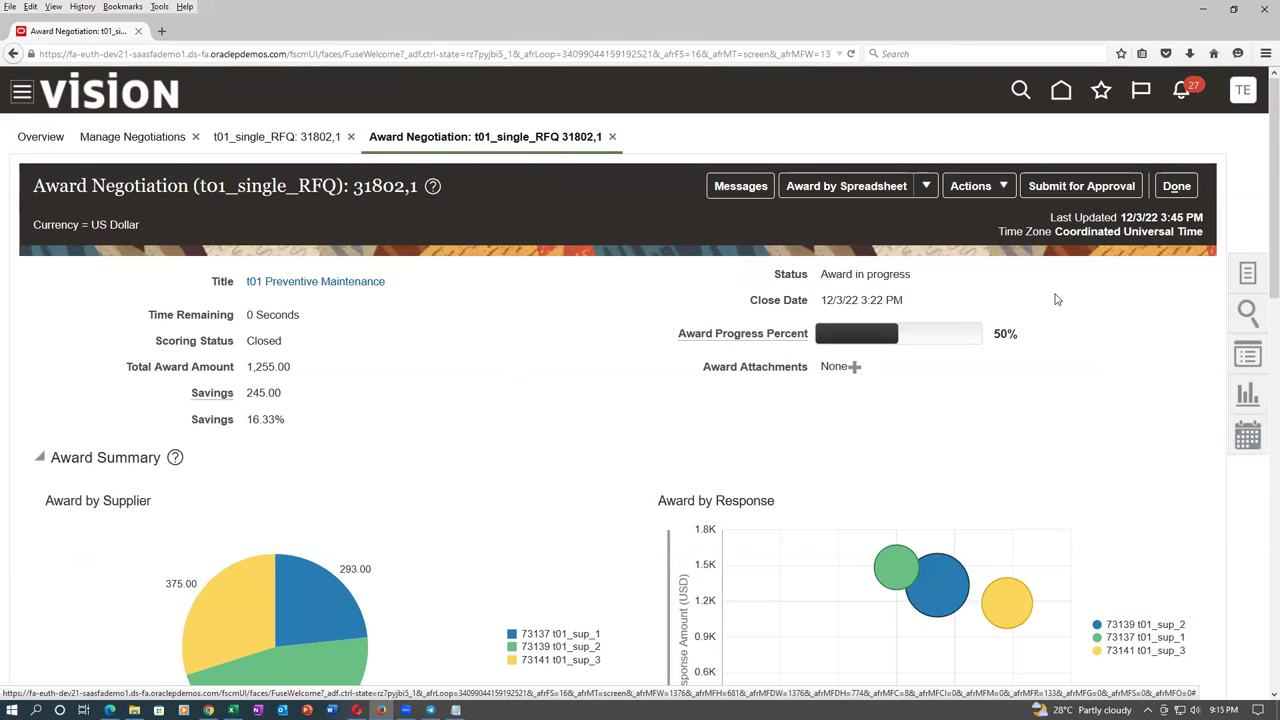
{"action": "left_click", "coordinate": [1188, 185]}
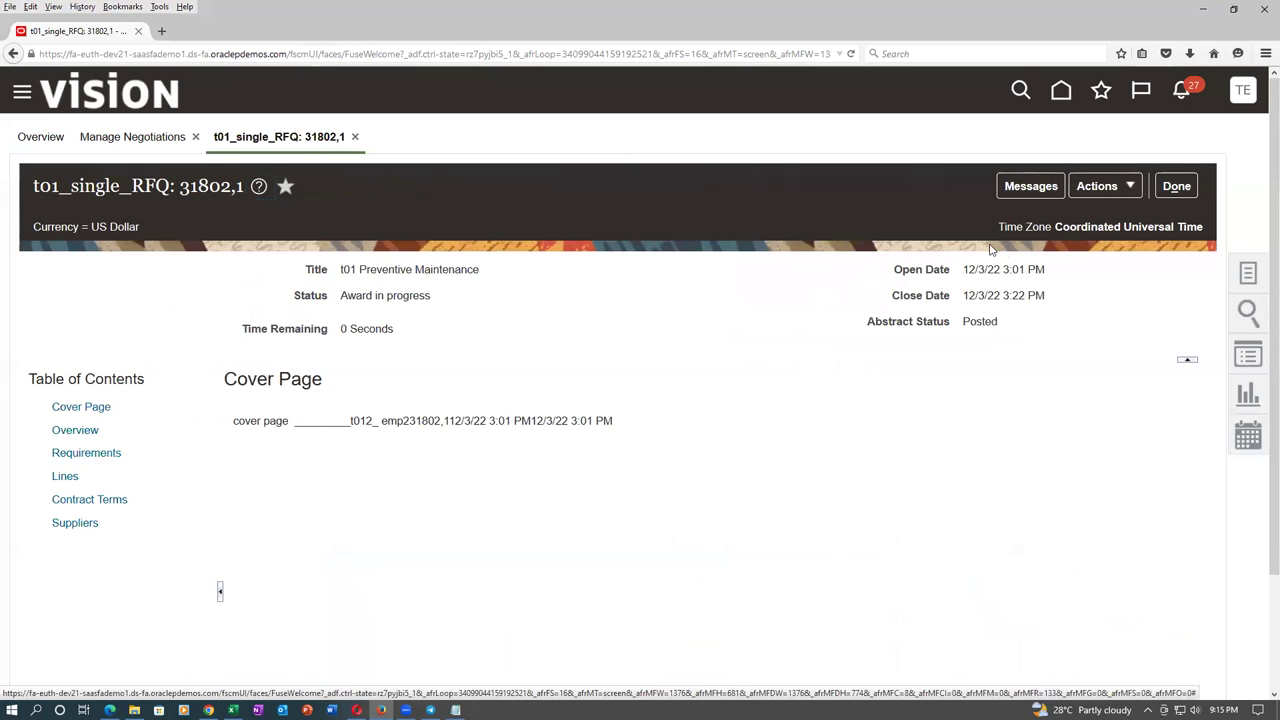
Open Award Negotiation from the Actions menu and review the 50% award progress.
{"action": "left_click", "coordinate": [1119, 189]}
{"action": "mouse_move", "coordinate": [1116, 221]}
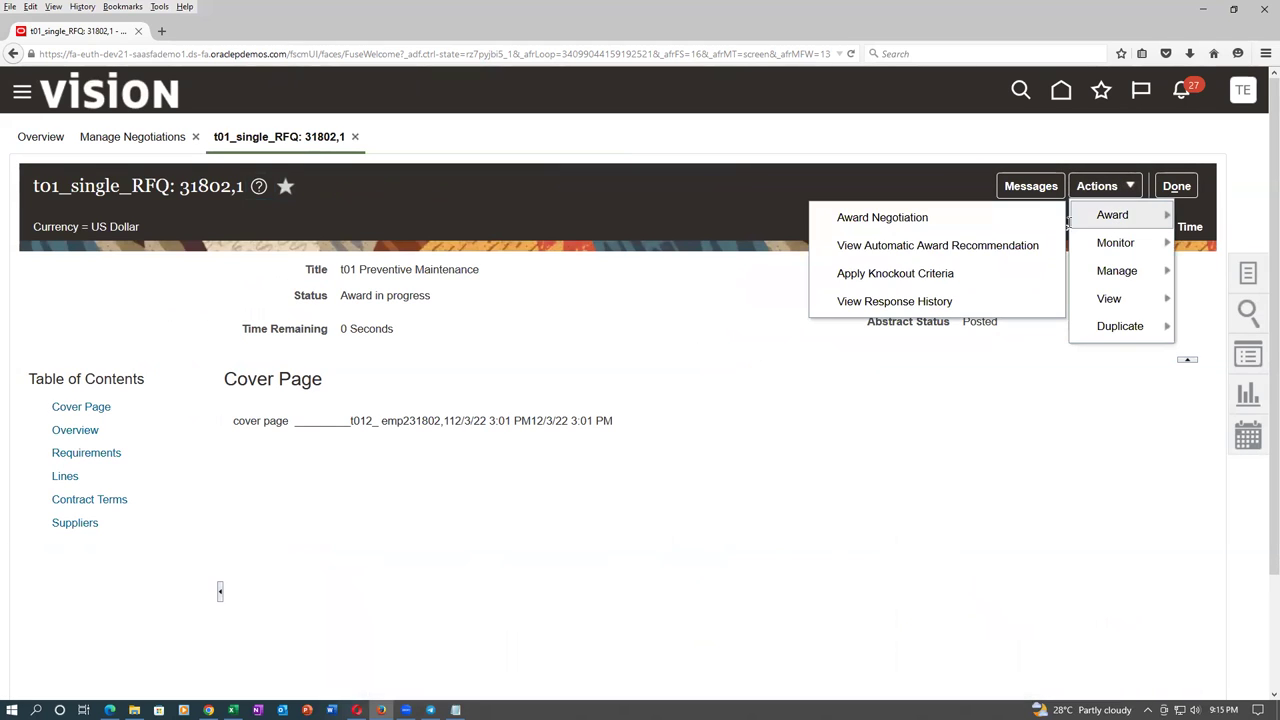
{"action": "left_click", "coordinate": [880, 217]}
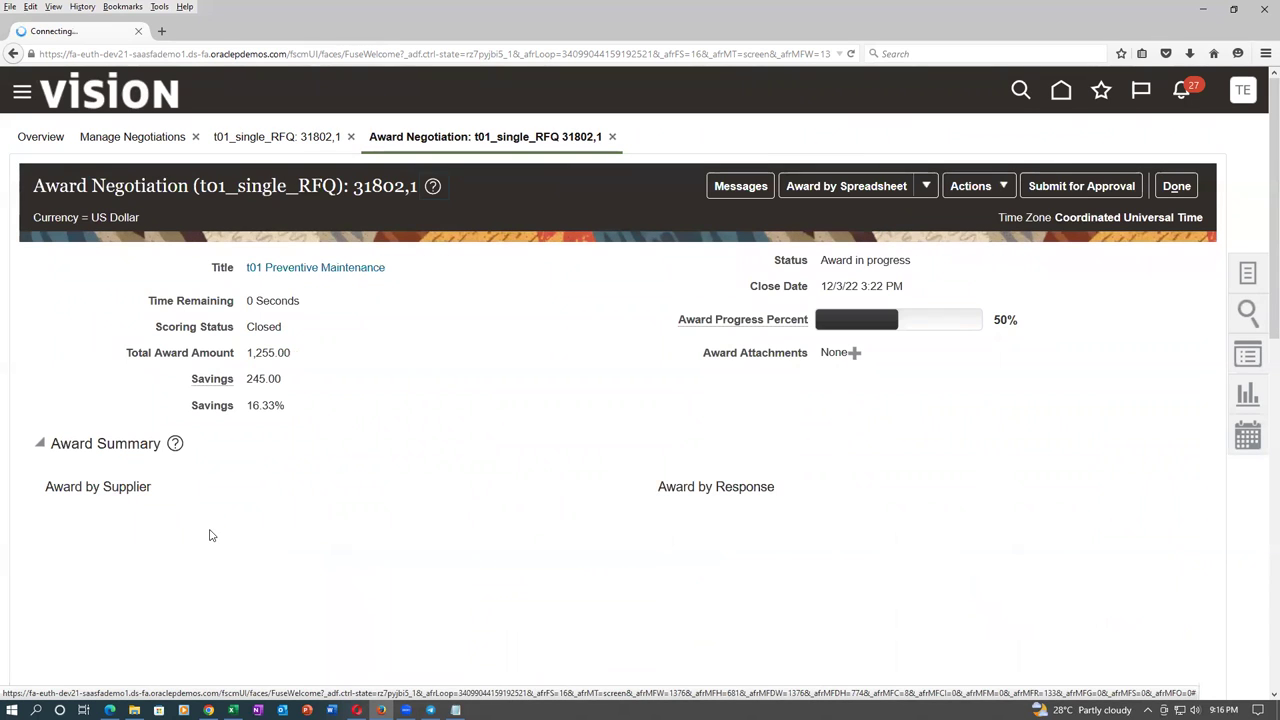
{"action": "scroll", "coordinate": [214, 532], "scroll_direction": "down", "scroll_amount": 4}
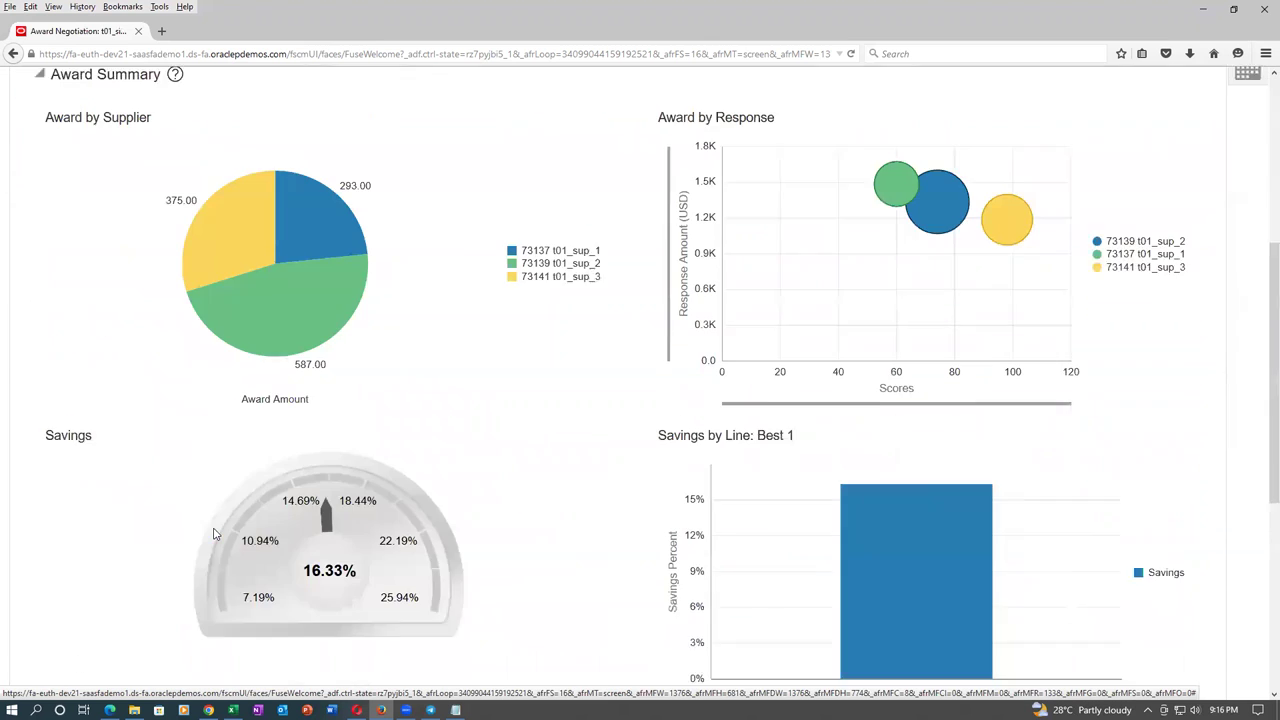
{"action": "scroll", "coordinate": [222, 528], "scroll_direction": "up", "scroll_amount": 3}
{"action": "scroll", "coordinate": [228, 531], "scroll_direction": "up", "scroll_amount": 1}
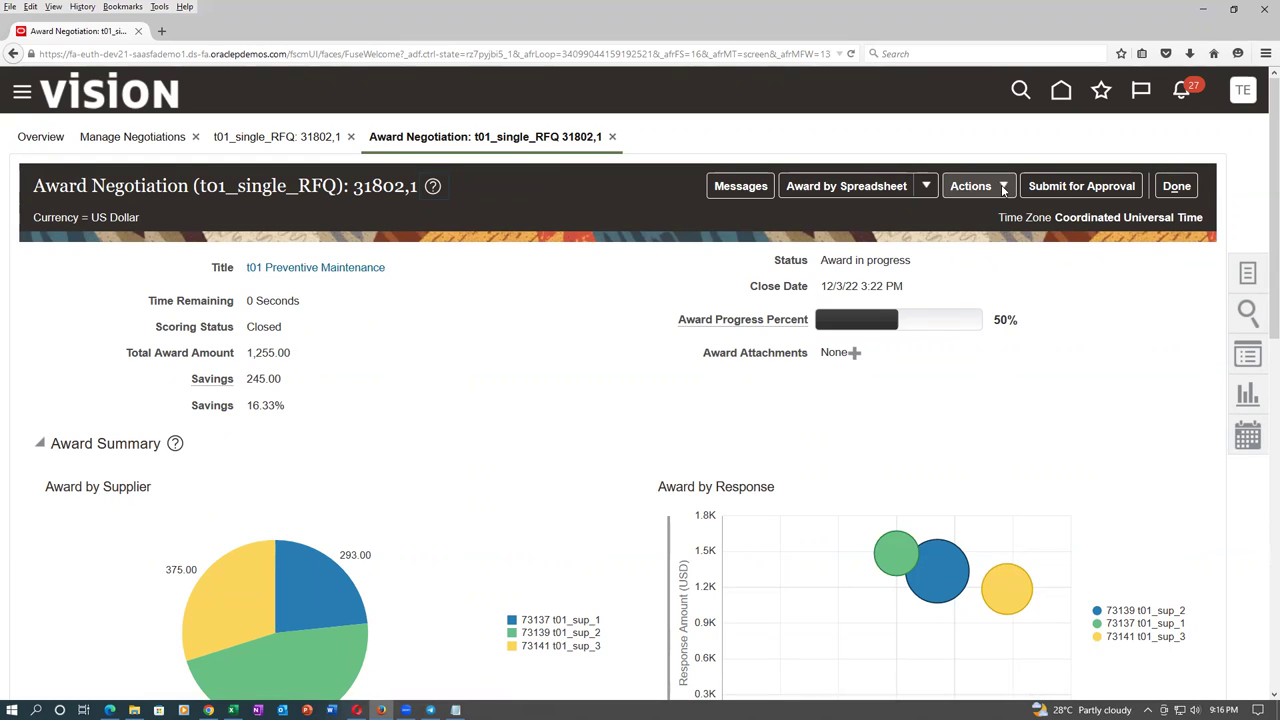
{"action": "left_click", "coordinate": [972, 187]}
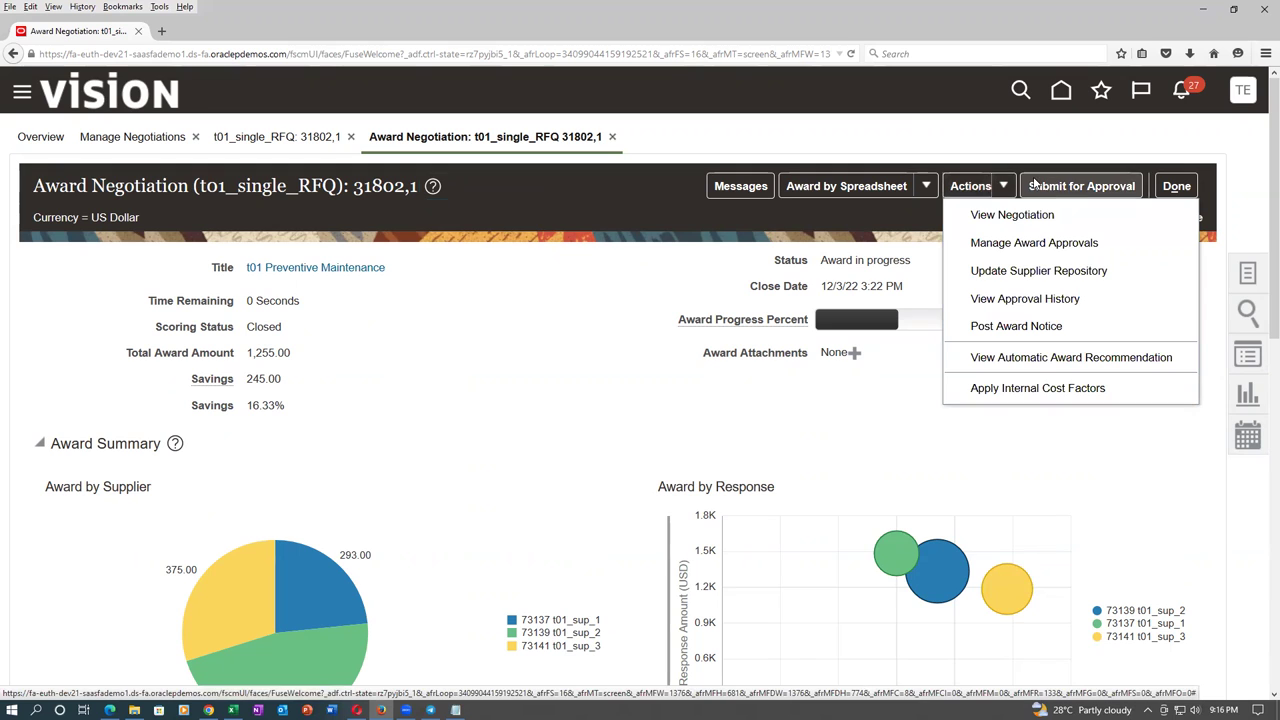
{"action": "left_click", "coordinate": [1178, 193]}
Leave the award page, reopen RFQ 31802,1 from Manage Negotiations, and return to Award Negotiation.
{"action": "left_click", "coordinate": [1178, 191]}
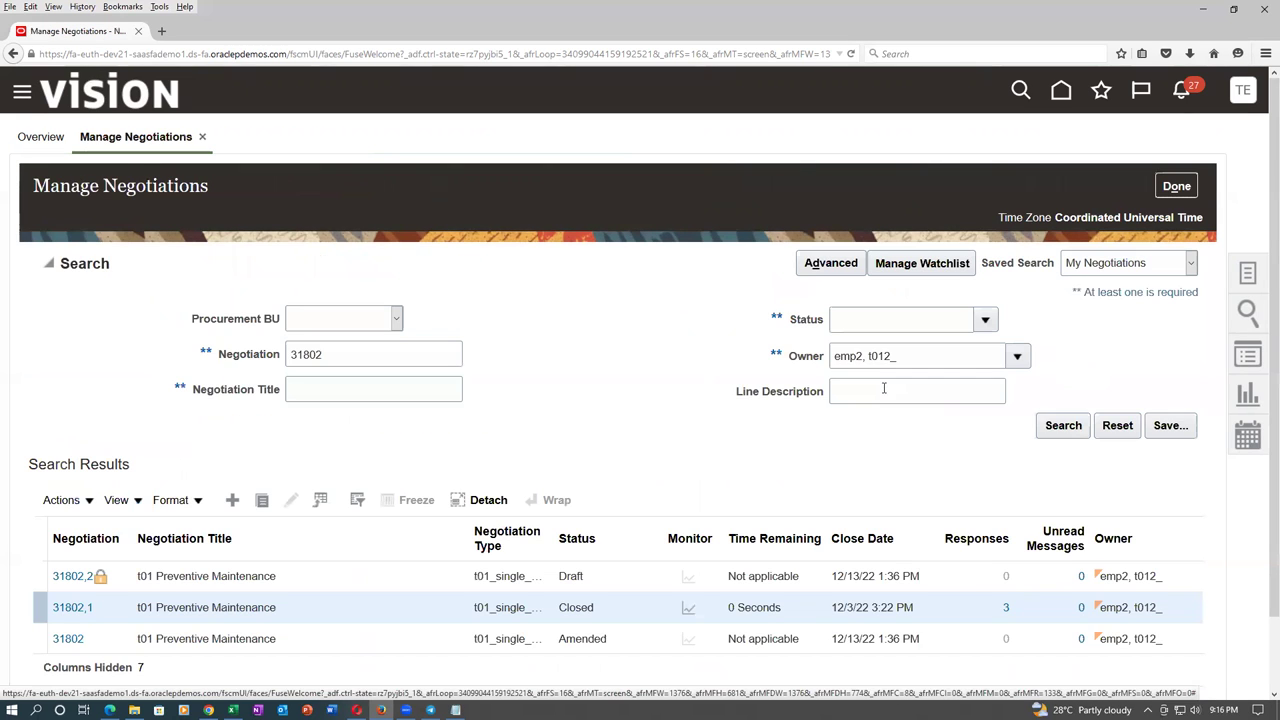
{"action": "left_click", "coordinate": [54, 614]}
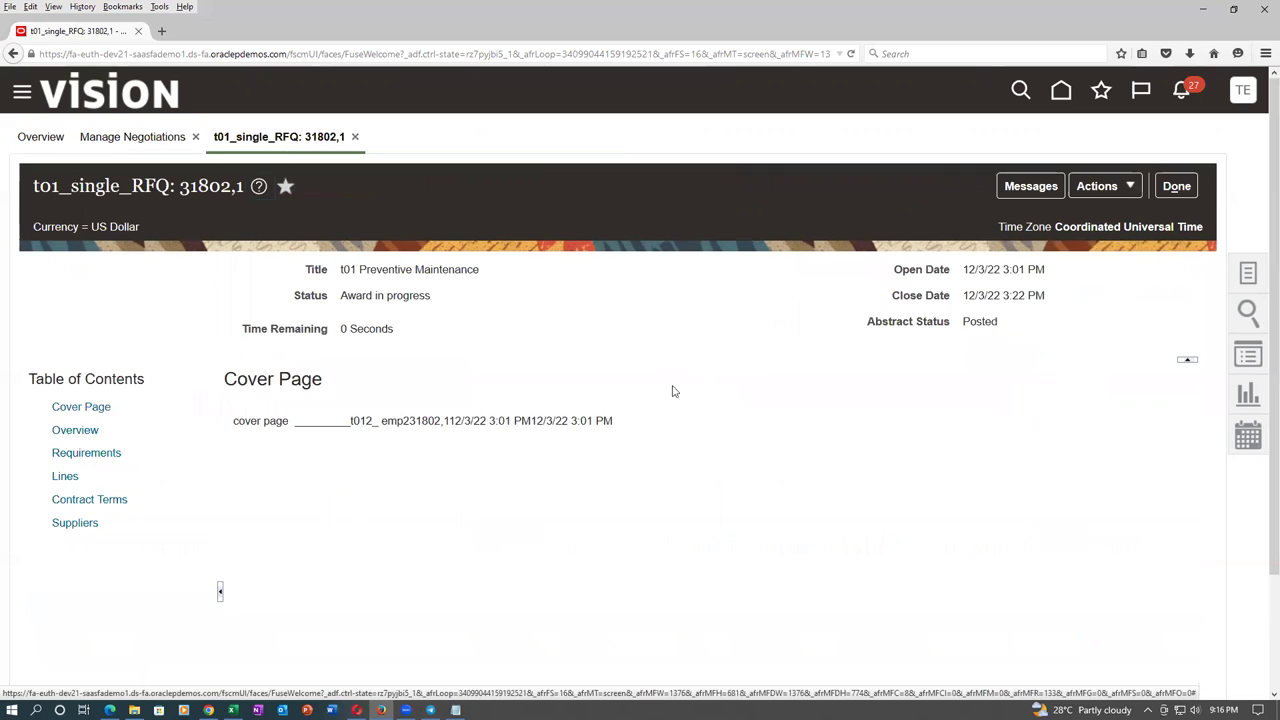
{"action": "left_click", "coordinate": [1078, 190]}
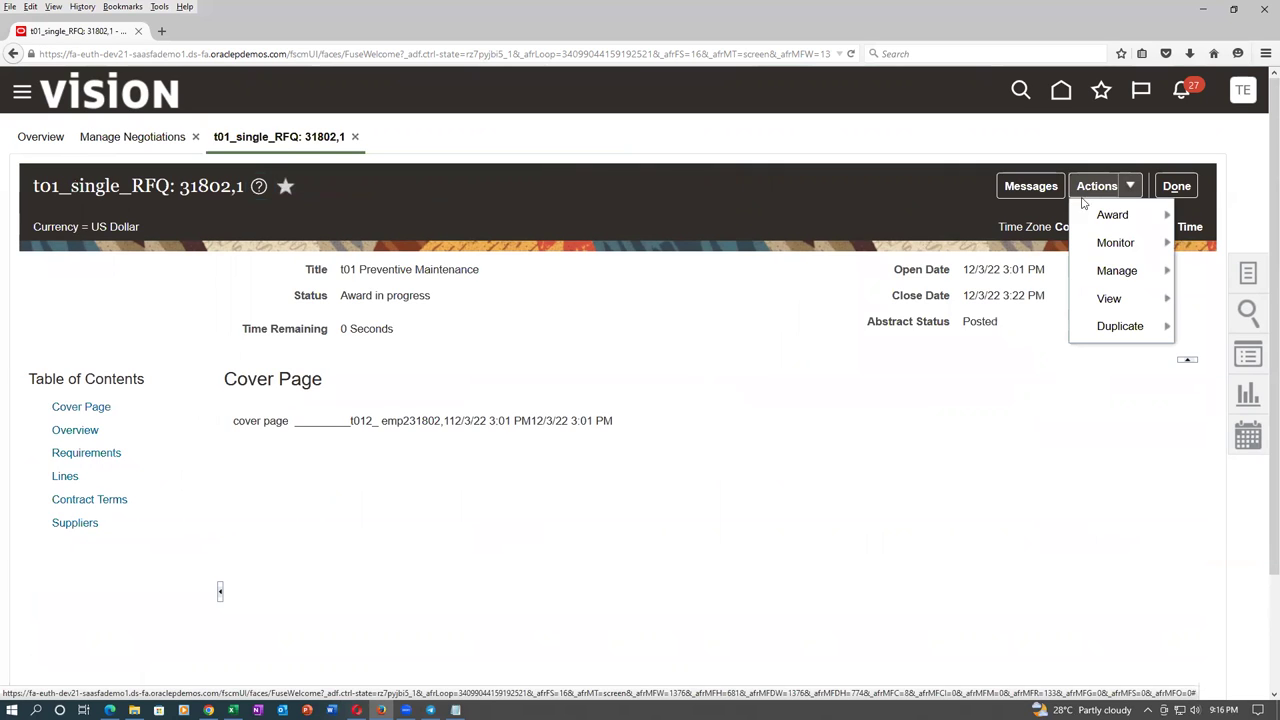
{"action": "mouse_move", "coordinate": [1081, 222]}
{"action": "left_click", "coordinate": [923, 218]}
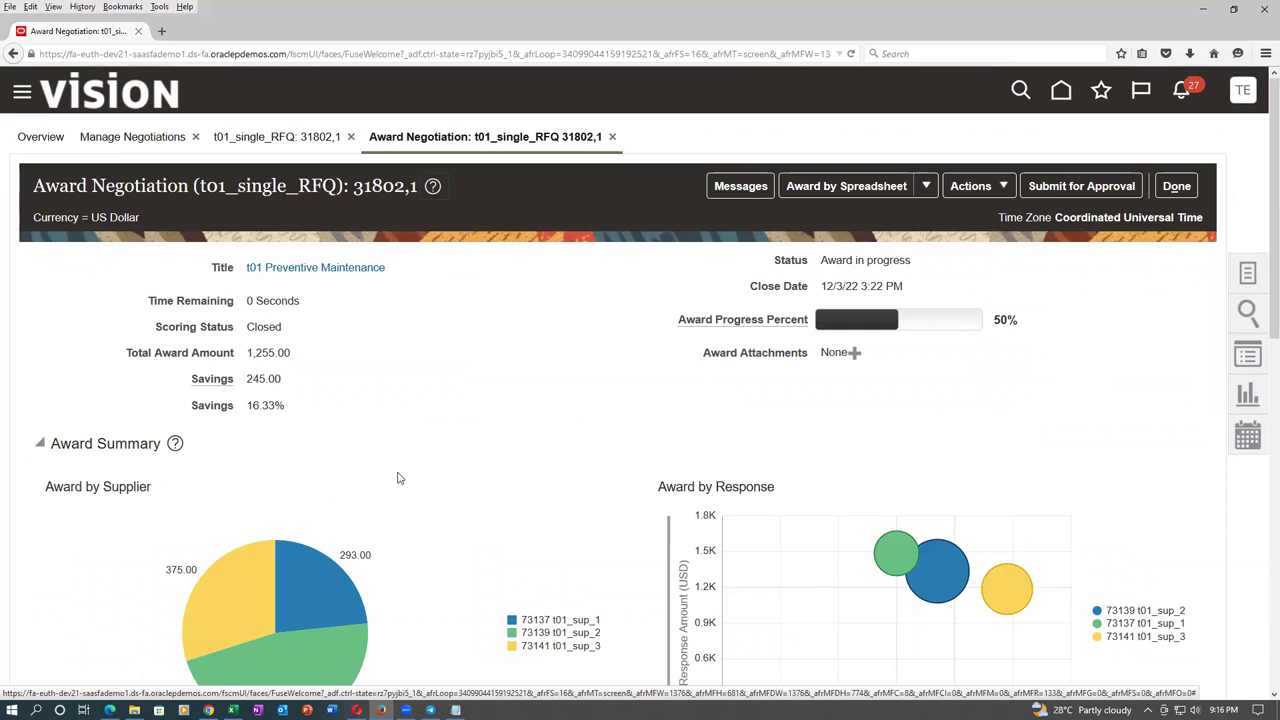
Switch the Award section to Lines and open line 2, AMC for Computers, for awarding.
{"action": "scroll", "coordinate": [397, 478], "scroll_direction": "down", "scroll_amount": 7}
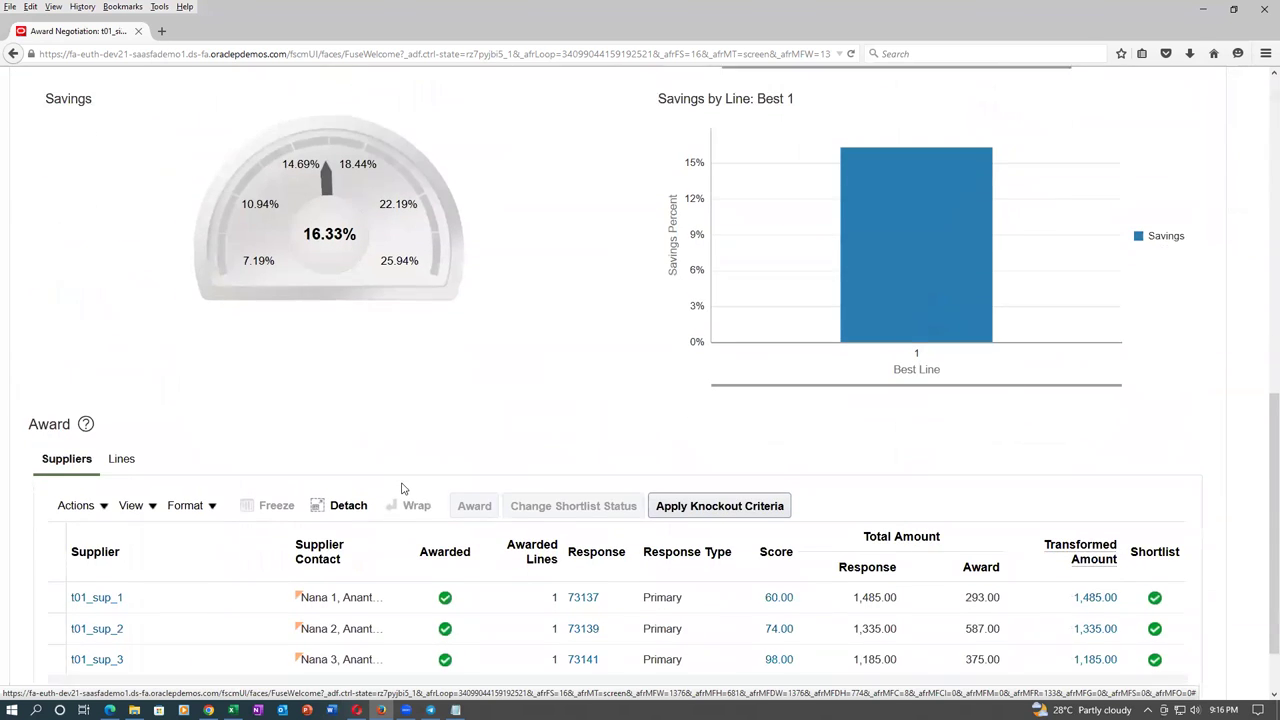
{"action": "scroll", "coordinate": [403, 488], "scroll_direction": "down", "scroll_amount": 1}
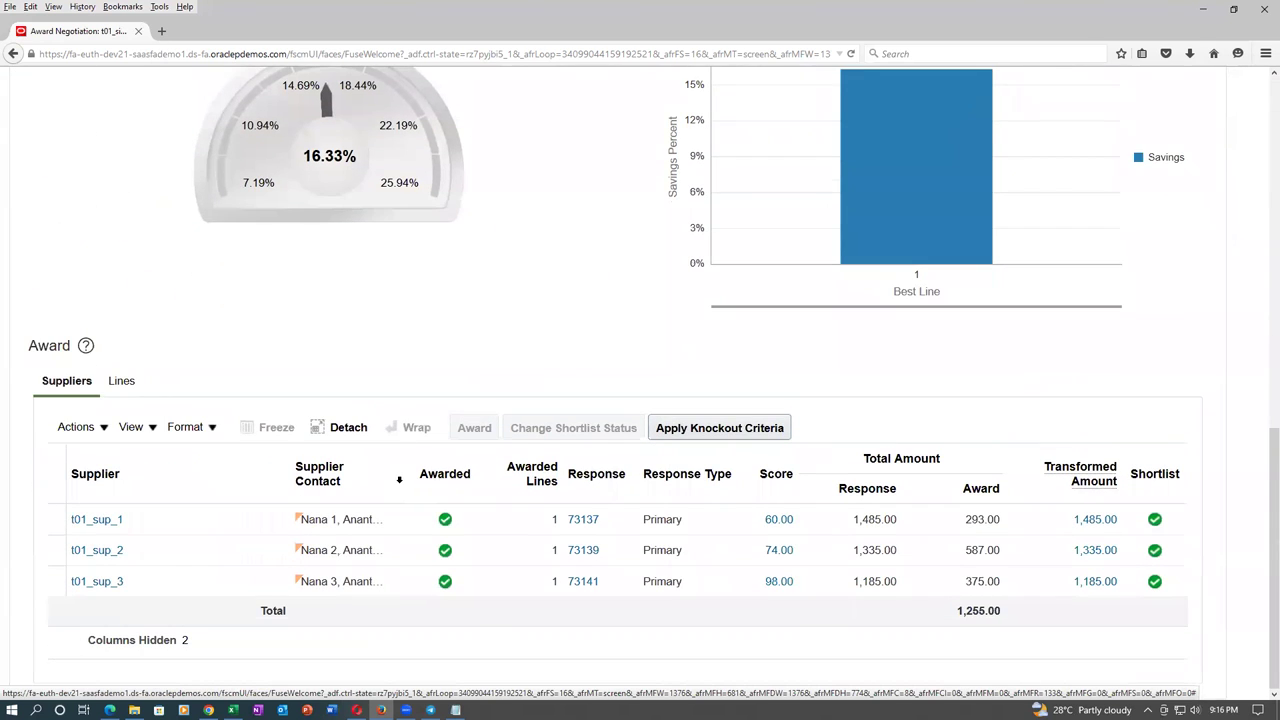
{"action": "left_click", "coordinate": [124, 387]}
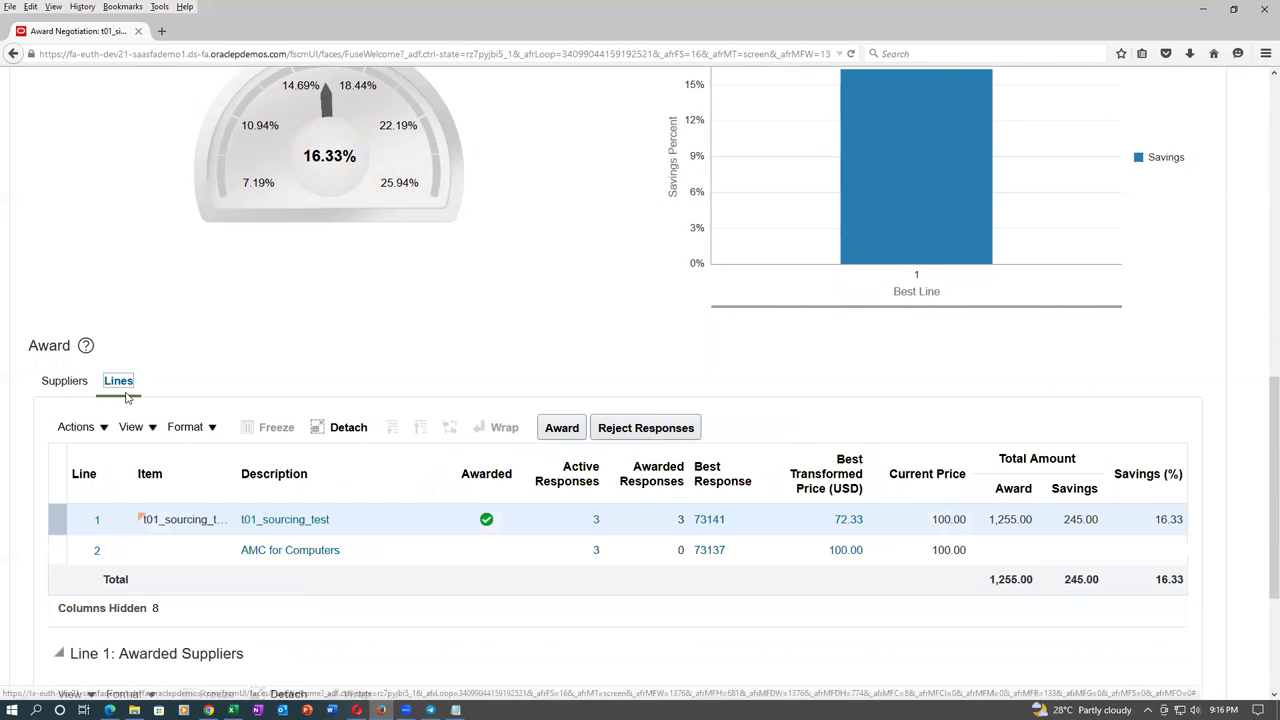
{"action": "left_click", "coordinate": [67, 560]}
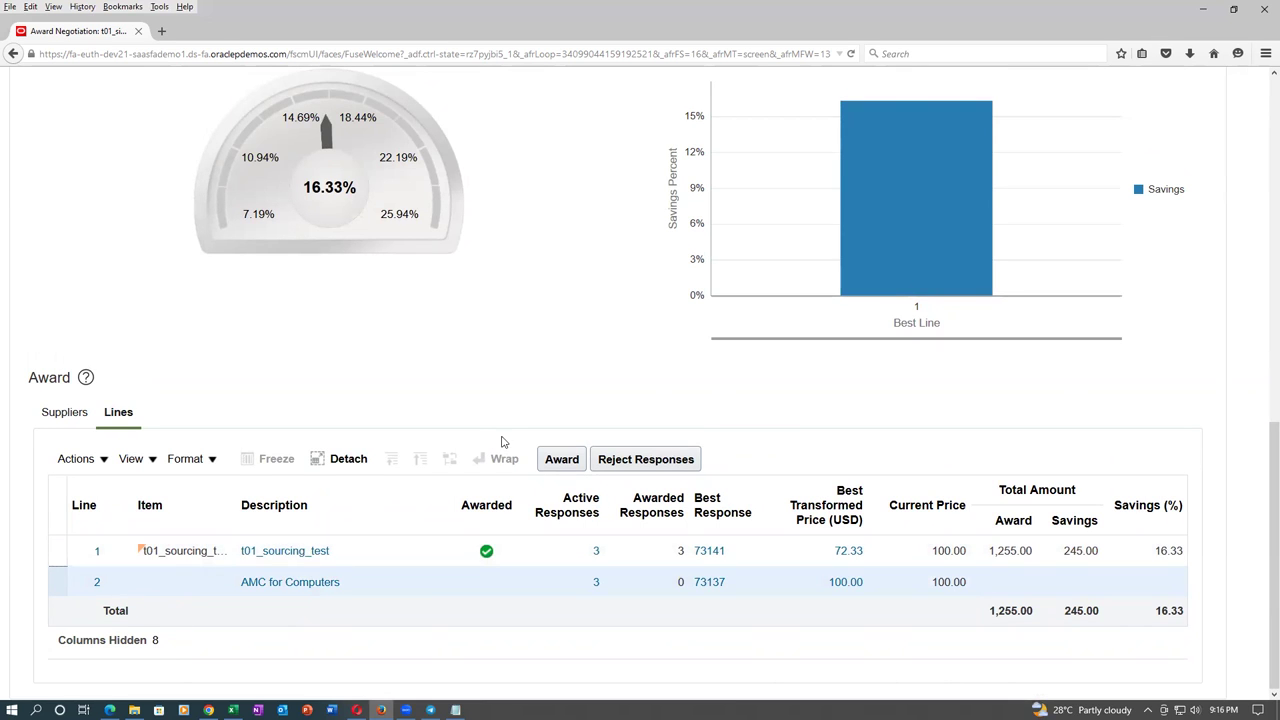
{"action": "left_click", "coordinate": [578, 456]}
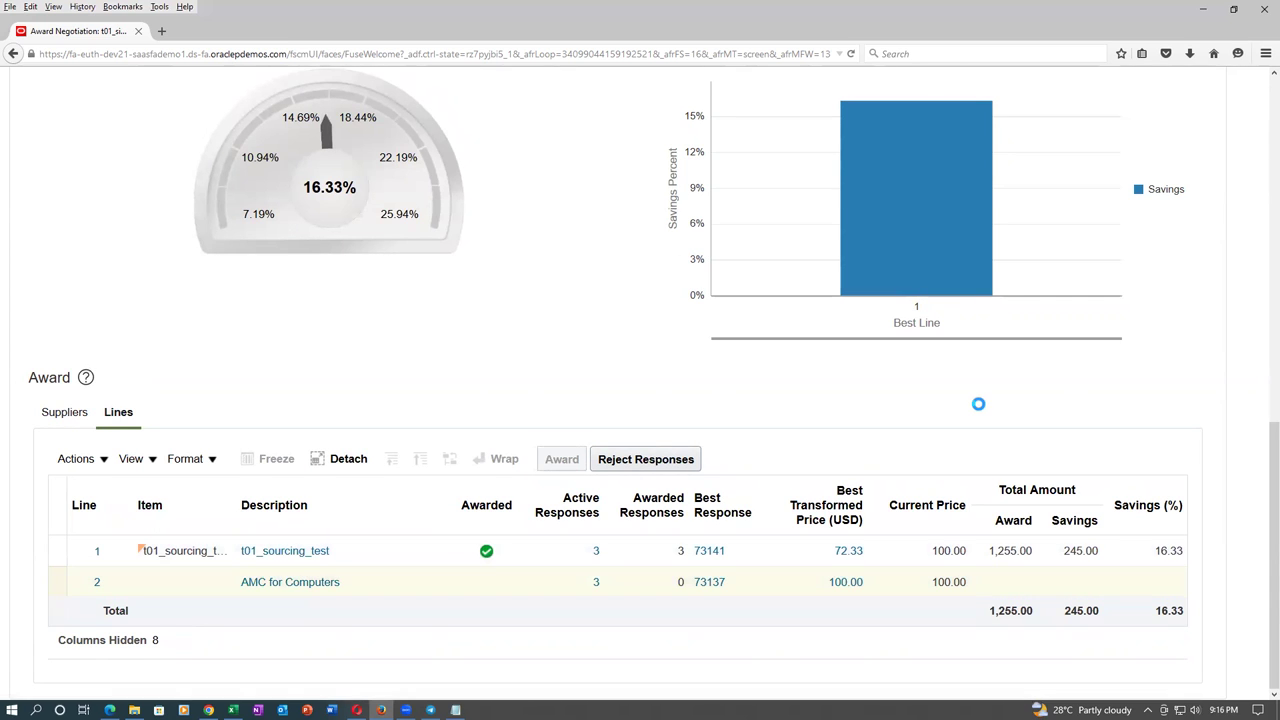
{"action": "scroll", "coordinate": [981, 415], "scroll_direction": "down", "scroll_amount": 4}
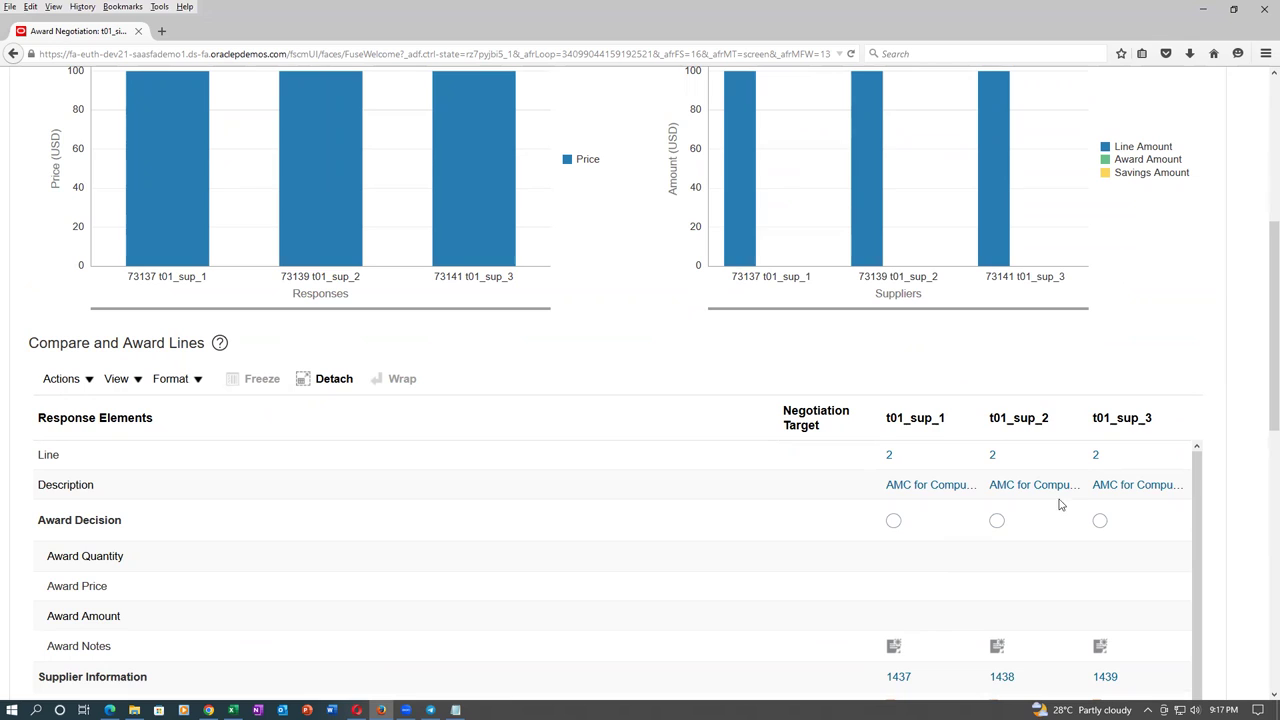
Choose t01_sup_1 as line 2's award decision, then save, close and confirm.
{"action": "left_click", "coordinate": [893, 520]}
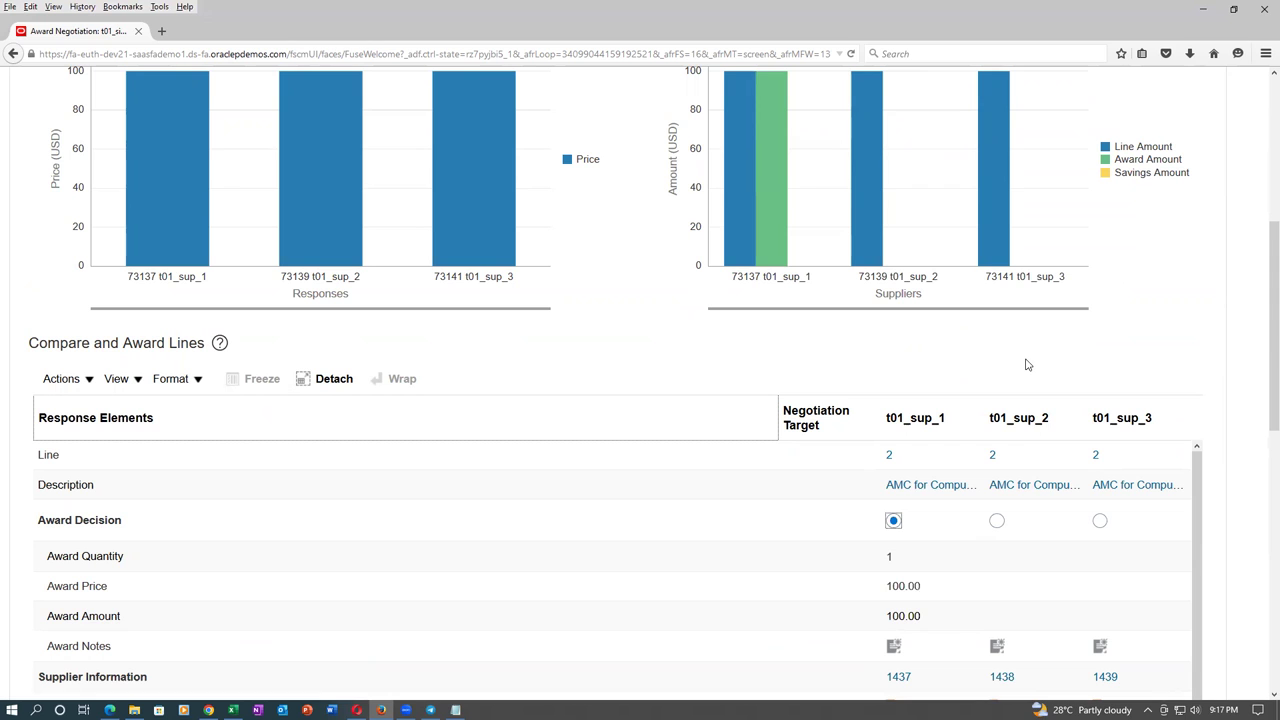
{"action": "scroll", "coordinate": [1027, 369], "scroll_direction": "up", "scroll_amount": 5}
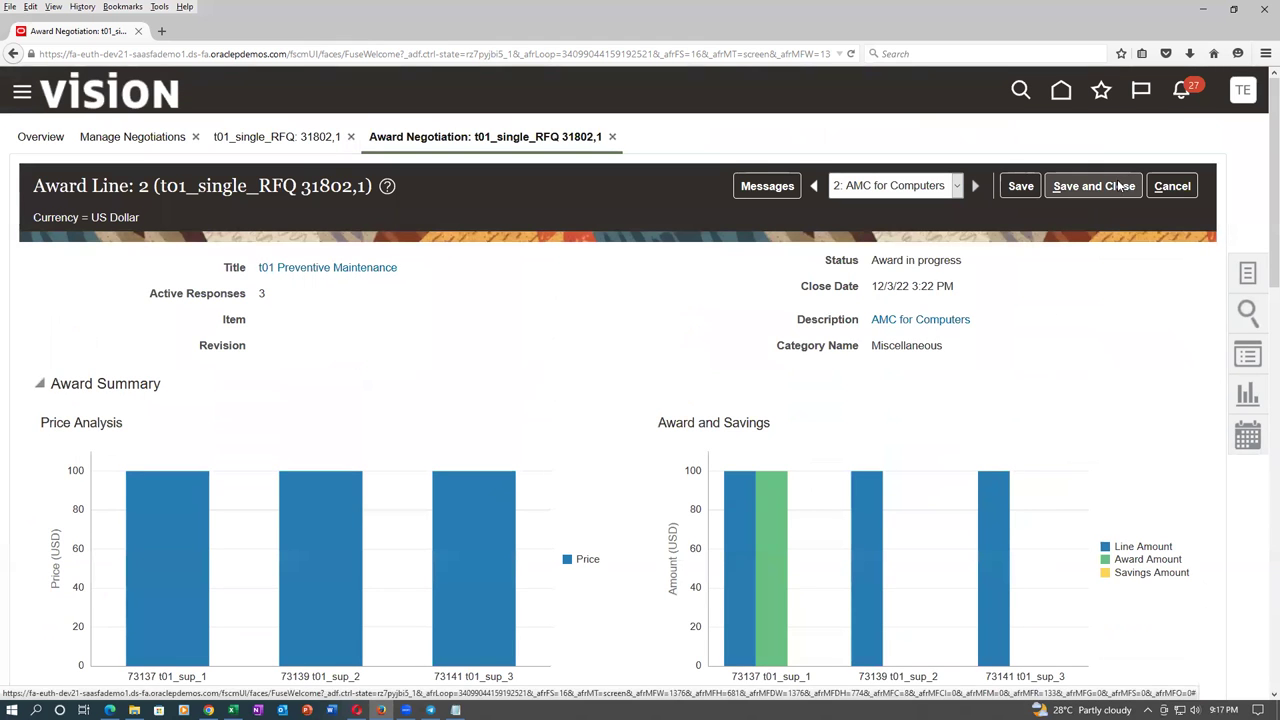
{"action": "scroll", "coordinate": [1108, 240], "scroll_direction": "down", "scroll_amount": 3}
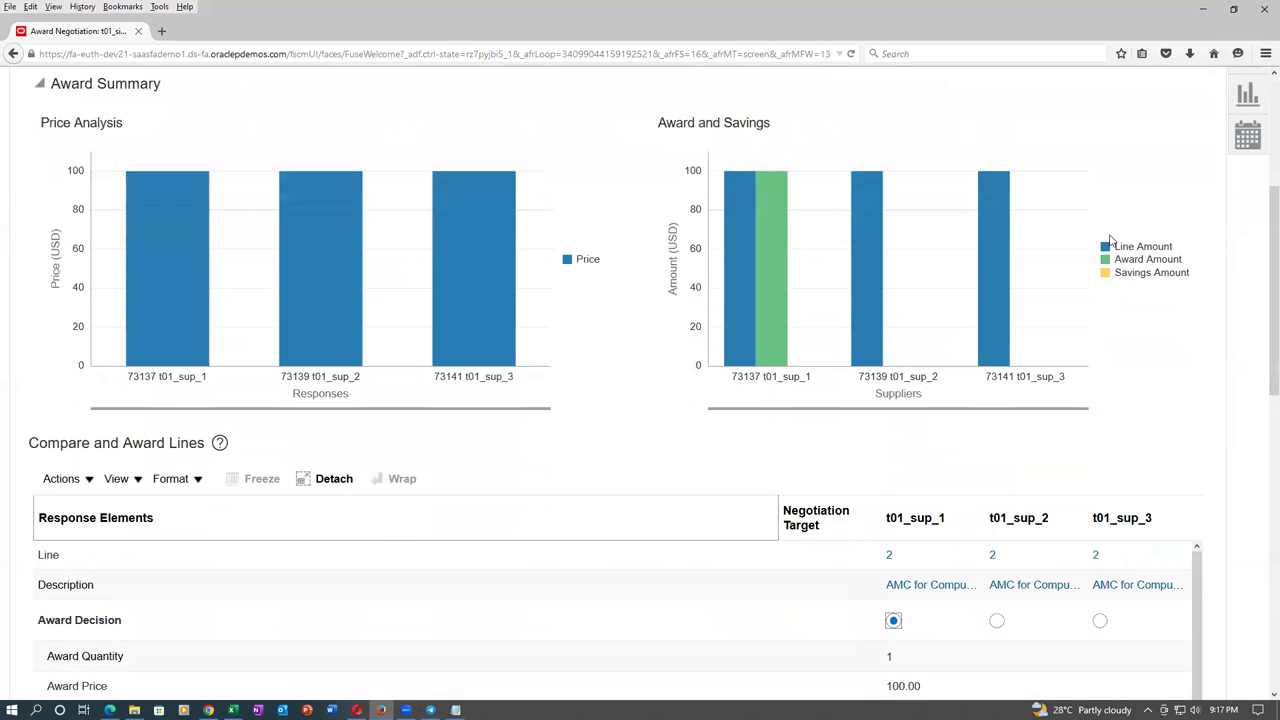
{"action": "scroll", "coordinate": [1110, 240], "scroll_direction": "up", "scroll_amount": 3}
{"action": "left_click", "coordinate": [1122, 188]}
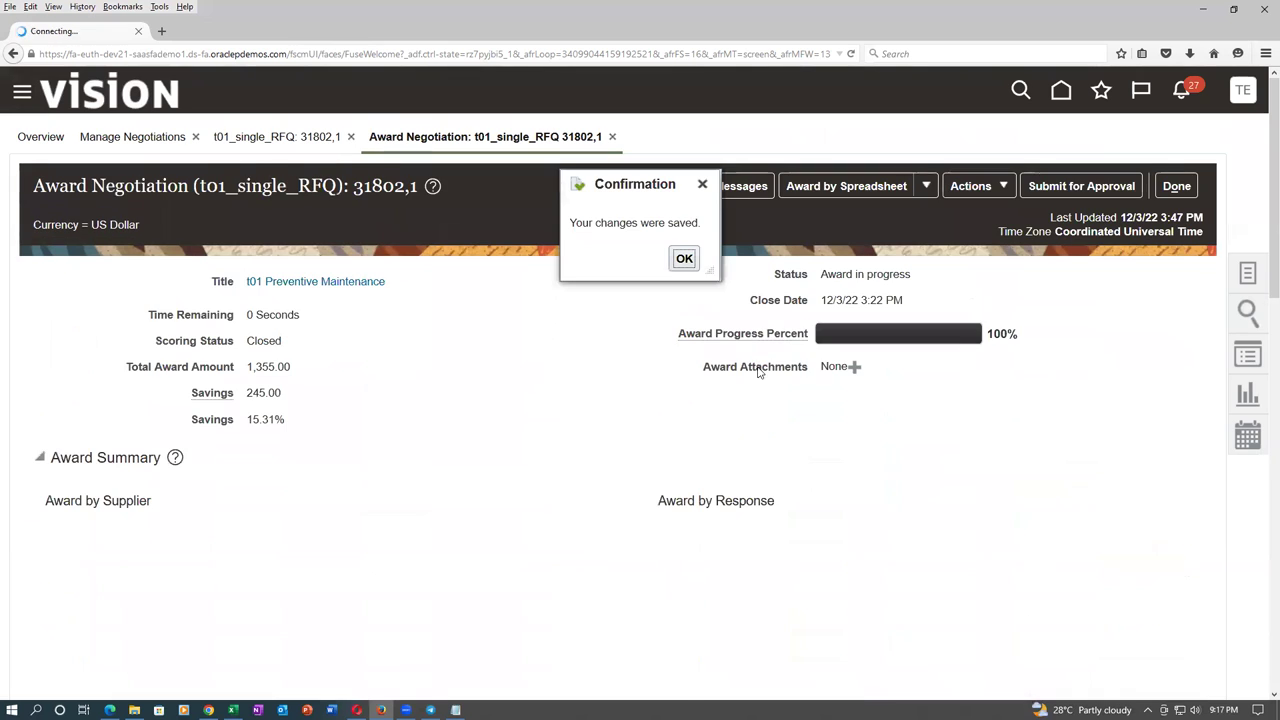
{"action": "left_click", "coordinate": [684, 258]}
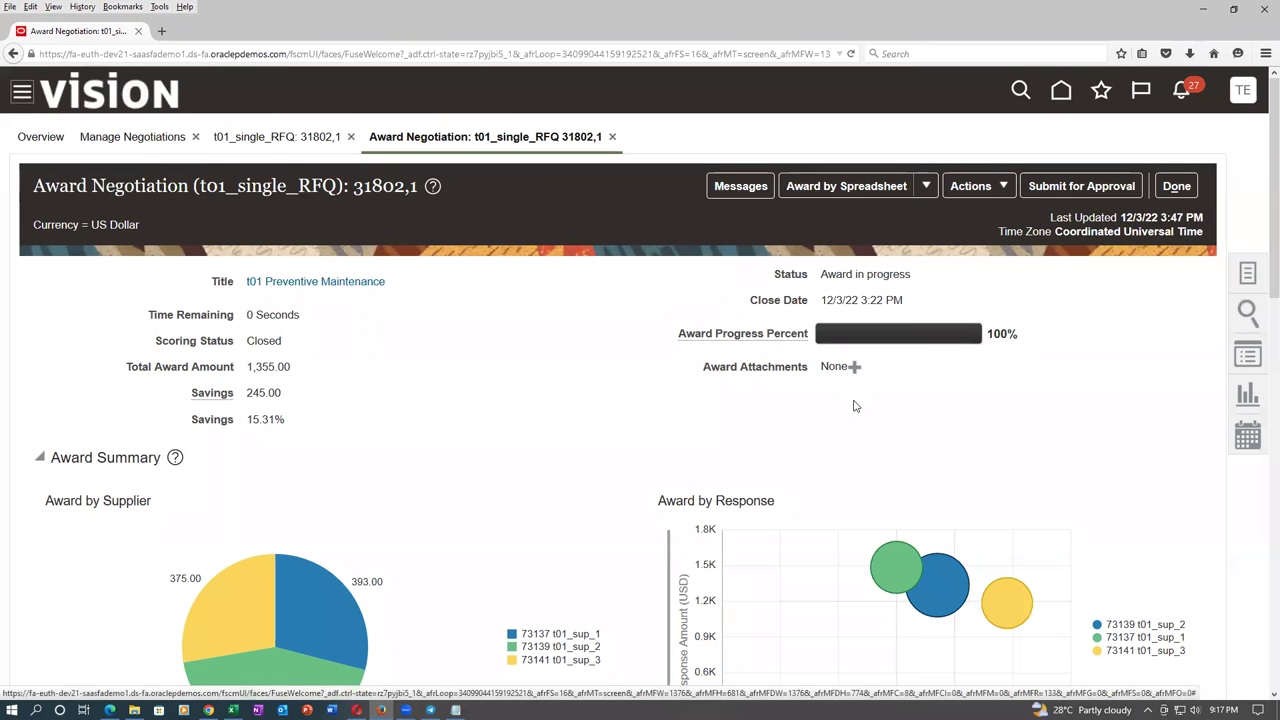
Scroll through the award page checking the 15.31% savings gauge and both awarded lines.
{"action": "scroll", "coordinate": [881, 430], "scroll_direction": "down", "scroll_amount": 4}
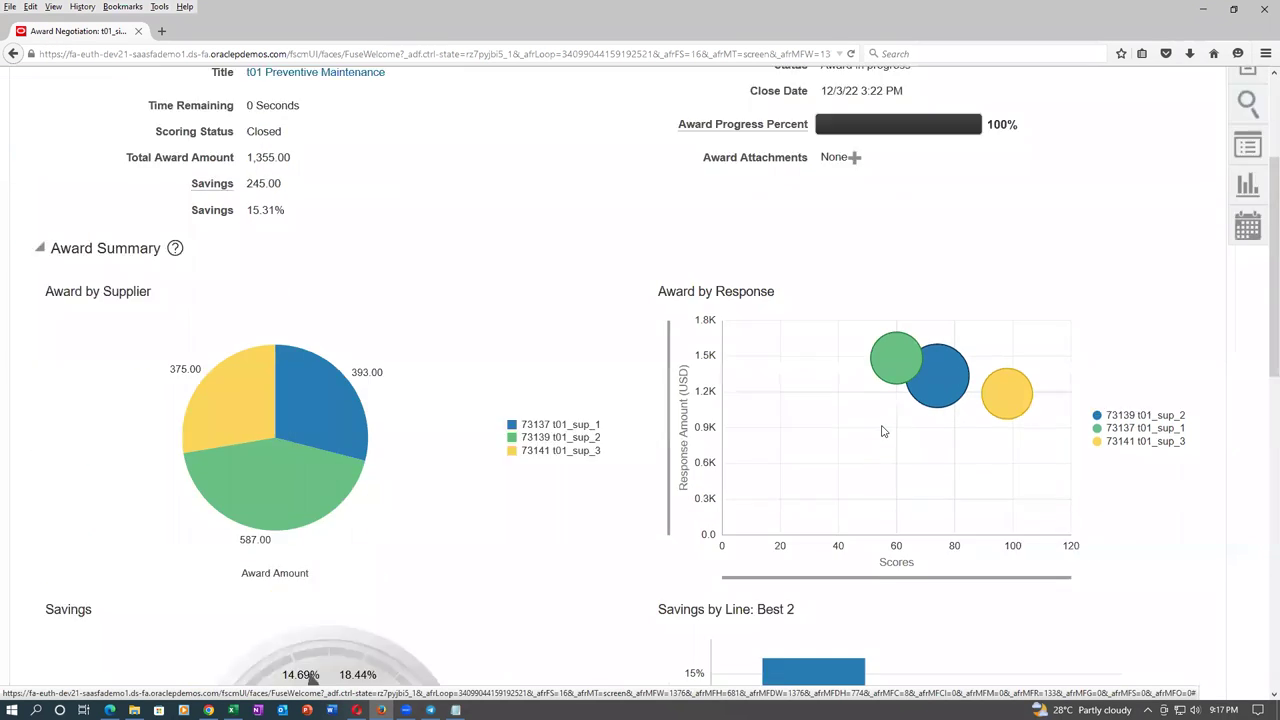
{"action": "scroll", "coordinate": [881, 430], "scroll_direction": "up", "scroll_amount": 4}
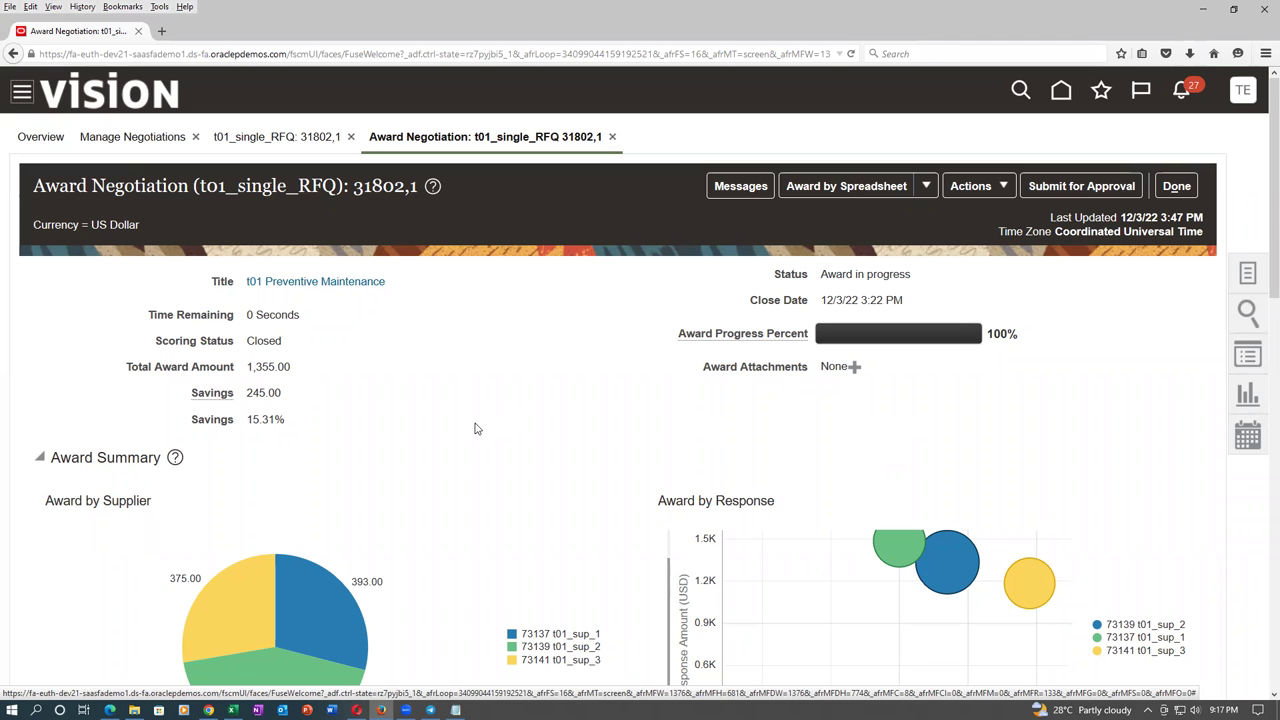
{"action": "scroll", "coordinate": [480, 428], "scroll_direction": "down", "scroll_amount": 10}
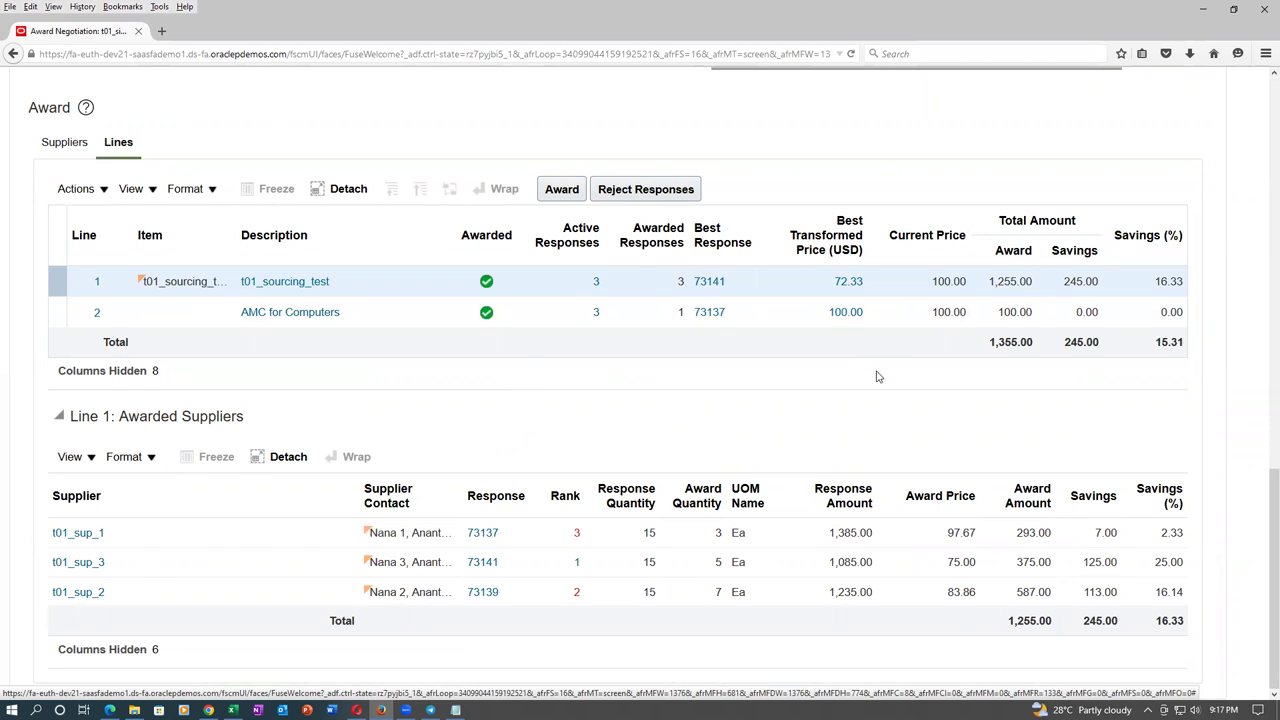
{"action": "scroll", "coordinate": [874, 370], "scroll_direction": "up", "scroll_amount": 4}
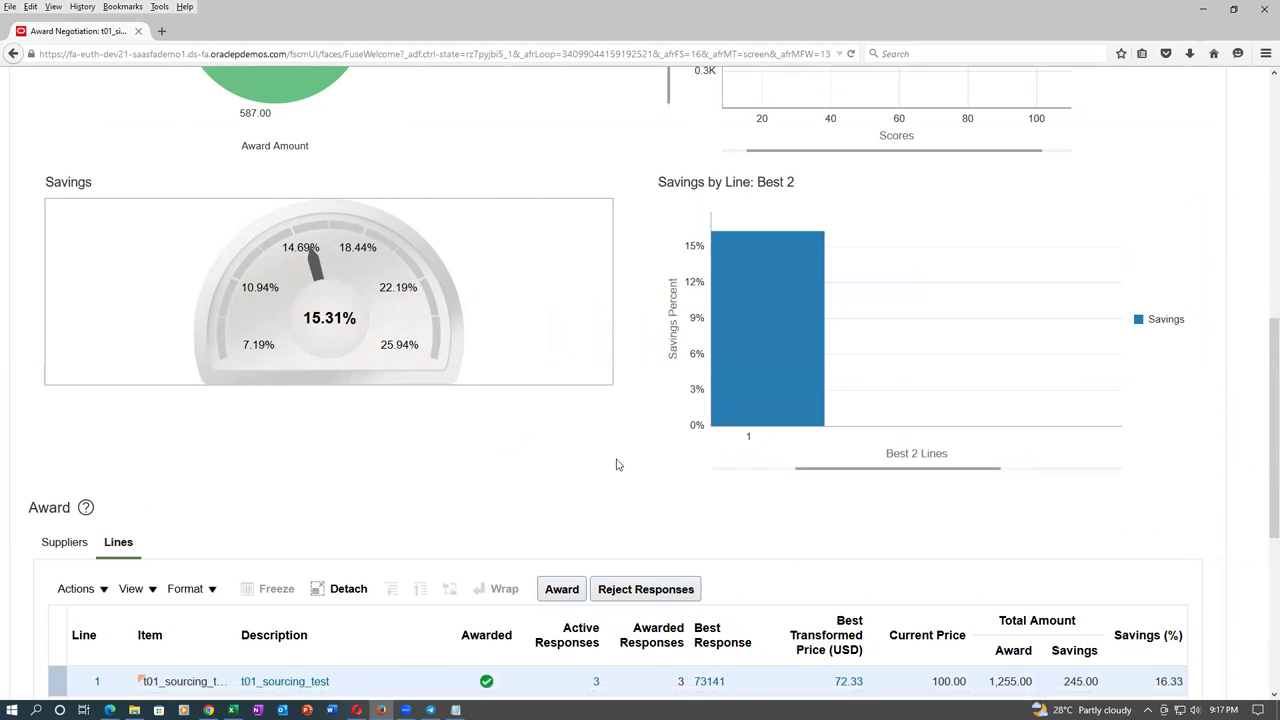
{"action": "scroll", "coordinate": [619, 467], "scroll_direction": "down", "scroll_amount": 3}
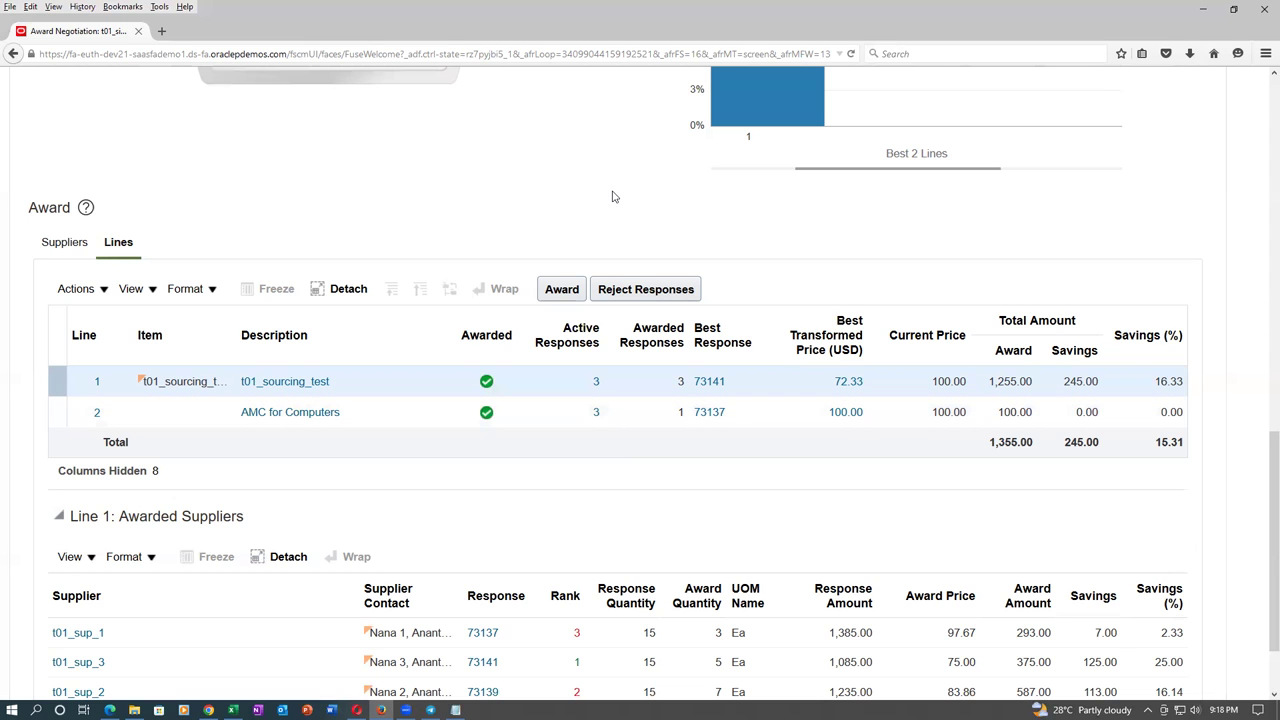
{"action": "scroll", "coordinate": [827, 247], "scroll_direction": "up", "scroll_amount": 3}
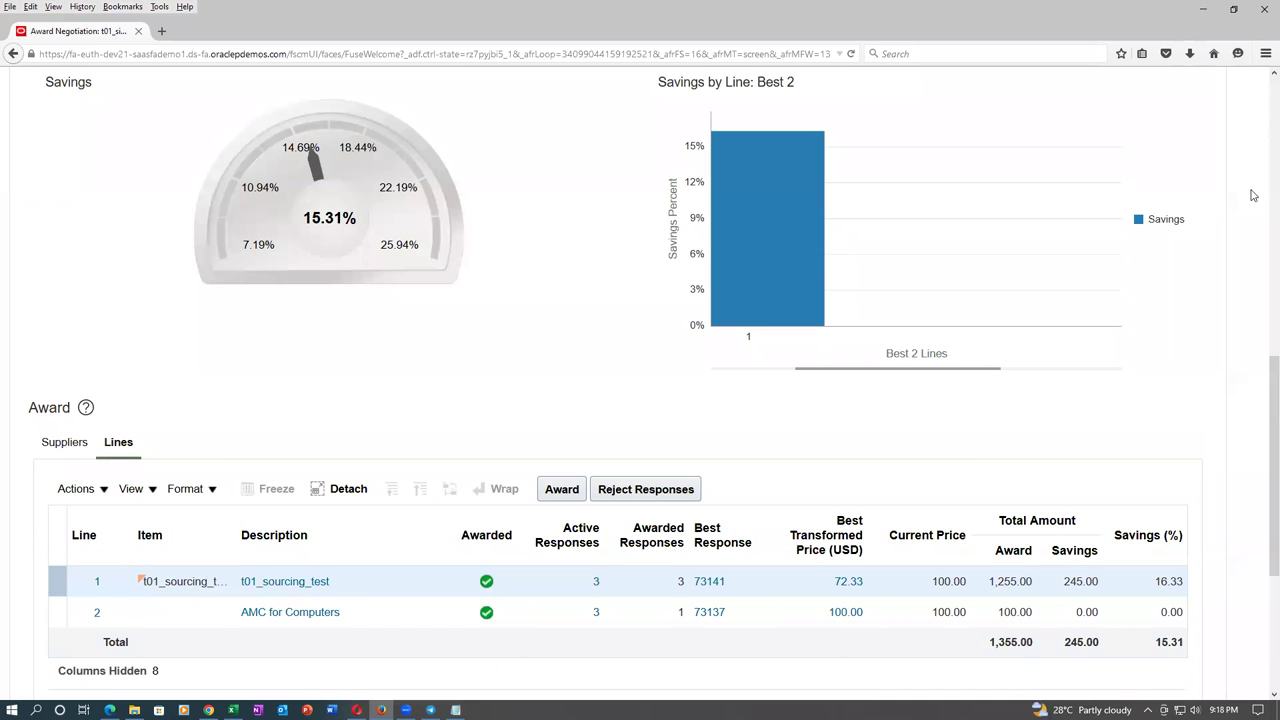
{"action": "scroll", "coordinate": [1253, 195], "scroll_direction": "up", "scroll_amount": 9}
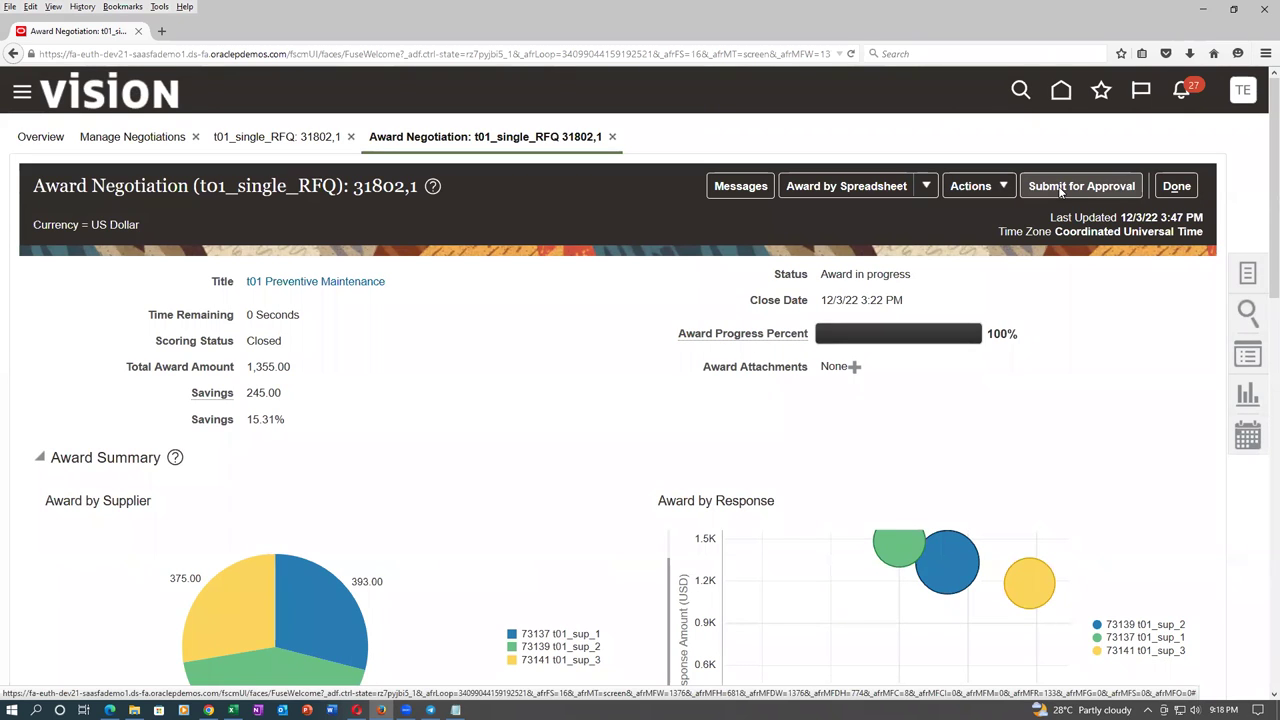
Submit the award decision for approval and acknowledge the confirmation.
{"action": "left_click", "coordinate": [1062, 188]}
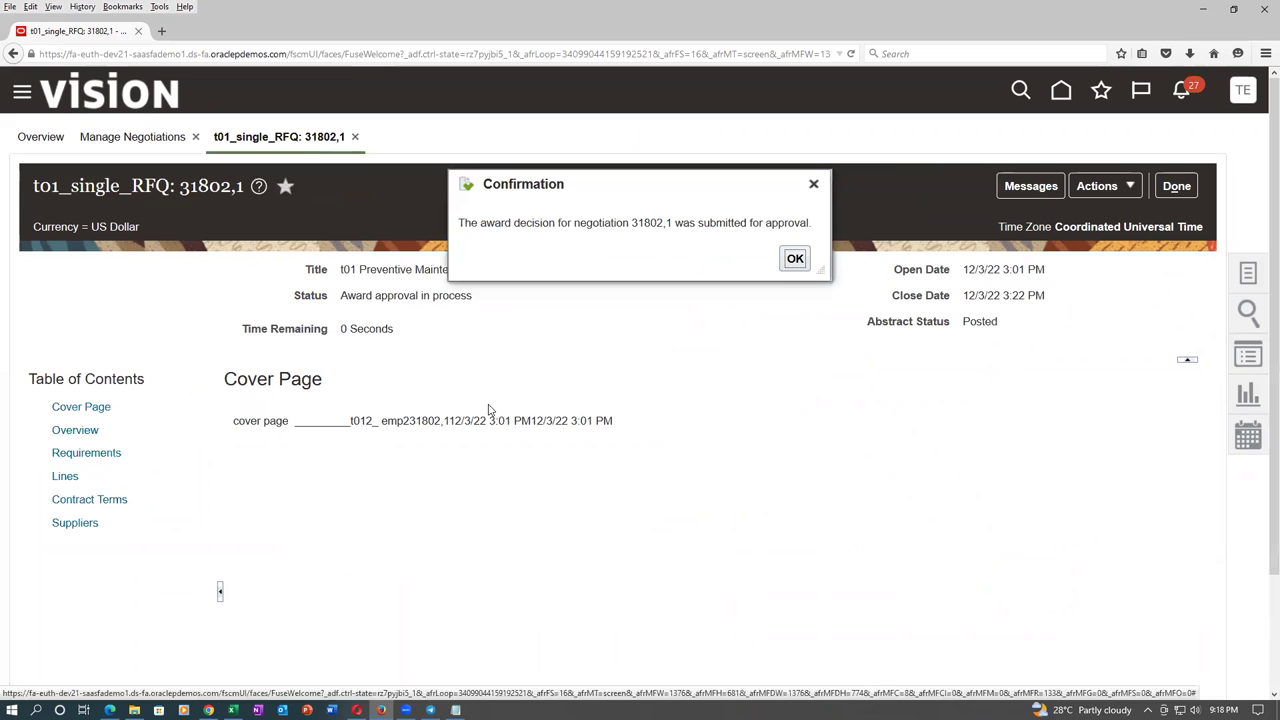
{"action": "left_click", "coordinate": [797, 259]}
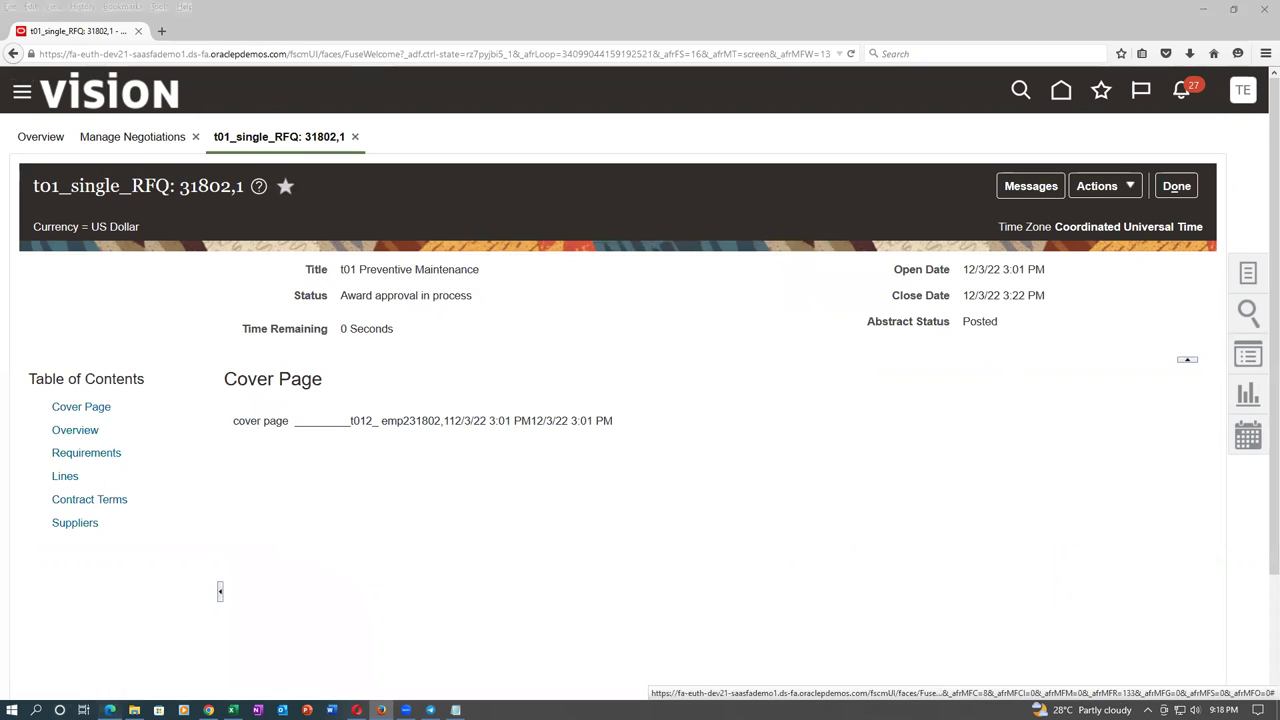
{"action": "left_click", "coordinate": [110, 709]}
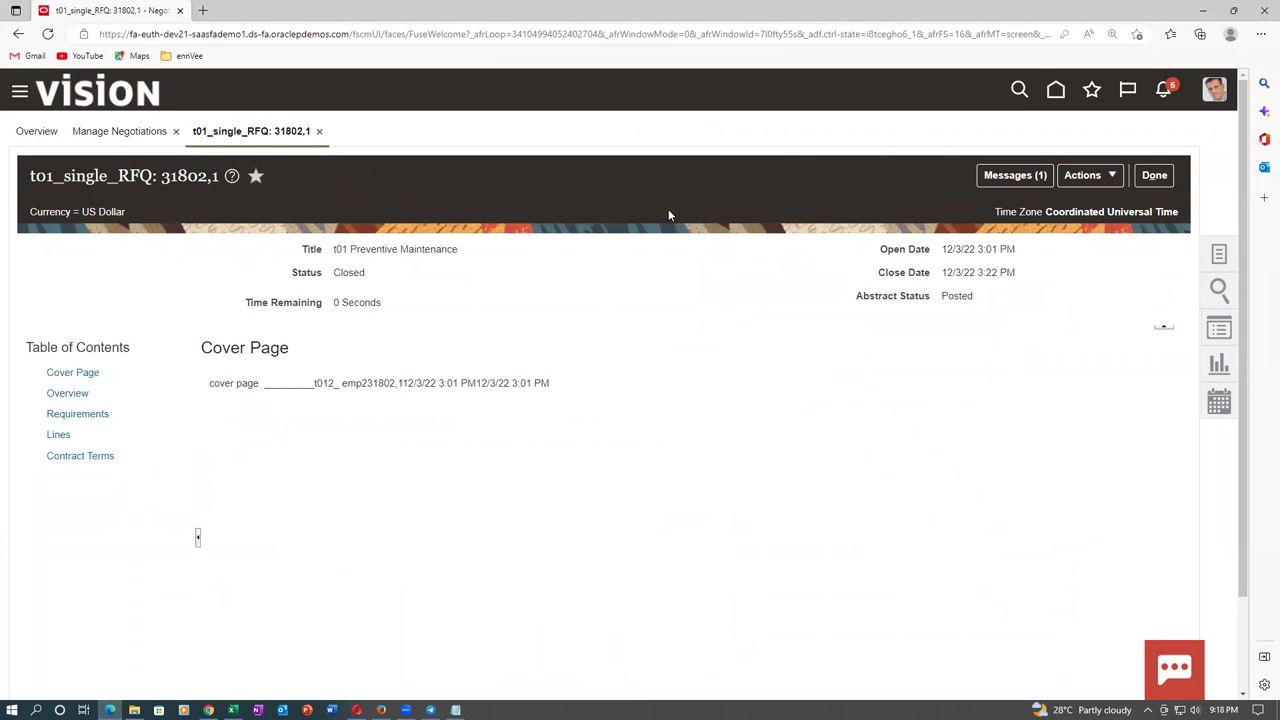
From the home page, dismiss the negotiation 31802,1 message and the other two FYI notifications.
{"action": "left_click", "coordinate": [1056, 90]}
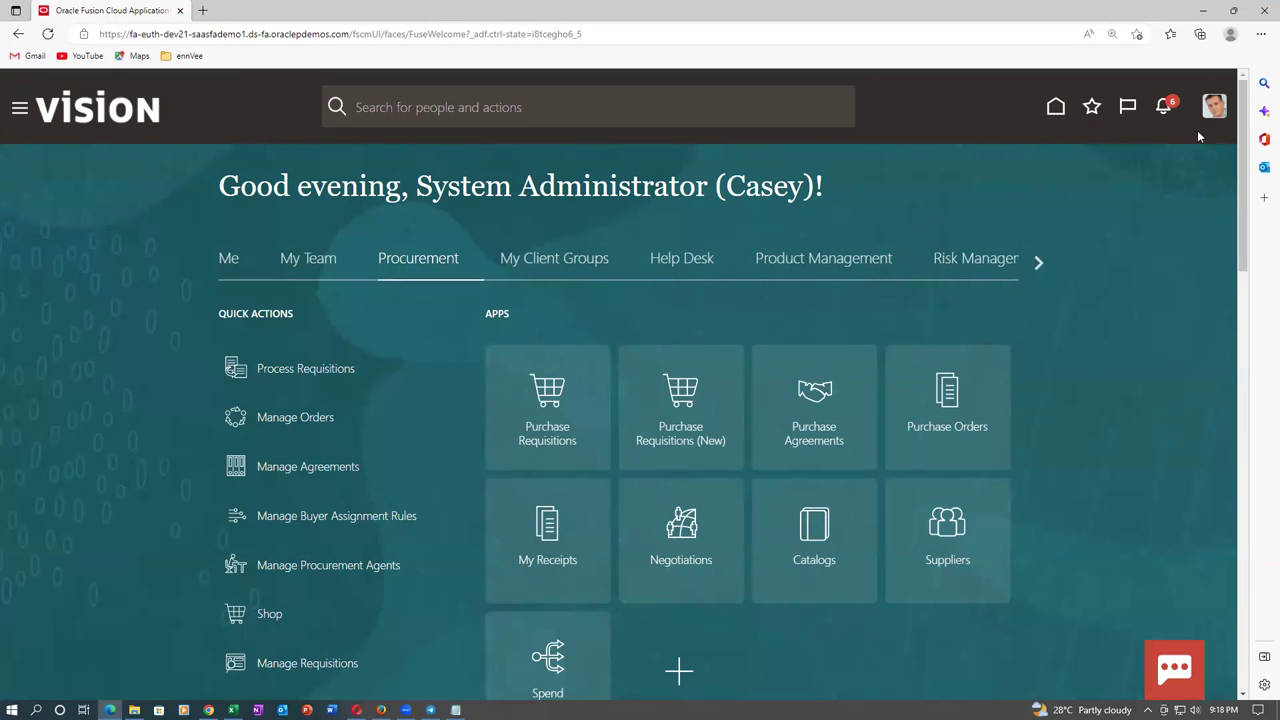
{"action": "left_click", "coordinate": [1163, 106]}
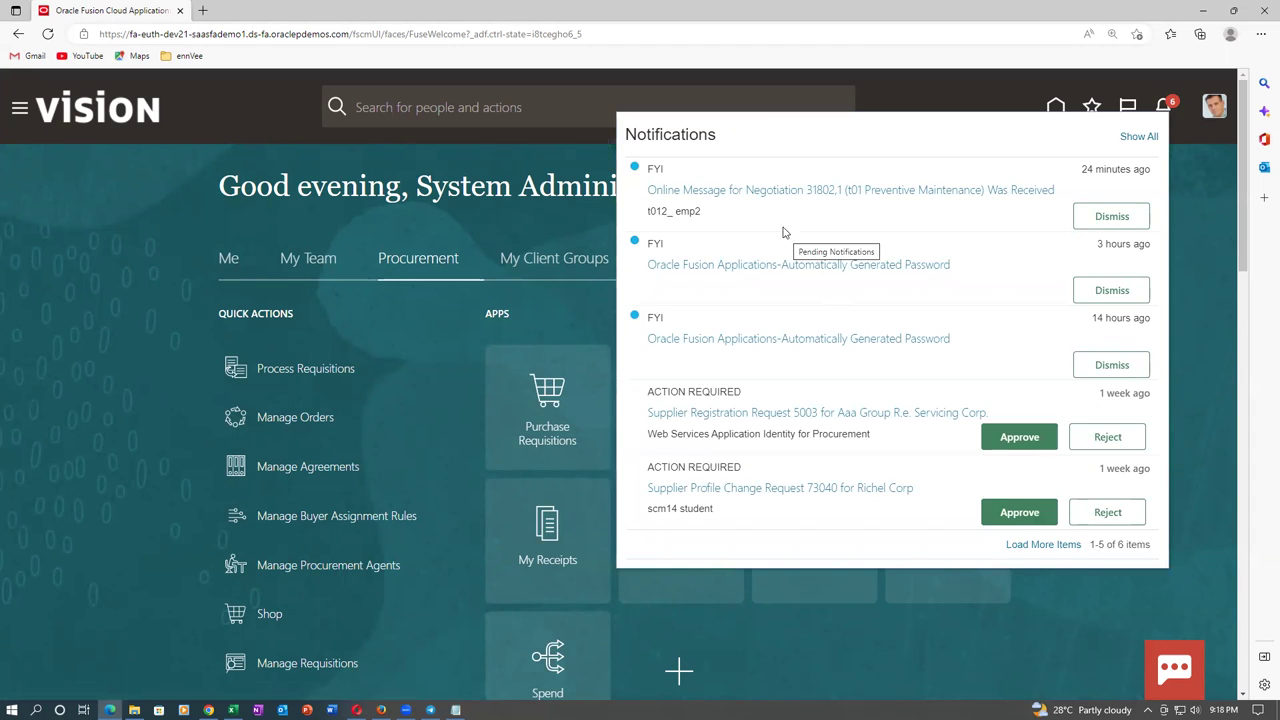
{"action": "left_click", "coordinate": [1116, 222]}
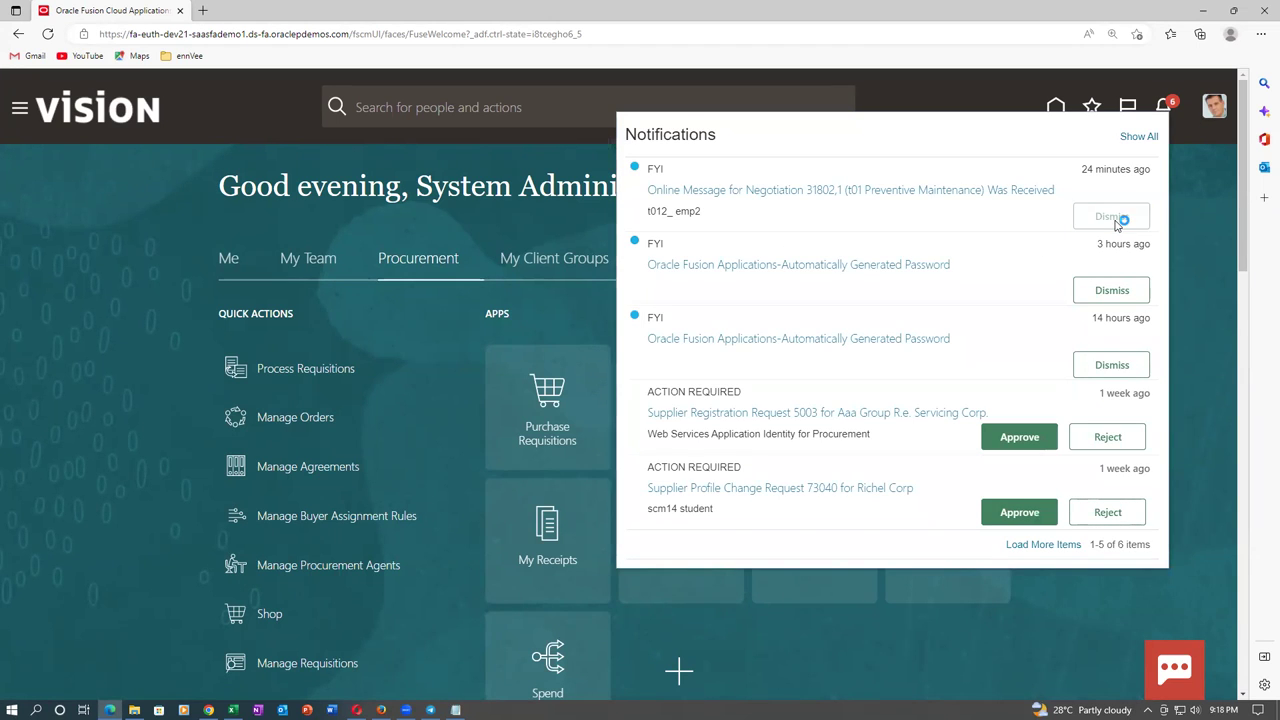
{"action": "left_click", "coordinate": [1116, 286]}
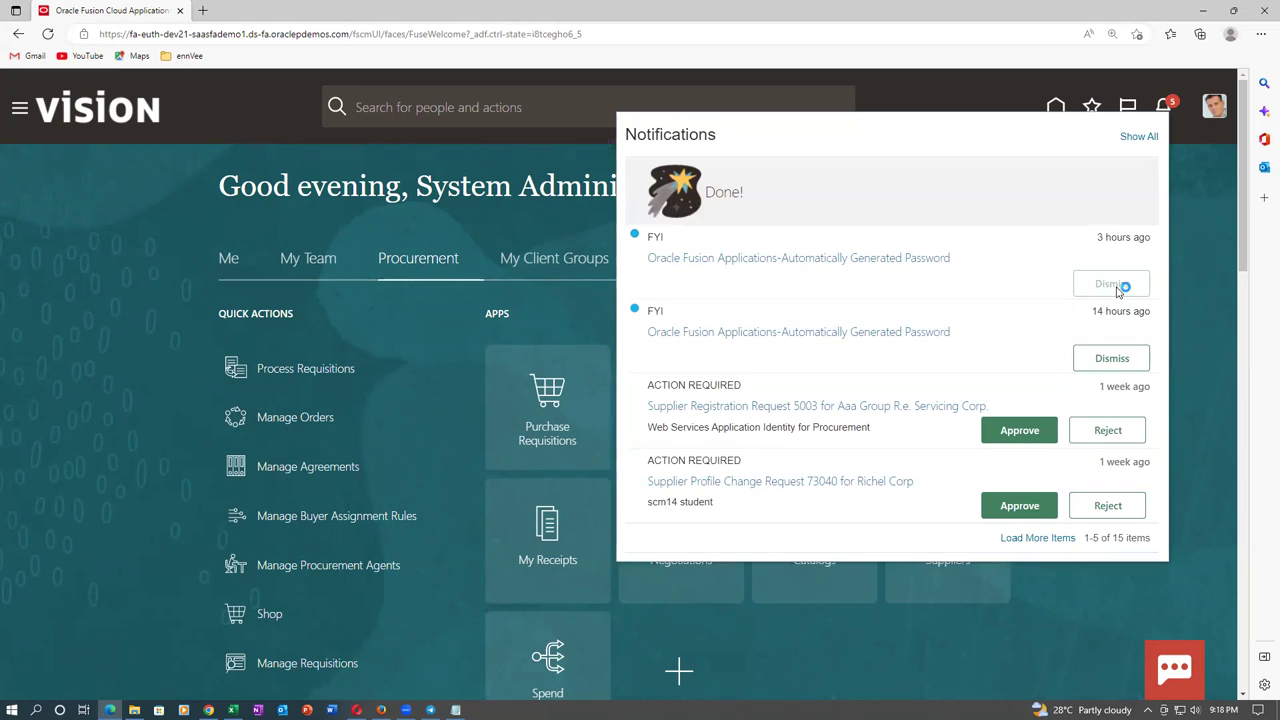
{"action": "left_click", "coordinate": [1127, 351]}
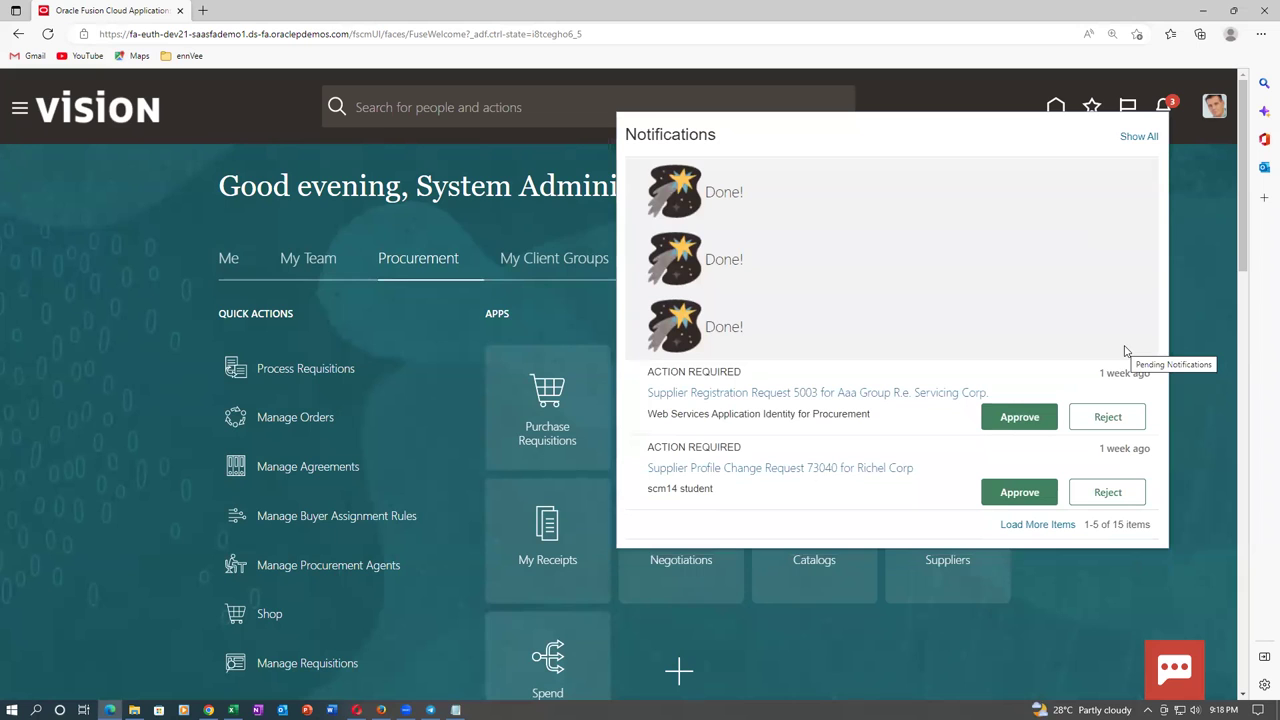
{"action": "left_click", "coordinate": [1191, 226]}
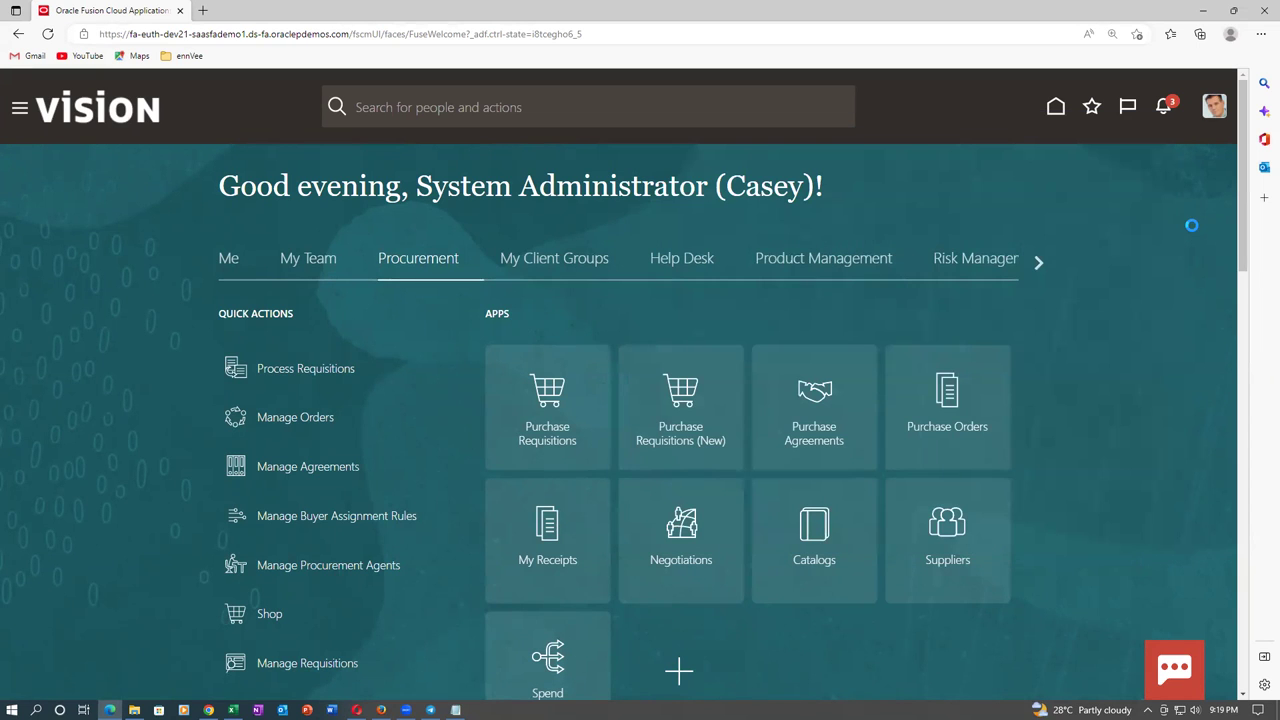
Approve supplier profile change request 73040 and supplier registration request 4003 from the notifications list.
{"action": "left_click", "coordinate": [1162, 108]}
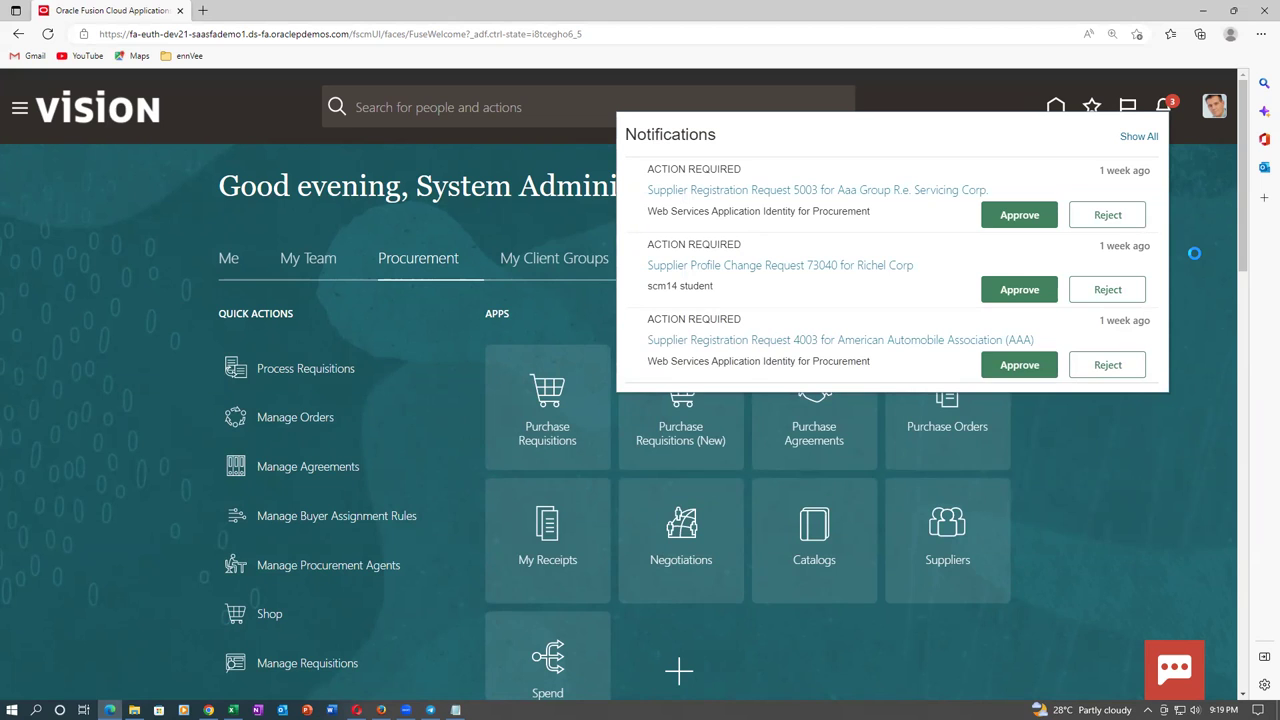
{"action": "left_click", "coordinate": [1195, 258]}
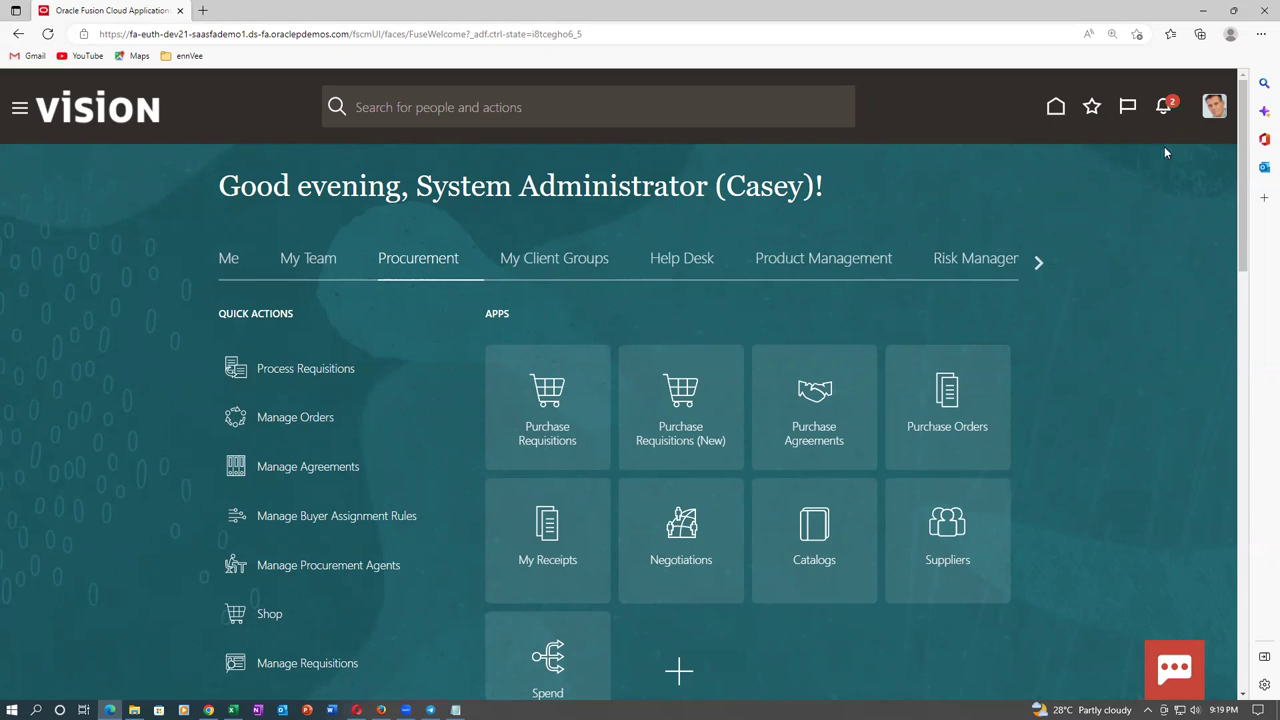
{"action": "left_click", "coordinate": [1163, 112]}
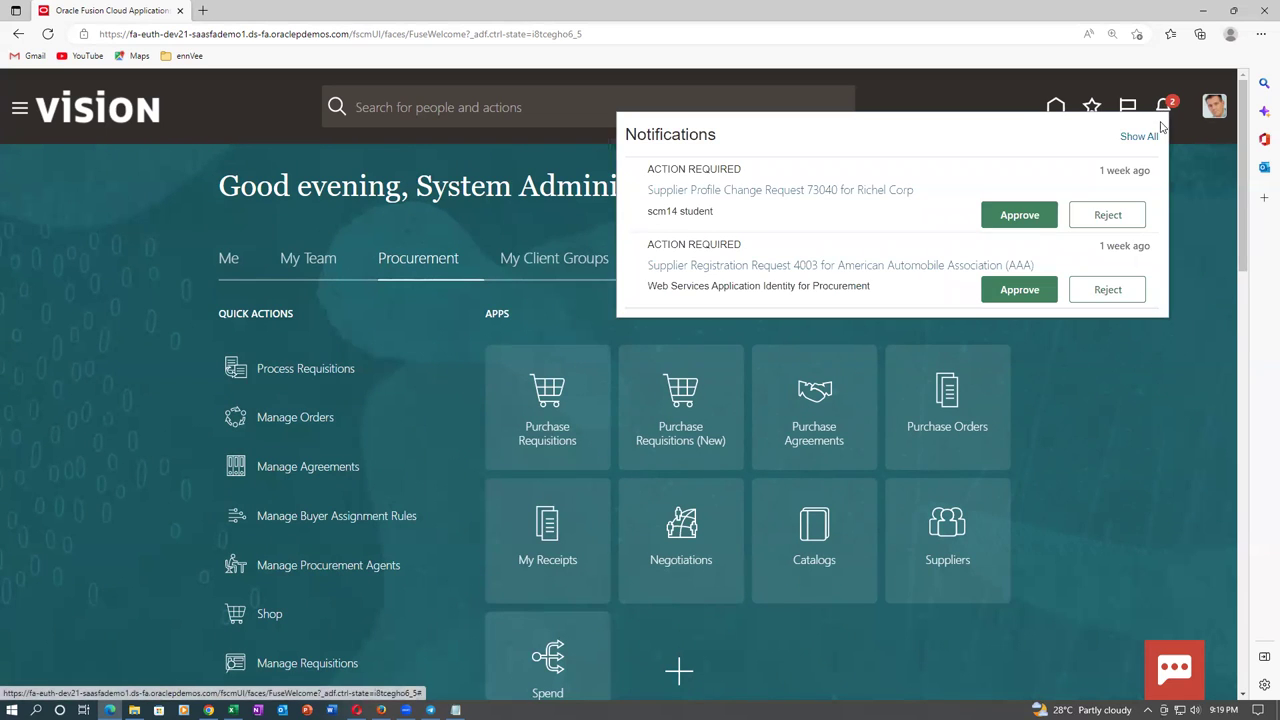
{"action": "left_click", "coordinate": [1033, 218]}
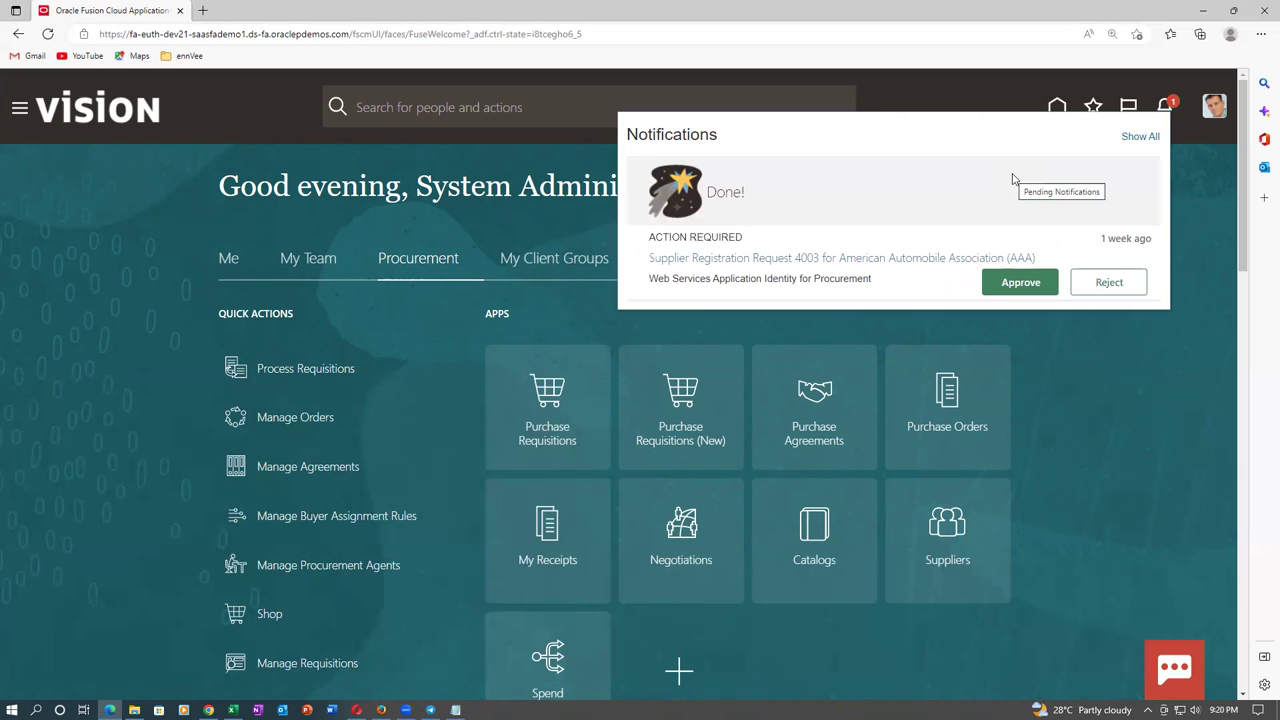
{"action": "left_click", "coordinate": [1003, 284]}
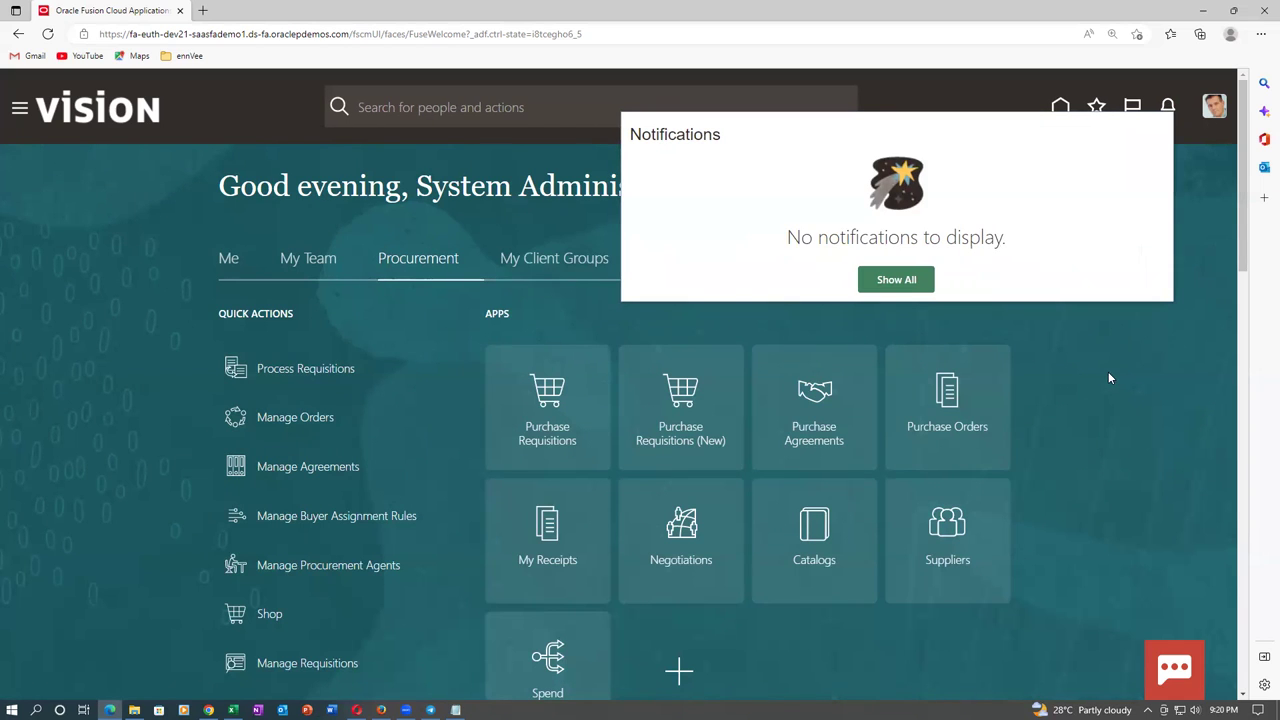
{"action": "left_click", "coordinate": [1109, 377]}
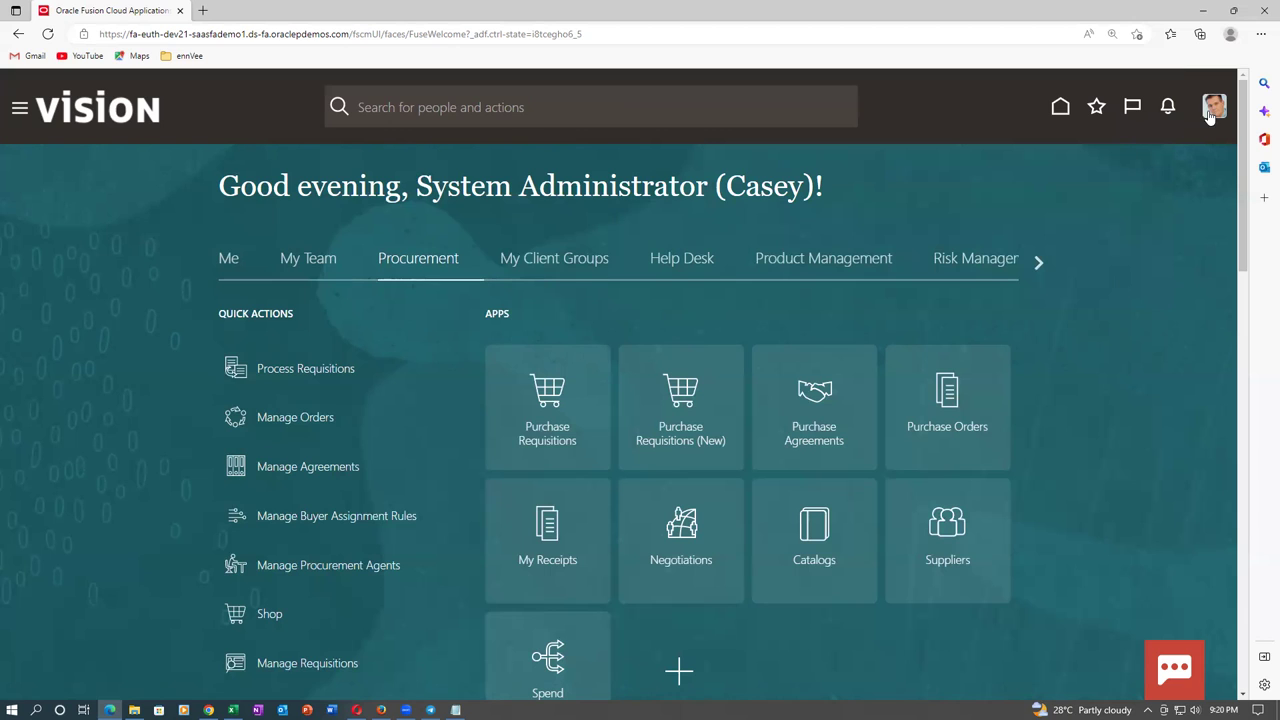
Sign out from the avatar menu, confirm the logout consent, and sign back in.
{"action": "left_click", "coordinate": [1214, 113]}
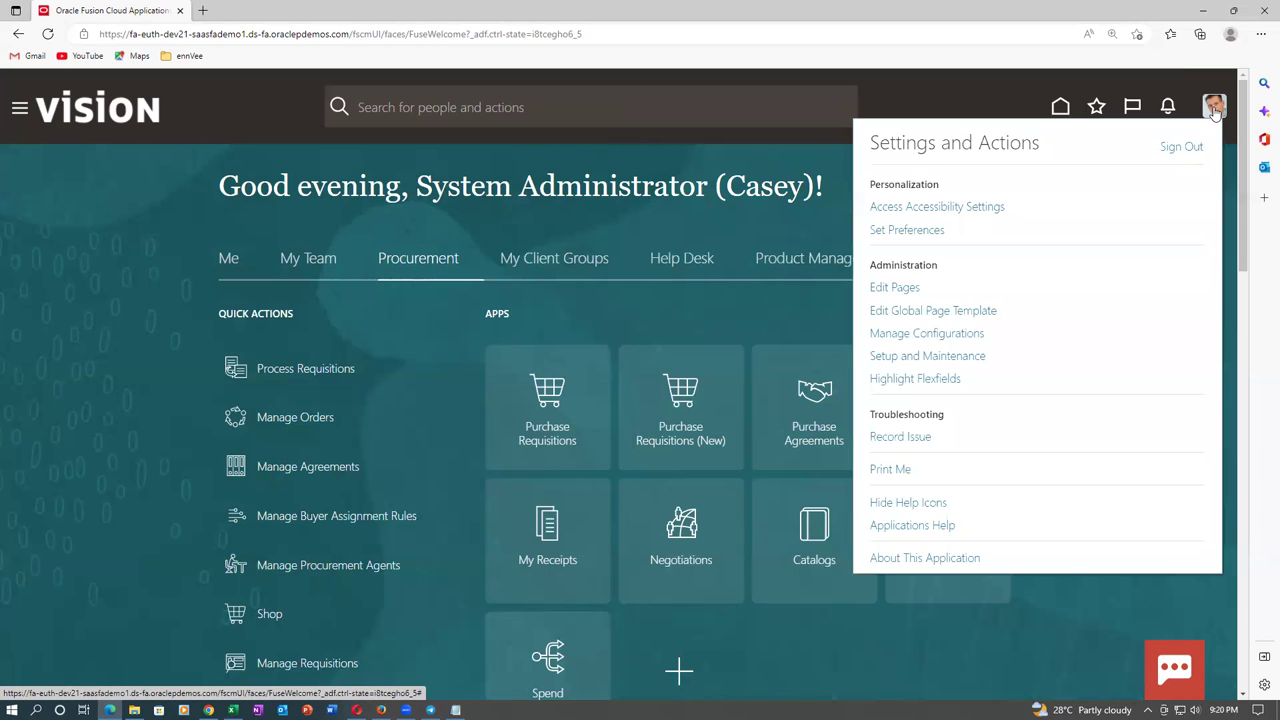
{"action": "left_click", "coordinate": [1181, 148]}
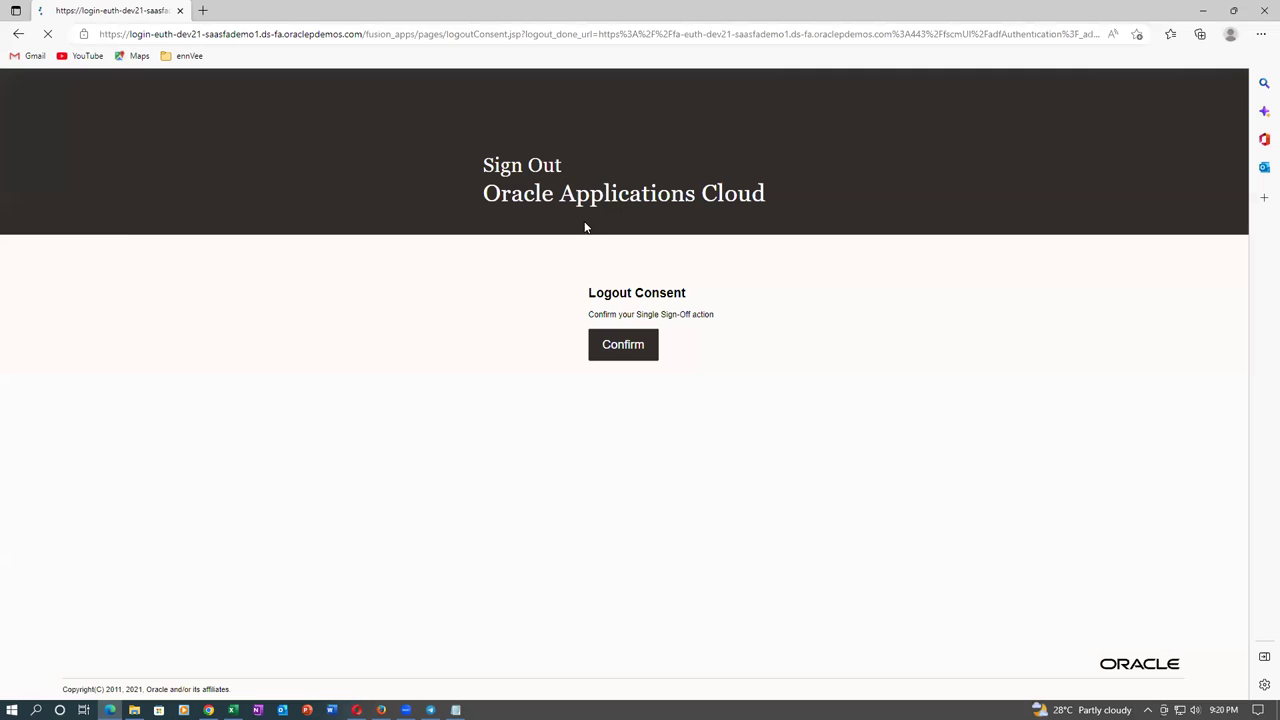
{"action": "left_click", "coordinate": [645, 341]}
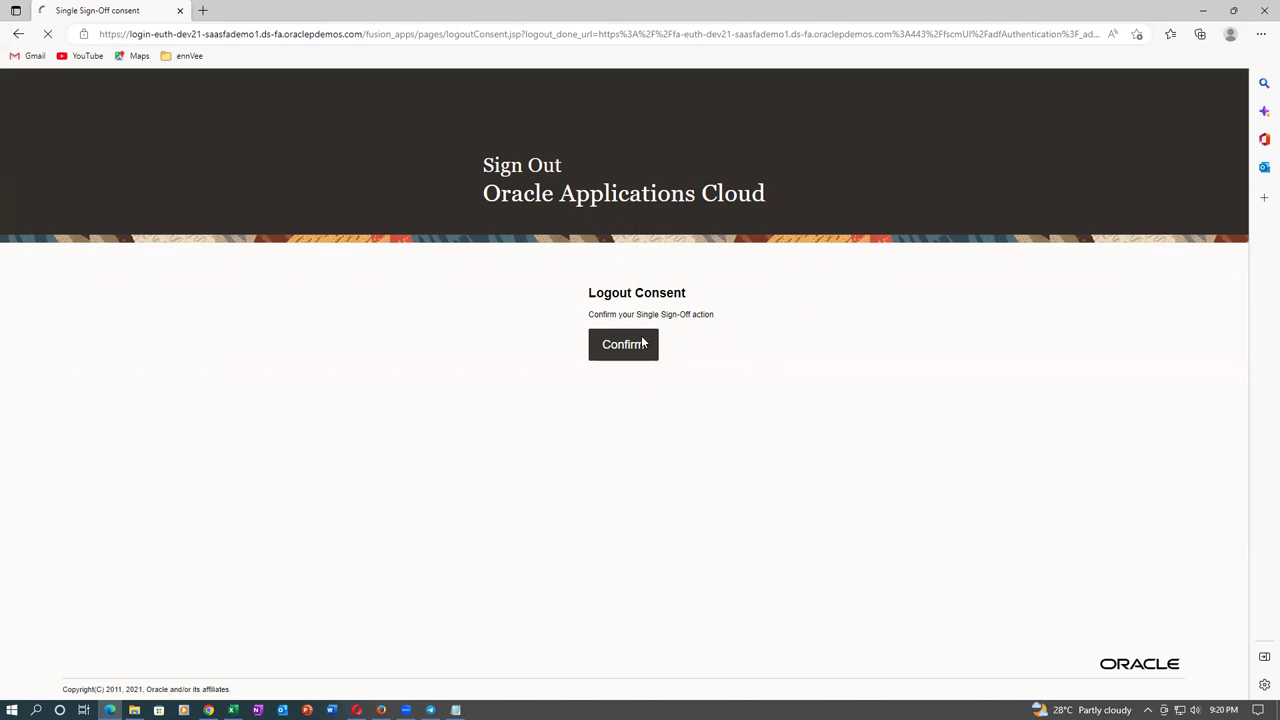
{"action": "left_click", "coordinate": [579, 396]}
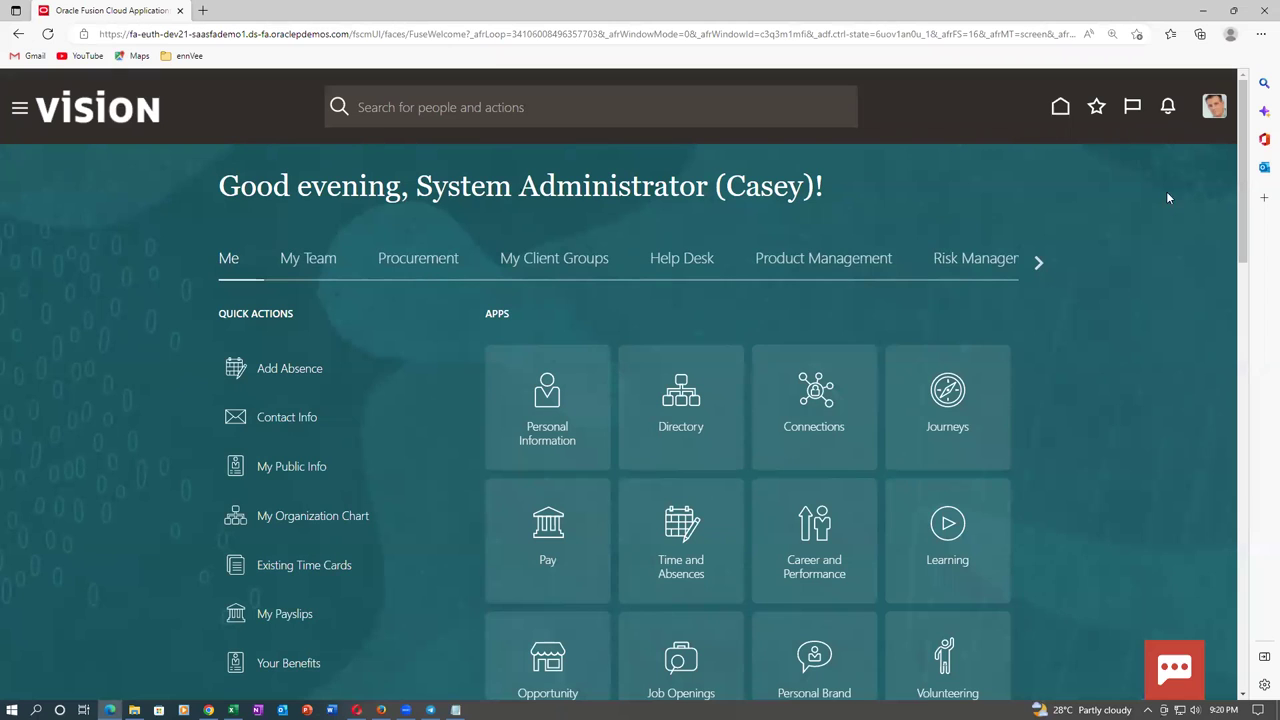
Approve the Approve Award notification for t01_single_RFQ 31802,1.
{"action": "left_click", "coordinate": [1167, 110]}
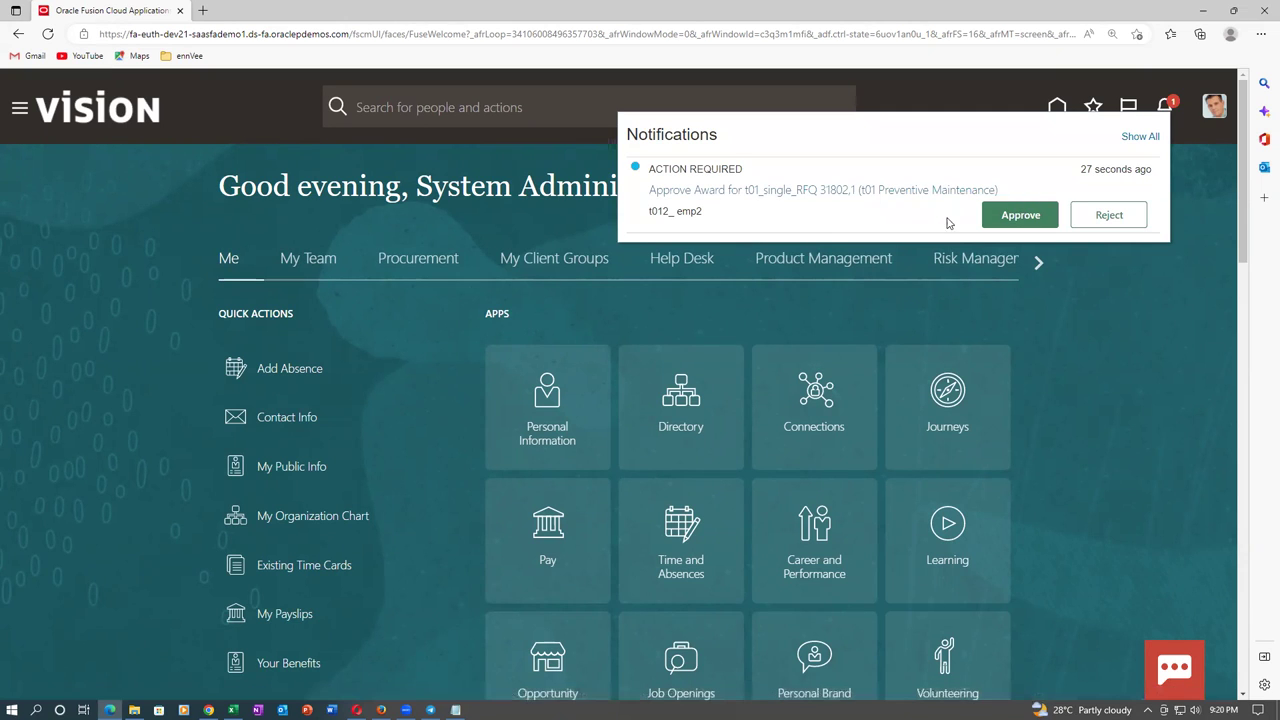
{"action": "left_click", "coordinate": [1038, 218]}
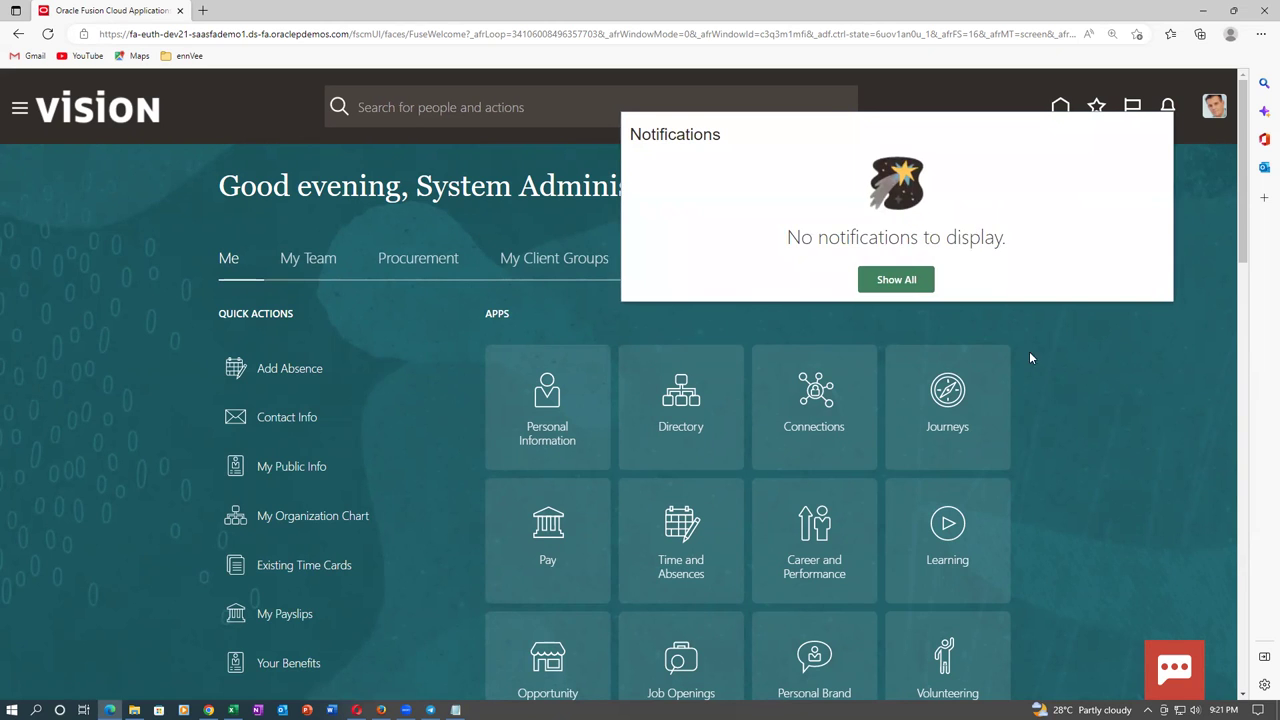
Reopen negotiation 31802,1 from Manage Negotiations and verify its status reads Award approved.
{"action": "left_click", "coordinate": [381, 710]}
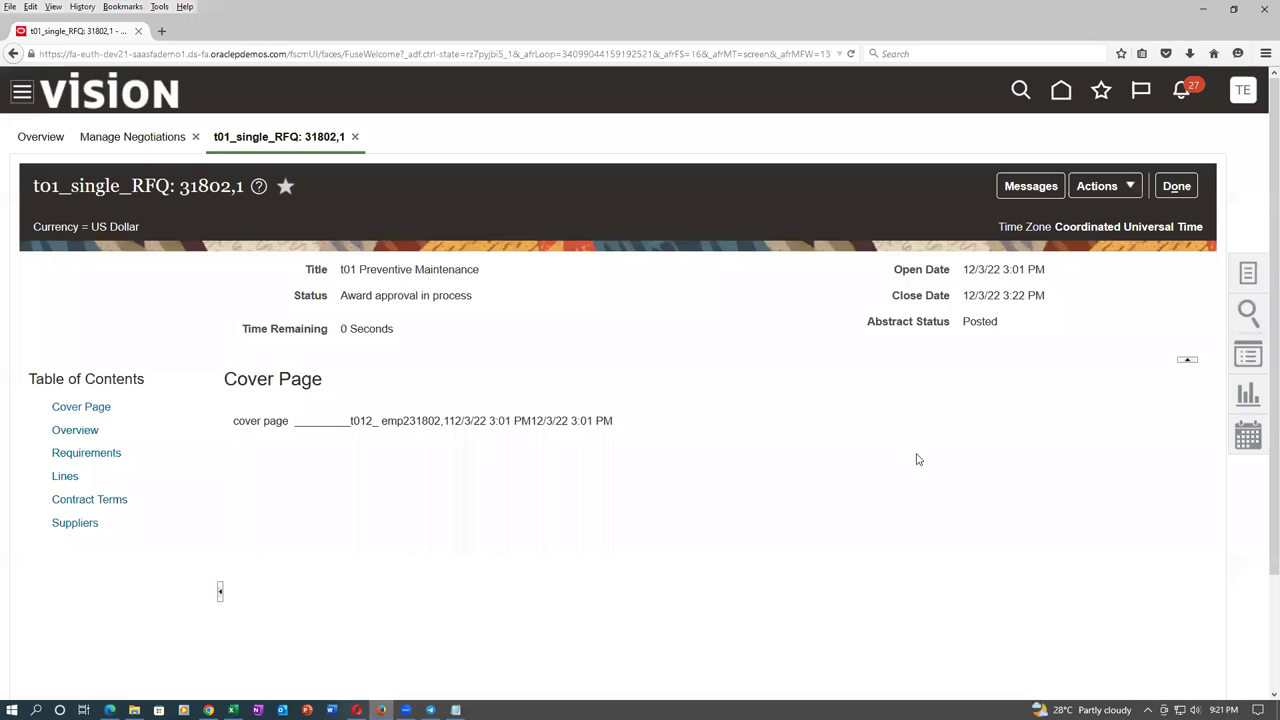
{"action": "left_click", "coordinate": [1193, 189]}
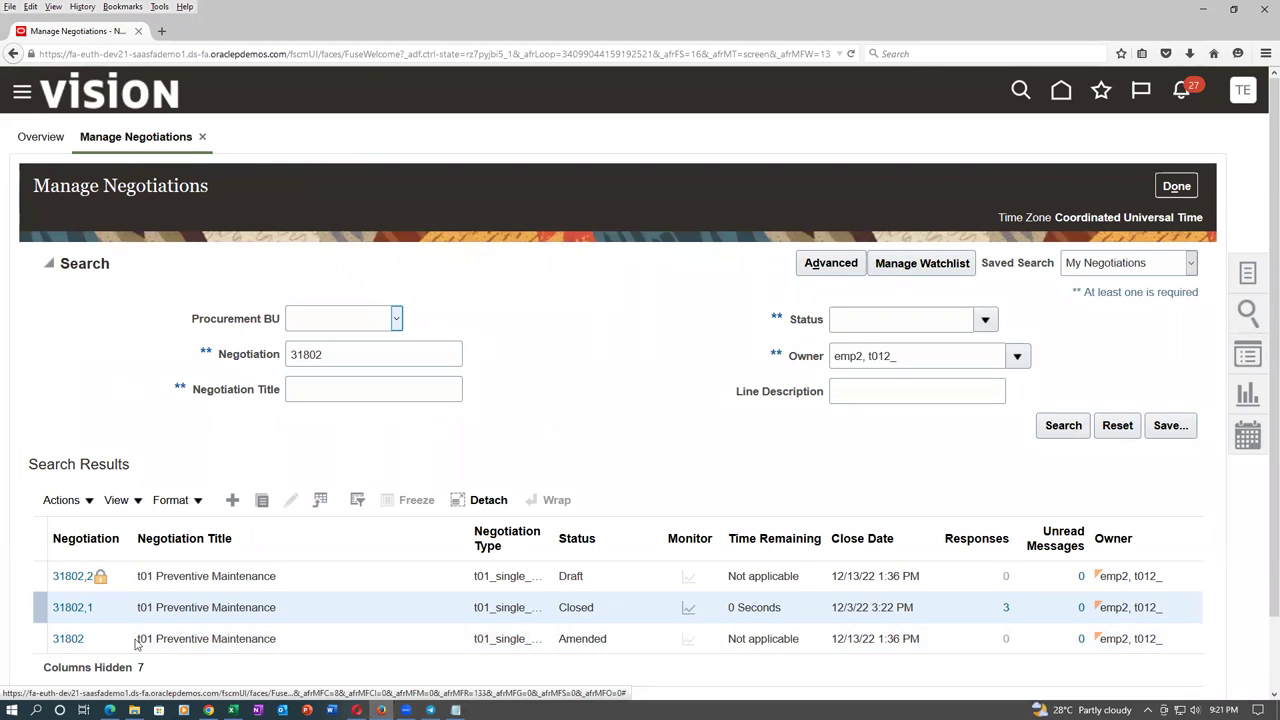
{"action": "left_click", "coordinate": [72, 607]}
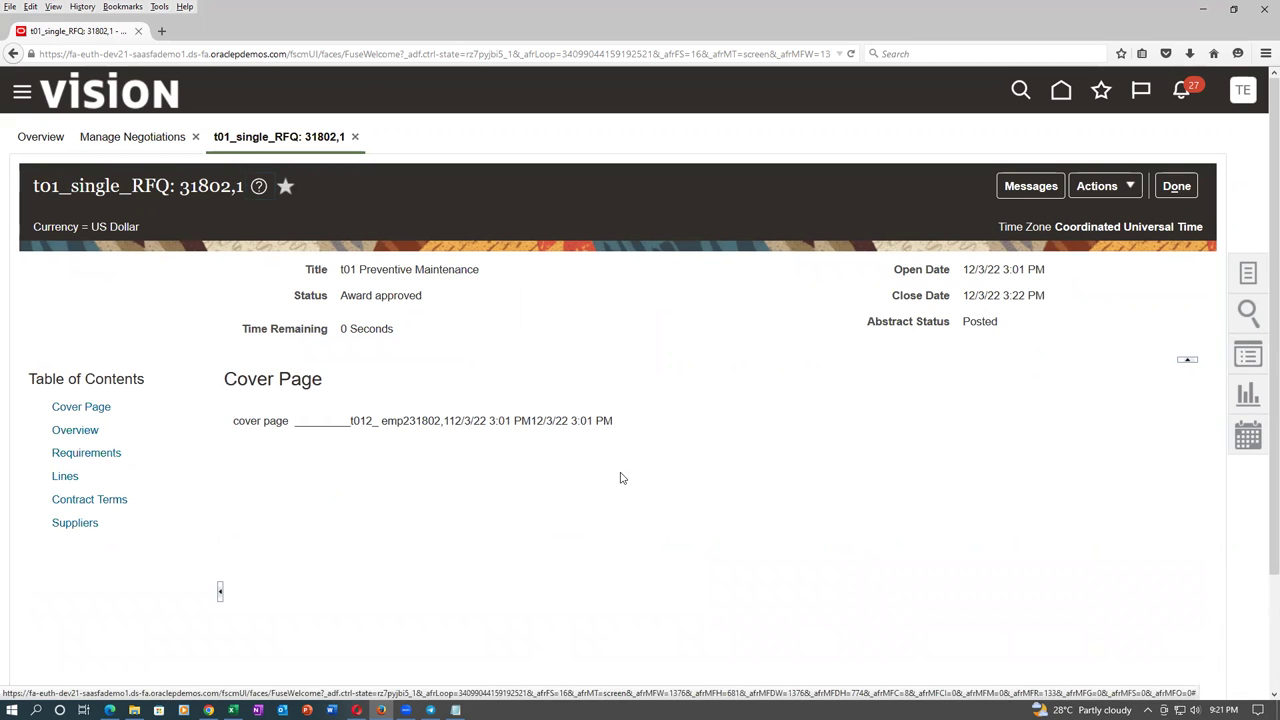
{"action": "left_click_drag", "start_coordinate": [357, 295], "coordinate": [410, 296]}
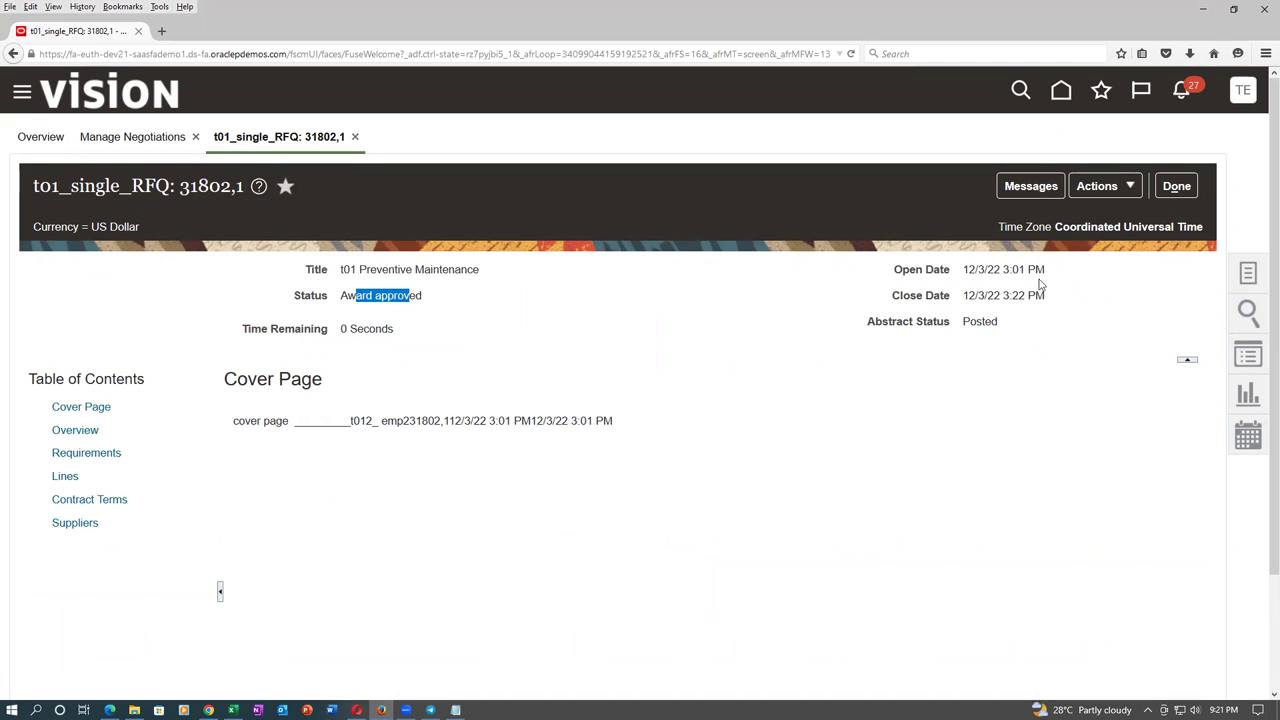
{"action": "left_click", "coordinate": [1105, 190]}
{"action": "mouse_move", "coordinate": [1112, 218]}
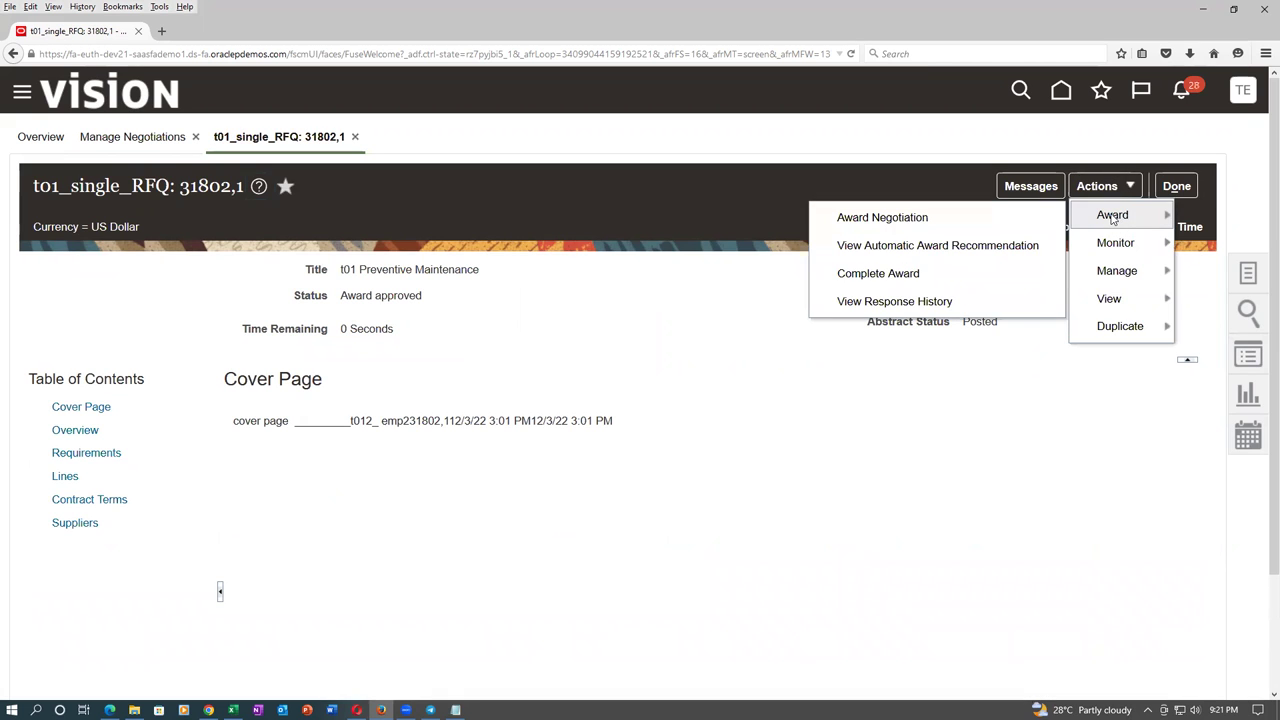
Complete the award with 'Create purchasing documents now' and 'Notify suppliers about award decisions' selected.
{"action": "left_click", "coordinate": [922, 276]}
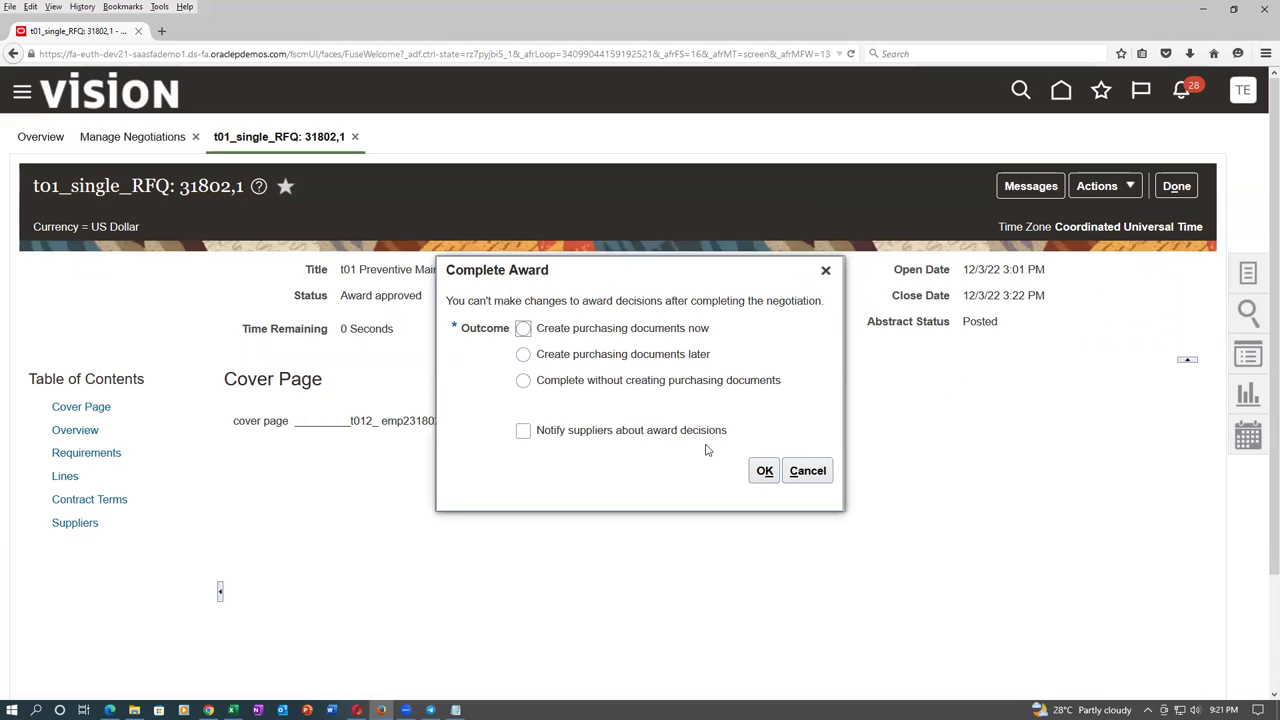
{"action": "left_click", "coordinate": [524, 330]}
{"action": "left_click", "coordinate": [523, 433]}
{"action": "left_click", "coordinate": [765, 472]}
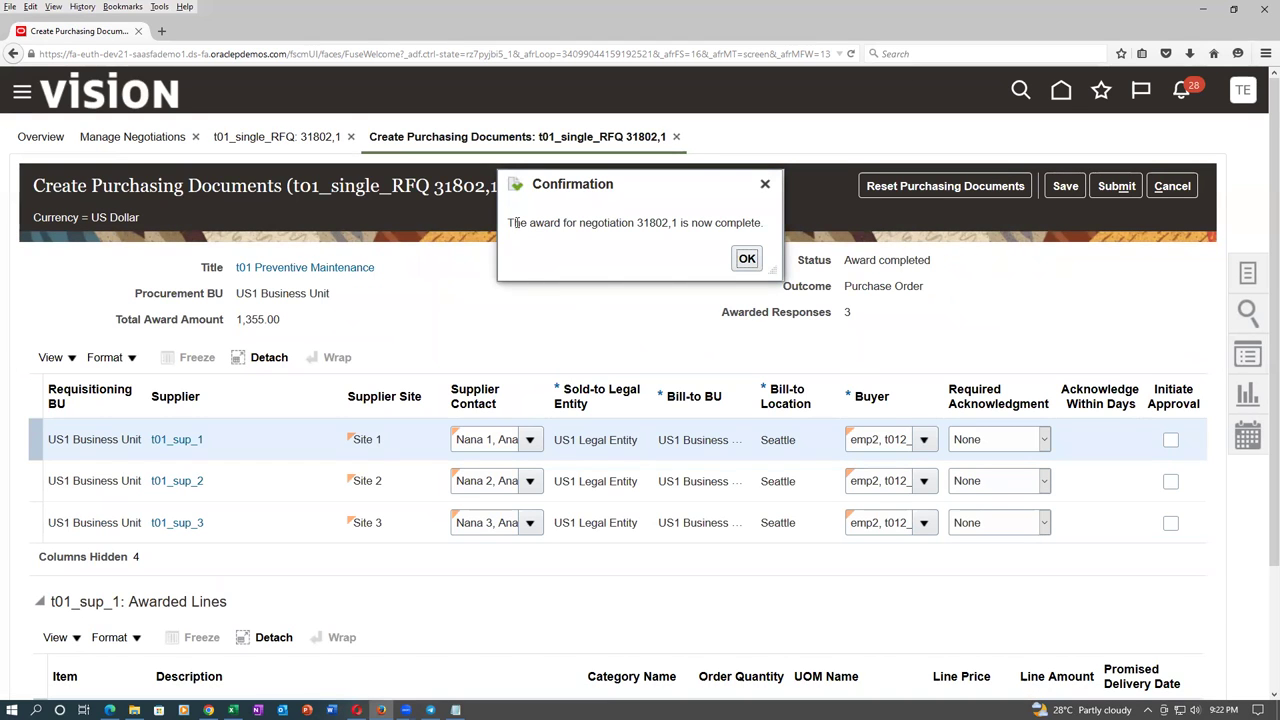
Enable Initiate Approval for the t01_sup_1, t01_sup_2 and t01_sup_3 purchase orders and review the awarded lines.
{"action": "left_click", "coordinate": [746, 262]}
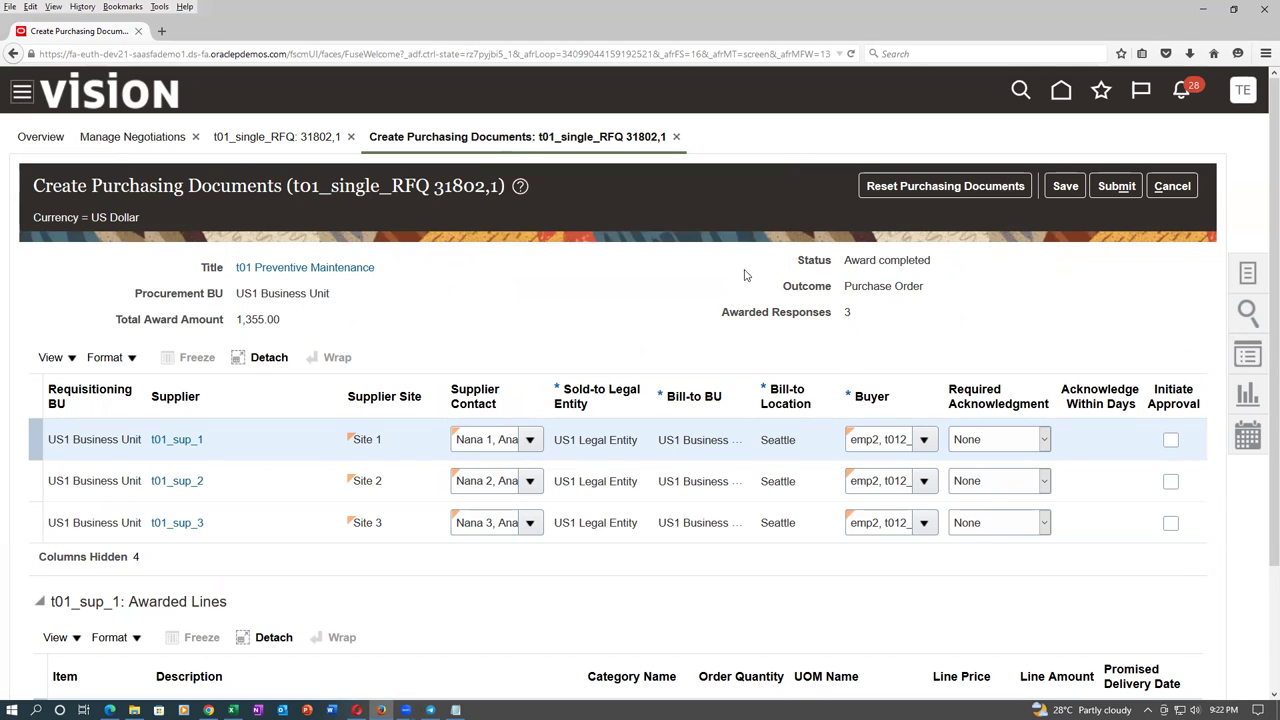
{"action": "left_click", "coordinate": [1172, 441]}
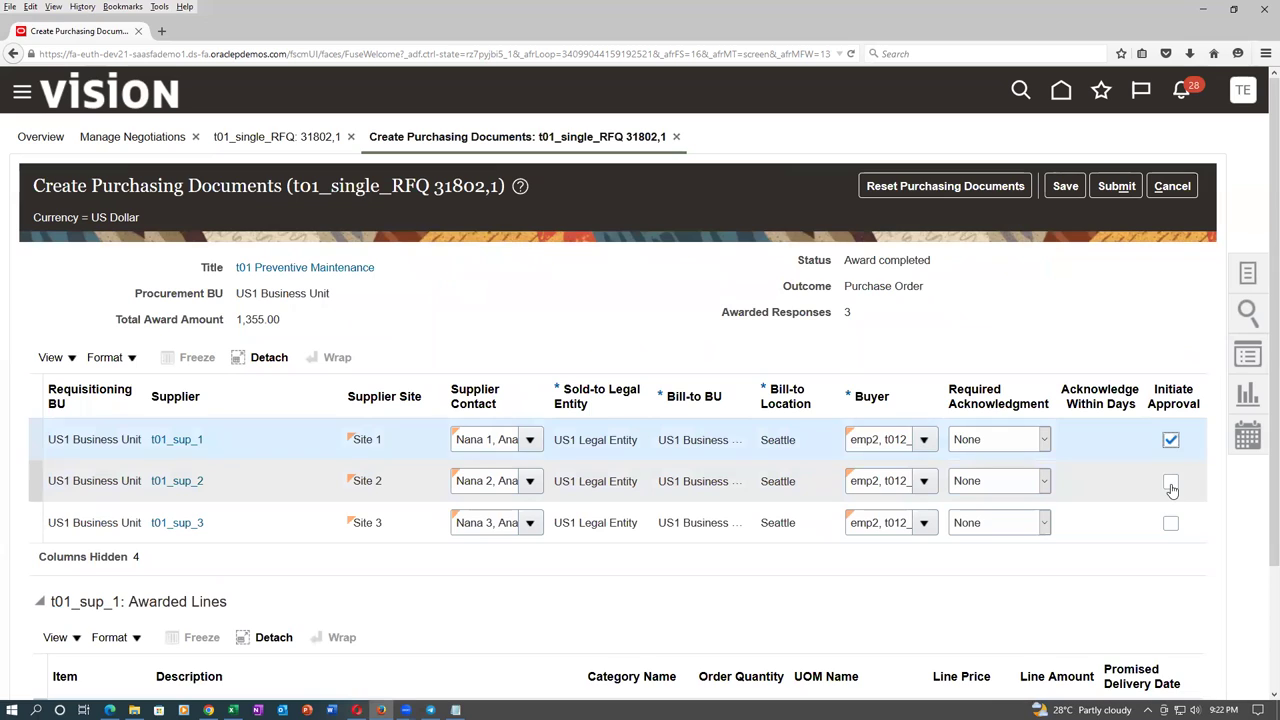
{"action": "left_click", "coordinate": [1171, 483]}
{"action": "left_click", "coordinate": [1173, 525]}
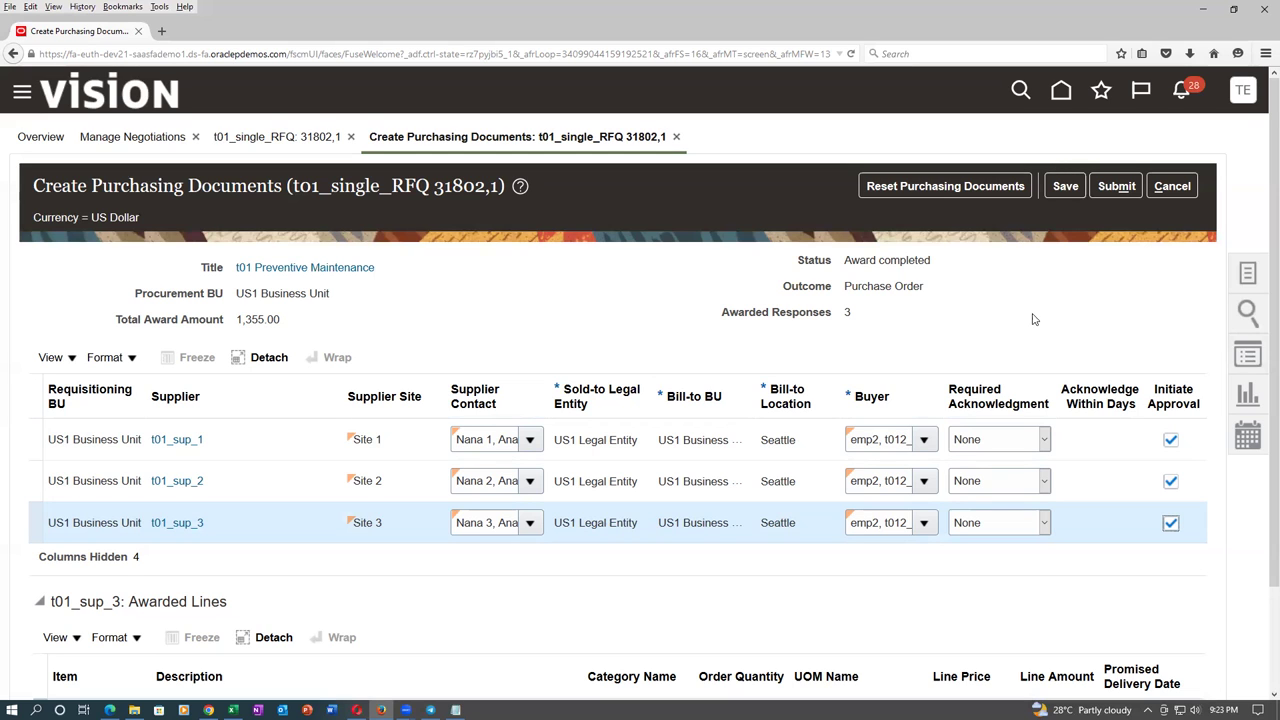
{"action": "scroll", "coordinate": [1050, 320], "scroll_direction": "down", "scroll_amount": 2}
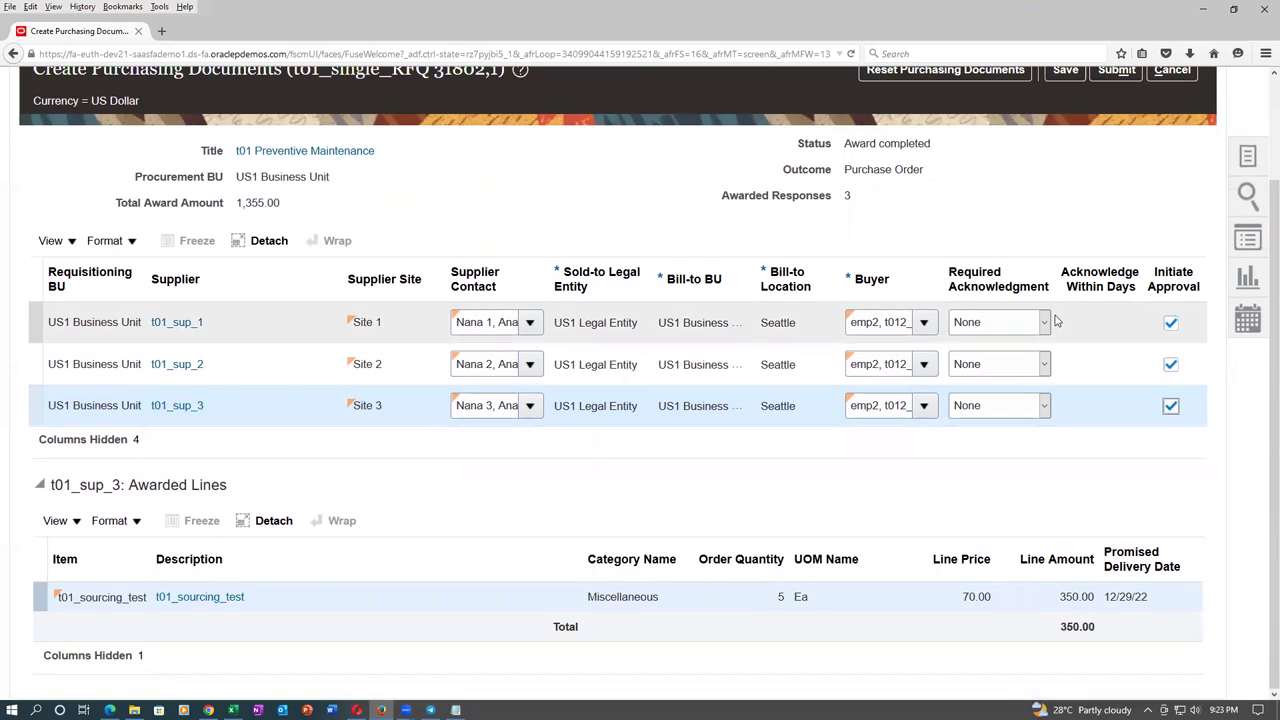
{"action": "scroll", "coordinate": [1055, 320], "scroll_direction": "up", "scroll_amount": 2}
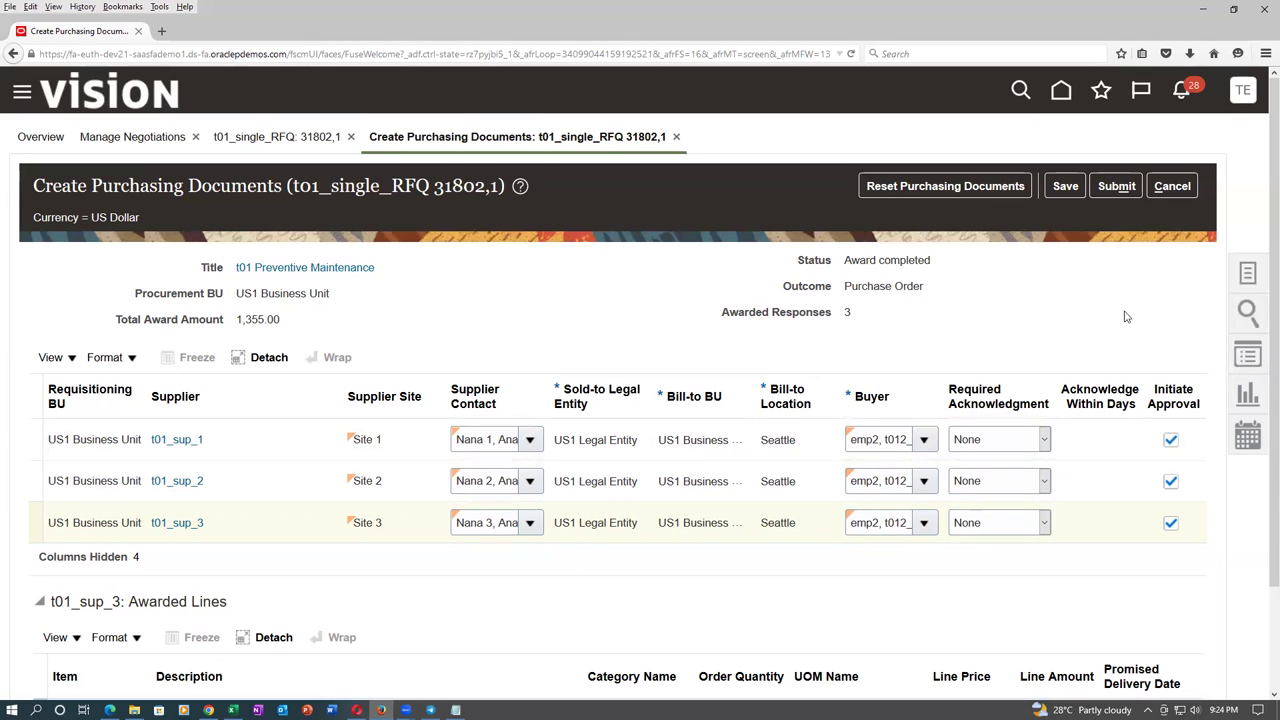
Submit the RFQ 31802,1 purchasing documents, total award 1,355.00.
{"action": "left_click", "coordinate": [1117, 190]}
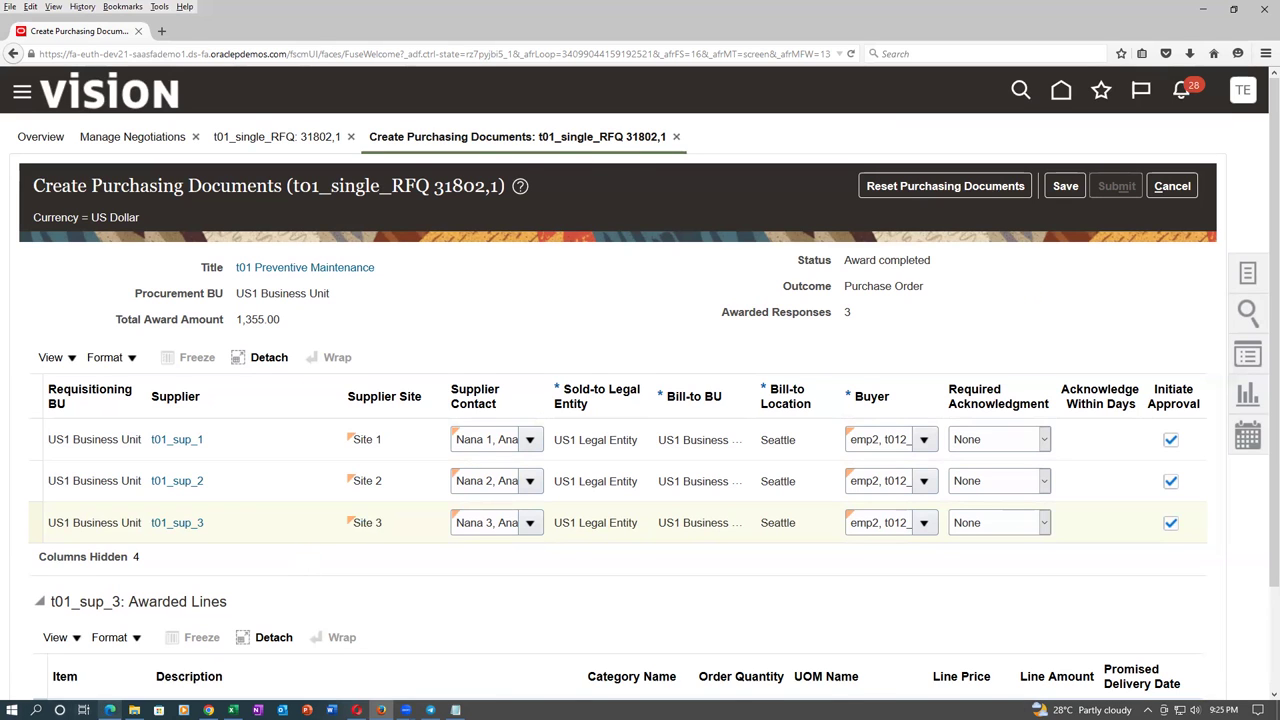
{"action": "left_click", "coordinate": [110, 710]}
Sign out, confirm, and sign back in by entering a different user's username and password.
{"action": "left_click", "coordinate": [1214, 110]}
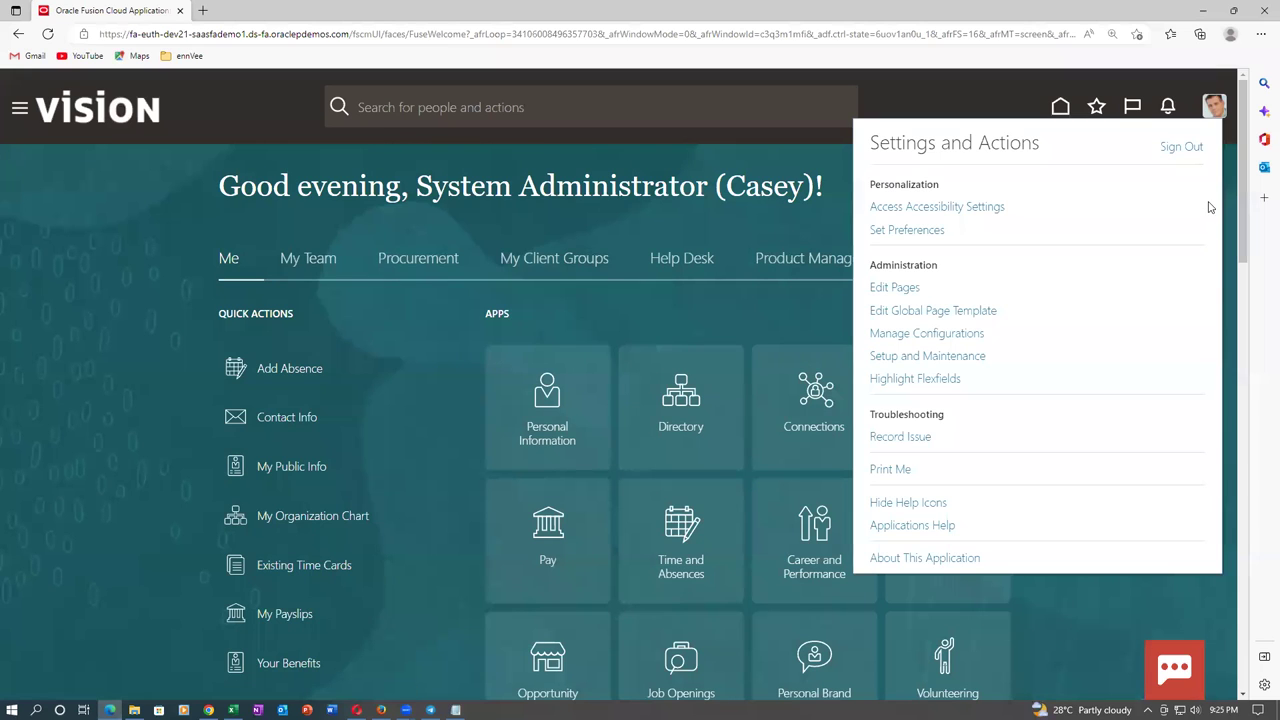
{"action": "left_click", "coordinate": [1181, 146]}
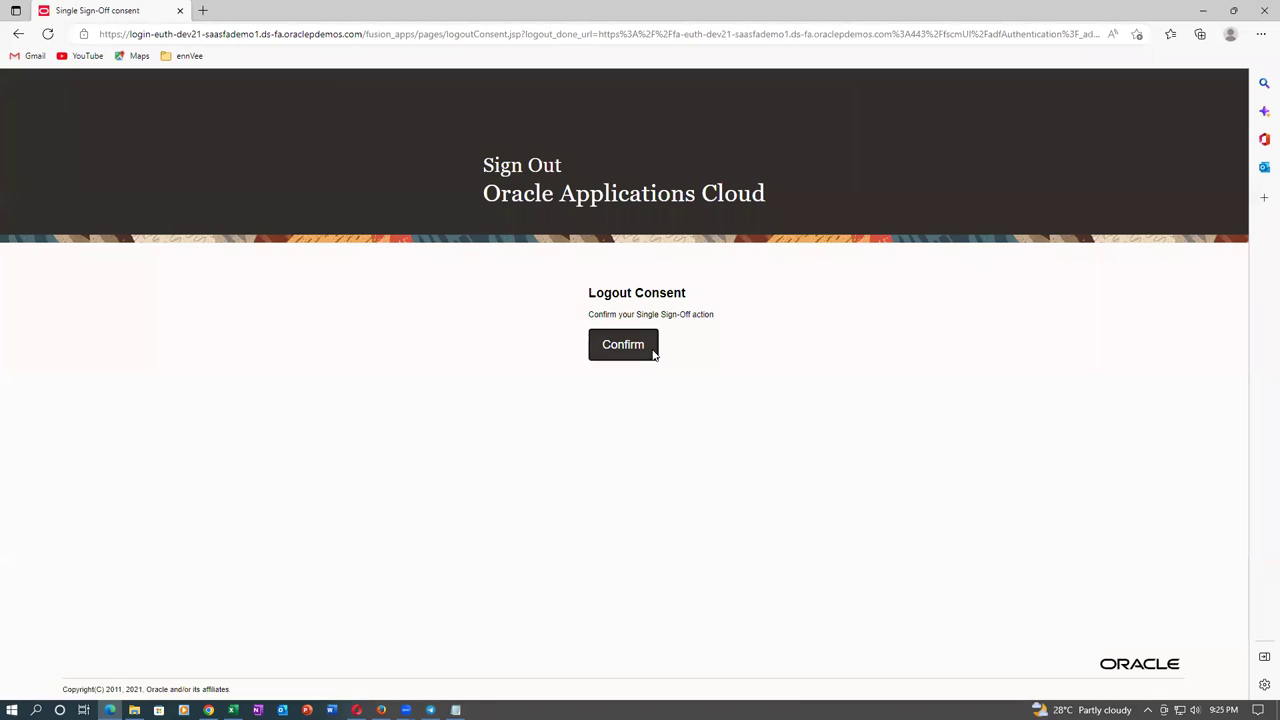
{"action": "left_click", "coordinate": [634, 350]}
{"action": "double_click", "coordinate": [619, 290]}
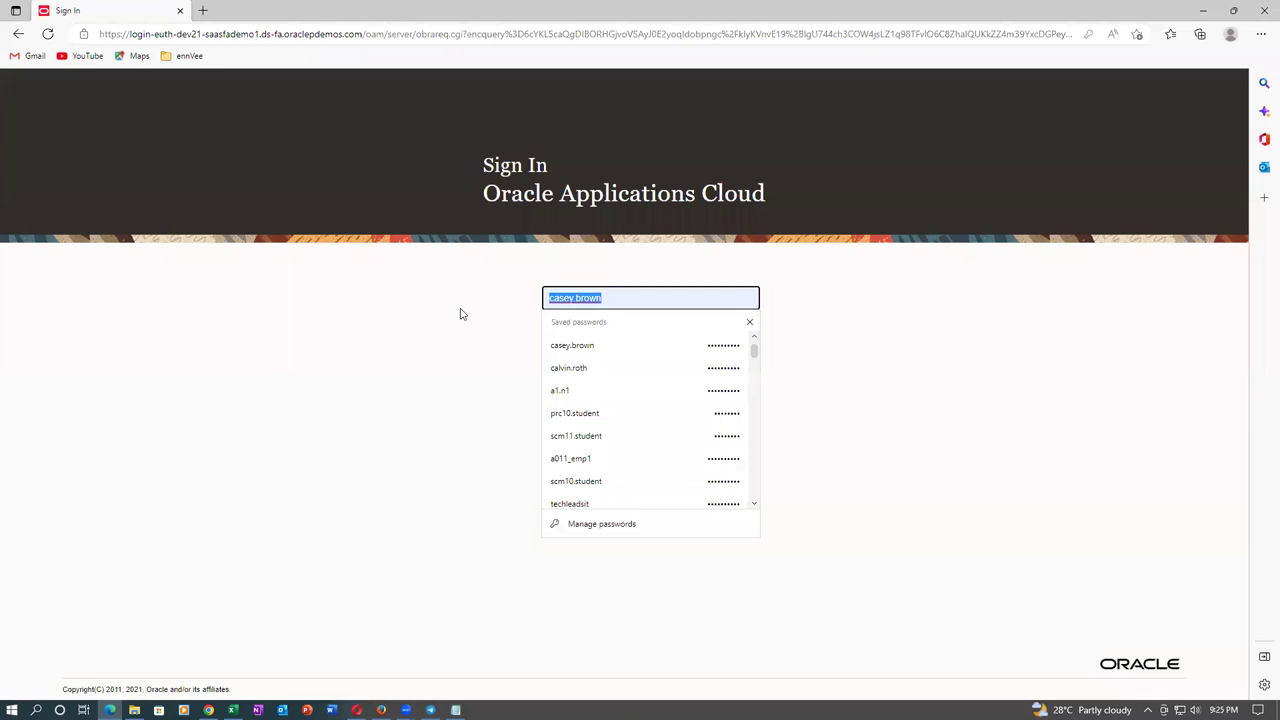
{"action": "type", "text": "prc10.s"}
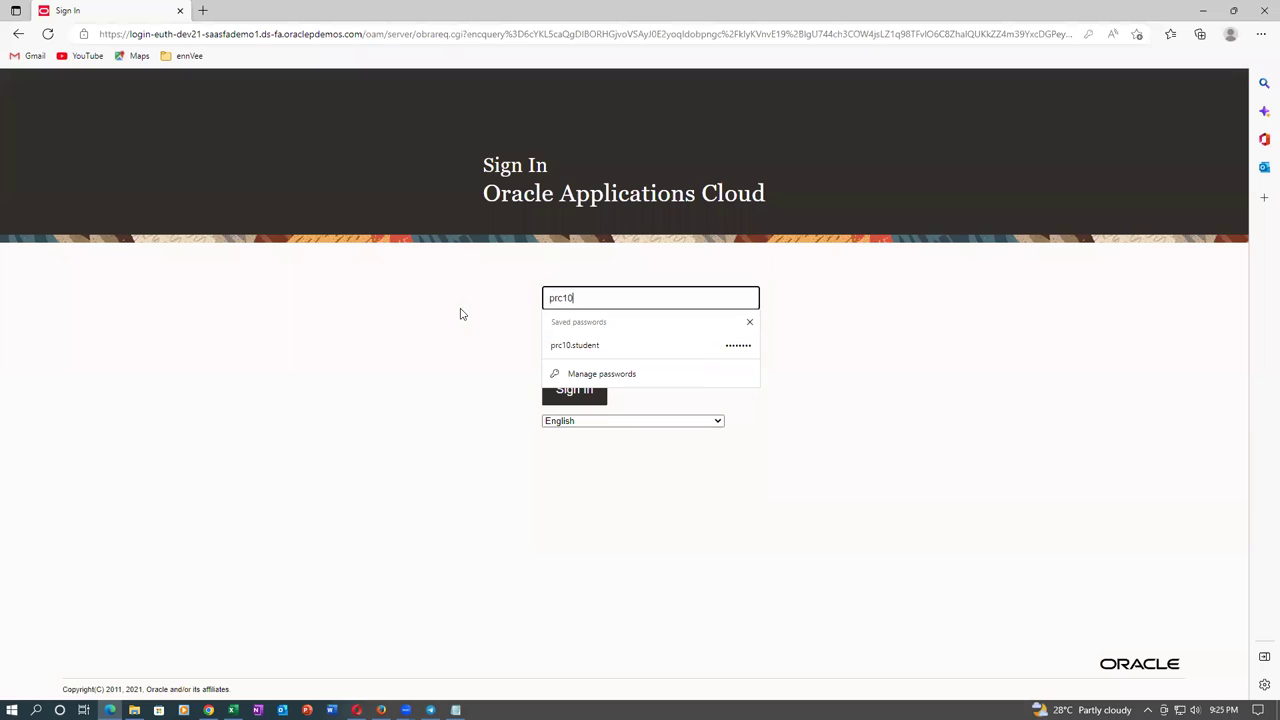
{"action": "type", "text": "tudent"}
{"action": "key", "text": "Tab"}
{"action": "left_click", "coordinate": [590, 389]}
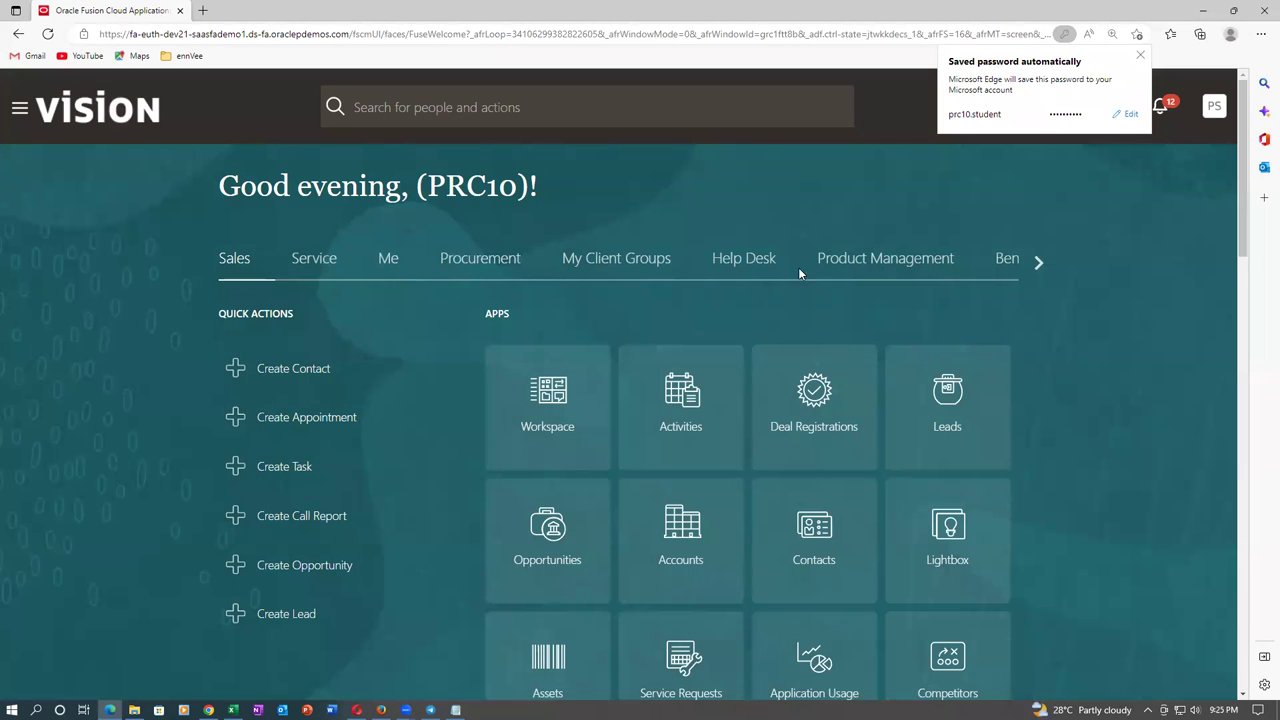
Go to Procurement > Purchase Orders and open Manage Orders from the Tasks panel.
{"action": "left_click", "coordinate": [465, 264]}
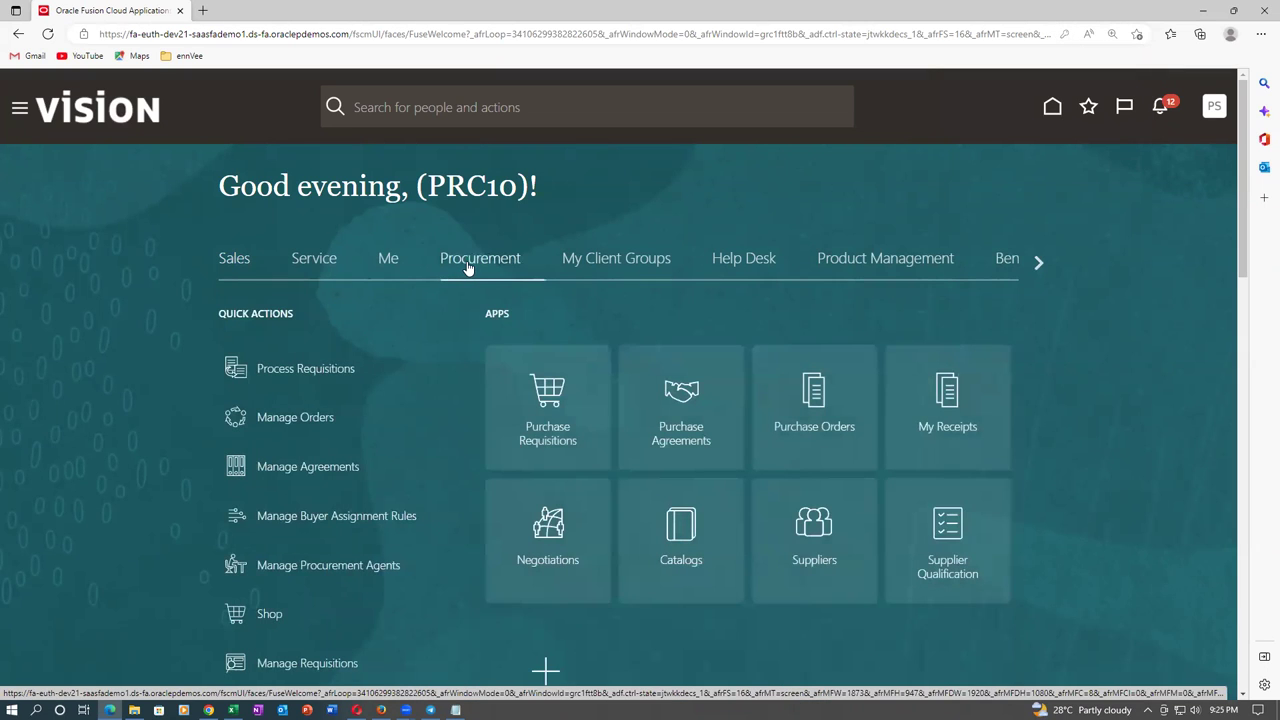
{"action": "left_click", "coordinate": [820, 426]}
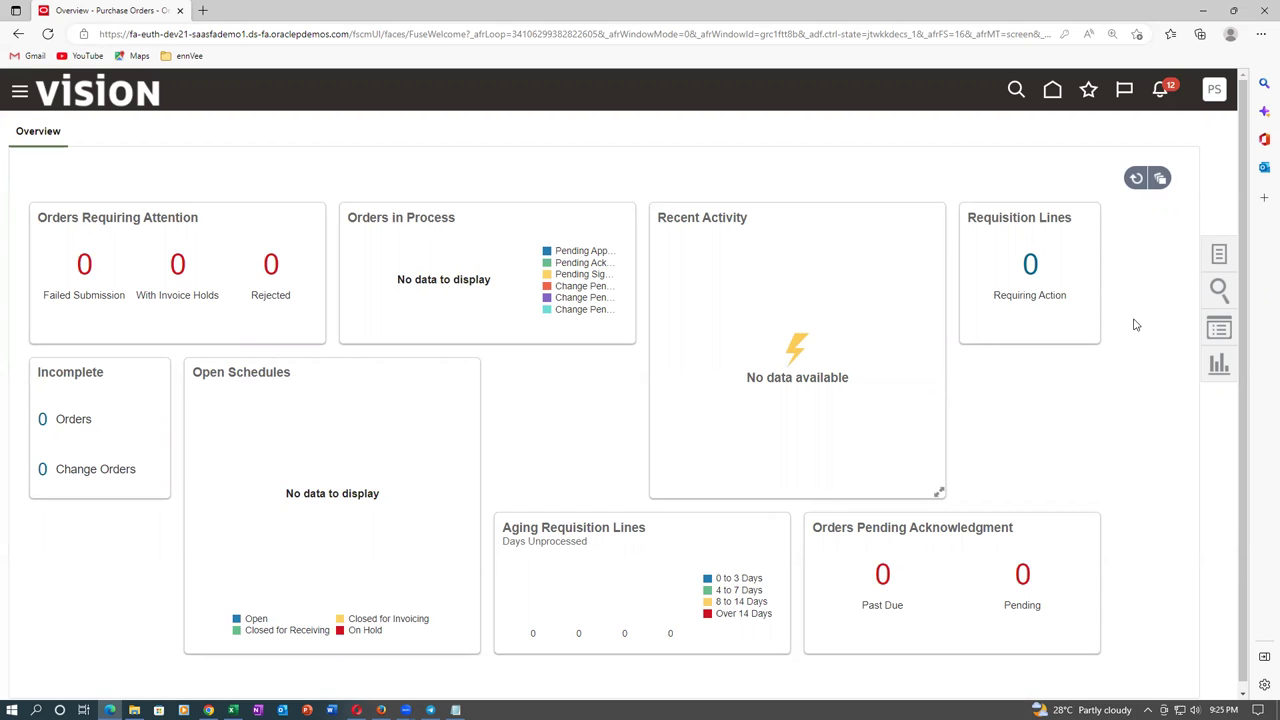
{"action": "left_click", "coordinate": [1220, 256]}
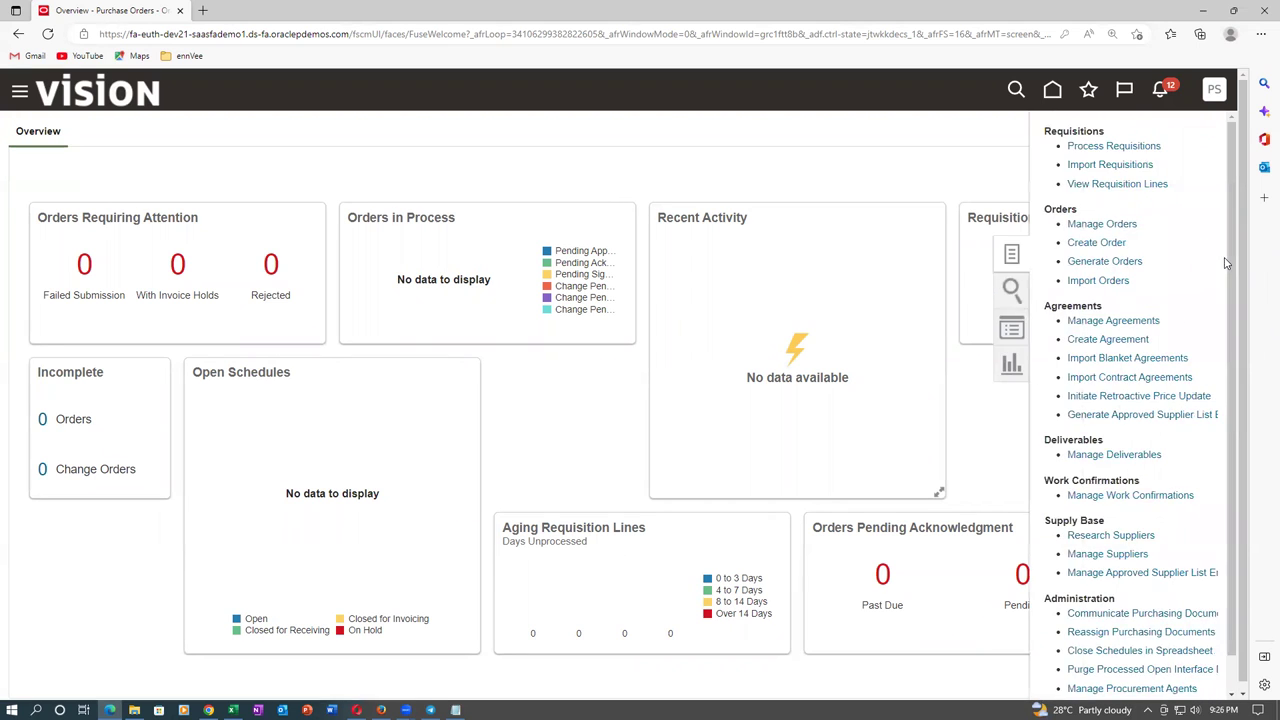
{"action": "left_click", "coordinate": [1105, 224]}
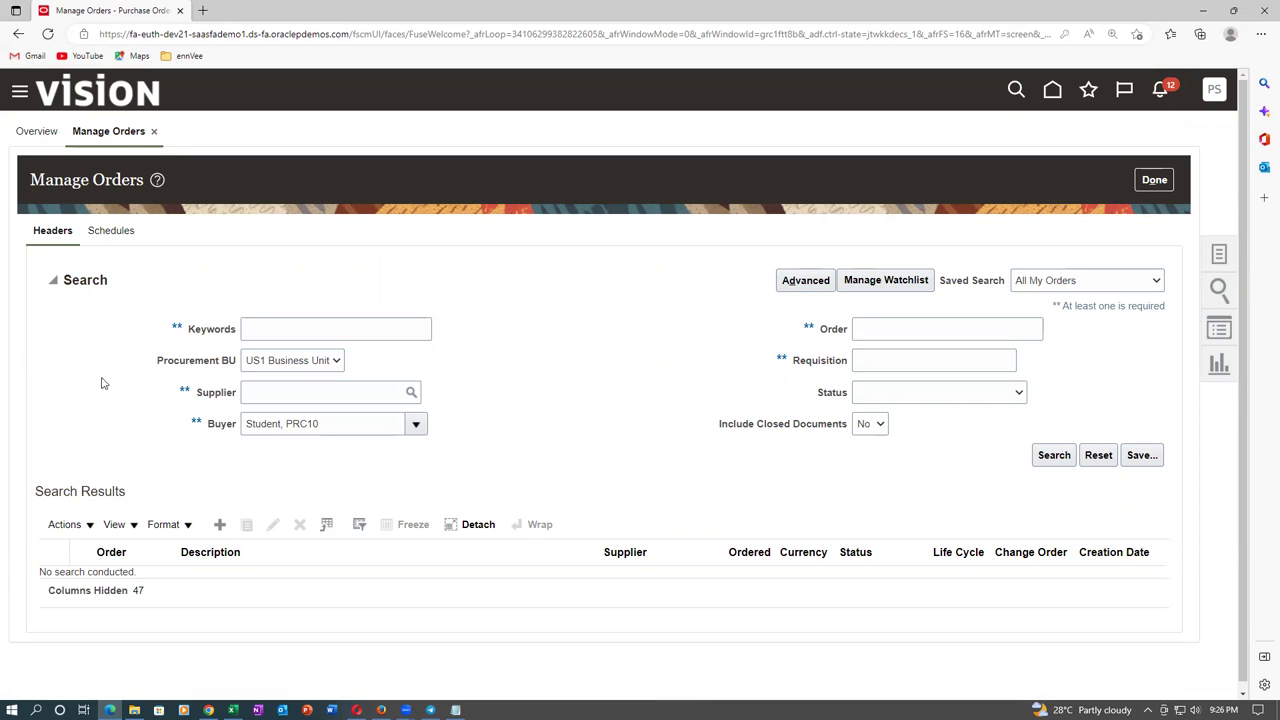
Clear the Buyer filter from the order search and dismiss the resulting required-field error.
{"action": "left_click", "coordinate": [319, 423]}
{"action": "key", "text": "ctrl+a"}
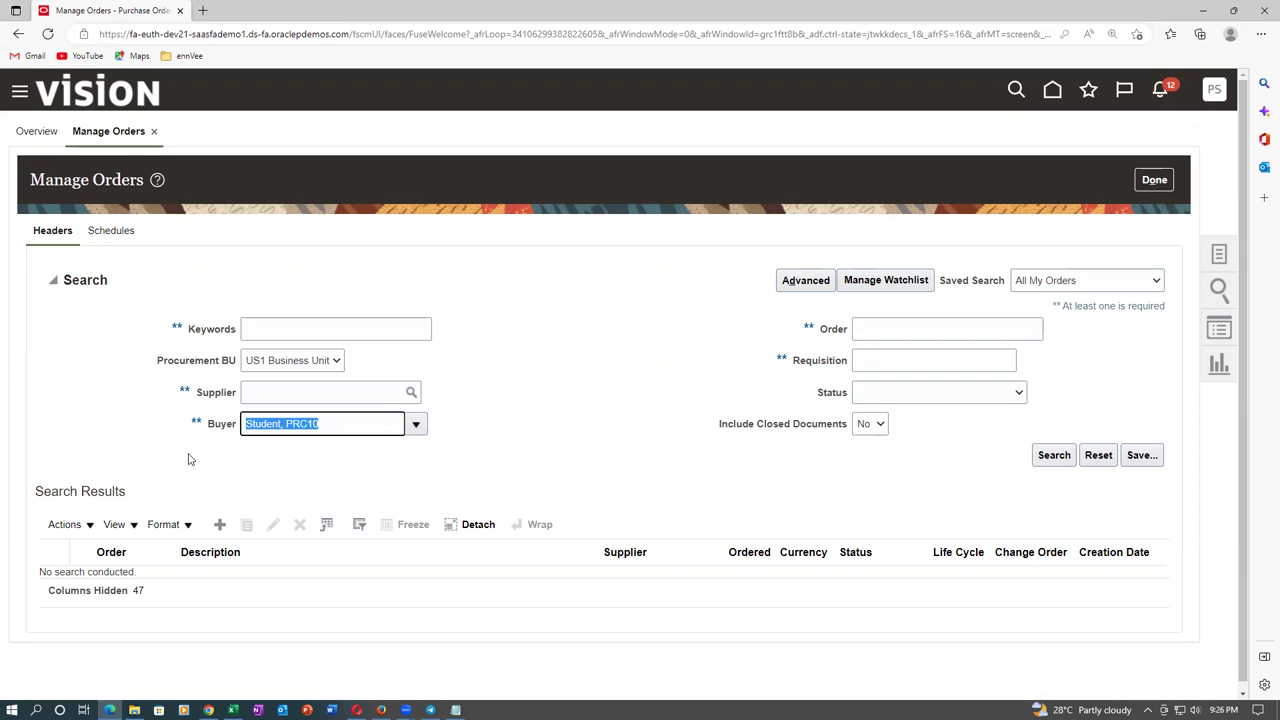
{"action": "key", "text": "BackSpace"}
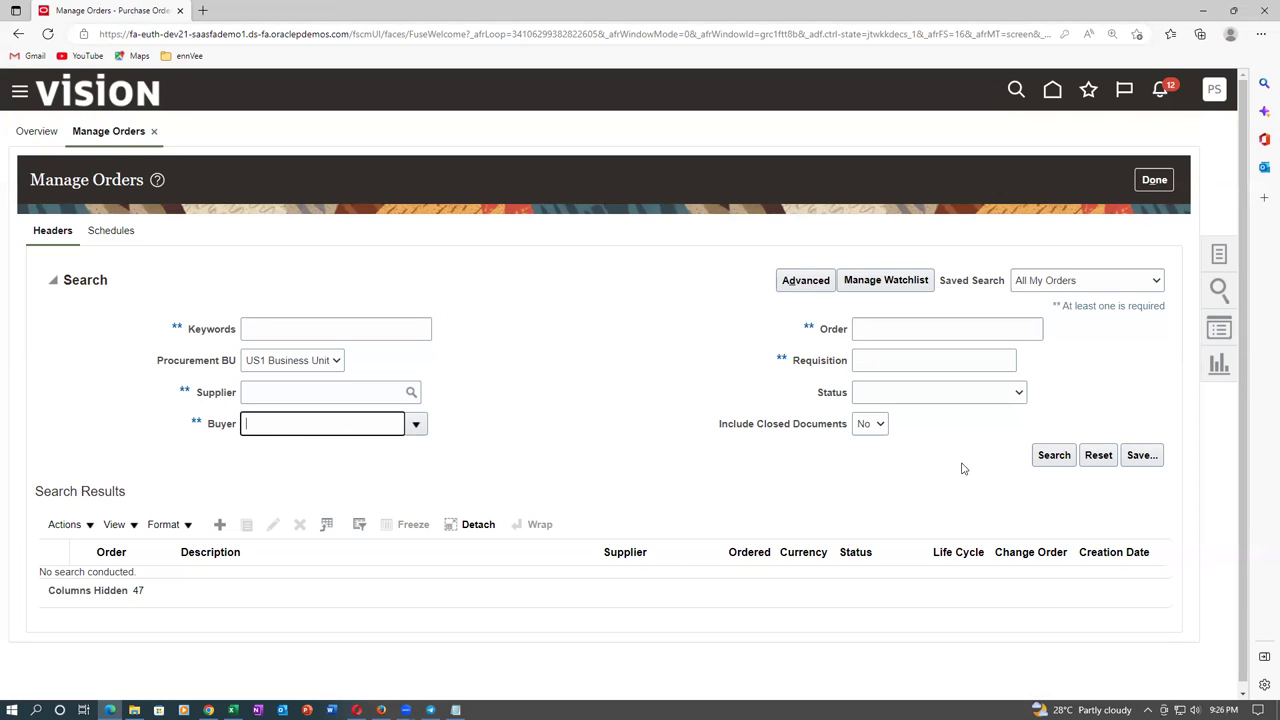
{"action": "left_click", "coordinate": [1052, 456]}
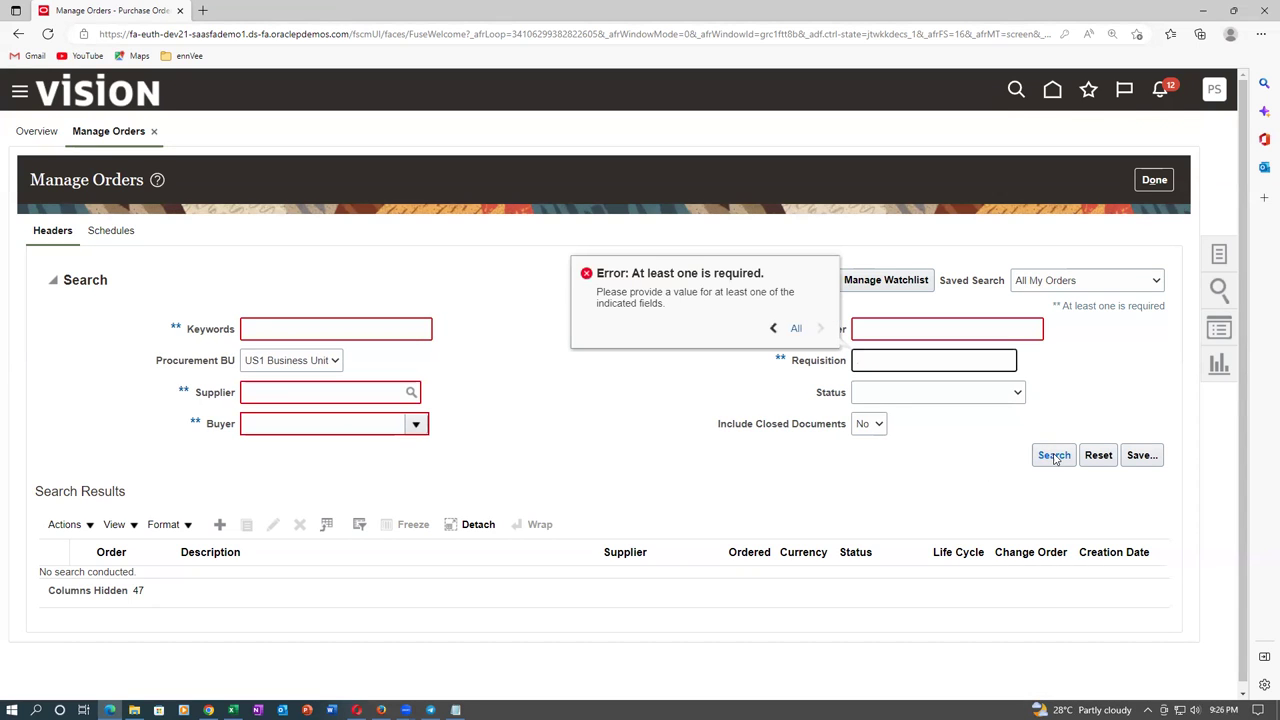
{"action": "left_click", "coordinate": [629, 440]}
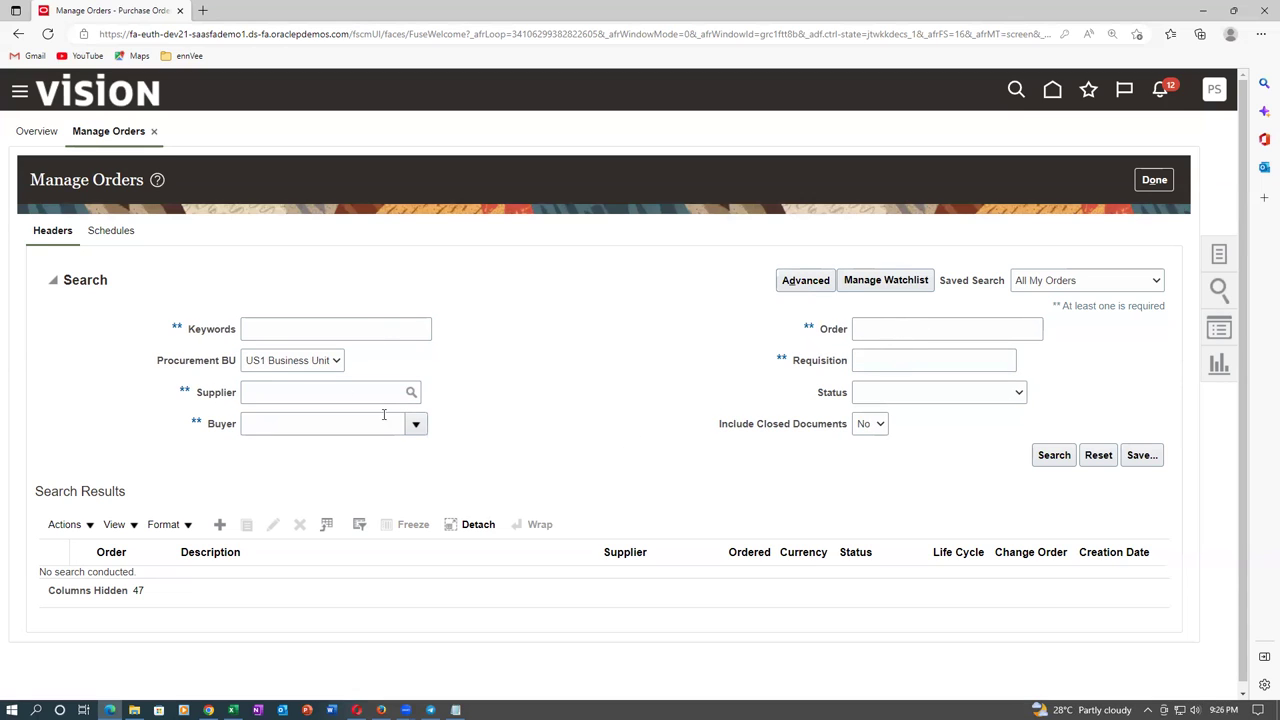
Search purchase orders by supplier t01_sup_1.
{"action": "left_click", "coordinate": [315, 394]}
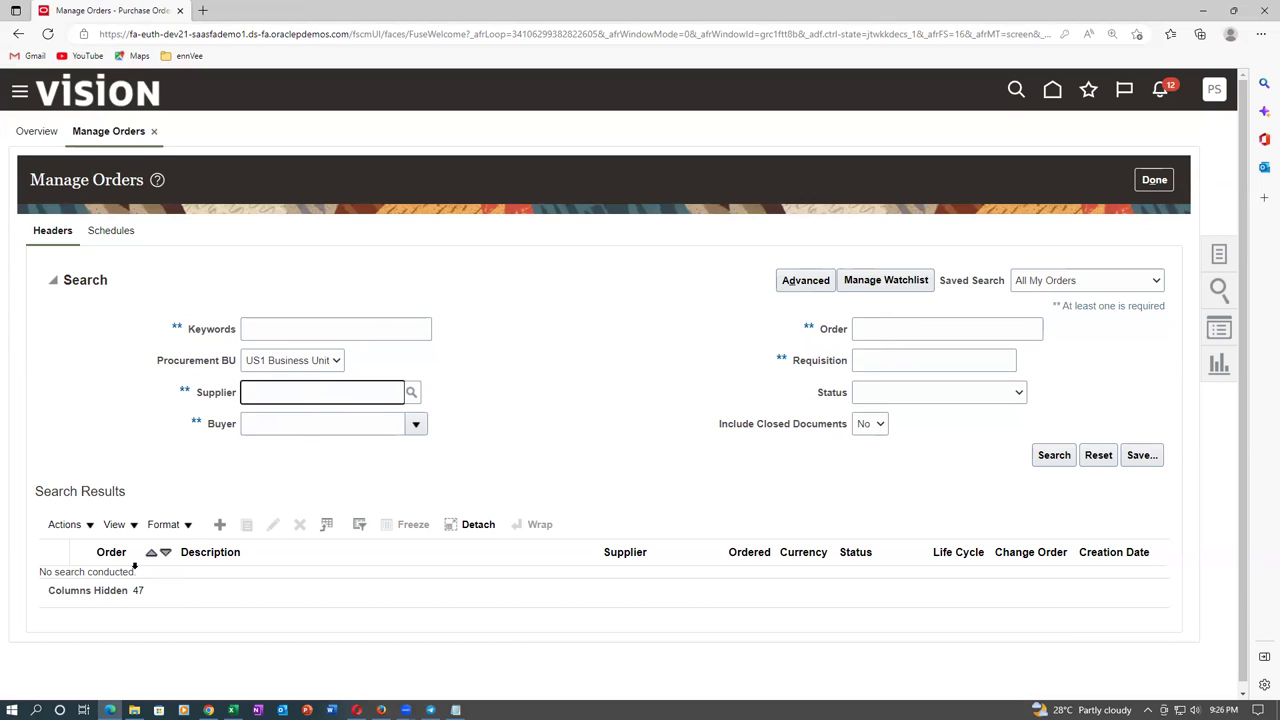
{"action": "type", "text": "t01_sup_1"}
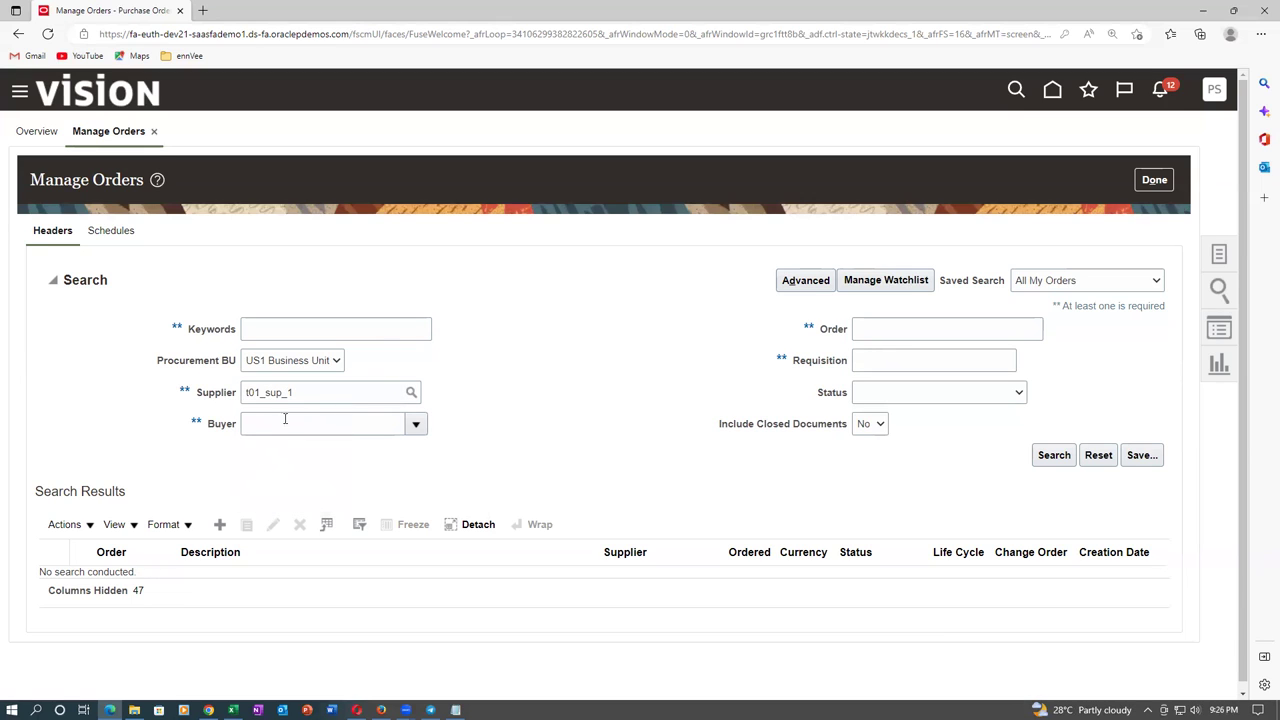
{"action": "left_click", "coordinate": [1058, 455]}
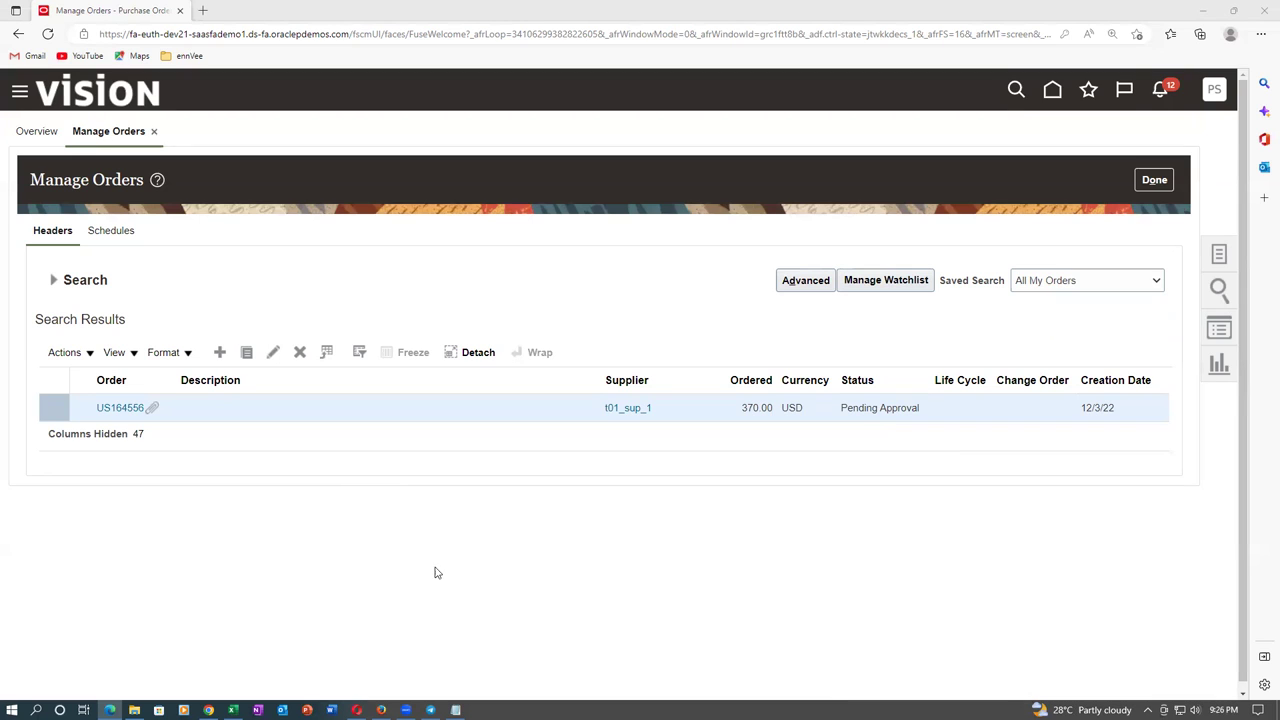
Download and read the US164556_NOTES_FROM_SUPP.rtf supplier attachment for order US164556.
{"action": "left_click", "coordinate": [153, 409]}
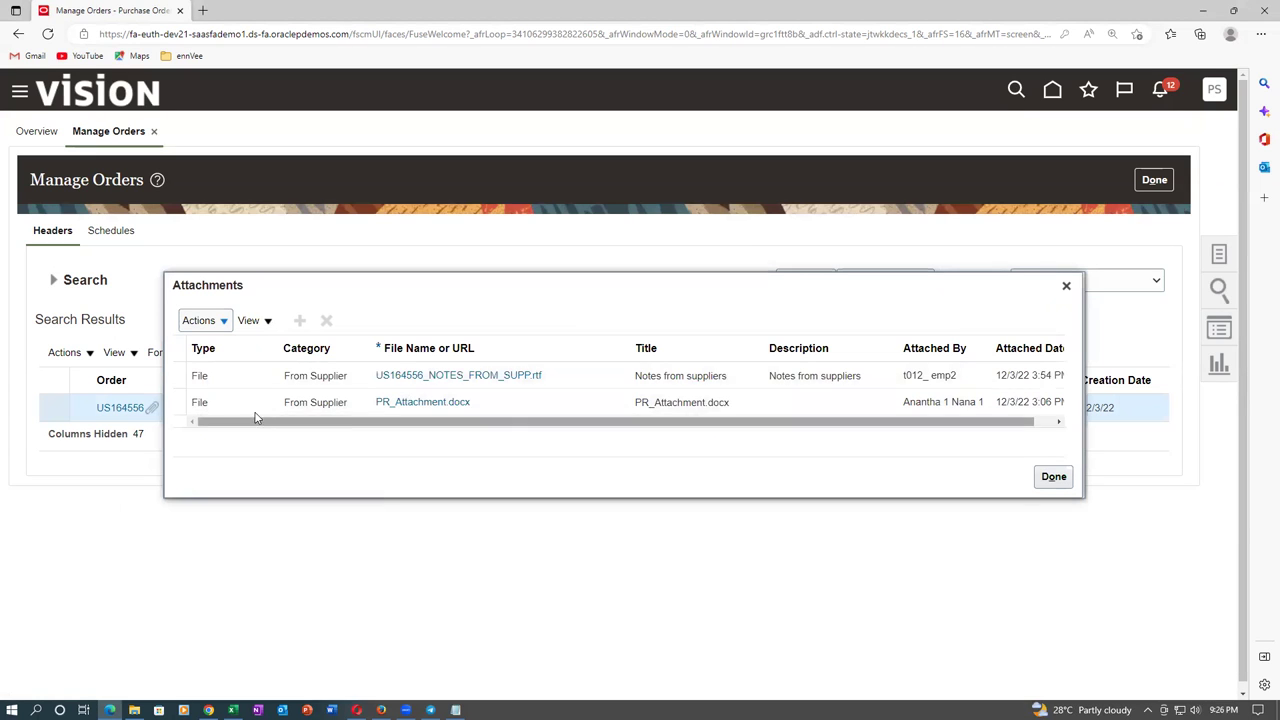
{"action": "left_click", "coordinate": [497, 377]}
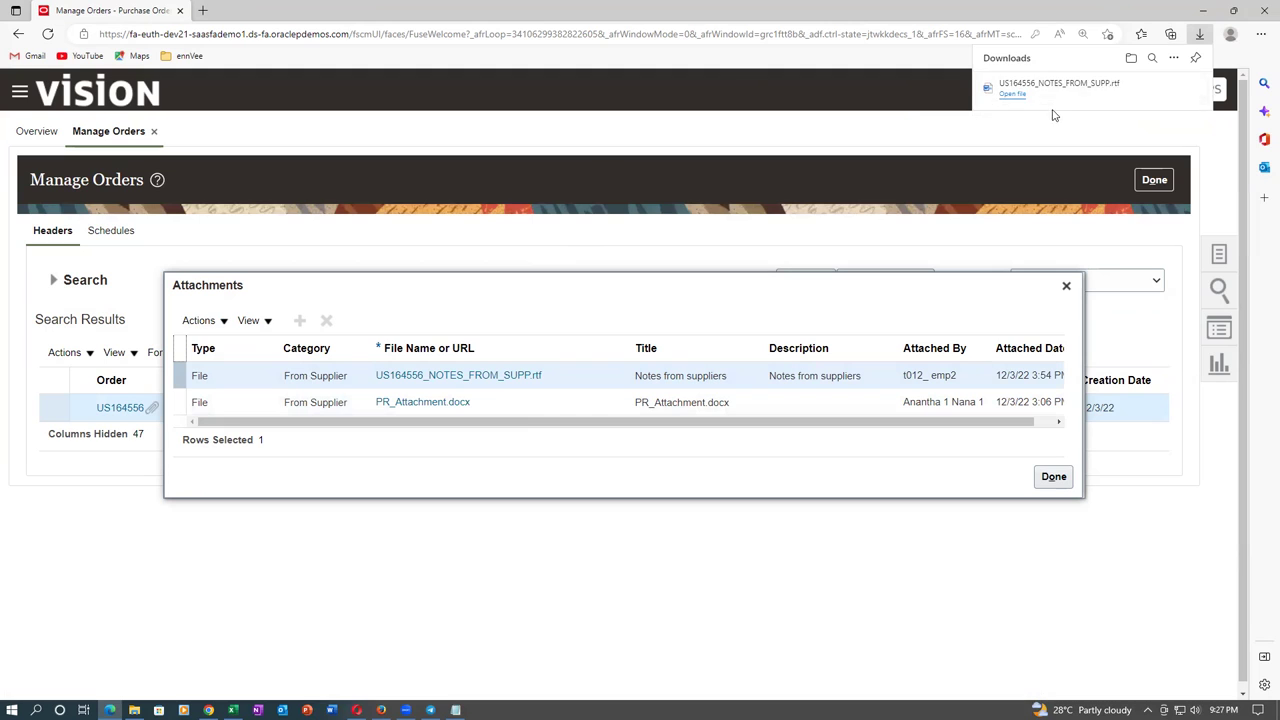
{"action": "left_click", "coordinate": [1078, 88]}
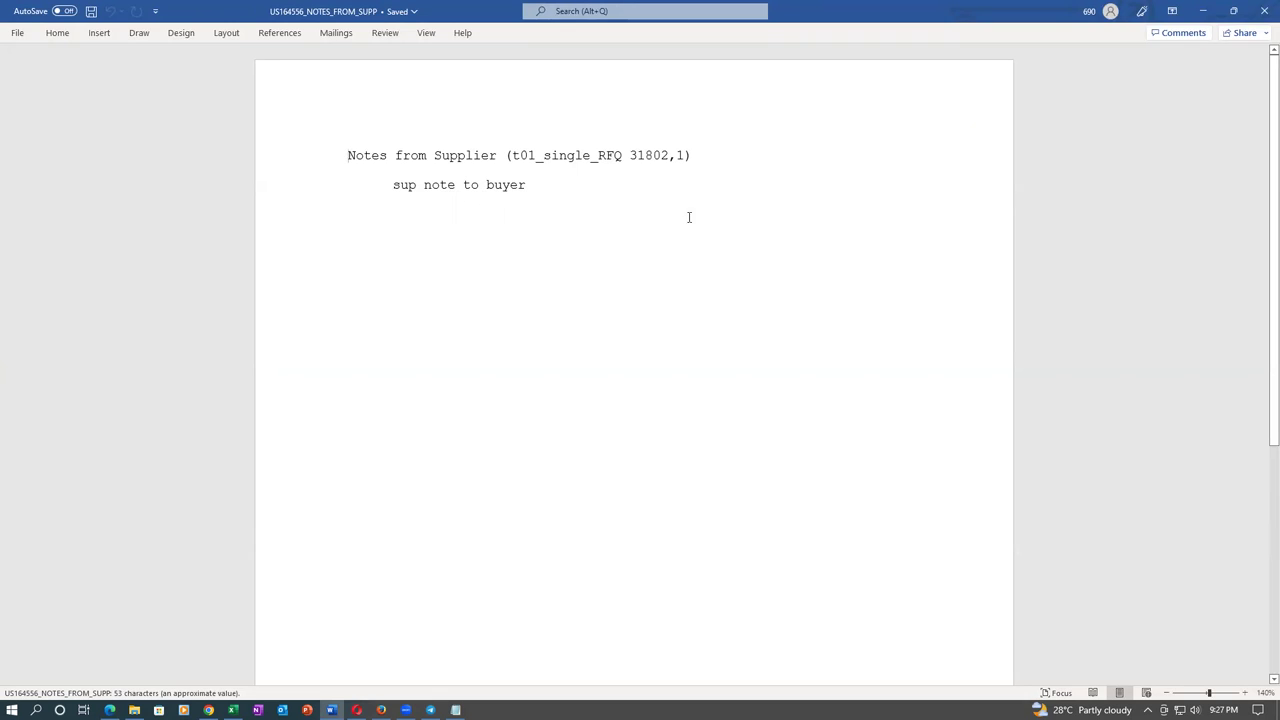
{"action": "left_click", "coordinate": [1262, 12]}
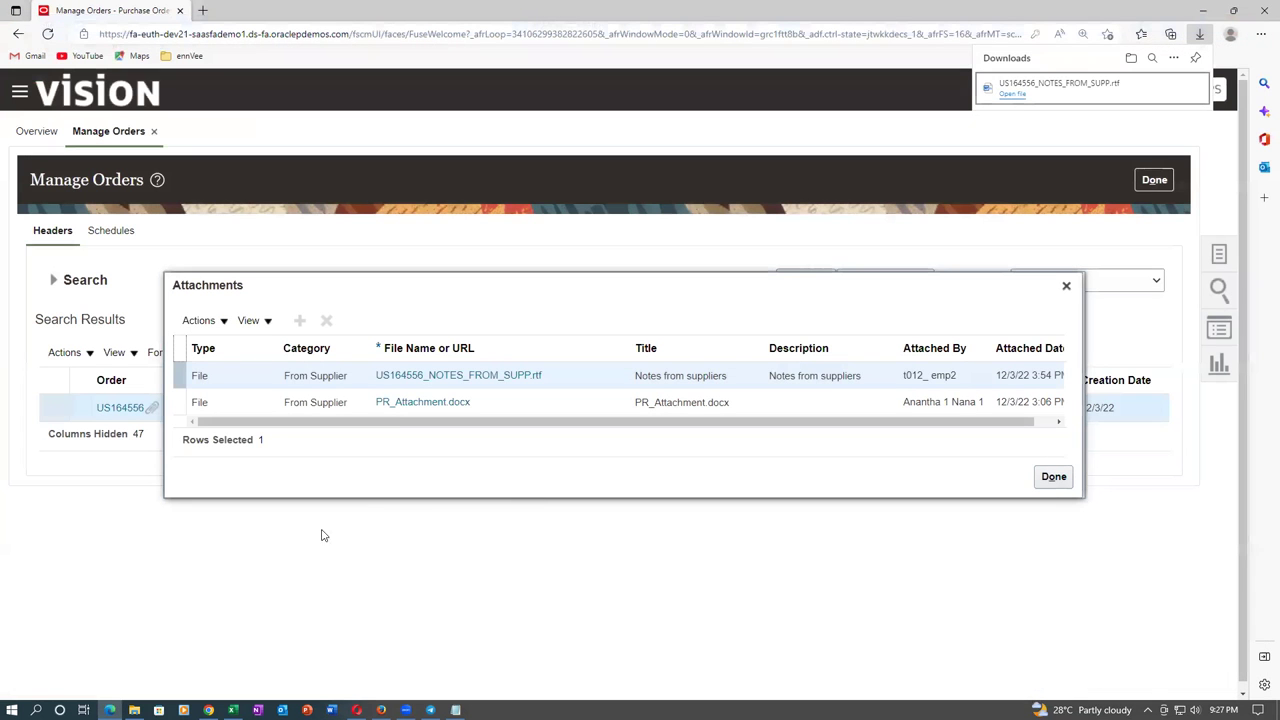
Download and read PR_Attachment.docx, then close the order's attachments list.
{"action": "left_click", "coordinate": [416, 404]}
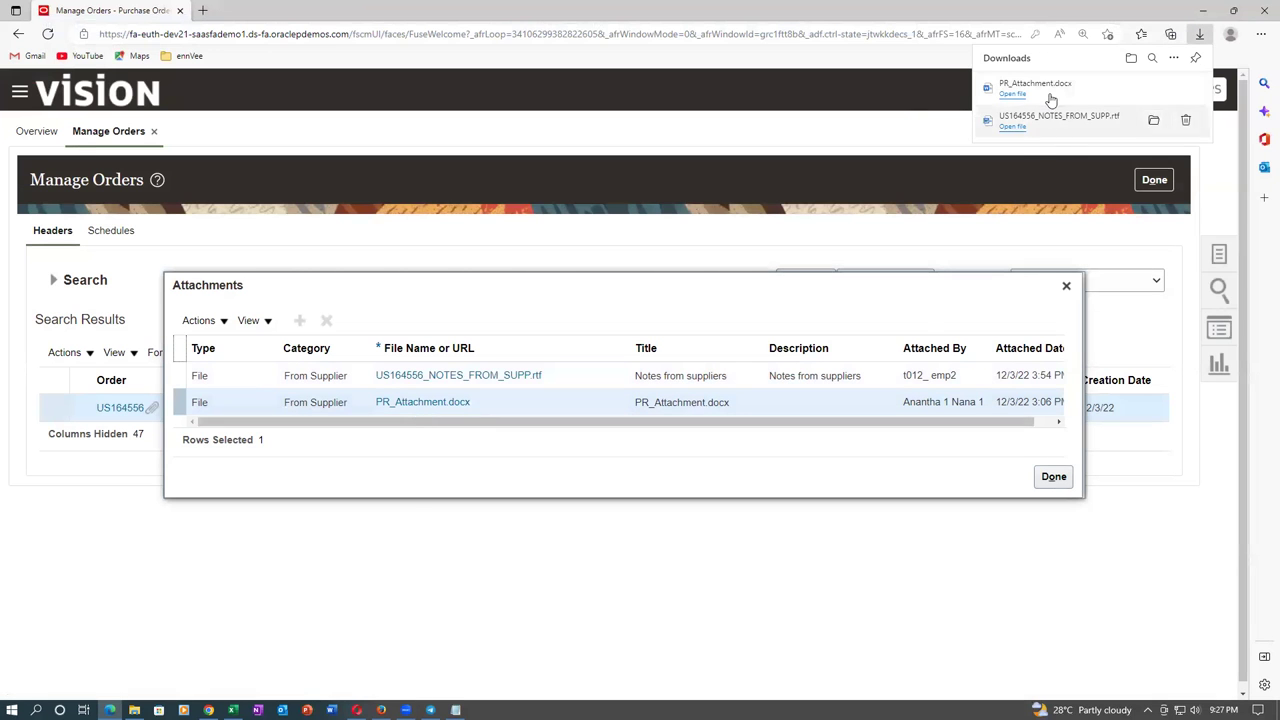
{"action": "left_click", "coordinate": [1052, 96]}
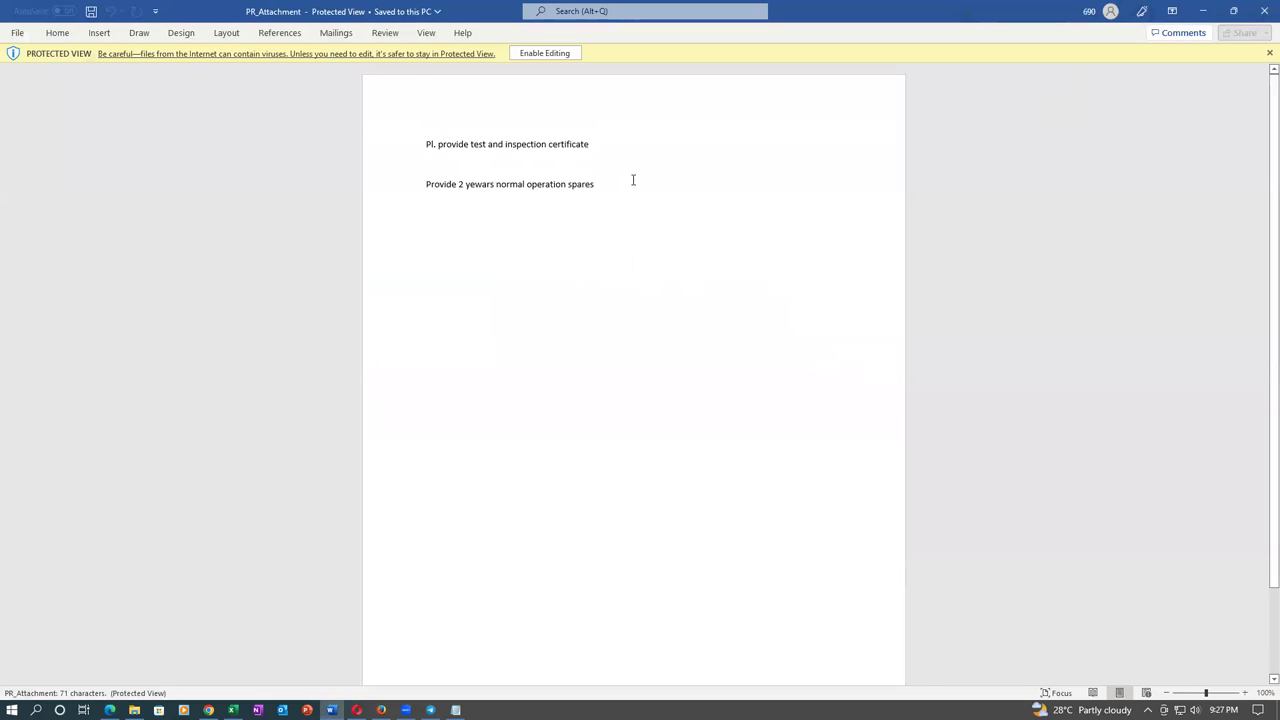
{"action": "left_click", "coordinate": [1264, 10]}
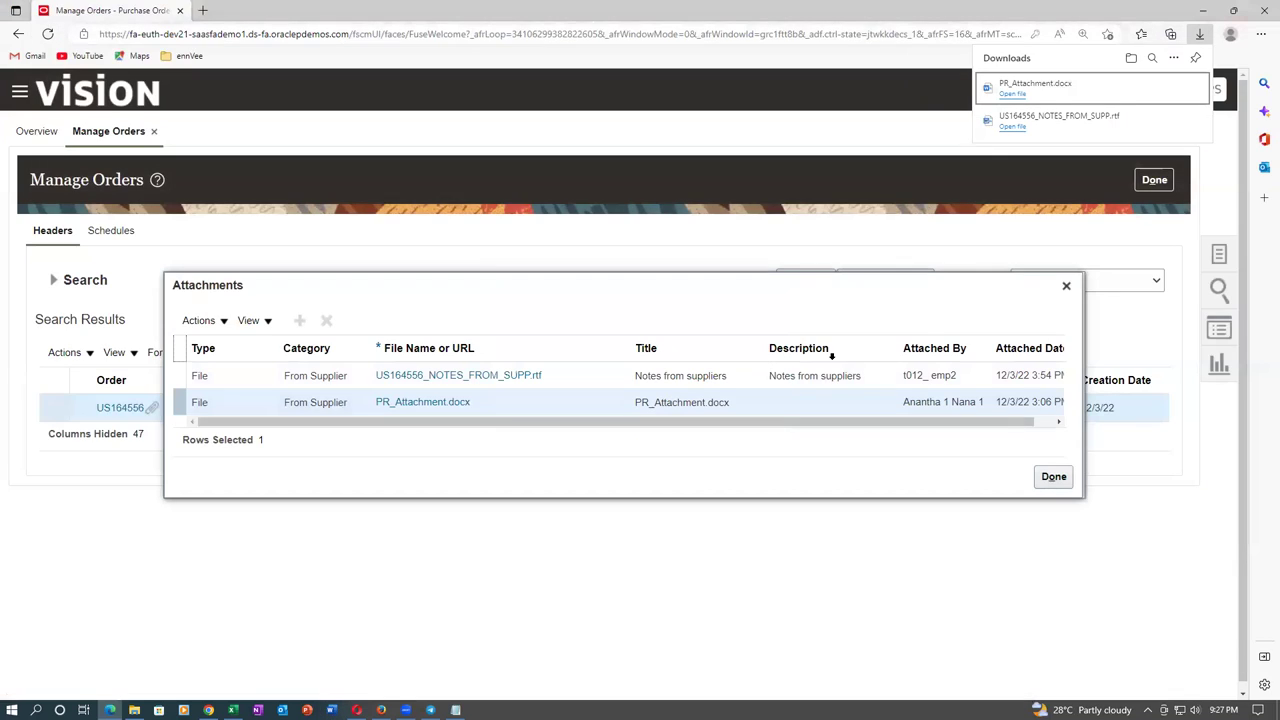
{"action": "left_click", "coordinate": [1066, 286]}
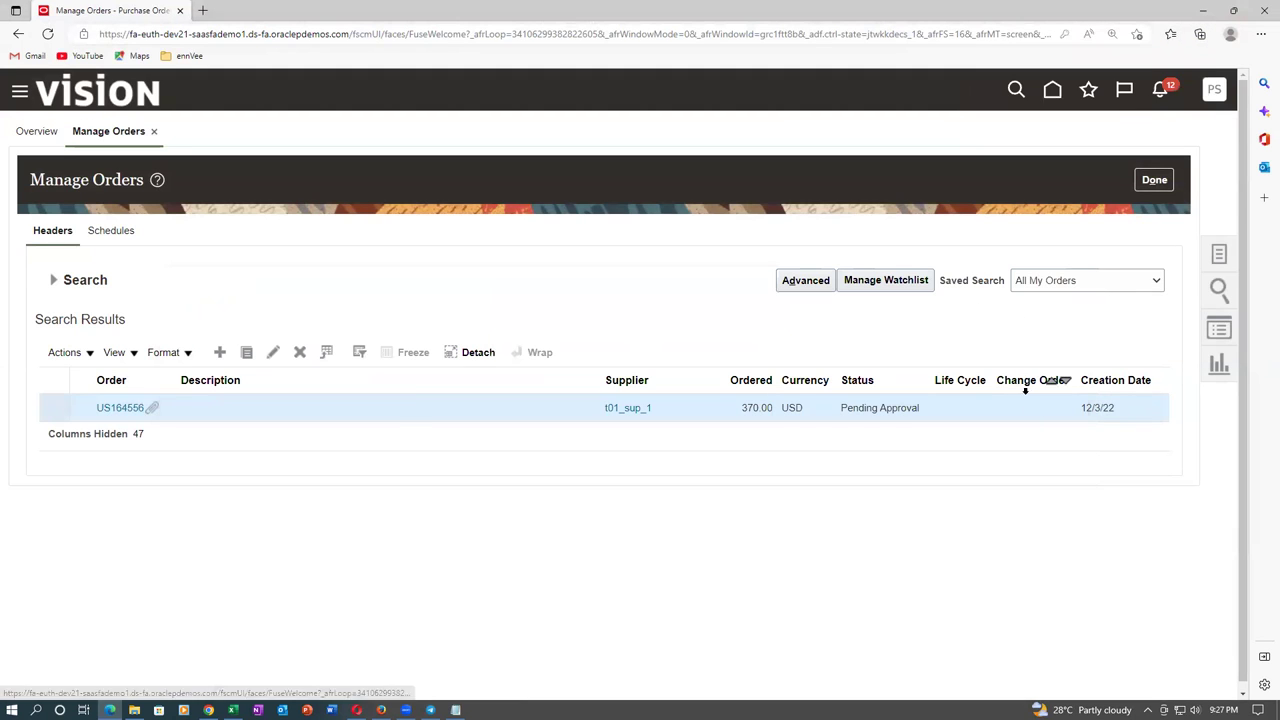
Re-run the order search, open US164556 to review its lines, then switch to the Sourcing browser window.
{"action": "left_click", "coordinate": [53, 280]}
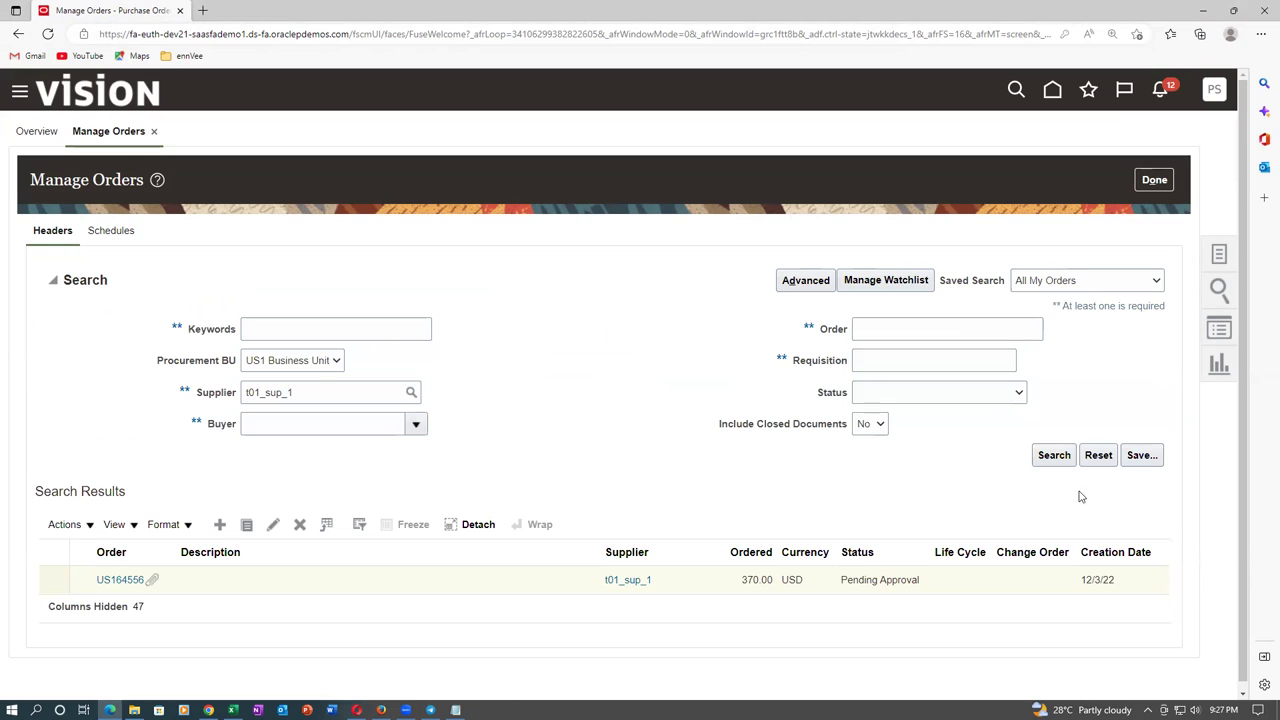
{"action": "left_click", "coordinate": [1065, 457]}
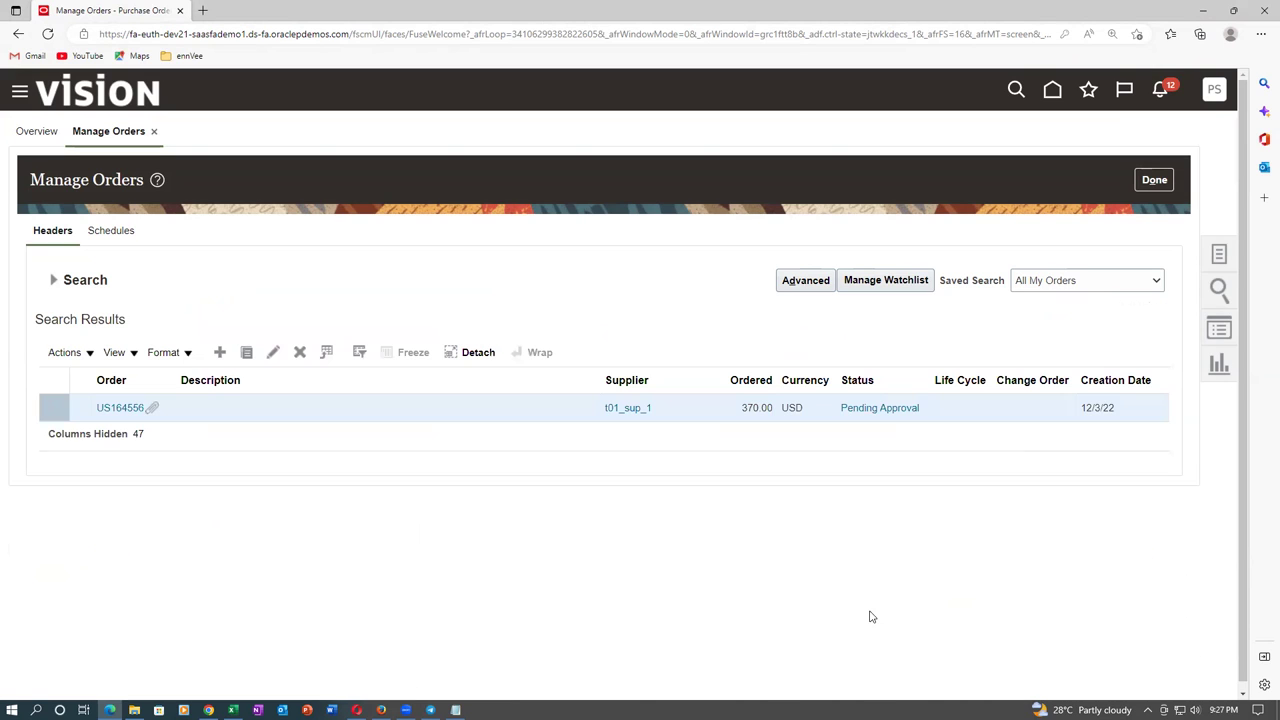
{"action": "left_click", "coordinate": [108, 408]}
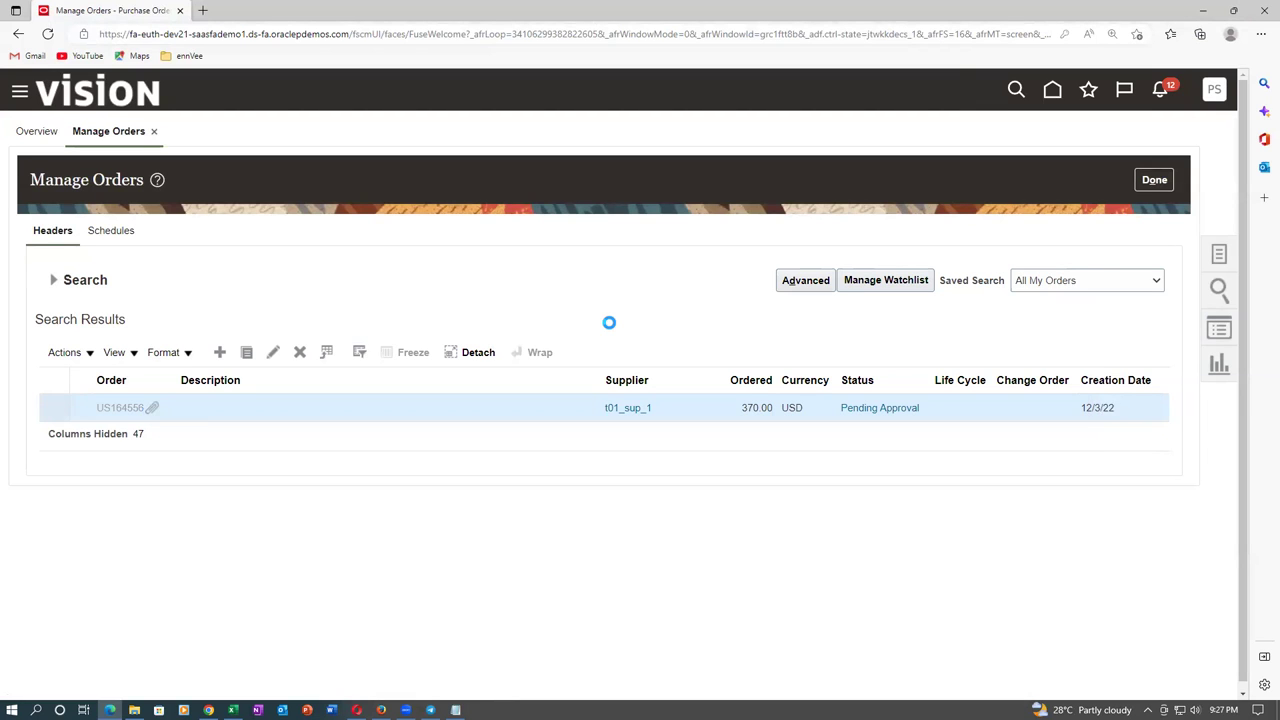
{"action": "scroll", "coordinate": [610, 328], "scroll_direction": "down", "scroll_amount": 5}
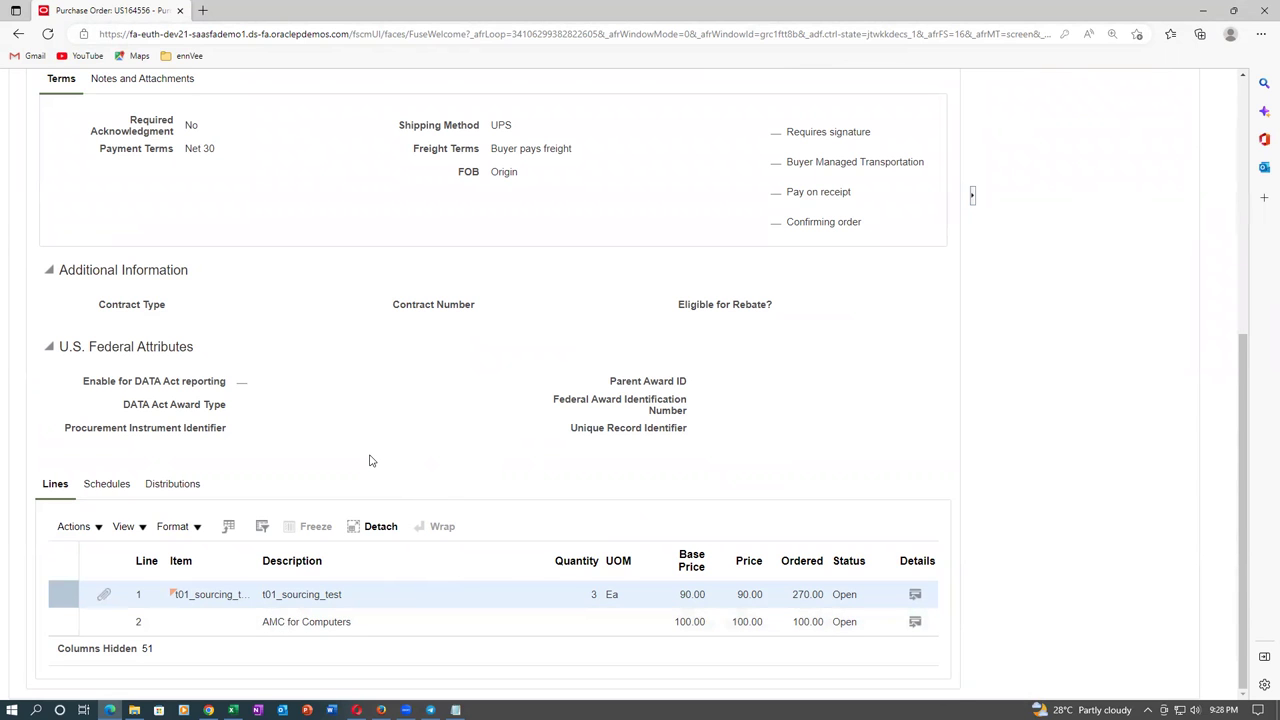
{"action": "left_click", "coordinate": [381, 710]}
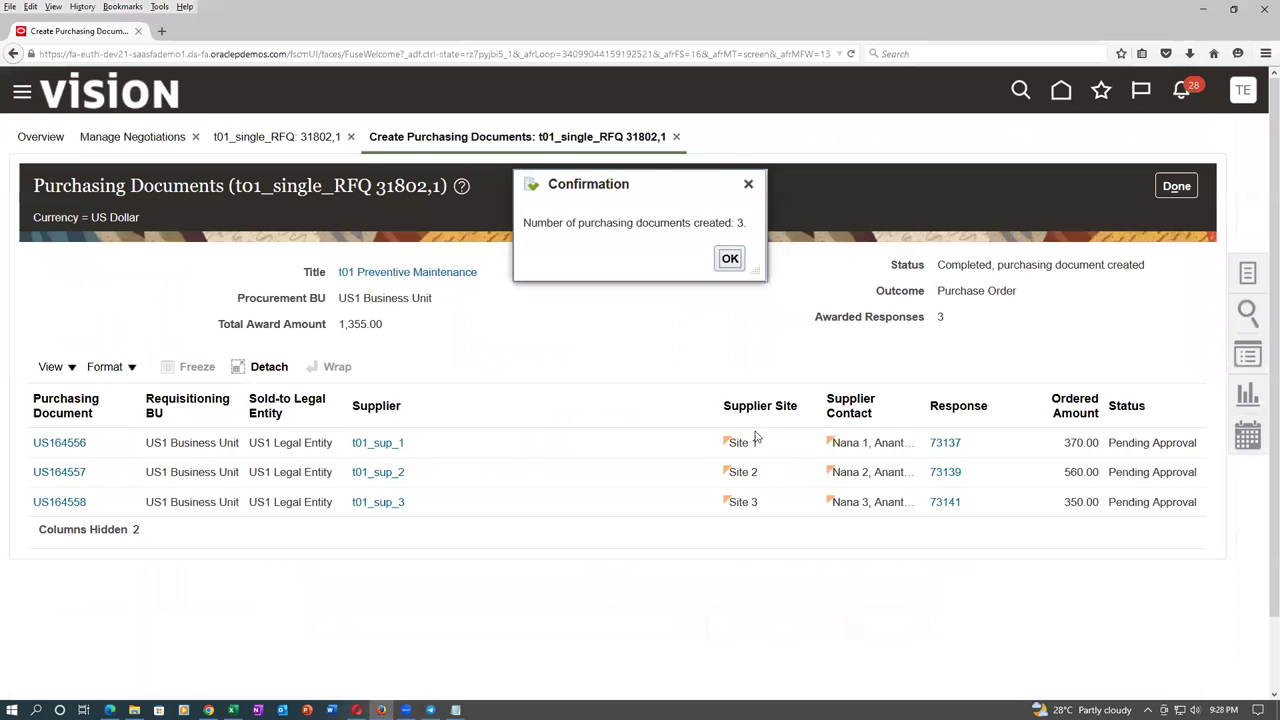
Dismiss the three-documents-created confirmation, leave that page, and open negotiation 31802,1.
{"action": "left_click", "coordinate": [733, 261]}
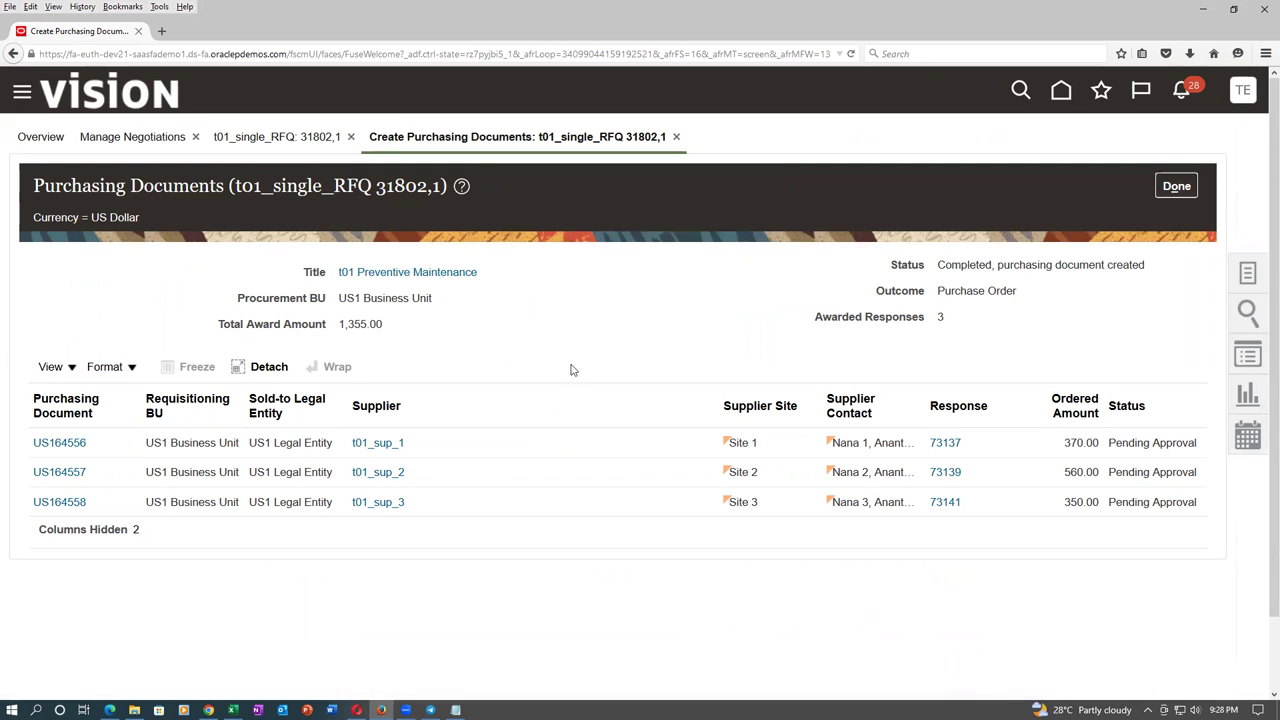
{"action": "left_click", "coordinate": [1168, 190]}
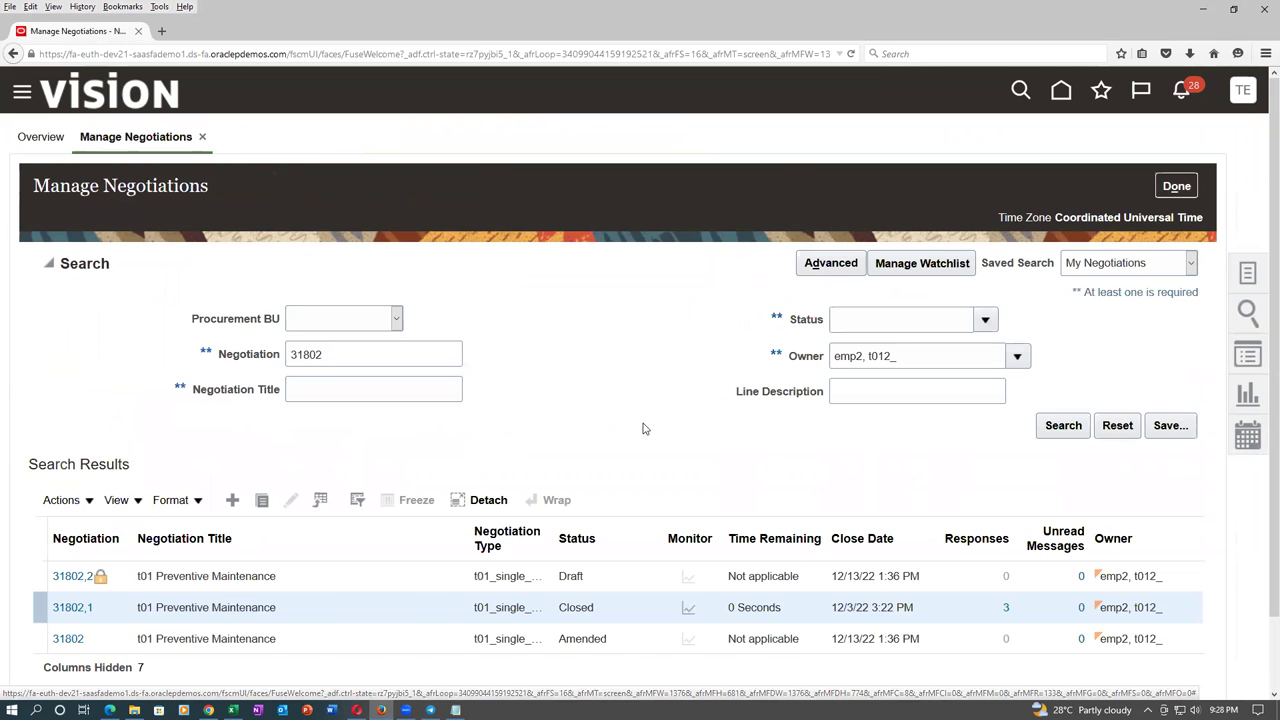
{"action": "left_click", "coordinate": [85, 610]}
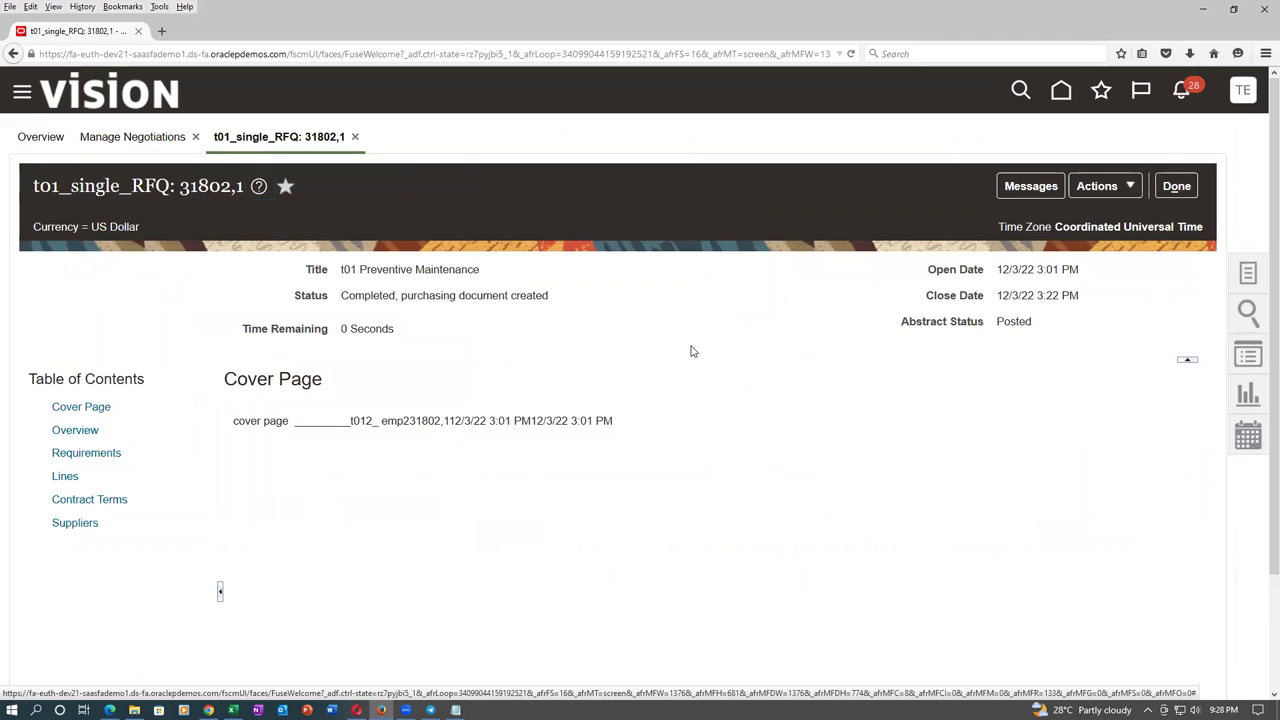
Open Monitor Negotiation for 31802,1 and scroll through its analytics and supplier responses.
{"action": "left_click", "coordinate": [1100, 187]}
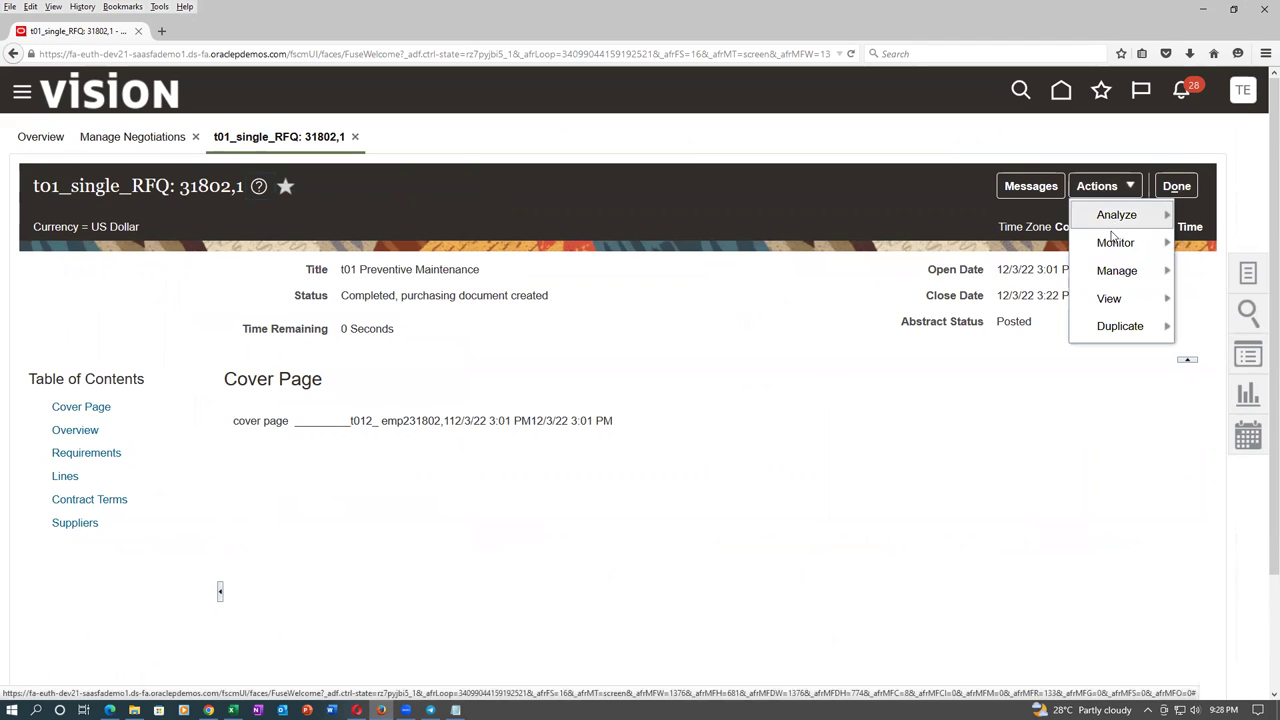
{"action": "mouse_move", "coordinate": [1114, 242]}
{"action": "left_click", "coordinate": [995, 248]}
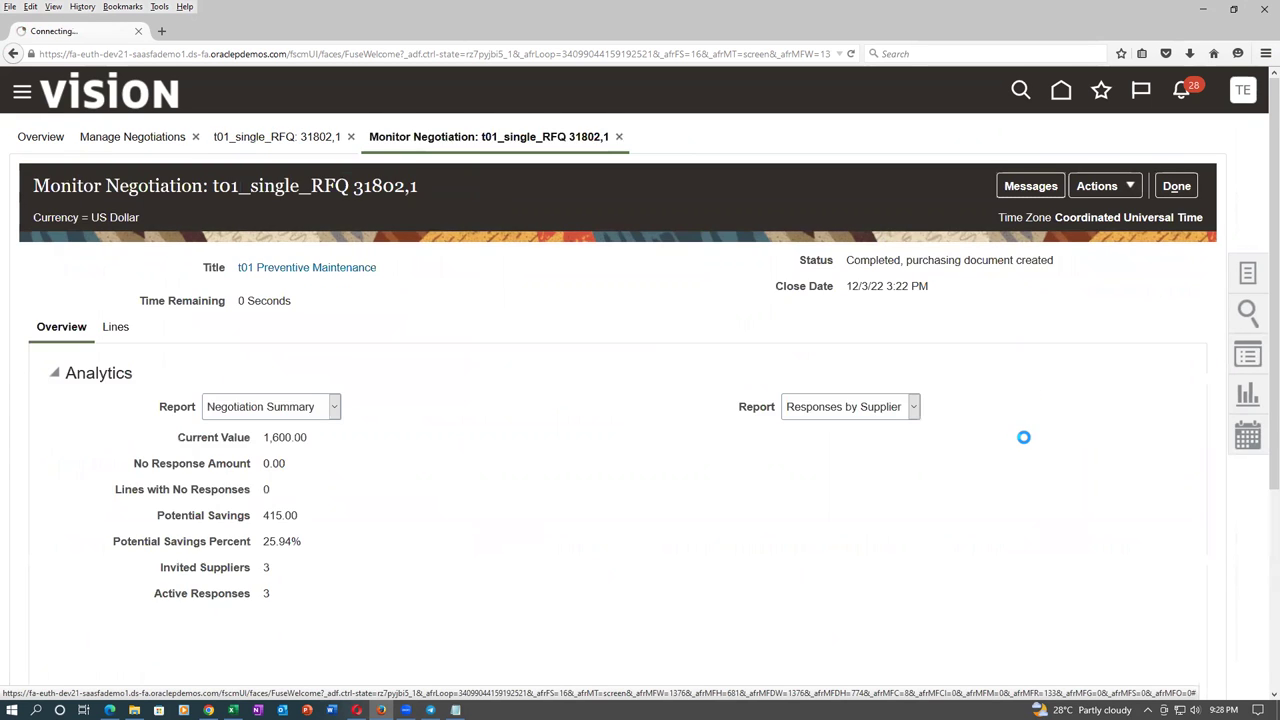
{"action": "scroll", "coordinate": [1023, 437], "scroll_direction": "down", "scroll_amount": 5}
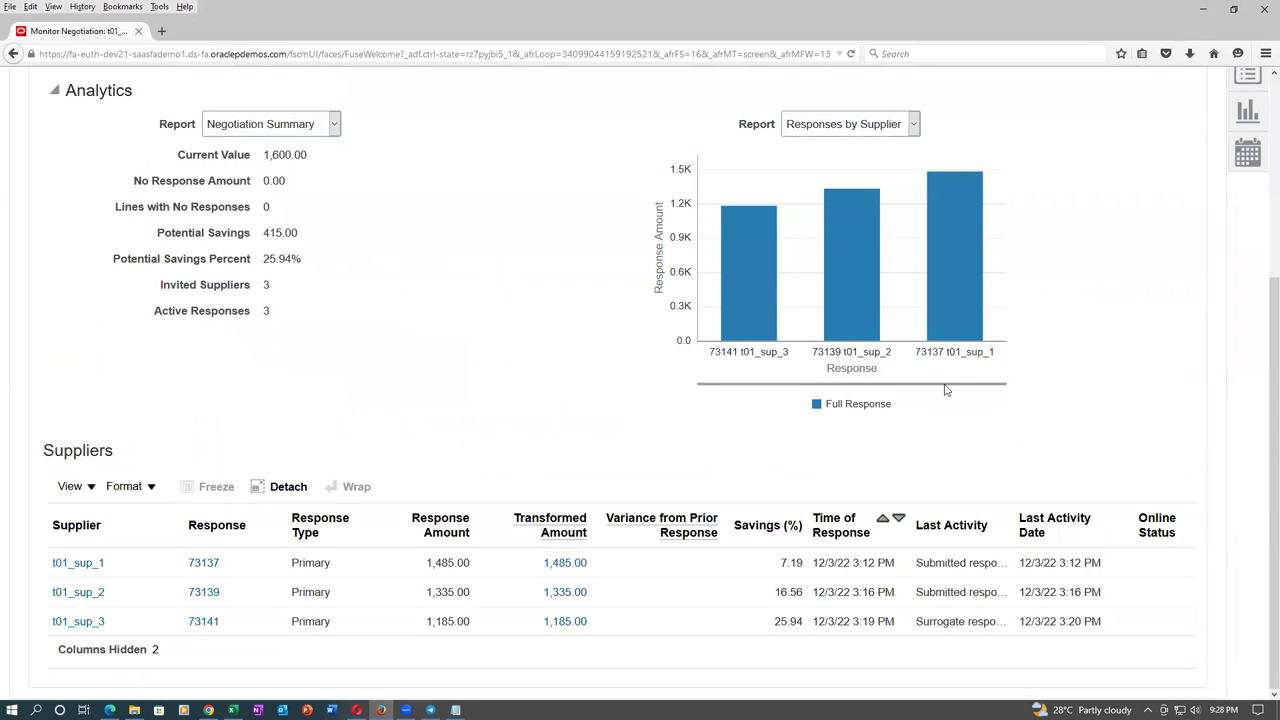
{"action": "scroll", "coordinate": [940, 395], "scroll_direction": "up", "scroll_amount": 5}
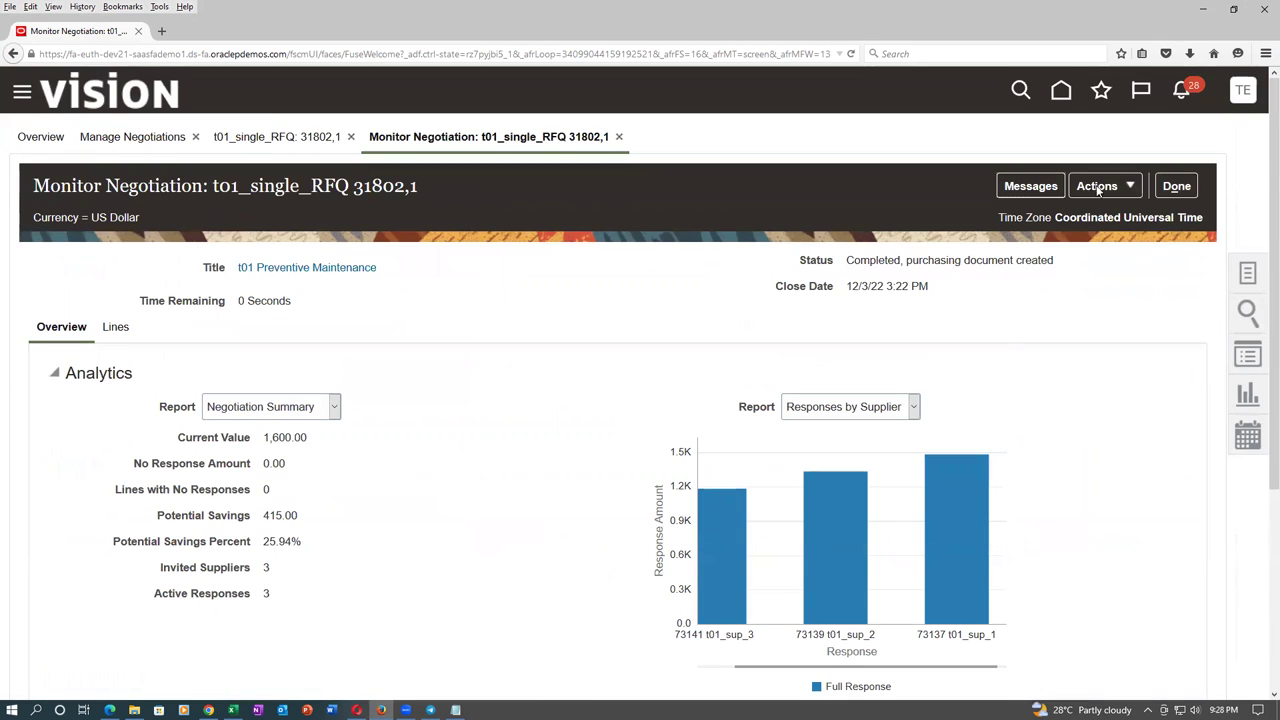
Bring up the negotiation's automatic award recommendation from Actions > Analyze.
{"action": "left_click", "coordinate": [1100, 187]}
{"action": "mouse_move", "coordinate": [1112, 222]}
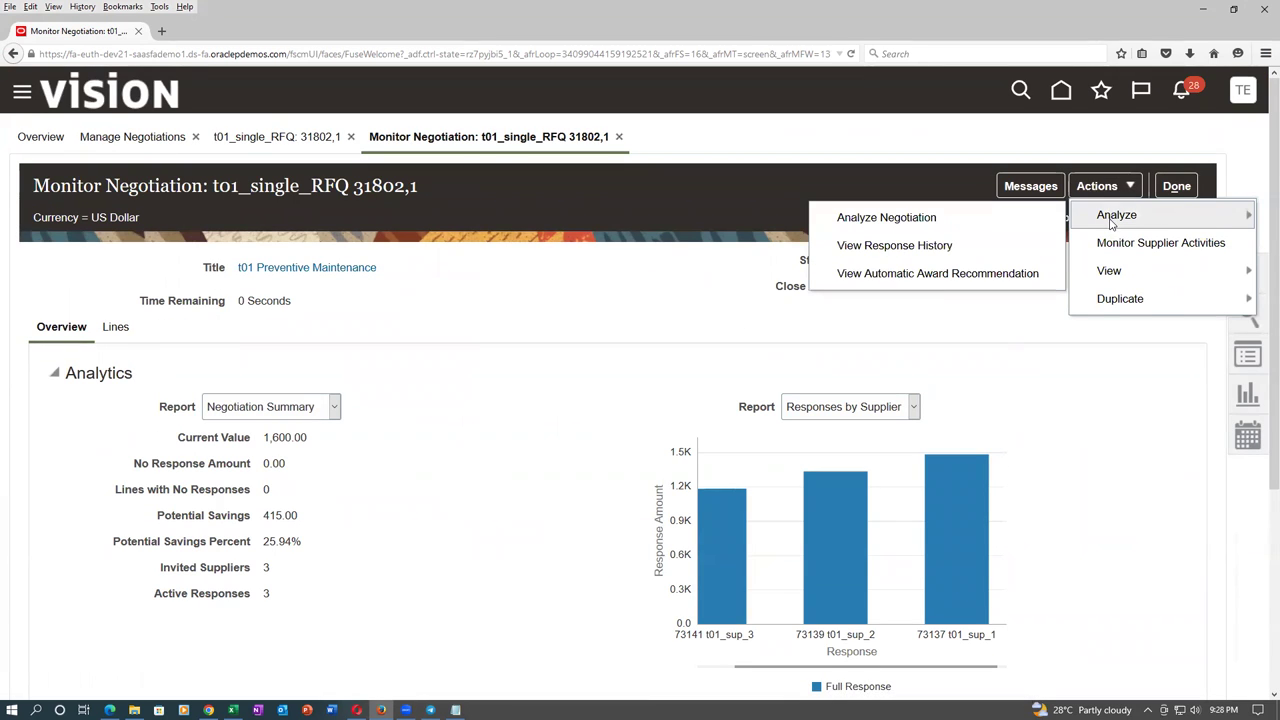
{"action": "left_click", "coordinate": [897, 278]}
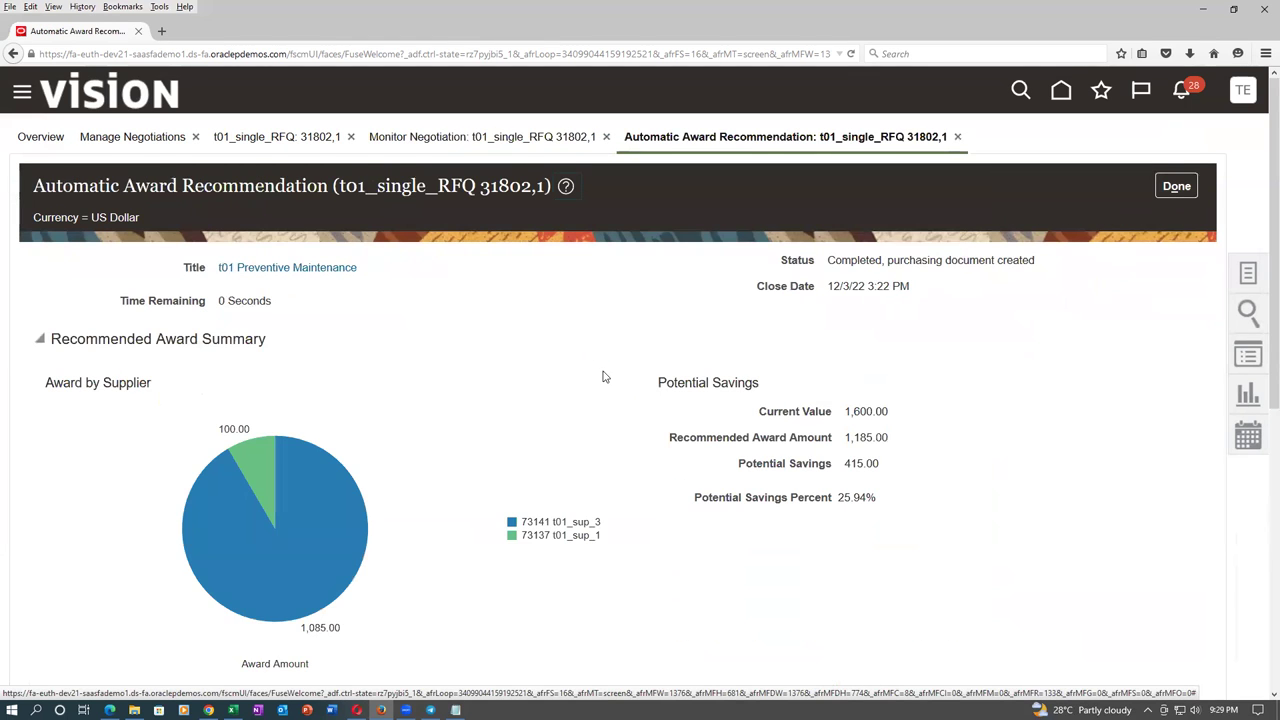
Scroll through the recommended awards to t01_sup_3 and t01_sup_1, then close the recommendation.
{"action": "scroll", "coordinate": [603, 376], "scroll_direction": "down", "scroll_amount": 5}
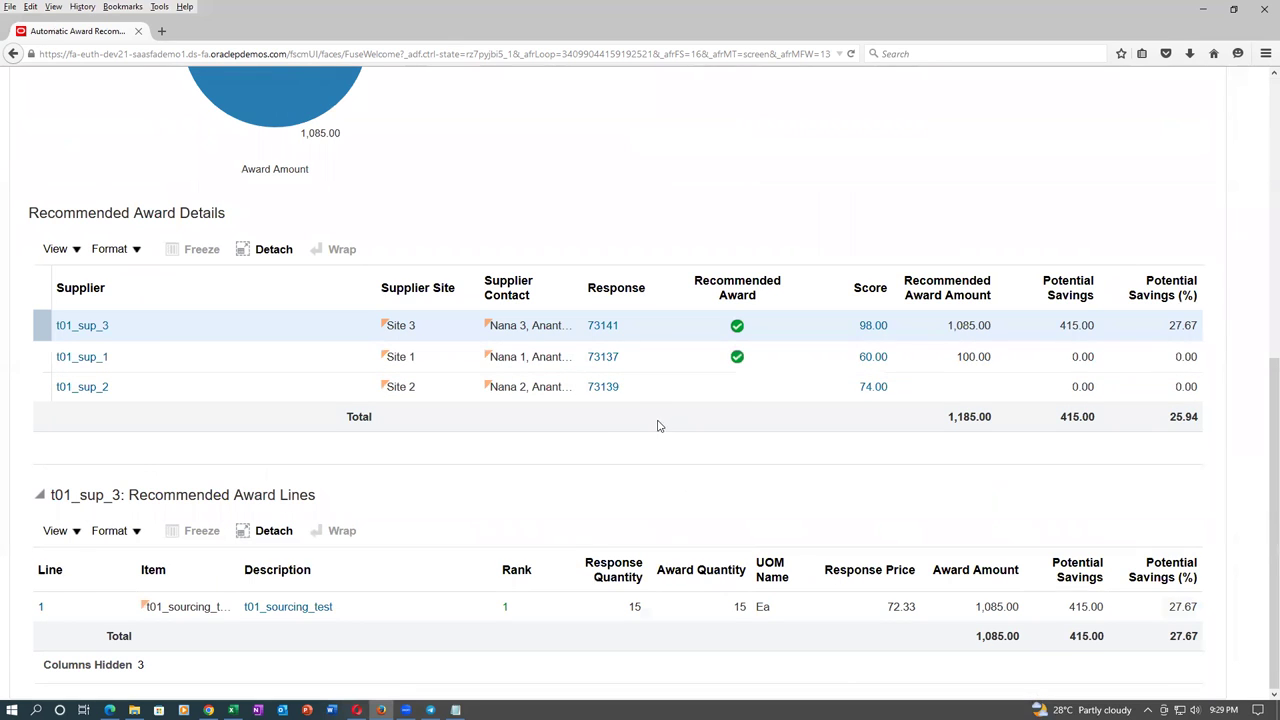
{"action": "scroll", "coordinate": [660, 421], "scroll_direction": "up", "scroll_amount": 5}
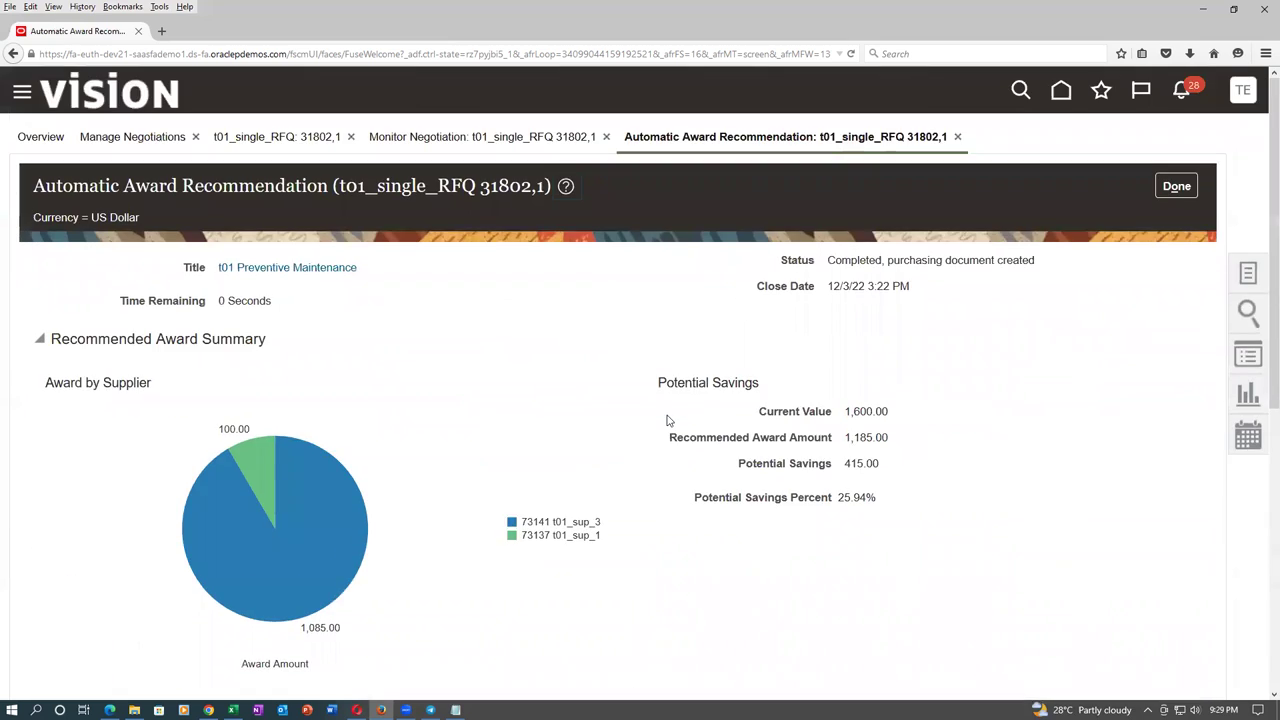
{"action": "left_click", "coordinate": [1186, 189]}
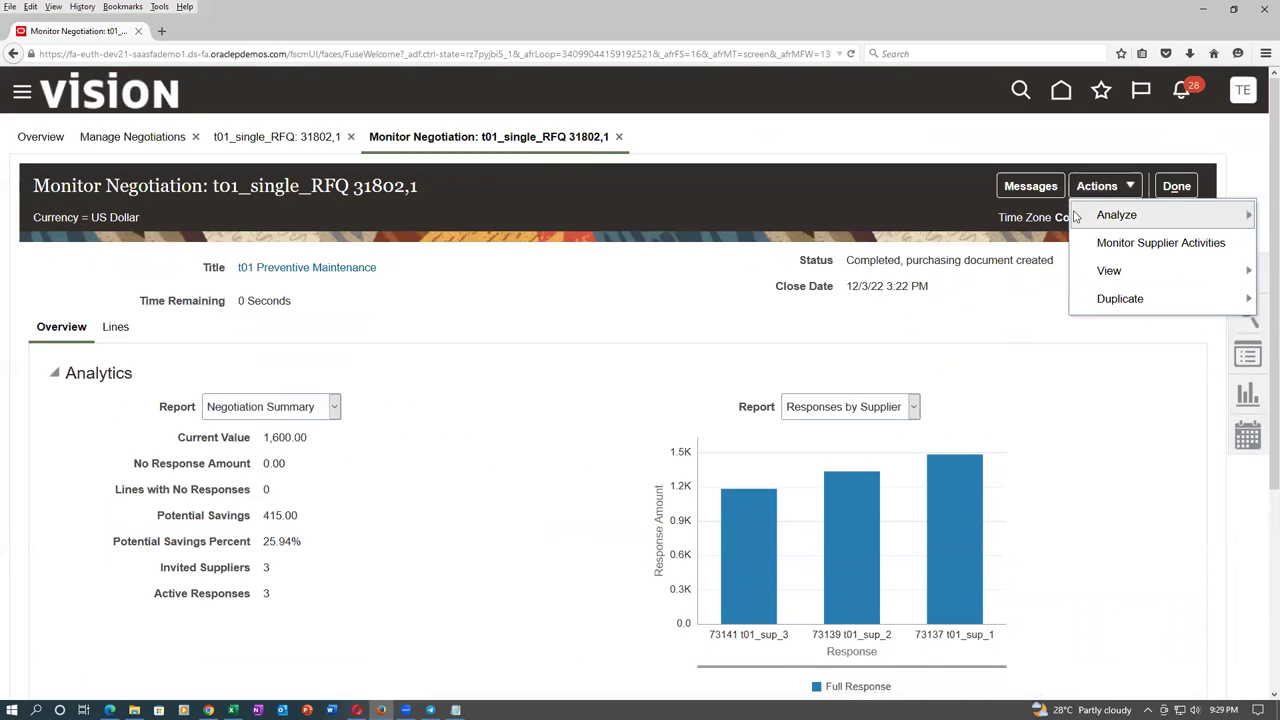
Highlight the negotiation's Completed, purchasing document created status.
{"action": "left_click", "coordinate": [852, 191]}
{"action": "left_click_drag", "start_coordinate": [860, 260], "coordinate": [1040, 275]}
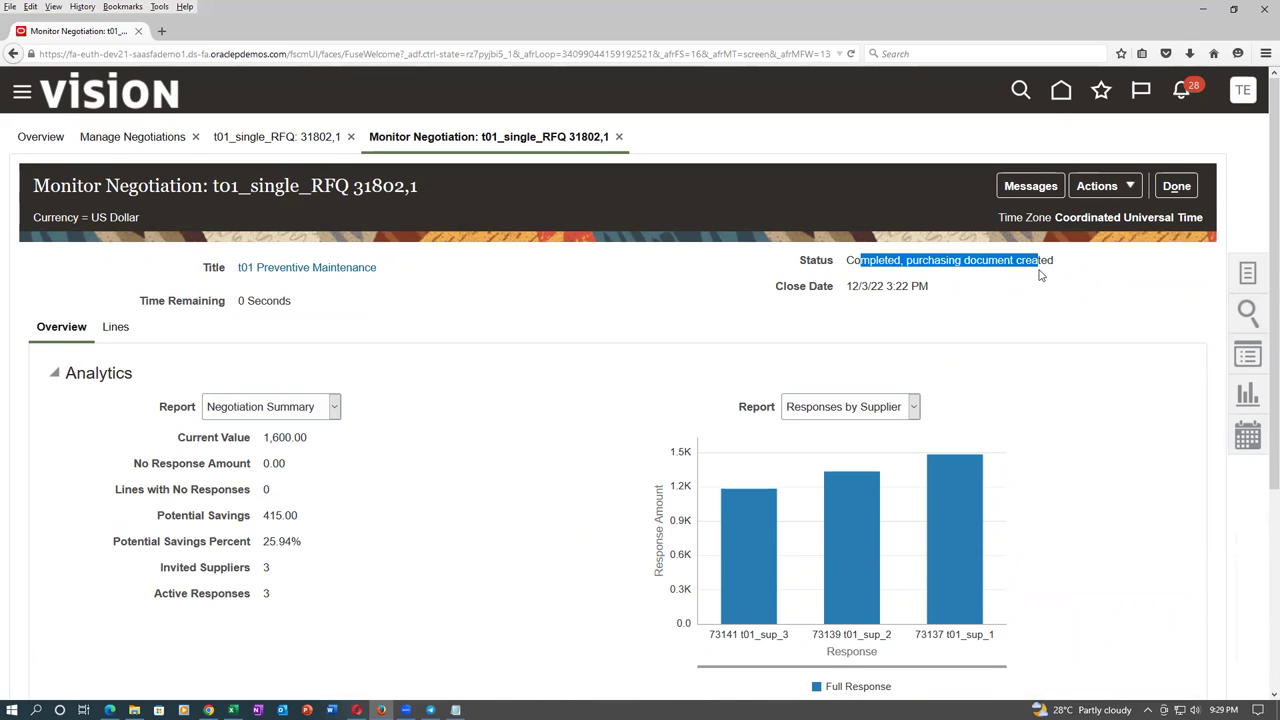
{"action": "left_click", "coordinate": [1025, 328]}
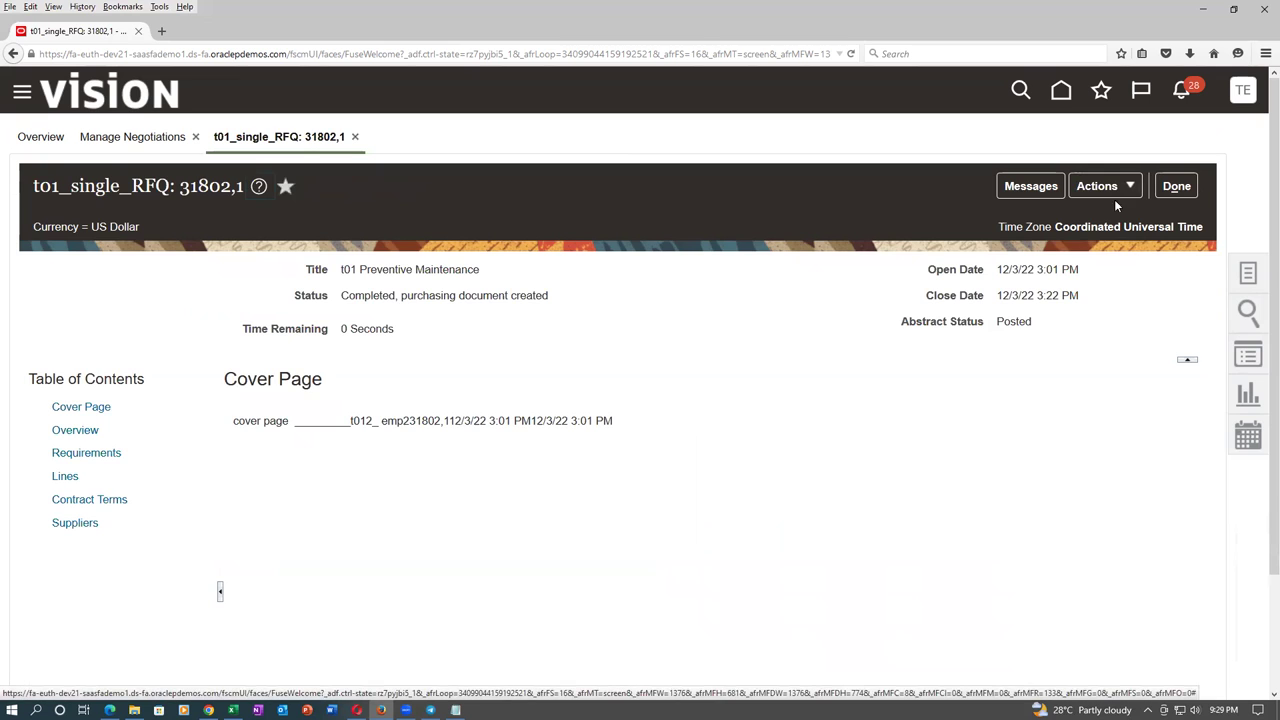
Close the monitoring and negotiation pages and leave Manage Negotiations.
{"action": "left_click", "coordinate": [1172, 190]}
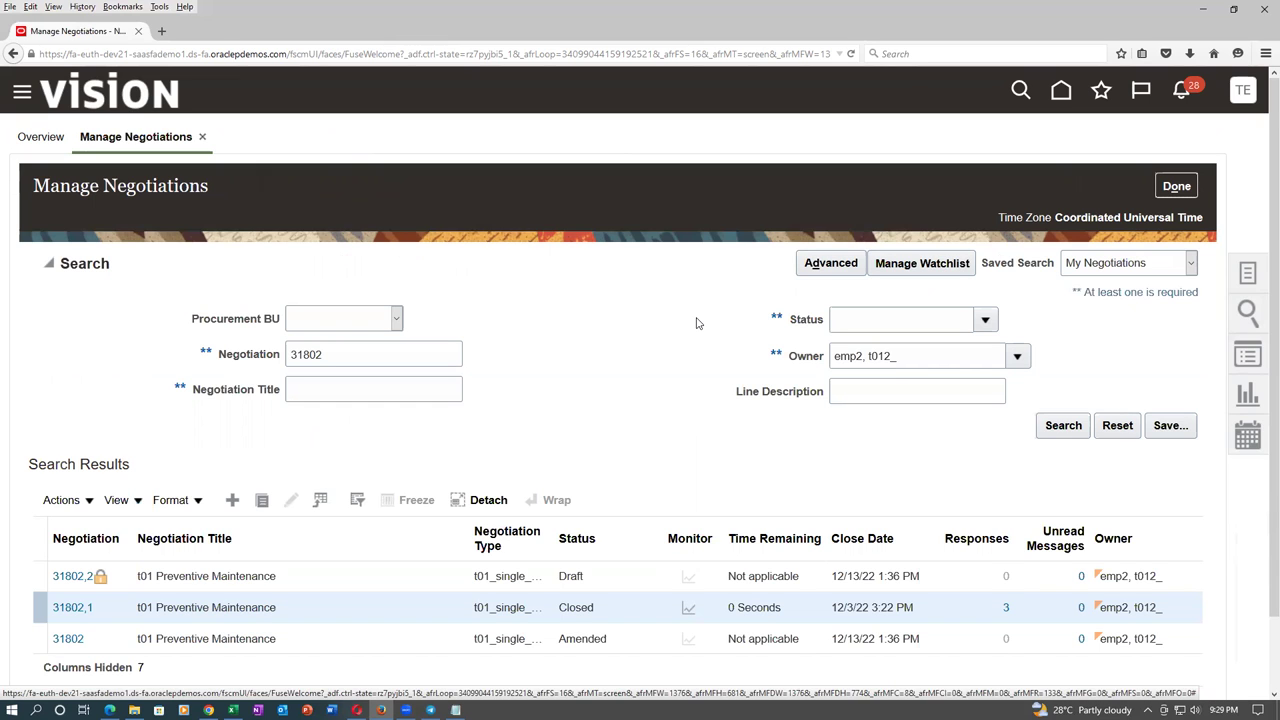
{"action": "scroll", "coordinate": [687, 376], "scroll_direction": "down", "scroll_amount": 1}
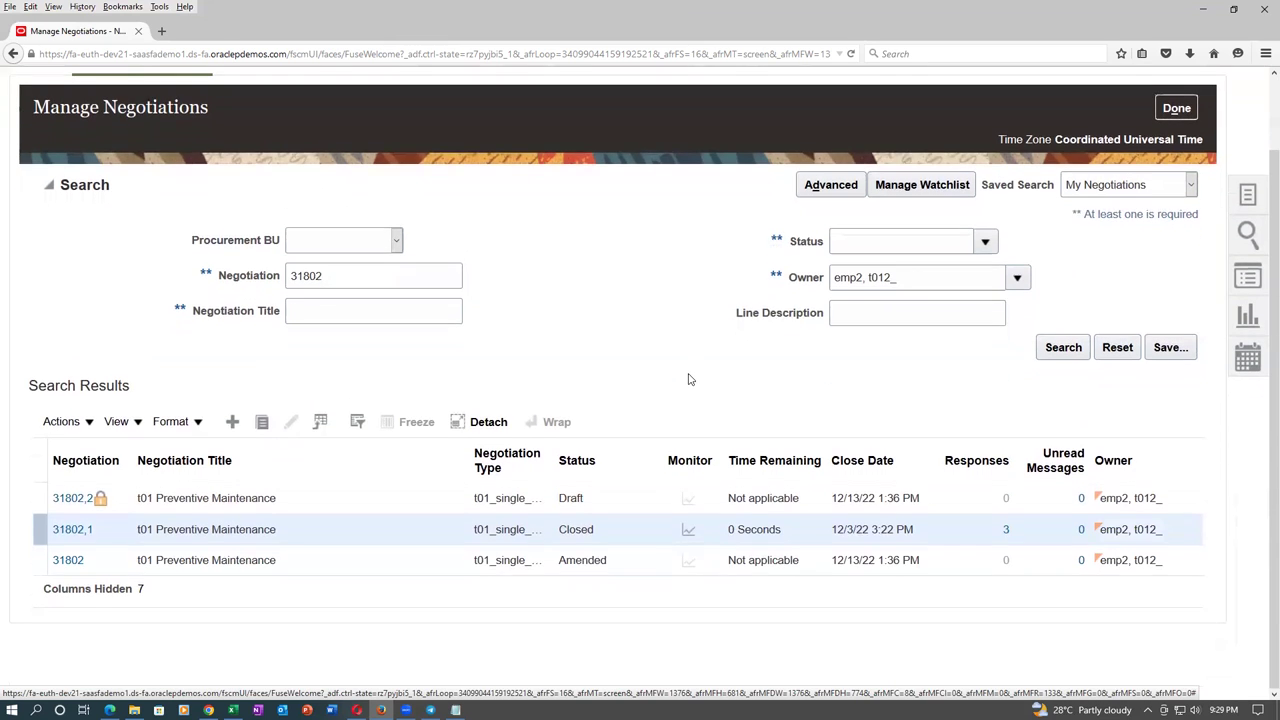
{"action": "scroll", "coordinate": [690, 379], "scroll_direction": "up", "scroll_amount": 1}
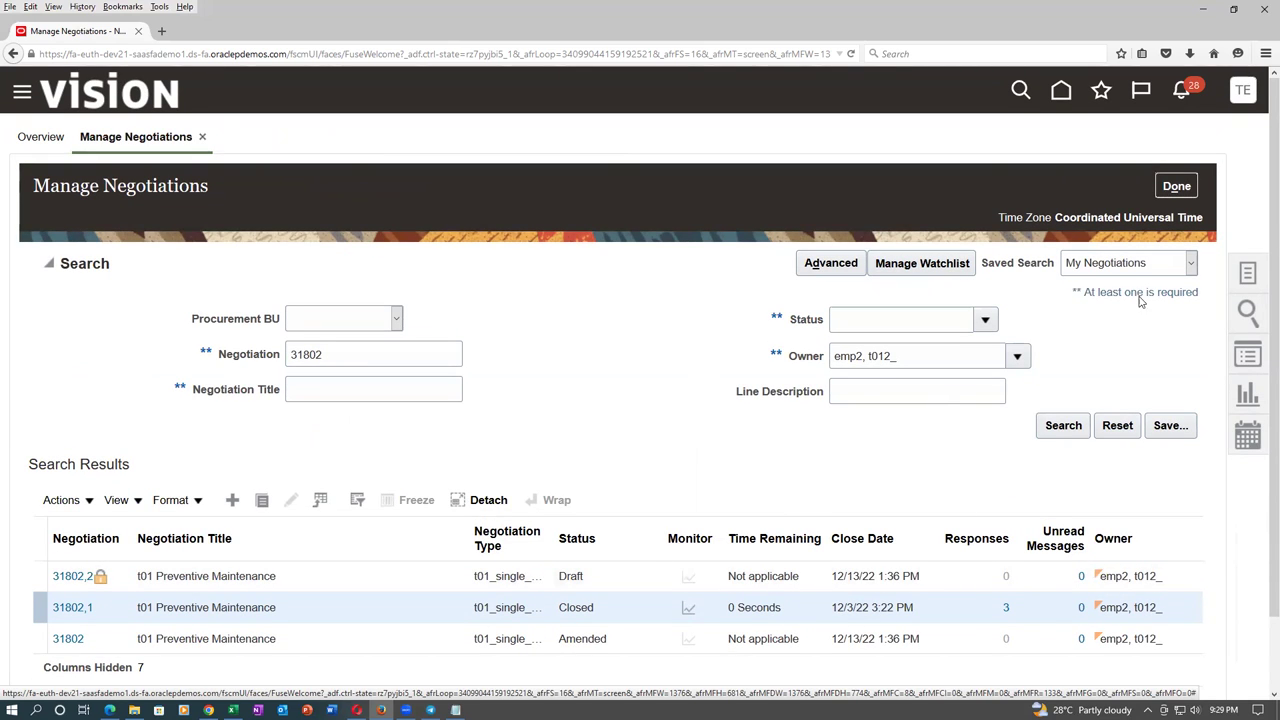
{"action": "left_click", "coordinate": [1178, 188]}
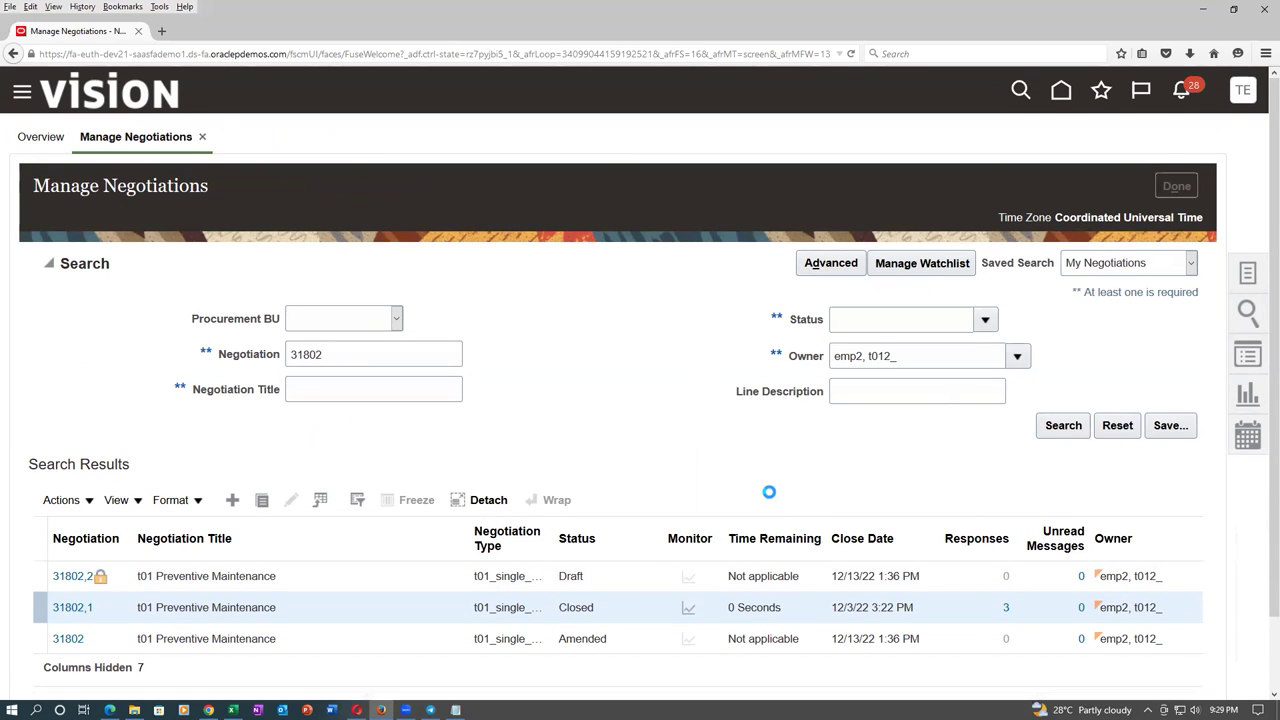